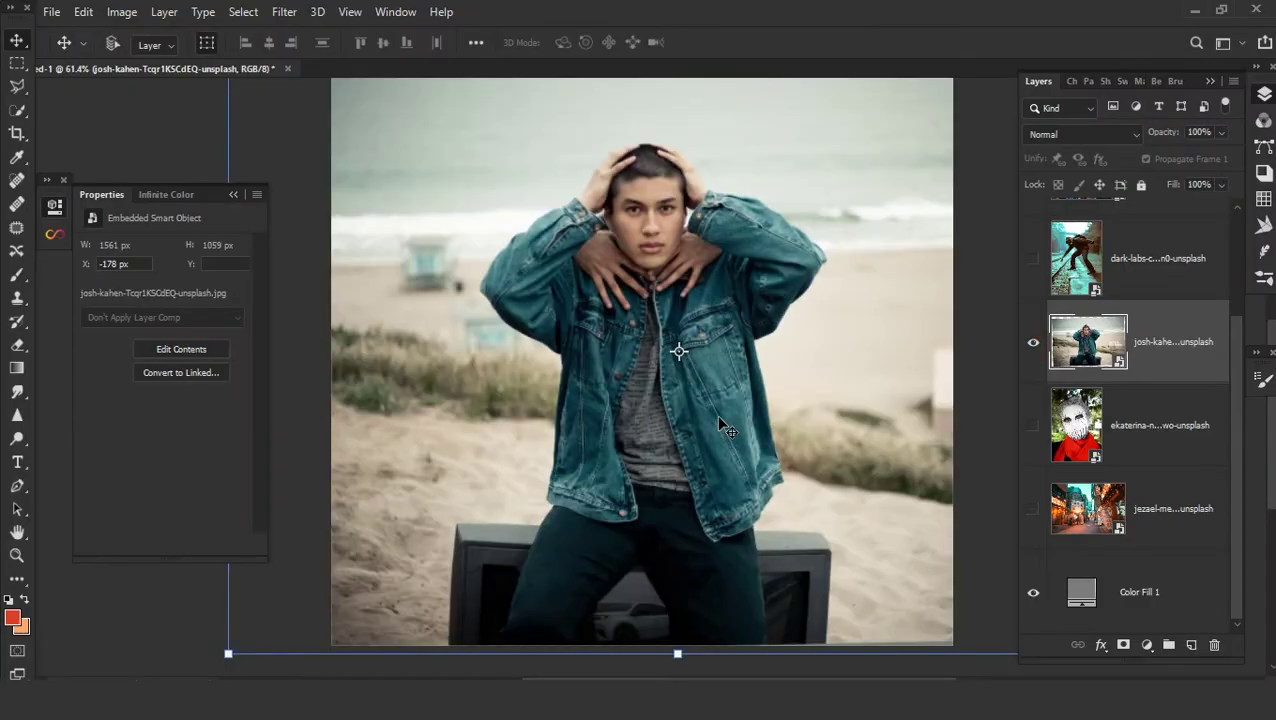
- Start a Pen path around the man along his lower edge, armpit, sleeve and shoulder
{"action": "key", "text": "p"}
{"action": "scroll", "coordinate": [584, 532], "scroll_direction": "up", "scroll_amount": 3}
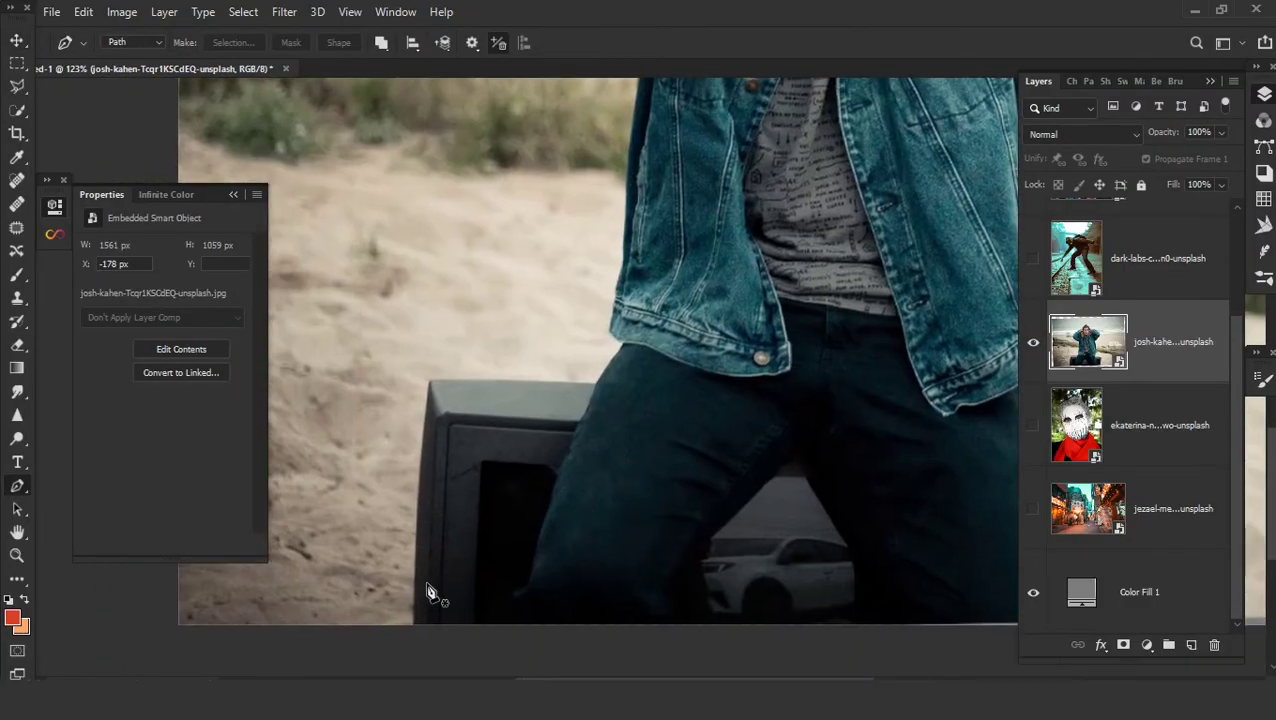
{"action": "scroll", "coordinate": [395, 600], "scroll_direction": "up", "scroll_amount": 3}
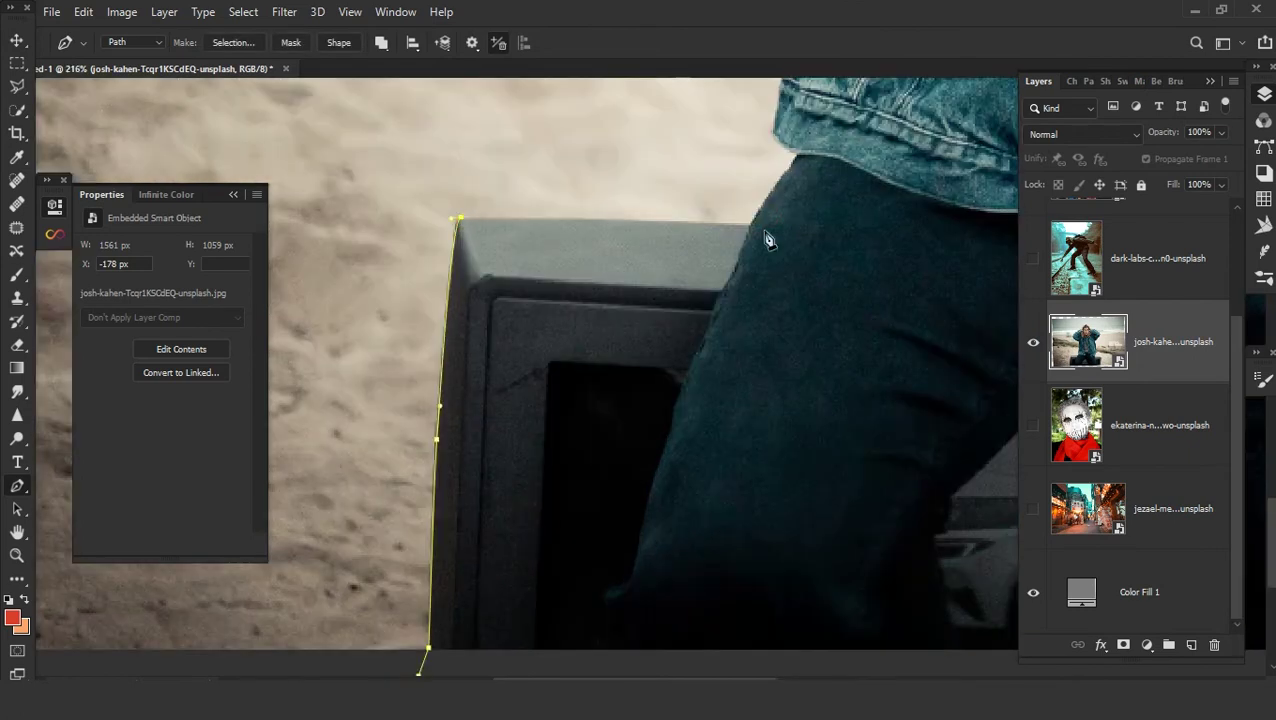
{"action": "scroll", "coordinate": [763, 240], "scroll_direction": "up", "scroll_amount": 3}
{"action": "scroll", "coordinate": [676, 428], "scroll_direction": "up", "scroll_amount": 3}
{"action": "left_click", "coordinate": [676, 428]}
{"action": "scroll", "coordinate": [676, 428], "scroll_direction": "up", "scroll_amount": 5}
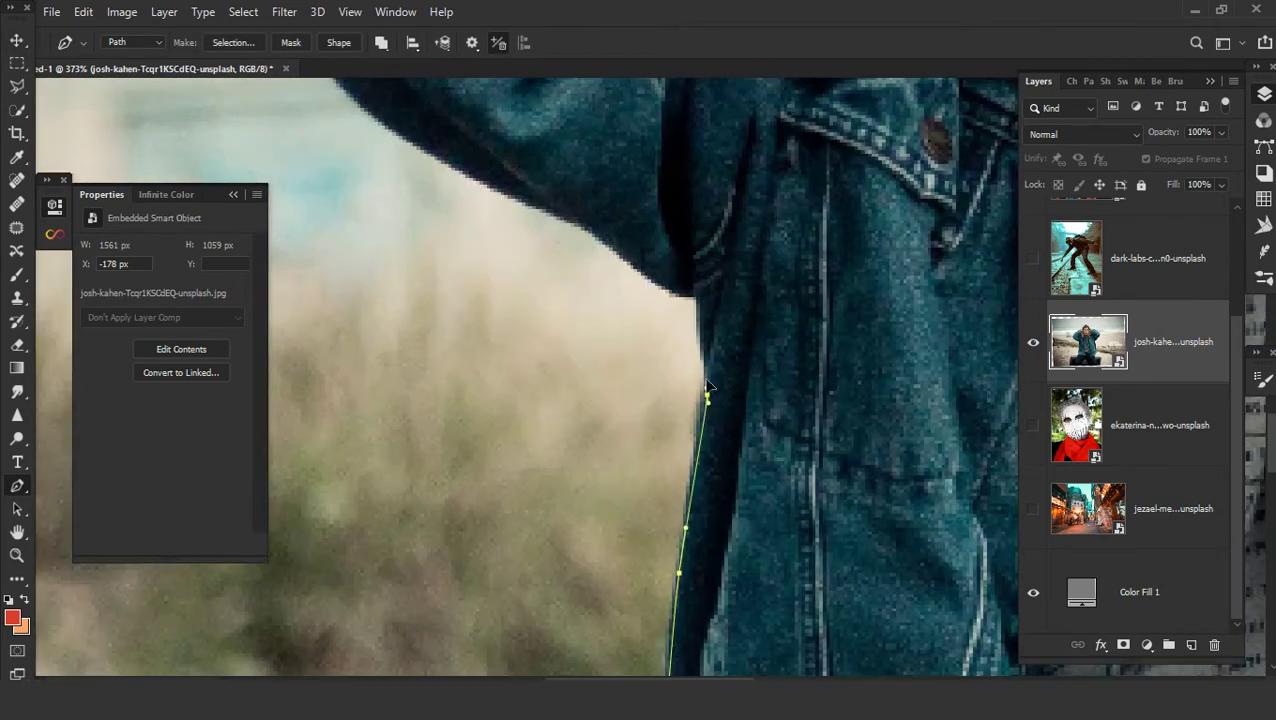
{"action": "left_click", "coordinate": [707, 419]}
{"action": "scroll", "coordinate": [610, 441], "scroll_direction": "up", "scroll_amount": 3}
{"action": "left_click", "coordinate": [652, 486]}
{"action": "scroll", "coordinate": [509, 240], "scroll_direction": "up", "scroll_amount": 5}
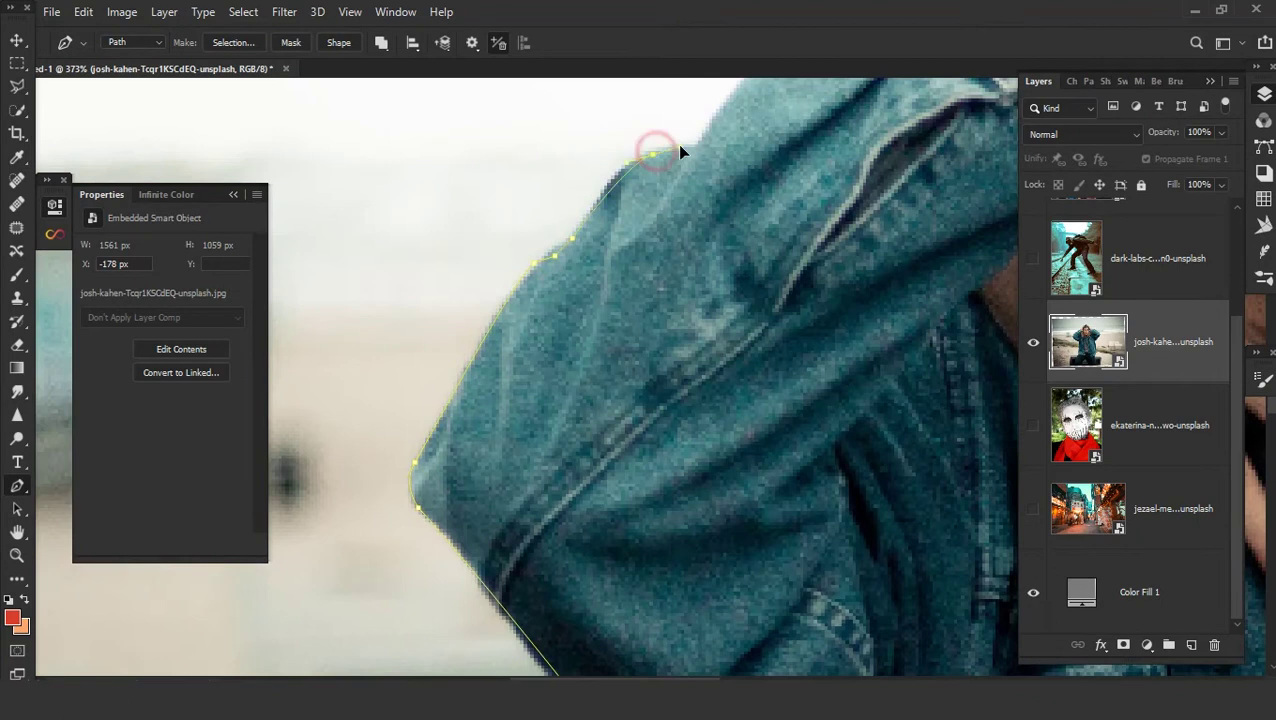
{"action": "scroll", "coordinate": [650, 380], "scroll_direction": "up", "scroll_amount": 5}
{"action": "left_click", "coordinate": [781, 297]}
- Continue the outline over his head, down the outer sleeve and along the jacket hem
{"action": "scroll", "coordinate": [903, 240], "scroll_direction": "up", "scroll_amount": 5}
{"action": "left_click", "coordinate": [889, 237]}
{"action": "scroll", "coordinate": [889, 237], "scroll_direction": "up", "scroll_amount": 5}
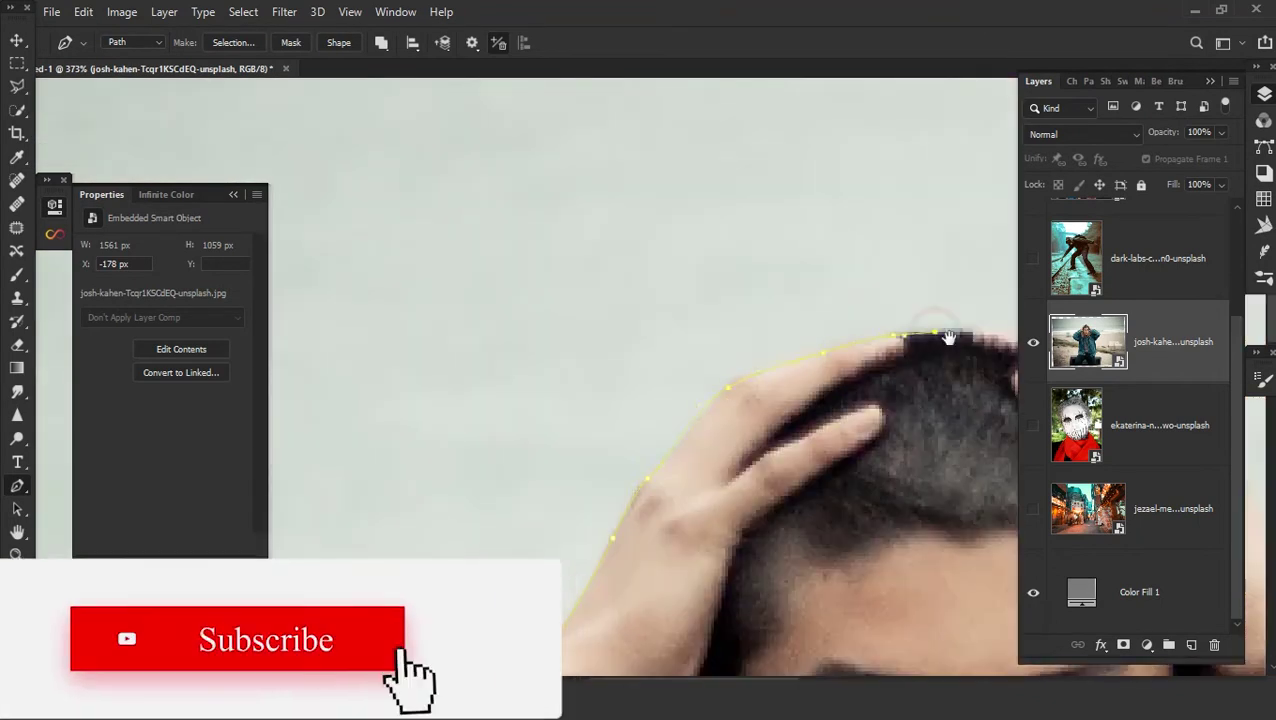
{"action": "scroll", "coordinate": [894, 384], "scroll_direction": "up", "scroll_amount": 3}
{"action": "scroll", "coordinate": [910, 460], "scroll_direction": "down", "scroll_amount": 5}
{"action": "scroll", "coordinate": [860, 420], "scroll_direction": "down", "scroll_amount": 3}
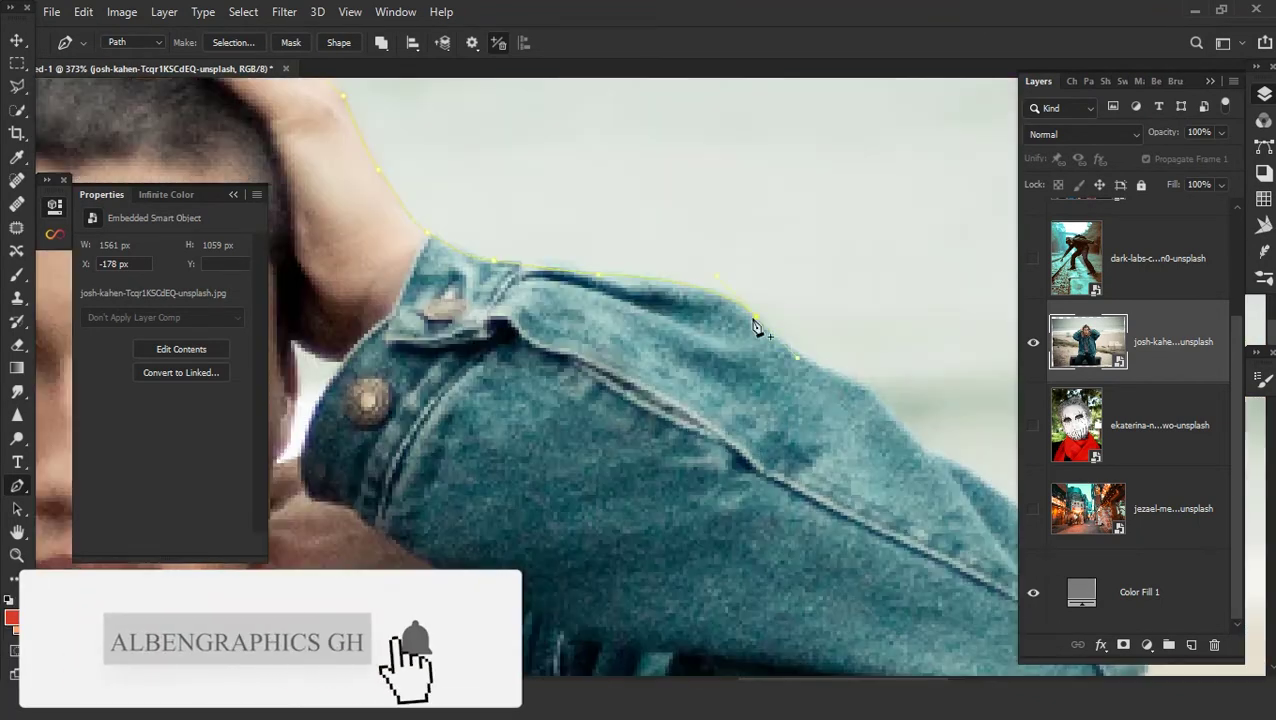
{"action": "scroll", "coordinate": [948, 466], "scroll_direction": "up", "scroll_amount": 5}
{"action": "scroll", "coordinate": [900, 402], "scroll_direction": "down", "scroll_amount": 5}
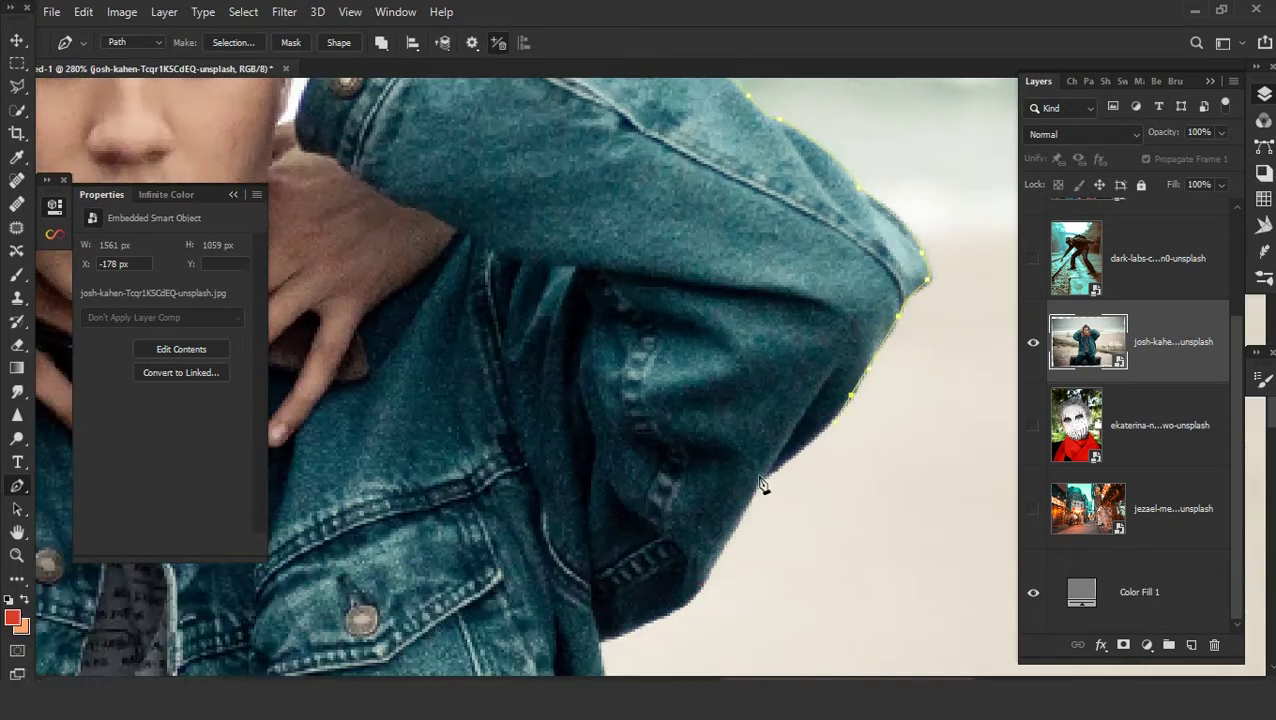
{"action": "left_click", "coordinate": [738, 460]}
{"action": "scroll", "coordinate": [775, 299], "scroll_direction": "down", "scroll_amount": 3}
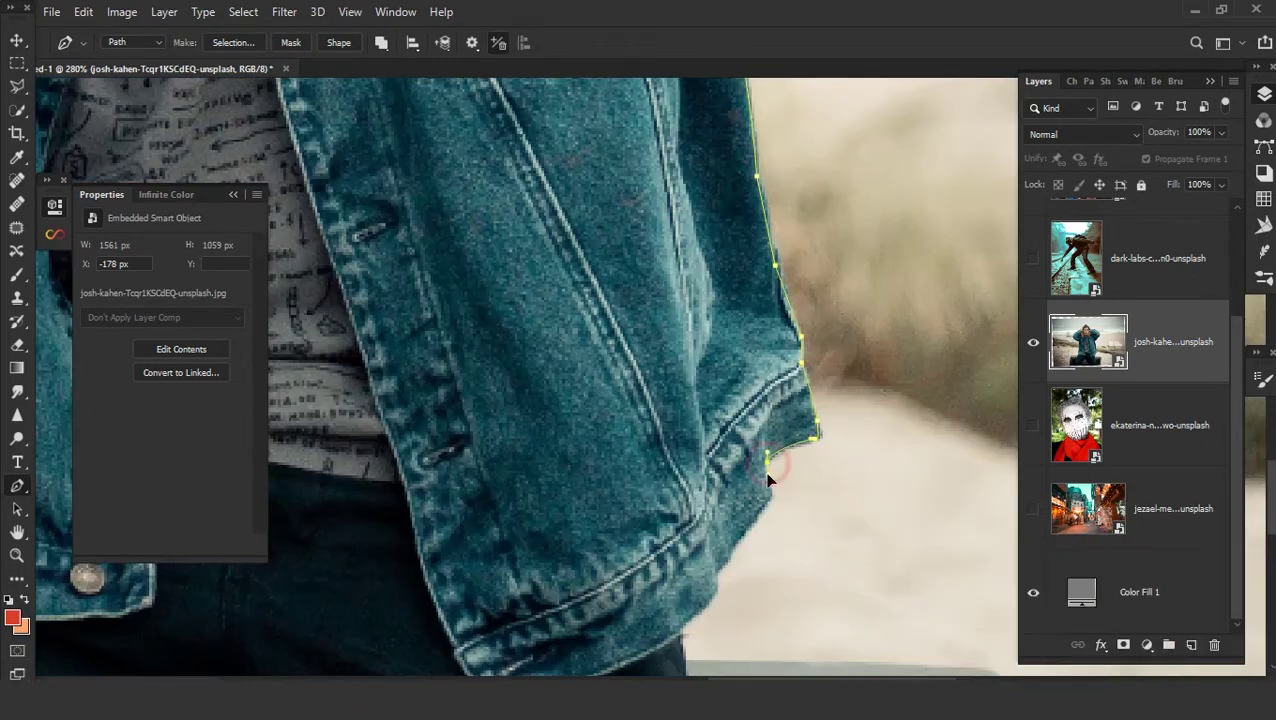
{"action": "scroll", "coordinate": [698, 413], "scroll_direction": "down", "scroll_amount": 3}
{"action": "scroll", "coordinate": [698, 413], "scroll_direction": "down", "scroll_amount": 3}
{"action": "left_click", "coordinate": [855, 340]}
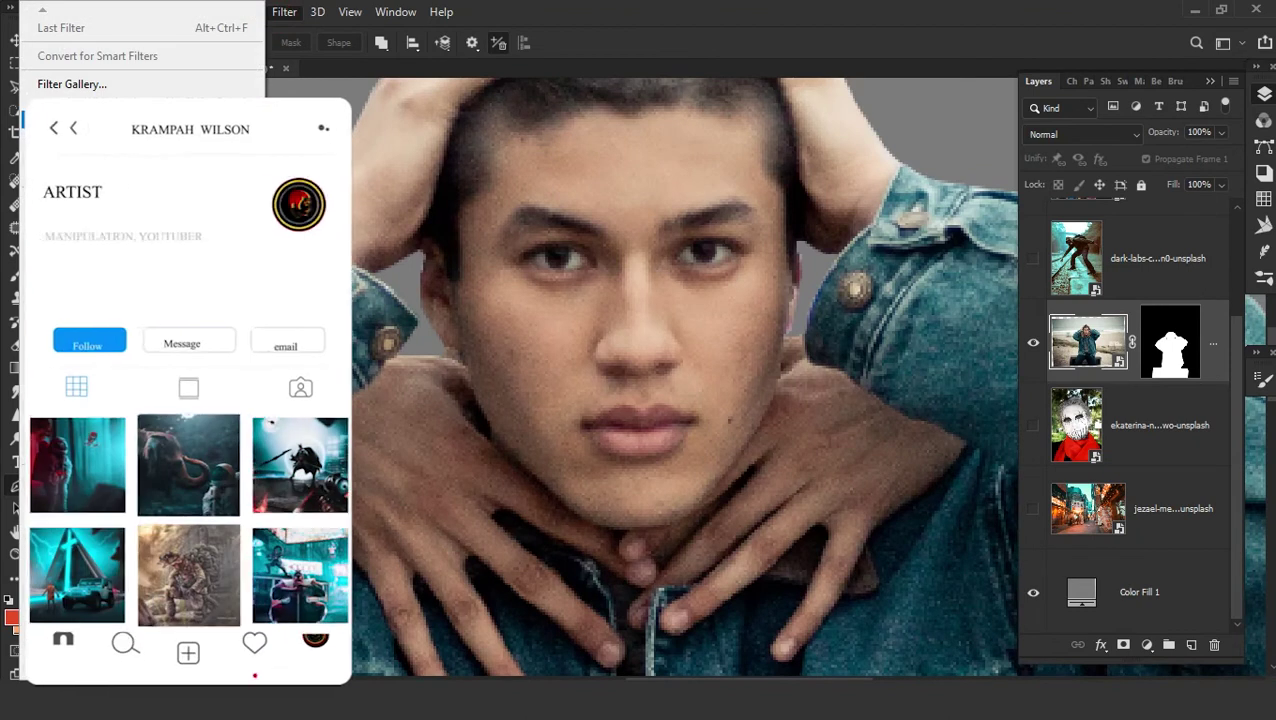
- Apply Camera Raw Filter with Highlights -23, Shadows +34, Contrast +18, Texture +11, Clarity -12, Vibrance -18
{"action": "key", "text": "ctrl+shift+a"}
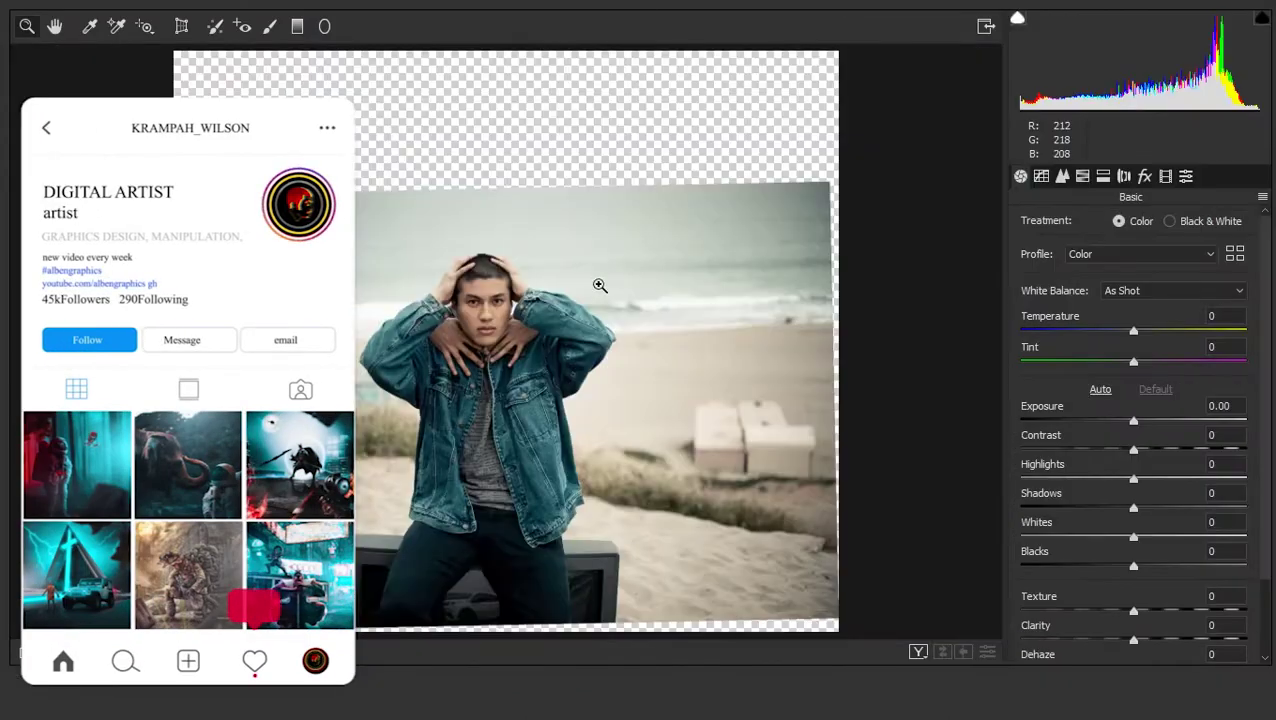
{"action": "left_click_drag", "start_coordinate": [356, 250], "coordinate": [726, 555]}
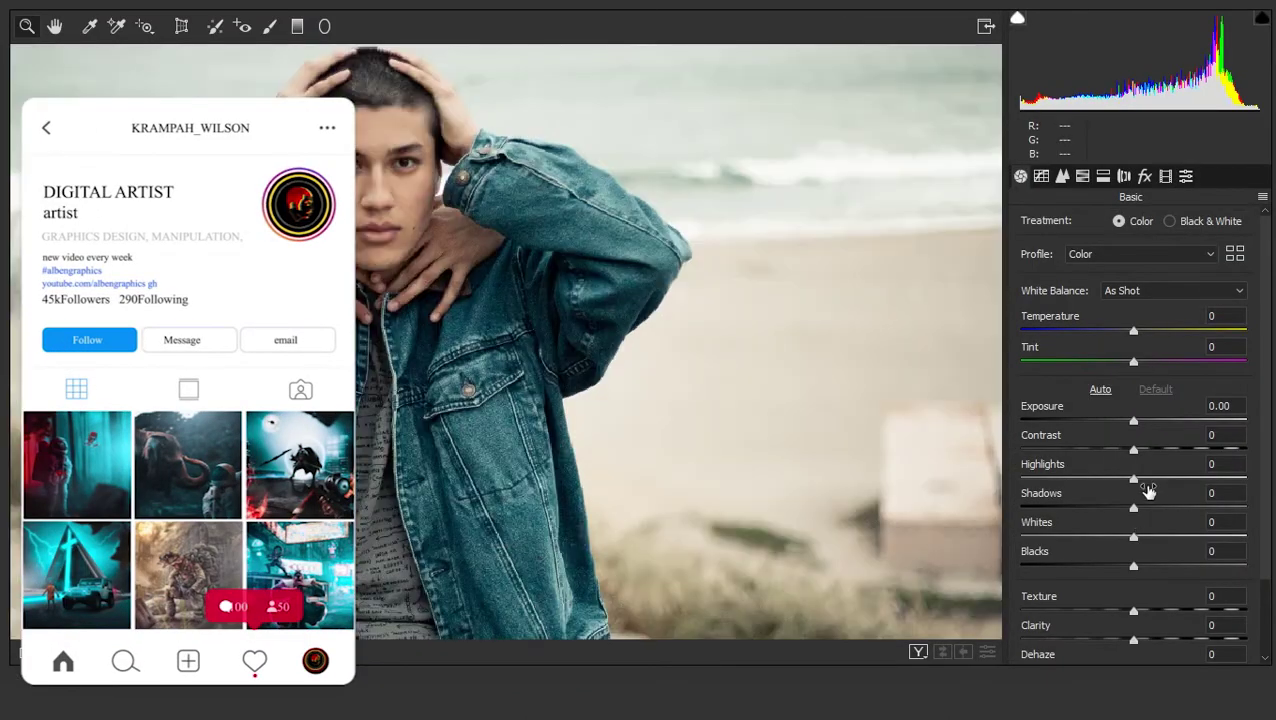
{"action": "left_click_drag", "start_coordinate": [1133, 479], "coordinate": [1036, 479]}
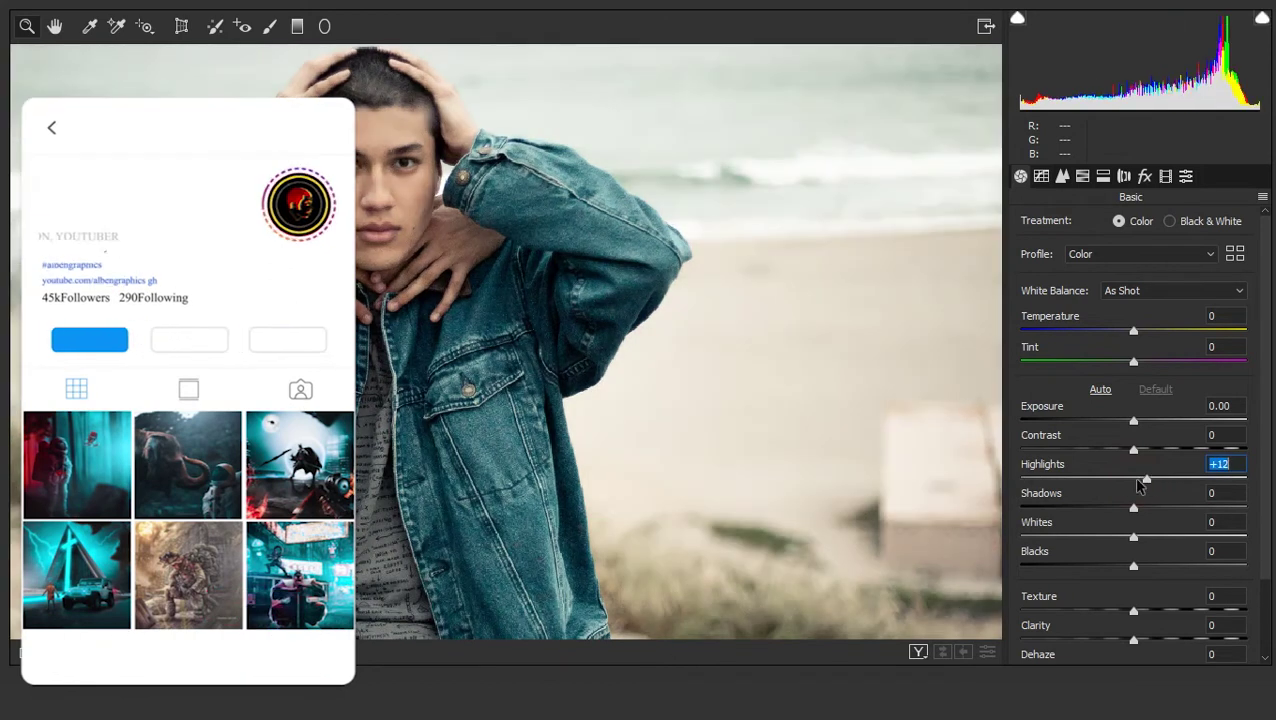
{"action": "left_click", "coordinate": [1108, 479]}
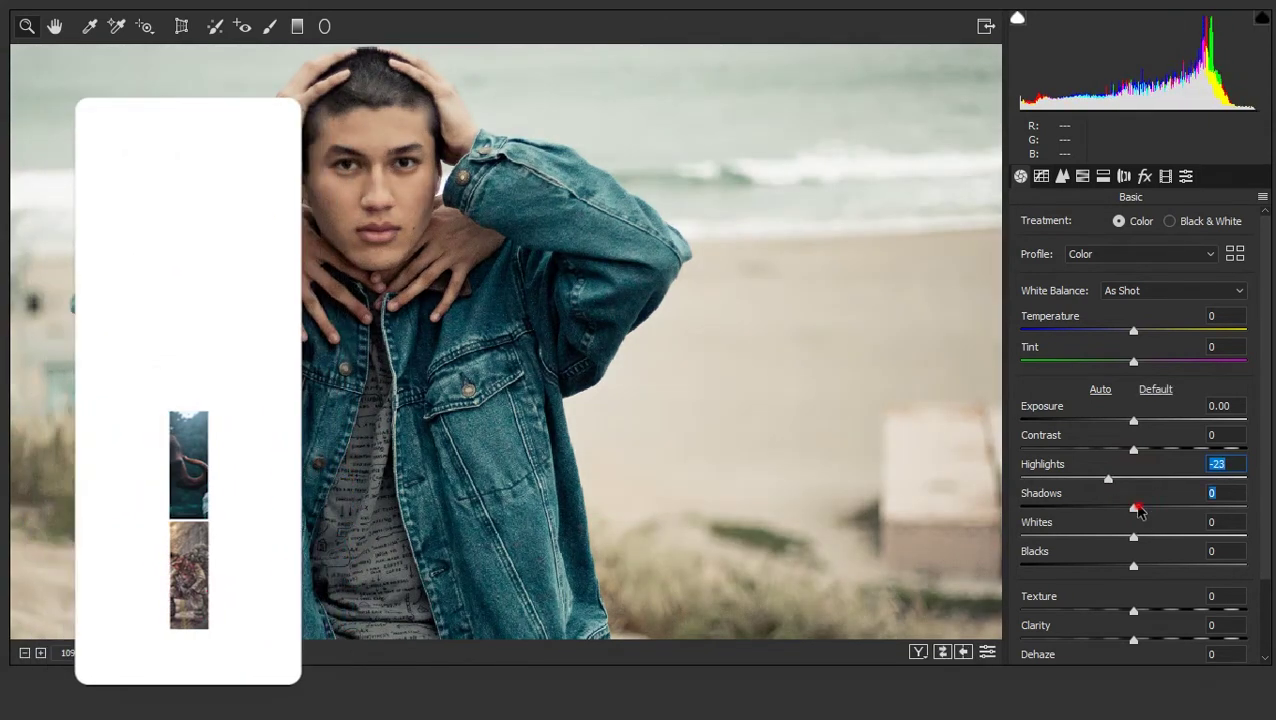
{"action": "left_click_drag", "start_coordinate": [1135, 508], "coordinate": [1170, 506]}
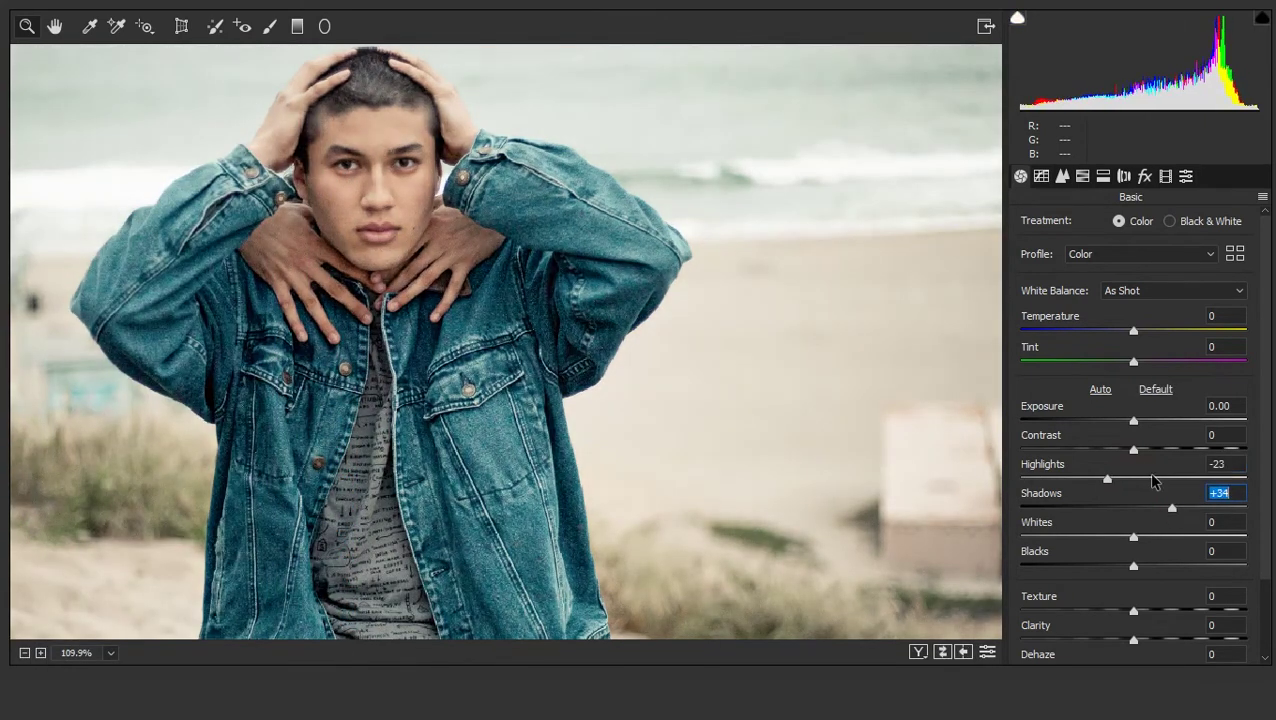
{"action": "mouse_move", "coordinate": [1134, 448]}
{"action": "left_mouse_down"}
{"action": "mouse_move", "coordinate": [1166, 450]}
{"action": "mouse_move", "coordinate": [1156, 453]}
{"action": "left_mouse_up"}
{"action": "left_click_drag", "start_coordinate": [1155, 613], "coordinate": [1151, 608]}
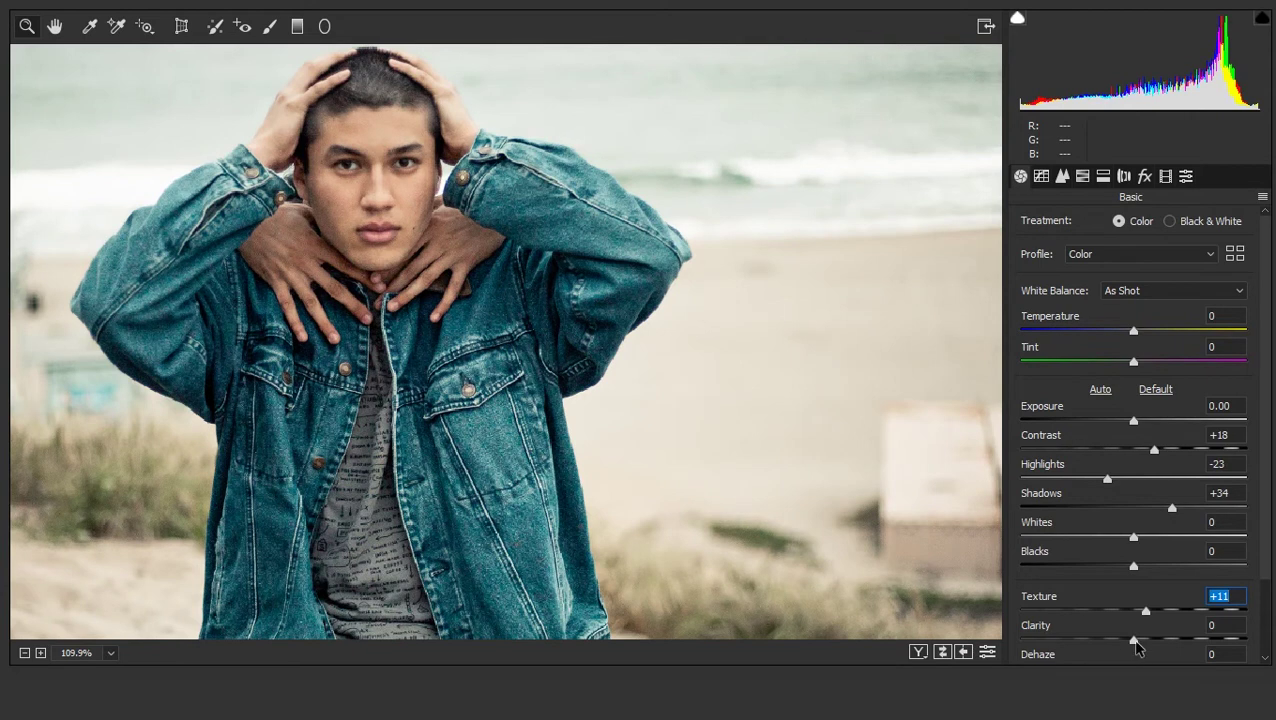
{"action": "left_click_drag", "start_coordinate": [1092, 643], "coordinate": [1126, 643]}
{"action": "scroll", "coordinate": [1150, 604], "scroll_direction": "down", "scroll_amount": 2}
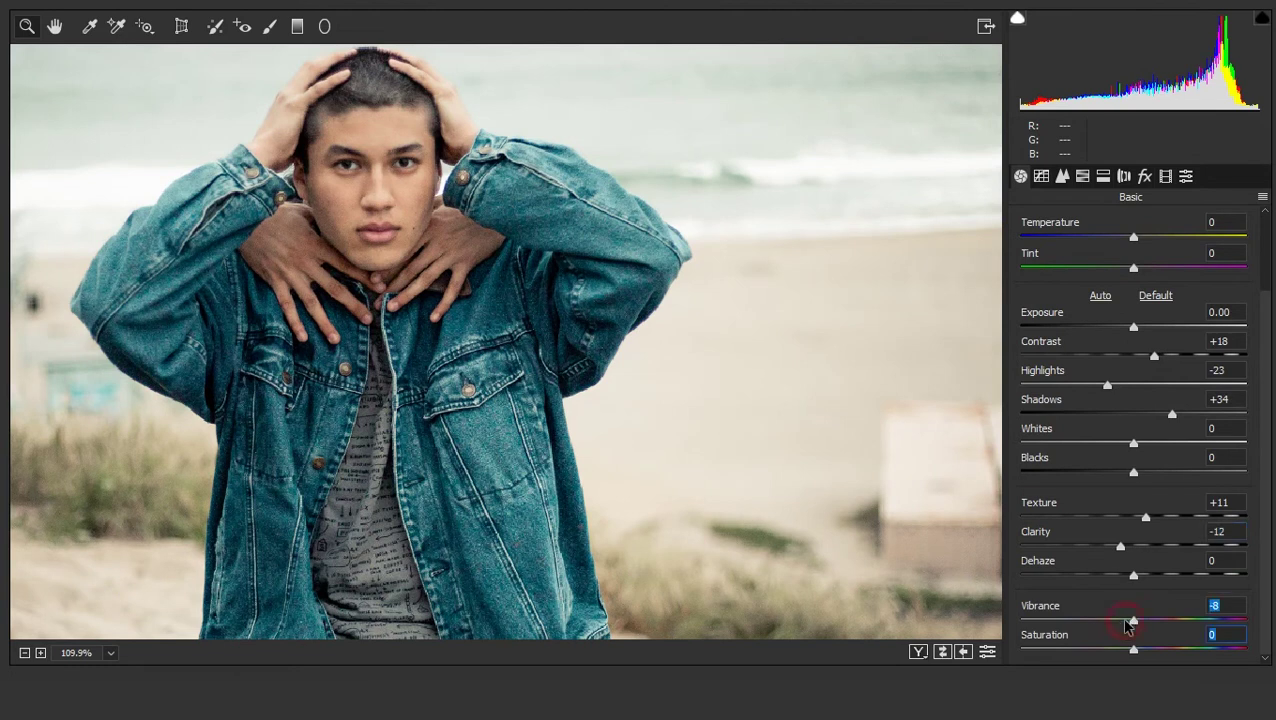
{"action": "left_click_drag", "start_coordinate": [1095, 627], "coordinate": [1108, 621]}
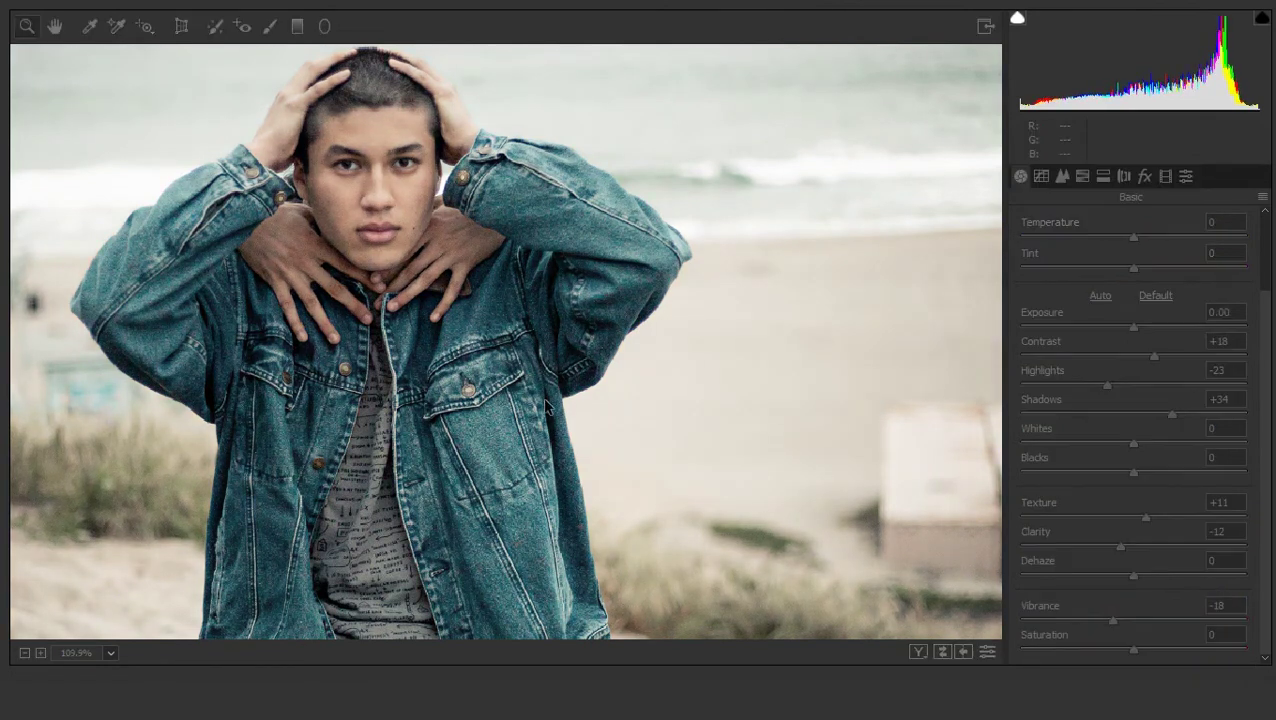
{"action": "key", "text": "Return"}
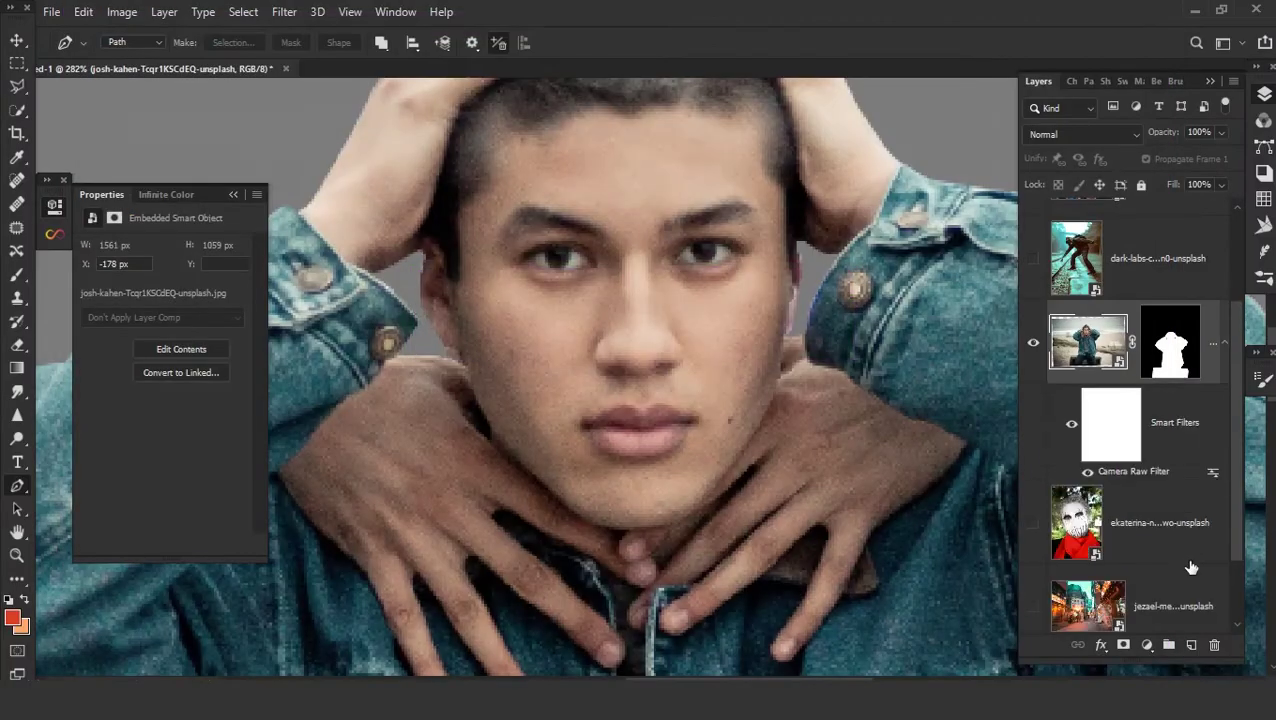
- Add a clipped Hue/Saturation layer with Hue +180 and Saturation -47, then invert its mask
{"action": "left_click", "coordinate": [1148, 645]}
{"action": "left_click", "coordinate": [1060, 475]}
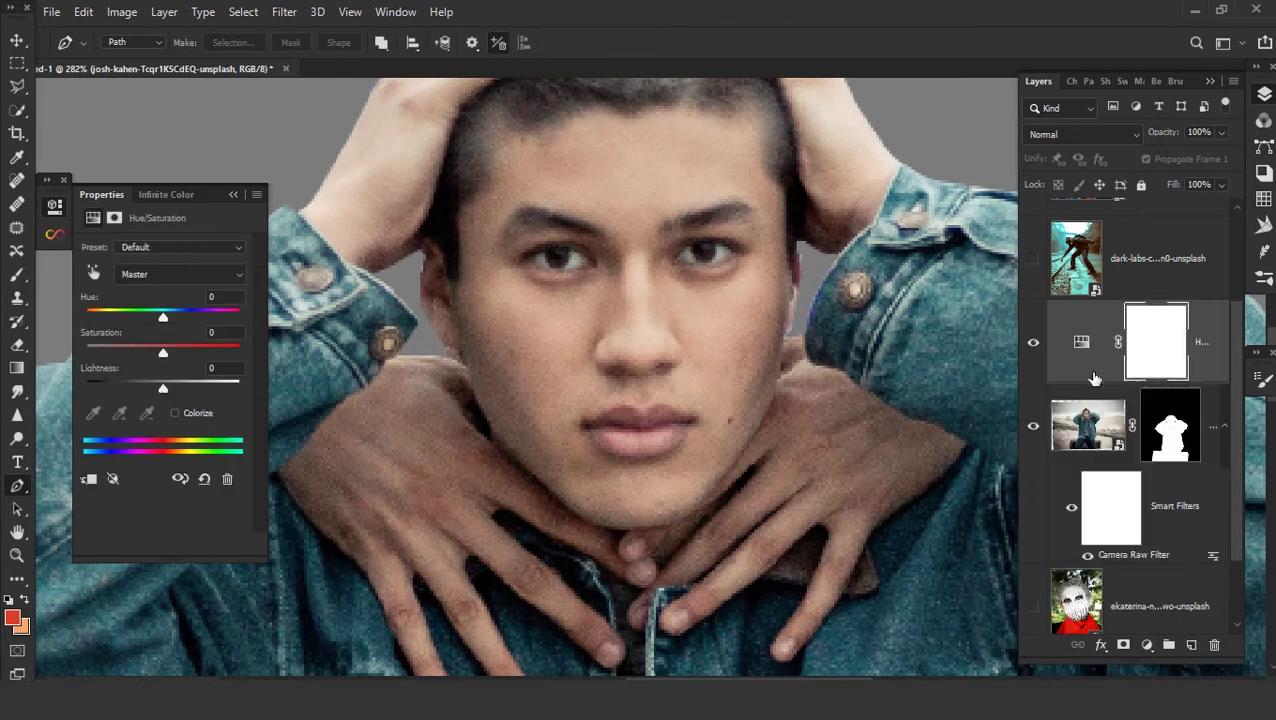
{"action": "left_click", "coordinate": [1095, 380], "text": "alt"}
{"action": "left_click_drag", "start_coordinate": [161, 320], "coordinate": [145, 322]}
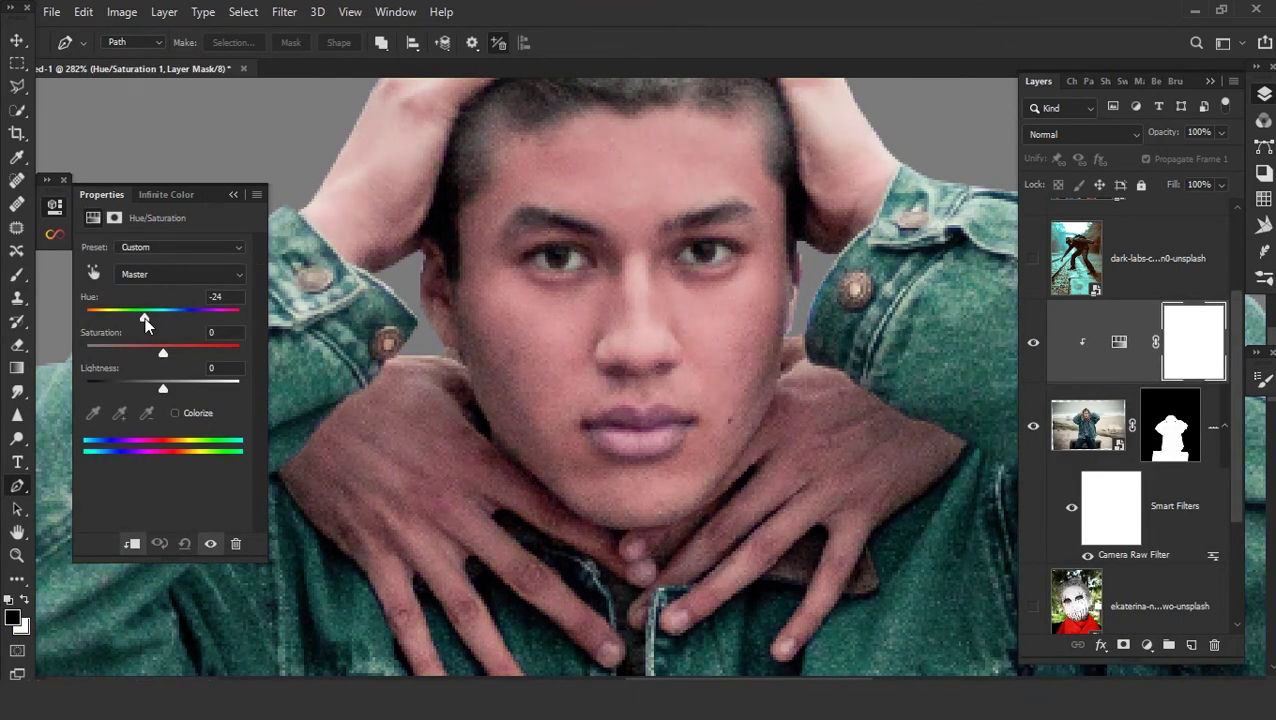
{"action": "left_click_drag", "start_coordinate": [145, 317], "coordinate": [239, 317]}
{"action": "left_click_drag", "start_coordinate": [163, 352], "coordinate": [121, 355]}
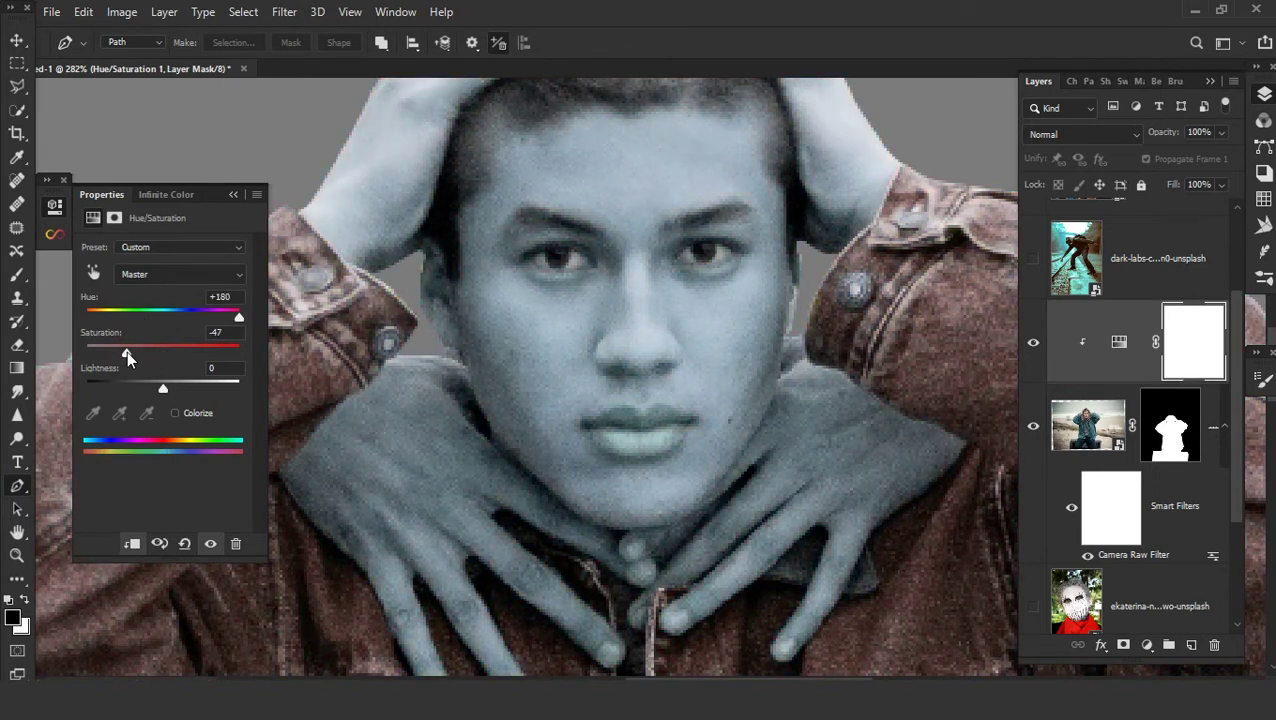
{"action": "key", "text": "ctrl+i"}
- Paint white on the mask to reveal the blue tint on his face and hands
{"action": "key", "text": "b"}
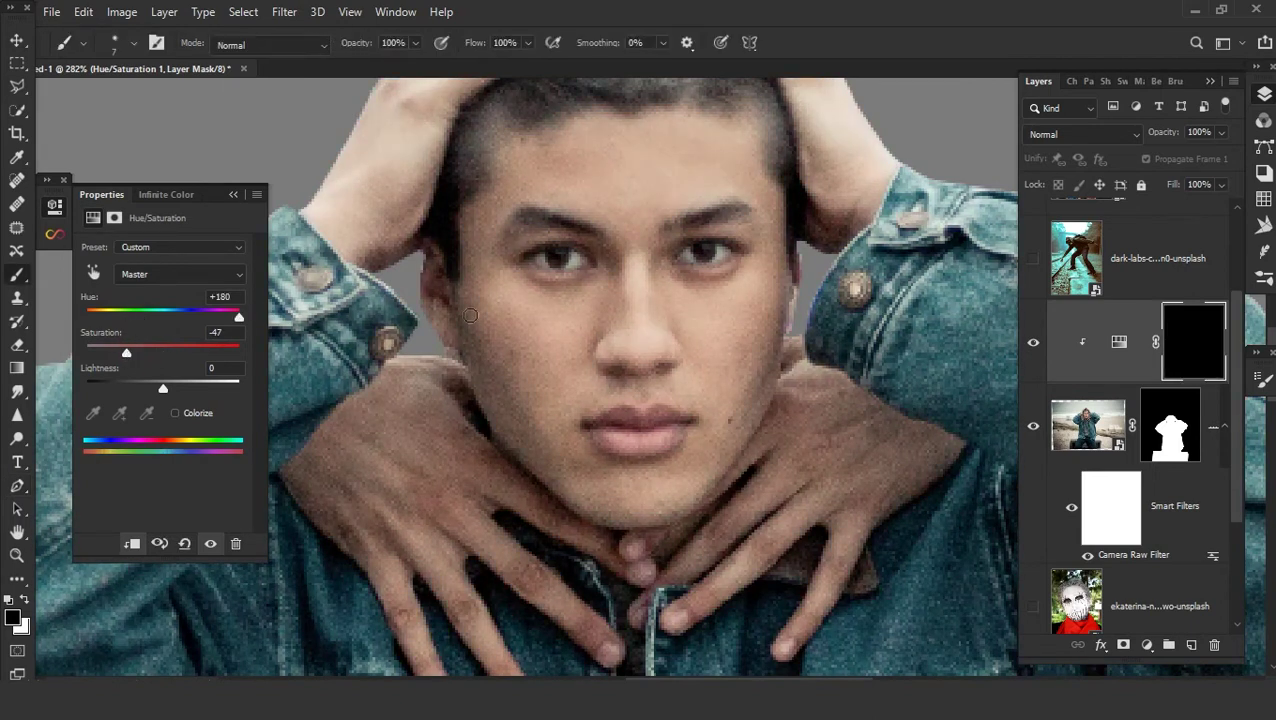
{"action": "right_click", "coordinate": [598, 343]}
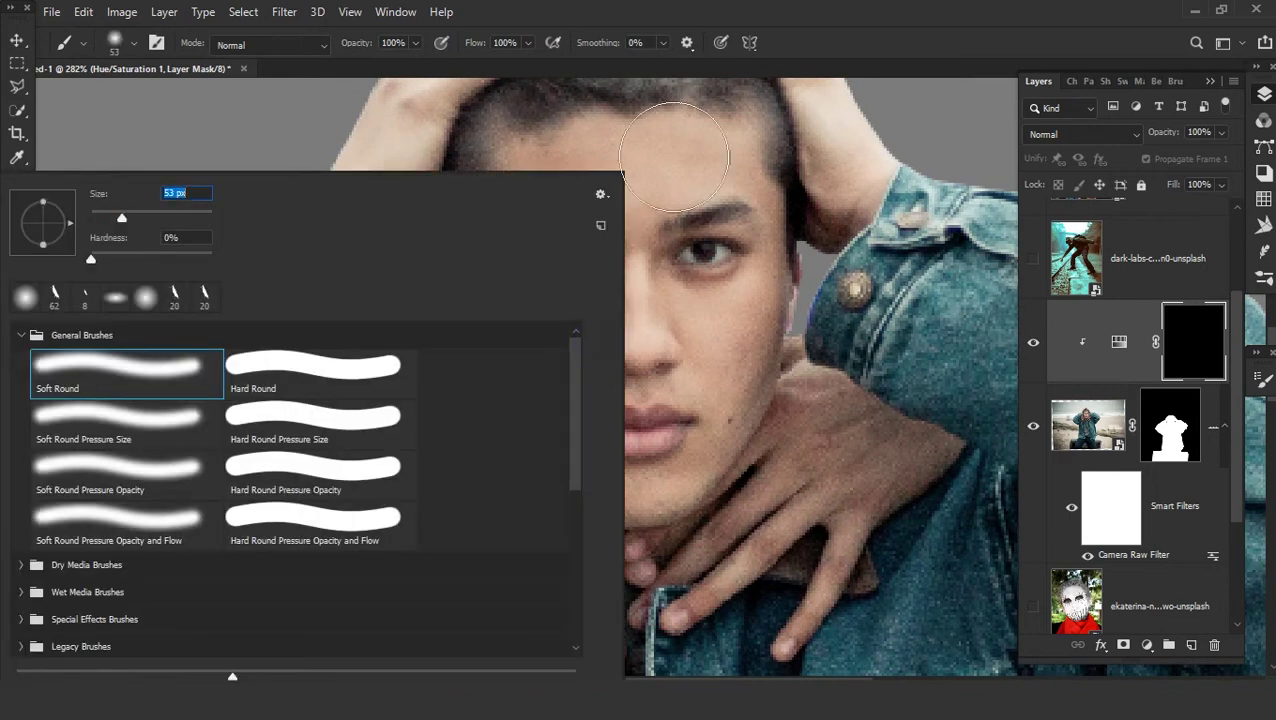
{"action": "key", "text": "Return"}
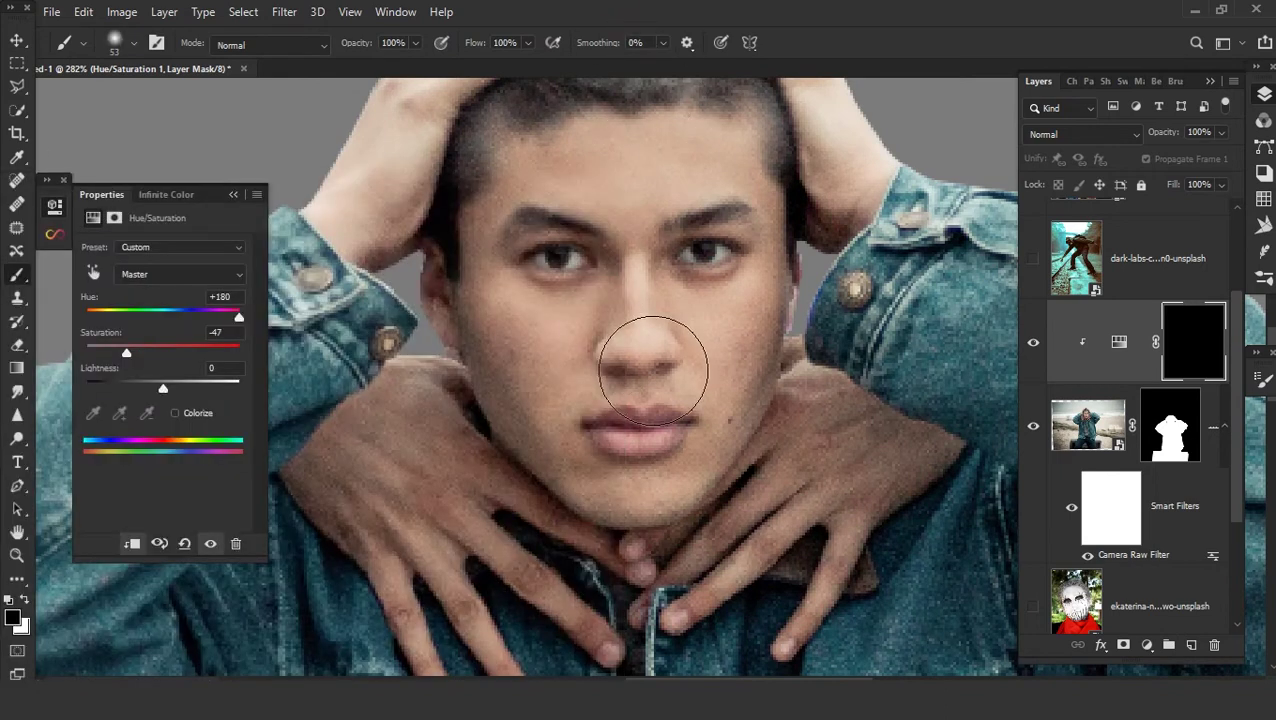
{"action": "key", "text": "x"}
{"action": "mouse_move", "coordinate": [654, 370]}
{"action": "left_mouse_down"}
{"action": "mouse_move", "coordinate": [655, 353]}
{"action": "mouse_move", "coordinate": [712, 322]}
{"action": "mouse_move", "coordinate": [715, 219]}
{"action": "mouse_move", "coordinate": [726, 365]}
{"action": "mouse_move", "coordinate": [640, 490]}
{"action": "mouse_move", "coordinate": [573, 448]}
{"action": "mouse_move", "coordinate": [650, 285]}
{"action": "left_mouse_up"}
{"action": "scroll", "coordinate": [650, 285], "scroll_direction": "down", "scroll_amount": 4}
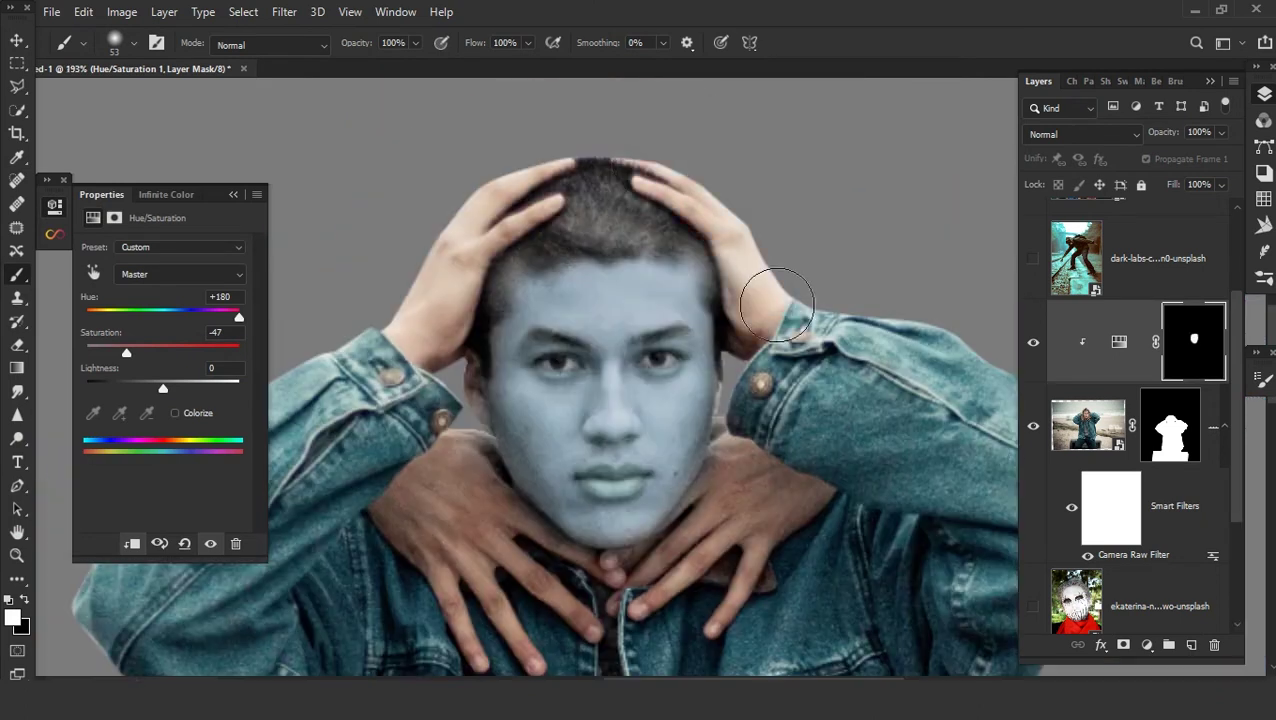
{"action": "mouse_move", "coordinate": [777, 305]}
{"action": "left_mouse_down"}
{"action": "mouse_move", "coordinate": [476, 217]}
{"action": "mouse_move", "coordinate": [730, 348]}
{"action": "left_mouse_up"}
{"action": "scroll", "coordinate": [650, 300], "scroll_direction": "down", "scroll_amount": 3}
{"action": "key", "text": "1"}
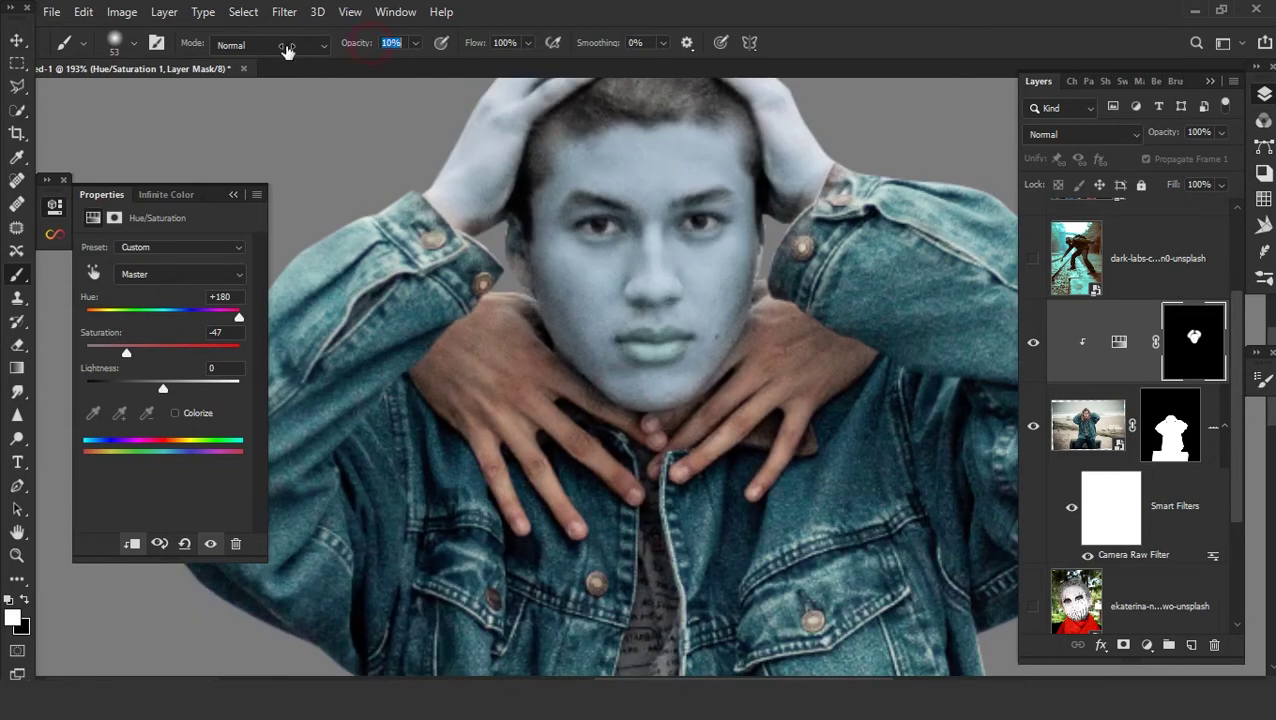
{"action": "scroll", "coordinate": [612, 413], "scroll_direction": "up", "scroll_amount": 3}
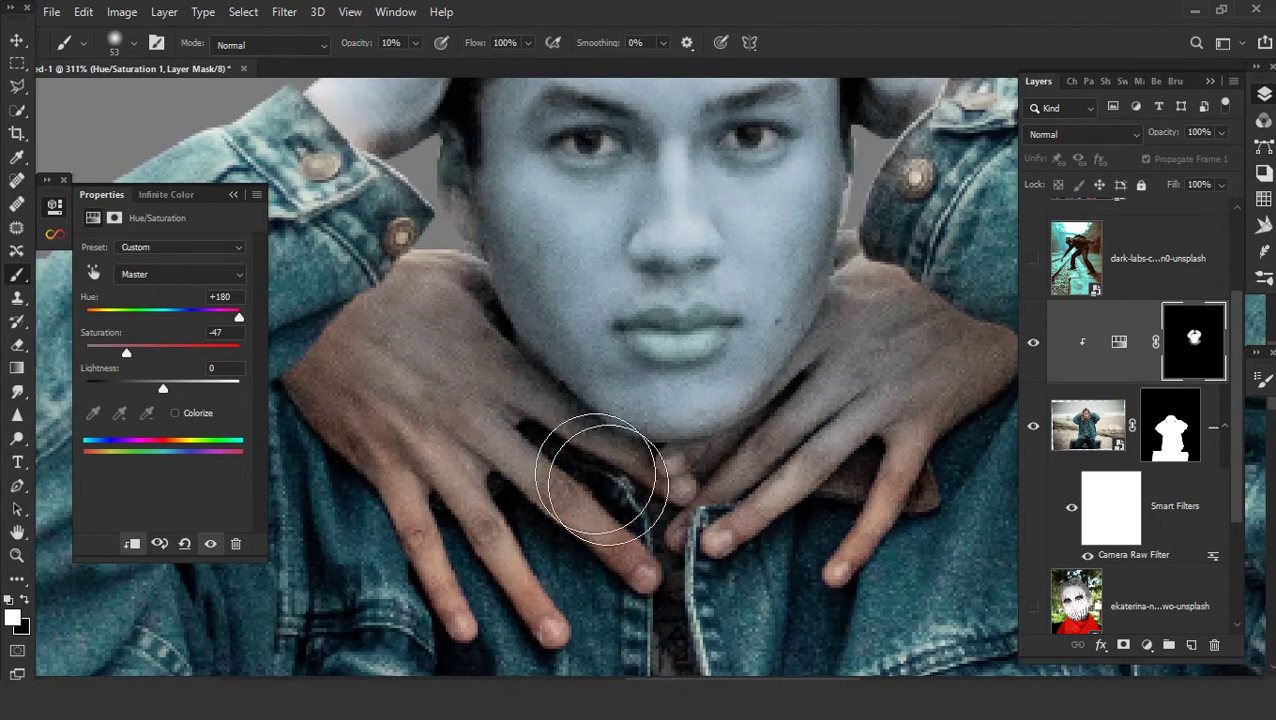
{"action": "scroll", "coordinate": [600, 480], "scroll_direction": "down", "scroll_amount": 5}
{"action": "scroll", "coordinate": [690, 345], "scroll_direction": "up", "scroll_amount": 3}
{"action": "scroll", "coordinate": [518, 256], "scroll_direction": "up", "scroll_amount": 2}
{"action": "scroll", "coordinate": [679, 517], "scroll_direction": "up", "scroll_amount": 2}
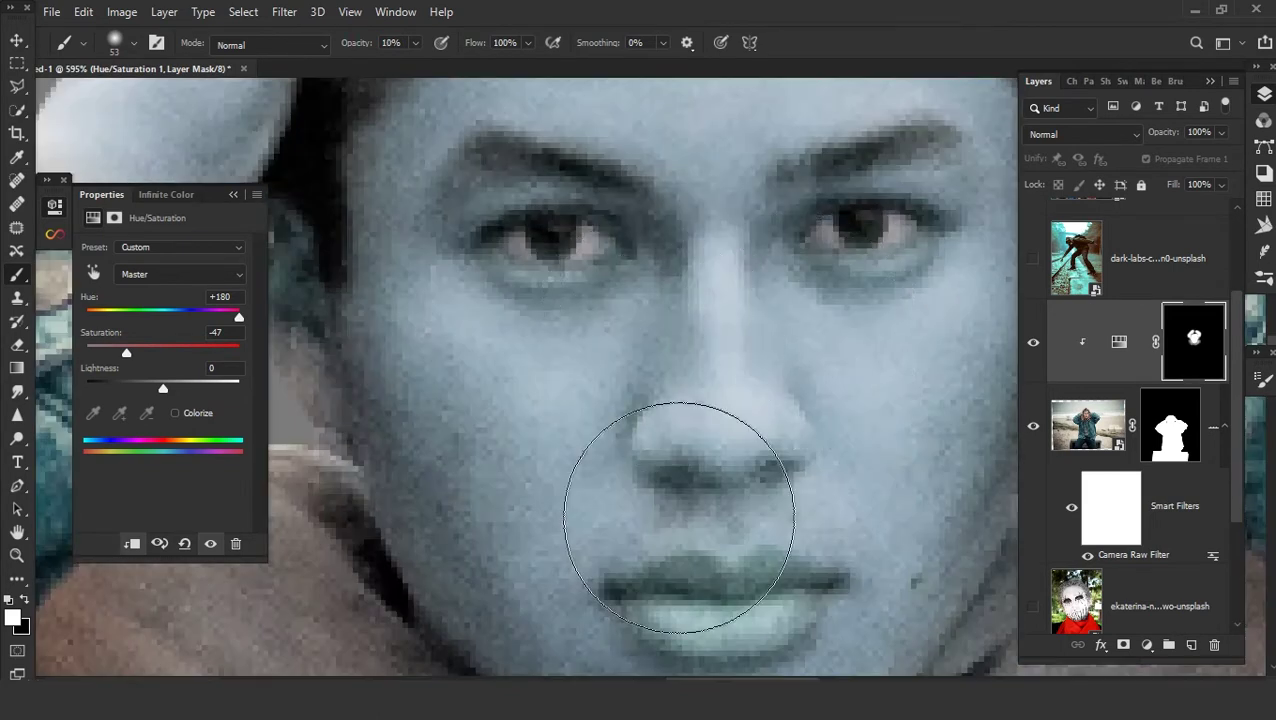
- On a new layer, outline both of the man's eyes with closed Pen paths
{"action": "key", "text": "p"}
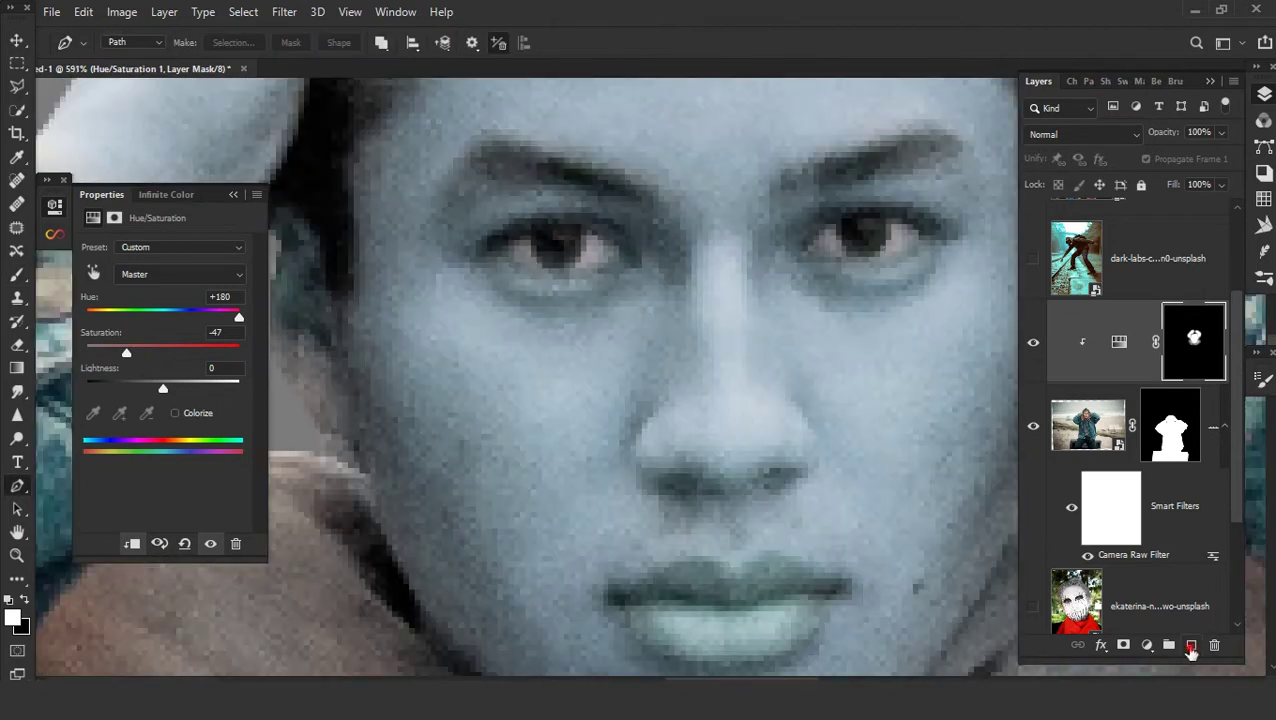
{"action": "left_click", "coordinate": [1190, 646]}
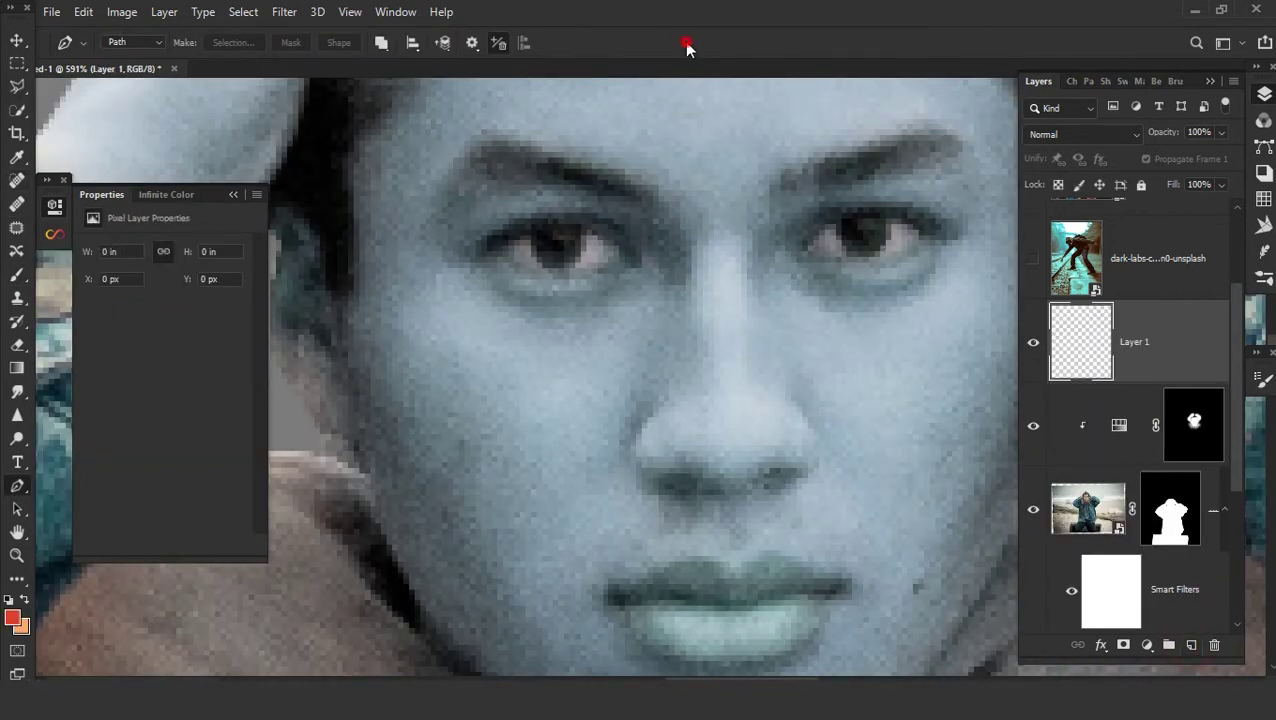
{"action": "scroll", "coordinate": [493, 273], "scroll_direction": "up", "scroll_amount": 2}
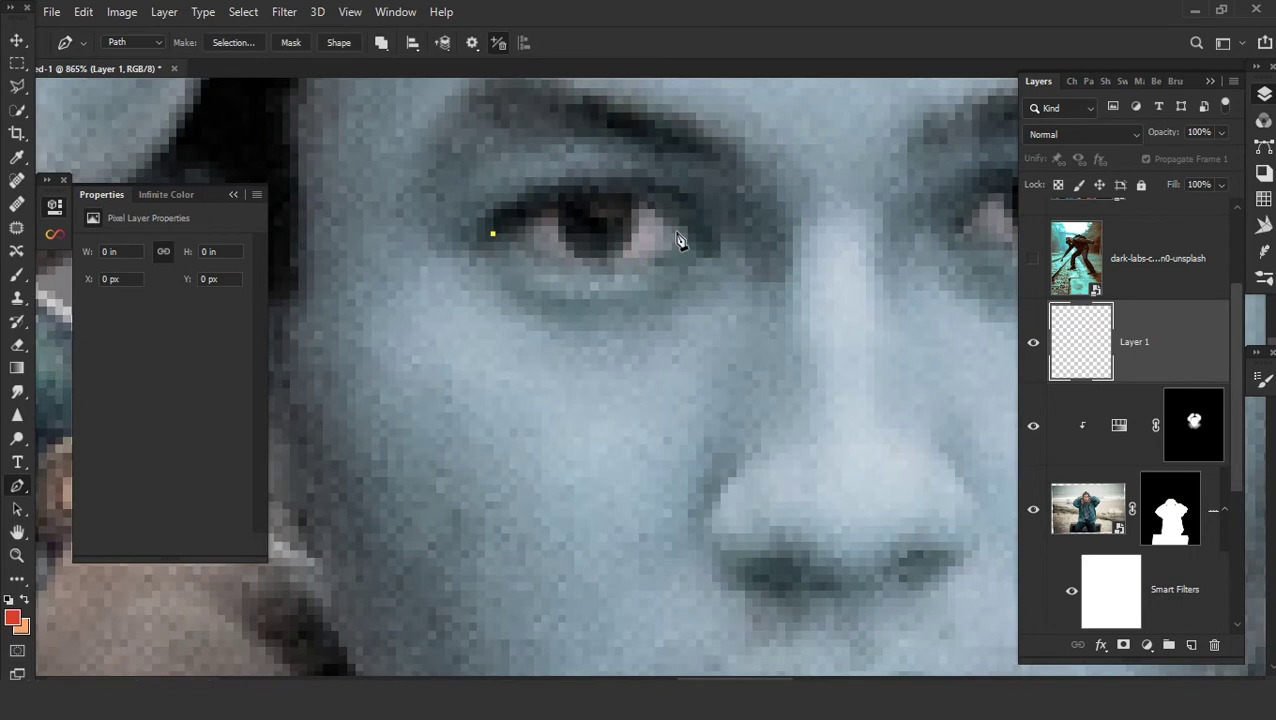
{"action": "left_click_drag", "start_coordinate": [717, 261], "coordinate": [757, 320]}
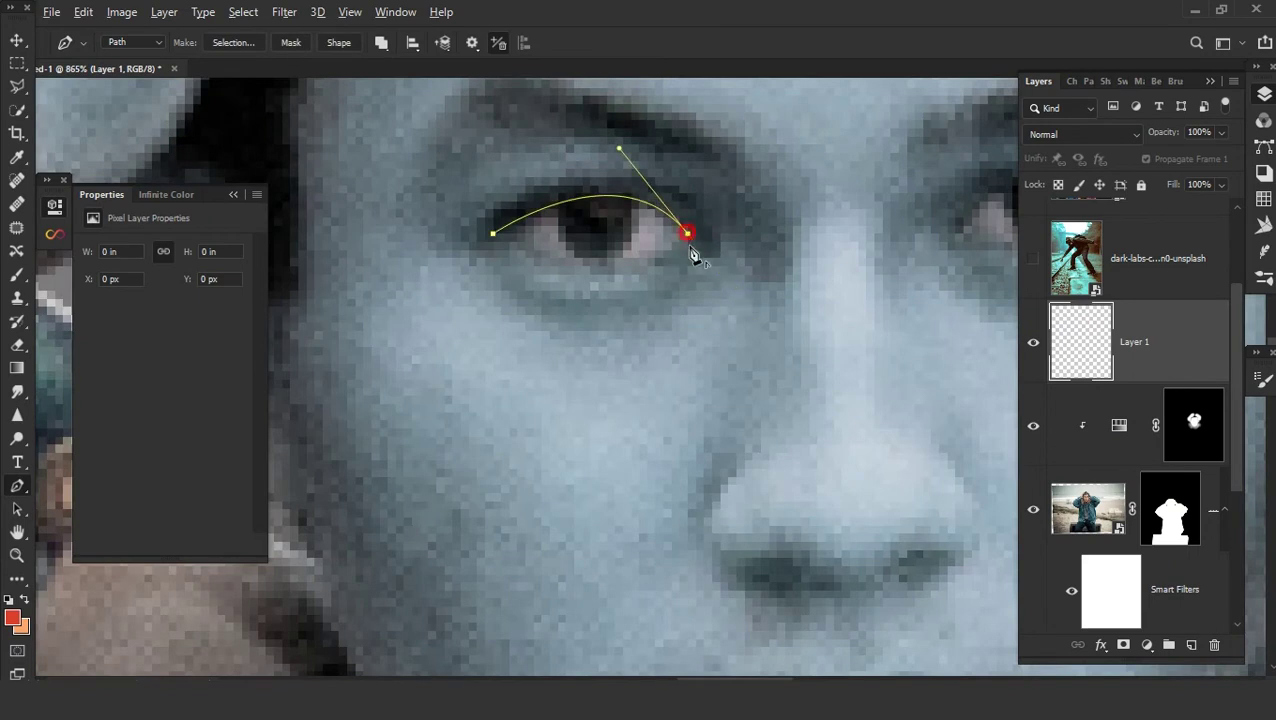
{"action": "left_click_drag", "start_coordinate": [669, 257], "coordinate": [640, 269]}
{"action": "left_click_drag", "start_coordinate": [493, 234], "coordinate": [456, 234]}
{"action": "scroll", "coordinate": [584, 340], "scroll_direction": "down", "scroll_amount": 3}
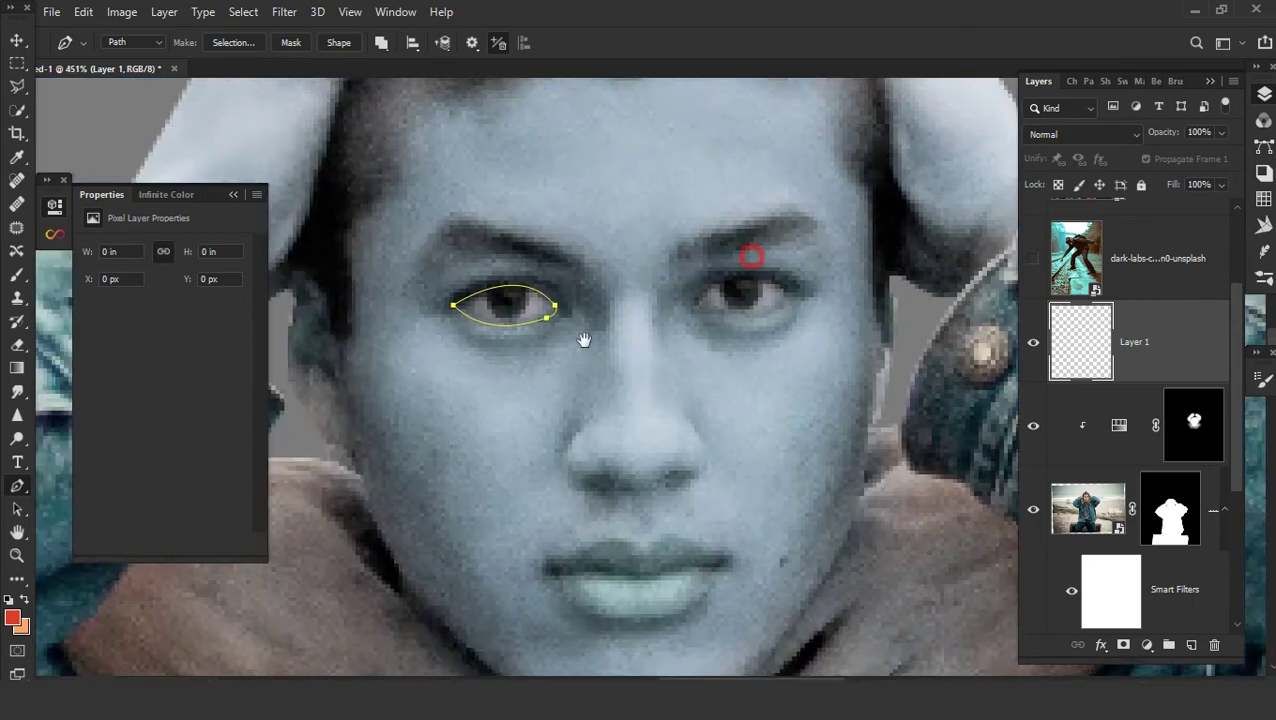
{"action": "scroll", "coordinate": [584, 340], "scroll_direction": "up", "scroll_amount": 2}
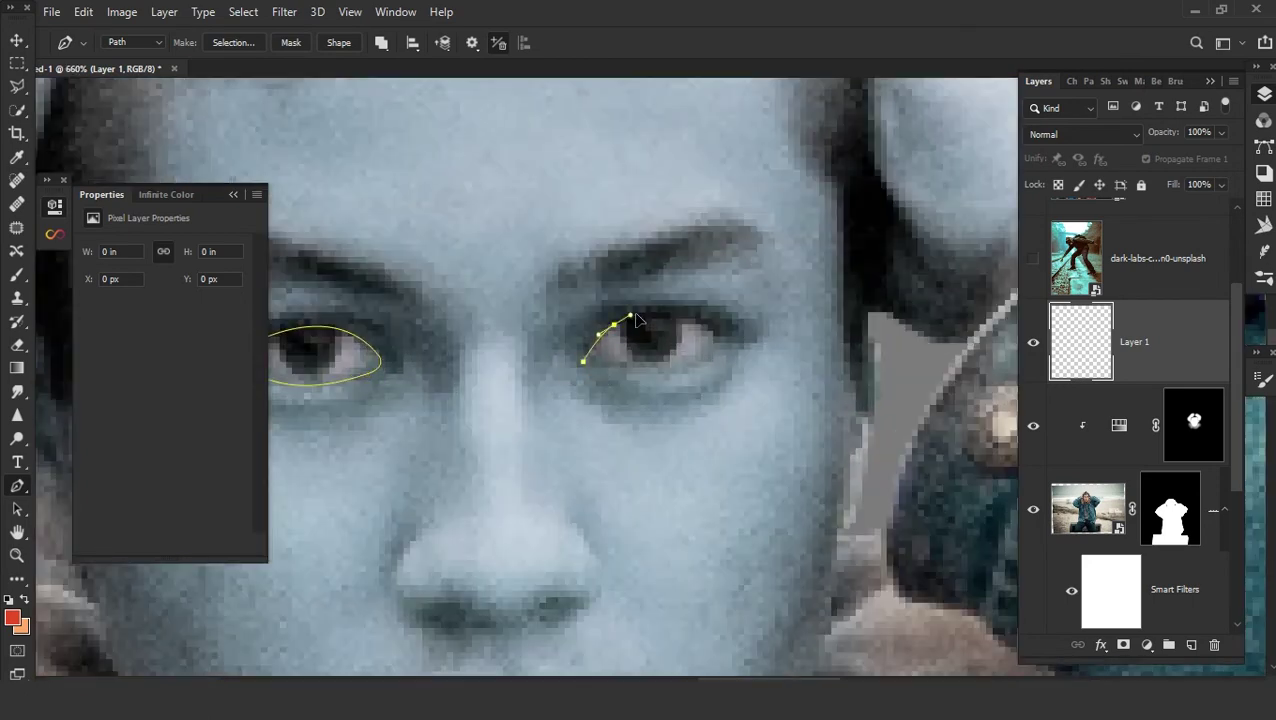
{"action": "left_click", "coordinate": [694, 363]}
{"action": "left_click_drag", "start_coordinate": [583, 361], "coordinate": [578, 357]}
- Turn the eye paths into a selection and fill it with a #bdbdbd Solid Color layer
{"action": "key", "text": "ctrl+Return"}
{"action": "left_click", "coordinate": [1147, 645]}
{"action": "left_click", "coordinate": [1048, 330]}
{"action": "mouse_move", "coordinate": [192, 411]}
{"action": "left_mouse_down"}
{"action": "mouse_move", "coordinate": [4, 292]}
{"action": "mouse_move", "coordinate": [10, 370]}
{"action": "left_mouse_up"}
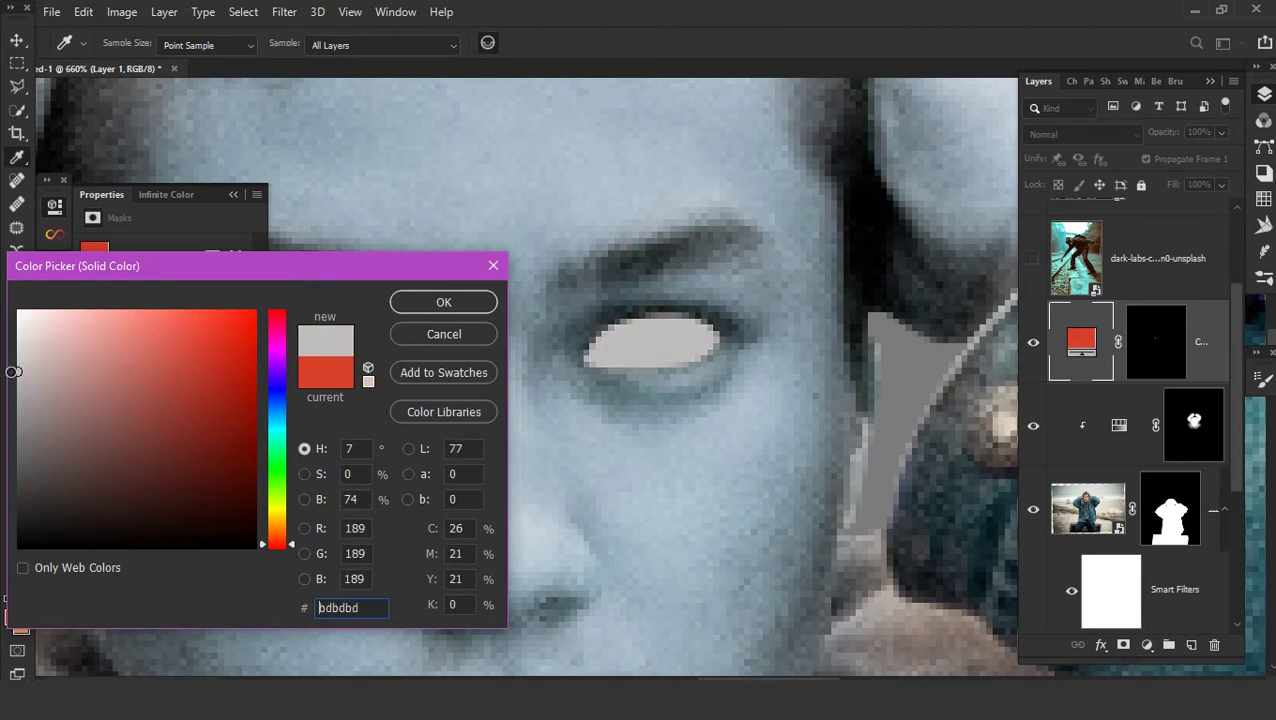
{"action": "key", "text": "Return"}
{"action": "scroll", "coordinate": [560, 413], "scroll_direction": "down", "scroll_amount": 3}
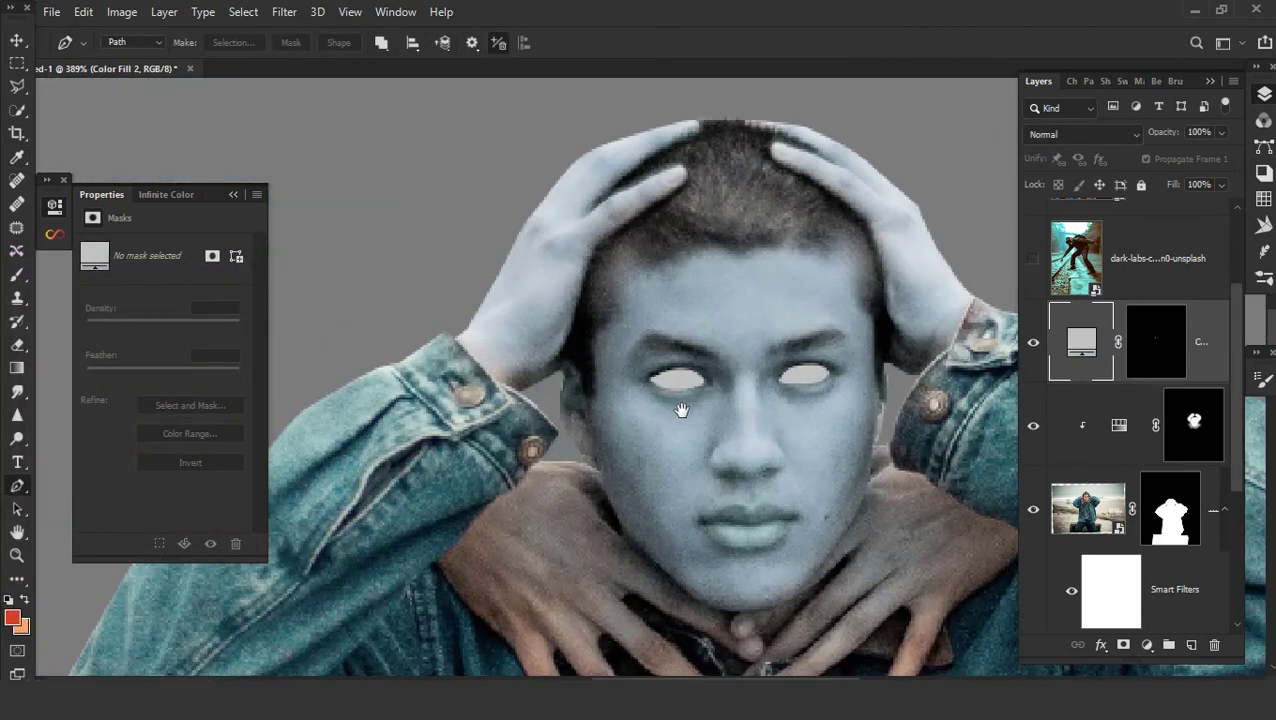
- Add a clipped Brightness/Contrast layer (Brightness -133, Contrast 100) and invert its mask
{"action": "left_click", "coordinate": [1150, 650]}
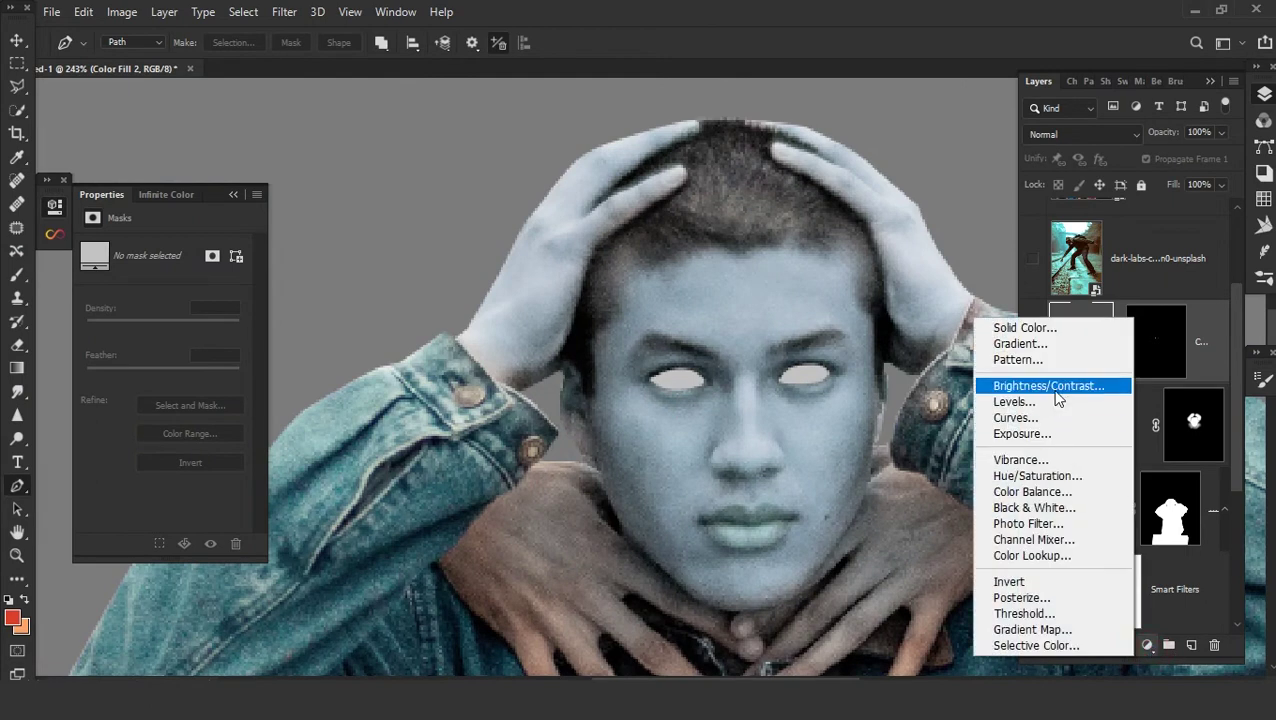
{"action": "left_click", "coordinate": [1058, 382]}
{"action": "left_click", "coordinate": [1203, 374], "text": "alt"}
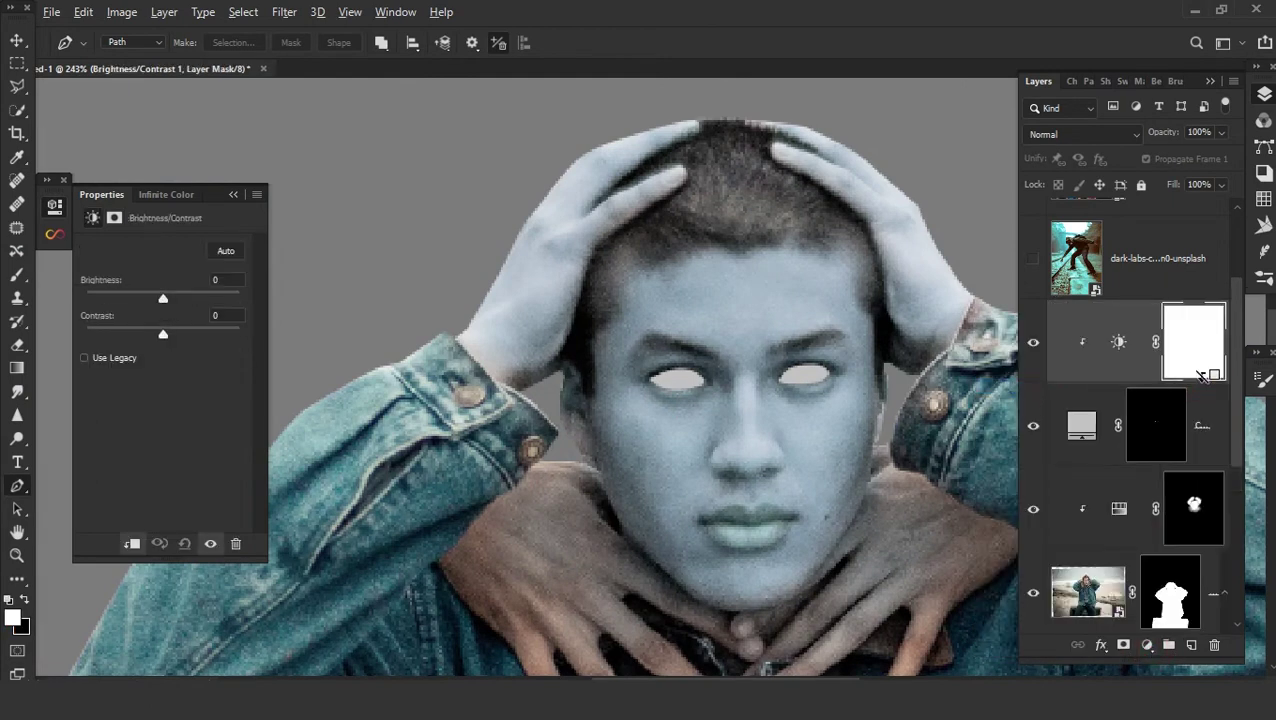
{"action": "mouse_move", "coordinate": [112, 337]}
{"action": "left_mouse_down"}
{"action": "mouse_move", "coordinate": [259, 342]}
{"action": "mouse_move", "coordinate": [85, 336]}
{"action": "mouse_move", "coordinate": [296, 347]}
{"action": "left_mouse_up"}
{"action": "mouse_move", "coordinate": [155, 292]}
{"action": "left_mouse_down"}
{"action": "mouse_move", "coordinate": [38, 314]}
{"action": "mouse_move", "coordinate": [117, 306]}
{"action": "mouse_move", "coordinate": [95, 309]}
{"action": "left_mouse_up"}
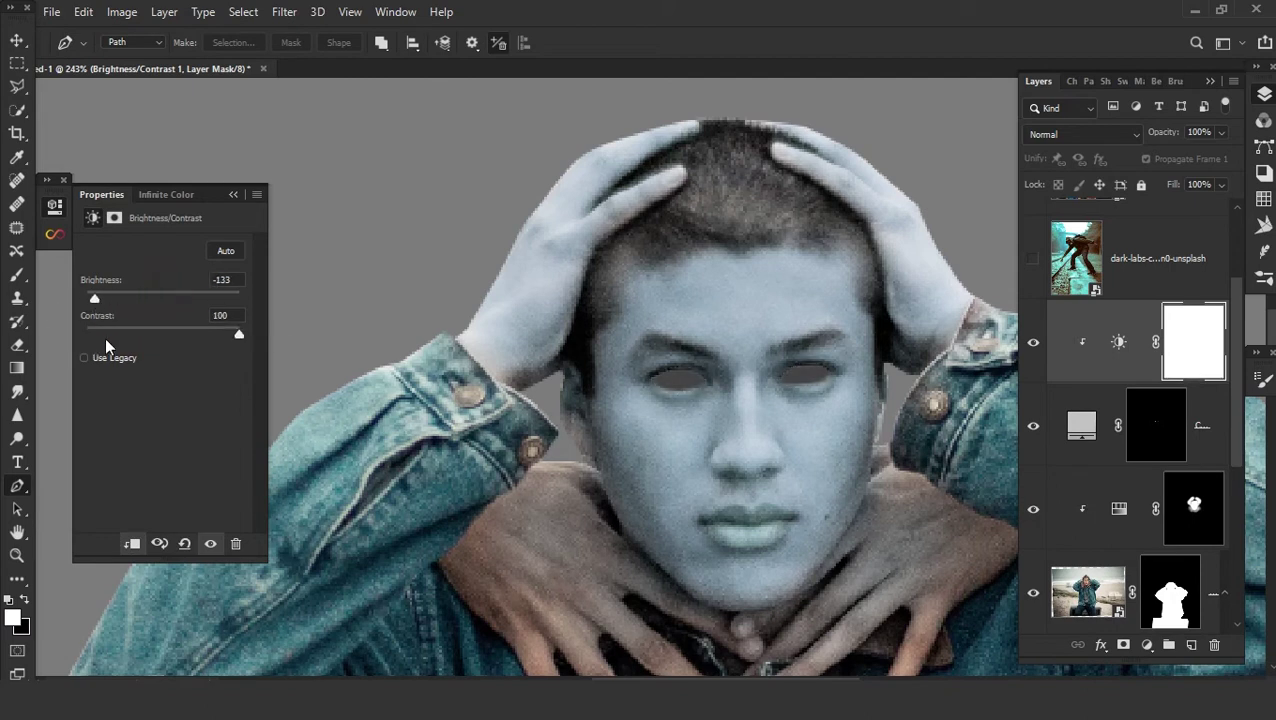
{"action": "left_click", "coordinate": [114, 218]}
{"action": "key", "text": "ctrl+i"}
- Set up the Brush at 25% opacity for painting on the mask
{"action": "scroll", "coordinate": [703, 390], "scroll_direction": "up", "scroll_amount": 3}
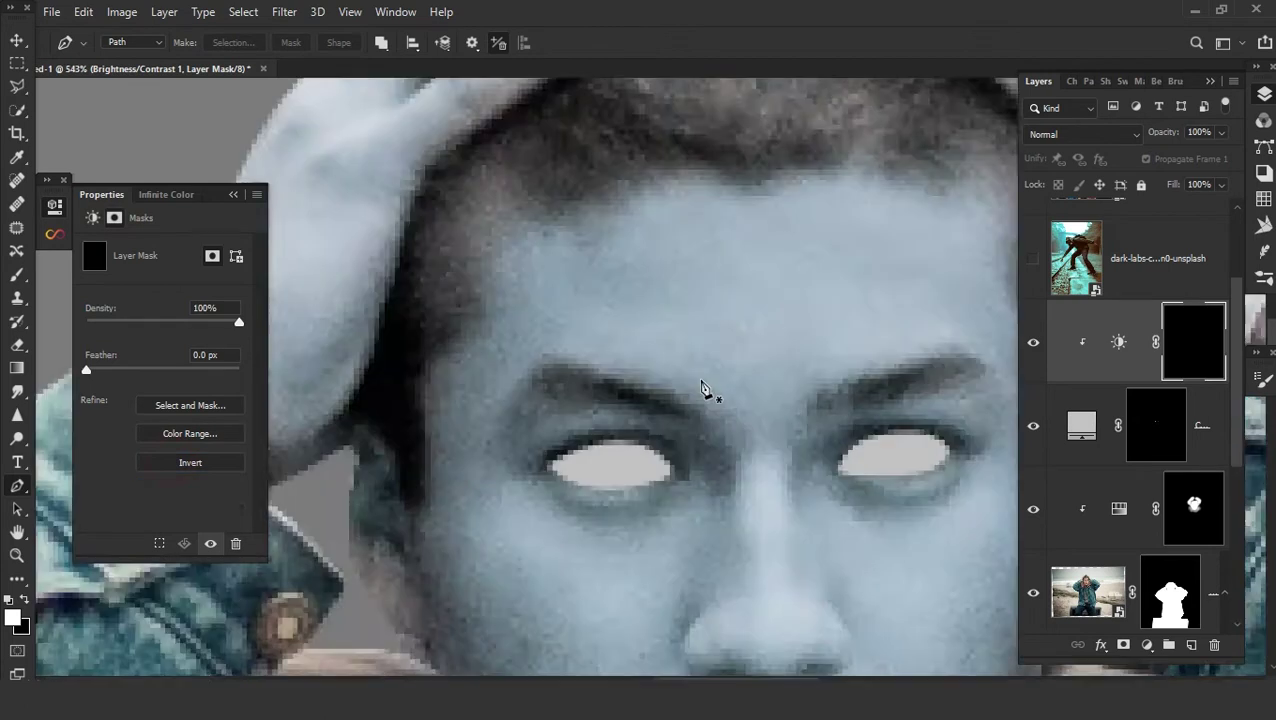
{"action": "scroll", "coordinate": [703, 390], "scroll_direction": "up", "scroll_amount": 3}
{"action": "key", "text": "b"}
{"action": "right_click", "coordinate": [600, 352]}
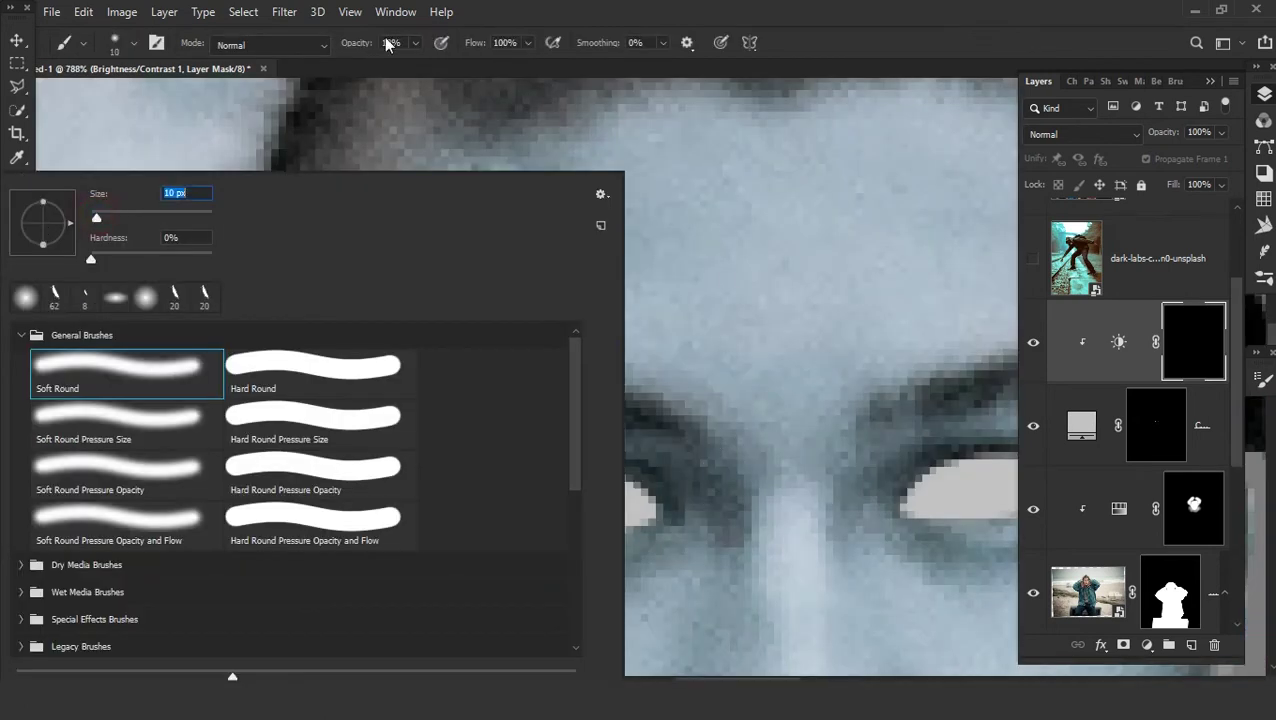
{"action": "left_click", "coordinate": [497, 24]}
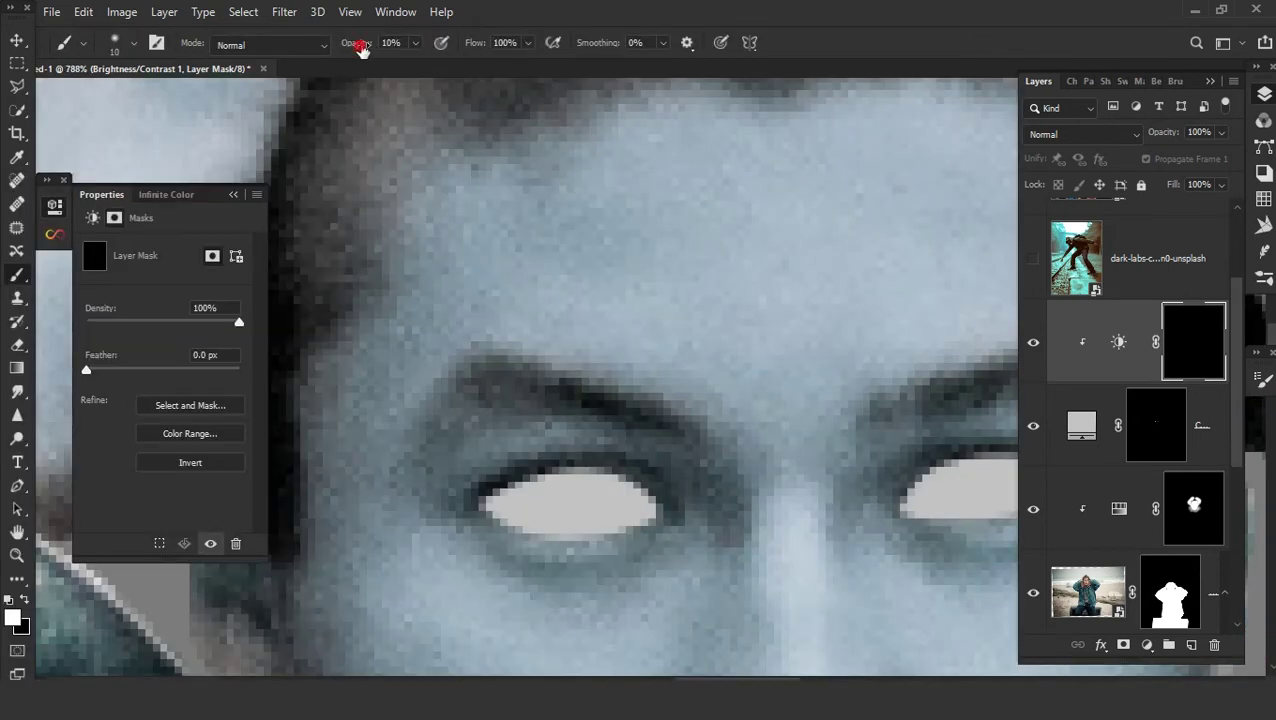
{"action": "left_click_drag", "start_coordinate": [362, 50], "coordinate": [378, 50]}
{"action": "scroll", "coordinate": [584, 484], "scroll_direction": "up", "scroll_amount": 2}
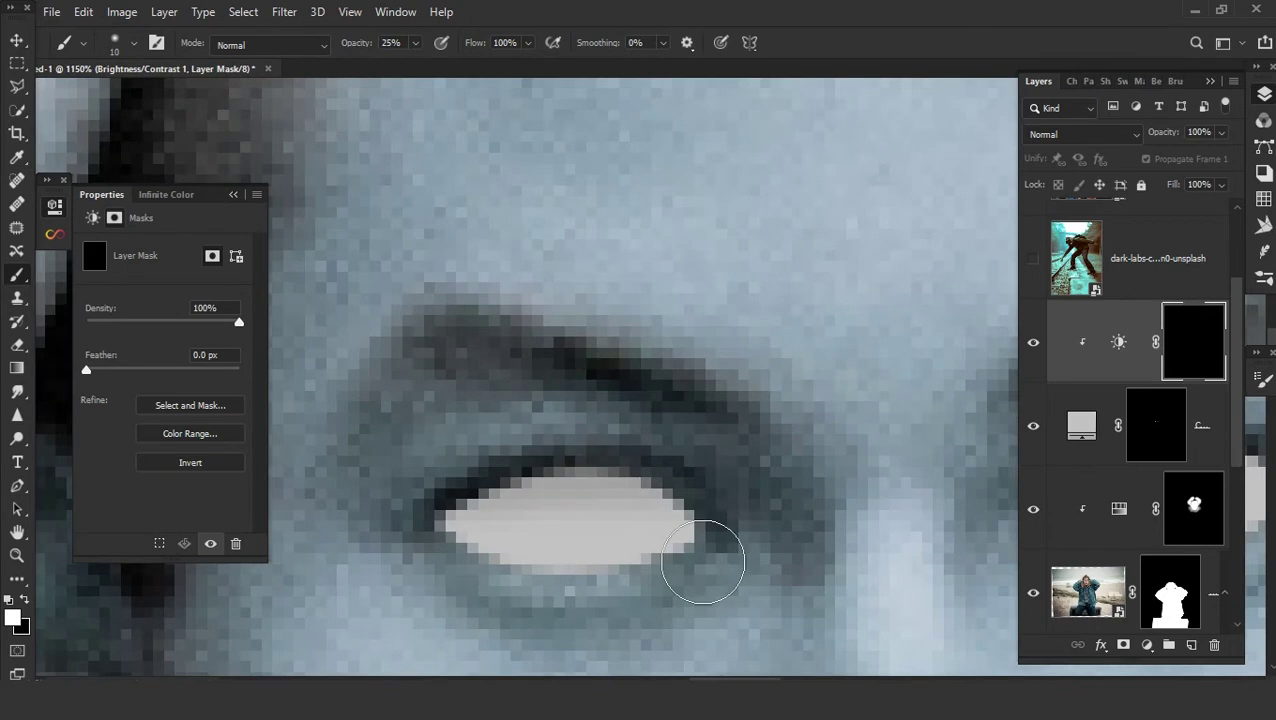
- Paint darkening along both eyes' lids and edges, then add a new empty layer
{"action": "left_click", "coordinate": [743, 549]}
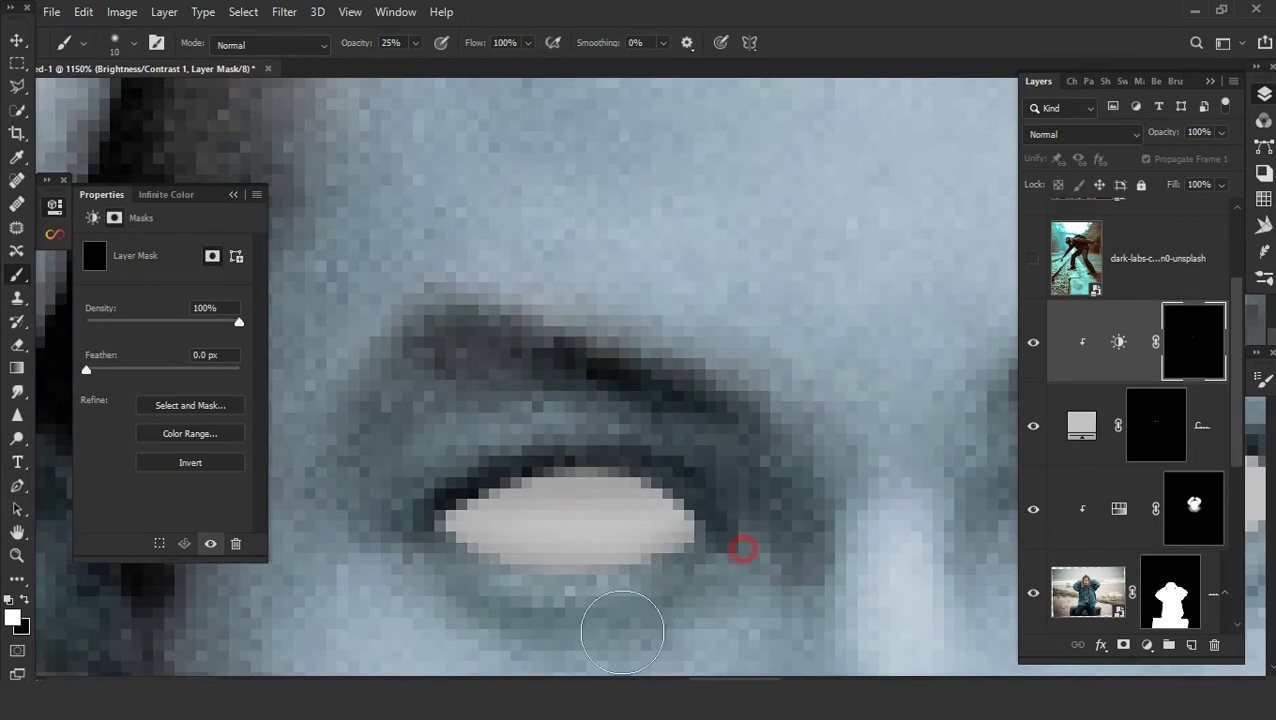
{"action": "left_click", "coordinate": [627, 453]}
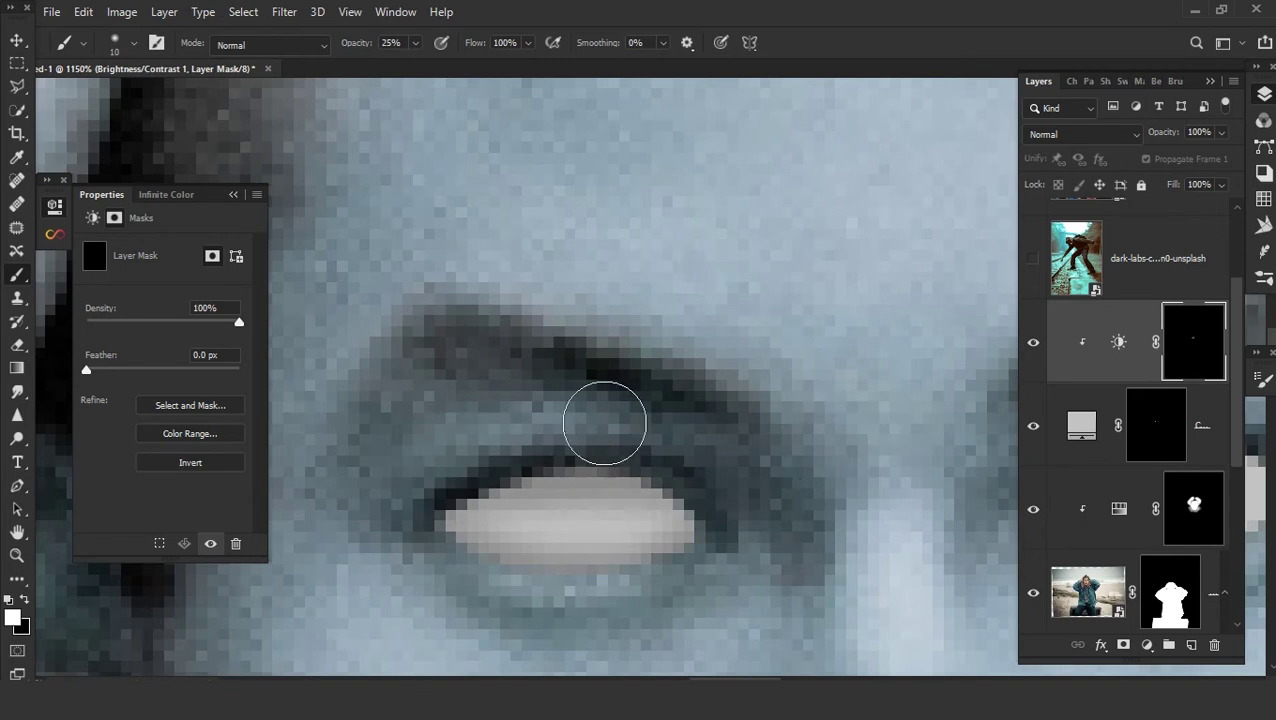
{"action": "scroll", "coordinate": [778, 524], "scroll_direction": "down", "scroll_amount": 5}
{"action": "scroll", "coordinate": [700, 520], "scroll_direction": "up", "scroll_amount": 2}
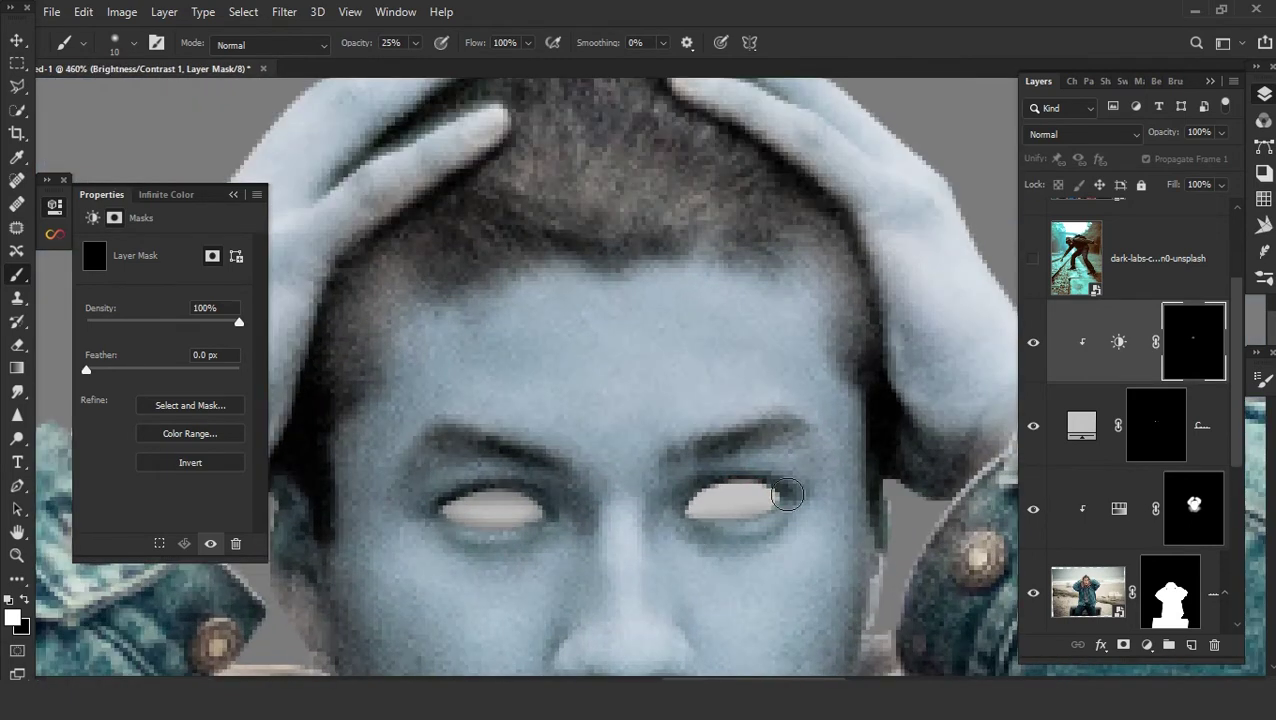
{"action": "left_click_drag", "start_coordinate": [757, 462], "coordinate": [778, 528]}
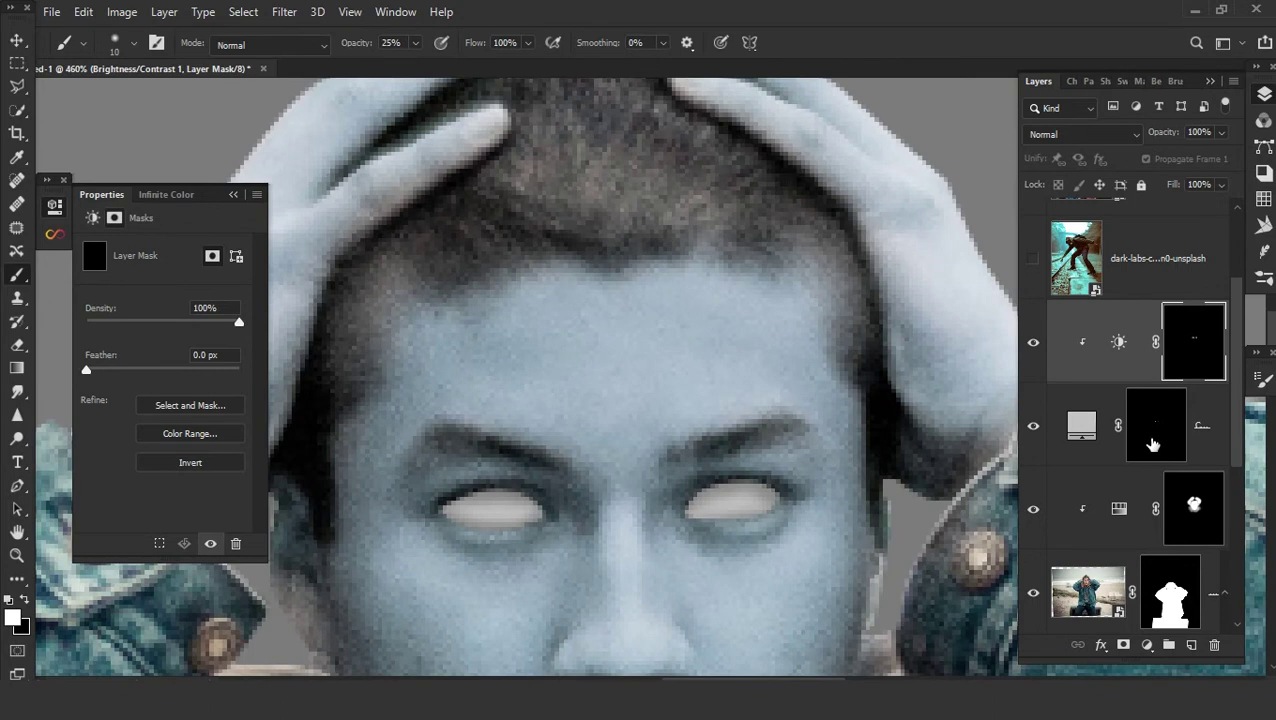
{"action": "key", "text": "ctrl+shift+alt+n"}
{"action": "scroll", "coordinate": [413, 470], "scroll_direction": "up", "scroll_amount": 5}
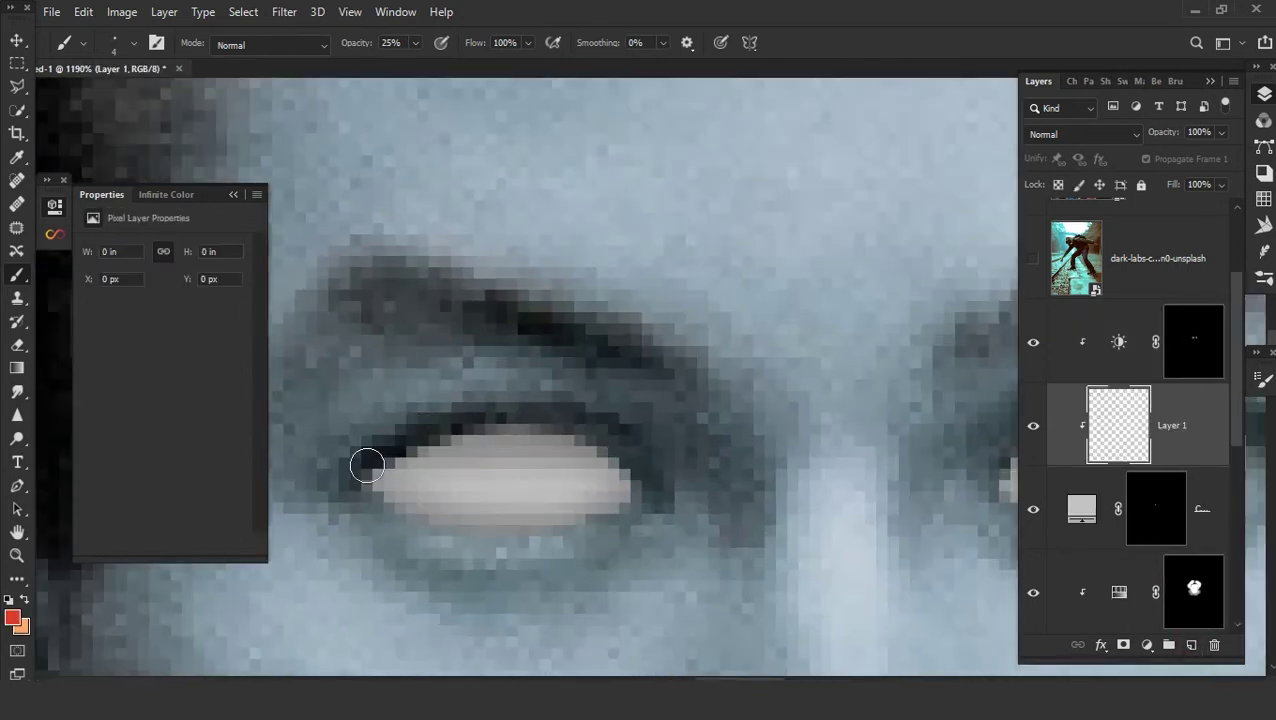
- Paint red around both eyes' lids and corners on a Multiply layer
{"action": "left_click_drag", "start_coordinate": [367, 465], "coordinate": [640, 472]}
{"action": "left_click", "coordinate": [1048, 134]}
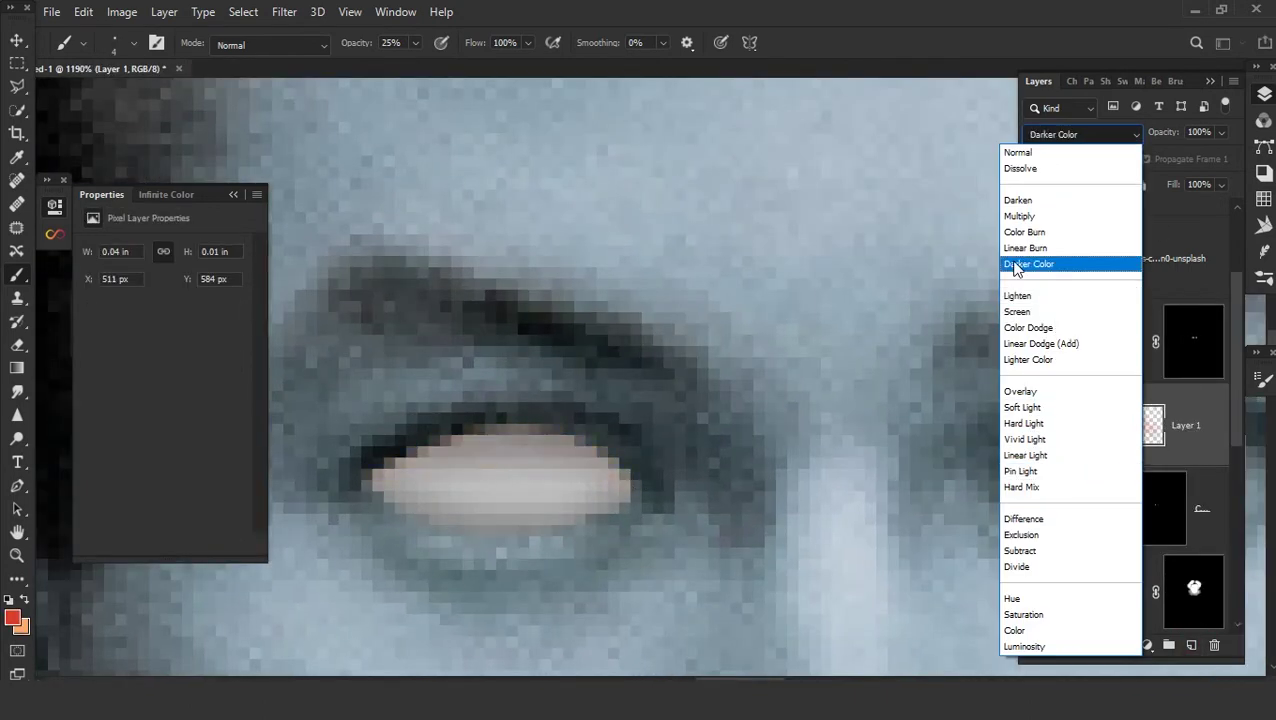
{"action": "left_click", "coordinate": [1019, 216]}
{"action": "mouse_move", "coordinate": [489, 417]}
{"action": "left_mouse_down"}
{"action": "mouse_move", "coordinate": [570, 421]}
{"action": "mouse_move", "coordinate": [658, 484]}
{"action": "mouse_move", "coordinate": [353, 450]}
{"action": "mouse_move", "coordinate": [583, 545]}
{"action": "mouse_move", "coordinate": [347, 507]}
{"action": "left_mouse_up"}
{"action": "scroll", "coordinate": [604, 546], "scroll_direction": "down", "scroll_amount": 3}
{"action": "scroll", "coordinate": [700, 520], "scroll_direction": "up", "scroll_amount": 2}
{"action": "left_click_drag", "start_coordinate": [775, 490], "coordinate": [620, 512]}
{"action": "mouse_move", "coordinate": [774, 479]}
{"action": "left_mouse_down"}
{"action": "mouse_move", "coordinate": [641, 461]}
{"action": "mouse_move", "coordinate": [612, 505]}
{"action": "left_mouse_up"}
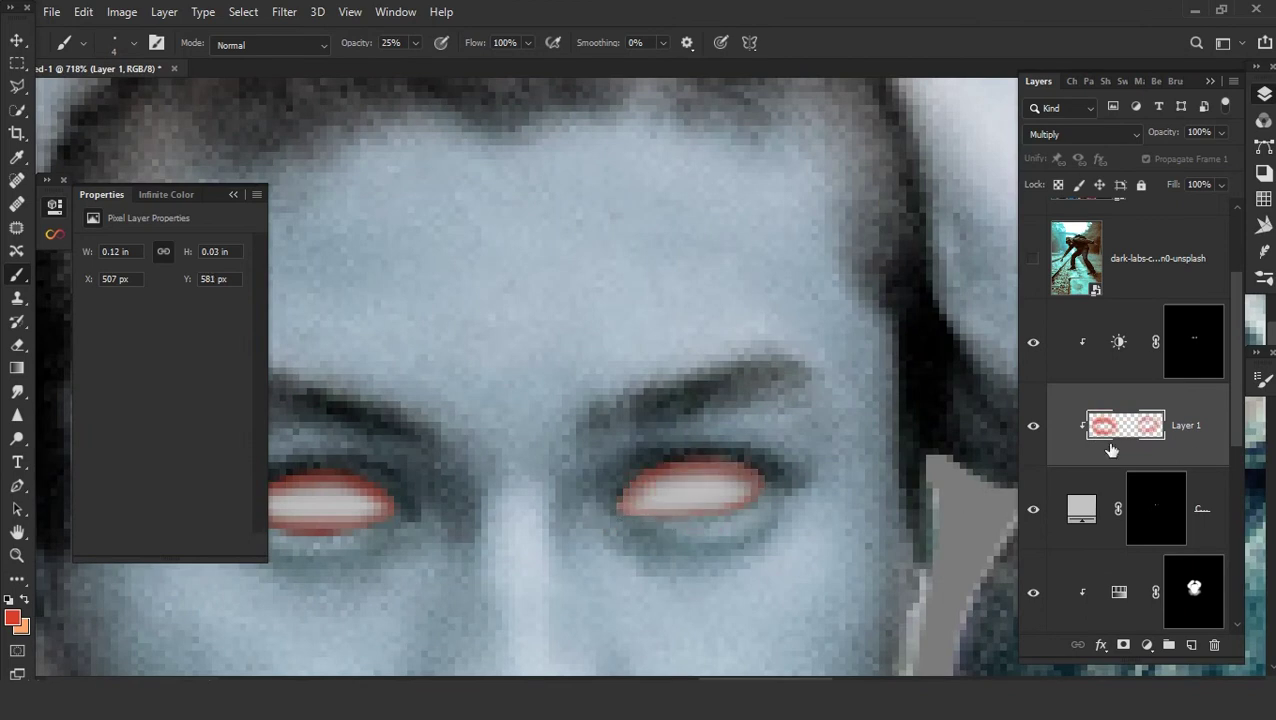
- Add a black Solid Color fill layer, then delete it
{"action": "left_click", "coordinate": [1108, 447], "text": "ctrl"}
{"action": "left_click", "coordinate": [1145, 648]}
{"action": "left_click", "coordinate": [1010, 326]}
{"action": "left_click", "coordinate": [111, 523]}
{"action": "left_click_drag", "start_coordinate": [111, 523], "coordinate": [23, 544]}
{"action": "left_click", "coordinate": [430, 304]}
{"action": "left_click", "coordinate": [1213, 645]}
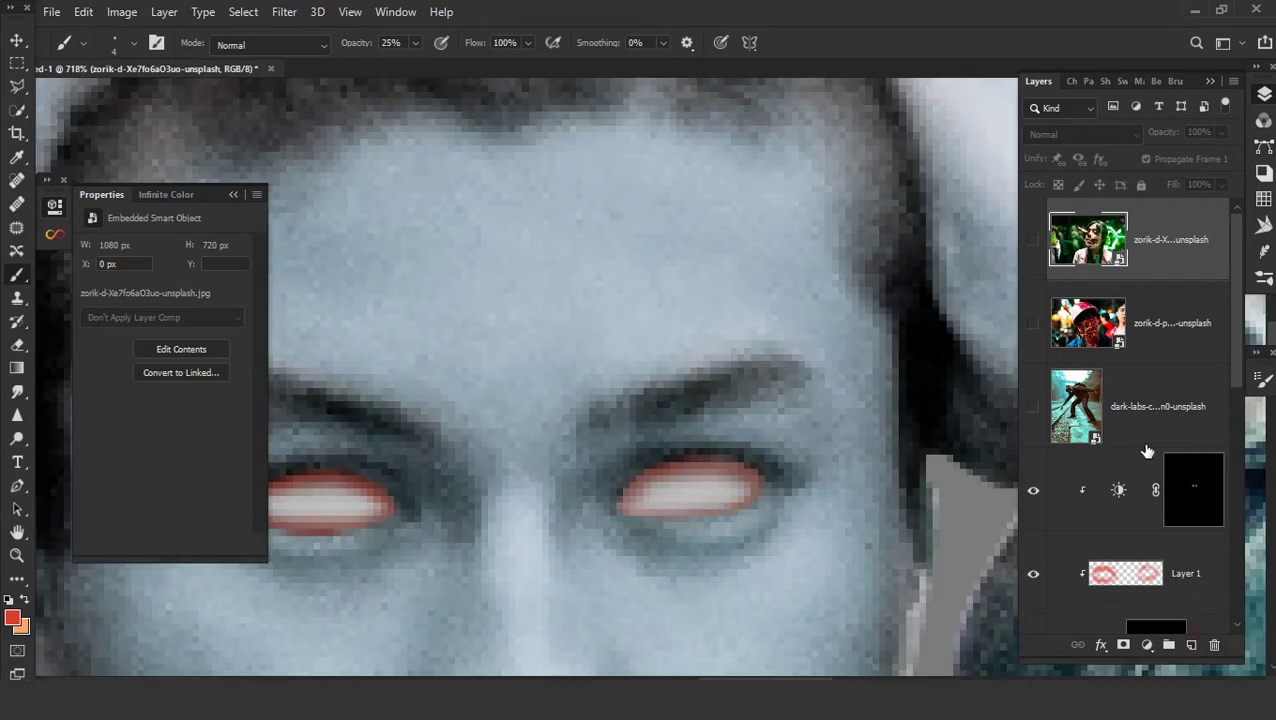
- Re-add a black Solid Color fill and switch the red layer to Linear Dodge (Add)
{"action": "left_click", "coordinate": [1146, 645]}
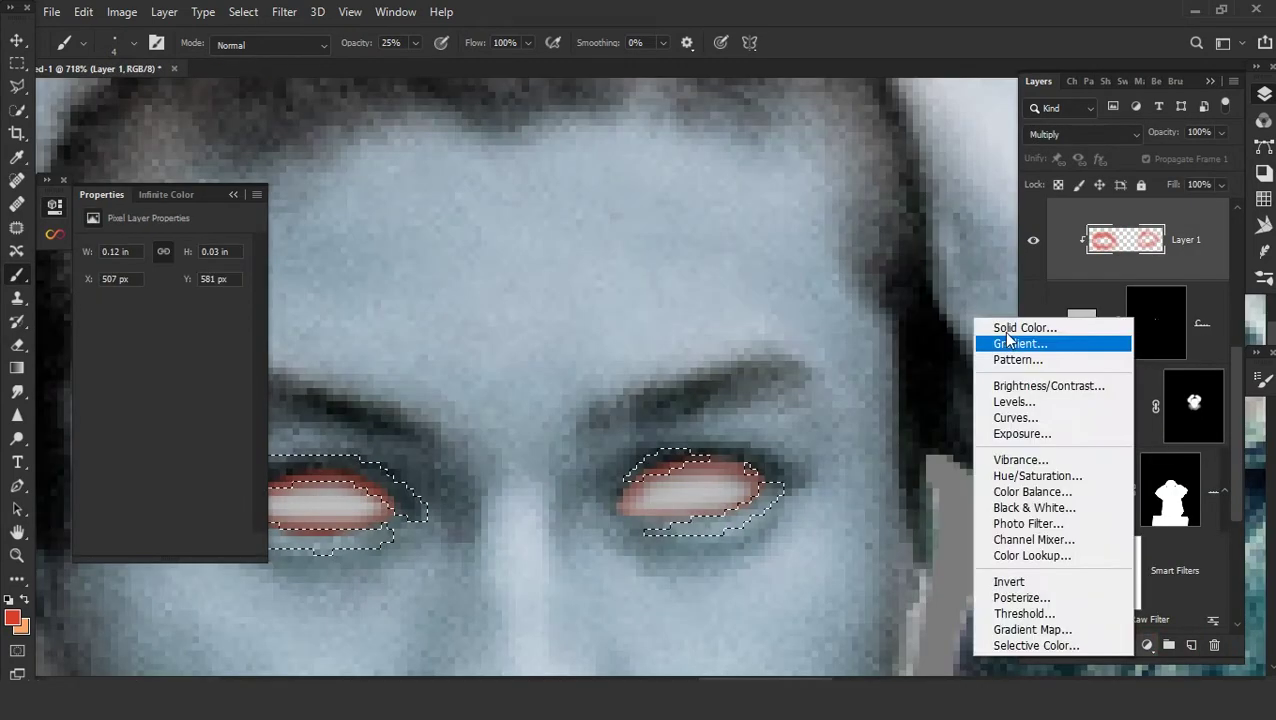
{"action": "left_click", "coordinate": [1010, 326]}
{"action": "left_click", "coordinate": [19, 546]}
{"action": "left_click", "coordinate": [443, 302]}
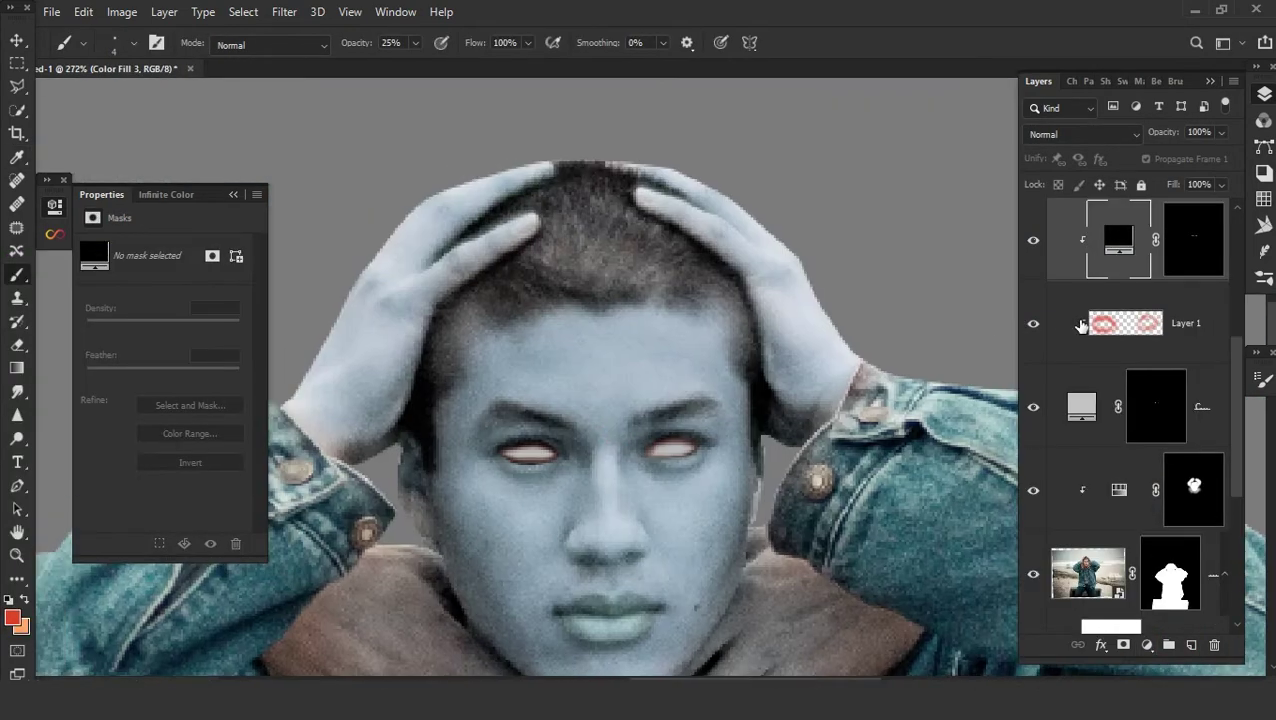
{"action": "left_click", "coordinate": [1080, 134]}
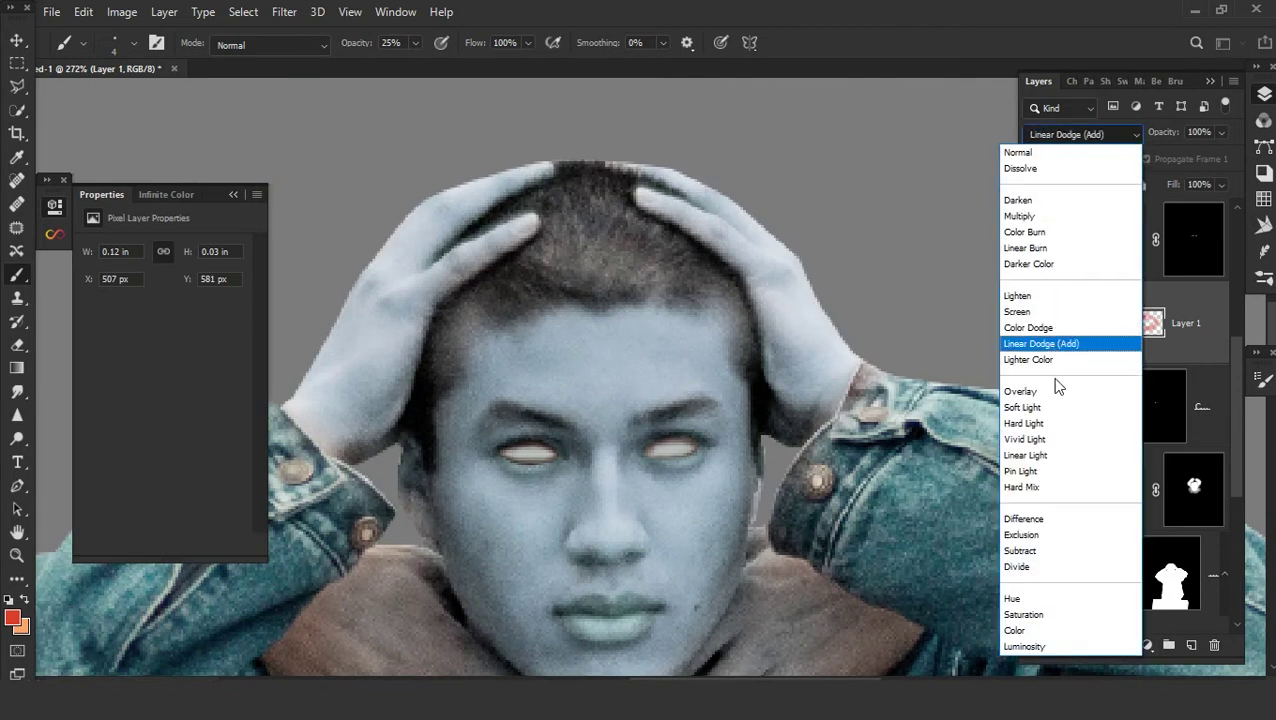
{"action": "left_click", "coordinate": [1055, 339]}
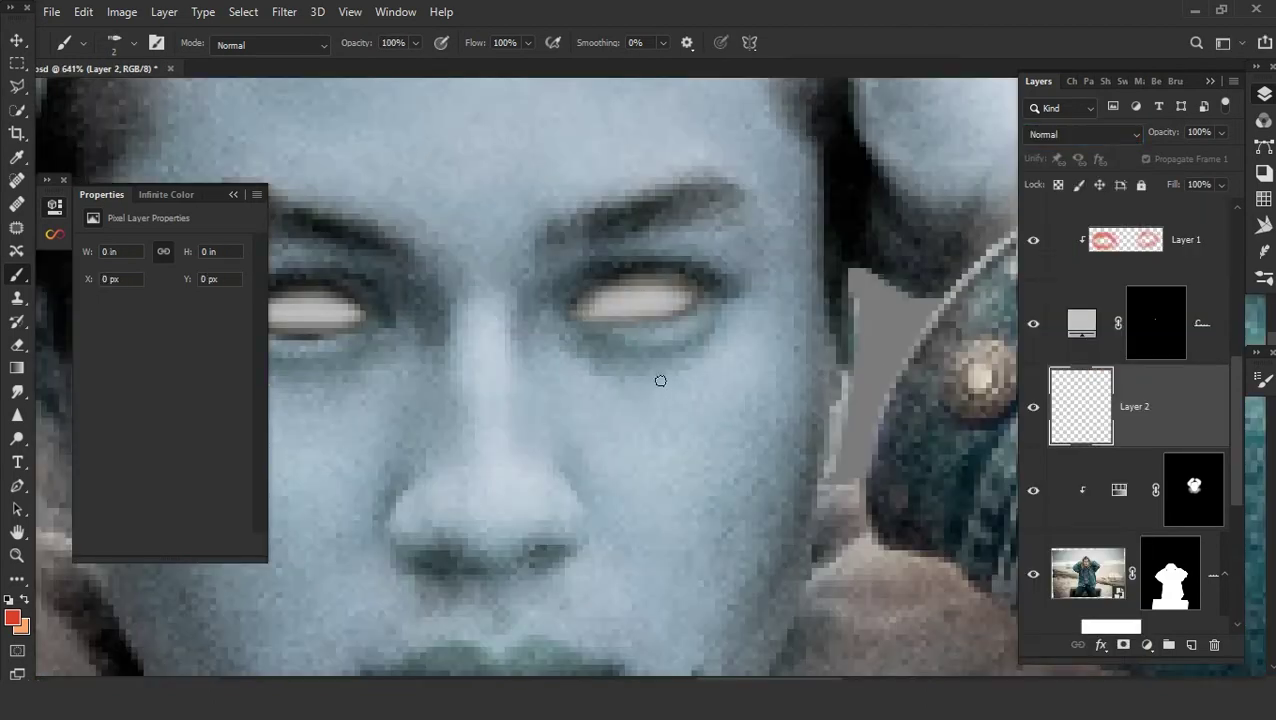
- Set the brush size to 2 px
{"action": "right_click", "coordinate": [656, 378]}
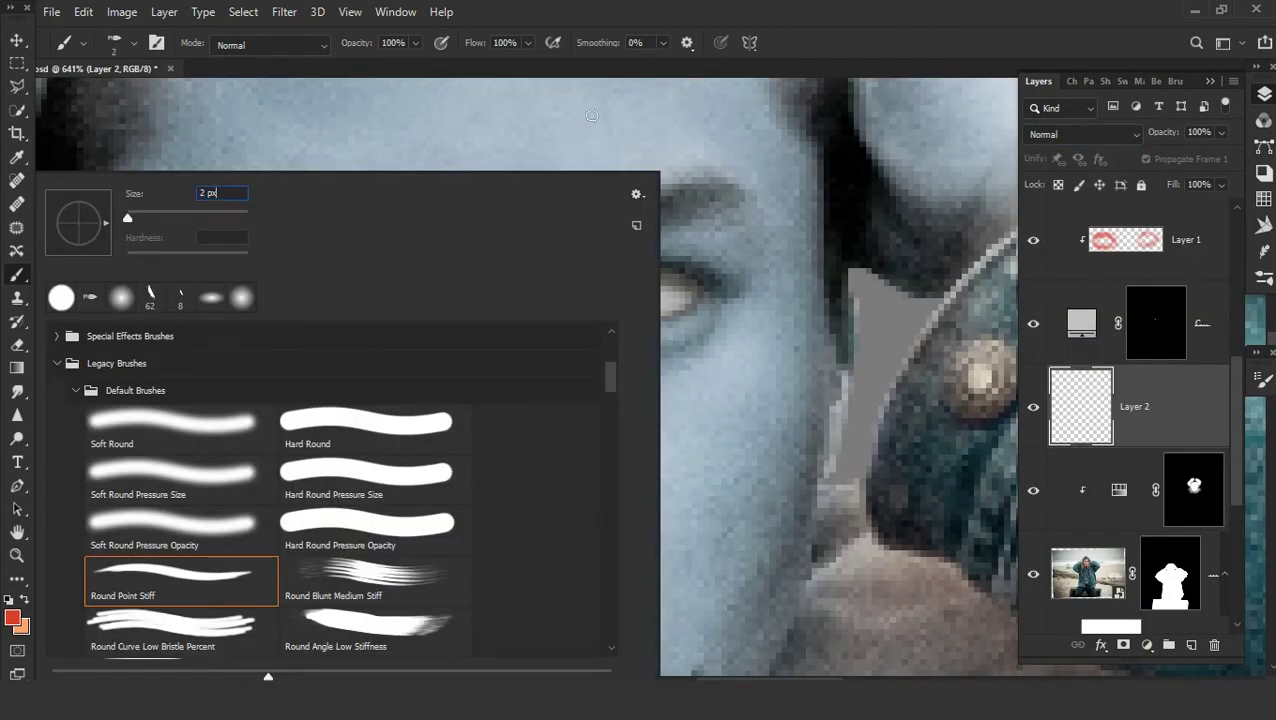
{"action": "key", "text": "Return"}
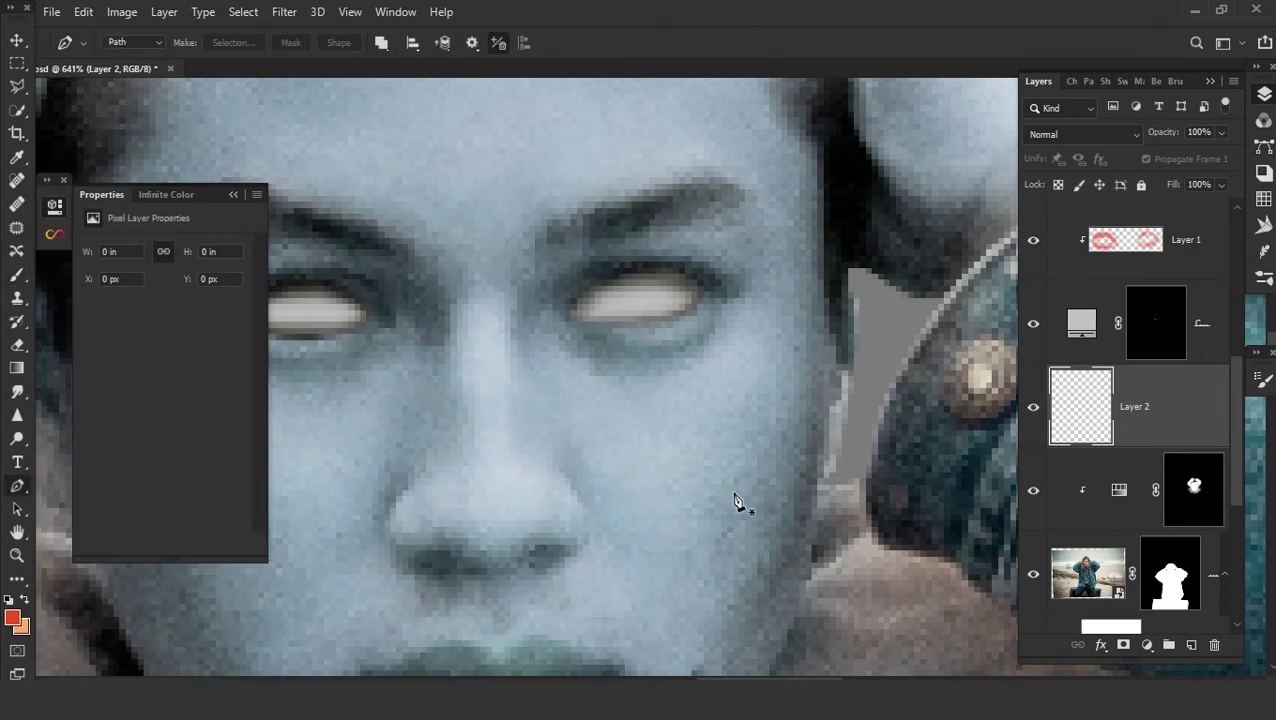
{"action": "scroll", "coordinate": [735, 505], "scroll_direction": "down", "scroll_amount": 1}
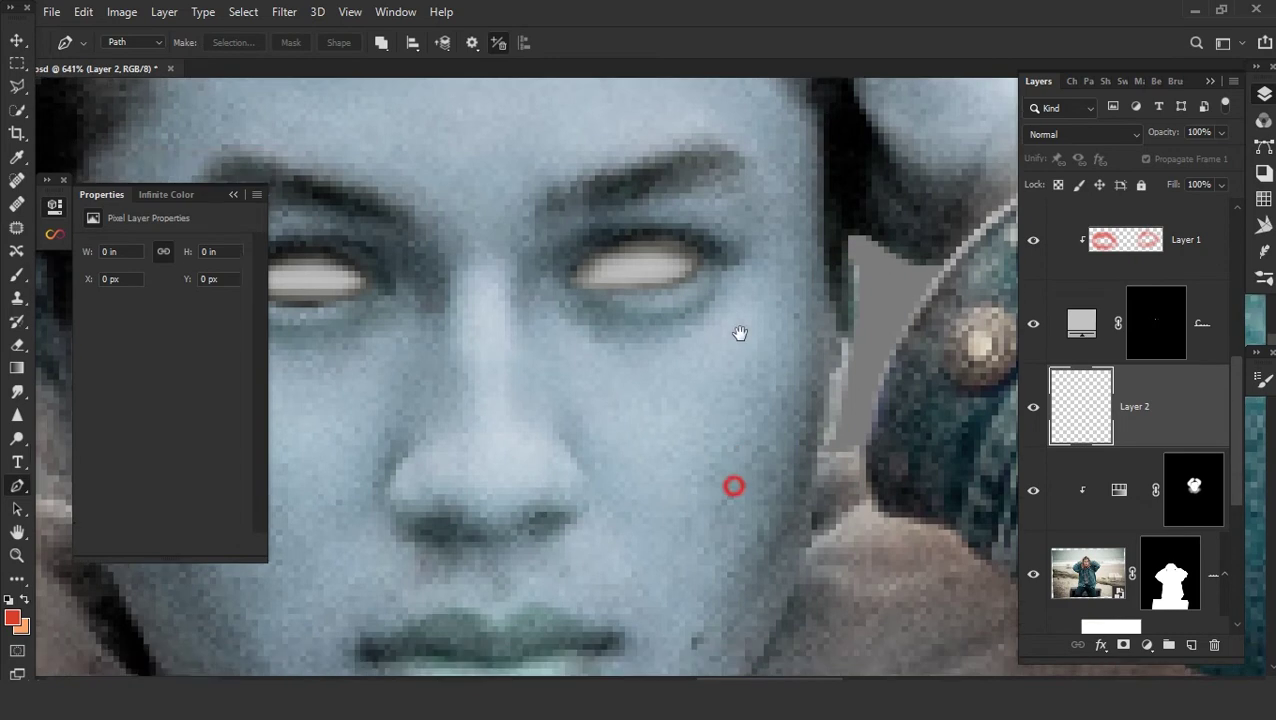
{"action": "scroll", "coordinate": [790, 300], "scroll_direction": "down", "scroll_amount": 4}
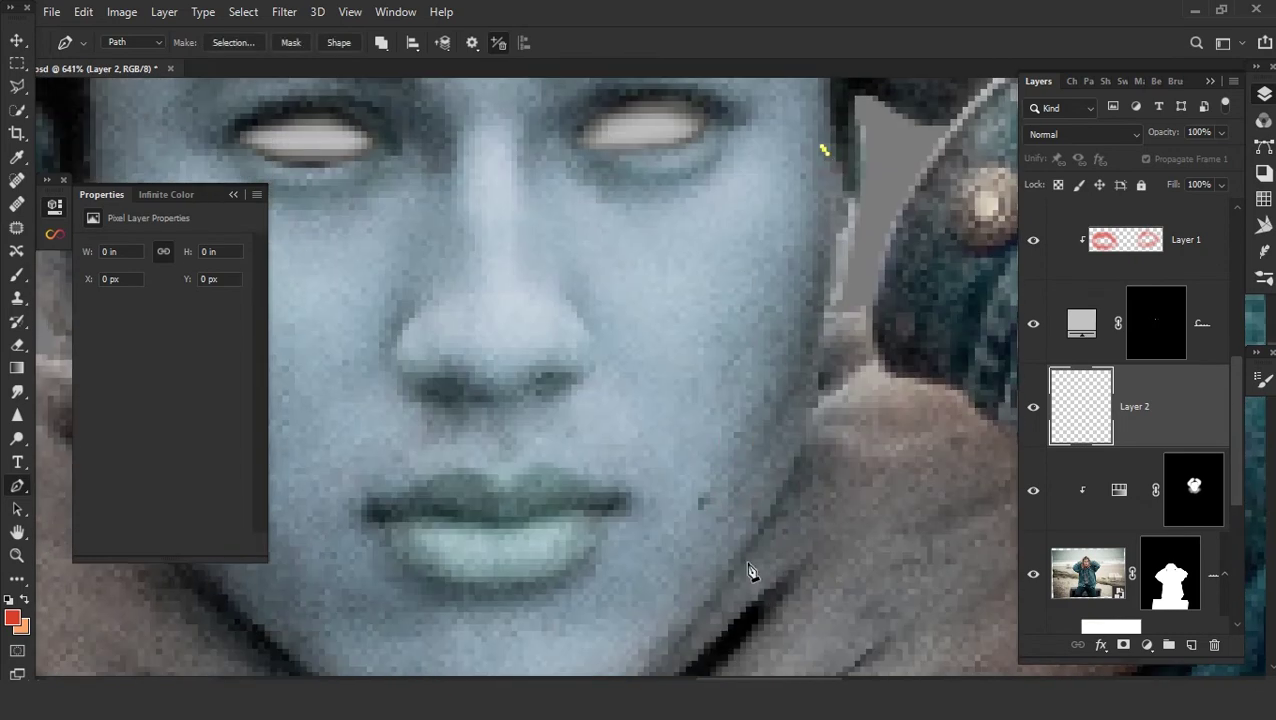
- Place curved zigzag Pen anchors along the right jawline, up the cheek and under the chin
{"action": "left_click_drag", "start_coordinate": [745, 528], "coordinate": [668, 660]}
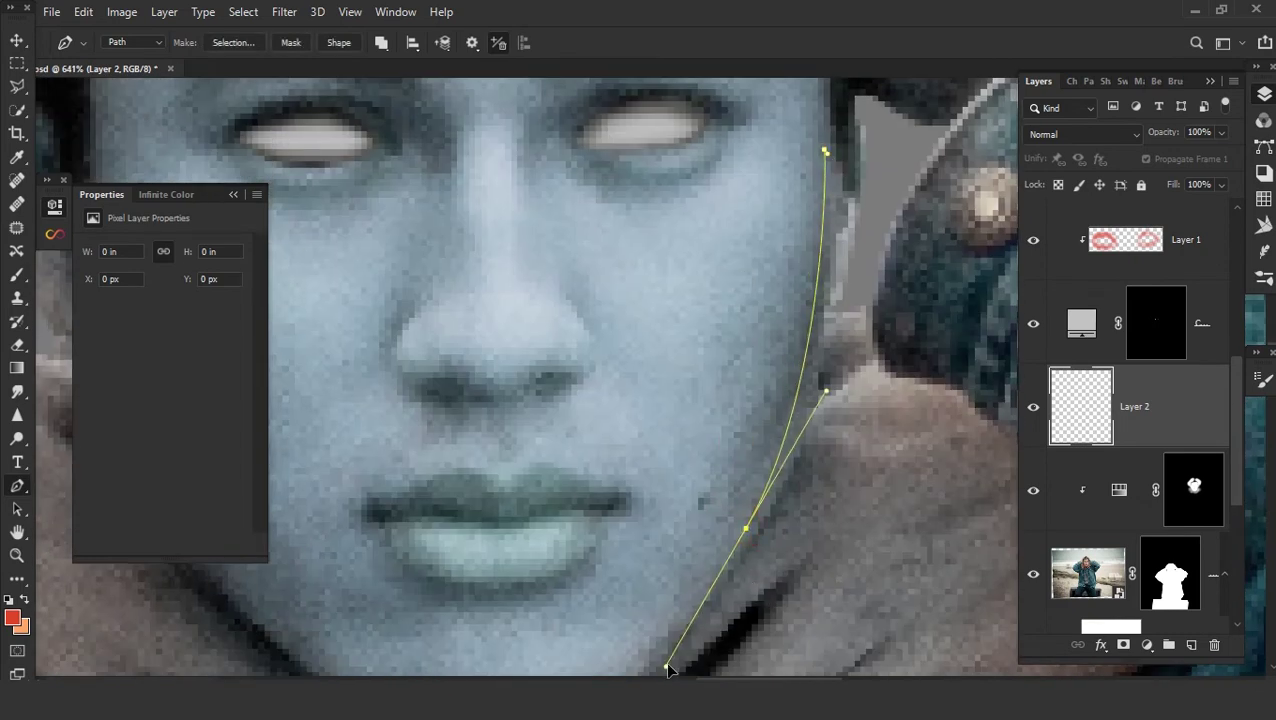
{"action": "left_click", "coordinate": [758, 422]}
{"action": "left_click_drag", "start_coordinate": [760, 430], "coordinate": [875, 195]}
{"action": "left_click_drag", "start_coordinate": [754, 428], "coordinate": [684, 497]}
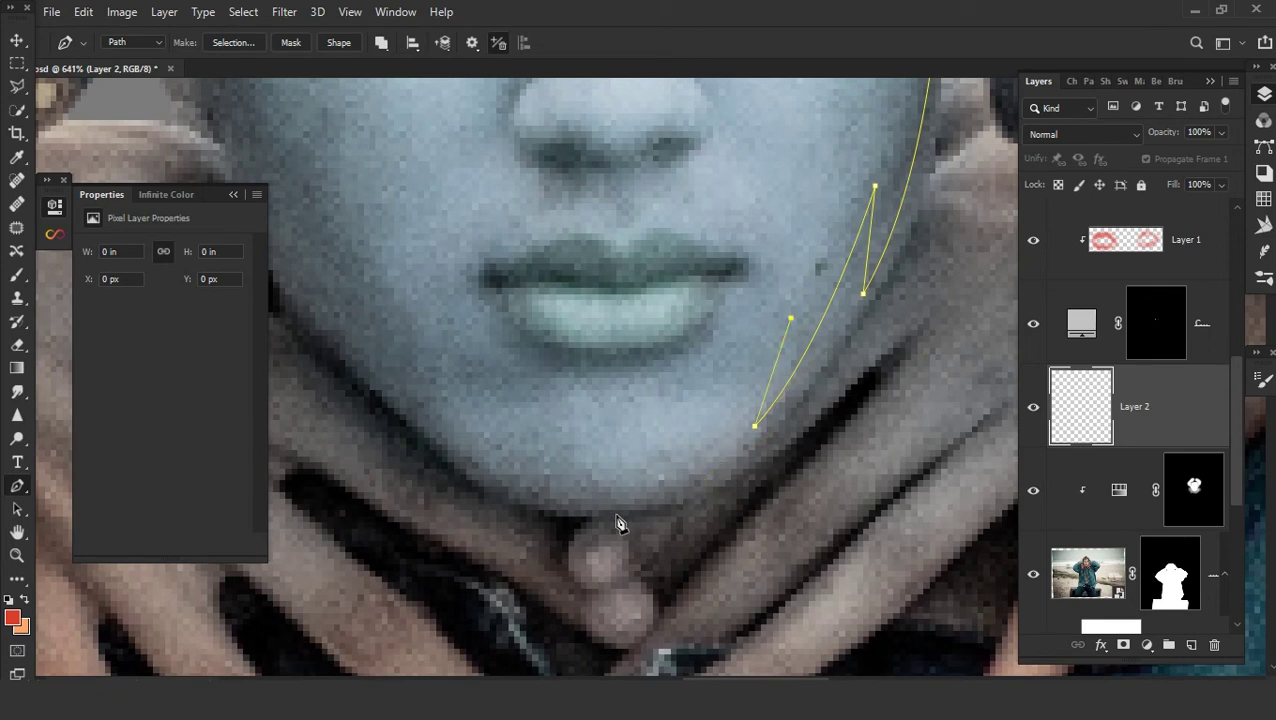
{"action": "left_click_drag", "start_coordinate": [575, 507], "coordinate": [413, 489]}
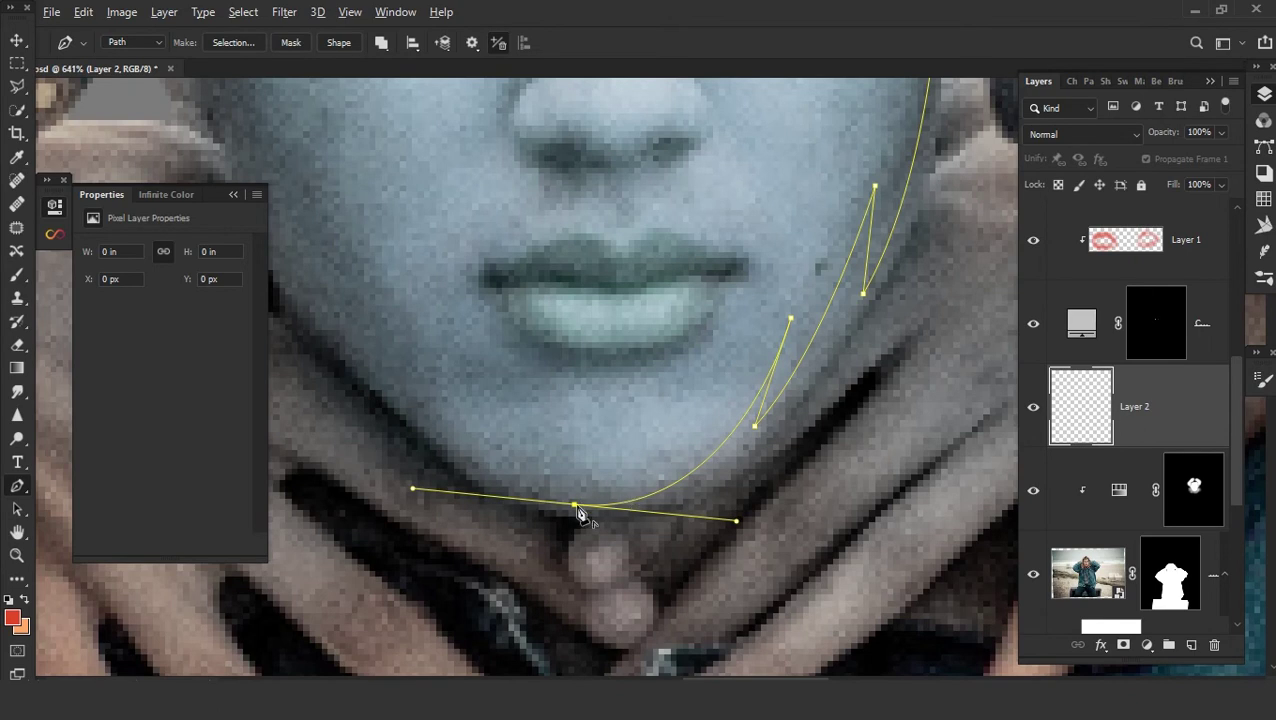
{"action": "left_click_drag", "start_coordinate": [481, 381], "coordinate": [770, 489]}
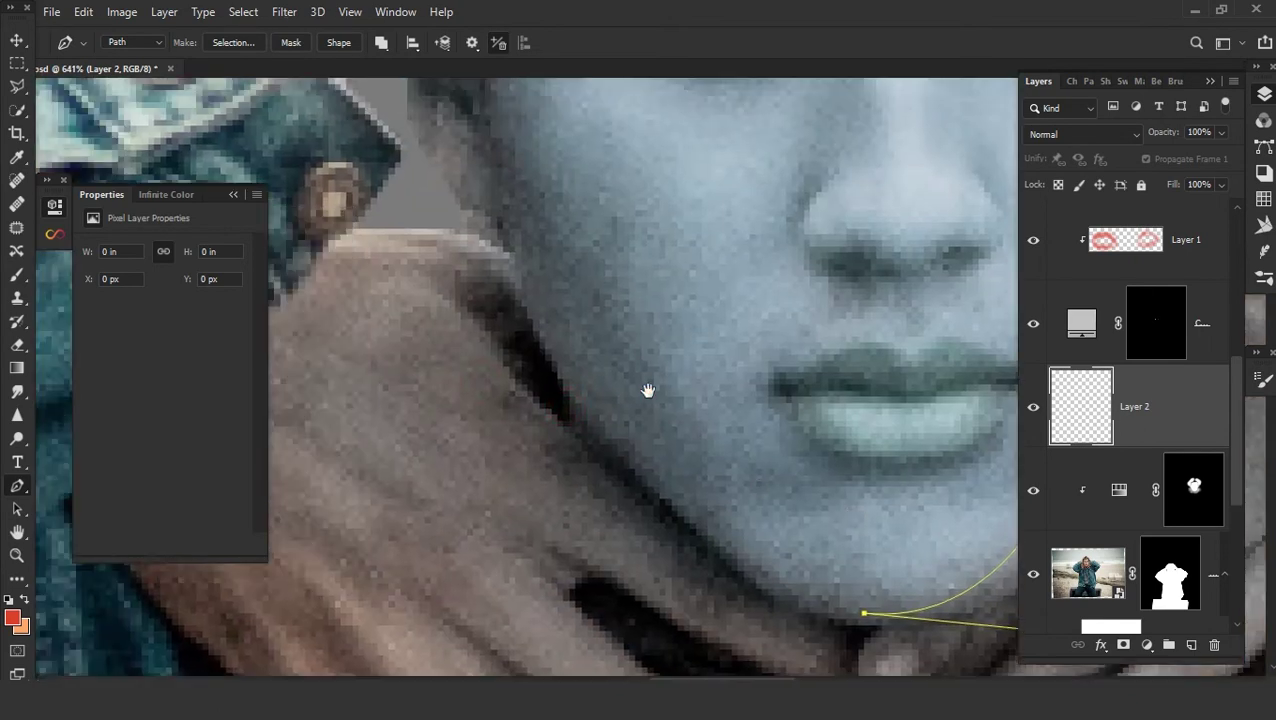
{"action": "scroll", "coordinate": [648, 390], "scroll_direction": "down", "scroll_amount": 2}
{"action": "scroll", "coordinate": [641, 474], "scroll_direction": "down", "scroll_amount": 2}
{"action": "scroll", "coordinate": [632, 458], "scroll_direction": "down", "scroll_amount": 2}
{"action": "scroll", "coordinate": [571, 467], "scroll_direction": "up", "scroll_amount": 1}
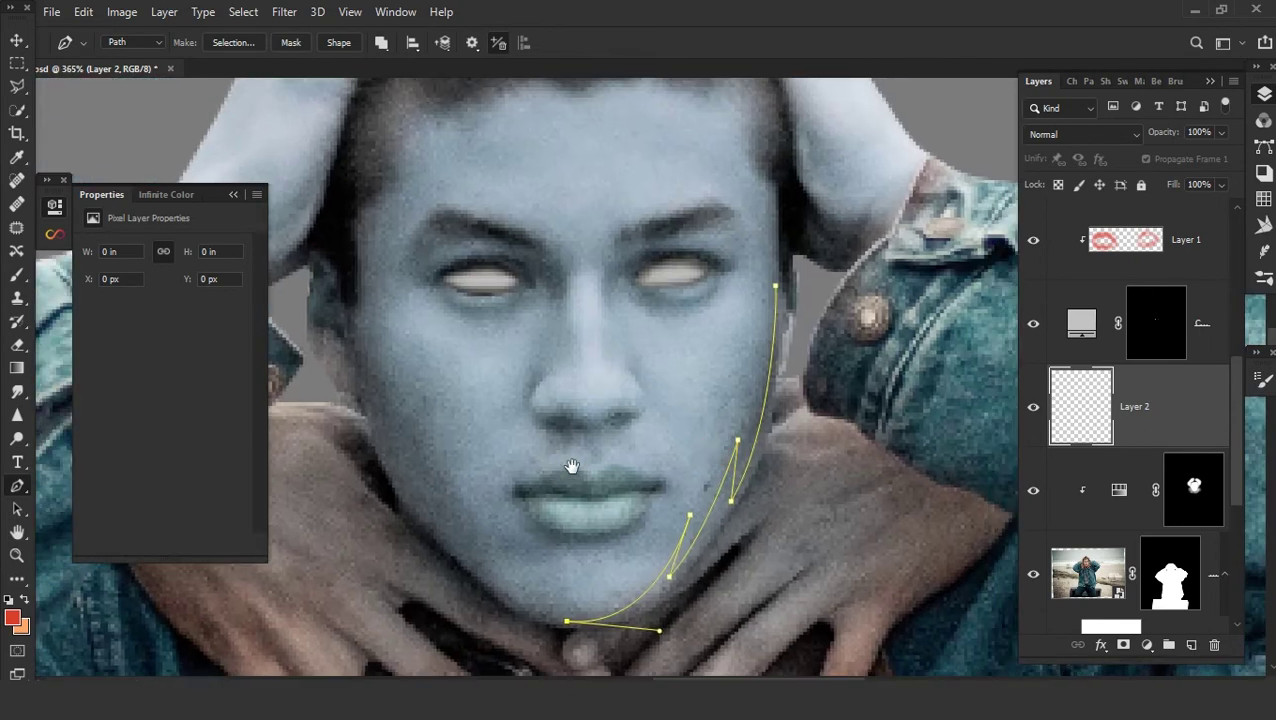
{"action": "left_click_drag", "start_coordinate": [718, 341], "coordinate": [669, 408]}
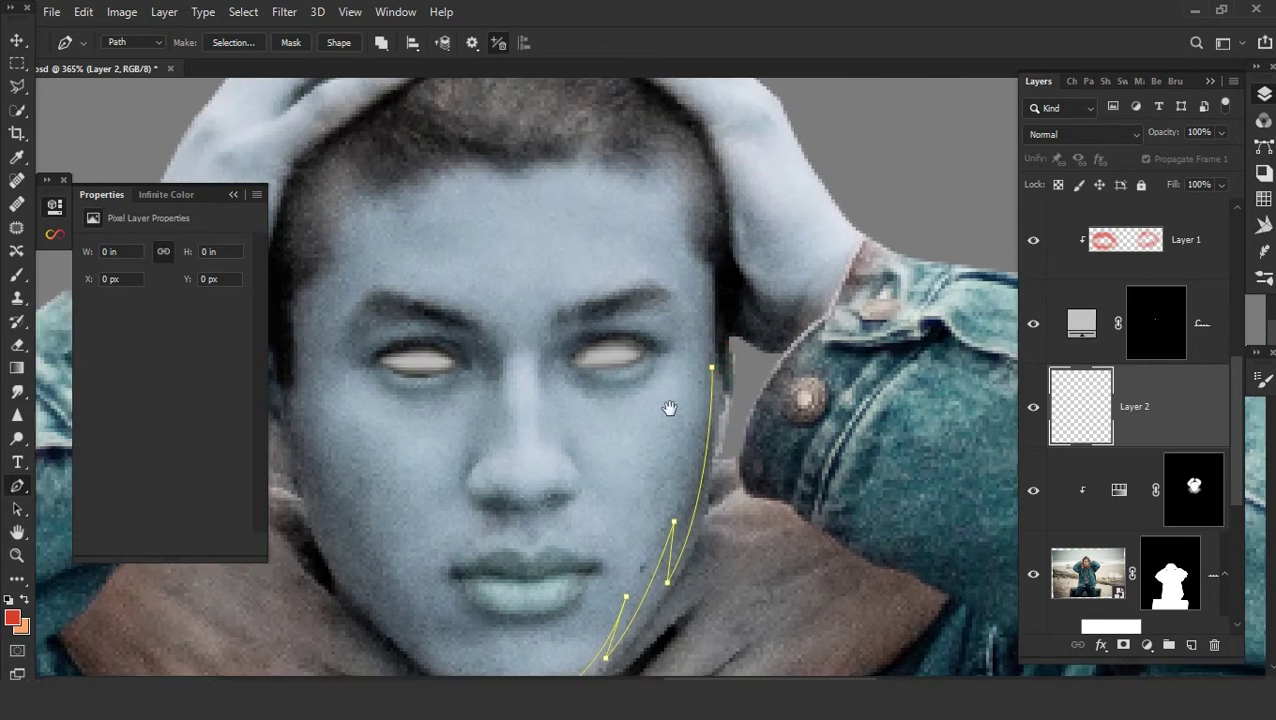
{"action": "left_click_drag", "start_coordinate": [472, 384], "coordinate": [488, 375]}
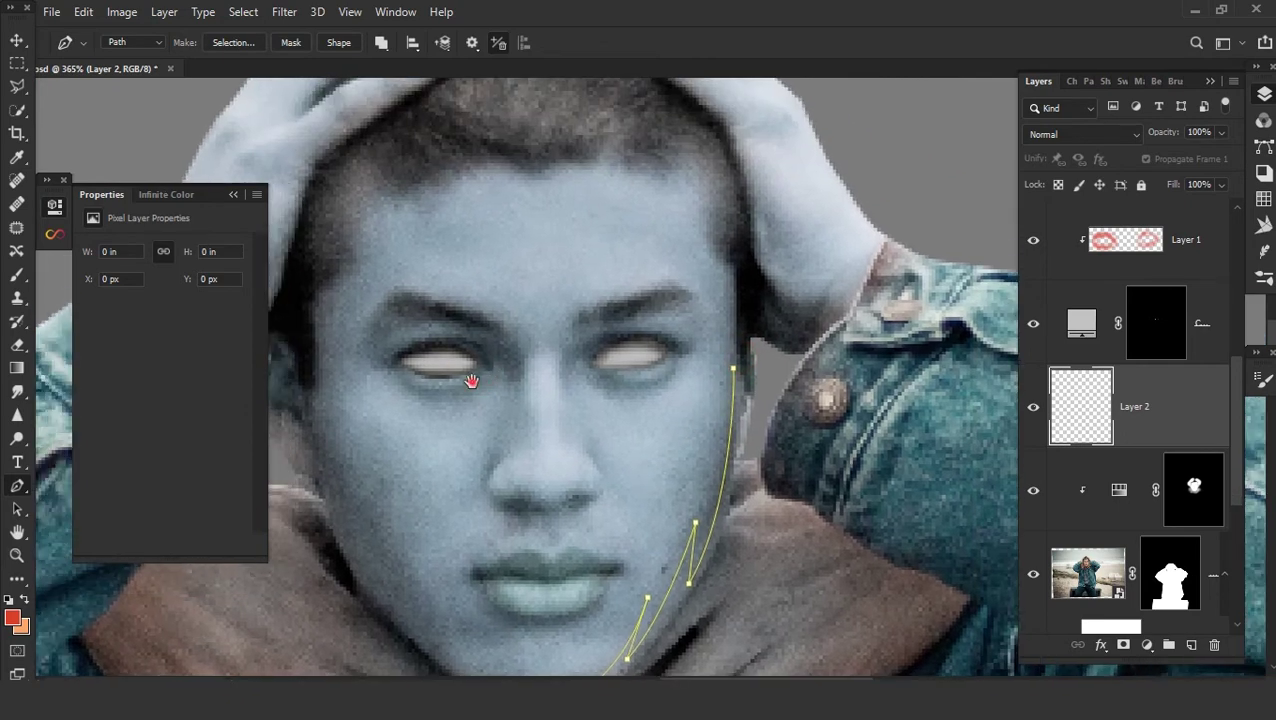
{"action": "left_click_drag", "start_coordinate": [471, 381], "coordinate": [501, 357]}
- Stroke the zigzag jaw path with the red brush on Layer 2
{"action": "right_click", "coordinate": [736, 402]}
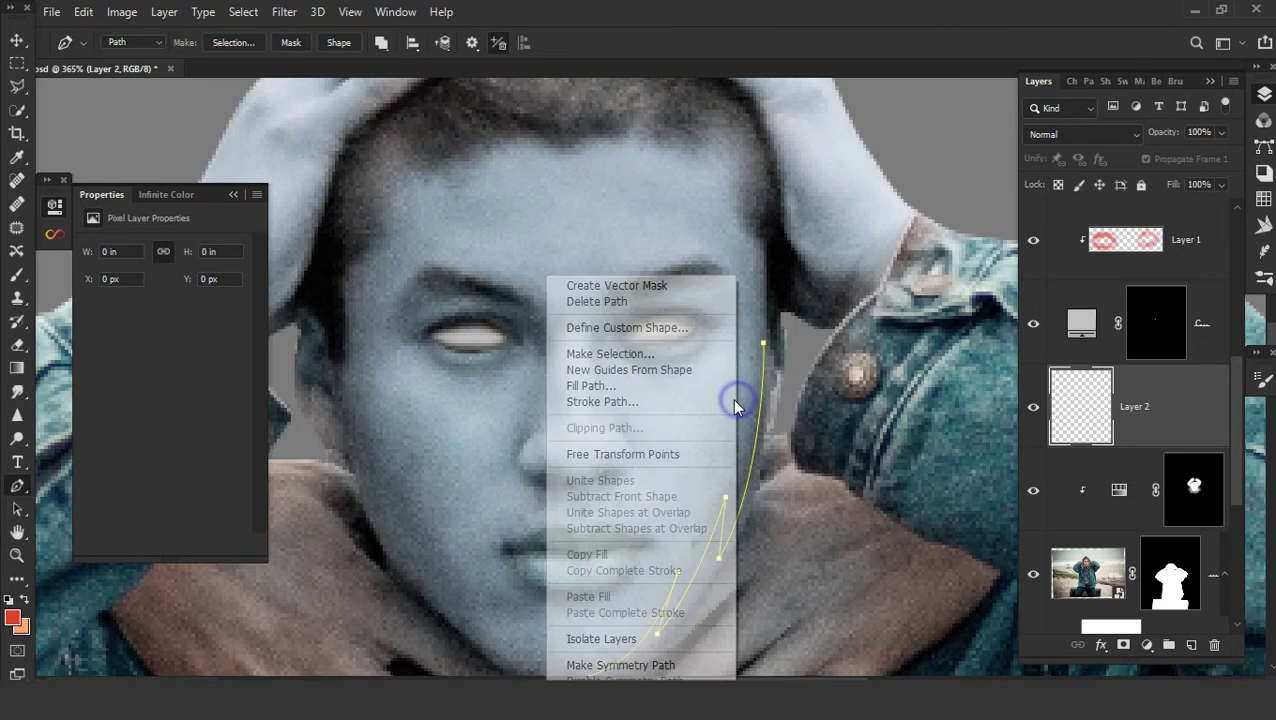
{"action": "left_click", "coordinate": [614, 401]}
{"action": "left_click", "coordinate": [600, 212]}
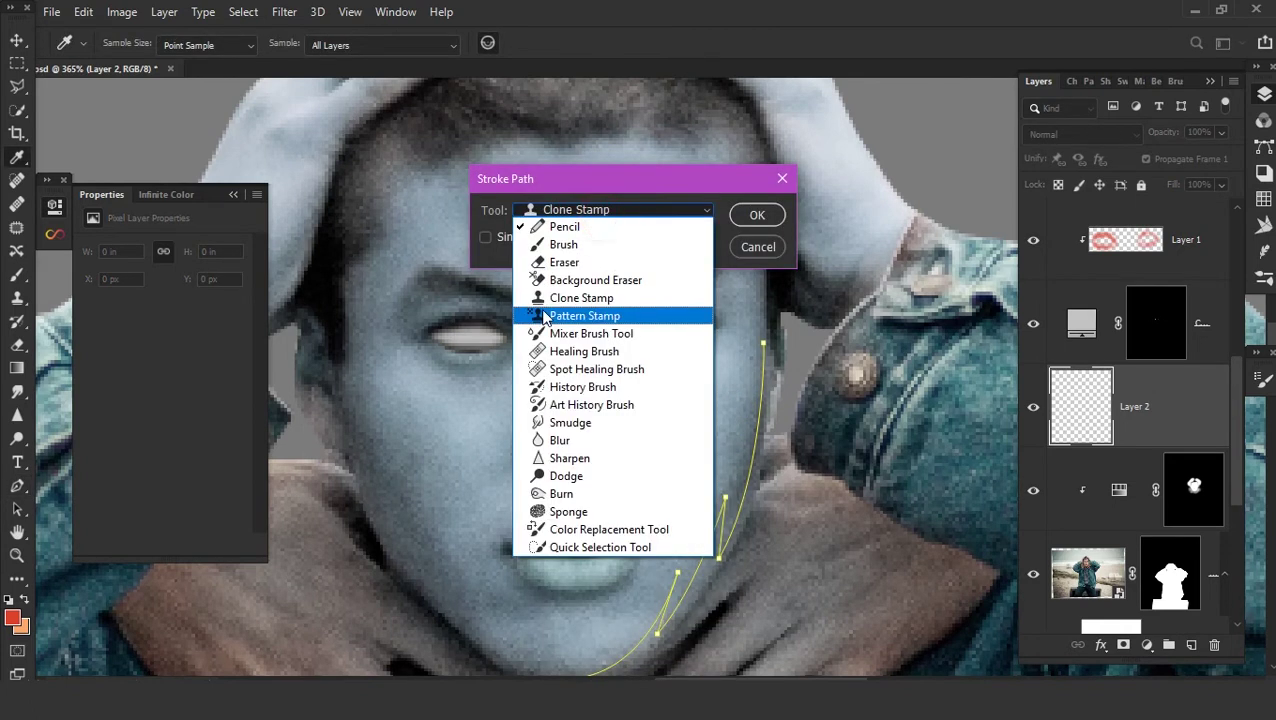
{"action": "left_click", "coordinate": [552, 246]}
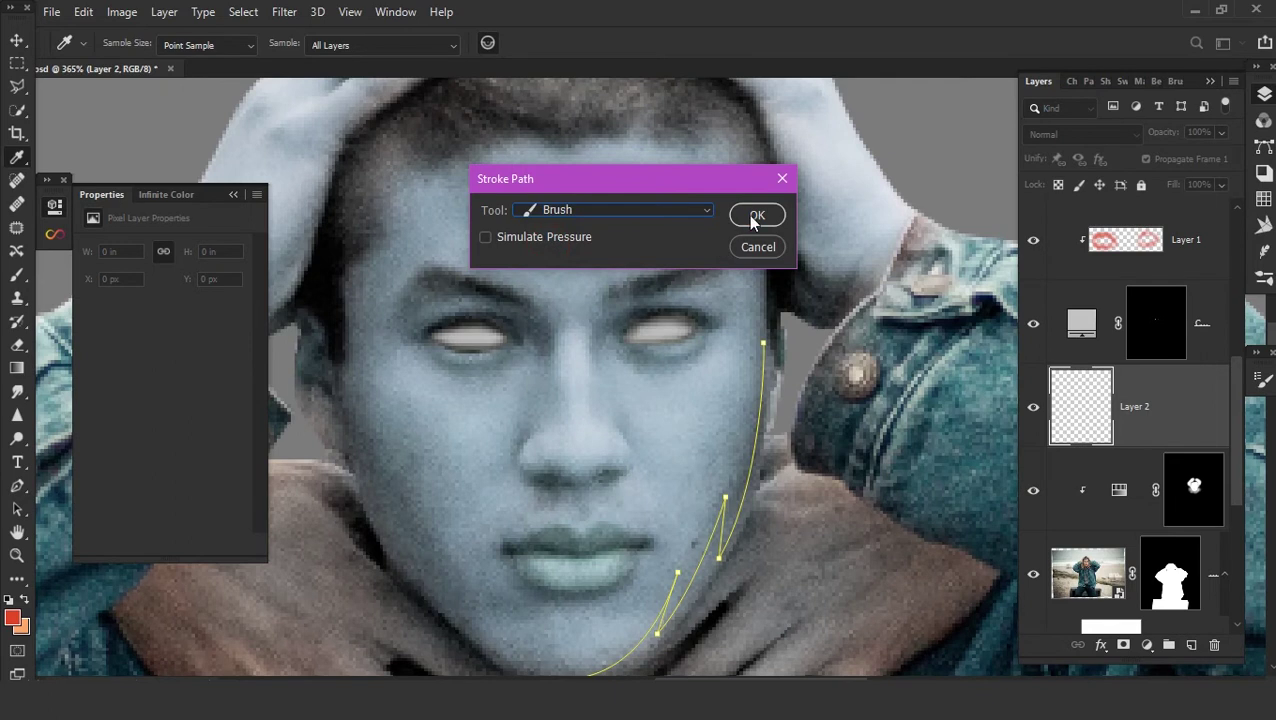
{"action": "left_click", "coordinate": [756, 216]}
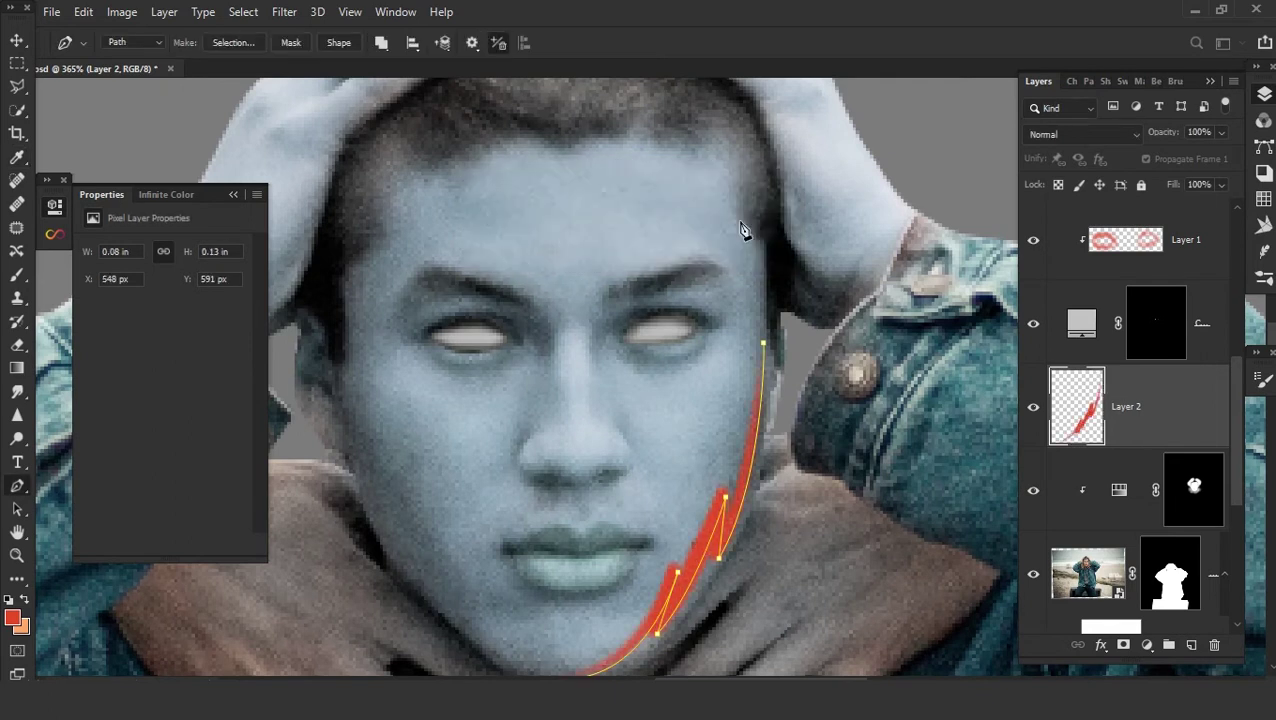
- Delete the work path and hide the red stroke by setting Layer 2's Fill to 0%
{"action": "right_click", "coordinate": [684, 447]}
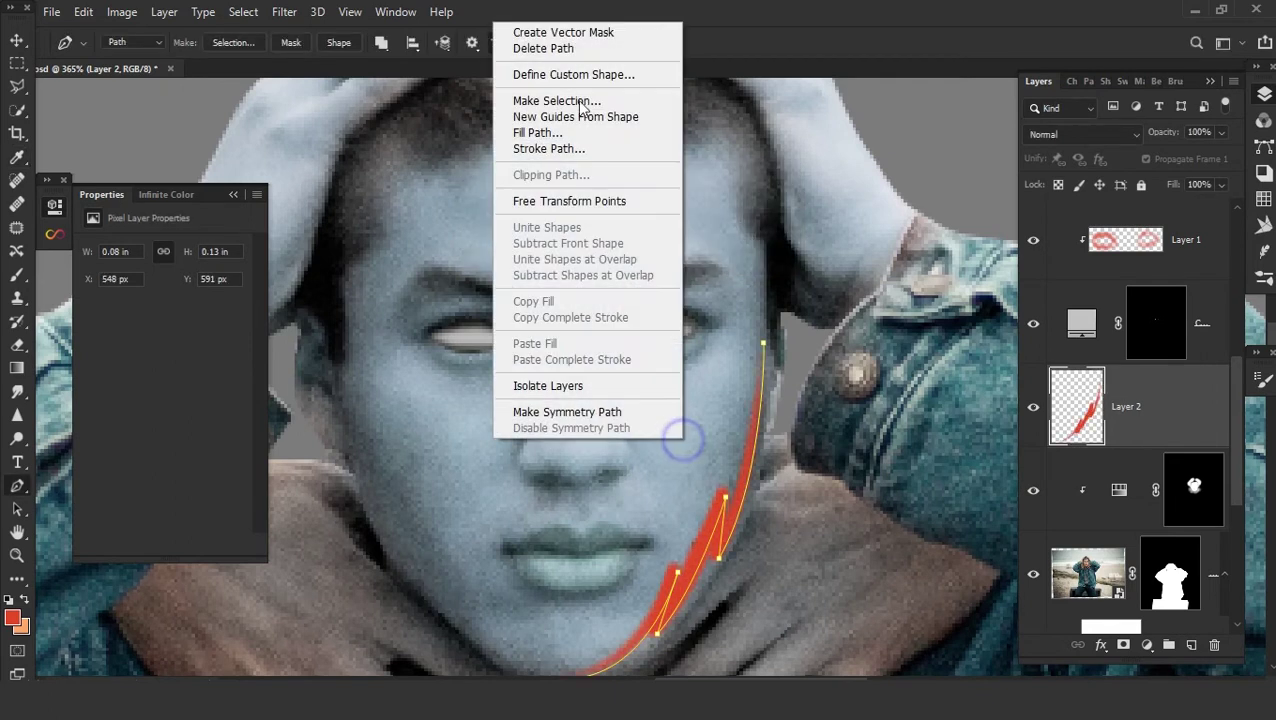
{"action": "left_click", "coordinate": [560, 45]}
{"action": "left_click_drag", "start_coordinate": [890, 452], "coordinate": [870, 360]}
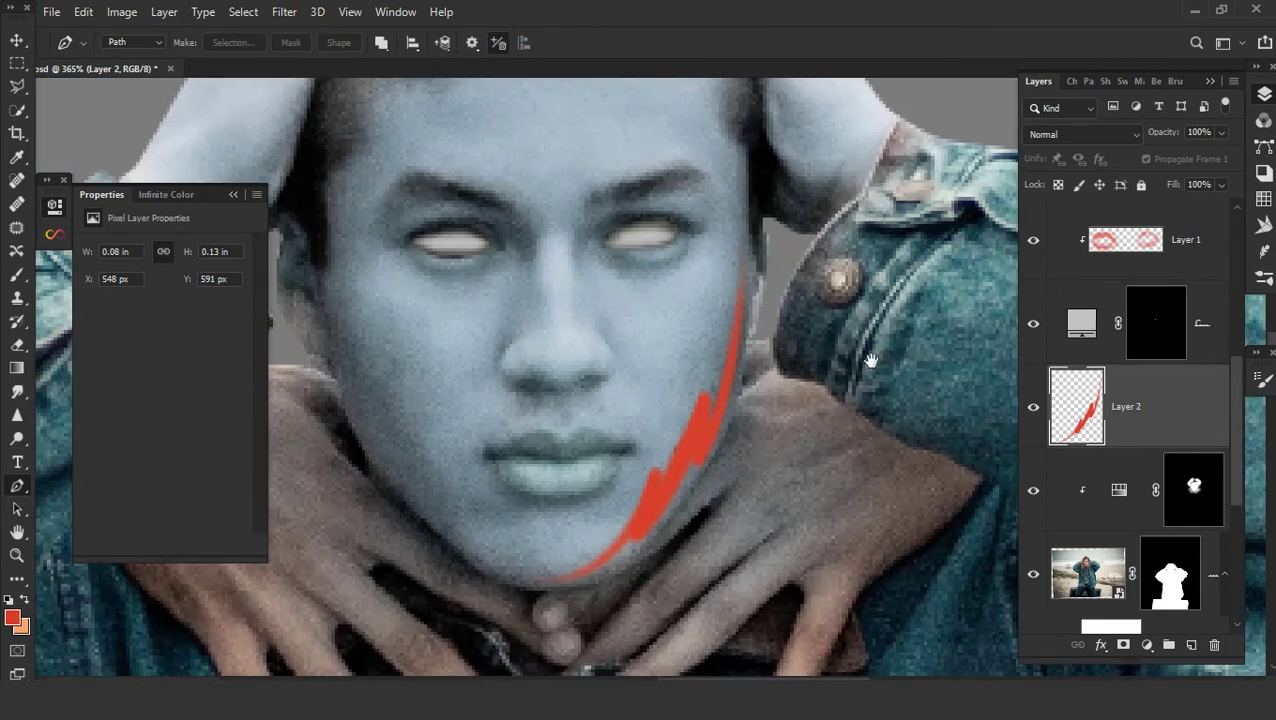
{"action": "right_click", "coordinate": [1143, 400]}
{"action": "key", "text": "Escape"}
{"action": "left_click", "coordinate": [1197, 184]}
{"action": "type", "text": "0"}
{"action": "key", "text": "Return"}
{"action": "right_click", "coordinate": [1135, 403]}
{"action": "left_click", "coordinate": [925, 28]}
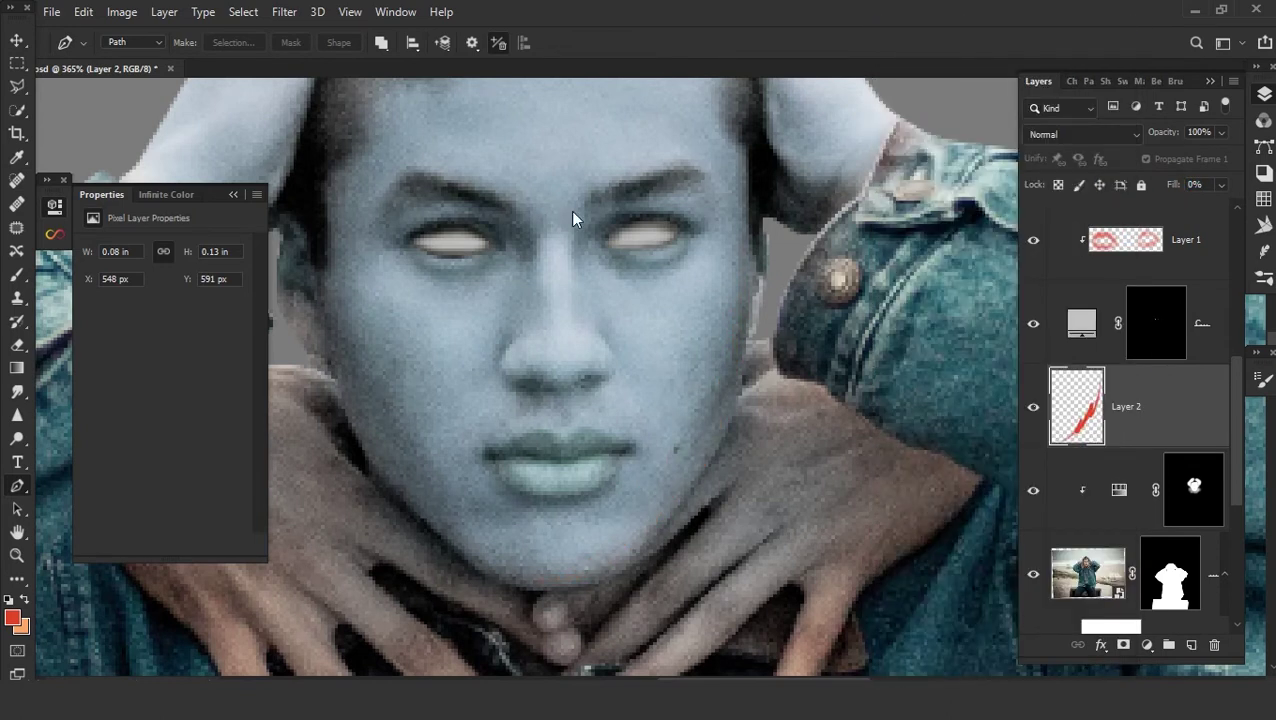
- Enable Bevel & Emboss on Layer 2 with the Outer Bevel style
{"action": "left_click_drag", "start_coordinate": [433, 197], "coordinate": [1090, 207]}
{"action": "mouse_move", "coordinate": [918, 208]}
{"action": "left_mouse_down"}
{"action": "mouse_move", "coordinate": [1105, 193]}
{"action": "mouse_move", "coordinate": [968, 183]}
{"action": "left_mouse_up"}
{"action": "left_click", "coordinate": [884, 276]}
{"action": "left_click", "coordinate": [1120, 252]}
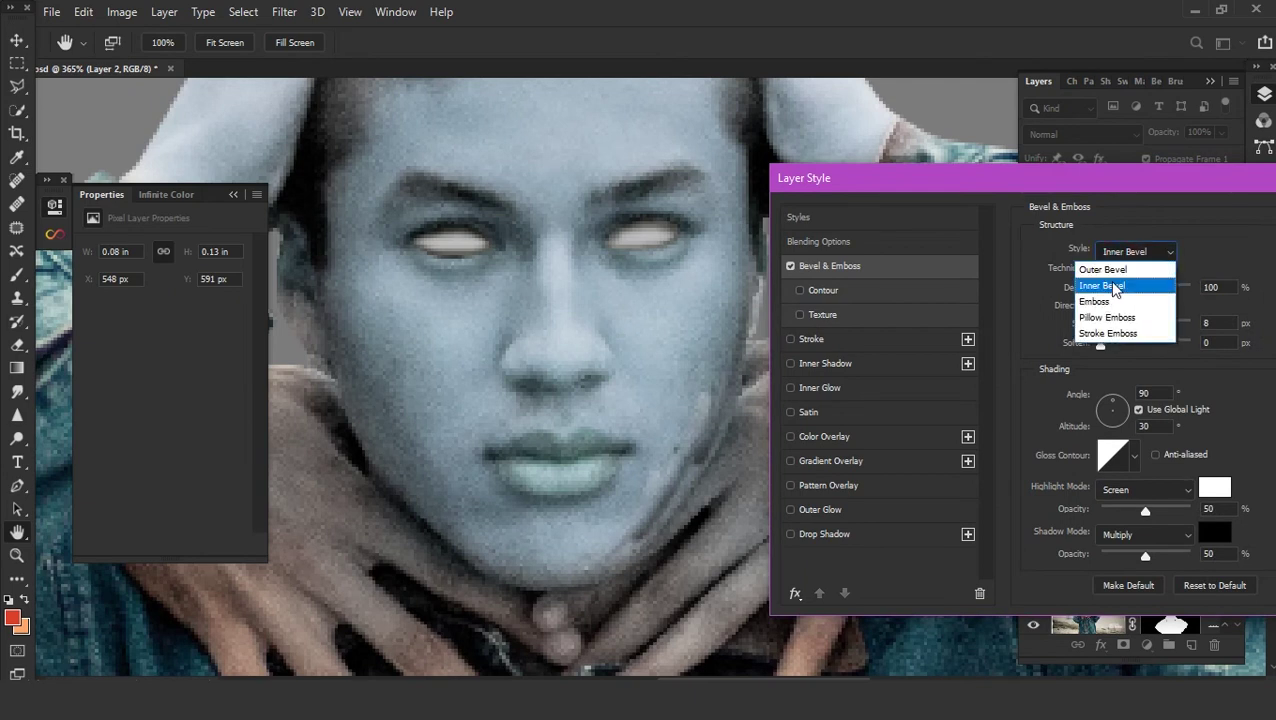
{"action": "left_click", "coordinate": [1108, 267]}
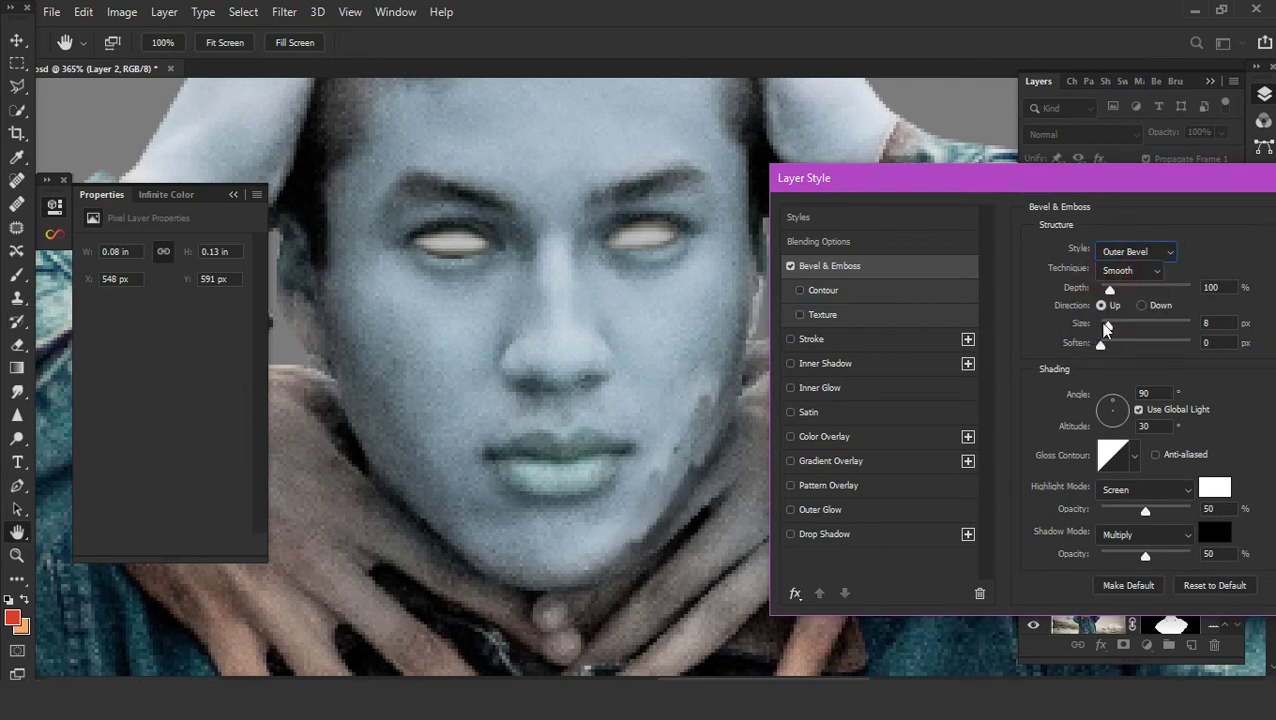
- Set bevel size 1 px, depth 282%, opacities 61%/56%, apply, then duplicate Layer 2
{"action": "left_click_drag", "start_coordinate": [1110, 326], "coordinate": [1108, 330]}
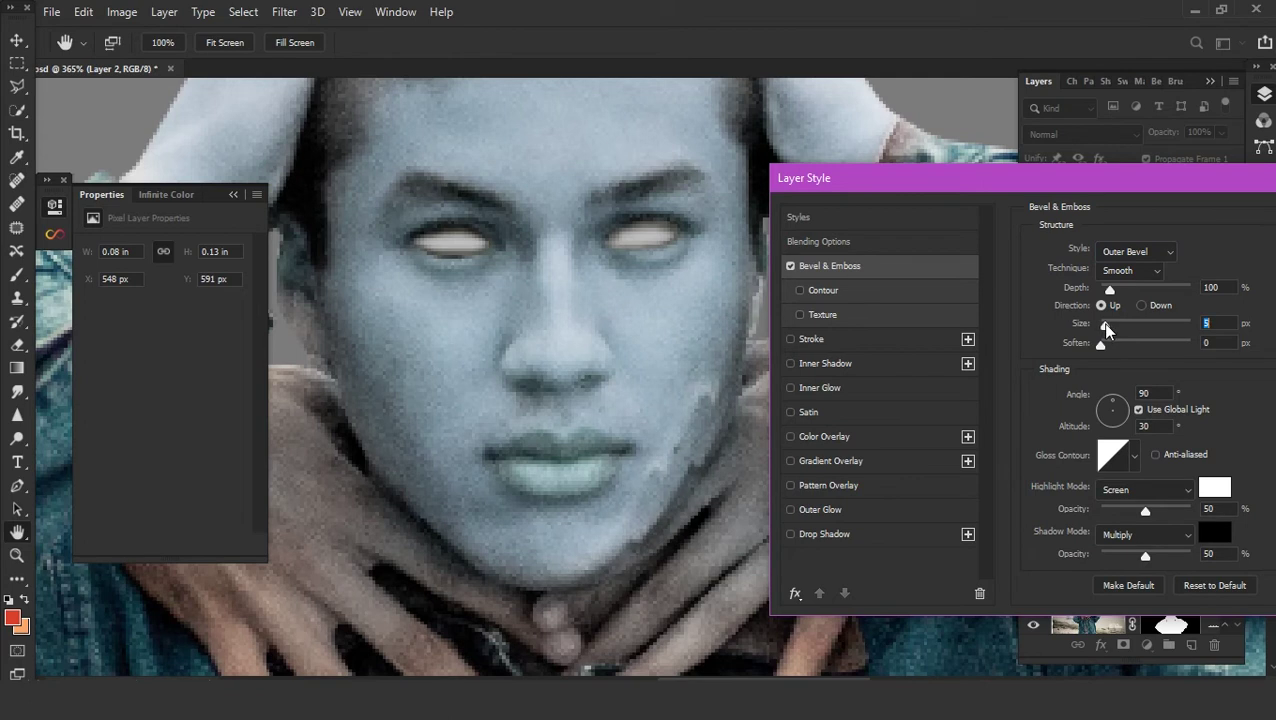
{"action": "mouse_move", "coordinate": [1108, 289]}
{"action": "left_mouse_down"}
{"action": "mouse_move", "coordinate": [1141, 290]}
{"action": "mouse_move", "coordinate": [1099, 334]}
{"action": "mouse_move", "coordinate": [1121, 345]}
{"action": "mouse_move", "coordinate": [1101, 343]}
{"action": "left_mouse_up"}
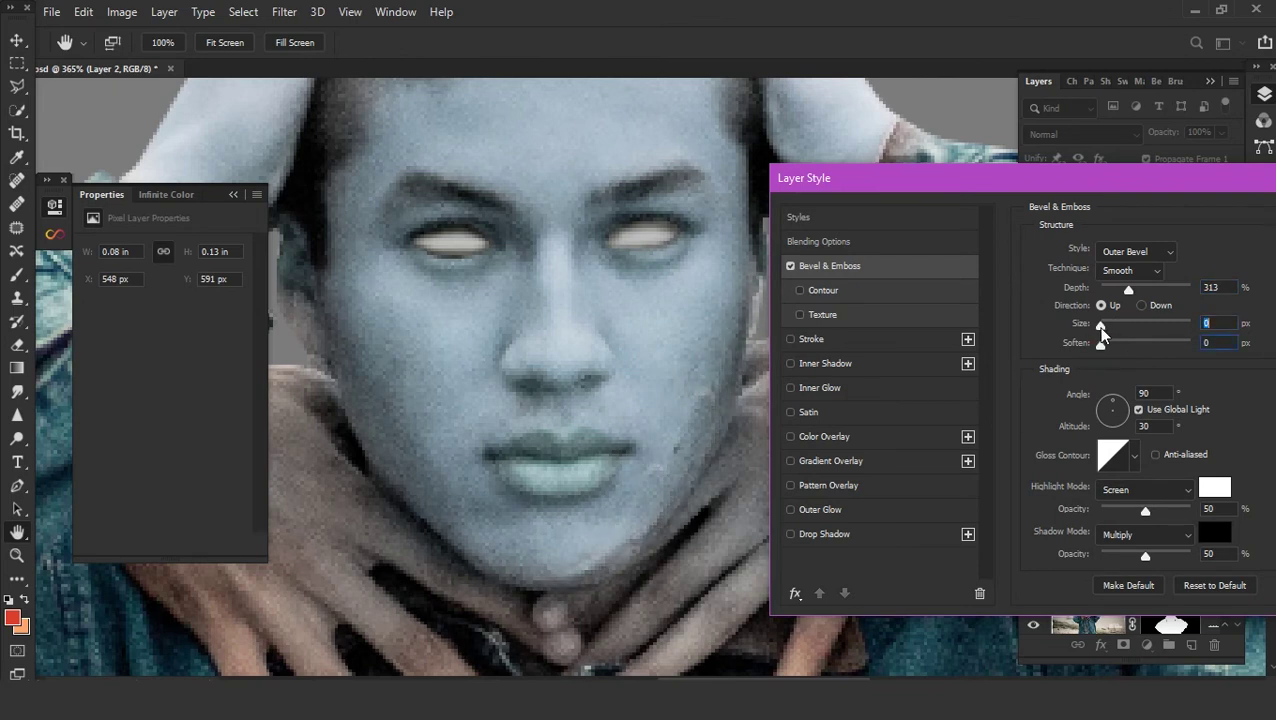
{"action": "left_click_drag", "start_coordinate": [1145, 511], "coordinate": [1159, 511]}
{"action": "left_click_drag", "start_coordinate": [1145, 555], "coordinate": [1149, 556]}
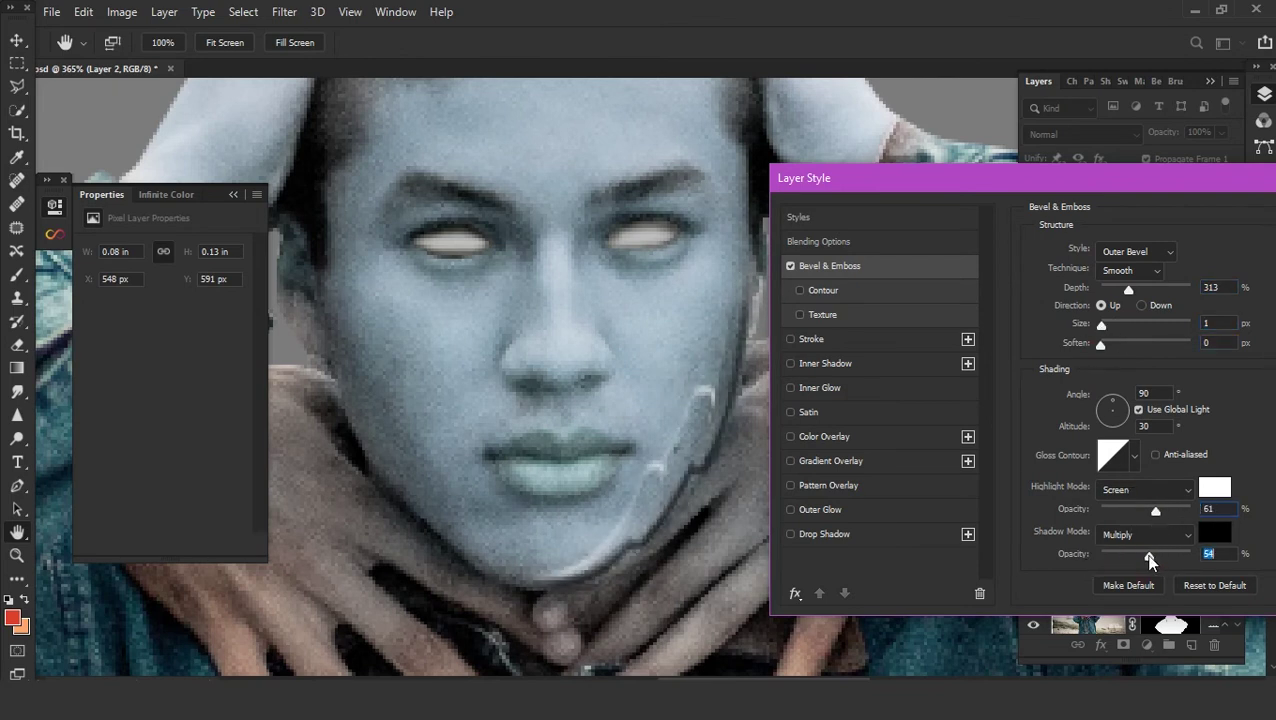
{"action": "left_click_drag", "start_coordinate": [1078, 179], "coordinate": [963, 160]}
{"action": "left_click_drag", "start_coordinate": [1018, 278], "coordinate": [1015, 278]}
{"action": "mouse_move", "coordinate": [963, 165]}
{"action": "left_mouse_down"}
{"action": "mouse_move", "coordinate": [1102, 188]}
{"action": "mouse_move", "coordinate": [990, 192]}
{"action": "left_mouse_up"}
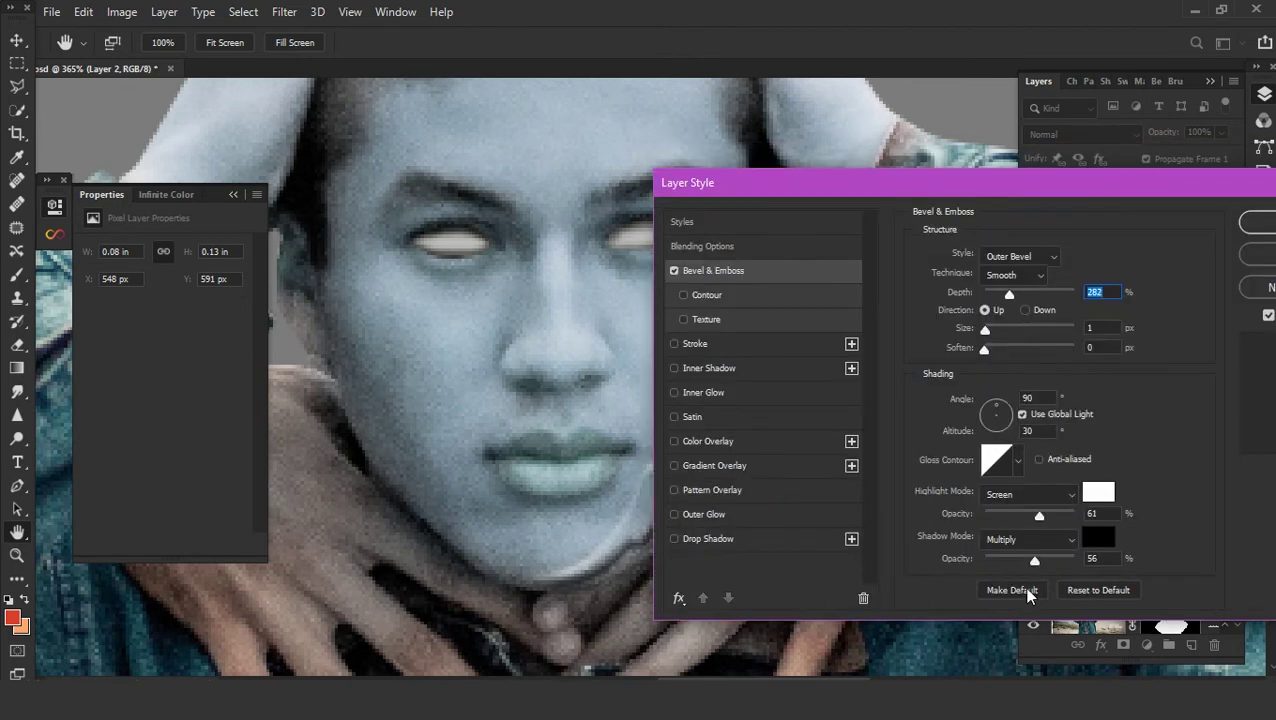
{"action": "left_click_drag", "start_coordinate": [1088, 190], "coordinate": [846, 182]}
{"action": "left_click", "coordinate": [1018, 220]}
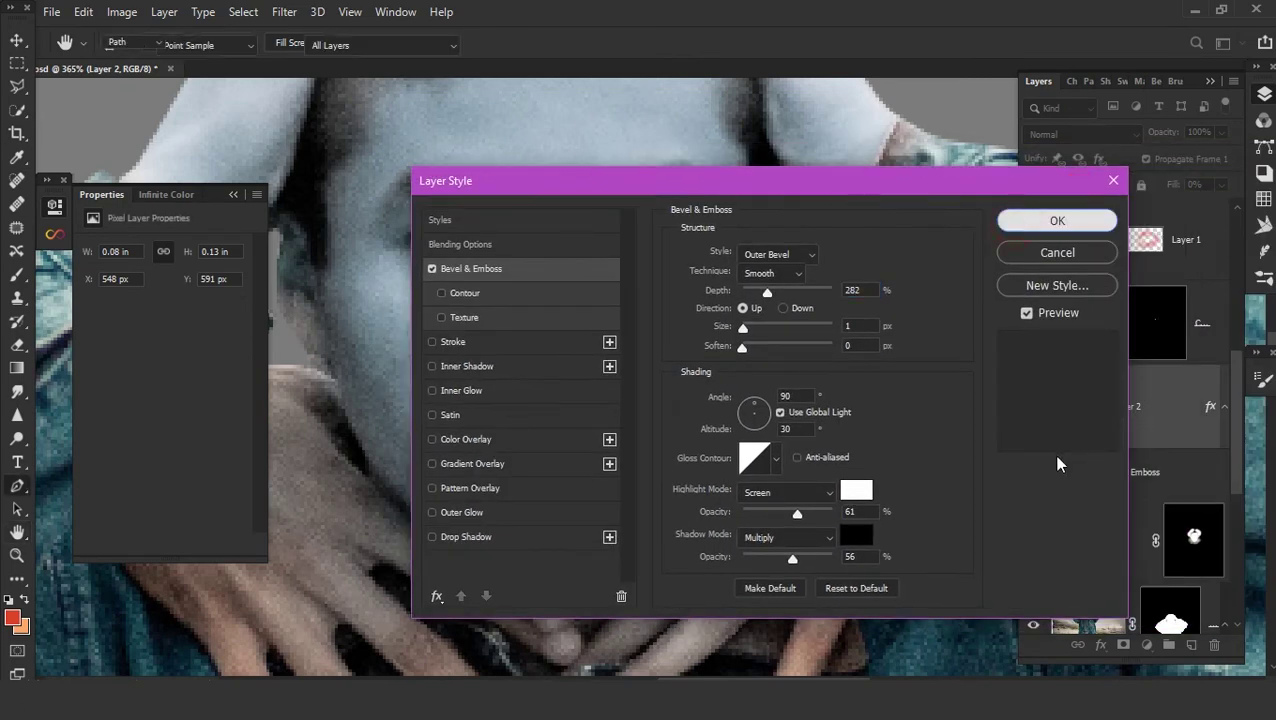
{"action": "left_click_drag", "start_coordinate": [1114, 444], "coordinate": [1192, 645]}
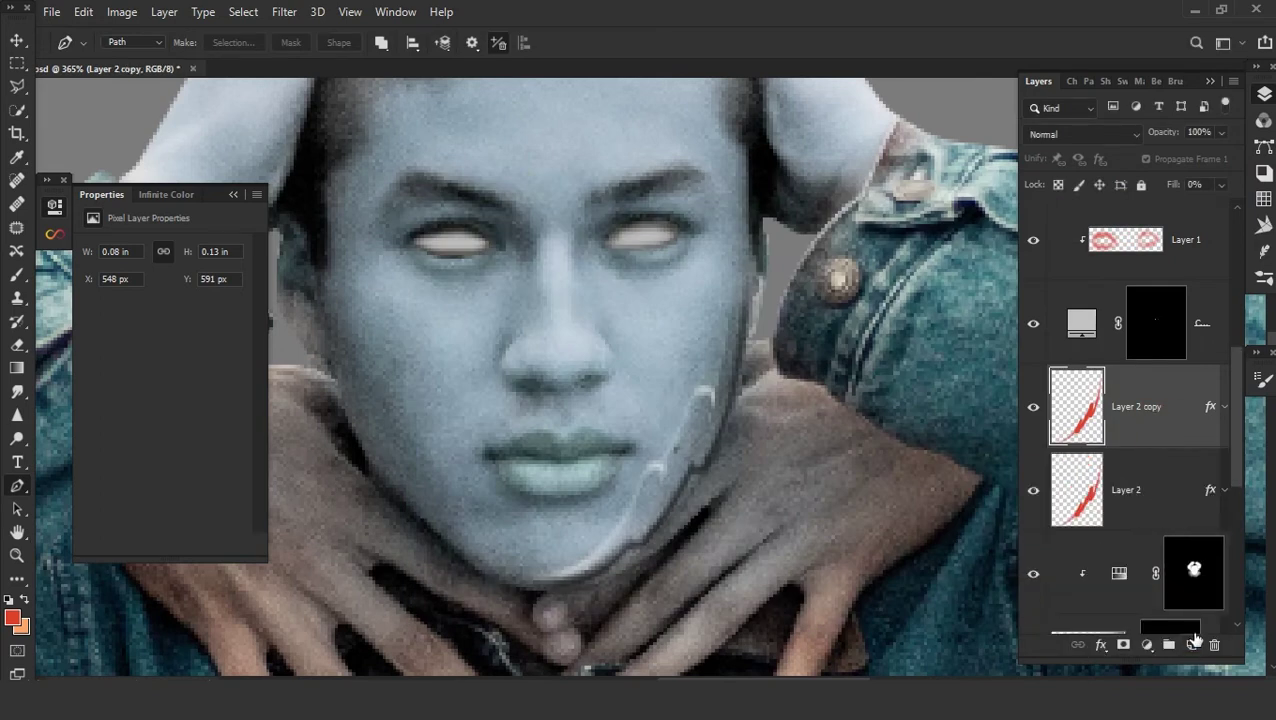
- Flip the copied jaw seam horizontally and move it onto the left cheek
{"action": "left_click", "coordinate": [17, 40]}
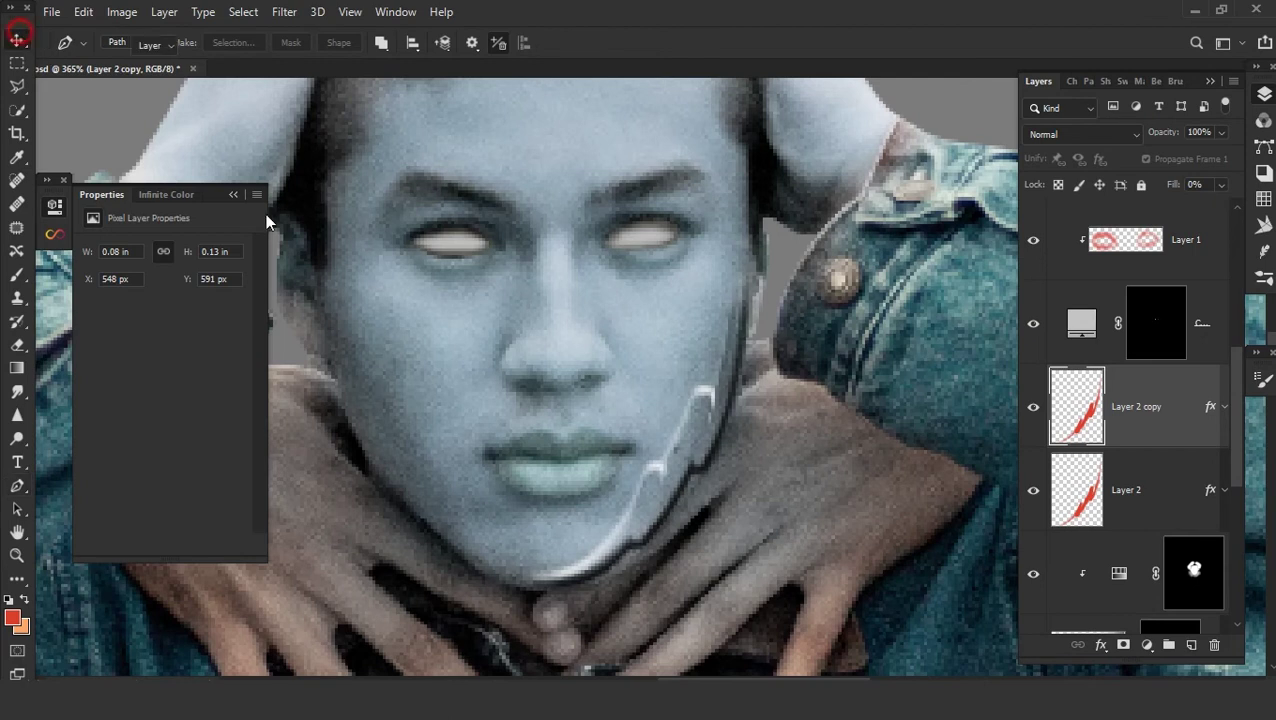
{"action": "scroll", "coordinate": [641, 398], "scroll_direction": "down", "scroll_amount": 3}
{"action": "scroll", "coordinate": [630, 400], "scroll_direction": "down", "scroll_amount": 2}
{"action": "scroll", "coordinate": [640, 405], "scroll_direction": "up", "scroll_amount": 4}
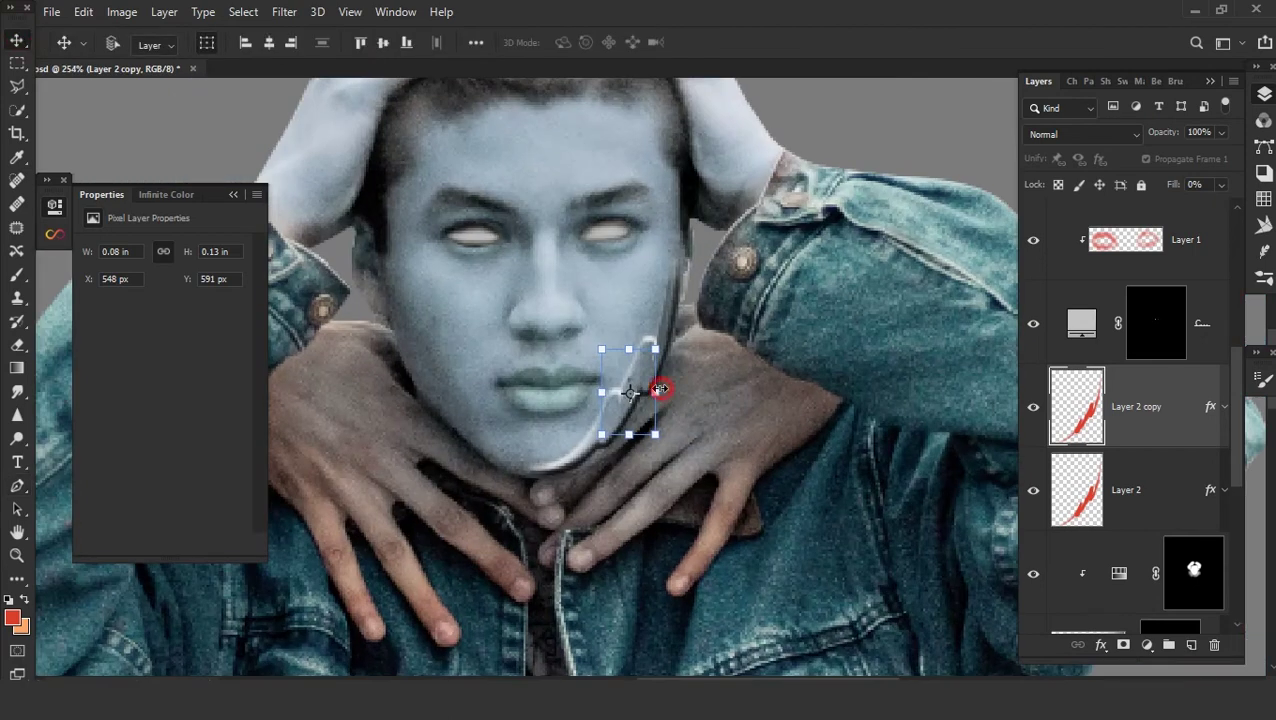
{"action": "key", "text": "ctrl+t"}
{"action": "right_click", "coordinate": [636, 383]}
{"action": "left_click", "coordinate": [530, 616]}
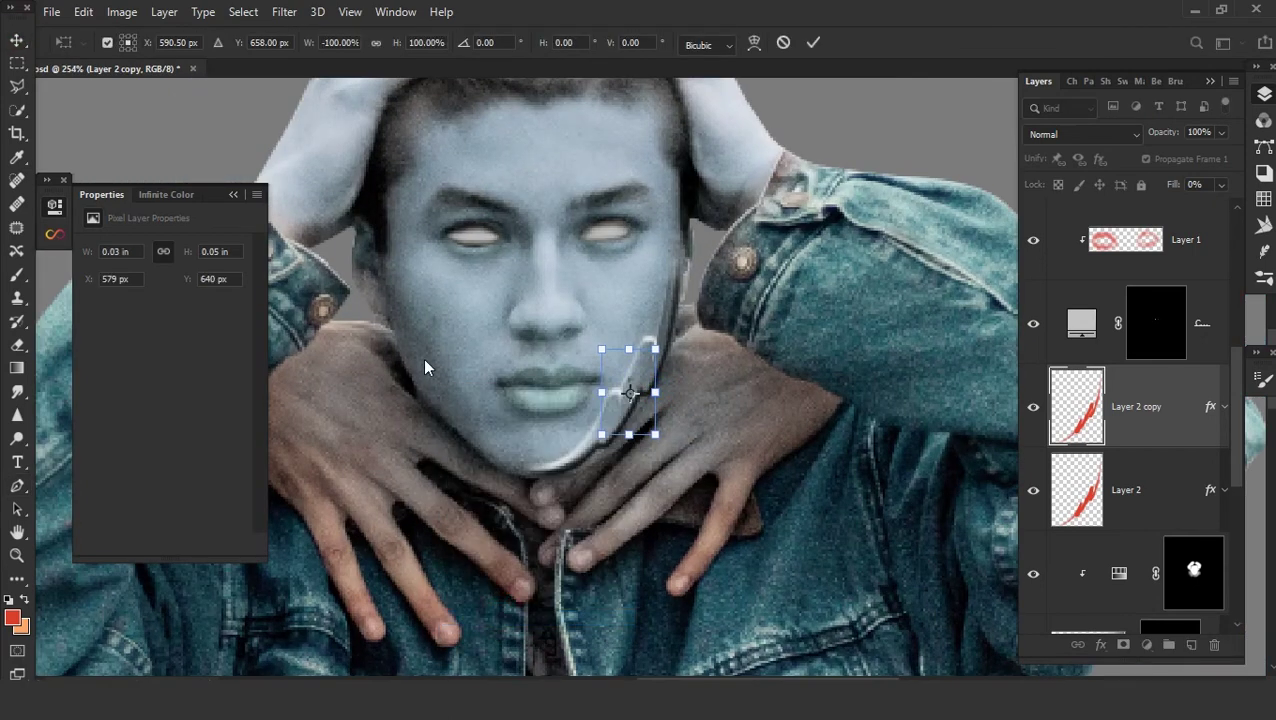
{"action": "scroll", "coordinate": [450, 370], "scroll_direction": "up", "scroll_amount": 2}
{"action": "mouse_move", "coordinate": [740, 422]}
{"action": "left_mouse_down"}
{"action": "mouse_move", "coordinate": [425, 390]}
{"action": "mouse_move", "coordinate": [457, 382]}
{"action": "left_mouse_up"}
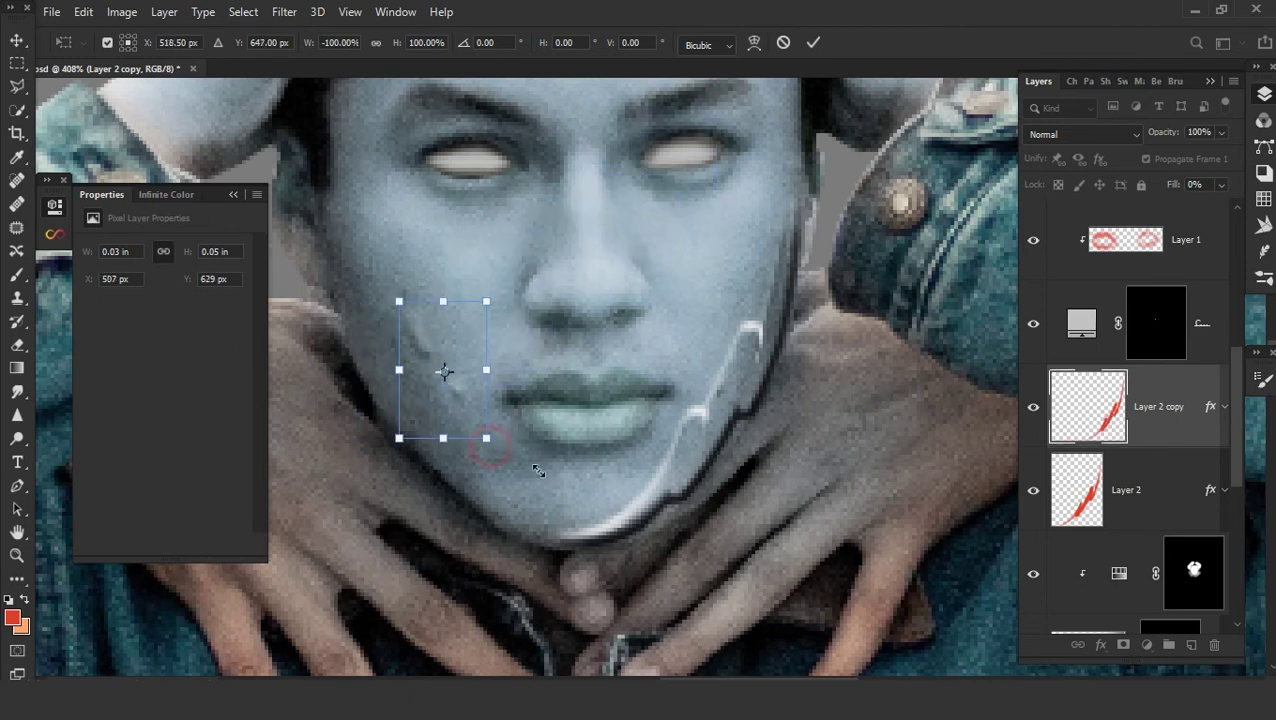
- Resize the mirrored seam to span the cheek and commit the transform
{"action": "left_click_drag", "start_coordinate": [520, 461], "coordinate": [655, 680]}
{"action": "left_click_drag", "start_coordinate": [463, 446], "coordinate": [473, 434]}
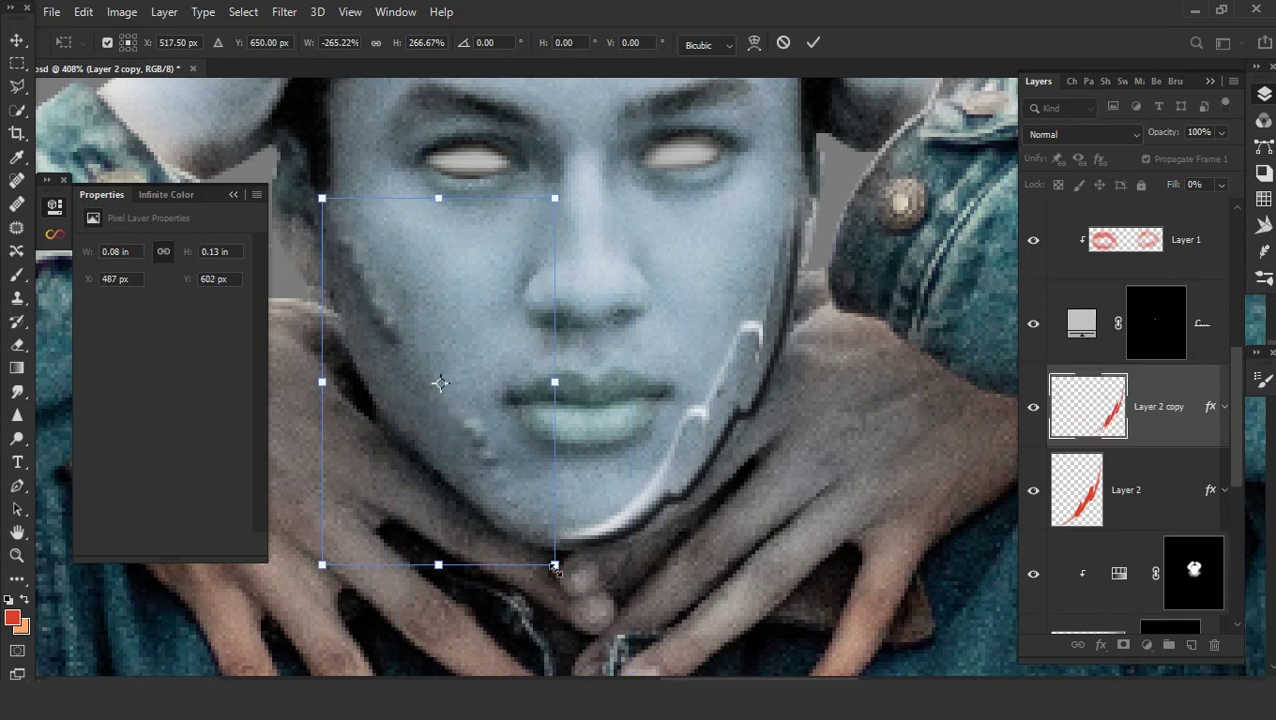
{"action": "left_click_drag", "start_coordinate": [555, 567], "coordinate": [529, 527]}
{"action": "scroll", "coordinate": [497, 468], "scroll_direction": "down", "scroll_amount": 3}
{"action": "key", "text": "Return"}
{"action": "scroll", "coordinate": [490, 463], "scroll_direction": "down", "scroll_amount": 2}
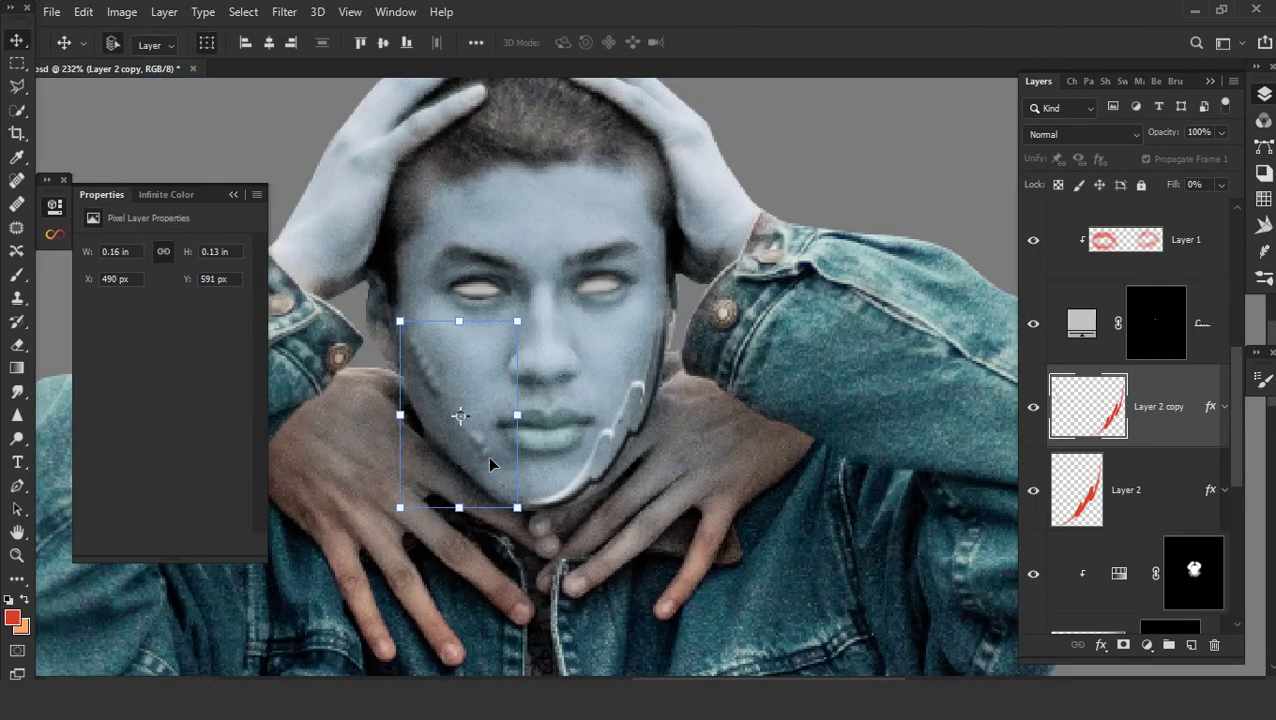
- Copy the scar to a new layer, move it to the forehead and rotate it about 71°
{"action": "key", "text": "ctrl+j"}
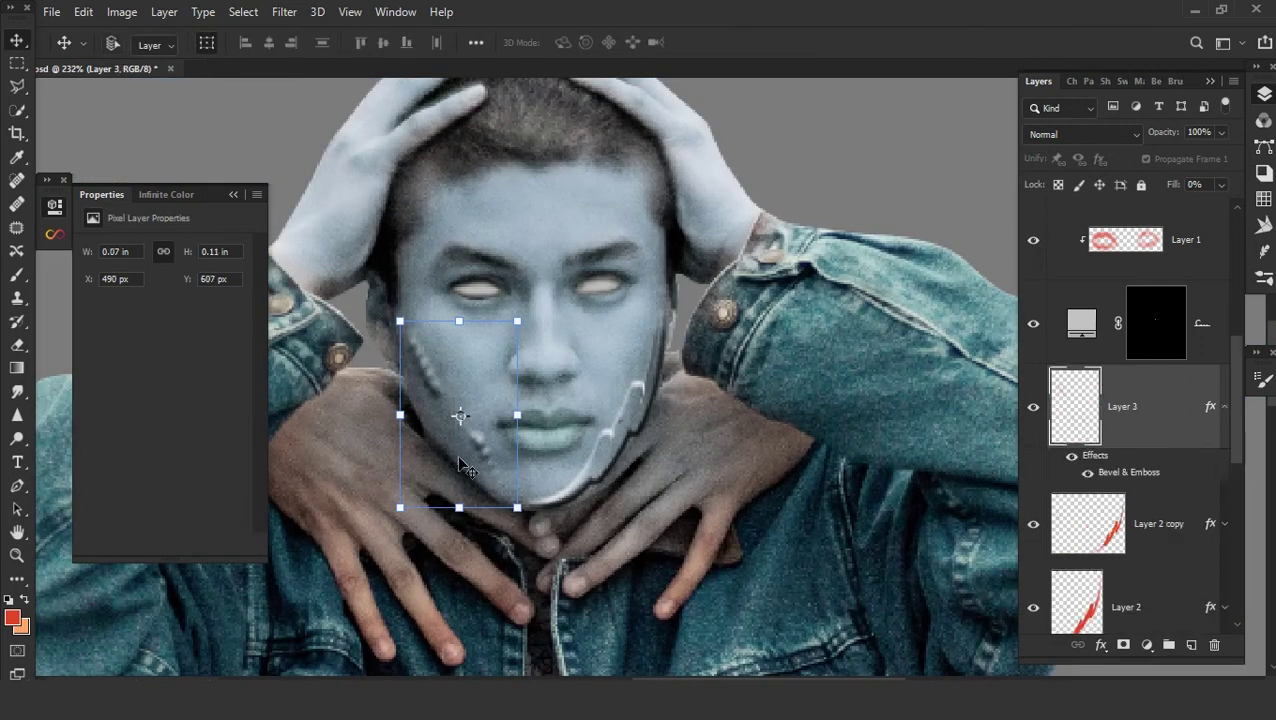
{"action": "scroll", "coordinate": [470, 460], "scroll_direction": "up", "scroll_amount": 1}
{"action": "left_click_drag", "start_coordinate": [460, 465], "coordinate": [607, 285]}
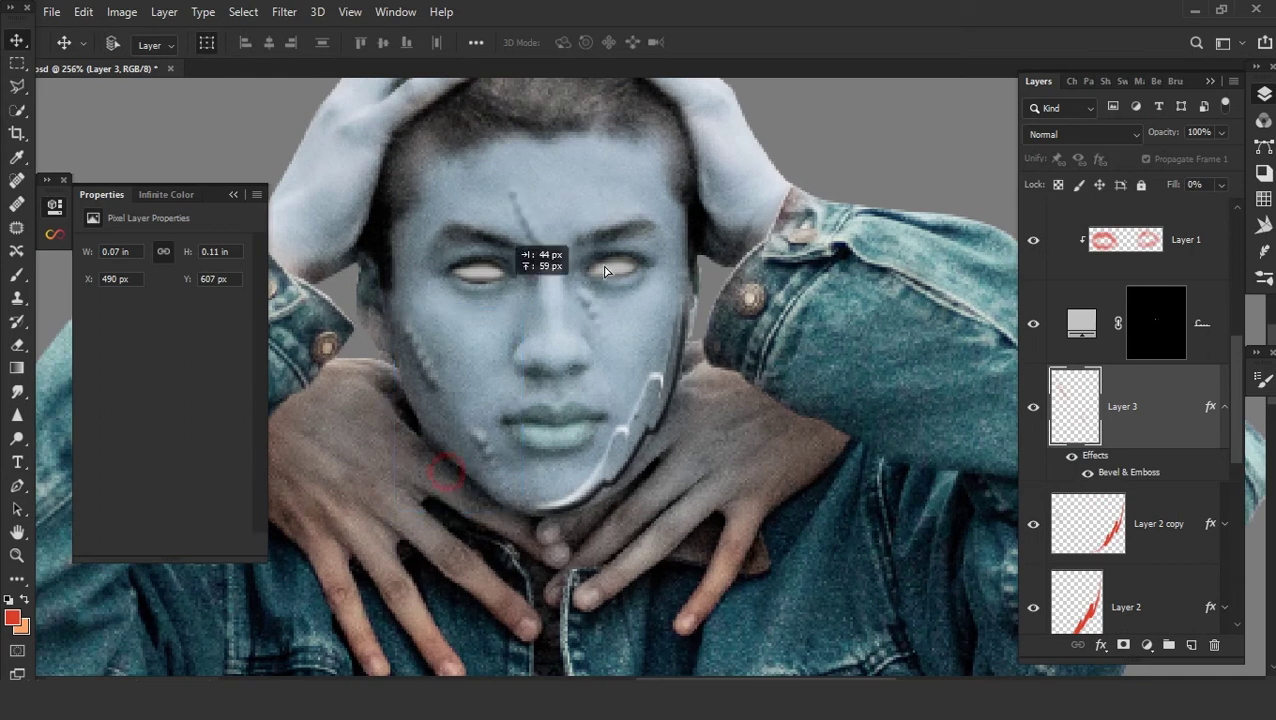
{"action": "key", "text": "ctrl+t"}
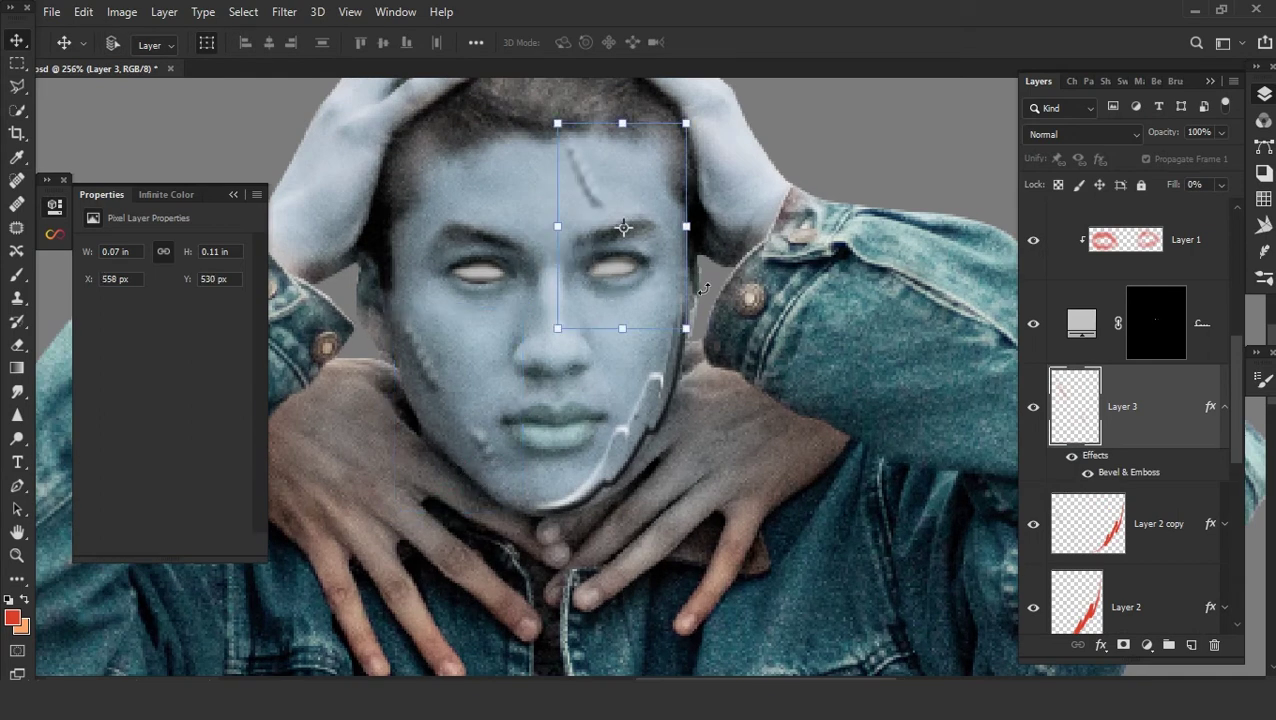
{"action": "left_click_drag", "start_coordinate": [671, 328], "coordinate": [542, 310]}
{"action": "mouse_move", "coordinate": [641, 236]}
{"action": "left_mouse_down"}
{"action": "mouse_move", "coordinate": [652, 247]}
{"action": "mouse_move", "coordinate": [641, 272]}
{"action": "left_mouse_up"}
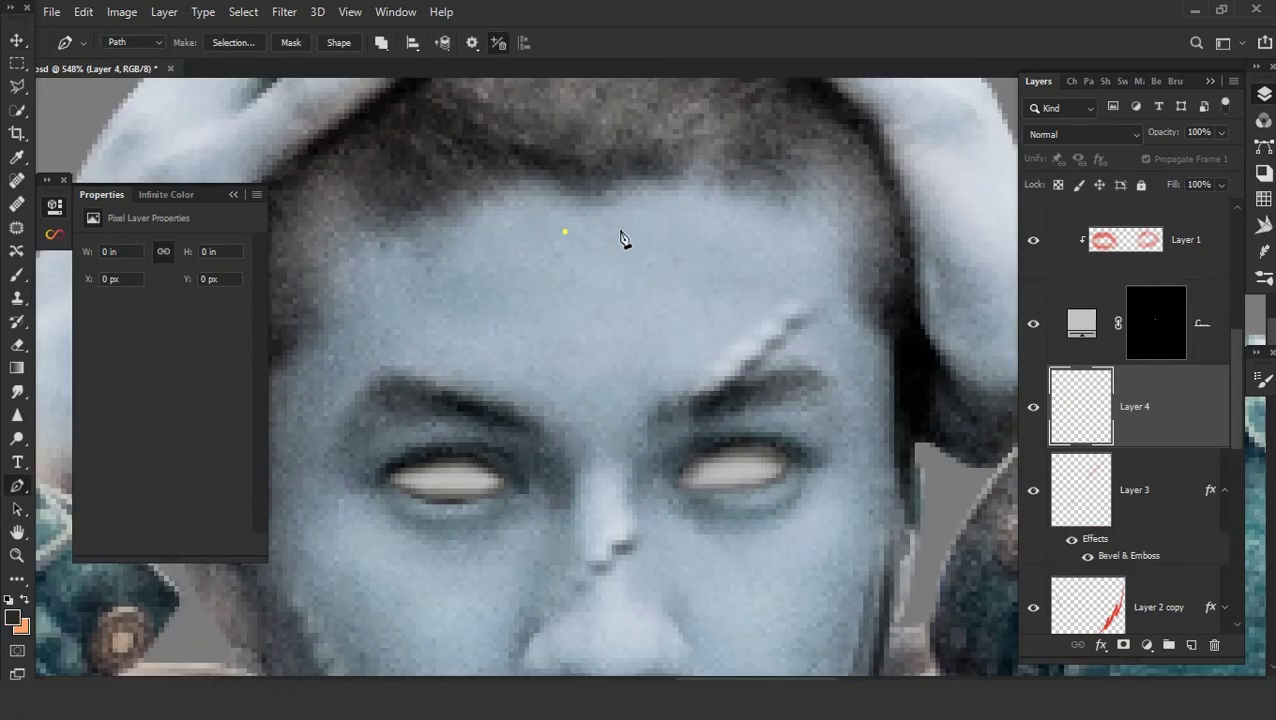
- Draw a downward-pointing triangle path on the forehead and convert it to a selection
{"action": "left_click", "coordinate": [632, 228]}
{"action": "left_click", "coordinate": [611, 360]}
{"action": "left_click", "coordinate": [564, 234]}
{"action": "scroll", "coordinate": [645, 373], "scroll_direction": "up", "scroll_amount": 2}
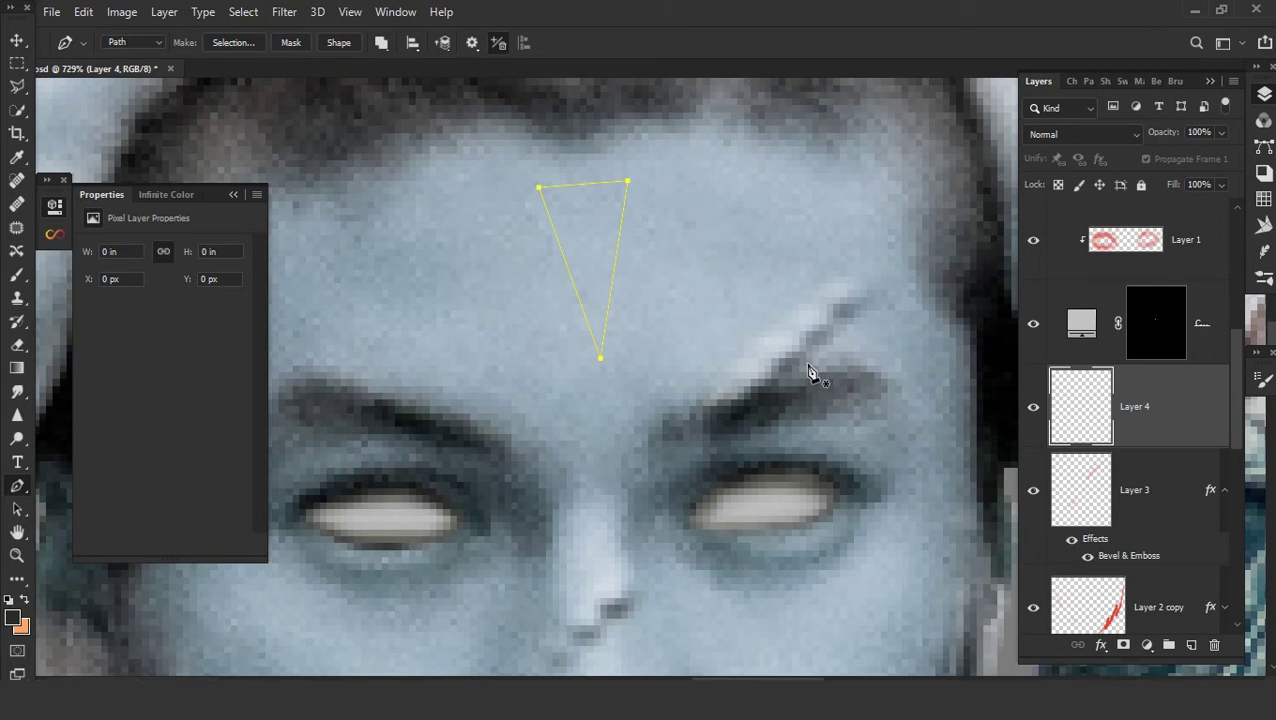
{"action": "key", "text": "ctrl+Return"}
- Fill the triangle selection with a black Solid Color fill layer
{"action": "left_click", "coordinate": [1147, 641]}
{"action": "left_click", "coordinate": [1060, 326]}
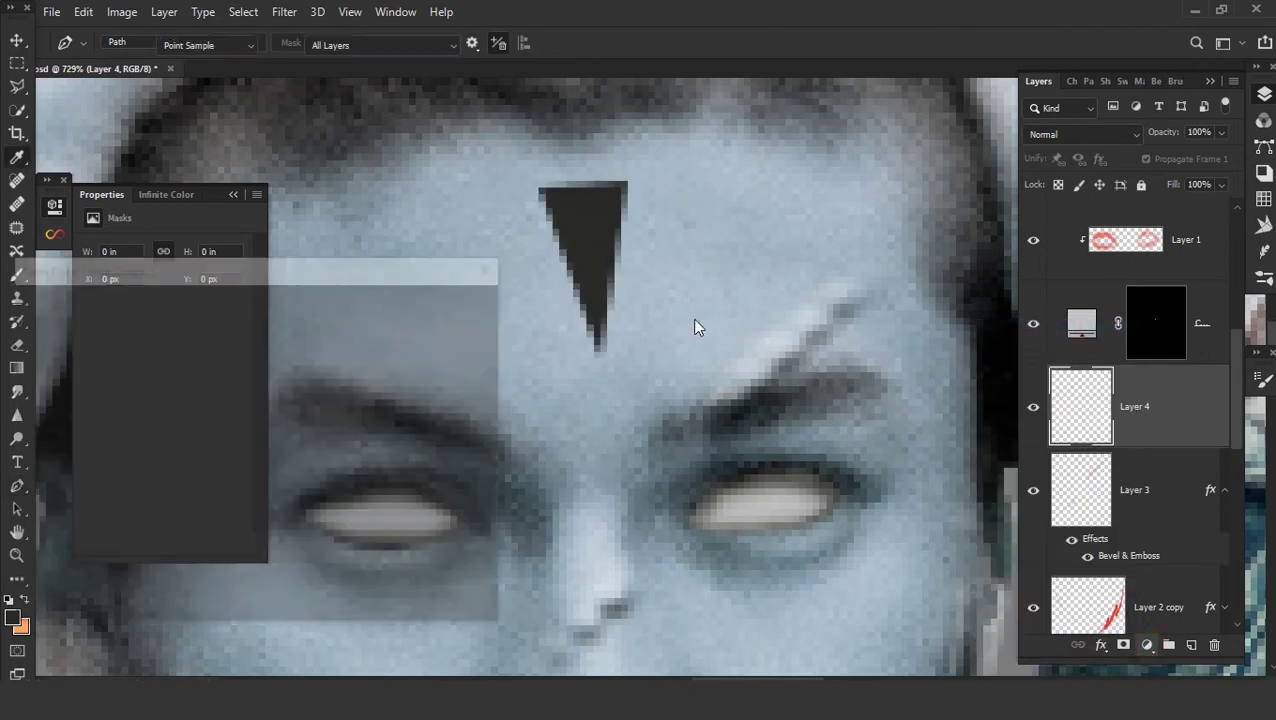
{"action": "left_click", "coordinate": [427, 299]}
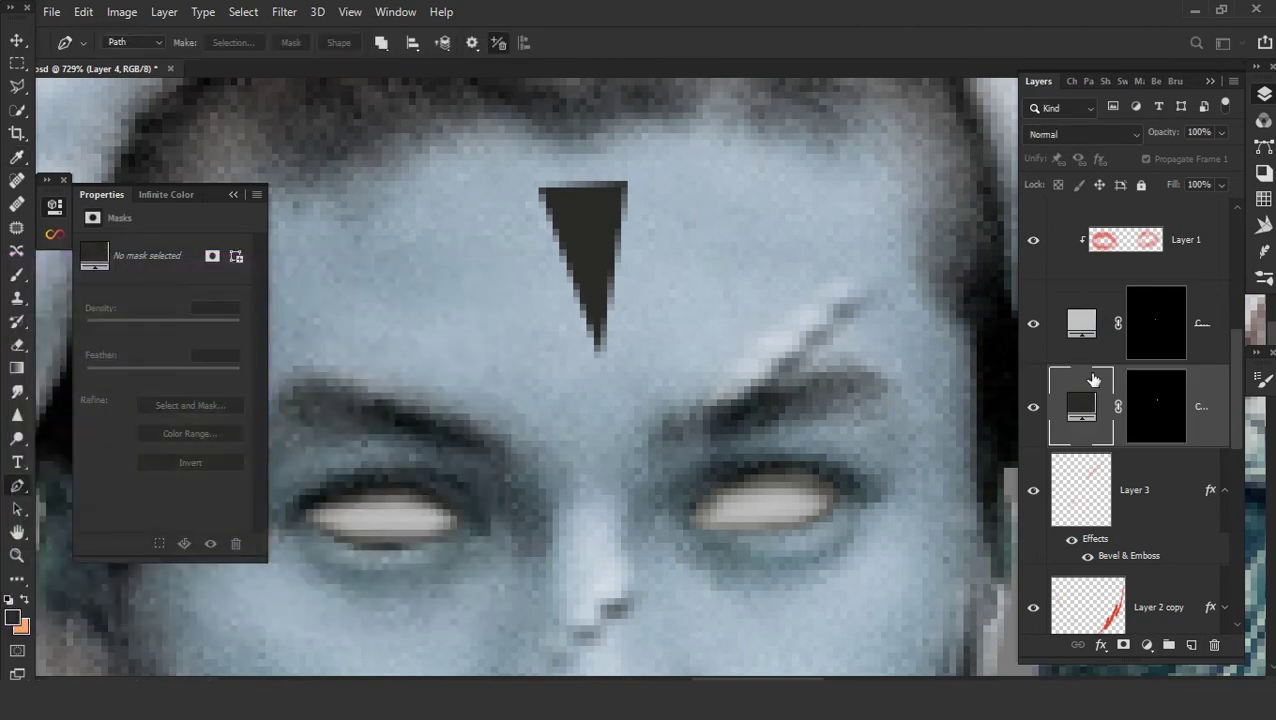
{"action": "right_click", "coordinate": [1205, 421]}
{"action": "left_click", "coordinate": [960, 25]}
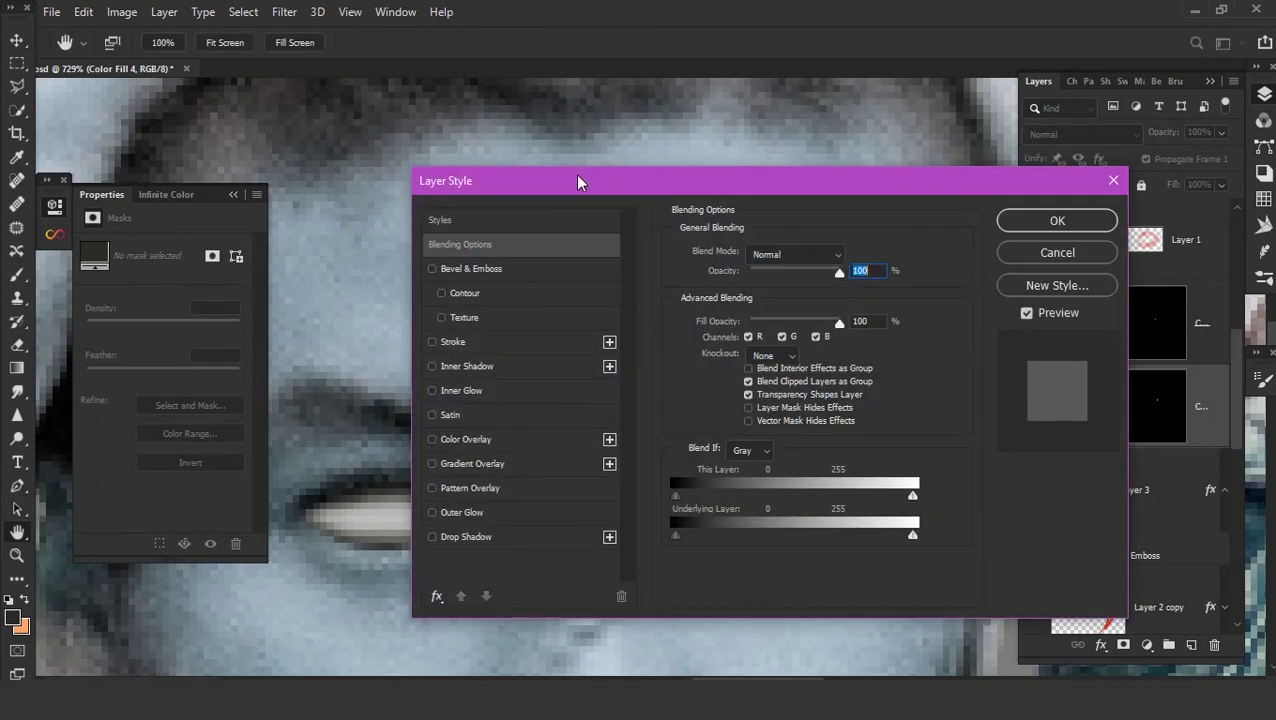
- Add Bevel & Emboss to the triangle, trying bevel styles and reducing depth and size
{"action": "left_click_drag", "start_coordinate": [577, 178], "coordinate": [972, 230]}
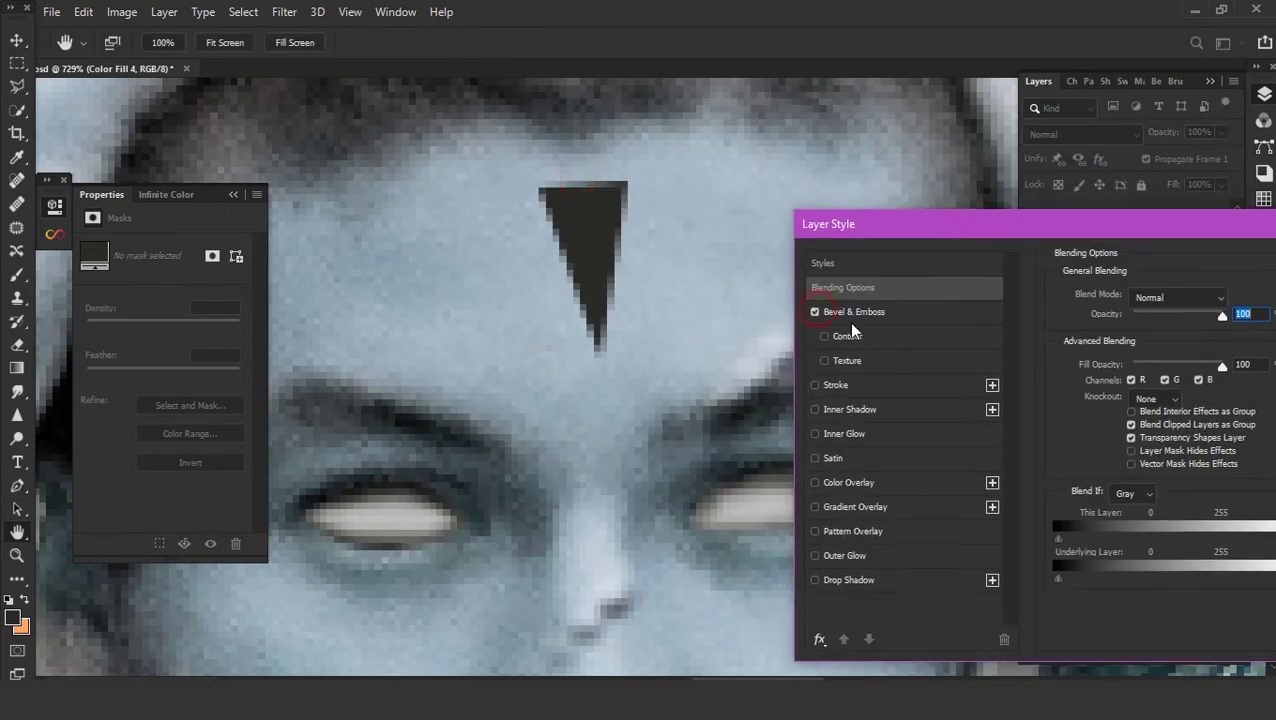
{"action": "left_click", "coordinate": [900, 313]}
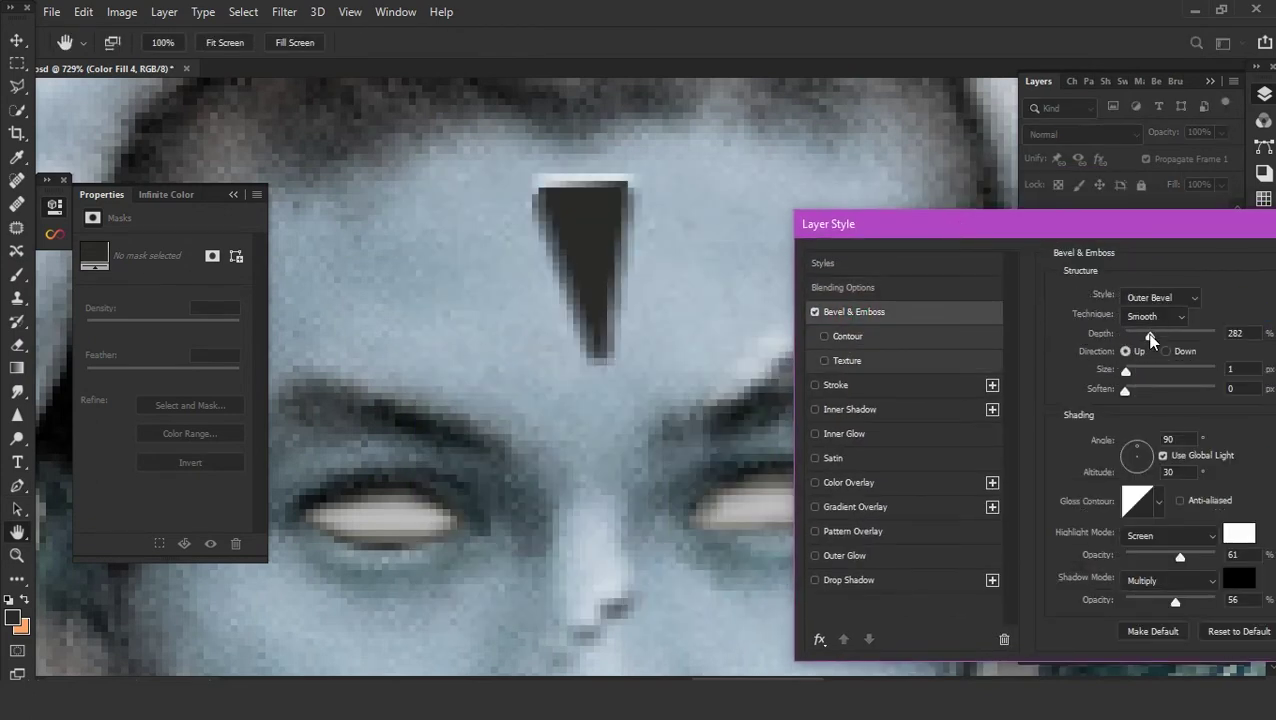
{"action": "left_click", "coordinate": [1157, 298]}
{"action": "left_click", "coordinate": [1150, 326]}
{"action": "mouse_move", "coordinate": [1150, 334]}
{"action": "left_mouse_down"}
{"action": "mouse_move", "coordinate": [1121, 340]}
{"action": "mouse_move", "coordinate": [1157, 334]}
{"action": "left_mouse_up"}
{"action": "left_click", "coordinate": [1160, 298]}
{"action": "left_click", "coordinate": [1150, 345]}
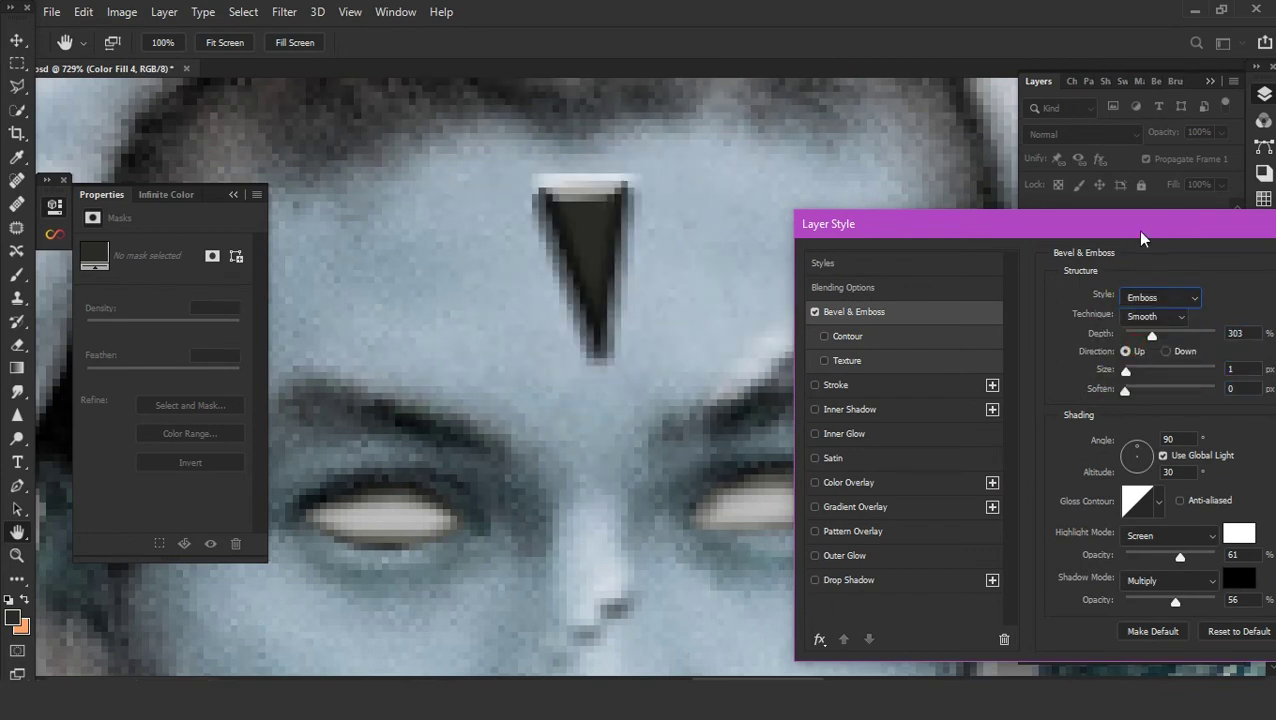
{"action": "left_click_drag", "start_coordinate": [1030, 355], "coordinate": [1016, 352]}
- Add a red Color Overlay in Divide mode so the triangle turns cyan, and apply
{"action": "left_click", "coordinate": [770, 458]}
{"action": "left_click", "coordinate": [1120, 273]}
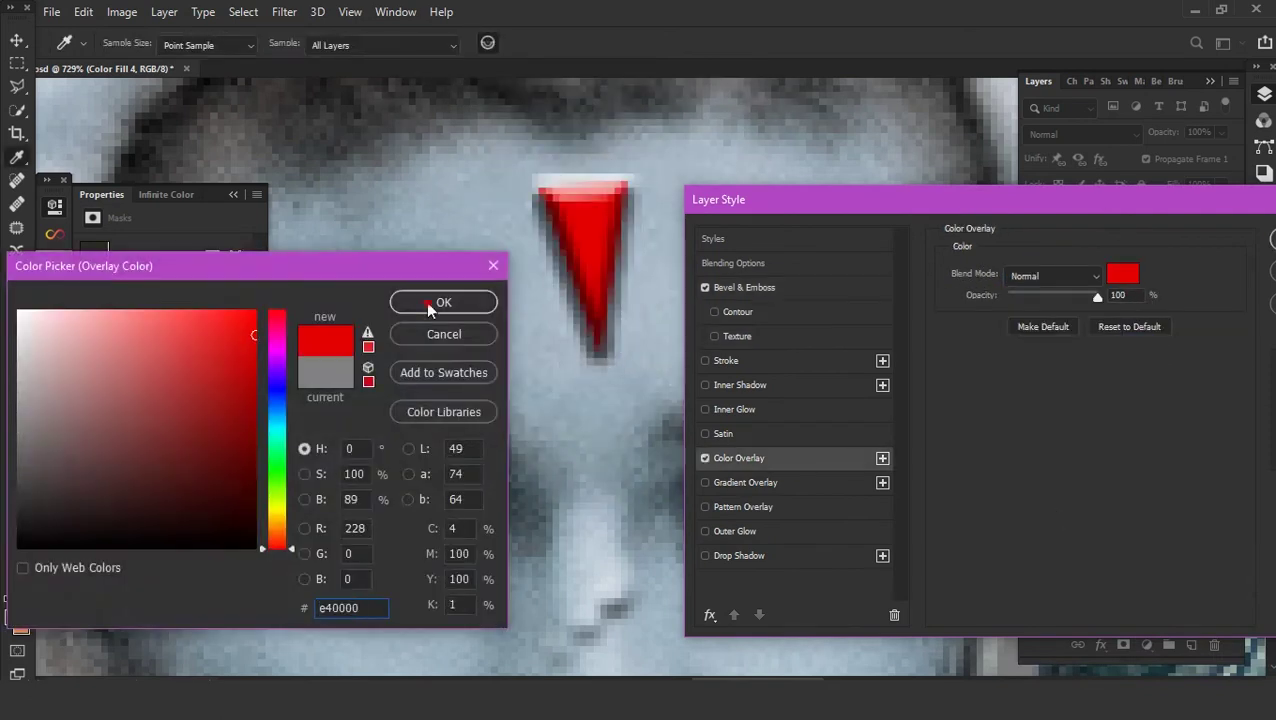
{"action": "left_click", "coordinate": [441, 302]}
{"action": "left_click", "coordinate": [985, 254]}
{"action": "left_click", "coordinate": [971, 618]}
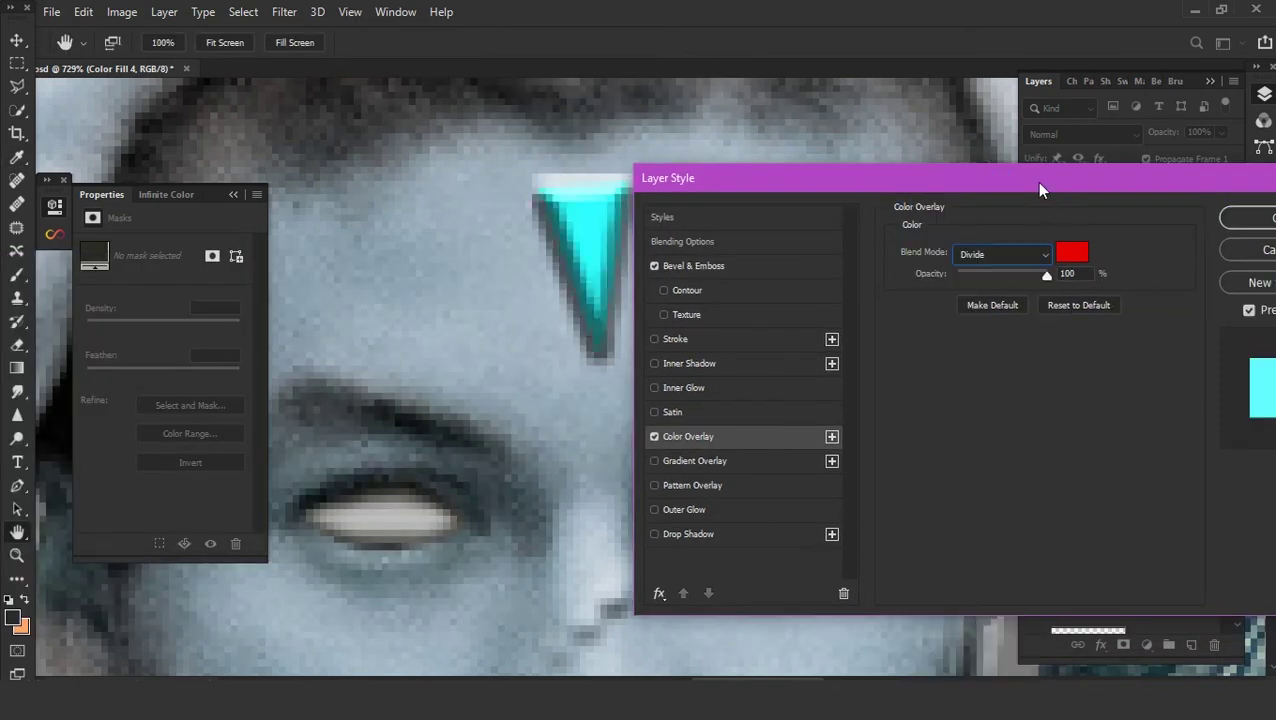
{"action": "left_click", "coordinate": [1248, 217]}
- Refine the triangle's bevel to Outer Bevel with lower depth and a slightly stronger shadow
{"action": "key", "text": "p"}
{"action": "key", "text": "ctrl+0"}
{"action": "key", "text": "h"}
{"action": "scroll", "coordinate": [639, 306], "scroll_direction": "up", "scroll_amount": 3}
{"action": "double_click", "coordinate": [1120, 473]}
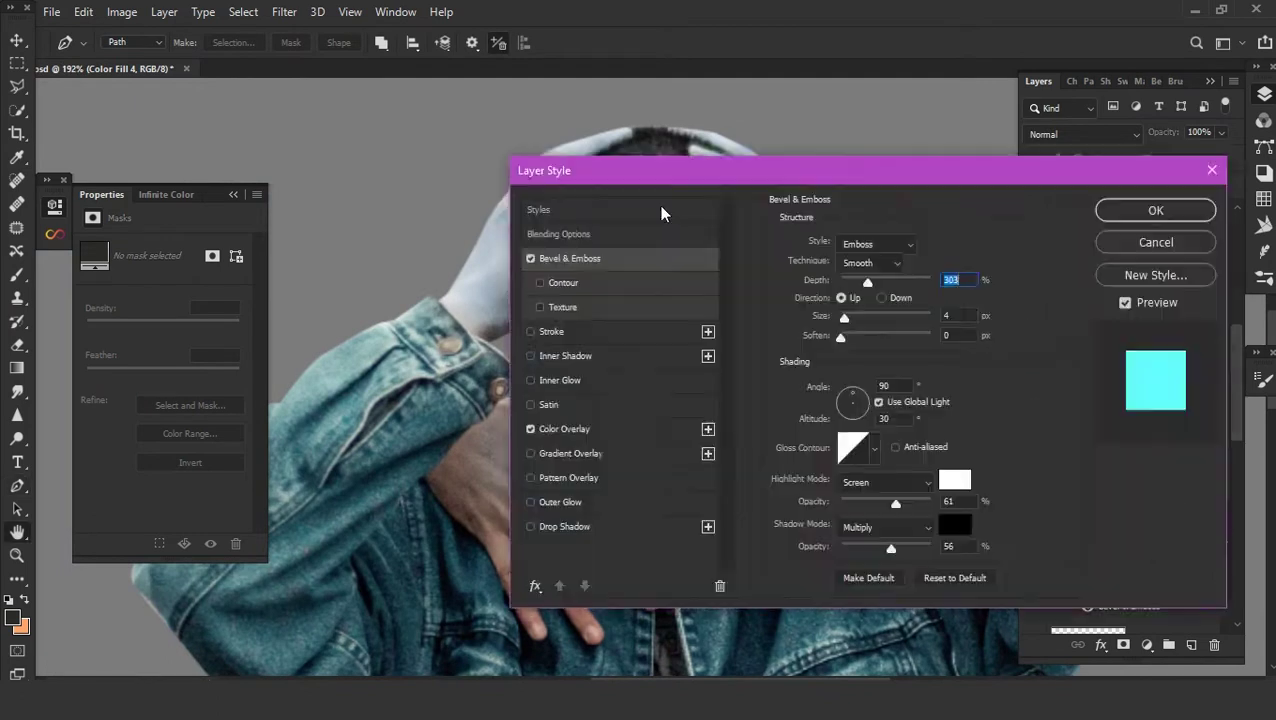
{"action": "left_click_drag", "start_coordinate": [1145, 283], "coordinate": [1141, 280]}
{"action": "left_click", "coordinate": [1165, 241]}
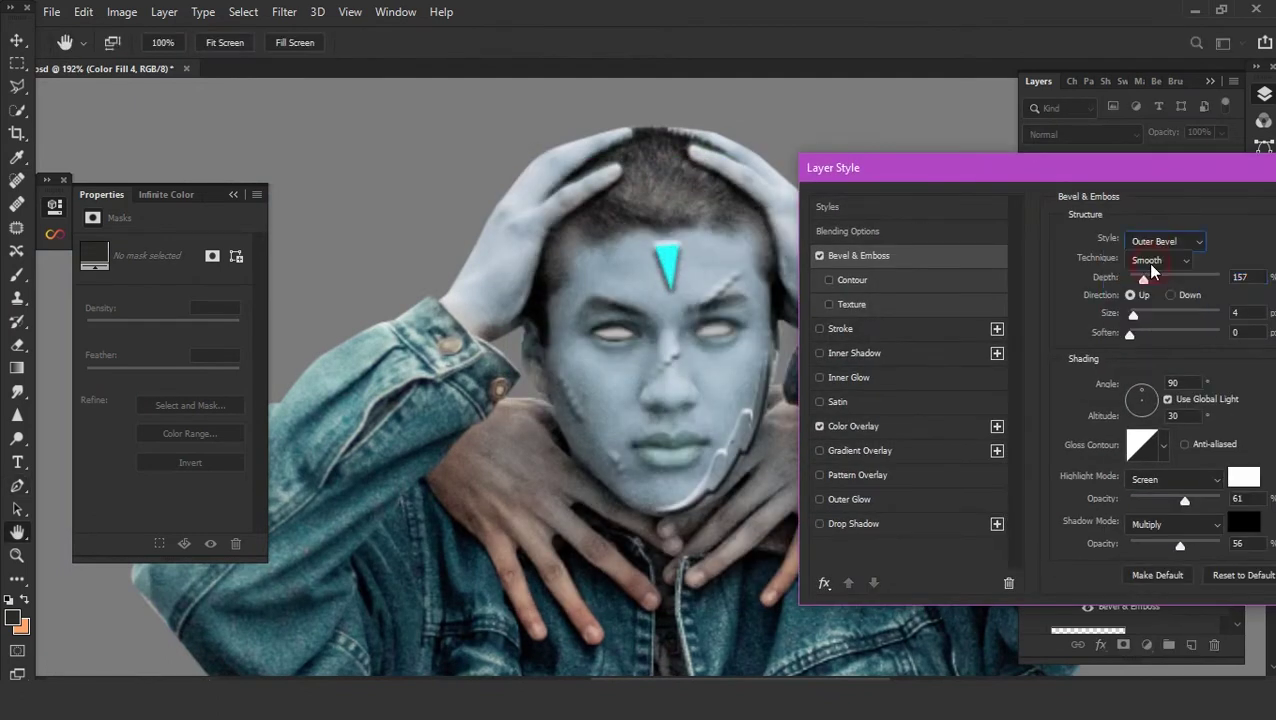
{"action": "left_click_drag", "start_coordinate": [1180, 544], "coordinate": [1184, 544]}
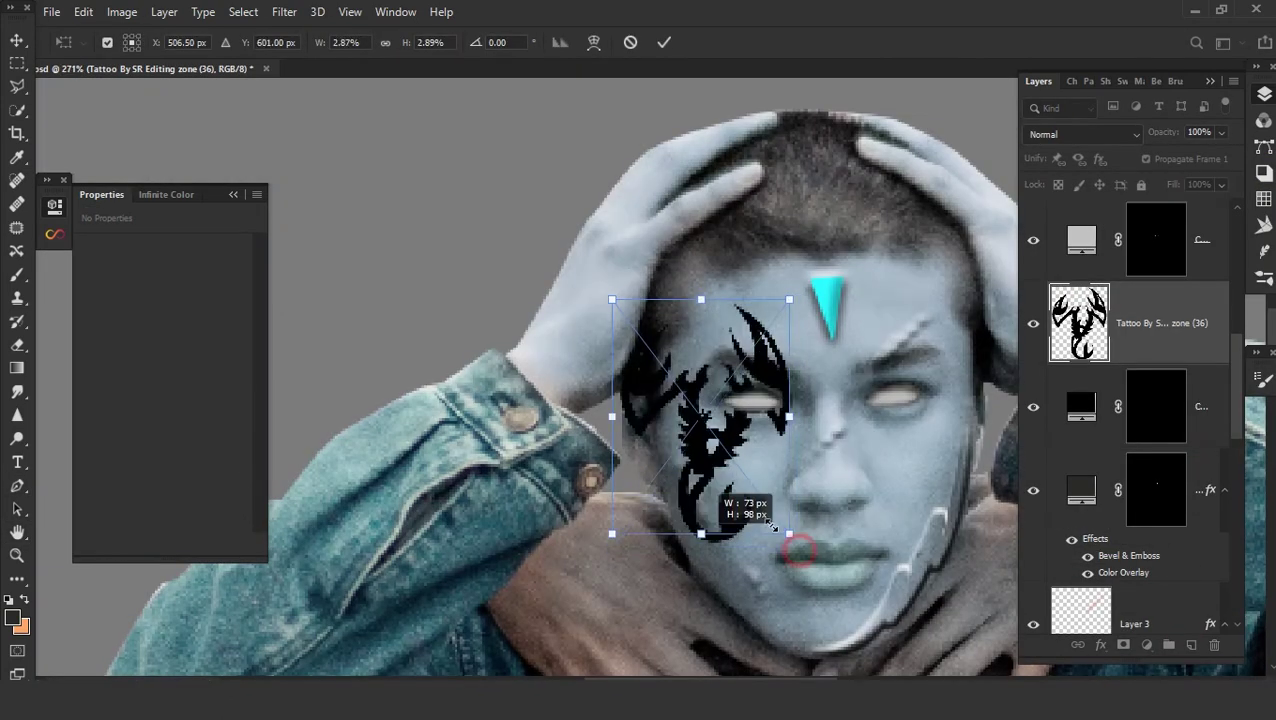
- Shrink, rotate and move the scorpion tattoo onto the hand at the neck
{"action": "left_click_drag", "start_coordinate": [773, 527], "coordinate": [727, 472]}
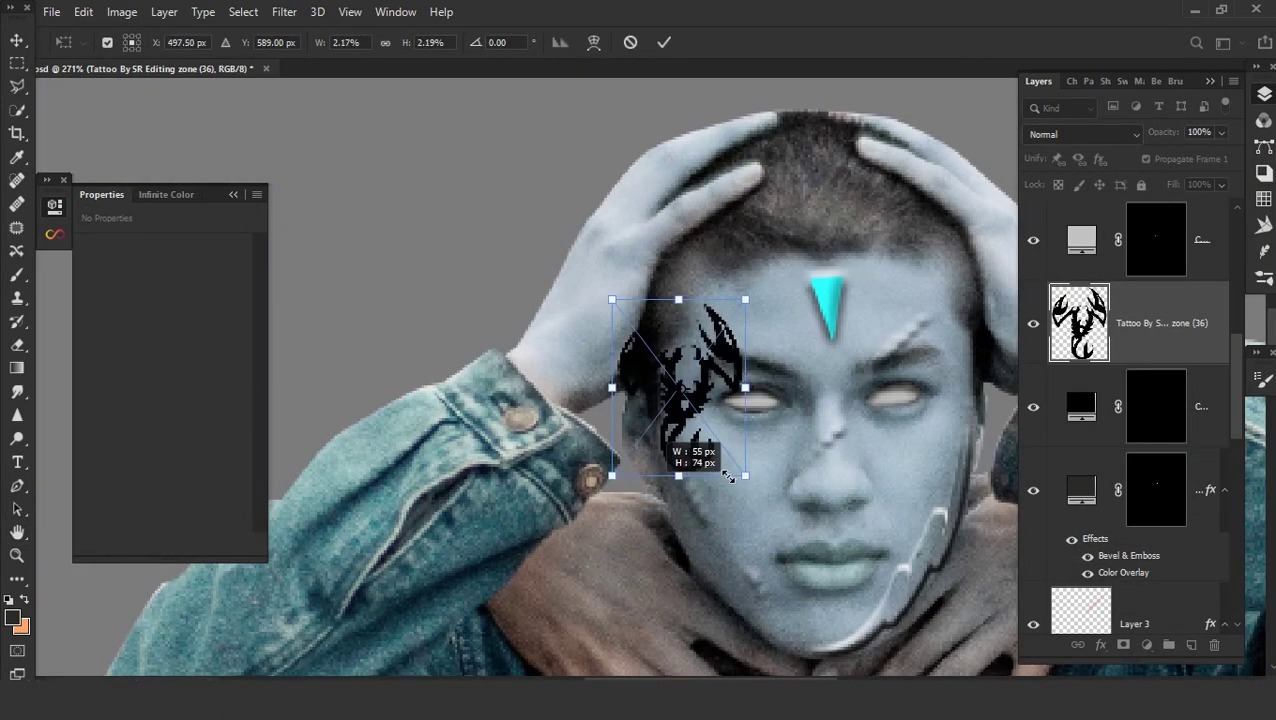
{"action": "mouse_move", "coordinate": [670, 435]}
{"action": "left_mouse_down"}
{"action": "mouse_move", "coordinate": [610, 388]}
{"action": "mouse_move", "coordinate": [470, 385]}
{"action": "left_mouse_up"}
{"action": "scroll", "coordinate": [690, 428], "scroll_direction": "down", "scroll_amount": 2}
{"action": "left_click_drag", "start_coordinate": [540, 360], "coordinate": [585, 592]}
{"action": "scroll", "coordinate": [585, 592], "scroll_direction": "up", "scroll_amount": 4}
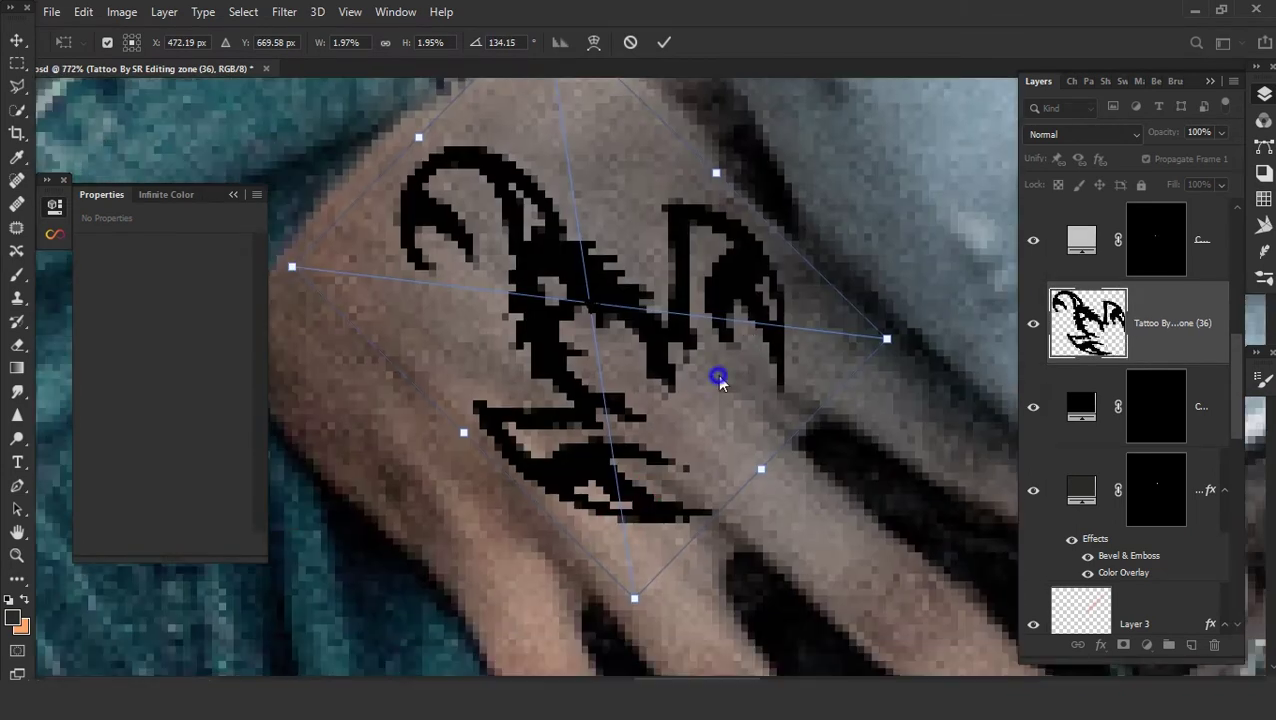
- Warp the tattoo to follow the hand's shape and commit it
{"action": "right_click", "coordinate": [521, 376]}
{"action": "left_click", "coordinate": [580, 508]}
{"action": "mouse_move", "coordinate": [700, 240]}
{"action": "left_mouse_down"}
{"action": "mouse_move", "coordinate": [609, 155]}
{"action": "mouse_move", "coordinate": [577, 264]}
{"action": "mouse_move", "coordinate": [636, 377]}
{"action": "left_mouse_up"}
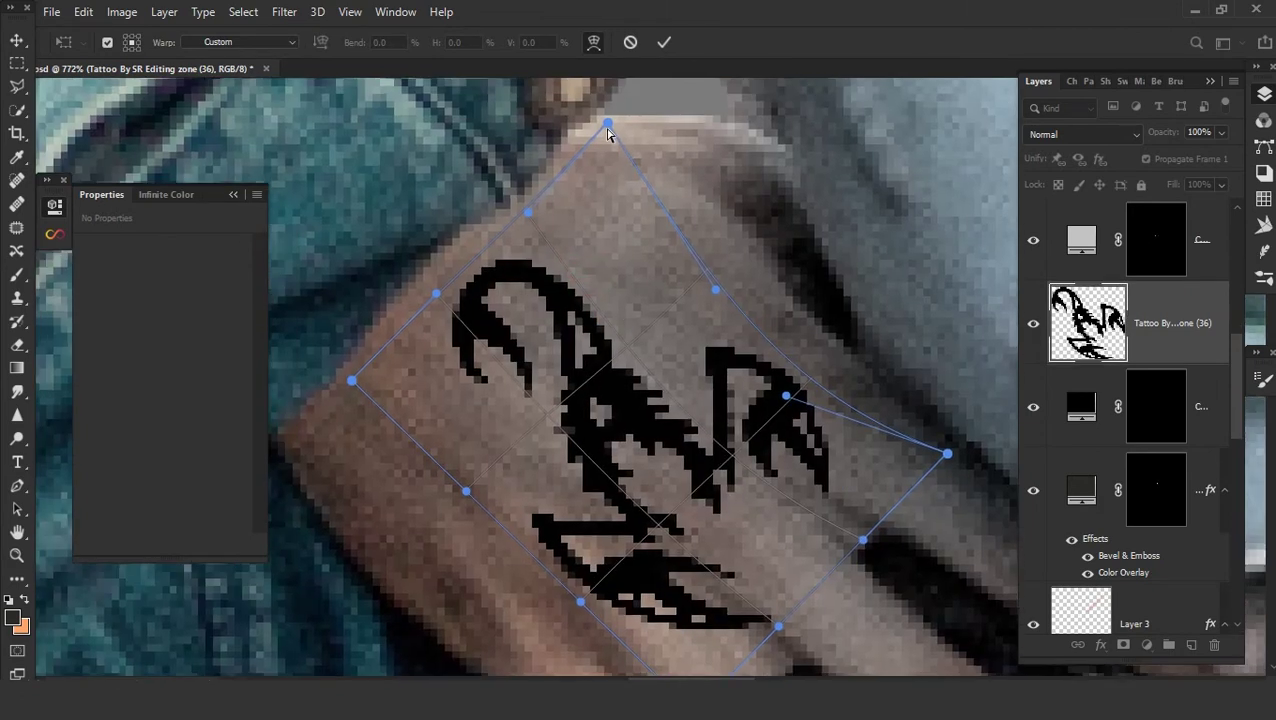
{"action": "left_click_drag", "start_coordinate": [606, 174], "coordinate": [607, 228]}
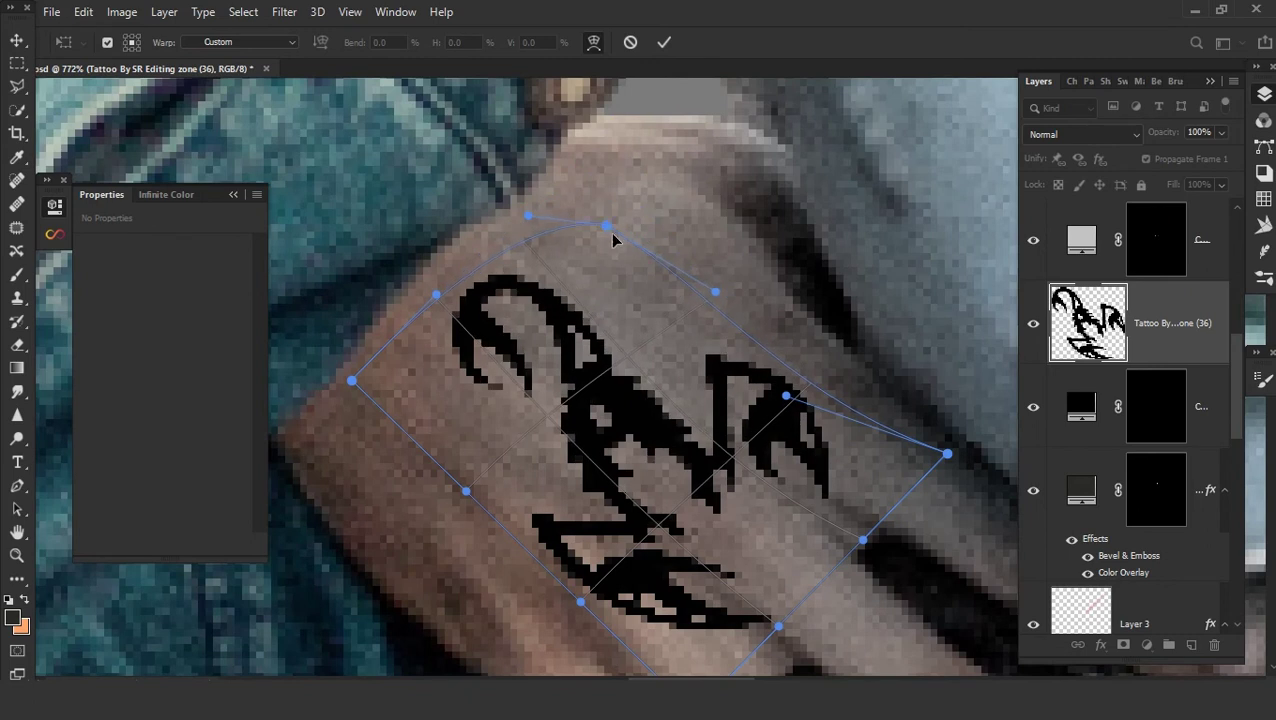
{"action": "scroll", "coordinate": [607, 228], "scroll_direction": "down", "scroll_amount": 5}
{"action": "left_click", "coordinate": [664, 42]}
{"action": "left_click", "coordinate": [1221, 184]}
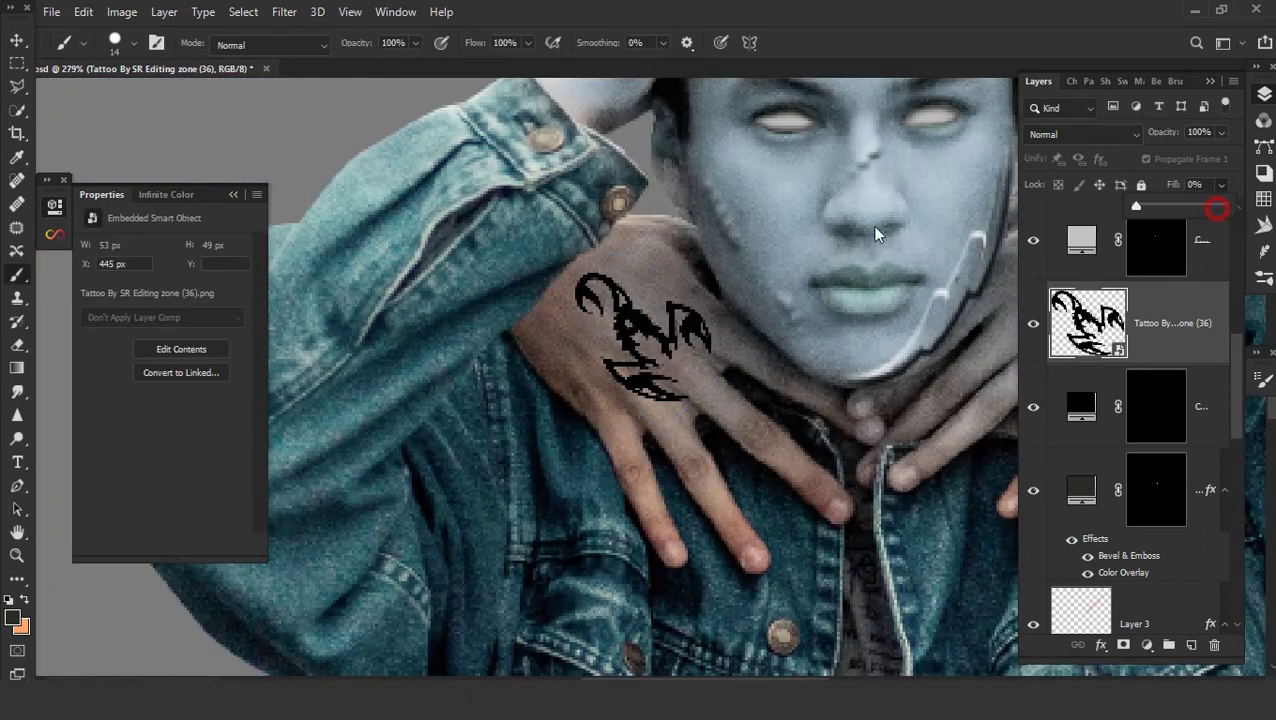
- Set the tattoo layer's Fill to 0% and add Bevel & Emboss
{"action": "left_click_drag", "start_coordinate": [997, 227], "coordinate": [960, 266]}
{"action": "right_click", "coordinate": [1152, 322]}
{"action": "left_click", "coordinate": [955, 27]}
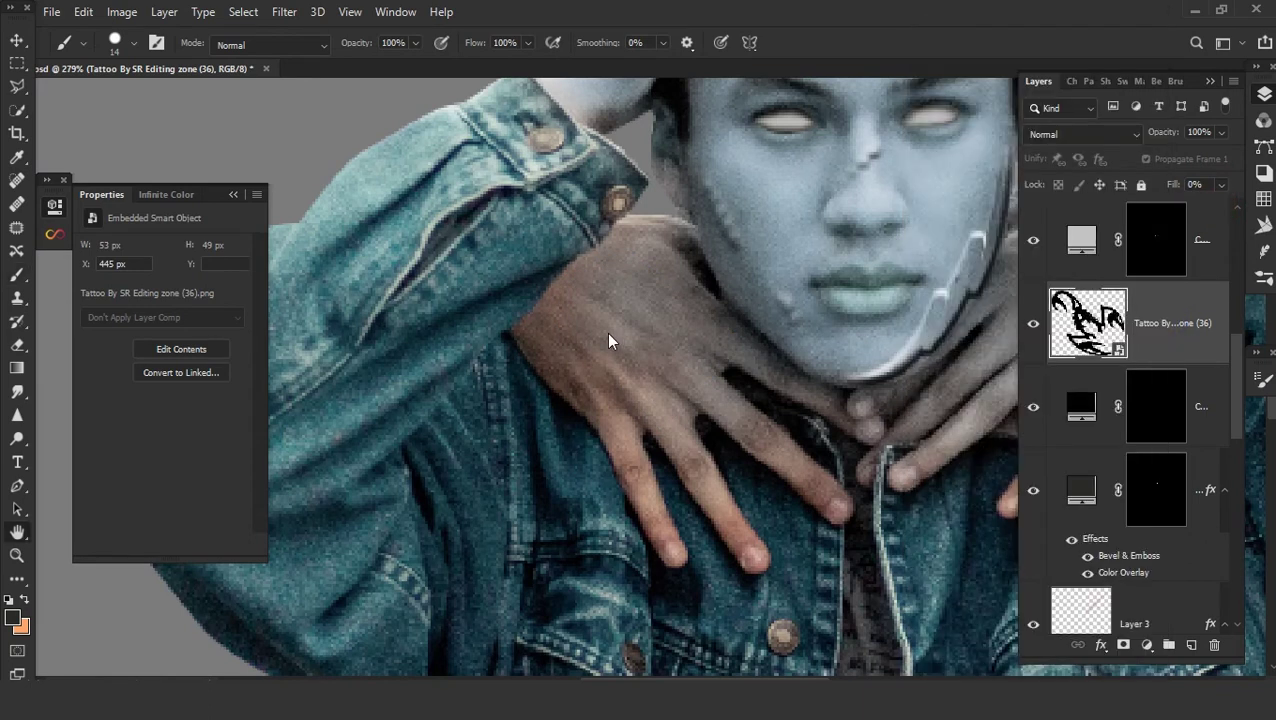
{"action": "left_click", "coordinate": [610, 257]}
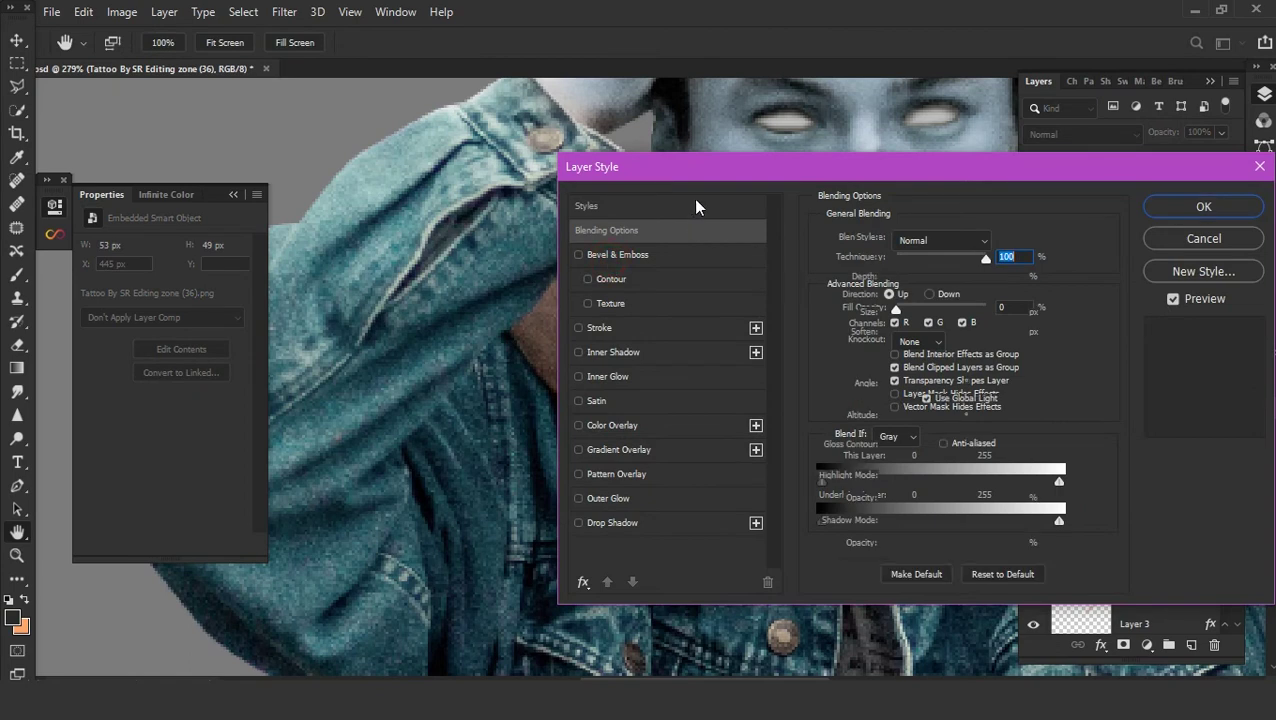
{"action": "mouse_move", "coordinate": [717, 166]}
{"action": "left_mouse_down"}
{"action": "mouse_move", "coordinate": [1055, 214]}
{"action": "mouse_move", "coordinate": [962, 108]}
{"action": "left_mouse_up"}
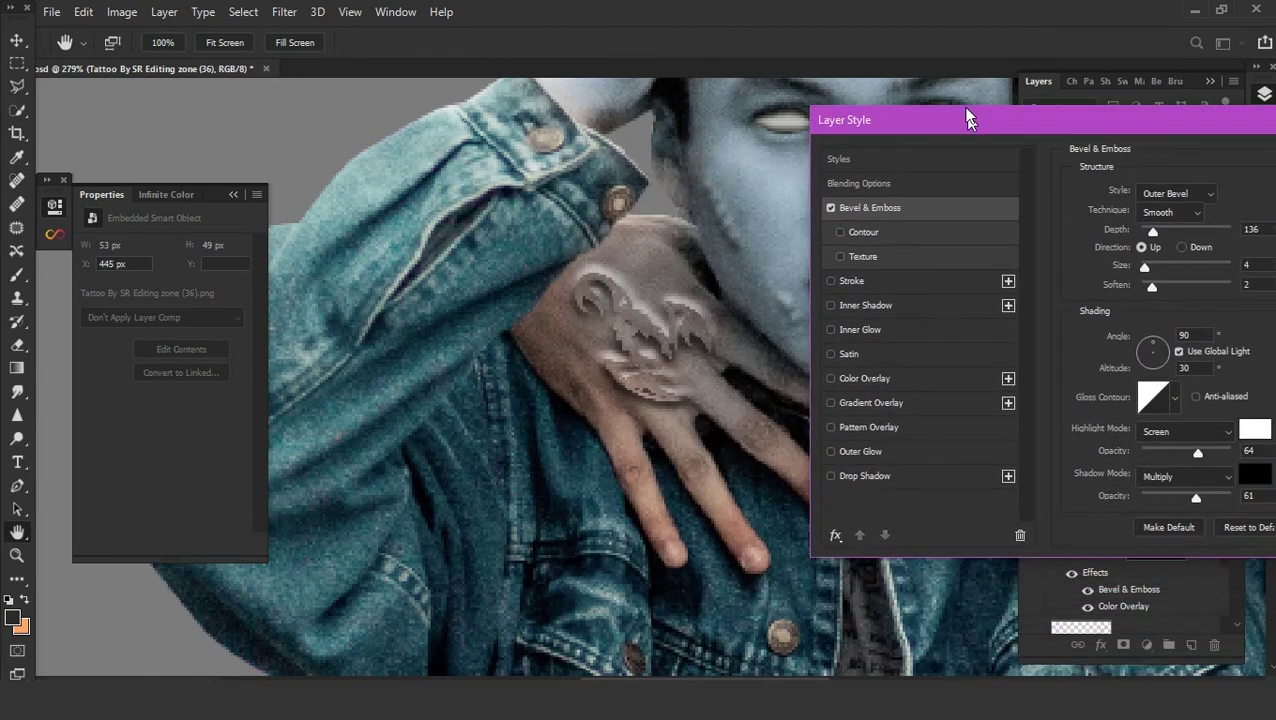
- Tune the tattoo's Outer Bevel: depth 105%, size 3 px, highlight 49%, shadow 79%
{"action": "left_click", "coordinate": [1165, 182]}
{"action": "left_click", "coordinate": [1155, 208]}
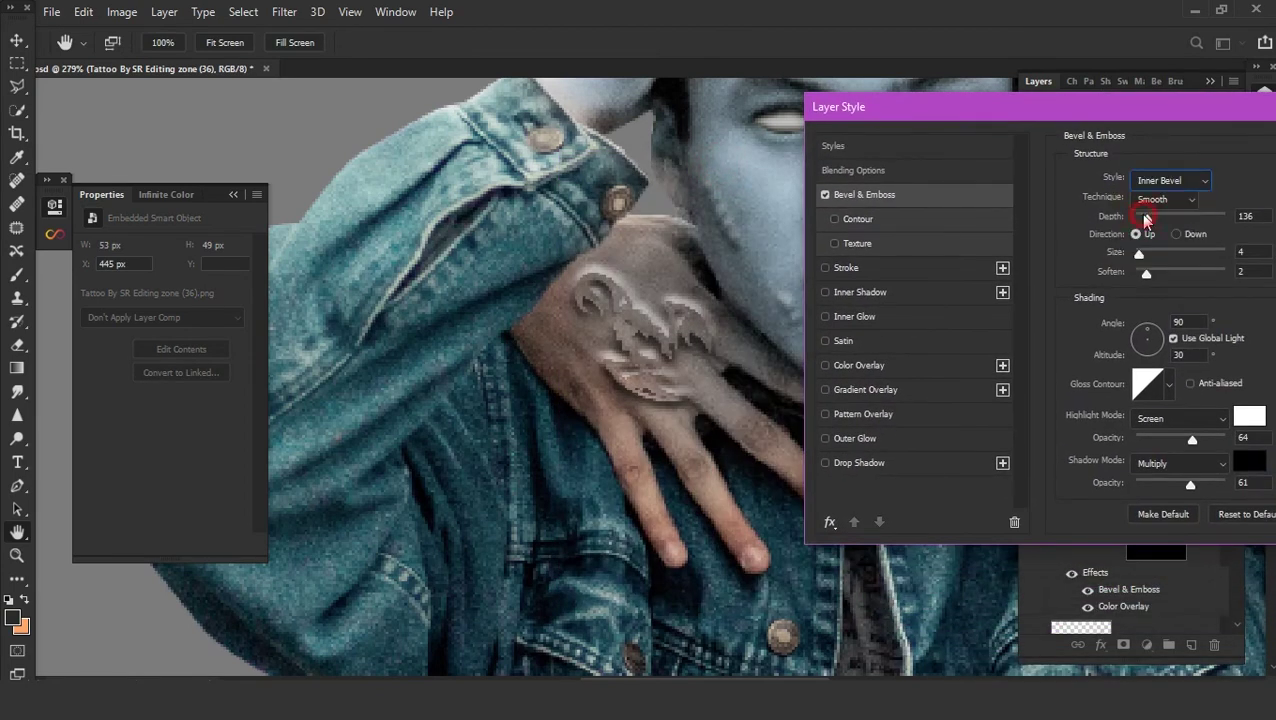
{"action": "left_click", "coordinate": [1170, 180]}
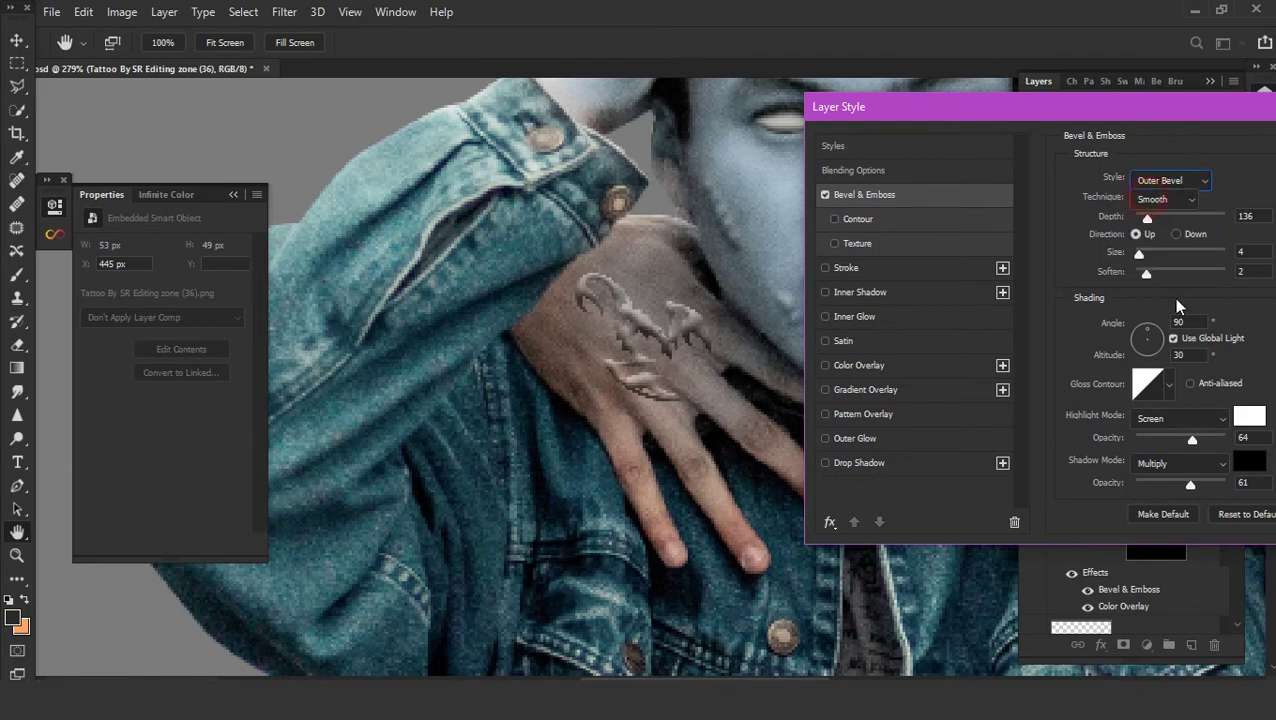
{"action": "mouse_move", "coordinate": [1147, 218]}
{"action": "left_mouse_down"}
{"action": "mouse_move", "coordinate": [1186, 220]}
{"action": "mouse_move", "coordinate": [1142, 220]}
{"action": "mouse_move", "coordinate": [1138, 266]}
{"action": "left_mouse_up"}
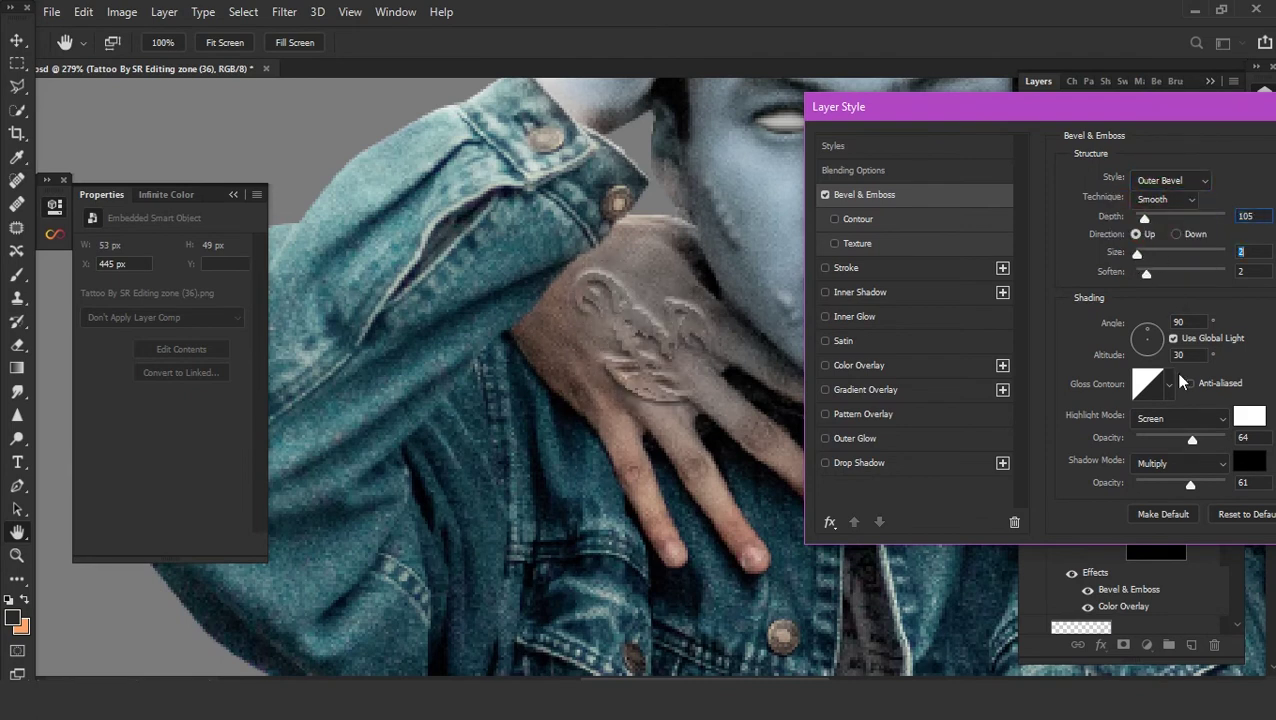
{"action": "mouse_move", "coordinate": [1193, 443]}
{"action": "left_mouse_down"}
{"action": "mouse_move", "coordinate": [1119, 443]}
{"action": "mouse_move", "coordinate": [1179, 443]}
{"action": "mouse_move", "coordinate": [1243, 487]}
{"action": "mouse_move", "coordinate": [1205, 490]}
{"action": "left_mouse_up"}
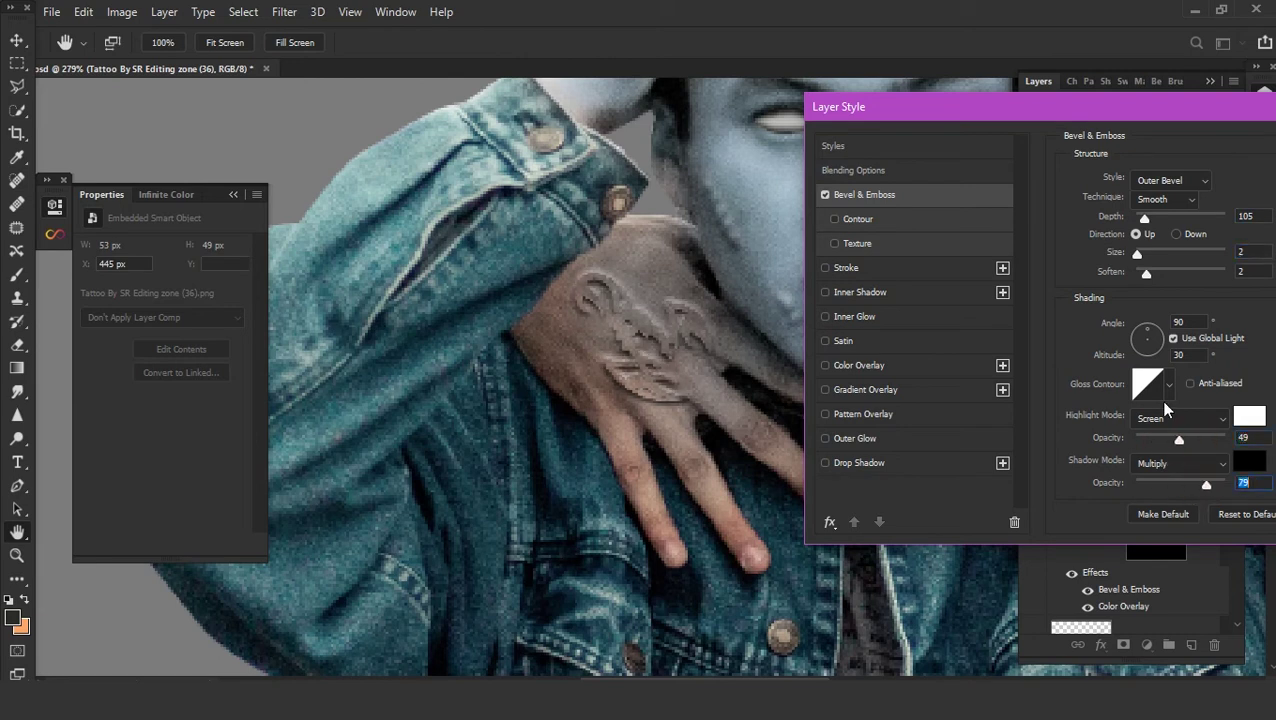
{"action": "mouse_move", "coordinate": [1168, 280]}
{"action": "left_mouse_down"}
{"action": "mouse_move", "coordinate": [1140, 275]}
{"action": "mouse_move", "coordinate": [1137, 255]}
{"action": "left_mouse_up"}
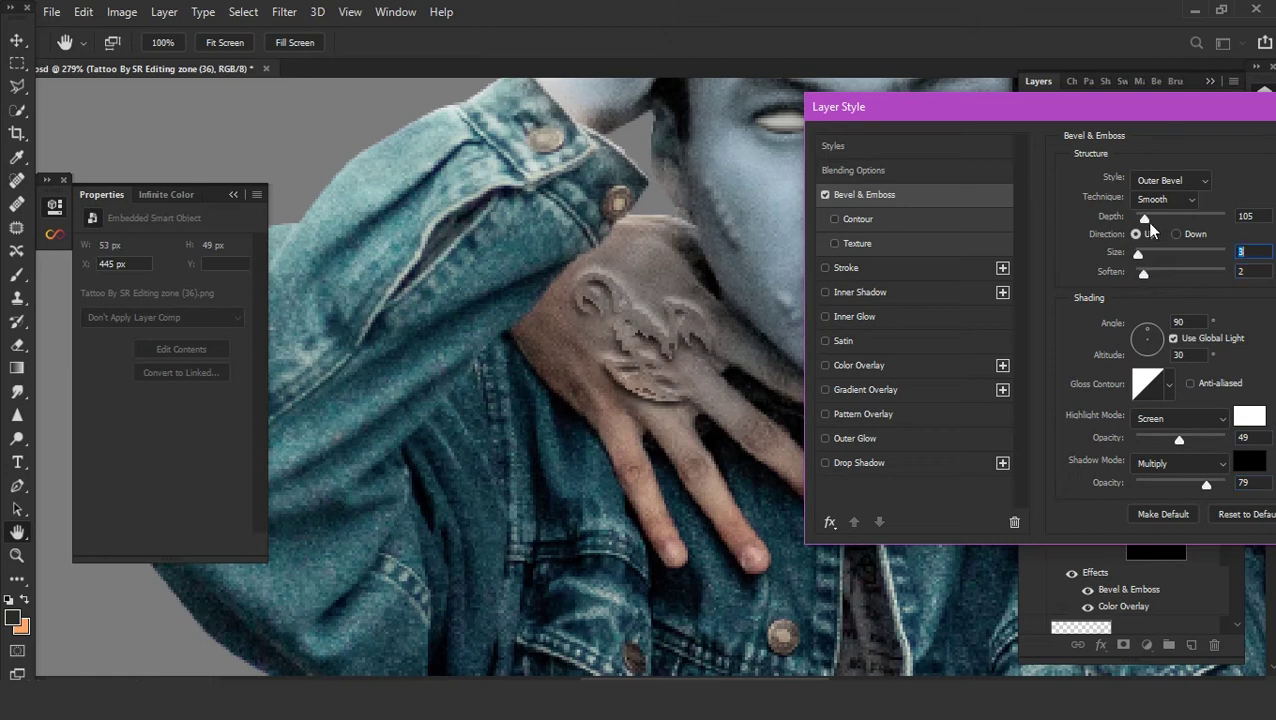
{"action": "left_click_drag", "start_coordinate": [1031, 120], "coordinate": [993, 118]}
- Set the tattoo emboss highlight colour to white (#ffffff)
{"action": "left_click", "coordinate": [1211, 414]}
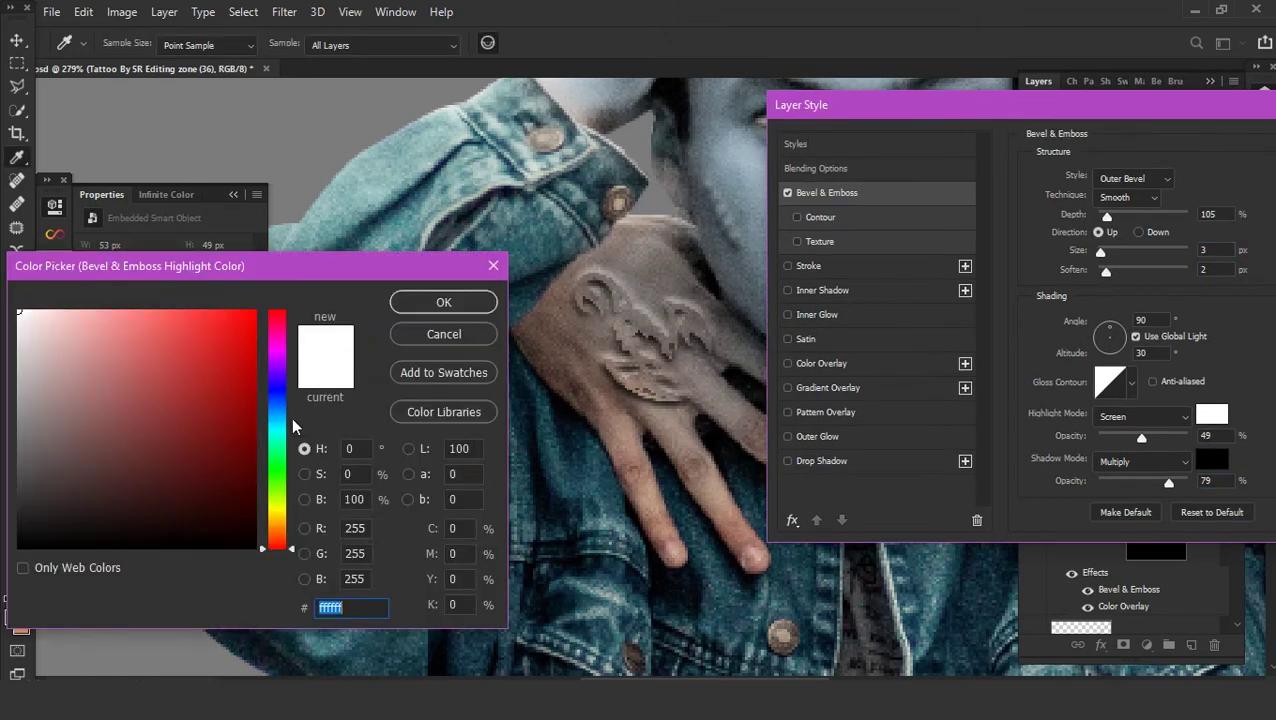
{"action": "left_click", "coordinate": [240, 405]}
{"action": "left_click", "coordinate": [206, 509]}
{"action": "type", "text": "ffffff"}
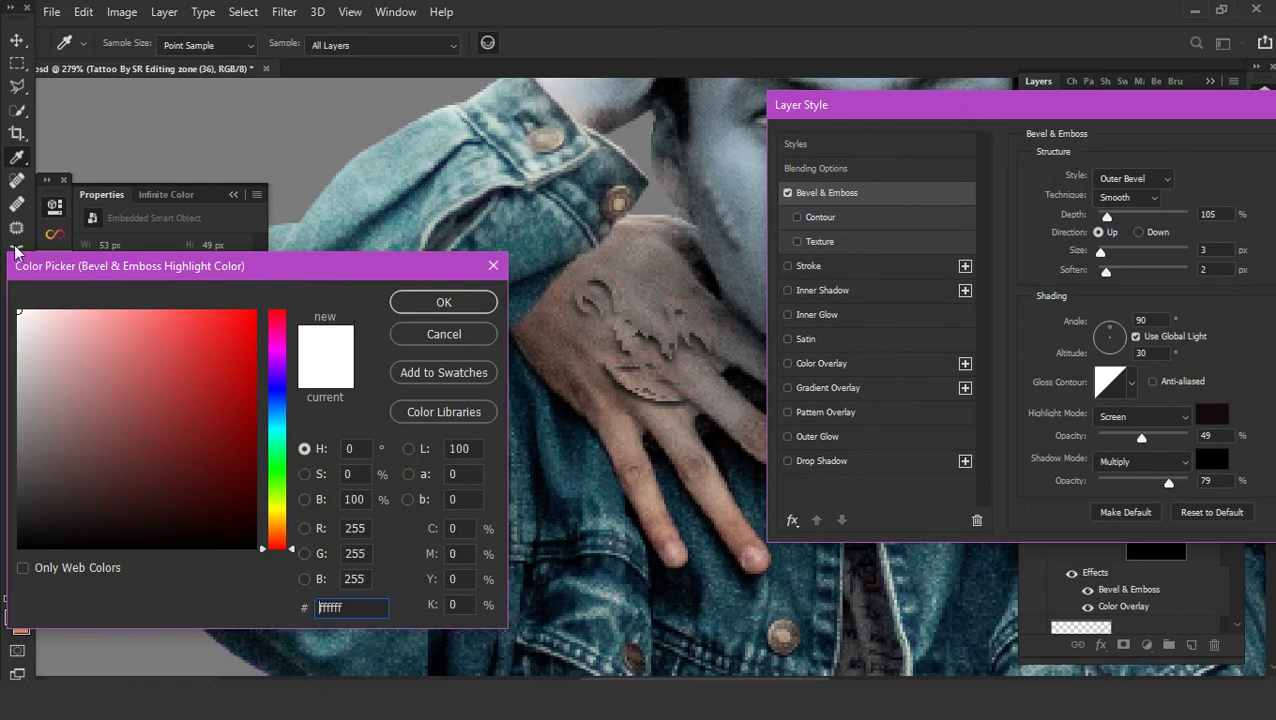
{"action": "left_click", "coordinate": [443, 303]}
- Give the emboss shadow a dark red colour and settle on Linear Light blend mode
{"action": "left_click", "coordinate": [1211, 461]}
{"action": "left_click", "coordinate": [236, 333]}
{"action": "left_click_drag", "start_coordinate": [256, 405], "coordinate": [258, 438]}
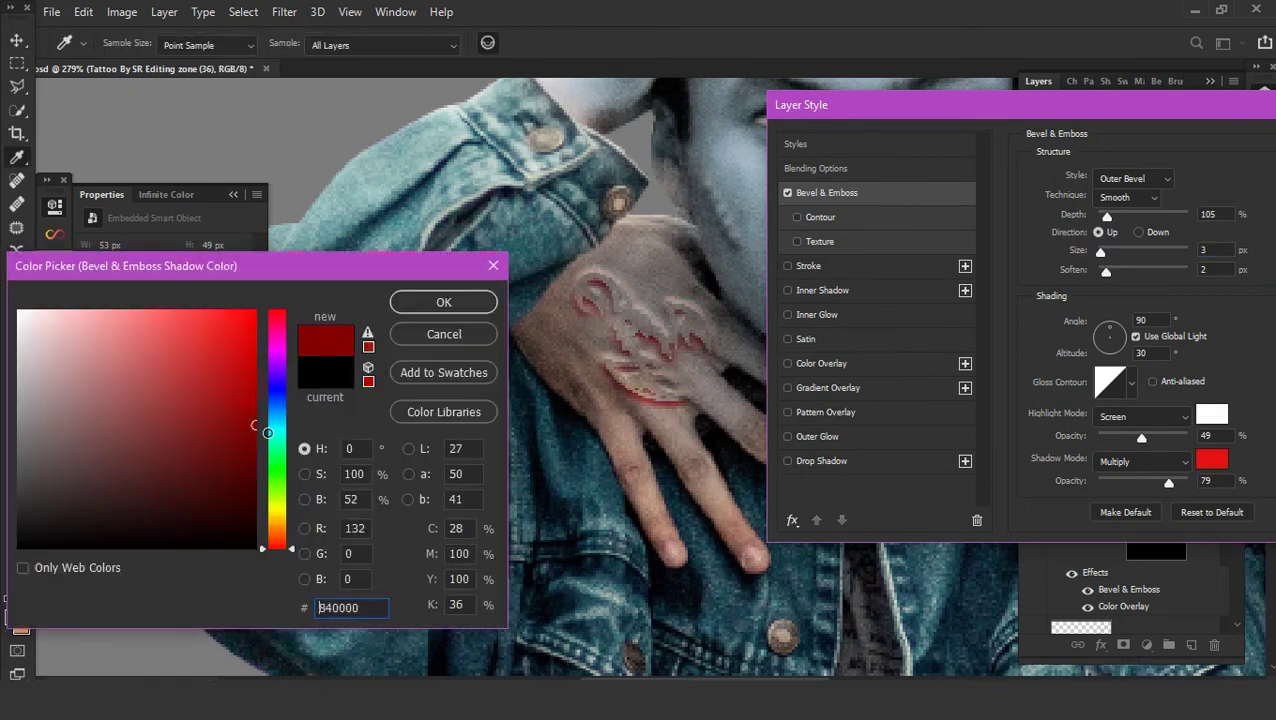
{"action": "left_click", "coordinate": [443, 303]}
{"action": "left_click", "coordinate": [1143, 461]}
{"action": "left_click", "coordinate": [1103, 419]}
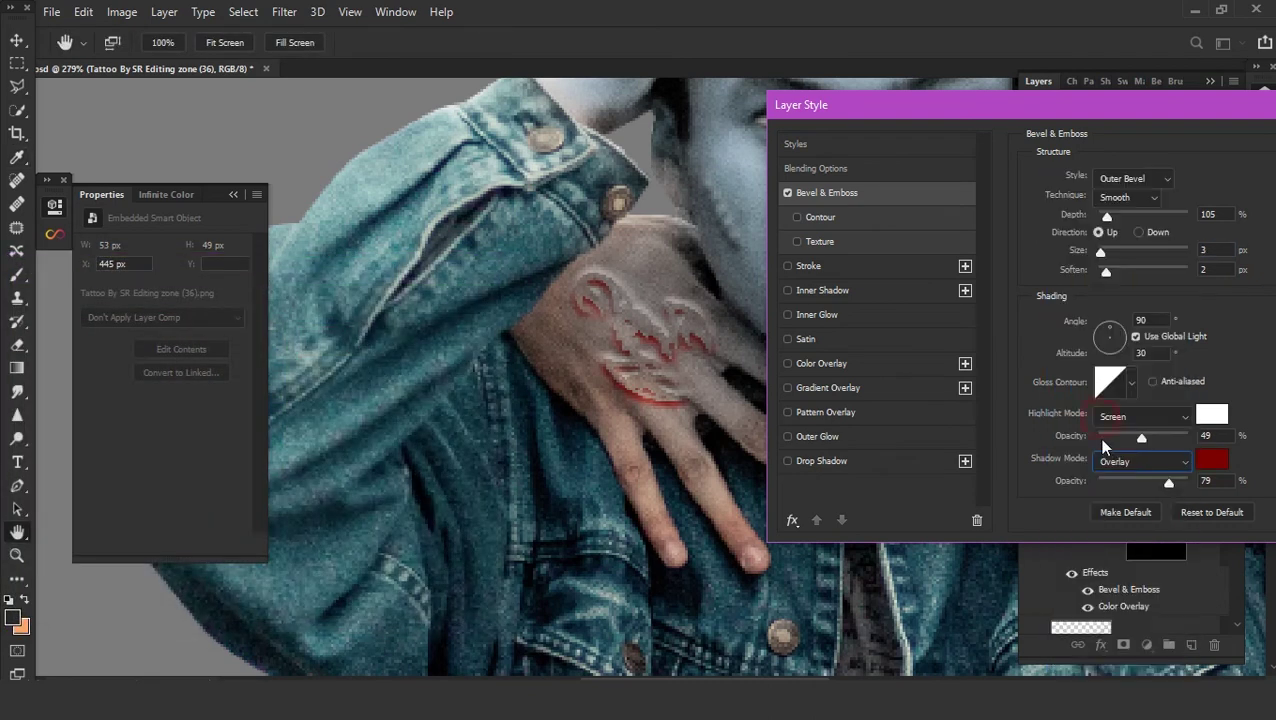
{"action": "key", "text": "Up"}
{"action": "key", "text": "Up"}
{"action": "key", "text": "Up"}
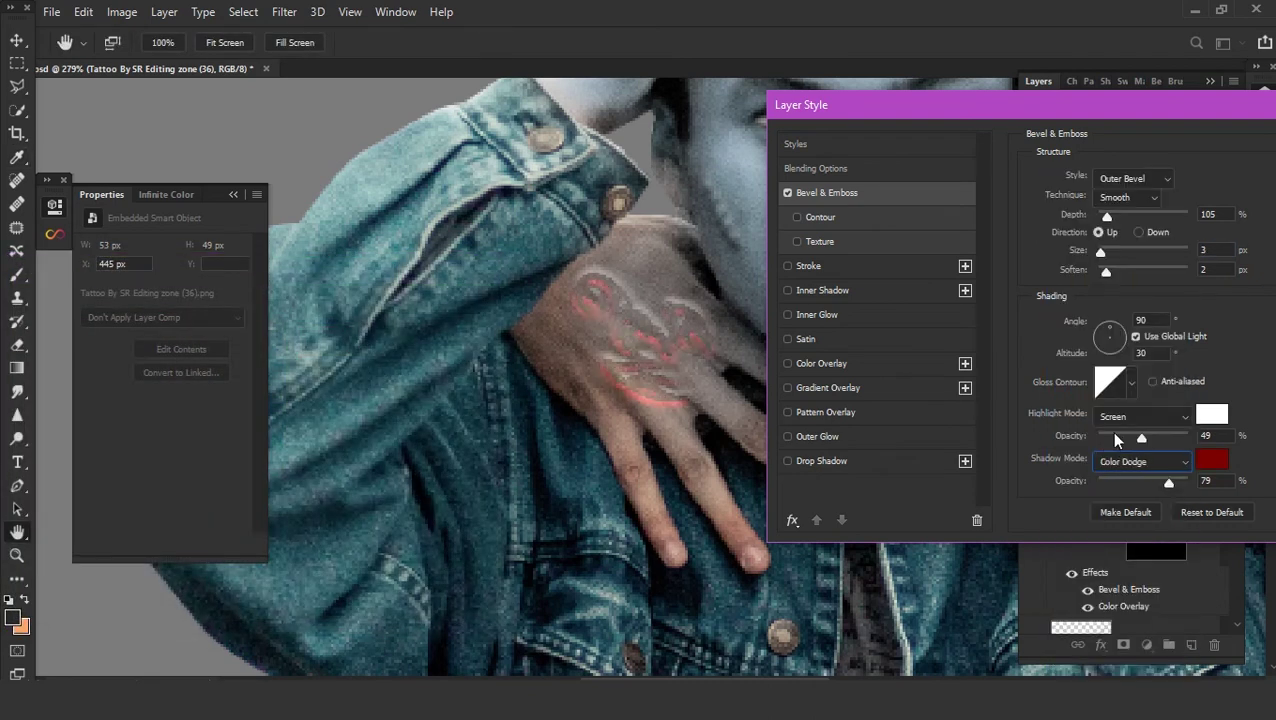
{"action": "key", "text": "Down"}
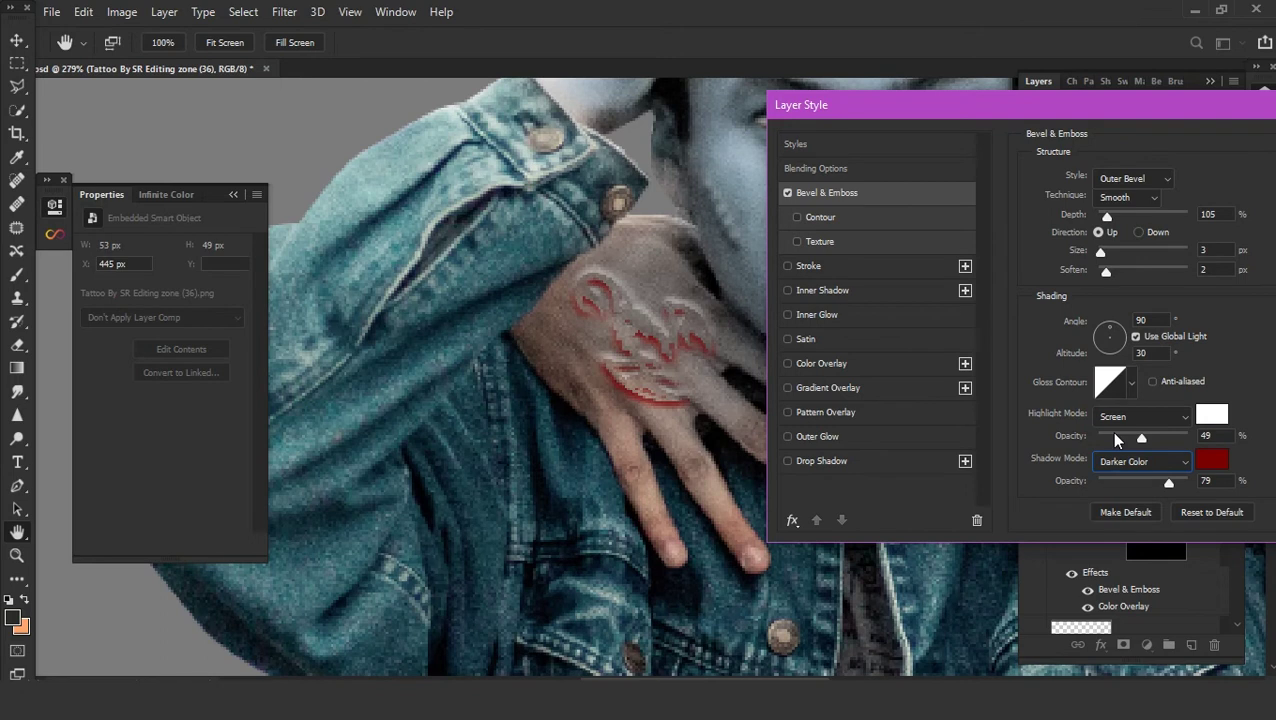
{"action": "key", "text": "Up"}
{"action": "key", "text": "Up"}
{"action": "key", "text": "Up"}
{"action": "key", "text": "Up"}
{"action": "key", "text": "Up"}
{"action": "key", "text": "Up"}
{"action": "key", "text": "Up"}
{"action": "key", "text": "Up"}
{"action": "key", "text": "Up"}
{"action": "key", "text": "Up"}
{"action": "key", "text": "Up"}
{"action": "key", "text": "Up"}
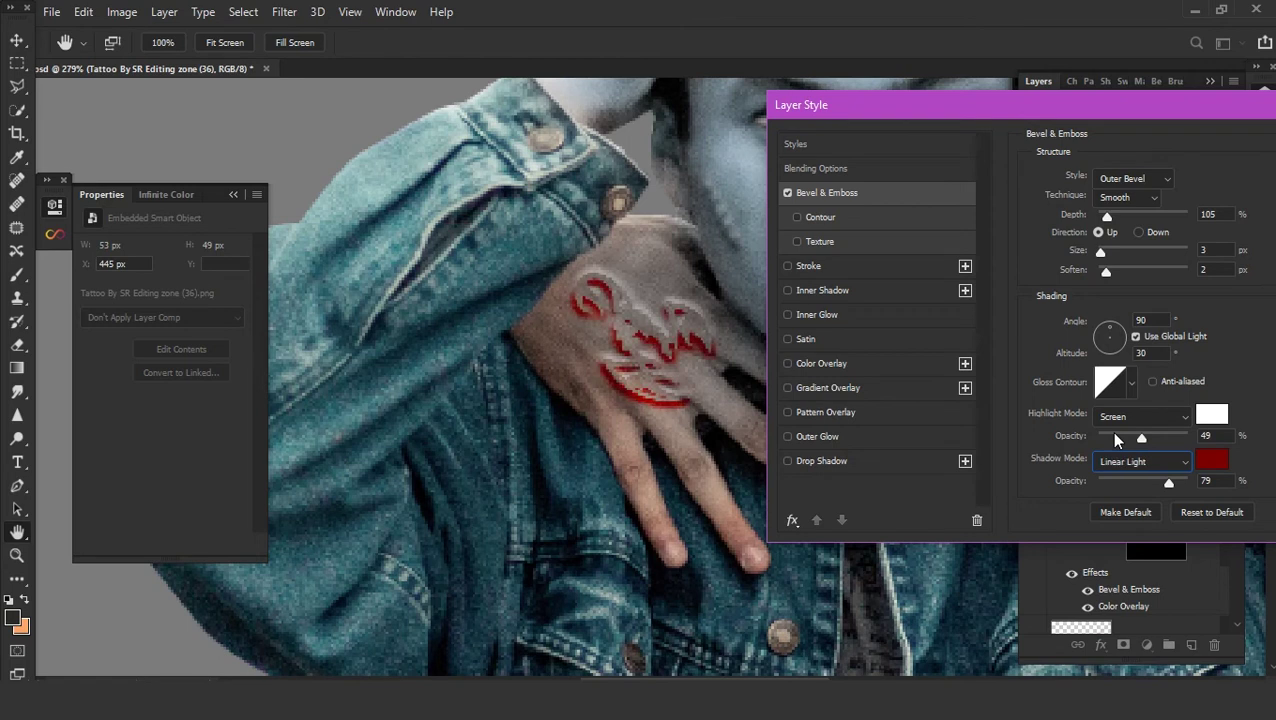
- Set emboss highlight opacity to 50% and shadow opacity to about 32%
{"action": "left_click_drag", "start_coordinate": [1141, 483], "coordinate": [1124, 480]}
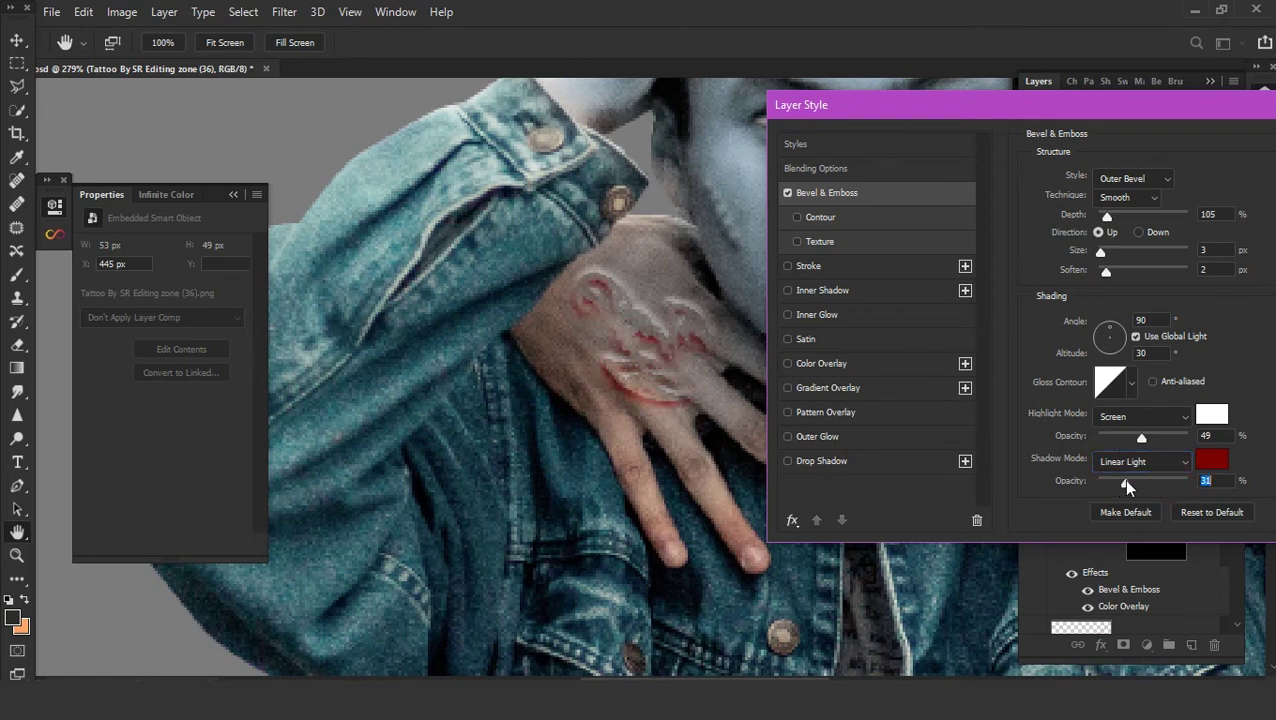
{"action": "left_click_drag", "start_coordinate": [1141, 437], "coordinate": [1143, 437]}
{"action": "left_click_drag", "start_coordinate": [1127, 481], "coordinate": [1140, 481]}
- Apply the tattoo's bevel settings and duplicate the tattoo layer
{"action": "left_click", "coordinate": [1071, 202]}
{"action": "key", "text": "ctrl+0"}
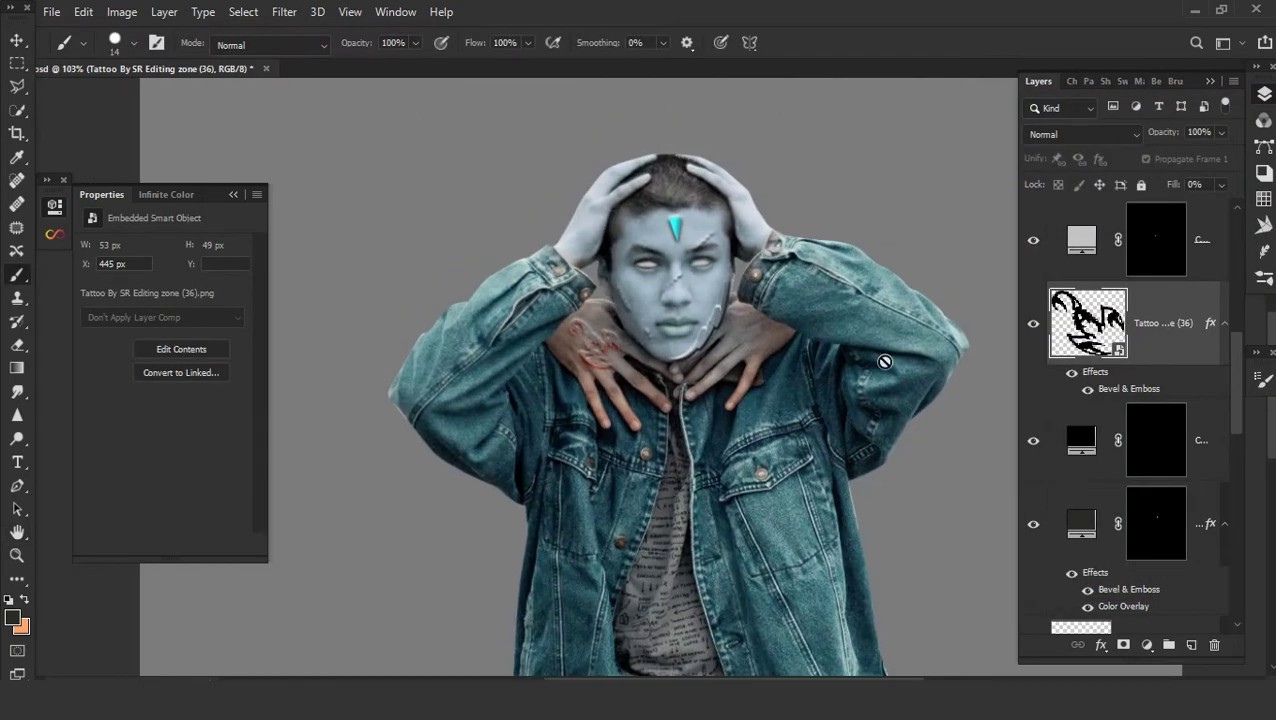
{"action": "key", "text": "ctrl+j"}
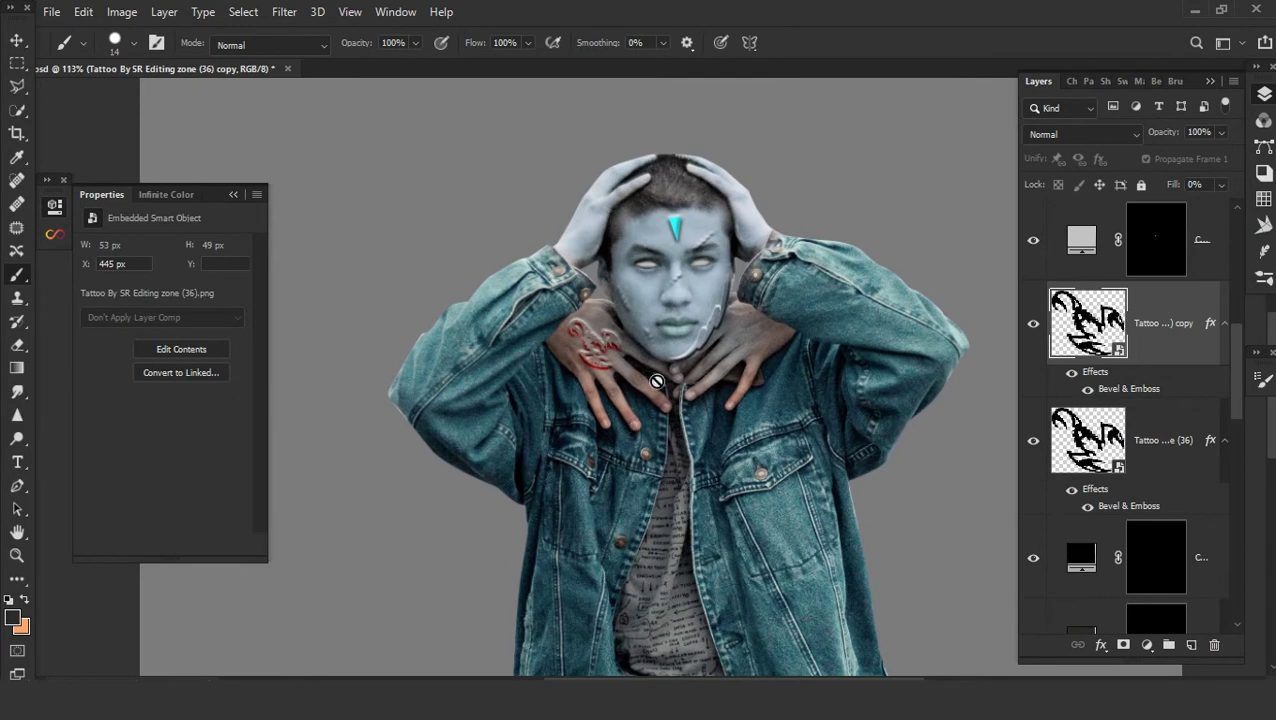
{"action": "scroll", "coordinate": [641, 403], "scroll_direction": "up", "scroll_amount": 1}
{"action": "scroll", "coordinate": [650, 400], "scroll_direction": "up", "scroll_amount": 1}
- Rotate, flip horizontally and shrink the tattoo copy to fit the other hand
{"action": "key", "text": "v"}
{"action": "mouse_move", "coordinate": [590, 425]}
{"action": "left_mouse_down"}
{"action": "mouse_move", "coordinate": [556, 462]}
{"action": "mouse_move", "coordinate": [790, 425]}
{"action": "mouse_move", "coordinate": [778, 422]}
{"action": "left_mouse_up"}
{"action": "right_click", "coordinate": [359, 410]}
{"action": "left_click", "coordinate": [420, 627]}
{"action": "scroll", "coordinate": [778, 422], "scroll_direction": "up", "scroll_amount": 2}
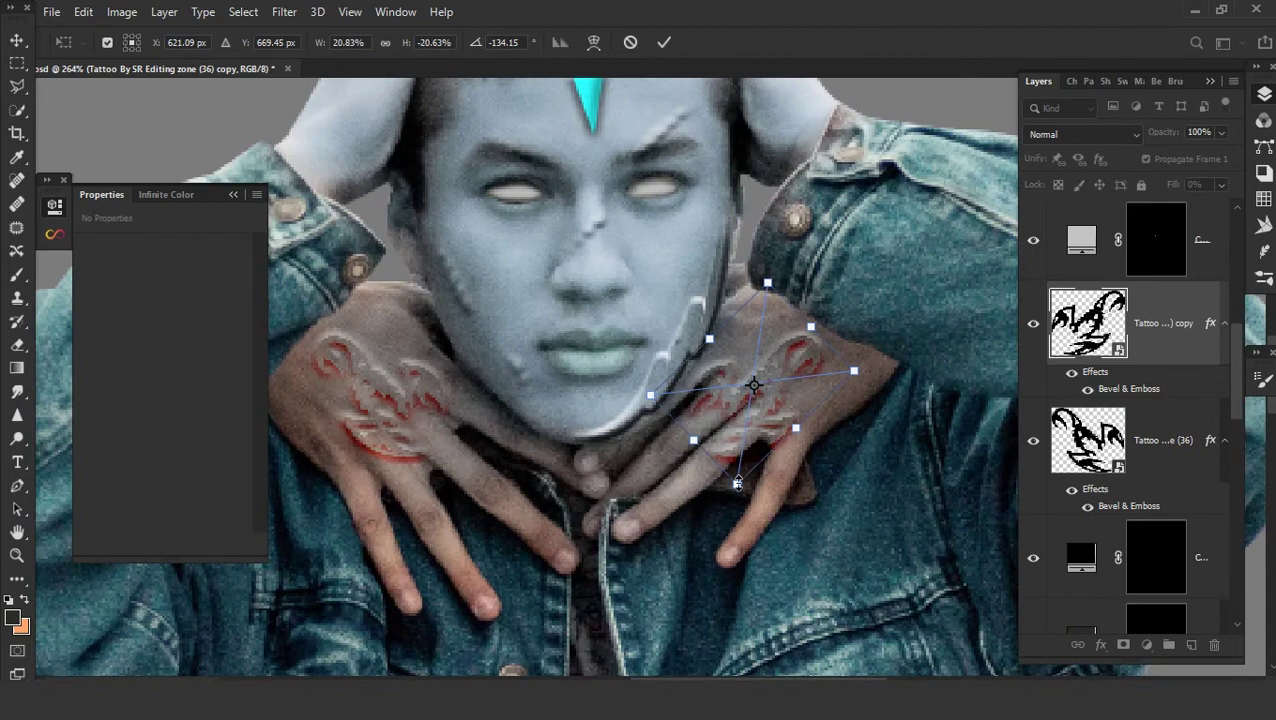
{"action": "mouse_move", "coordinate": [737, 484]}
{"action": "left_mouse_down"}
{"action": "mouse_move", "coordinate": [740, 443]}
{"action": "mouse_move", "coordinate": [712, 384]}
{"action": "left_mouse_up"}
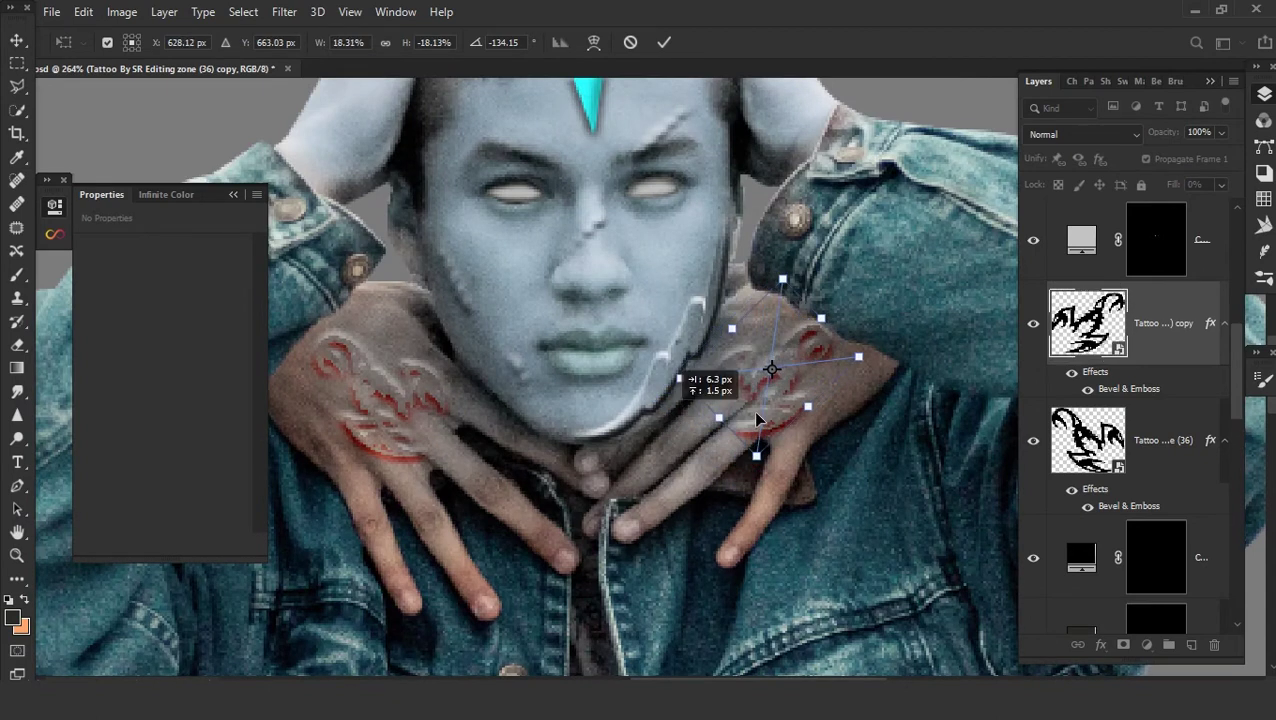
{"action": "key", "text": "Return"}
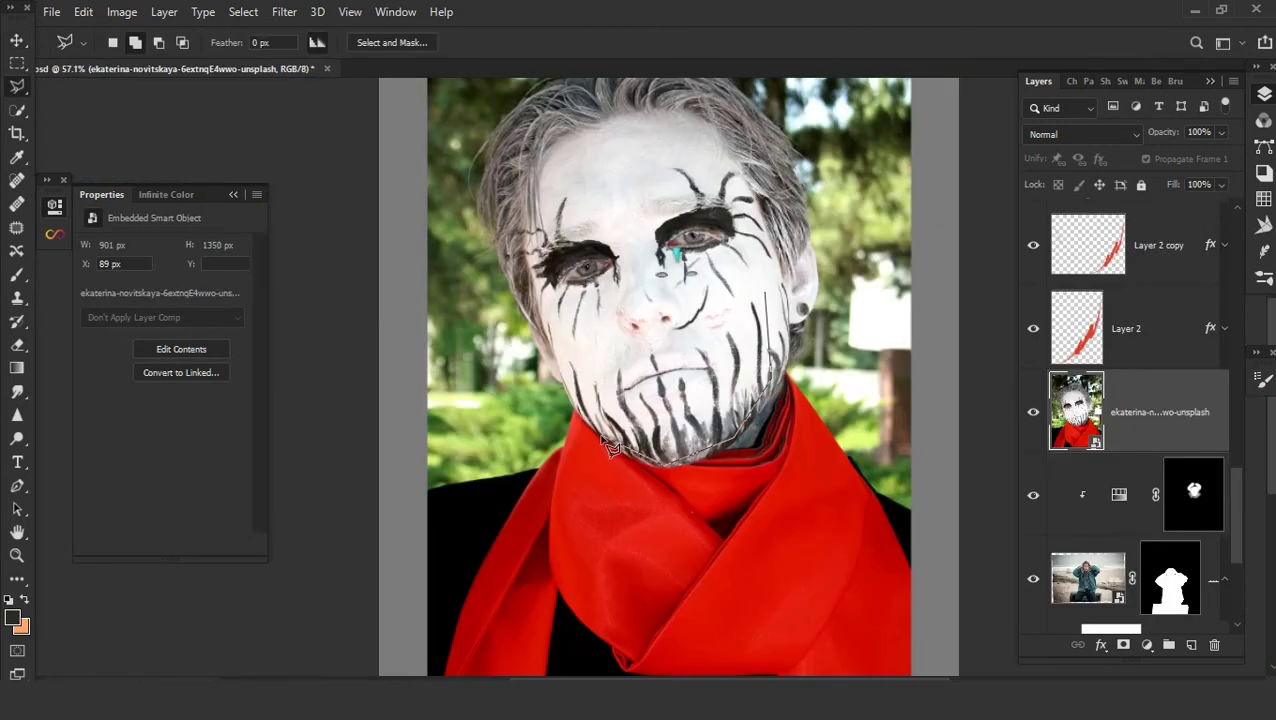
- Lasso the painted lower face onto new Layer 4, hide the masked-man photo, and clip Layer 4
{"action": "left_click", "coordinate": [700, 330]}
{"action": "left_click", "coordinate": [743, 320]}
{"action": "left_click", "coordinate": [766, 295]}
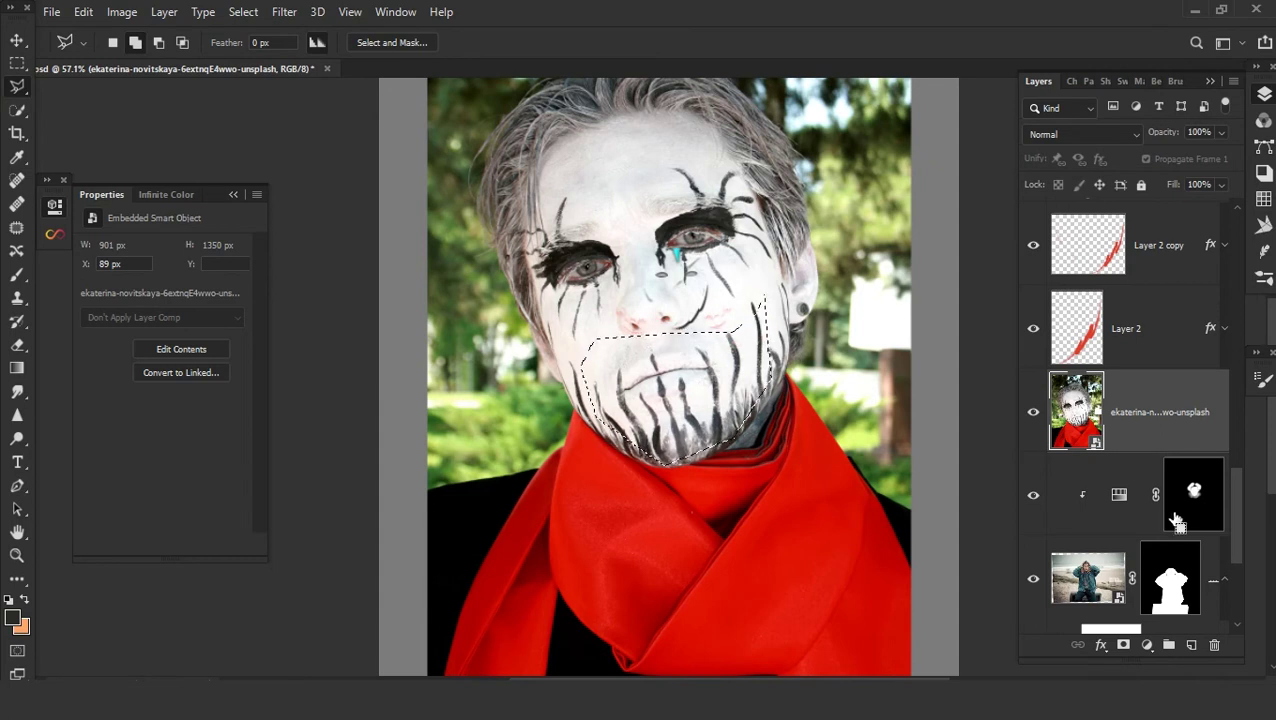
{"action": "key", "text": "ctrl+j"}
{"action": "left_click", "coordinate": [1033, 495]}
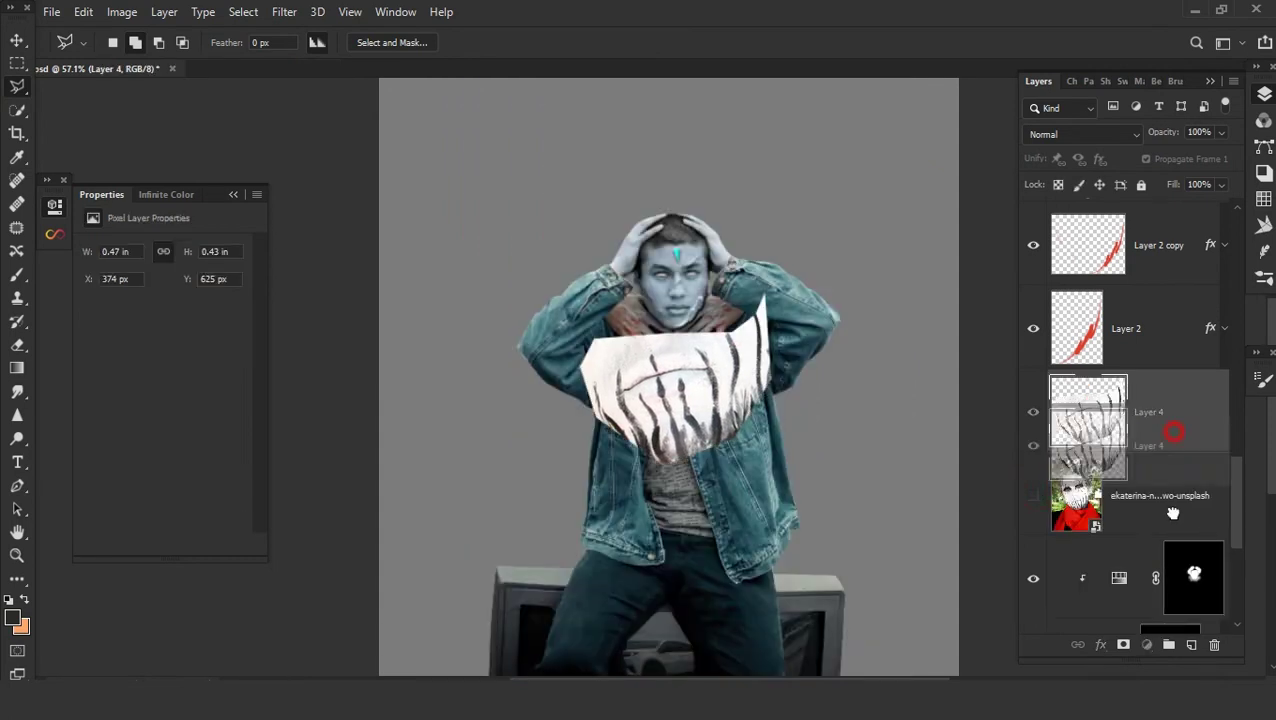
{"action": "left_click_drag", "start_coordinate": [1172, 502], "coordinate": [1180, 540]}
{"action": "left_click", "coordinate": [1188, 532], "text": "alt"}
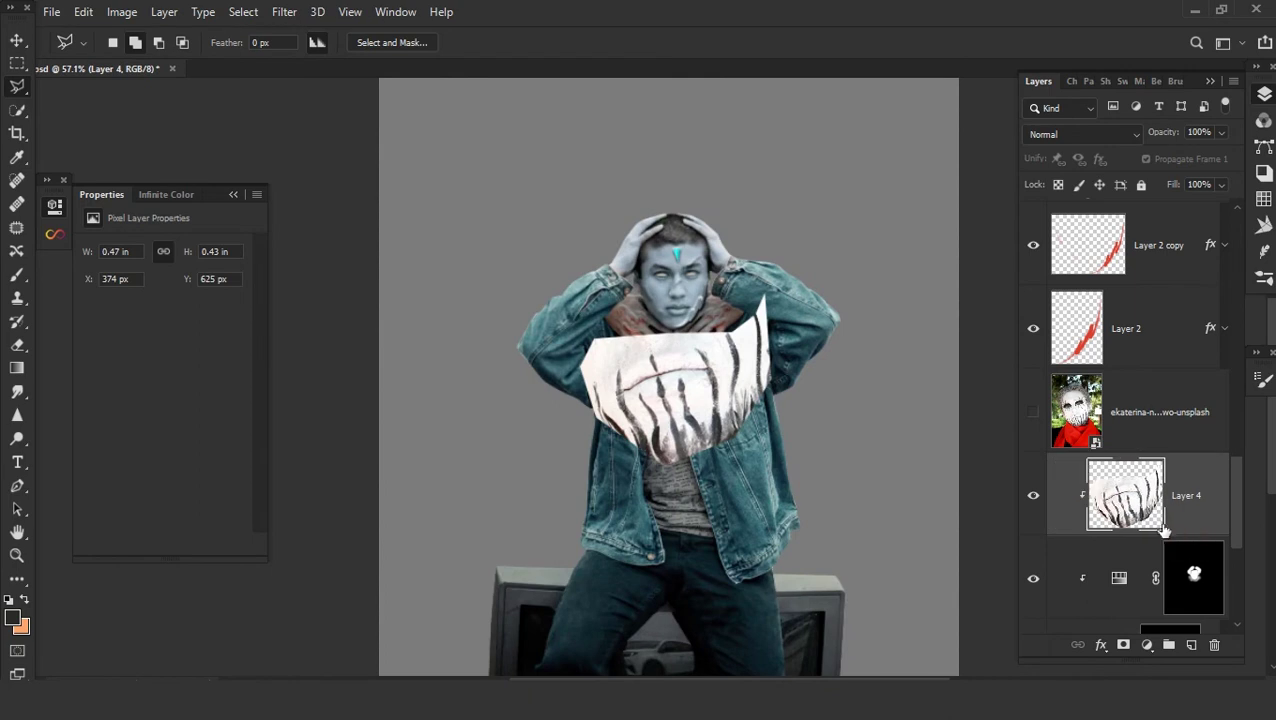
- Move, shrink and rotate the face texture to about 9° over the man's mouth
{"action": "left_click", "coordinate": [17, 42]}
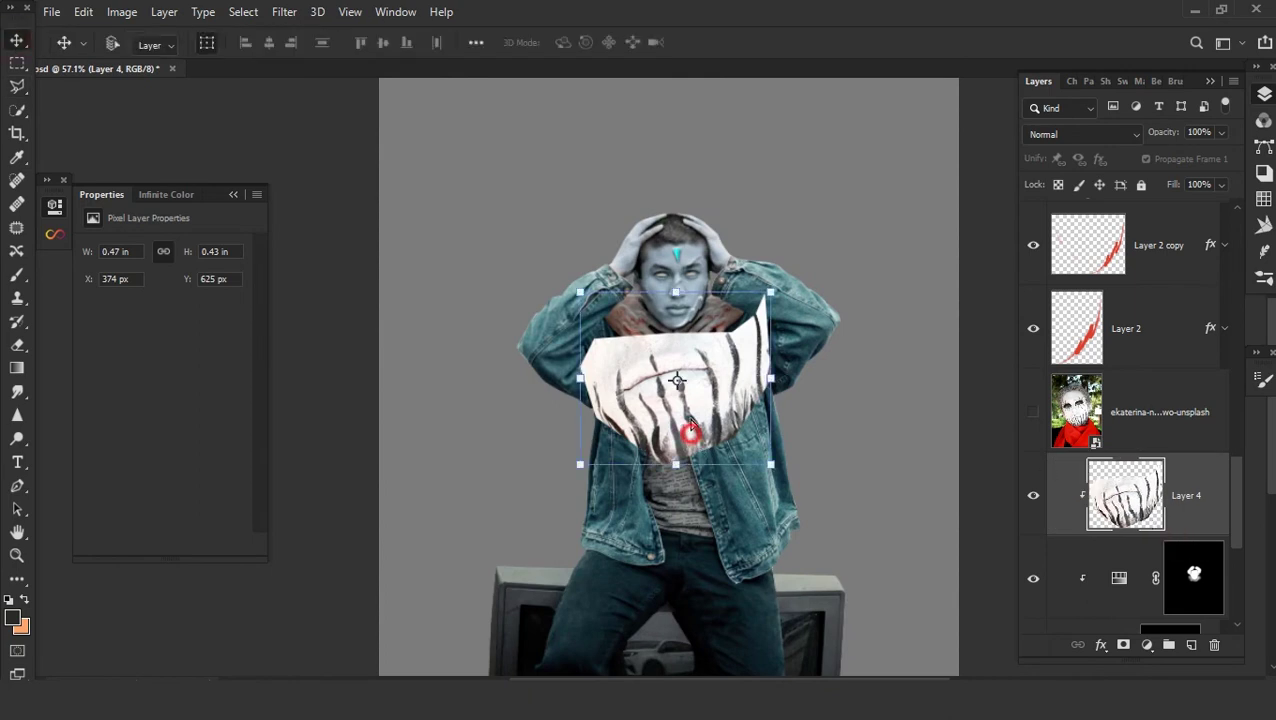
{"action": "left_click_drag", "start_coordinate": [691, 433], "coordinate": [697, 372]}
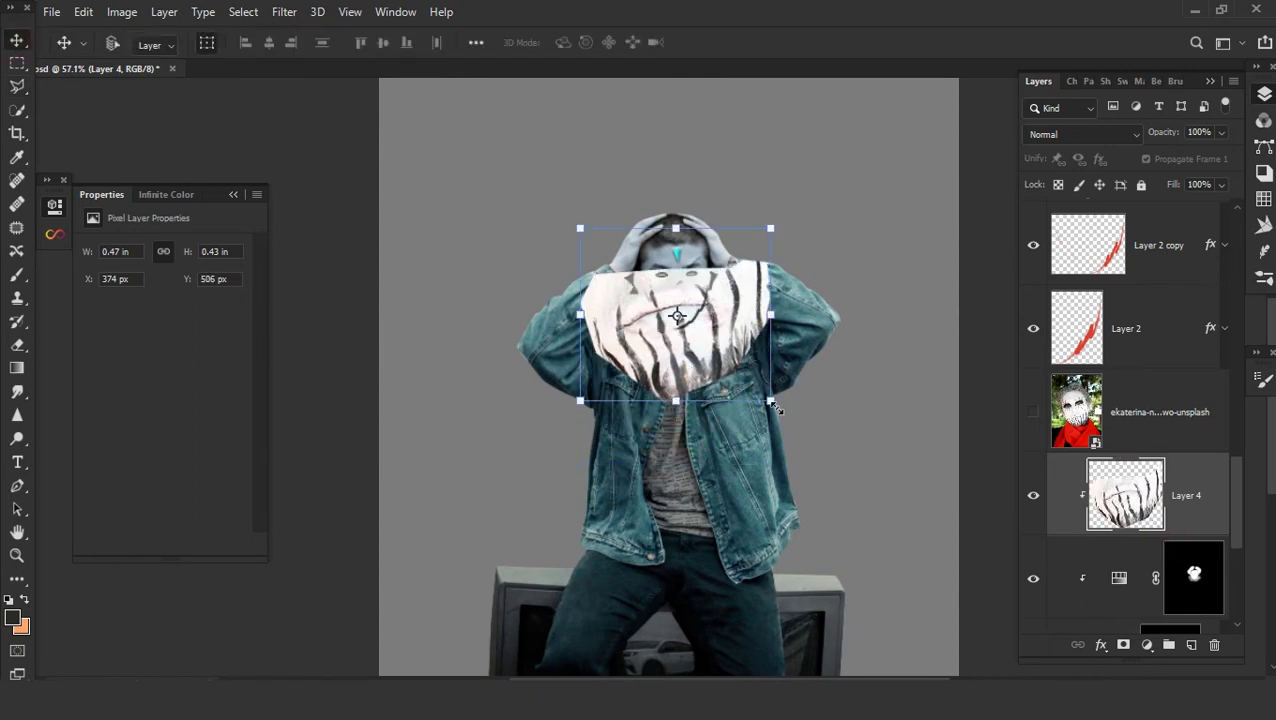
{"action": "left_click_drag", "start_coordinate": [770, 403], "coordinate": [655, 318]}
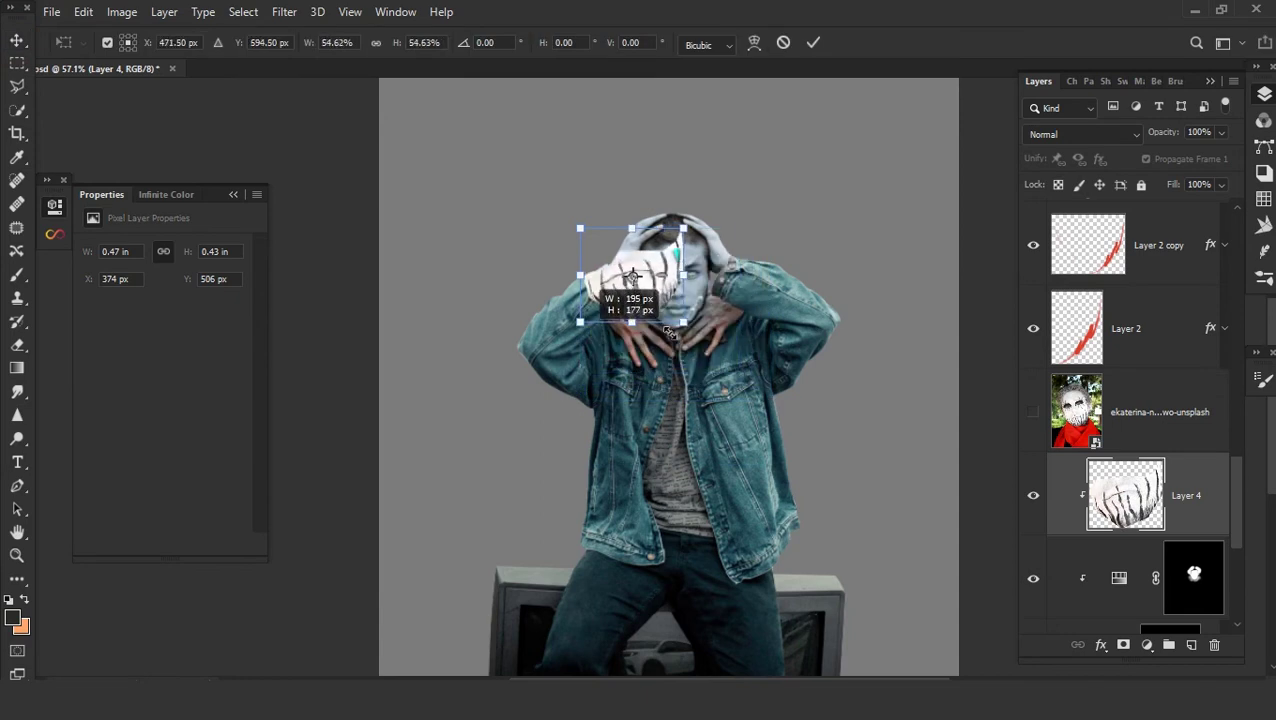
{"action": "scroll", "coordinate": [650, 310], "scroll_direction": "up", "scroll_amount": 3}
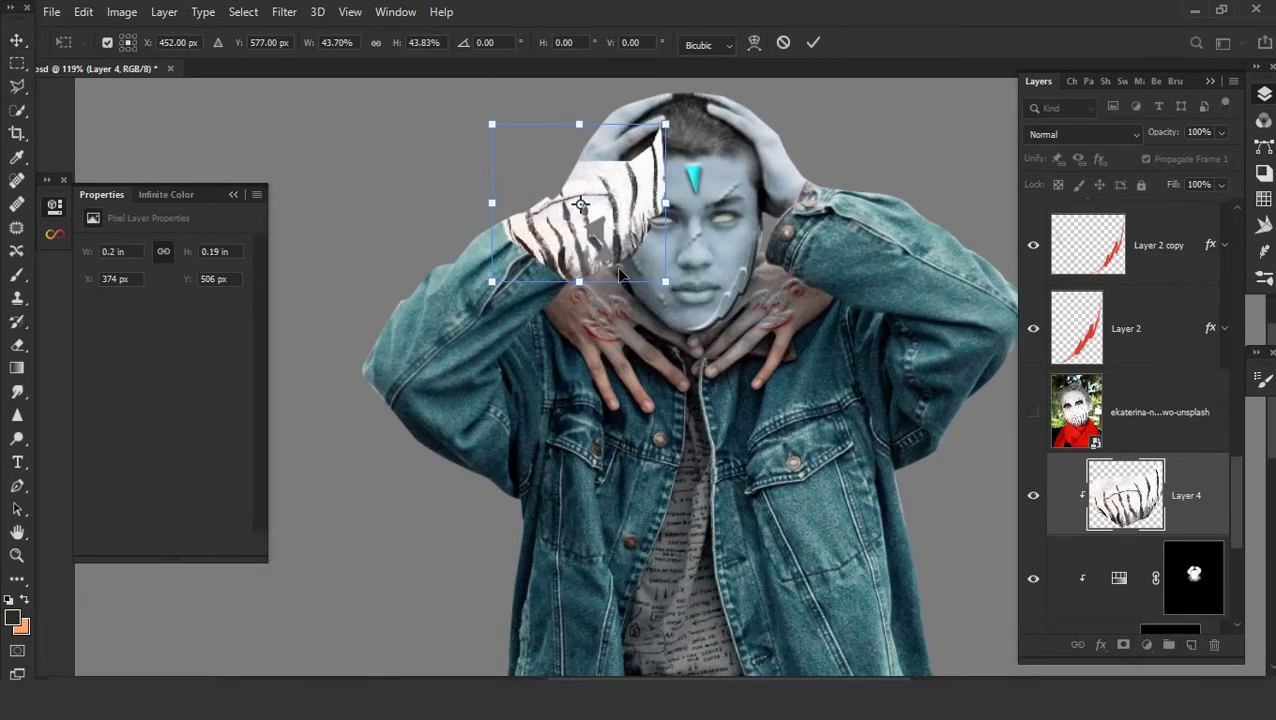
{"action": "mouse_move", "coordinate": [651, 258]}
{"action": "left_mouse_down"}
{"action": "mouse_move", "coordinate": [767, 342]}
{"action": "mouse_move", "coordinate": [778, 386]}
{"action": "mouse_move", "coordinate": [686, 322]}
{"action": "left_mouse_up"}
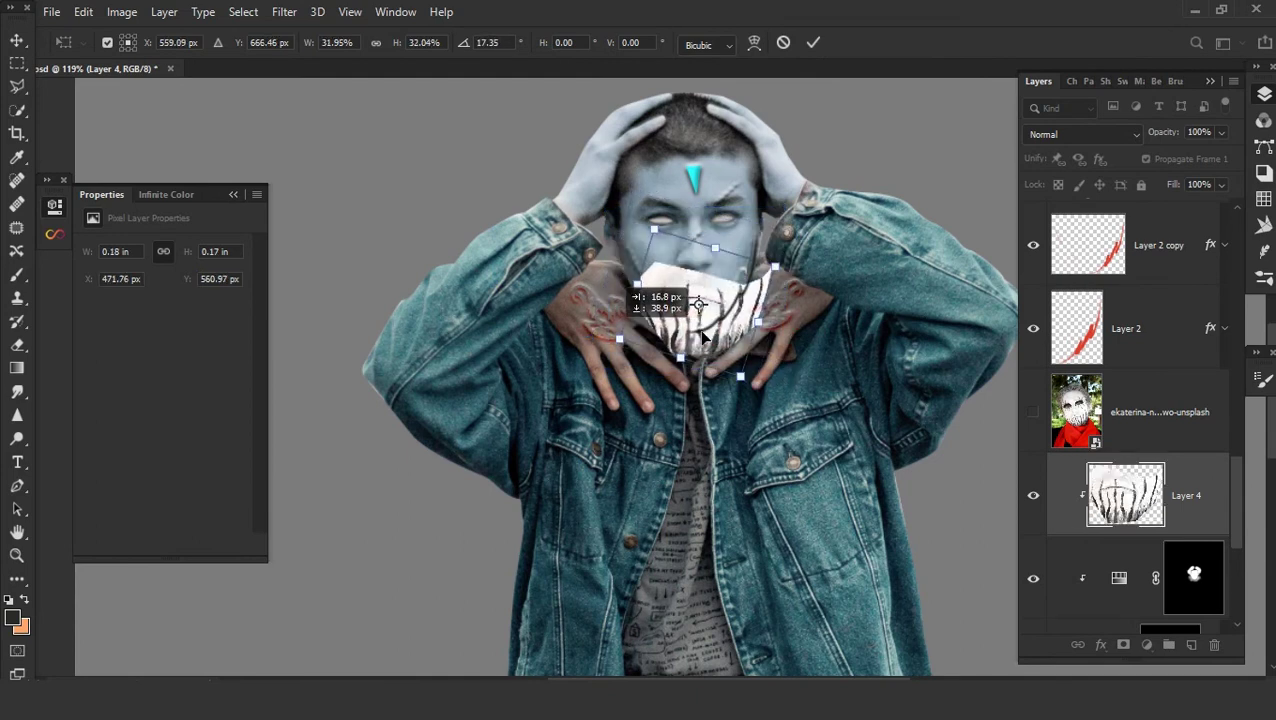
{"action": "scroll", "coordinate": [686, 322], "scroll_direction": "up", "scroll_amount": 4}
{"action": "left_click_drag", "start_coordinate": [690, 318], "coordinate": [692, 323]}
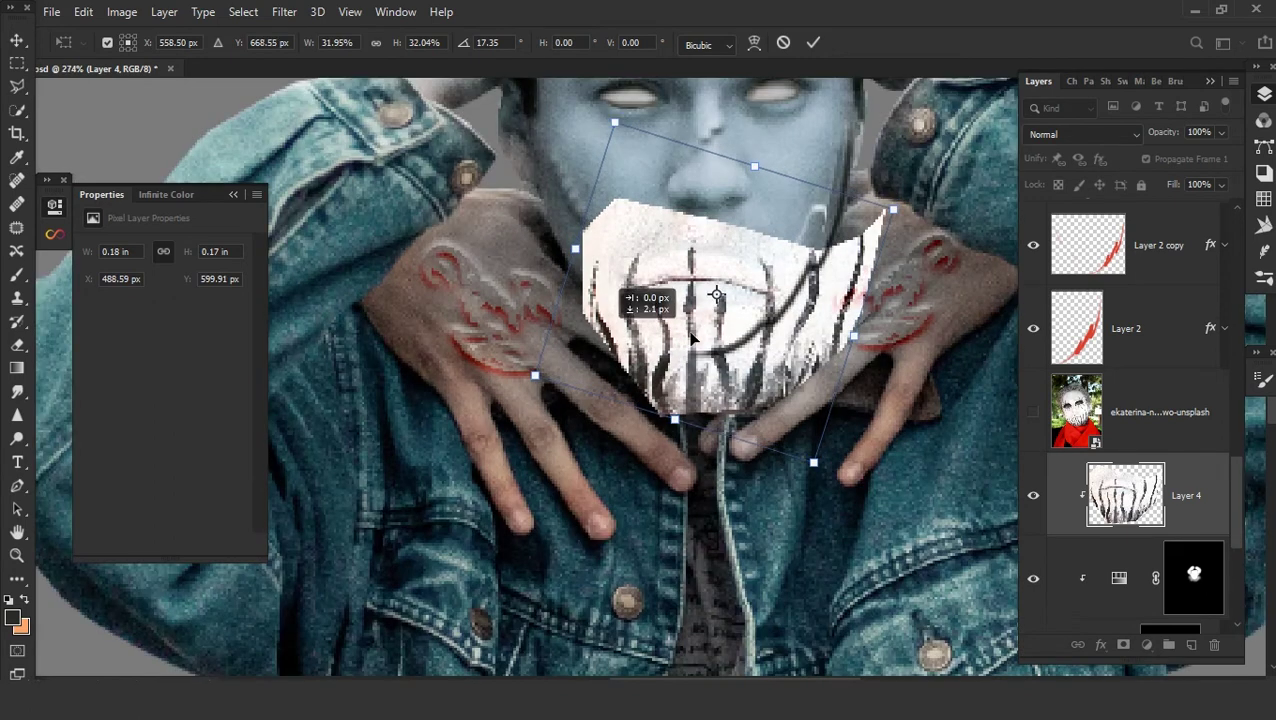
{"action": "left_click_drag", "start_coordinate": [915, 290], "coordinate": [913, 262]}
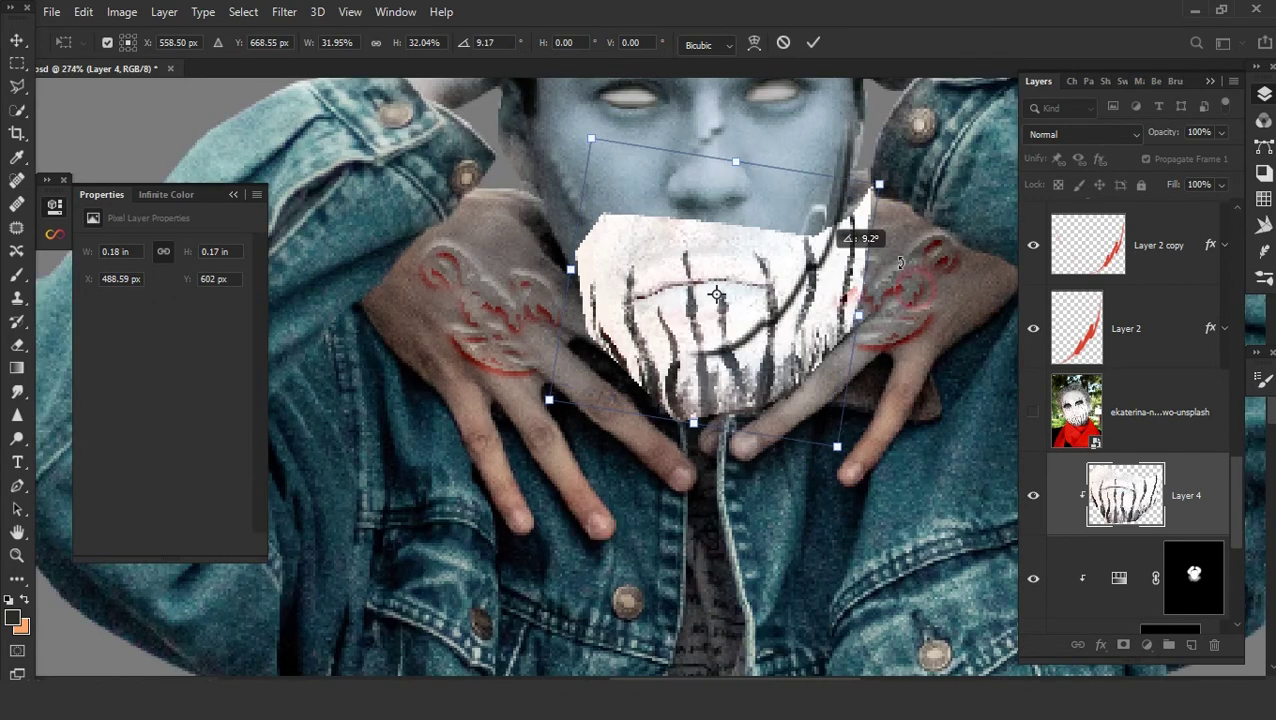
{"action": "left_click_drag", "start_coordinate": [795, 368], "coordinate": [783, 365]}
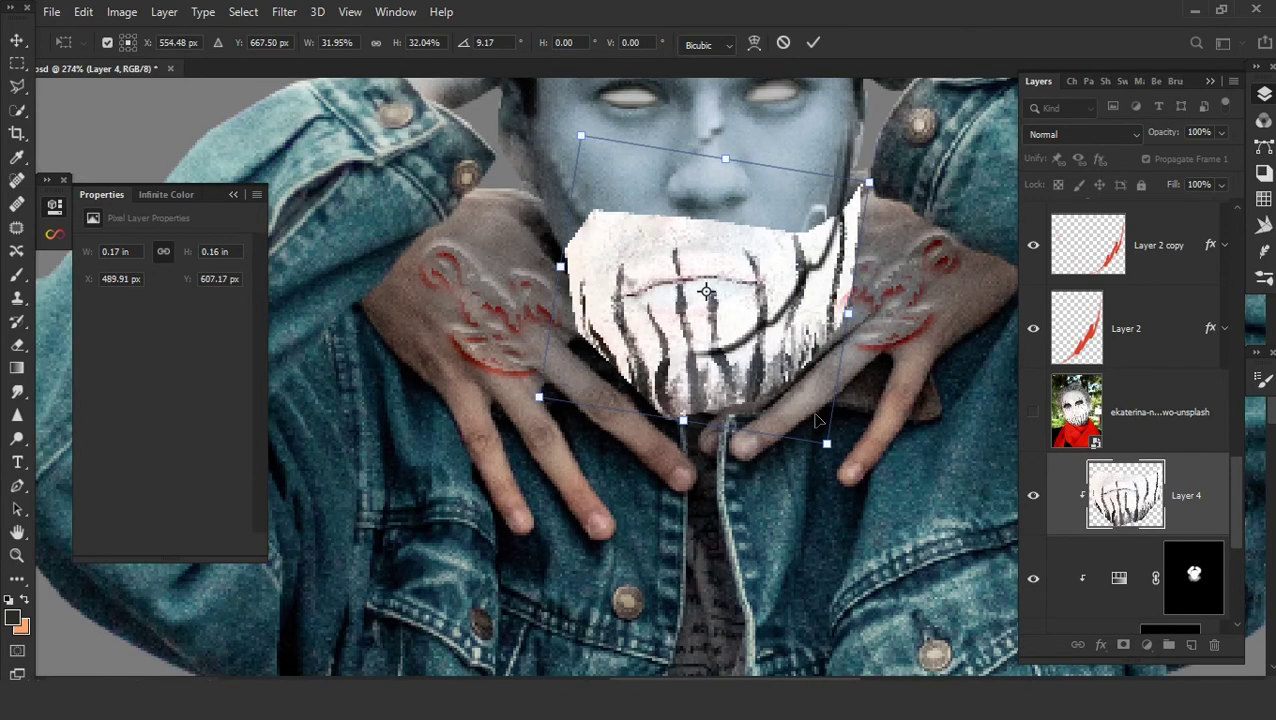
{"action": "left_click_drag", "start_coordinate": [828, 440], "coordinate": [816, 430]}
- Warp the face texture's lower corners and left side to follow the jaw
{"action": "right_click", "coordinate": [595, 355]}
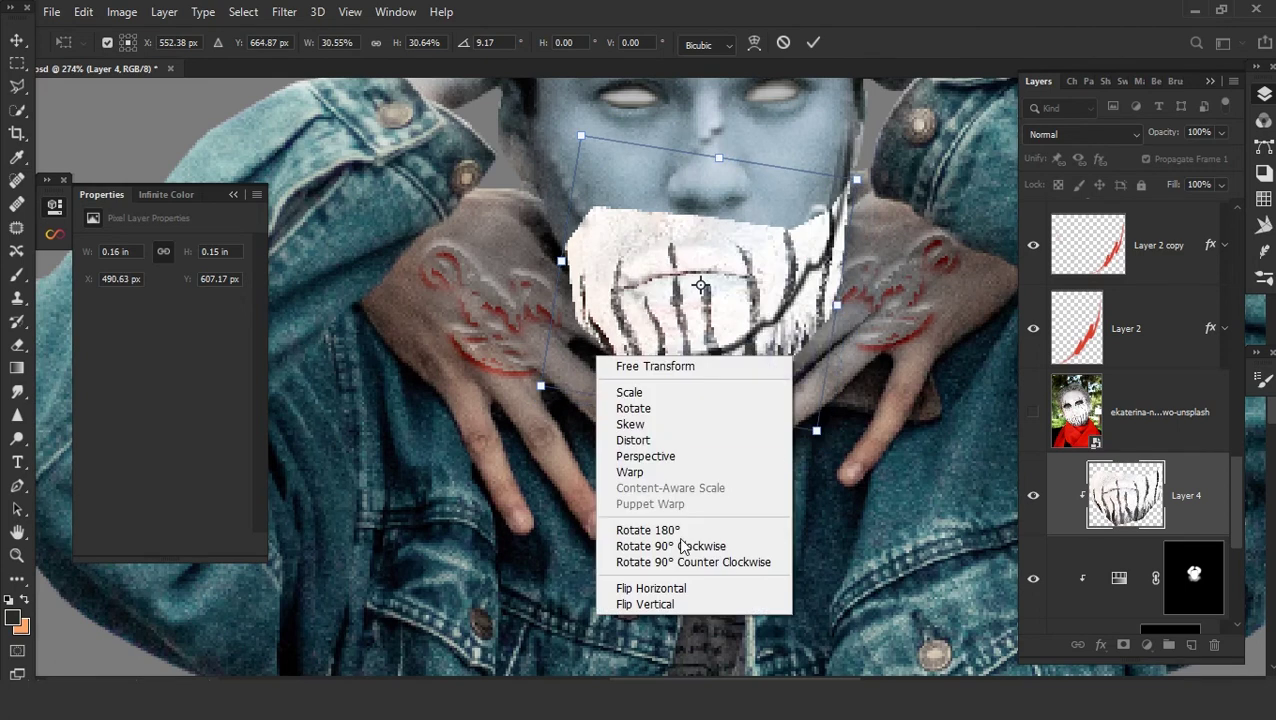
{"action": "left_click", "coordinate": [650, 472]}
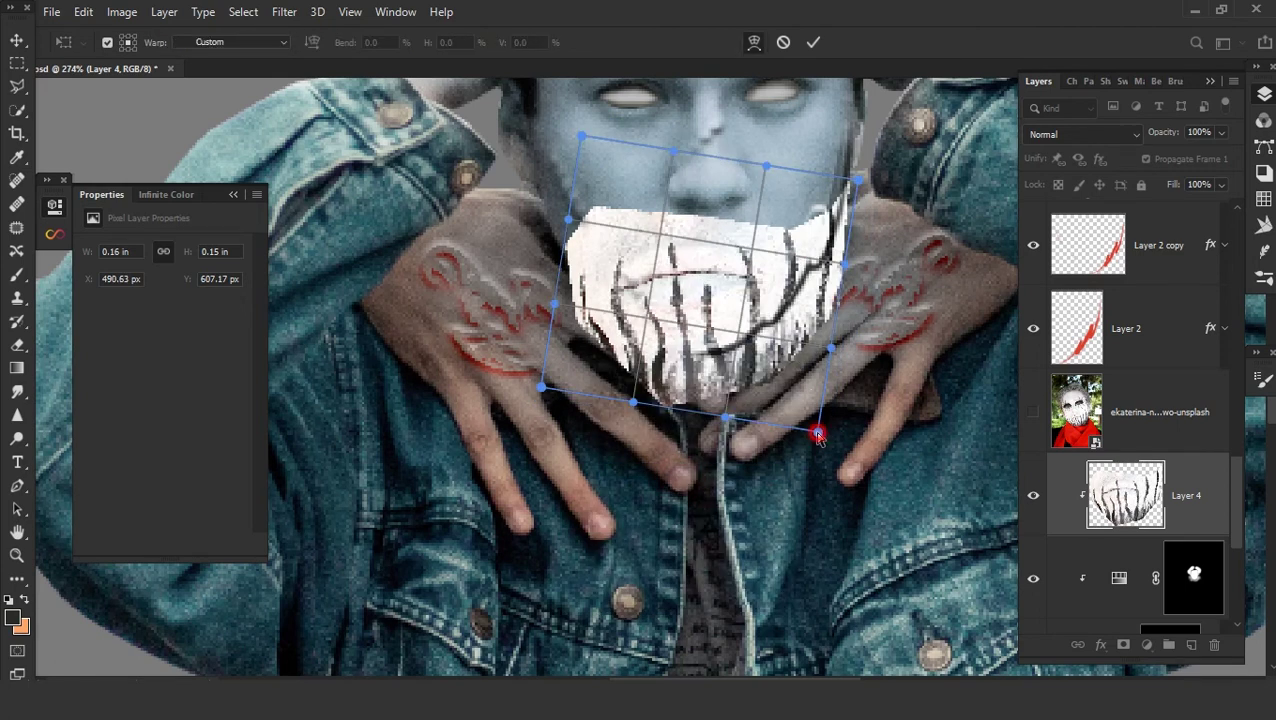
{"action": "left_click_drag", "start_coordinate": [818, 434], "coordinate": [792, 390]}
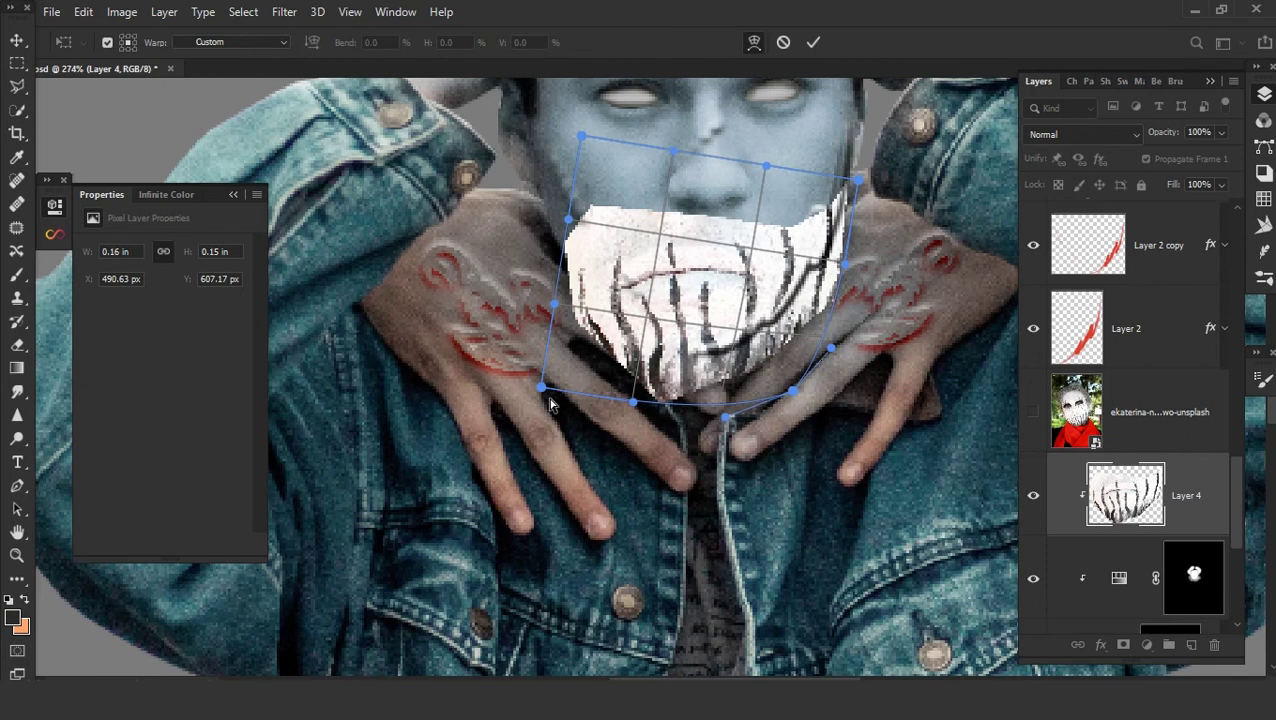
{"action": "left_click_drag", "start_coordinate": [545, 387], "coordinate": [580, 355]}
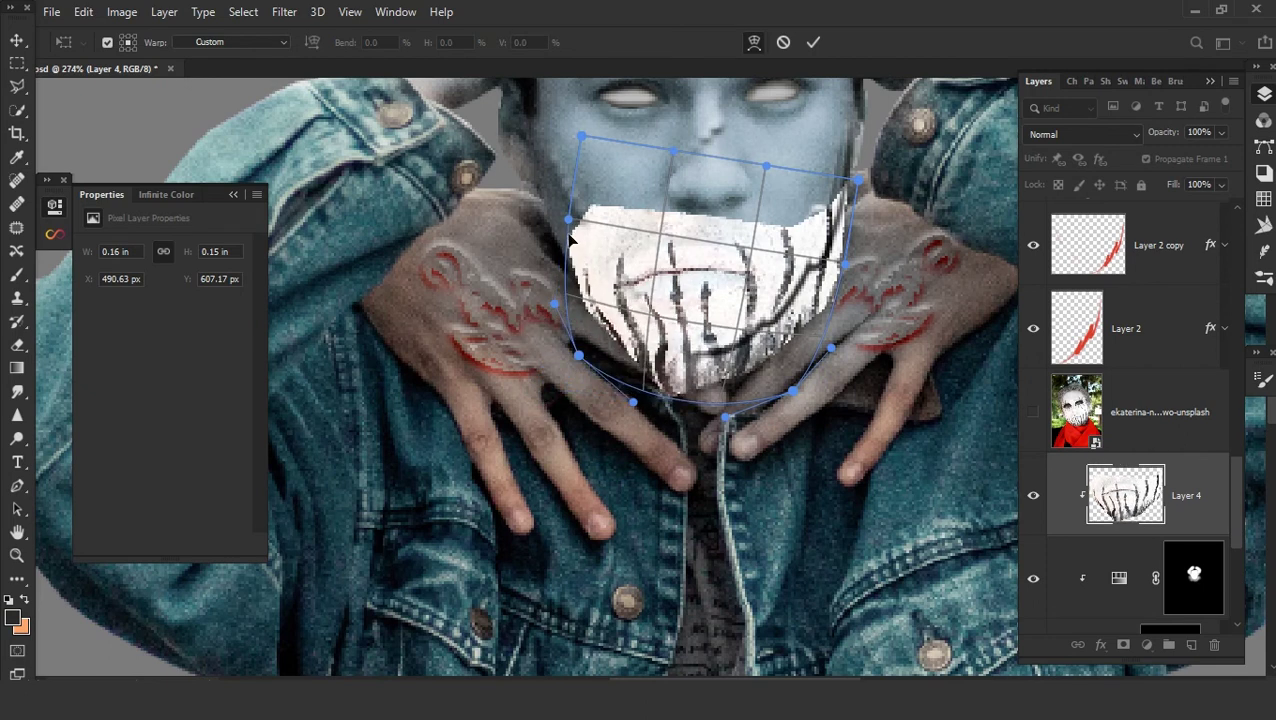
{"action": "left_click_drag", "start_coordinate": [568, 237], "coordinate": [718, 347]}
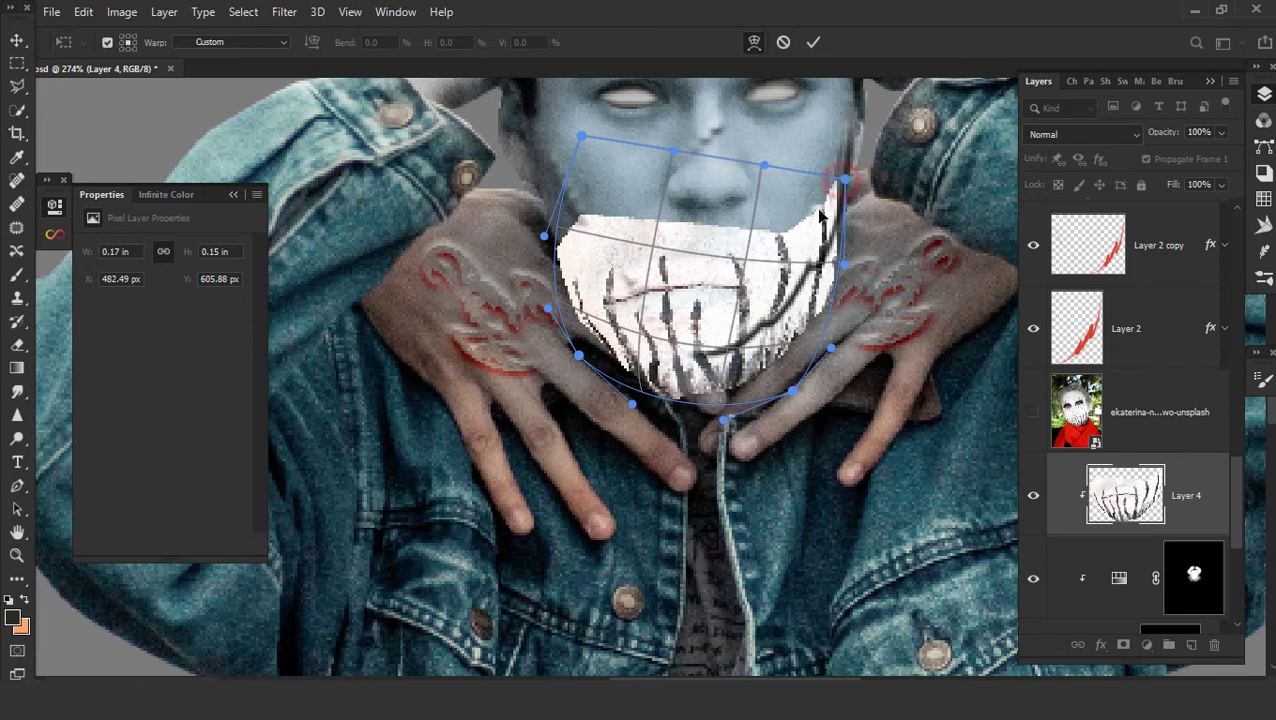
{"action": "left_click", "coordinate": [810, 44]}
- Blend the mouth lines with Multiply and scale them down over the mouth and chin
{"action": "left_click", "coordinate": [1080, 134]}
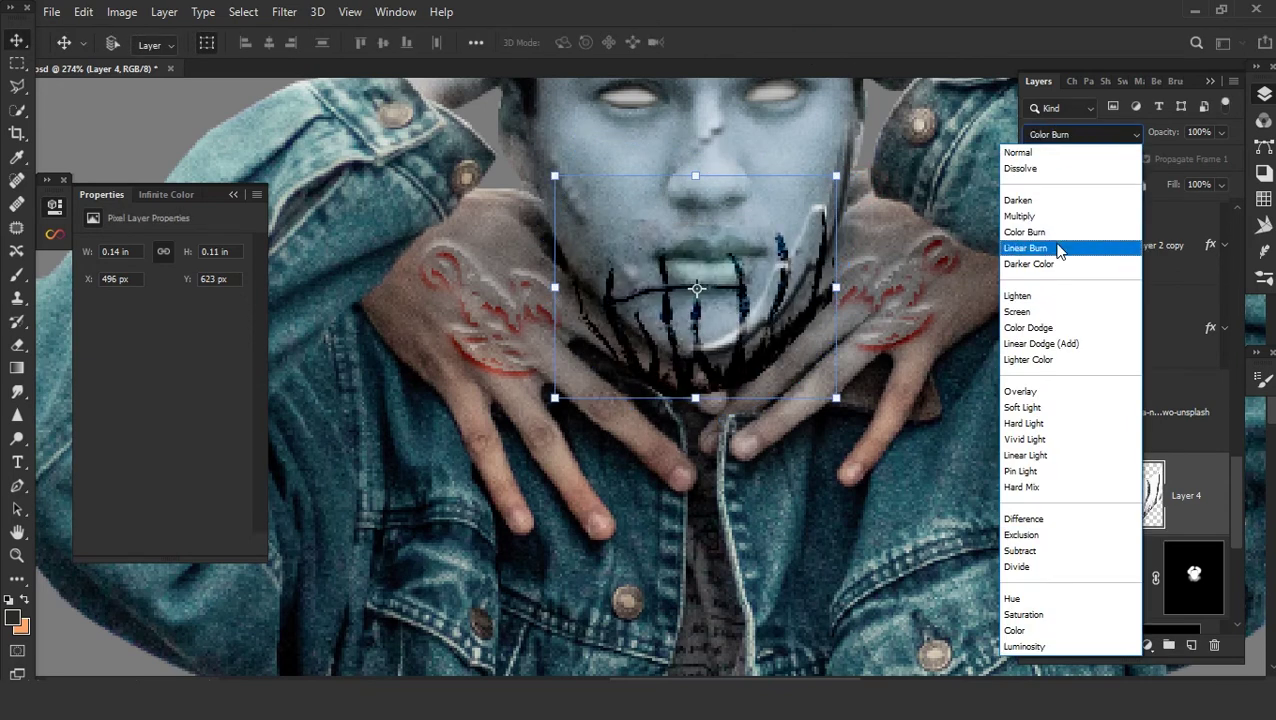
{"action": "left_click", "coordinate": [1055, 216]}
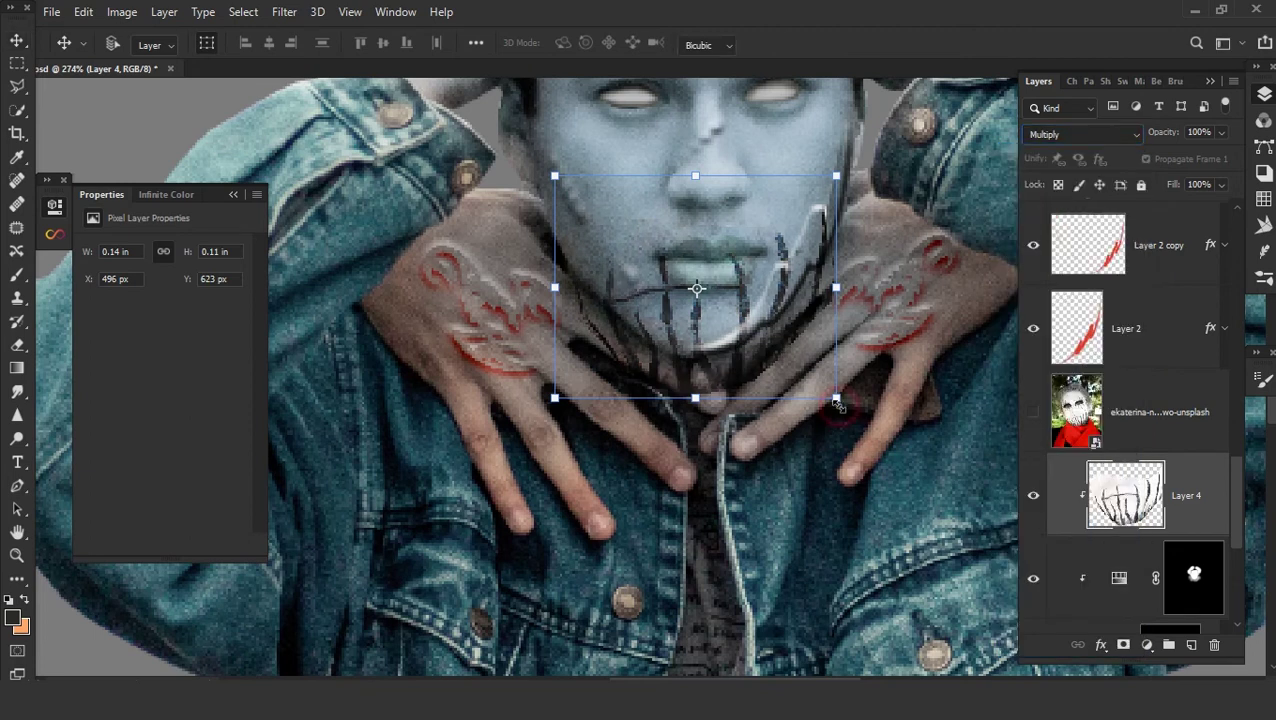
{"action": "left_click_drag", "start_coordinate": [836, 398], "coordinate": [806, 369]}
{"action": "left_click_drag", "start_coordinate": [723, 344], "coordinate": [740, 328]}
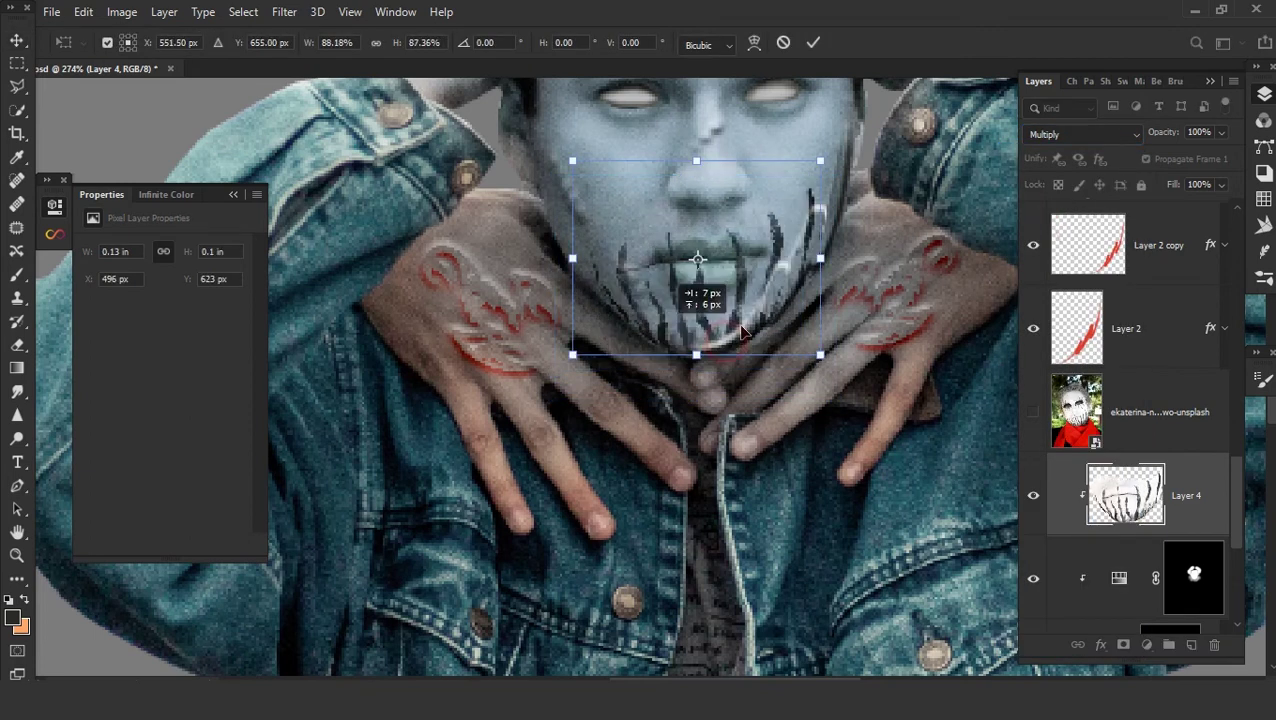
{"action": "scroll", "coordinate": [800, 207], "scroll_direction": "up", "scroll_amount": 3}
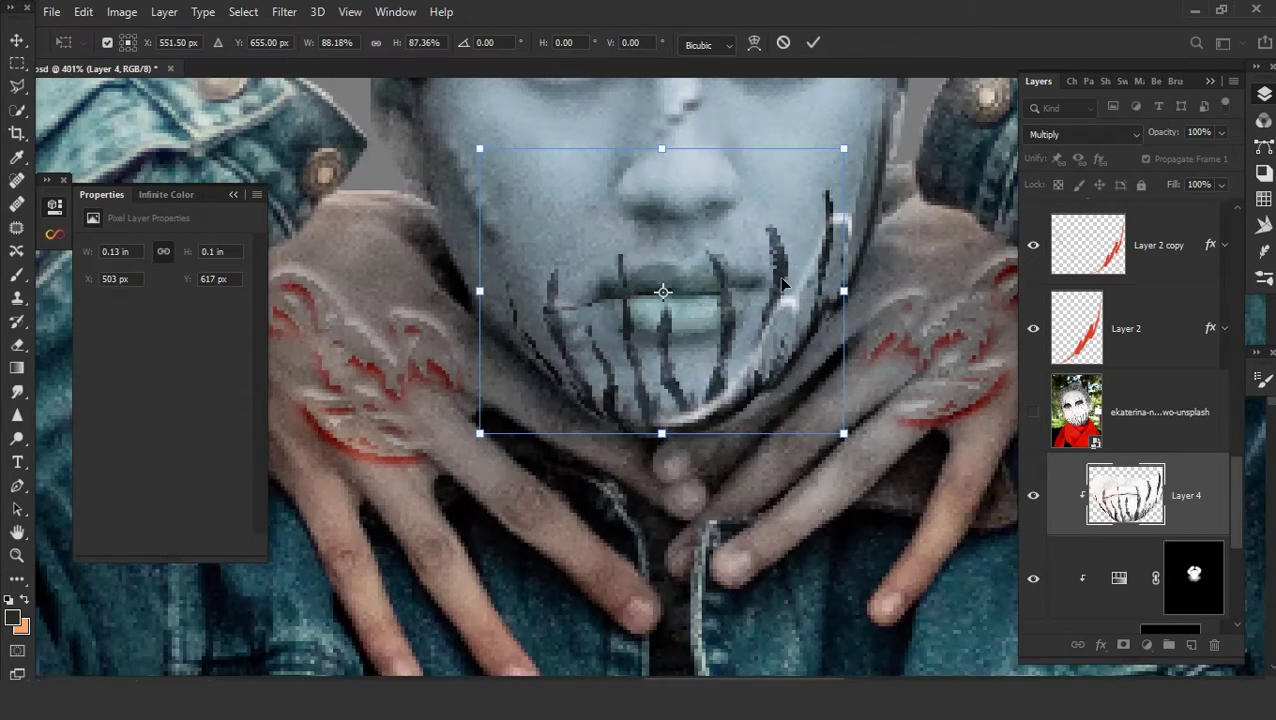
{"action": "scroll", "coordinate": [800, 207], "scroll_direction": "up", "scroll_amount": 1}
- Warp the mouth lines so they bend around the jaw and chin
{"action": "right_click", "coordinate": [626, 272]}
{"action": "left_click", "coordinate": [684, 390]}
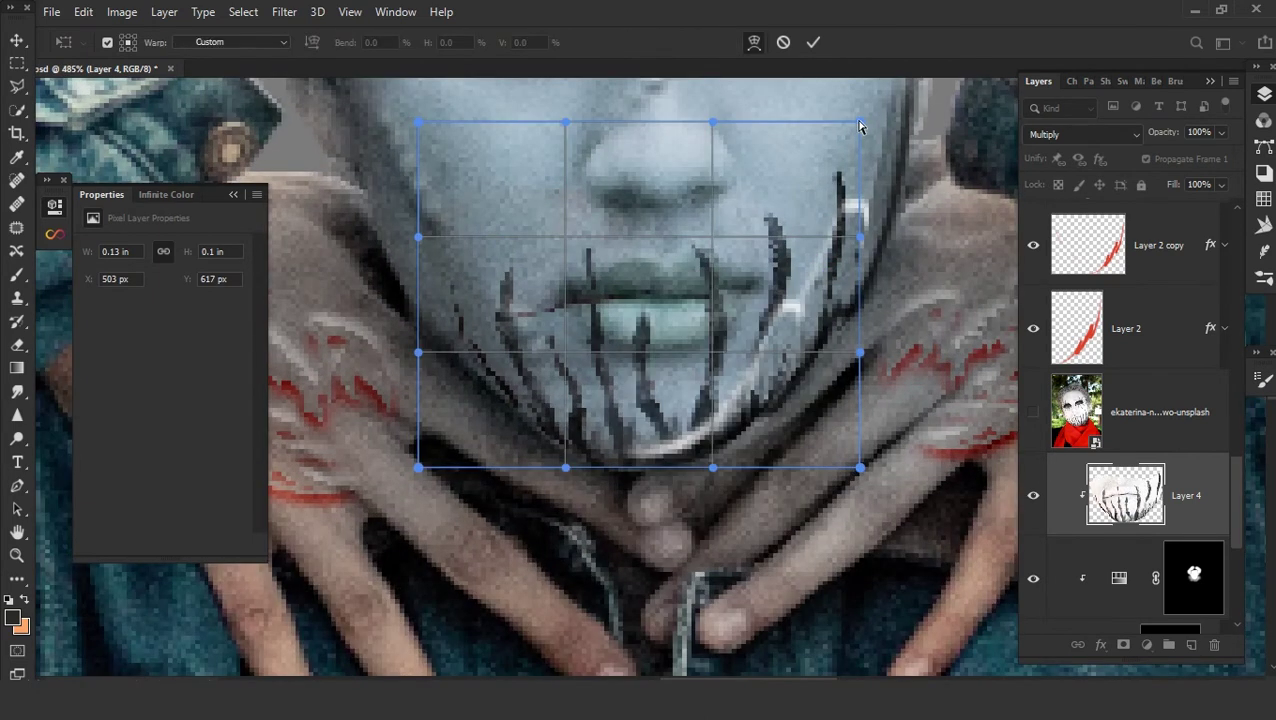
{"action": "left_click_drag", "start_coordinate": [860, 126], "coordinate": [877, 131]}
{"action": "left_click_drag", "start_coordinate": [404, 130], "coordinate": [400, 130]}
{"action": "left_click_drag", "start_coordinate": [441, 322], "coordinate": [453, 325]}
{"action": "left_click_drag", "start_coordinate": [820, 312], "coordinate": [813, 318]}
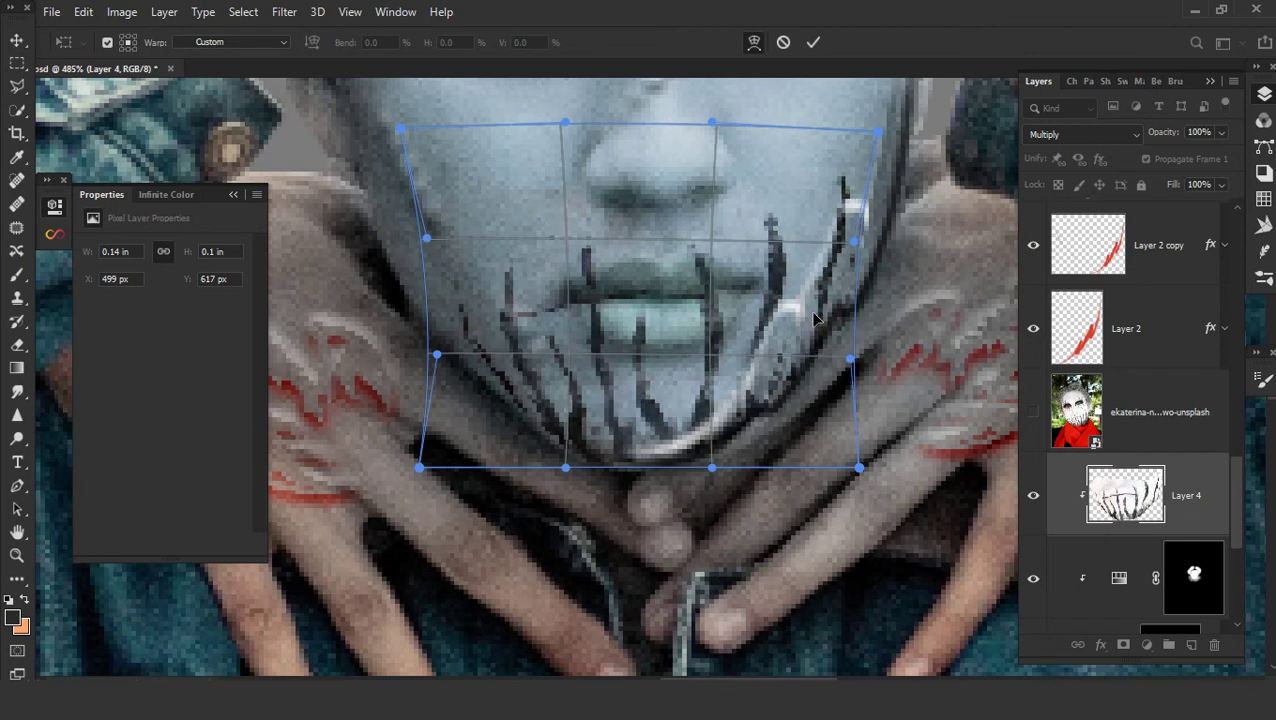
{"action": "left_click_drag", "start_coordinate": [660, 464], "coordinate": [659, 461]}
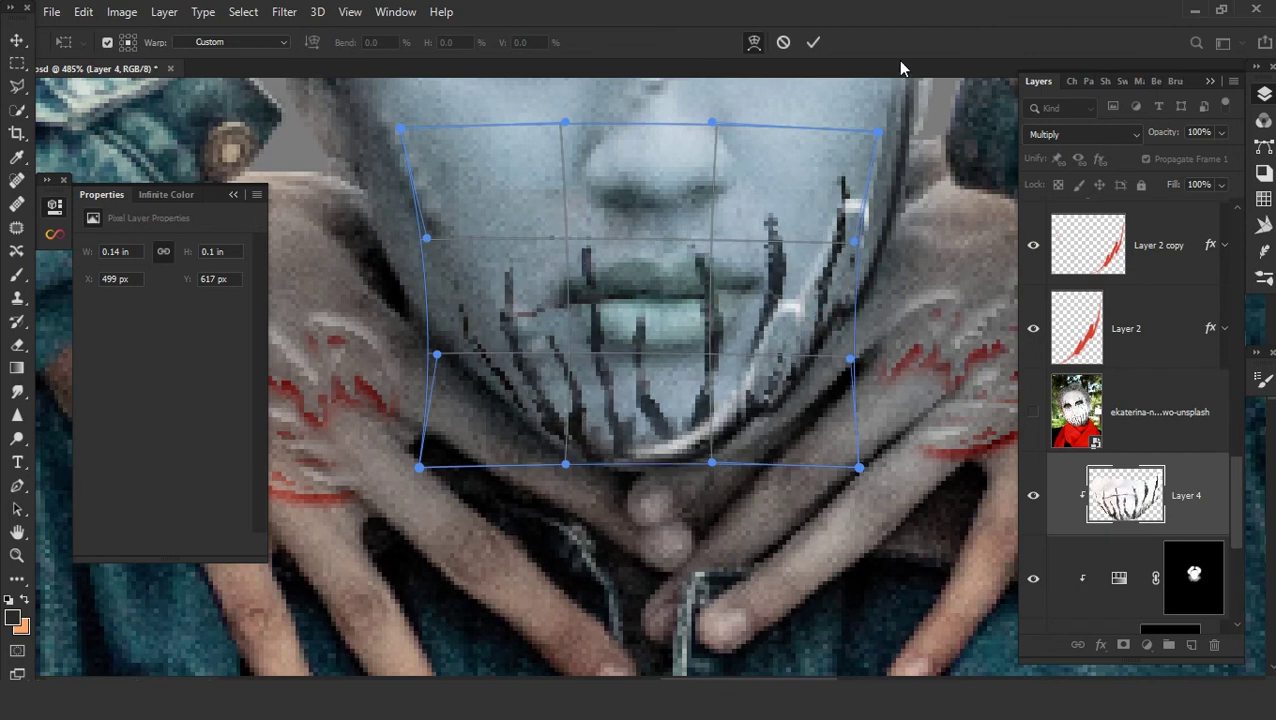
{"action": "key", "text": "Return"}
{"action": "key", "text": "ctrl+0"}
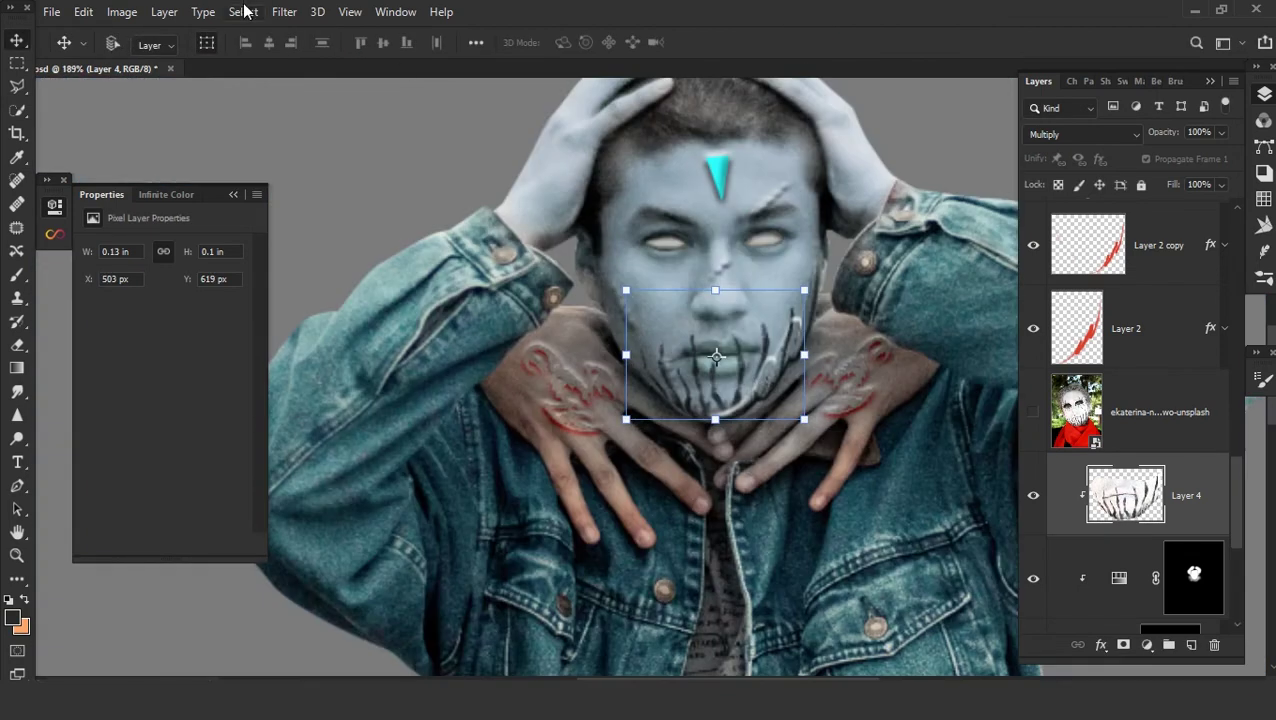
- Apply Levels with input values 12, 0.76 and 241 to the mouth-line layer
{"action": "left_click", "coordinate": [121, 11]}
{"action": "left_click", "coordinate": [256, 77]}
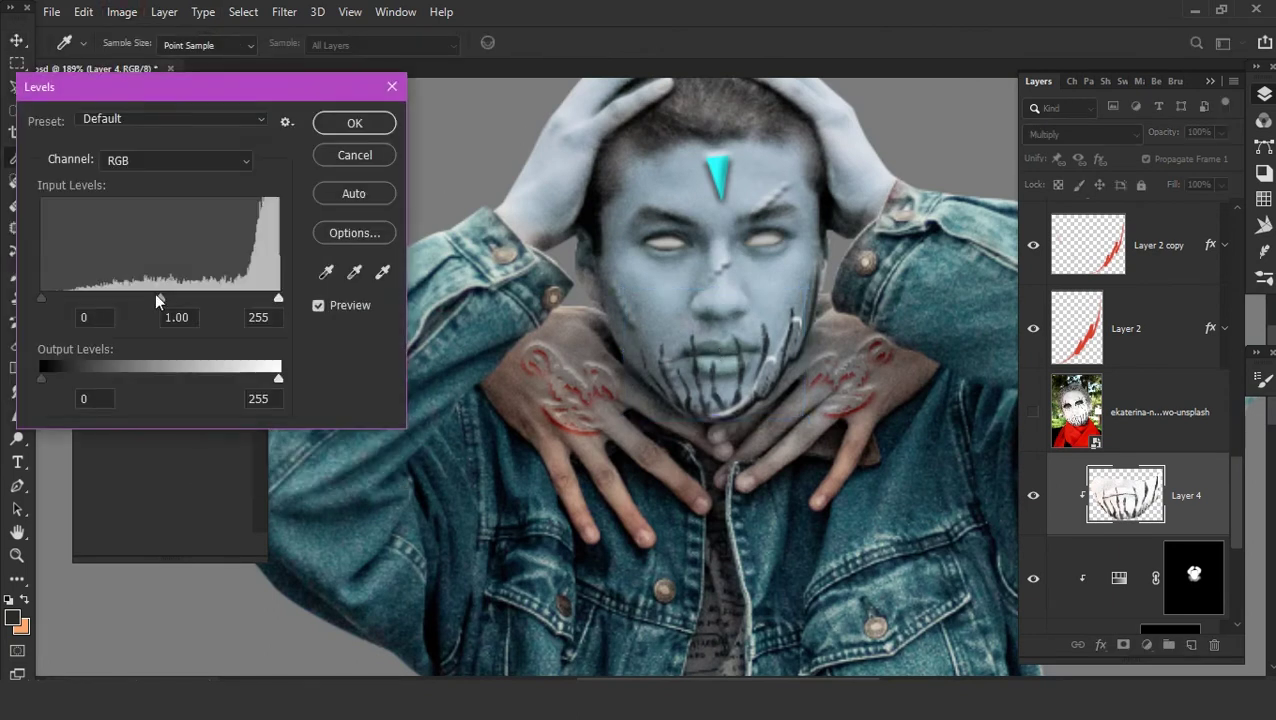
{"action": "mouse_move", "coordinate": [190, 294]}
{"action": "left_mouse_down"}
{"action": "mouse_move", "coordinate": [210, 294]}
{"action": "mouse_move", "coordinate": [173, 298]}
{"action": "left_mouse_up"}
{"action": "mouse_move", "coordinate": [278, 298]}
{"action": "left_mouse_down"}
{"action": "mouse_move", "coordinate": [245, 298]}
{"action": "mouse_move", "coordinate": [265, 298]}
{"action": "left_mouse_up"}
{"action": "left_click", "coordinate": [265, 298]}
{"action": "left_click_drag", "start_coordinate": [40, 298], "coordinate": [53, 297]}
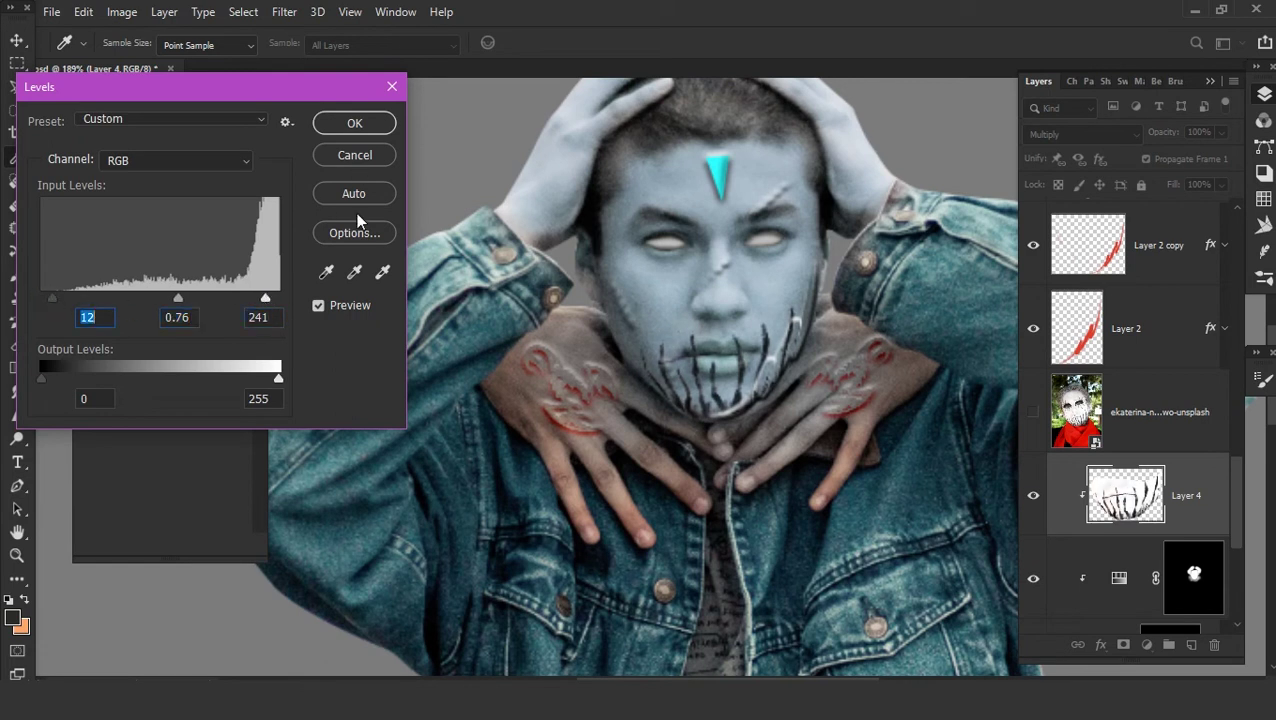
{"action": "left_click", "coordinate": [355, 128]}
{"action": "key", "text": "v"}
{"action": "scroll", "coordinate": [720, 330], "scroll_direction": "up", "scroll_amount": 5}
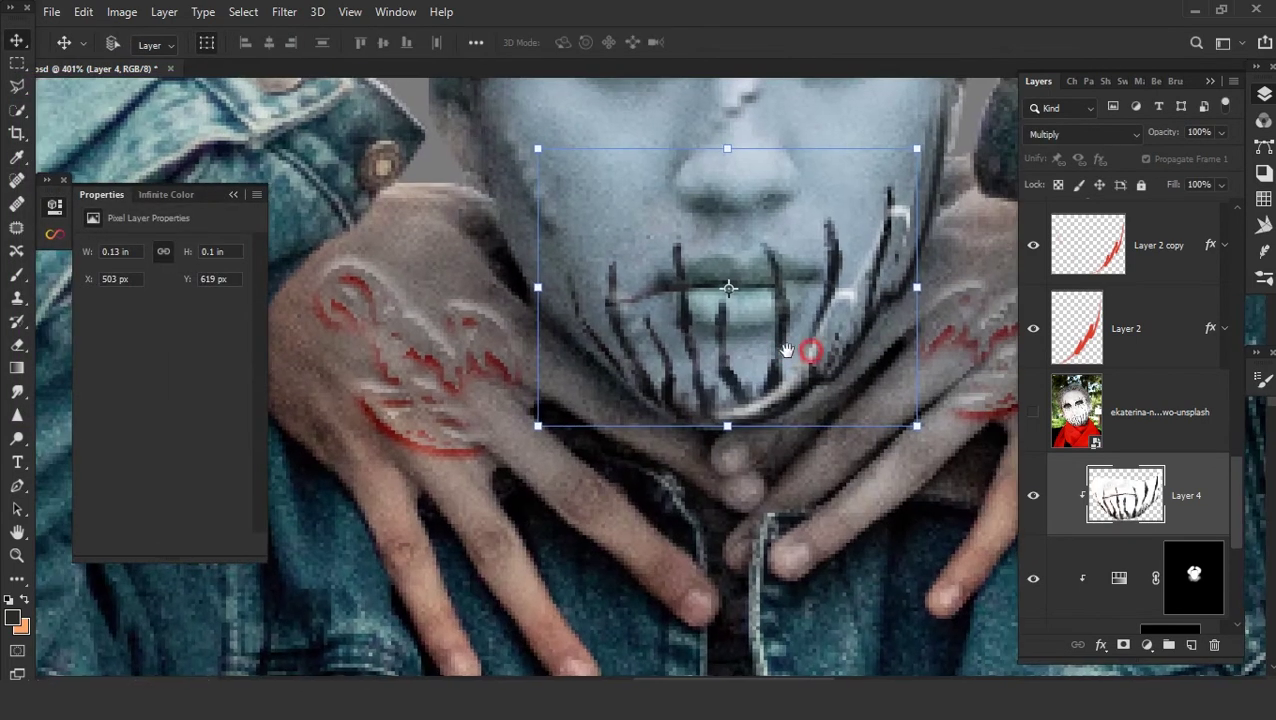
- Add a layer mask to Layer 4 and paint out the stray lines along the right jaw
{"action": "left_click", "coordinate": [1123, 644]}
{"action": "key", "text": "b"}
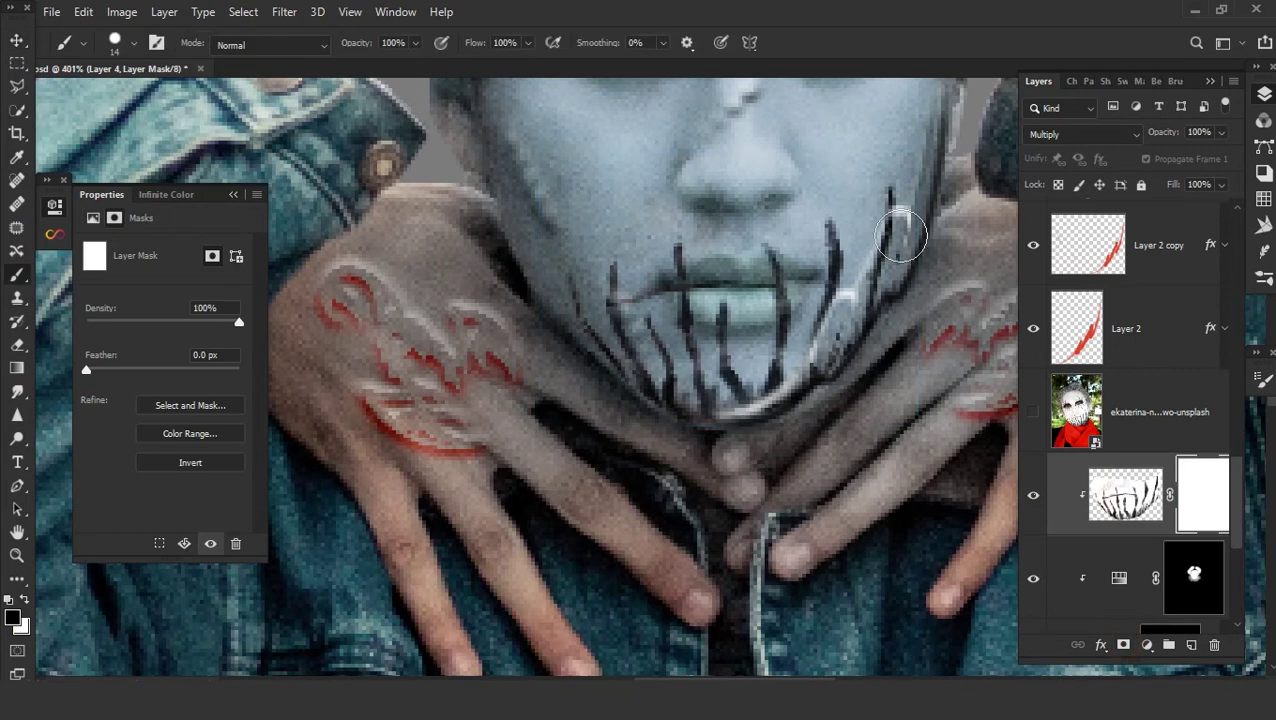
{"action": "left_click_drag", "start_coordinate": [902, 210], "coordinate": [815, 400]}
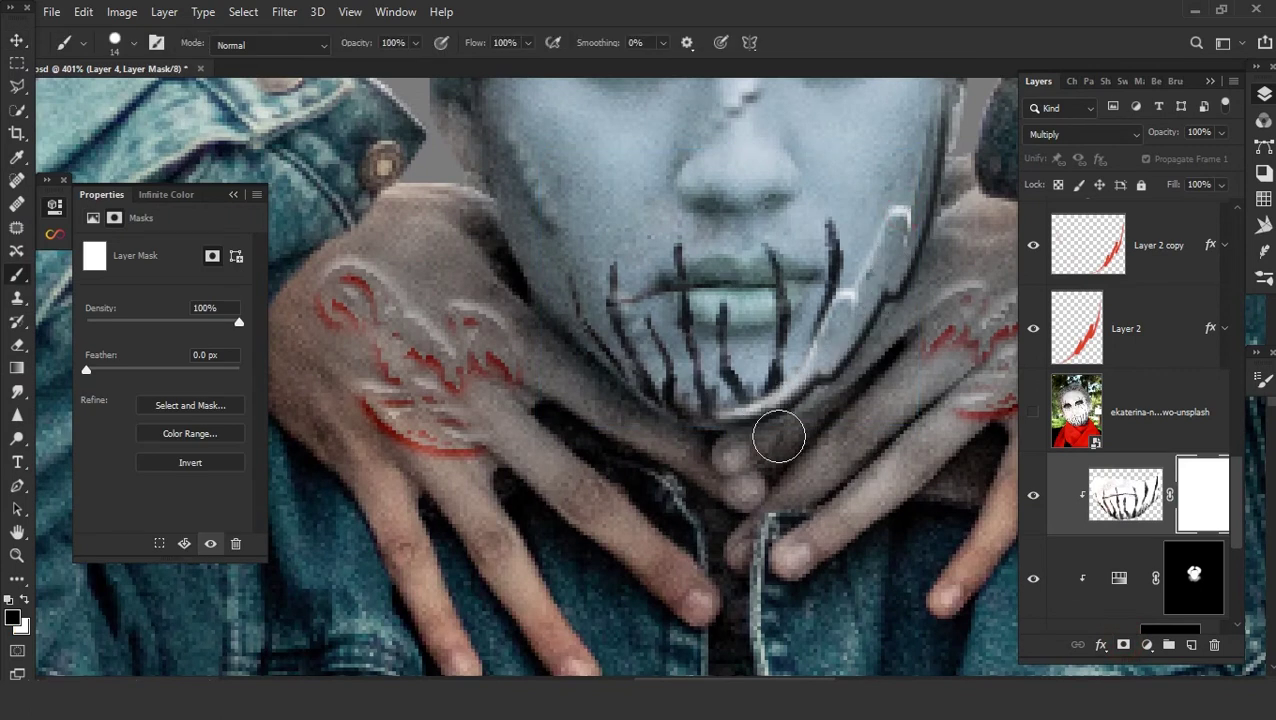
{"action": "scroll", "coordinate": [938, 141], "scroll_direction": "down", "scroll_amount": 5}
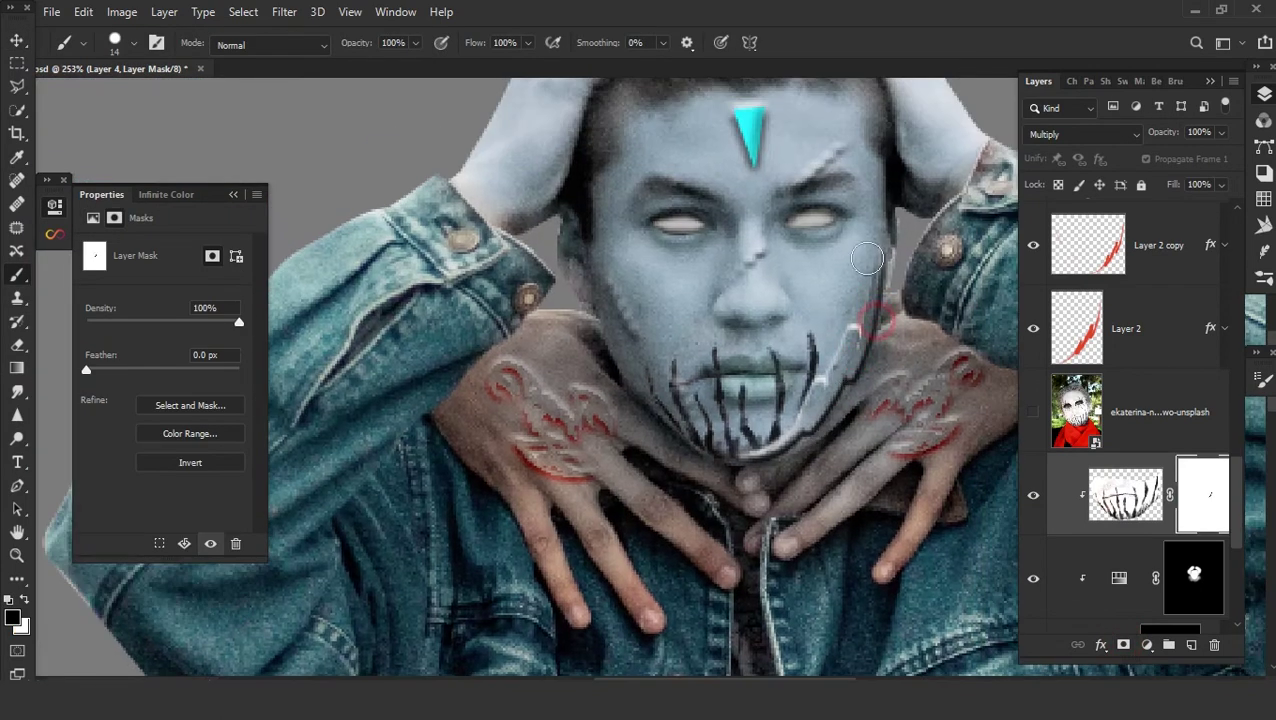
{"action": "scroll", "coordinate": [850, 315], "scroll_direction": "up", "scroll_amount": 6}
{"action": "left_click_drag", "start_coordinate": [851, 315], "coordinate": [855, 375]}
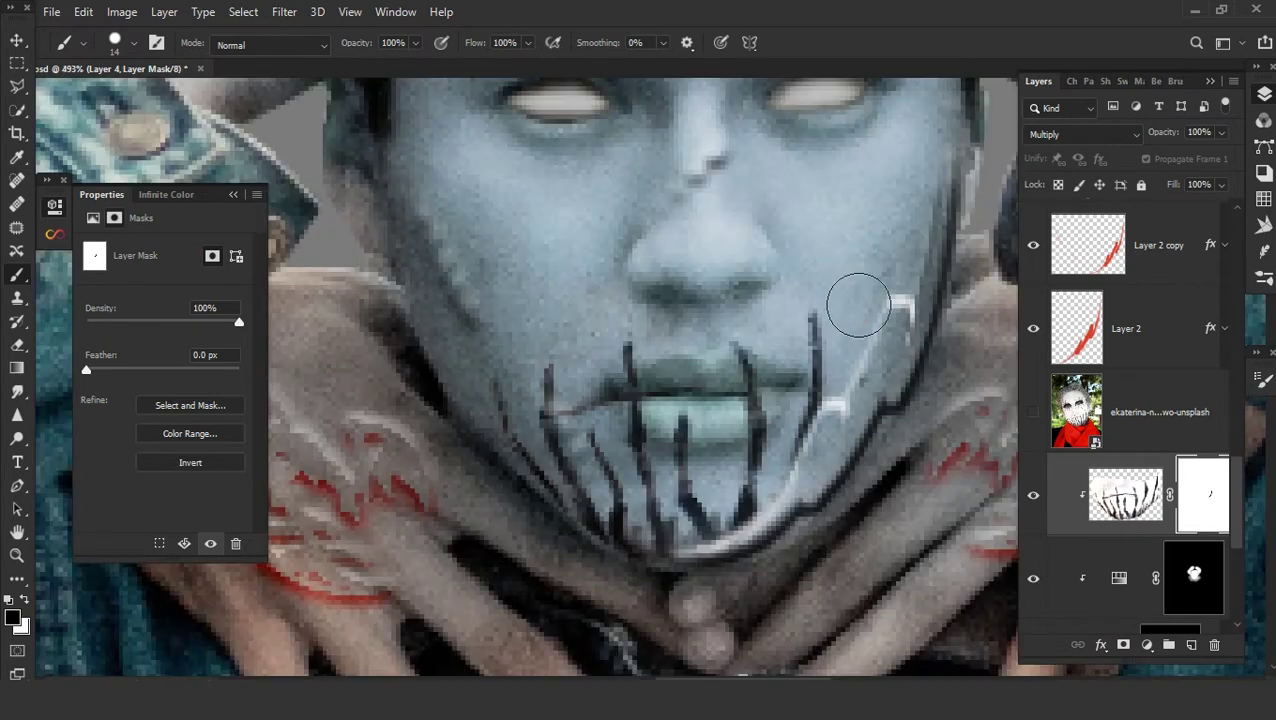
{"action": "scroll", "coordinate": [764, 386], "scroll_direction": "up", "scroll_amount": 2, "text": "alt"}
- Touch up the mask over a line near the chin and add an empty Layer 5
{"action": "right_click", "coordinate": [50, 178]}
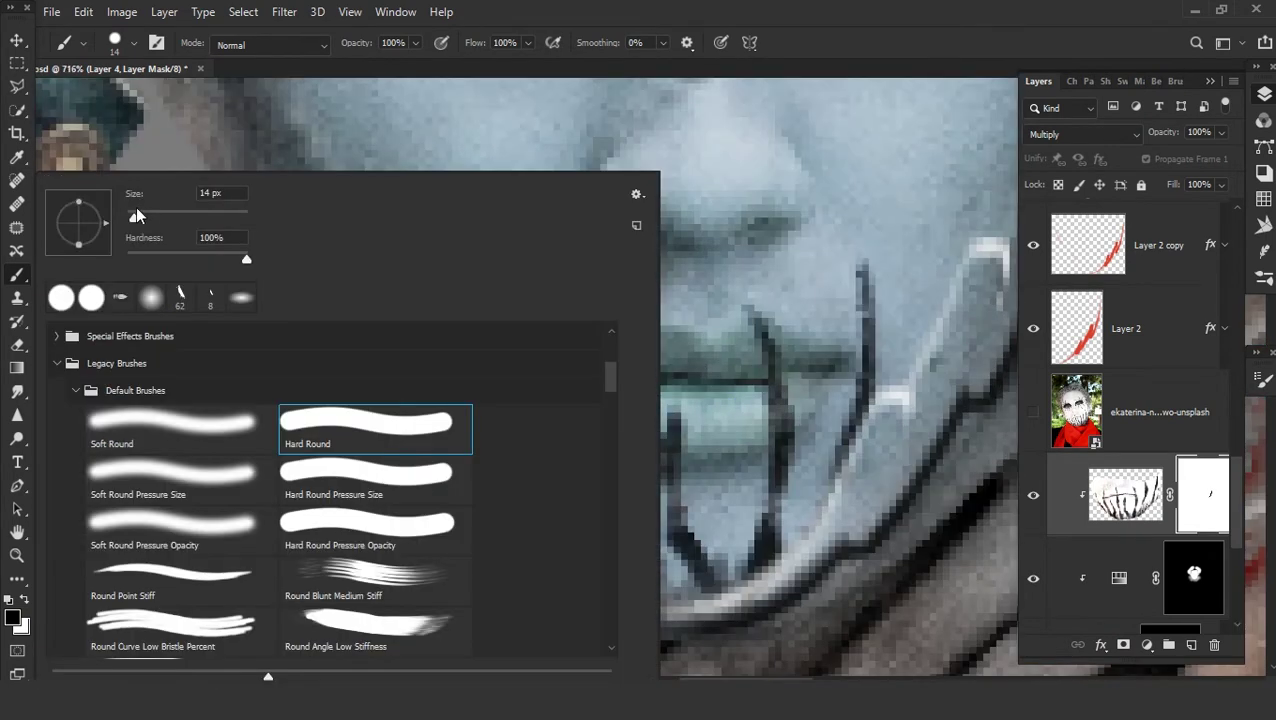
{"action": "key", "text": "Escape"}
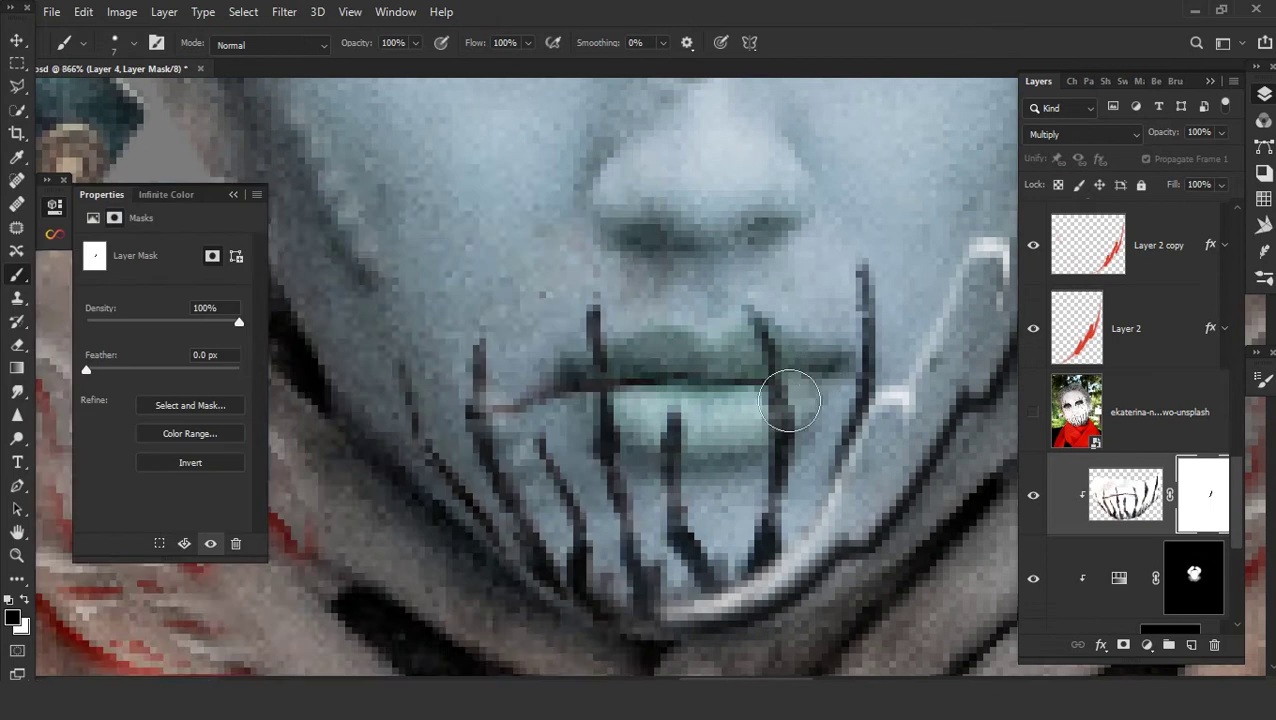
{"action": "scroll", "coordinate": [752, 390], "scroll_direction": "up", "scroll_amount": 2, "text": "alt"}
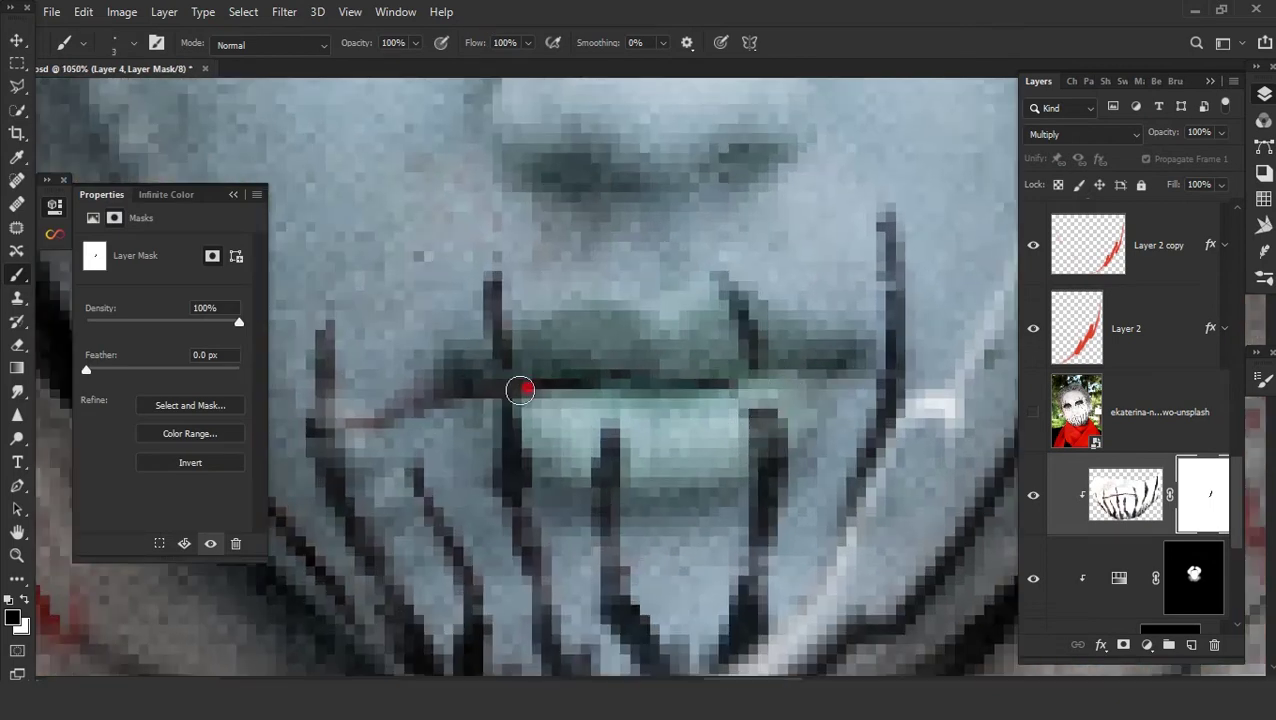
{"action": "scroll", "coordinate": [465, 385], "scroll_direction": "left", "scroll_amount": 3}
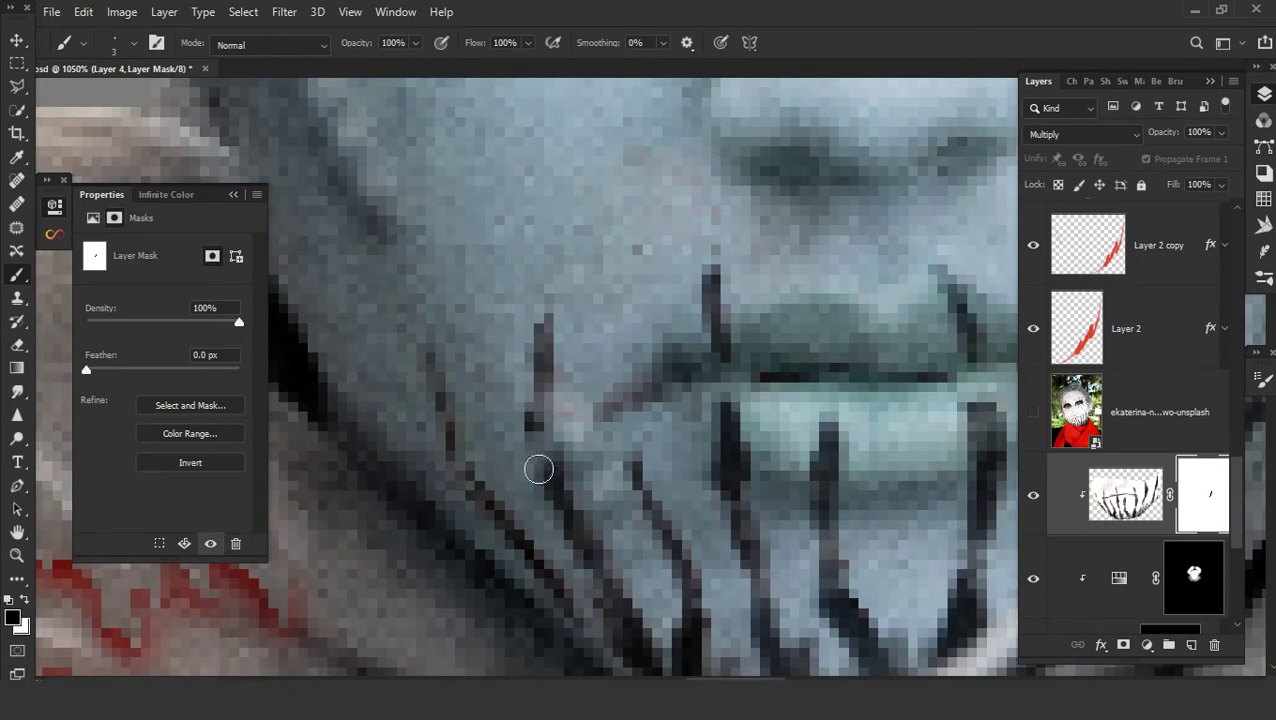
{"action": "mouse_move", "coordinate": [711, 397]}
{"action": "left_mouse_down"}
{"action": "mouse_move", "coordinate": [641, 455]}
{"action": "mouse_move", "coordinate": [662, 462]}
{"action": "left_mouse_up"}
{"action": "mouse_move", "coordinate": [782, 456]}
{"action": "left_mouse_down"}
{"action": "mouse_move", "coordinate": [789, 464]}
{"action": "mouse_move", "coordinate": [787, 405]}
{"action": "mouse_move", "coordinate": [735, 430]}
{"action": "left_mouse_up"}
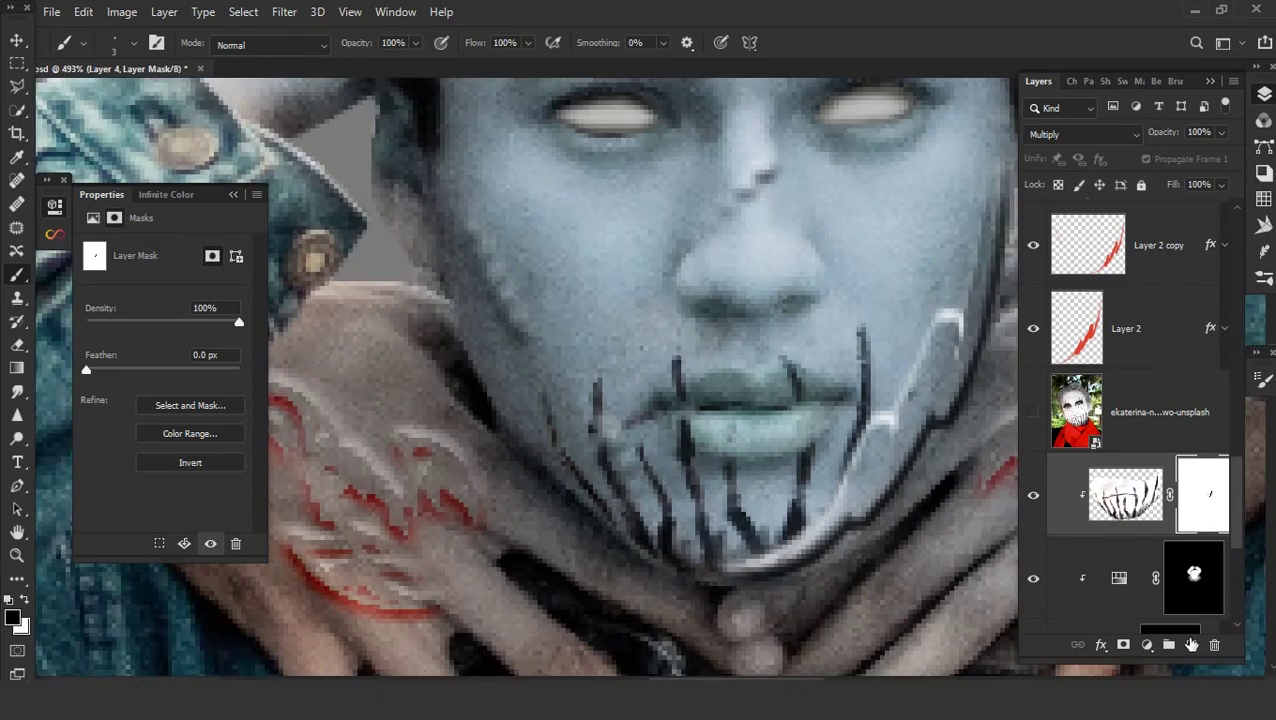
{"action": "left_click", "coordinate": [1191, 645]}
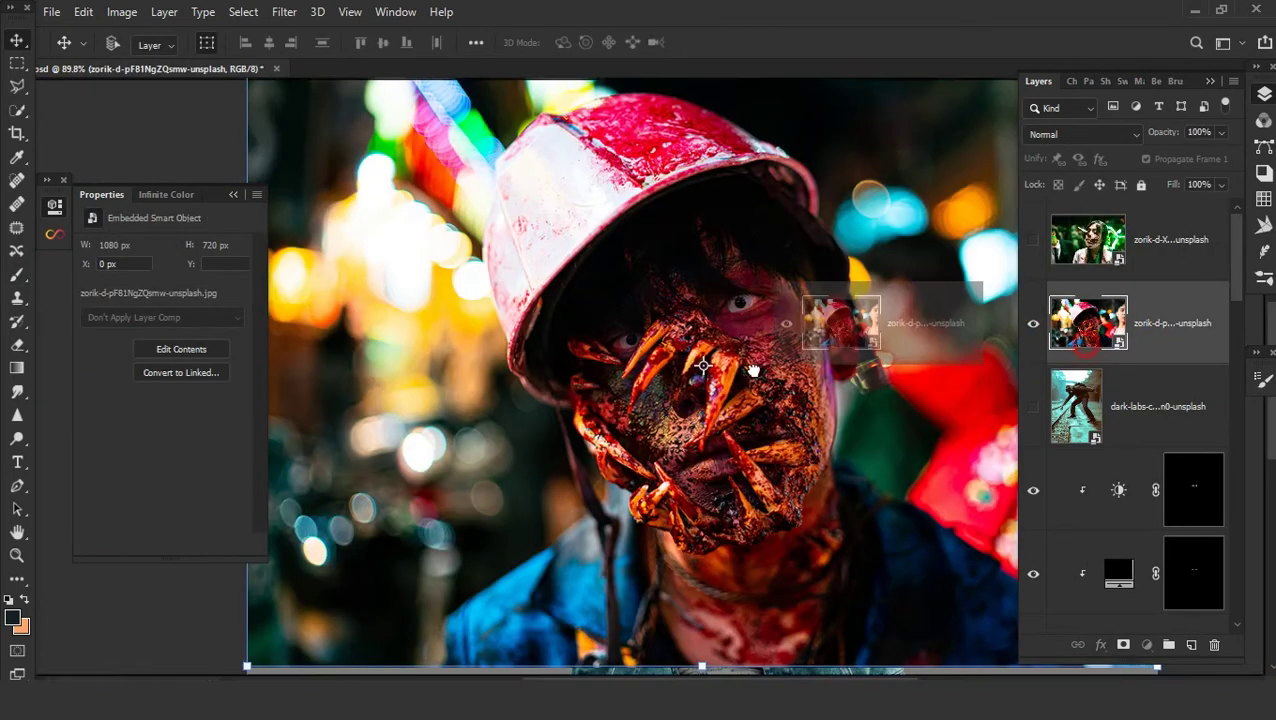
- Lasso the fanged mask face in the neon street photo and copy it to Layer 6
{"action": "left_click_drag", "start_coordinate": [753, 370], "coordinate": [637, 296]}
{"action": "left_click", "coordinate": [590, 276]}
{"action": "left_click", "coordinate": [18, 88]}
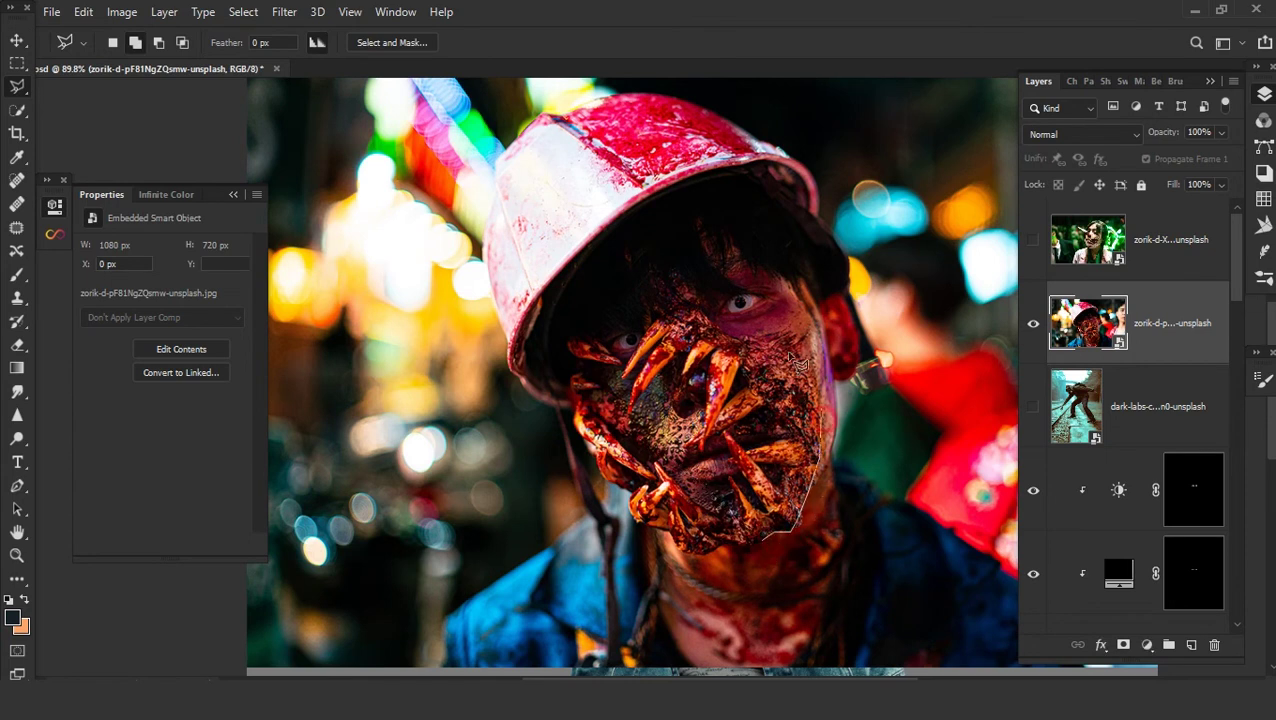
{"action": "left_click_drag", "start_coordinate": [686, 311], "coordinate": [624, 494]}
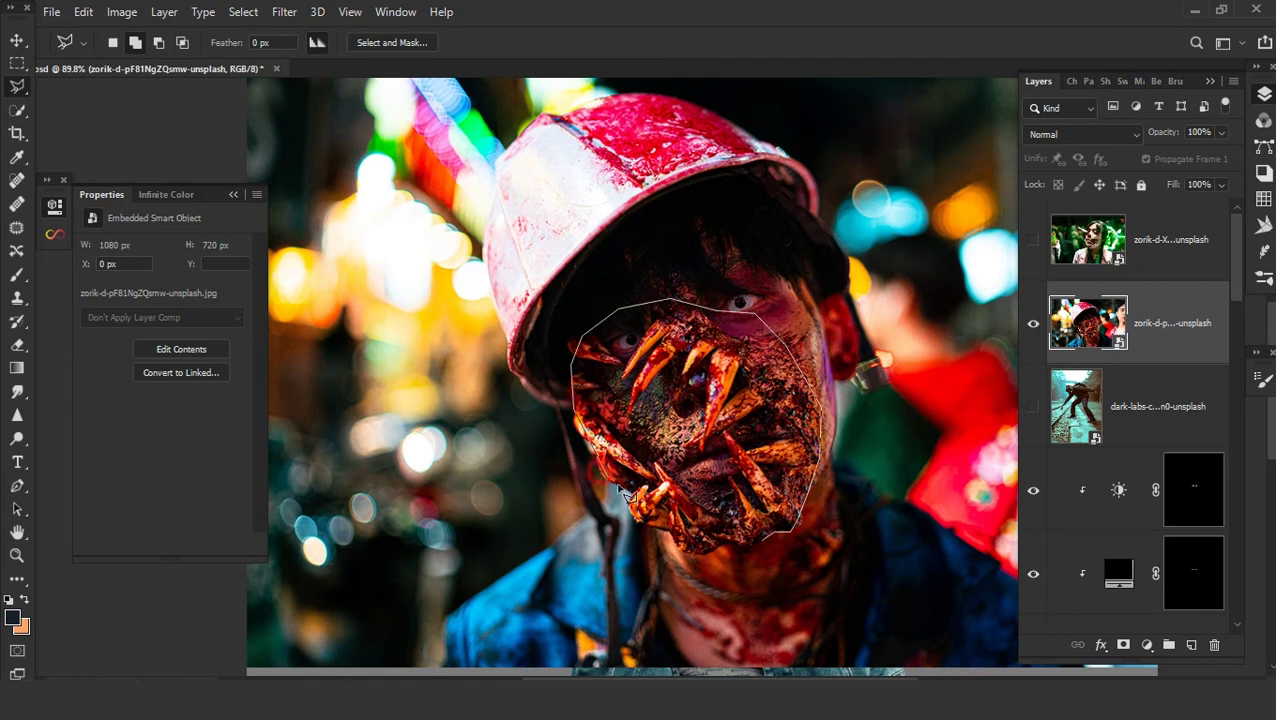
{"action": "left_click_drag", "start_coordinate": [722, 549], "coordinate": [728, 542]}
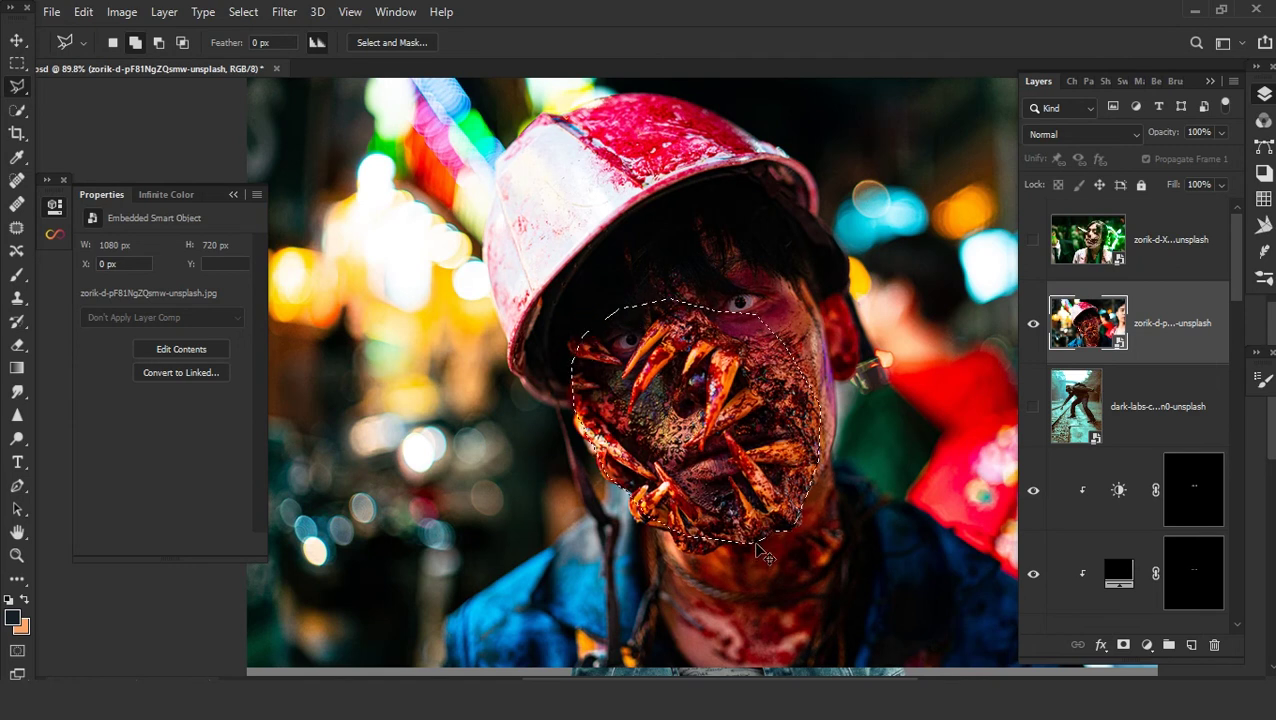
{"action": "key", "text": "ctrl+j"}
- Hide the neon street photo layer and move Layer 6 down the layer stack
{"action": "left_click", "coordinate": [1033, 413]}
{"action": "scroll", "coordinate": [1150, 450], "scroll_direction": "down", "scroll_amount": 2}
{"action": "scroll", "coordinate": [1168, 480], "scroll_direction": "down", "scroll_amount": 2}
{"action": "scroll", "coordinate": [1168, 480], "scroll_direction": "down", "scroll_amount": 2}
{"action": "left_click_drag", "start_coordinate": [1097, 370], "coordinate": [1088, 525]}
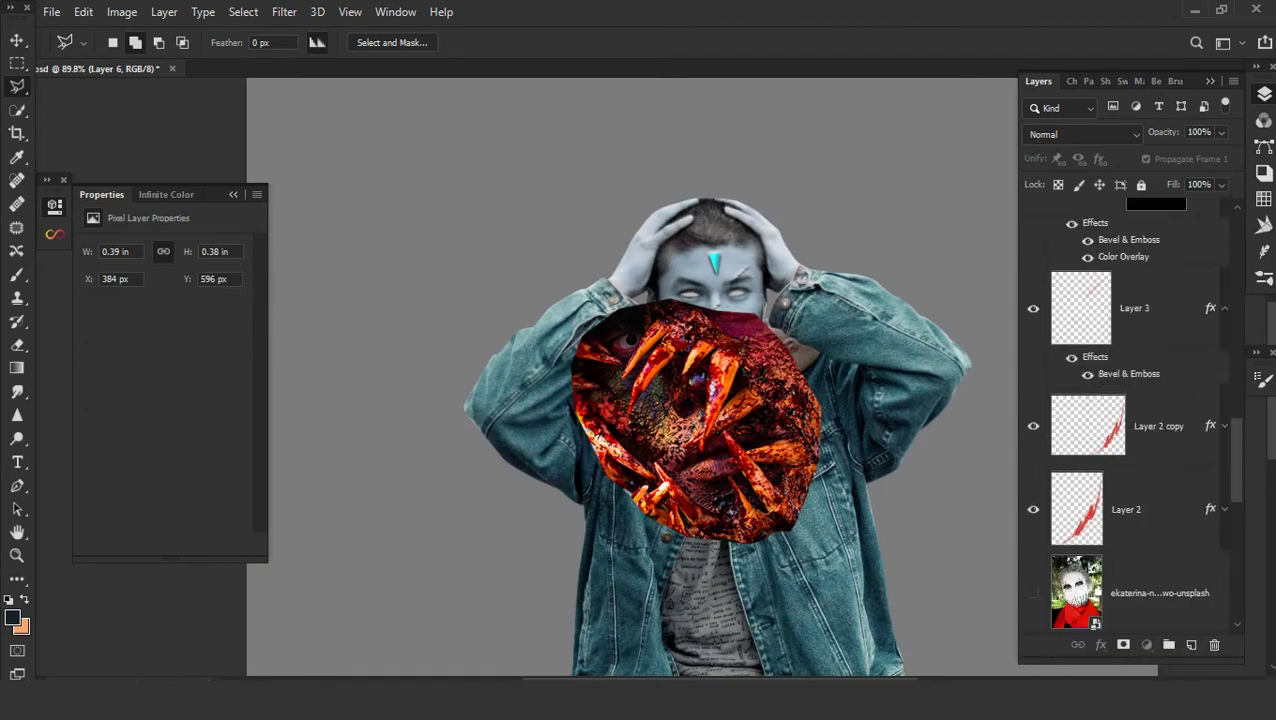
- Blend Layer 6 with Multiply, then rotate and shrink it over the man's face
{"action": "left_click_drag", "start_coordinate": [1088, 525], "coordinate": [1085, 360]}
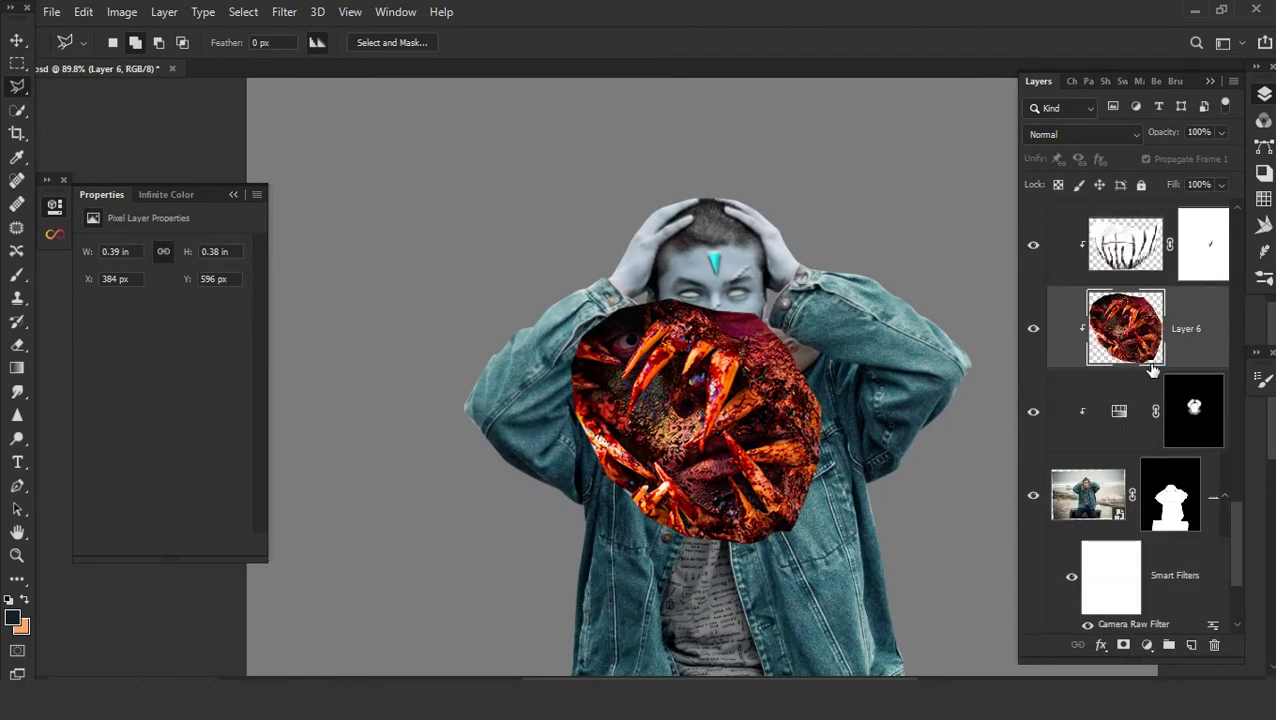
{"action": "left_click", "coordinate": [1082, 134]}
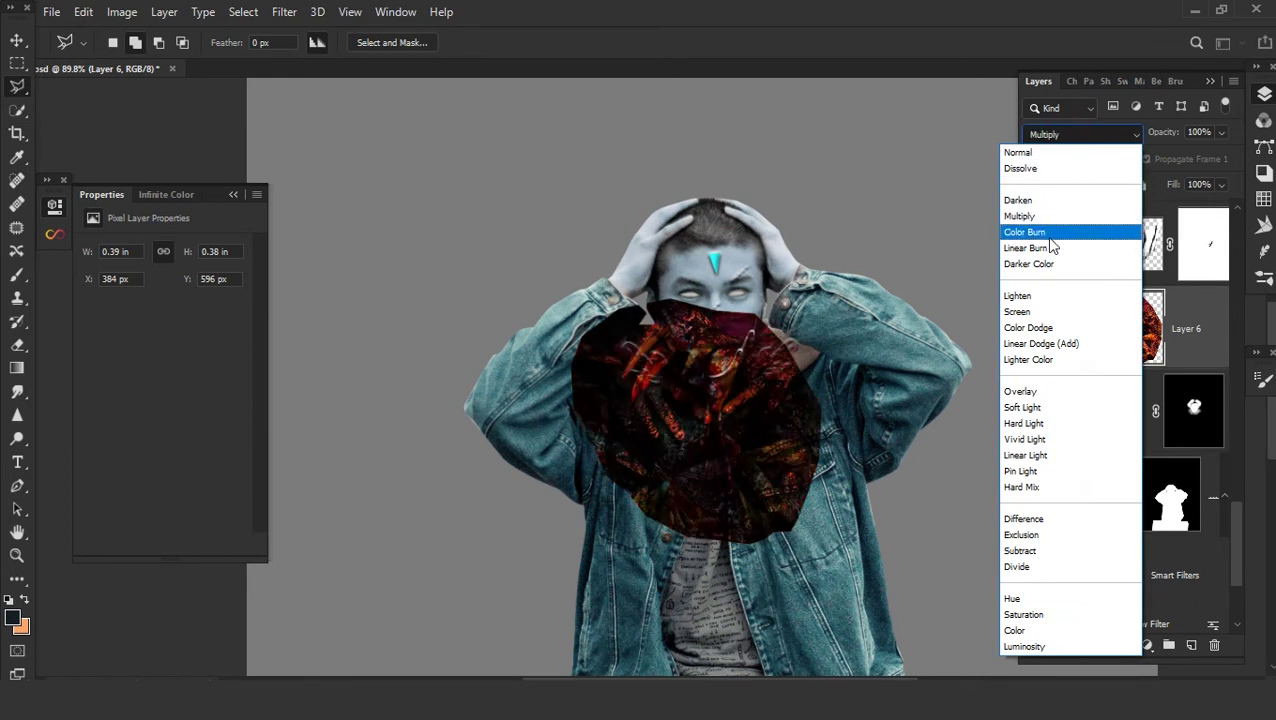
{"action": "left_click", "coordinate": [1050, 211]}
{"action": "left_click", "coordinate": [14, 50]}
{"action": "left_click_drag", "start_coordinate": [776, 469], "coordinate": [807, 394]}
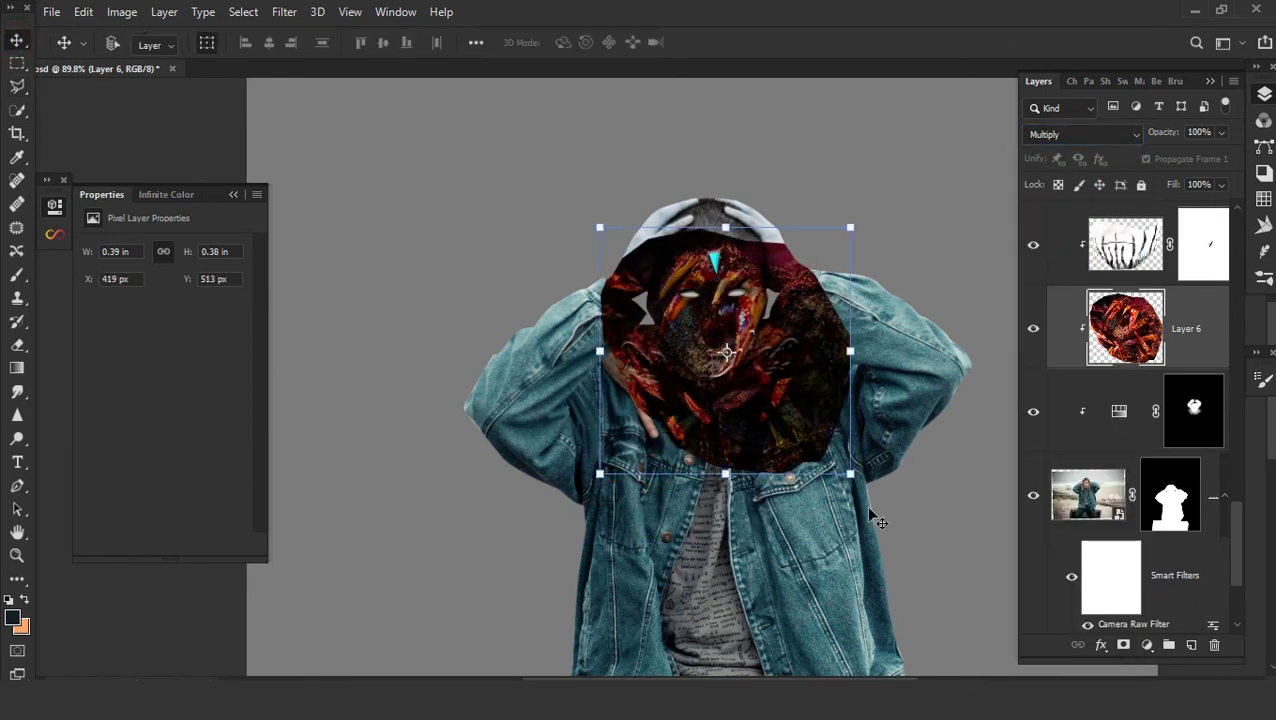
{"action": "mouse_move", "coordinate": [855, 510]}
{"action": "left_mouse_down"}
{"action": "mouse_move", "coordinate": [806, 540]}
{"action": "mouse_move", "coordinate": [707, 340]}
{"action": "left_mouse_up"}
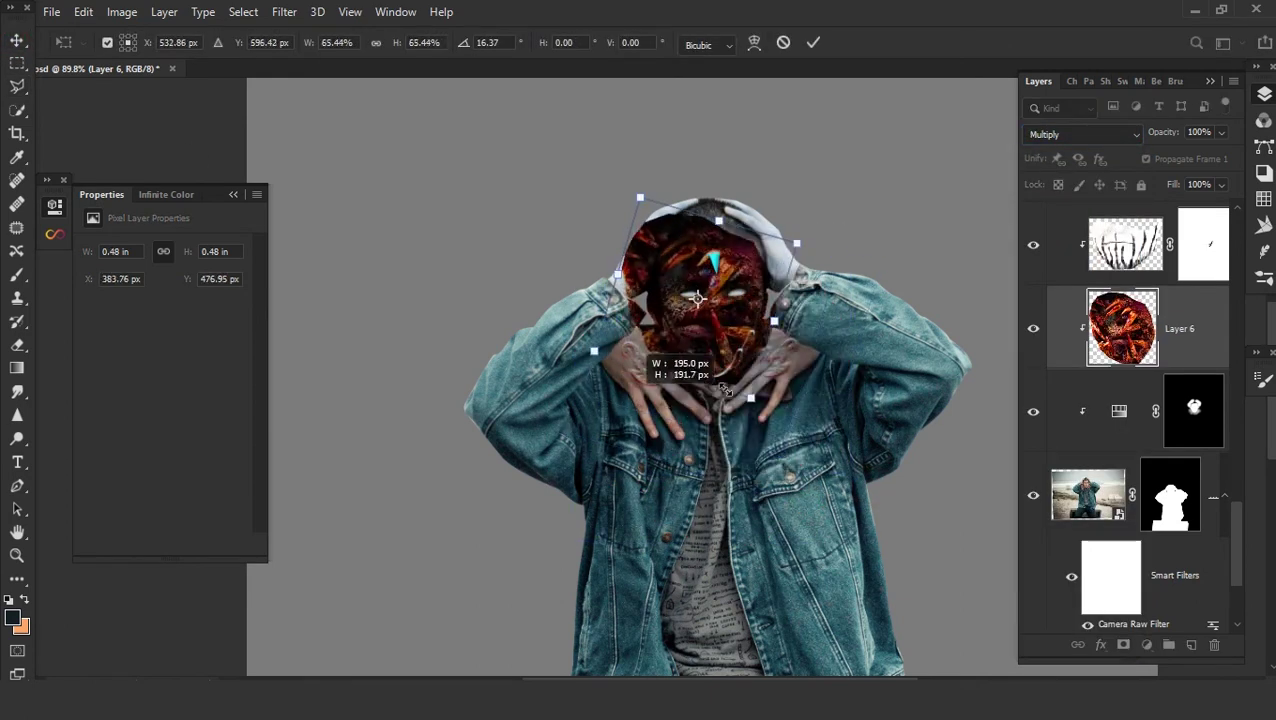
{"action": "key", "text": "Return"}
- Place Layer 6 below the top photo layer and convert it to a smart object
{"action": "scroll", "coordinate": [1180, 350], "scroll_direction": "up", "scroll_amount": 2}
{"action": "scroll", "coordinate": [1170, 360], "scroll_direction": "up", "scroll_amount": 2}
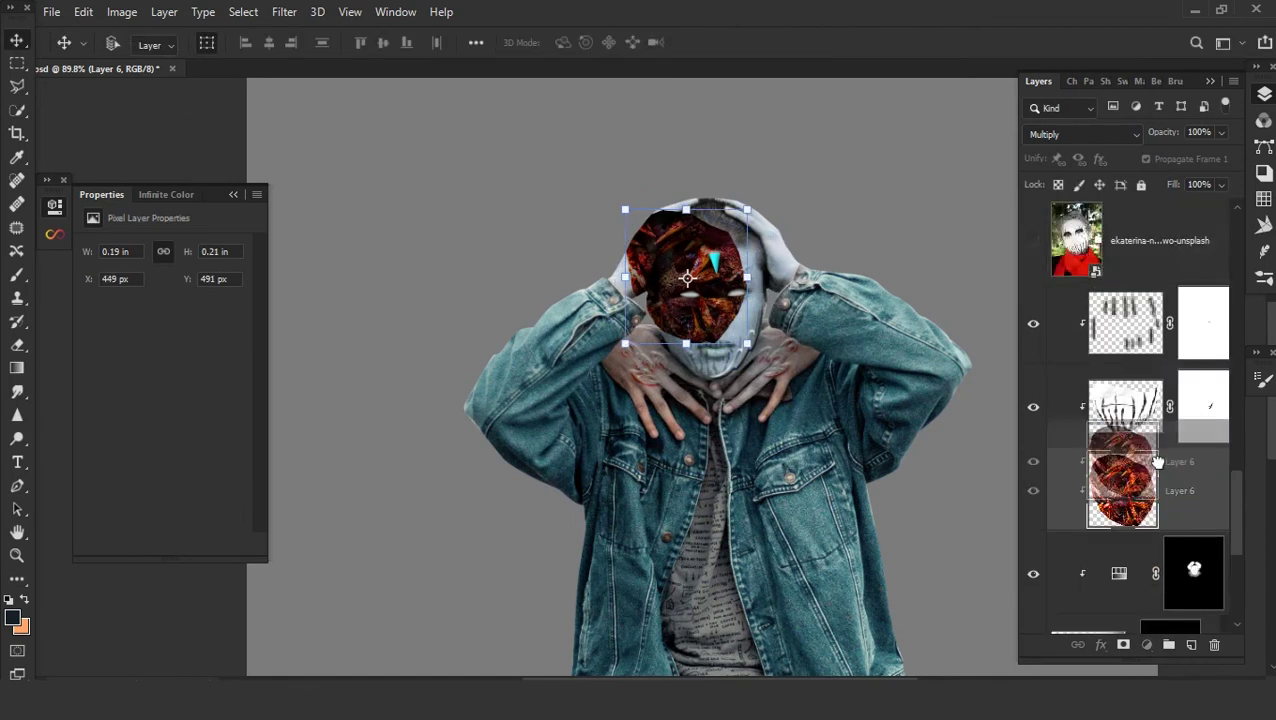
{"action": "left_click_drag", "start_coordinate": [1134, 298], "coordinate": [1140, 310]}
{"action": "right_click", "coordinate": [1196, 347]}
{"action": "left_click", "coordinate": [985, 276]}
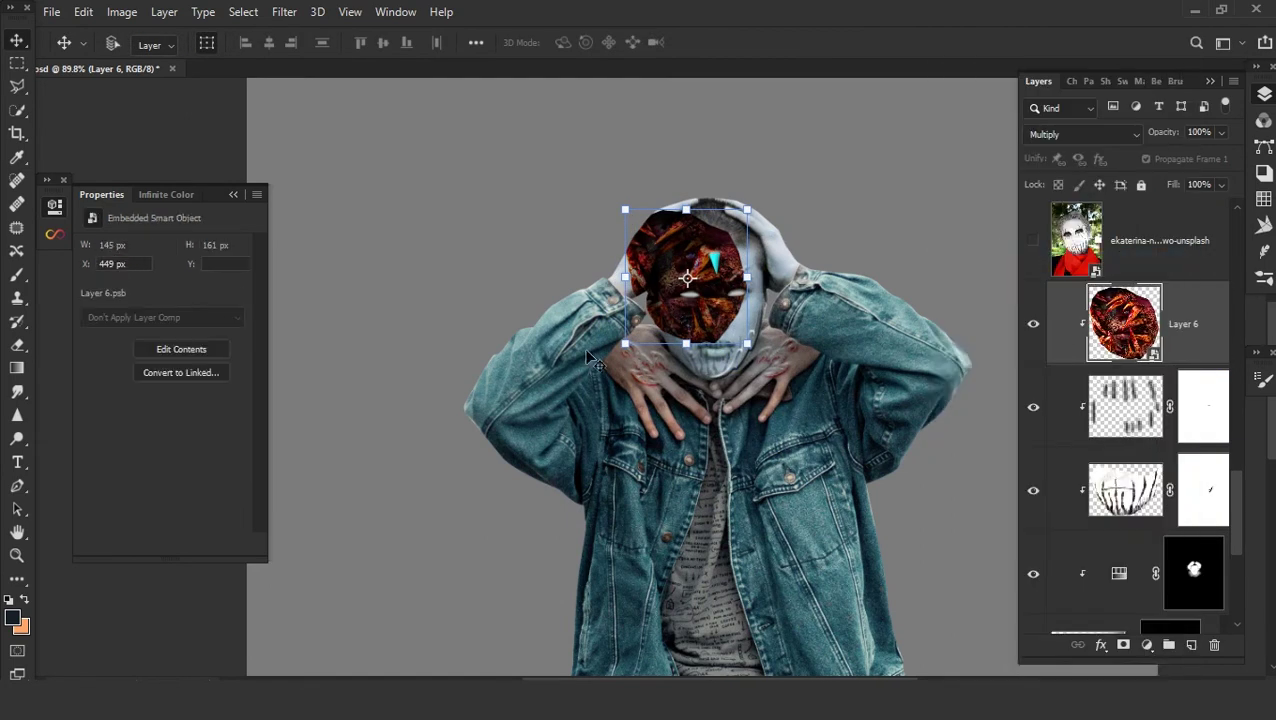
{"action": "scroll", "coordinate": [634, 333], "scroll_direction": "up", "scroll_amount": 3}
{"action": "left_click", "coordinate": [83, 13]}
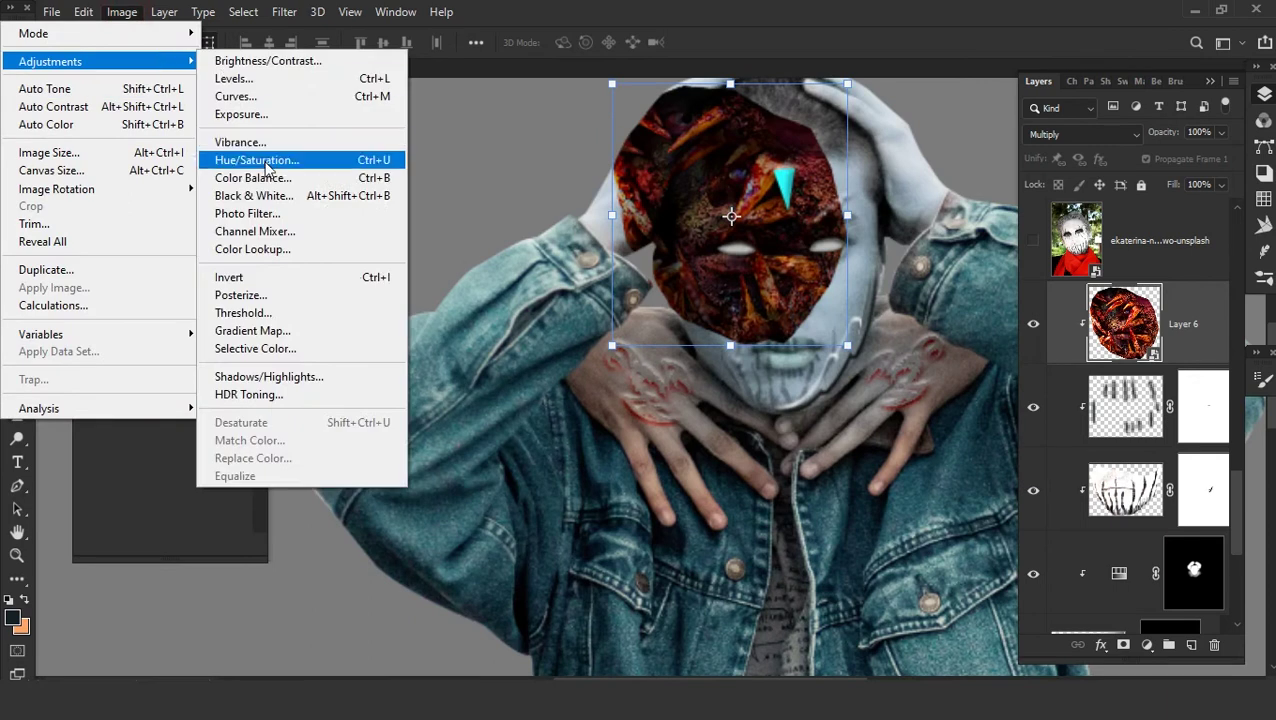
- Desaturate the texture with Hue/Saturation at Saturation -97
{"action": "left_click", "coordinate": [250, 159]}
{"action": "left_click_drag", "start_coordinate": [632, 101], "coordinate": [357, 104]}
{"action": "left_click_drag", "start_coordinate": [313, 281], "coordinate": [224, 283]}
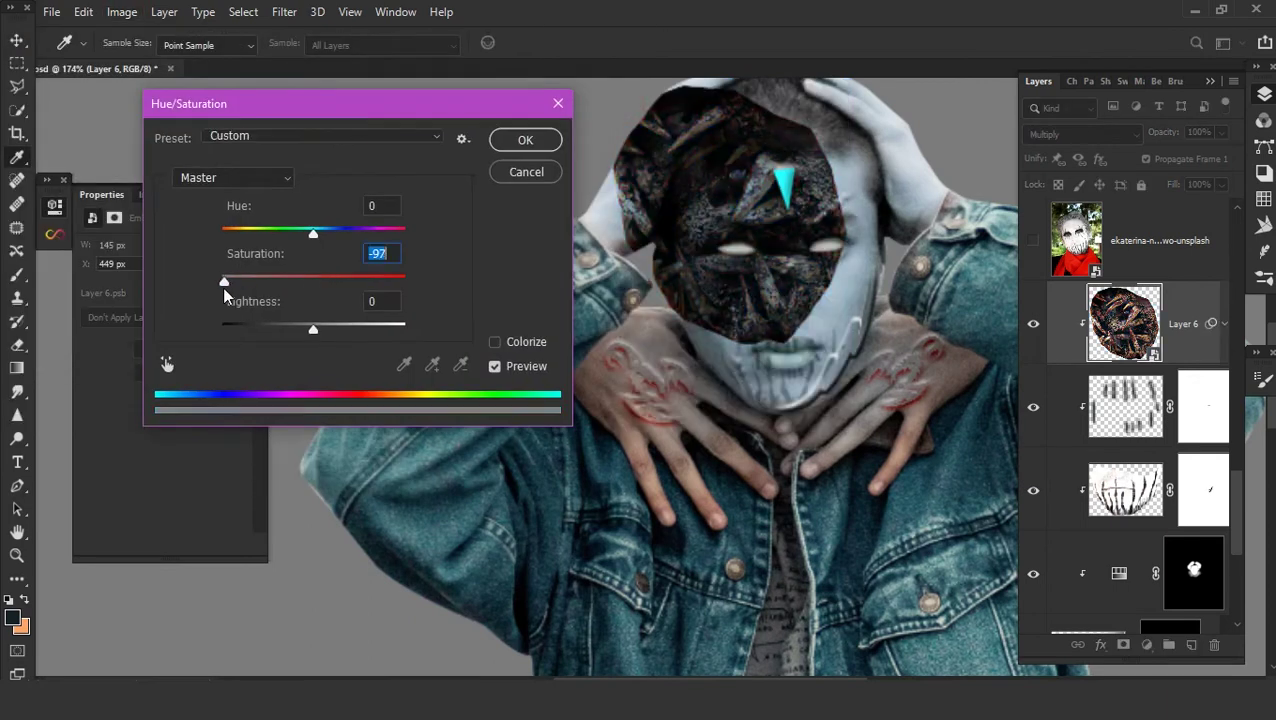
{"action": "left_click", "coordinate": [525, 140]}
- Shrink the texture to about 70% and place it over the mouth and chin
{"action": "key", "text": "v"}
{"action": "scroll", "coordinate": [770, 340], "scroll_direction": "up", "scroll_amount": 2}
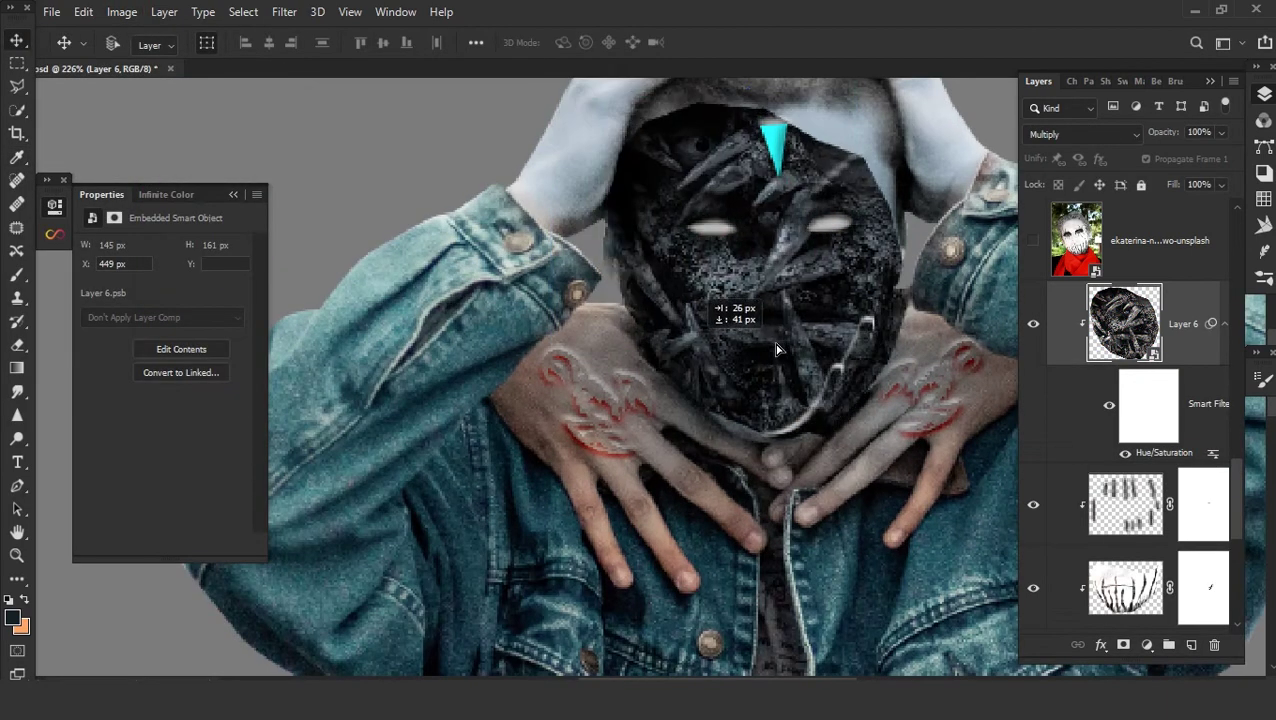
{"action": "key", "text": "ctrl+t"}
{"action": "left_click_drag", "start_coordinate": [905, 432], "coordinate": [836, 357]}
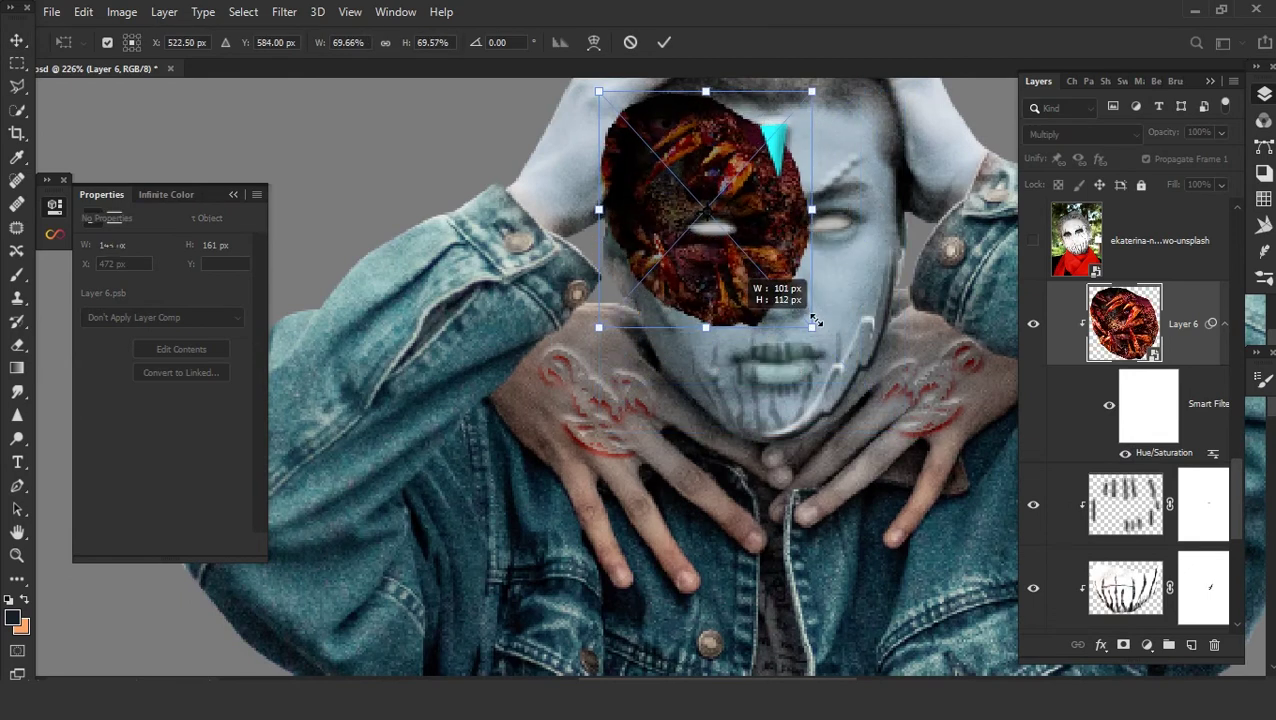
{"action": "left_click_drag", "start_coordinate": [771, 327], "coordinate": [765, 402]}
{"action": "key", "text": "Return"}
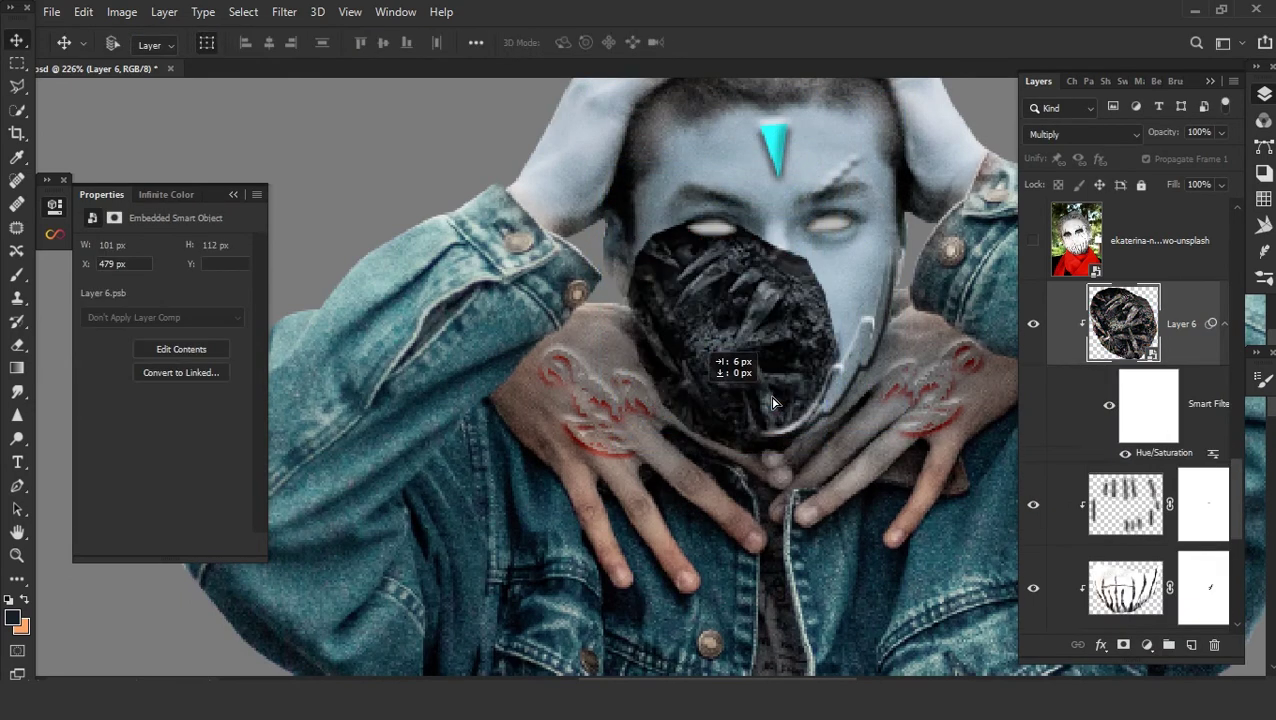
- Set the texture's blend mode to Darker Color and nudge it slightly right
{"action": "left_click", "coordinate": [1082, 134]}
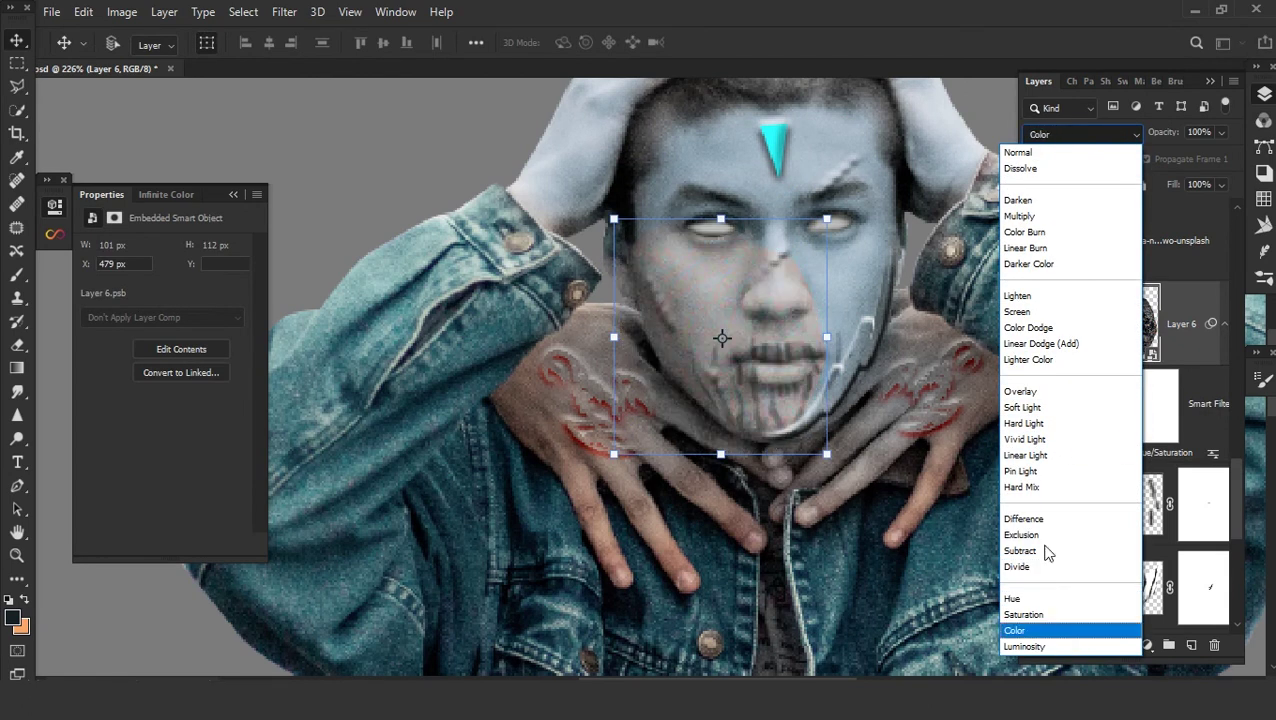
{"action": "left_click", "coordinate": [1027, 264]}
{"action": "scroll", "coordinate": [723, 340], "scroll_direction": "up", "scroll_amount": 2}
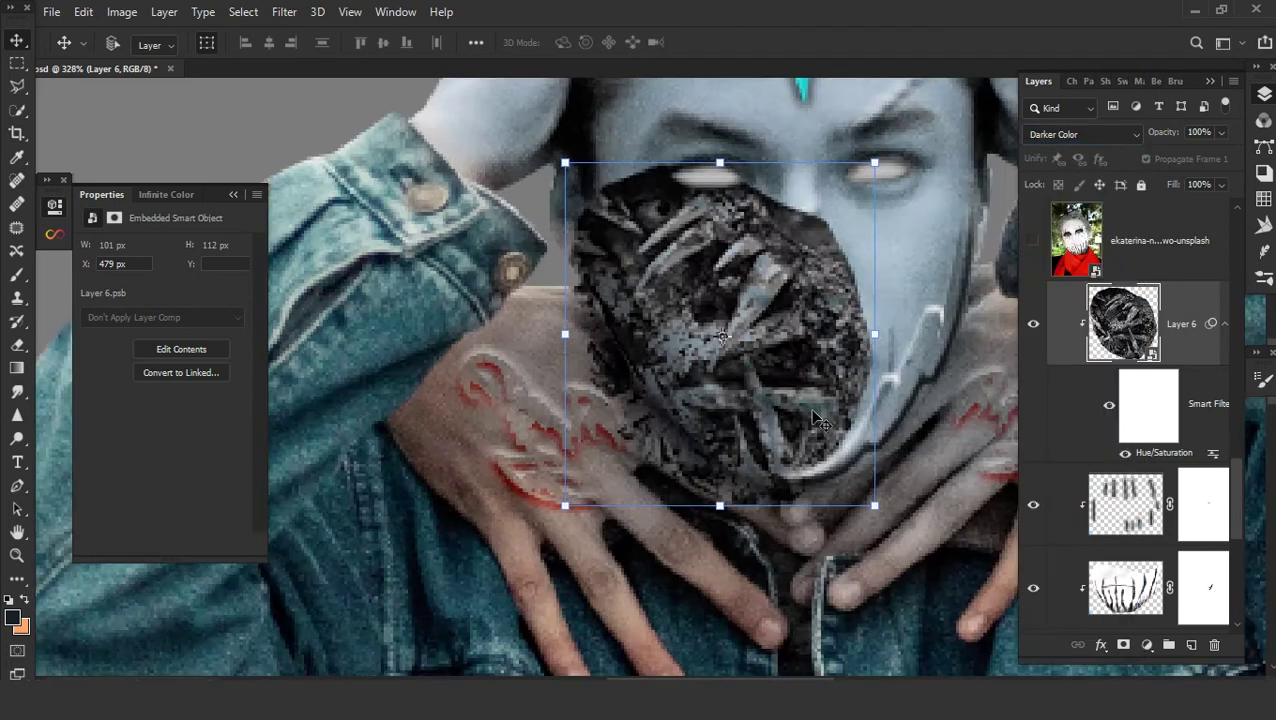
{"action": "left_click_drag", "start_coordinate": [821, 455], "coordinate": [840, 455]}
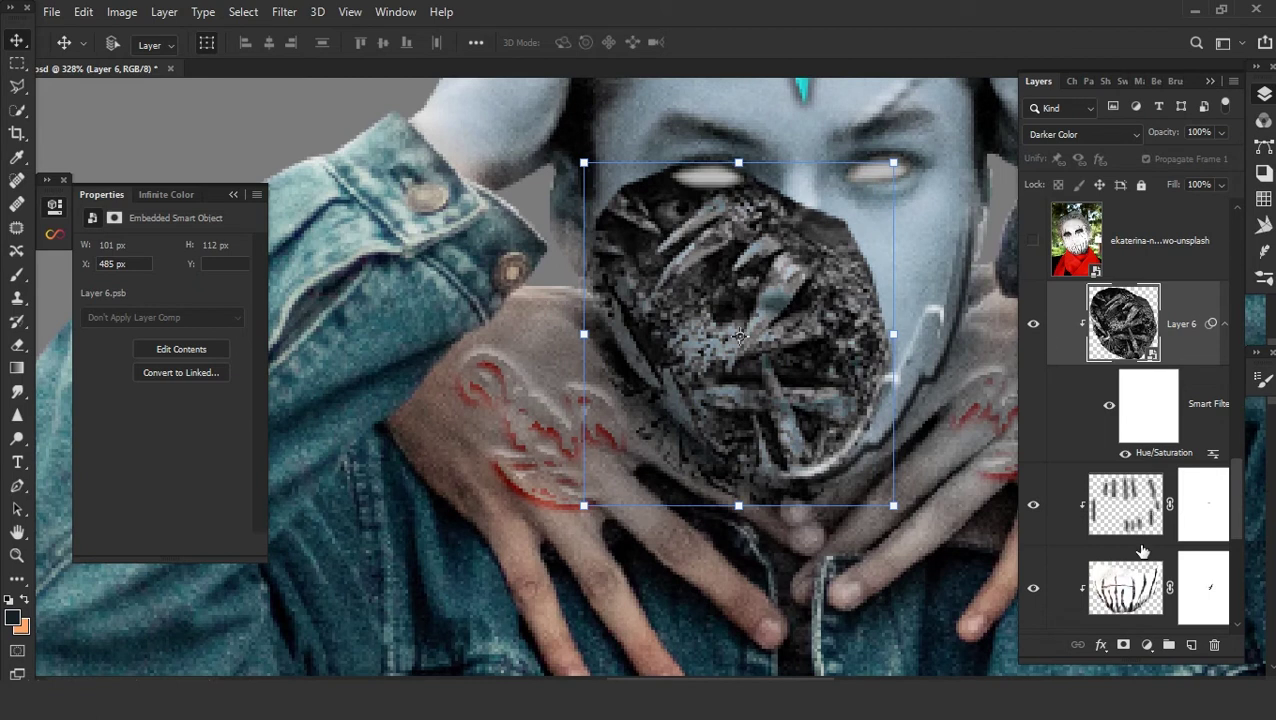
- Warp the texture's bottom-left corner to bend along the jaw
{"action": "key", "text": "ctrl+t"}
{"action": "right_click", "coordinate": [614, 422]}
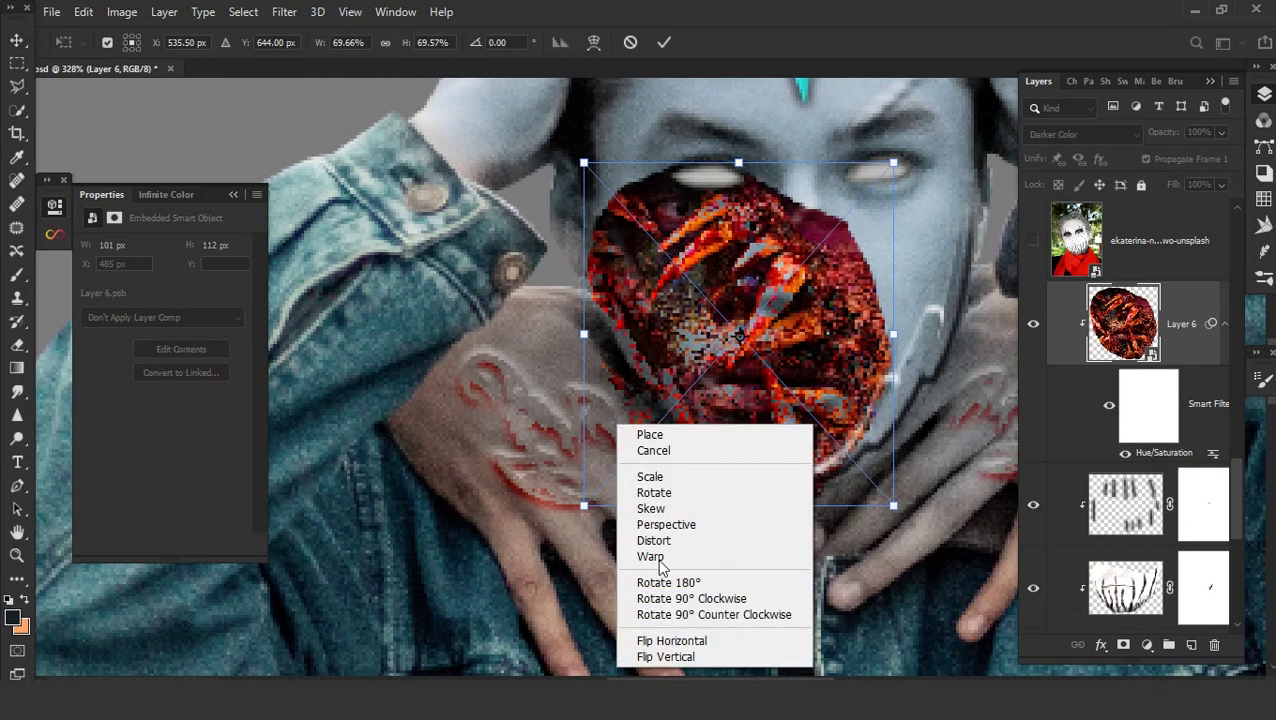
{"action": "left_click", "coordinate": [664, 558]}
{"action": "left_click_drag", "start_coordinate": [584, 506], "coordinate": [627, 425]}
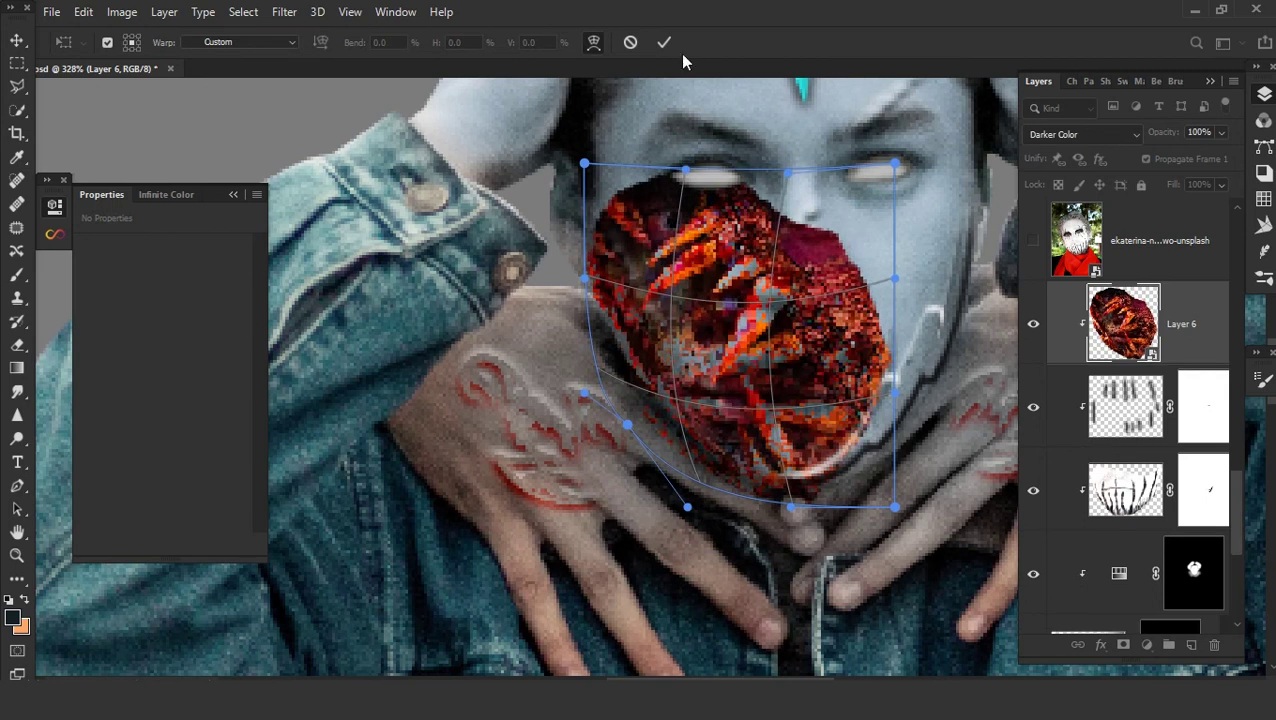
{"action": "left_click", "coordinate": [664, 42]}
- Add a layer mask and set up a 32 px Soft Round brush at 53% opacity
{"action": "left_click", "coordinate": [1123, 645]}
{"action": "scroll", "coordinate": [835, 325], "scroll_direction": "up", "scroll_amount": 4}
{"action": "key", "text": "b"}
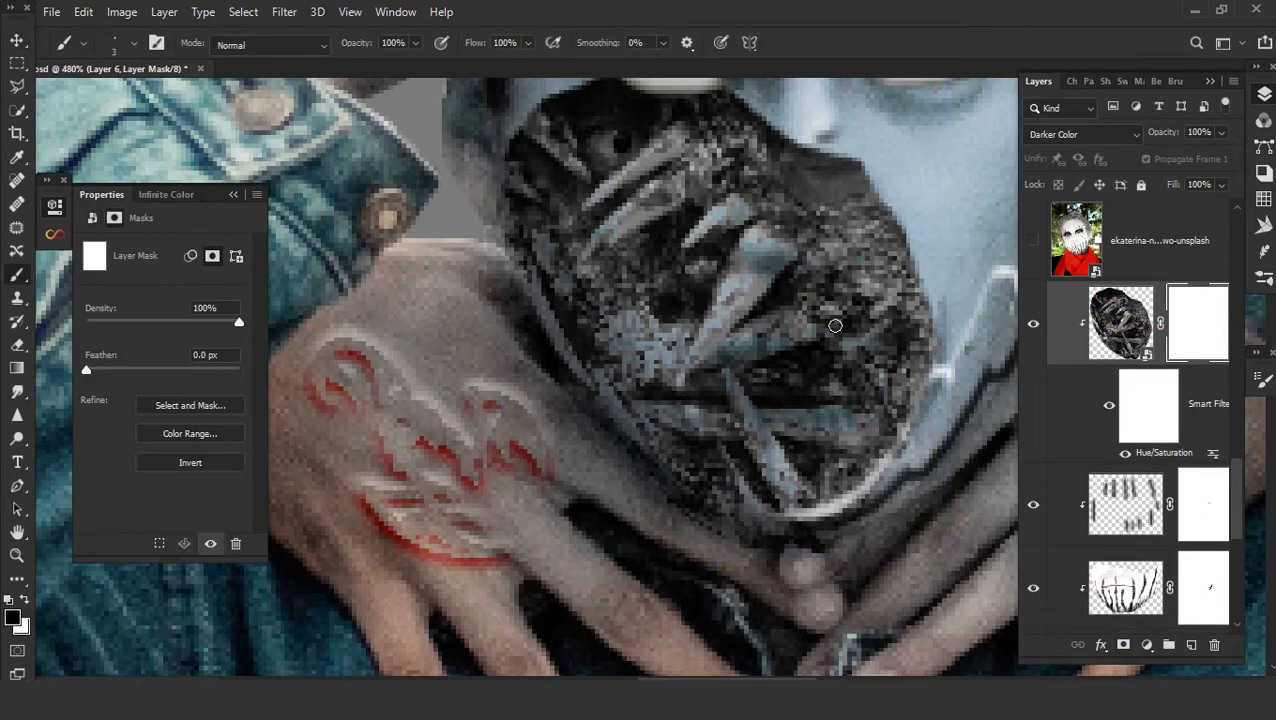
{"action": "right_click", "coordinate": [150, 228]}
{"action": "key", "text": "5"}
{"action": "key", "text": "3"}
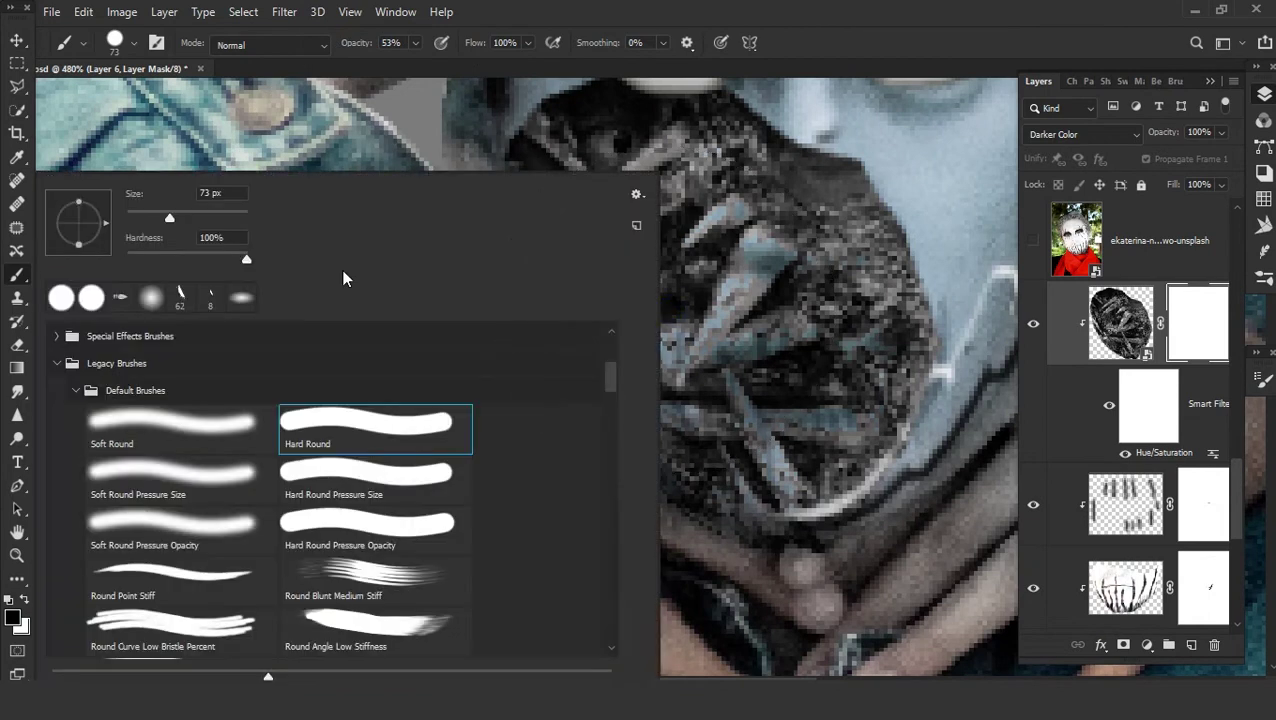
{"action": "left_click", "coordinate": [139, 437]}
{"action": "double_click", "coordinate": [210, 193]}
{"action": "type", "text": "32"}
{"action": "key", "text": "Return"}
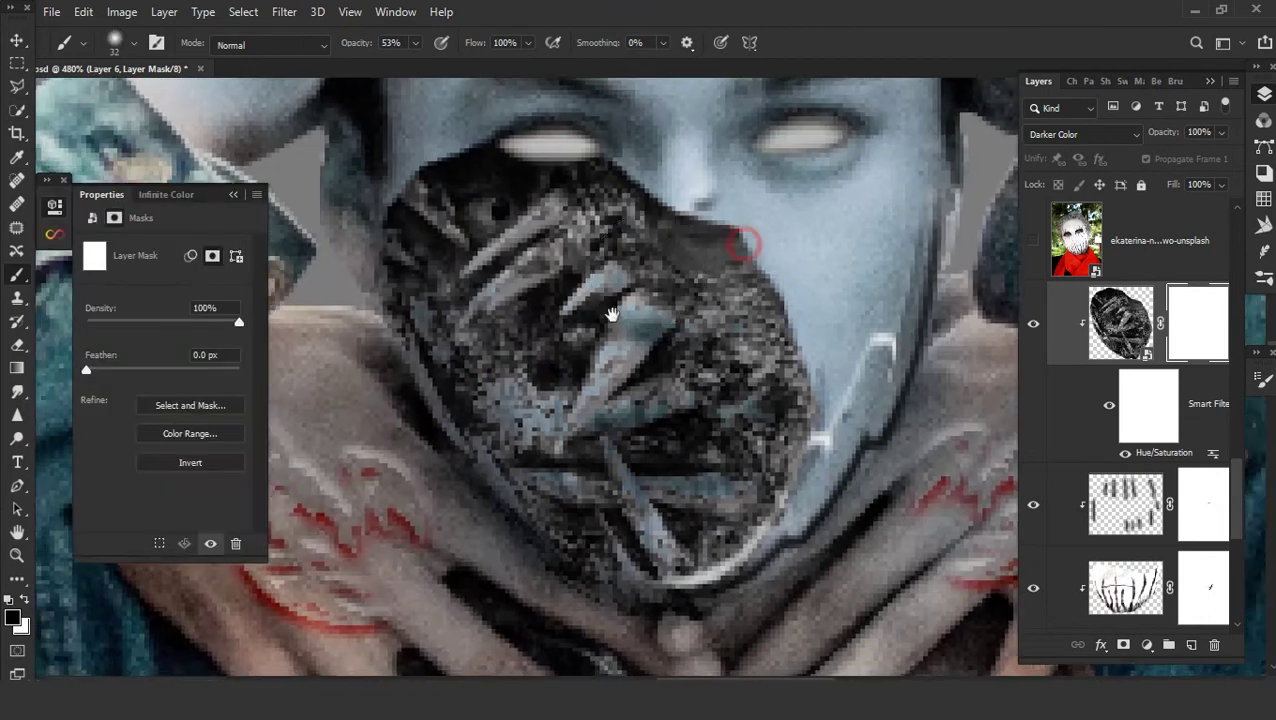
- Paint out the texture over the left cheek, eye and nose, then enlarge the brush to 96 px
{"action": "left_click_drag", "start_coordinate": [936, 486], "coordinate": [578, 128]}
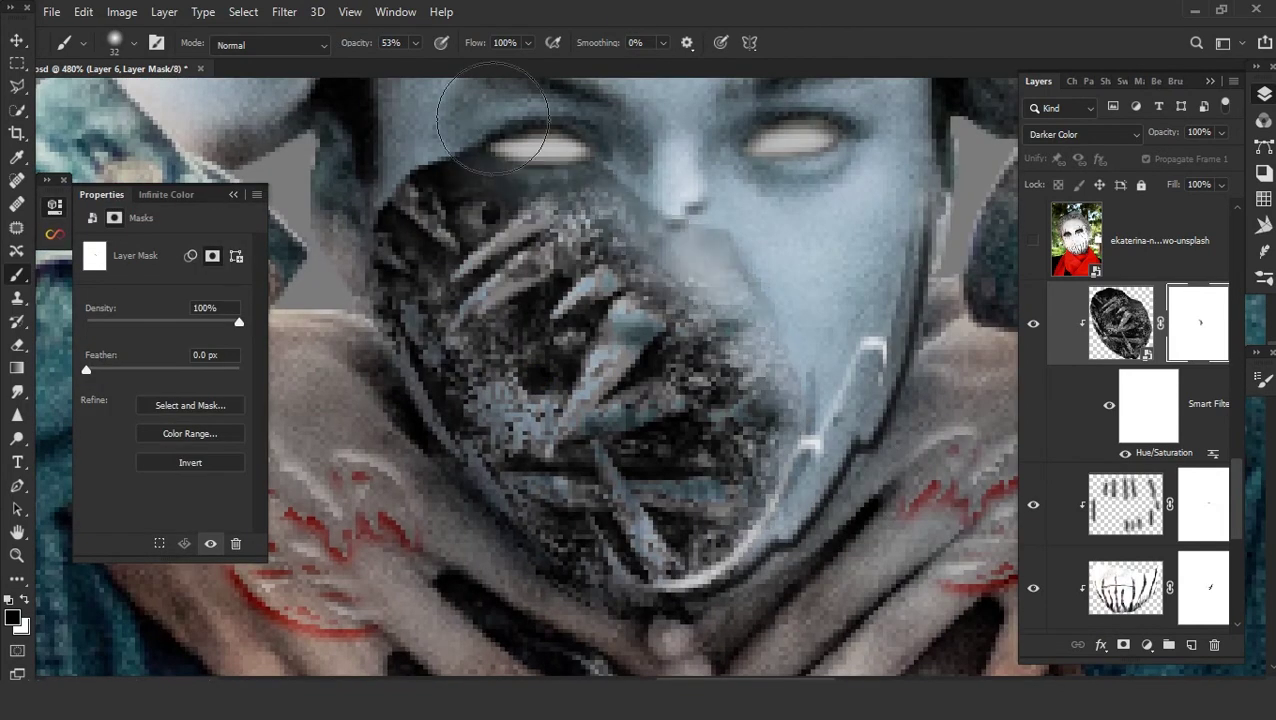
{"action": "left_click", "coordinate": [706, 205]}
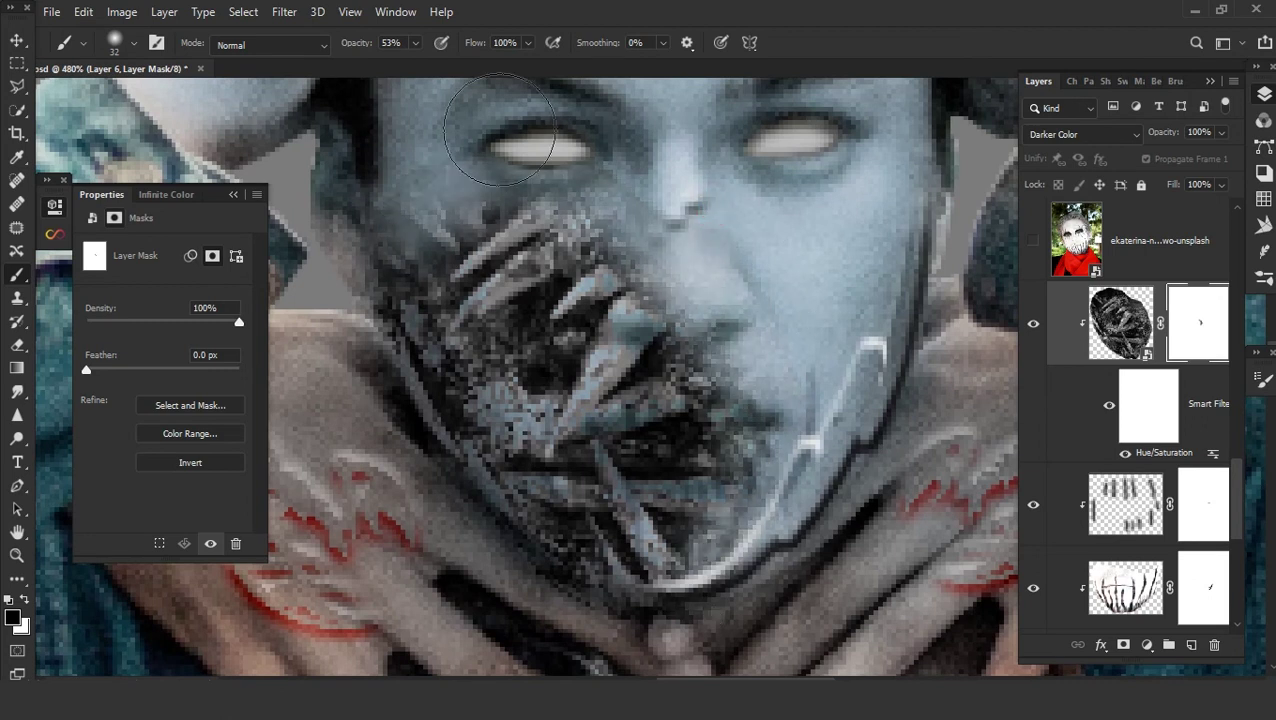
{"action": "scroll", "coordinate": [721, 567], "scroll_direction": "down", "scroll_amount": 3}
{"action": "scroll", "coordinate": [721, 567], "scroll_direction": "down", "scroll_amount": 2}
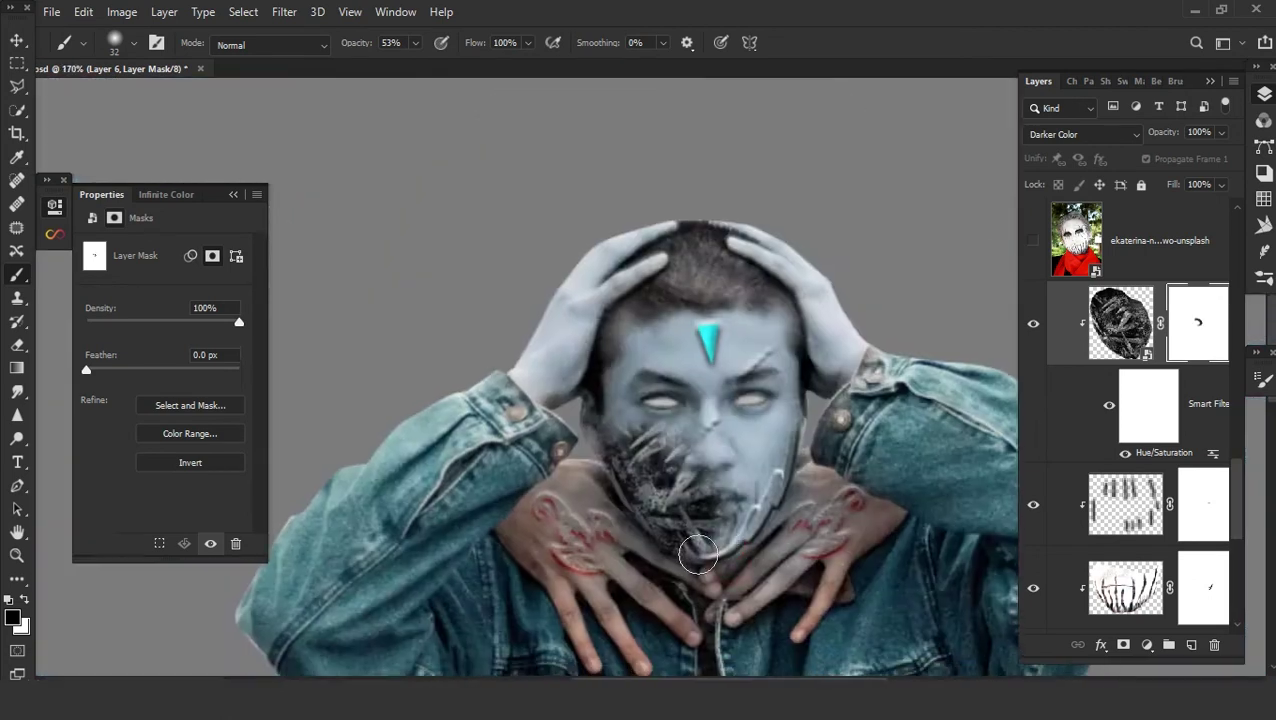
{"action": "scroll", "coordinate": [721, 540], "scroll_direction": "up", "scroll_amount": 4}
{"action": "right_click", "coordinate": [130, 197]}
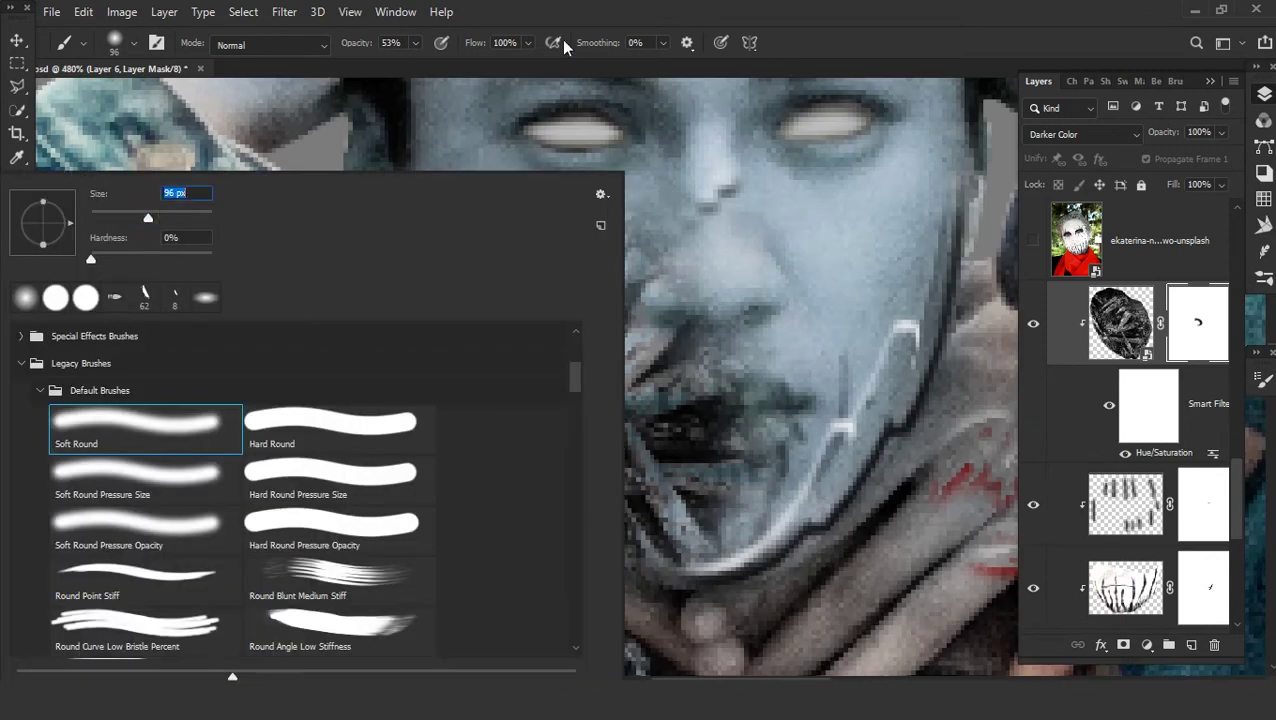
{"action": "key", "text": "Return"}
{"action": "scroll", "coordinate": [855, 482], "scroll_direction": "down", "scroll_amount": 1}
{"action": "scroll", "coordinate": [826, 400], "scroll_direction": "down", "scroll_amount": 3}
{"action": "scroll", "coordinate": [775, 490], "scroll_direction": "down", "scroll_amount": 1}
{"action": "scroll", "coordinate": [706, 381], "scroll_direction": "up", "scroll_amount": 1}
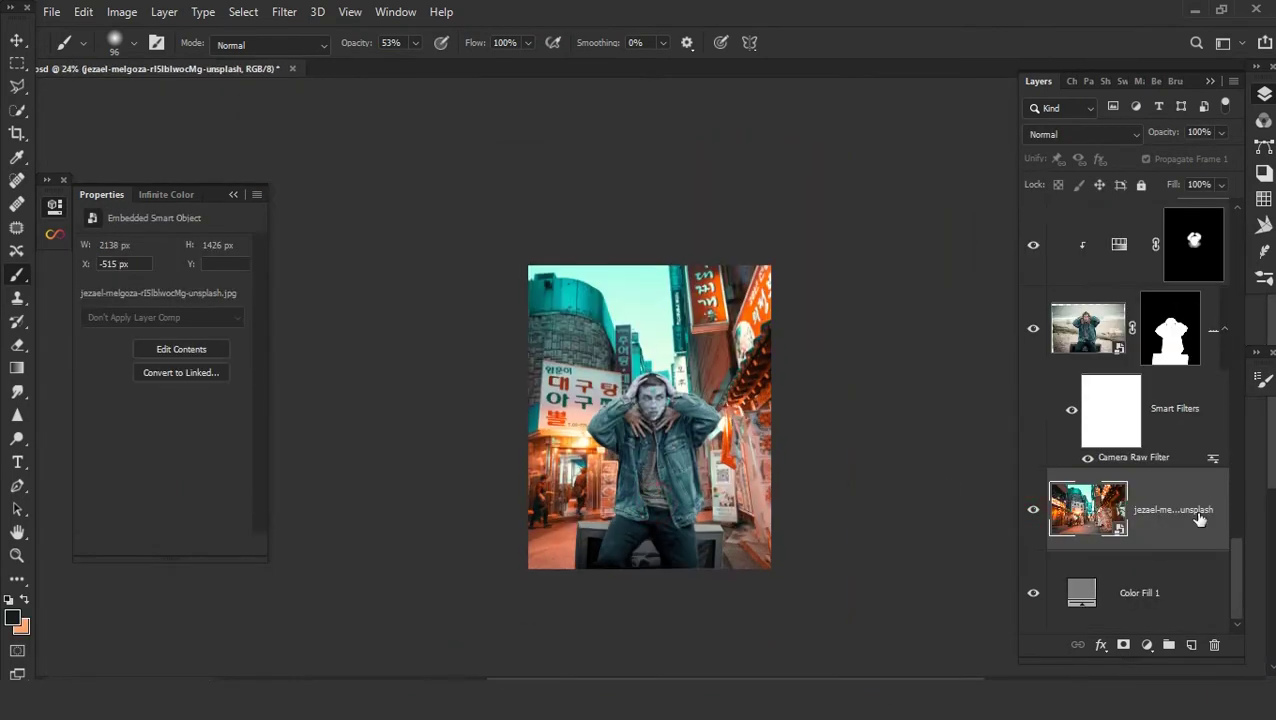
- Scale up the neon street background from its corner so it fills the canvas
{"action": "left_click", "coordinate": [17, 40]}
{"action": "scroll", "coordinate": [666, 448], "scroll_direction": "down", "scroll_amount": 1}
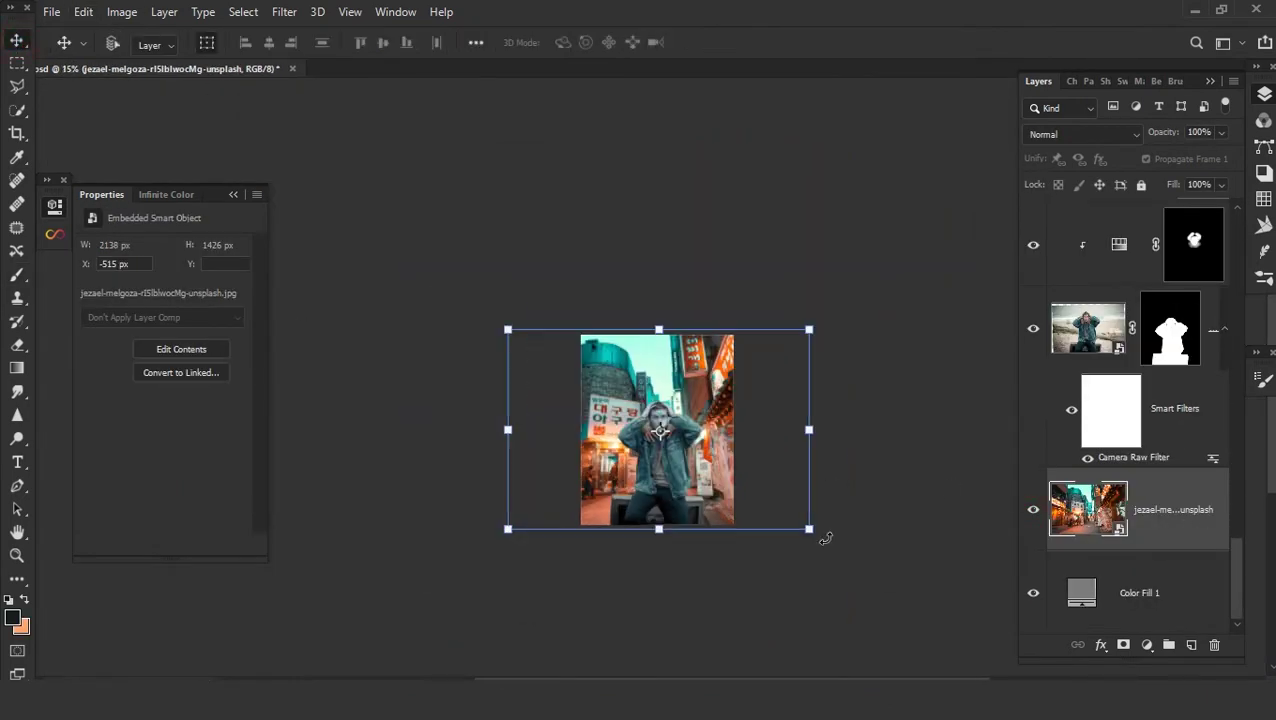
{"action": "left_click", "coordinate": [809, 529]}
{"action": "scroll", "coordinate": [760, 510], "scroll_direction": "up", "scroll_amount": 2}
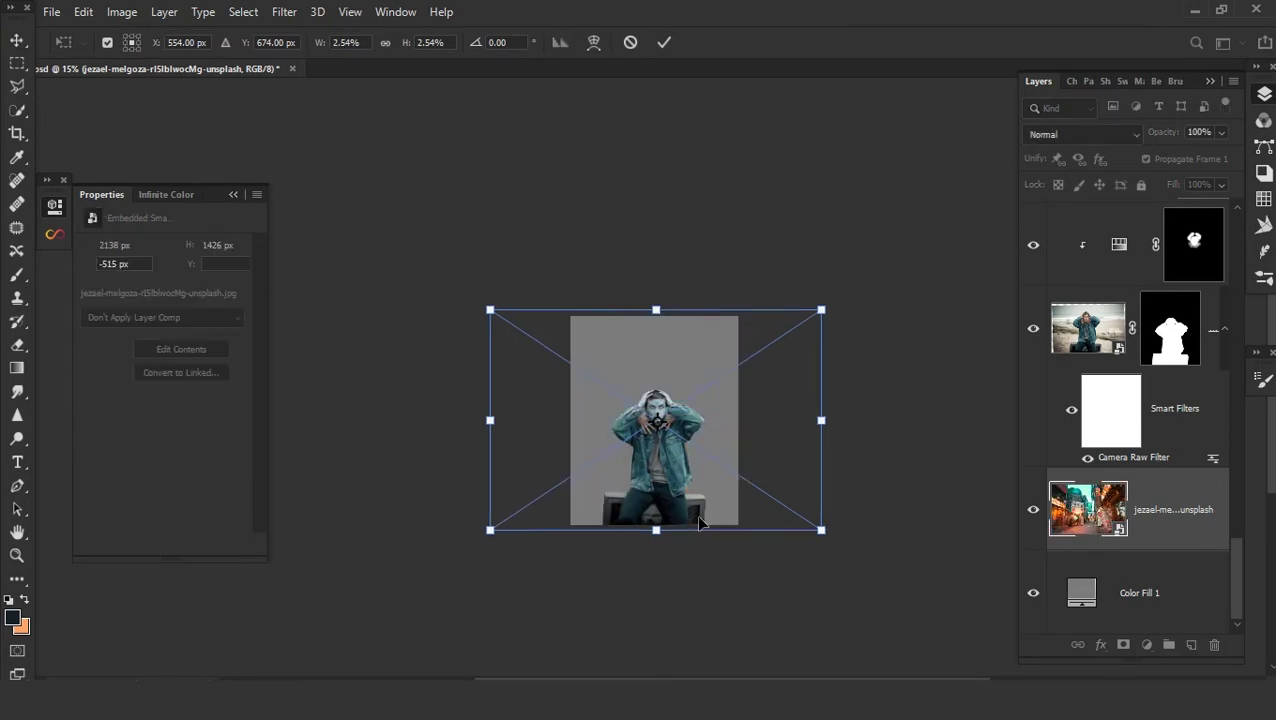
{"action": "scroll", "coordinate": [757, 499], "scroll_direction": "up", "scroll_amount": 2}
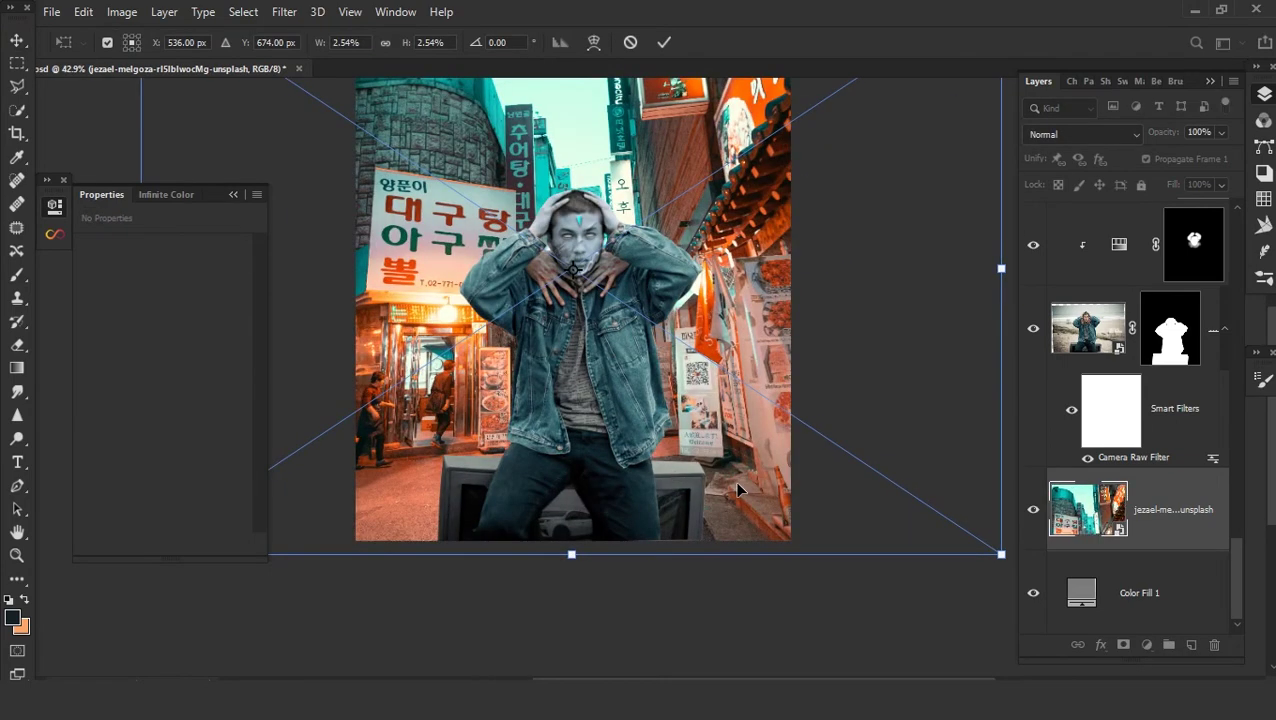
{"action": "scroll", "coordinate": [750, 495], "scroll_direction": "down", "scroll_amount": 3}
{"action": "left_click_drag", "start_coordinate": [903, 527], "coordinate": [977, 579]}
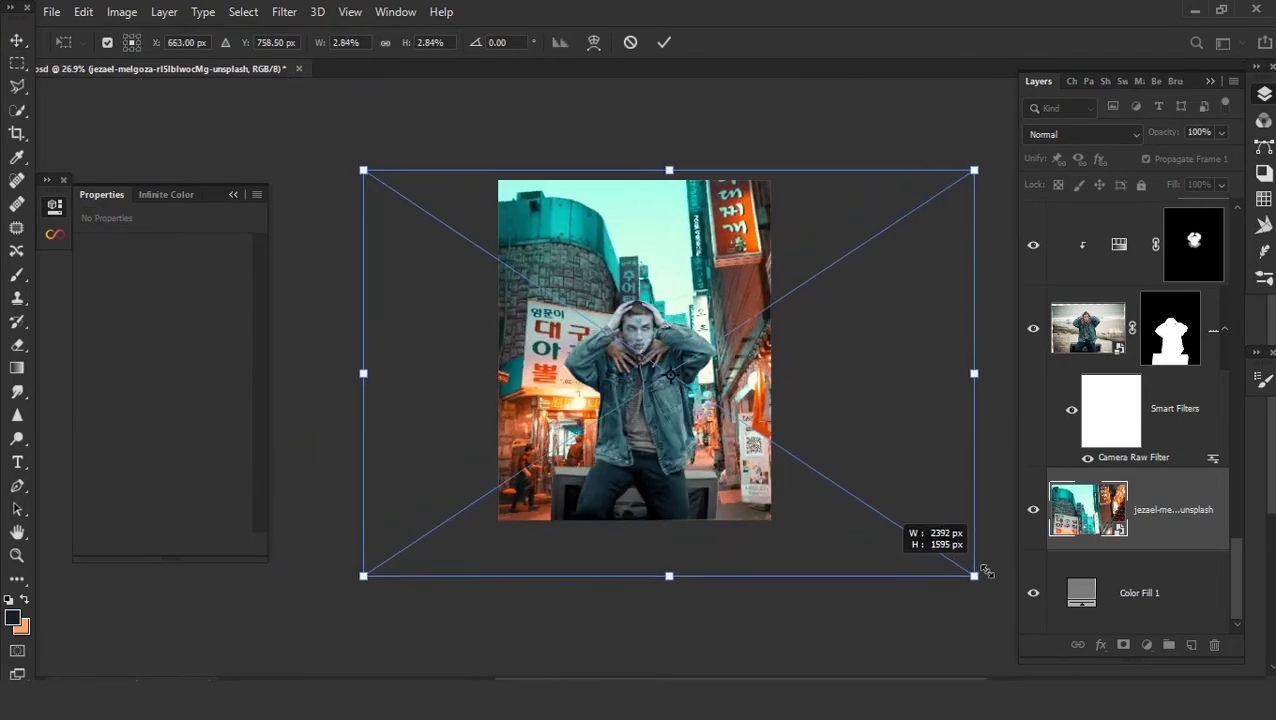
{"action": "mouse_move", "coordinate": [815, 495]}
{"action": "left_mouse_down"}
{"action": "mouse_move", "coordinate": [784, 481]}
{"action": "mouse_move", "coordinate": [787, 454]}
{"action": "left_mouse_up"}
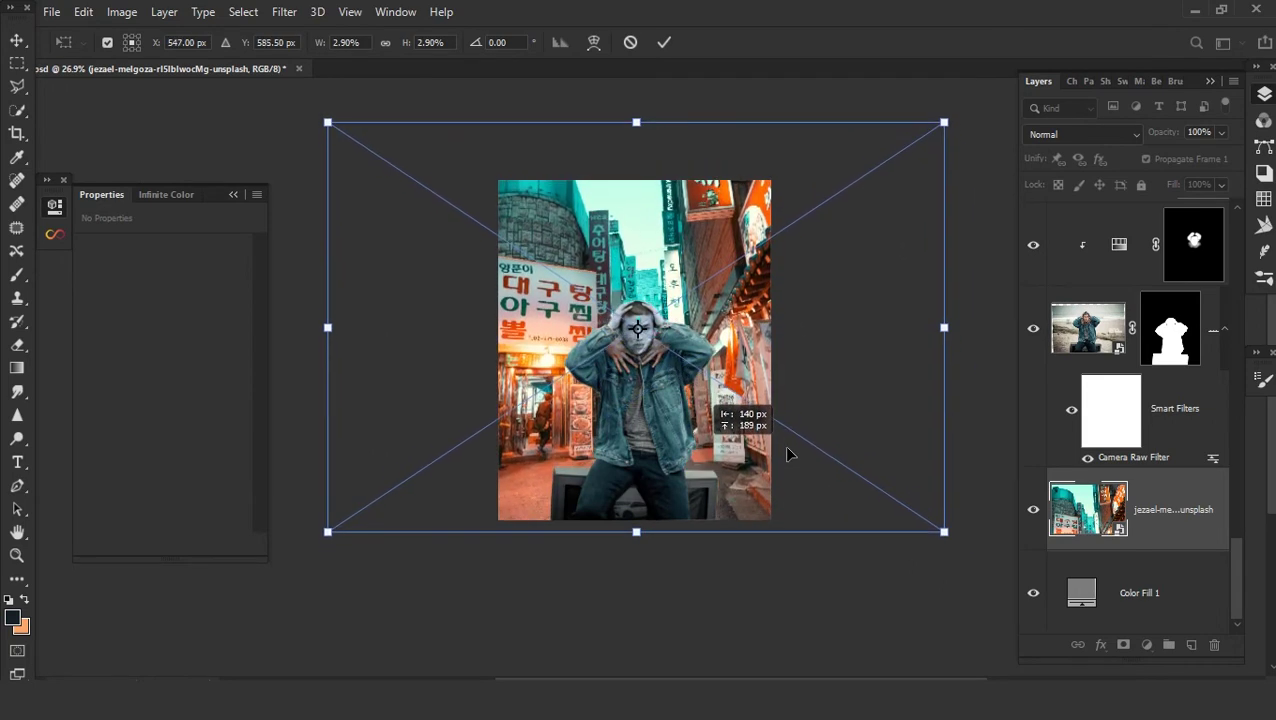
{"action": "key", "text": "ctrl+z"}
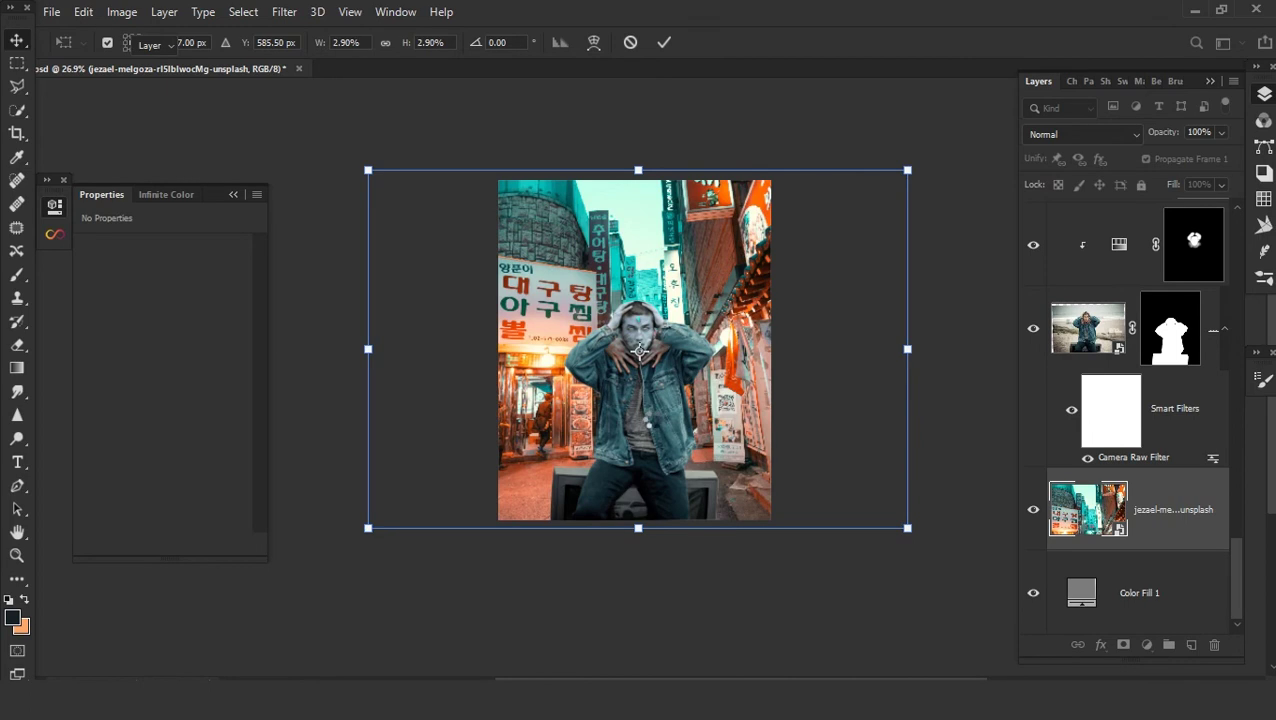
{"action": "key", "text": "Return"}
{"action": "scroll", "coordinate": [647, 413], "scroll_direction": "up", "scroll_amount": 5}
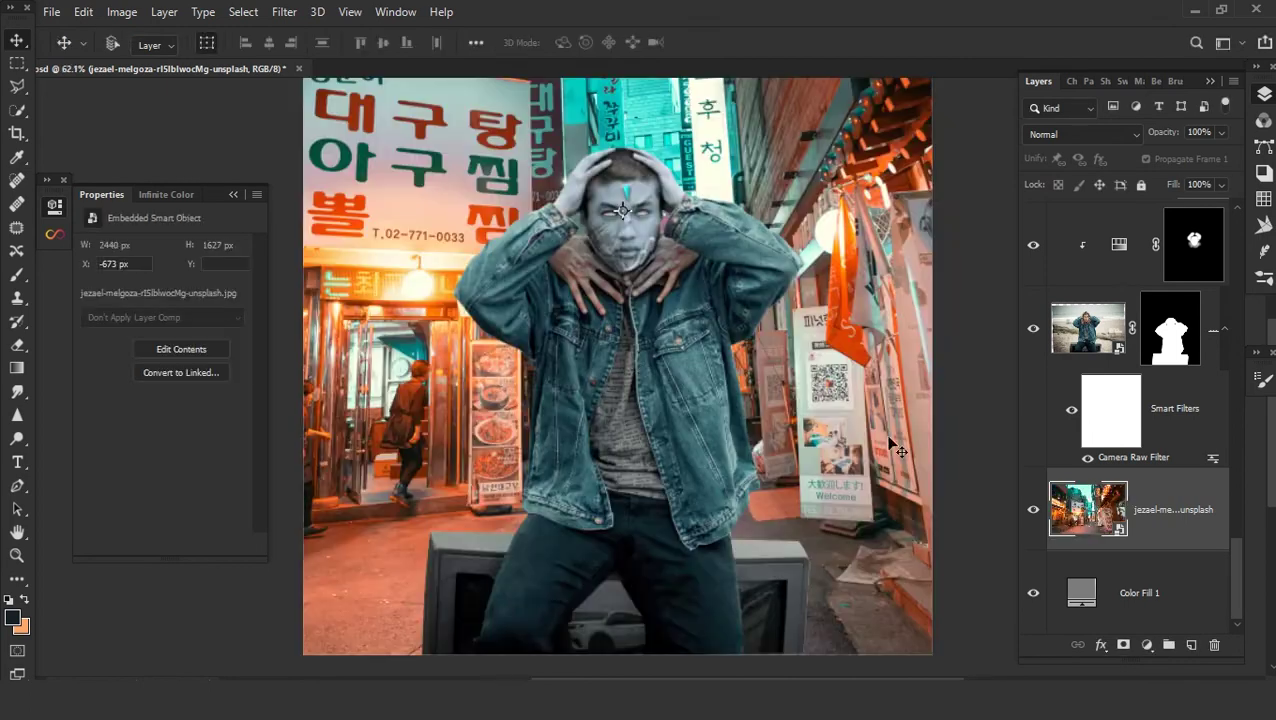
{"action": "scroll", "coordinate": [622, 210], "scroll_direction": "up", "scroll_amount": 1}
{"action": "scroll", "coordinate": [588, 210], "scroll_direction": "up", "scroll_amount": 3}
{"action": "scroll", "coordinate": [588, 210], "scroll_direction": "up", "scroll_amount": 2}
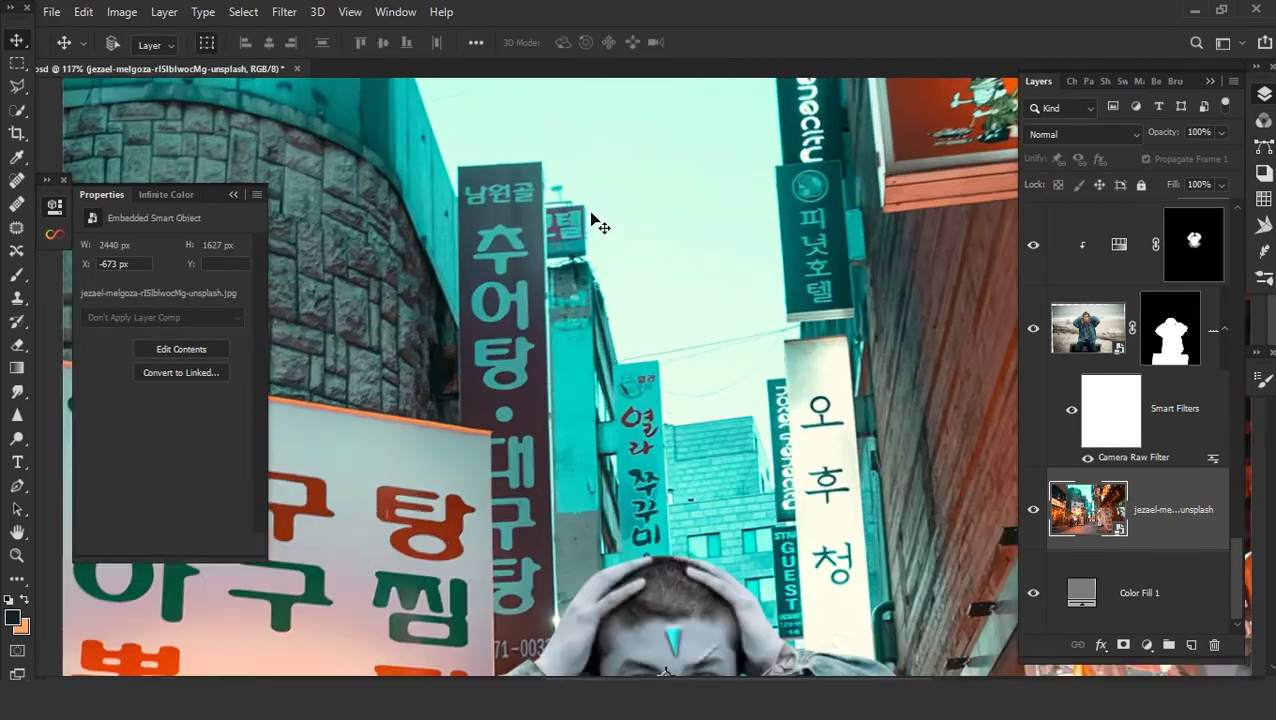
- Mask out the street photo's sky and move the night-city layer below the street layer
{"action": "key", "text": "w"}
{"action": "left_click", "coordinate": [658, 216]}
{"action": "key", "text": "ctrl+0"}
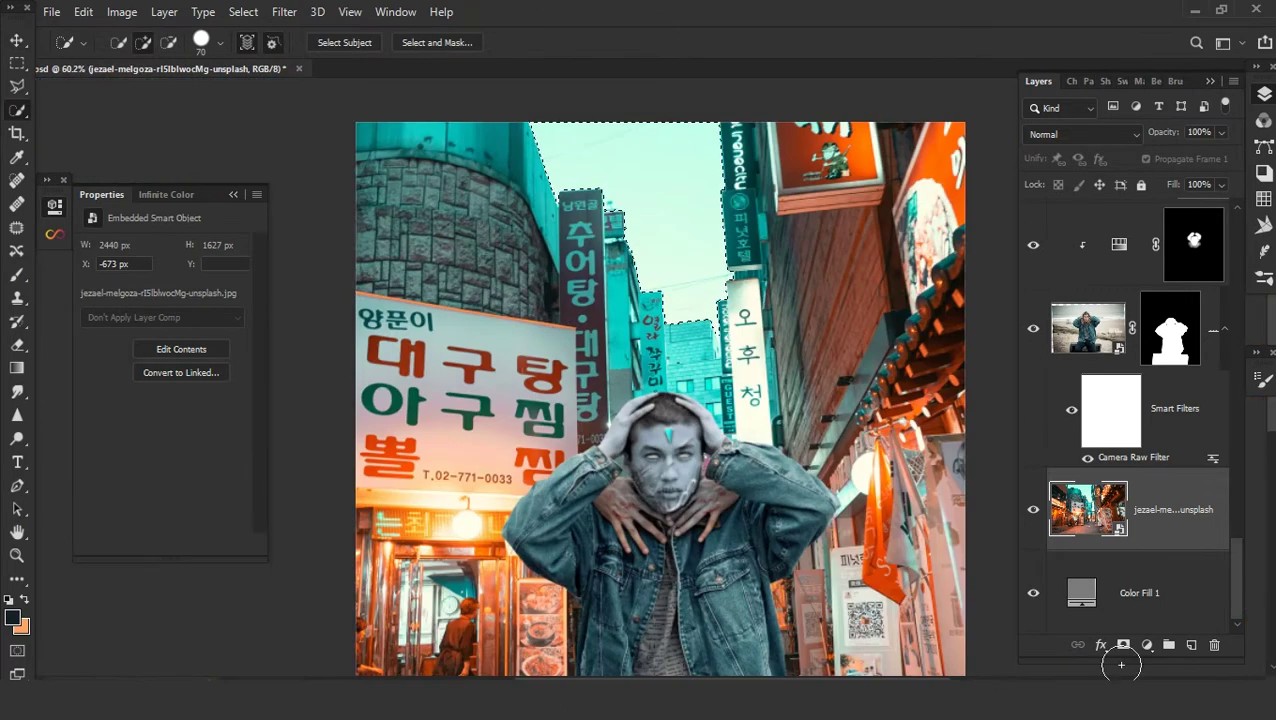
{"action": "left_click", "coordinate": [1124, 648]}
{"action": "scroll", "coordinate": [747, 450], "scroll_direction": "down", "scroll_amount": 5}
{"action": "left_click_drag", "start_coordinate": [1150, 240], "coordinate": [1176, 555]}
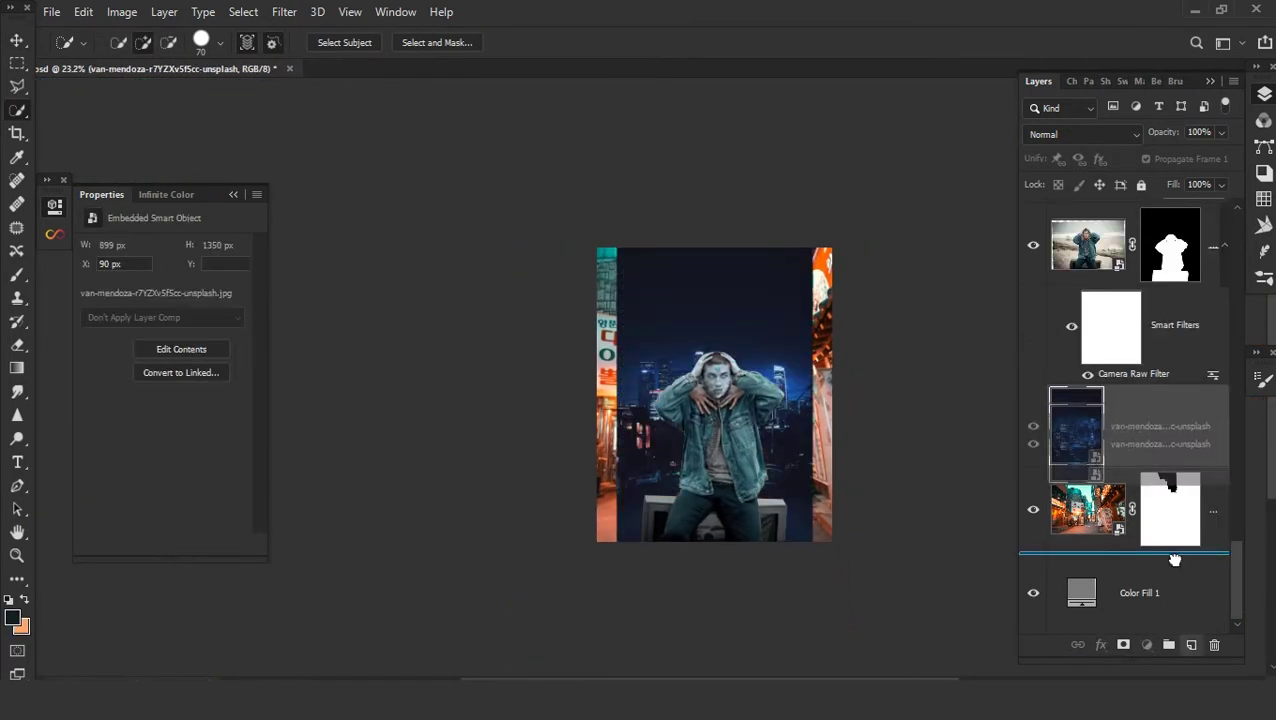
{"action": "scroll", "coordinate": [743, 429], "scroll_direction": "up", "scroll_amount": 2}
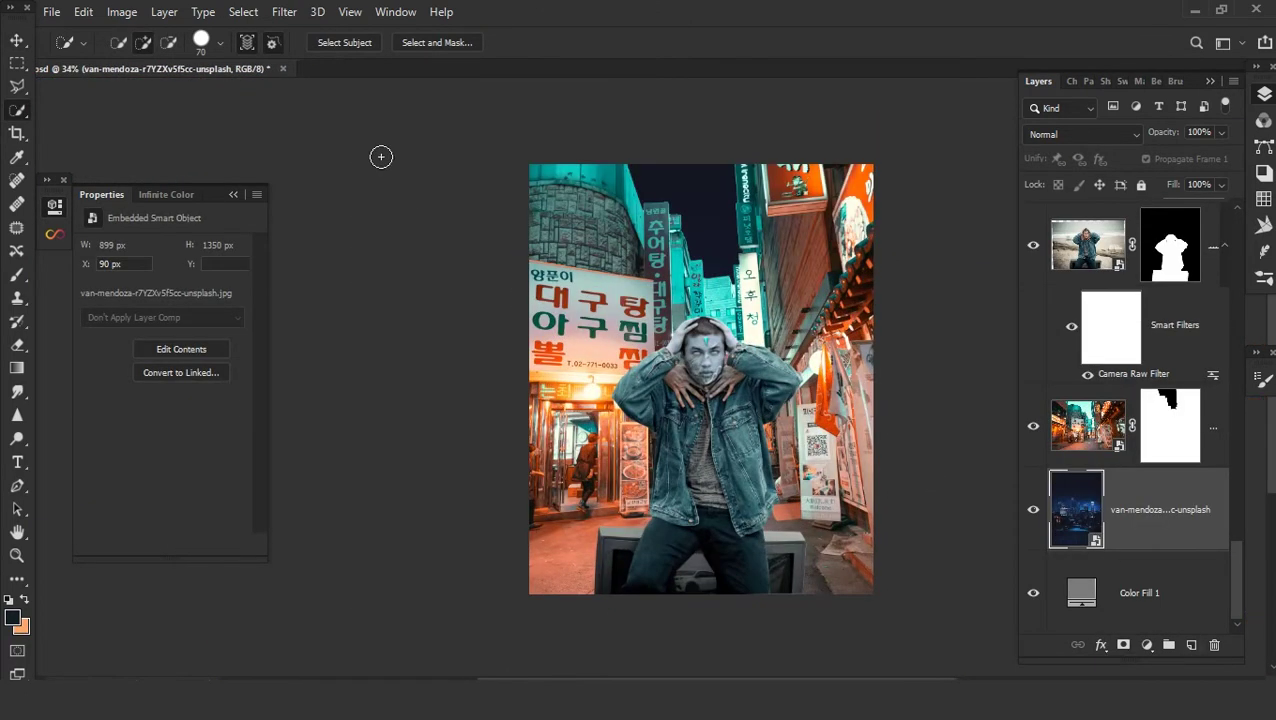
- Free Transform the night-city sky layer, enlarging and positioning it behind the street's masked sky
{"action": "left_click", "coordinate": [17, 41]}
{"action": "scroll", "coordinate": [517, 390], "scroll_direction": "down", "scroll_amount": 1}
{"action": "left_click_drag", "start_coordinate": [770, 544], "coordinate": [835, 595]}
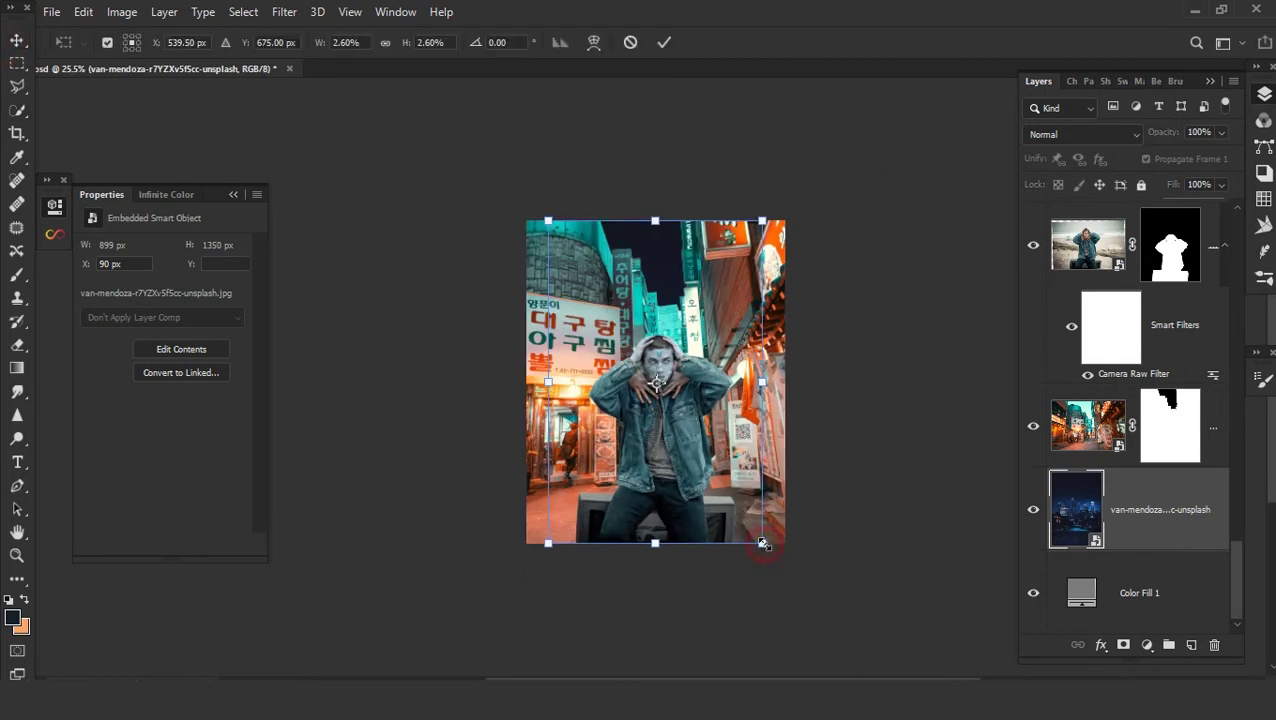
{"action": "mouse_move", "coordinate": [671, 412]}
{"action": "left_mouse_down"}
{"action": "mouse_move", "coordinate": [660, 398]}
{"action": "mouse_move", "coordinate": [670, 428]}
{"action": "mouse_move", "coordinate": [657, 435]}
{"action": "left_mouse_up"}
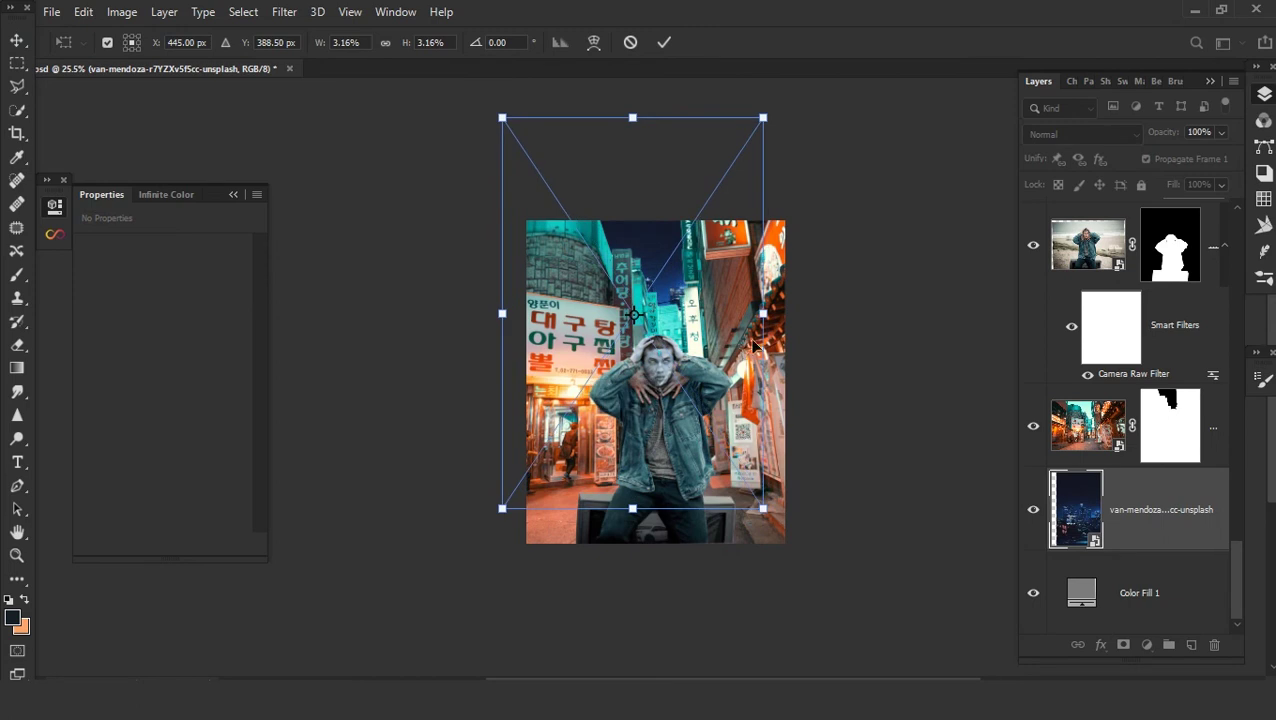
{"action": "left_click_drag", "start_coordinate": [761, 314], "coordinate": [820, 313]}
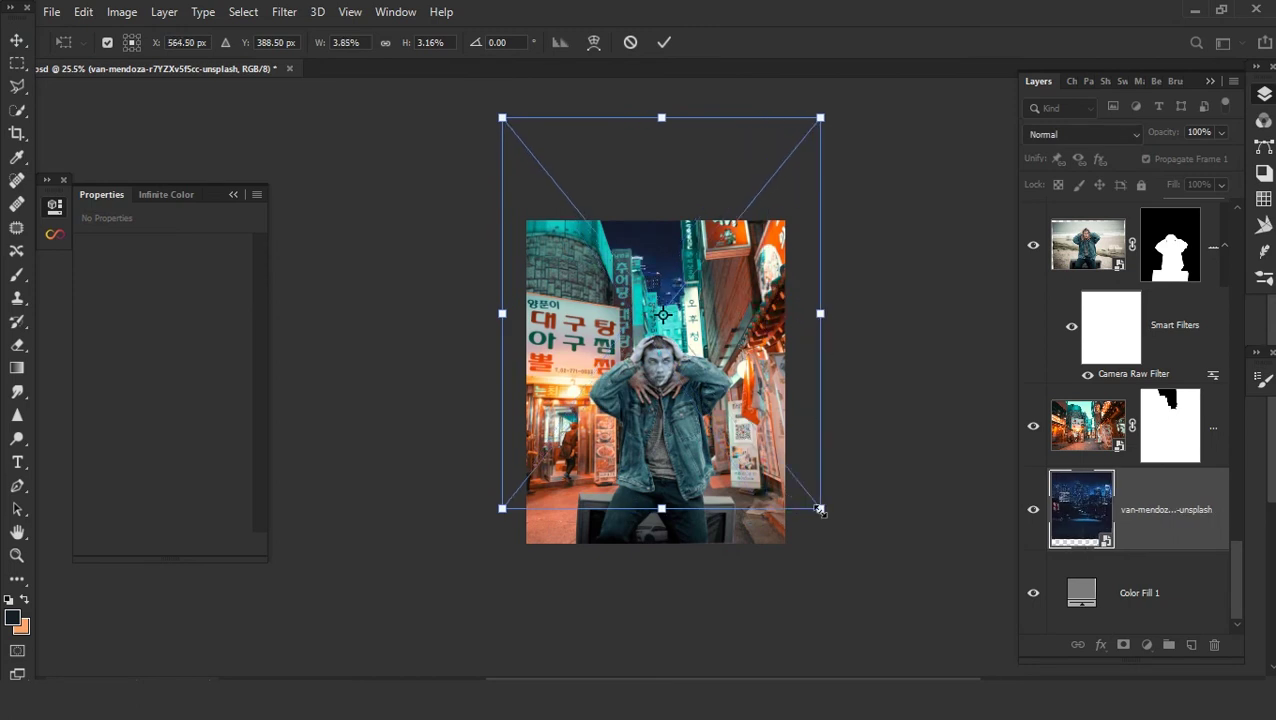
{"action": "left_click_drag", "start_coordinate": [820, 508], "coordinate": [863, 556]}
{"action": "mouse_move", "coordinate": [801, 504]}
{"action": "left_mouse_down"}
{"action": "mouse_move", "coordinate": [806, 465]}
{"action": "mouse_move", "coordinate": [795, 482]}
{"action": "left_mouse_up"}
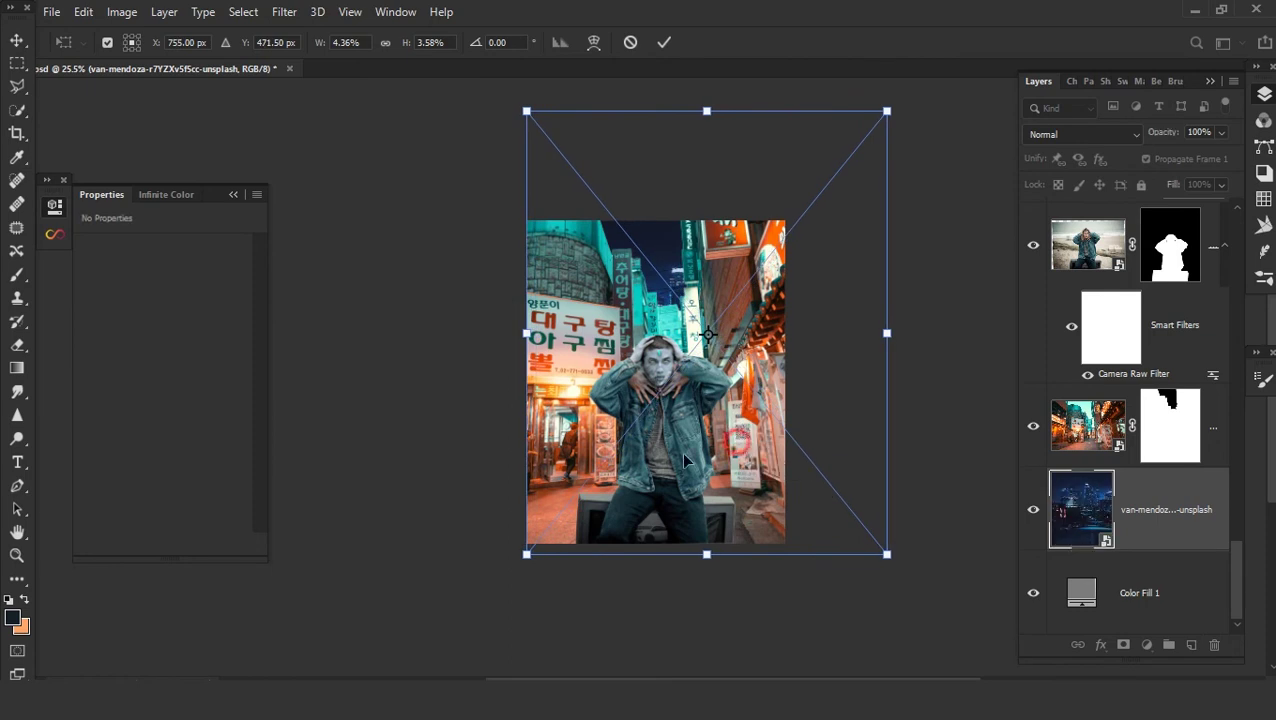
{"action": "key", "text": "ctrl+z"}
{"action": "key", "text": "ctrl+z"}
{"action": "key", "text": "ctrl+z"}
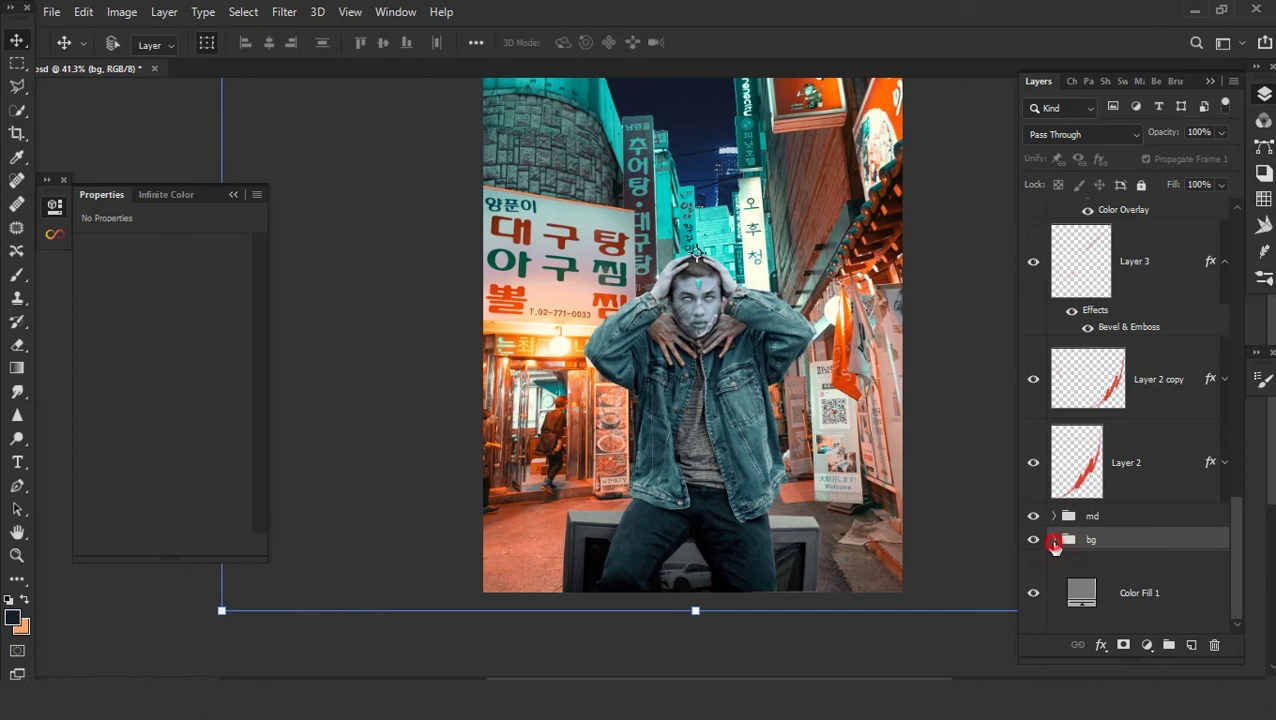
- Wrap the bg group inside a new outer group named bg
{"action": "left_click", "coordinate": [1054, 541]}
{"action": "left_click", "coordinate": [1076, 455]}
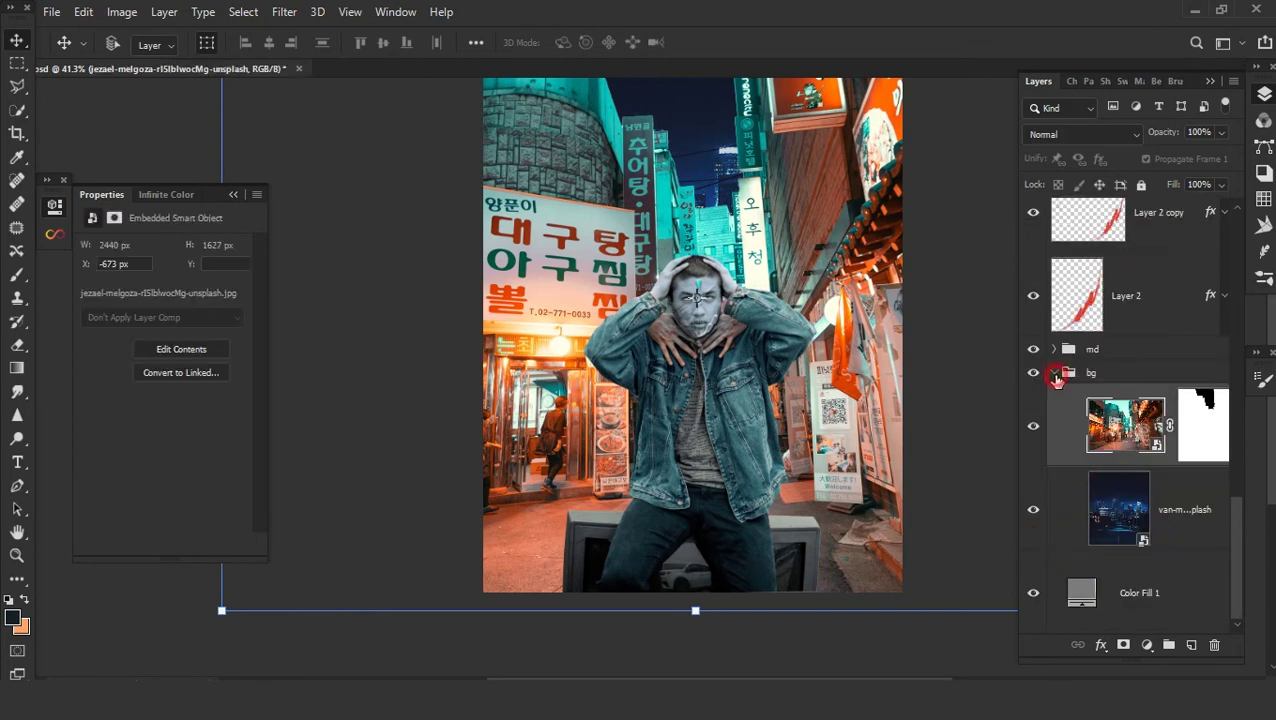
{"action": "left_click", "coordinate": [1055, 373]}
{"action": "key", "text": "ctrl+g"}
{"action": "left_click", "coordinate": [1103, 543]}
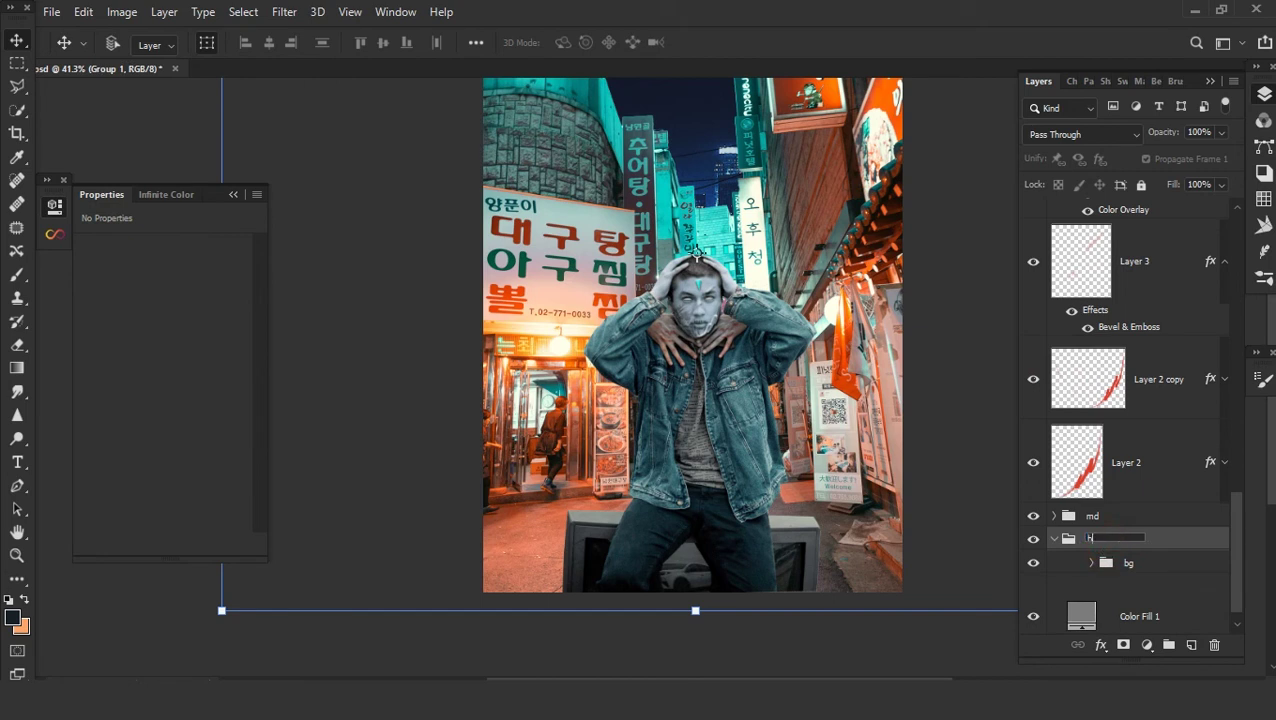
{"action": "type", "text": "bg"}
- Duplicate the inner bg group and convert bg copy into a smart object
{"action": "left_click", "coordinate": [1123, 565]}
{"action": "scroll", "coordinate": [1103, 567], "scroll_direction": "down", "scroll_amount": 1}
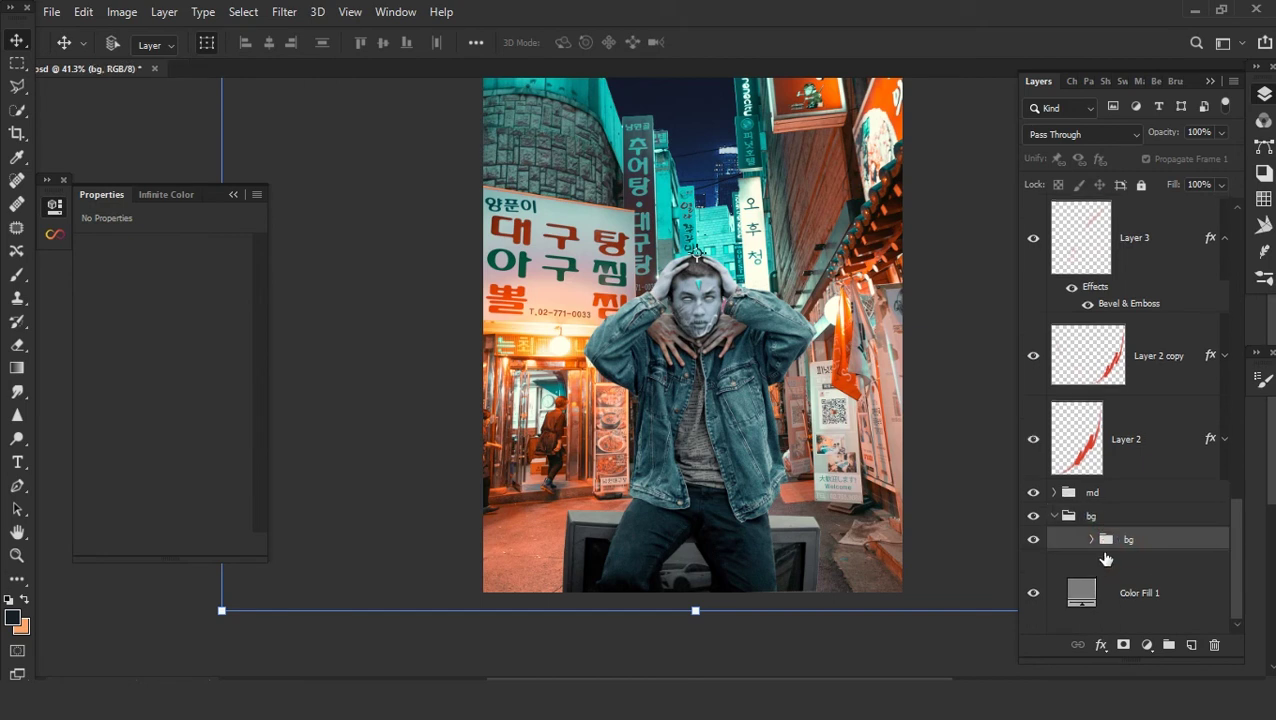
{"action": "key", "text": "ctrl+j"}
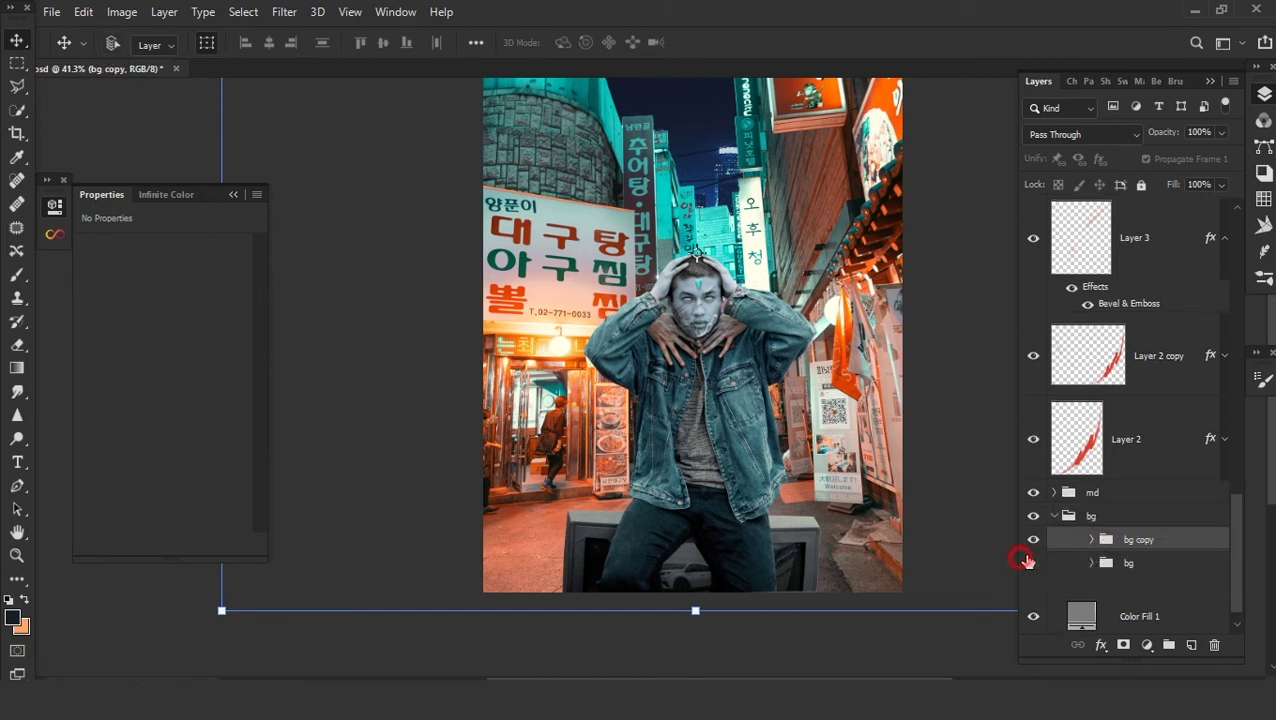
{"action": "right_click", "coordinate": [1108, 548]}
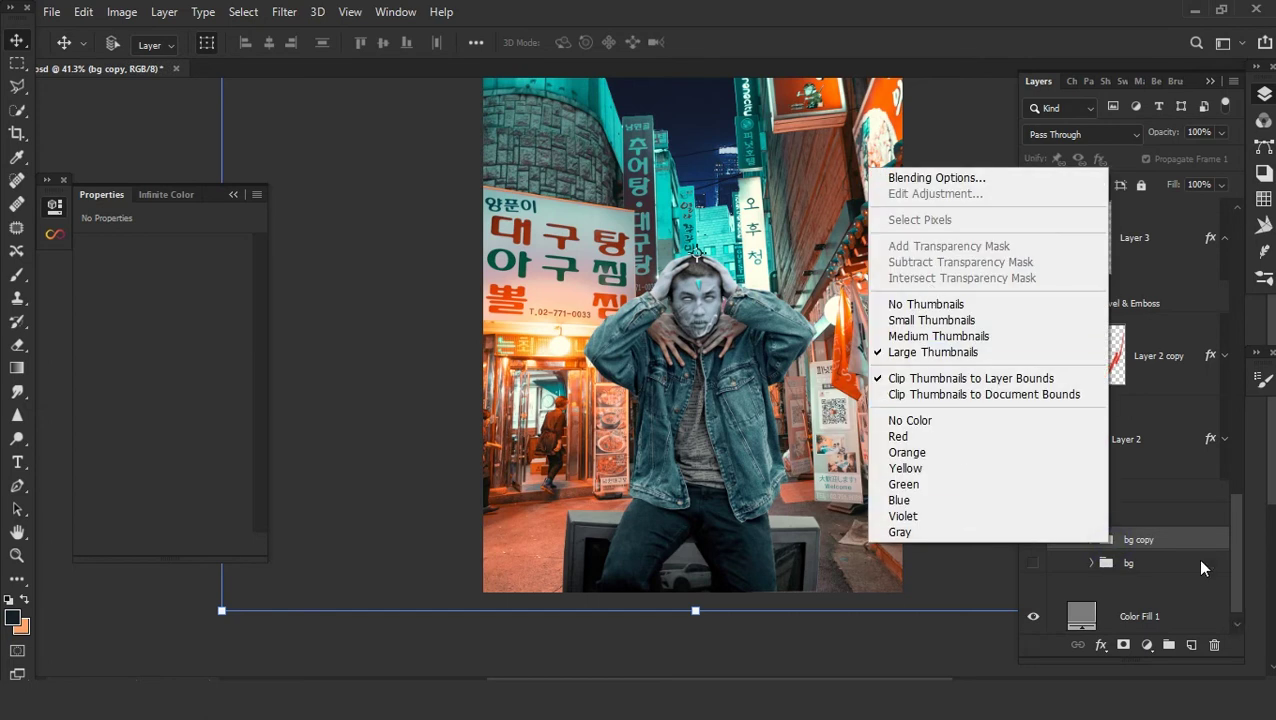
{"action": "right_click", "coordinate": [1187, 541]}
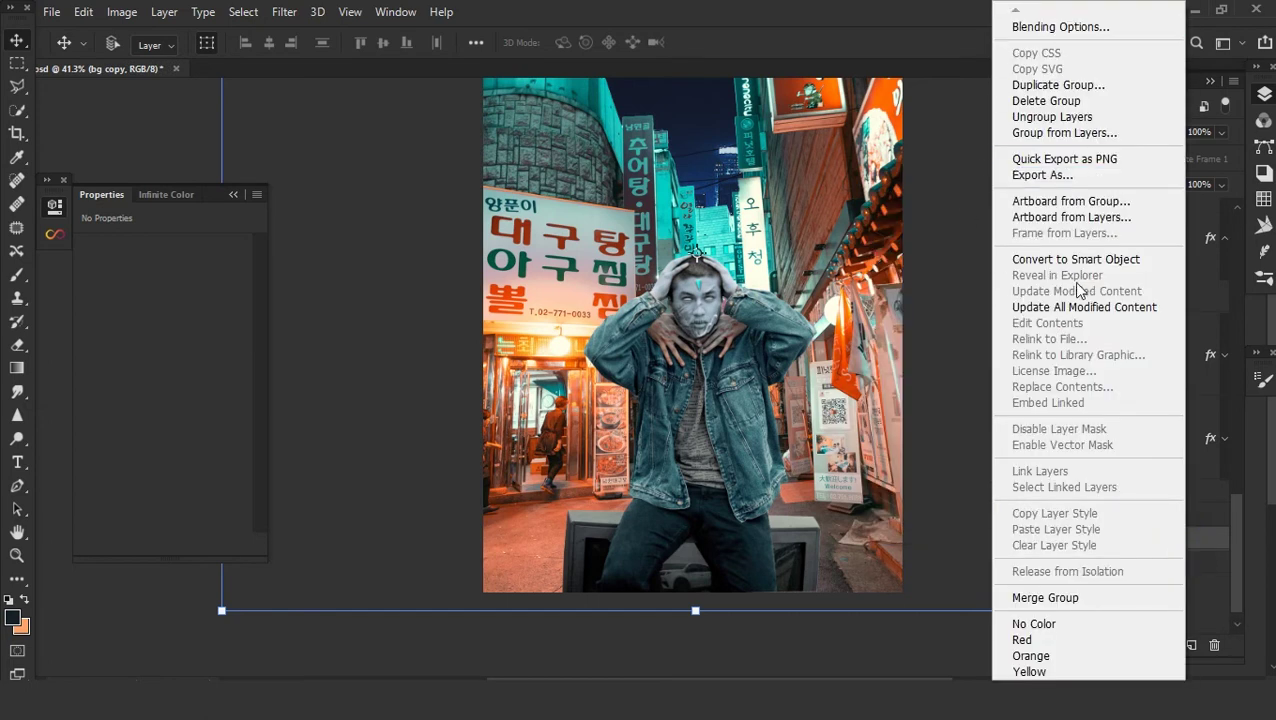
{"action": "left_click", "coordinate": [1066, 262]}
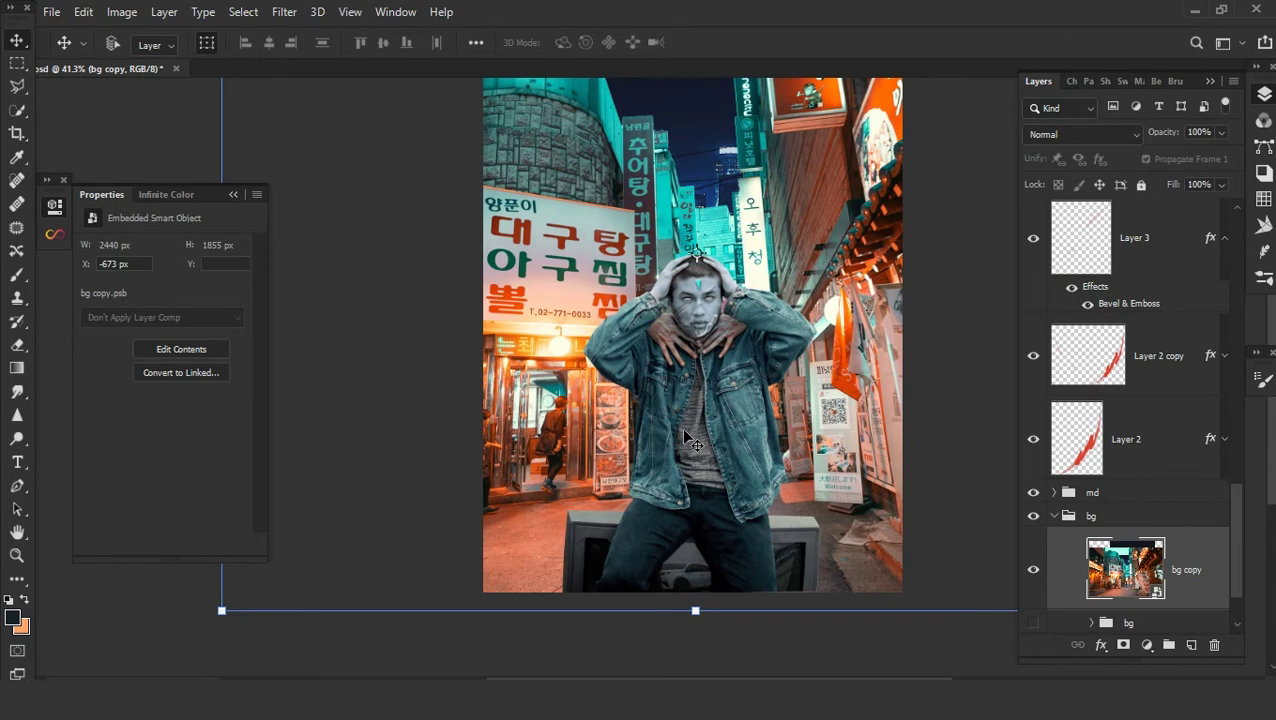
{"action": "scroll", "coordinate": [685, 432], "scroll_direction": "up", "scroll_amount": 2}
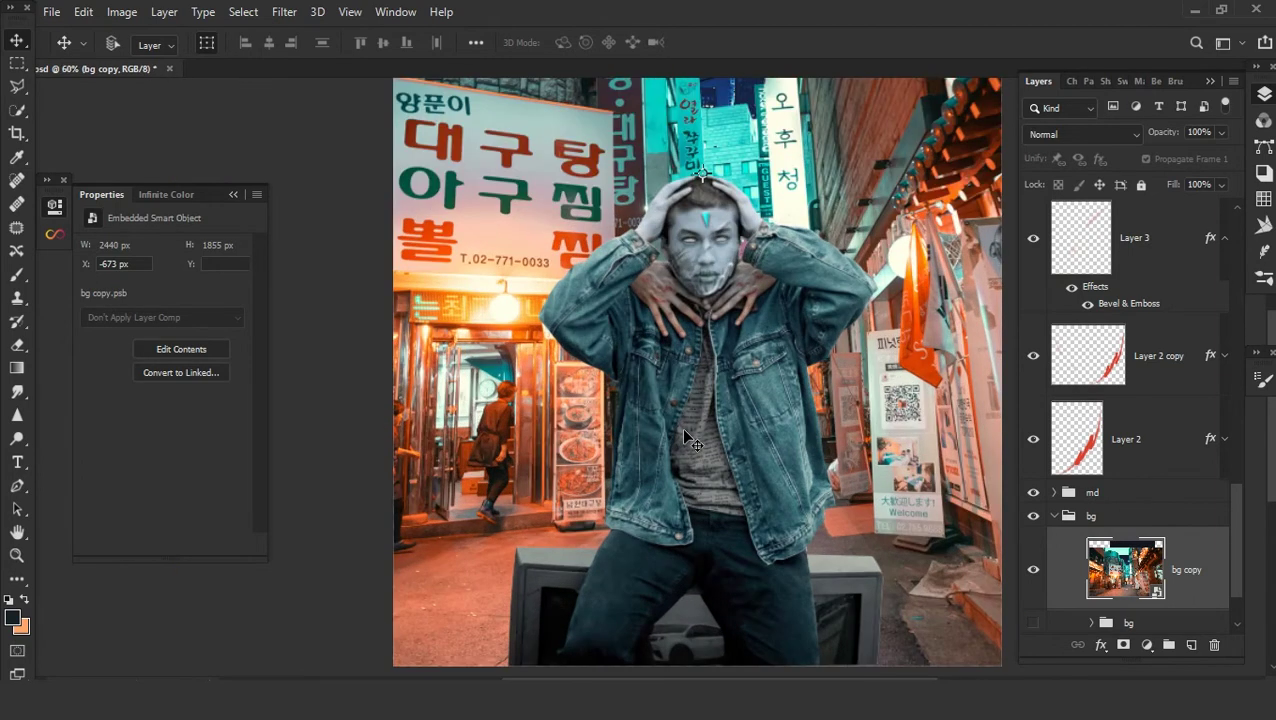
- Apply a Lenscare blur with reset settings and radius 2.19 to bg copy
{"action": "left_click", "coordinate": [285, 12]}
{"action": "mouse_move", "coordinate": [283, 379]}
{"action": "left_click", "coordinate": [310, 566]}
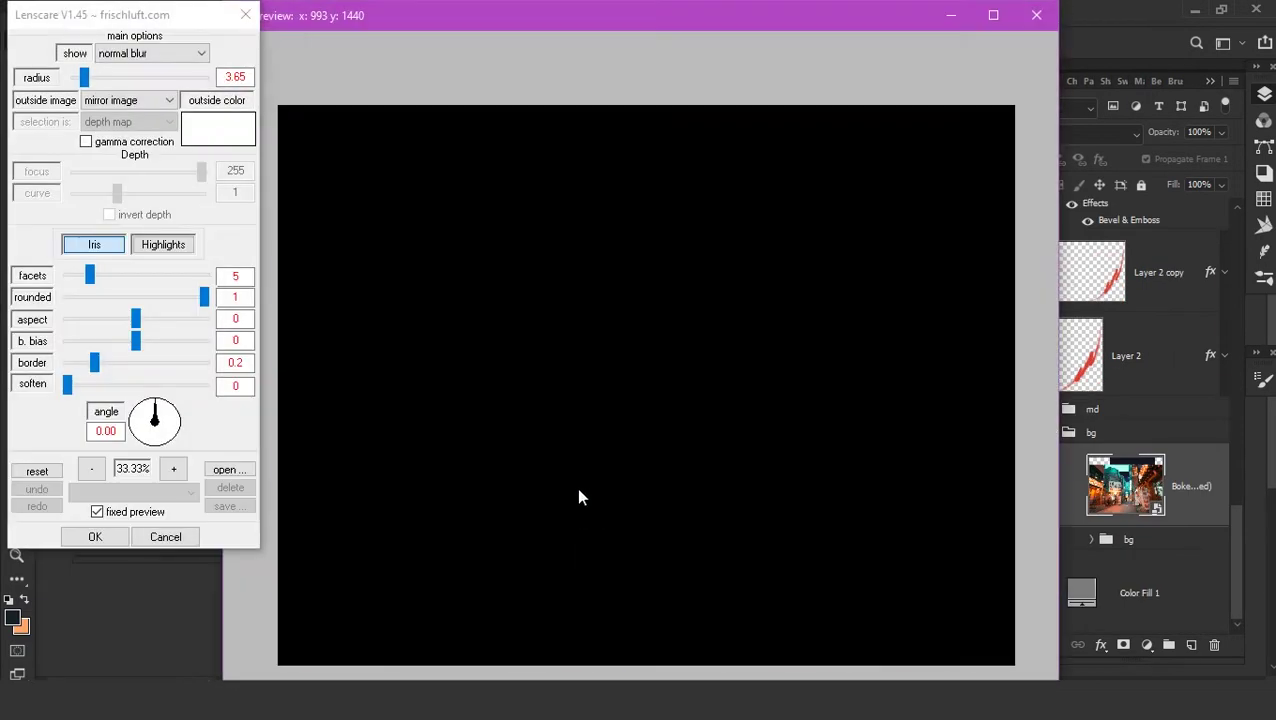
{"action": "left_click", "coordinate": [37, 470]}
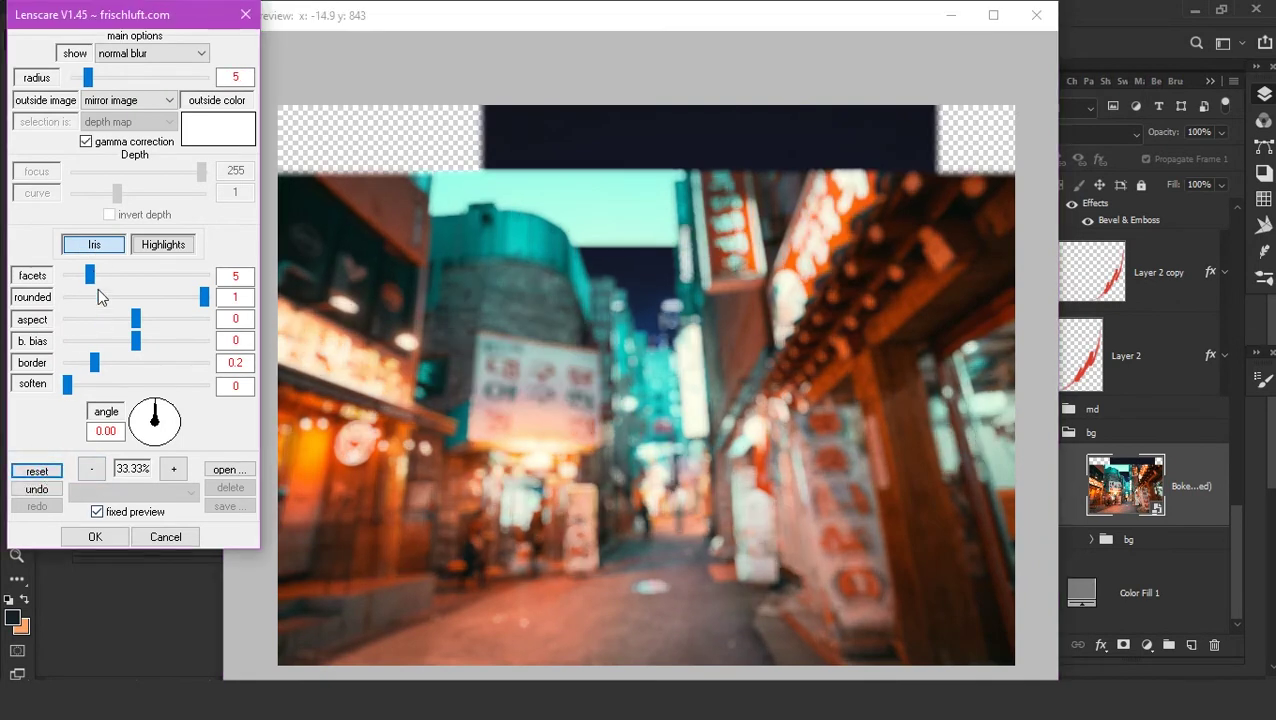
{"action": "left_click_drag", "start_coordinate": [94, 87], "coordinate": [87, 90]}
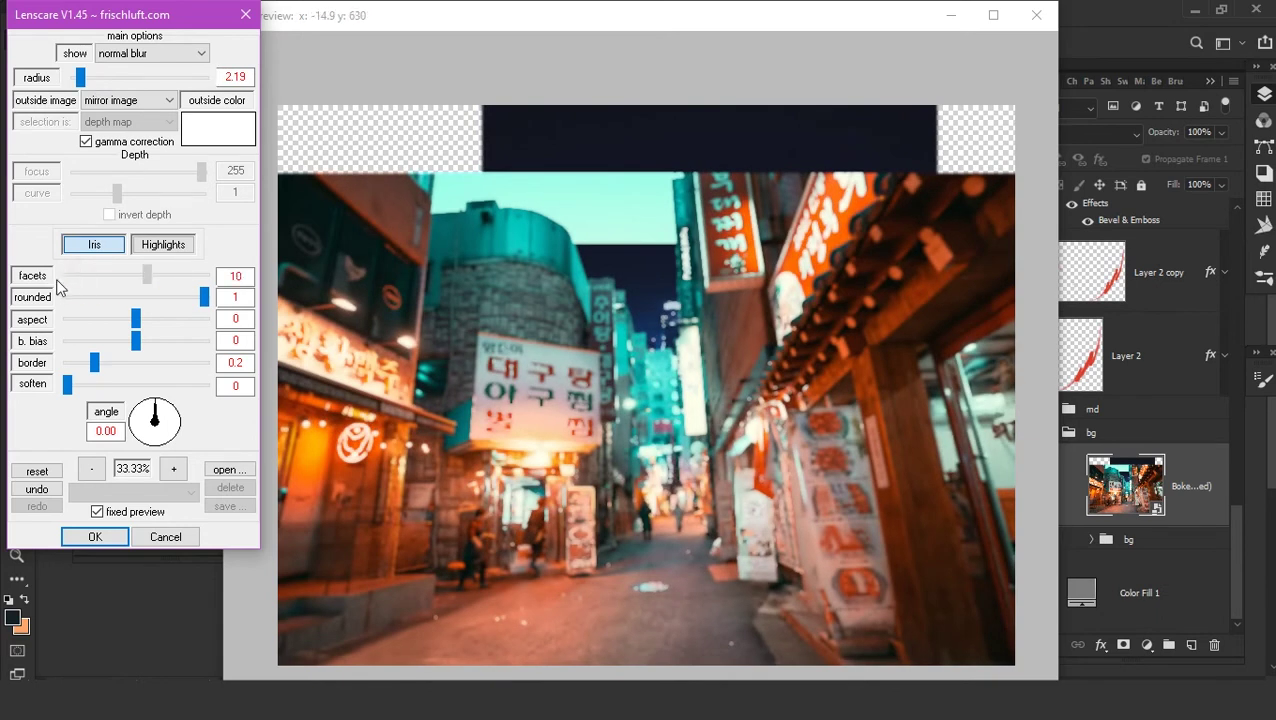
{"action": "left_click", "coordinate": [79, 538]}
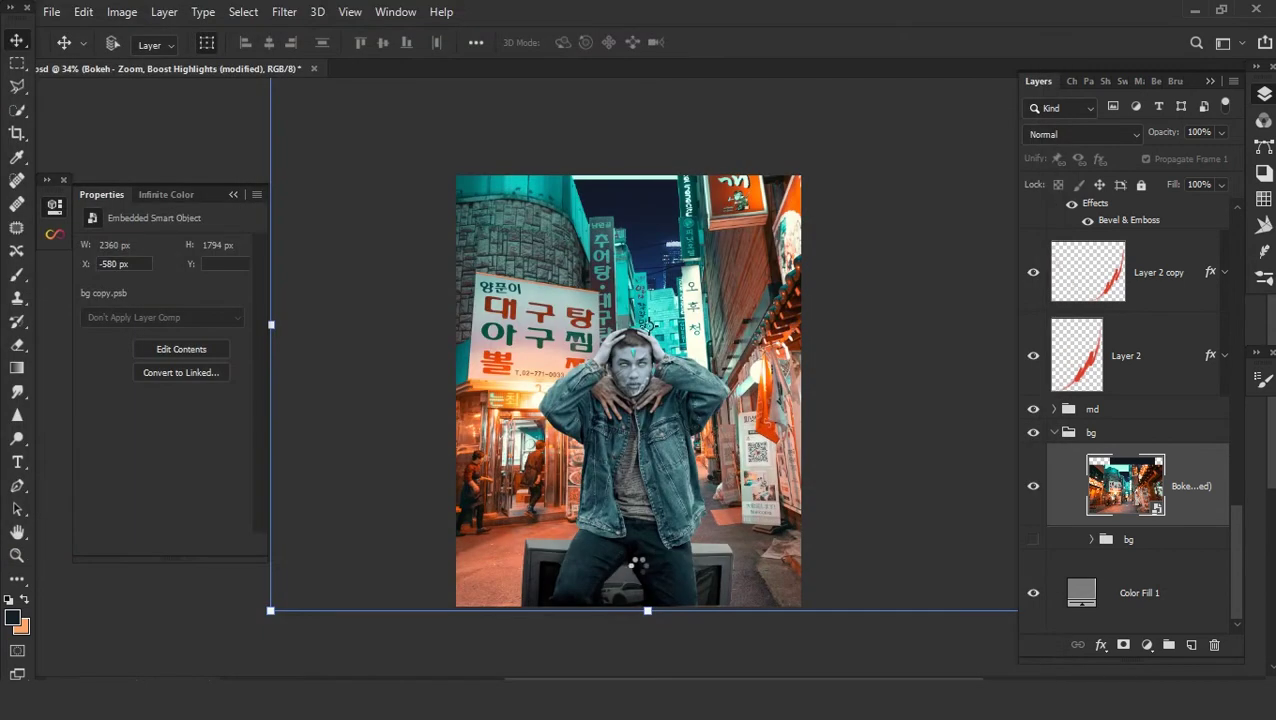
{"action": "scroll", "coordinate": [637, 565], "scroll_direction": "up", "scroll_amount": 2}
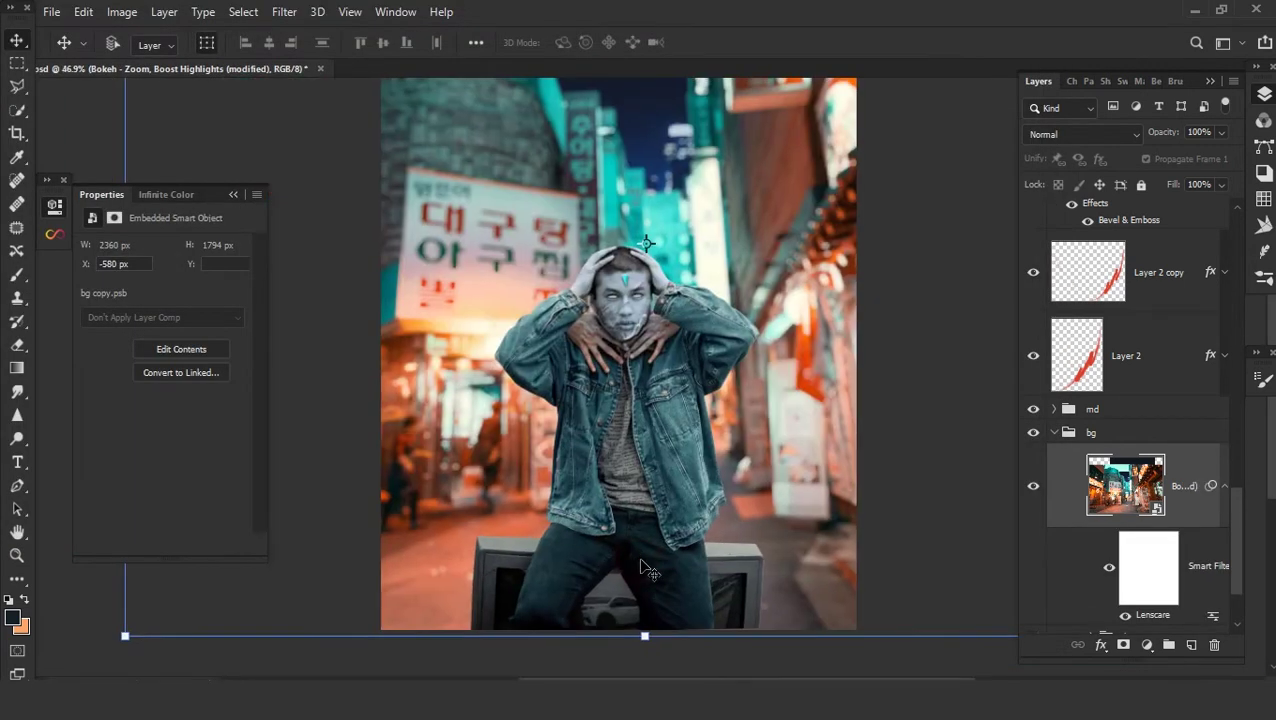
{"action": "scroll", "coordinate": [644, 561], "scroll_direction": "down", "scroll_amount": 2}
{"action": "left_click_drag", "start_coordinate": [638, 541], "coordinate": [650, 637]}
{"action": "scroll", "coordinate": [650, 637], "scroll_direction": "down", "scroll_amount": 2}
{"action": "scroll", "coordinate": [645, 630], "scroll_direction": "down", "scroll_amount": 3}
- Rasterize the blurred background layer and stretch it slightly taller
{"action": "right_click", "coordinate": [1186, 505]}
{"action": "left_click", "coordinate": [980, 334]}
{"action": "left_click", "coordinate": [645, 375]}
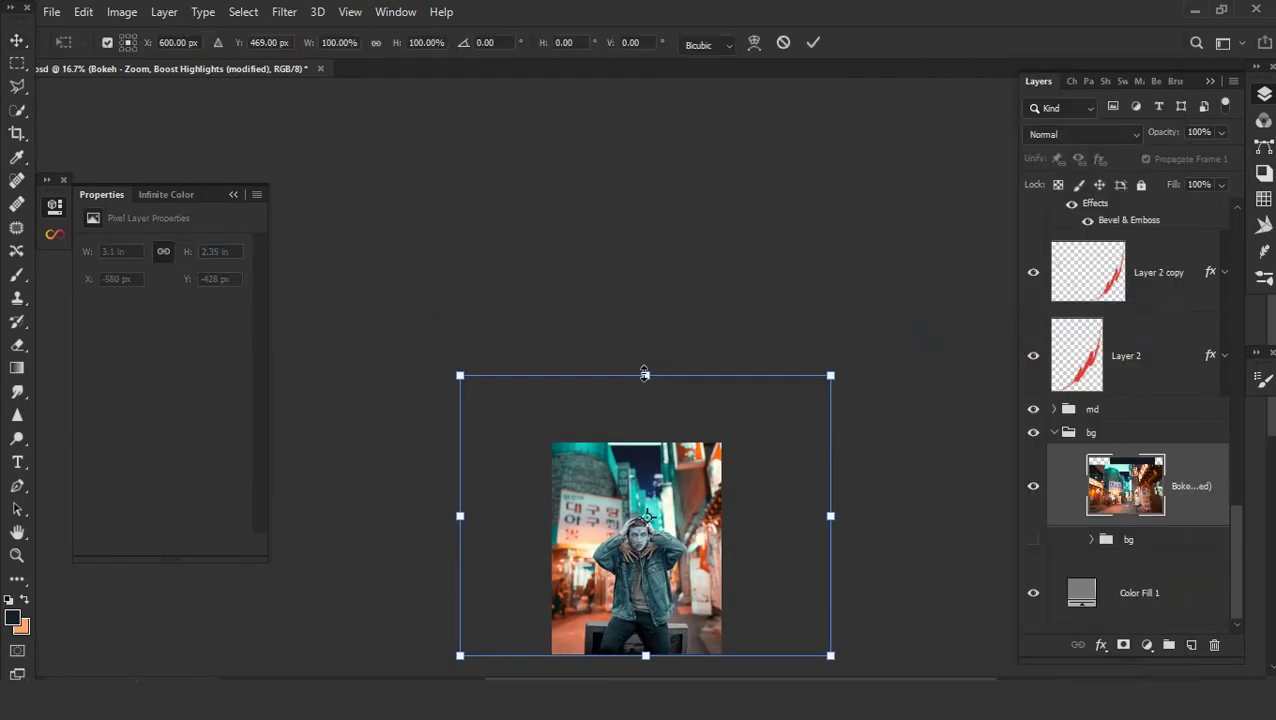
{"action": "left_click_drag", "start_coordinate": [645, 375], "coordinate": [645, 368]}
{"action": "key", "text": "Return"}
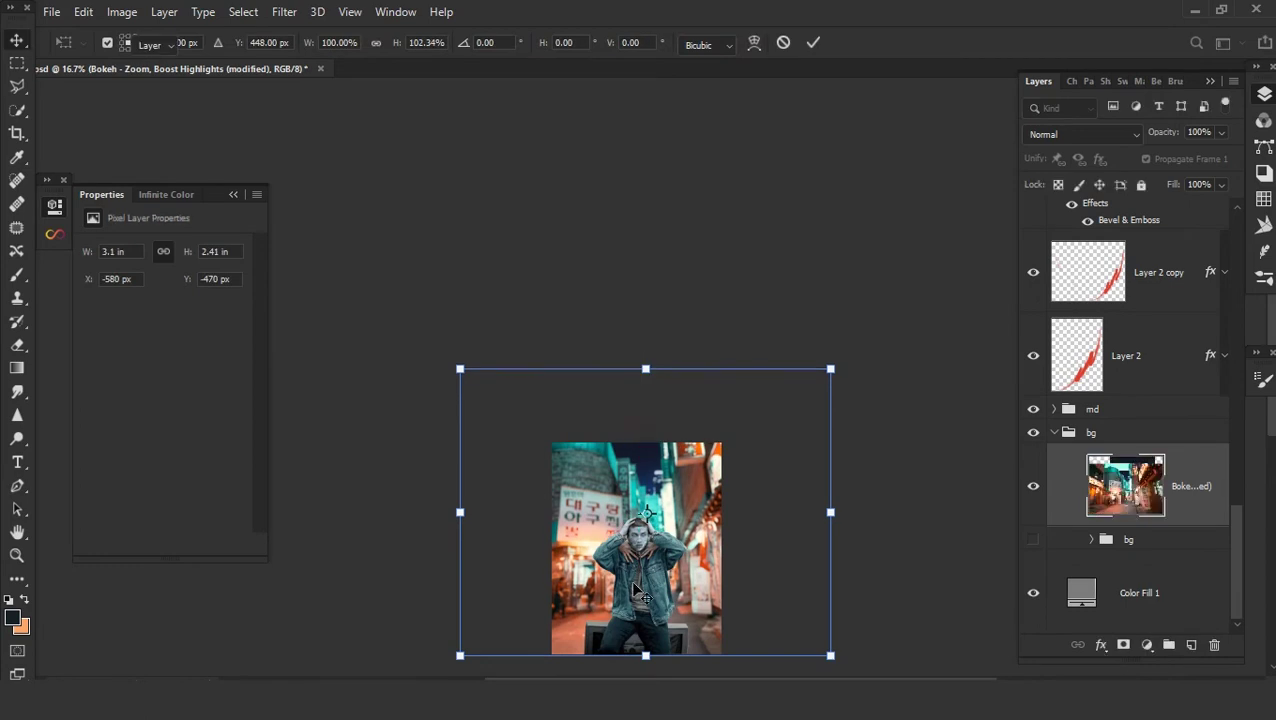
{"action": "key", "text": "ctrl+0"}
{"action": "scroll", "coordinate": [640, 402], "scroll_direction": "down", "scroll_amount": 4}
{"action": "scroll", "coordinate": [650, 440], "scroll_direction": "up", "scroll_amount": 3}
{"action": "scroll", "coordinate": [650, 450], "scroll_direction": "down", "scroll_amount": 2}
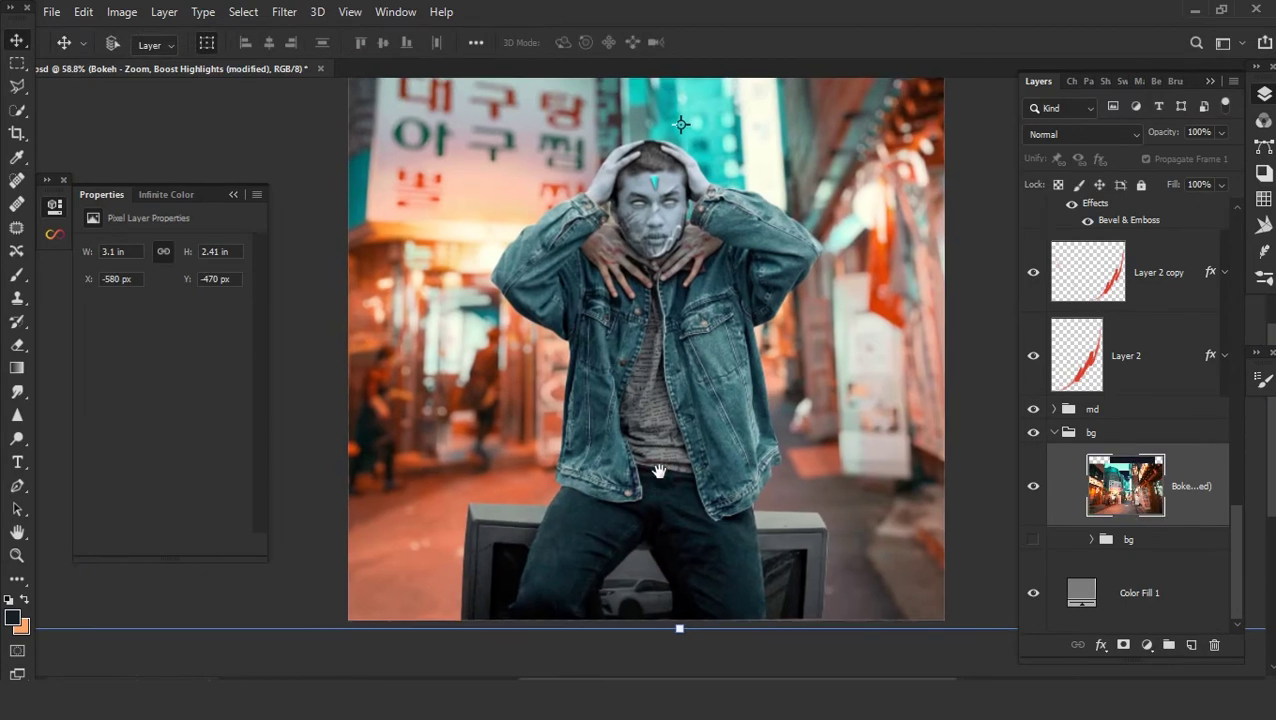
{"action": "scroll", "coordinate": [659, 467], "scroll_direction": "down", "scroll_amount": 1}
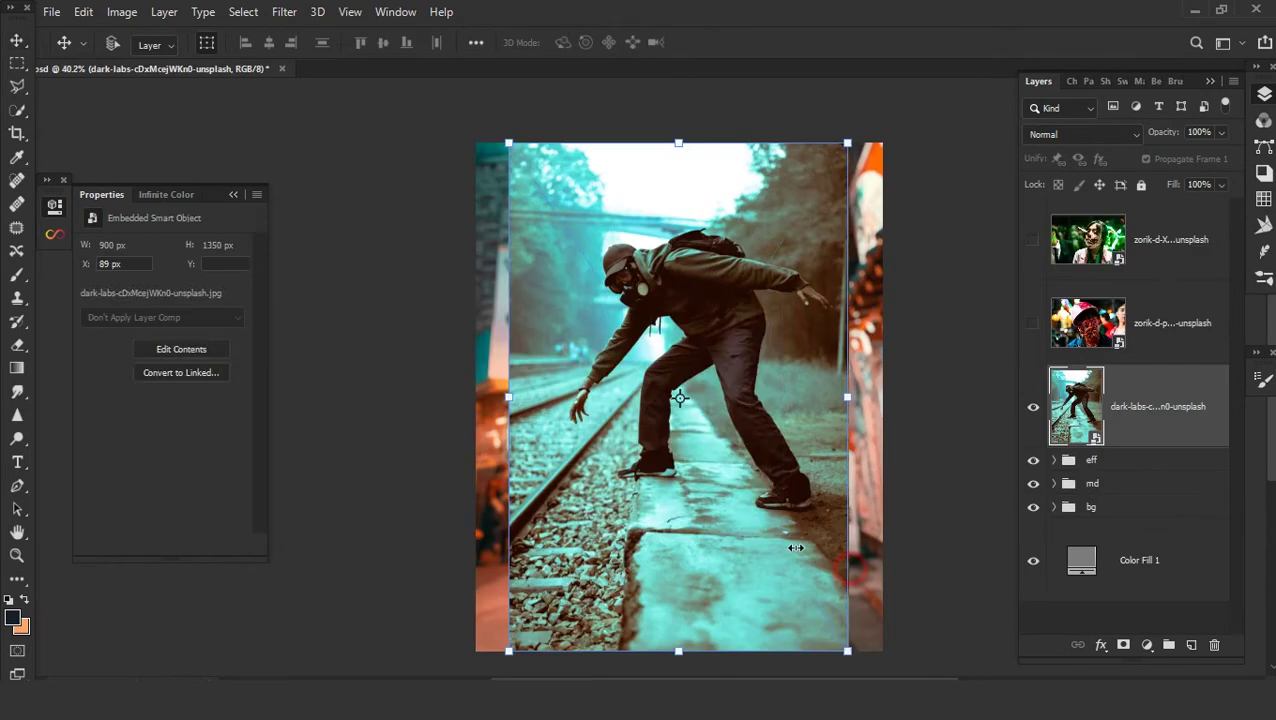
- Flip the masked-figure photo horizontally and shrink it toward the lower left
{"action": "right_click", "coordinate": [584, 290]}
{"action": "left_click", "coordinate": [655, 513]}
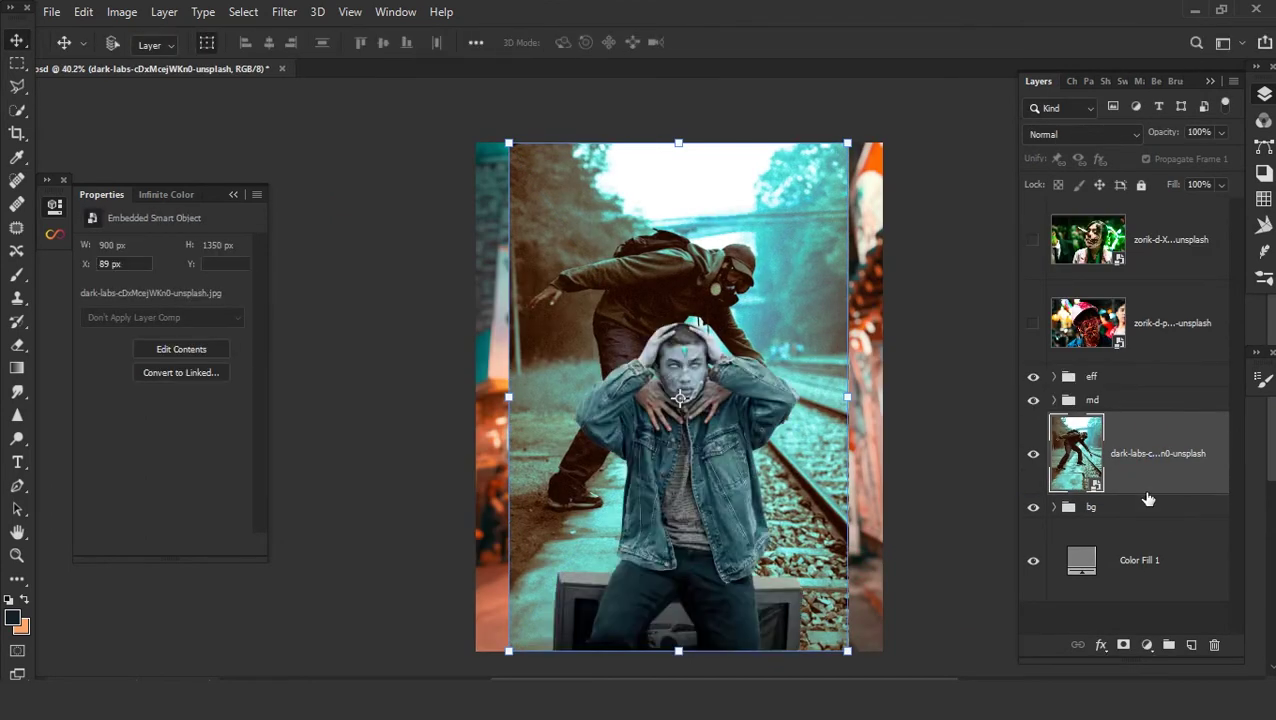
{"action": "scroll", "coordinate": [848, 648], "scroll_direction": "down", "scroll_amount": 2}
{"action": "scroll", "coordinate": [848, 648], "scroll_direction": "down", "scroll_amount": 1}
{"action": "key", "text": "ctrl+t"}
{"action": "left_click_drag", "start_coordinate": [818, 620], "coordinate": [742, 510]}
{"action": "mouse_move", "coordinate": [688, 463]}
{"action": "left_mouse_down"}
{"action": "mouse_move", "coordinate": [658, 598]}
{"action": "mouse_move", "coordinate": [652, 581]}
{"action": "left_mouse_up"}
- Scale the masked figure down further and position it beside the man on the railway
{"action": "scroll", "coordinate": [655, 560], "scroll_direction": "up", "scroll_amount": 4}
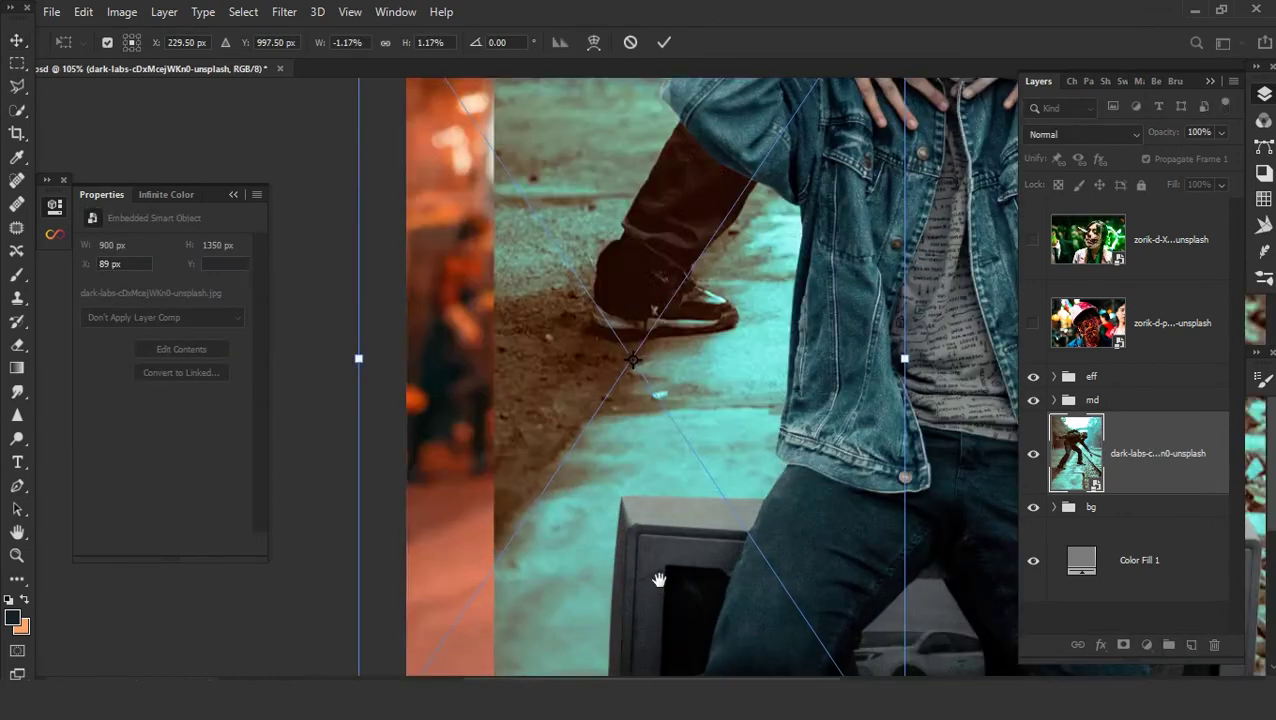
{"action": "scroll", "coordinate": [655, 452], "scroll_direction": "down", "scroll_amount": 2}
{"action": "left_click_drag", "start_coordinate": [652, 462], "coordinate": [626, 462]}
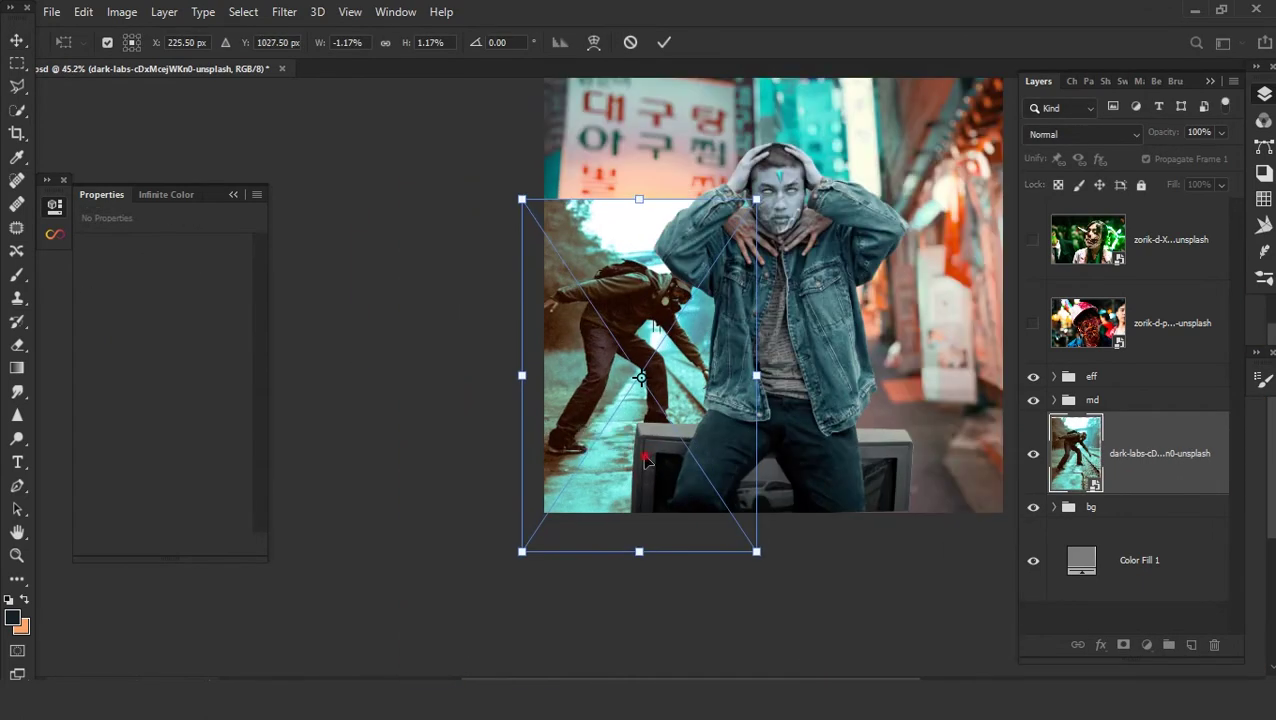
{"action": "left_click_drag", "start_coordinate": [733, 551], "coordinate": [707, 507]}
{"action": "left_click_drag", "start_coordinate": [625, 450], "coordinate": [656, 488]}
{"action": "scroll", "coordinate": [632, 389], "scroll_direction": "up", "scroll_amount": 2}
{"action": "key", "text": "p"}
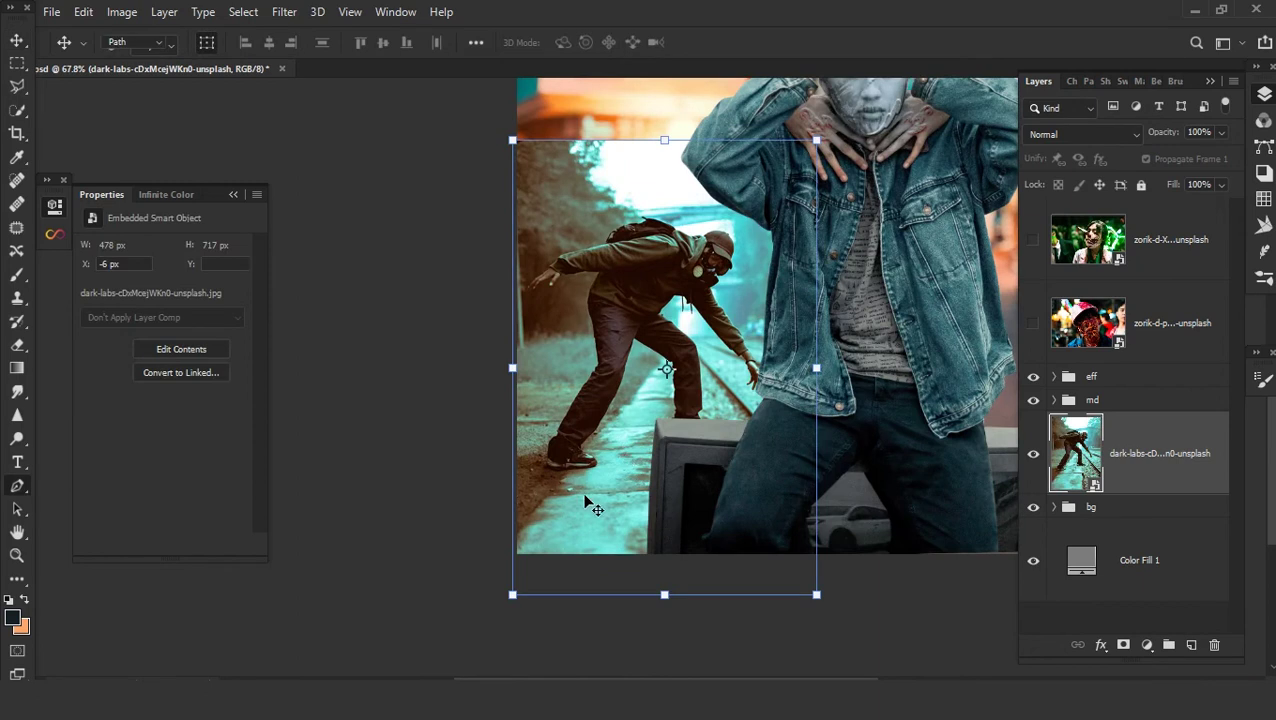
{"action": "key", "text": "Return"}
{"action": "scroll", "coordinate": [560, 483], "scroll_direction": "up", "scroll_amount": 4}
{"action": "scroll", "coordinate": [560, 483], "scroll_direction": "up", "scroll_amount": 2}
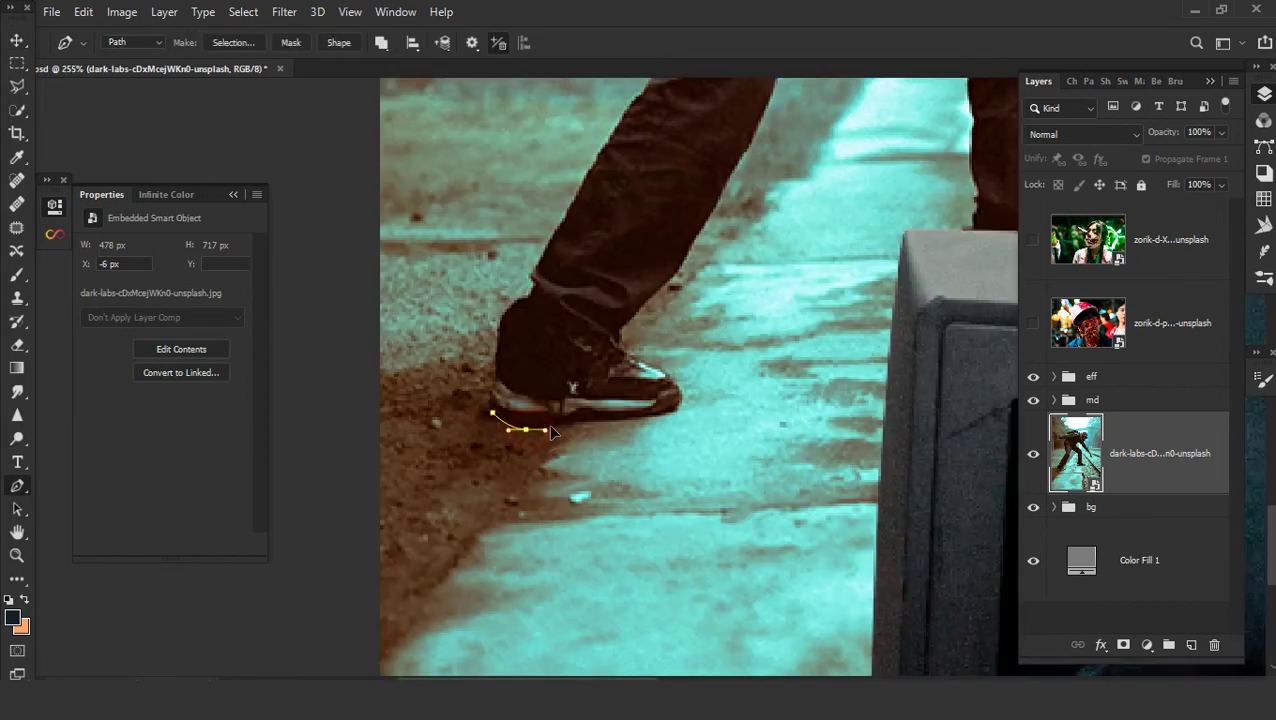
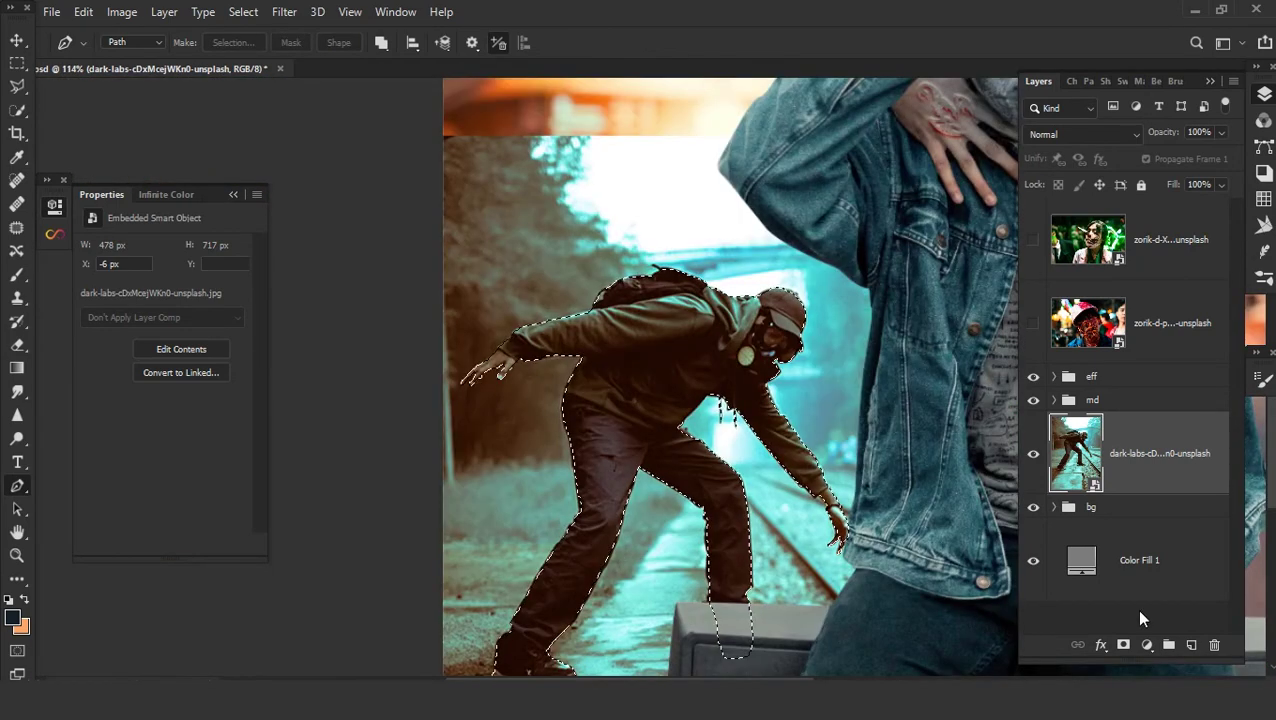
- Mask the layer to the crouching man's outline using the active path selection
{"action": "left_click", "coordinate": [1123, 645]}
{"action": "key", "text": "ctrl+0"}
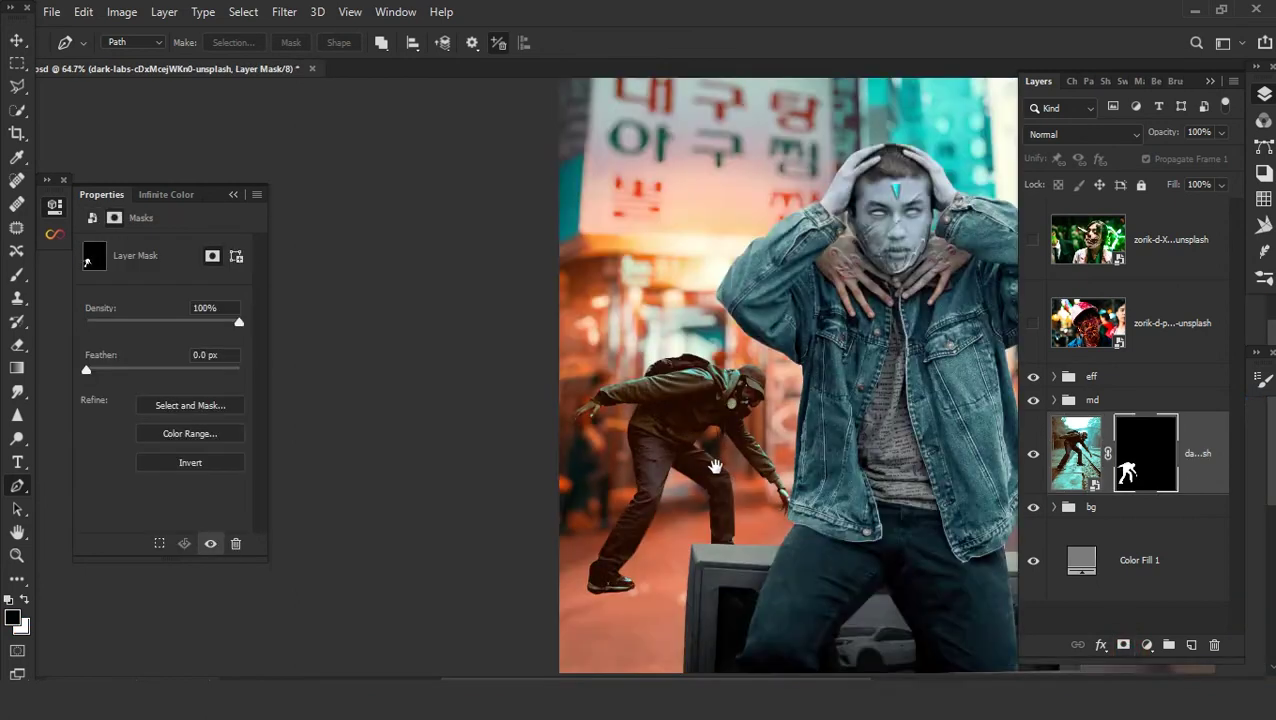
{"action": "scroll", "coordinate": [715, 466], "scroll_direction": "down", "scroll_amount": 3, "text": "alt"}
- Move the crouching man beside the subject and enlarge him to about 104%
{"action": "left_click", "coordinate": [14, 44]}
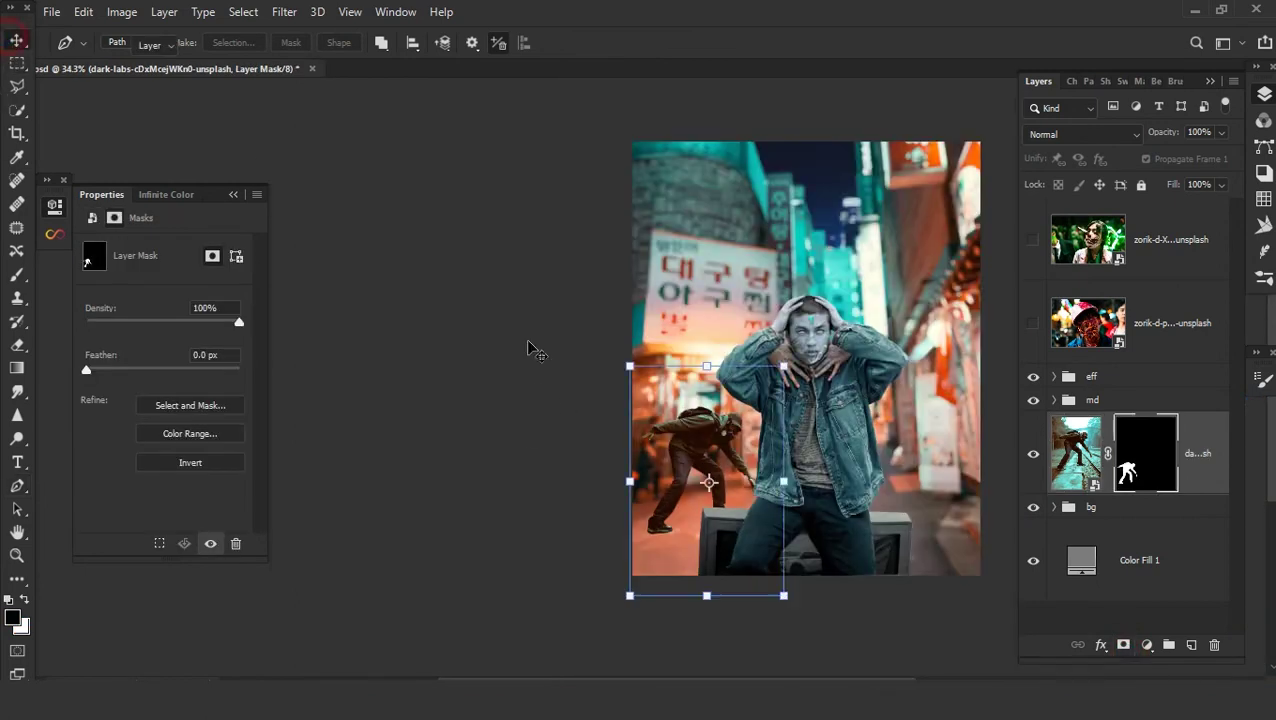
{"action": "scroll", "coordinate": [660, 320], "scroll_direction": "up", "scroll_amount": 1, "text": "alt"}
{"action": "scroll", "coordinate": [665, 325], "scroll_direction": "up", "scroll_amount": 1, "text": "alt"}
{"action": "scroll", "coordinate": [672, 328], "scroll_direction": "up", "scroll_amount": 1, "text": "alt"}
{"action": "left_click_drag", "start_coordinate": [663, 319], "coordinate": [705, 337]}
{"action": "scroll", "coordinate": [697, 331], "scroll_direction": "down", "scroll_amount": 1, "text": "alt"}
{"action": "scroll", "coordinate": [697, 331], "scroll_direction": "down", "scroll_amount": 1, "text": "alt"}
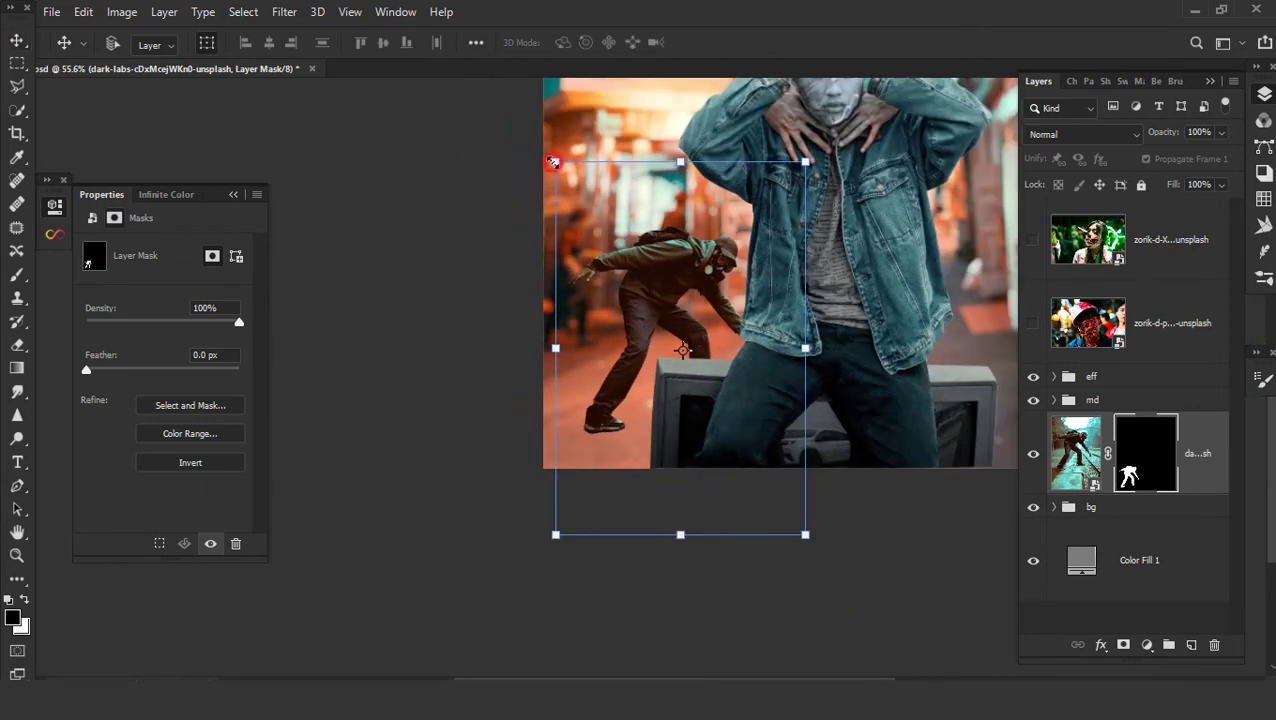
{"action": "left_click_drag", "start_coordinate": [553, 162], "coordinate": [549, 145]}
{"action": "left_click_drag", "start_coordinate": [751, 318], "coordinate": [757, 318]}
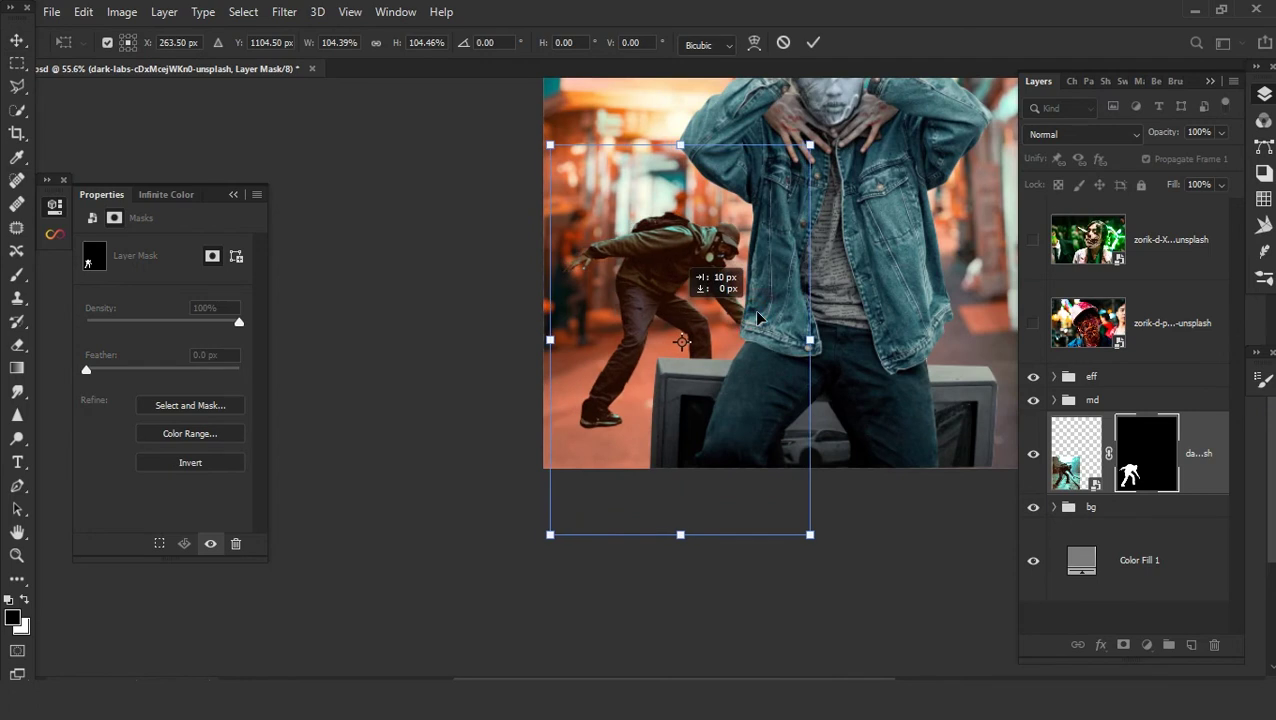
{"action": "scroll", "coordinate": [757, 318], "scroll_direction": "down", "scroll_amount": 3, "text": "alt"}
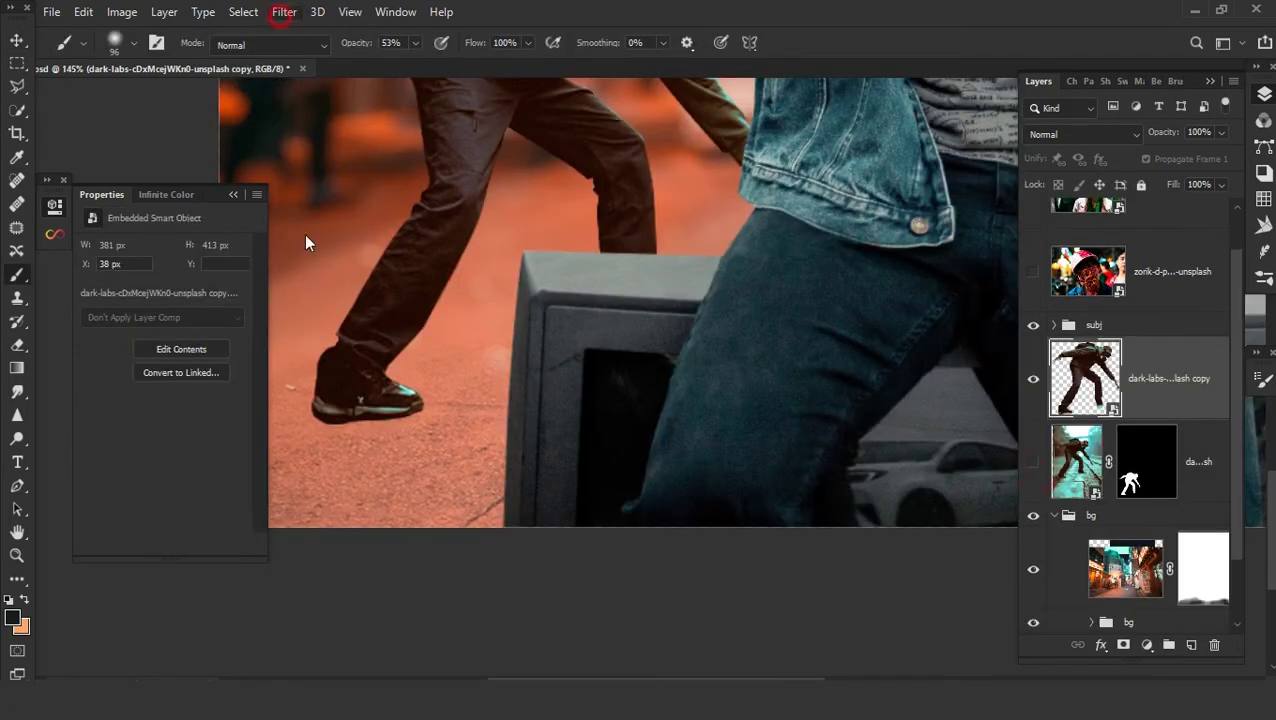
- Apply a 1.5-pixel Gaussian Blur to the crouching man figure
{"action": "left_click", "coordinate": [313, 308]}
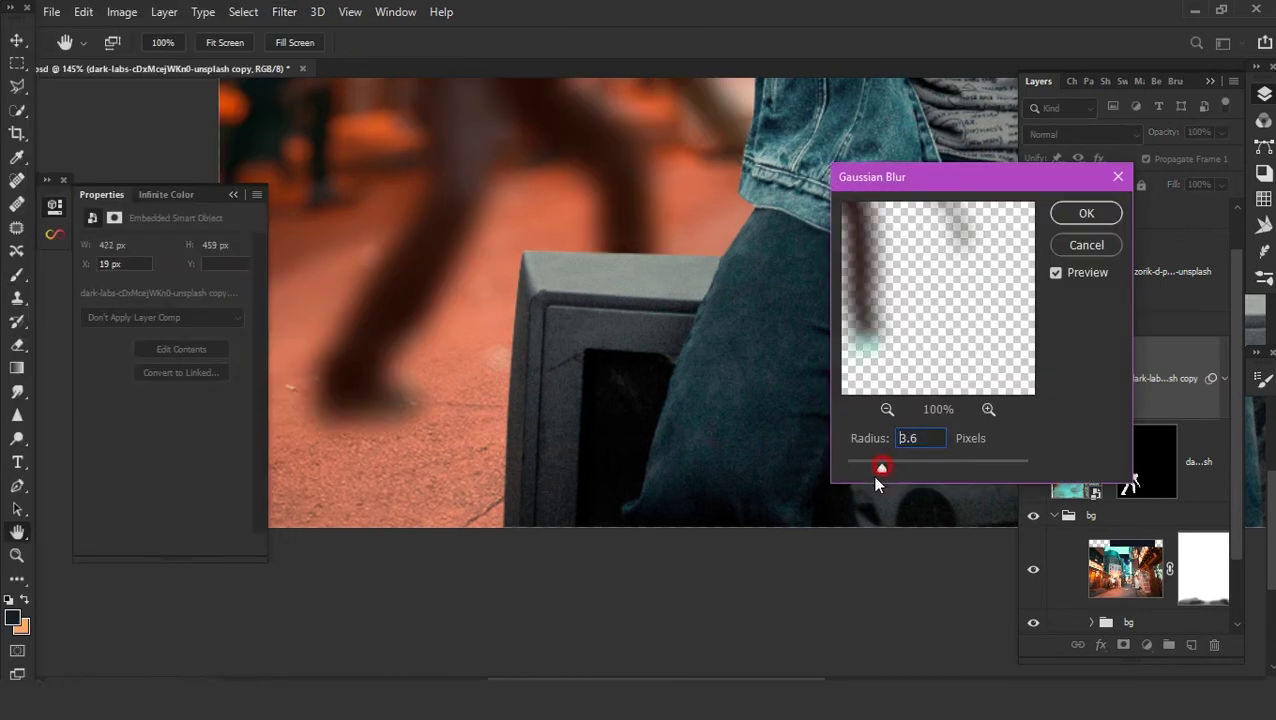
{"action": "left_click_drag", "start_coordinate": [875, 477], "coordinate": [864, 477]}
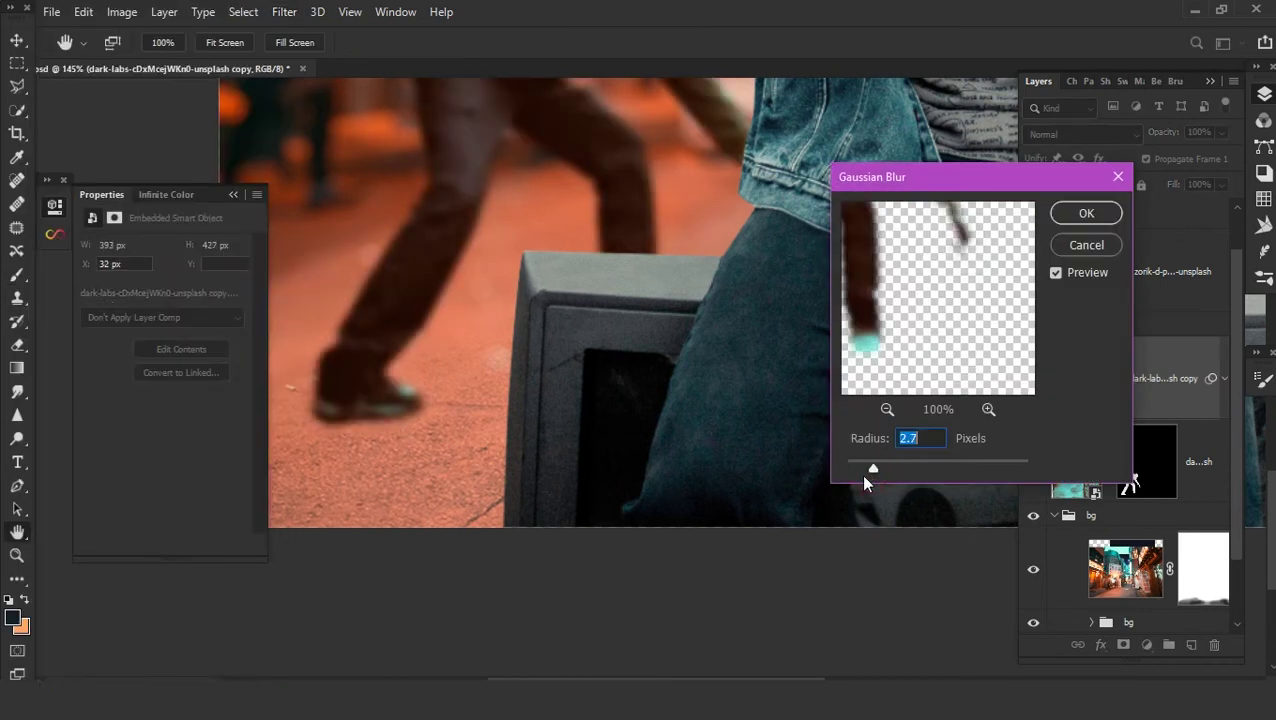
{"action": "left_click_drag", "start_coordinate": [874, 478], "coordinate": [862, 478]}
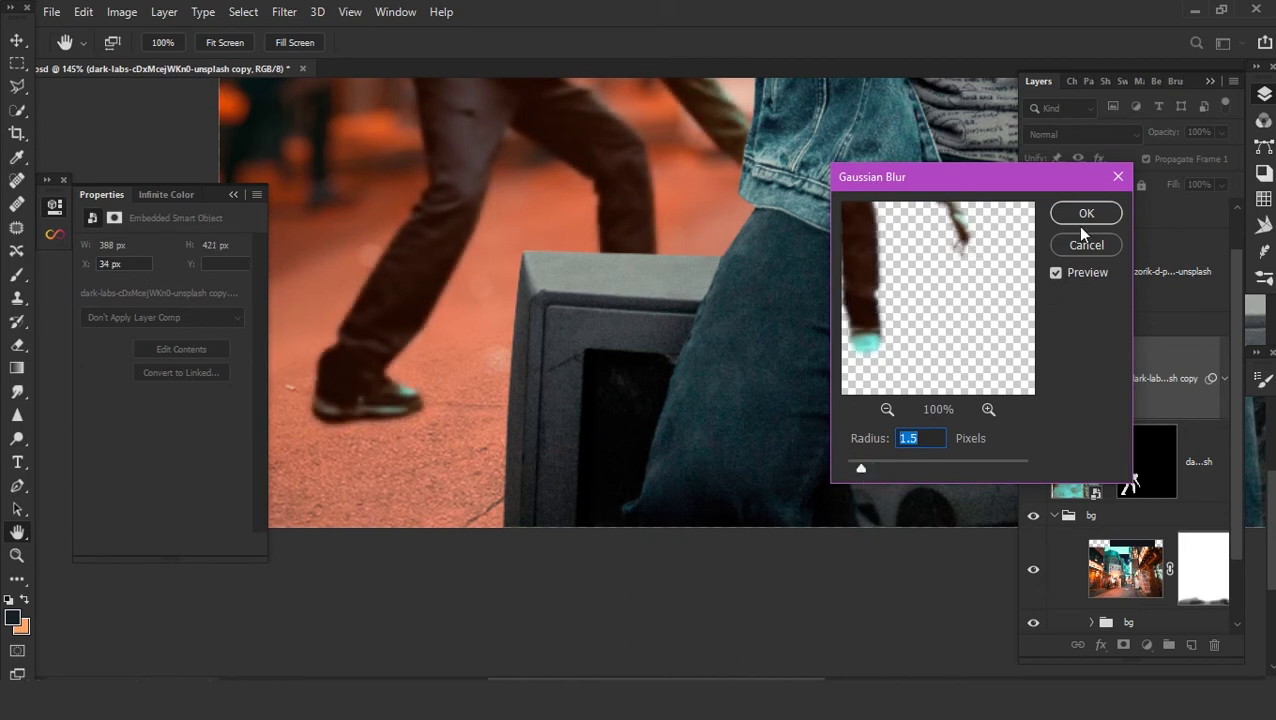
{"action": "key", "text": "Return"}
{"action": "key", "text": "b"}
{"action": "key", "text": "ctrl+0"}
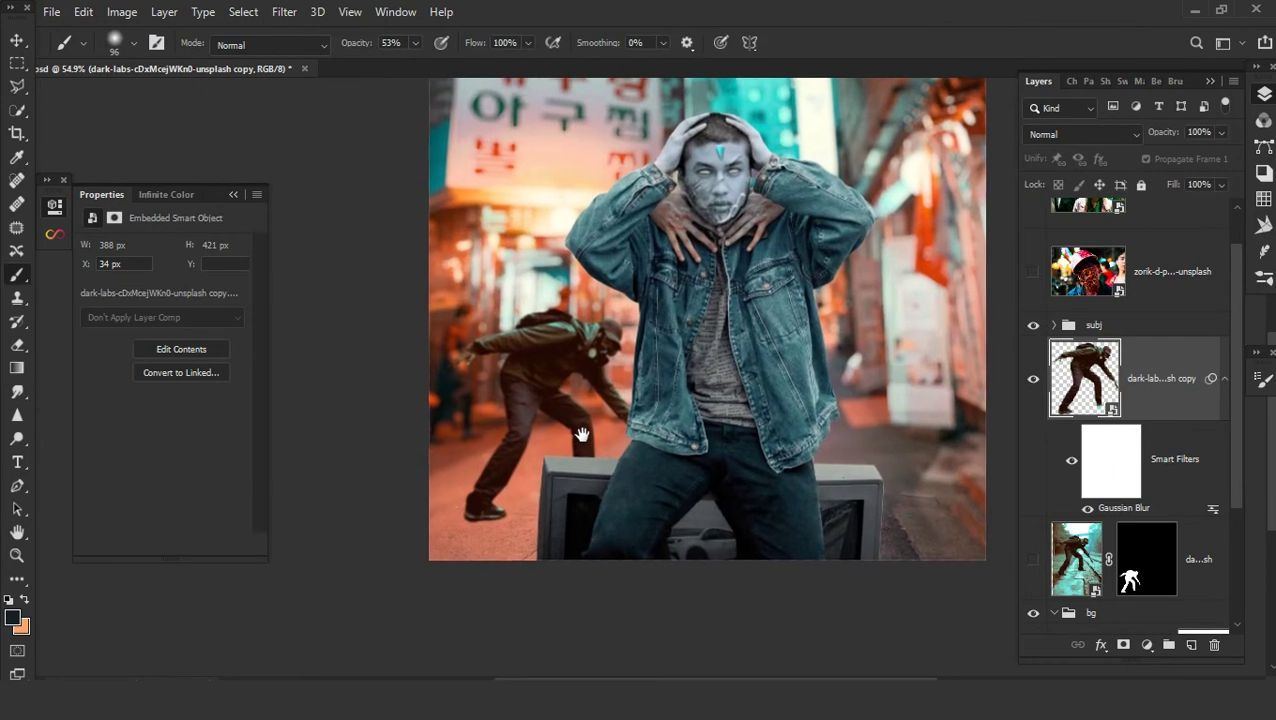
{"action": "scroll", "coordinate": [582, 435], "scroll_direction": "down", "scroll_amount": 1}
- Expand the bg group in the Layers panel to show its layers
{"action": "scroll", "coordinate": [748, 442], "scroll_direction": "down", "scroll_amount": 1}
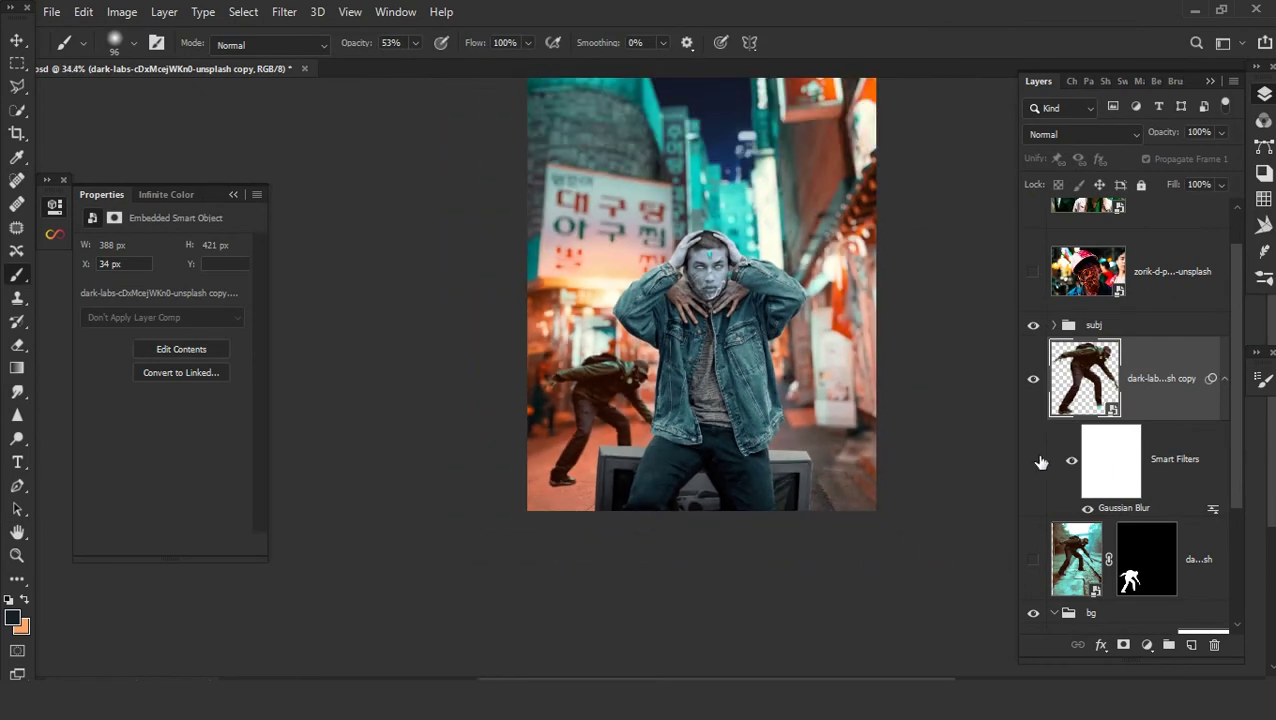
{"action": "scroll", "coordinate": [1120, 539], "scroll_direction": "down", "scroll_amount": 3}
{"action": "left_click", "coordinate": [1127, 517]}
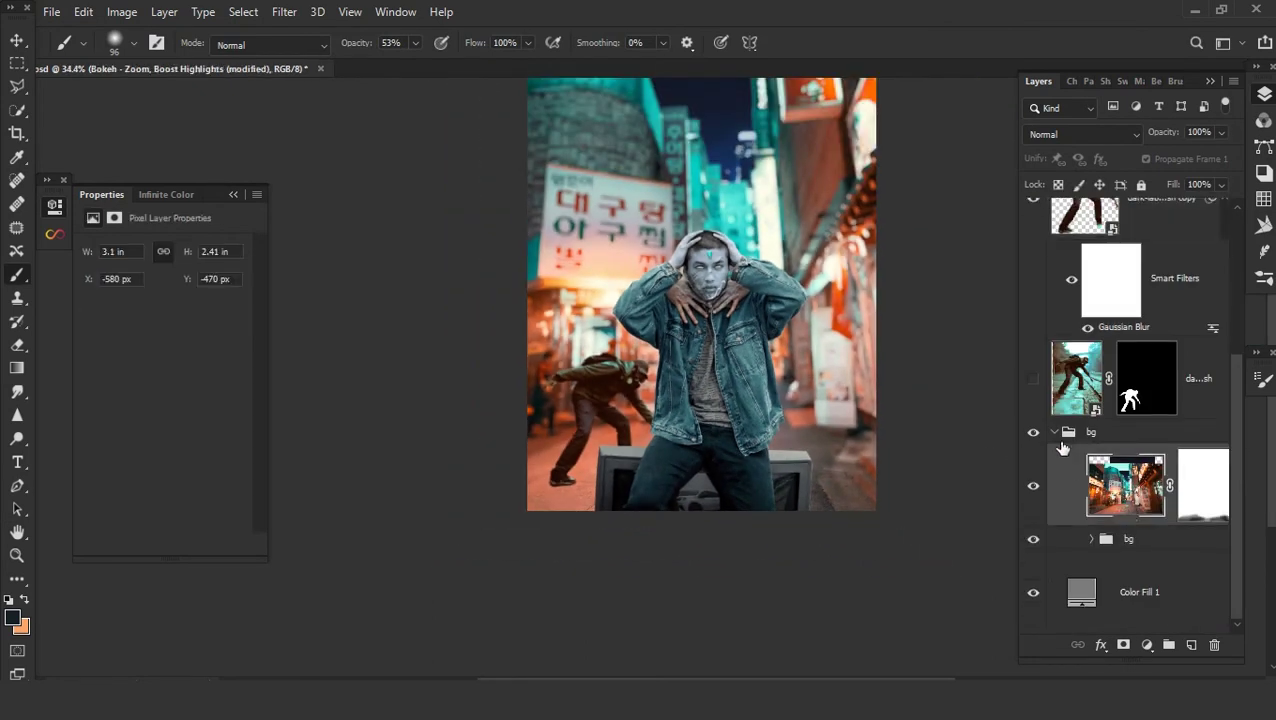
{"action": "left_click", "coordinate": [1054, 437]}
{"action": "left_click", "coordinate": [1060, 538]}
{"action": "left_click", "coordinate": [1053, 540]}
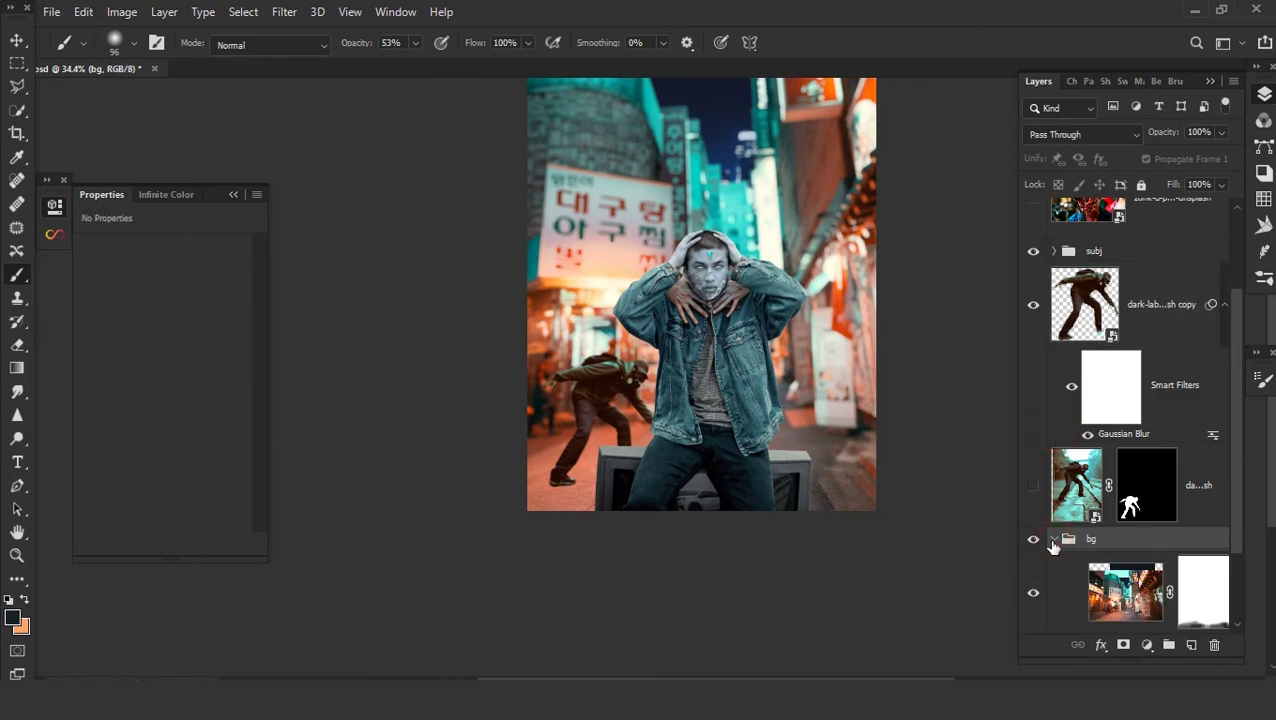
- Group the street photo layer and inner bg group into Group 1
{"action": "scroll", "coordinate": [1053, 545], "scroll_direction": "down", "scroll_amount": 3}
{"action": "scroll", "coordinate": [1052, 553], "scroll_direction": "down", "scroll_amount": 1}
{"action": "left_click", "coordinate": [1072, 493]}
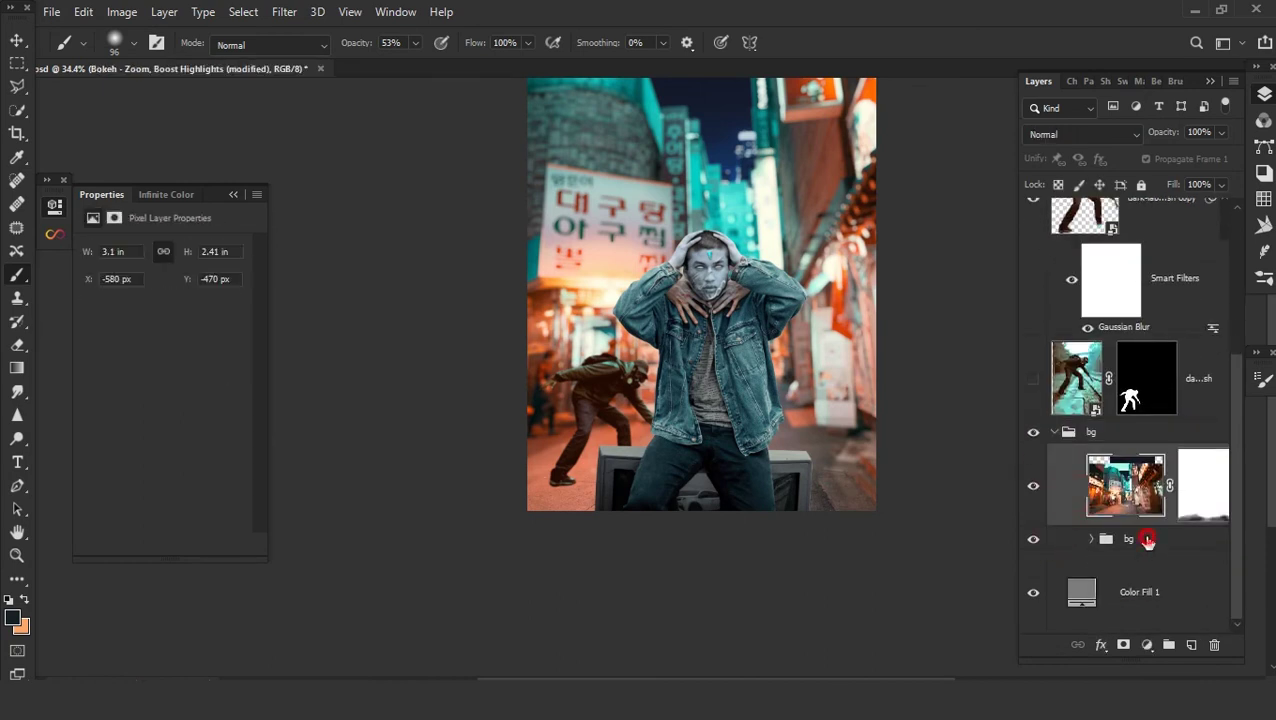
{"action": "left_click", "coordinate": [1147, 541], "text": "shift"}
{"action": "key", "text": "ctrl+g"}
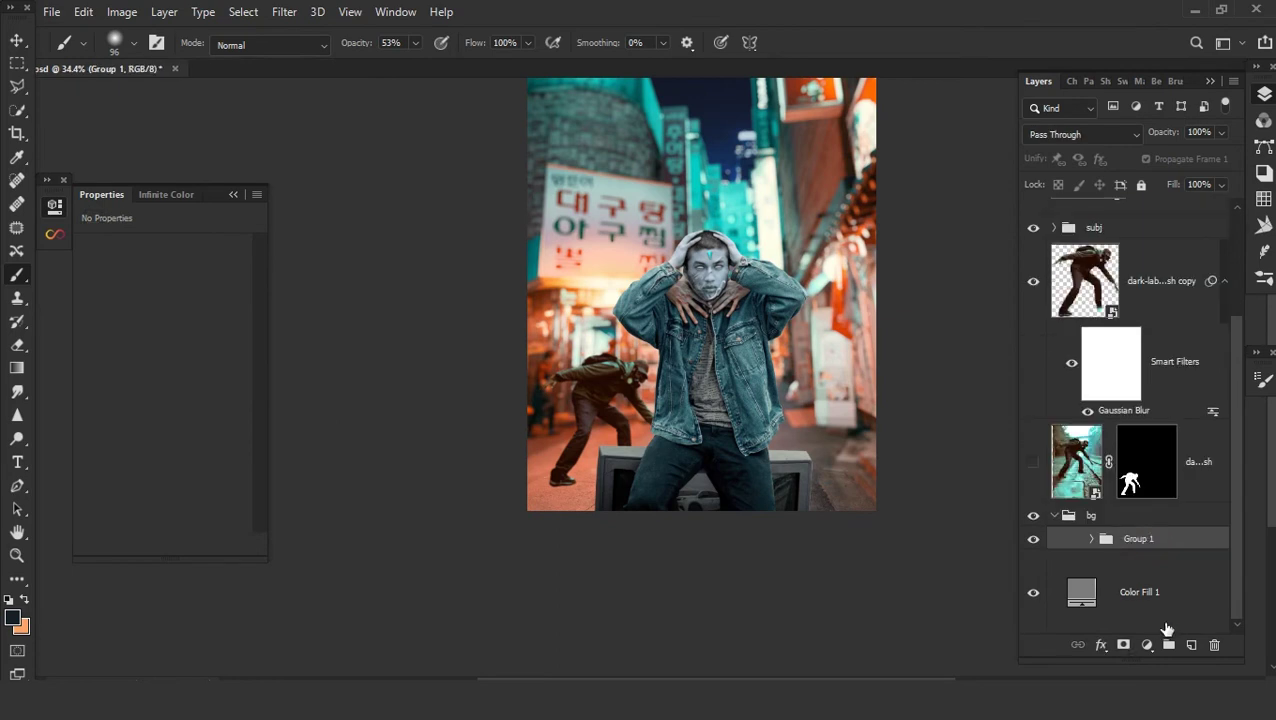
{"action": "left_click", "coordinate": [1147, 648]}
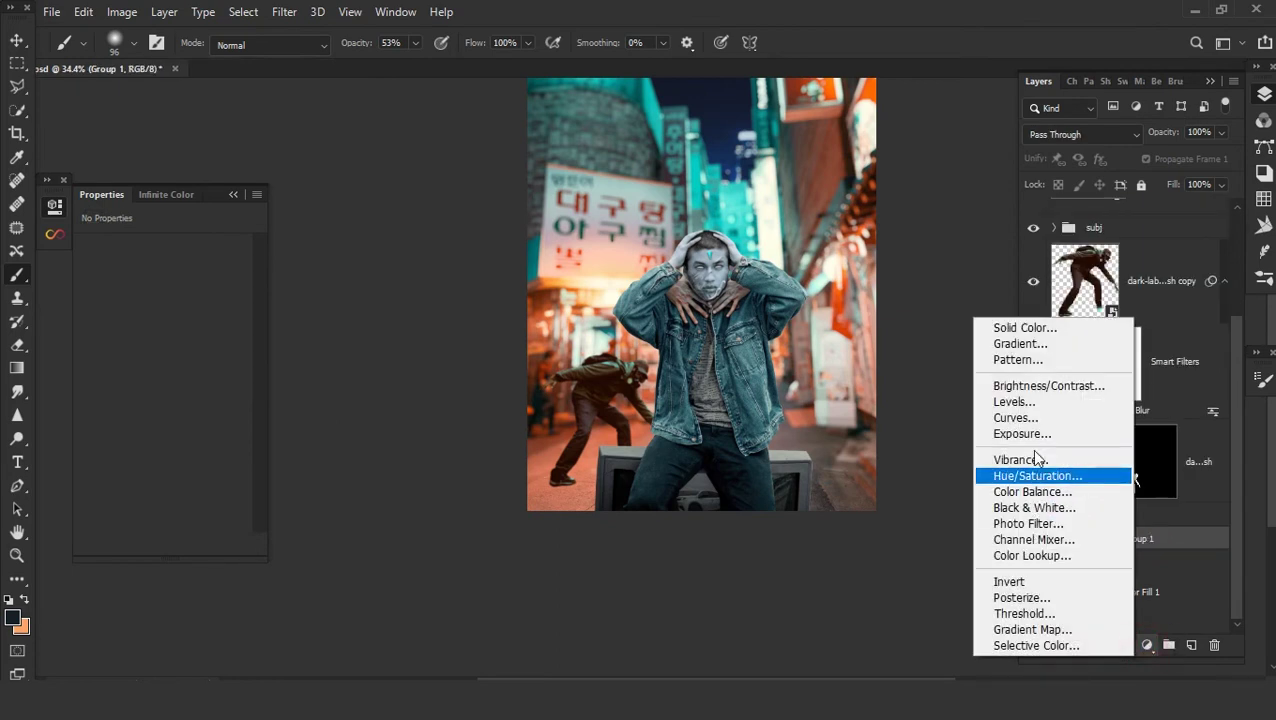
- Add a Curves adjustment clipped to Group 1, pulled down to darken the midtones
{"action": "left_click", "coordinate": [1030, 418]}
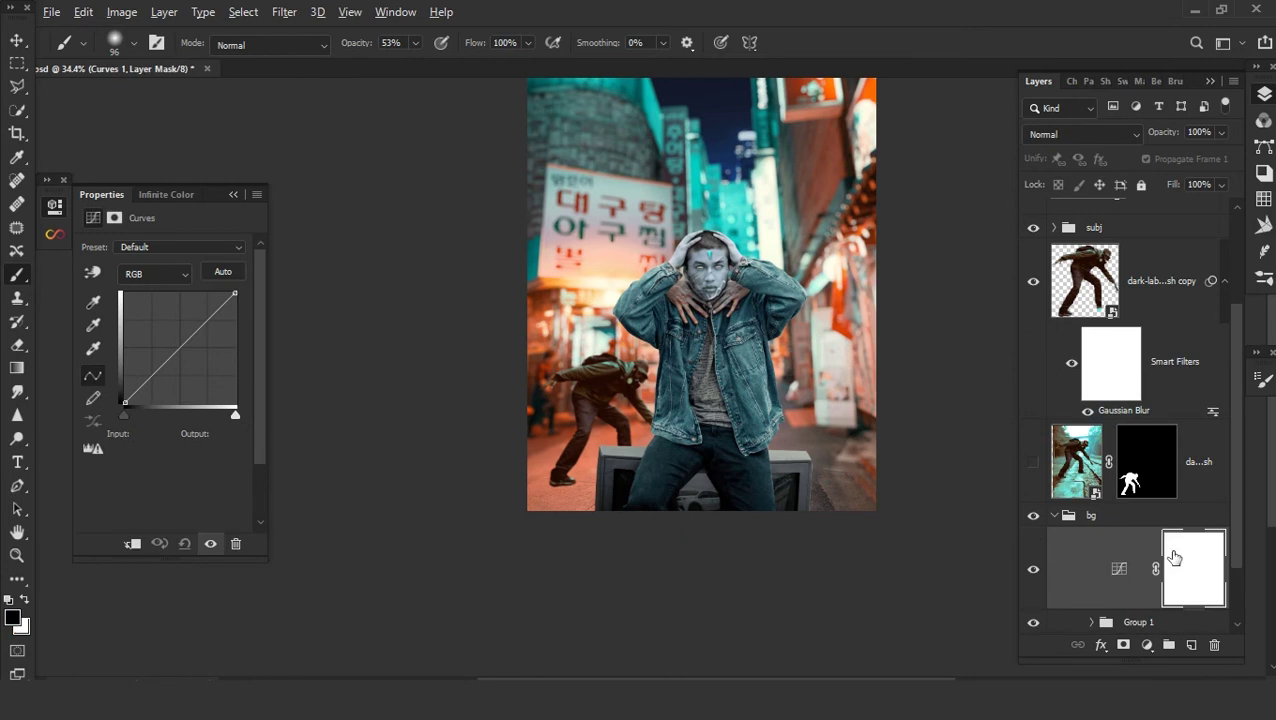
{"action": "left_click", "coordinate": [1108, 609], "text": "alt"}
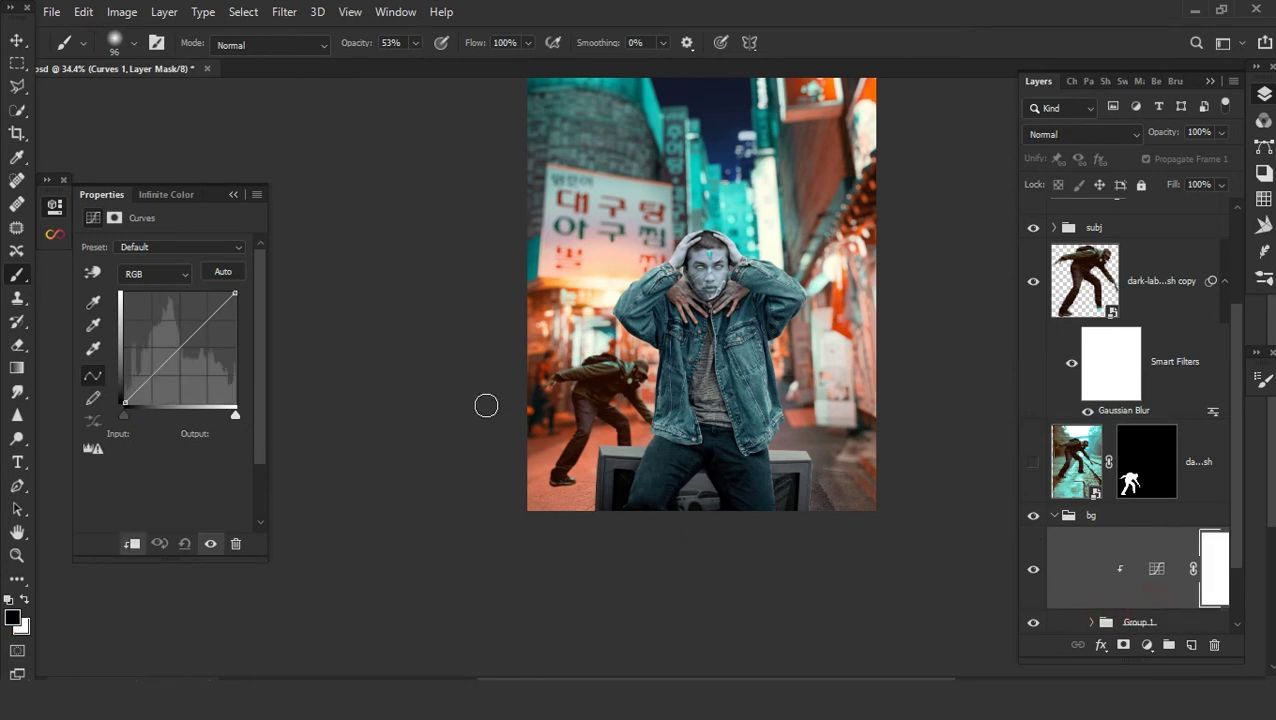
{"action": "mouse_move", "coordinate": [163, 367]}
{"action": "left_mouse_down"}
{"action": "mouse_move", "coordinate": [177, 378]}
{"action": "mouse_move", "coordinate": [180, 367]}
{"action": "left_mouse_up"}
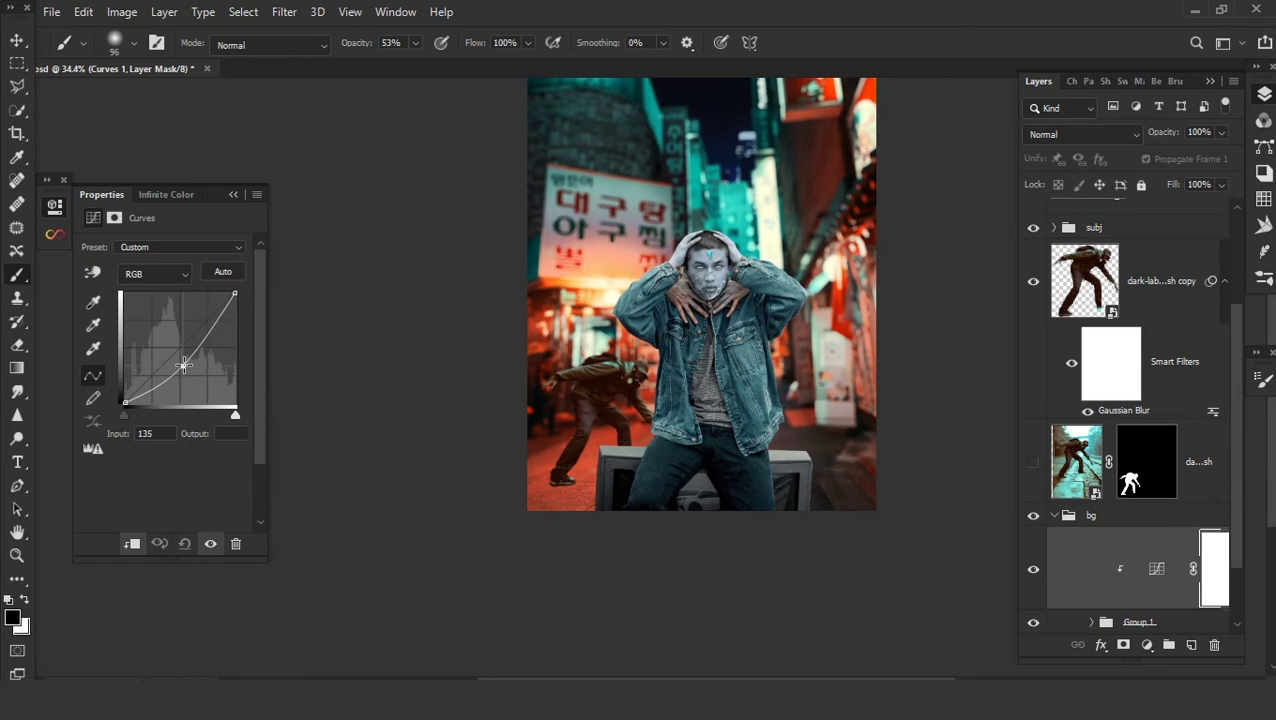
- Add a Hue/Saturation adjustment set to Hue +1 and Lightness -6
{"action": "left_click", "coordinate": [1147, 645]}
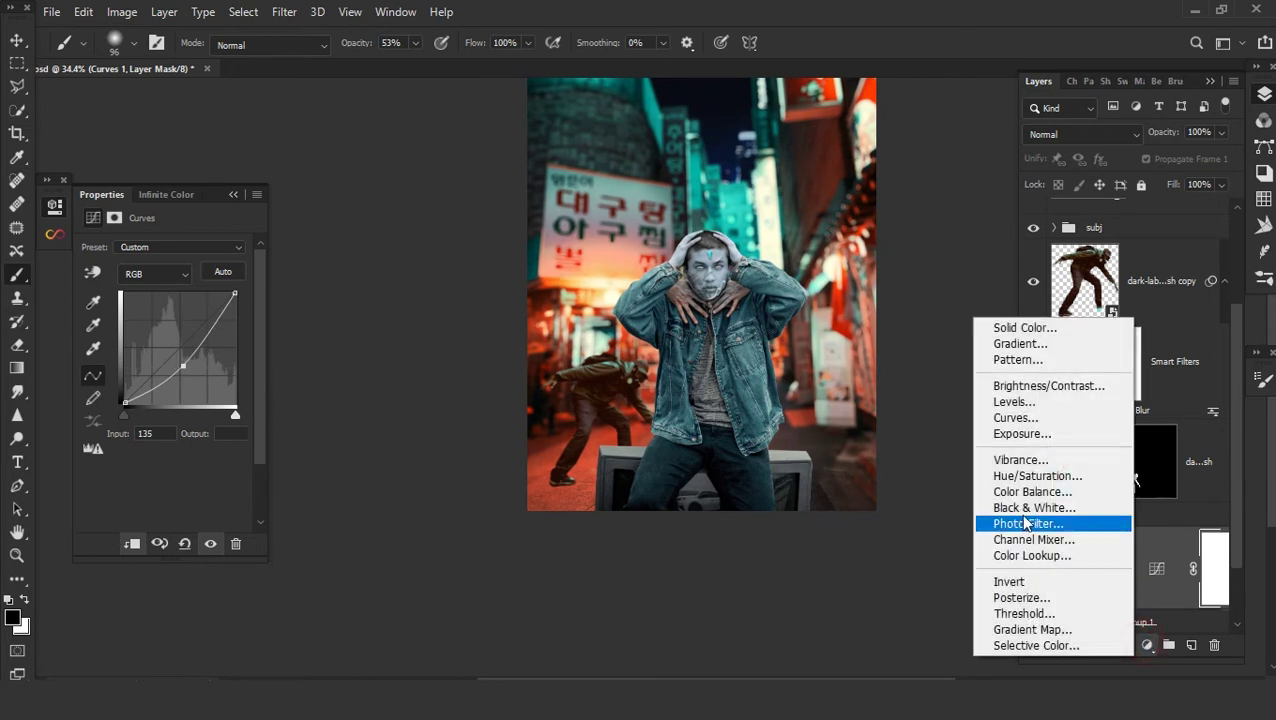
{"action": "left_click", "coordinate": [1036, 476]}
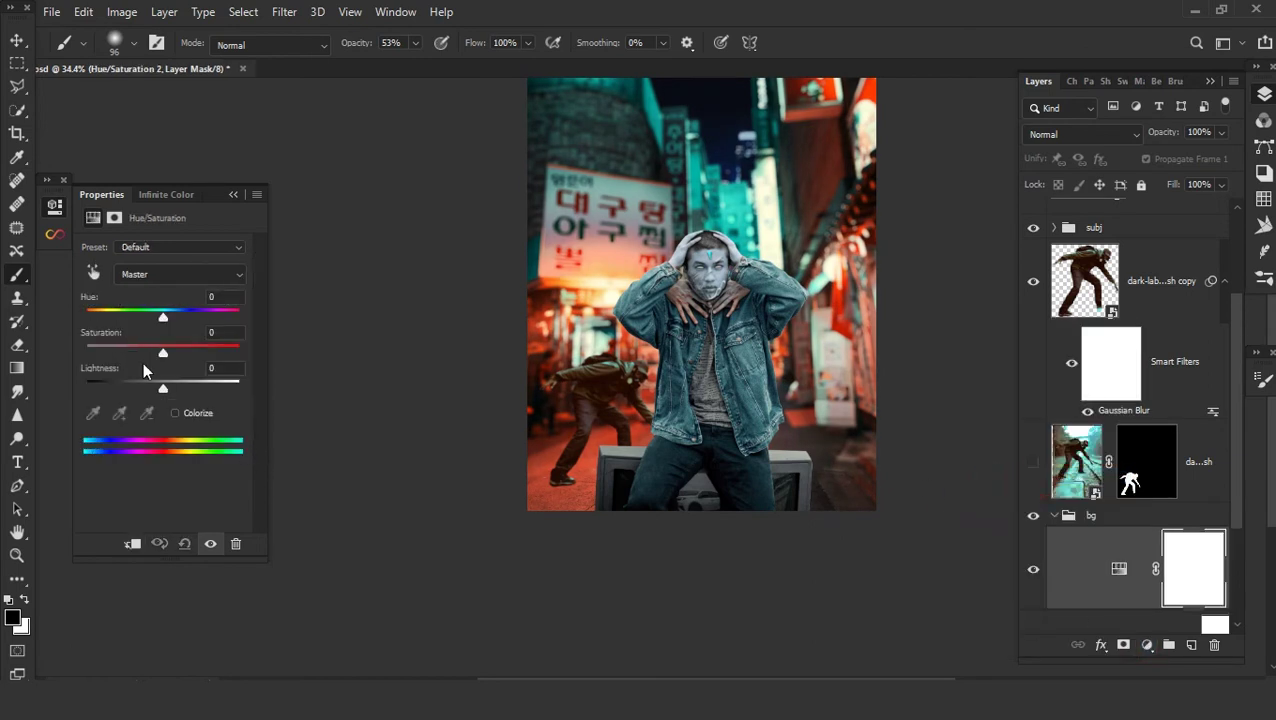
{"action": "left_click_drag", "start_coordinate": [135, 316], "coordinate": [82, 318]}
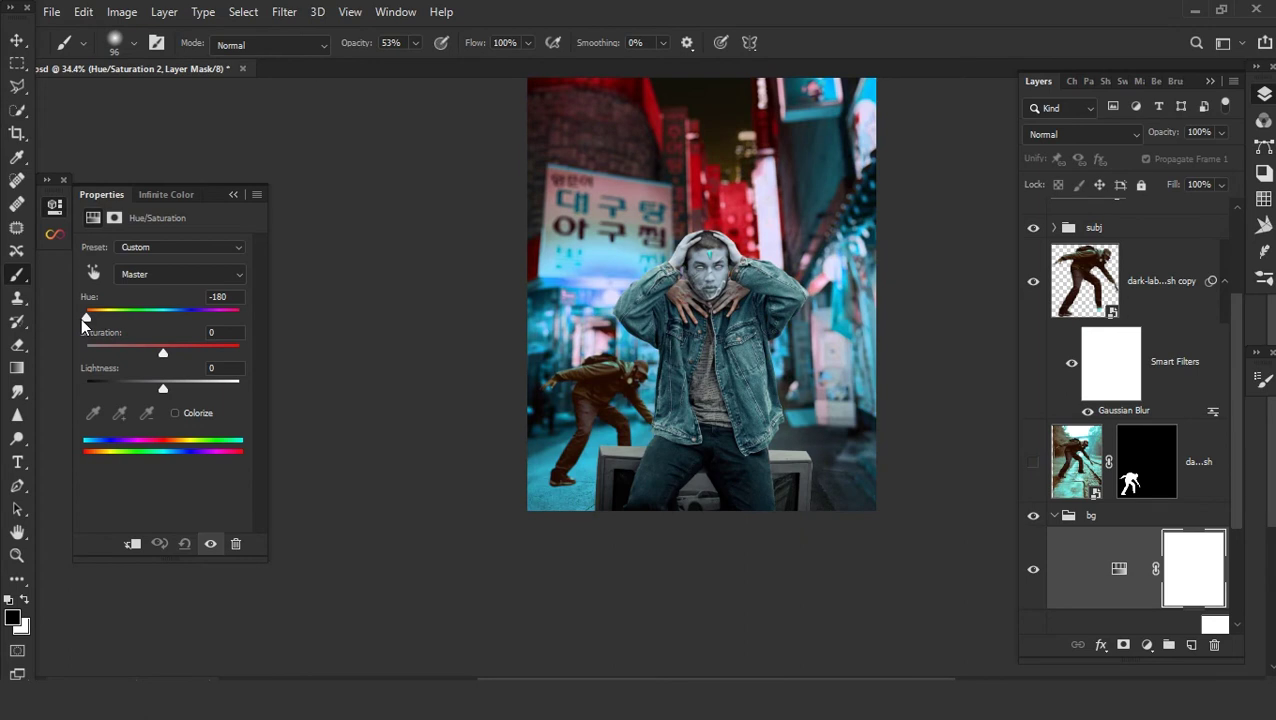
{"action": "left_click_drag", "start_coordinate": [163, 386], "coordinate": [158, 386]}
{"action": "mouse_move", "coordinate": [87, 317]}
{"action": "left_mouse_down"}
{"action": "mouse_move", "coordinate": [271, 318]}
{"action": "mouse_move", "coordinate": [164, 323]}
{"action": "left_mouse_up"}
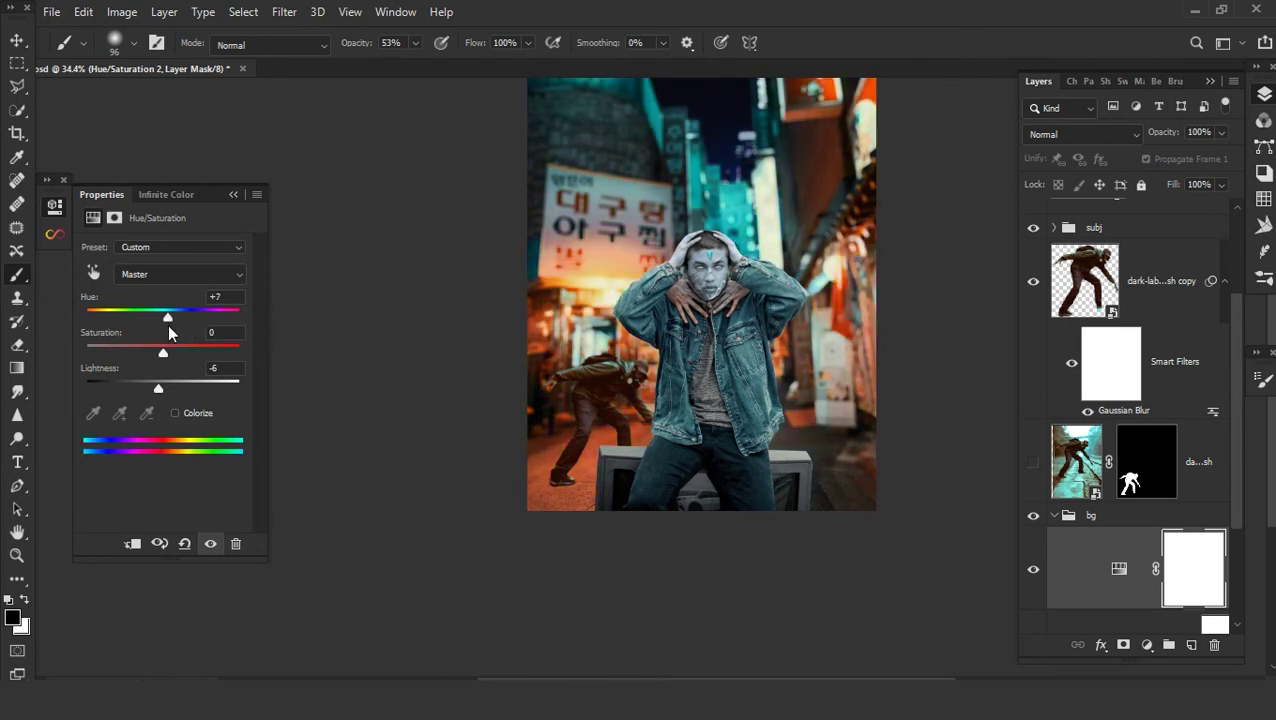
{"action": "left_click_drag", "start_coordinate": [165, 333], "coordinate": [164, 333]}
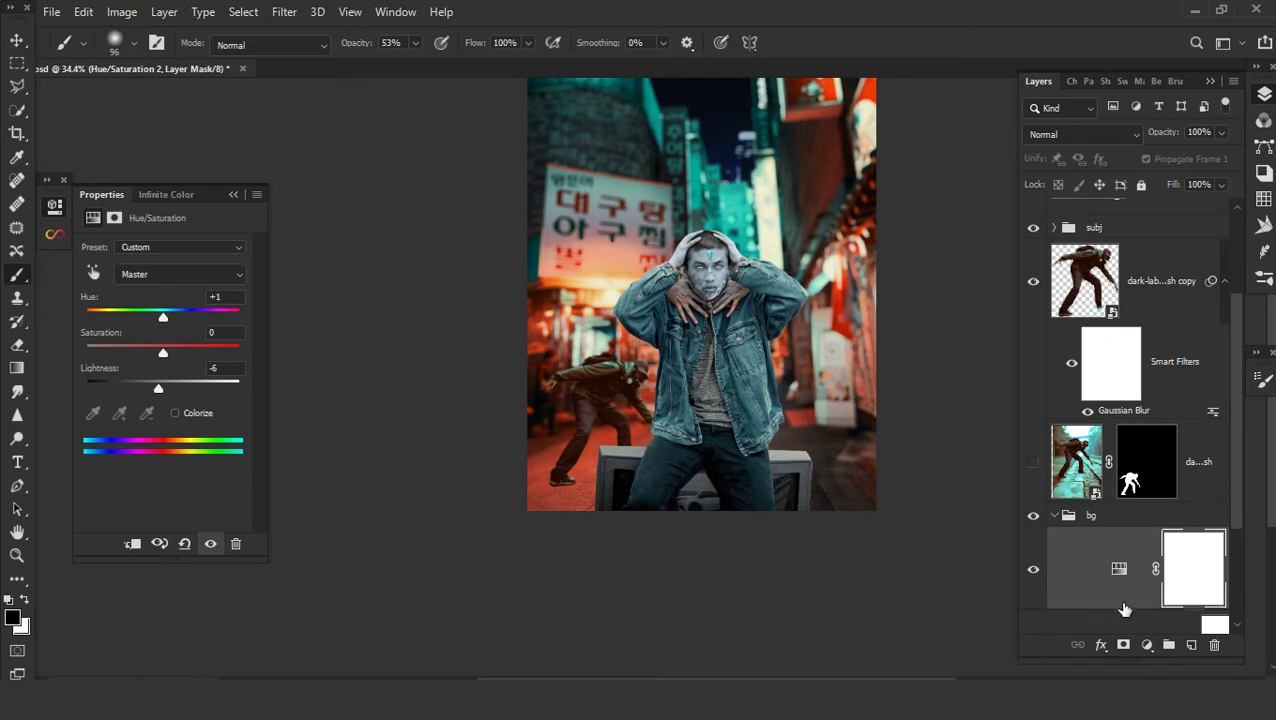
{"action": "scroll", "coordinate": [1124, 609], "scroll_direction": "down", "scroll_amount": 3}
- Clip the Hue/Saturation layer, then add a clipped Curves 2 that darkens the background
{"action": "left_click", "coordinate": [1108, 444], "text": "alt"}
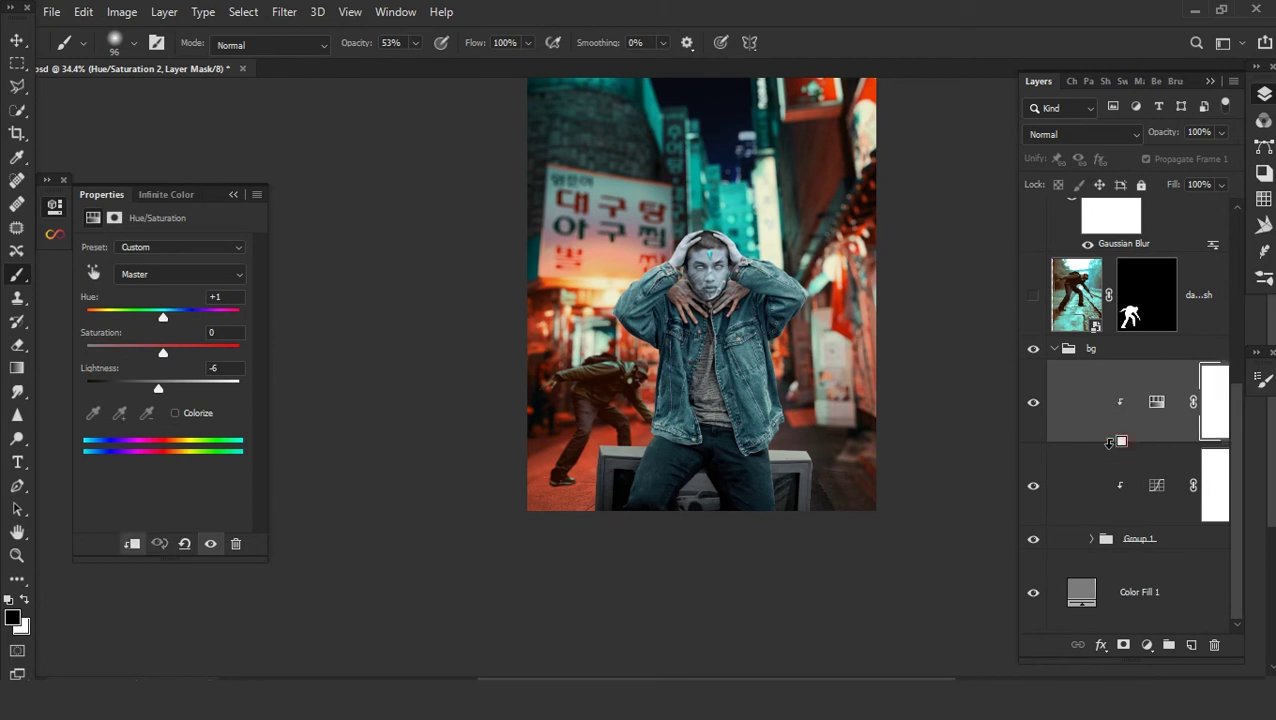
{"action": "left_click", "coordinate": [1147, 645]}
{"action": "left_click", "coordinate": [1010, 431]}
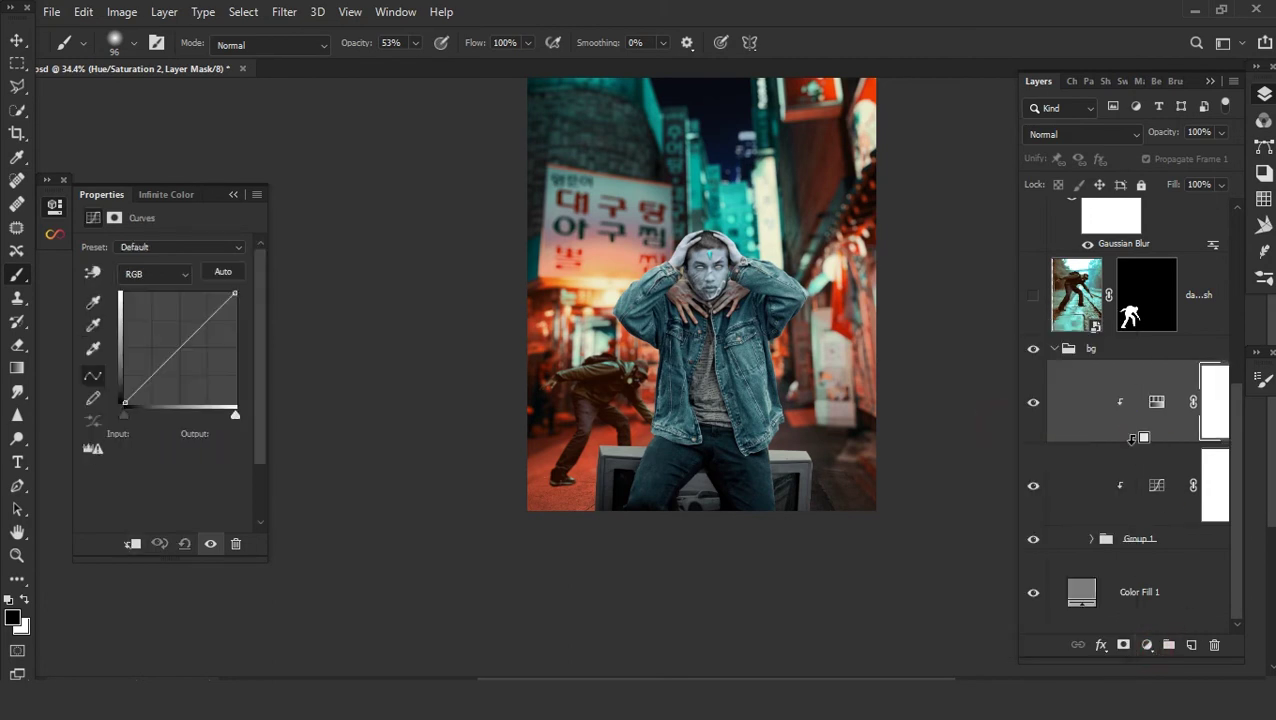
{"action": "left_click", "coordinate": [1130, 444], "text": "alt"}
{"action": "left_click_drag", "start_coordinate": [185, 342], "coordinate": [185, 362]}
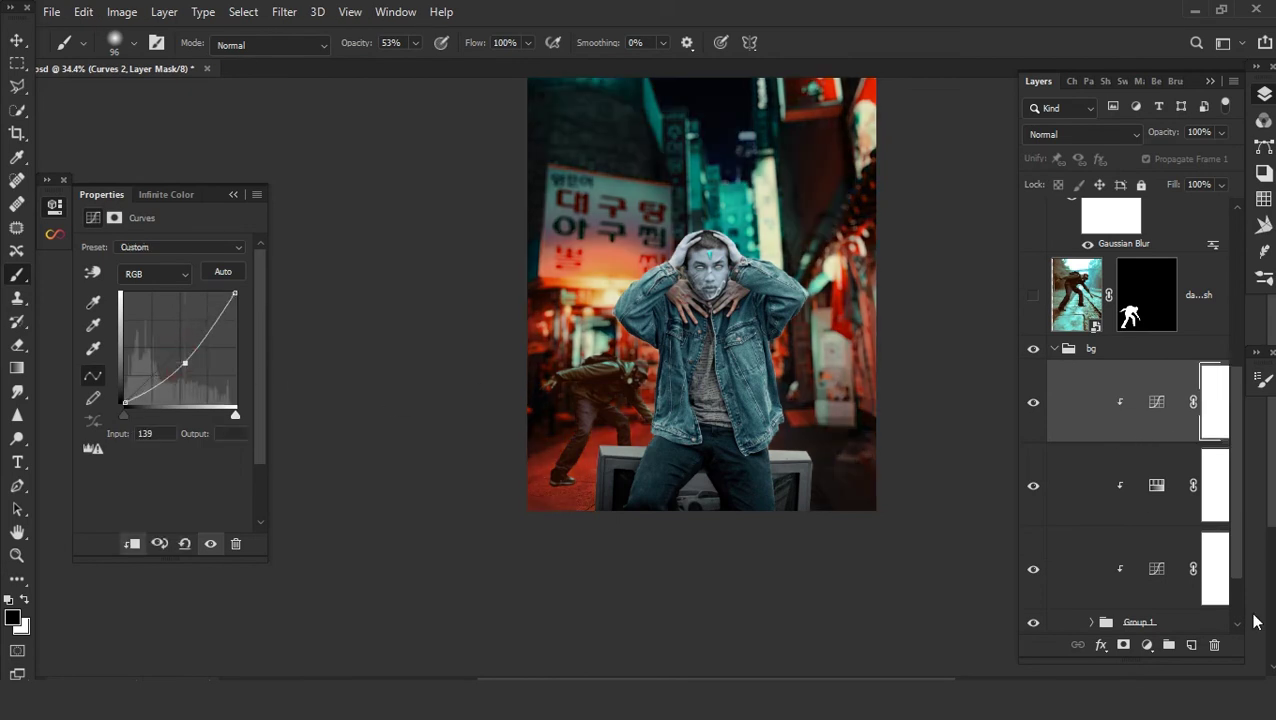
- Add a clipped Exposure adjustment raised to +2.99
{"action": "left_click", "coordinate": [1150, 644]}
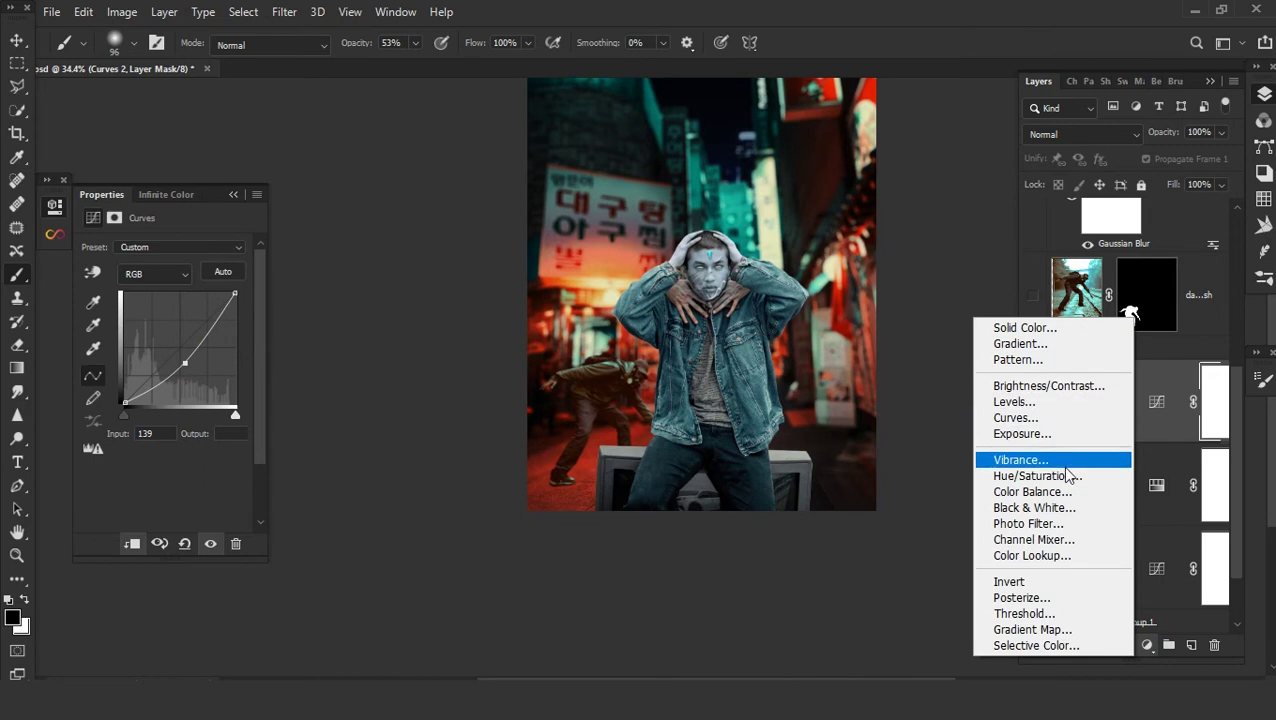
{"action": "left_click", "coordinate": [1040, 433]}
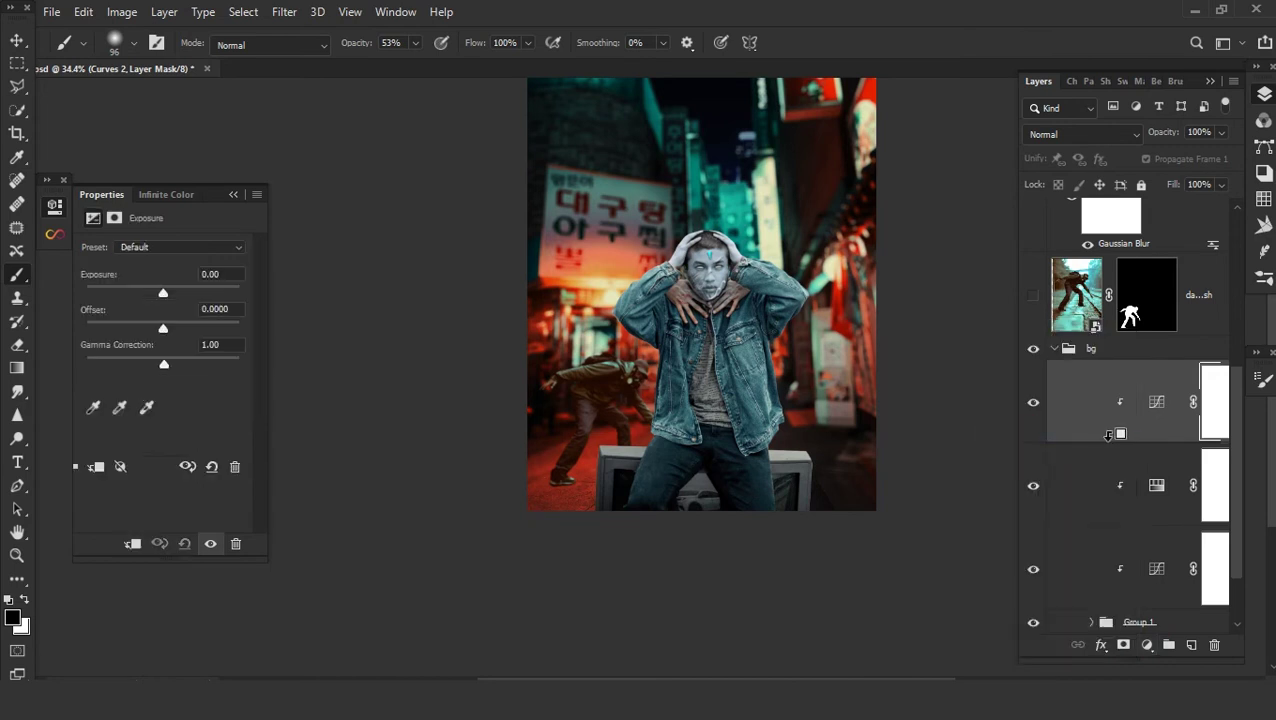
{"action": "left_click", "coordinate": [1104, 434], "text": "alt"}
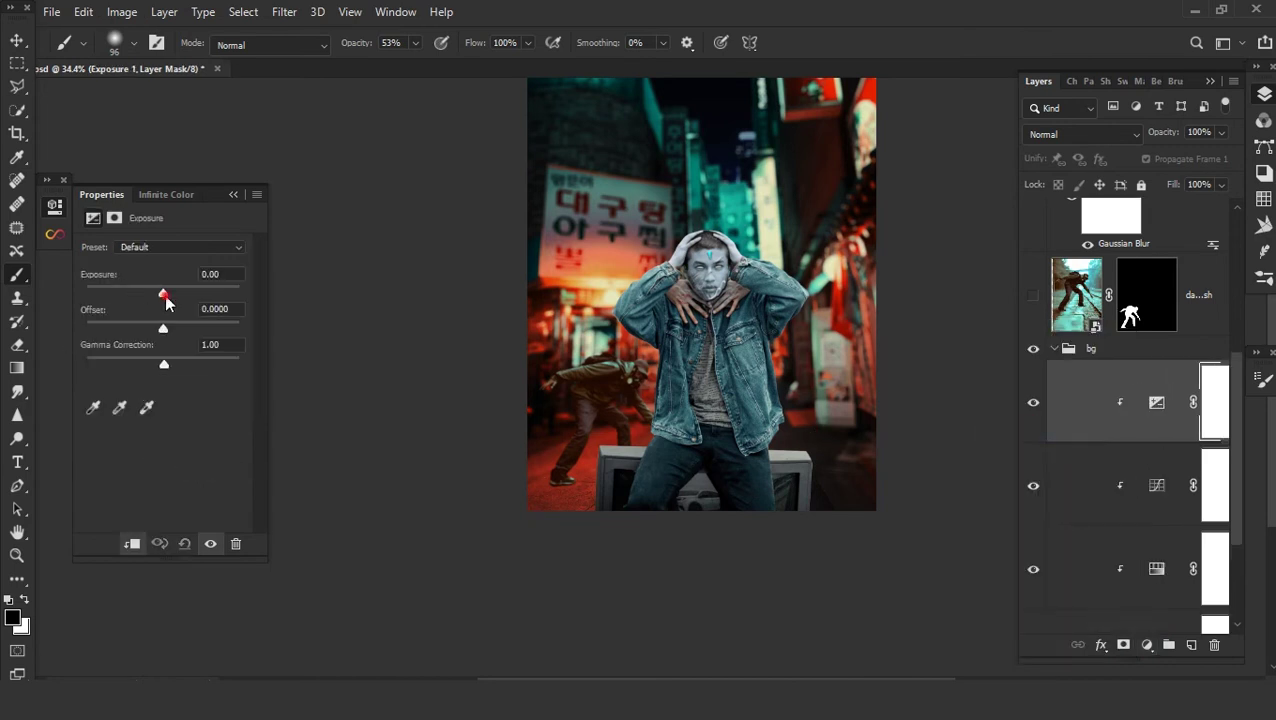
{"action": "left_click_drag", "start_coordinate": [163, 294], "coordinate": [197, 294]}
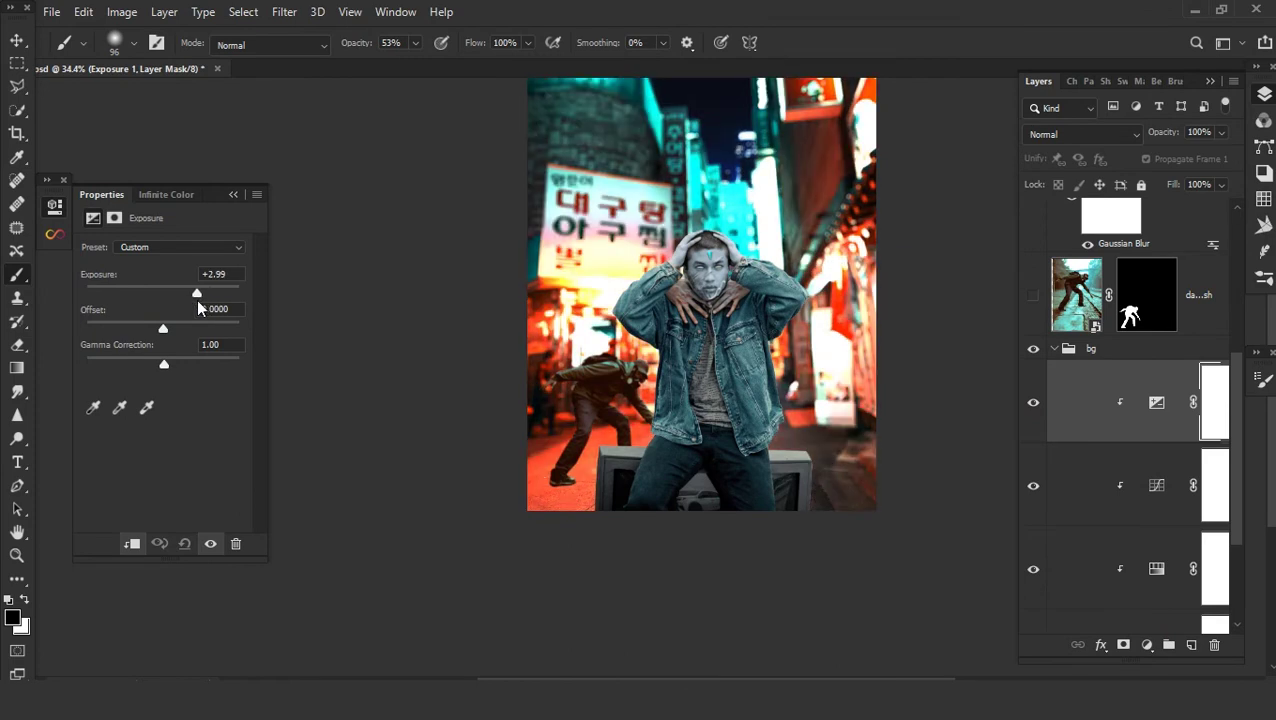
- Toggle Exposure 1 to compare, then invert its mask to black
{"action": "left_click", "coordinate": [1033, 402]}
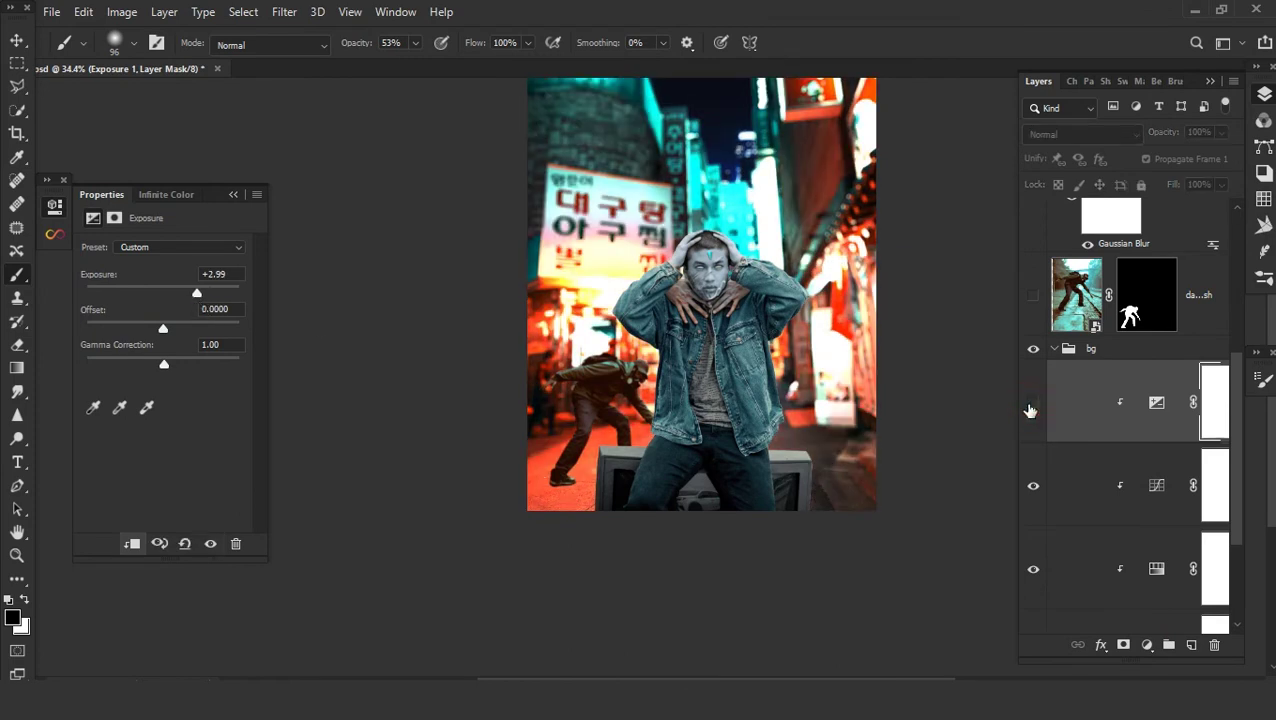
{"action": "left_click", "coordinate": [1033, 402]}
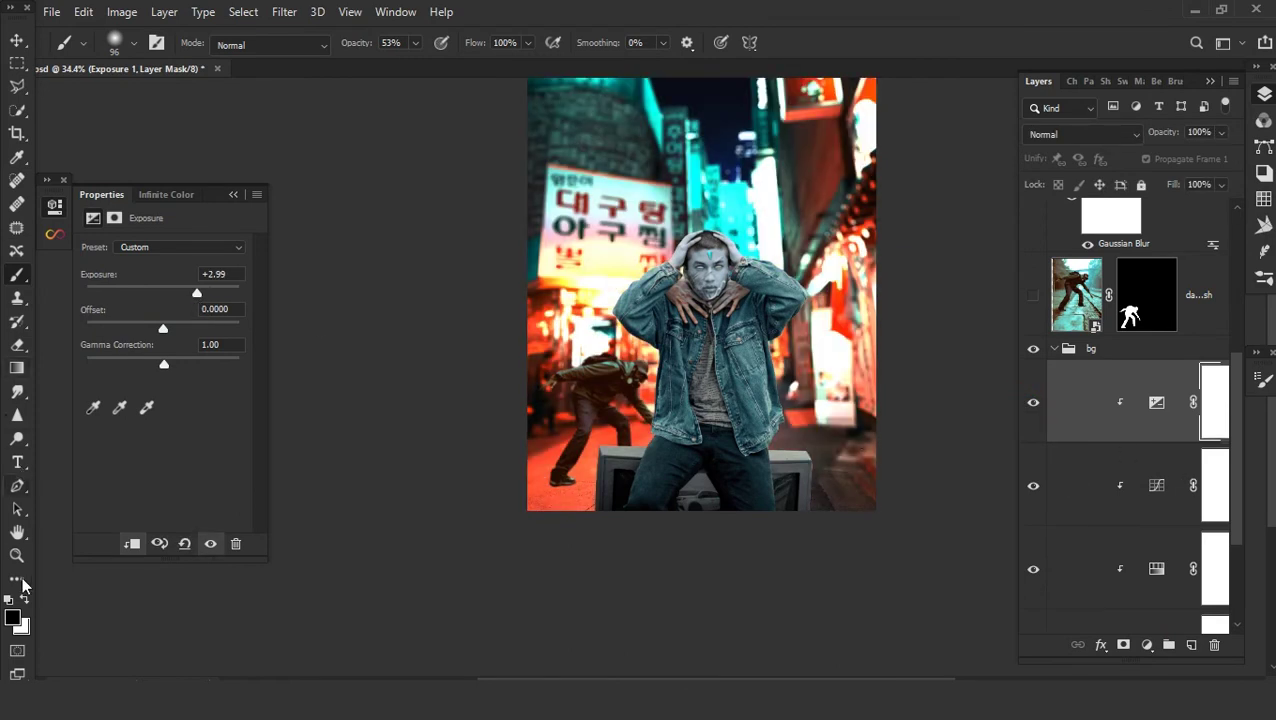
{"action": "left_click", "coordinate": [113, 218]}
{"action": "left_click", "coordinate": [172, 463]}
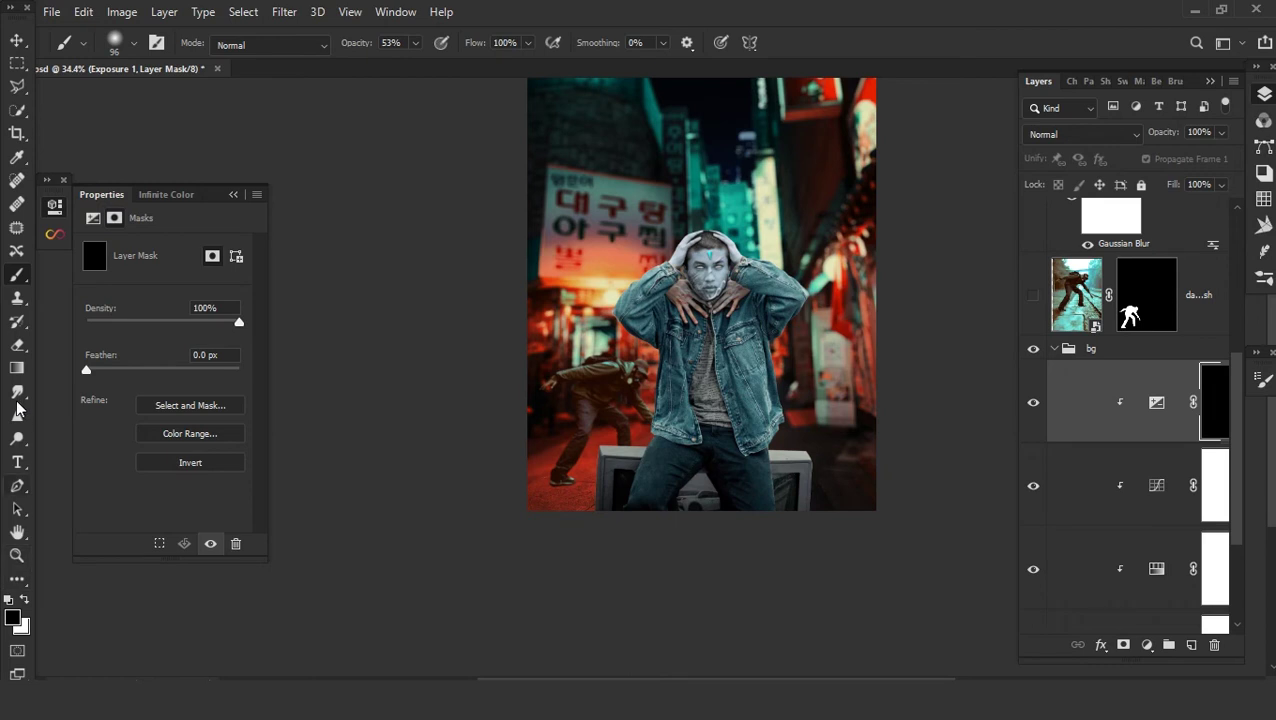
- Paint a white radial gradient at the image centre into the Exposure 1 mask
{"action": "left_click", "coordinate": [17, 367]}
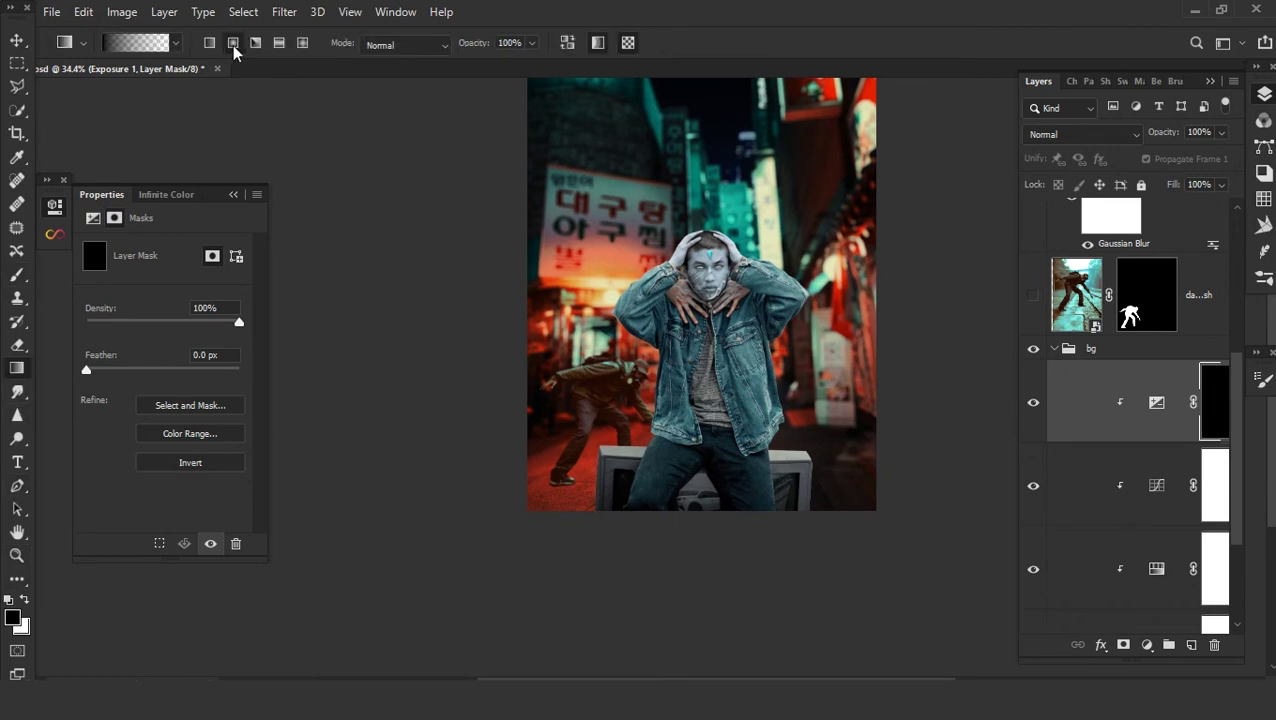
{"action": "key", "text": "x"}
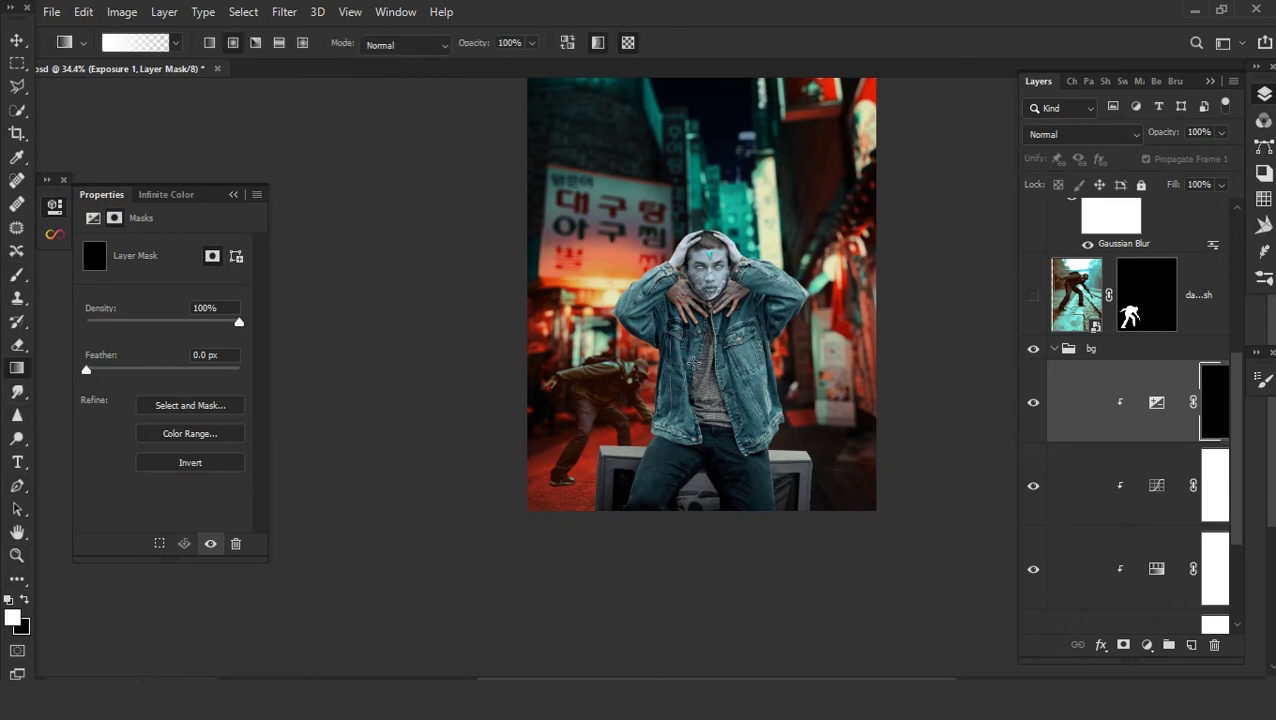
{"action": "left_click_drag", "start_coordinate": [692, 305], "coordinate": [692, 408]}
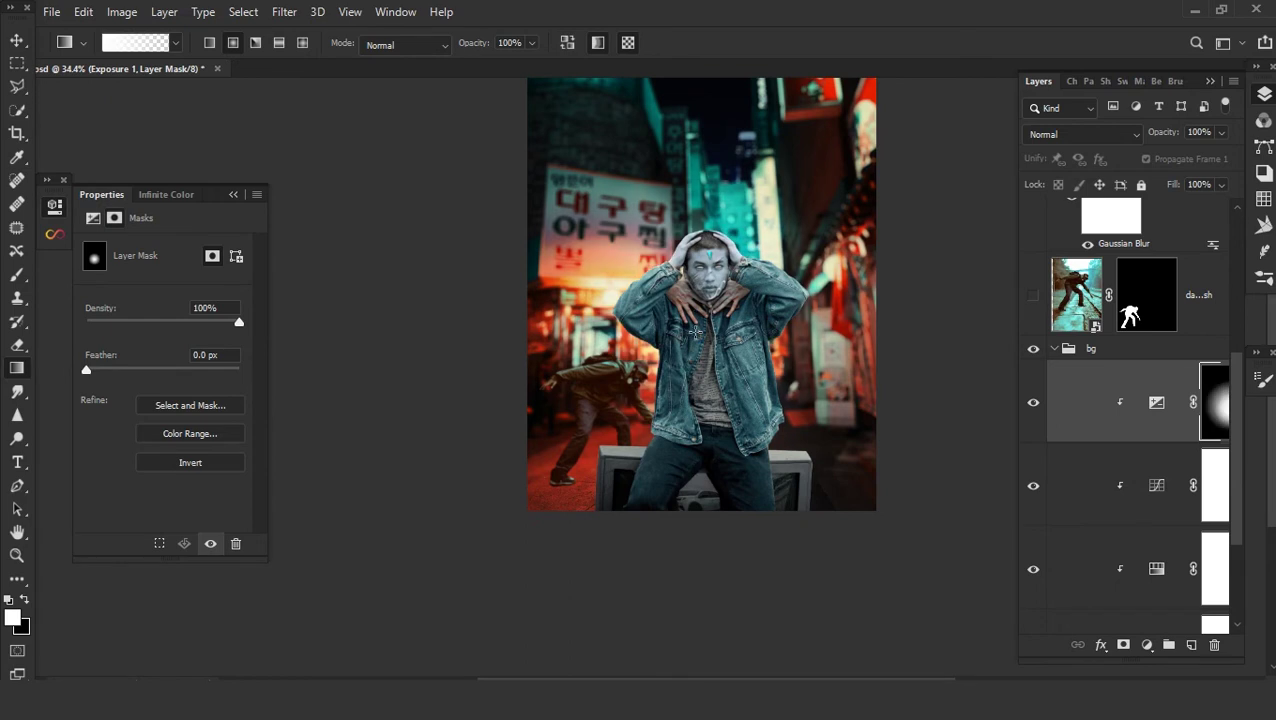
{"action": "scroll", "coordinate": [680, 420], "scroll_direction": "up", "scroll_amount": 4}
{"action": "scroll", "coordinate": [700, 385], "scroll_direction": "down", "scroll_amount": 2}
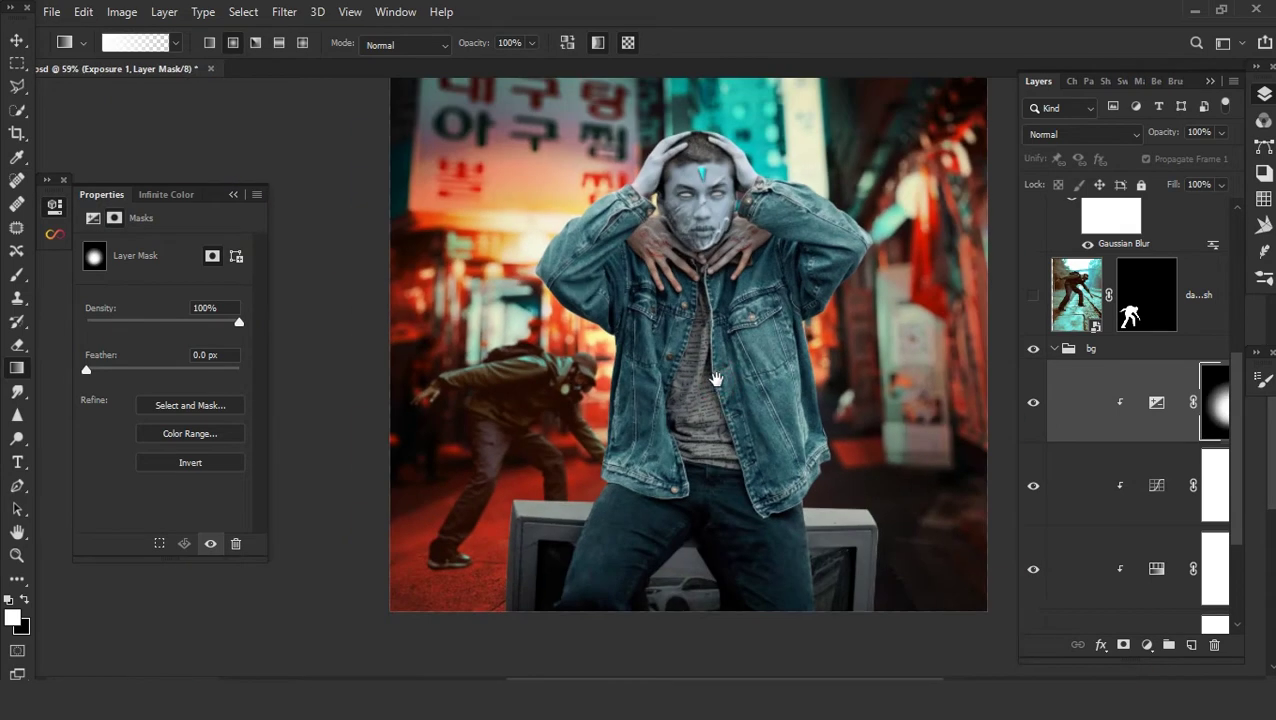
{"action": "scroll", "coordinate": [703, 377], "scroll_direction": "down", "scroll_amount": 2}
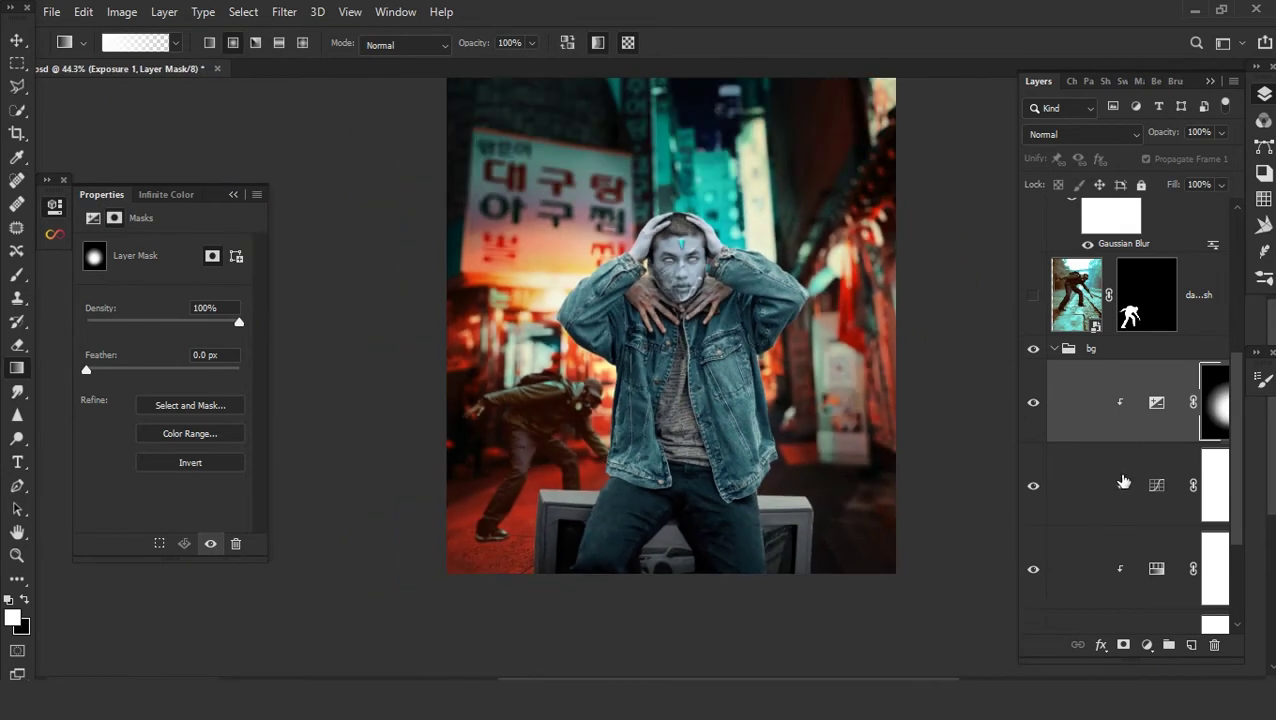
{"action": "scroll", "coordinate": [1123, 482], "scroll_direction": "down", "scroll_amount": 1}
- Lower the Curves 2 layer's opacity to about half
{"action": "left_click", "coordinate": [1156, 485]}
{"action": "left_click", "coordinate": [1086, 425]}
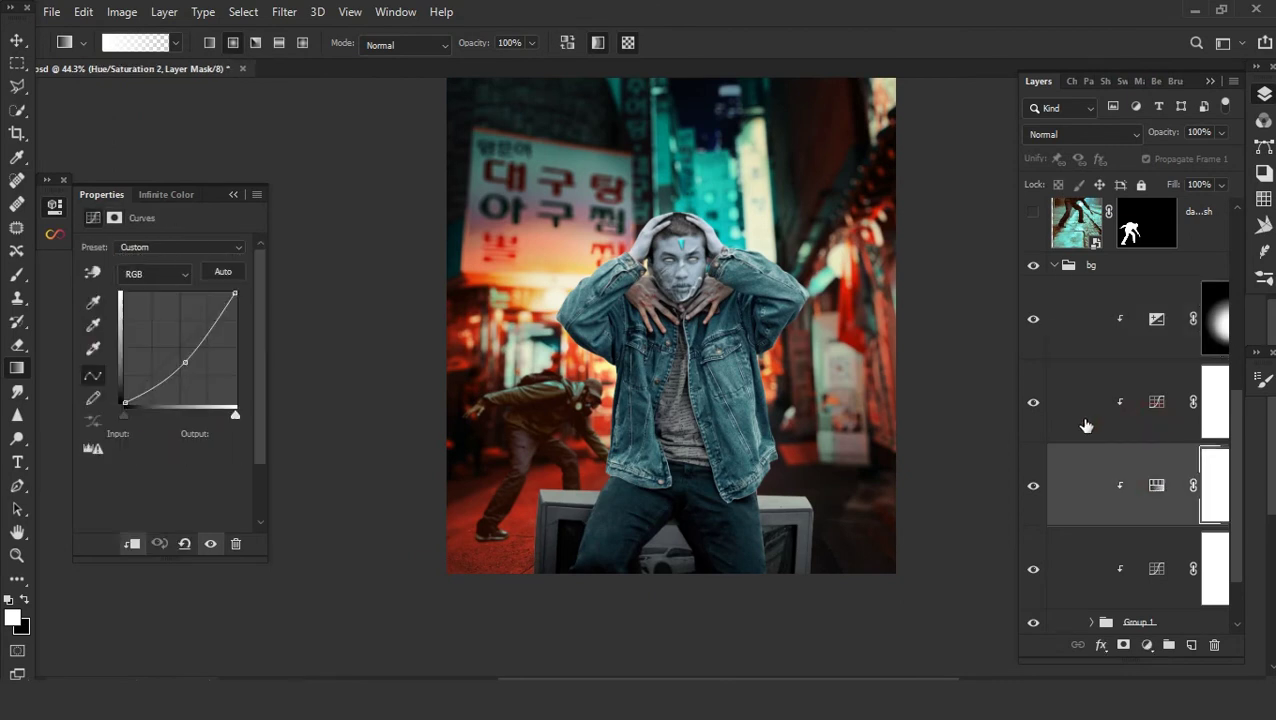
{"action": "left_click", "coordinate": [1033, 402]}
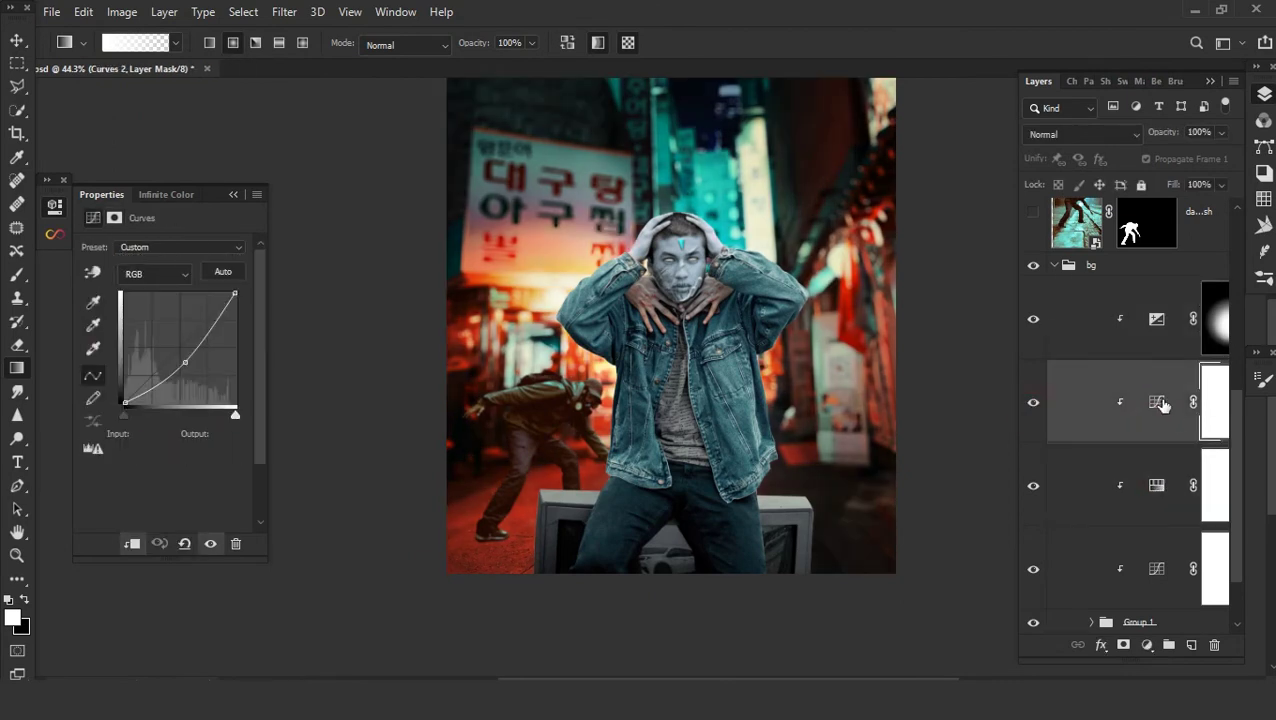
{"action": "left_click", "coordinate": [1156, 402]}
{"action": "left_click_drag", "start_coordinate": [1165, 132], "coordinate": [1120, 135]}
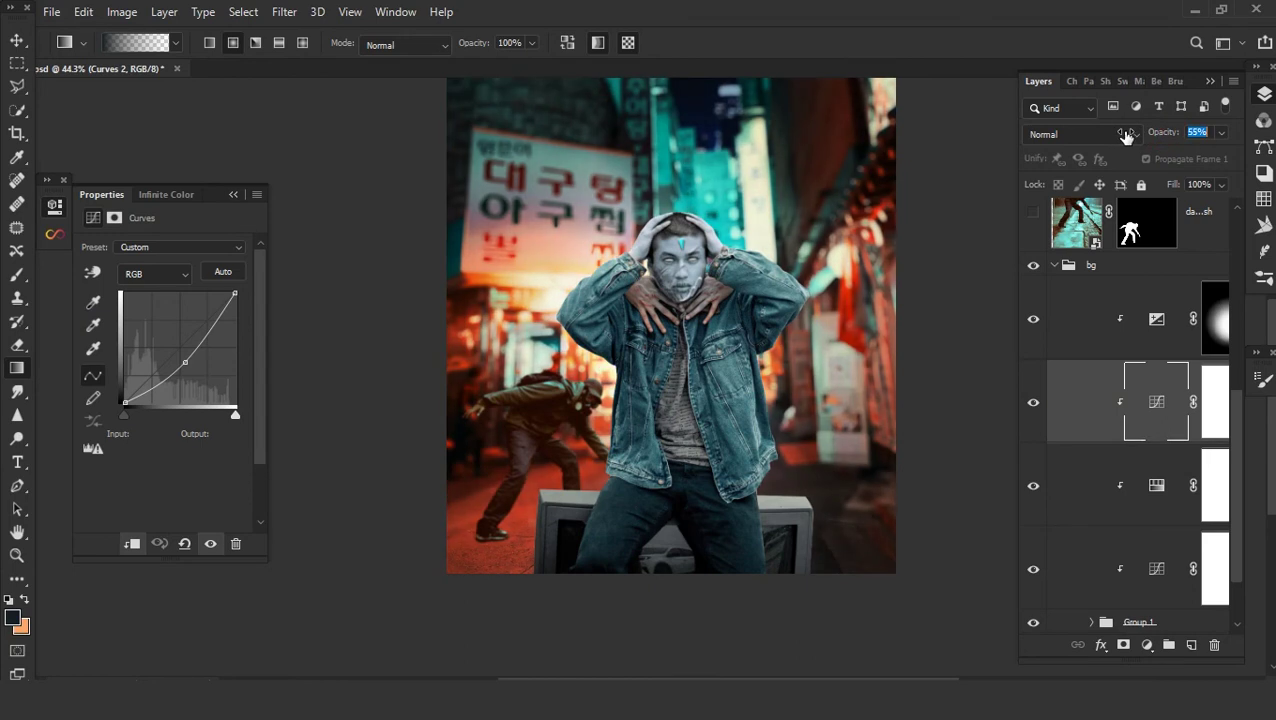
{"action": "left_click", "coordinate": [1216, 330]}
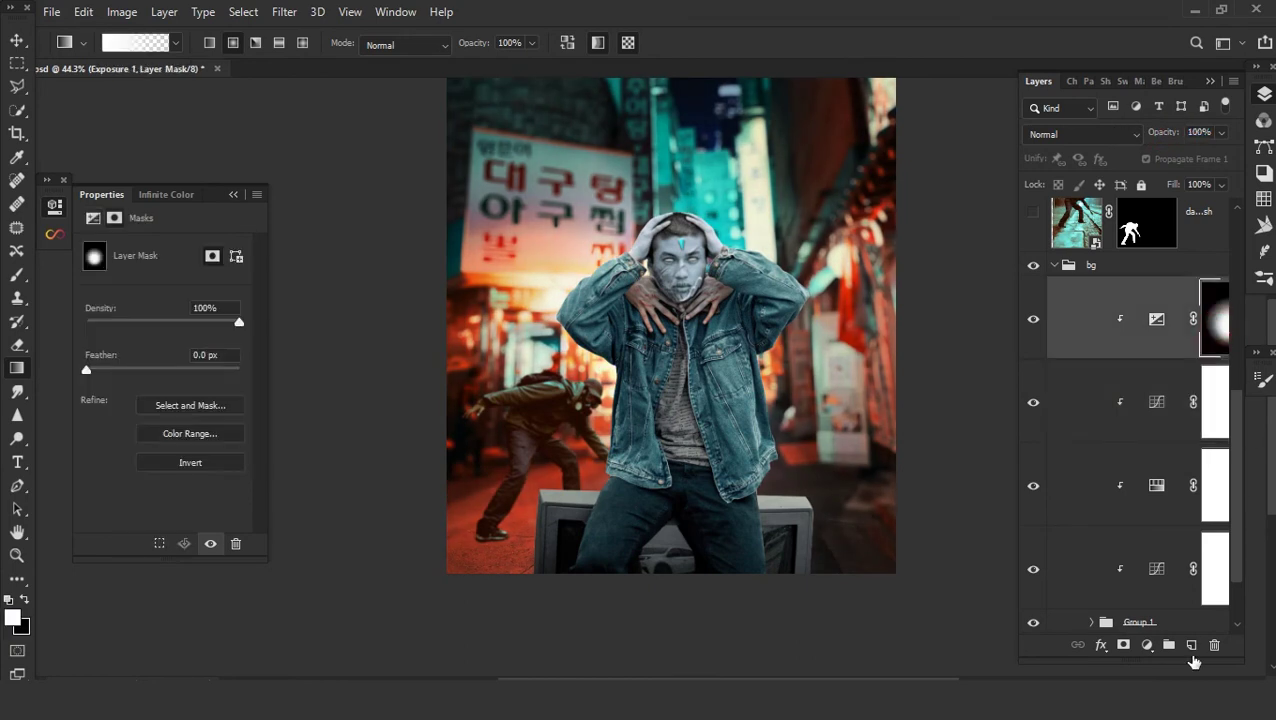
- Add a new layer in the bg group and fill it with black
{"action": "left_click", "coordinate": [1191, 647]}
{"action": "left_click", "coordinate": [86, 15]}
{"action": "left_click", "coordinate": [125, 306]}
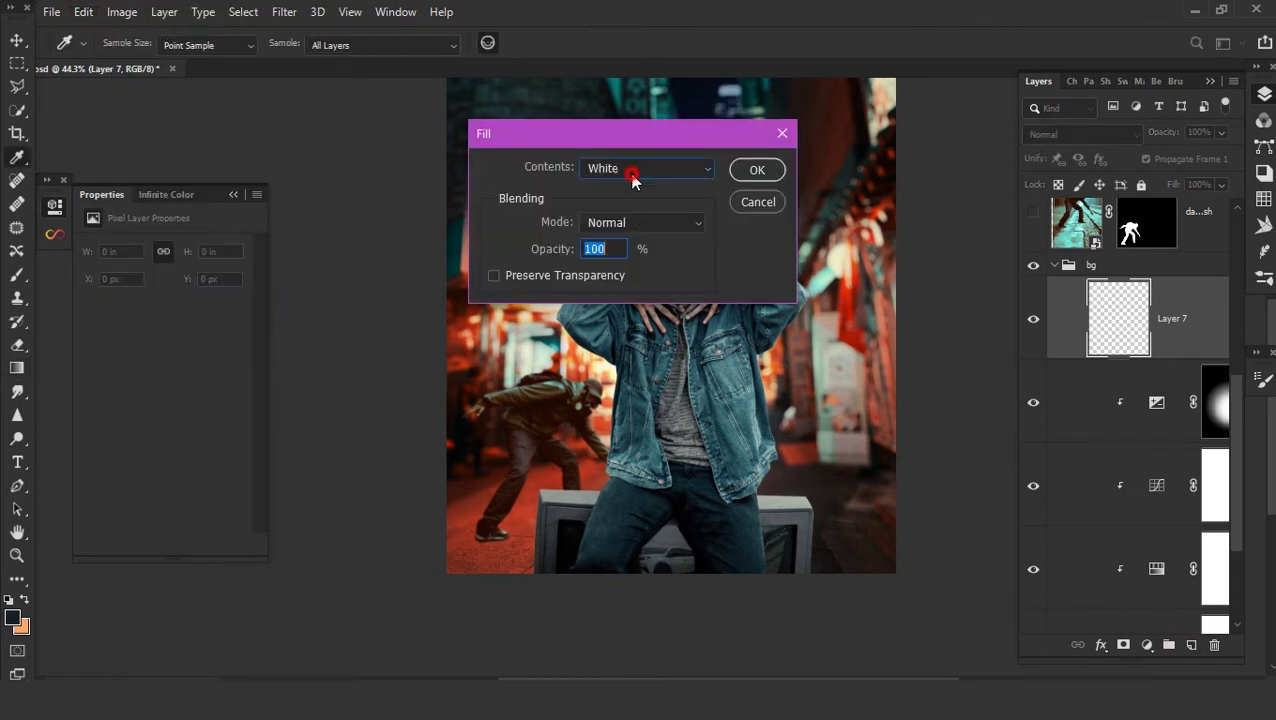
{"action": "left_click", "coordinate": [632, 178]}
{"action": "left_click", "coordinate": [604, 316]}
{"action": "left_click", "coordinate": [757, 170]}
{"action": "key", "text": "g"}
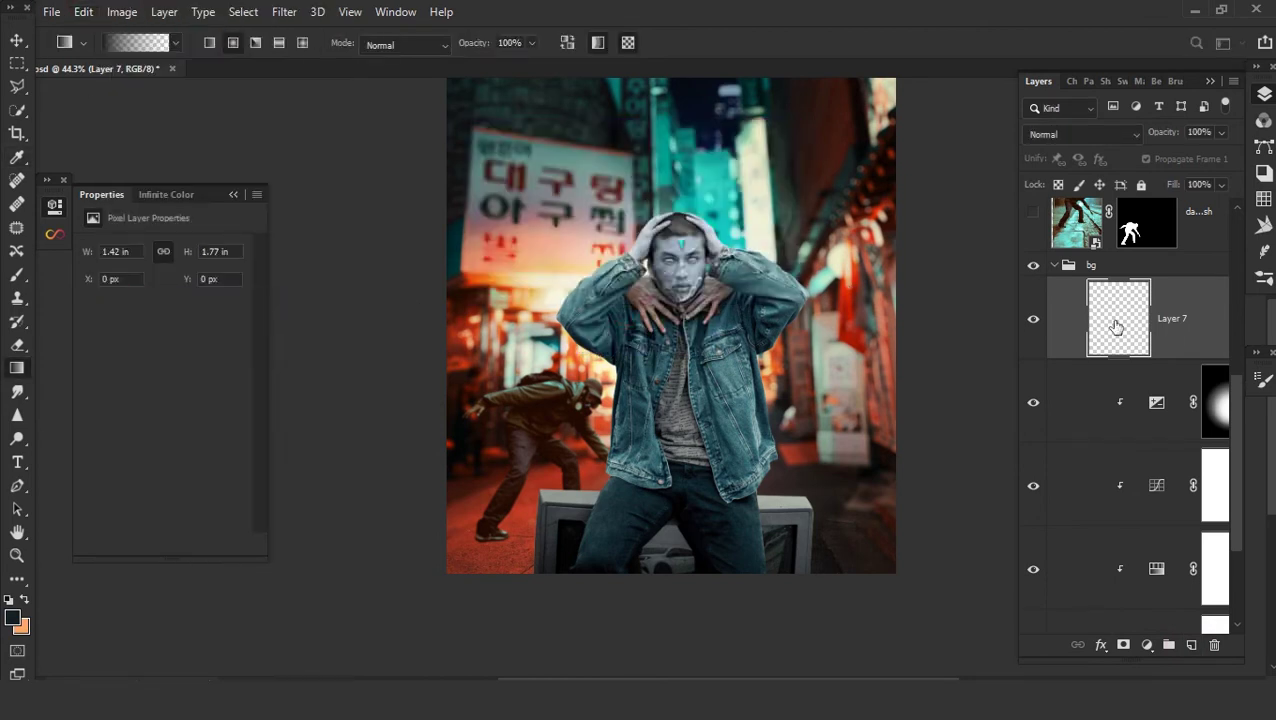
- Render a Knoll Light Factory flare onto Layer 7
{"action": "left_click", "coordinate": [285, 12]}
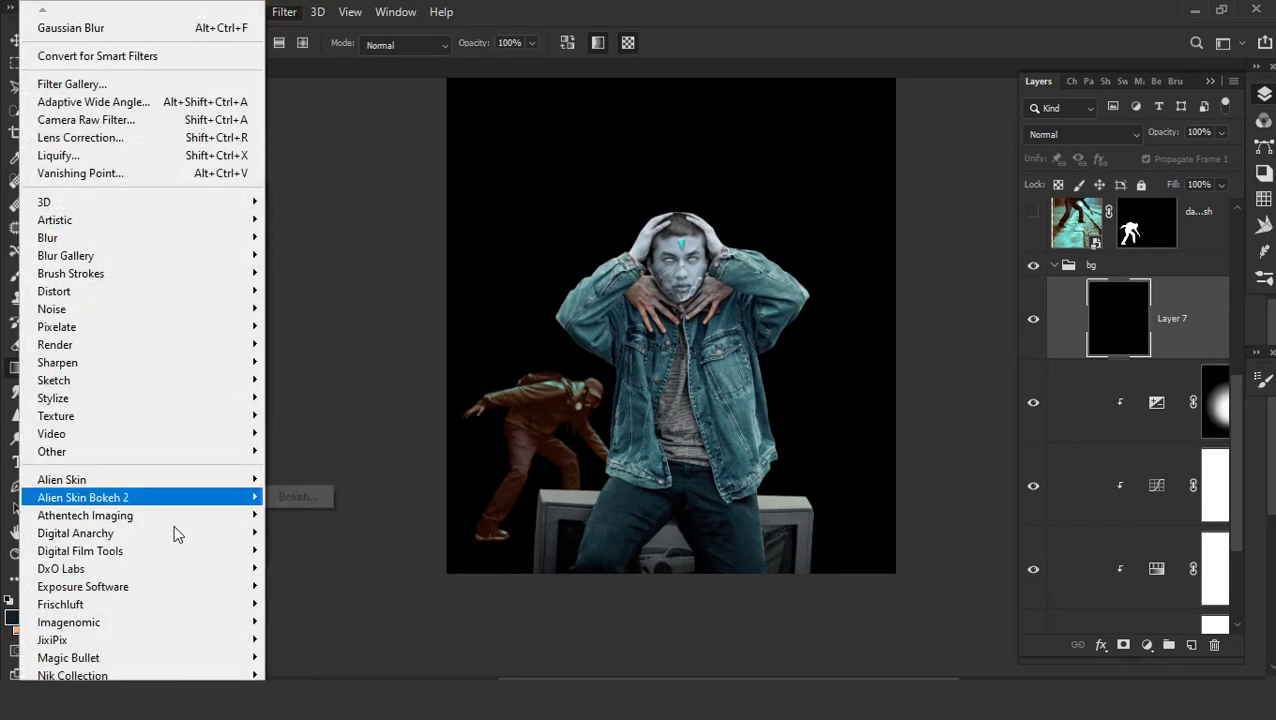
{"action": "scroll", "coordinate": [150, 530], "scroll_direction": "down", "scroll_amount": 3}
{"action": "scroll", "coordinate": [142, 400], "scroll_direction": "down", "scroll_amount": 2}
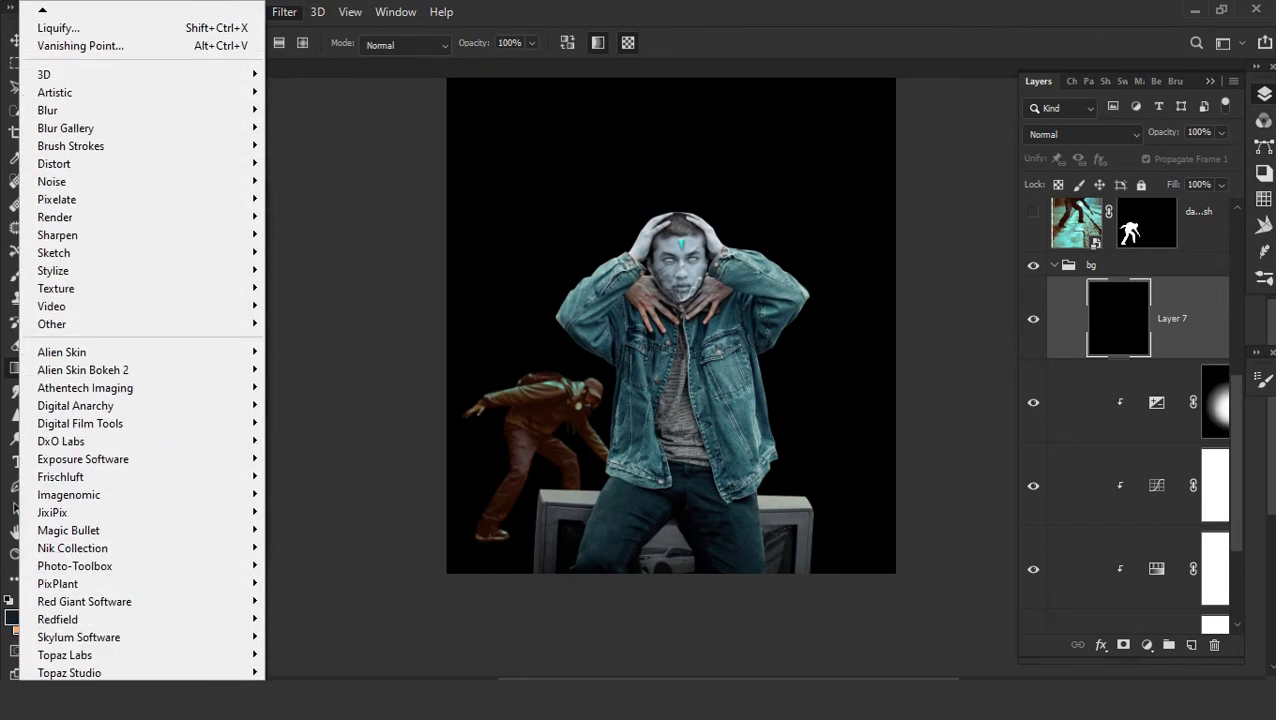
{"action": "key", "text": "Escape"}
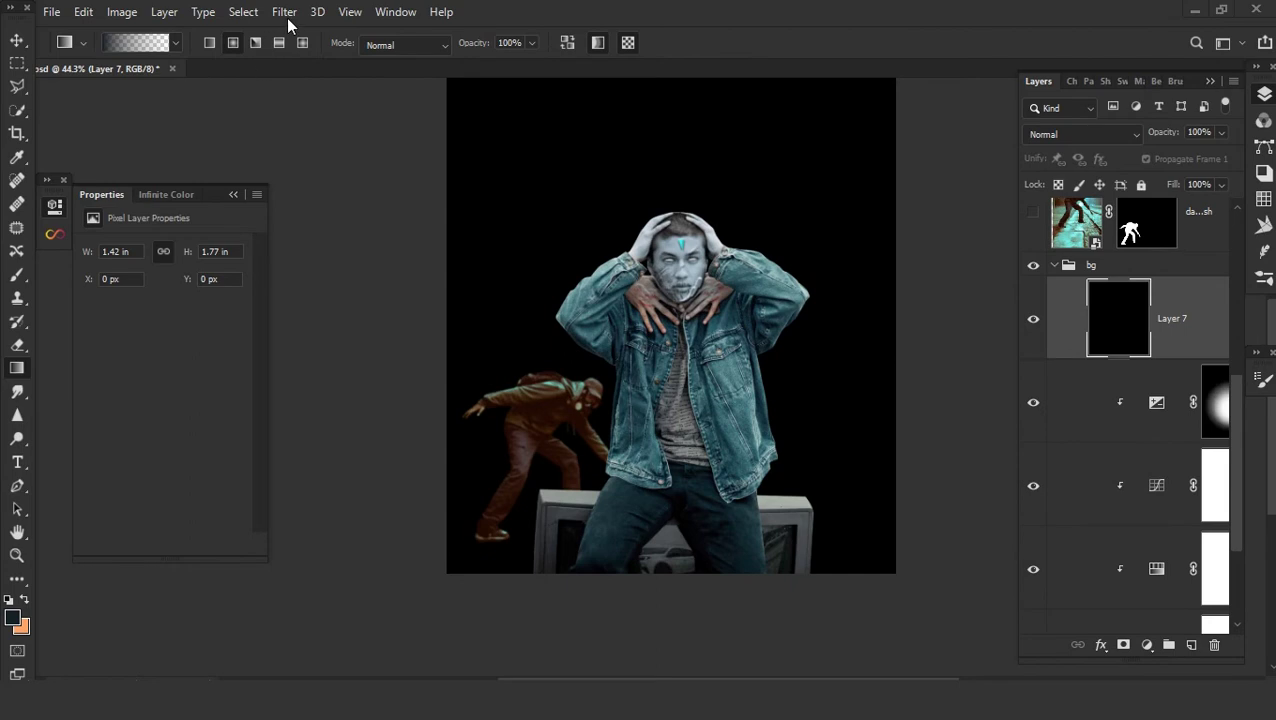
{"action": "left_click", "coordinate": [288, 18]}
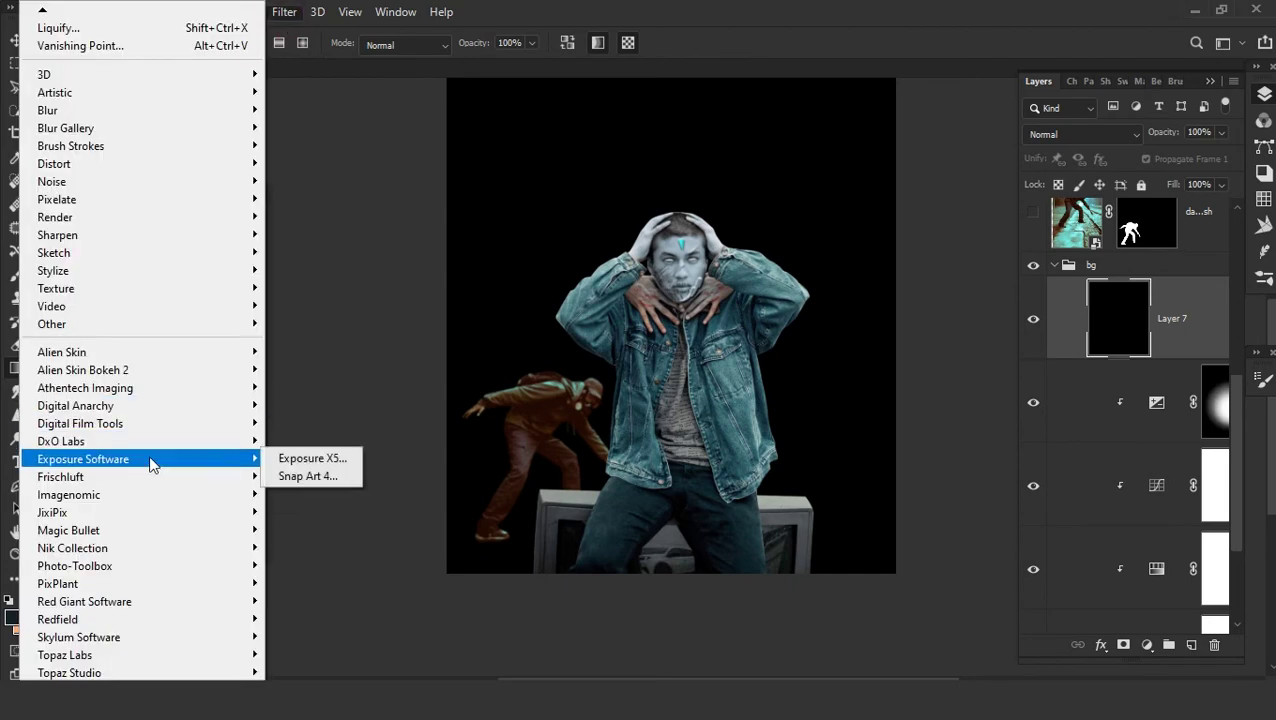
{"action": "mouse_move", "coordinate": [84, 601]}
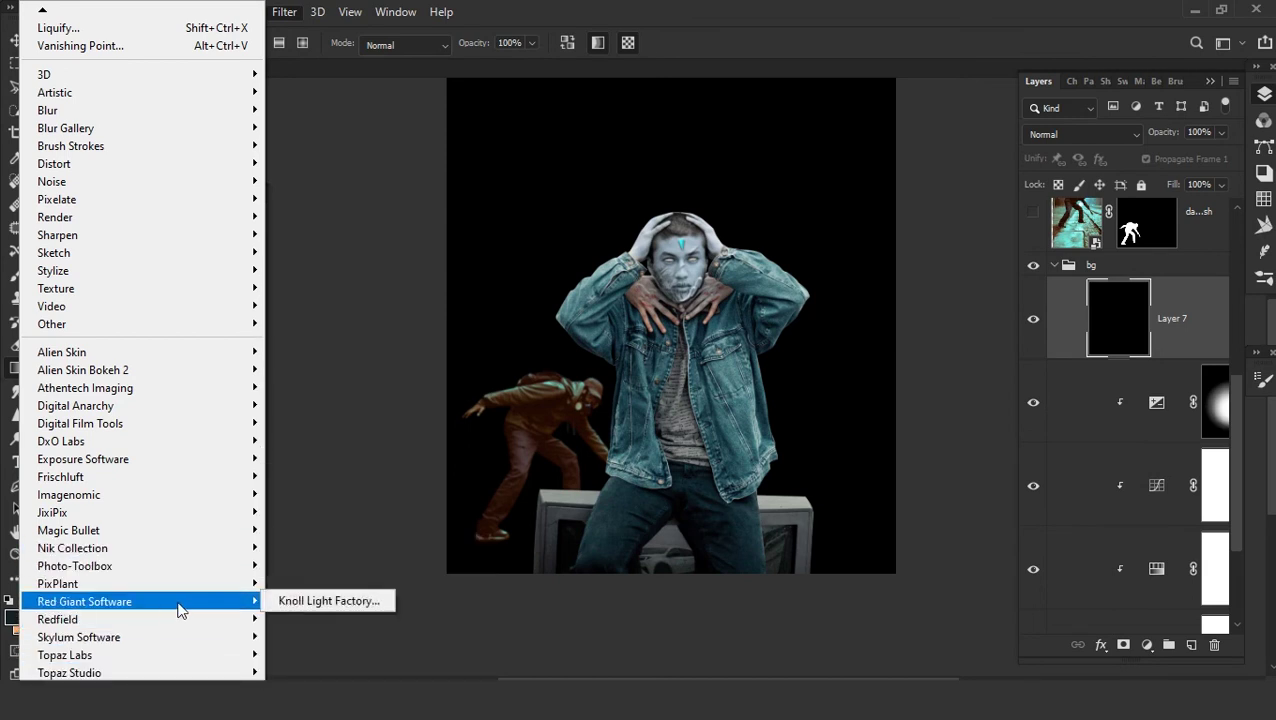
{"action": "left_click", "coordinate": [330, 599]}
{"action": "left_click", "coordinate": [1141, 660]}
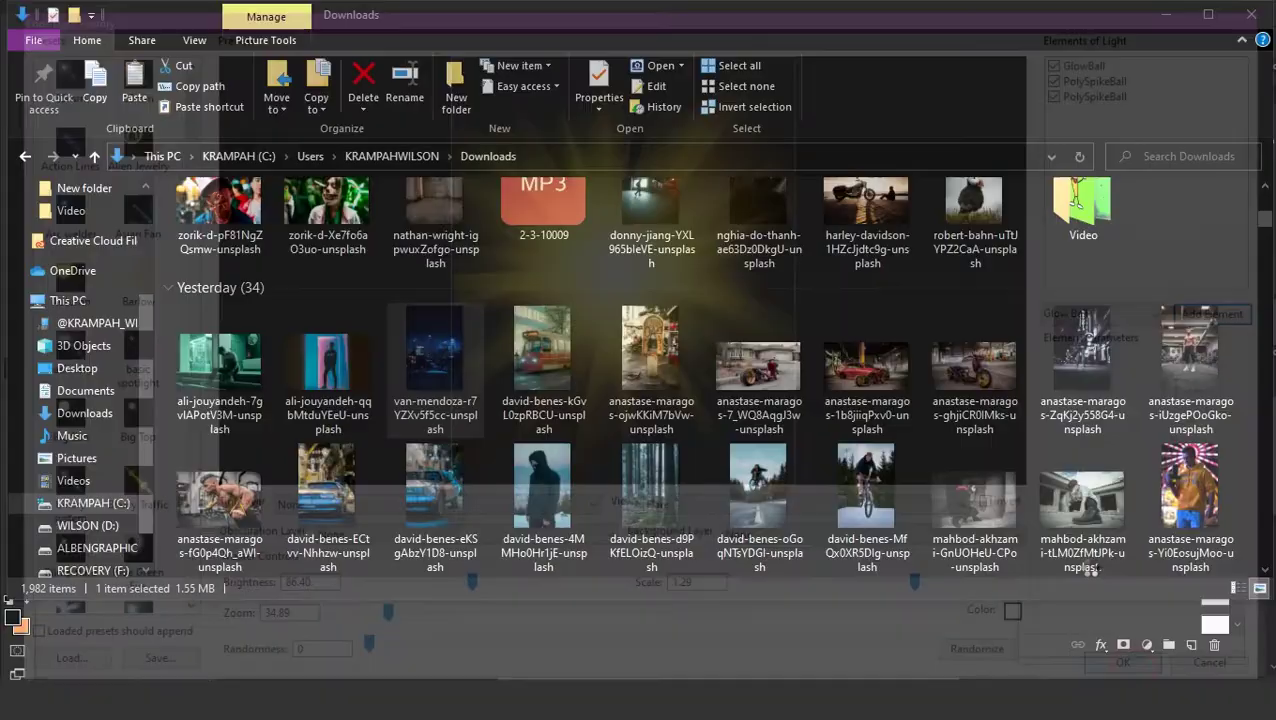
- Convert Layer 7 to a smart object with Screen blend mode
{"action": "right_click", "coordinate": [1171, 346]}
{"action": "left_click", "coordinate": [1000, 259]}
{"action": "left_click", "coordinate": [1080, 134]}
{"action": "left_click", "coordinate": [1017, 311]}
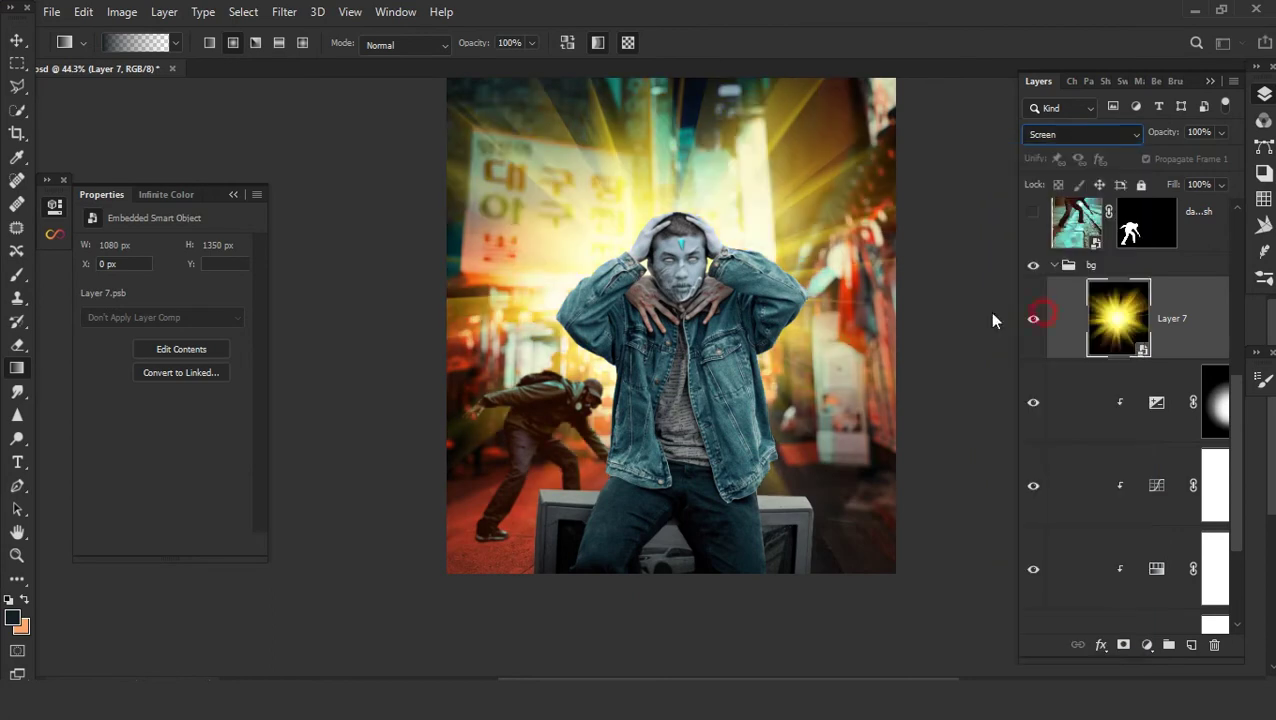
- Scale the flare to about 55% and move it onto the subject's body
{"action": "left_click", "coordinate": [17, 40]}
{"action": "scroll", "coordinate": [883, 557], "scroll_direction": "down", "scroll_amount": 2}
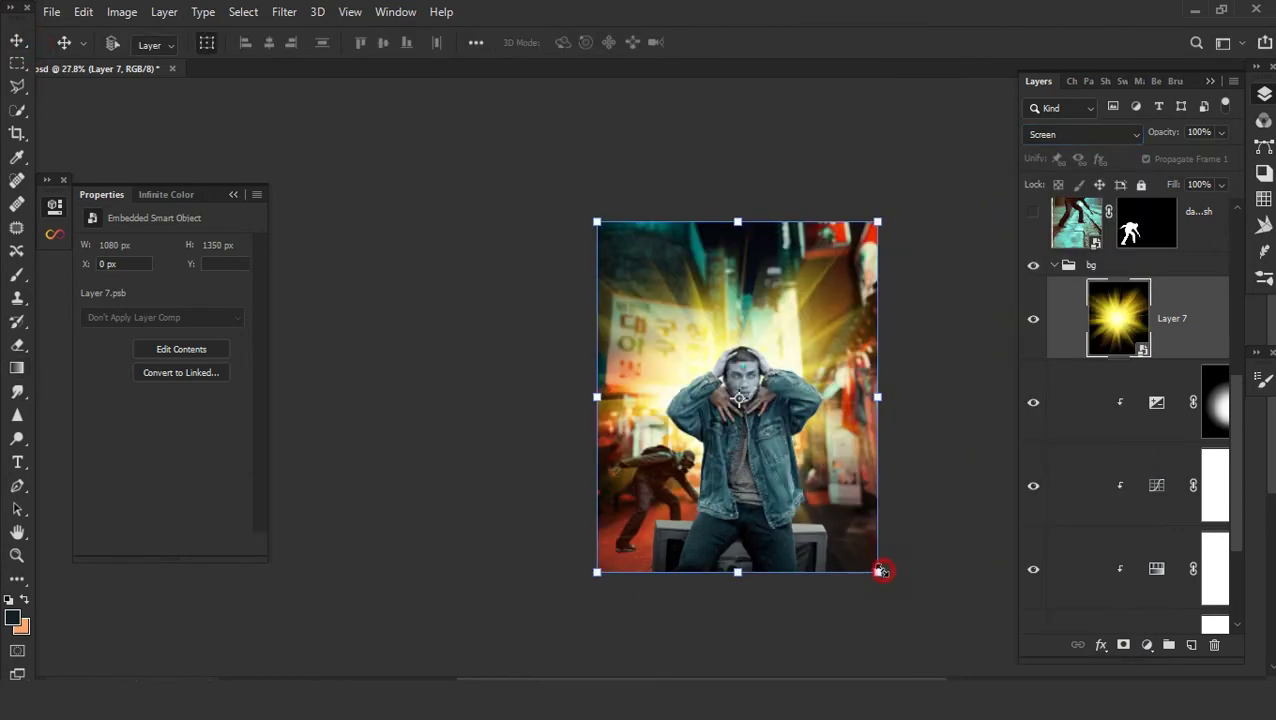
{"action": "left_click_drag", "start_coordinate": [883, 557], "coordinate": [751, 413]}
{"action": "mouse_move", "coordinate": [687, 380]}
{"action": "left_mouse_down"}
{"action": "mouse_move", "coordinate": [771, 525]}
{"action": "mouse_move", "coordinate": [766, 506]}
{"action": "left_mouse_up"}
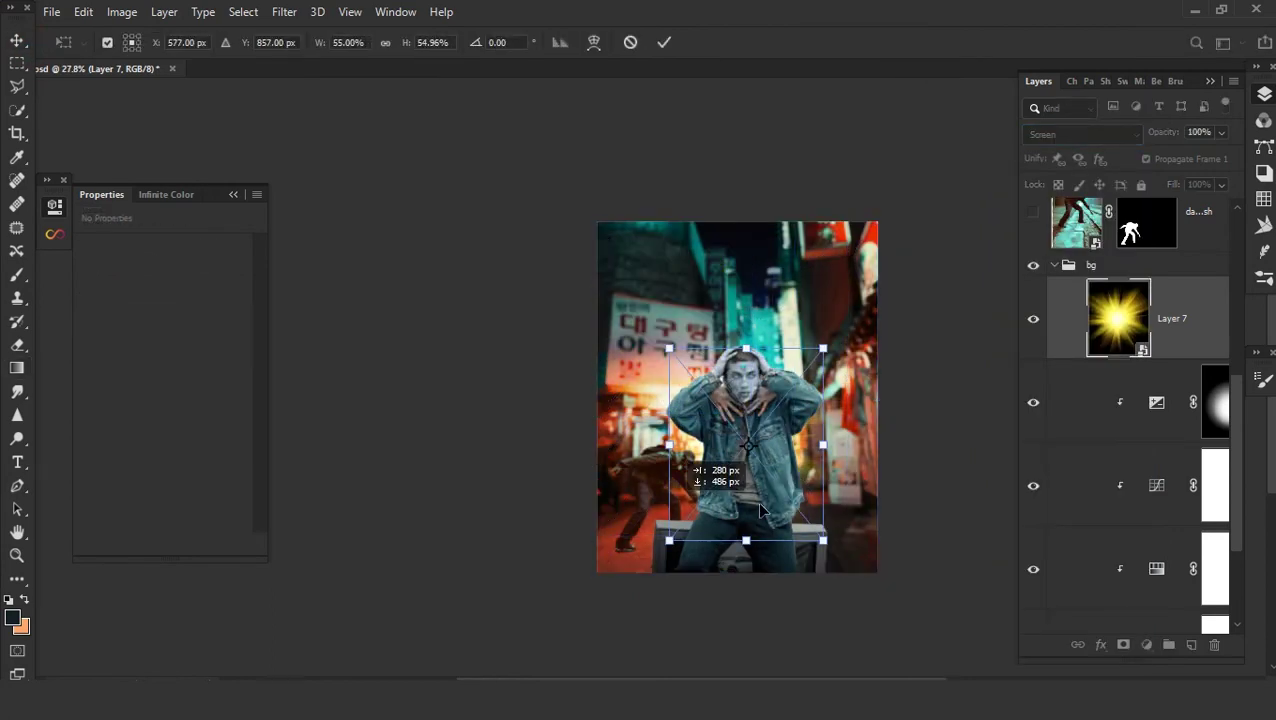
{"action": "key", "text": "Return"}
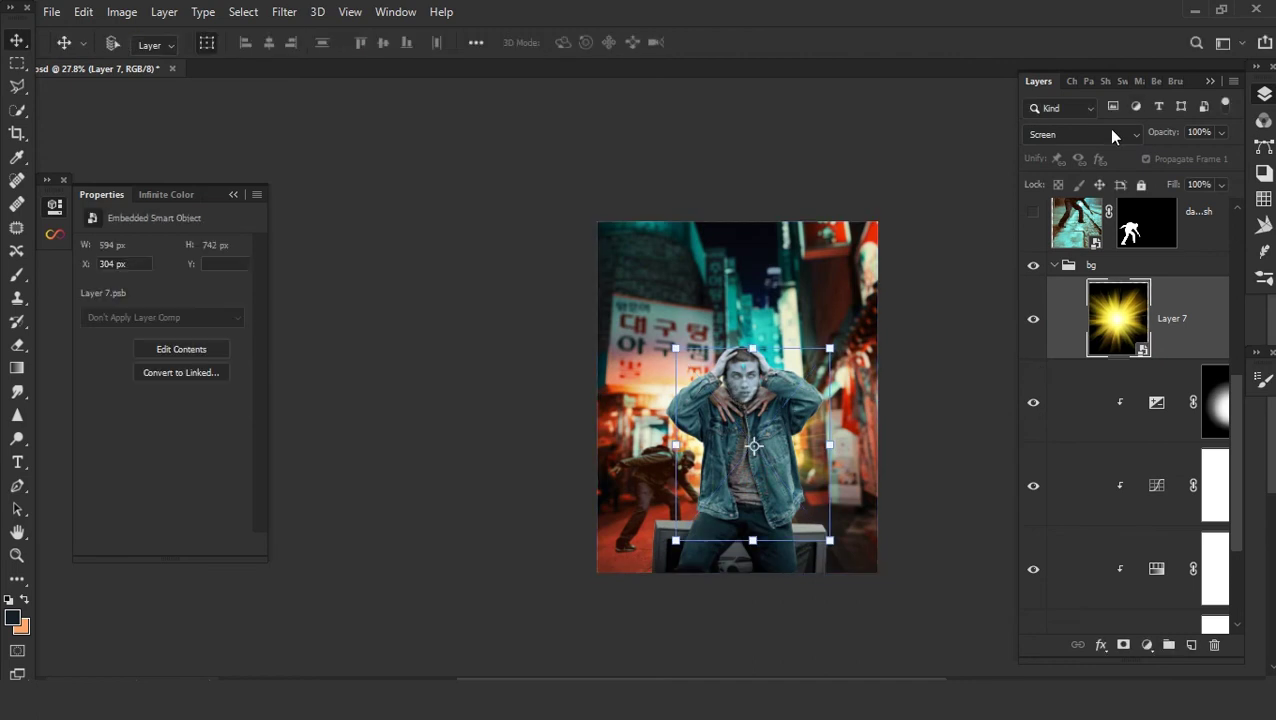
- Blur the flare with a 6.8-pixel Gaussian Blur
{"action": "left_click", "coordinate": [284, 12]}
{"action": "mouse_move", "coordinate": [48, 110]}
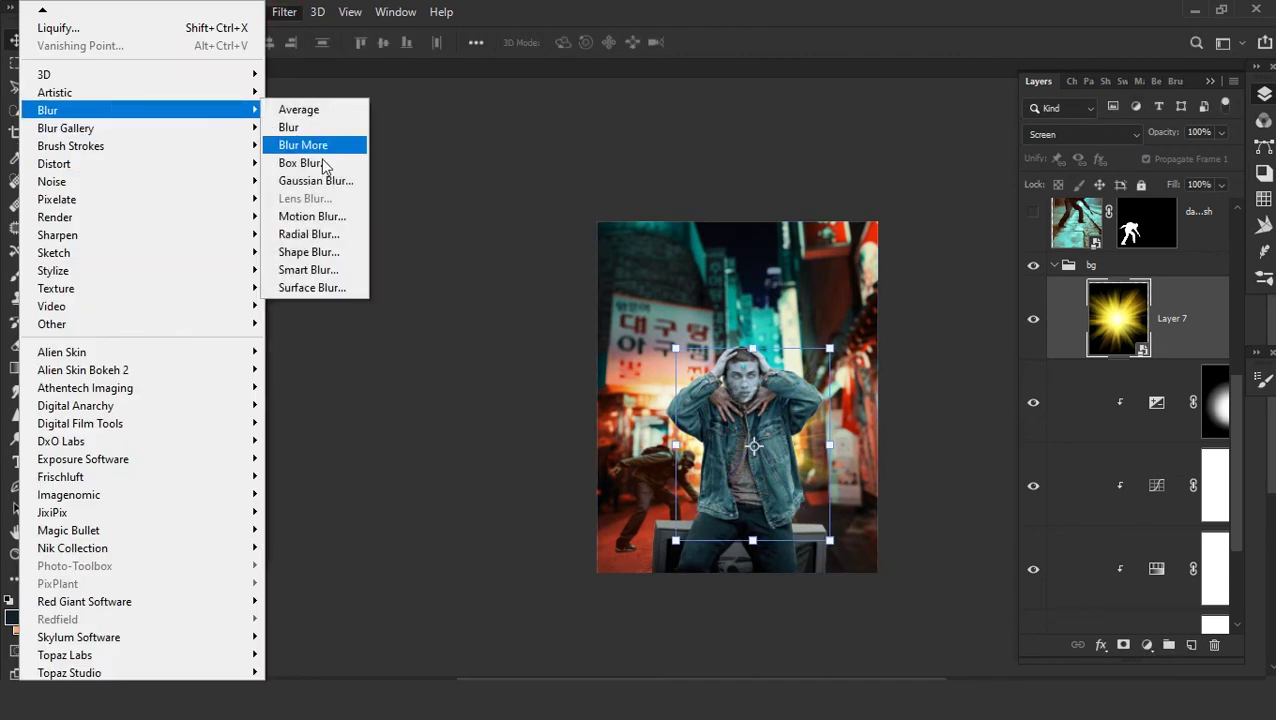
{"action": "left_click", "coordinate": [315, 180]}
{"action": "left_click", "coordinate": [887, 467]}
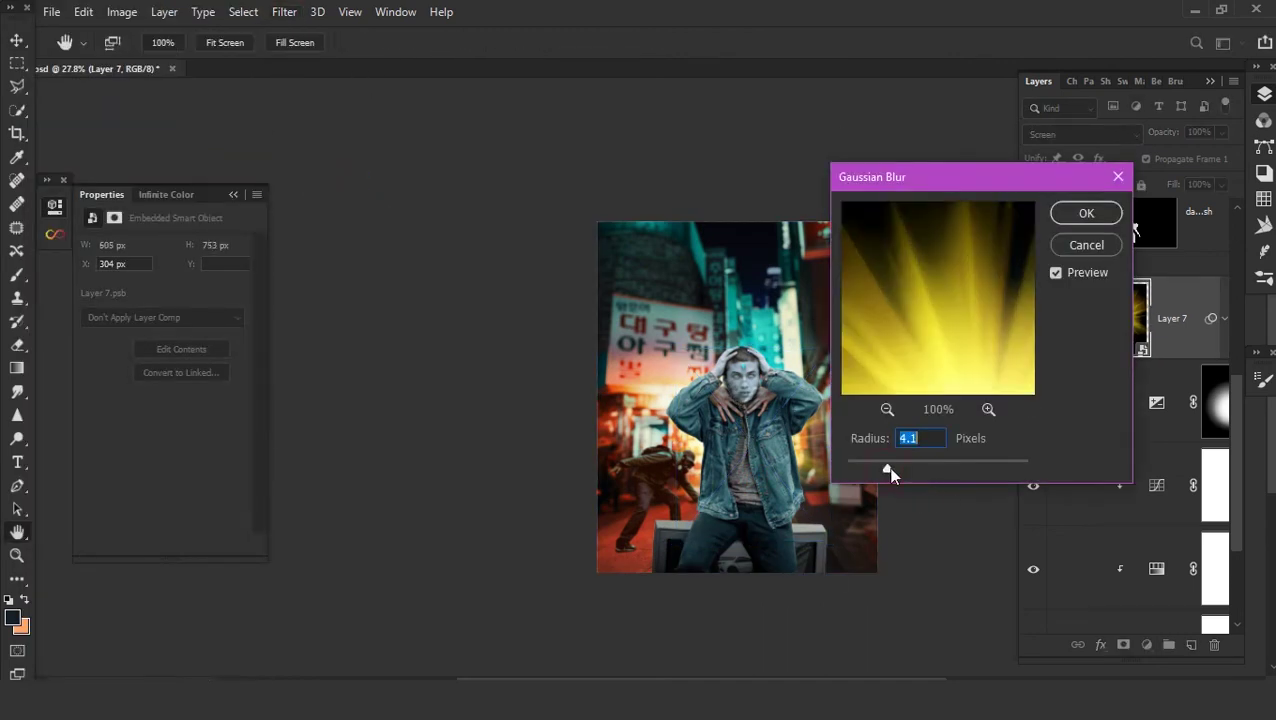
{"action": "left_click", "coordinate": [904, 467]}
{"action": "left_click", "coordinate": [1093, 222]}
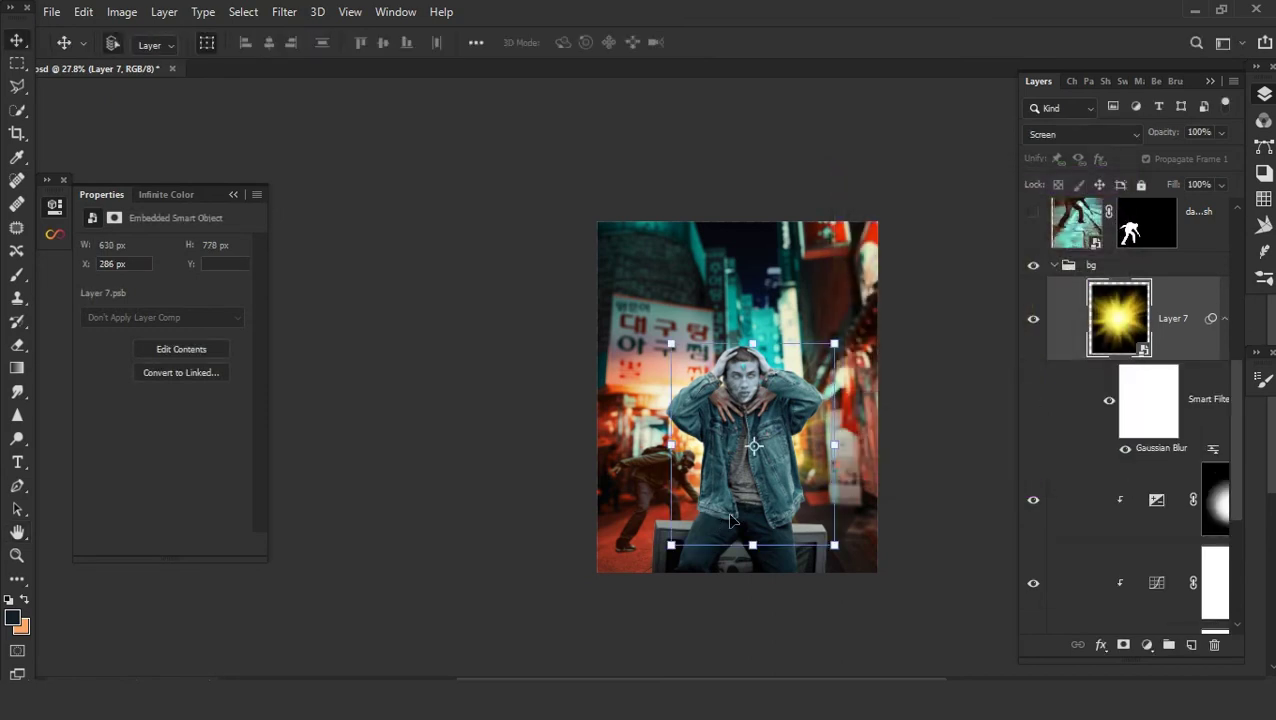
- Shift the flare's hue toward magenta and duplicate the flare layer
{"action": "key", "text": "ctrl+u"}
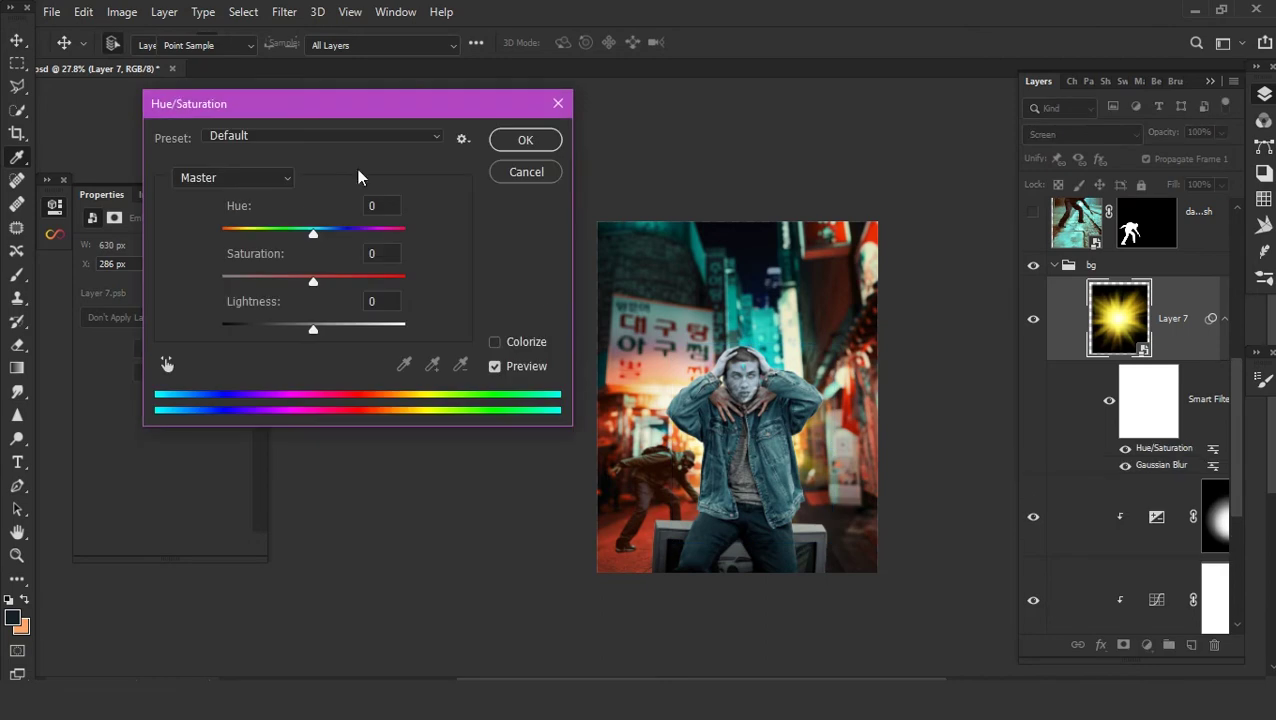
{"action": "left_click_drag", "start_coordinate": [313, 233], "coordinate": [254, 237]}
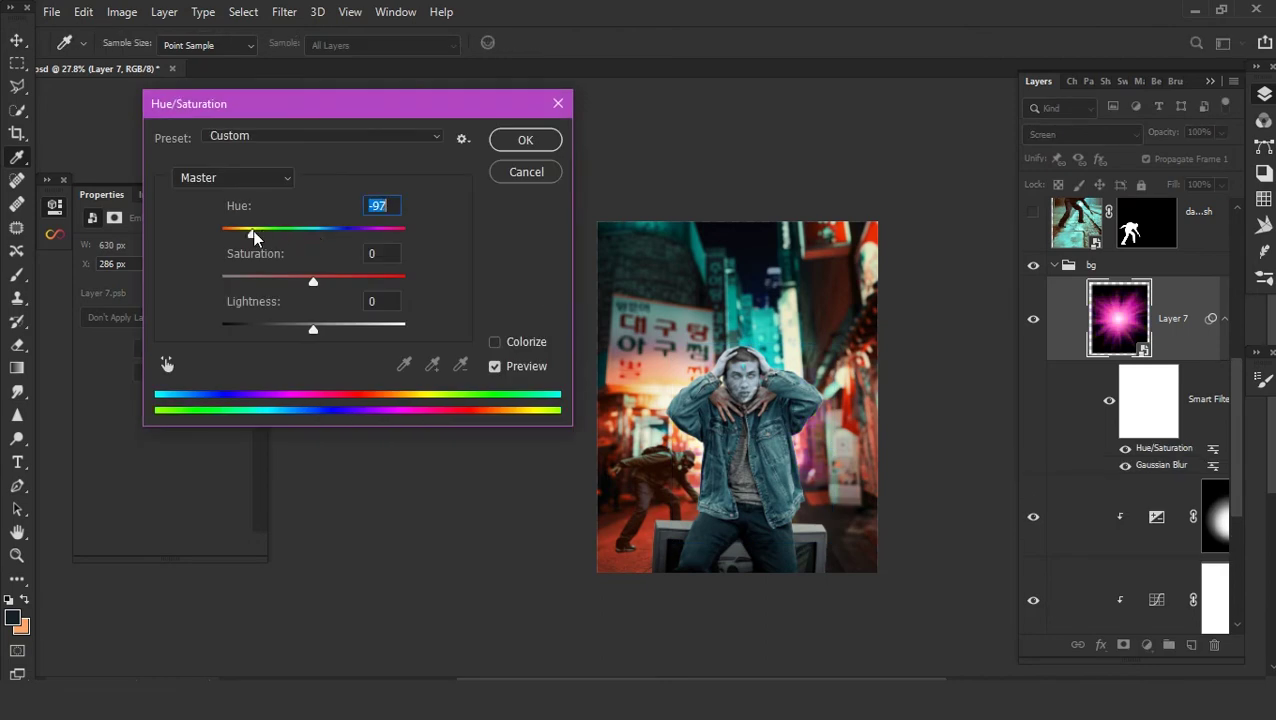
{"action": "left_click", "coordinate": [521, 137]}
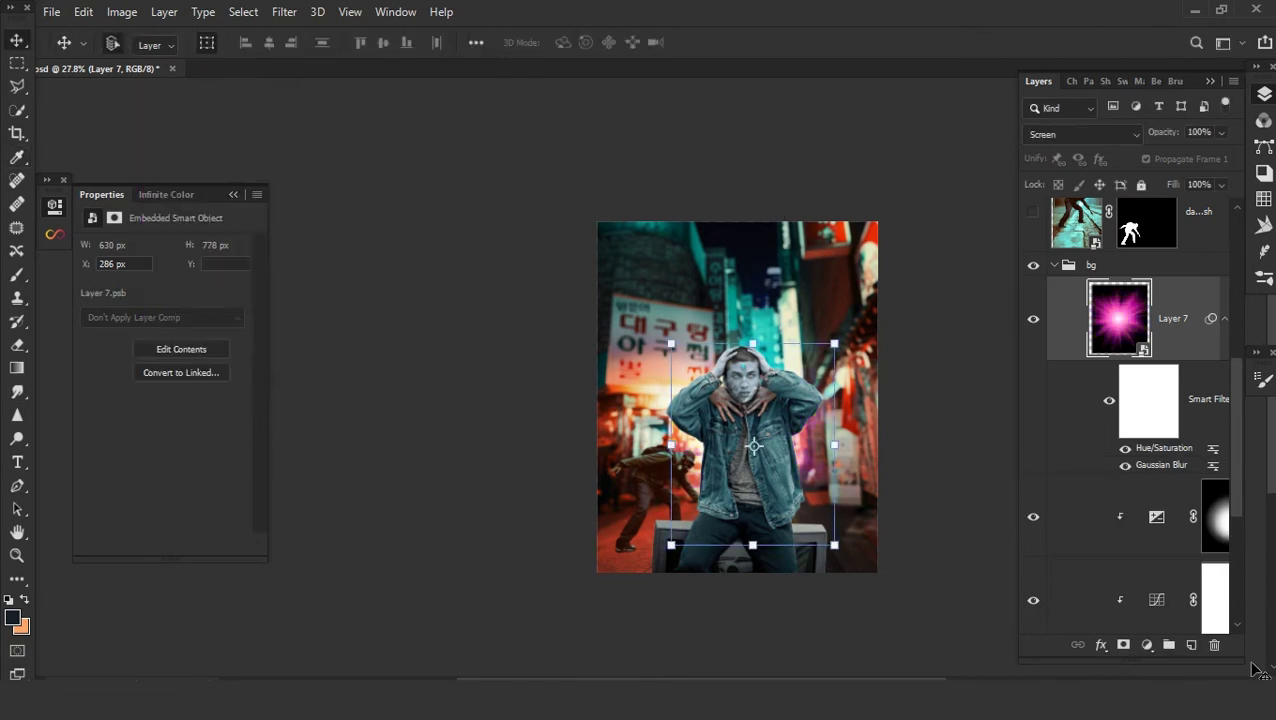
{"action": "key", "text": "ctrl+j"}
{"action": "key", "text": "ctrl+t"}
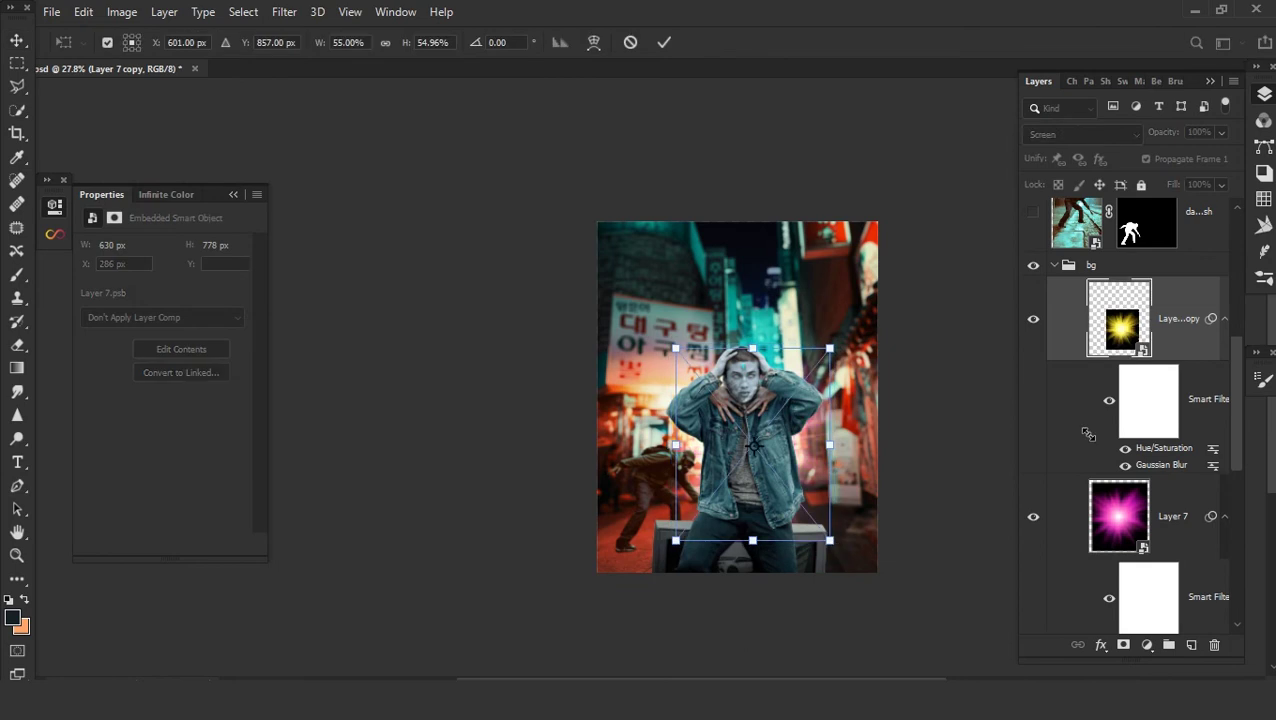
{"action": "left_click", "coordinate": [664, 42]}
{"action": "left_click", "coordinate": [1166, 425]}
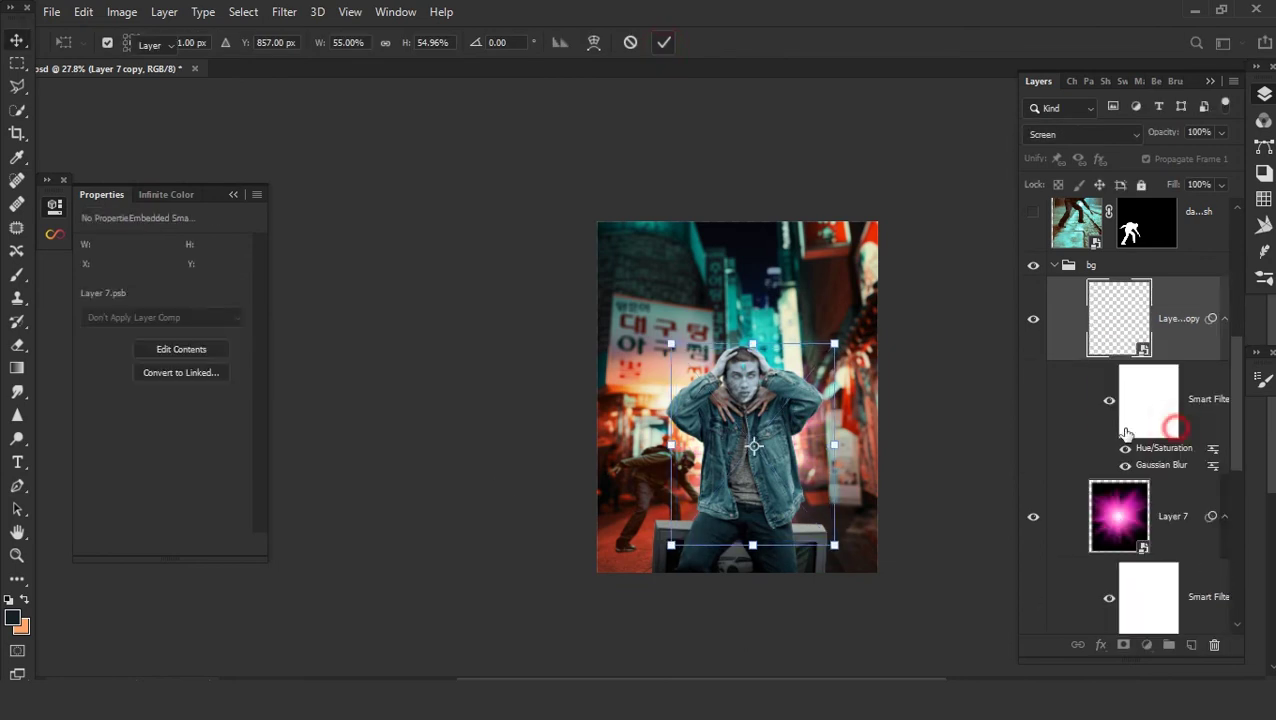
- Enlarge Layer 7's glow to cover the whole photo and reposition it
{"action": "key", "text": "alt+bracketleft"}
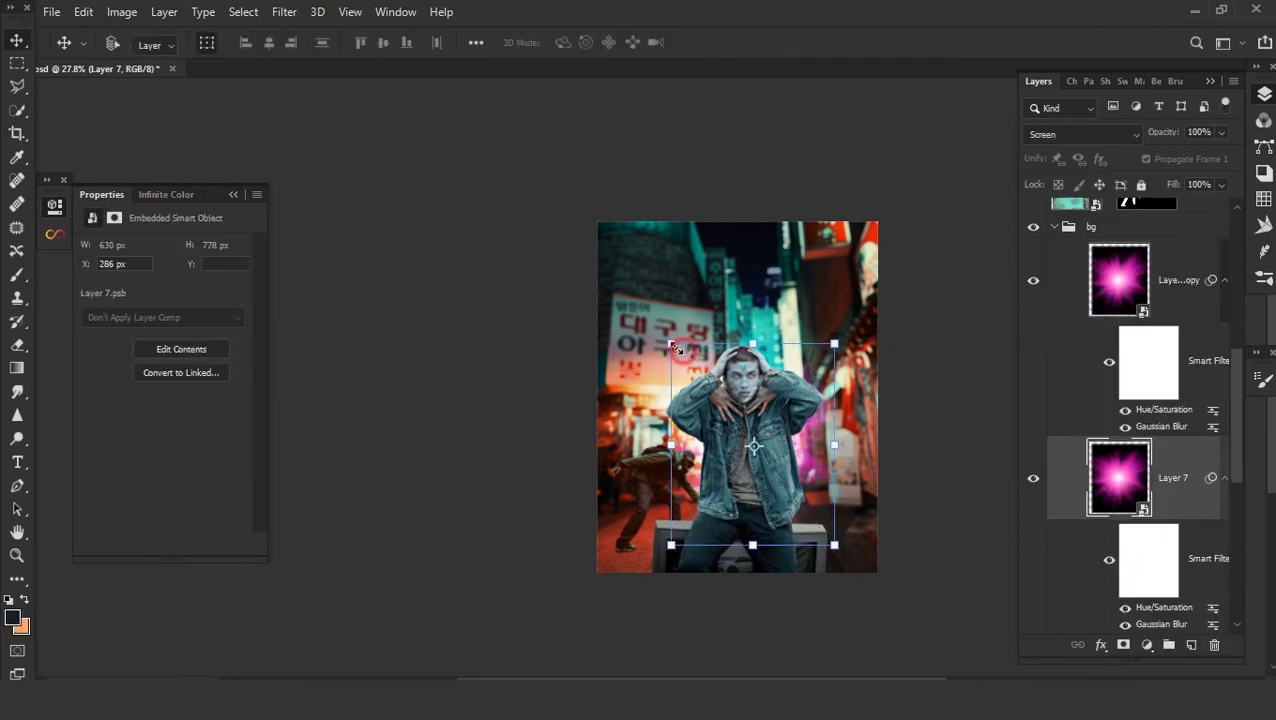
{"action": "key", "text": "ctrl+t"}
{"action": "left_click_drag", "start_coordinate": [676, 347], "coordinate": [533, 168]}
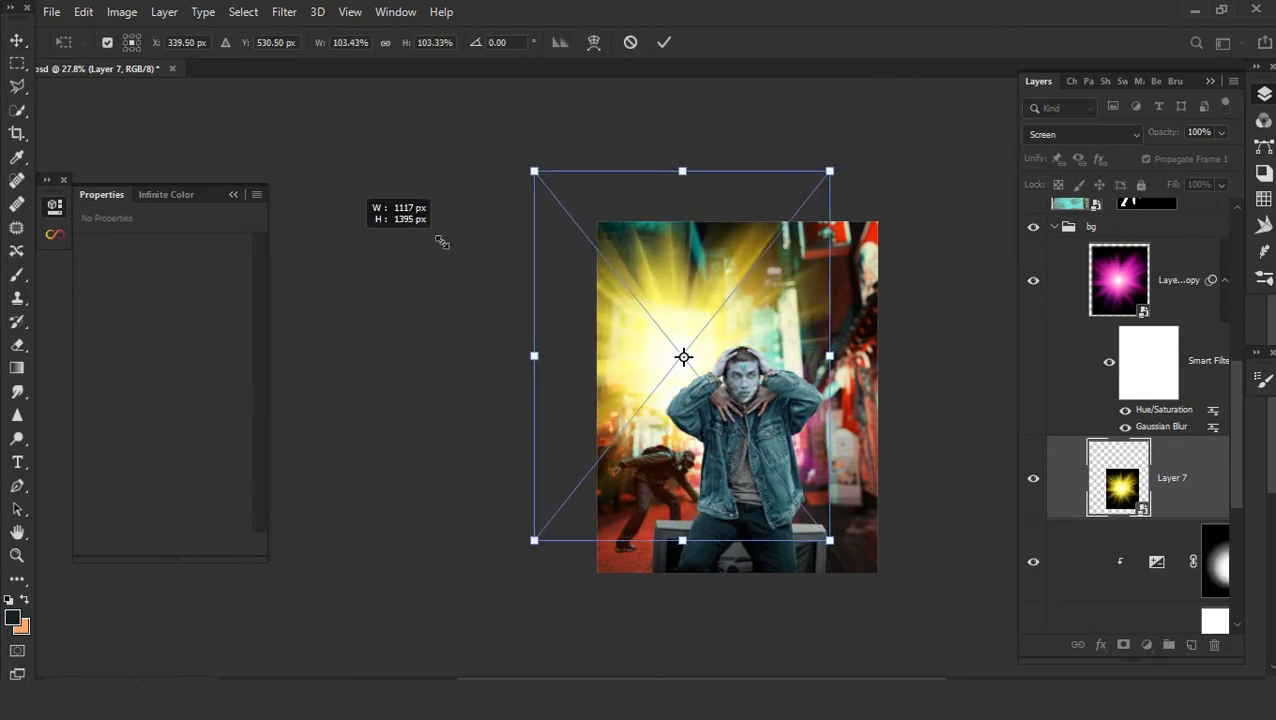
{"action": "left_click_drag", "start_coordinate": [691, 404], "coordinate": [735, 463]}
{"action": "key", "text": "Return"}
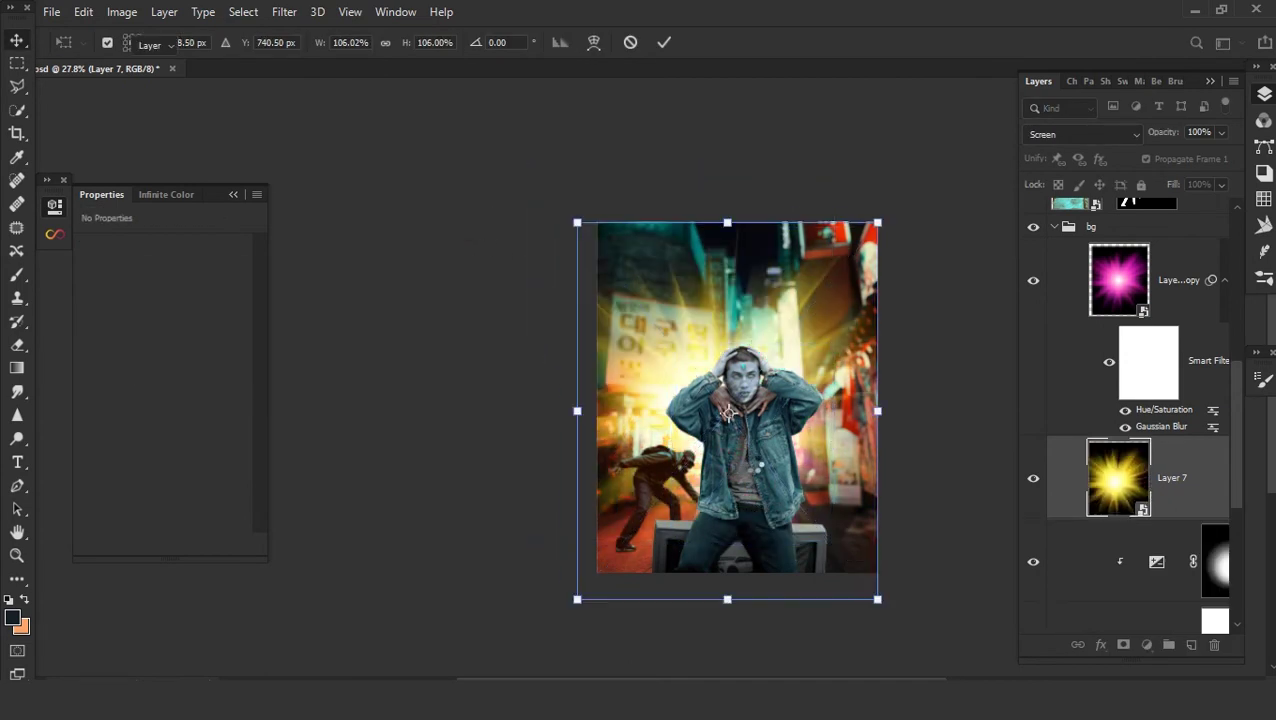
{"action": "scroll", "coordinate": [700, 450], "scroll_direction": "up", "scroll_amount": 3}
{"action": "scroll", "coordinate": [650, 440], "scroll_direction": "down", "scroll_amount": 1}
{"action": "left_click_drag", "start_coordinate": [646, 432], "coordinate": [685, 459]}
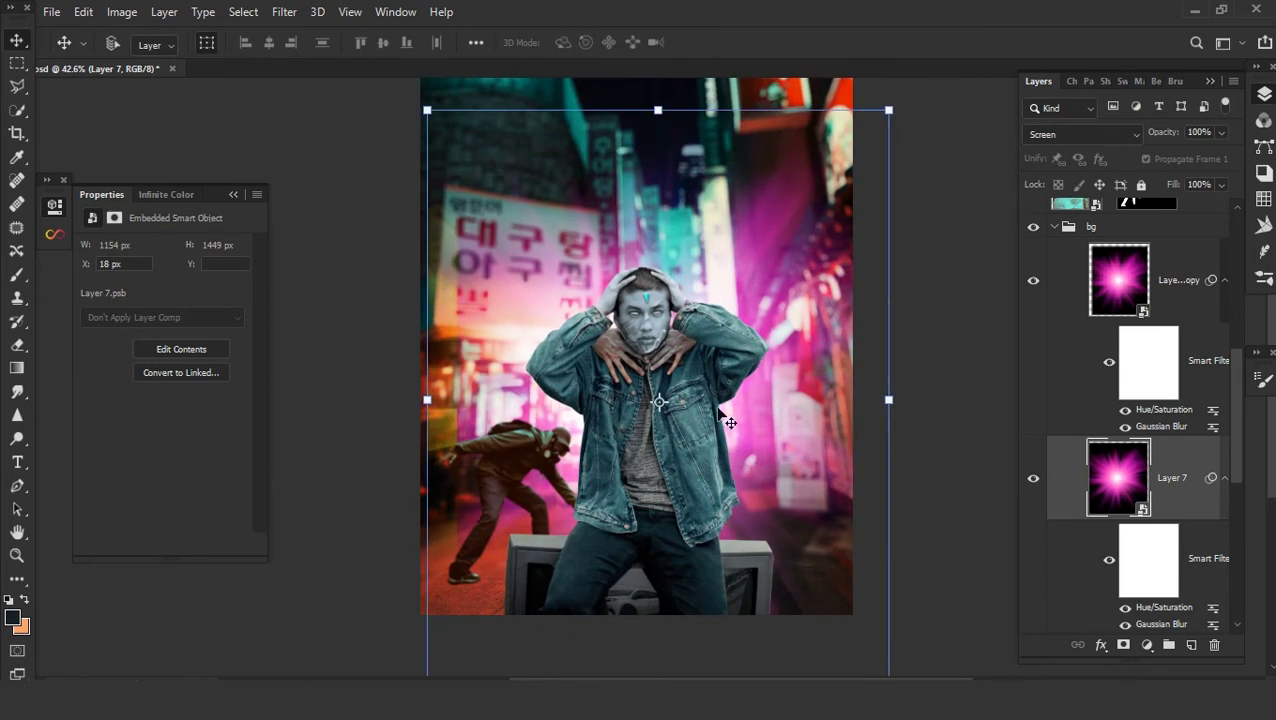
{"action": "scroll", "coordinate": [725, 420], "scroll_direction": "down", "scroll_amount": 1}
{"action": "left_click_drag", "start_coordinate": [665, 355], "coordinate": [660, 355]}
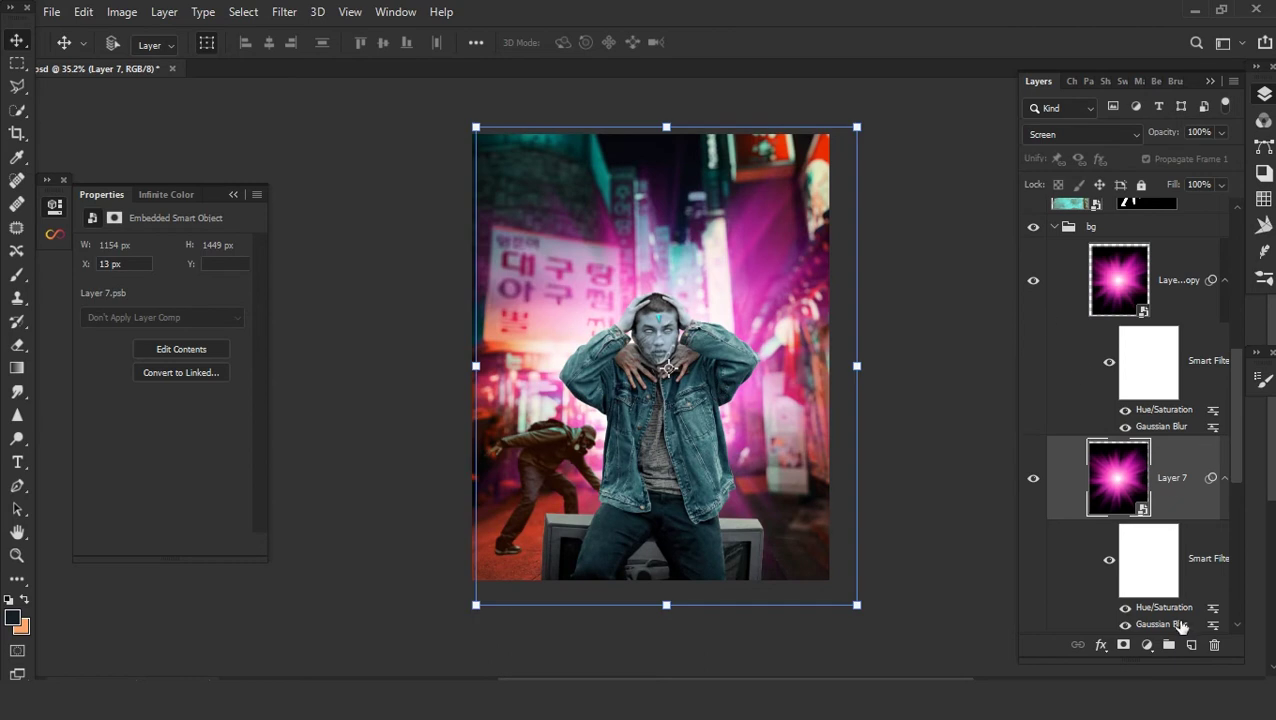
- Increase Layer 7's Gaussian Blur radius to 38.7 pixels
{"action": "double_click", "coordinate": [1178, 624]}
{"action": "left_click", "coordinate": [925, 463]}
{"action": "left_click", "coordinate": [940, 468]}
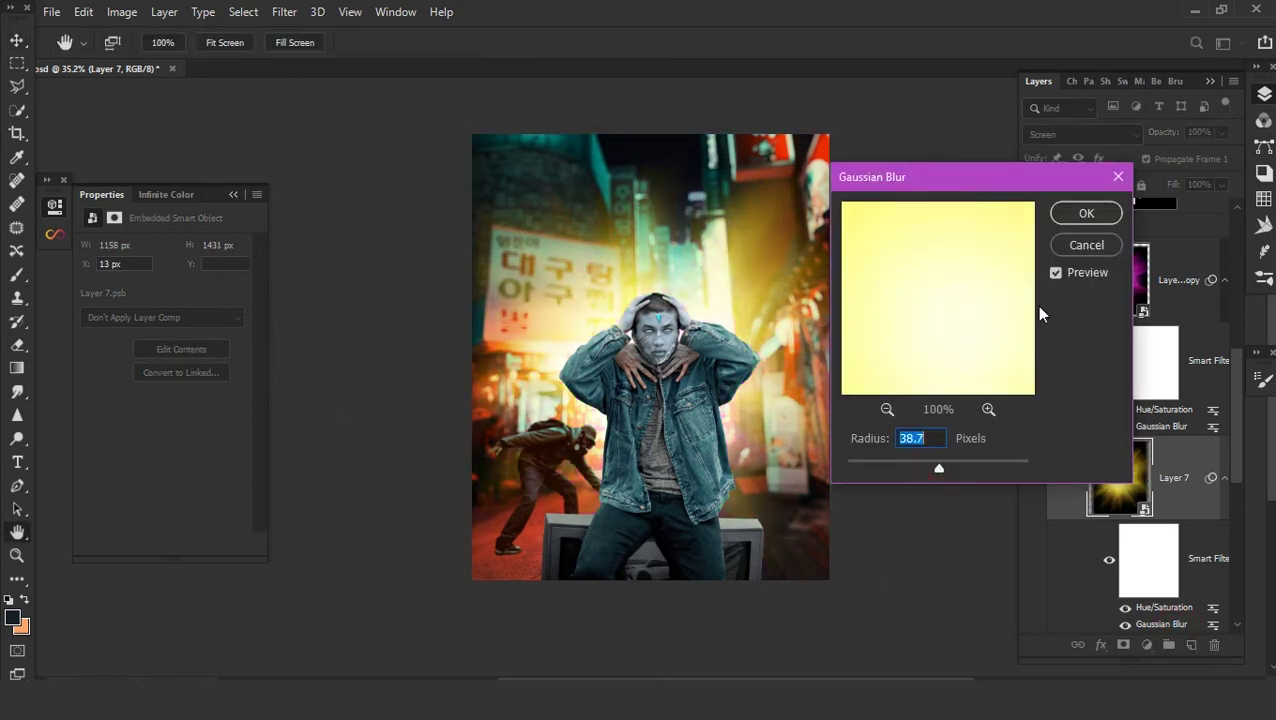
{"action": "left_click", "coordinate": [1086, 213]}
- Reset the Hue/Saturation 2 adjustment and lower its saturation to -52 to mute the subject
{"action": "key", "text": "v"}
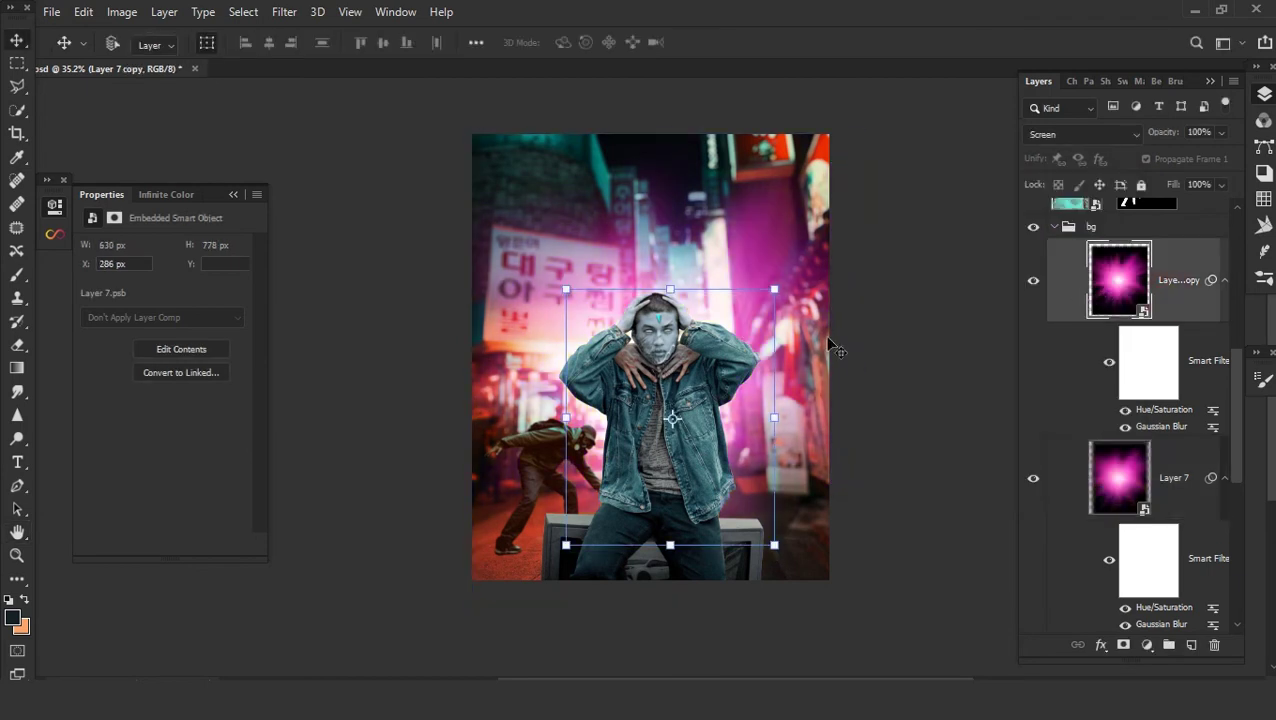
{"action": "scroll", "coordinate": [678, 462], "scroll_direction": "up", "scroll_amount": 1}
{"action": "scroll", "coordinate": [673, 455], "scroll_direction": "up", "scroll_amount": 2}
{"action": "scroll", "coordinate": [1133, 517], "scroll_direction": "down", "scroll_amount": 5}
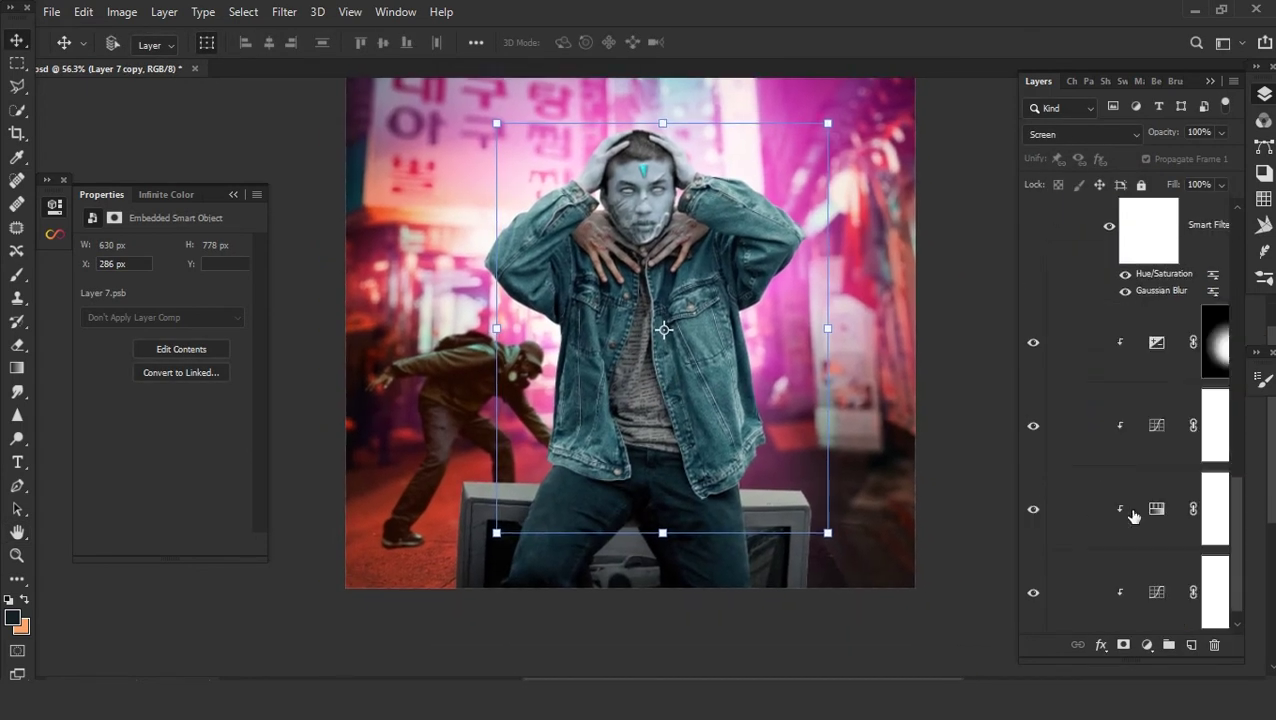
{"action": "scroll", "coordinate": [1133, 517], "scroll_direction": "up", "scroll_amount": 1}
{"action": "left_click", "coordinate": [1156, 485]}
{"action": "mouse_move", "coordinate": [162, 318]}
{"action": "left_mouse_down"}
{"action": "mouse_move", "coordinate": [68, 316]}
{"action": "mouse_move", "coordinate": [192, 322]}
{"action": "mouse_move", "coordinate": [156, 326]}
{"action": "mouse_move", "coordinate": [173, 322]}
{"action": "mouse_move", "coordinate": [154, 356]}
{"action": "left_mouse_up"}
{"action": "left_click", "coordinate": [1150, 515]}
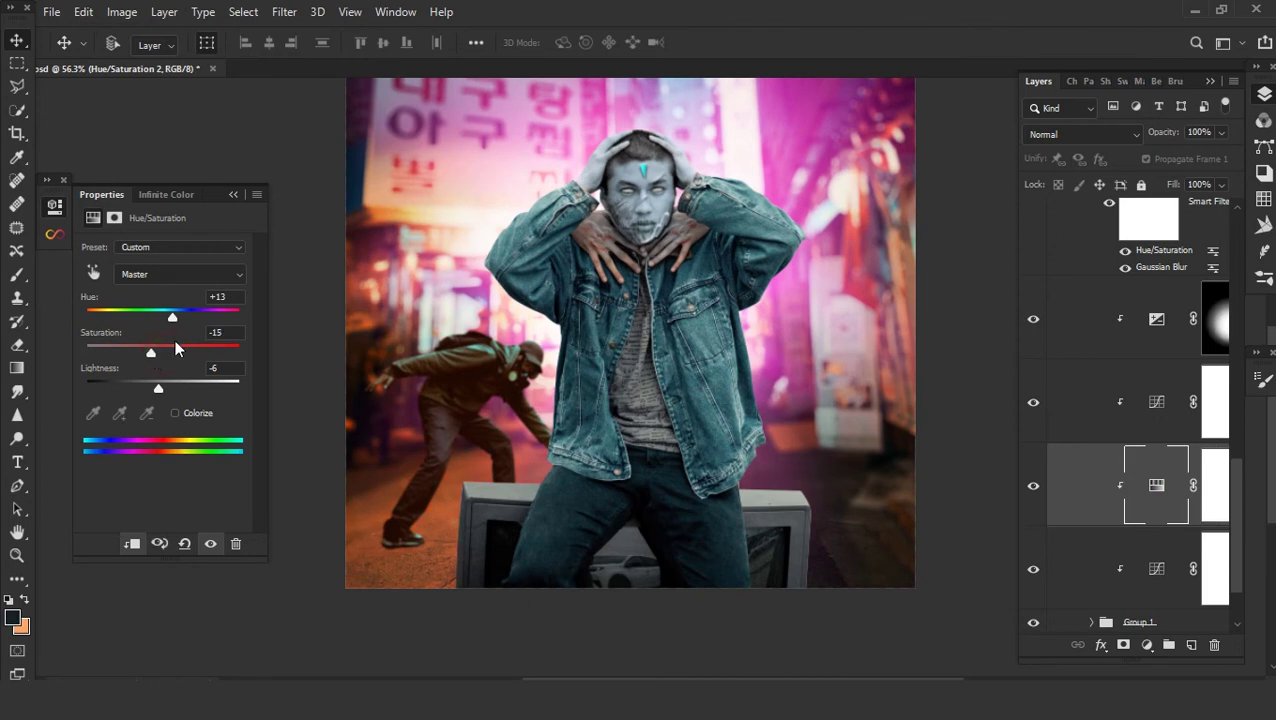
{"action": "left_click", "coordinate": [185, 545]}
{"action": "left_click", "coordinate": [185, 545]}
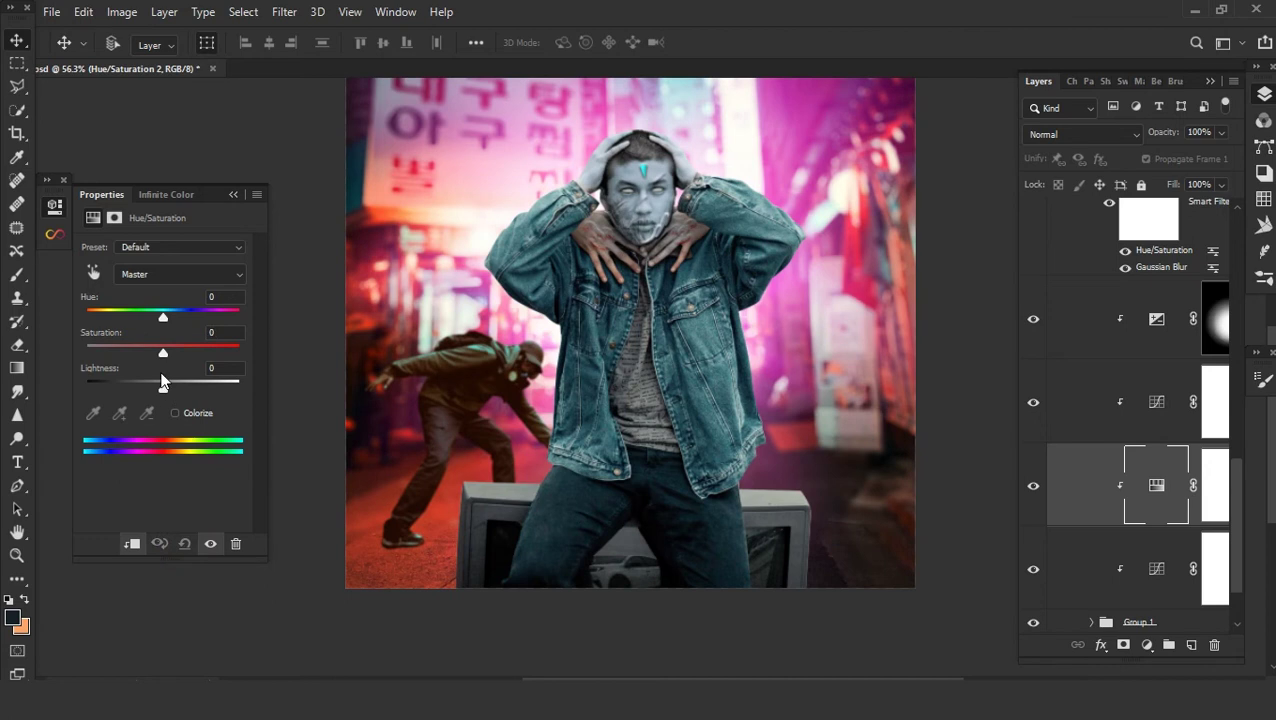
{"action": "left_click_drag", "start_coordinate": [163, 353], "coordinate": [123, 354]}
- Shift the hue of Layer 7's Hue/Saturation smart filter to -100 for a pink-magenta glow
{"action": "scroll", "coordinate": [695, 497], "scroll_direction": "down", "scroll_amount": 2}
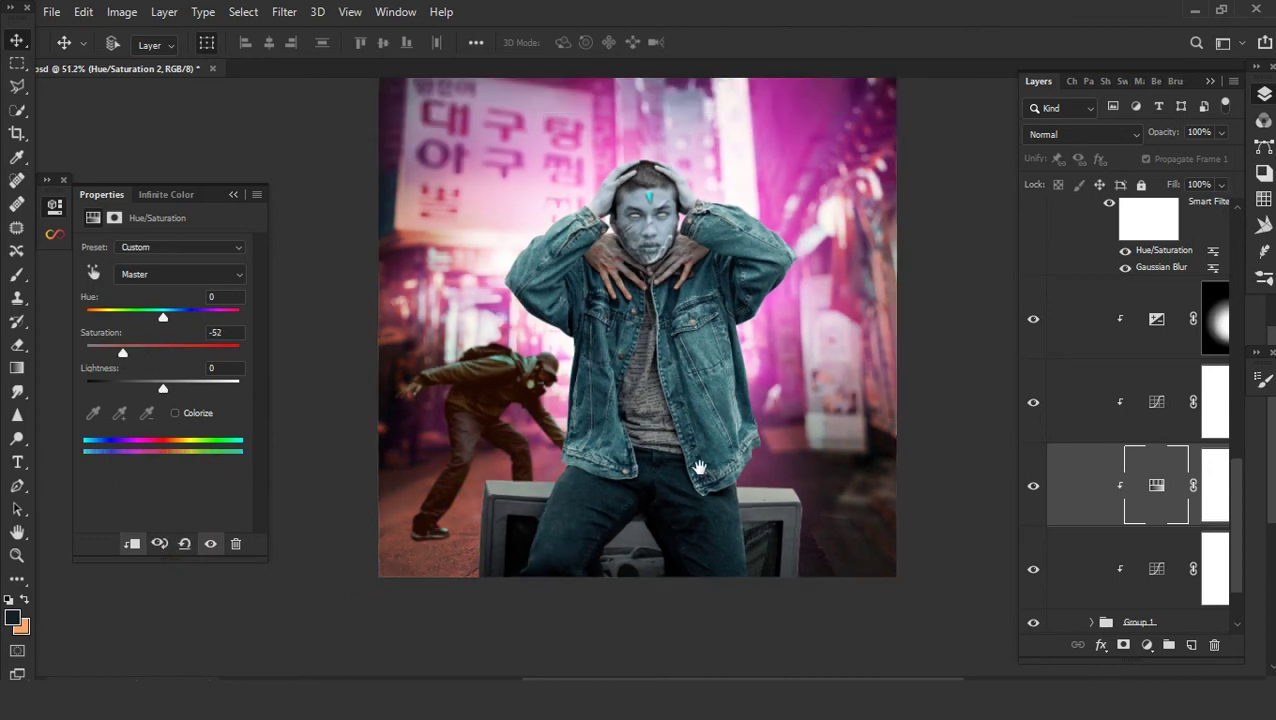
{"action": "scroll", "coordinate": [695, 497], "scroll_direction": "up", "scroll_amount": 4}
{"action": "scroll", "coordinate": [1145, 450], "scroll_direction": "down", "scroll_amount": 5}
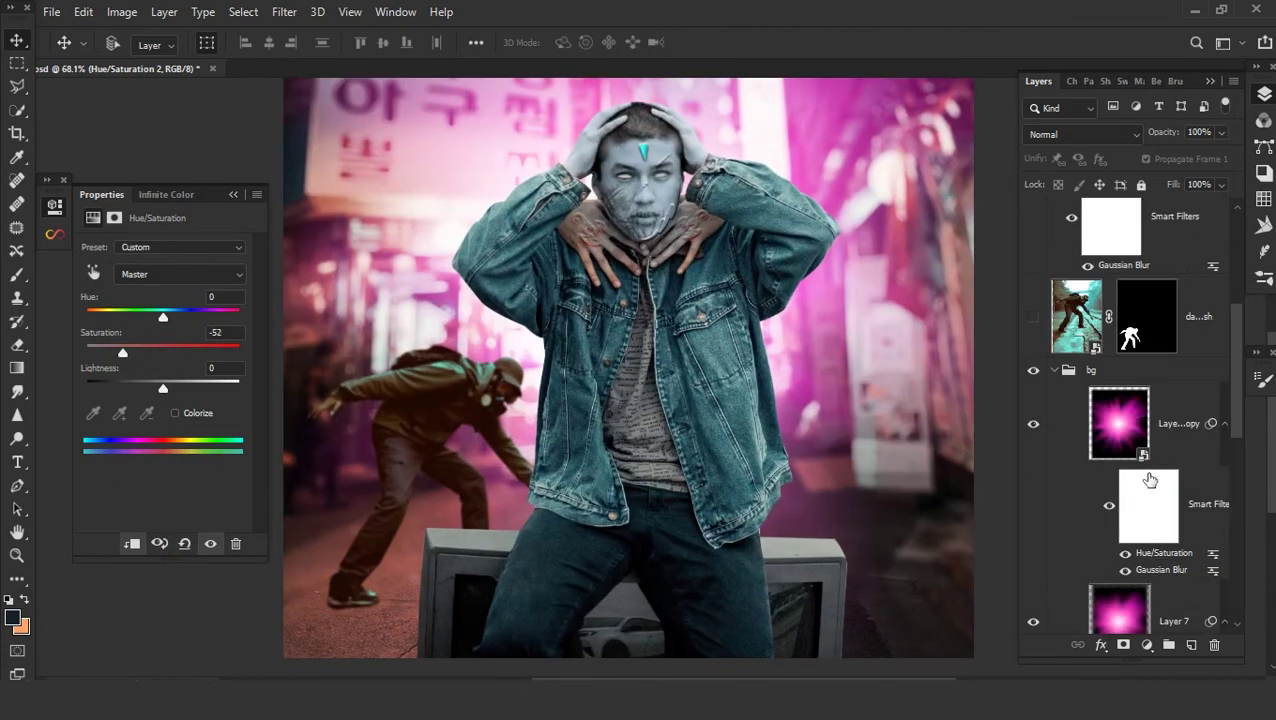
{"action": "left_click", "coordinate": [1177, 350]}
{"action": "scroll", "coordinate": [864, 334], "scroll_direction": "down", "scroll_amount": 2}
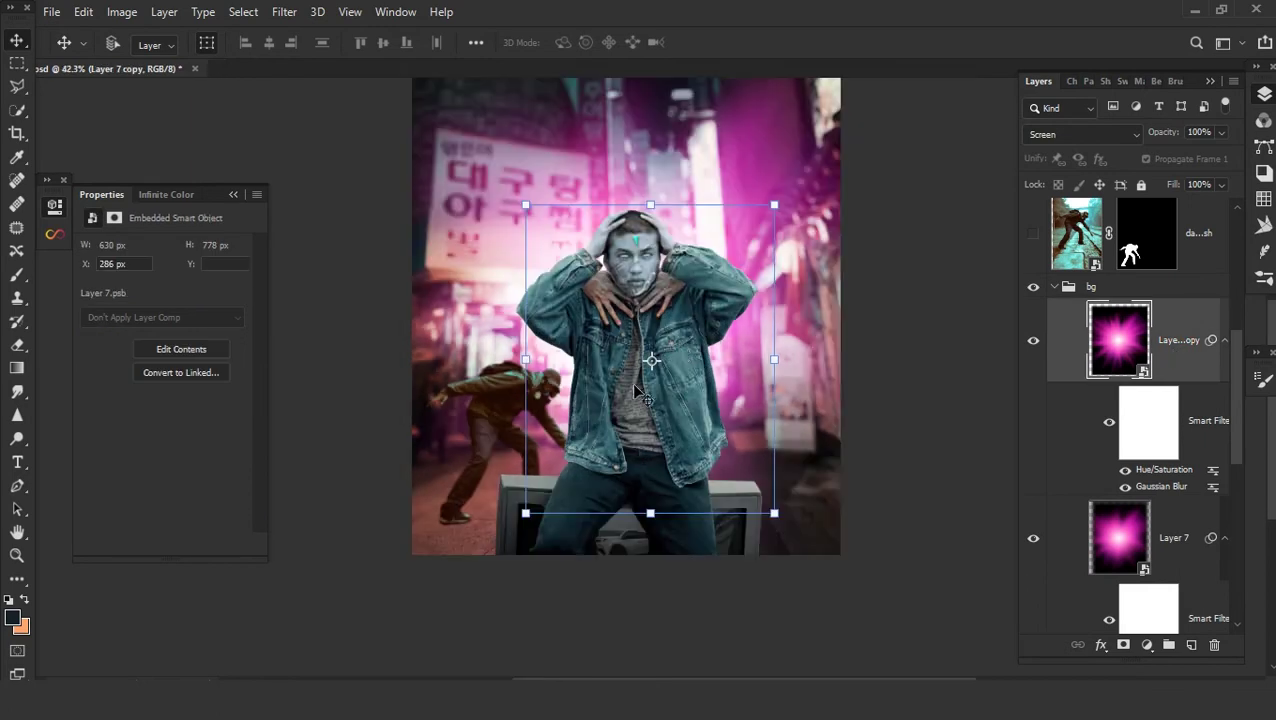
{"action": "scroll", "coordinate": [864, 334], "scroll_direction": "down", "scroll_amount": 1}
{"action": "left_click", "coordinate": [1175, 540]}
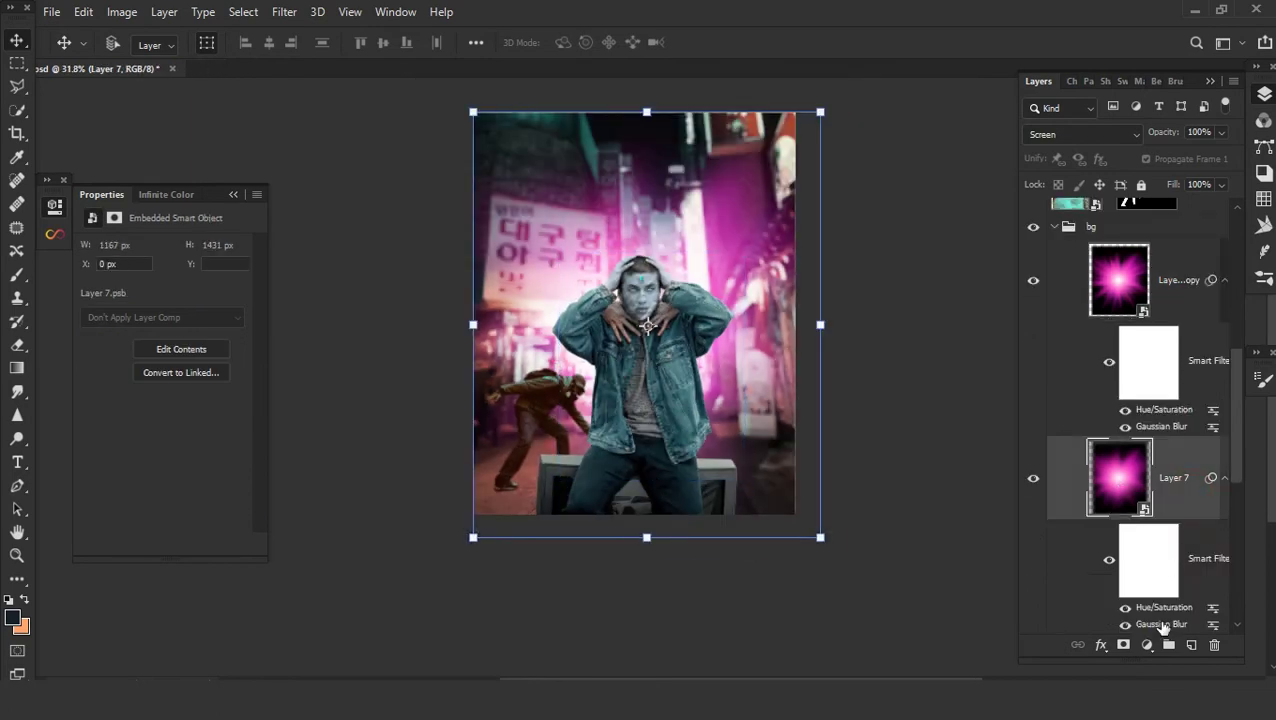
{"action": "double_click", "coordinate": [1165, 608]}
{"action": "left_click_drag", "start_coordinate": [365, 114], "coordinate": [236, 114]}
{"action": "mouse_move", "coordinate": [125, 248]}
{"action": "left_mouse_down"}
{"action": "mouse_move", "coordinate": [295, 252]}
{"action": "mouse_move", "coordinate": [128, 262]}
{"action": "mouse_move", "coordinate": [92, 277]}
{"action": "mouse_move", "coordinate": [128, 271]}
{"action": "left_mouse_up"}
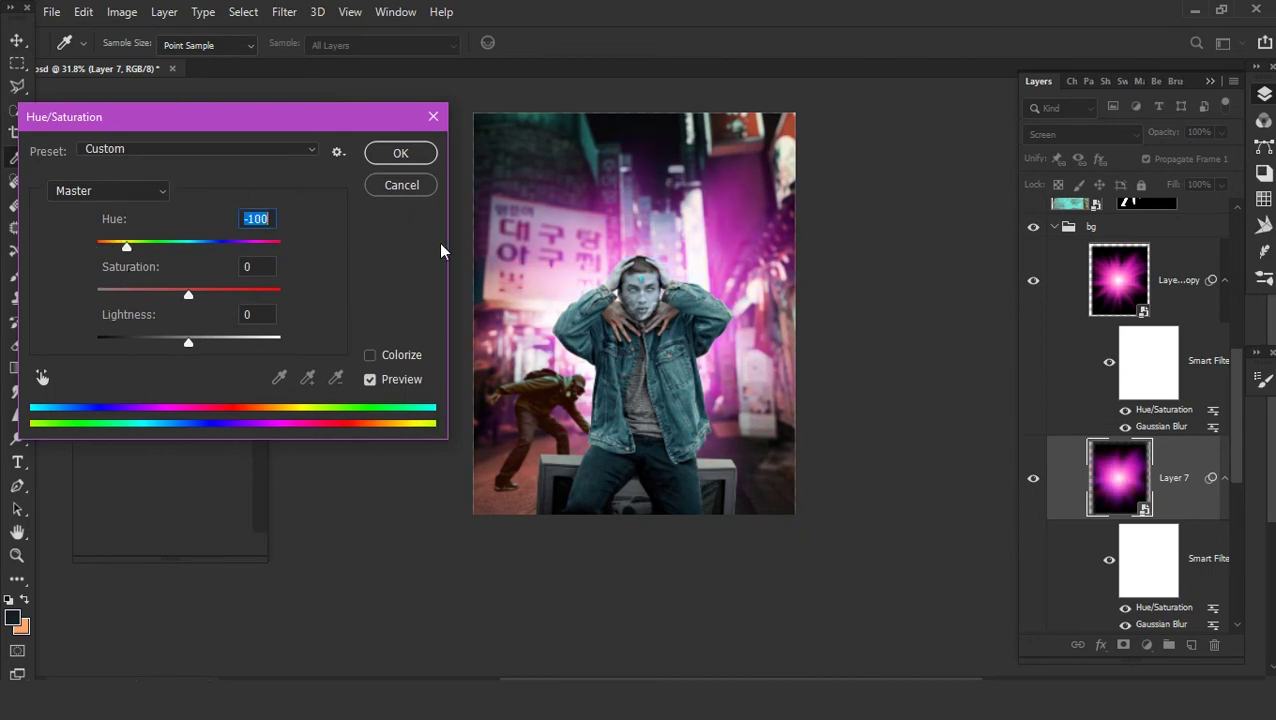
{"action": "left_click", "coordinate": [400, 153]}
- Select the Exposure adjustment layer as the spot for a new adjustment
{"action": "scroll", "coordinate": [598, 442], "scroll_direction": "up", "scroll_amount": 3}
{"action": "scroll", "coordinate": [1178, 556], "scroll_direction": "down", "scroll_amount": 5}
{"action": "scroll", "coordinate": [1178, 556], "scroll_direction": "down", "scroll_amount": 1}
{"action": "scroll", "coordinate": [1176, 552], "scroll_direction": "up", "scroll_amount": 5}
{"action": "scroll", "coordinate": [1130, 450], "scroll_direction": "up", "scroll_amount": 5}
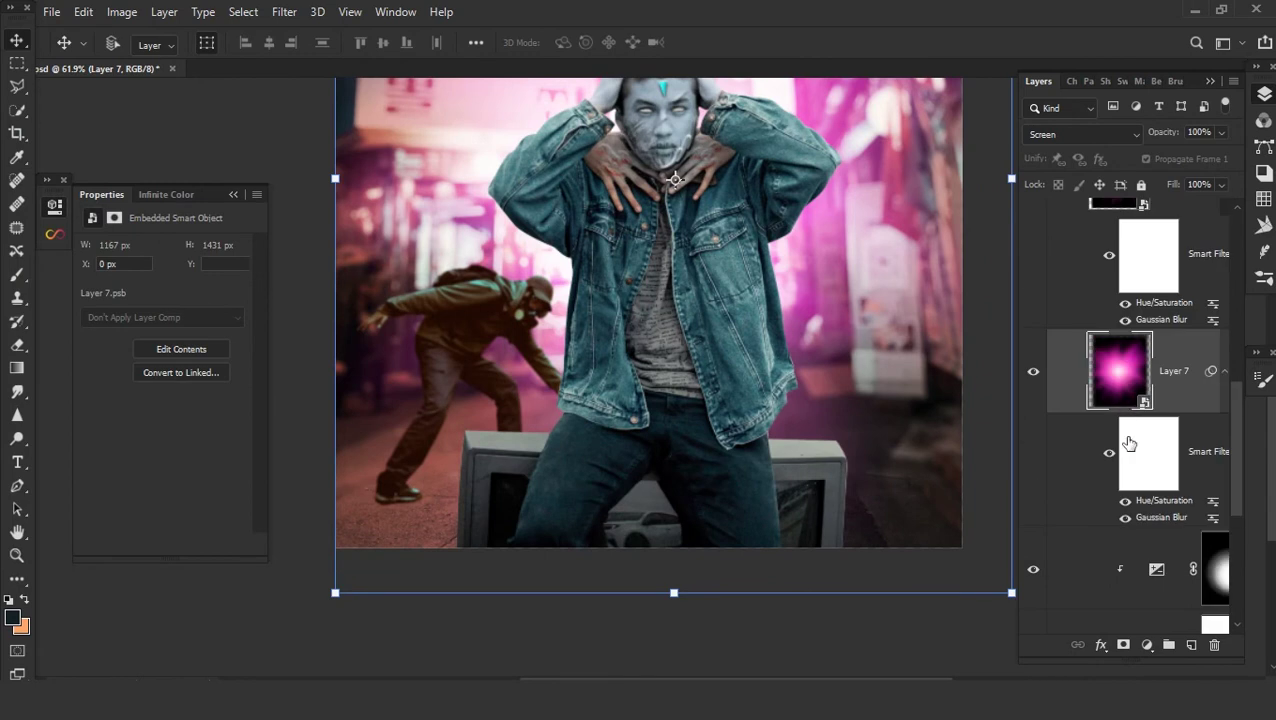
{"action": "scroll", "coordinate": [1128, 443], "scroll_direction": "down", "scroll_amount": 2}
{"action": "scroll", "coordinate": [1128, 465], "scroll_direction": "up", "scroll_amount": 2}
{"action": "scroll", "coordinate": [1138, 510], "scroll_direction": "up", "scroll_amount": 2}
{"action": "scroll", "coordinate": [1141, 545], "scroll_direction": "down", "scroll_amount": 2}
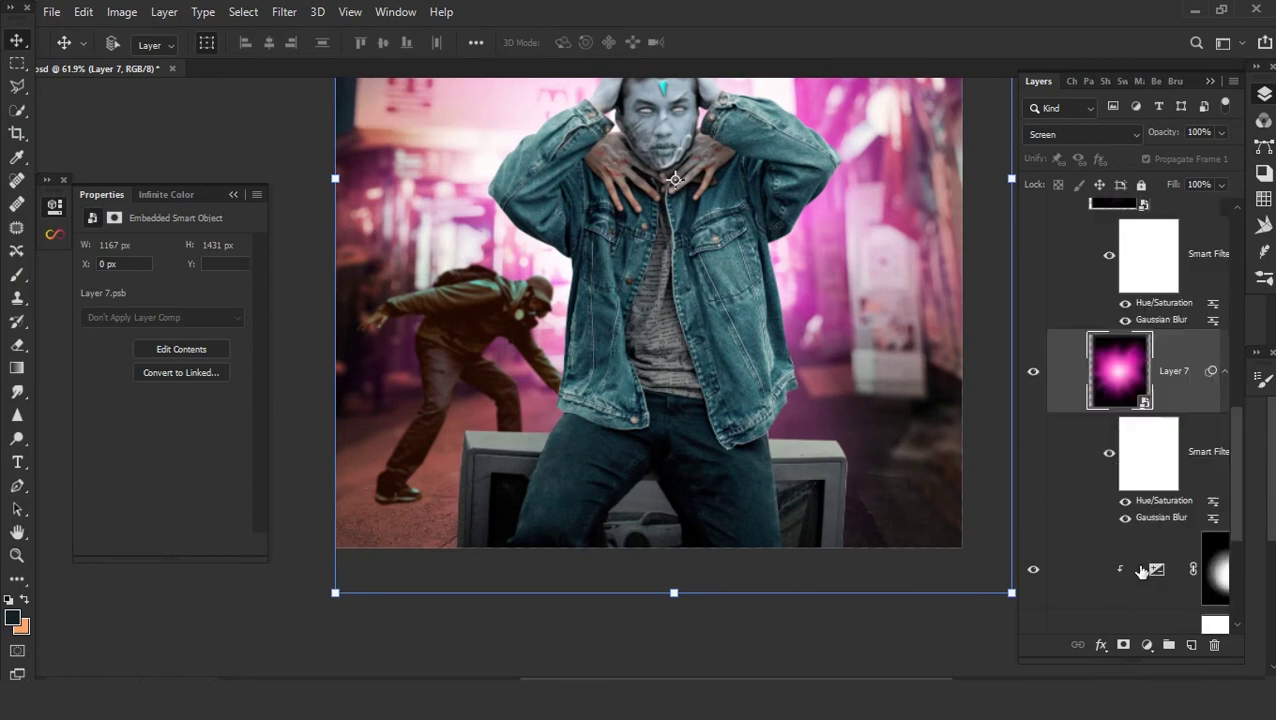
{"action": "scroll", "coordinate": [1141, 570], "scroll_direction": "down", "scroll_amount": 2}
{"action": "left_click", "coordinate": [1146, 487]}
{"action": "left_click", "coordinate": [1147, 645]}
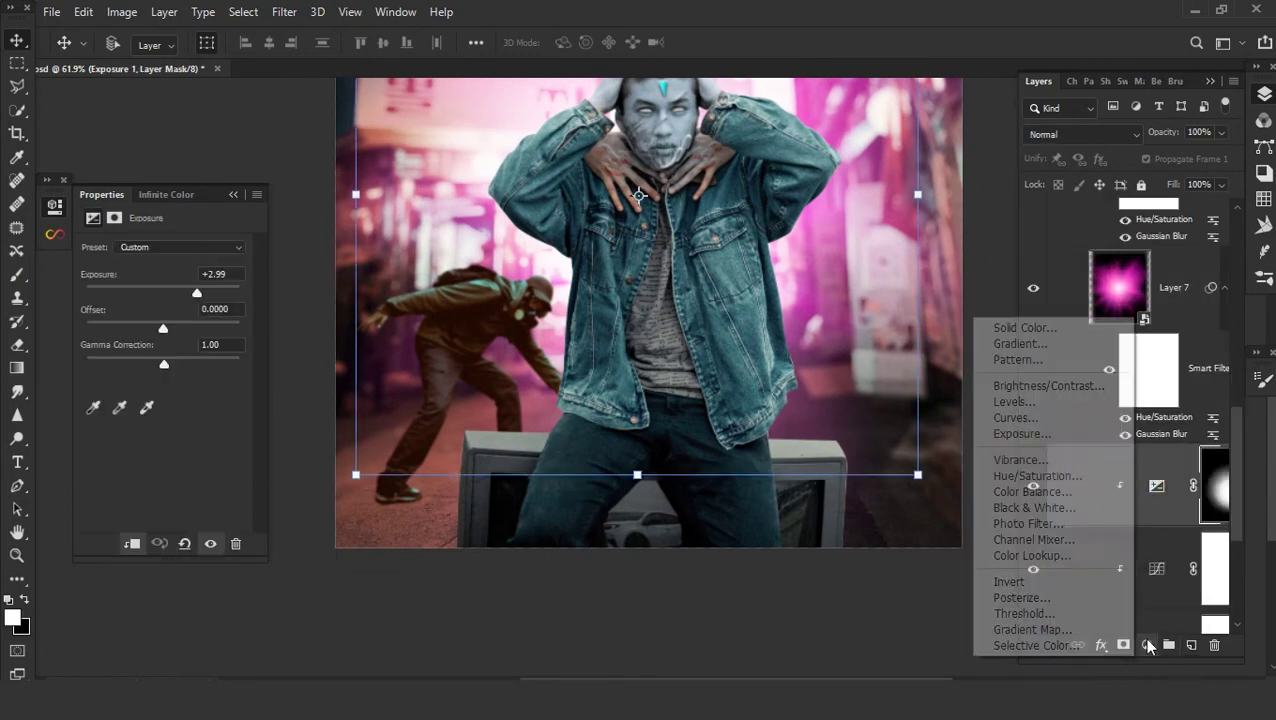
- Add a clipped Curves layer with the RGB curve bent upward and its mask inverted
{"action": "left_click", "coordinate": [1025, 418]}
{"action": "left_click", "coordinate": [1113, 527], "text": "alt"}
{"action": "left_click_drag", "start_coordinate": [182, 340], "coordinate": [172, 318]}
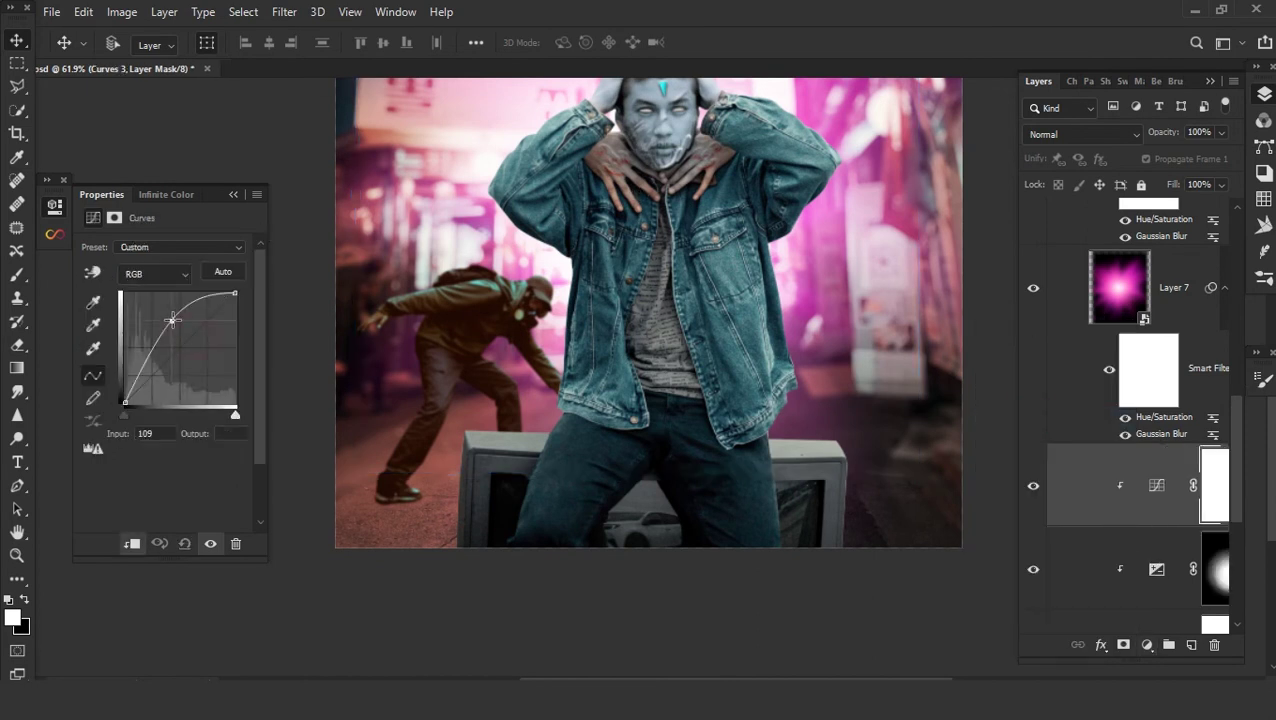
{"action": "key", "text": "ctrl+i"}
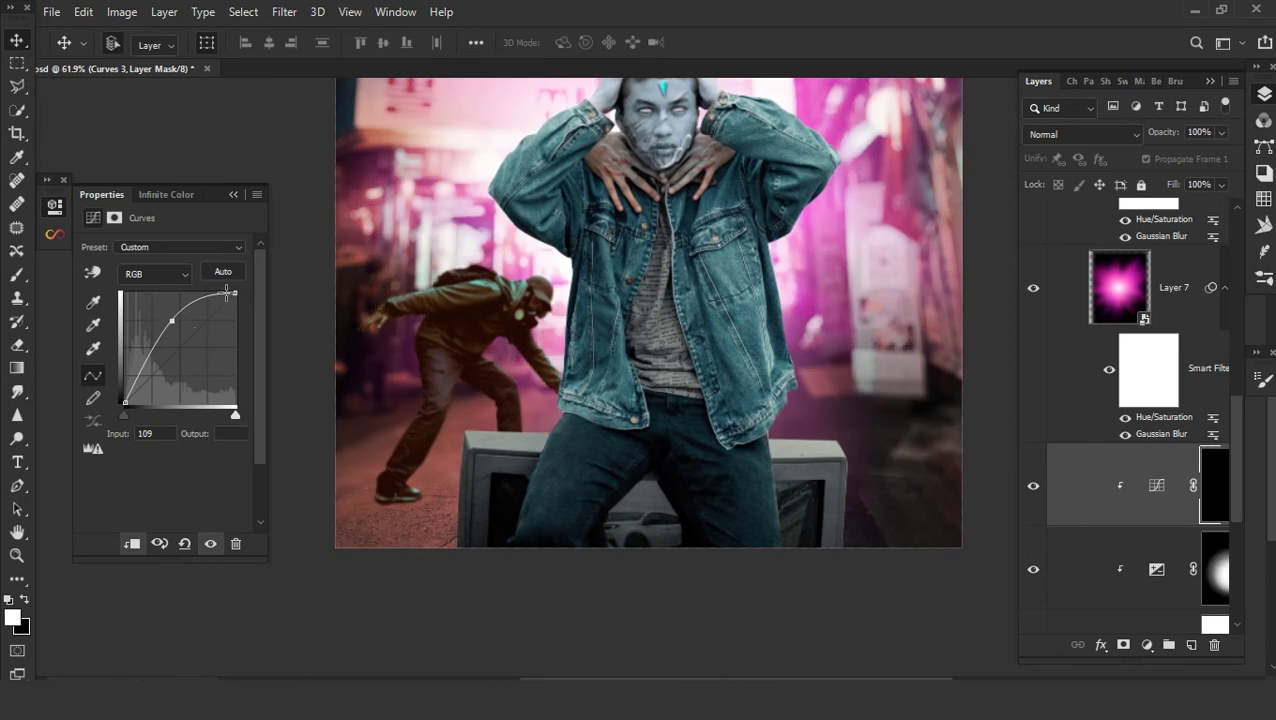
- Paint white on the Curves mask with a 216 px, 29% opacity soft brush over the lower body
{"action": "key", "text": "b"}
{"action": "right_click", "coordinate": [560, 430]}
{"action": "left_click", "coordinate": [181, 221]}
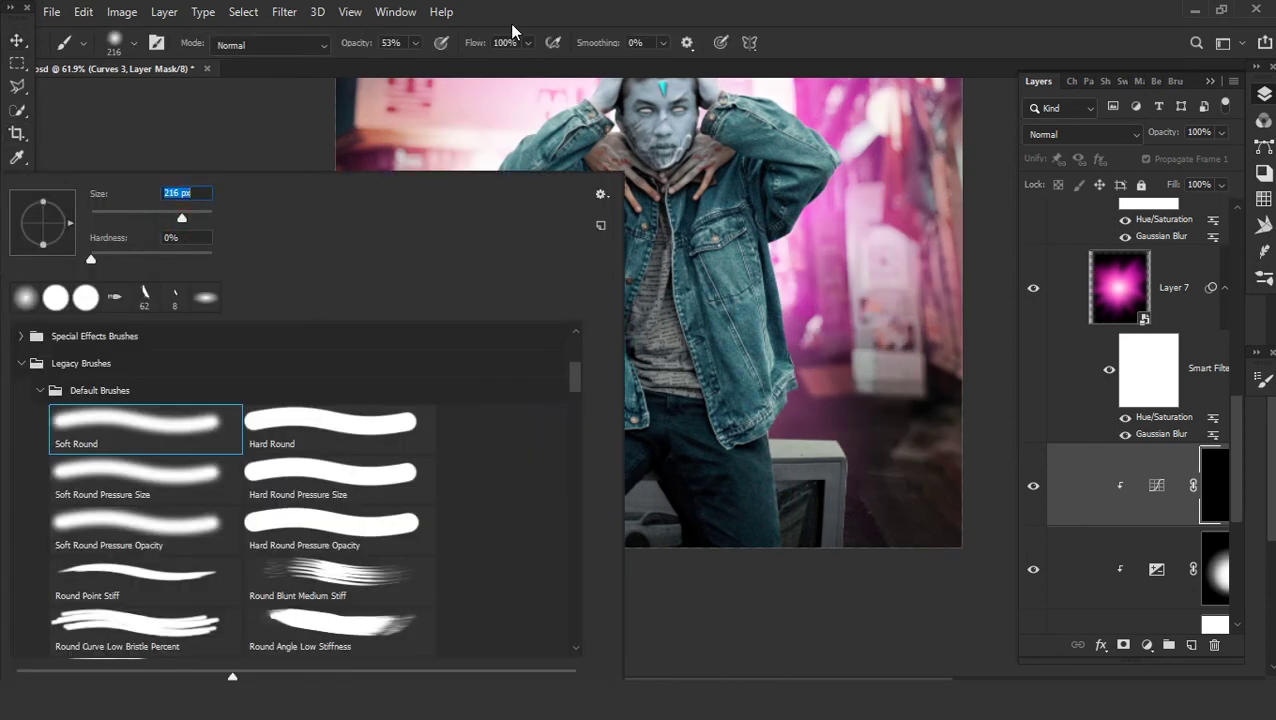
{"action": "key", "text": "Return"}
{"action": "left_click_drag", "start_coordinate": [362, 42], "coordinate": [337, 48]}
{"action": "right_click", "coordinate": [632, 305]}
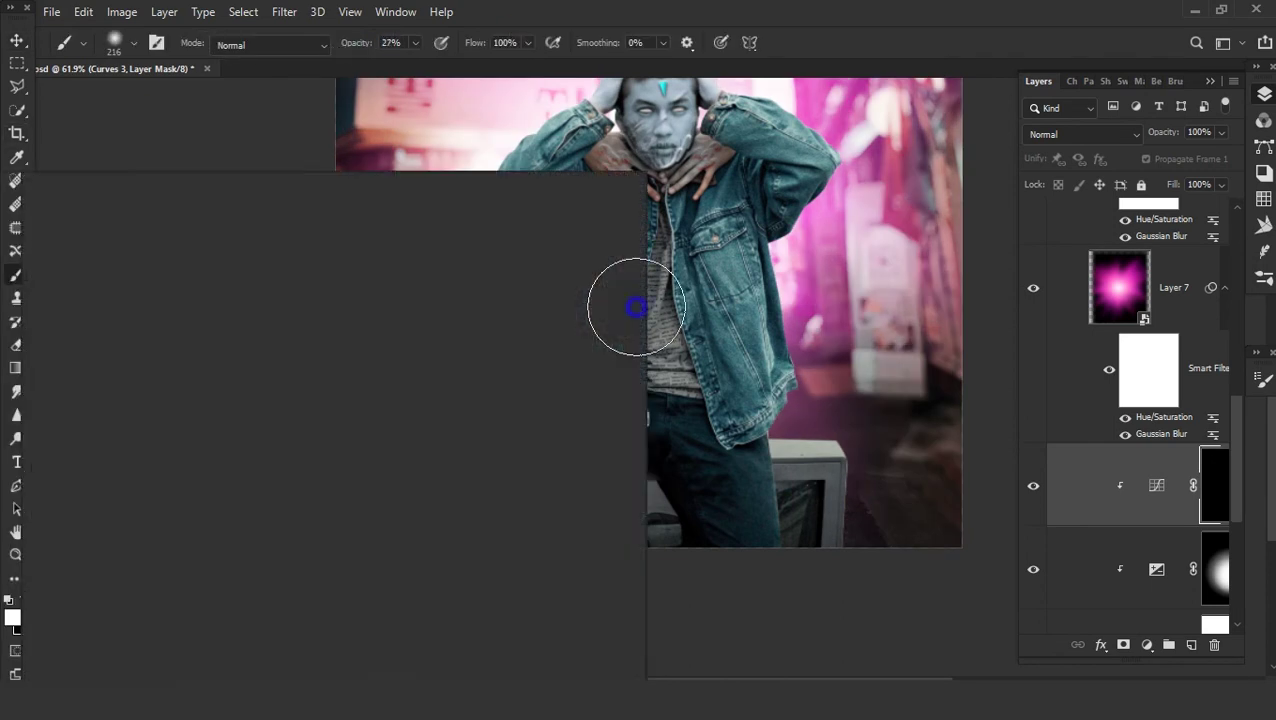
{"action": "key", "text": "Return"}
{"action": "scroll", "coordinate": [684, 513], "scroll_direction": "up", "scroll_amount": 2}
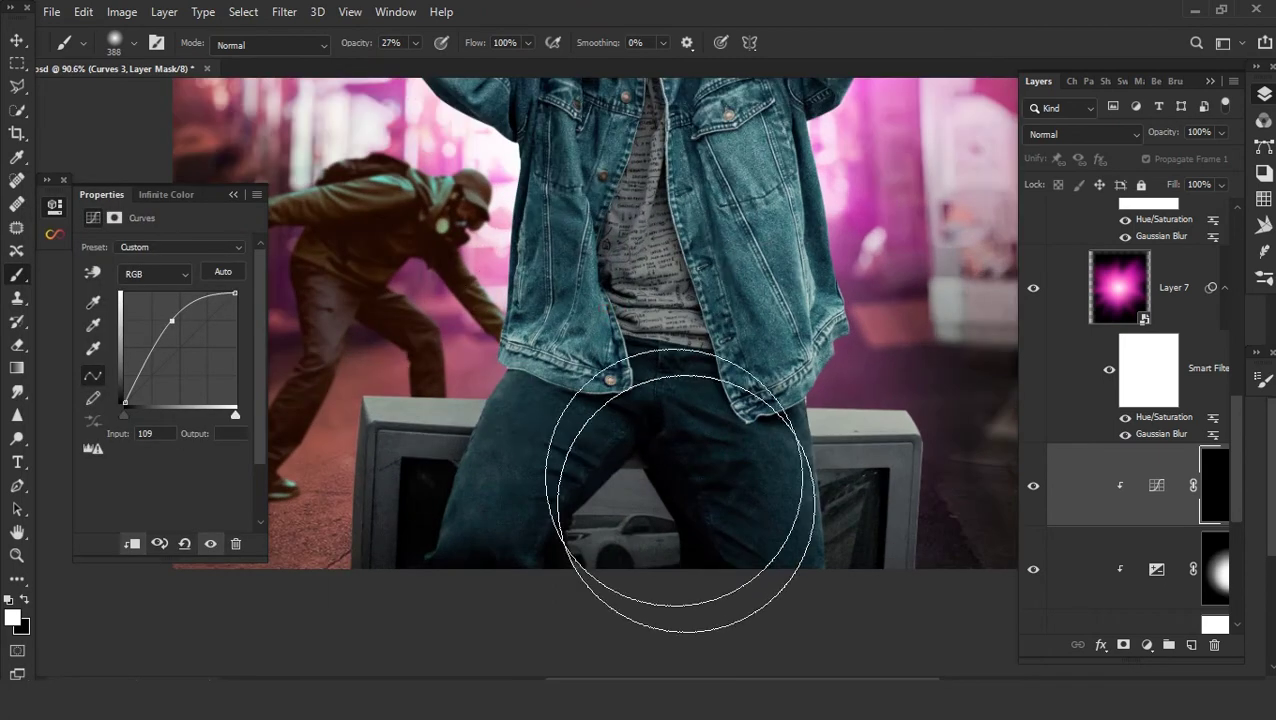
{"action": "left_click_drag", "start_coordinate": [614, 383], "coordinate": [818, 359]}
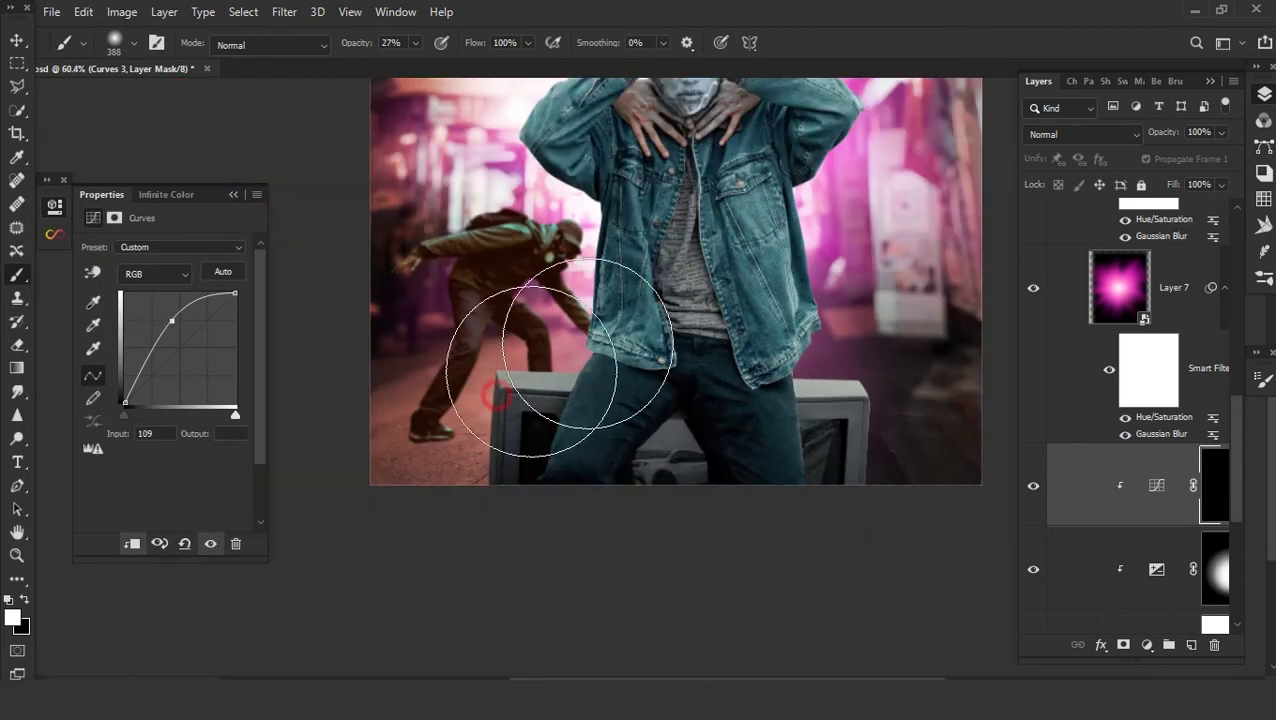
- Raise the Exposure 1 adjustment layer's opacity to 55%
{"action": "left_click_drag", "start_coordinate": [679, 375], "coordinate": [740, 510]}
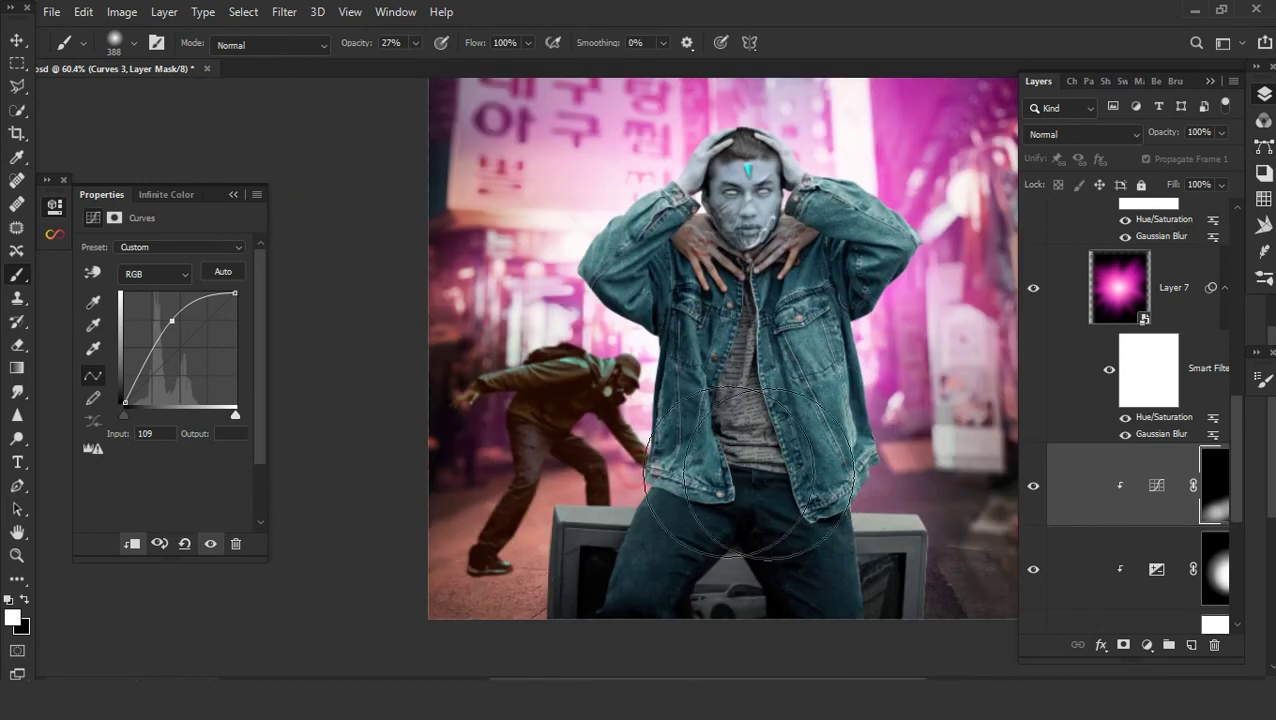
{"action": "scroll", "coordinate": [895, 560], "scroll_direction": "down", "scroll_amount": 3}
{"action": "left_click", "coordinate": [1088, 562]}
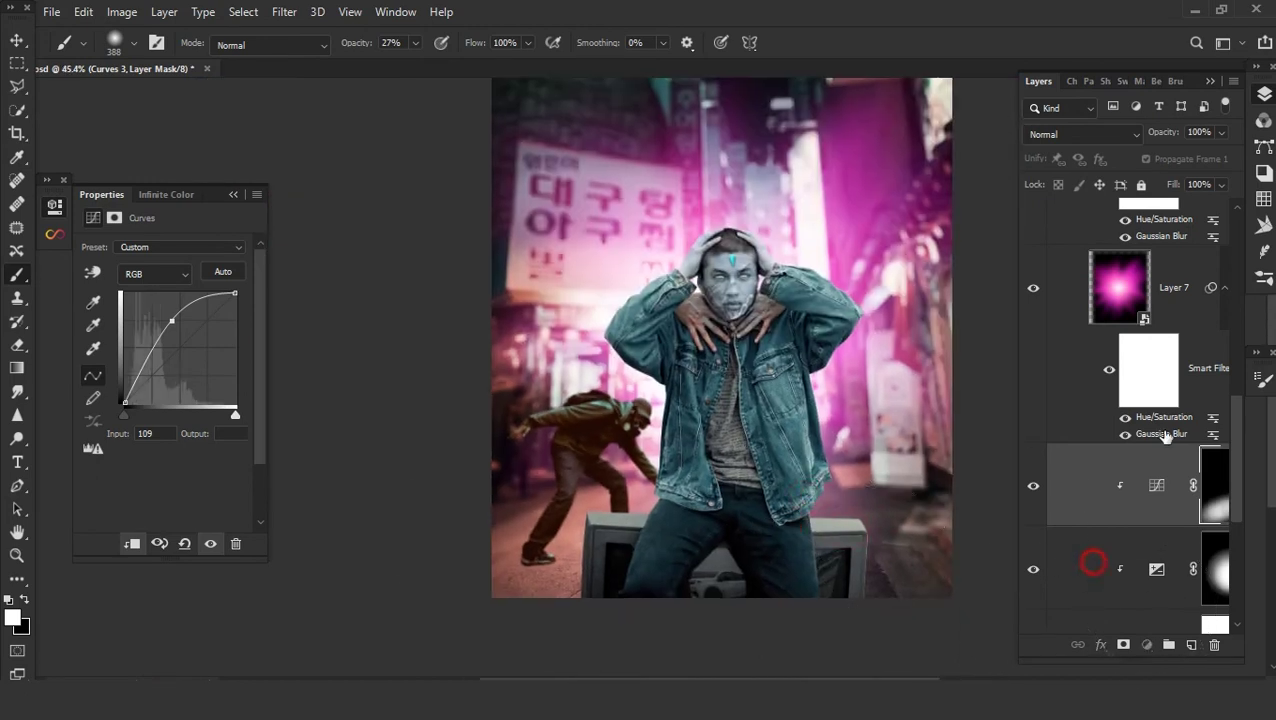
{"action": "left_click_drag", "start_coordinate": [1137, 158], "coordinate": [1180, 158]}
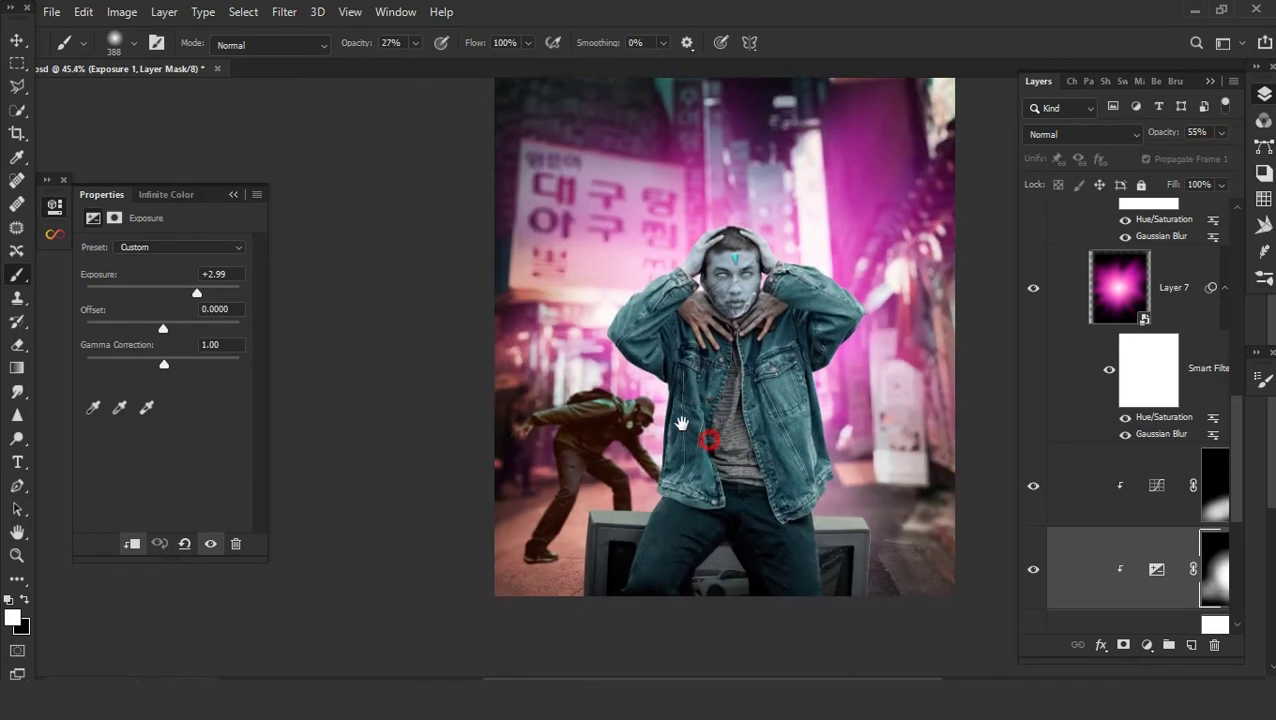
- Group the crouching figure's copy and masked layers into Group 2, then nest it inside Group 3
{"action": "left_click_drag", "start_coordinate": [687, 437], "coordinate": [655, 415]}
{"action": "scroll", "coordinate": [1107, 410], "scroll_direction": "down", "scroll_amount": 5}
{"action": "left_click", "coordinate": [1136, 440]}
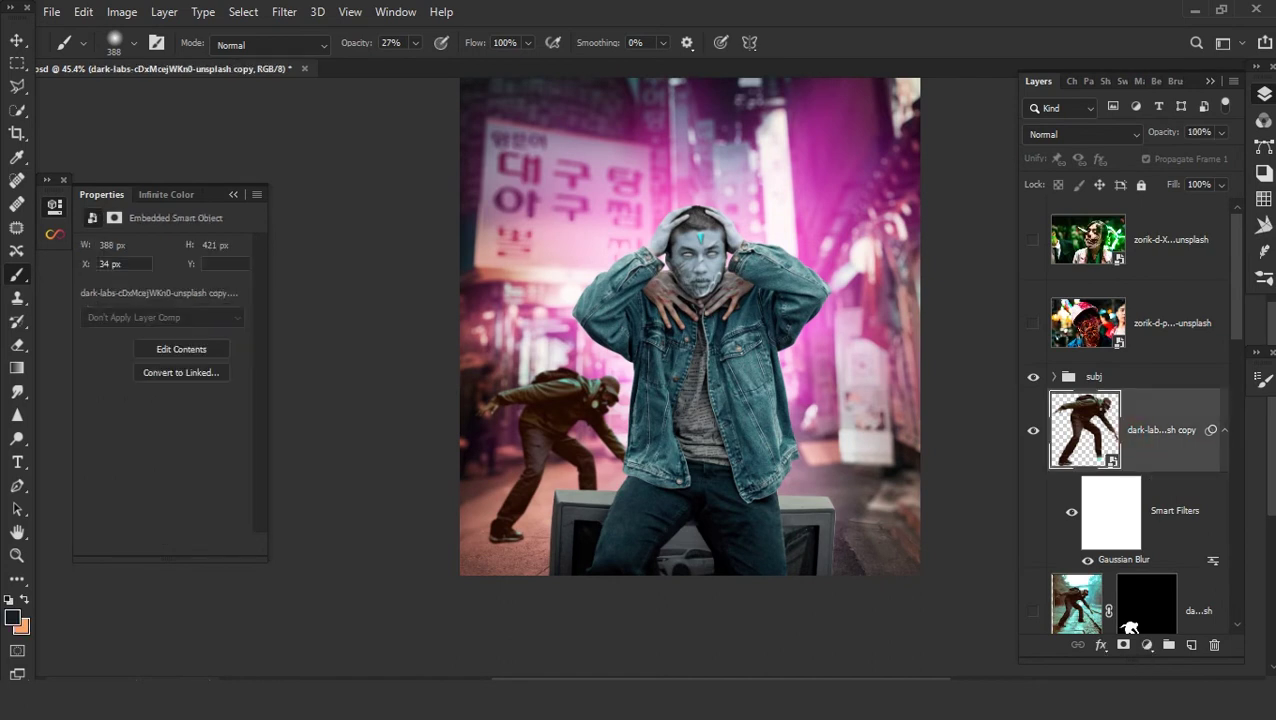
{"action": "scroll", "coordinate": [1145, 556], "scroll_direction": "down", "scroll_amount": 2}
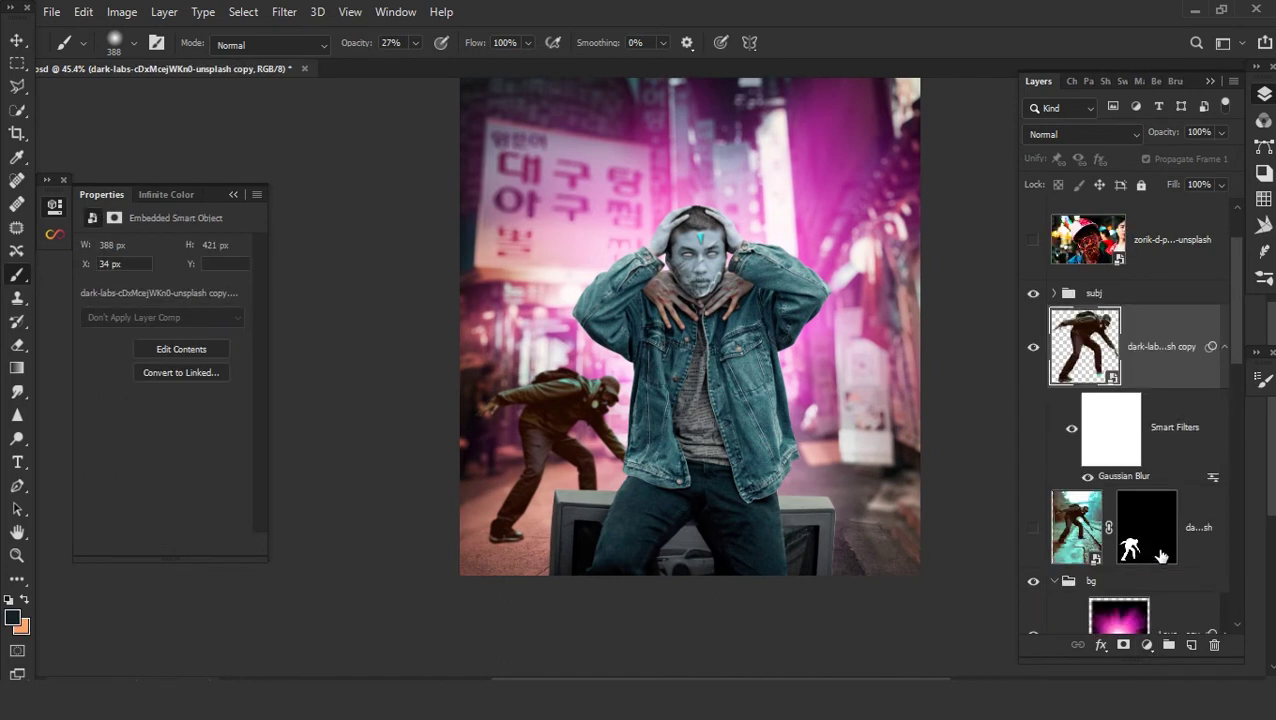
{"action": "left_click", "coordinate": [1205, 543]}
{"action": "key", "text": "ctrl+g"}
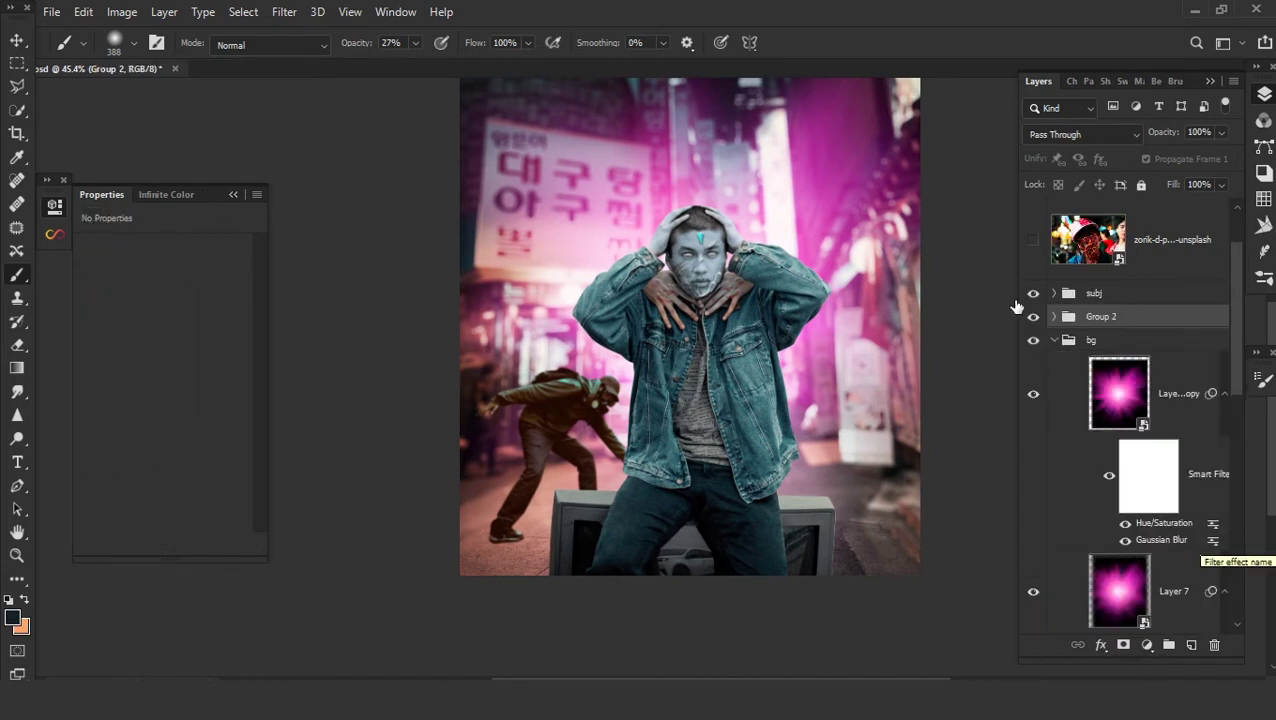
{"action": "key", "text": "ctrl+g"}
{"action": "type", "text": "1"}
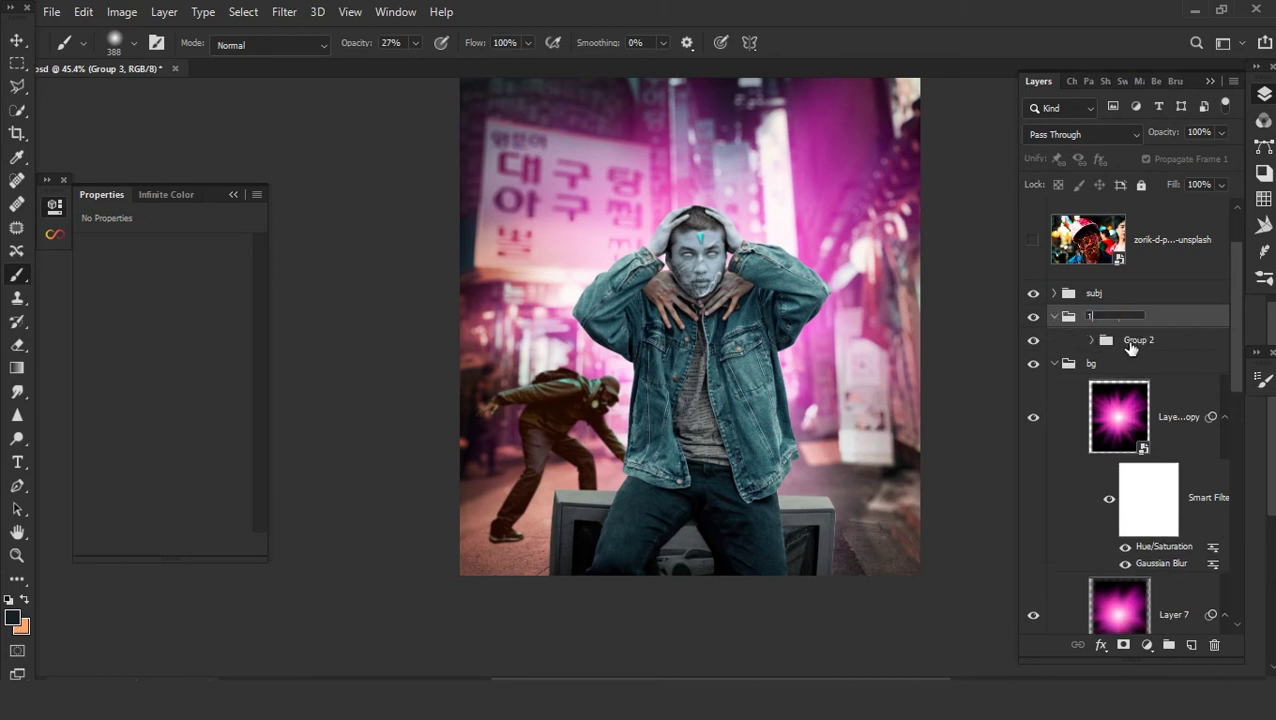
- Clip new Curves and Hue/Saturation adjustments to Group 2, setting saturation to -51
{"action": "left_click", "coordinate": [1139, 342]}
{"action": "left_click", "coordinate": [1147, 645]}
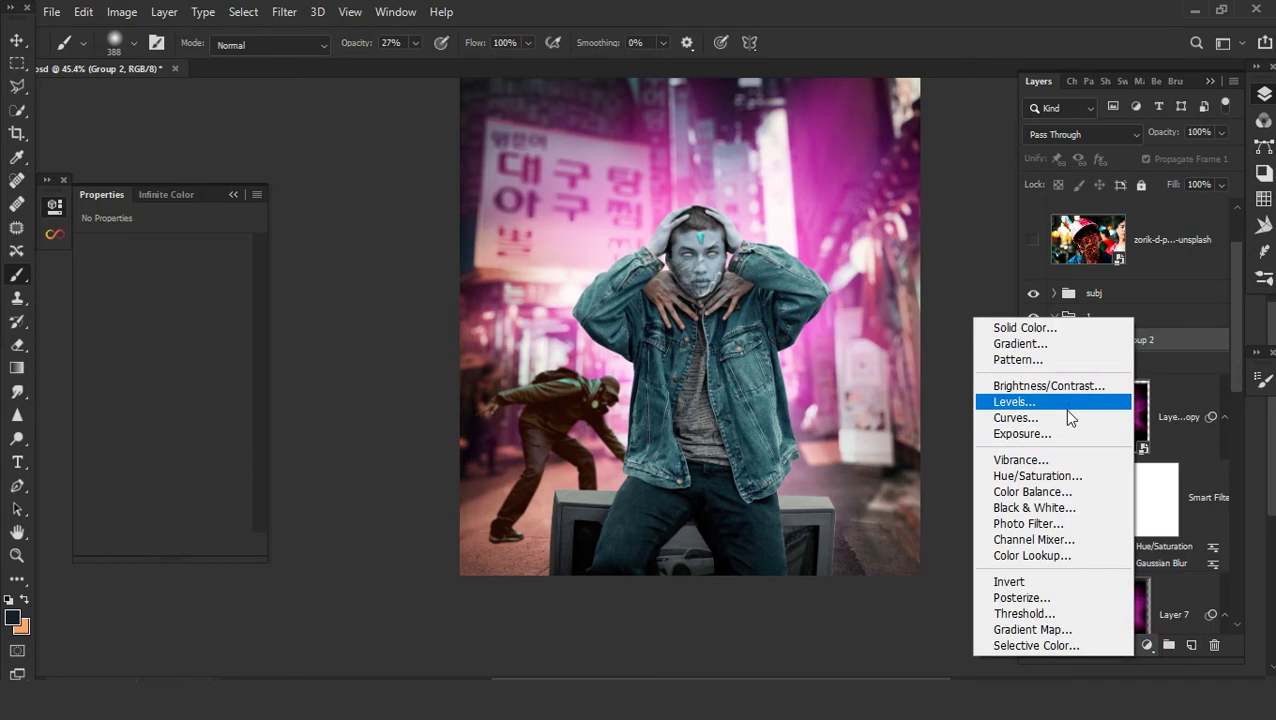
{"action": "left_click", "coordinate": [1066, 416]}
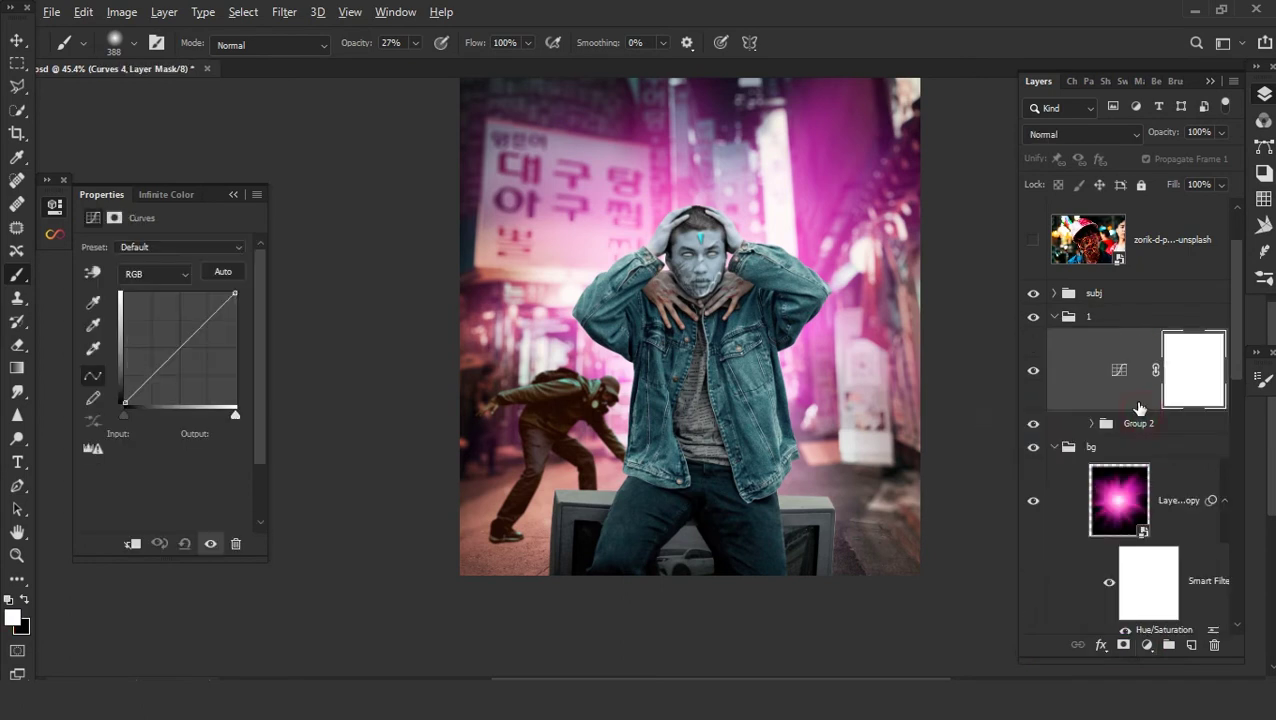
{"action": "left_click", "coordinate": [1147, 645]}
{"action": "left_click", "coordinate": [1062, 475]}
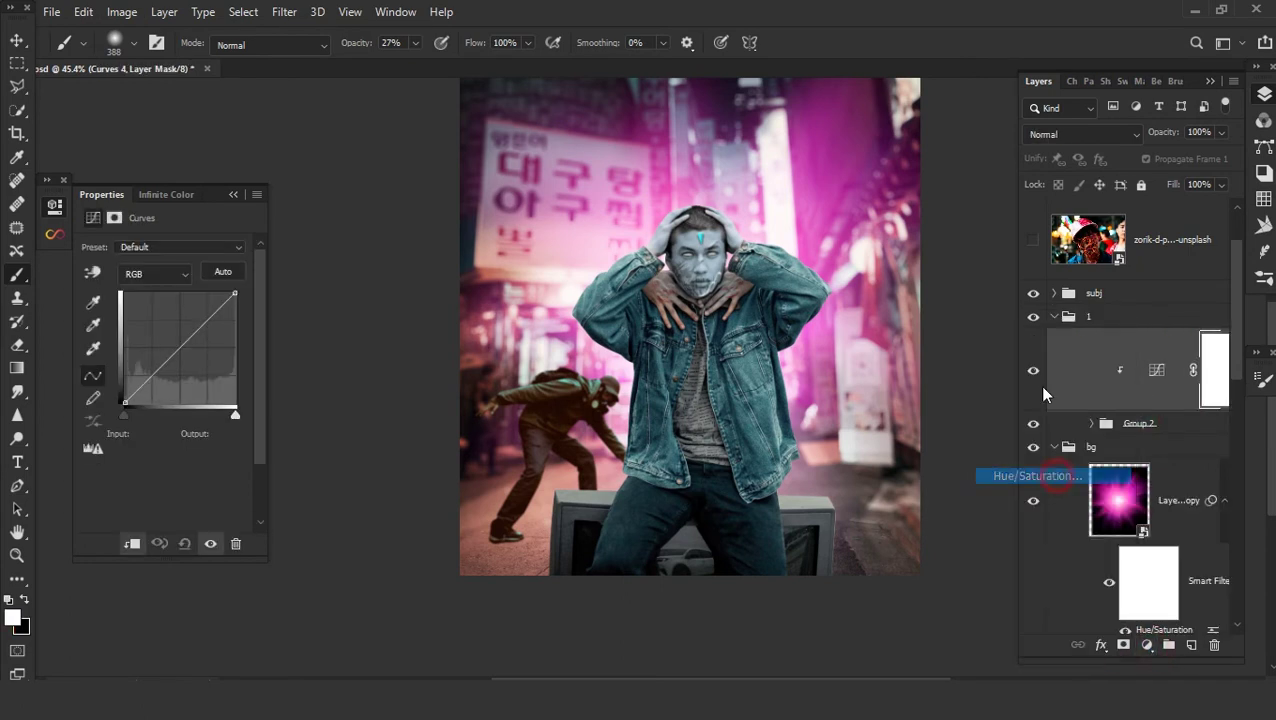
{"action": "left_click_drag", "start_coordinate": [1014, 354], "coordinate": [952, 355]}
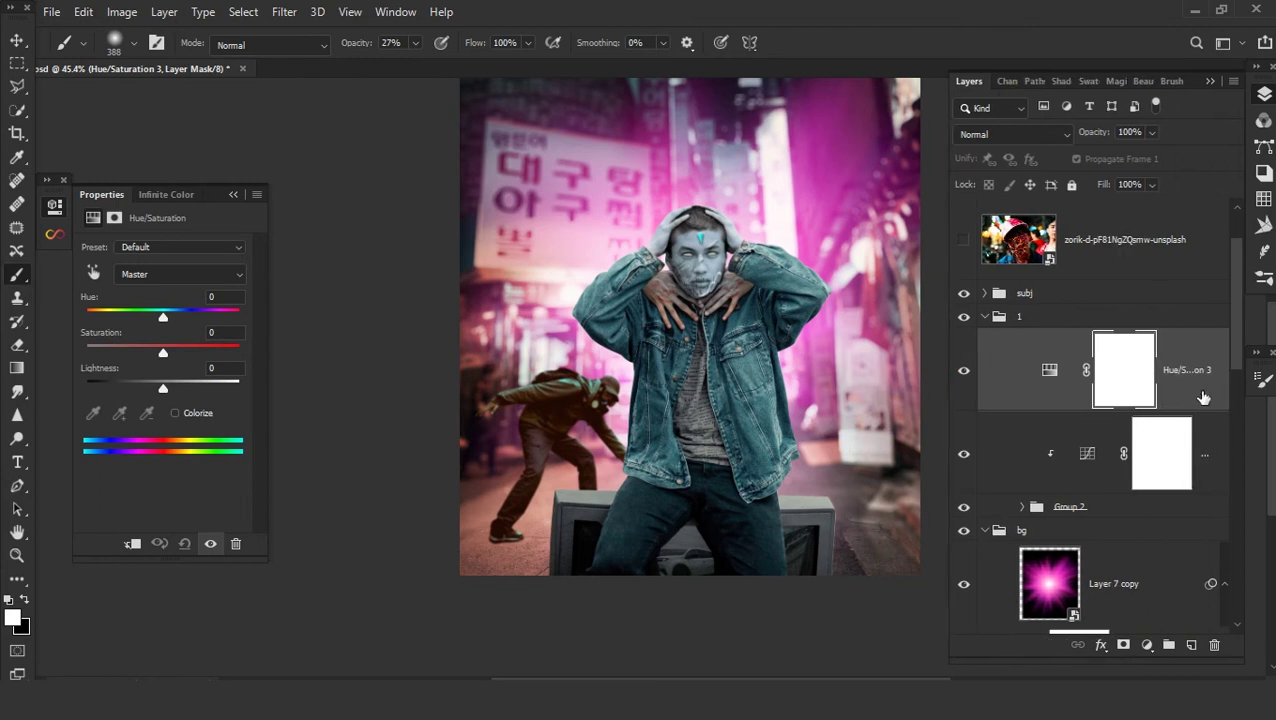
{"action": "left_click", "coordinate": [1079, 407], "text": "alt"}
{"action": "mouse_move", "coordinate": [147, 327]}
{"action": "left_mouse_down"}
{"action": "mouse_move", "coordinate": [116, 326]}
{"action": "mouse_move", "coordinate": [127, 353]}
{"action": "left_mouse_up"}
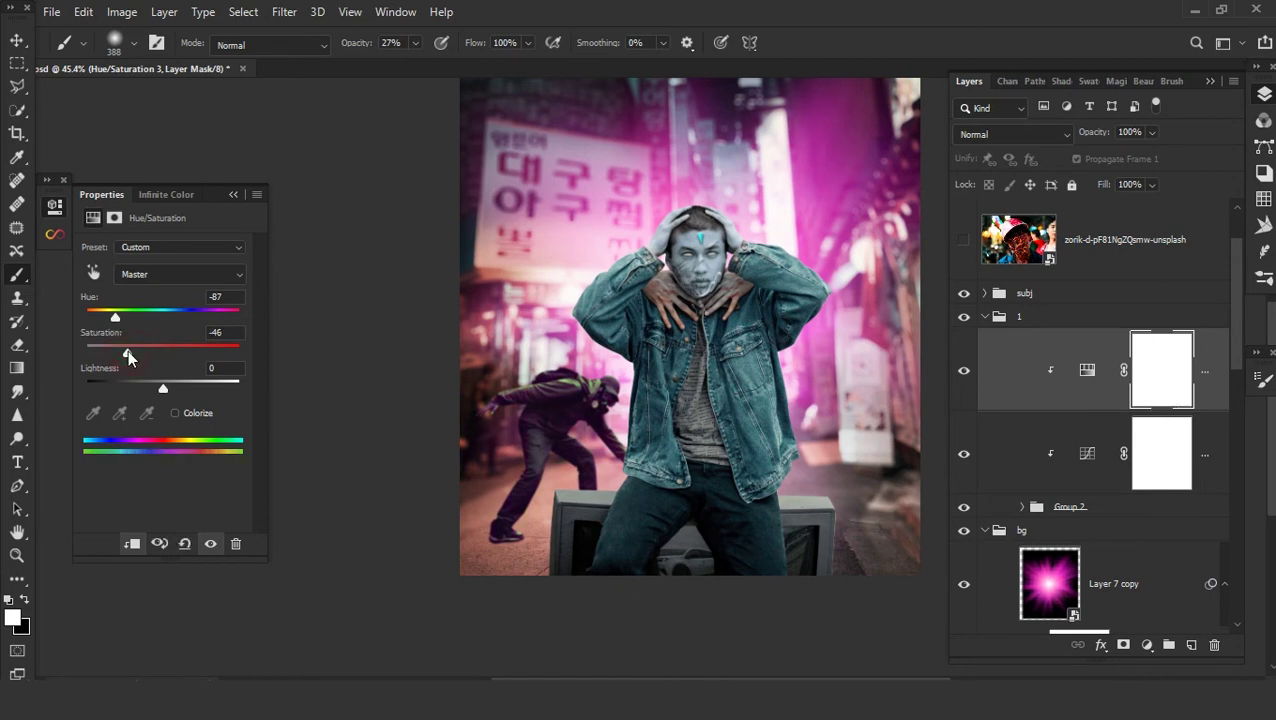
- Move Curves 4 above Hue/Saturation, add a brightening curve point and mask it over the man
{"action": "left_click", "coordinate": [1096, 466]}
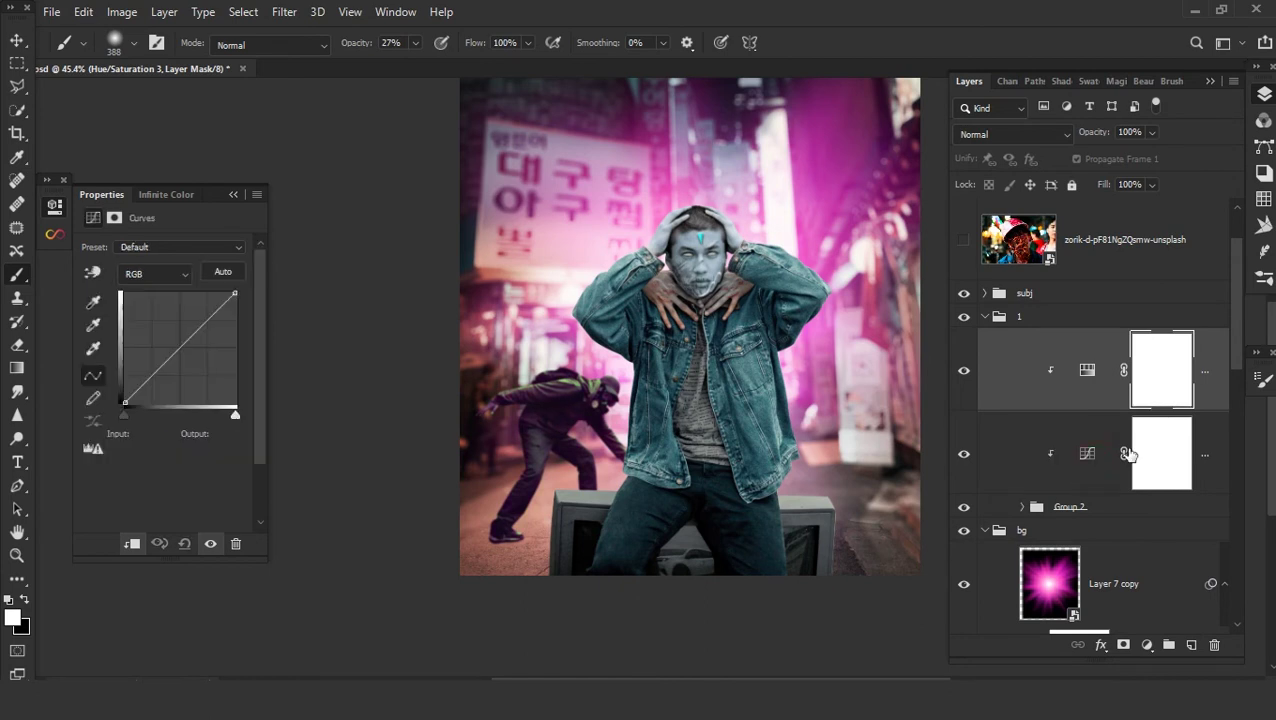
{"action": "left_click_drag", "start_coordinate": [1202, 366], "coordinate": [1198, 362]}
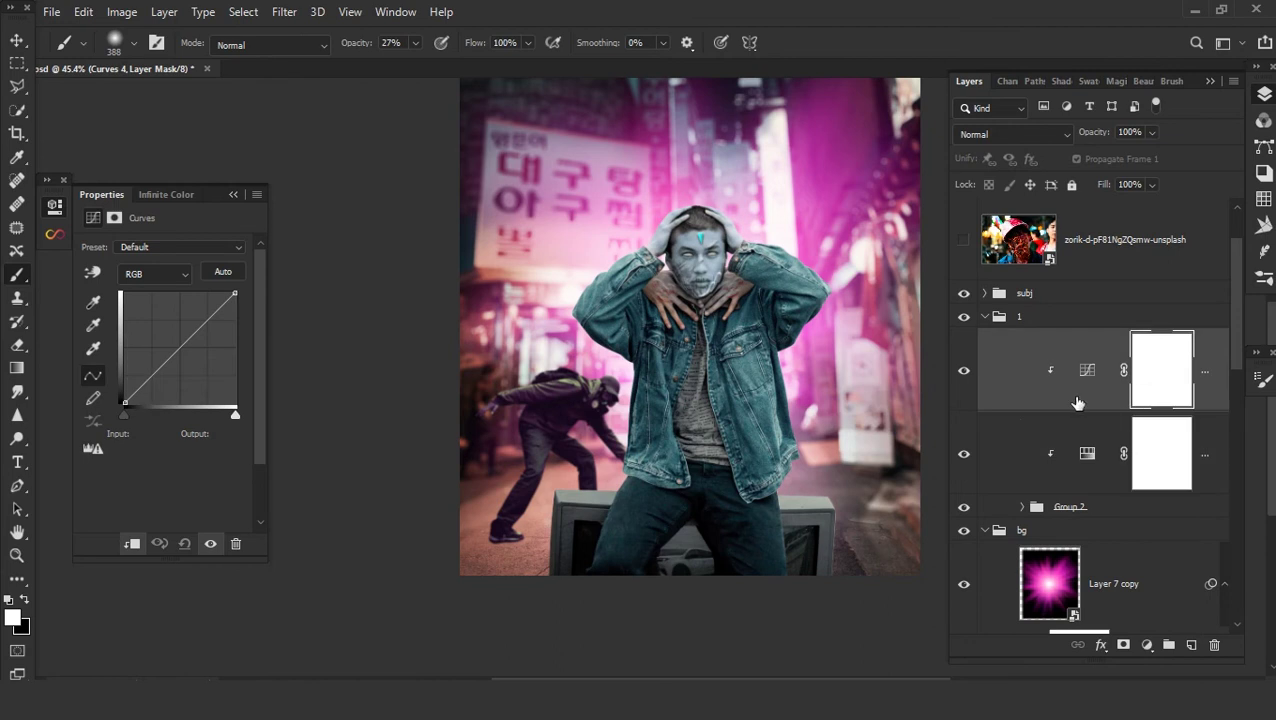
{"action": "left_click", "coordinate": [169, 342]}
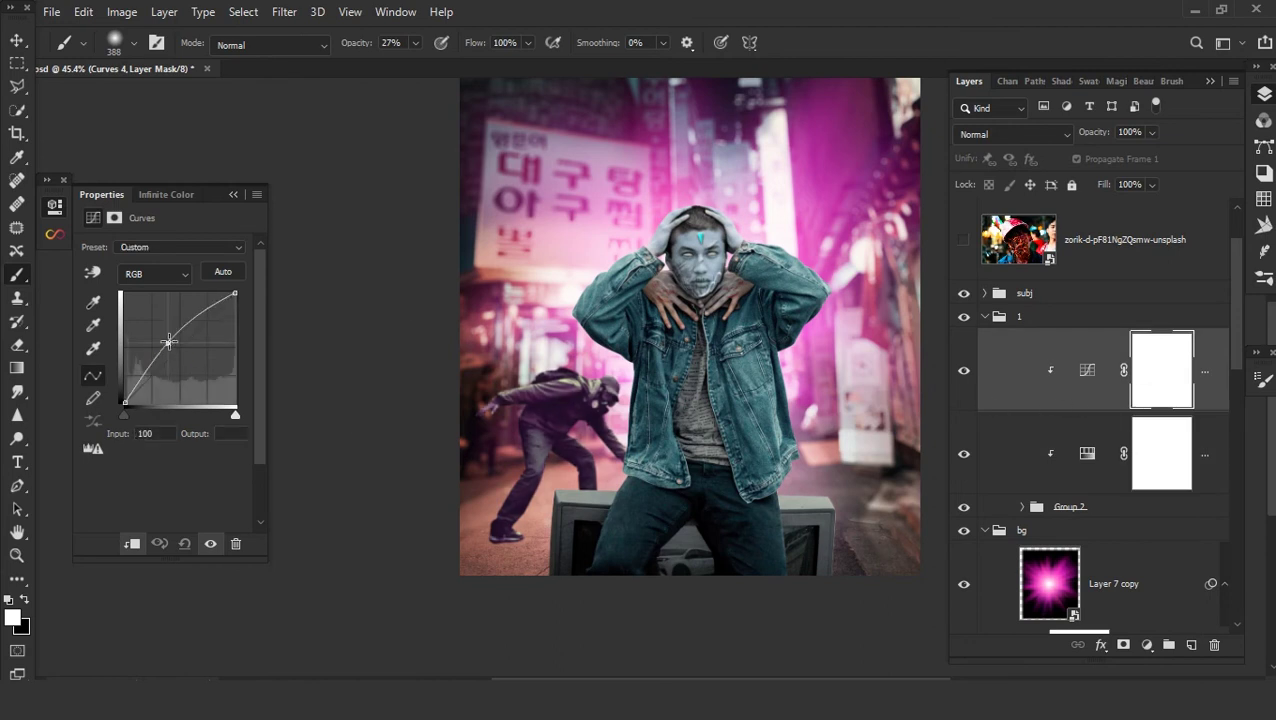
{"action": "left_click", "coordinate": [26, 599]}
{"action": "scroll", "coordinate": [455, 468], "scroll_direction": "up", "scroll_amount": 2}
{"action": "left_click_drag", "start_coordinate": [502, 380], "coordinate": [669, 507]}
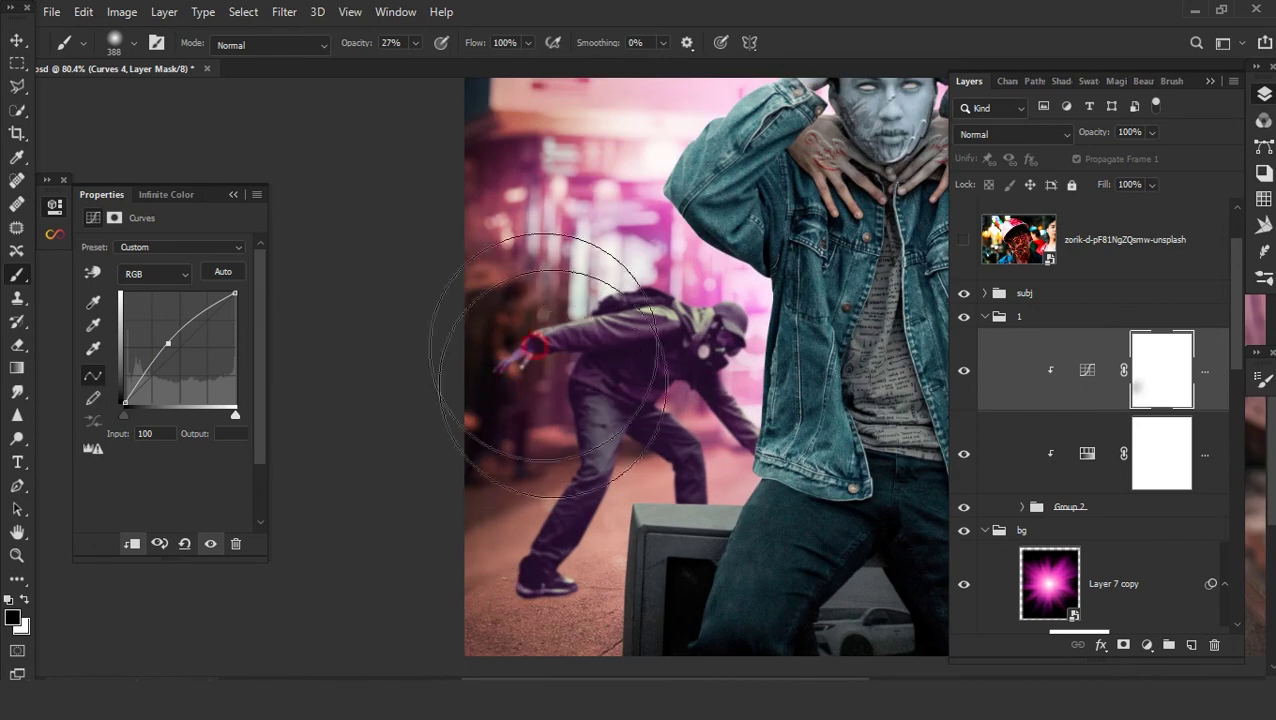
{"action": "left_click_drag", "start_coordinate": [669, 507], "coordinate": [744, 455]}
- Revisit the Hue/Saturation settings, delete the Curves 4 mask and steepen the curve further
{"action": "left_click", "coordinate": [1087, 453]}
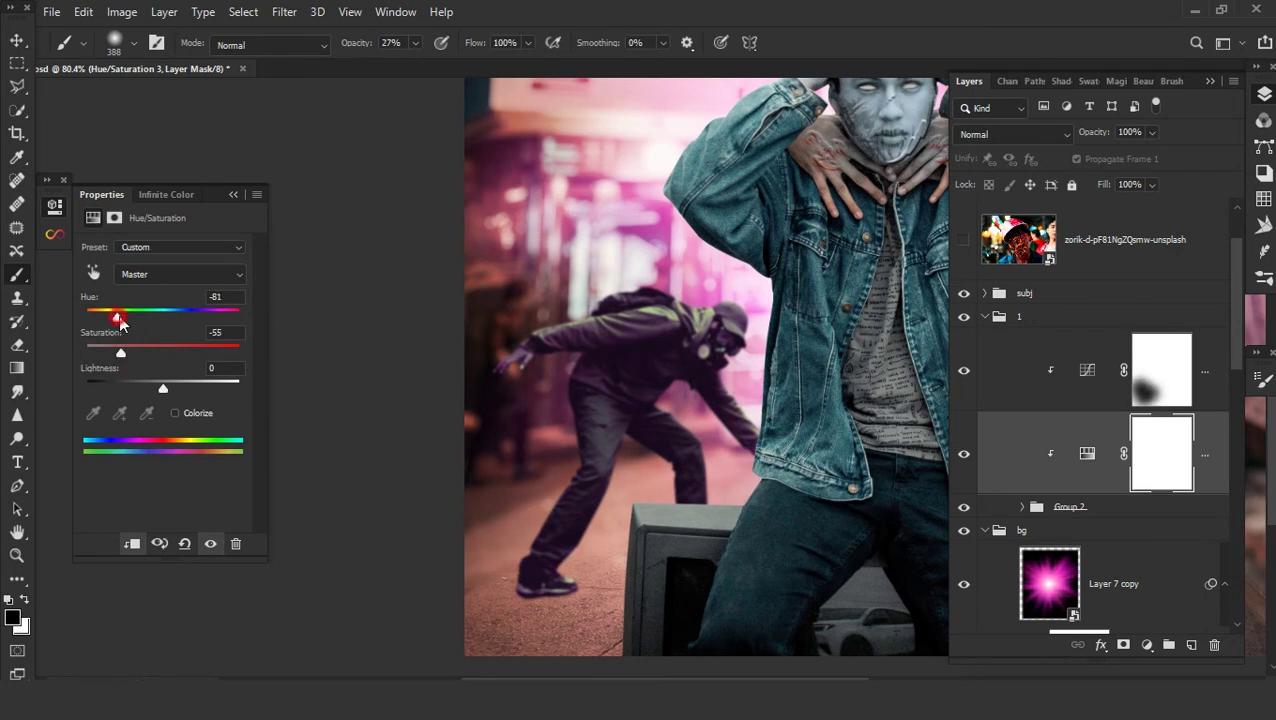
{"action": "left_click", "coordinate": [180, 548]}
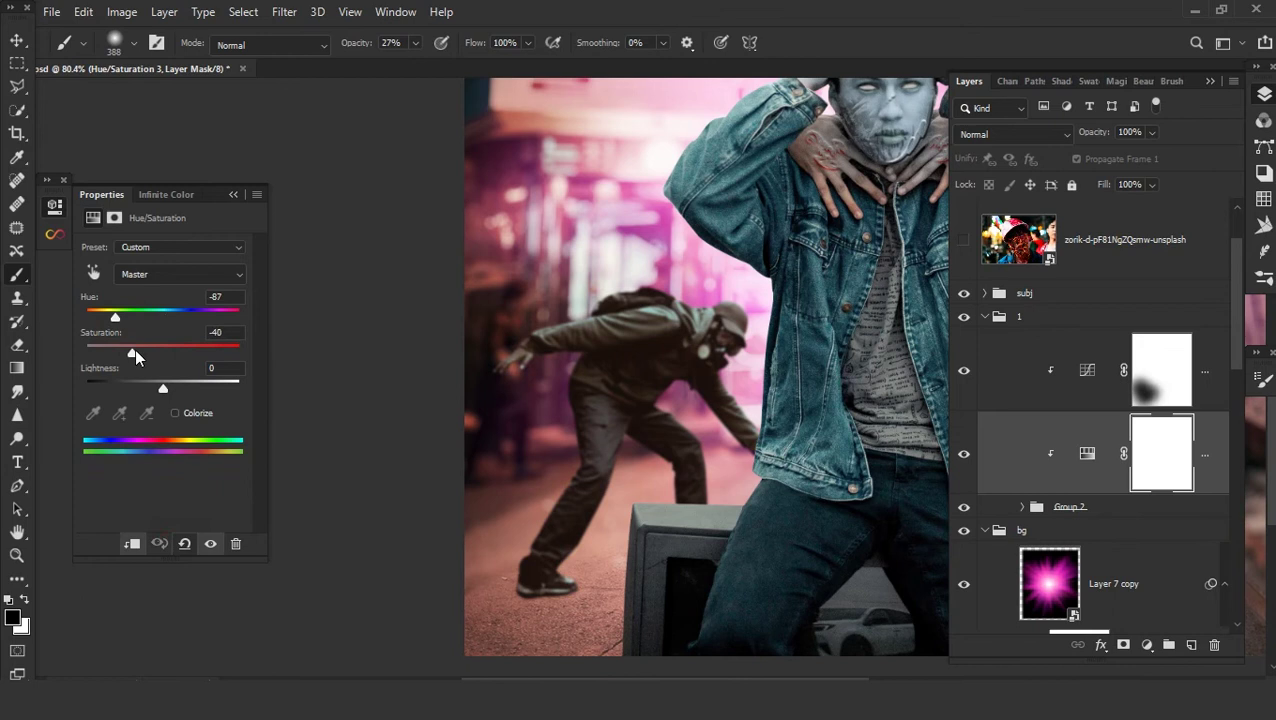
{"action": "left_click", "coordinate": [184, 541]}
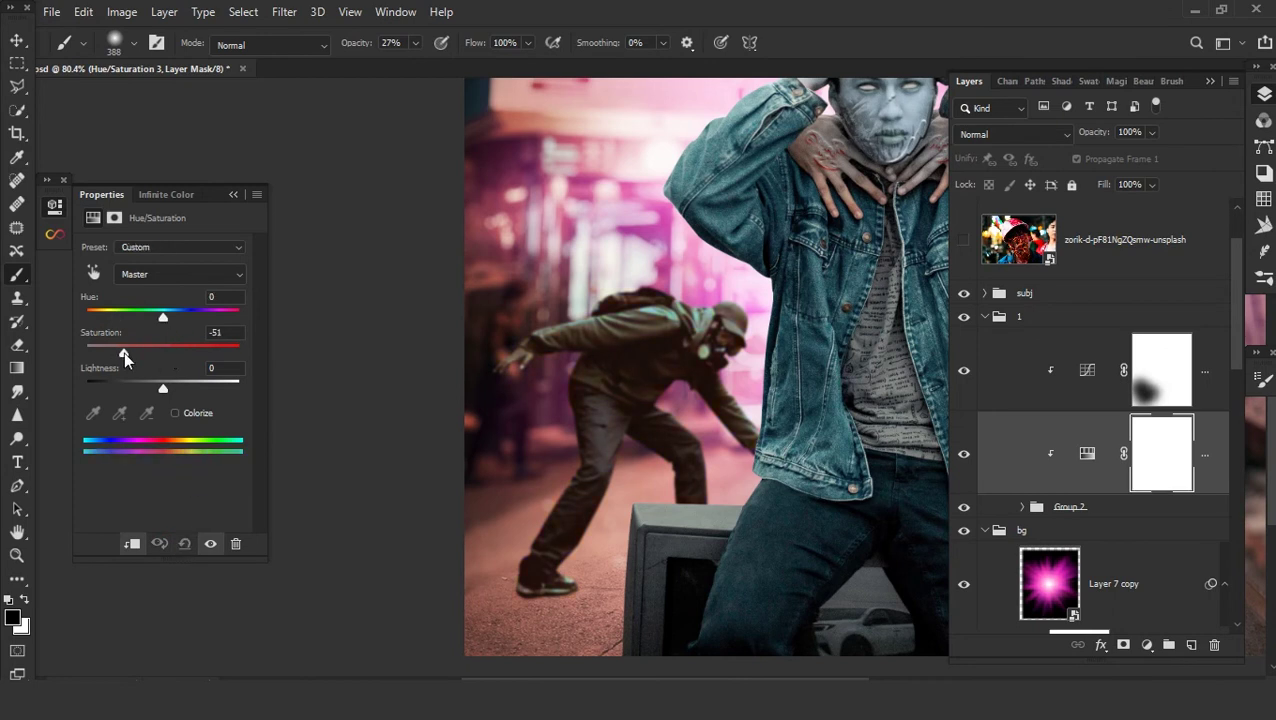
{"action": "key", "text": "ctrl+minus"}
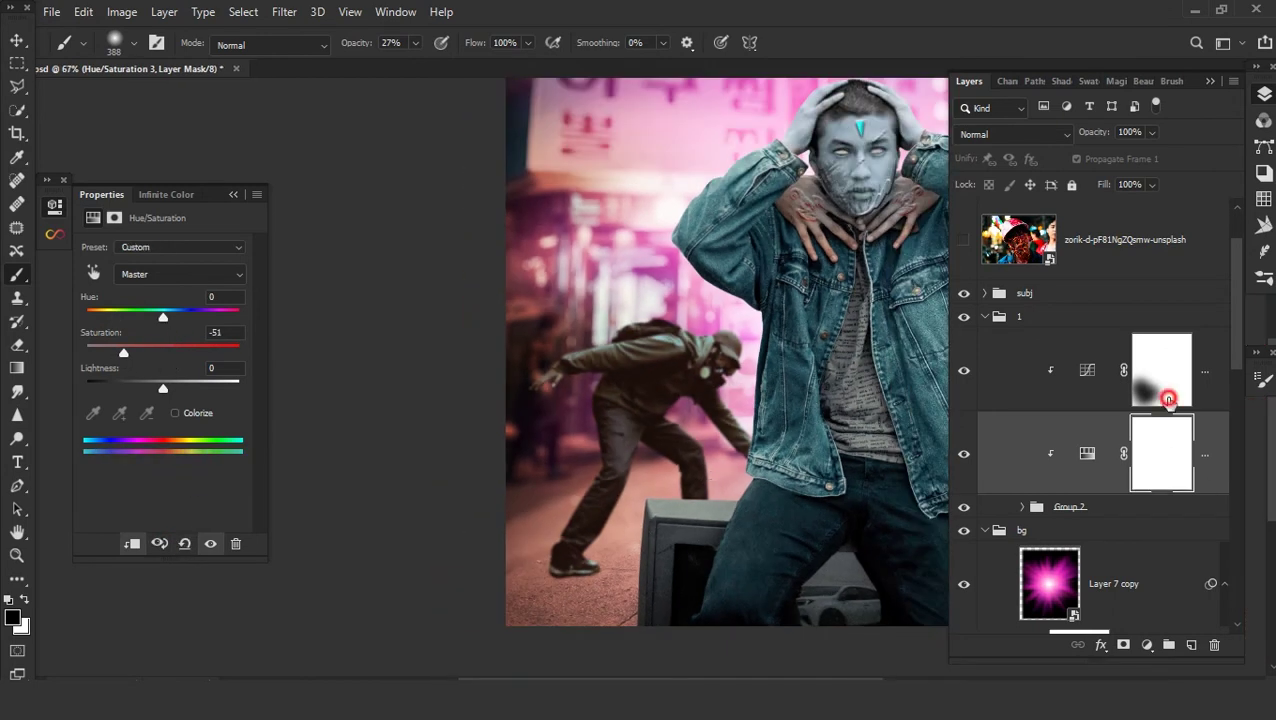
{"action": "left_click", "coordinate": [1165, 399]}
{"action": "left_click", "coordinate": [92, 217]}
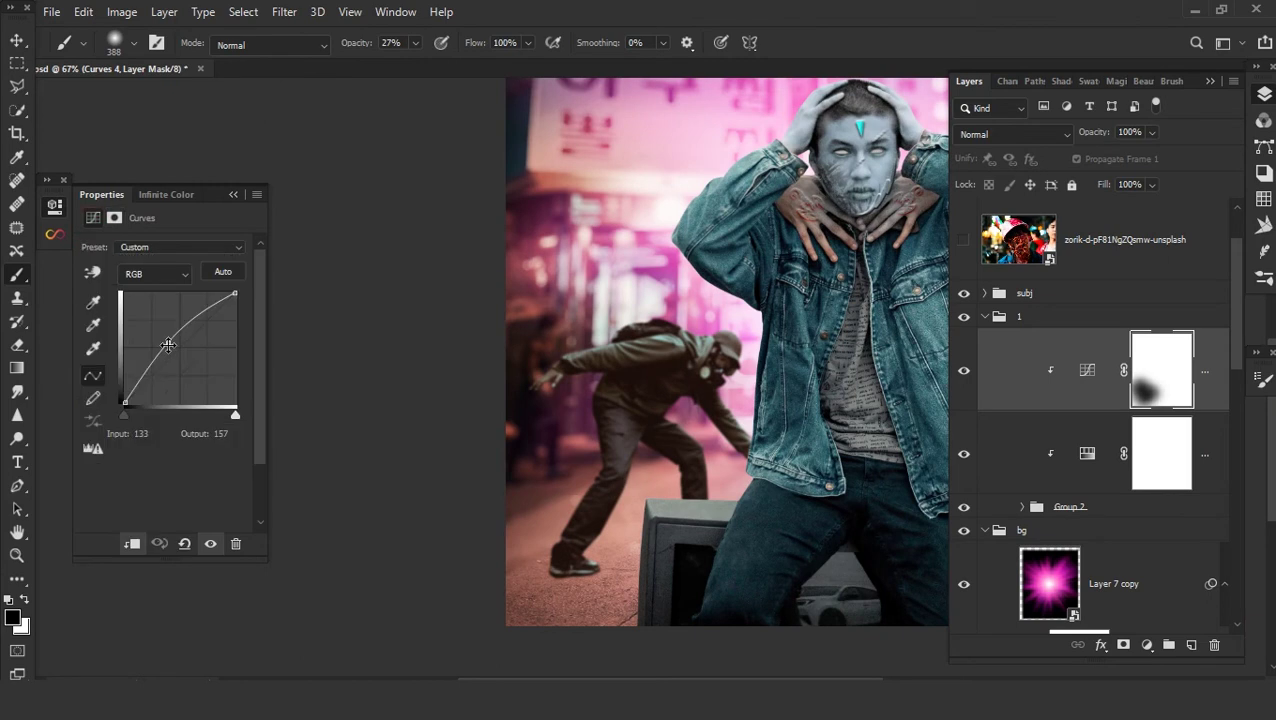
{"action": "right_click", "coordinate": [1163, 385]}
{"action": "left_click", "coordinate": [1010, 416]}
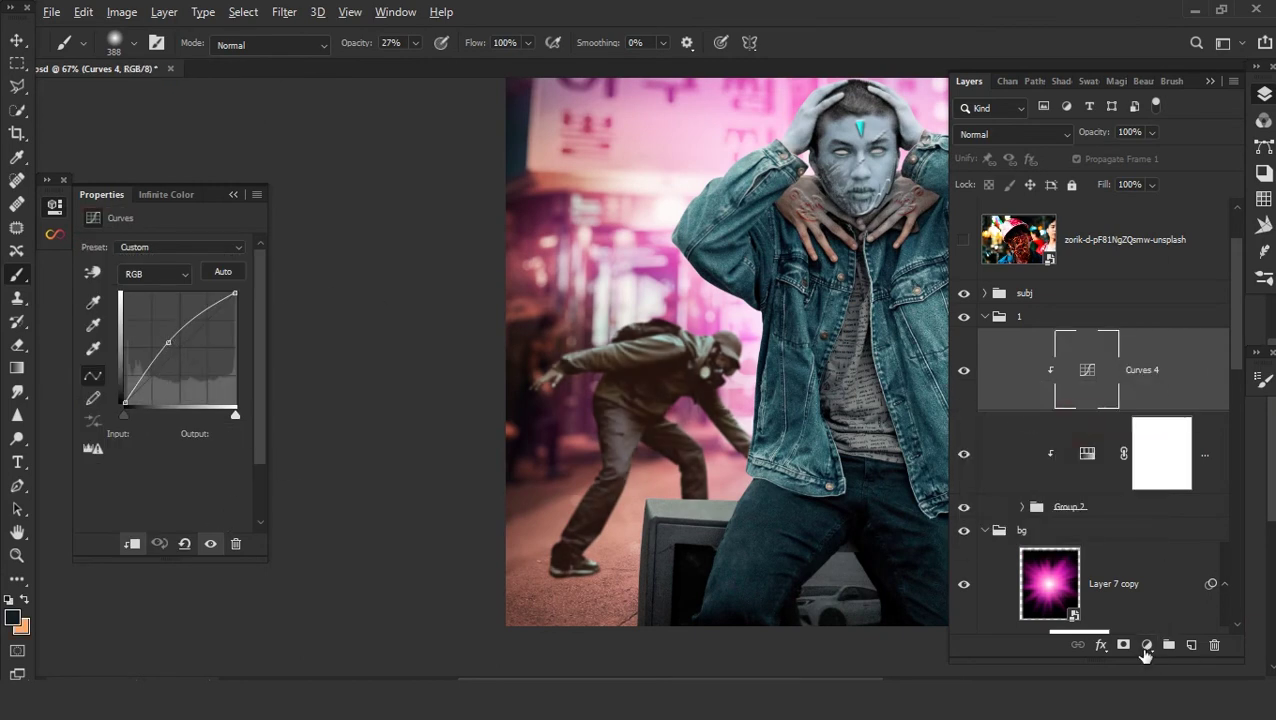
{"action": "left_click_drag", "start_coordinate": [167, 343], "coordinate": [157, 338]}
- Add a clipped Brightness/Contrast layer with contrast 61 and lowered brightness to darken the figure
{"action": "left_click", "coordinate": [1163, 463]}
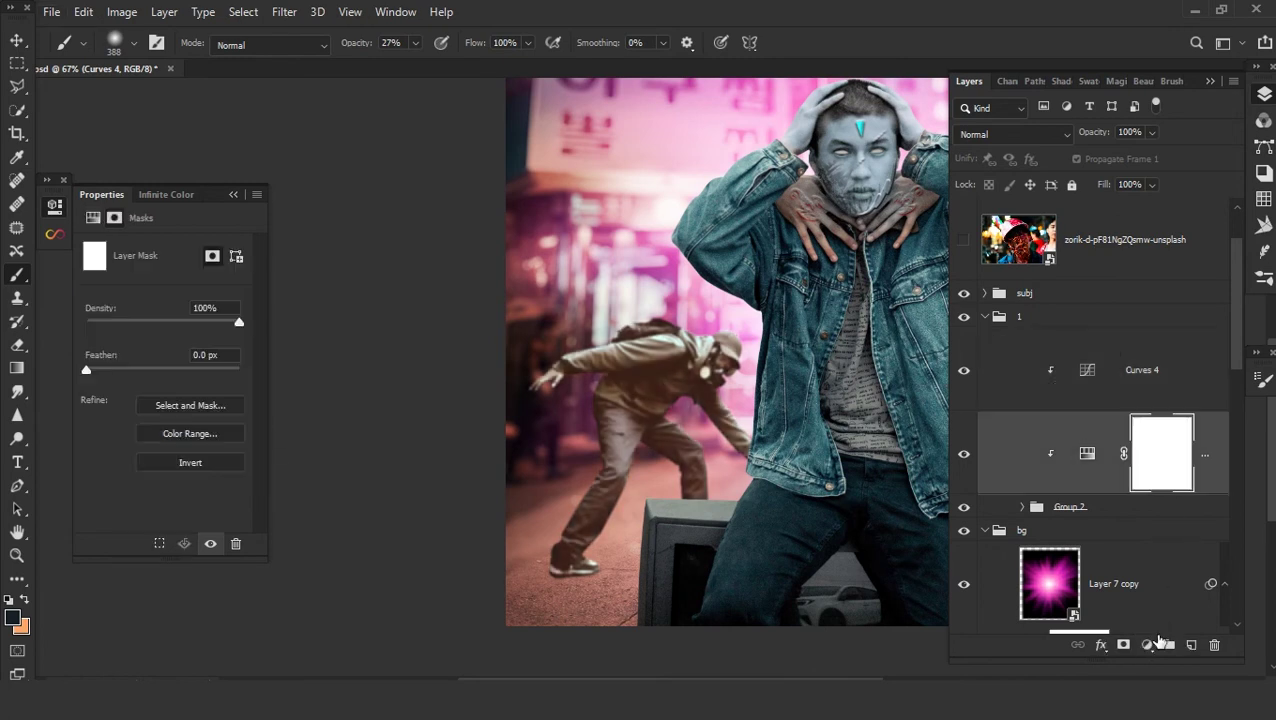
{"action": "left_click", "coordinate": [1148, 645]}
{"action": "left_click", "coordinate": [1042, 389]}
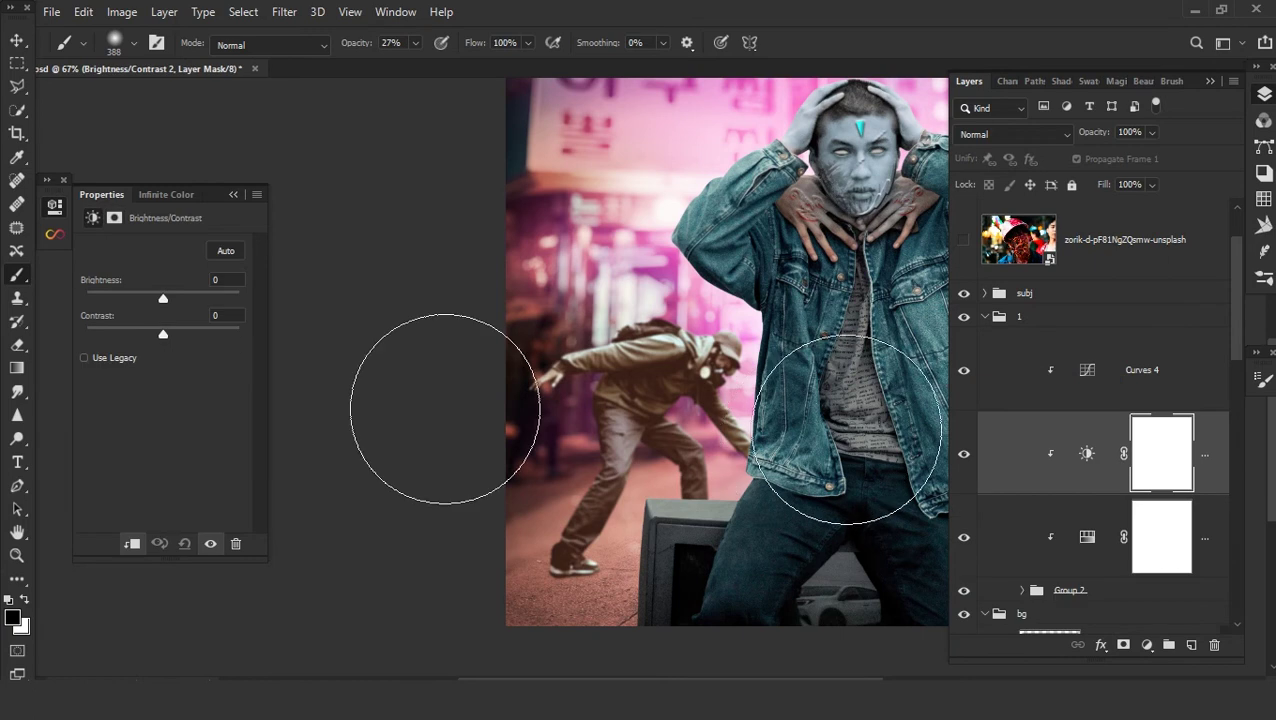
{"action": "left_click", "coordinate": [112, 330]}
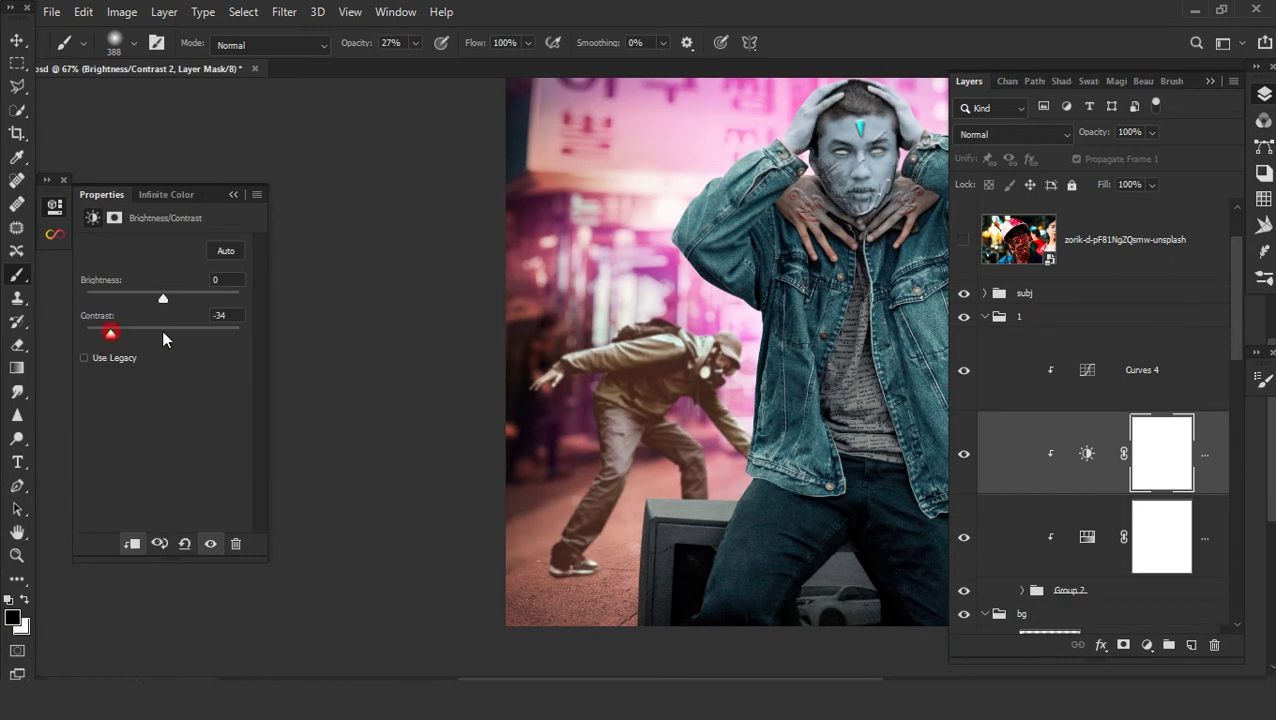
{"action": "left_click_drag", "start_coordinate": [164, 340], "coordinate": [212, 333]}
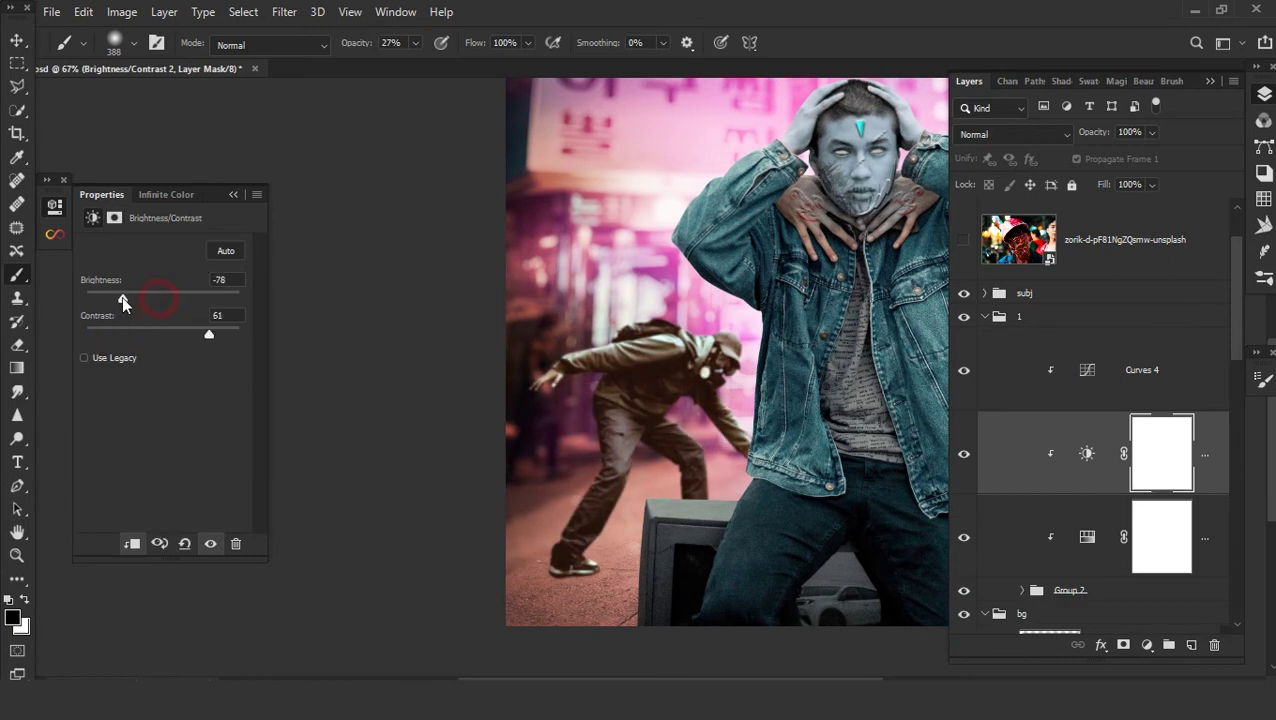
{"action": "left_click_drag", "start_coordinate": [122, 296], "coordinate": [107, 297]}
- Give Curves 4 a black mask and paint white rim light along the shoulder and arm with a 67 px brush
{"action": "left_click", "coordinate": [990, 397]}
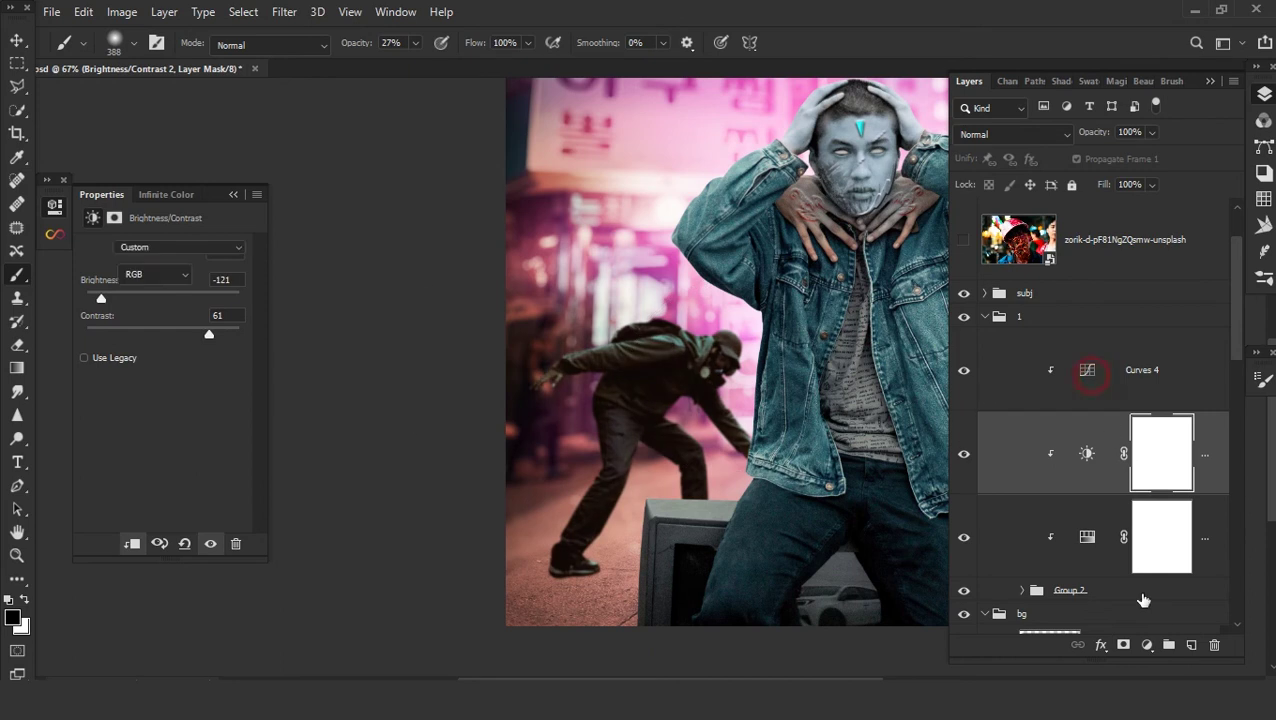
{"action": "left_click", "coordinate": [1123, 645], "text": "alt"}
{"action": "scroll", "coordinate": [704, 310], "scroll_direction": "up", "scroll_amount": 2}
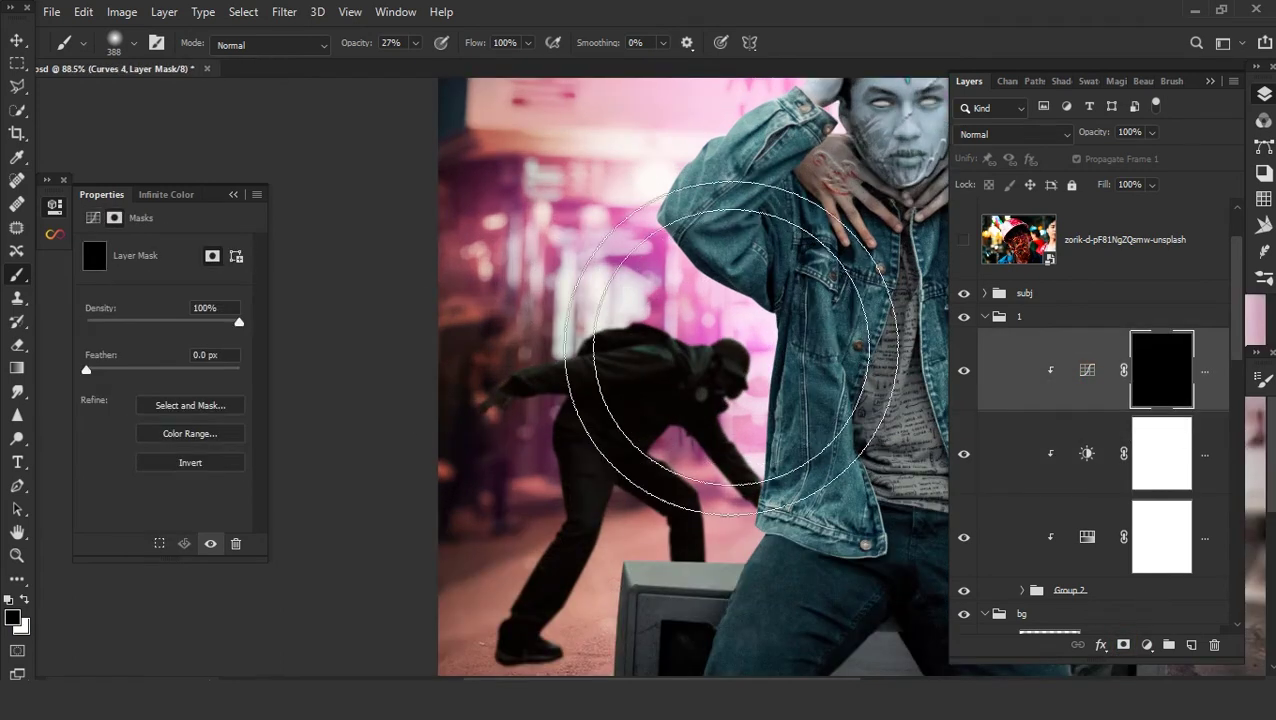
{"action": "scroll", "coordinate": [665, 420], "scroll_direction": "up", "scroll_amount": 3}
{"action": "key", "text": "x"}
{"action": "right_click", "coordinate": [720, 350]}
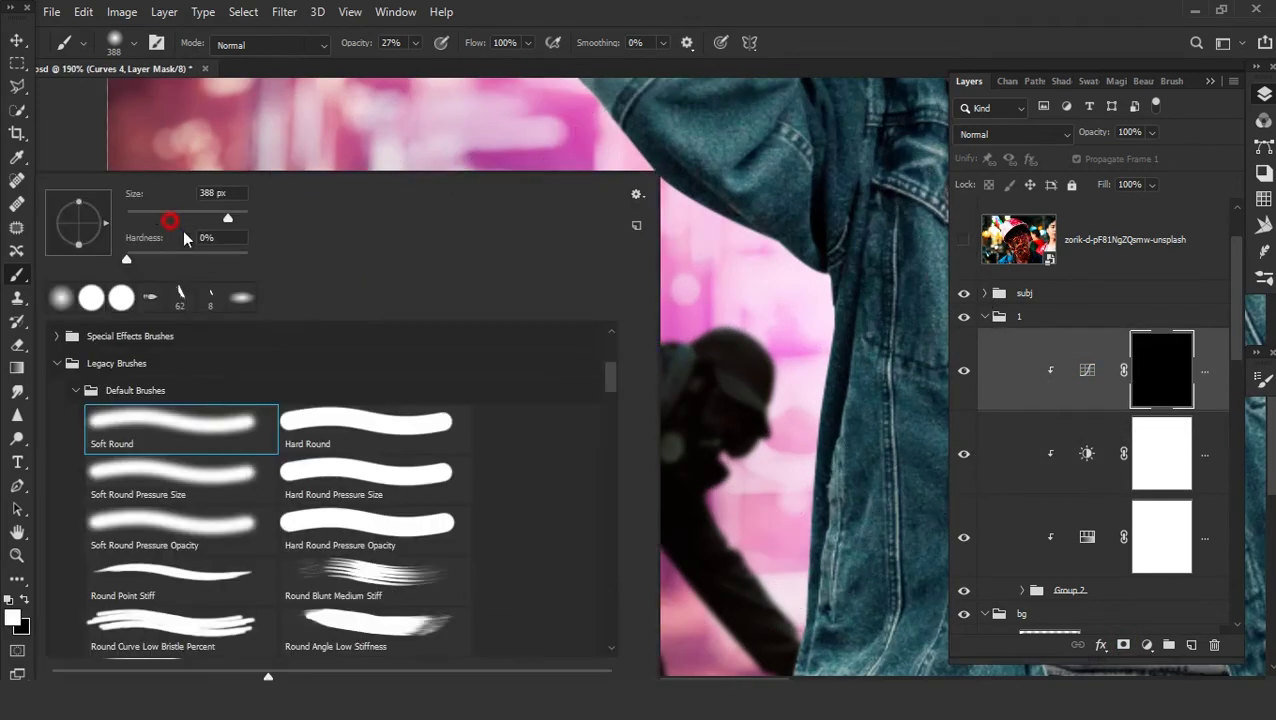
{"action": "key", "text": "Return"}
{"action": "type", "text": "67"}
{"action": "left_click_drag", "start_coordinate": [780, 440], "coordinate": [353, 352]}
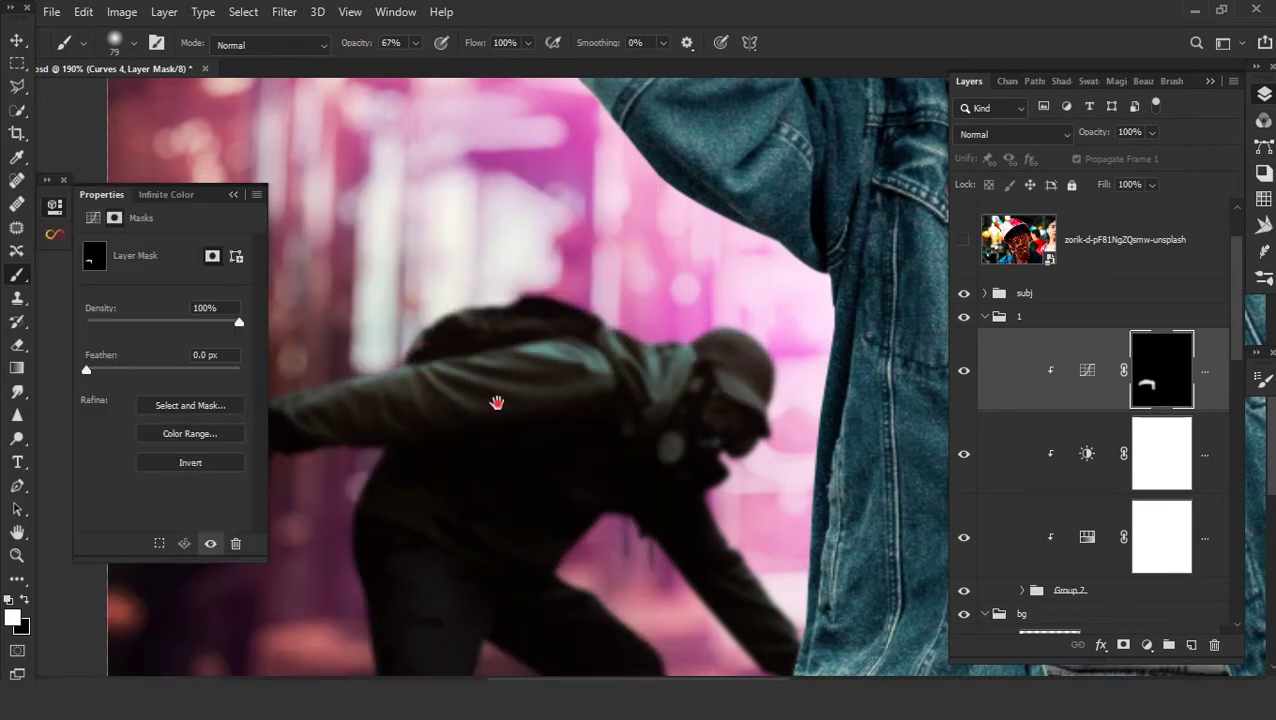
{"action": "left_click_drag", "start_coordinate": [498, 401], "coordinate": [551, 361]}
{"action": "left_click_drag", "start_coordinate": [353, 372], "coordinate": [362, 437]}
- Extend the white rim light down the crouching man's back and legs
{"action": "left_click_drag", "start_coordinate": [753, 456], "coordinate": [618, 350]}
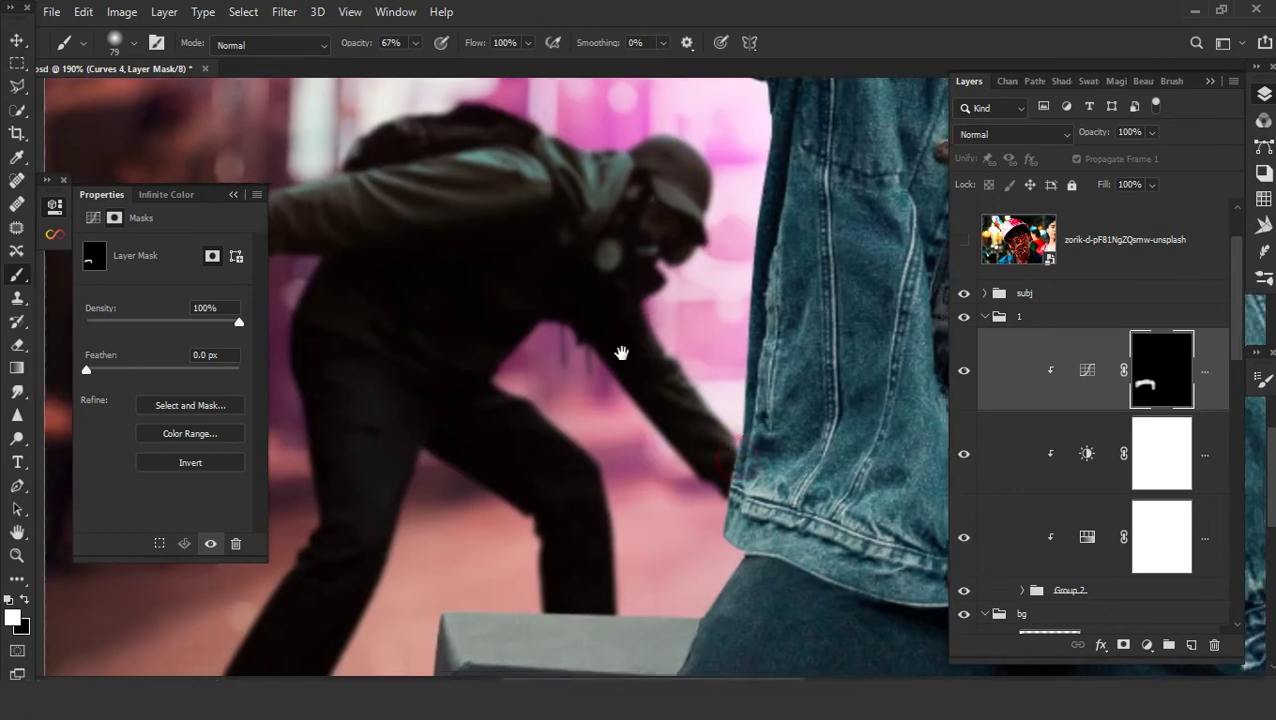
{"action": "mouse_move", "coordinate": [538, 407]}
{"action": "left_mouse_down"}
{"action": "mouse_move", "coordinate": [581, 507]}
{"action": "mouse_move", "coordinate": [511, 226]}
{"action": "left_mouse_up"}
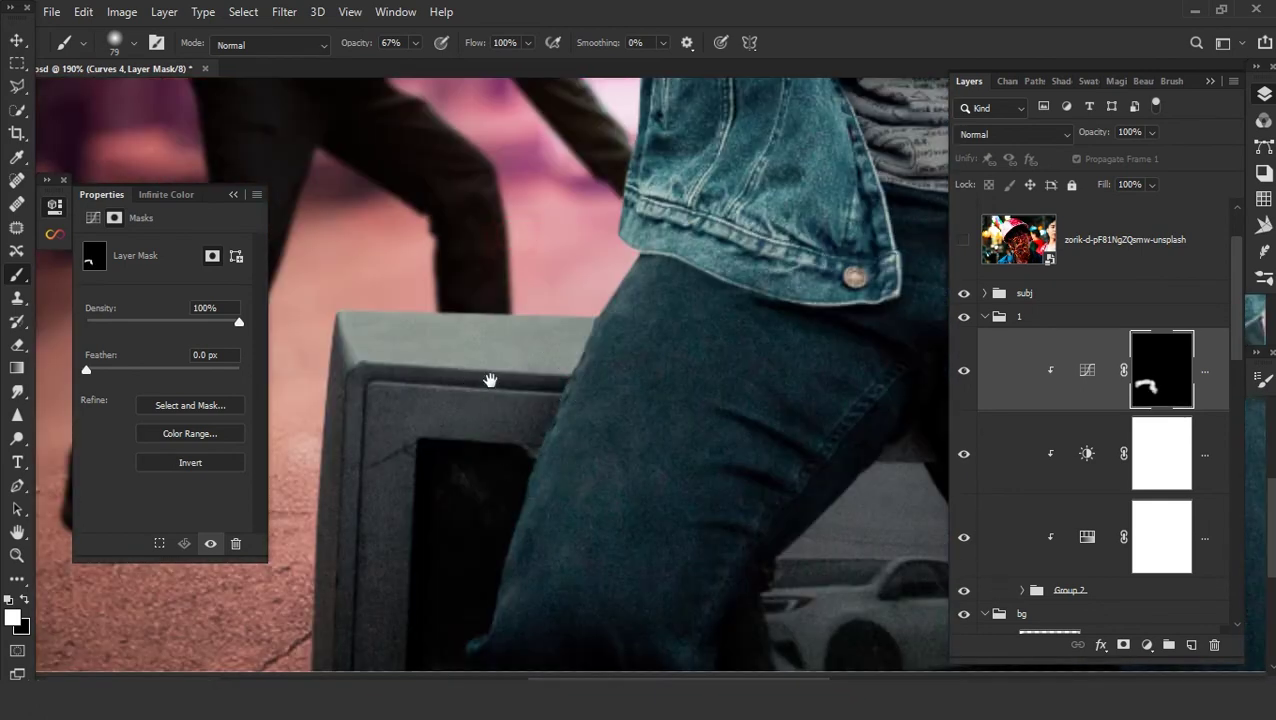
{"action": "scroll", "coordinate": [490, 380], "scroll_direction": "down", "scroll_amount": 3}
{"action": "mouse_move", "coordinate": [379, 251]}
{"action": "left_mouse_down"}
{"action": "mouse_move", "coordinate": [470, 279]}
{"action": "mouse_move", "coordinate": [382, 437]}
{"action": "left_mouse_up"}
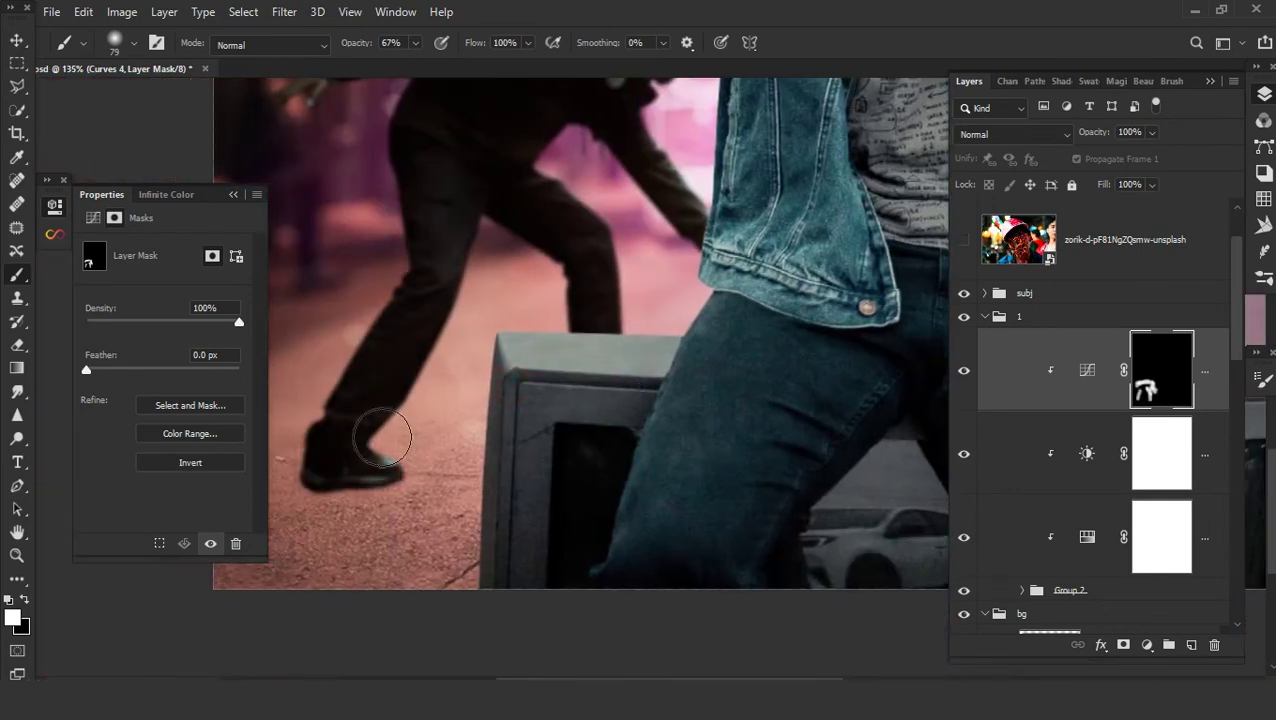
{"action": "scroll", "coordinate": [382, 437], "scroll_direction": "down", "scroll_amount": 3}
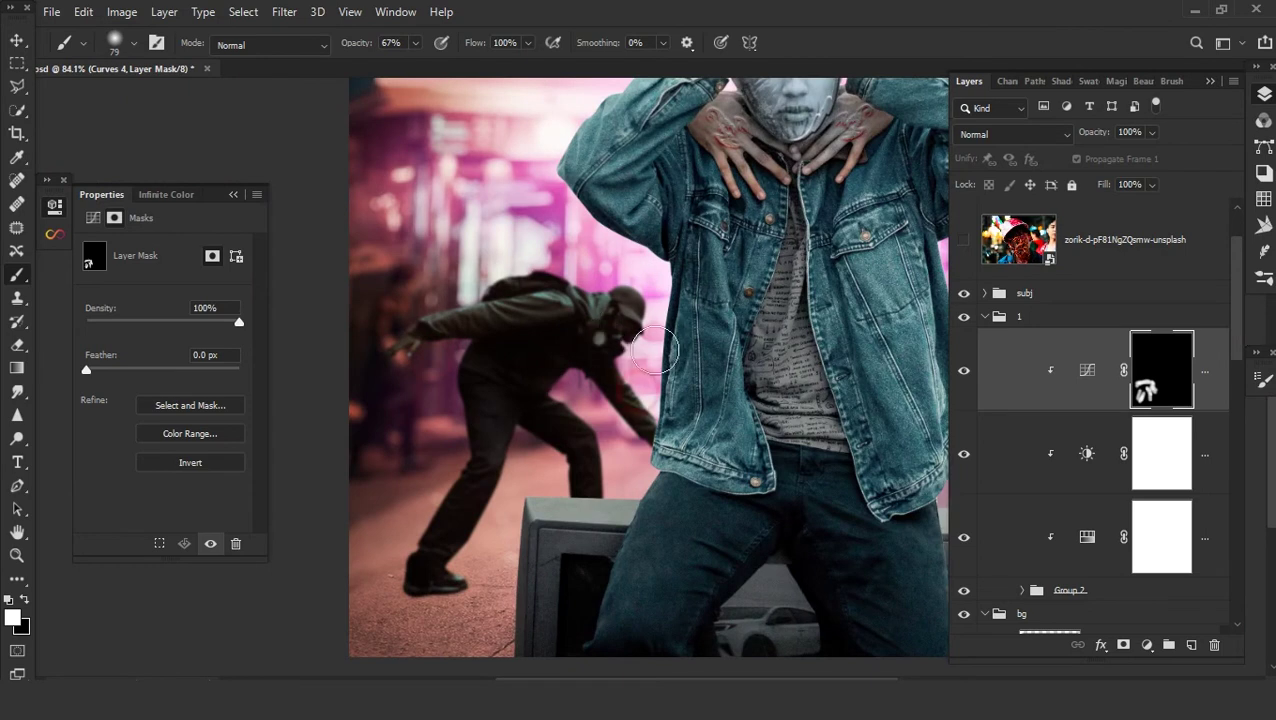
{"action": "mouse_move", "coordinate": [645, 300]}
{"action": "left_mouse_down"}
{"action": "mouse_move", "coordinate": [515, 396]}
{"action": "mouse_move", "coordinate": [584, 413]}
{"action": "left_mouse_up"}
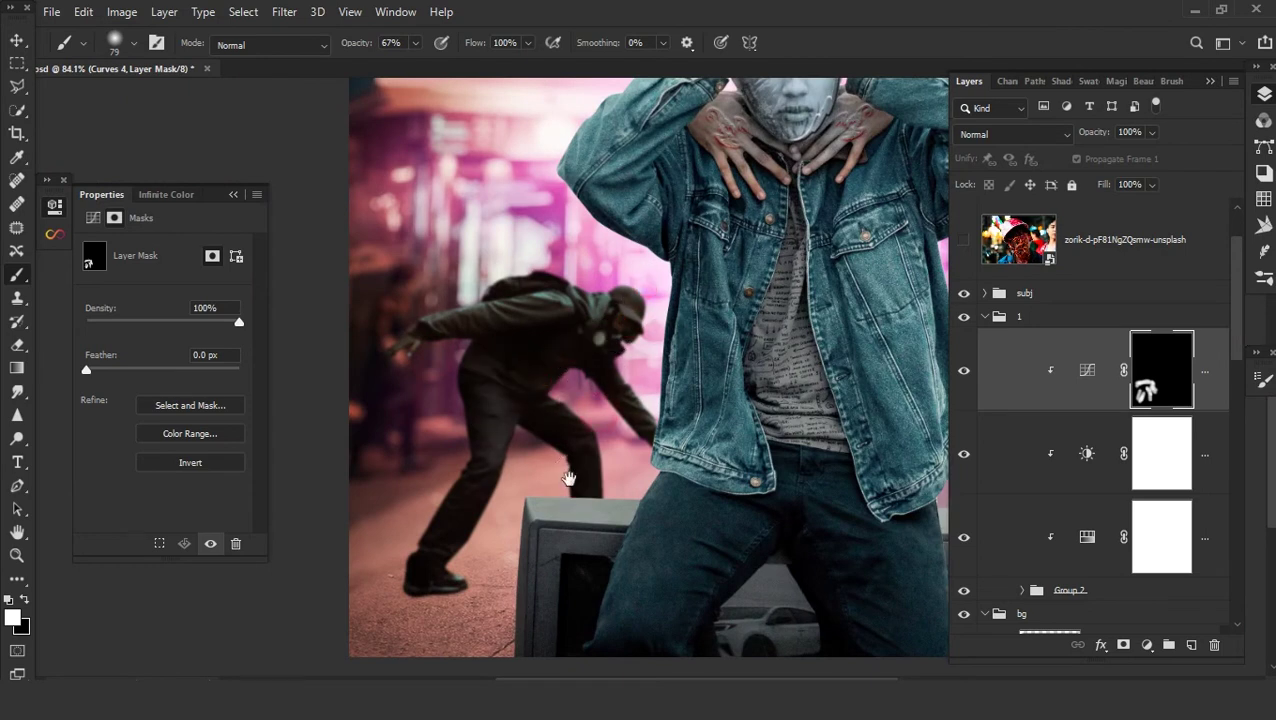
{"action": "scroll", "coordinate": [600, 400], "scroll_direction": "down", "scroll_amount": 4}
- Create a new empty Layer 8 and move it up beside Group 2
{"action": "left_click", "coordinate": [1155, 535]}
{"action": "left_click", "coordinate": [1190, 644]}
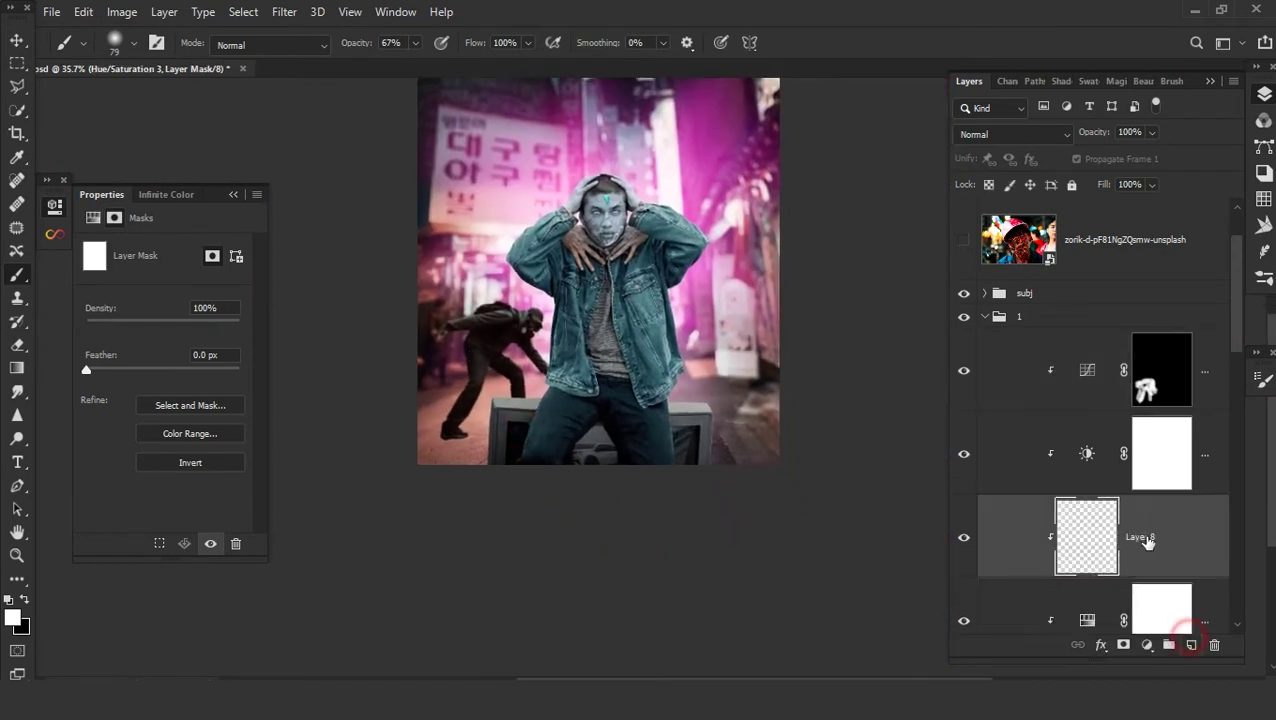
{"action": "left_click", "coordinate": [1181, 522]}
{"action": "left_click_drag", "start_coordinate": [1174, 542], "coordinate": [1140, 580]}
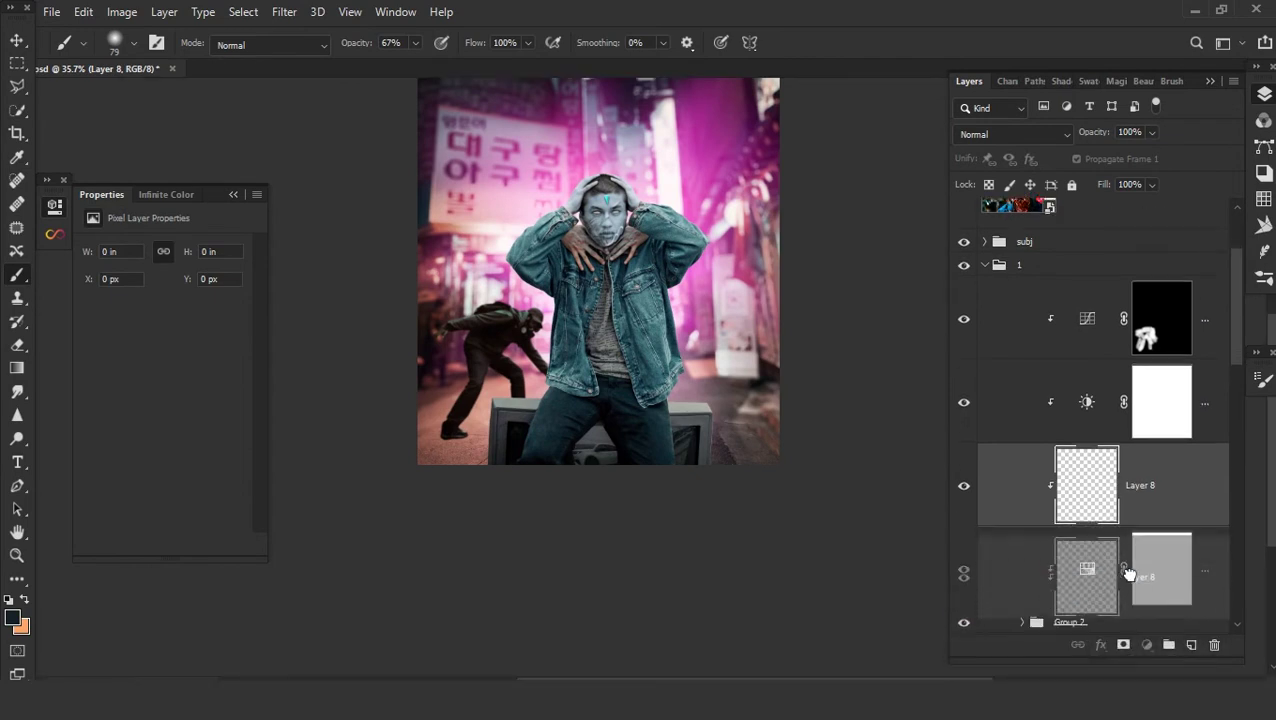
{"action": "scroll", "coordinate": [320, 567], "scroll_direction": "up", "scroll_amount": 3}
{"action": "scroll", "coordinate": [990, 500], "scroll_direction": "down", "scroll_amount": 3}
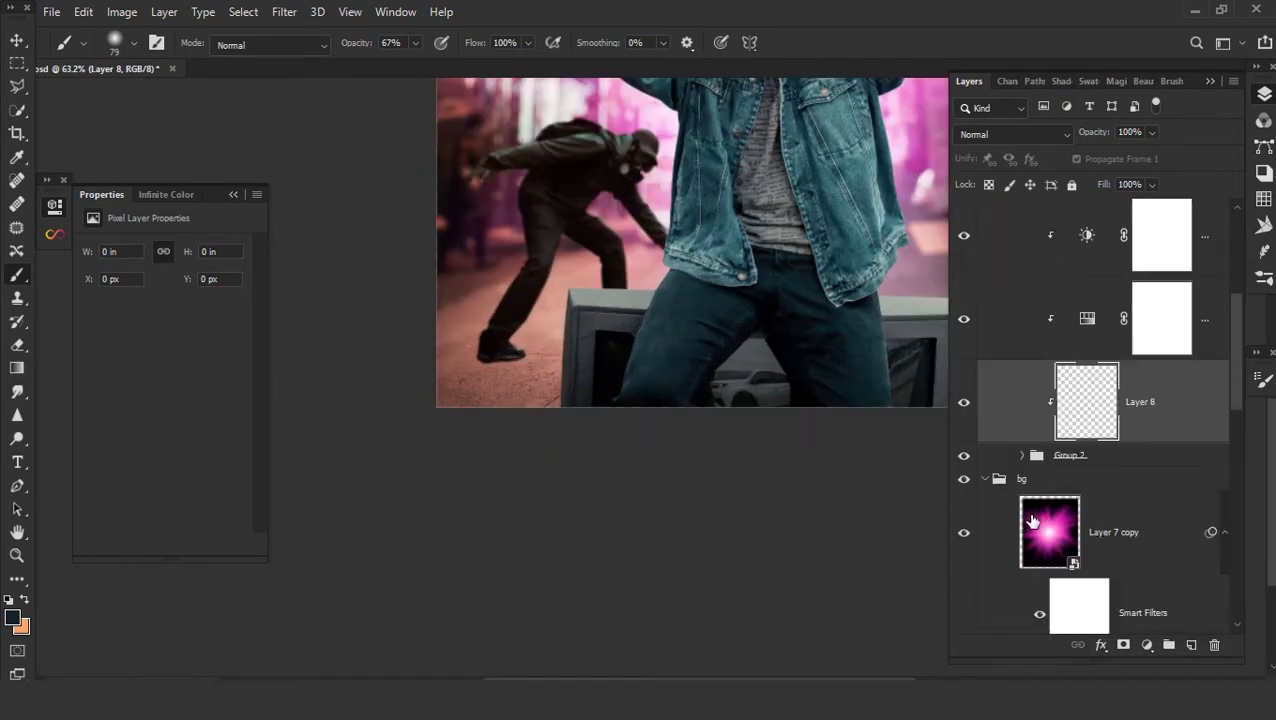
{"action": "scroll", "coordinate": [1064, 437], "scroll_direction": "down", "scroll_amount": 2}
{"action": "left_click_drag", "start_coordinate": [1156, 336], "coordinate": [1153, 389]}
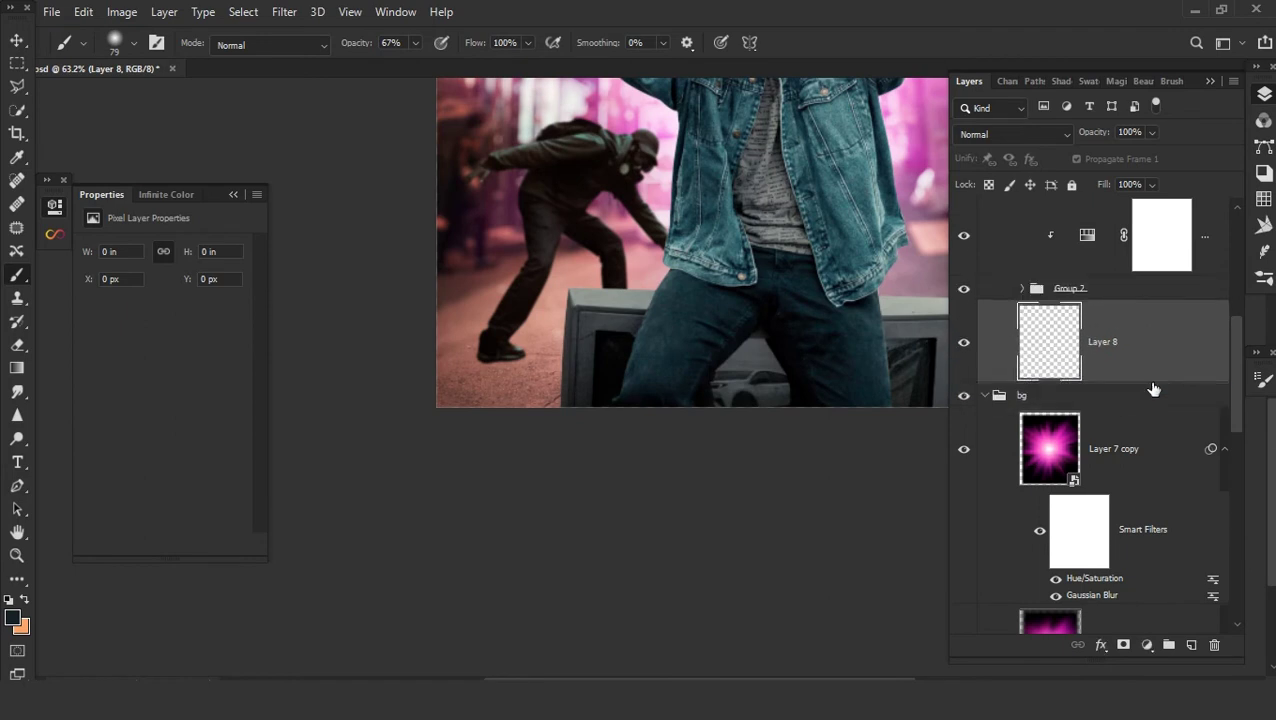
- Brush a black shadow under the man's foot, set Layer 8 to Multiply and add a mask
{"action": "scroll", "coordinate": [499, 340], "scroll_direction": "up", "scroll_amount": 2}
{"action": "scroll", "coordinate": [500, 372], "scroll_direction": "up", "scroll_amount": 3}
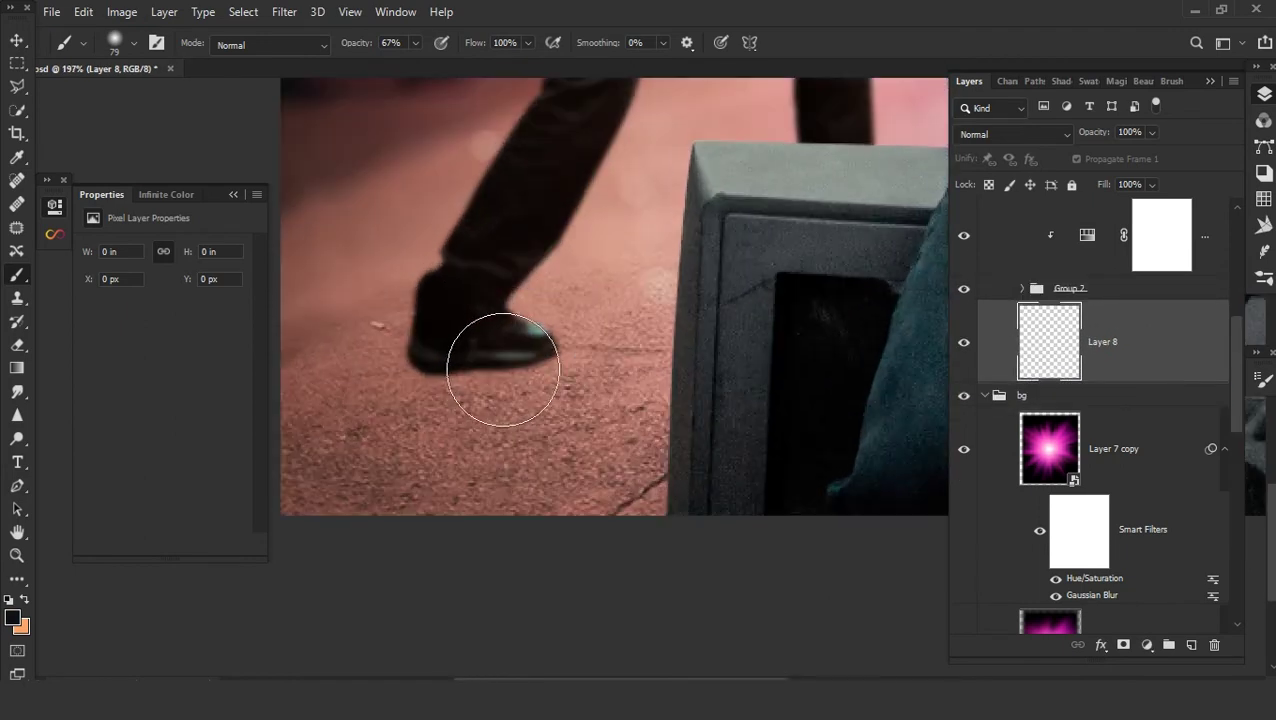
{"action": "mouse_move", "coordinate": [500, 372]}
{"action": "left_mouse_down"}
{"action": "mouse_move", "coordinate": [313, 441]}
{"action": "mouse_move", "coordinate": [470, 370]}
{"action": "left_mouse_up"}
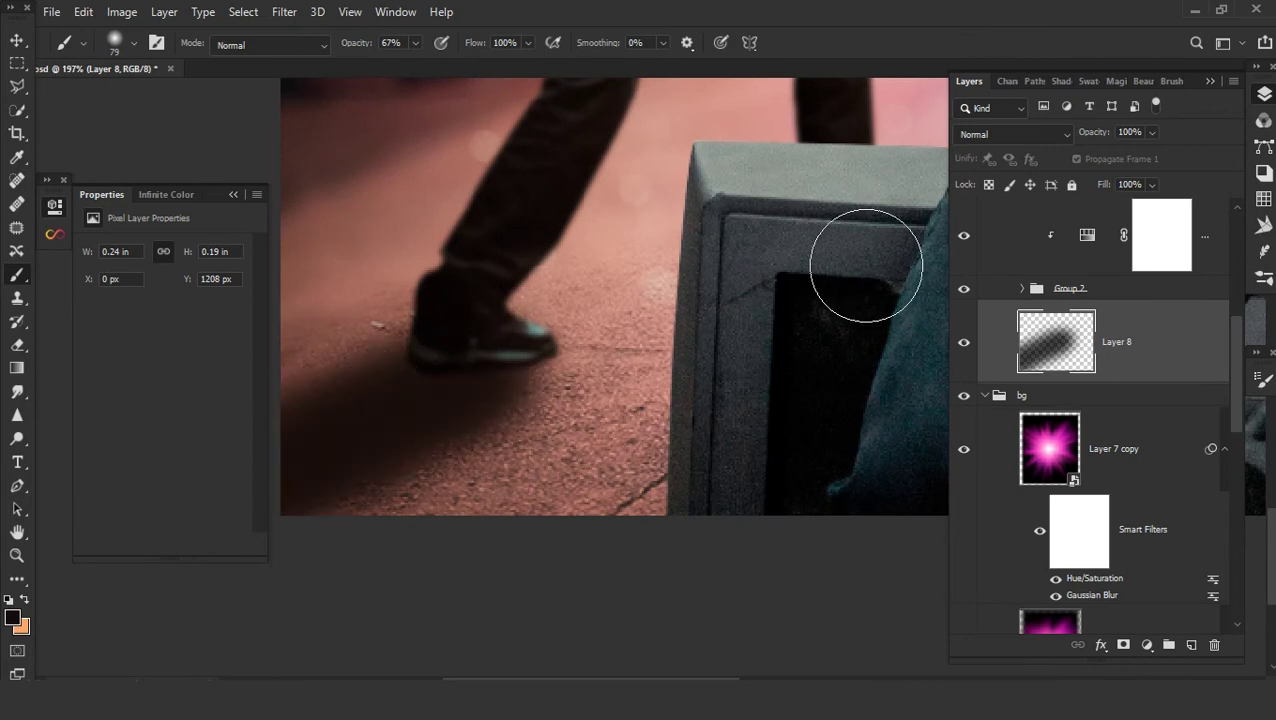
{"action": "left_click", "coordinate": [1005, 140]}
{"action": "left_click", "coordinate": [990, 217]}
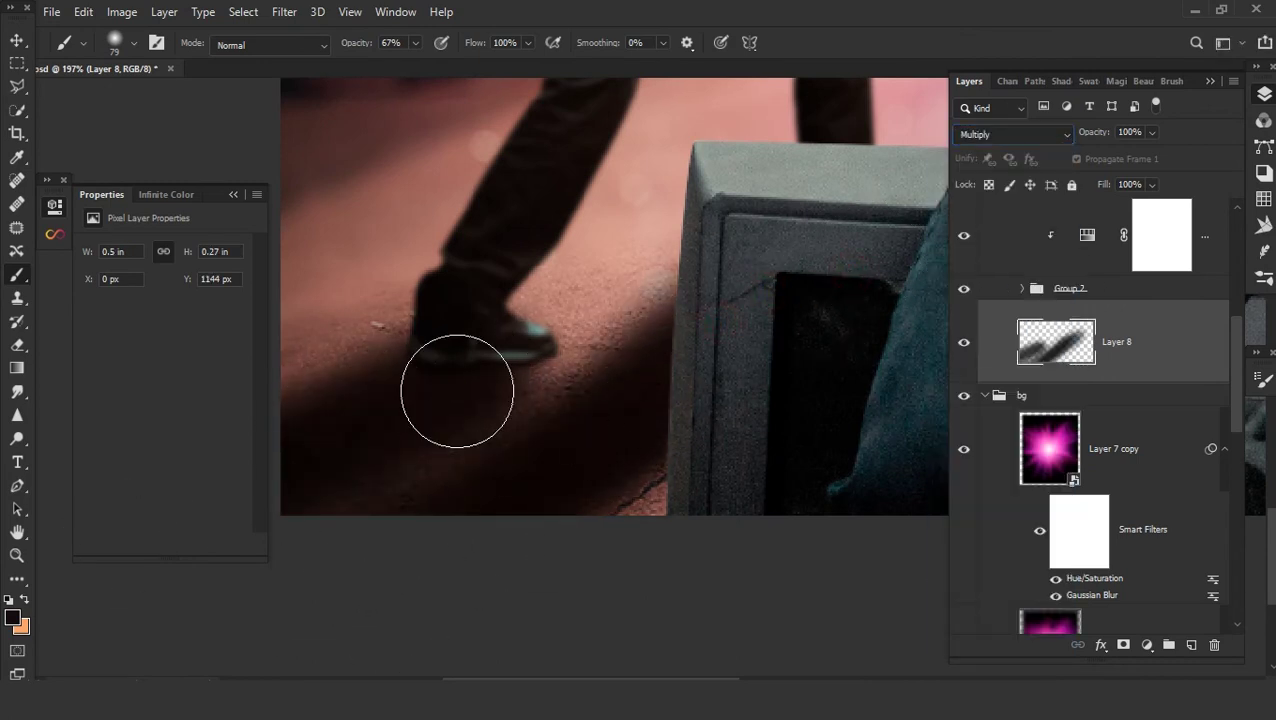
{"action": "scroll", "coordinate": [484, 441], "scroll_direction": "down", "scroll_amount": 3}
{"action": "scroll", "coordinate": [474, 530], "scroll_direction": "down", "scroll_amount": 3}
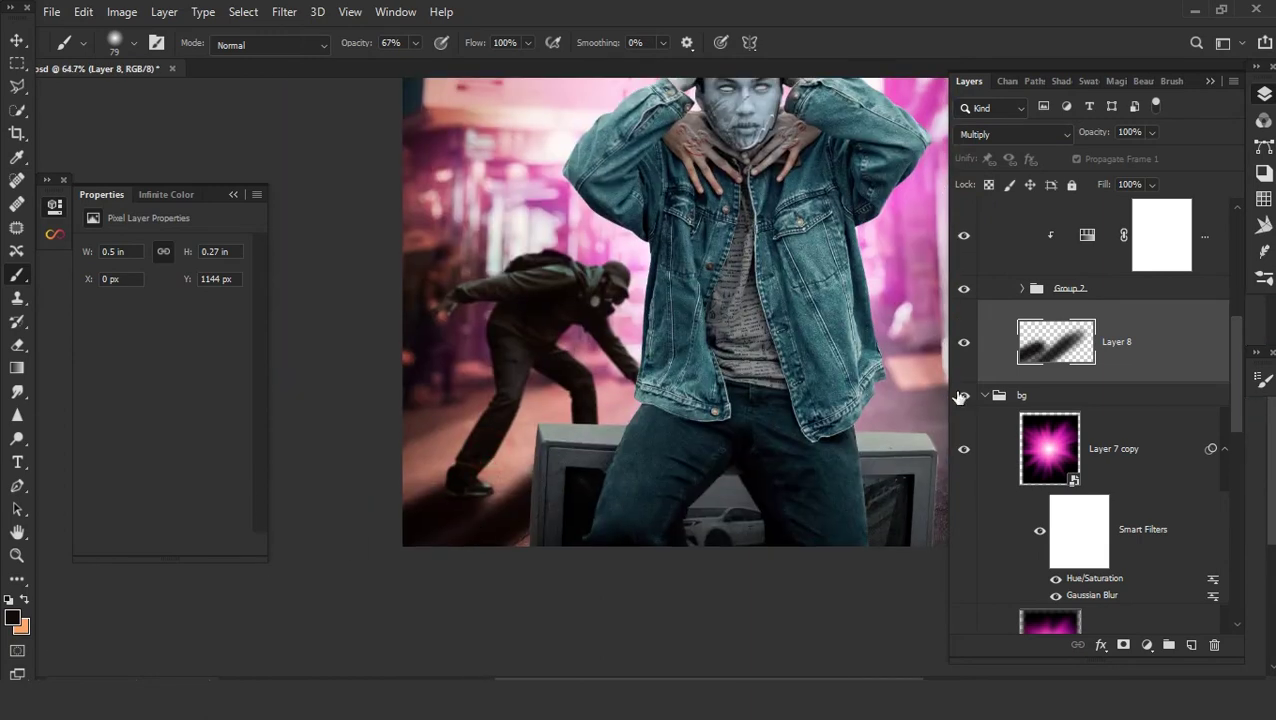
{"action": "left_click", "coordinate": [1123, 645]}
{"action": "scroll", "coordinate": [471, 598], "scroll_direction": "up", "scroll_amount": 3}
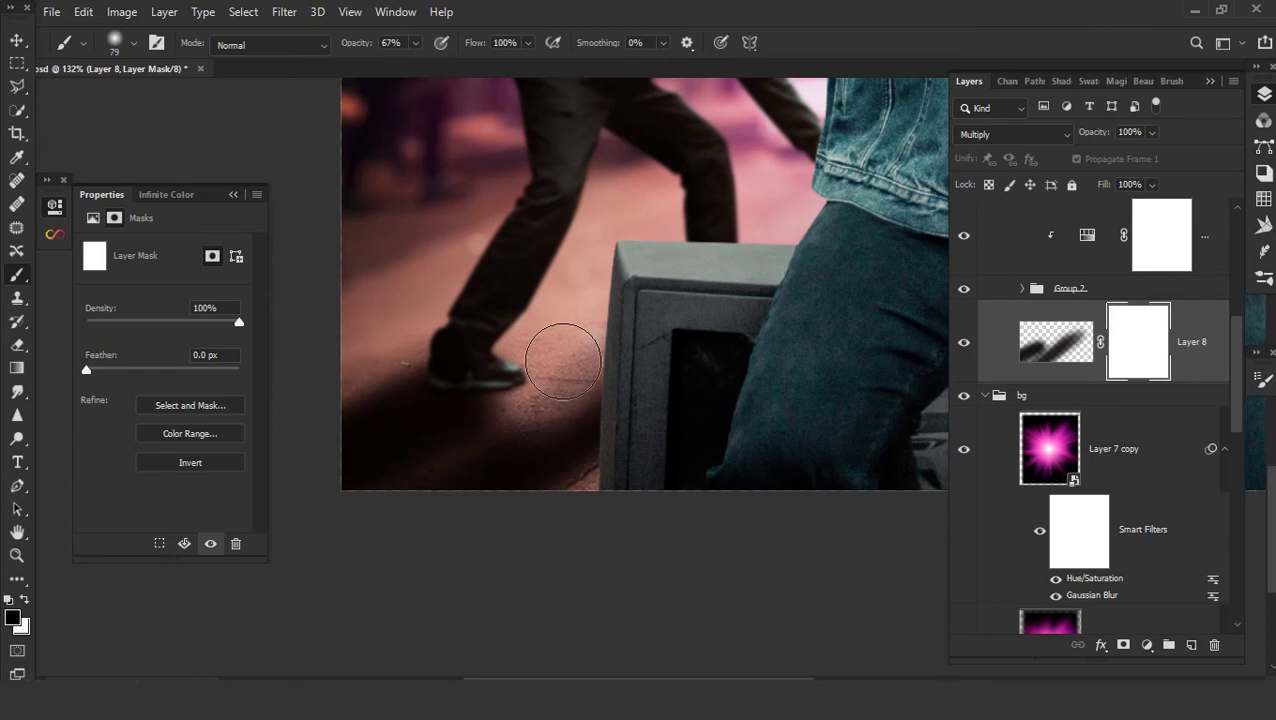
- Brush Layer 8's mask with a soft 15% brush to fade the shadow between the foot and box
{"action": "left_click_drag", "start_coordinate": [567, 358], "coordinate": [376, 543]}
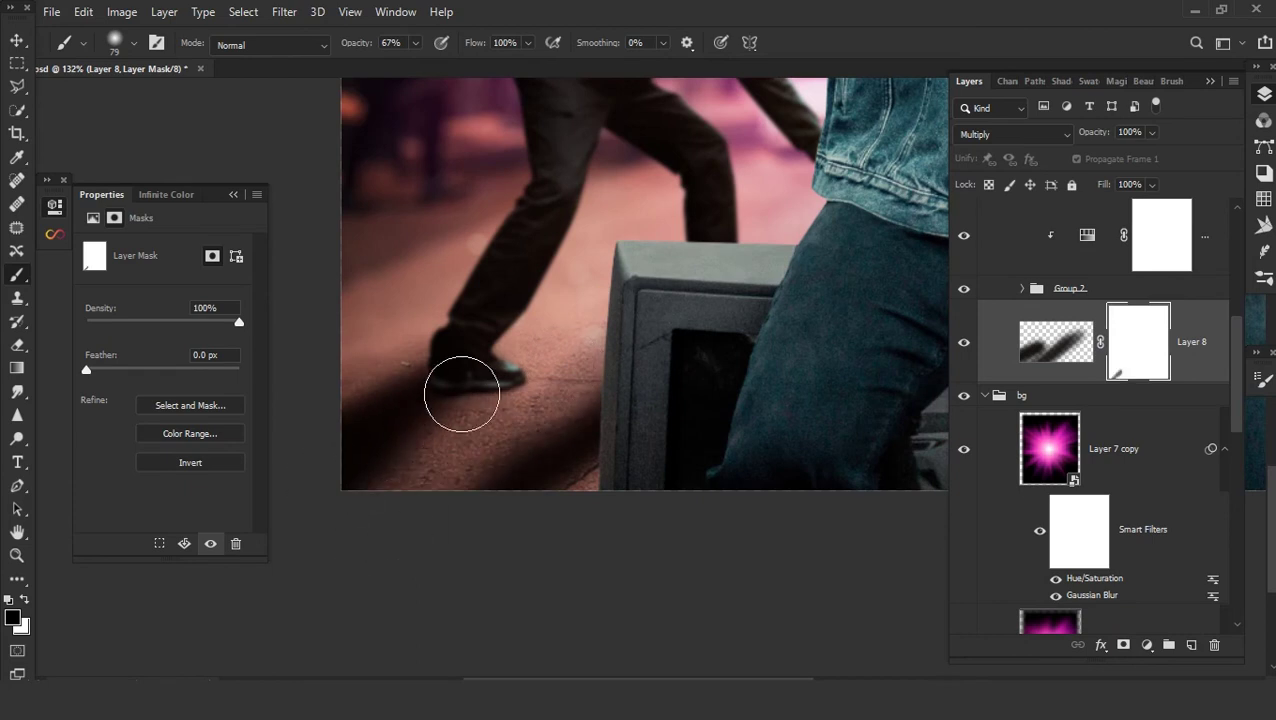
{"action": "left_click_drag", "start_coordinate": [316, 421], "coordinate": [475, 405]}
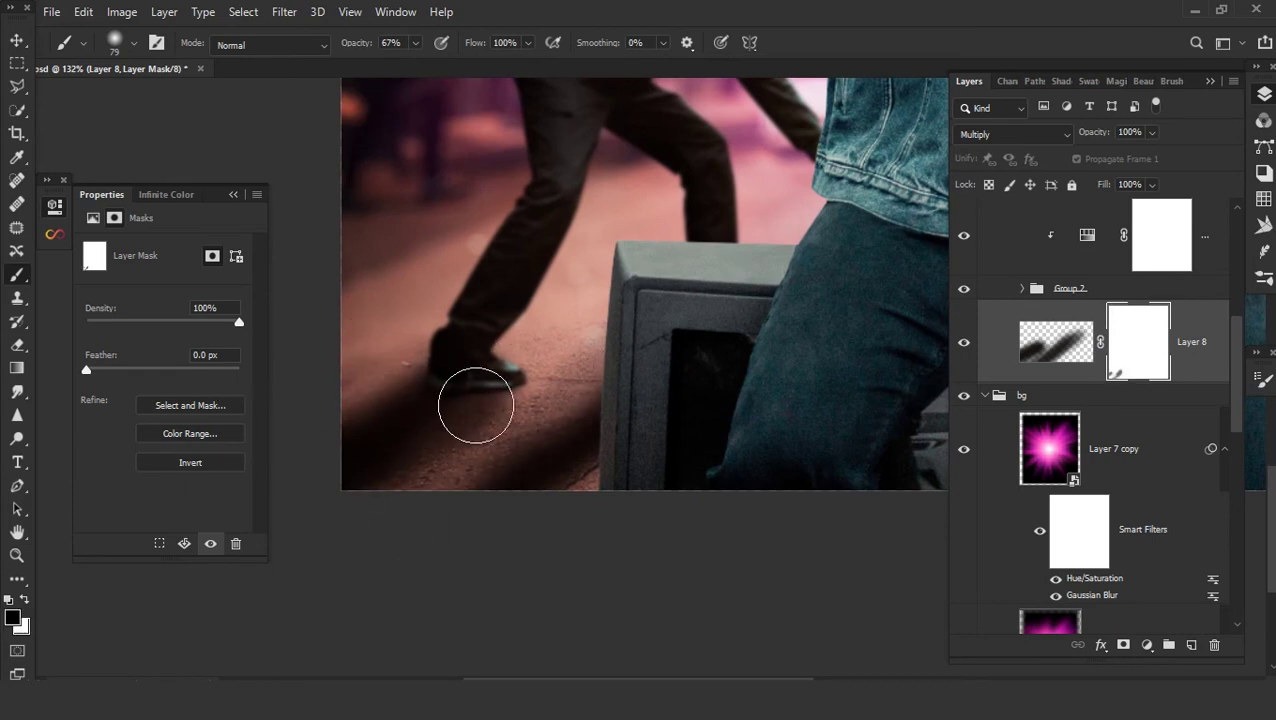
{"action": "scroll", "coordinate": [562, 394], "scroll_direction": "up", "scroll_amount": 3}
{"action": "key", "text": "bracketleft"}
{"action": "key", "text": "bracketleft"}
{"action": "key", "text": "bracketleft"}
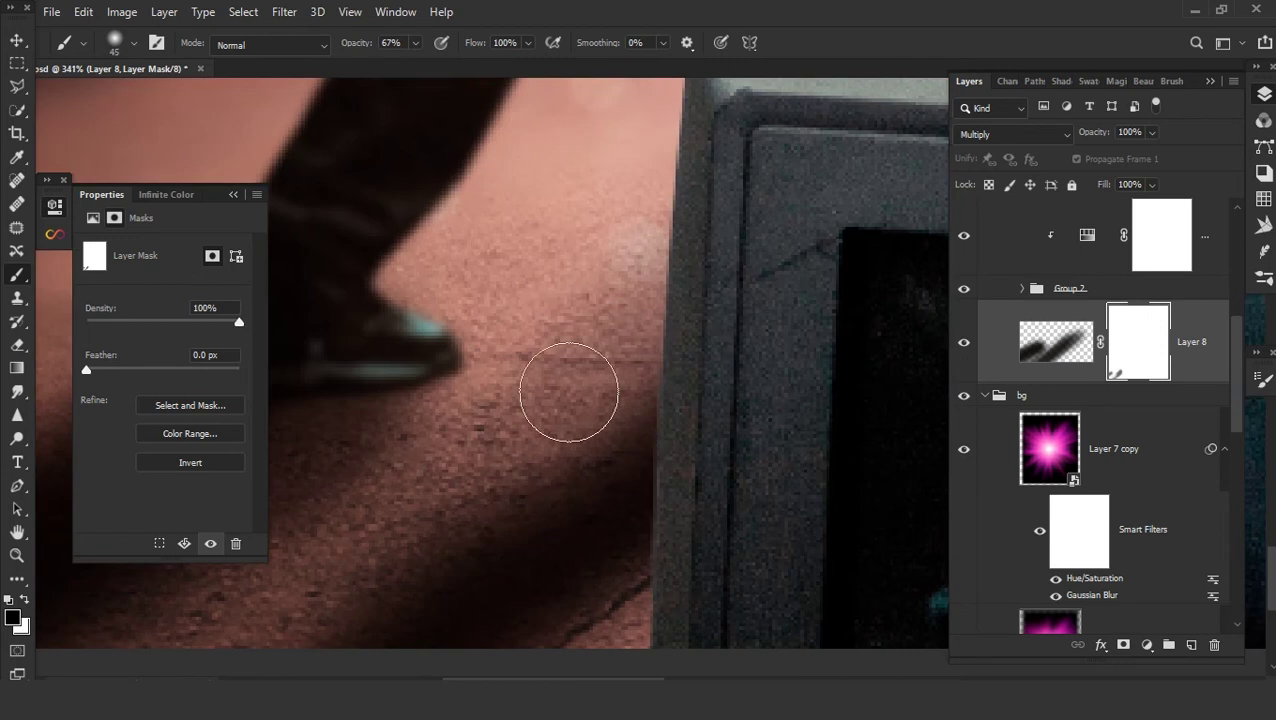
{"action": "scroll", "coordinate": [566, 393], "scroll_direction": "down", "scroll_amount": 4}
{"action": "left_click_drag", "start_coordinate": [503, 414], "coordinate": [393, 501]}
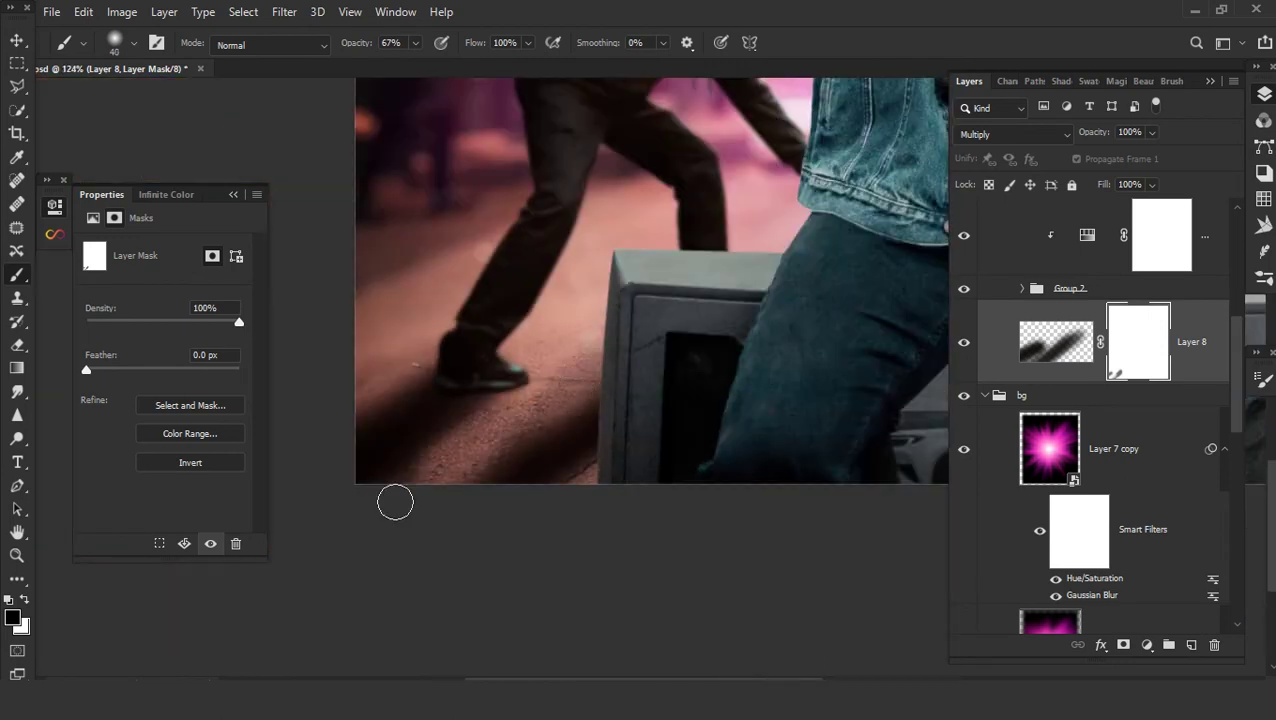
{"action": "left_click_drag", "start_coordinate": [496, 379], "coordinate": [420, 416]}
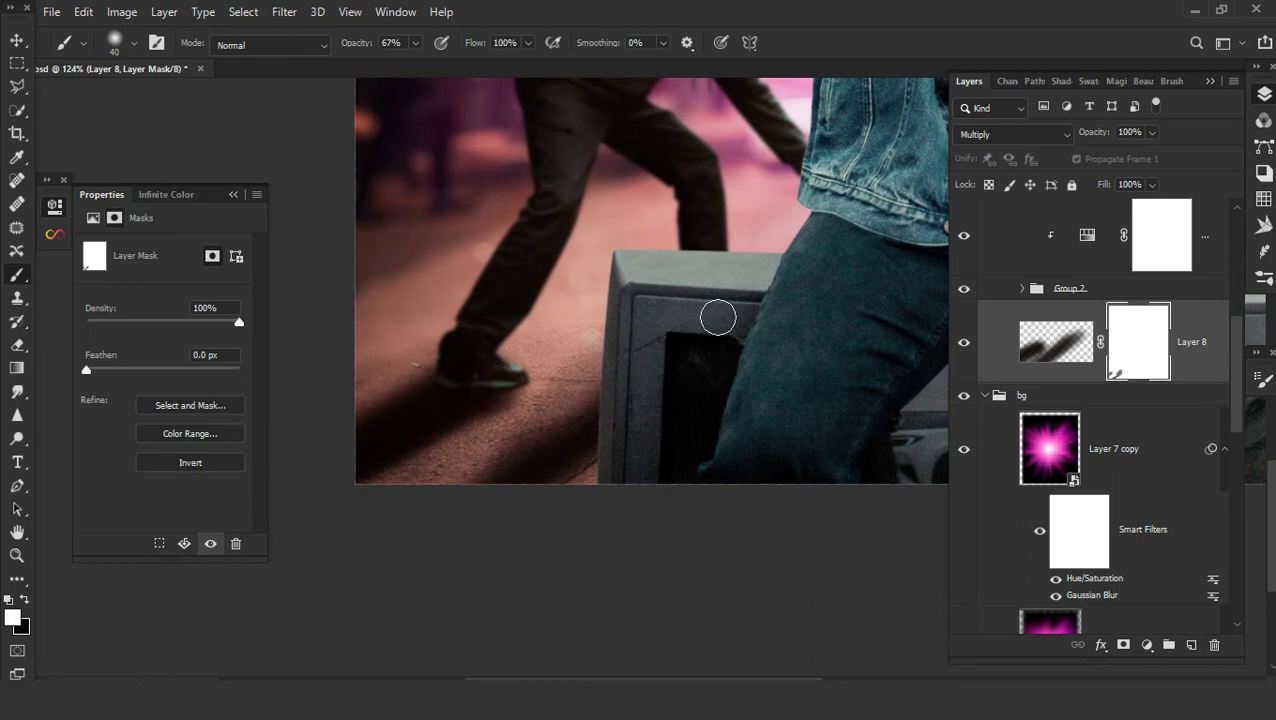
{"action": "key", "text": "x"}
{"action": "mouse_move", "coordinate": [482, 483]}
{"action": "left_mouse_down"}
{"action": "mouse_move", "coordinate": [566, 479]}
{"action": "mouse_move", "coordinate": [578, 428]}
{"action": "left_mouse_up"}
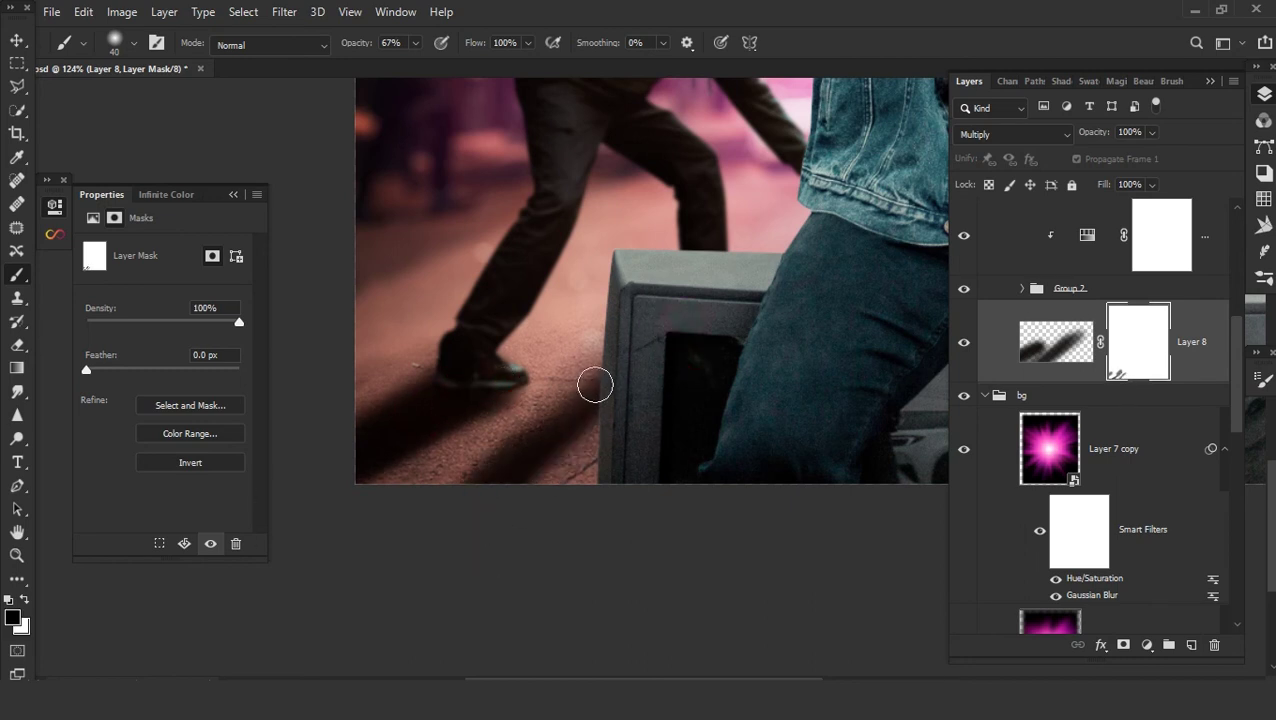
{"action": "left_click_drag", "start_coordinate": [656, 377], "coordinate": [470, 536]}
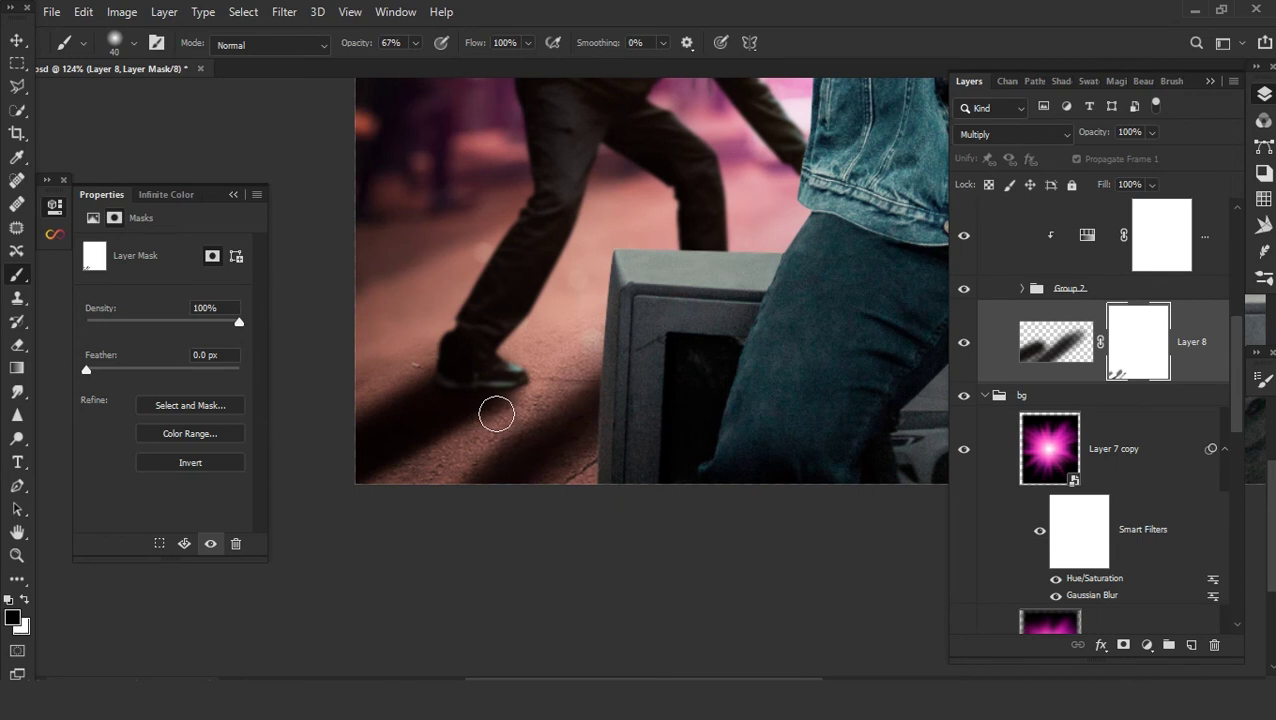
{"action": "left_click_drag", "start_coordinate": [472, 436], "coordinate": [372, 472]}
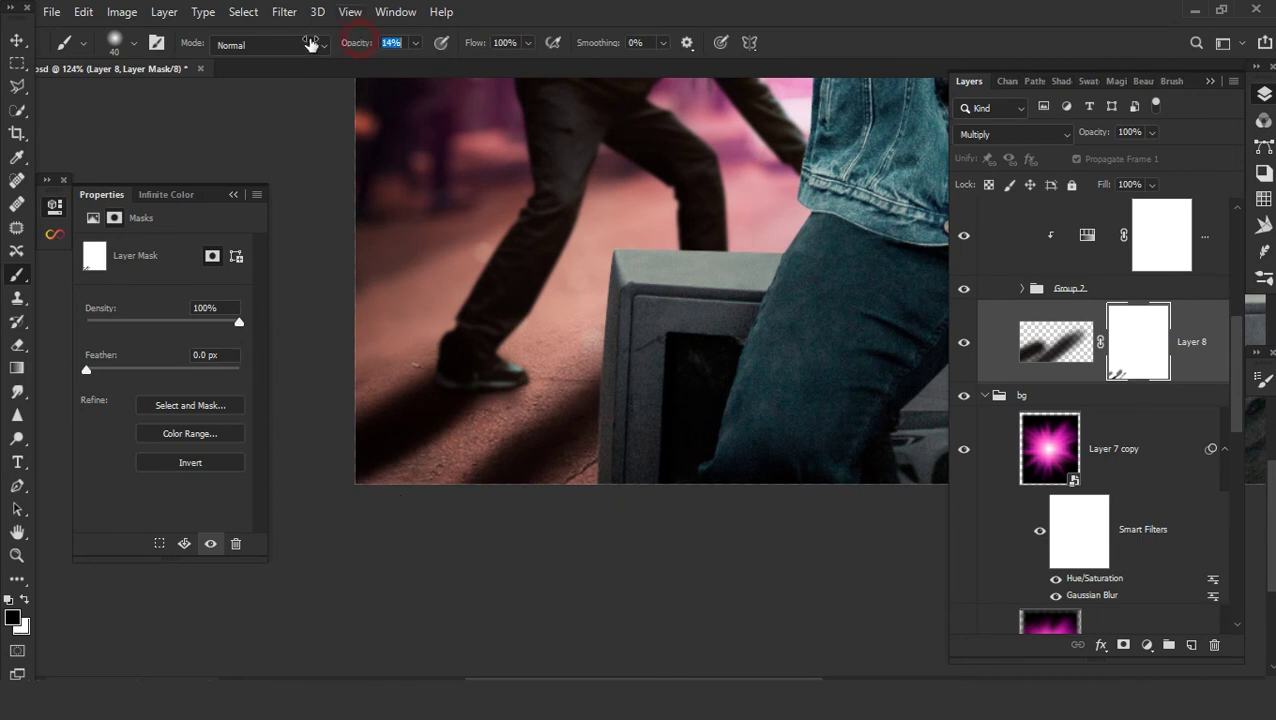
- Dab the mask around the shoe, swapping colours with X to restore or hide bits of shadow
{"action": "scroll", "coordinate": [345, 390], "scroll_direction": "up", "scroll_amount": 1}
{"action": "scroll", "coordinate": [350, 490], "scroll_direction": "up", "scroll_amount": 1}
{"action": "scroll", "coordinate": [350, 490], "scroll_direction": "up", "scroll_amount": 1}
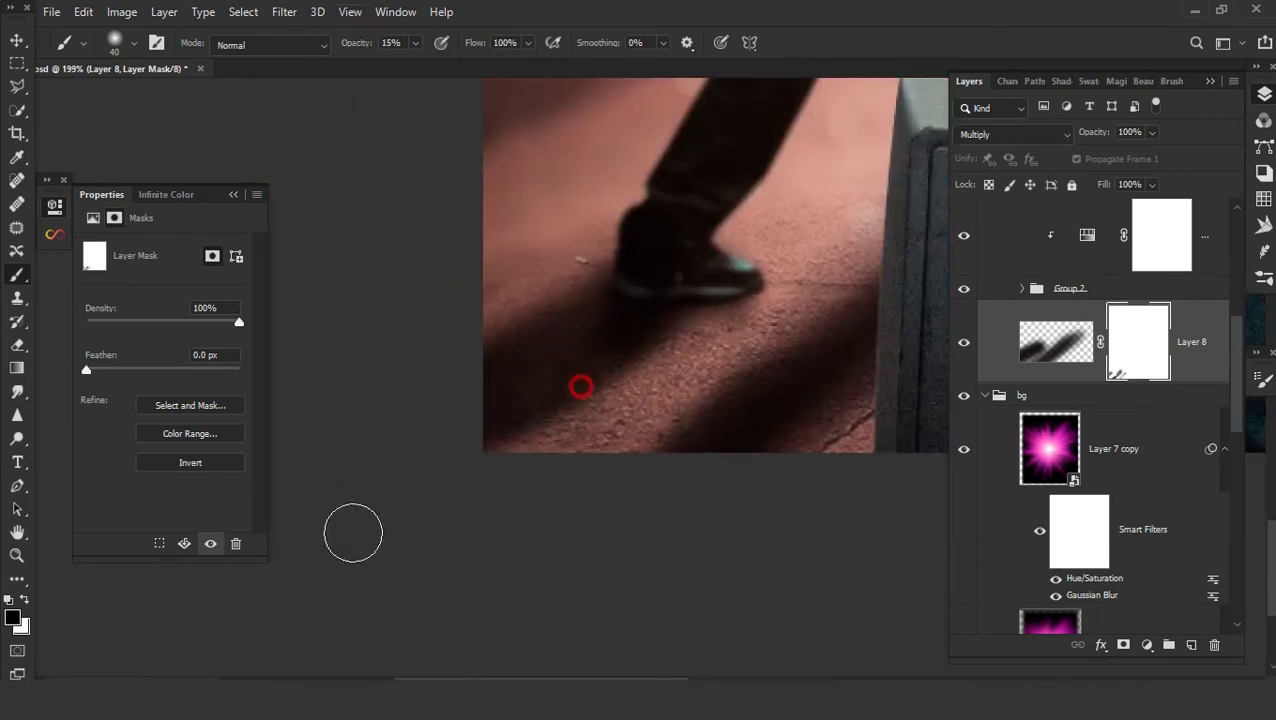
{"action": "key", "text": "x"}
{"action": "left_click", "coordinate": [609, 301]}
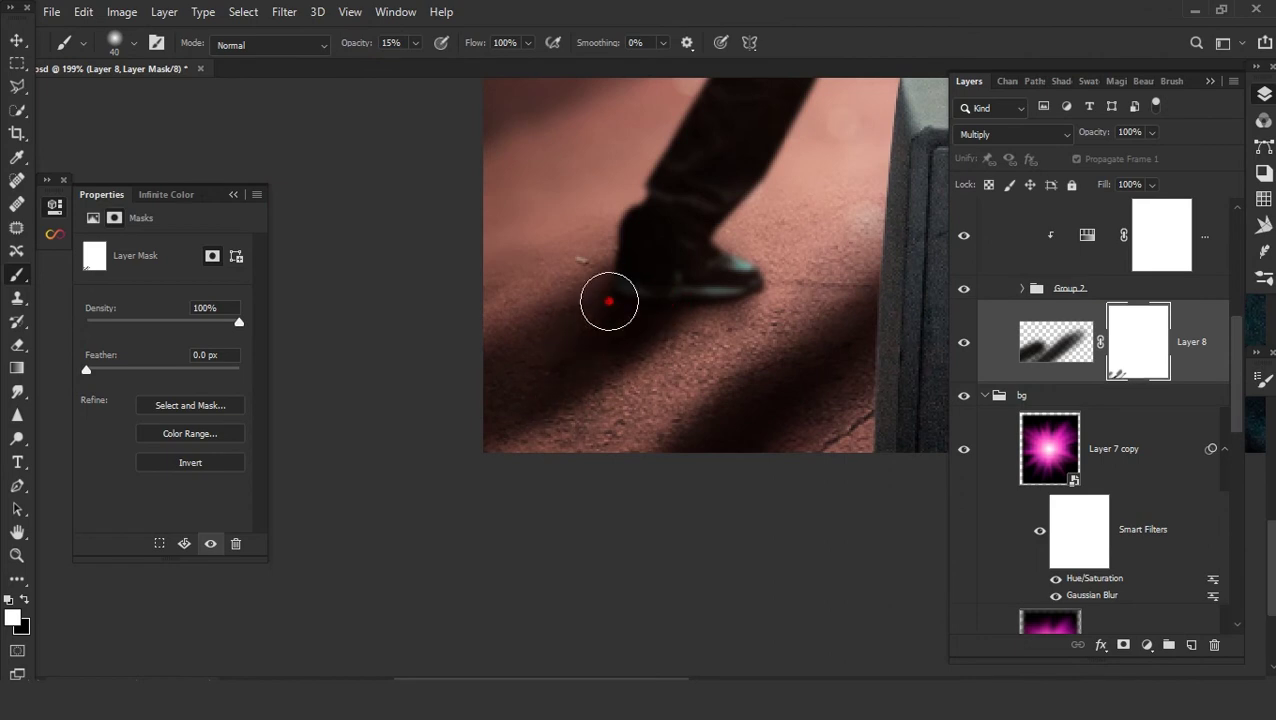
{"action": "left_click", "coordinate": [652, 362]}
{"action": "left_click", "coordinate": [544, 302]}
{"action": "left_click", "coordinate": [678, 379]}
{"action": "left_click", "coordinate": [559, 371]}
{"action": "left_click", "coordinate": [661, 315]}
{"action": "left_click", "coordinate": [729, 290]}
{"action": "key", "text": "x"}
{"action": "left_click", "coordinate": [601, 325]}
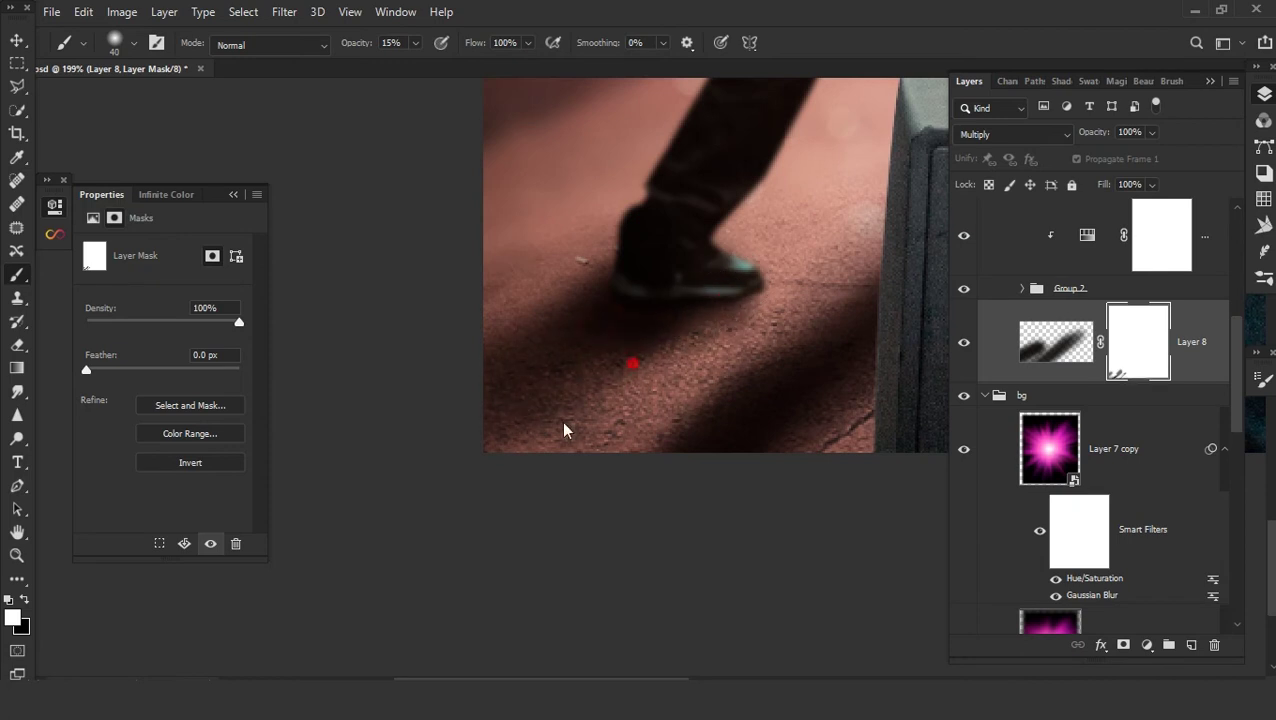
{"action": "left_click", "coordinate": [572, 367]}
{"action": "left_click", "coordinate": [595, 339]}
{"action": "key", "text": "x"}
{"action": "left_click", "coordinate": [696, 338]}
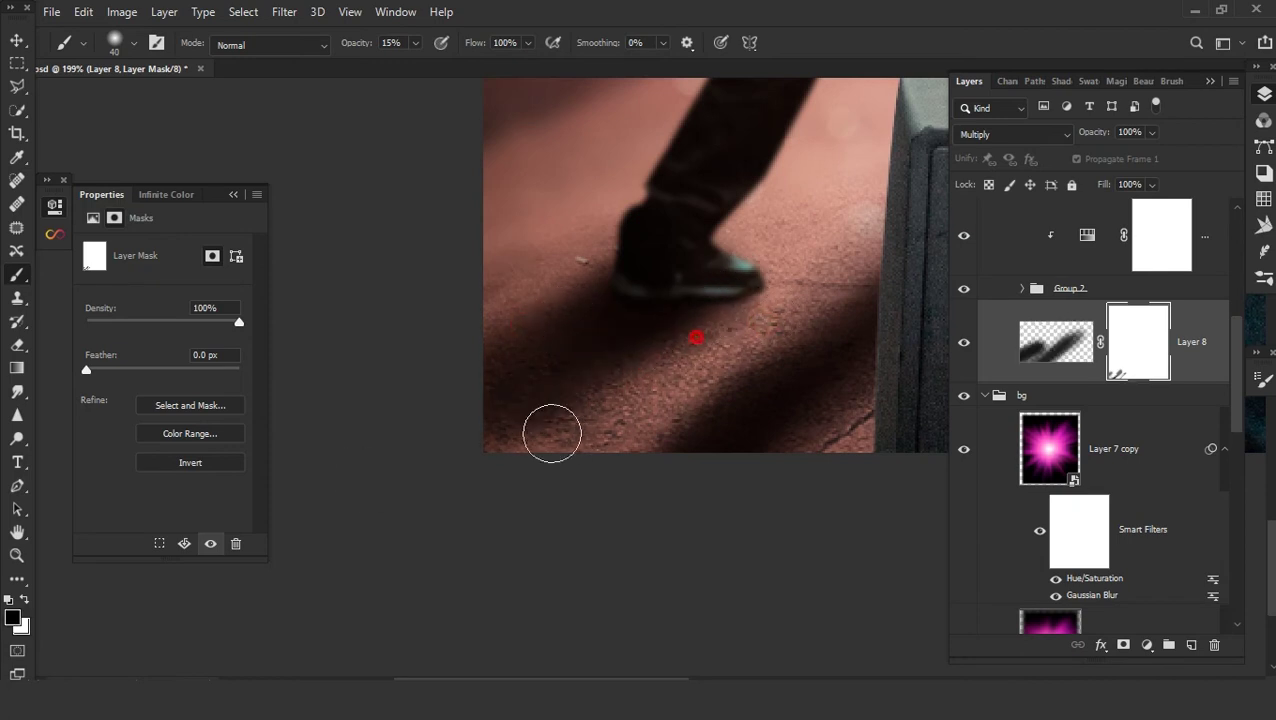
{"action": "left_click", "coordinate": [581, 279]}
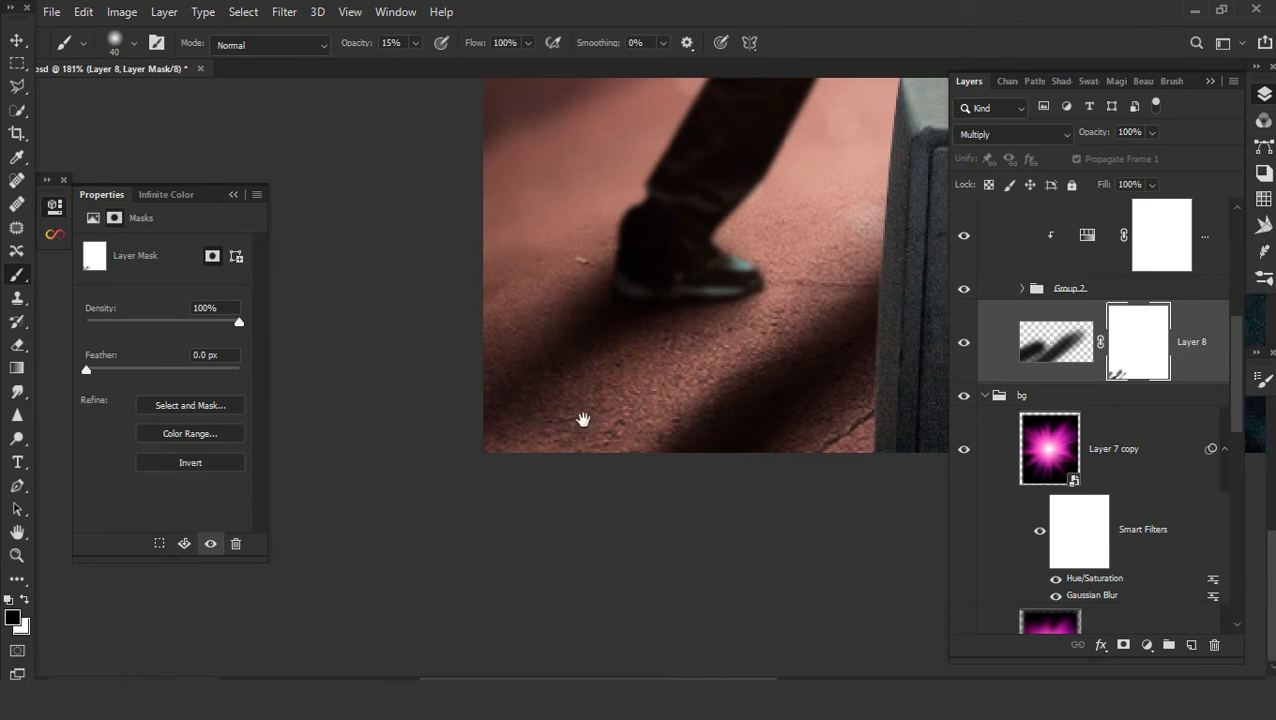
{"action": "scroll", "coordinate": [583, 420], "scroll_direction": "down", "scroll_amount": 3}
{"action": "left_click", "coordinate": [580, 472]}
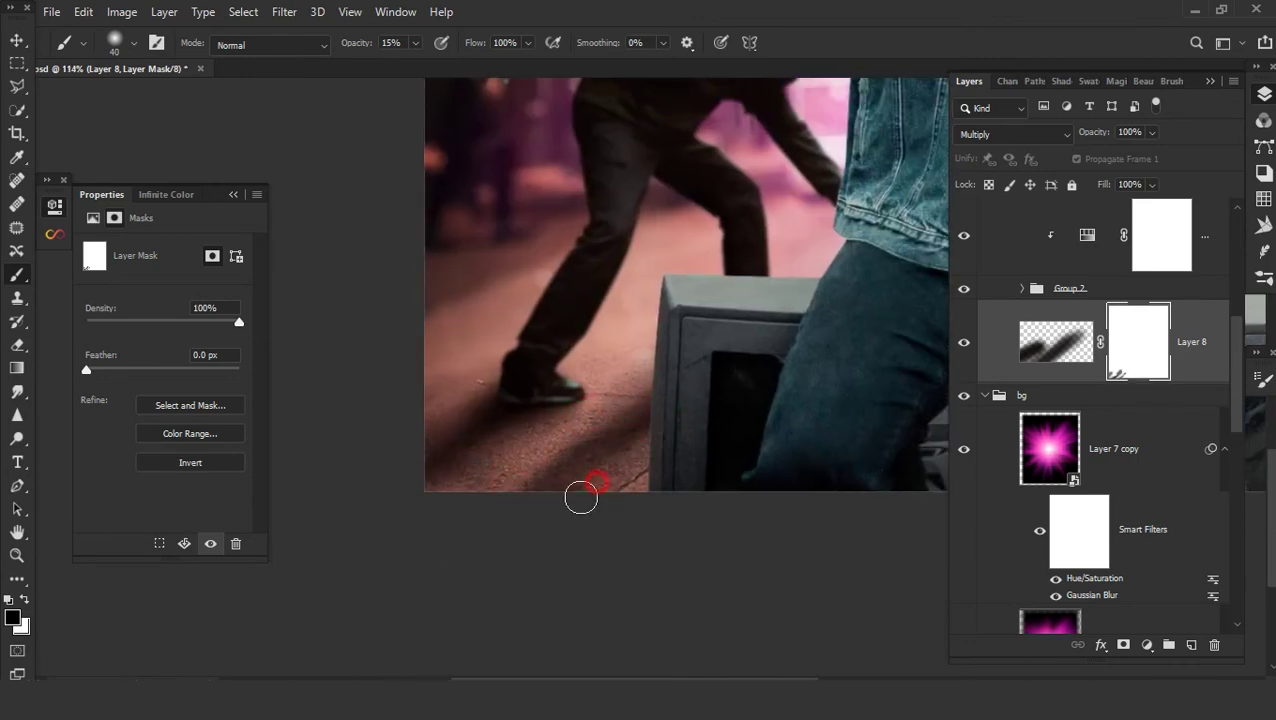
- Select the curves adjustment layer inside group 1
{"action": "scroll", "coordinate": [582, 490], "scroll_direction": "down", "scroll_amount": 3}
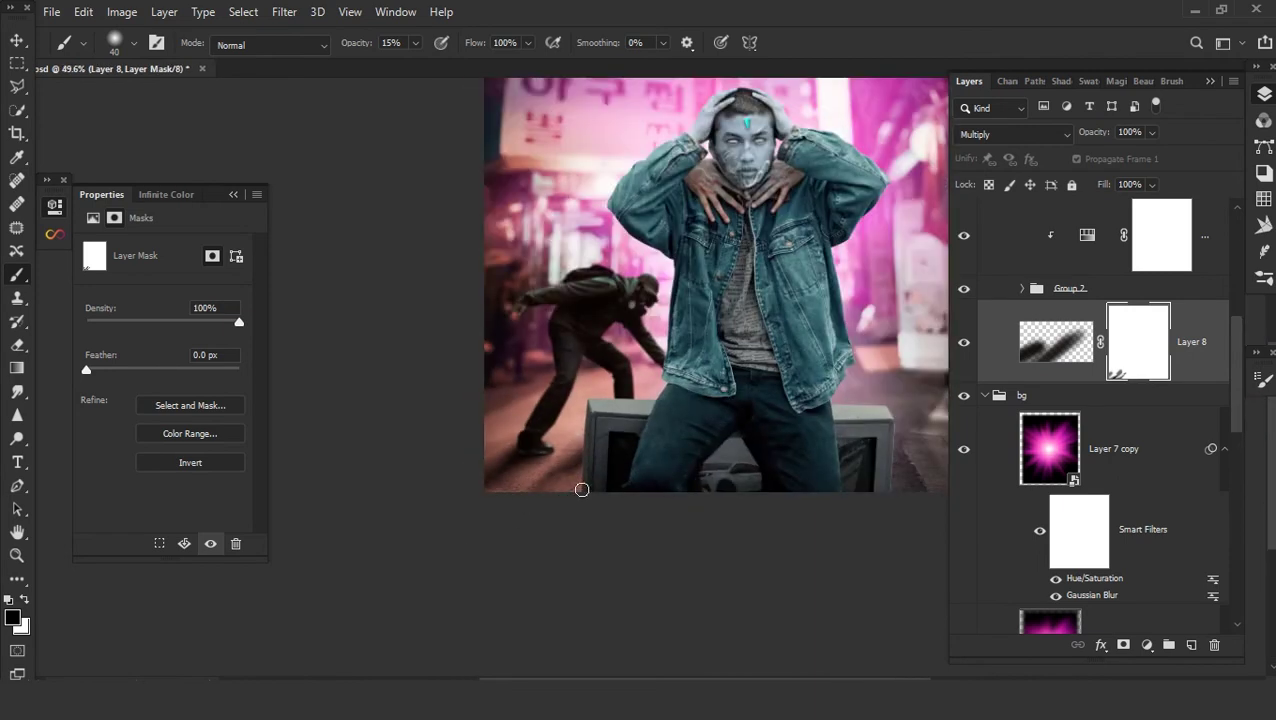
{"action": "scroll", "coordinate": [535, 480], "scroll_direction": "up", "scroll_amount": 2}
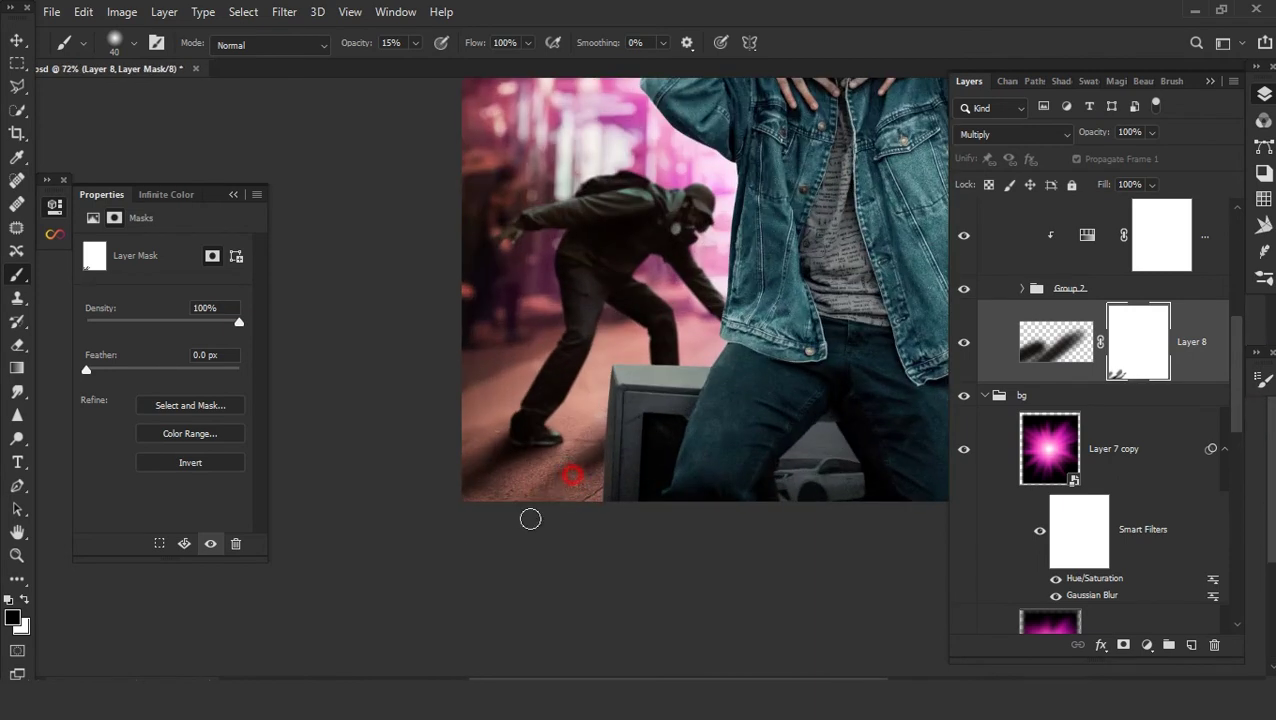
{"action": "scroll", "coordinate": [560, 495], "scroll_direction": "down", "scroll_amount": 2}
{"action": "left_click", "coordinate": [1146, 485]}
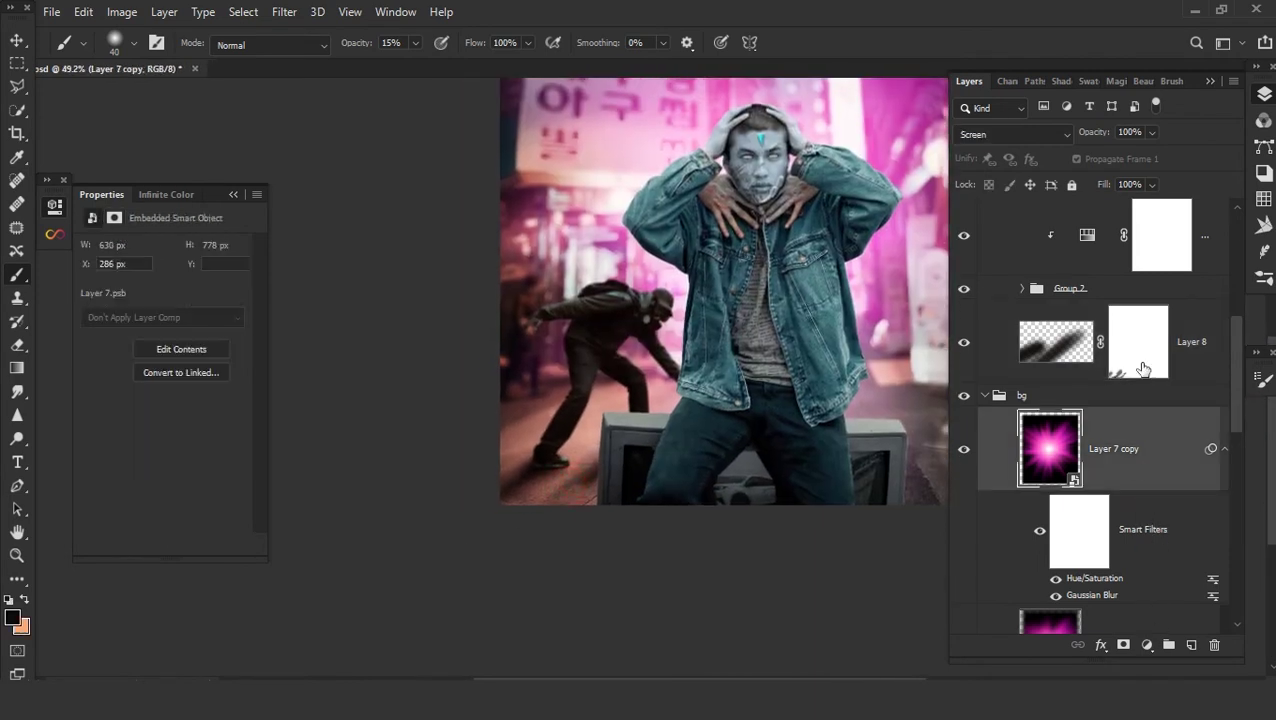
{"action": "scroll", "coordinate": [1140, 370], "scroll_direction": "up", "scroll_amount": 5}
{"action": "left_click", "coordinate": [1165, 425]}
- Add Layer 9 and paint a soft pink haze over the crouching man
{"action": "left_click", "coordinate": [1190, 646]}
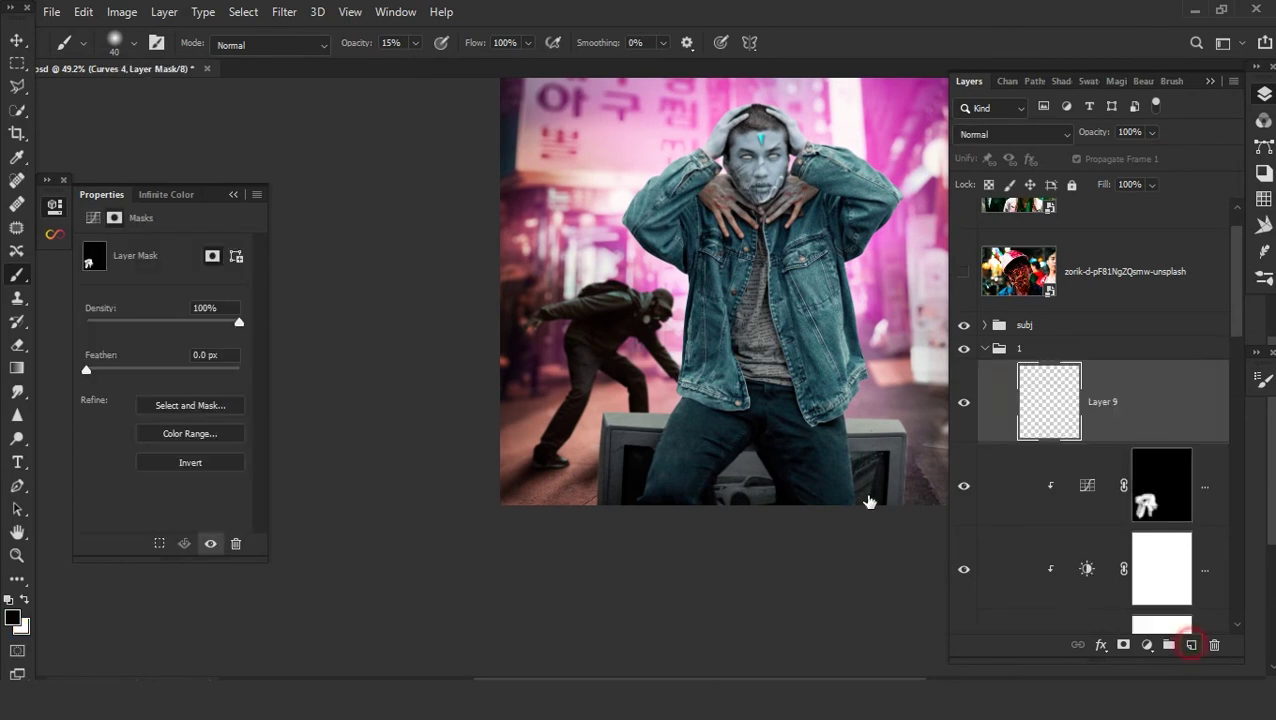
{"action": "right_click", "coordinate": [655, 325]}
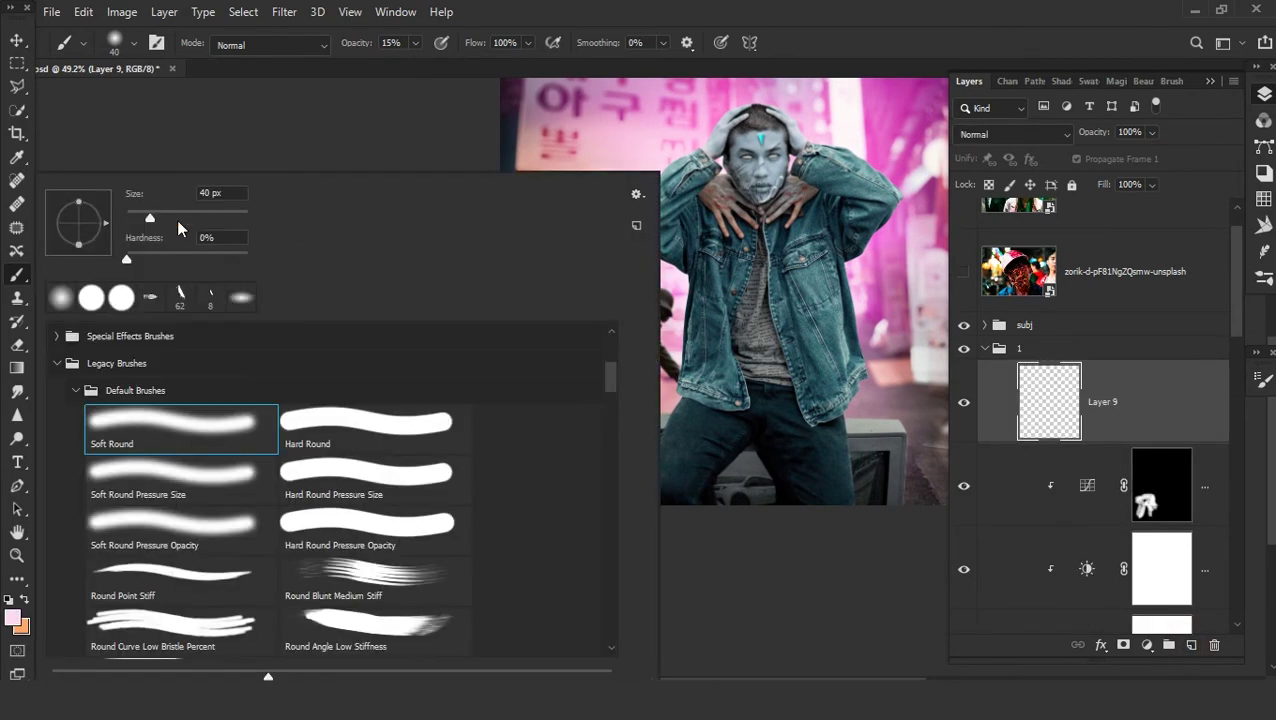
{"action": "left_click", "coordinate": [482, 12]}
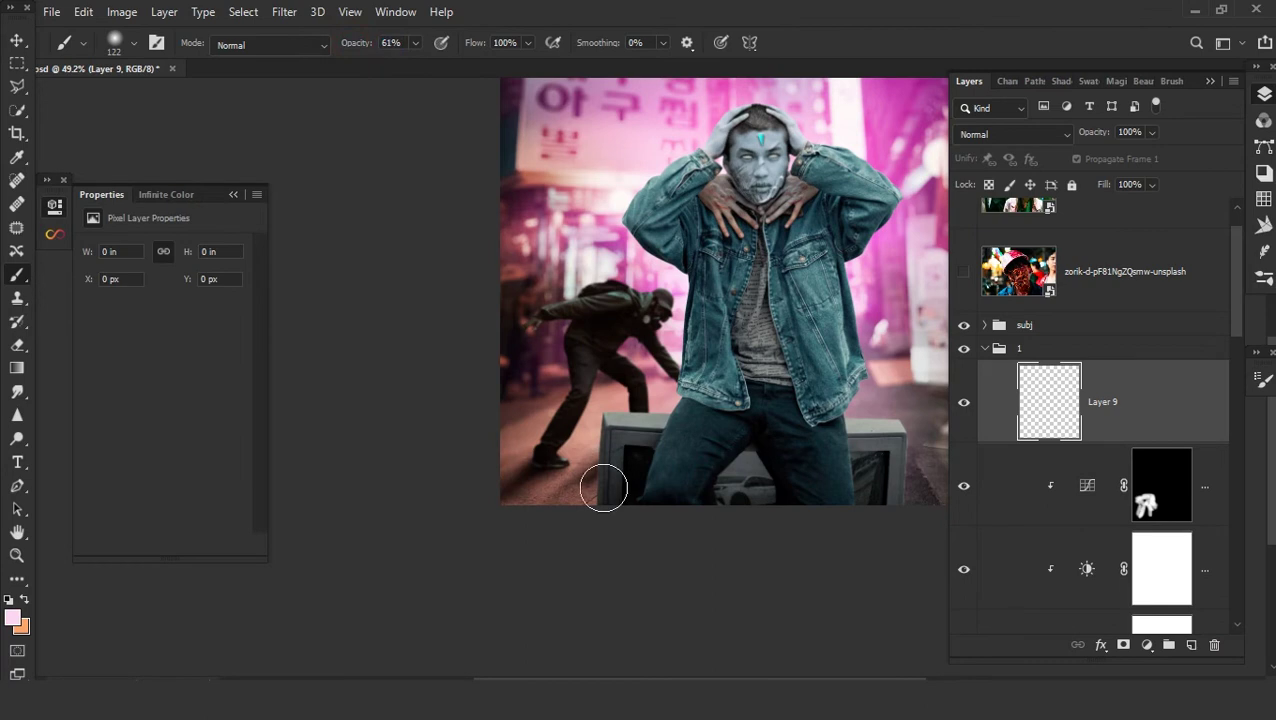
{"action": "scroll", "coordinate": [604, 488], "scroll_direction": "up", "scroll_amount": 3}
{"action": "left_click", "coordinate": [683, 162]}
{"action": "scroll", "coordinate": [683, 162], "scroll_direction": "down", "scroll_amount": 1}
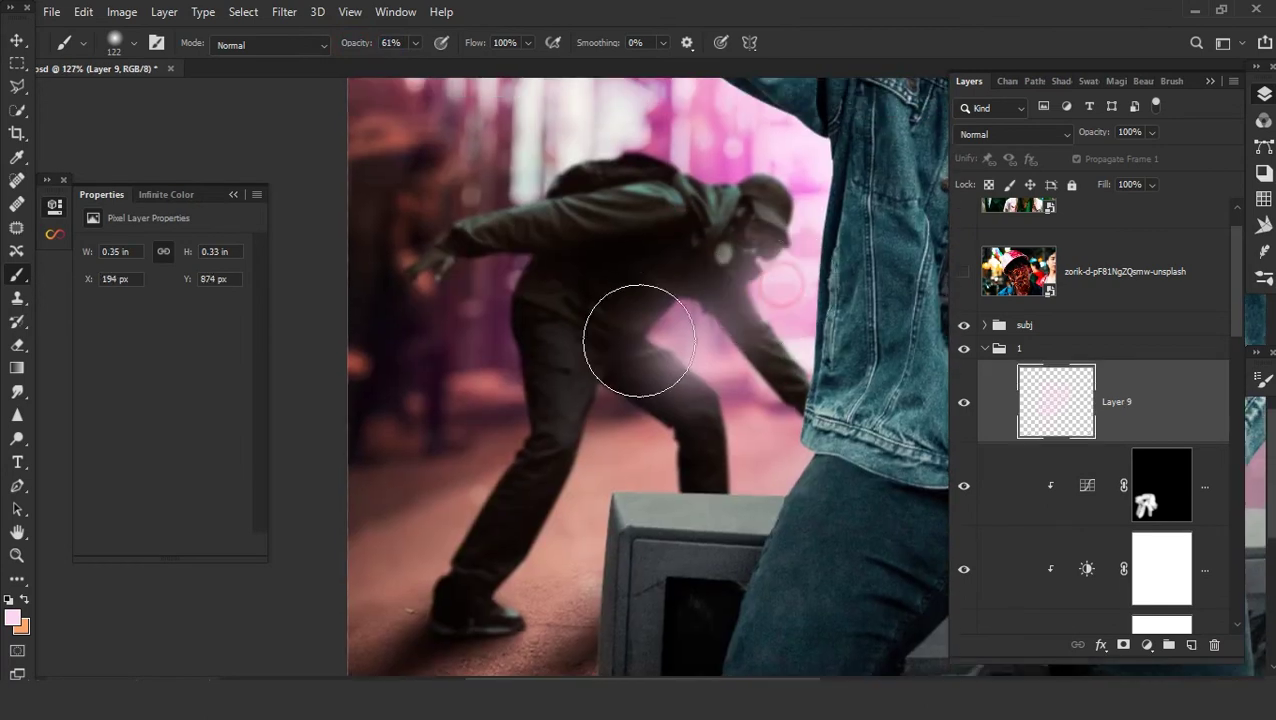
{"action": "left_click", "coordinate": [620, 400]}
{"action": "left_click_drag", "start_coordinate": [620, 400], "coordinate": [740, 379]}
{"action": "left_click_drag", "start_coordinate": [843, 160], "coordinate": [875, 203]}
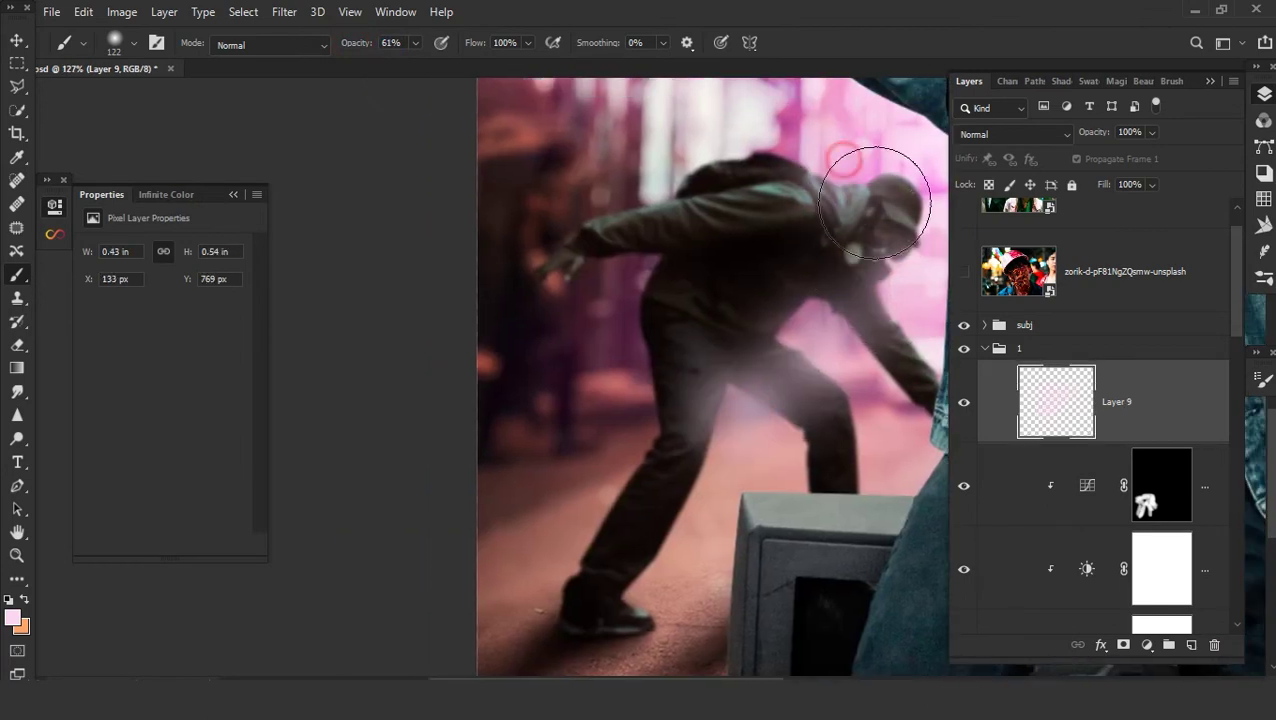
{"action": "scroll", "coordinate": [875, 203], "scroll_direction": "down", "scroll_amount": 2}
{"action": "mouse_move", "coordinate": [763, 407]}
{"action": "left_mouse_down"}
{"action": "mouse_move", "coordinate": [790, 373]}
{"action": "mouse_move", "coordinate": [763, 382]}
{"action": "left_mouse_up"}
- Add Layer 10 and paint more pink haze streaks across the man's body and legs
{"action": "left_click", "coordinate": [1190, 646]}
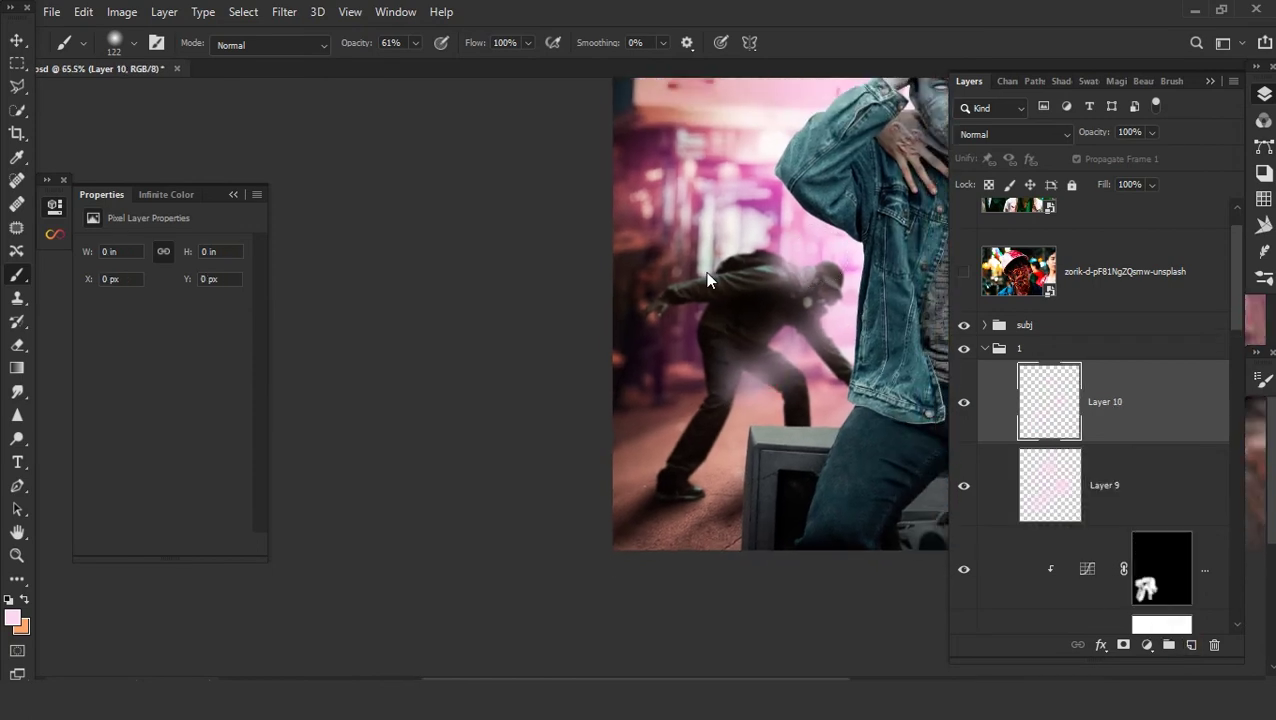
{"action": "left_click_drag", "start_coordinate": [830, 270], "coordinate": [615, 345]}
{"action": "left_click_drag", "start_coordinate": [751, 383], "coordinate": [558, 485]}
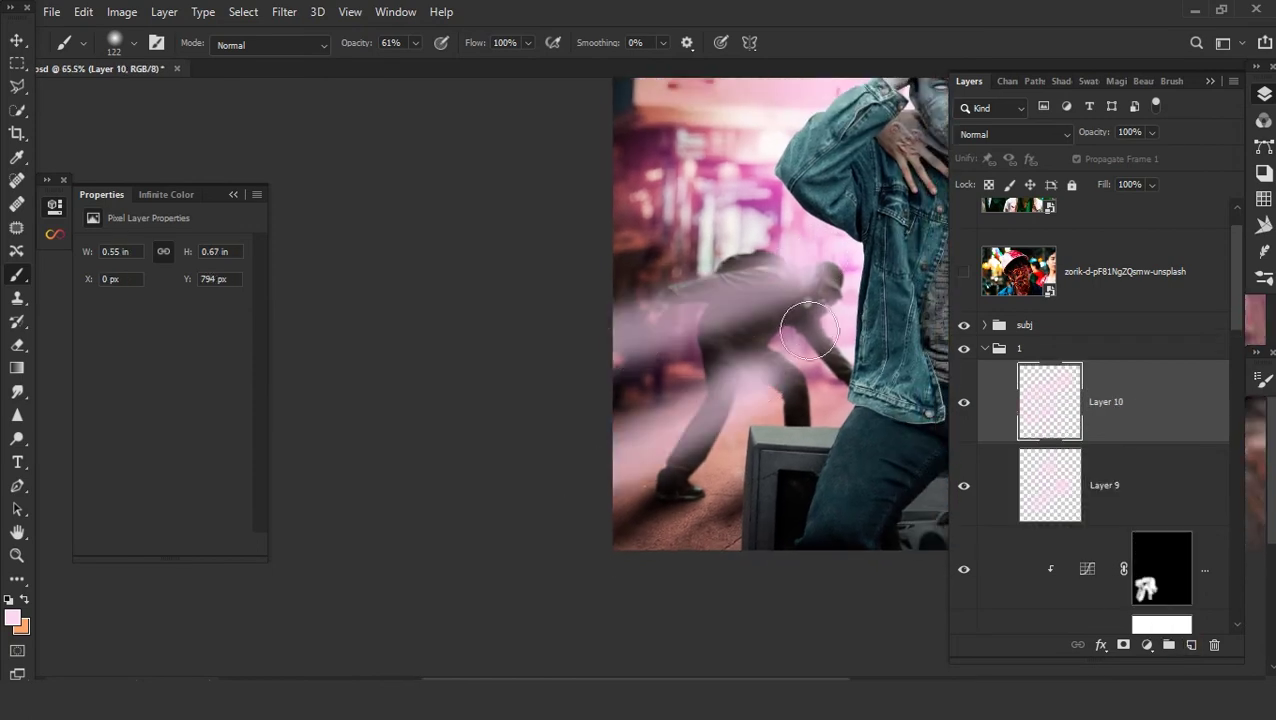
{"action": "left_click_drag", "start_coordinate": [812, 370], "coordinate": [478, 501]}
{"action": "scroll", "coordinate": [691, 493], "scroll_direction": "down", "scroll_amount": 2}
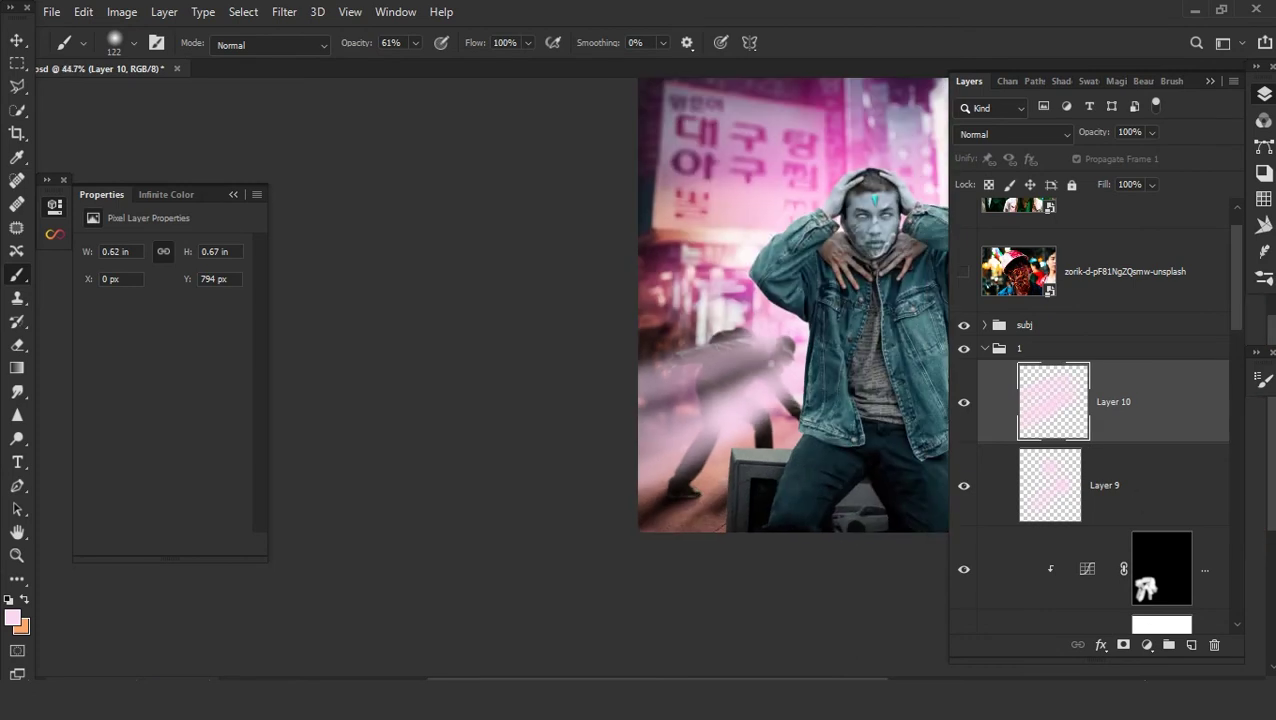
- Mask Layer 10 and paint black with a 188 px brush to clear haze from his torso and legs
{"action": "left_click", "coordinate": [1123, 645]}
{"action": "scroll", "coordinate": [641, 421], "scroll_direction": "up", "scroll_amount": 3}
{"action": "scroll", "coordinate": [655, 398], "scroll_direction": "up", "scroll_amount": 2}
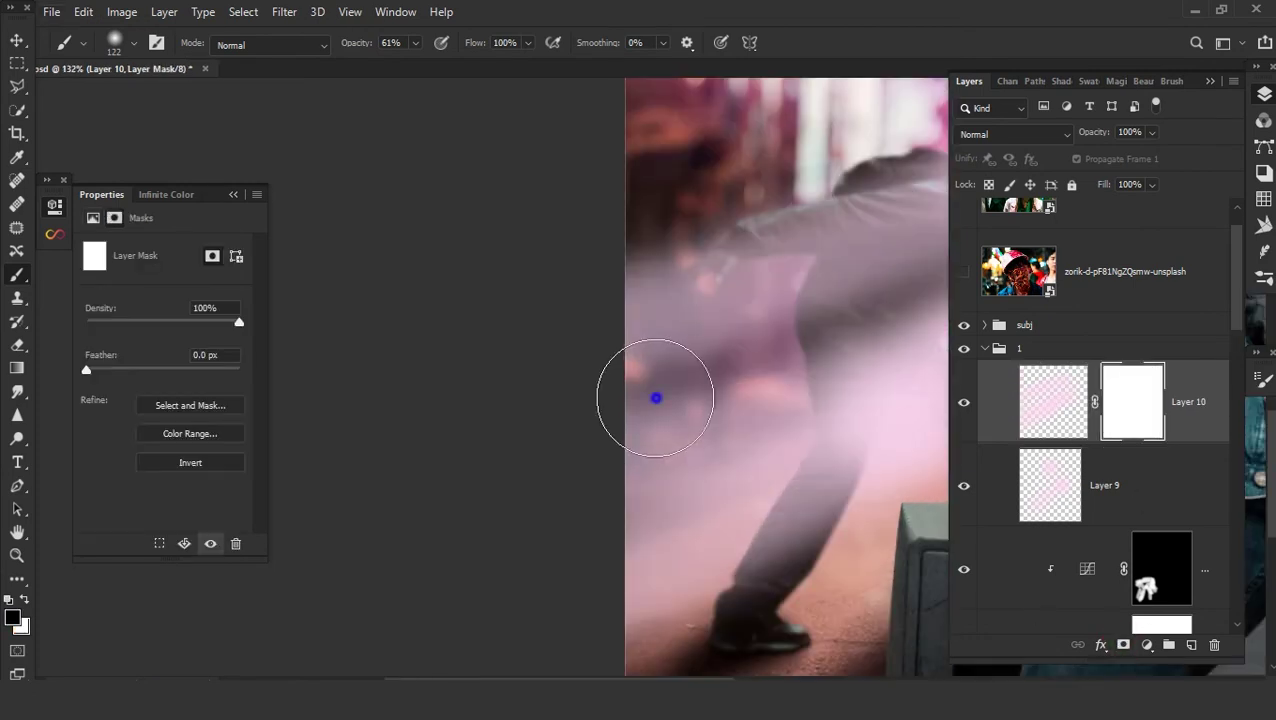
{"action": "right_click", "coordinate": [660, 398]}
{"action": "left_click_drag", "start_coordinate": [213, 219], "coordinate": [222, 219]}
{"action": "key", "text": "Return"}
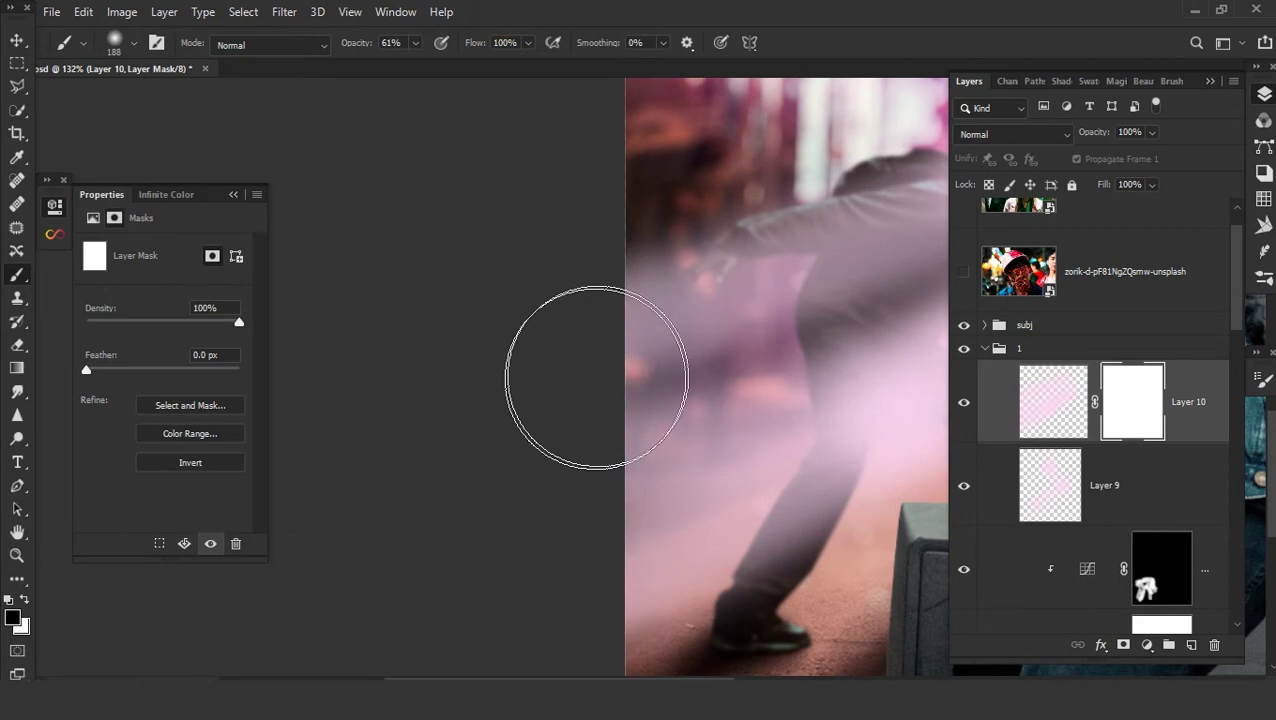
{"action": "scroll", "coordinate": [700, 360], "scroll_direction": "down", "scroll_amount": 2}
{"action": "scroll", "coordinate": [748, 343], "scroll_direction": "down", "scroll_amount": 1}
{"action": "mouse_move", "coordinate": [748, 343]}
{"action": "left_mouse_down"}
{"action": "mouse_move", "coordinate": [783, 356]}
{"action": "mouse_move", "coordinate": [632, 441]}
{"action": "left_mouse_up"}
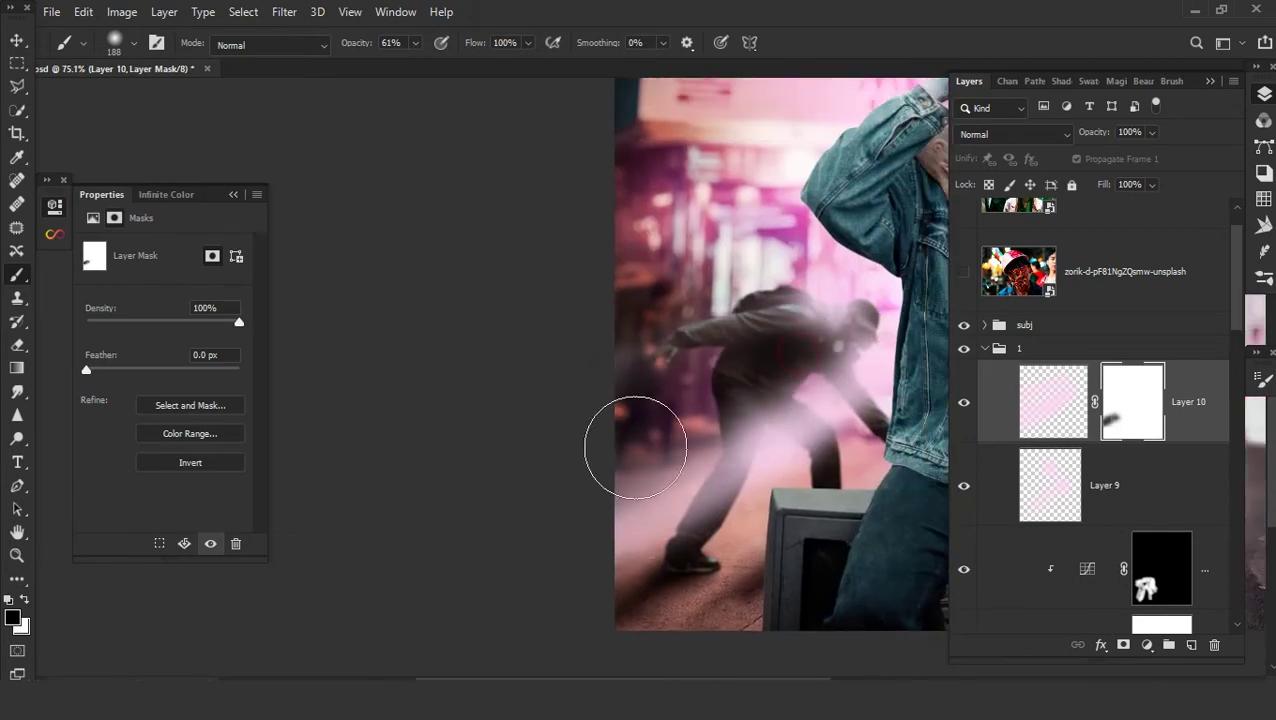
{"action": "mouse_move", "coordinate": [638, 499]}
{"action": "left_mouse_down"}
{"action": "mouse_move", "coordinate": [769, 456]}
{"action": "mouse_move", "coordinate": [755, 413]}
{"action": "mouse_move", "coordinate": [780, 413]}
{"action": "mouse_move", "coordinate": [812, 313]}
{"action": "mouse_move", "coordinate": [865, 400]}
{"action": "mouse_move", "coordinate": [698, 450]}
{"action": "mouse_move", "coordinate": [778, 546]}
{"action": "left_mouse_up"}
{"action": "scroll", "coordinate": [700, 555], "scroll_direction": "down", "scroll_amount": 2}
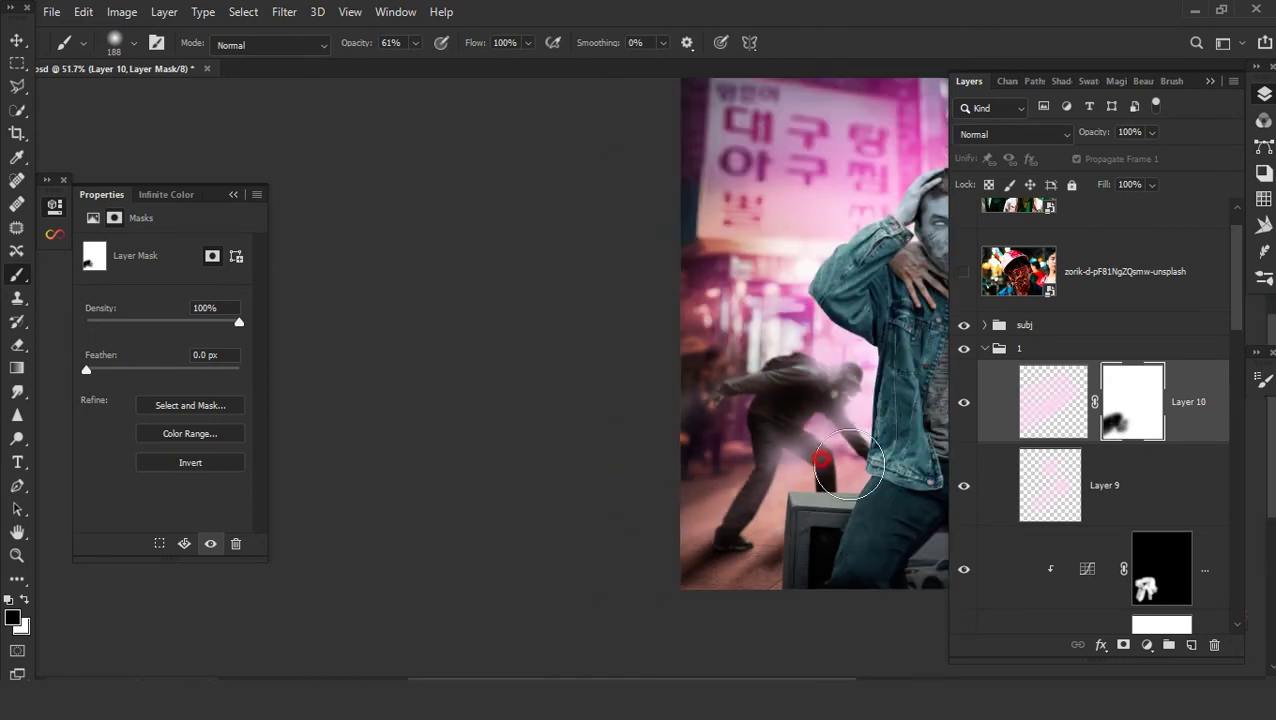
{"action": "scroll", "coordinate": [650, 560], "scroll_direction": "down", "scroll_amount": 2}
{"action": "scroll", "coordinate": [603, 566], "scroll_direction": "down", "scroll_amount": 1}
{"action": "scroll", "coordinate": [603, 566], "scroll_direction": "up", "scroll_amount": 2}
{"action": "scroll", "coordinate": [700, 520], "scroll_direction": "down", "scroll_amount": 1}
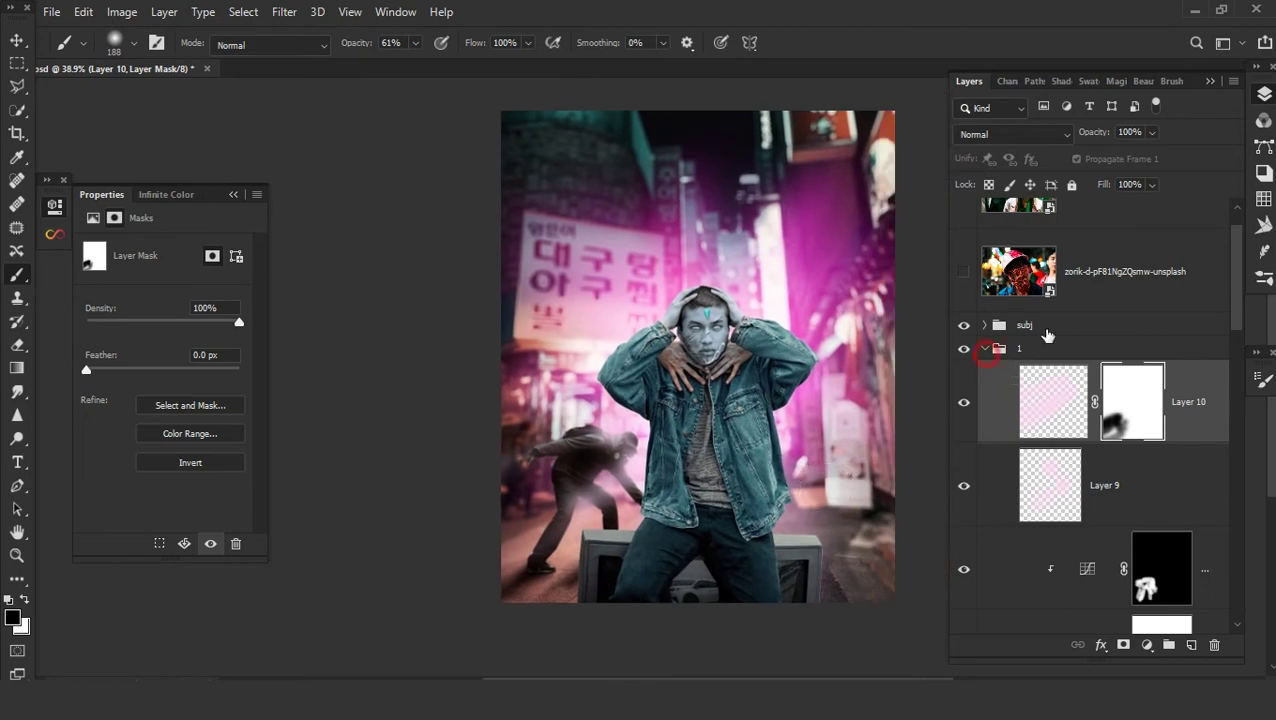
- Group the eff and md layers inside the subj group into Group 3
{"action": "left_click", "coordinate": [1045, 333]}
{"action": "left_click", "coordinate": [985, 327]}
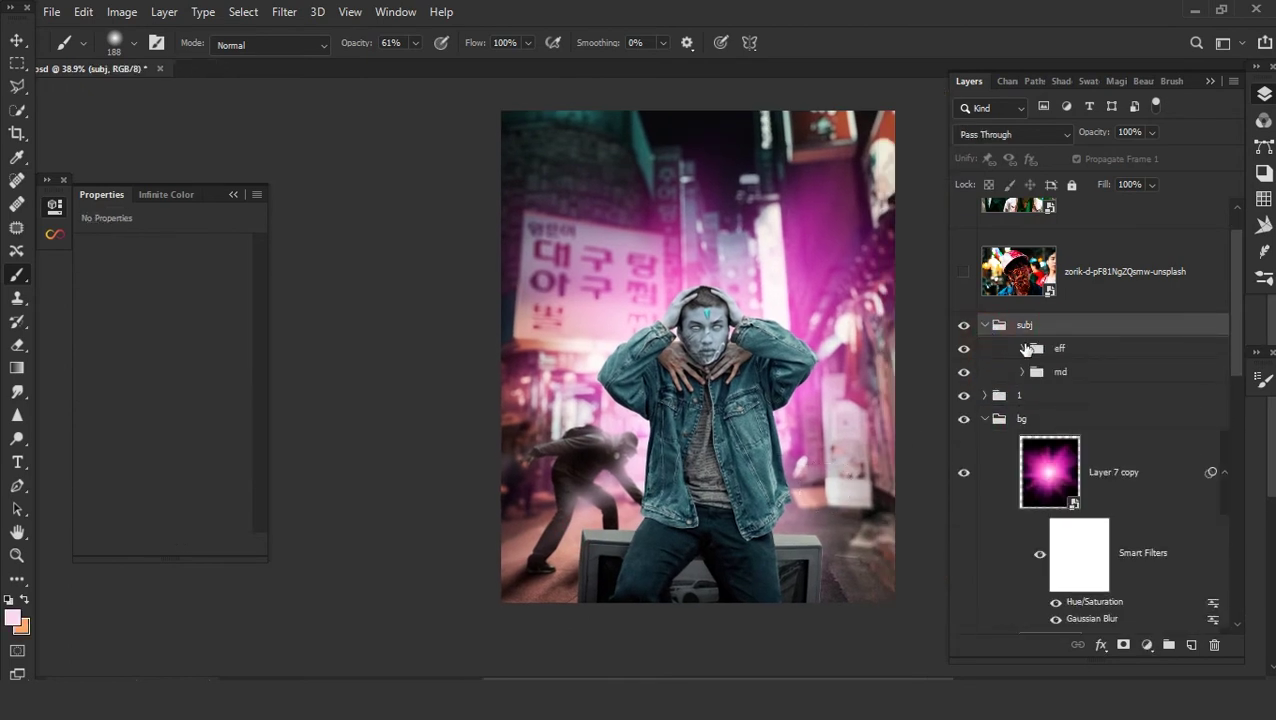
{"action": "left_click", "coordinate": [1056, 350]}
{"action": "left_click", "coordinate": [1070, 357], "text": "ctrl"}
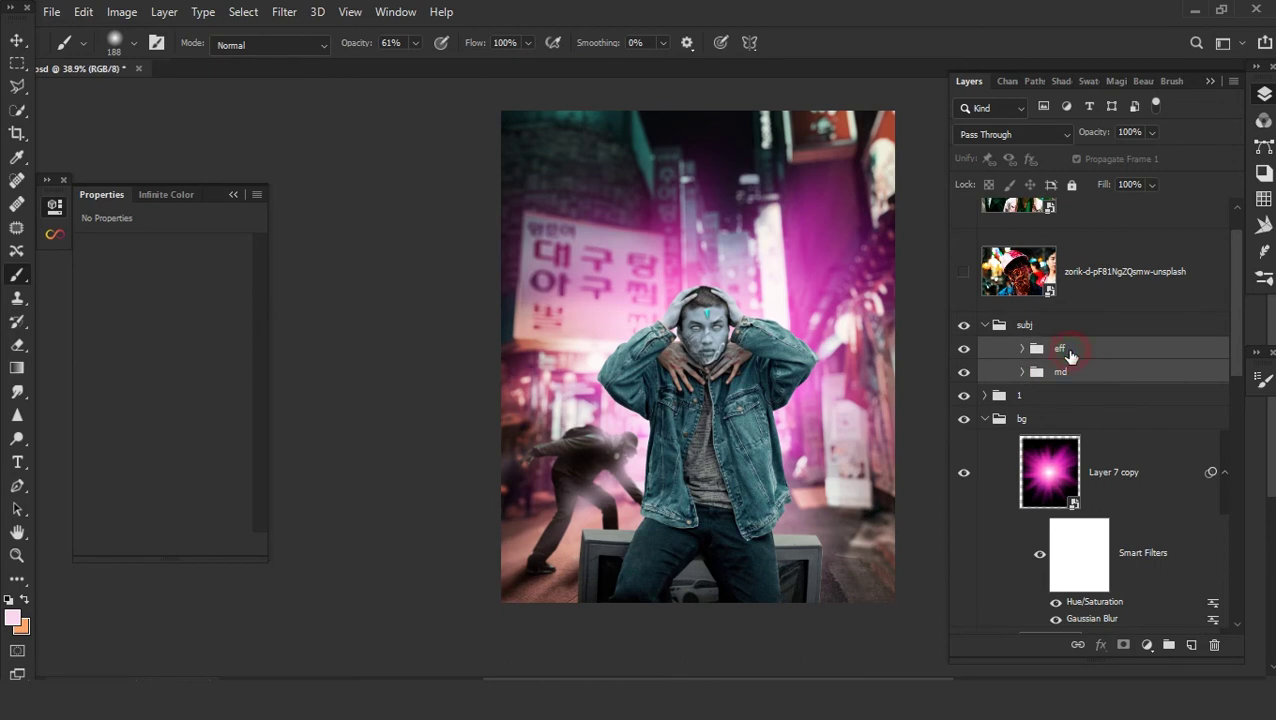
{"action": "key", "text": "ctrl+g"}
- Add a Curves layer clipped to Group 3, pulled down to darken the subject
{"action": "left_click", "coordinate": [1124, 643]}
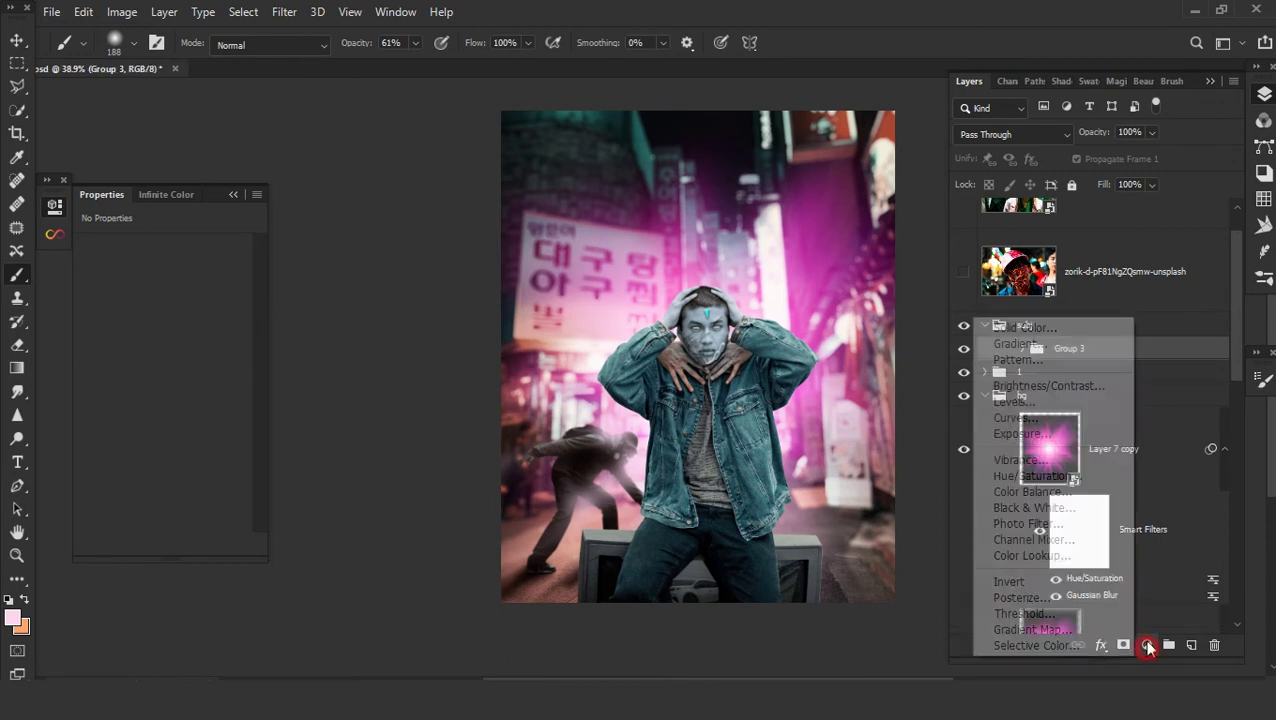
{"action": "left_click", "coordinate": [1035, 501]}
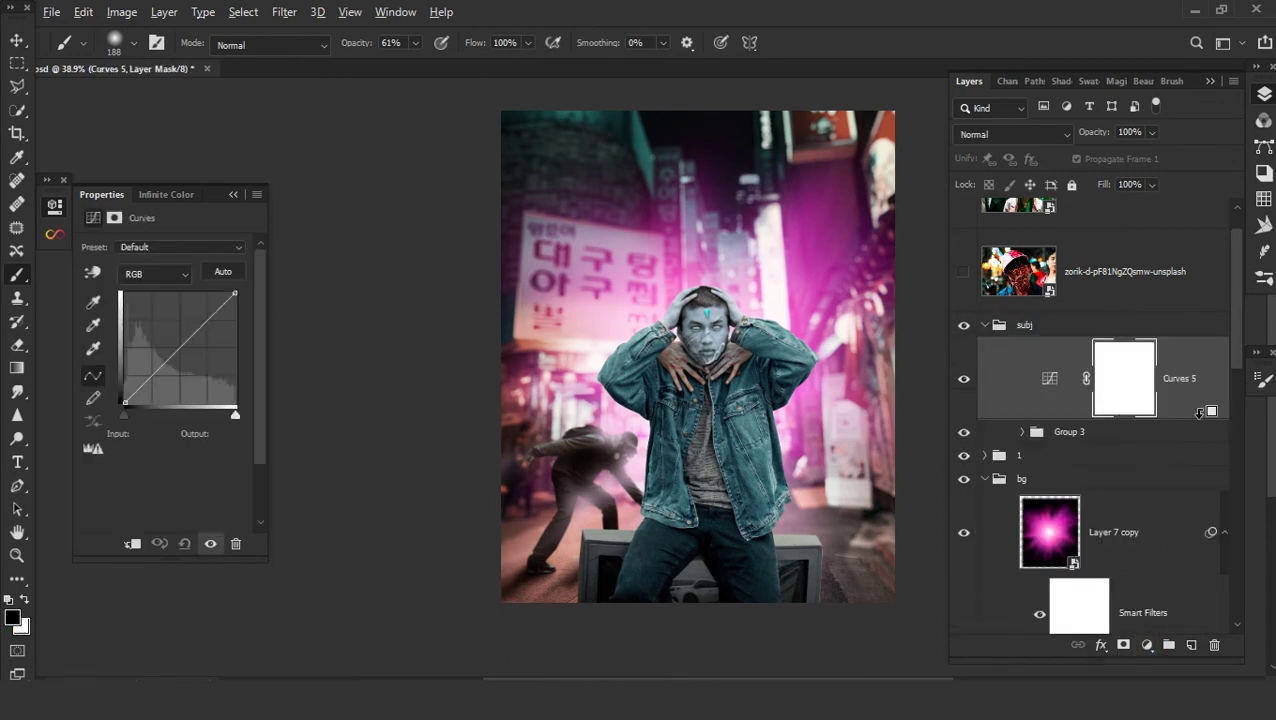
{"action": "key", "text": "ctrl+alt+g"}
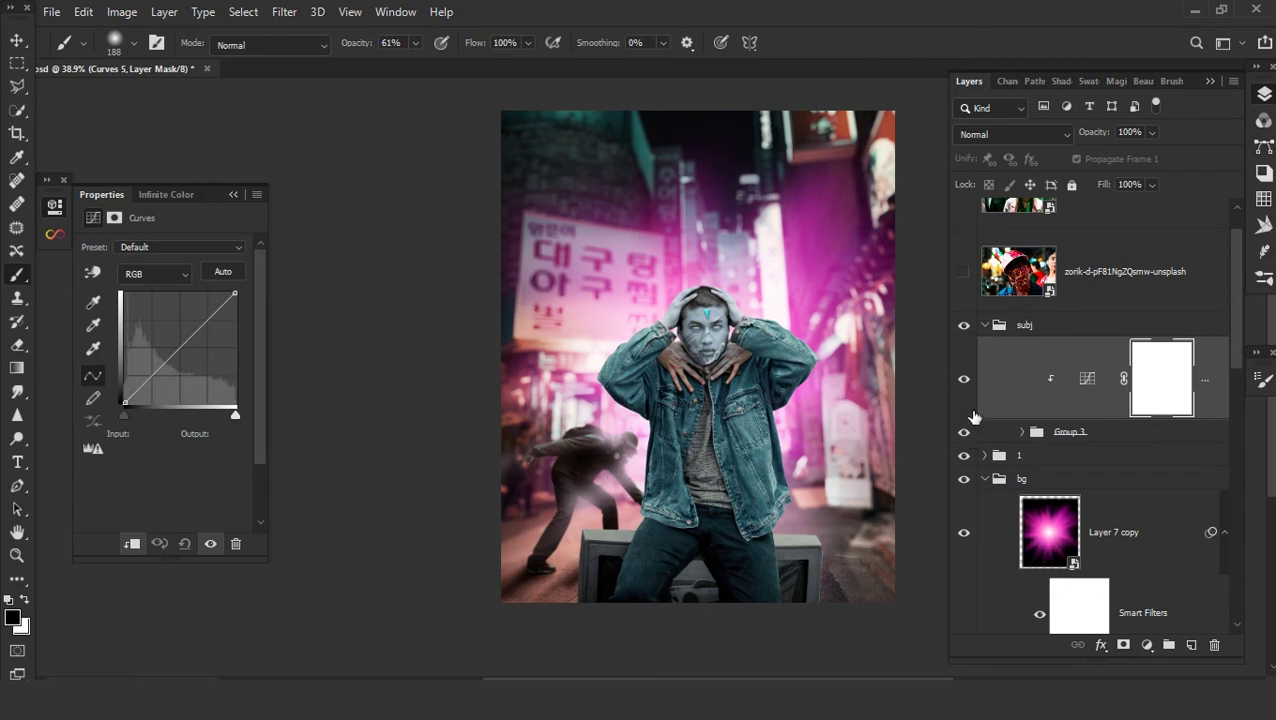
{"action": "left_click_drag", "start_coordinate": [180, 356], "coordinate": [187, 366]}
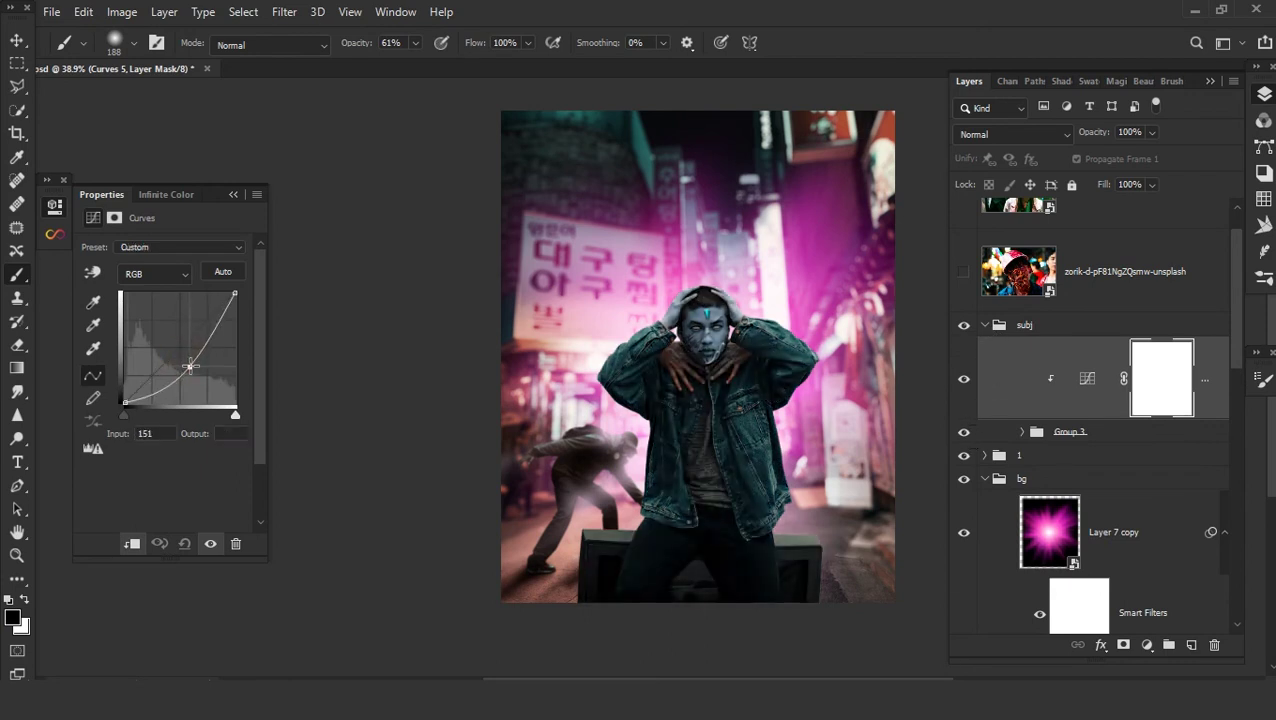
- Add a clipped Hue/Saturation layer with a slight hue shift of +8
{"action": "left_click", "coordinate": [1142, 645]}
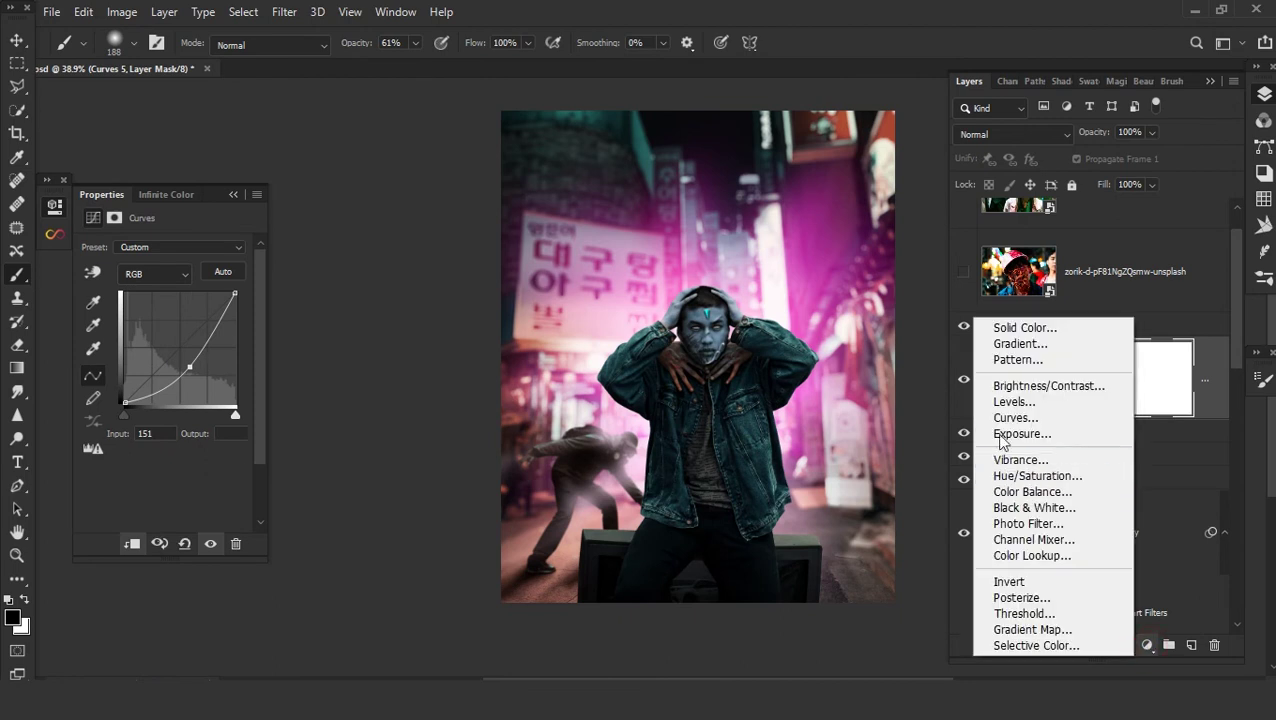
{"action": "left_click", "coordinate": [1025, 476]}
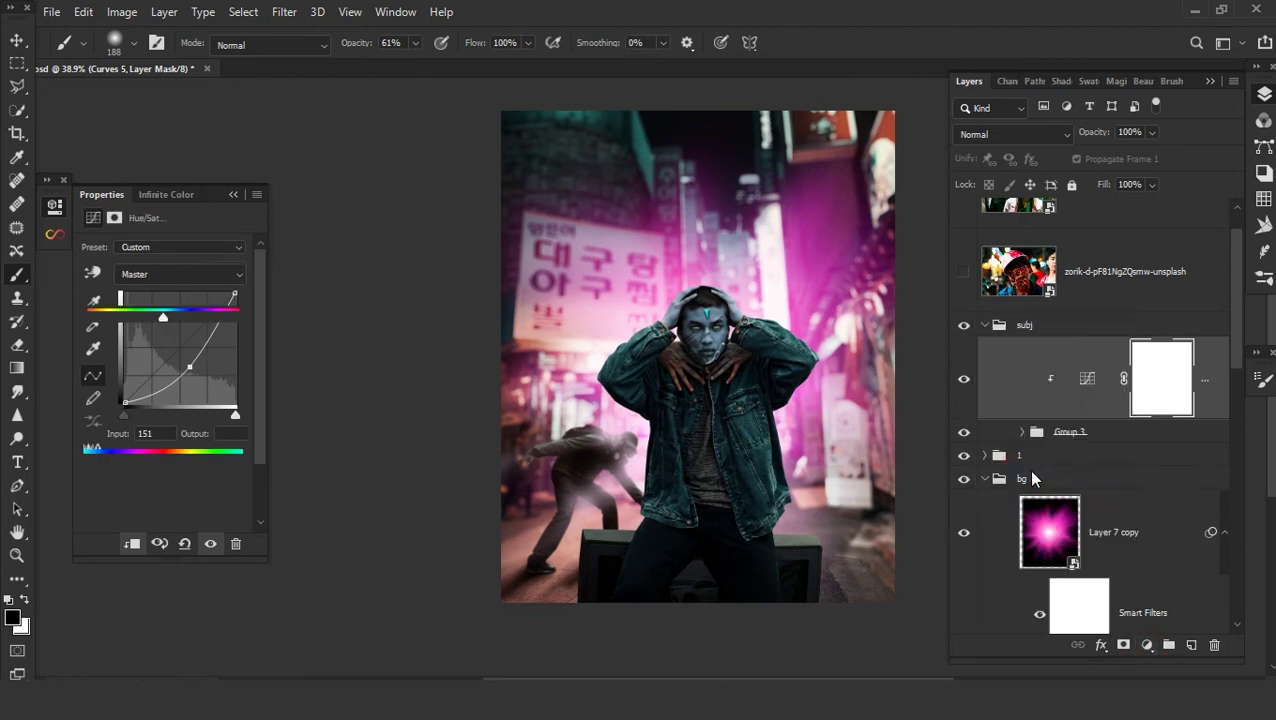
{"action": "left_click_drag", "start_coordinate": [163, 319], "coordinate": [174, 320]}
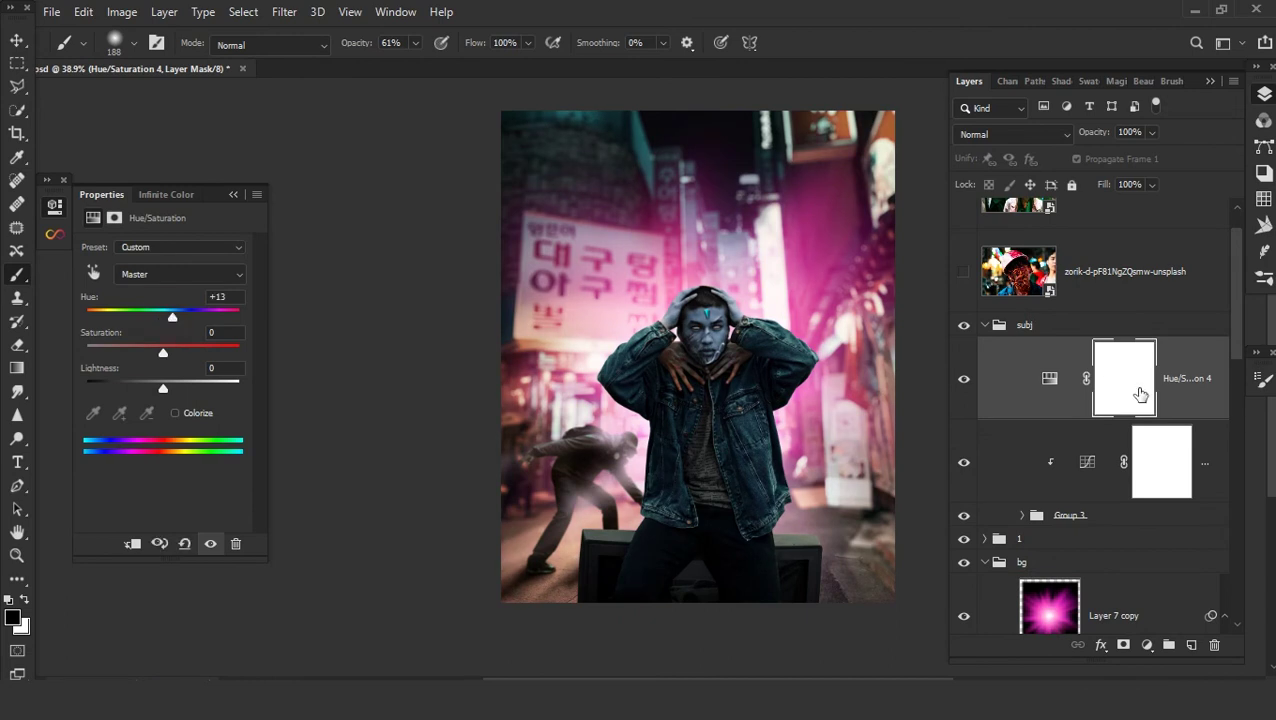
{"action": "left_click", "coordinate": [1080, 420], "text": "alt"}
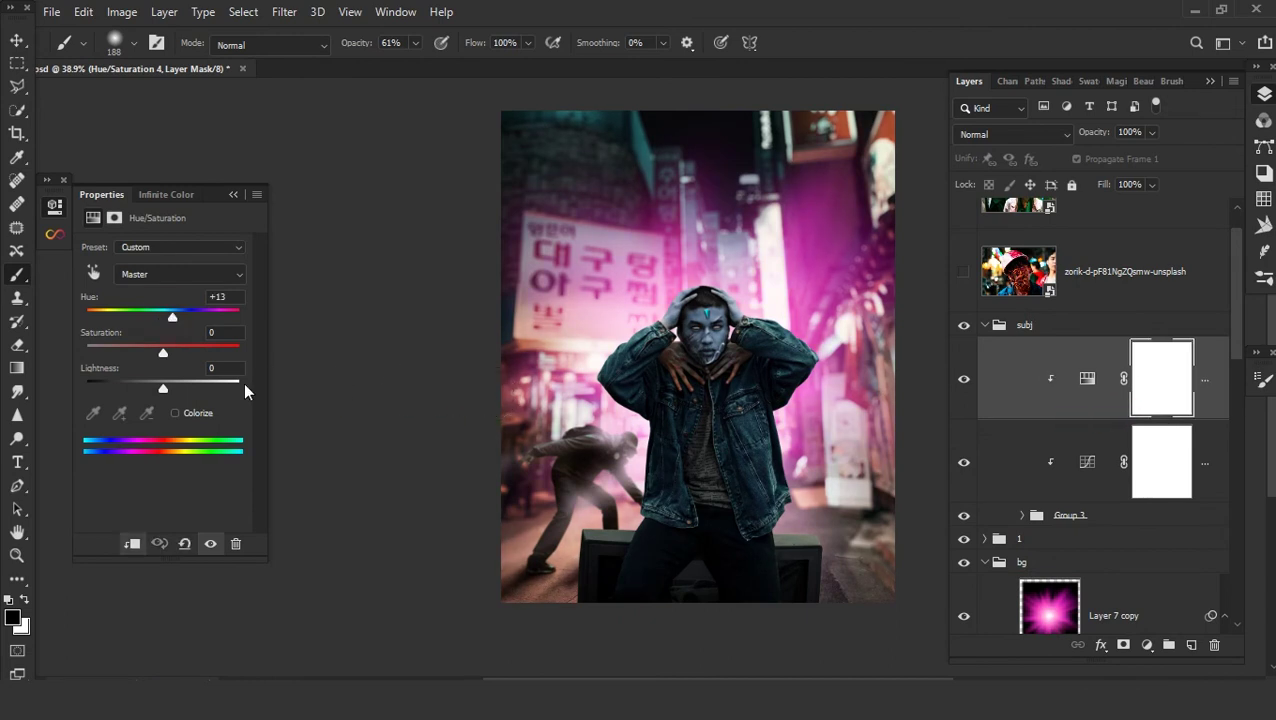
{"action": "mouse_move", "coordinate": [174, 322]}
{"action": "left_mouse_down"}
{"action": "mouse_move", "coordinate": [190, 322]}
{"action": "mouse_move", "coordinate": [124, 320]}
{"action": "mouse_move", "coordinate": [164, 318]}
{"action": "left_mouse_up"}
- Invert the Hue/Saturation mask and paint the shift back onto the subject's jacket and body
{"action": "key", "text": "ctrl+i"}
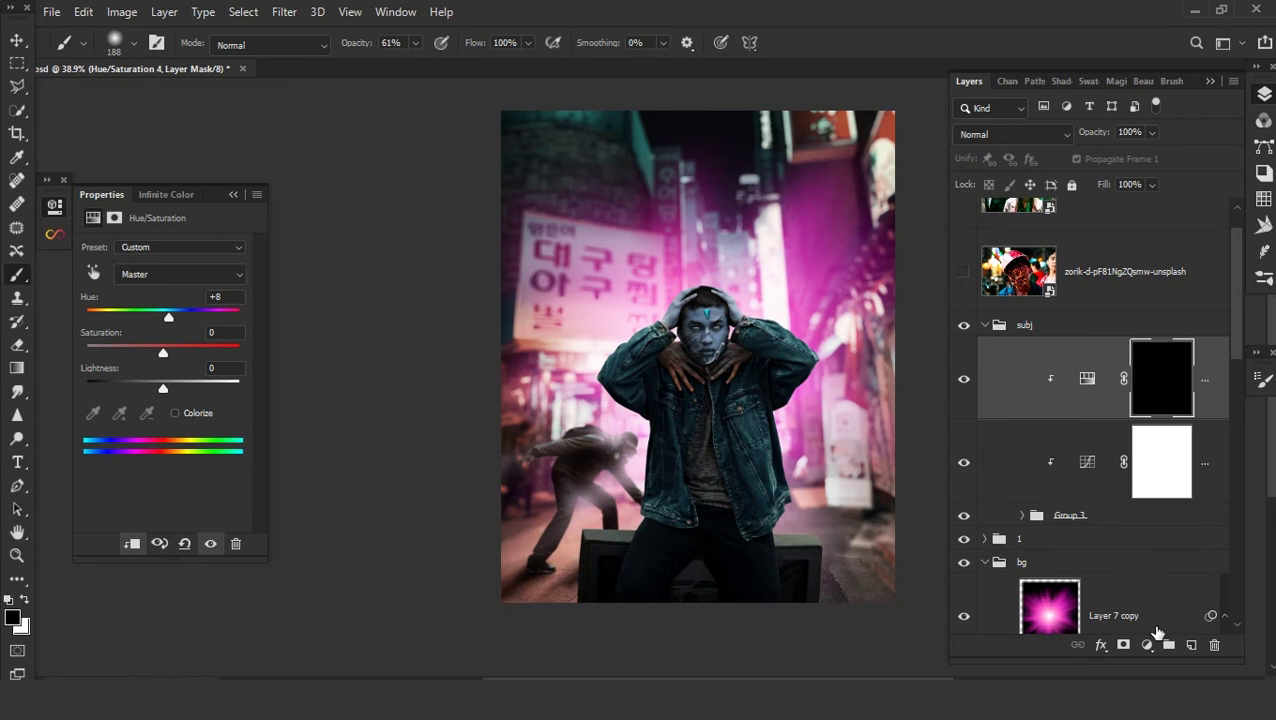
{"action": "scroll", "coordinate": [726, 456], "scroll_direction": "up", "scroll_amount": 3}
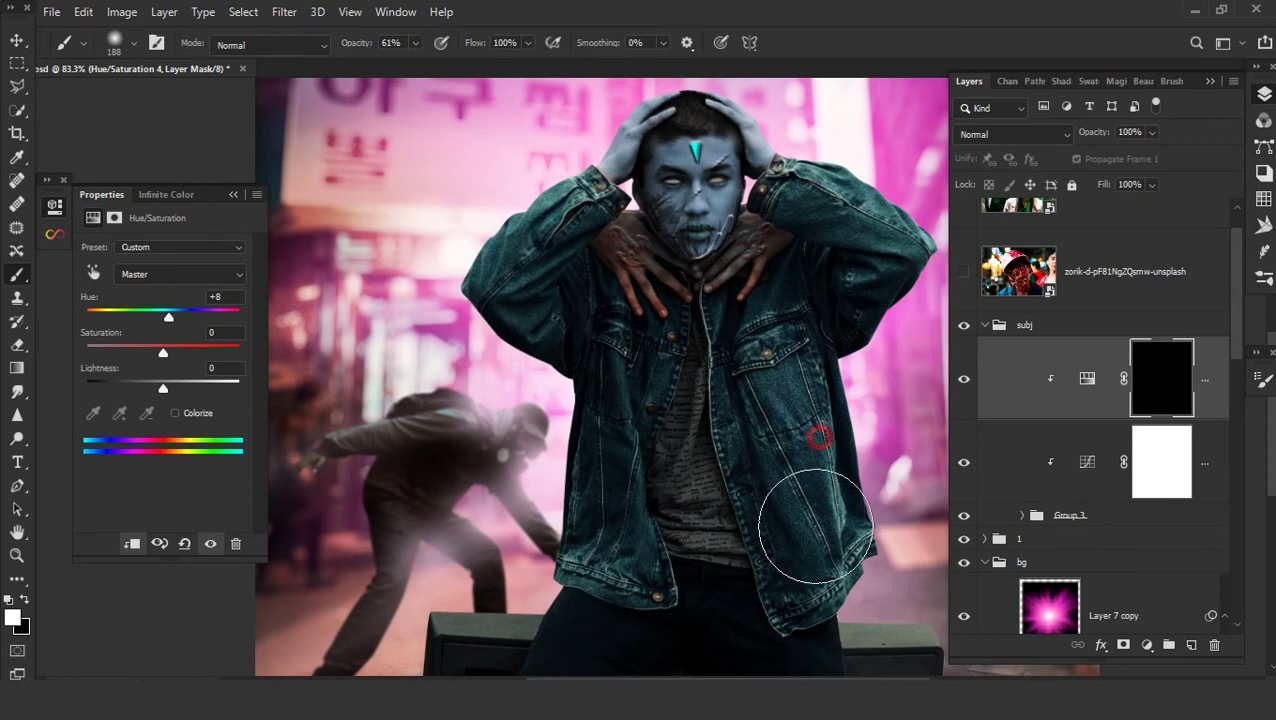
{"action": "scroll", "coordinate": [745, 467], "scroll_direction": "down", "scroll_amount": 2}
{"action": "left_click_drag", "start_coordinate": [745, 467], "coordinate": [737, 463]}
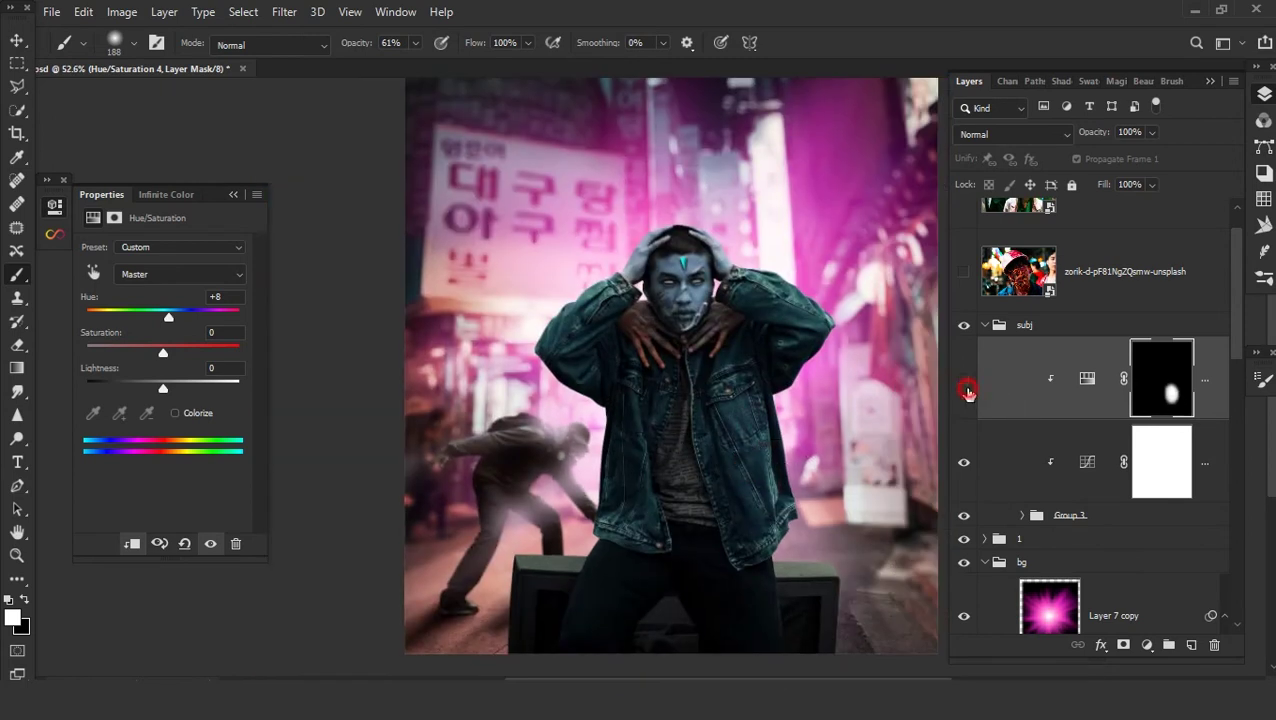
{"action": "scroll", "coordinate": [755, 498], "scroll_direction": "up", "scroll_amount": 2}
{"action": "scroll", "coordinate": [755, 498], "scroll_direction": "up", "scroll_amount": 1}
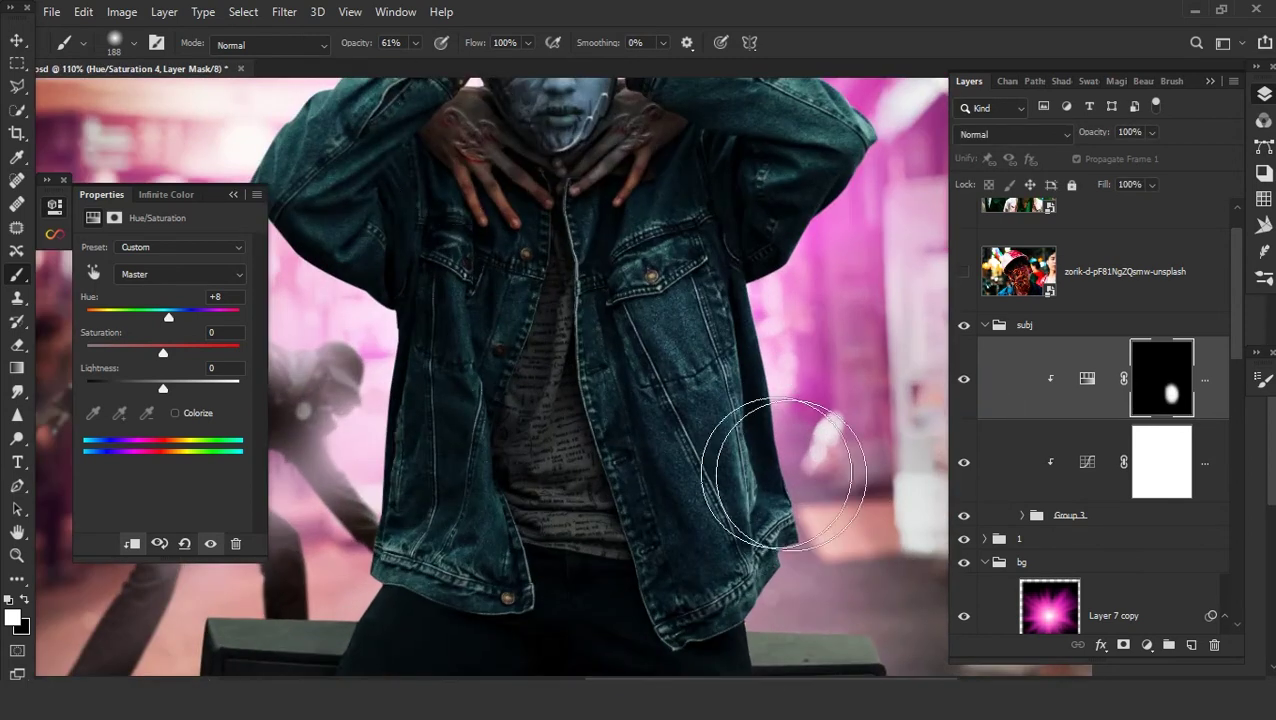
{"action": "scroll", "coordinate": [669, 421], "scroll_direction": "down", "scroll_amount": 2}
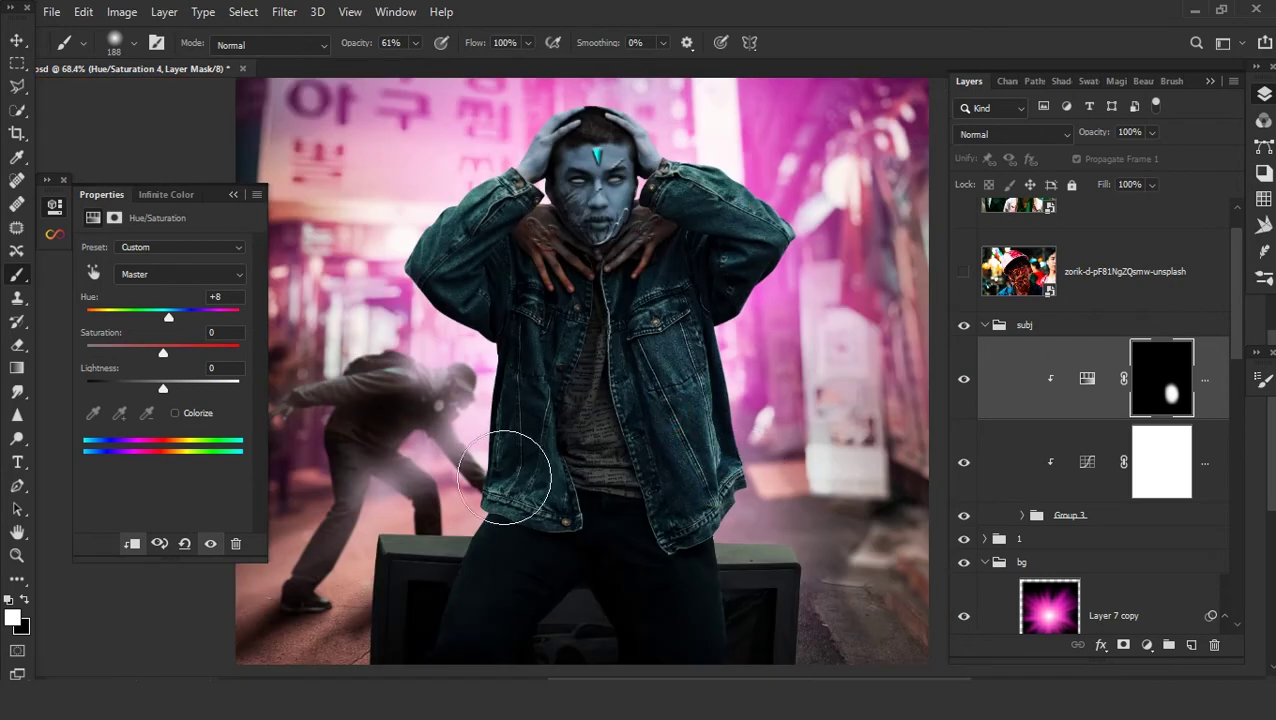
{"action": "left_click_drag", "start_coordinate": [598, 530], "coordinate": [700, 486]}
{"action": "scroll", "coordinate": [700, 486], "scroll_direction": "down", "scroll_amount": 2}
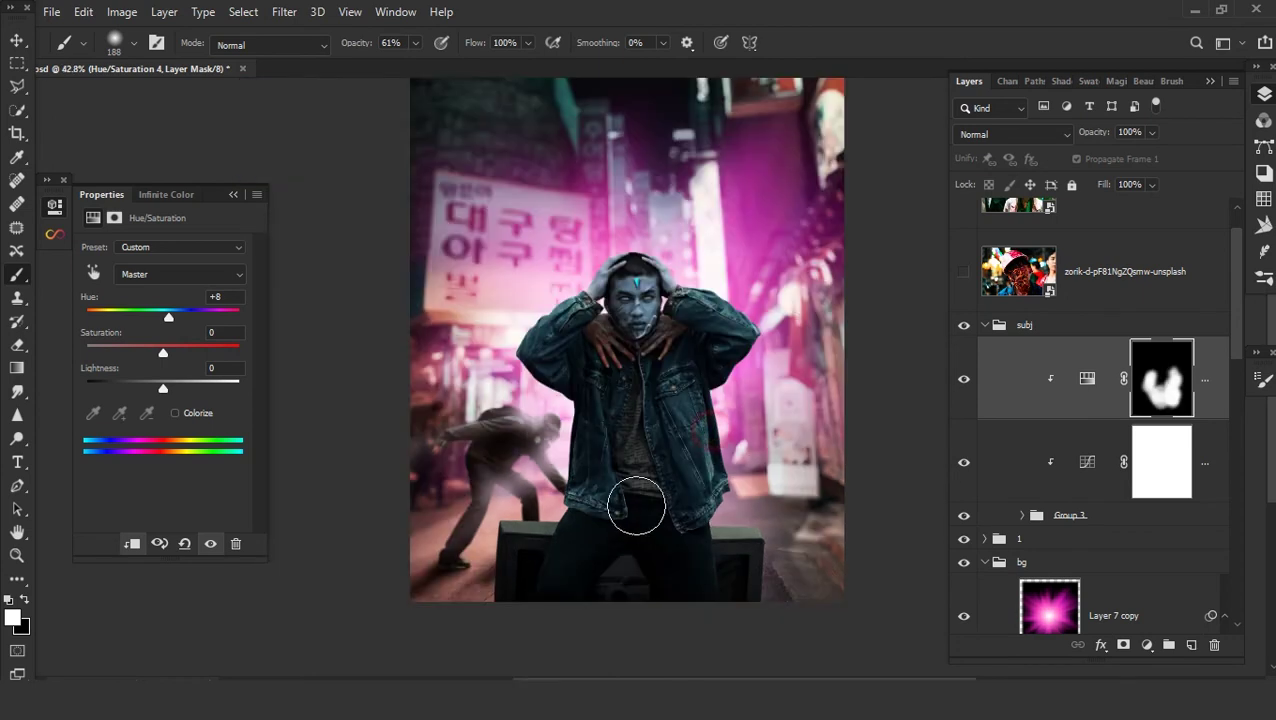
- Add a clipped Curves layer pulled up to brighten, with its mask inverted to black
{"action": "left_click", "coordinate": [1143, 647]}
{"action": "left_click", "coordinate": [1020, 420]}
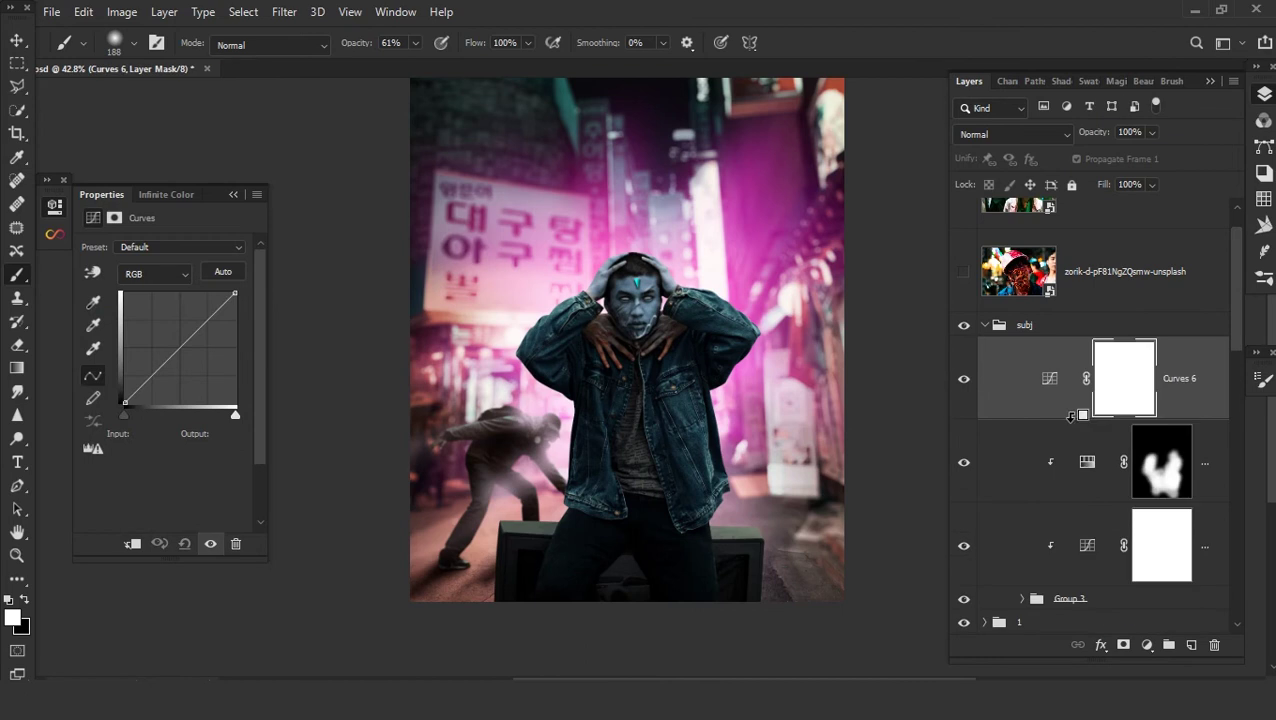
{"action": "key", "text": "ctrl+alt+g"}
{"action": "left_click_drag", "start_coordinate": [188, 342], "coordinate": [162, 332]}
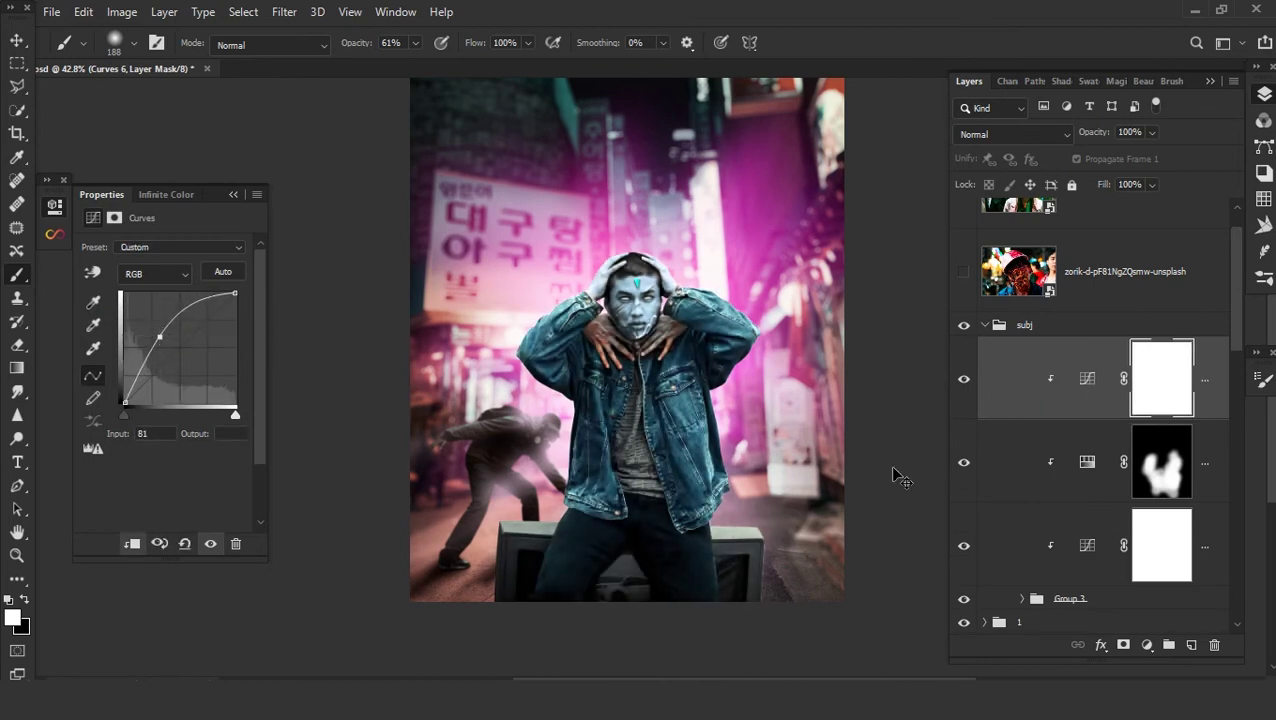
{"action": "key", "text": "ctrl+i"}
- Paint white on the Curves mask along the jacket and shoulder edges as rim light
{"action": "scroll", "coordinate": [729, 549], "scroll_direction": "up", "scroll_amount": 3}
{"action": "left_click_drag", "start_coordinate": [735, 342], "coordinate": [700, 440]}
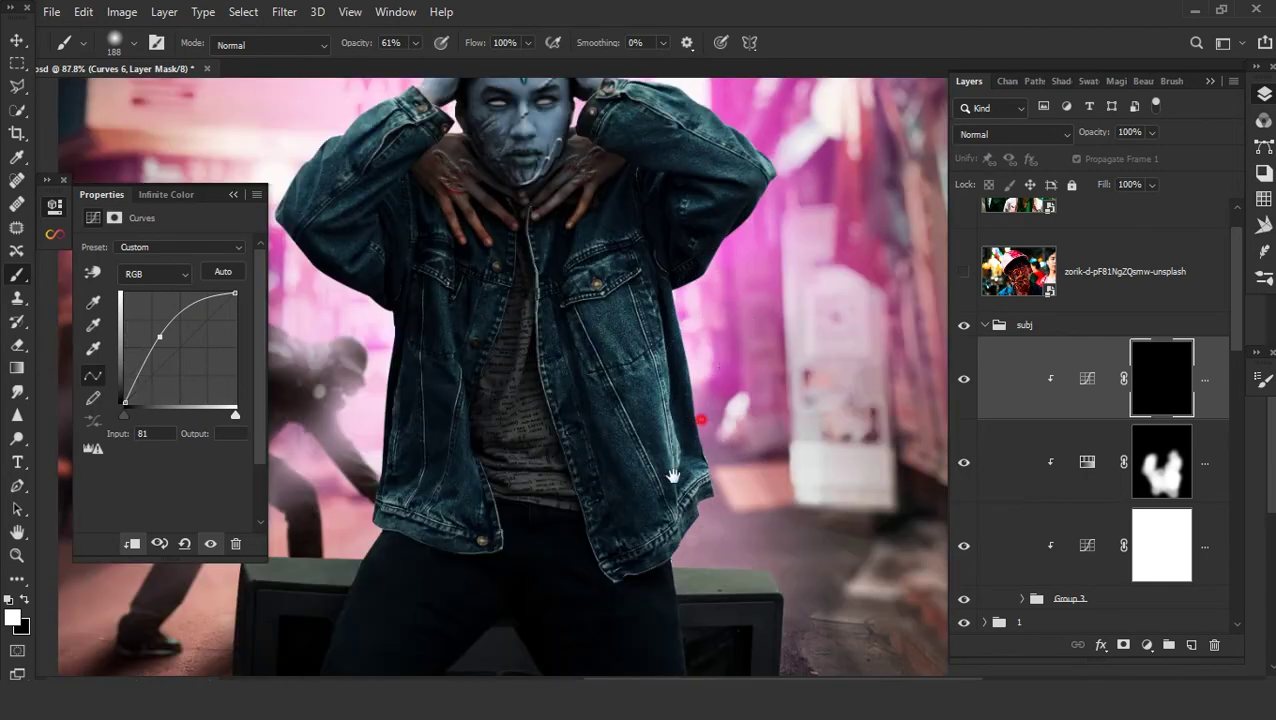
{"action": "scroll", "coordinate": [707, 277], "scroll_direction": "up", "scroll_amount": 2}
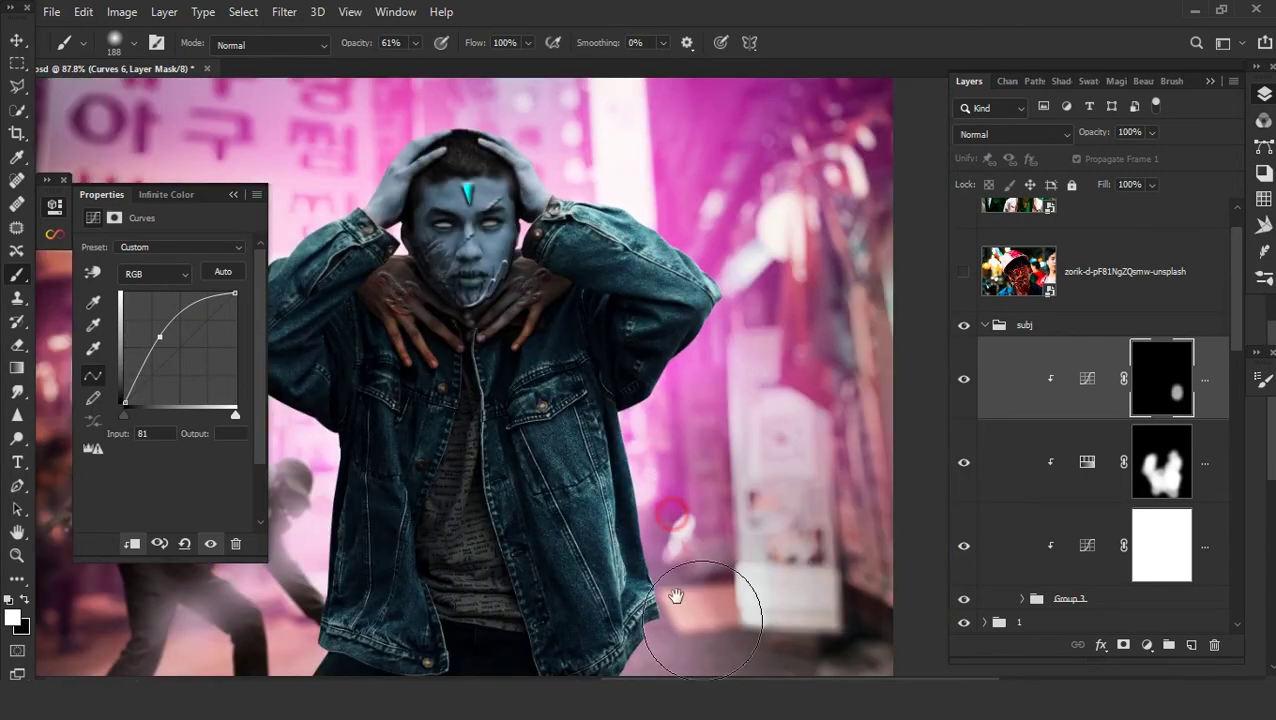
{"action": "left_click_drag", "start_coordinate": [663, 567], "coordinate": [797, 607]}
{"action": "left_click_drag", "start_coordinate": [692, 199], "coordinate": [541, 171]}
{"action": "mouse_move", "coordinate": [415, 455]}
{"action": "left_mouse_down"}
{"action": "mouse_move", "coordinate": [605, 405]}
{"action": "mouse_move", "coordinate": [590, 615]}
{"action": "left_mouse_up"}
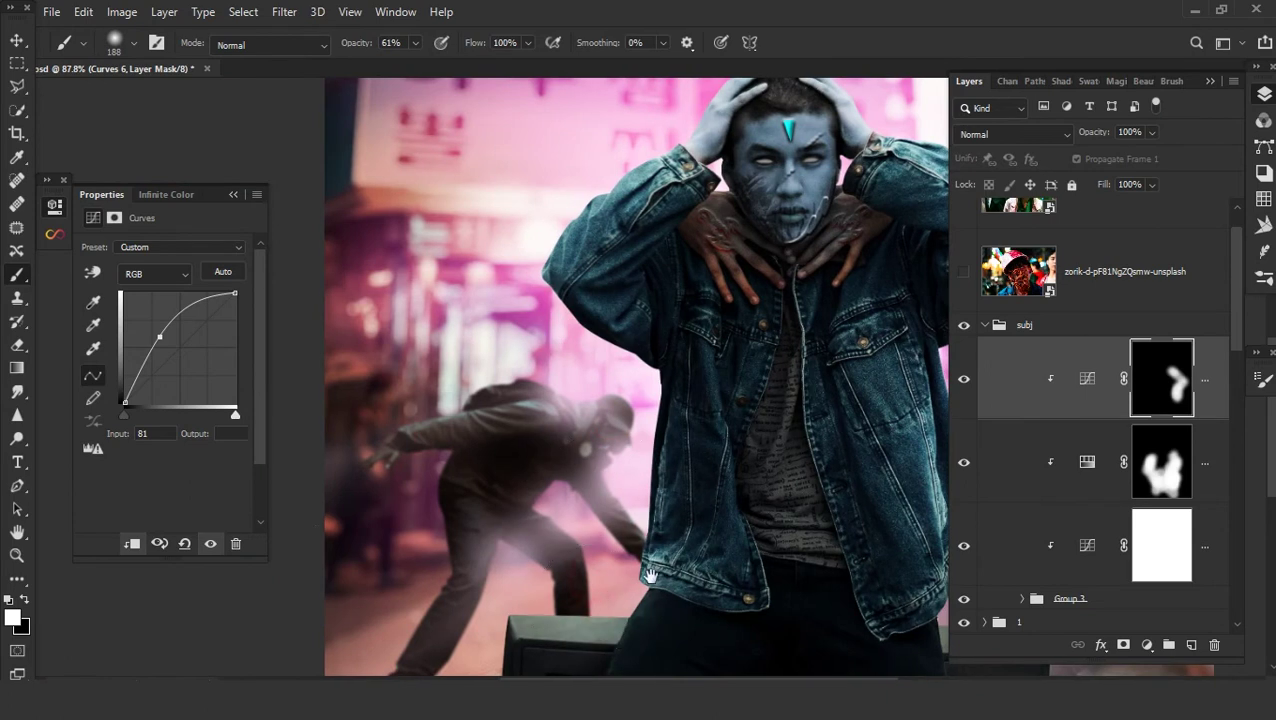
{"action": "scroll", "coordinate": [702, 505], "scroll_direction": "down", "scroll_amount": 2}
{"action": "left_click_drag", "start_coordinate": [702, 505], "coordinate": [760, 570]}
{"action": "scroll", "coordinate": [809, 612], "scroll_direction": "down", "scroll_amount": 5}
{"action": "mouse_move", "coordinate": [462, 352]}
{"action": "left_mouse_down"}
{"action": "mouse_move", "coordinate": [562, 482]}
{"action": "mouse_move", "coordinate": [527, 541]}
{"action": "left_mouse_up"}
{"action": "scroll", "coordinate": [527, 541], "scroll_direction": "up", "scroll_amount": 1}
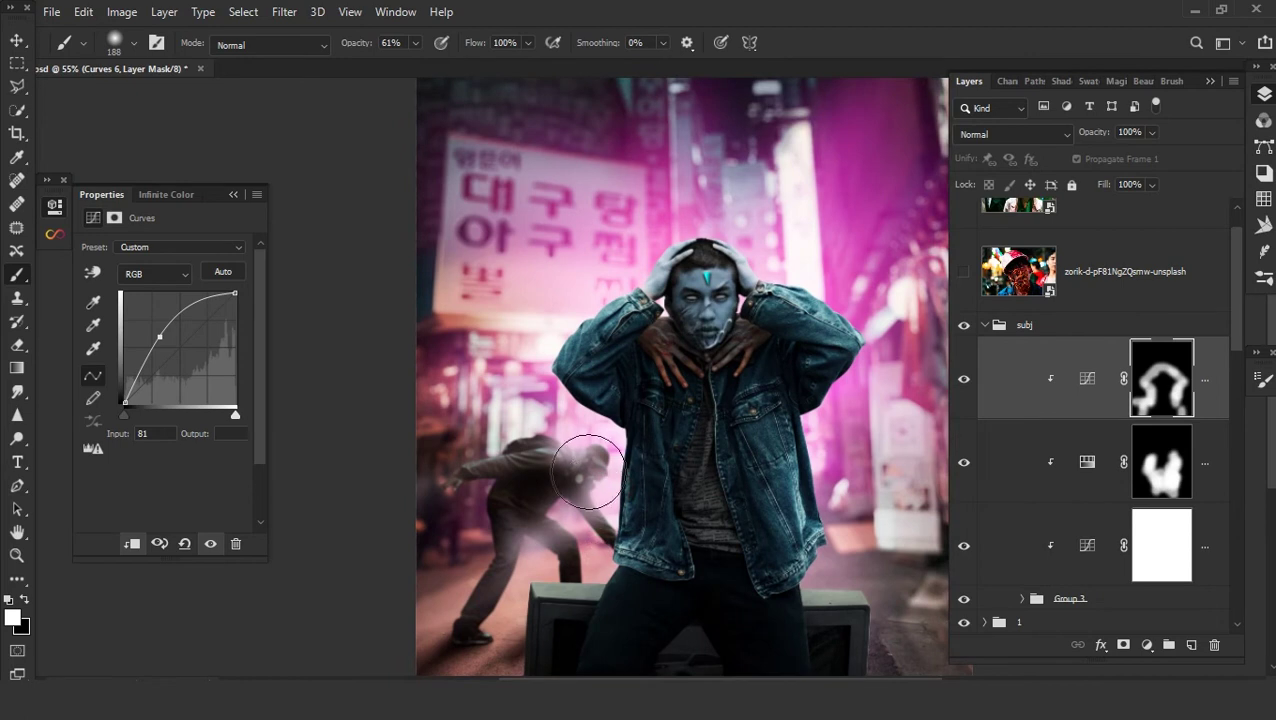
{"action": "scroll", "coordinate": [880, 600], "scroll_direction": "down", "scroll_amount": 3}
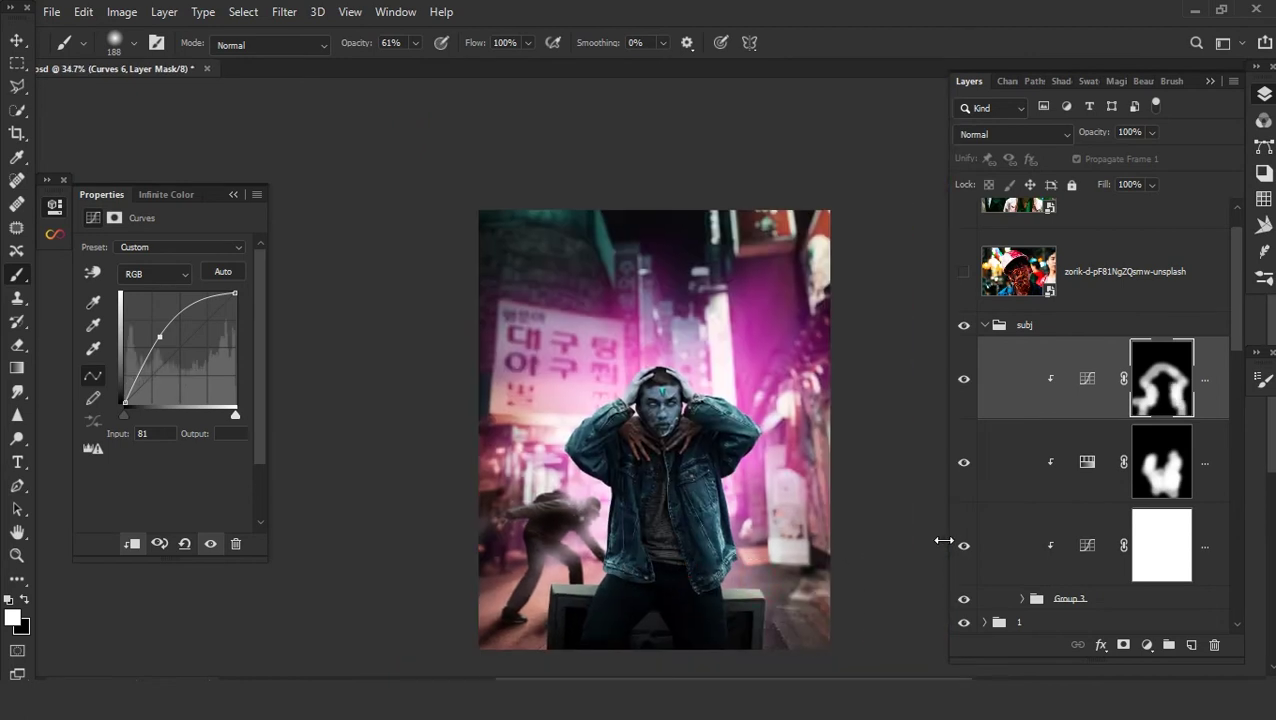
- Create Layer 11 and paint a pink glow over both of the subject's eyes
{"action": "key", "text": "ctrl+shift+alt+n"}
{"action": "scroll", "coordinate": [664, 410], "scroll_direction": "up", "scroll_amount": 5}
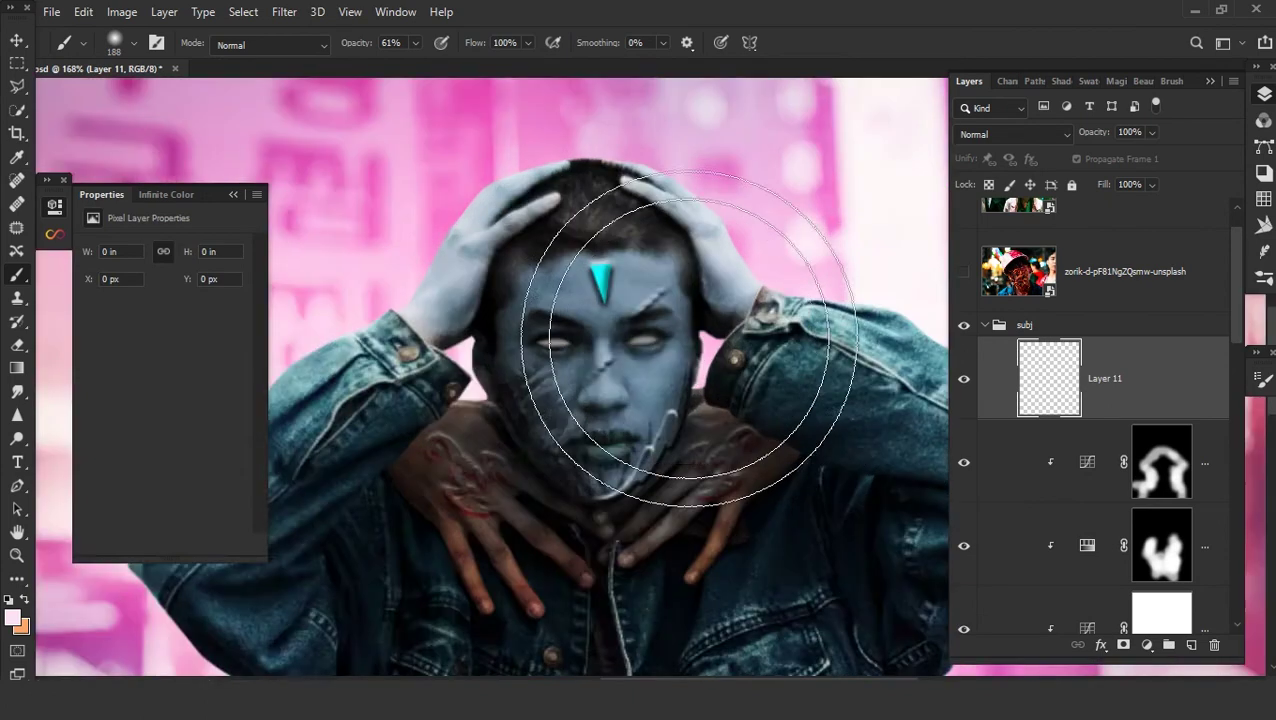
{"action": "scroll", "coordinate": [640, 340], "scroll_direction": "up", "scroll_amount": 4}
{"action": "right_click", "coordinate": [632, 298]}
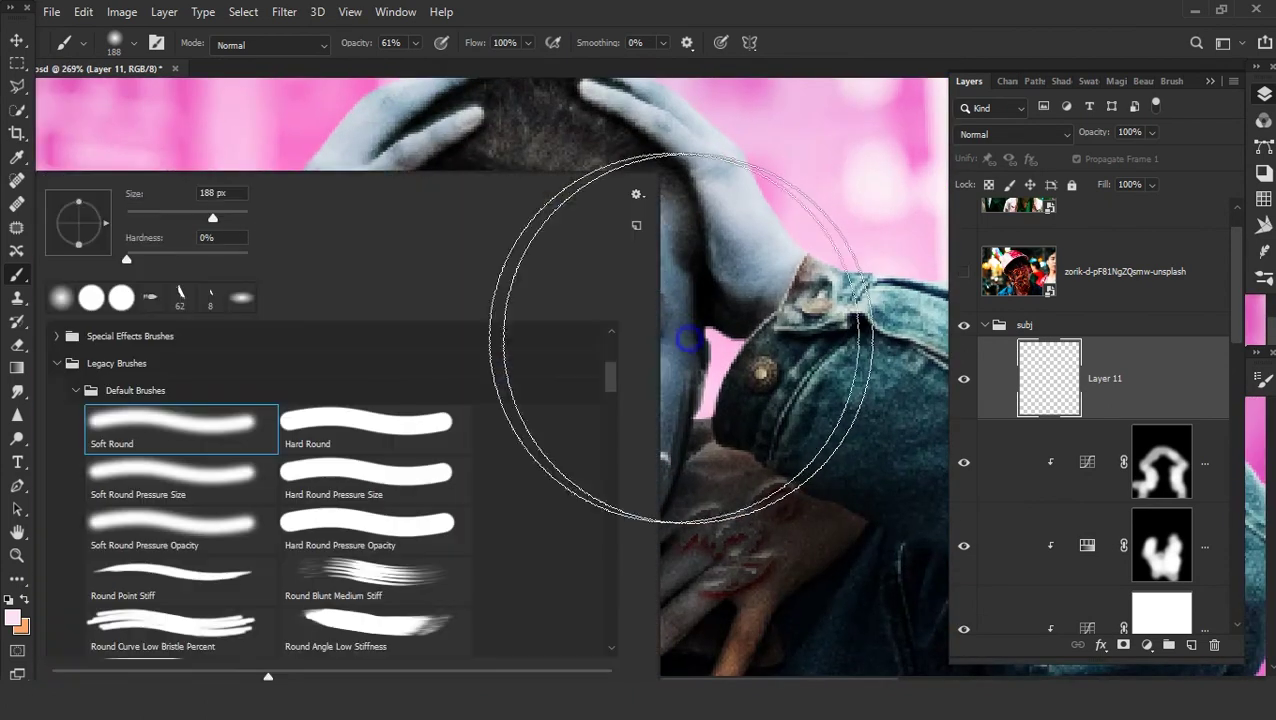
{"action": "key", "text": "Escape"}
{"action": "scroll", "coordinate": [610, 340], "scroll_direction": "up", "scroll_amount": 1}
{"action": "left_click_drag", "start_coordinate": [590, 336], "coordinate": [665, 334]}
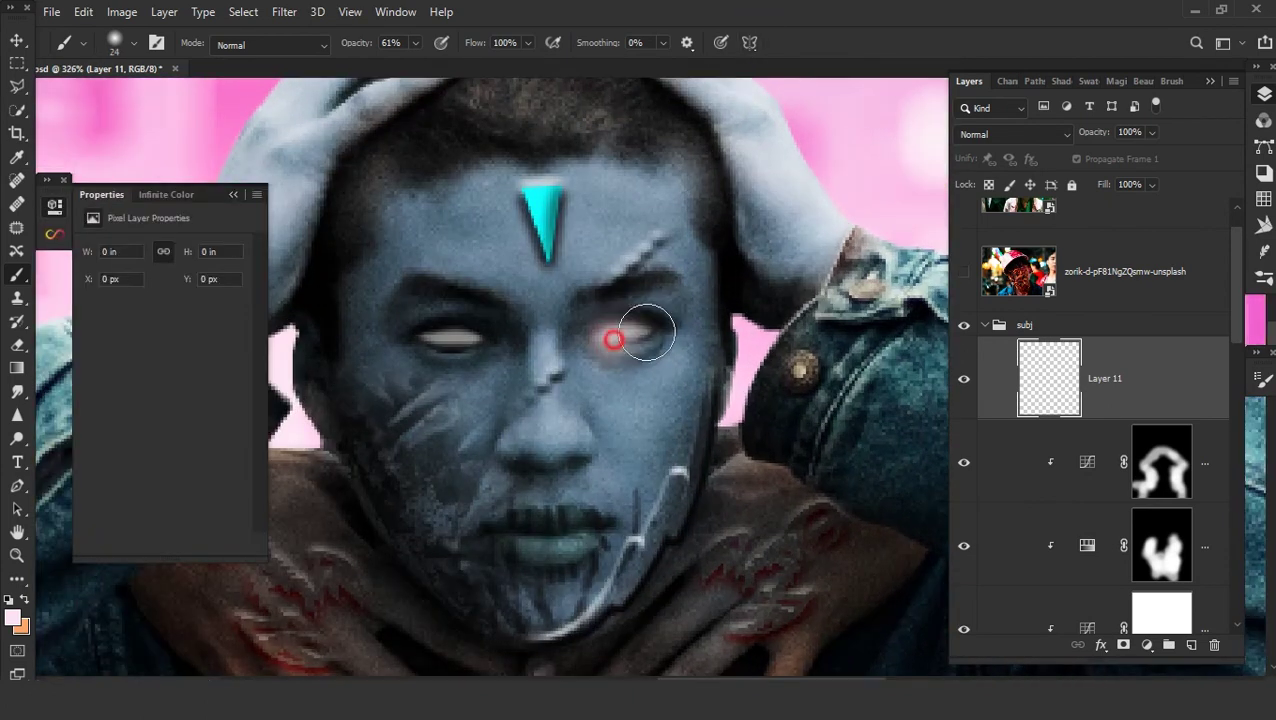
{"action": "left_click_drag", "start_coordinate": [480, 340], "coordinate": [426, 340]}
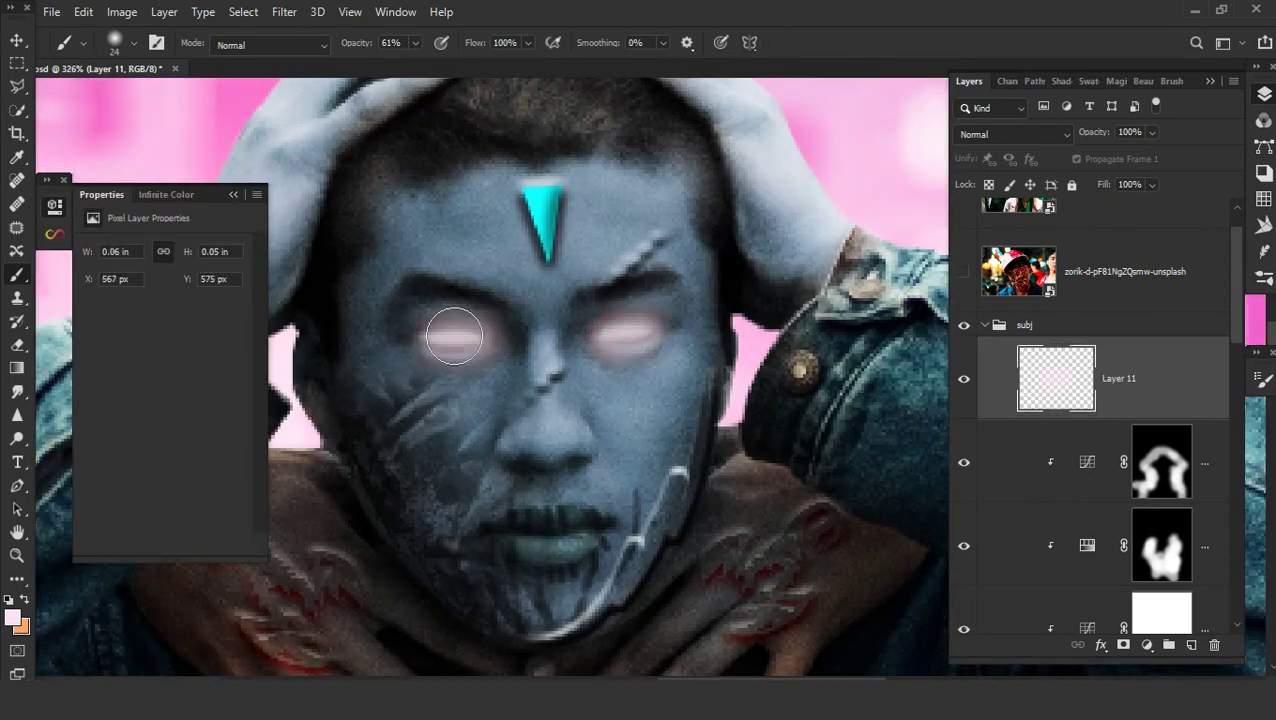
- Set Layer 11 to Linear Light, add Layer 12 above it, and sample pink as paint colour
{"action": "left_click", "coordinate": [985, 134]}
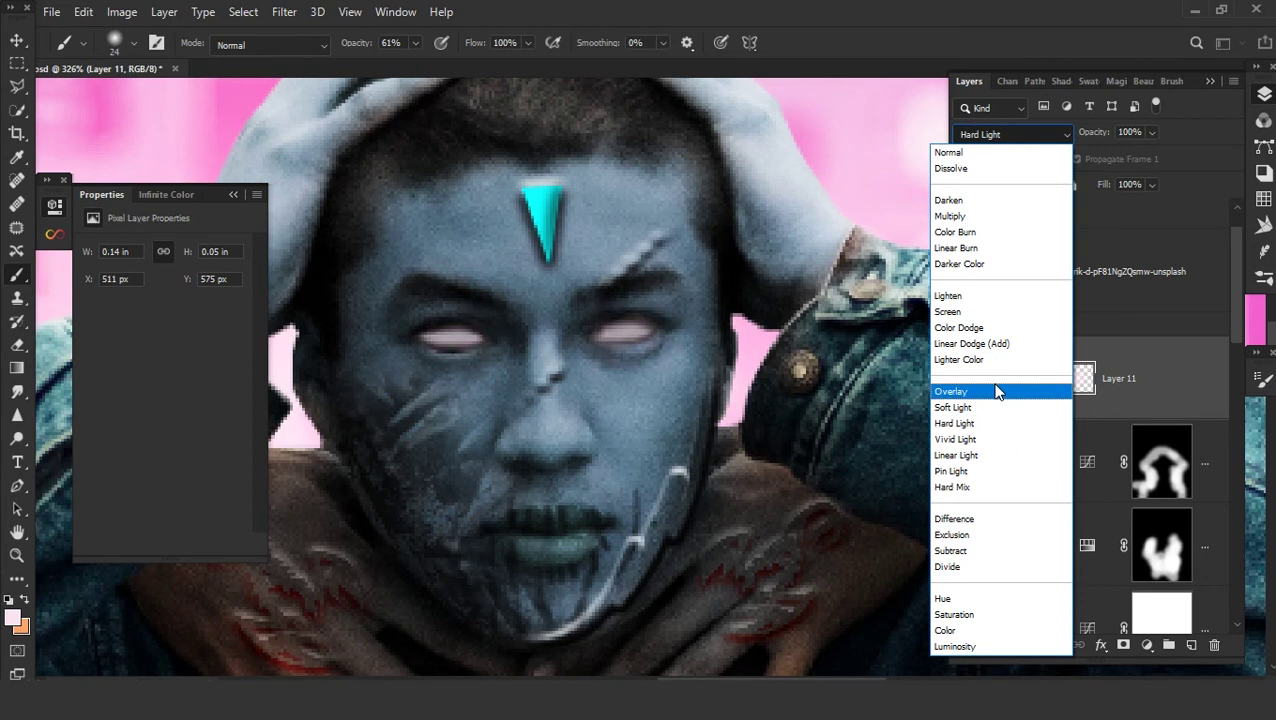
{"action": "left_click", "coordinate": [993, 456]}
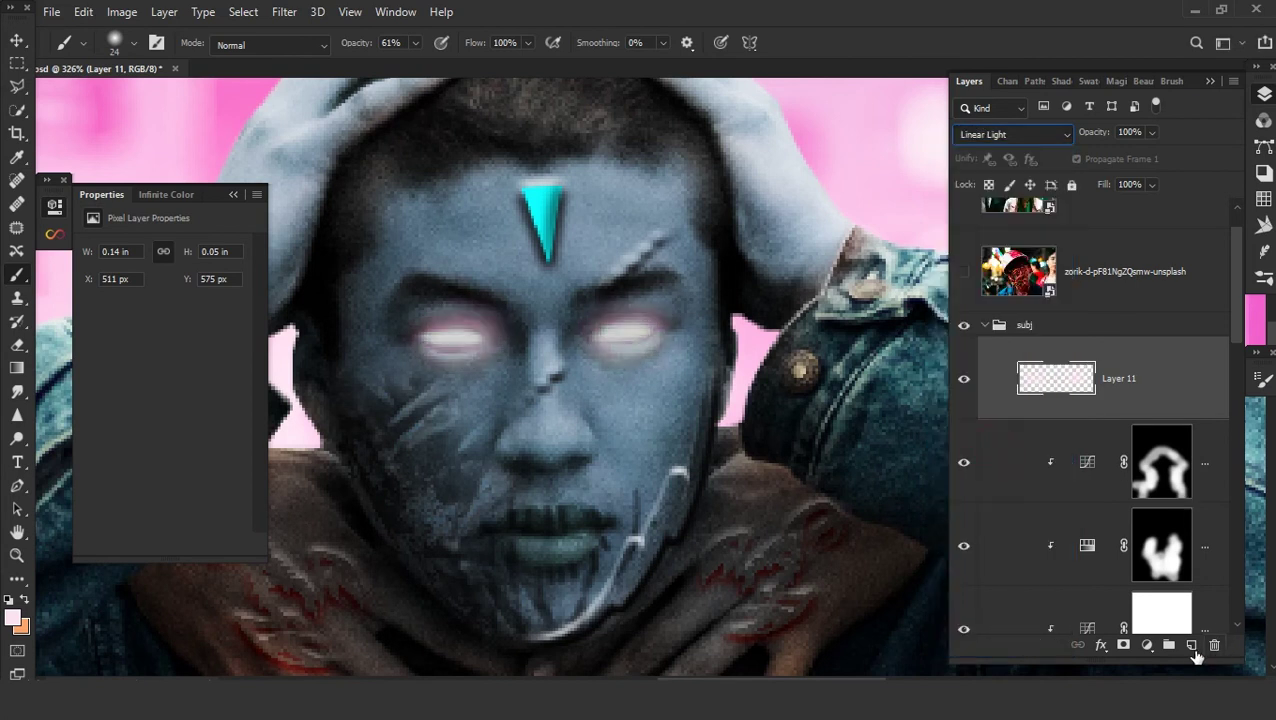
{"action": "left_click", "coordinate": [1191, 645]}
{"action": "left_click", "coordinate": [829, 160], "text": "alt"}
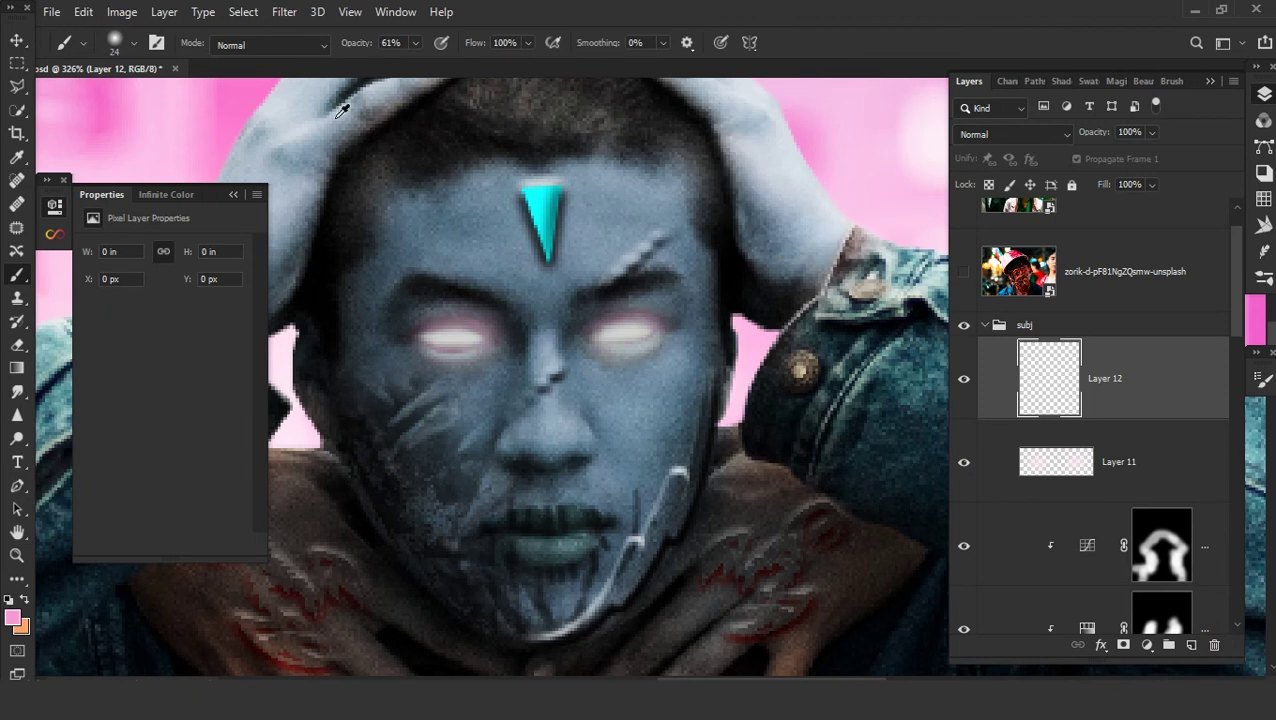
- Paint pink over both eyes on Layer 12 and blend it in Color Dodge
{"action": "left_click", "coordinate": [453, 340]}
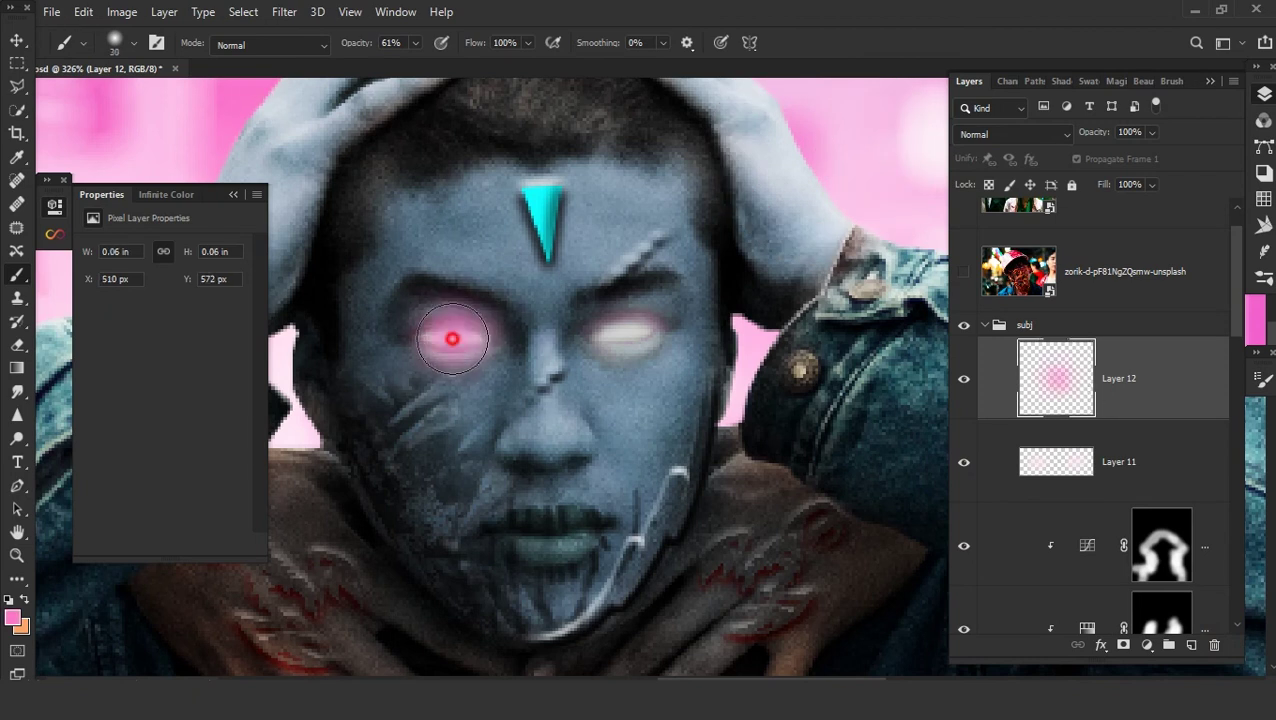
{"action": "left_click", "coordinate": [626, 336]}
{"action": "left_click", "coordinate": [1003, 137]}
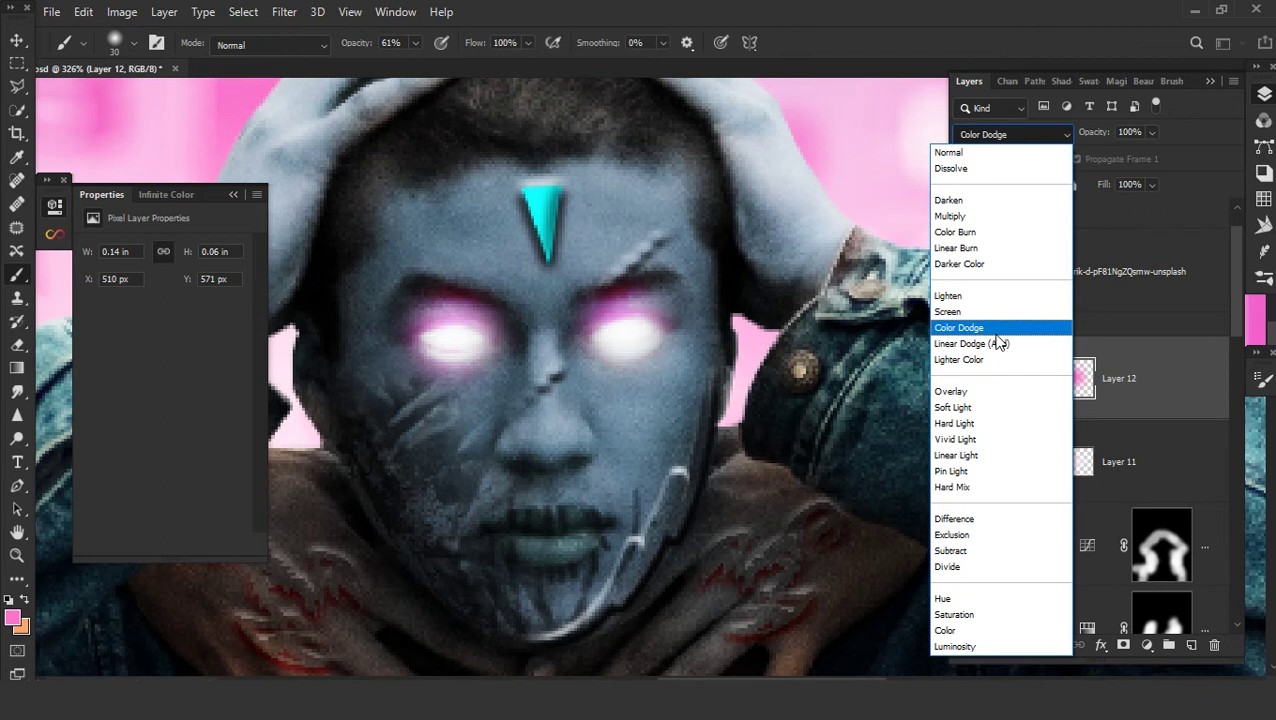
{"action": "left_click", "coordinate": [995, 335]}
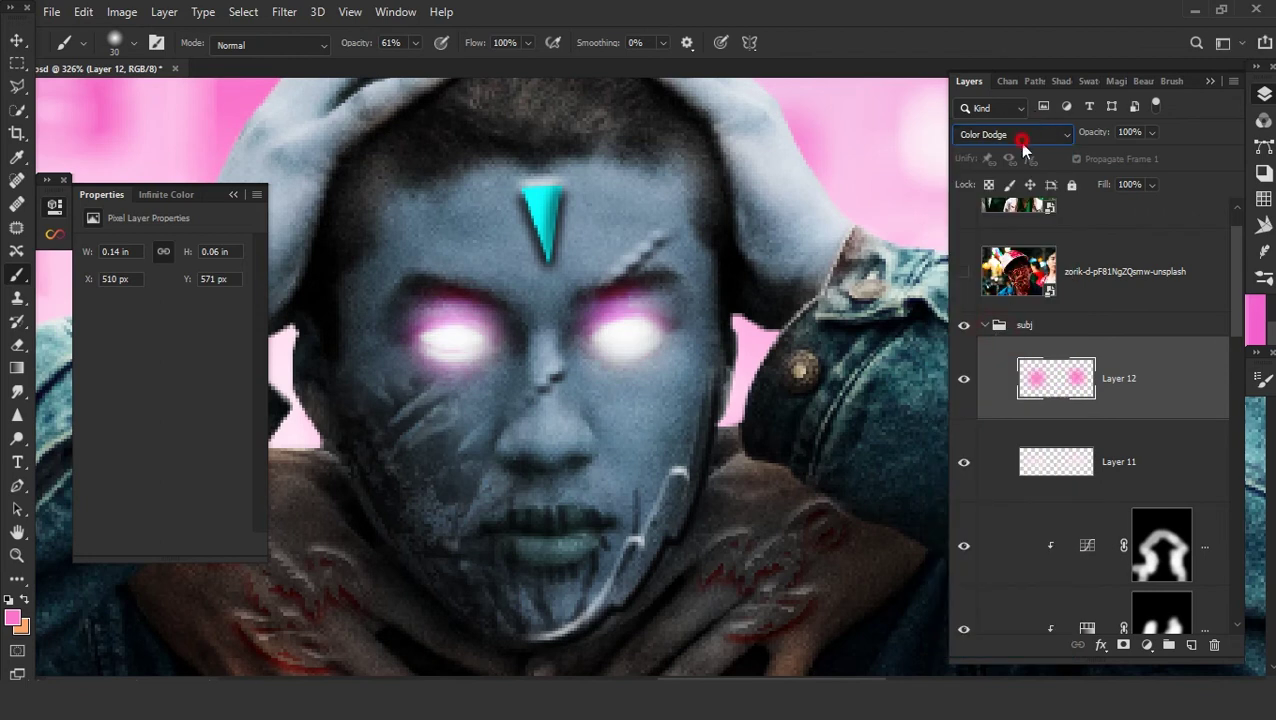
{"action": "left_click", "coordinate": [1022, 140]}
{"action": "left_click", "coordinate": [1016, 340]}
- Lower Layer 12's eye glow to 40% opacity and fit the canvas on screen
{"action": "mouse_move", "coordinate": [1098, 157]}
{"action": "left_mouse_down"}
{"action": "mouse_move", "coordinate": [1087, 155]}
{"action": "mouse_move", "coordinate": [1101, 156]}
{"action": "left_mouse_up"}
{"action": "key", "text": "ctrl+0"}
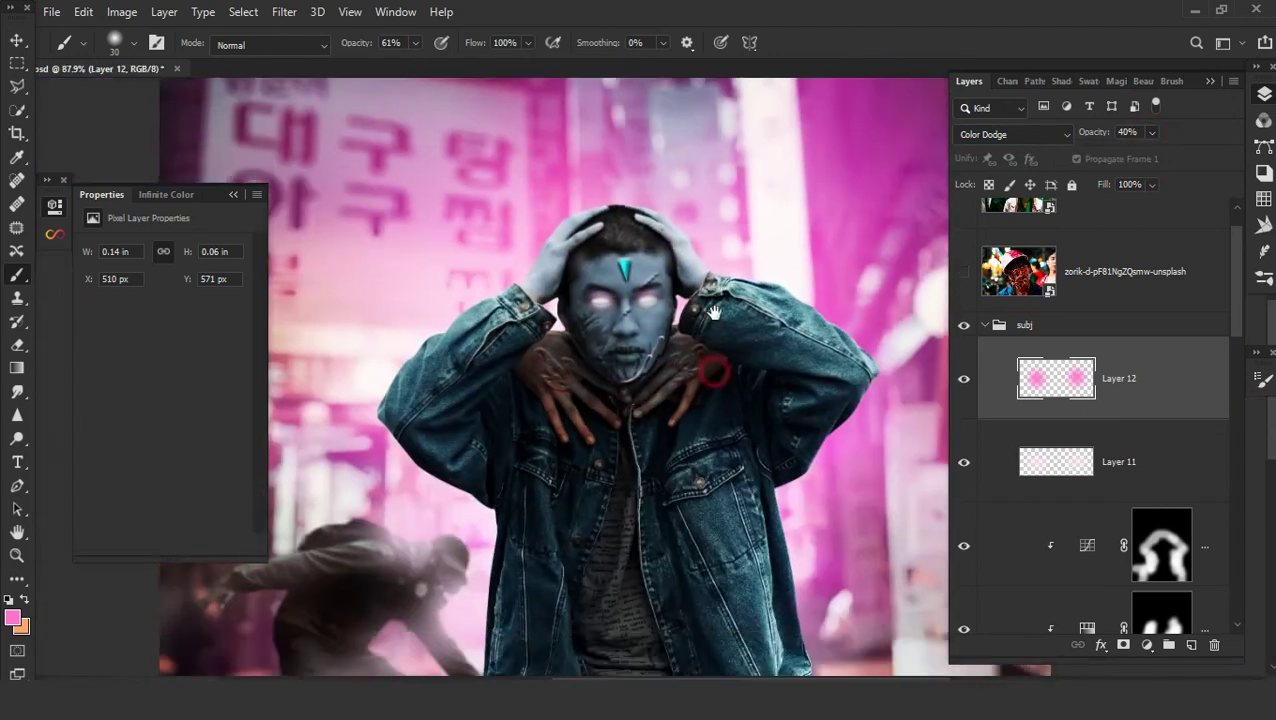
{"action": "scroll", "coordinate": [713, 313], "scroll_direction": "down", "scroll_amount": 2}
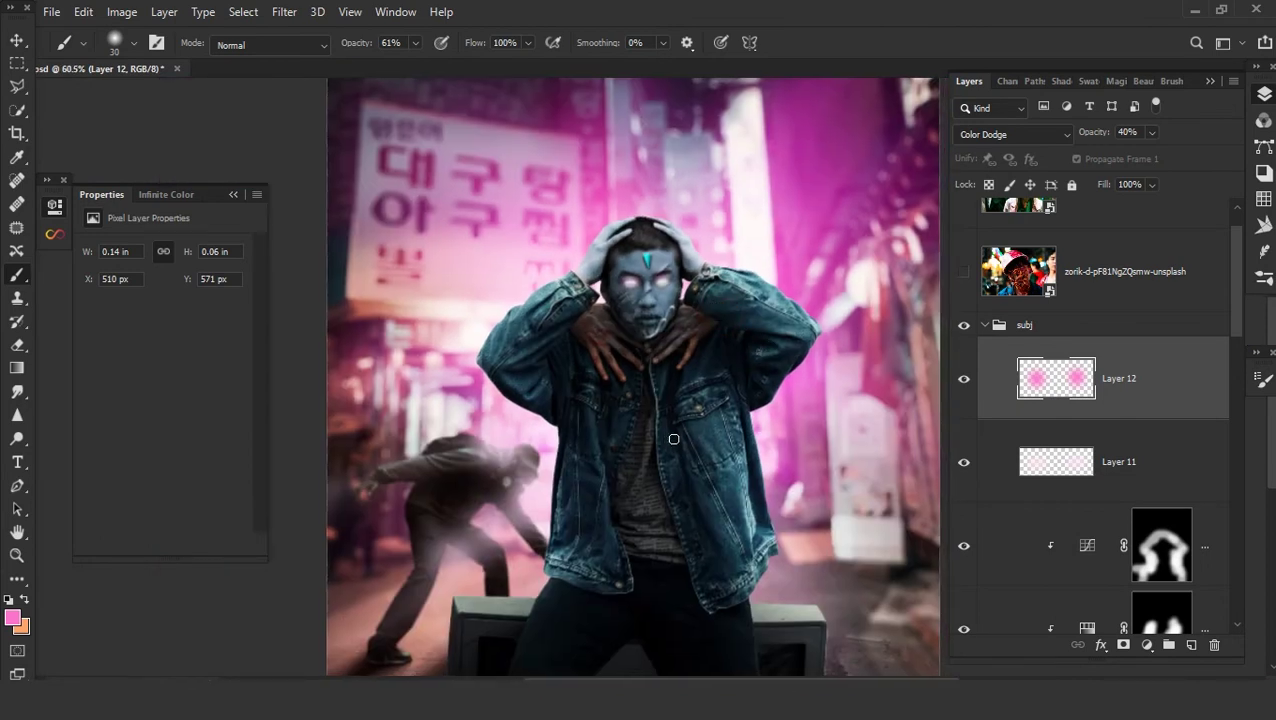
{"action": "scroll", "coordinate": [674, 439], "scroll_direction": "down", "scroll_amount": 2}
{"action": "scroll", "coordinate": [1057, 407], "scroll_direction": "up", "scroll_amount": 1}
{"action": "left_click", "coordinate": [1017, 330]}
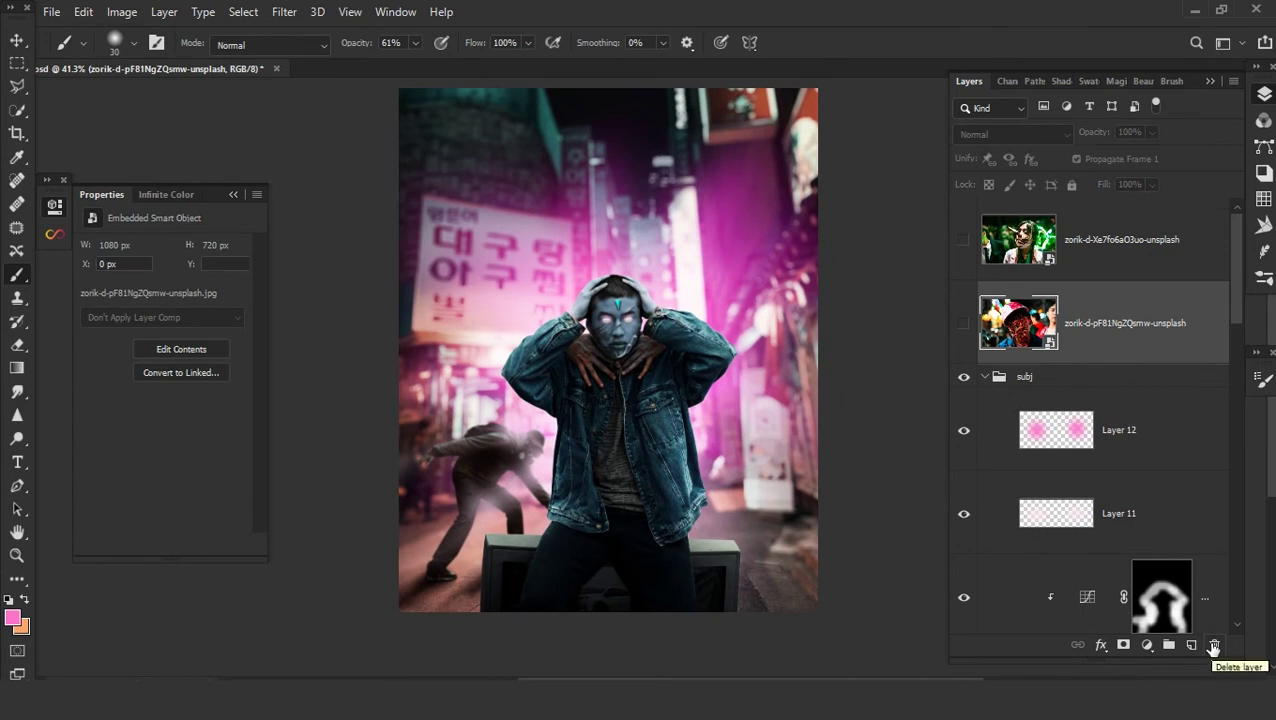
- Hide the red-hat zombie photo and show and select the green-lit zombie girl layer
{"action": "left_click", "coordinate": [962, 324]}
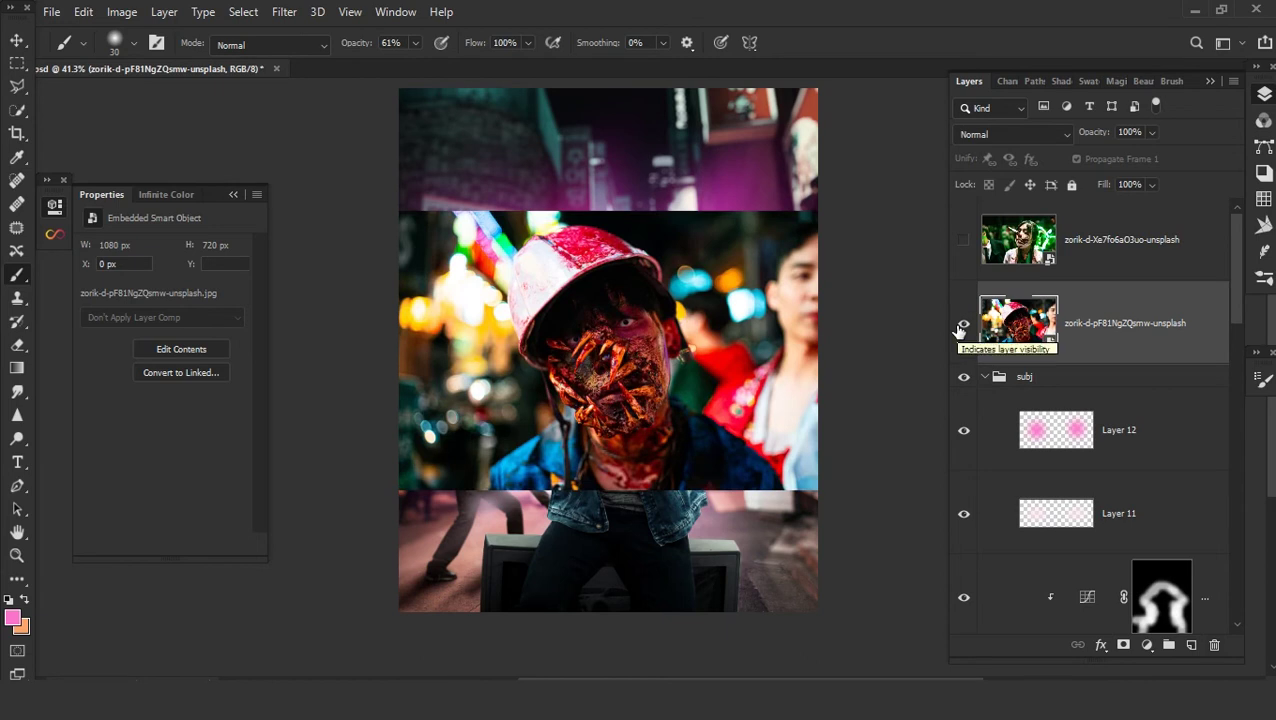
{"action": "left_click", "coordinate": [962, 324]}
{"action": "left_click", "coordinate": [1017, 240]}
{"action": "left_click", "coordinate": [963, 240]}
{"action": "scroll", "coordinate": [608, 421], "scroll_direction": "up", "scroll_amount": 2}
{"action": "scroll", "coordinate": [646, 417], "scroll_direction": "down", "scroll_amount": 2}
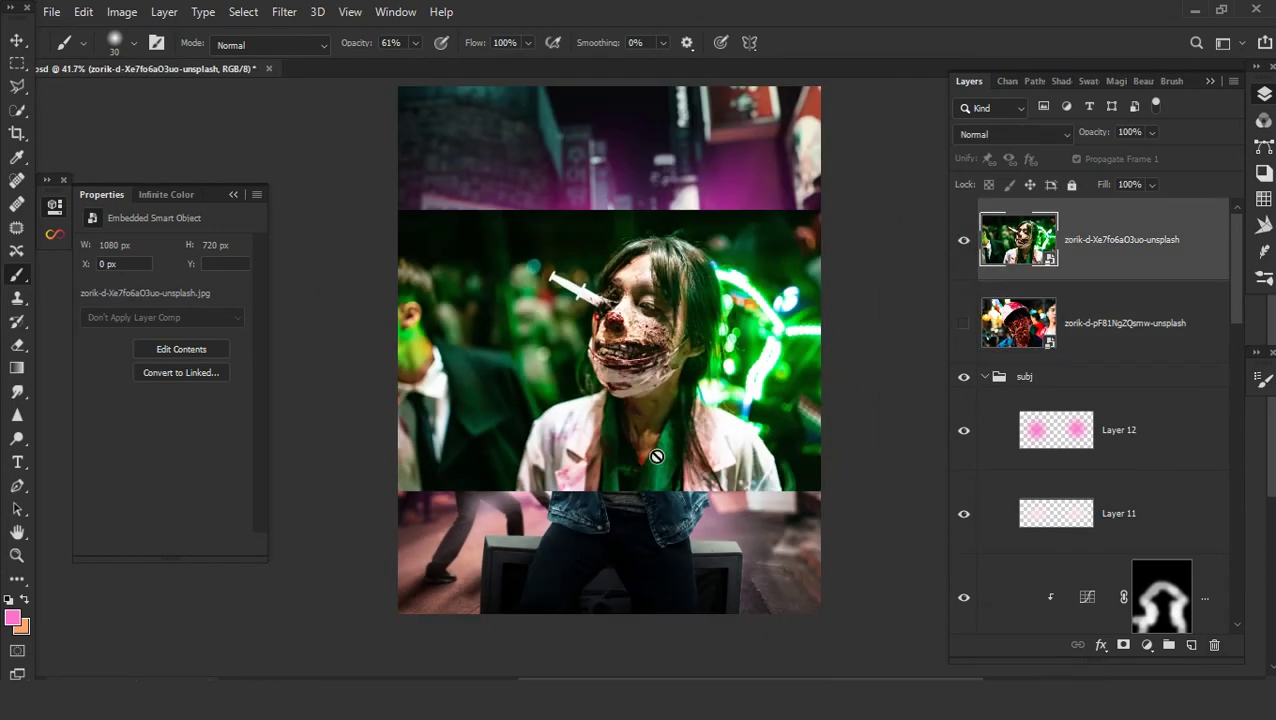
- Trace the girl with the Pen tool and move her masked layer below the subj group
{"action": "key", "text": "p"}
{"action": "scroll", "coordinate": [706, 502], "scroll_direction": "up", "scroll_amount": 3}
{"action": "scroll", "coordinate": [513, 347], "scroll_direction": "up", "scroll_amount": 3}
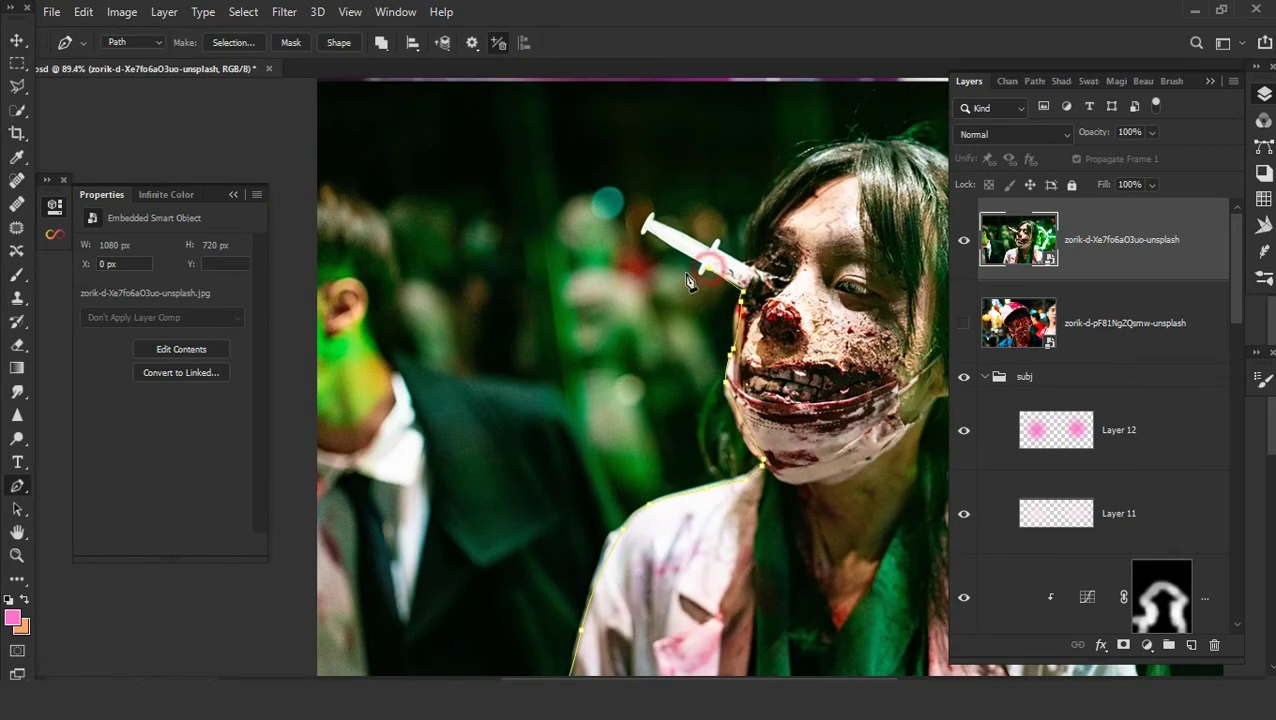
{"action": "scroll", "coordinate": [688, 283], "scroll_direction": "up", "scroll_amount": 3}
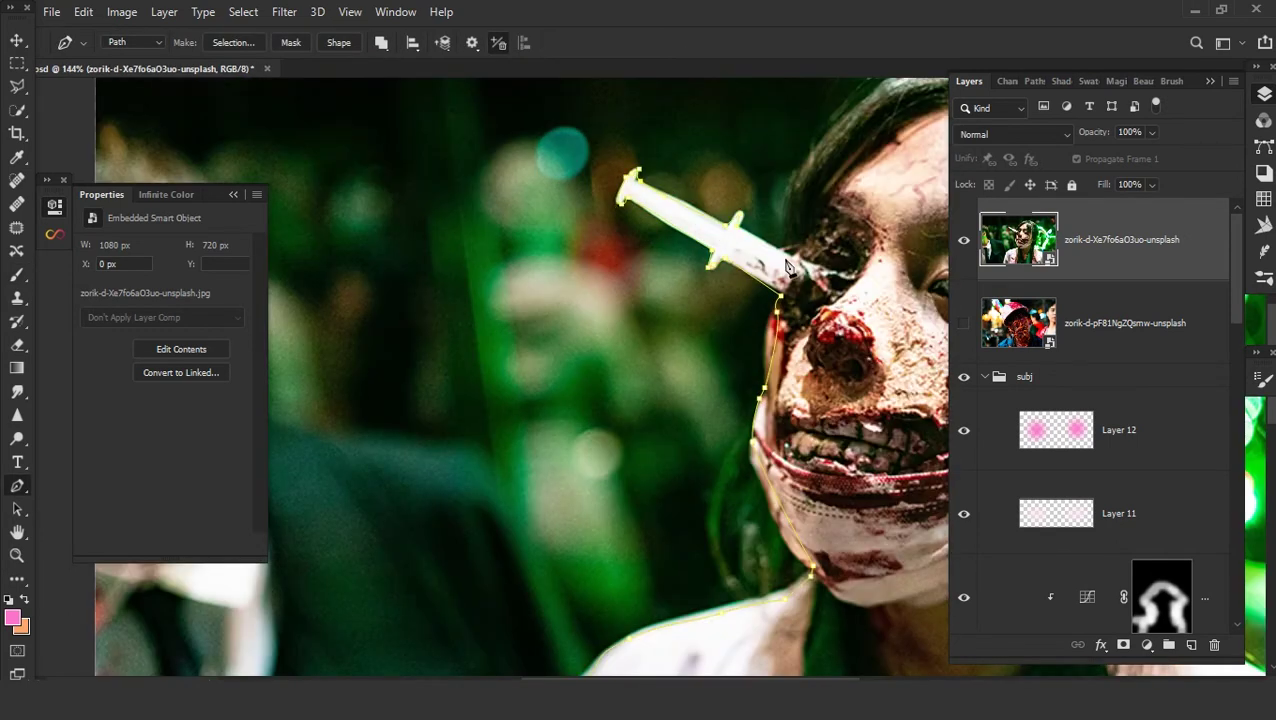
{"action": "scroll", "coordinate": [785, 265], "scroll_direction": "down", "scroll_amount": 3}
{"action": "scroll", "coordinate": [695, 340], "scroll_direction": "down", "scroll_amount": 3}
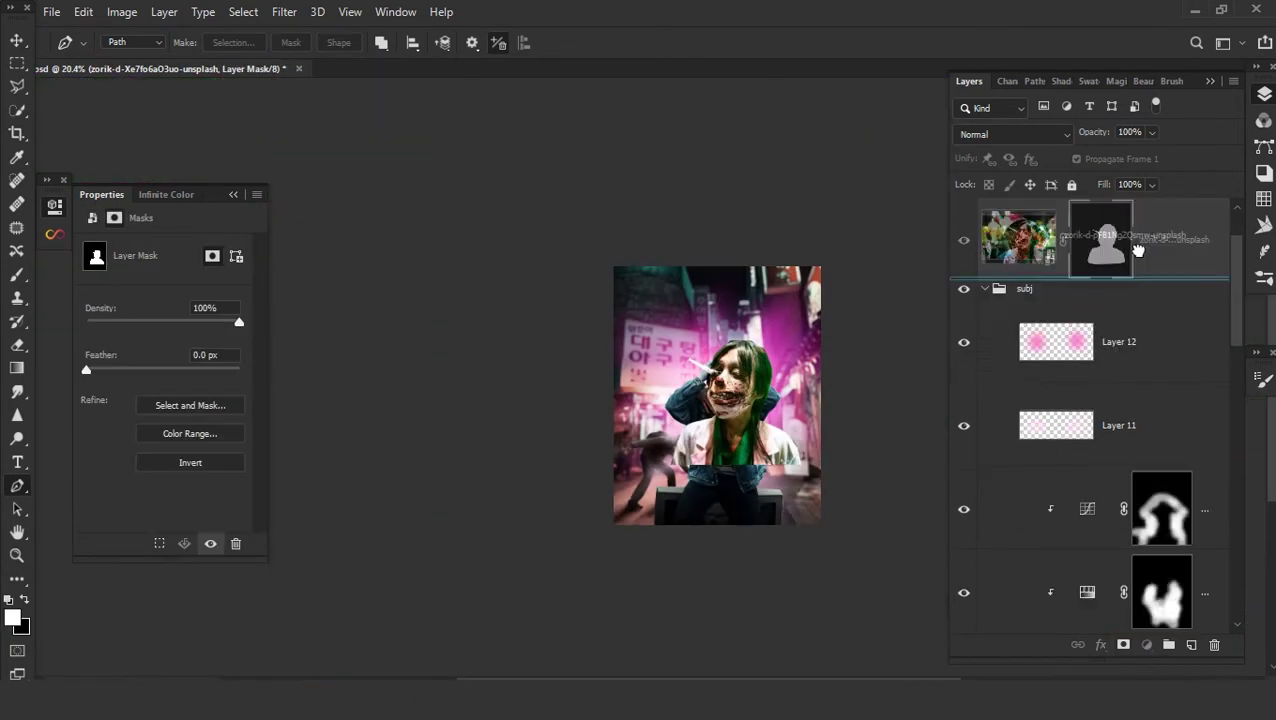
{"action": "left_click_drag", "start_coordinate": [1137, 250], "coordinate": [1137, 386]}
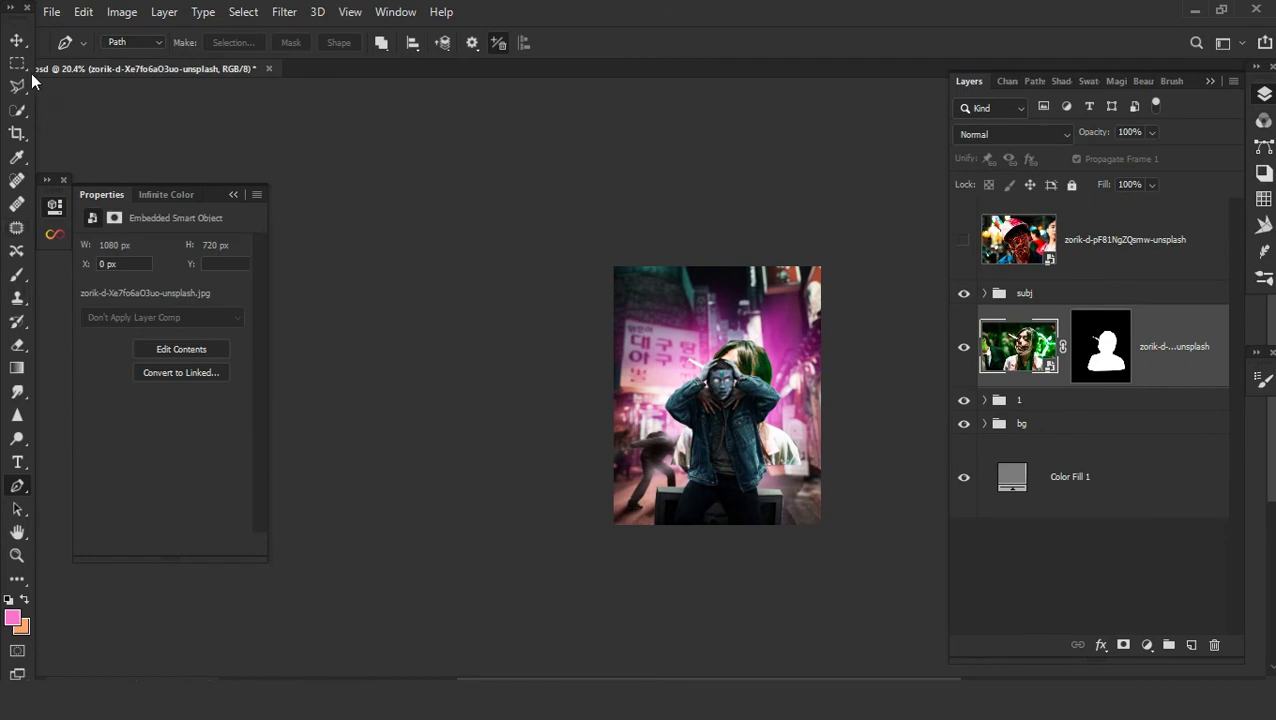
- Shrink the zombie girl, mirror her, and move her behind the man's head
{"action": "key", "text": "v"}
{"action": "scroll", "coordinate": [699, 359], "scroll_direction": "up", "scroll_amount": 2}
{"action": "mouse_move", "coordinate": [861, 505]}
{"action": "left_mouse_down"}
{"action": "mouse_move", "coordinate": [797, 401]}
{"action": "mouse_move", "coordinate": [715, 365]}
{"action": "left_mouse_up"}
{"action": "scroll", "coordinate": [672, 386], "scroll_direction": "up", "scroll_amount": 2}
{"action": "right_click", "coordinate": [672, 386]}
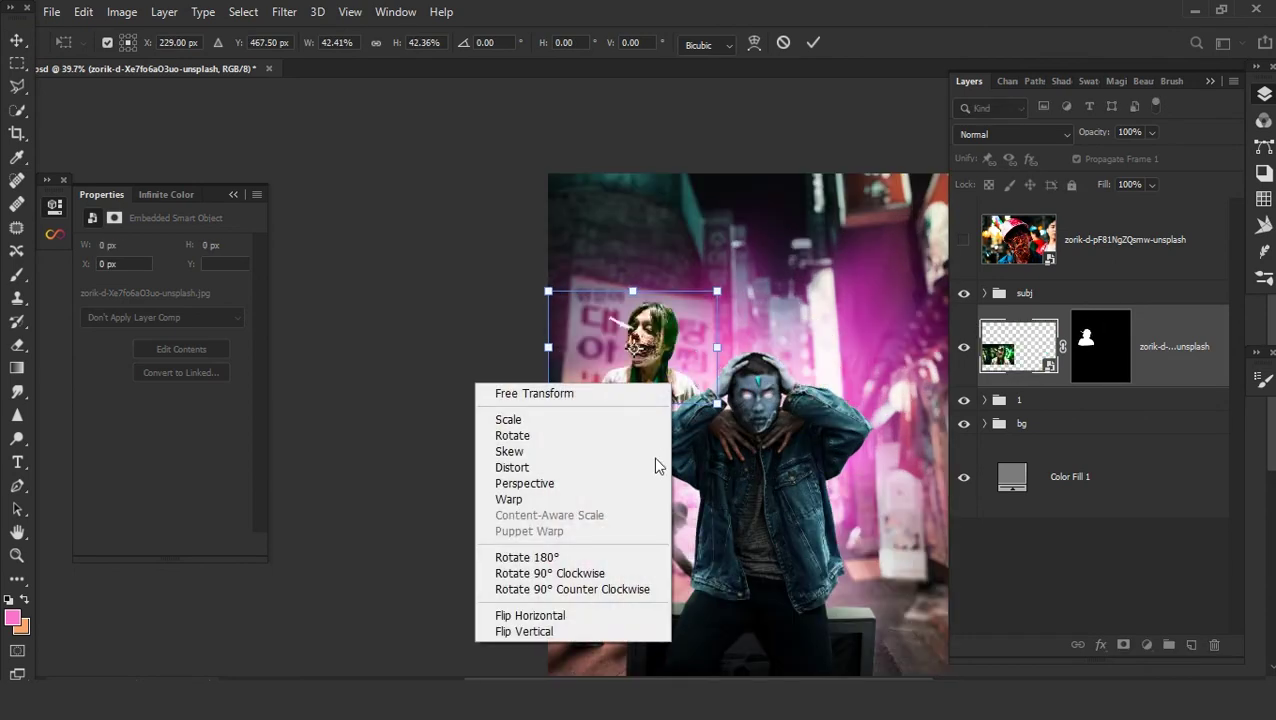
{"action": "left_click", "coordinate": [655, 630]}
{"action": "scroll", "coordinate": [657, 380], "scroll_direction": "up", "scroll_amount": 1}
{"action": "mouse_move", "coordinate": [657, 380]}
{"action": "left_mouse_down"}
{"action": "mouse_move", "coordinate": [910, 450]}
{"action": "mouse_move", "coordinate": [902, 432]}
{"action": "left_mouse_up"}
- Flip the girl back to her original facing and enlarge her behind the head
{"action": "scroll", "coordinate": [847, 430], "scroll_direction": "right", "scroll_amount": 3}
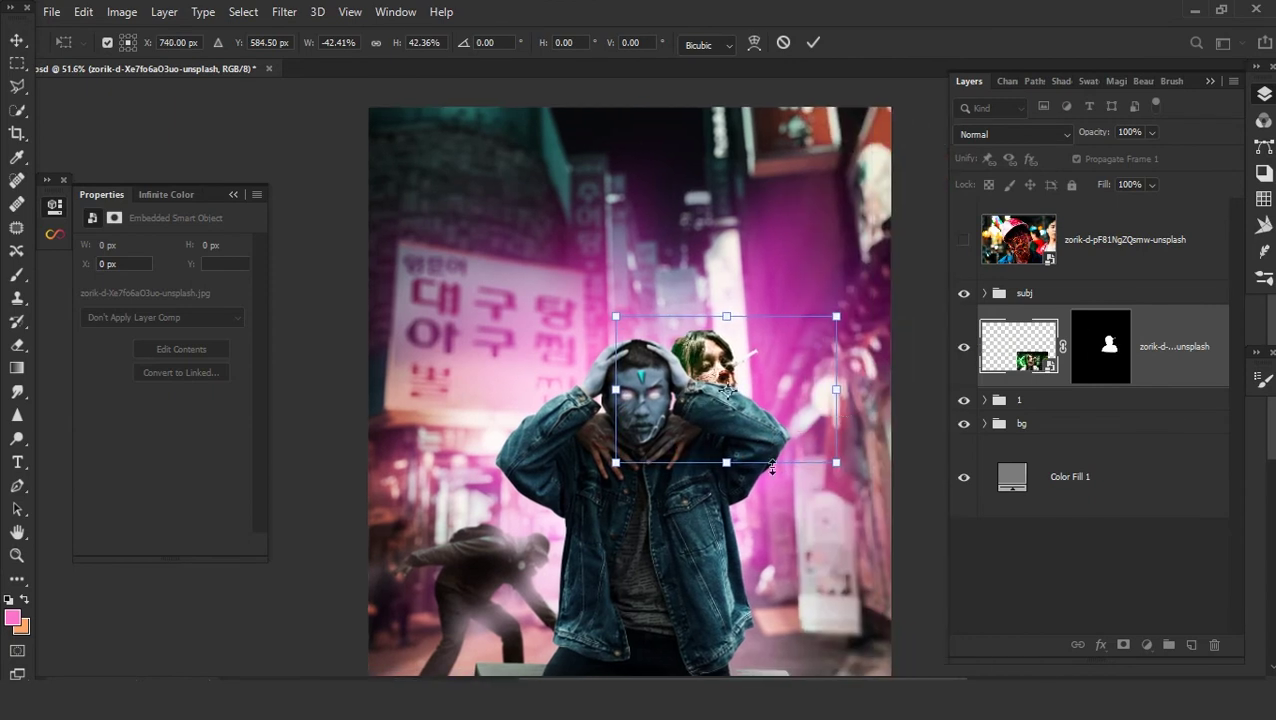
{"action": "scroll", "coordinate": [849, 421], "scroll_direction": "up", "scroll_amount": 1}
{"action": "scroll", "coordinate": [849, 421], "scroll_direction": "up", "scroll_amount": 1}
{"action": "right_click", "coordinate": [565, 428]}
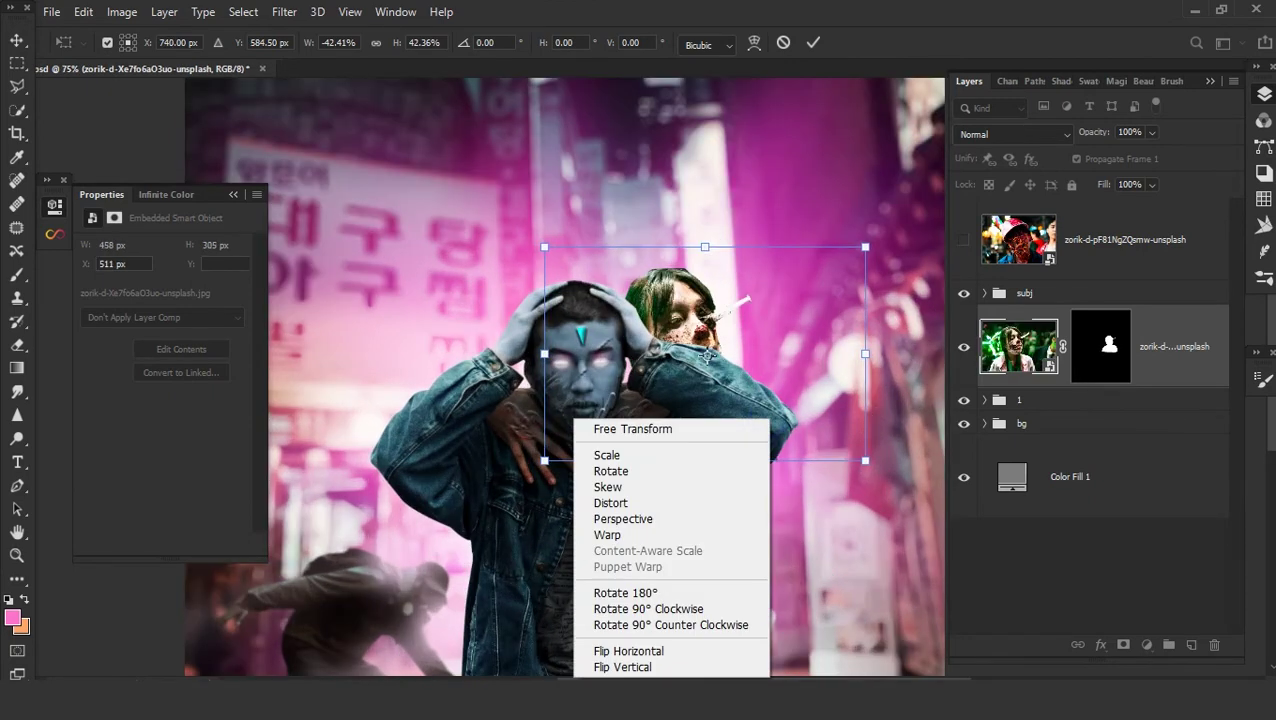
{"action": "left_click", "coordinate": [620, 652]}
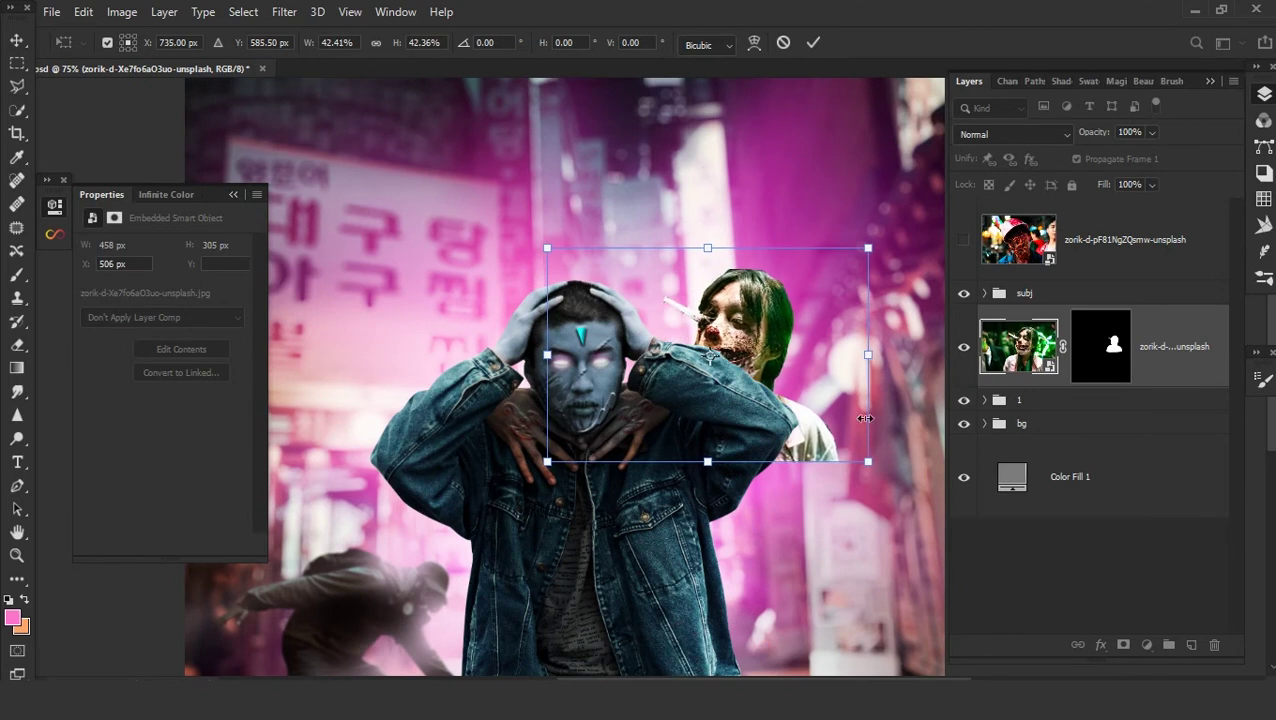
{"action": "left_click_drag", "start_coordinate": [753, 269], "coordinate": [676, 291]}
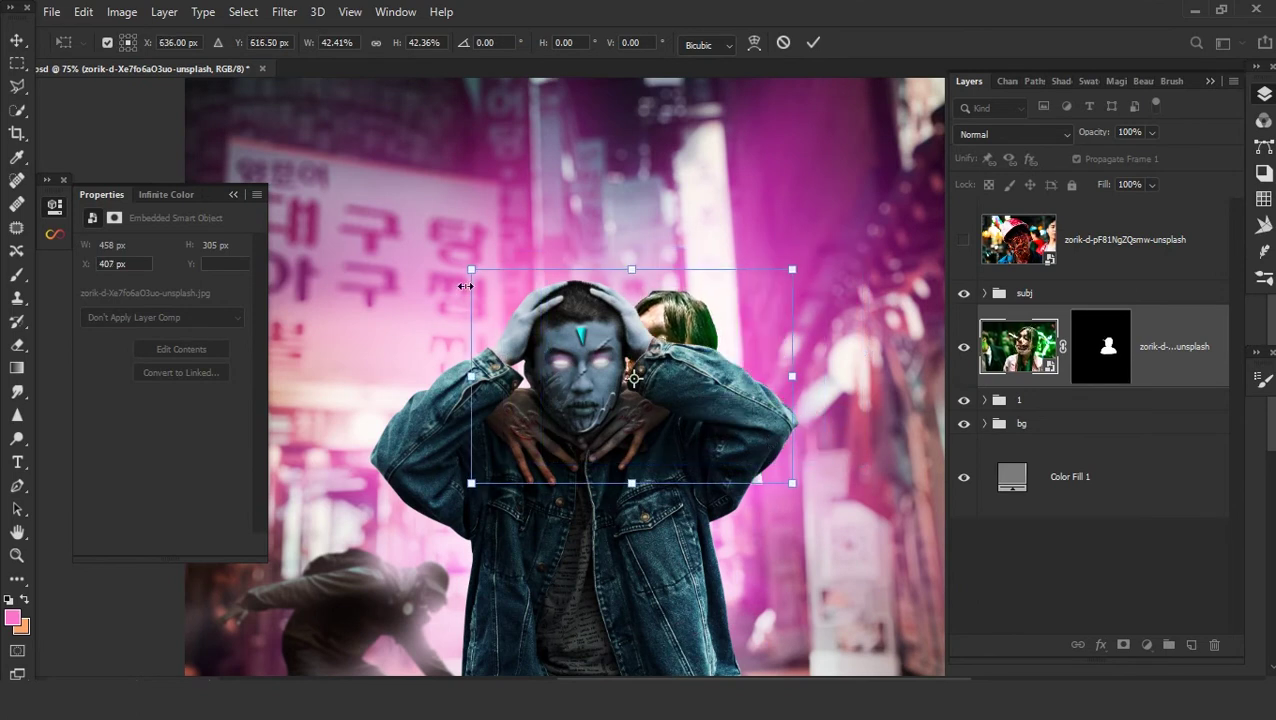
{"action": "left_click_drag", "start_coordinate": [448, 271], "coordinate": [403, 228]}
{"action": "left_click_drag", "start_coordinate": [568, 383], "coordinate": [581, 372]}
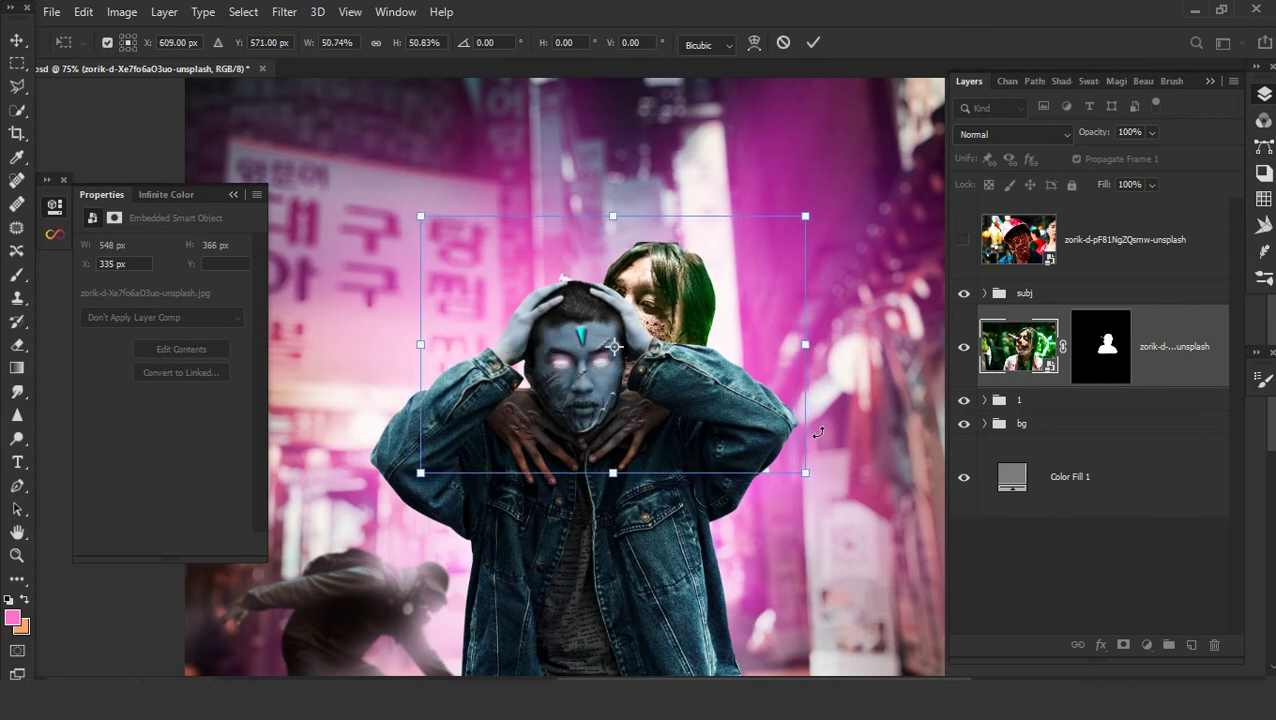
{"action": "left_click_drag", "start_coordinate": [752, 462], "coordinate": [688, 437]}
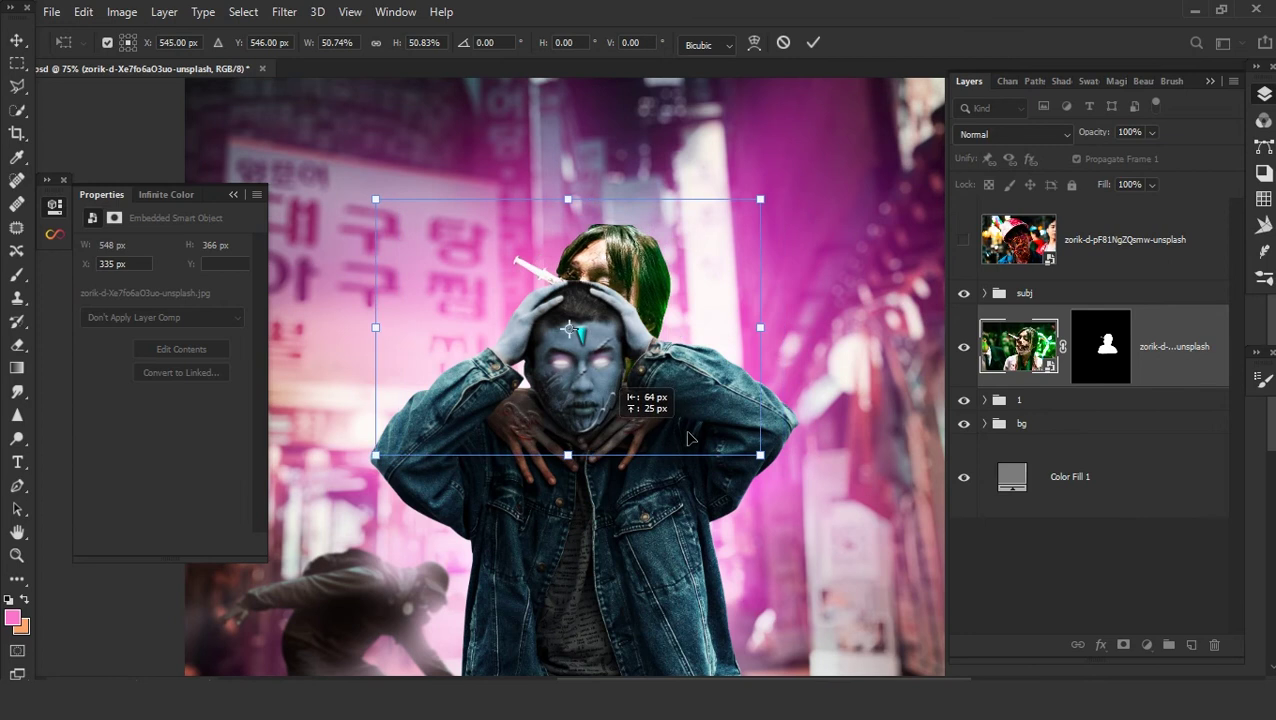
- Fine-tune the girl to 46.5% scale just behind the head and apply the transform
{"action": "key", "text": "ctrl+0"}
{"action": "left_click_drag", "start_coordinate": [512, 302], "coordinate": [536, 319]}
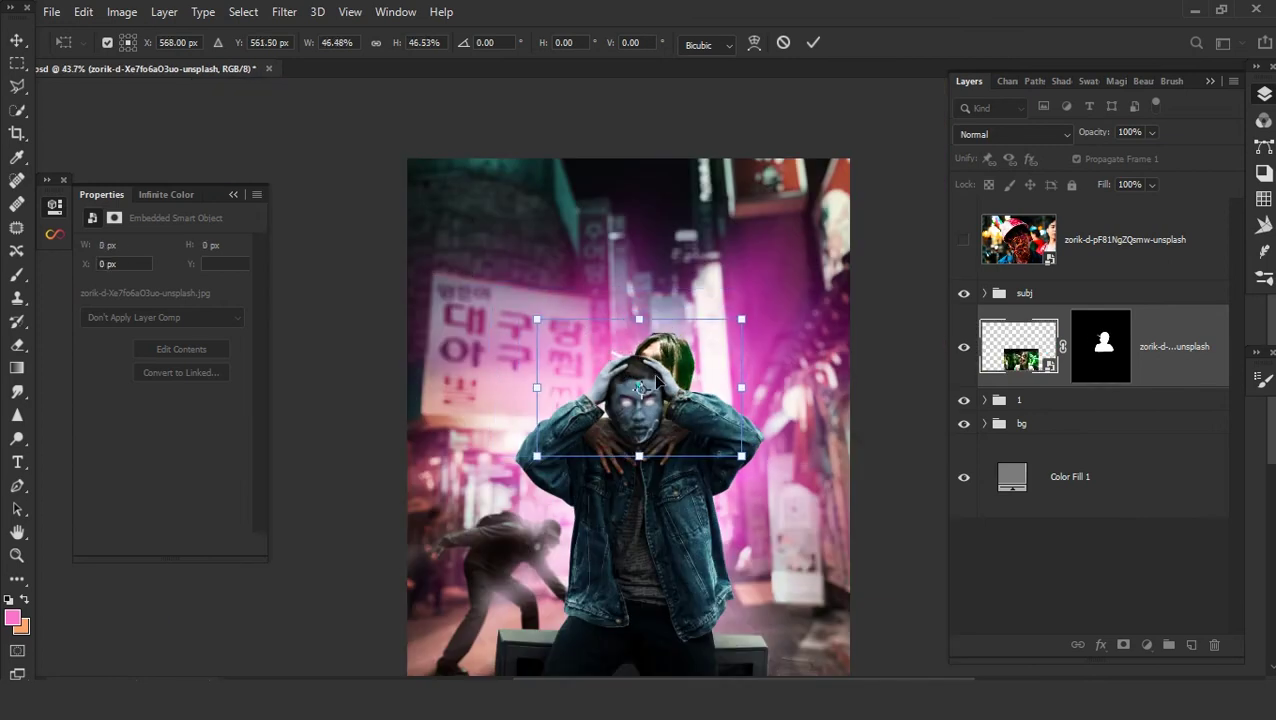
{"action": "scroll", "coordinate": [656, 381], "scroll_direction": "up", "scroll_amount": 5}
{"action": "left_click_drag", "start_coordinate": [656, 377], "coordinate": [656, 364]}
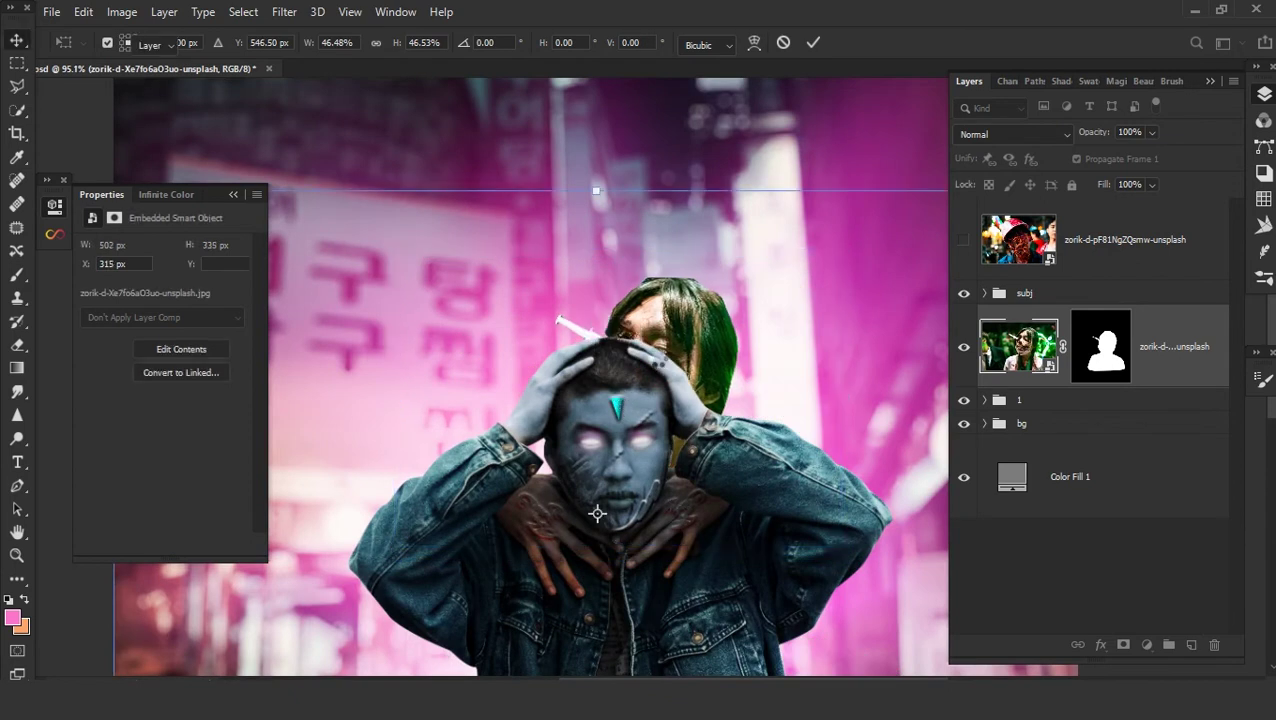
{"action": "scroll", "coordinate": [656, 364], "scroll_direction": "up", "scroll_amount": 2}
{"action": "left_click", "coordinate": [1100, 346]}
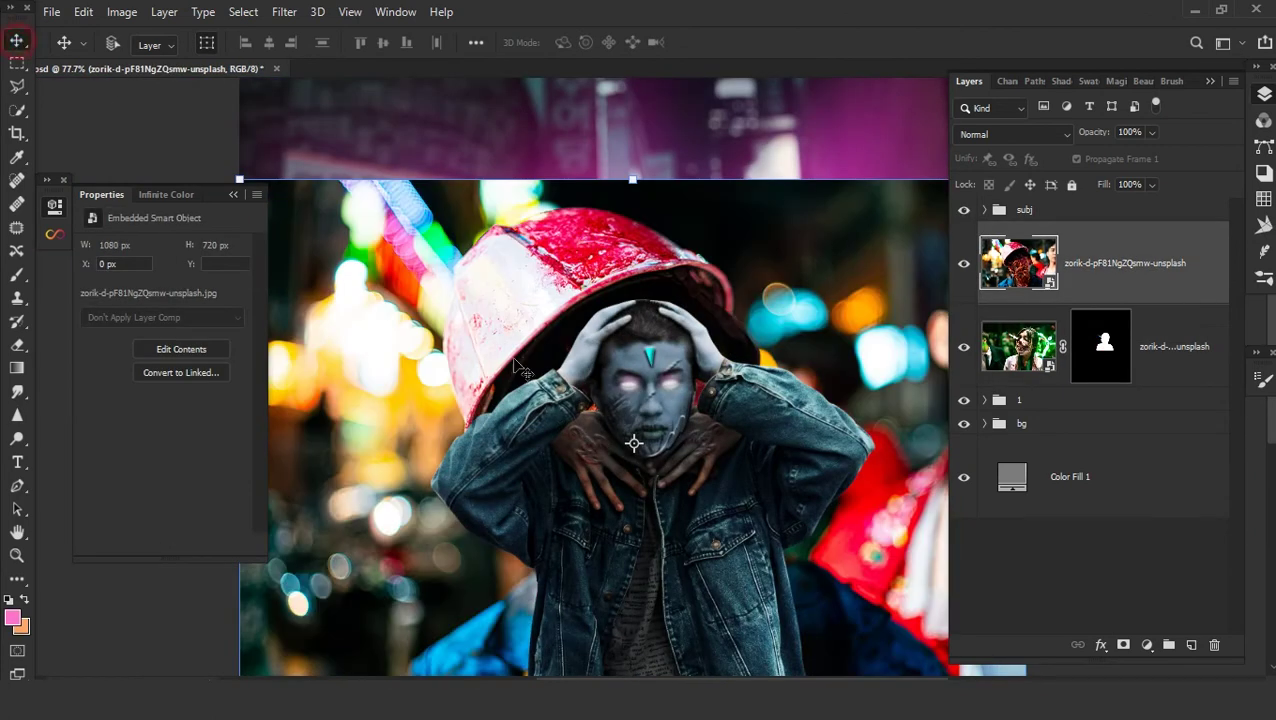
- Trace the red-capped zombie with the Pen tool and mask its layer via Select > Reselect
{"action": "left_click", "coordinate": [964, 265]}
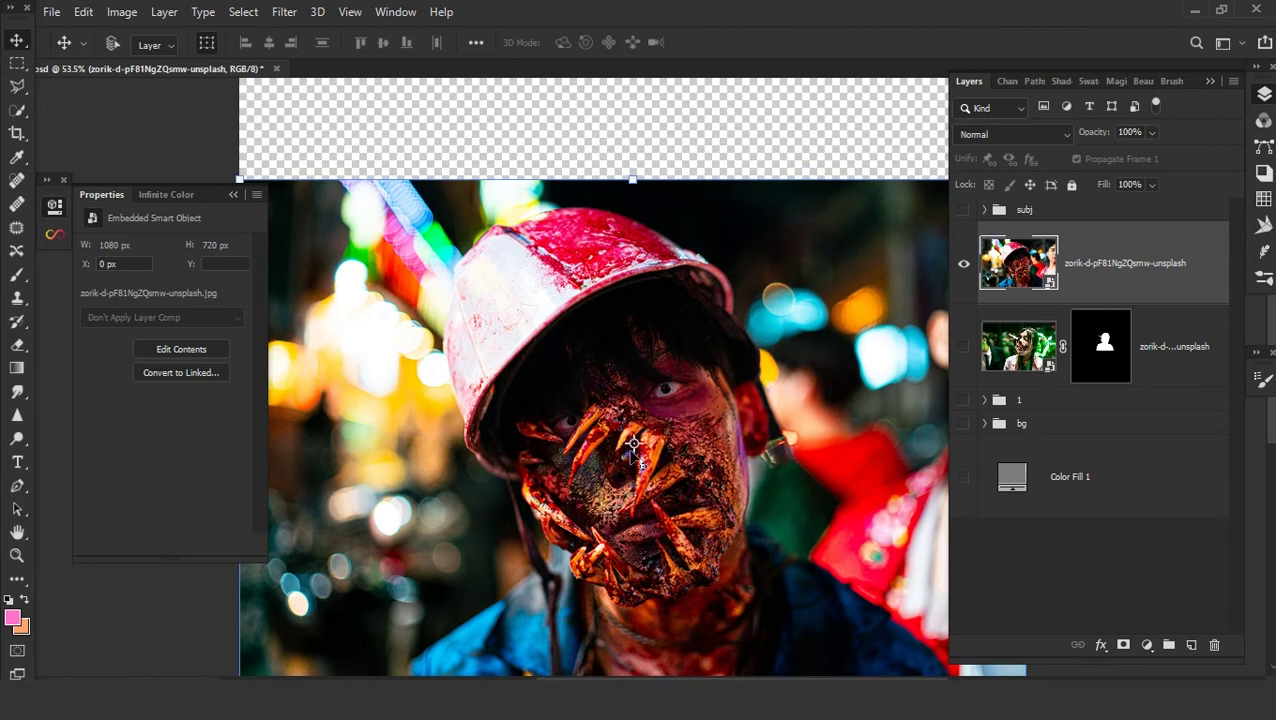
{"action": "scroll", "coordinate": [634, 444], "scroll_direction": "up", "scroll_amount": 3}
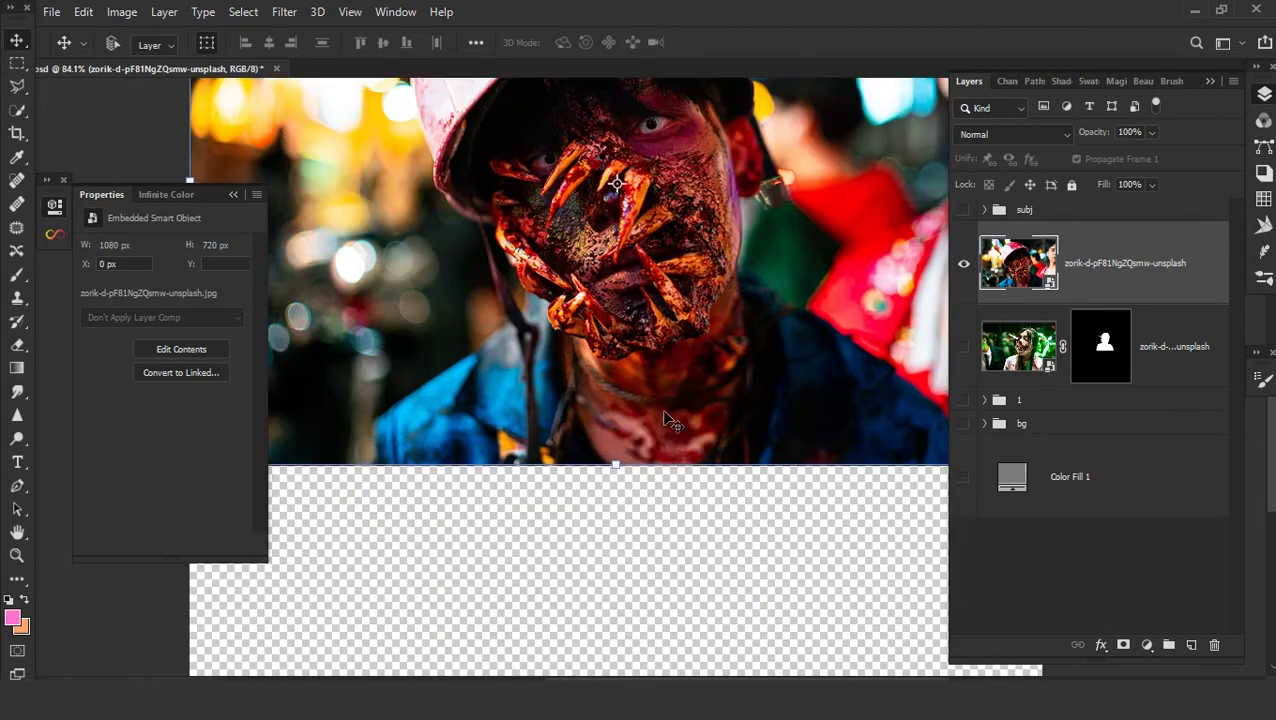
{"action": "key", "text": "p"}
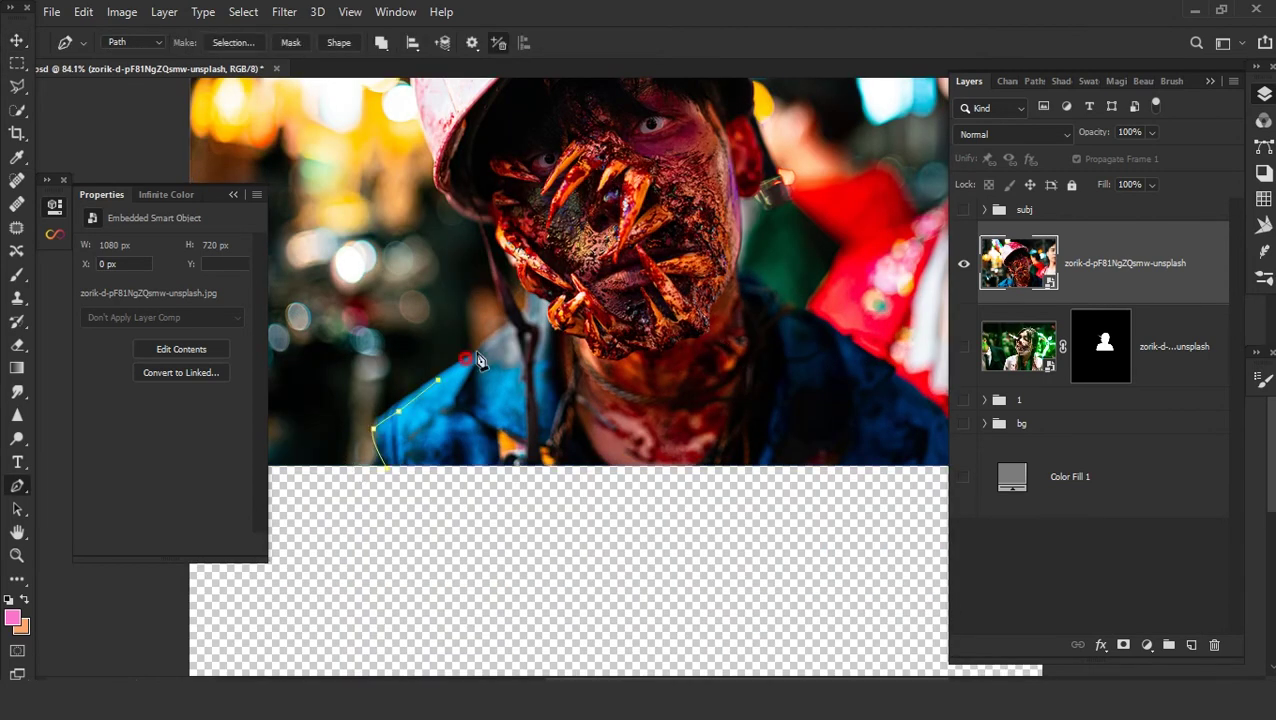
{"action": "left_click_drag", "start_coordinate": [476, 224], "coordinate": [615, 428]}
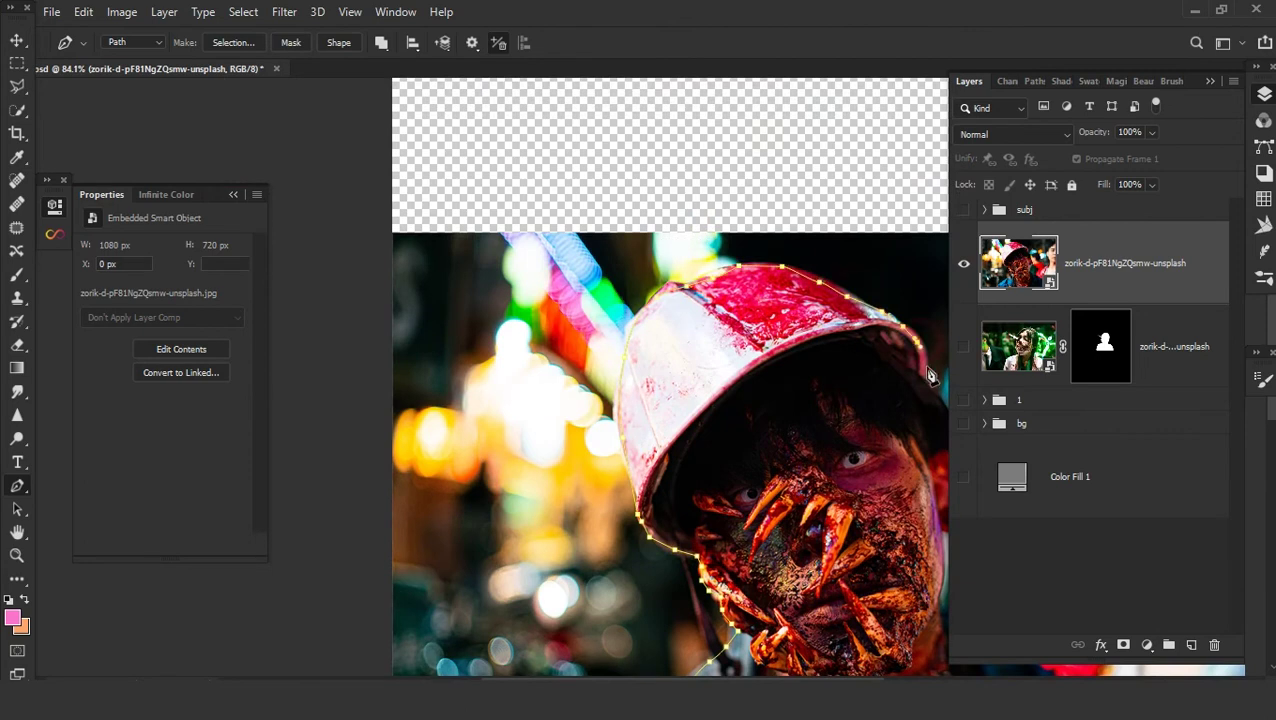
{"action": "left_click_drag", "start_coordinate": [928, 485], "coordinate": [638, 350]}
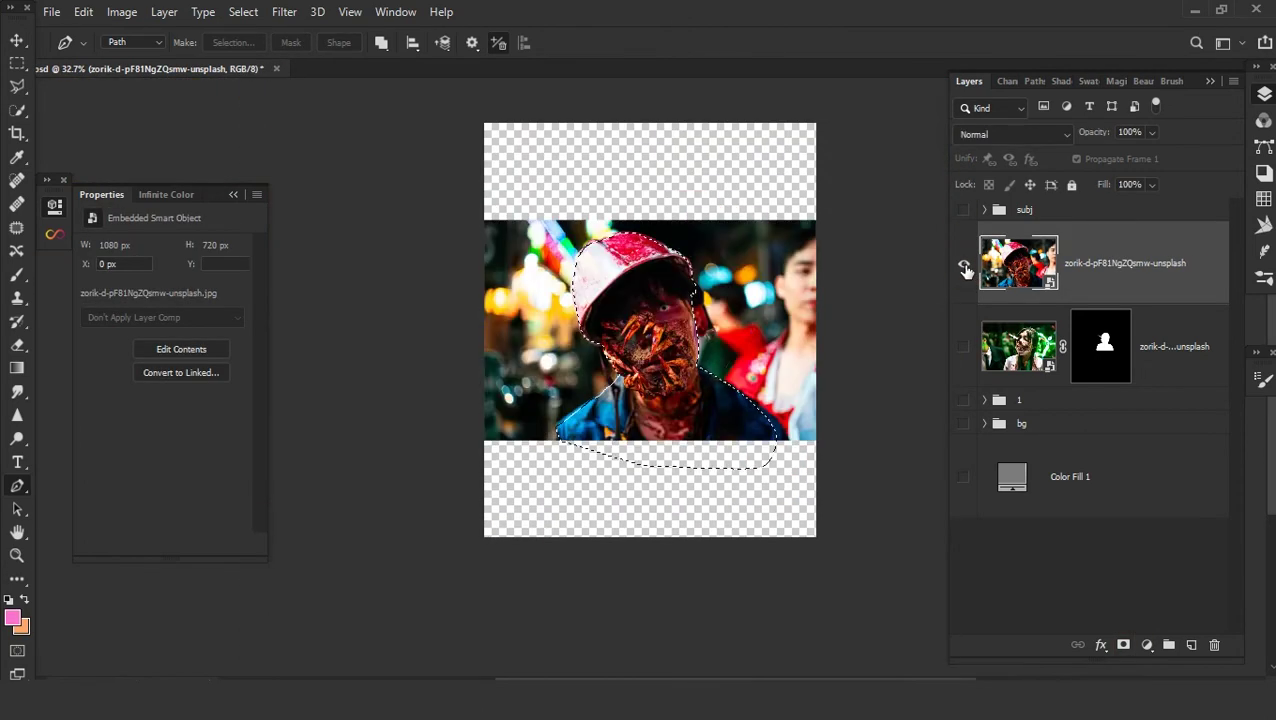
{"action": "left_click", "coordinate": [964, 263], "text": "alt"}
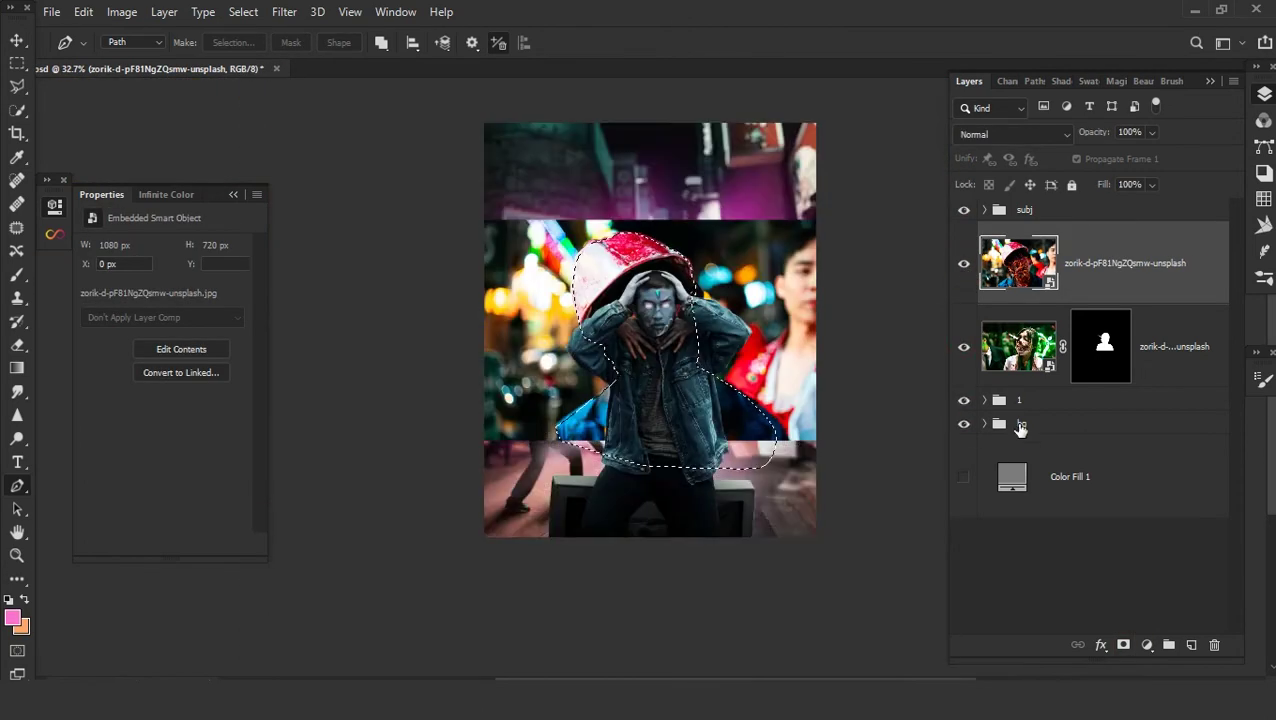
{"action": "left_click", "coordinate": [243, 11]}
{"action": "left_click", "coordinate": [203, 68]}
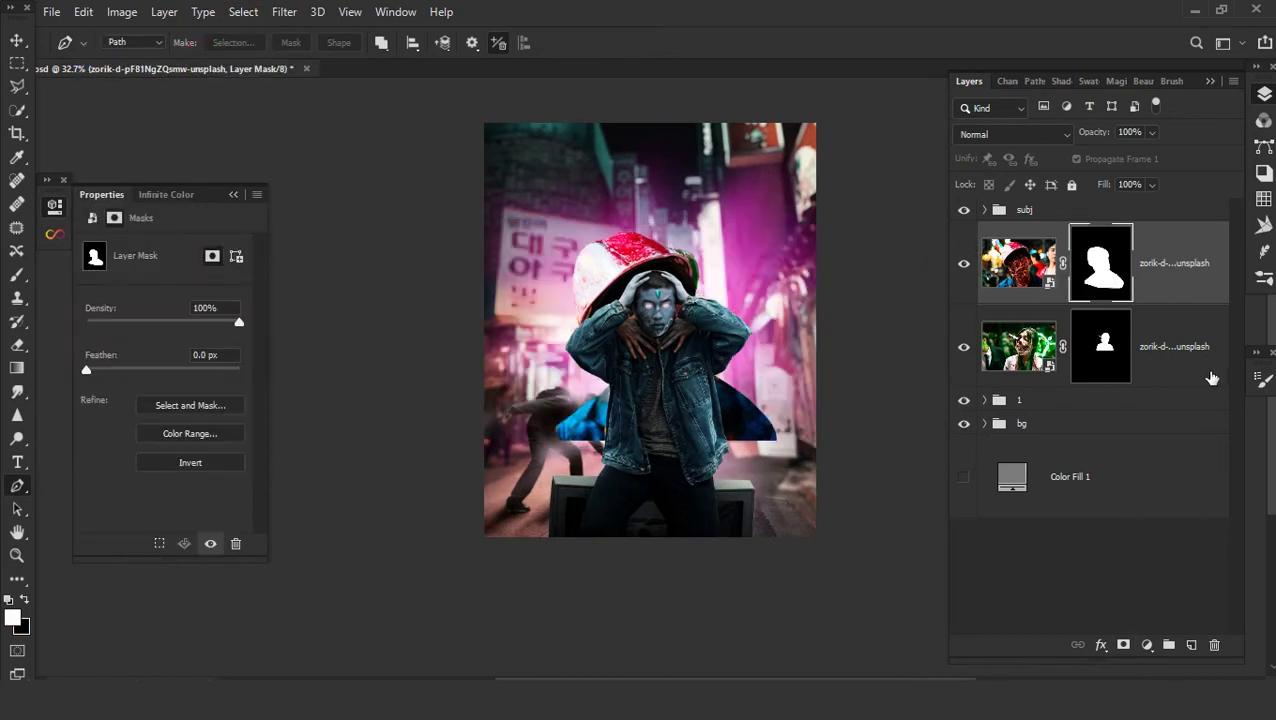
{"action": "left_click", "coordinate": [17, 40]}
- Scale the red-capped zombie to 37.5%, rotate it −22.63°, and place it beside the subject's head
{"action": "key", "text": "ctrl+t"}
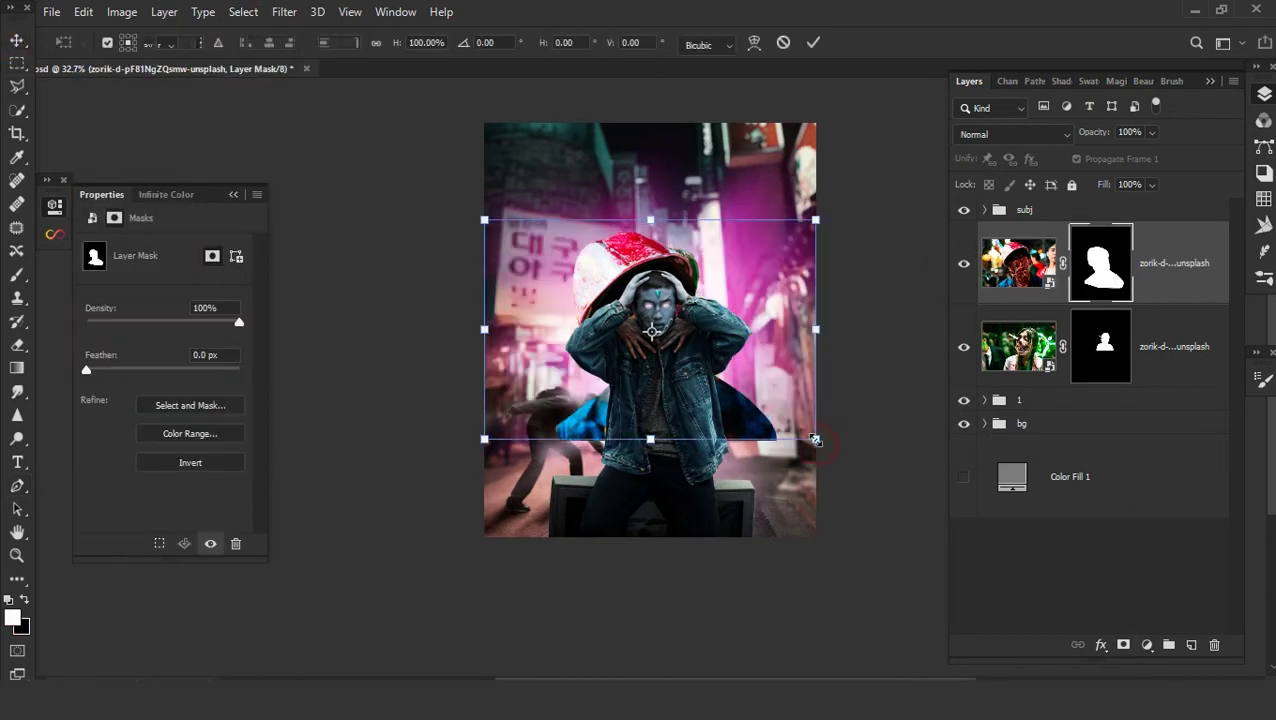
{"action": "left_click_drag", "start_coordinate": [798, 420], "coordinate": [619, 302]}
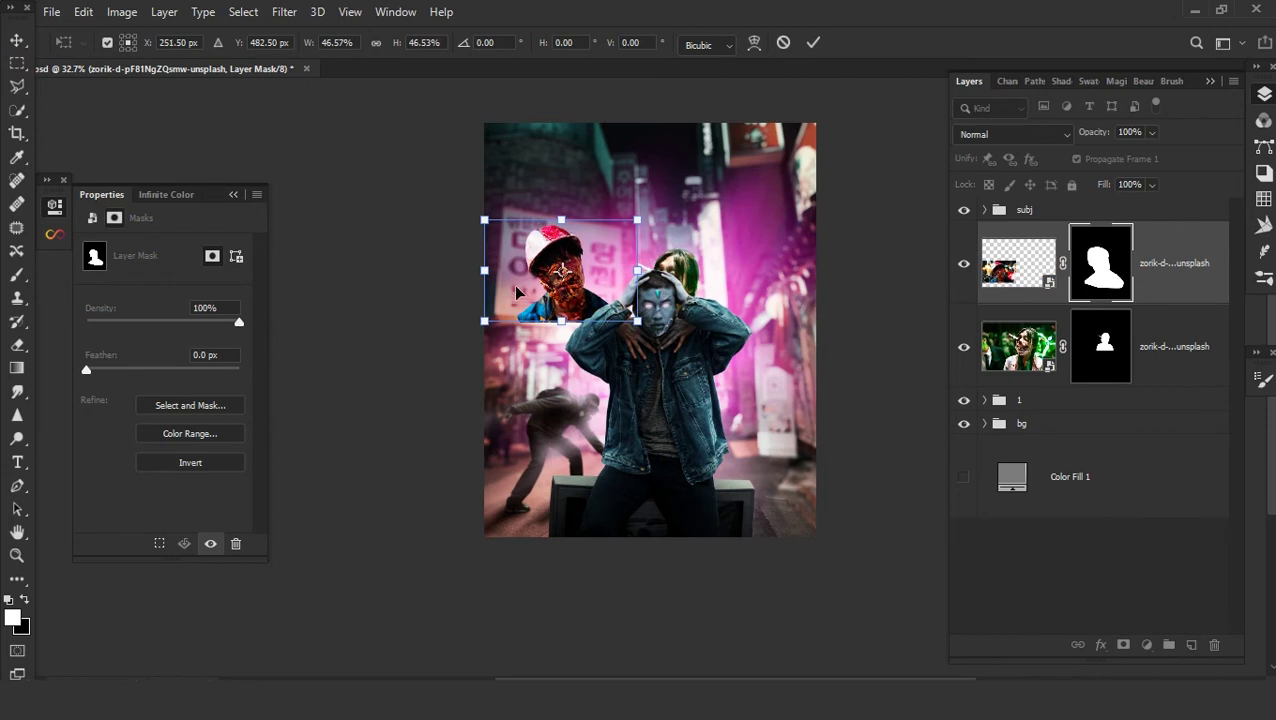
{"action": "left_click_drag", "start_coordinate": [492, 322], "coordinate": [470, 250]}
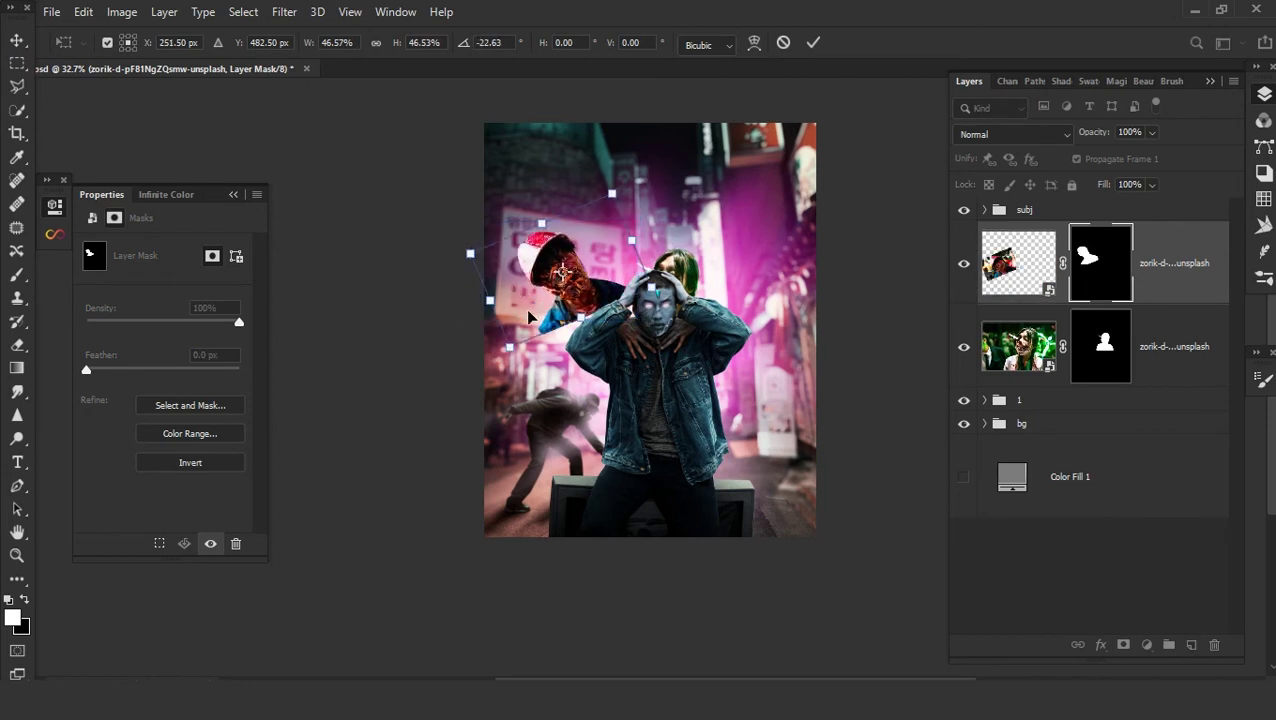
{"action": "left_click_drag", "start_coordinate": [555, 270], "coordinate": [612, 300]}
{"action": "mouse_move", "coordinate": [557, 377]}
{"action": "left_mouse_down"}
{"action": "mouse_move", "coordinate": [600, 340]}
{"action": "mouse_move", "coordinate": [574, 338]}
{"action": "left_mouse_up"}
{"action": "scroll", "coordinate": [600, 340], "scroll_direction": "up", "scroll_amount": 2}
{"action": "scroll", "coordinate": [600, 340], "scroll_direction": "up", "scroll_amount": 3}
{"action": "left_click_drag", "start_coordinate": [568, 337], "coordinate": [601, 353]}
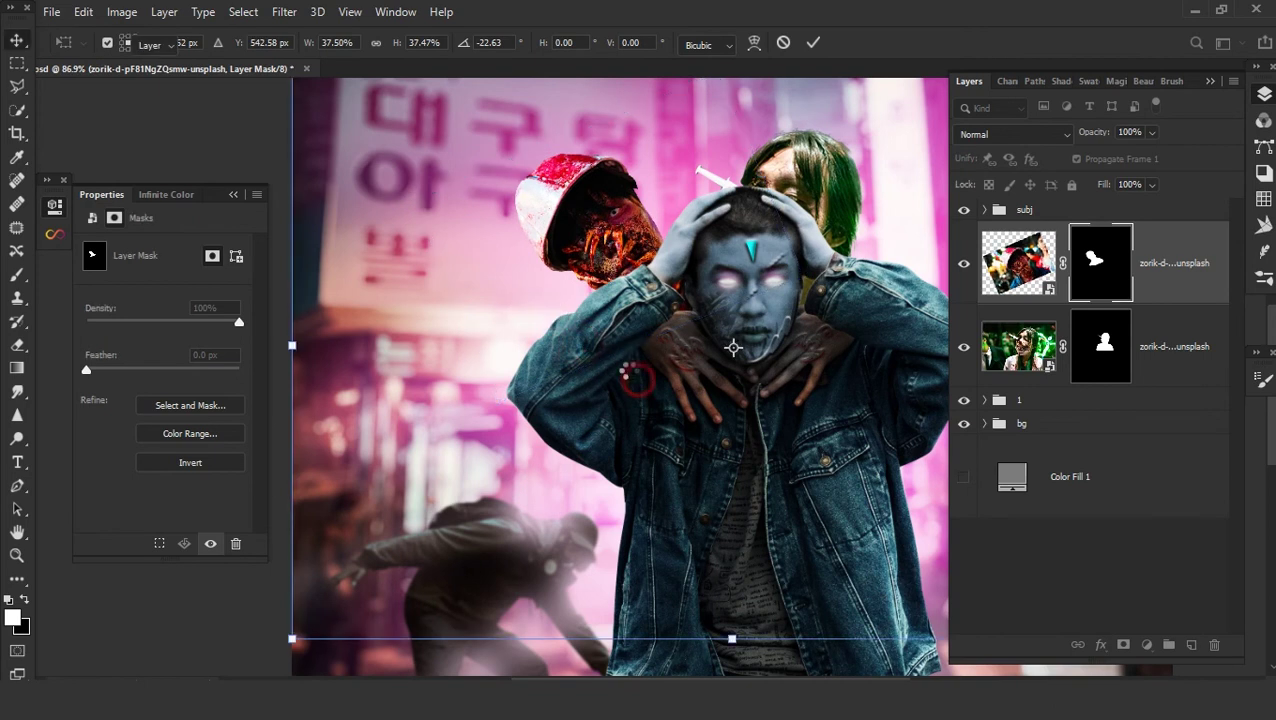
{"action": "key", "text": "Return"}
{"action": "scroll", "coordinate": [605, 275], "scroll_direction": "down", "scroll_amount": 3}
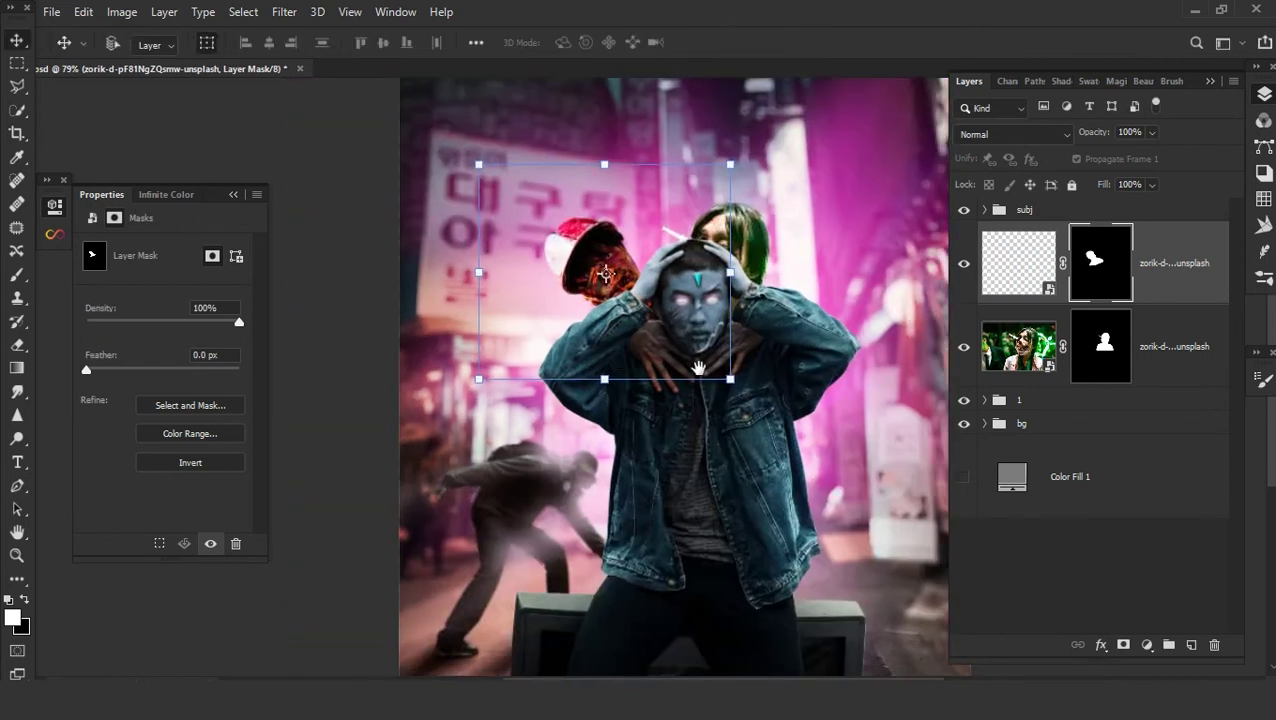
- Move the green-haired zombie 75 px right, then rotate both zombies about 2.5° together
{"action": "left_click", "coordinate": [1160, 358]}
{"action": "scroll", "coordinate": [760, 265], "scroll_direction": "up", "scroll_amount": 2}
{"action": "left_click_drag", "start_coordinate": [735, 295], "coordinate": [795, 295]}
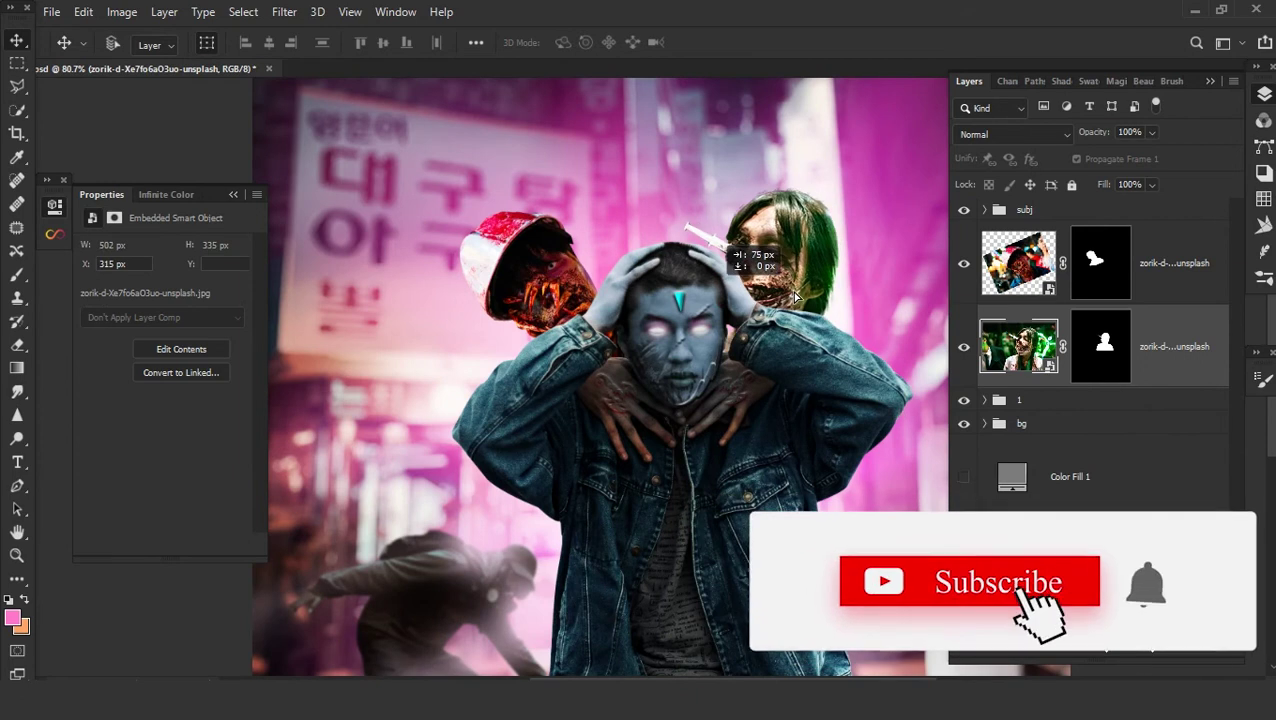
{"action": "scroll", "coordinate": [742, 338], "scroll_direction": "down", "scroll_amount": 2}
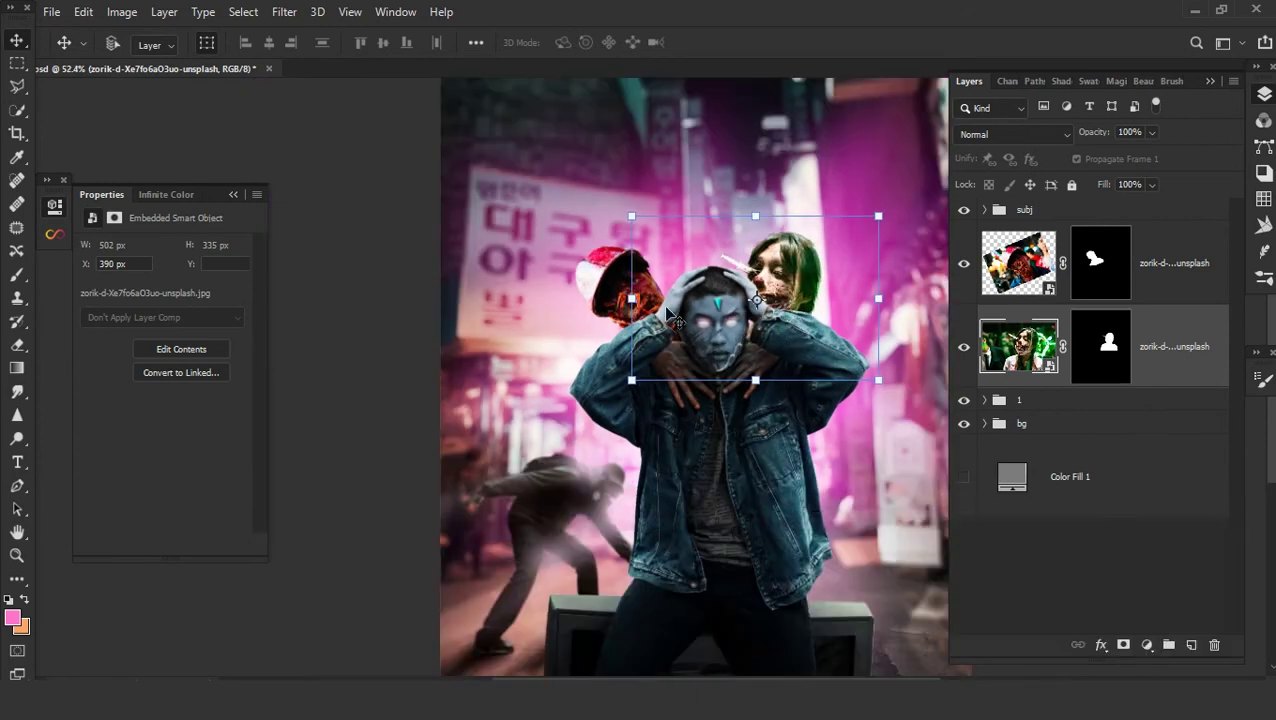
{"action": "left_click", "coordinate": [1162, 276], "text": "shift"}
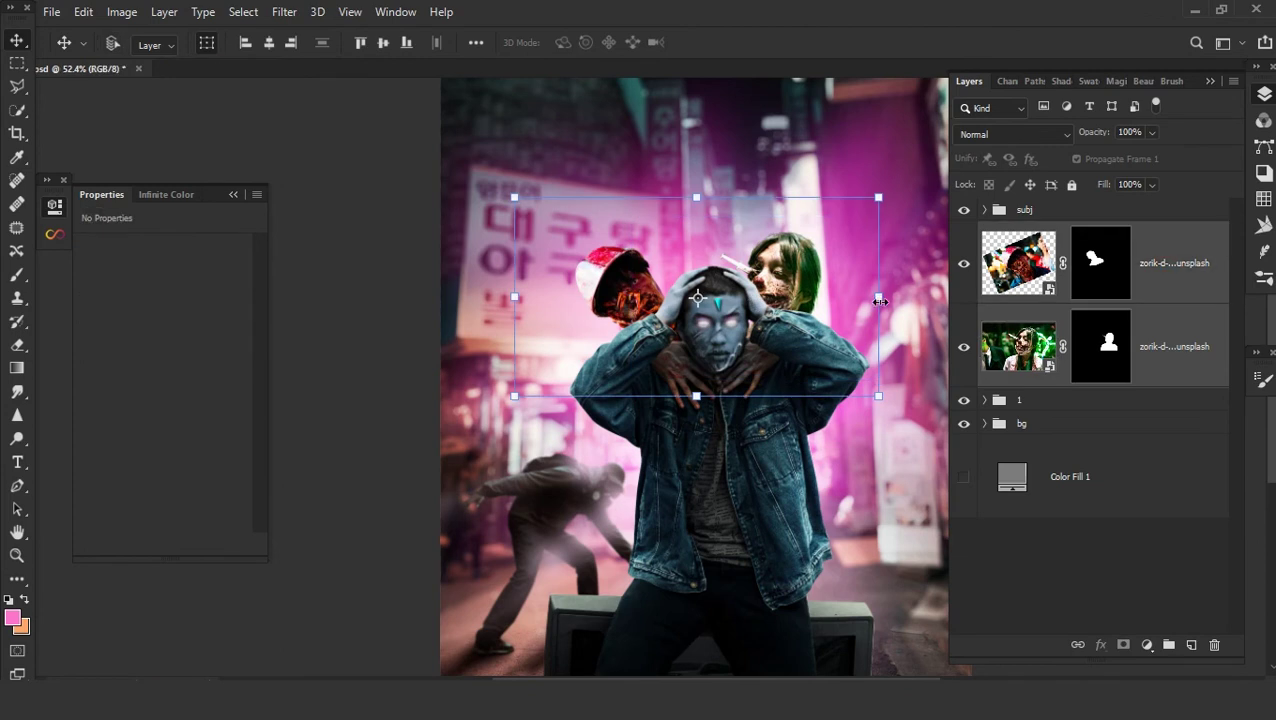
{"action": "left_click_drag", "start_coordinate": [914, 305], "coordinate": [908, 322]}
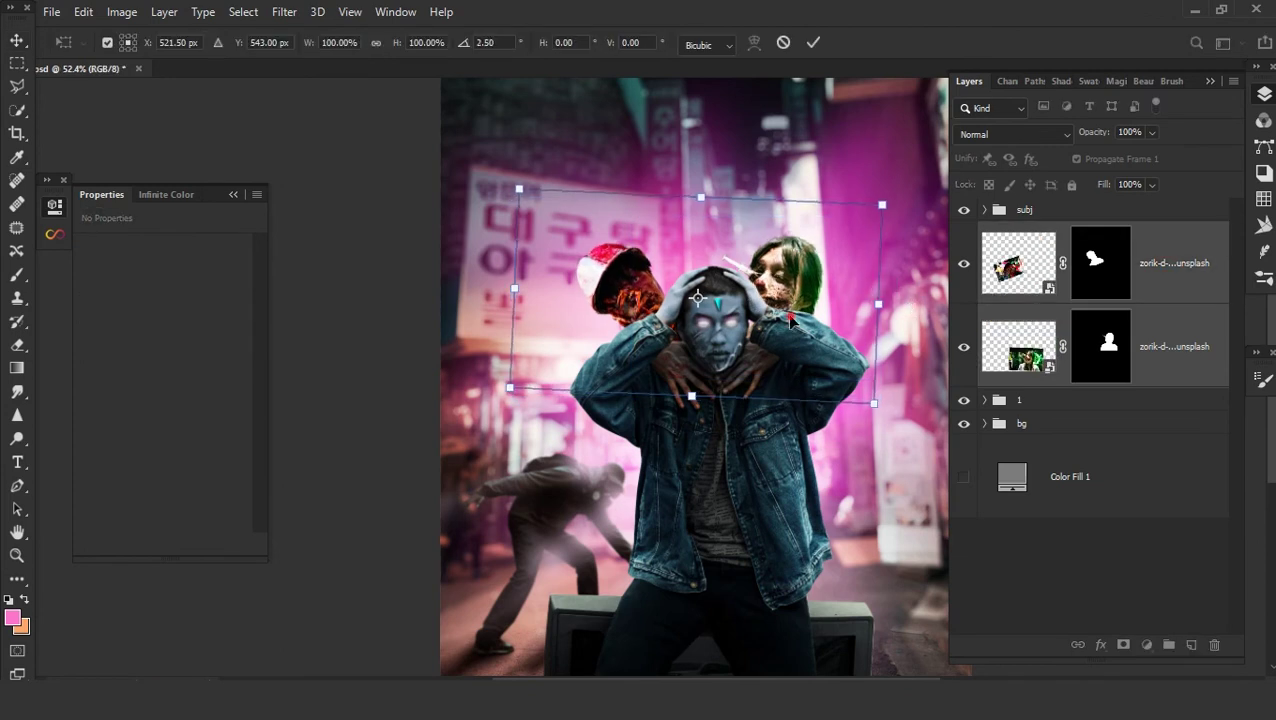
{"action": "left_click_drag", "start_coordinate": [790, 318], "coordinate": [796, 315]}
{"action": "key", "text": "Return"}
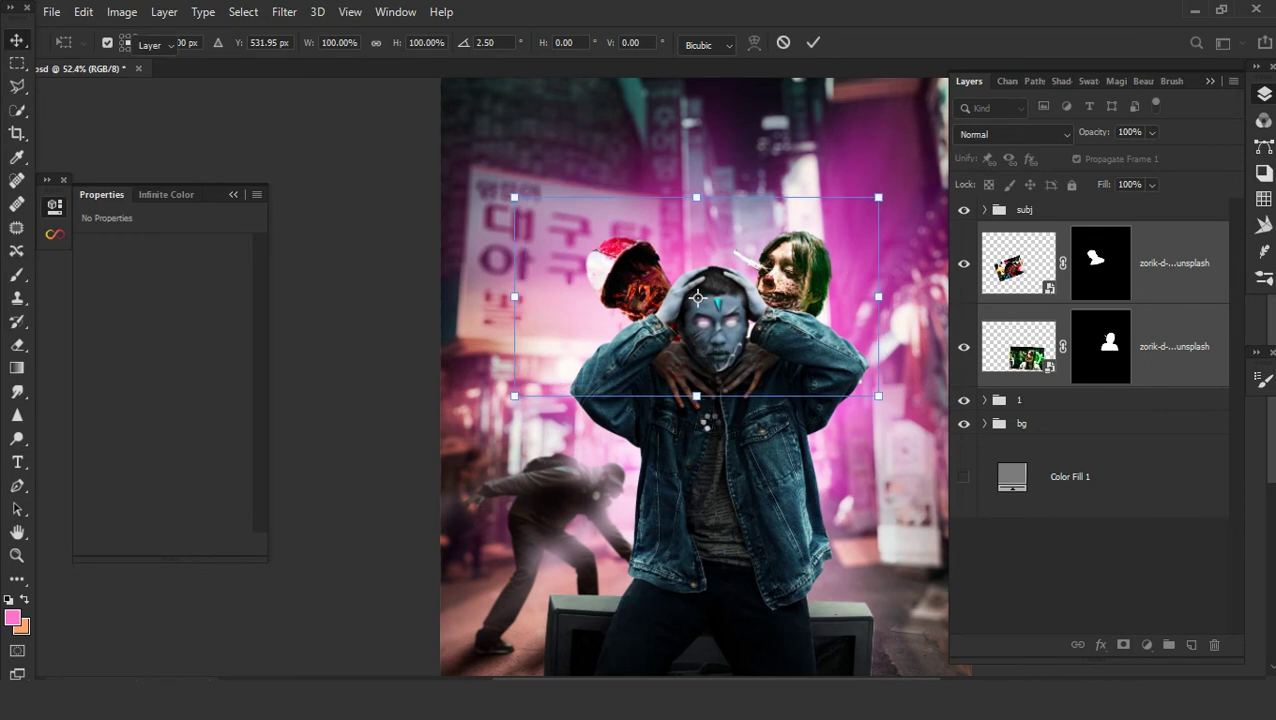
{"action": "key", "text": "Return"}
- Enlarge the placed ali-jouyandeh-qqbMtduYEeU-unsplash doorway photo proportionally
{"action": "scroll", "coordinate": [700, 380], "scroll_direction": "up", "scroll_amount": 2}
{"action": "left_click_drag", "start_coordinate": [734, 424], "coordinate": [704, 378]}
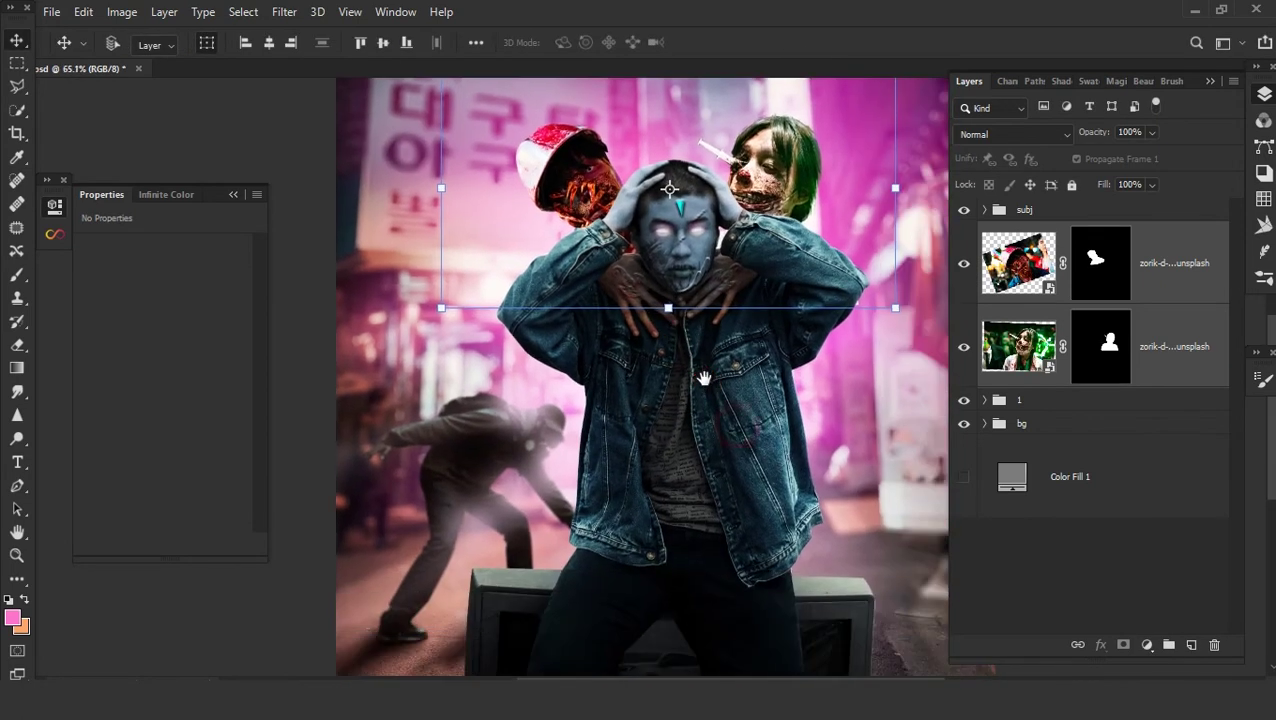
{"action": "scroll", "coordinate": [704, 378], "scroll_direction": "down", "scroll_amount": 2}
{"action": "scroll", "coordinate": [704, 378], "scroll_direction": "down", "scroll_amount": 1}
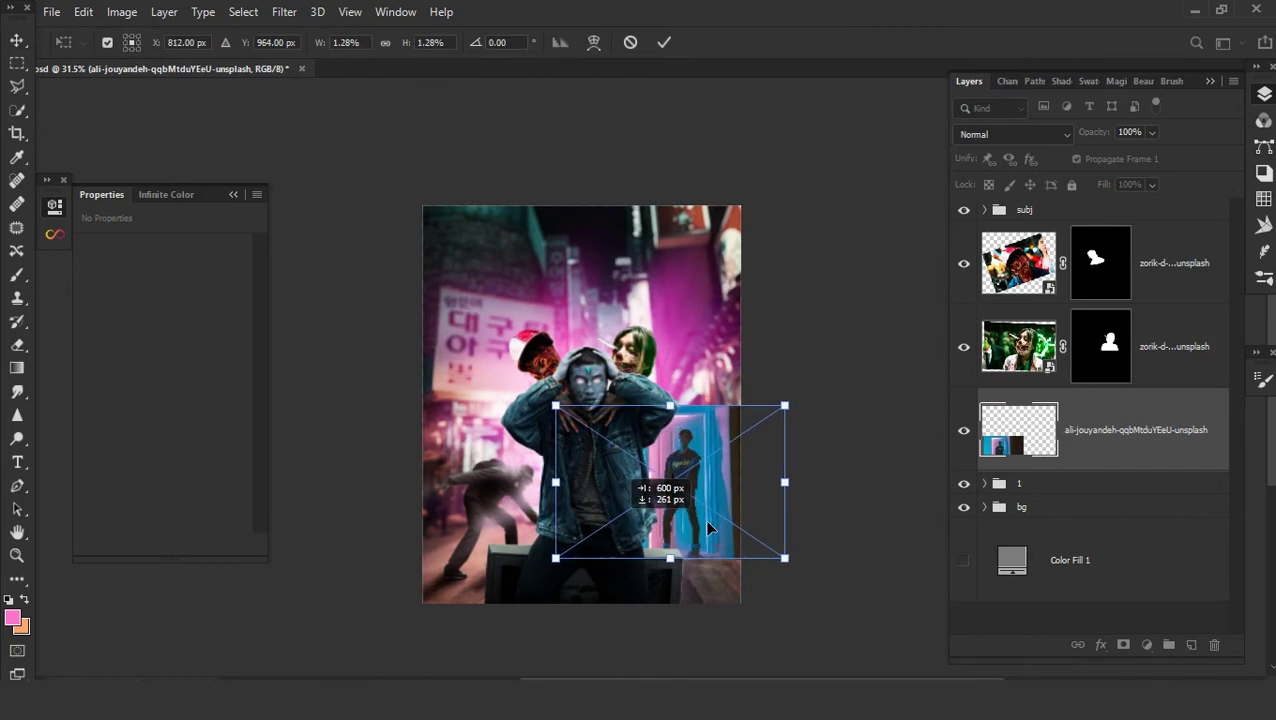
{"action": "left_click_drag", "start_coordinate": [555, 405], "coordinate": [483, 357]}
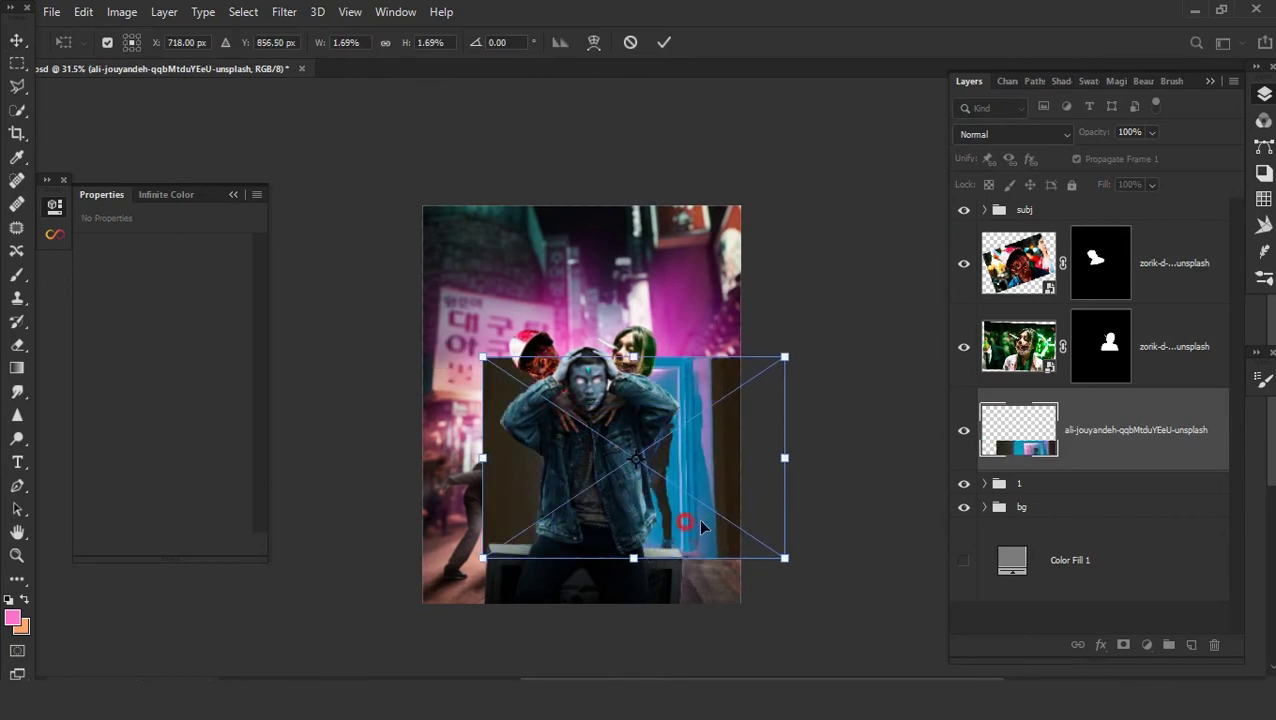
- Move the doorway photo slightly right and down and commit its placement
{"action": "left_click_drag", "start_coordinate": [700, 525], "coordinate": [725, 533]}
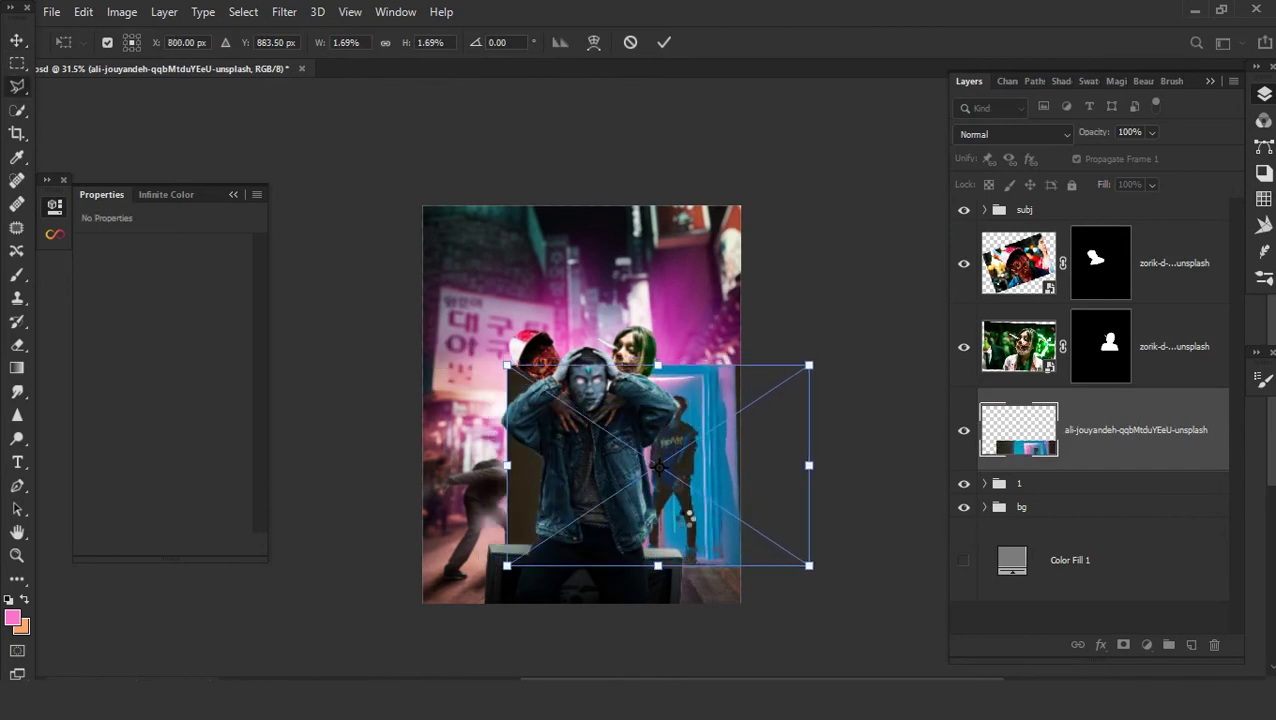
{"action": "key", "text": "Return"}
{"action": "scroll", "coordinate": [686, 520], "scroll_direction": "up", "scroll_amount": 3}
{"action": "scroll", "coordinate": [688, 522], "scroll_direction": "up", "scroll_amount": 1}
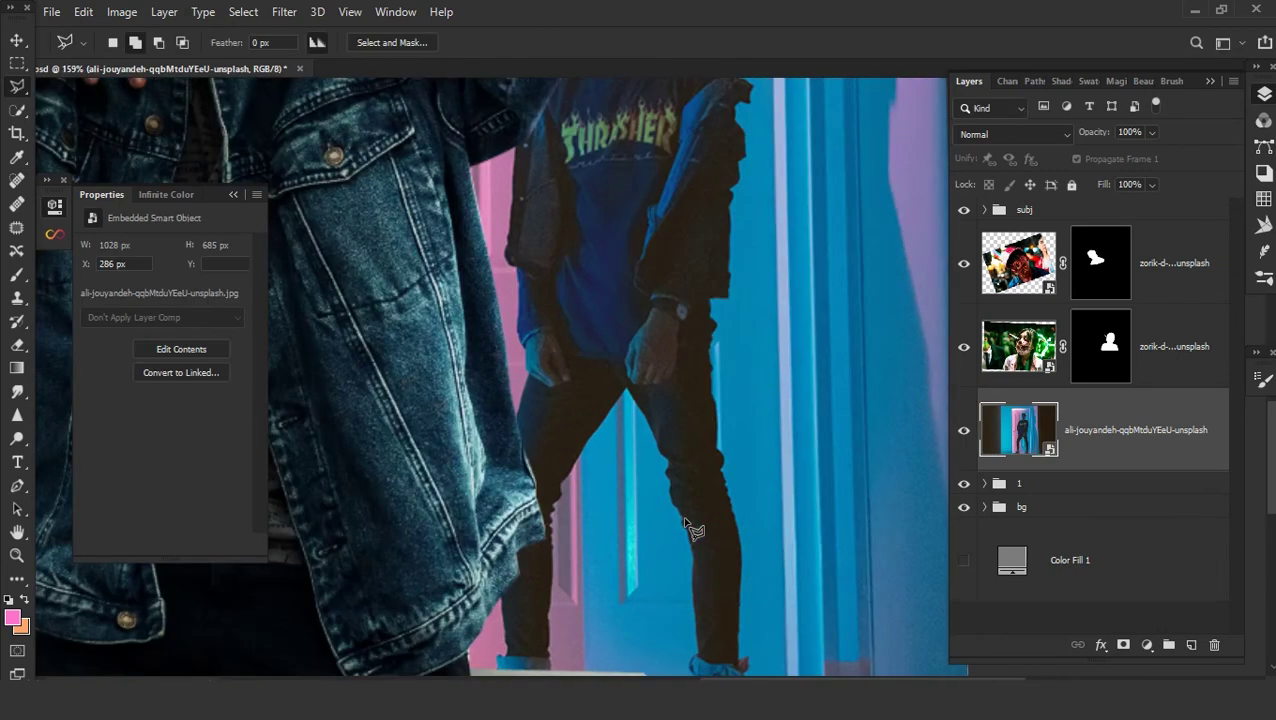
{"action": "scroll", "coordinate": [690, 527], "scroll_direction": "up", "scroll_amount": 1}
{"action": "left_click", "coordinate": [16, 41]}
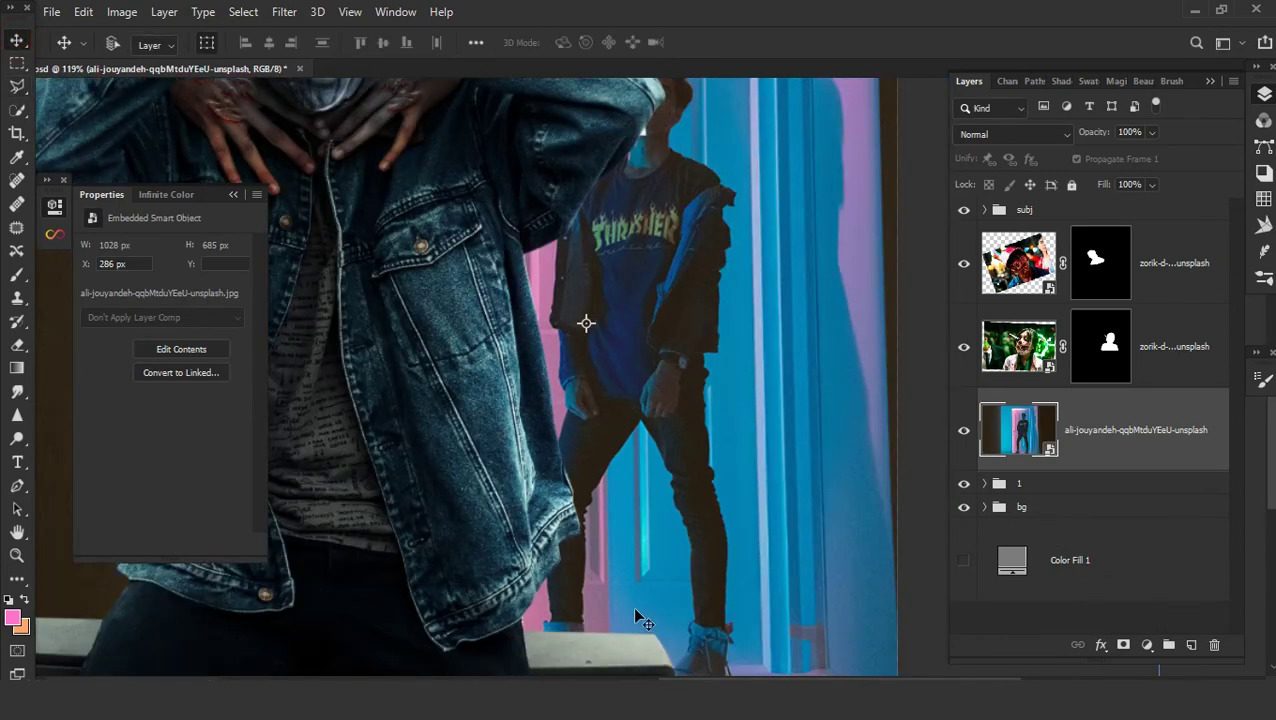
{"action": "scroll", "coordinate": [640, 606], "scroll_direction": "down", "scroll_amount": 2}
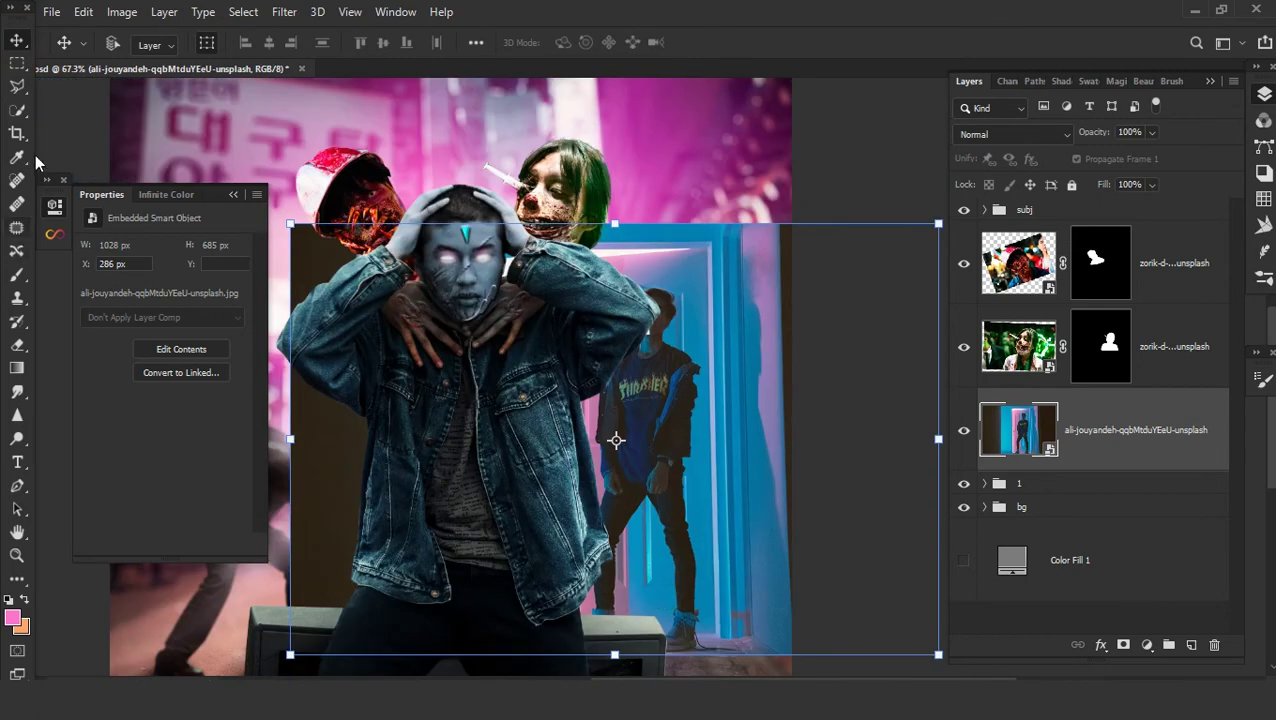
- Quick-select the man, mask the doorway photo to him, and duplicate the layer with Ctrl+J
{"action": "left_click", "coordinate": [19, 113]}
{"action": "scroll", "coordinate": [595, 361], "scroll_direction": "up", "scroll_amount": 5}
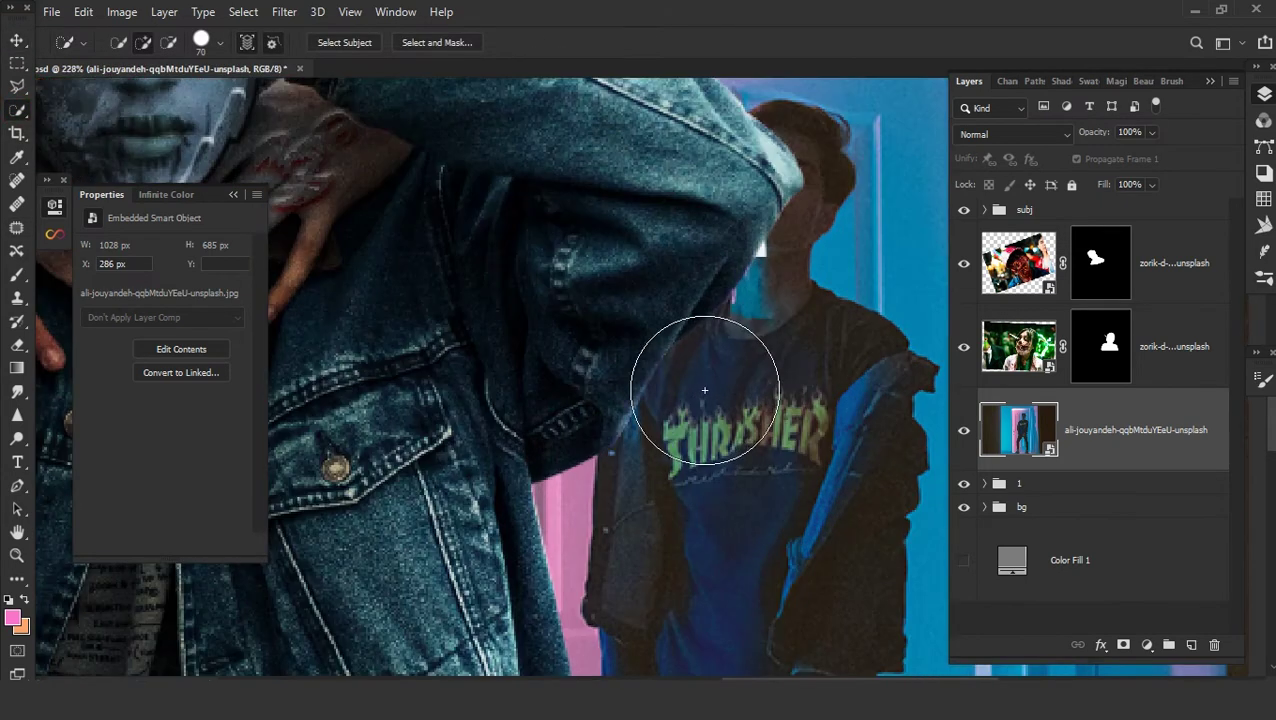
{"action": "left_click_drag", "start_coordinate": [803, 228], "coordinate": [789, 194]}
{"action": "scroll", "coordinate": [555, 530], "scroll_direction": "down", "scroll_amount": 2}
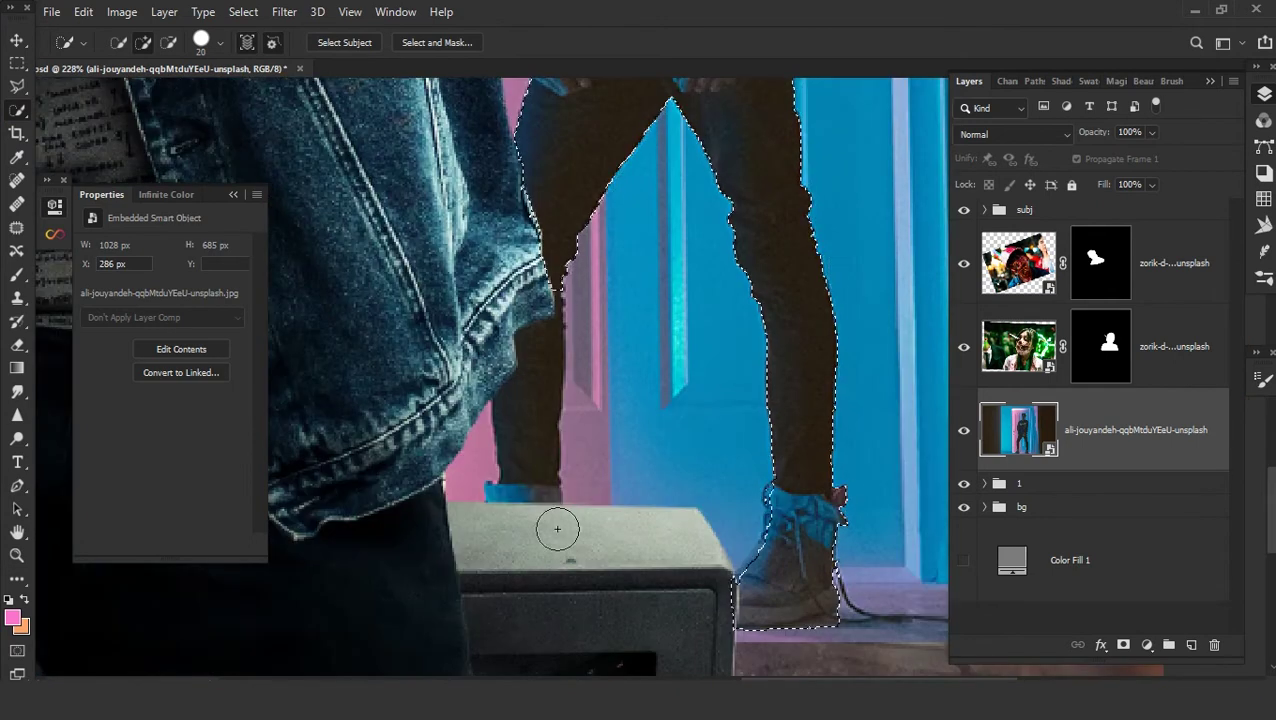
{"action": "mouse_move", "coordinate": [533, 509]}
{"action": "left_mouse_down"}
{"action": "mouse_move", "coordinate": [652, 561]}
{"action": "mouse_move", "coordinate": [641, 461]}
{"action": "left_mouse_up"}
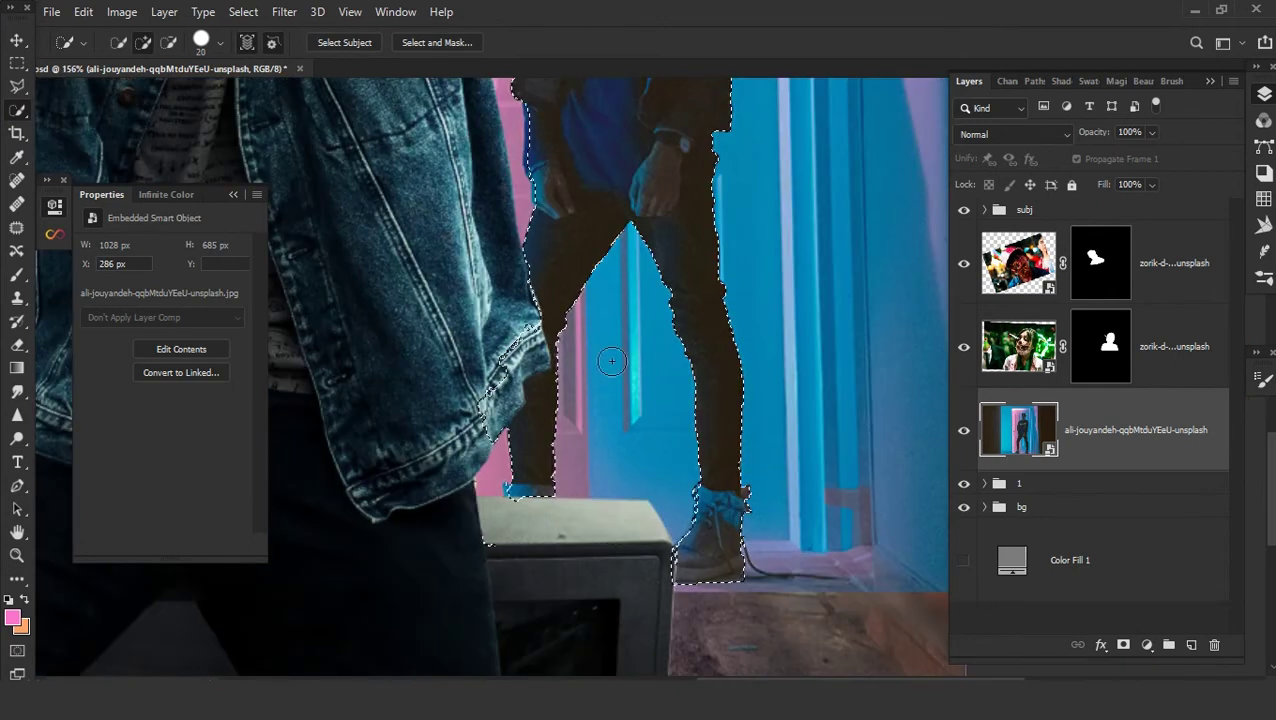
{"action": "key", "text": "ctrl+0"}
{"action": "left_click", "coordinate": [1119, 651]}
{"action": "key", "text": "v"}
{"action": "scroll", "coordinate": [584, 356], "scroll_direction": "down", "scroll_amount": 2}
{"action": "scroll", "coordinate": [584, 356], "scroll_direction": "down", "scroll_amount": 2}
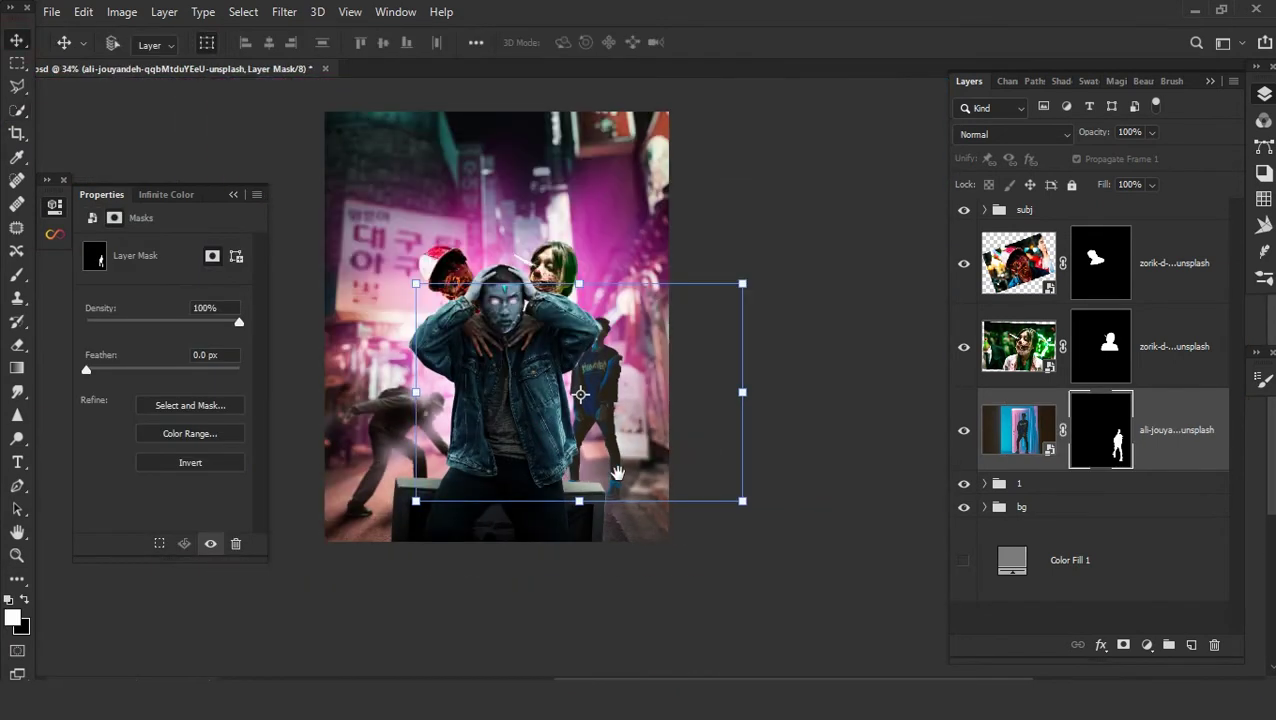
{"action": "key", "text": "ctrl+j"}
- Convert the copied figure to a smart object and apply a Gaussian Blur of about 7 px
{"action": "right_click", "coordinate": [1158, 452]}
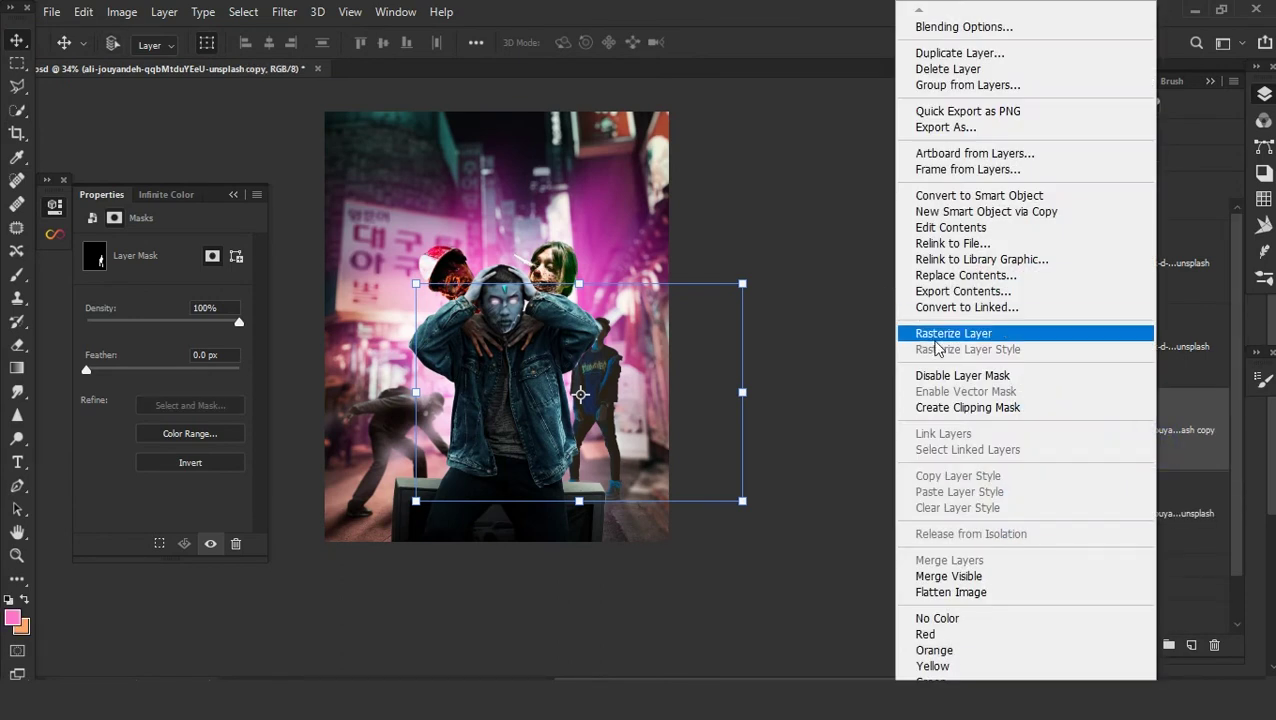
{"action": "left_click", "coordinate": [942, 197]}
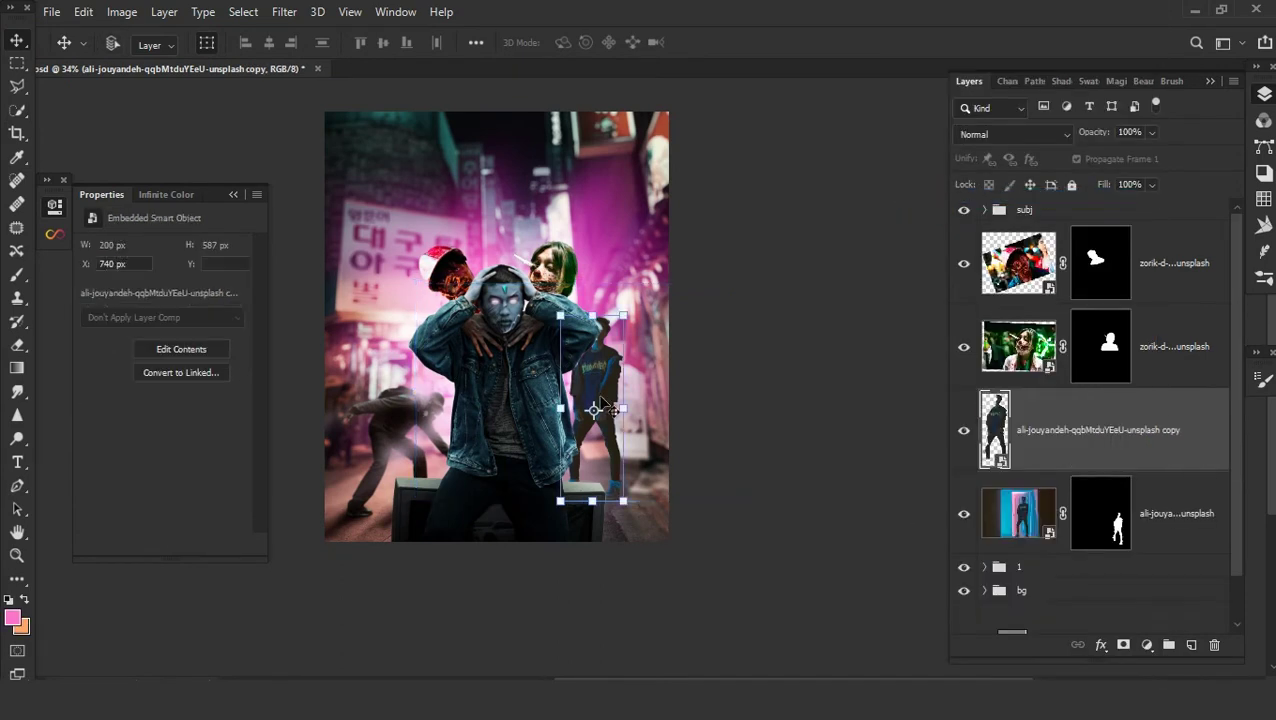
{"action": "left_click", "coordinate": [278, 20]}
{"action": "mouse_move", "coordinate": [60, 110]}
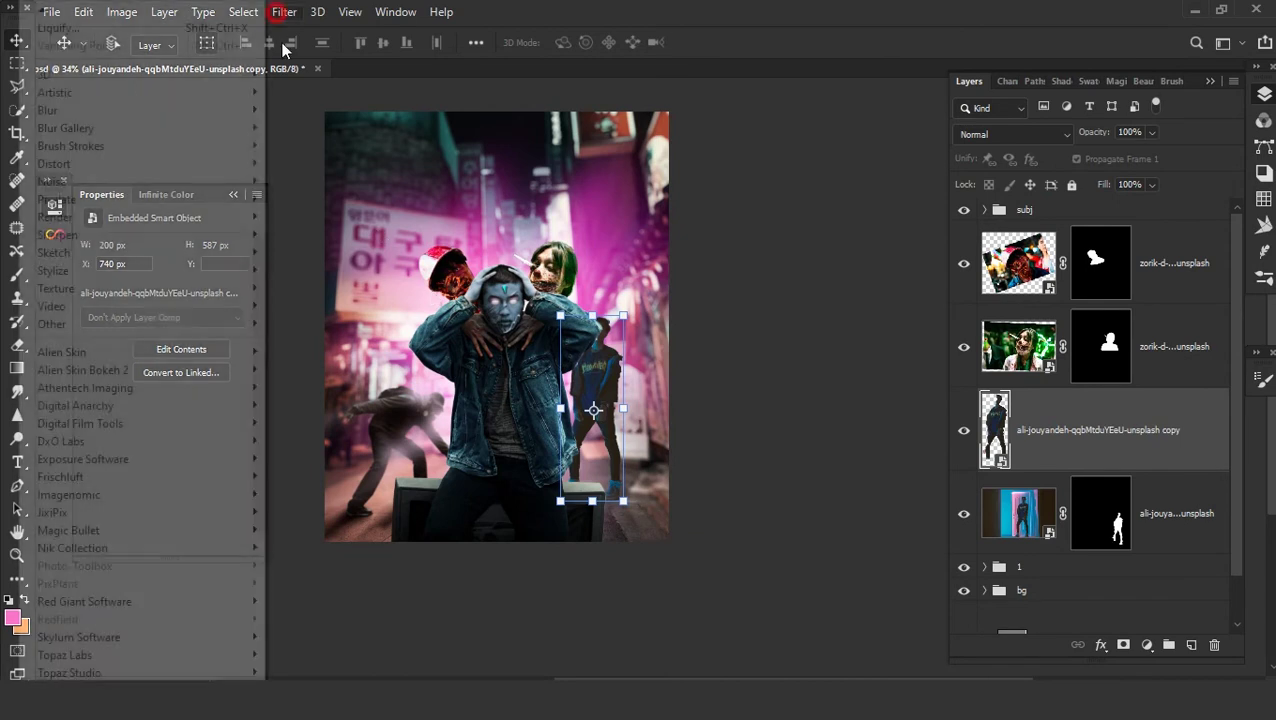
{"action": "left_click", "coordinate": [131, 109]}
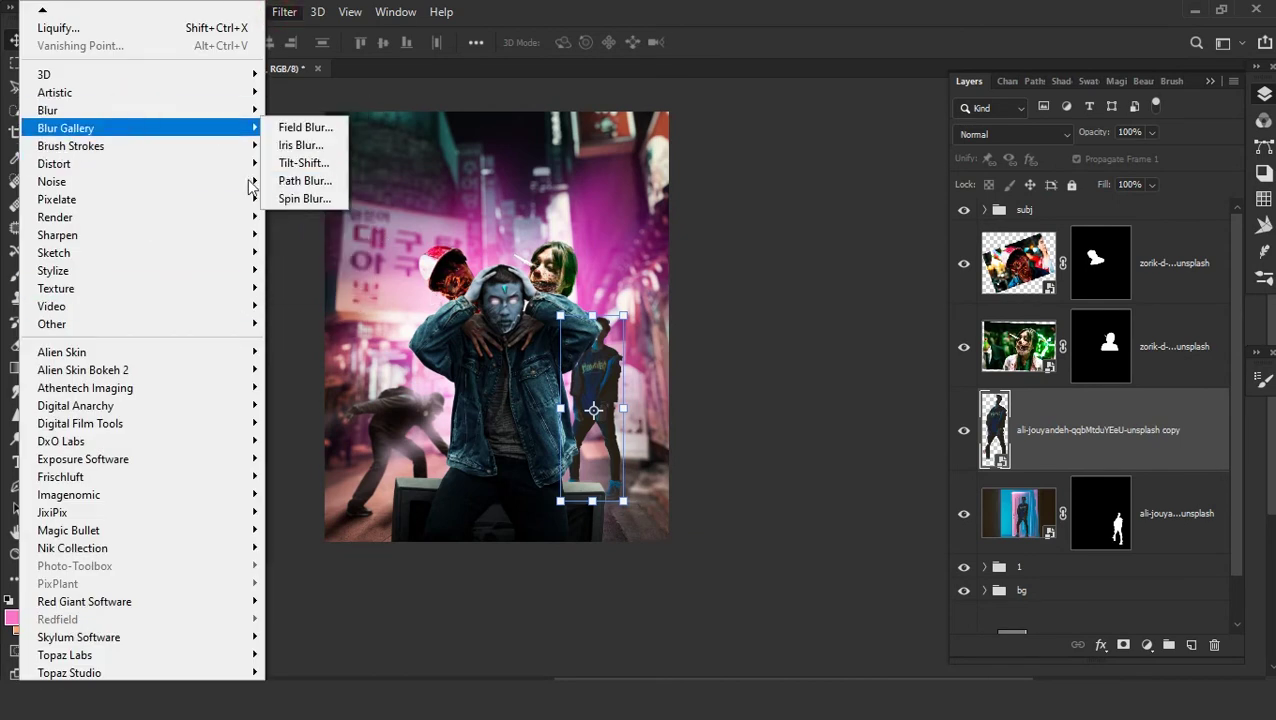
{"action": "mouse_move", "coordinate": [140, 110]}
{"action": "left_click", "coordinate": [310, 174]}
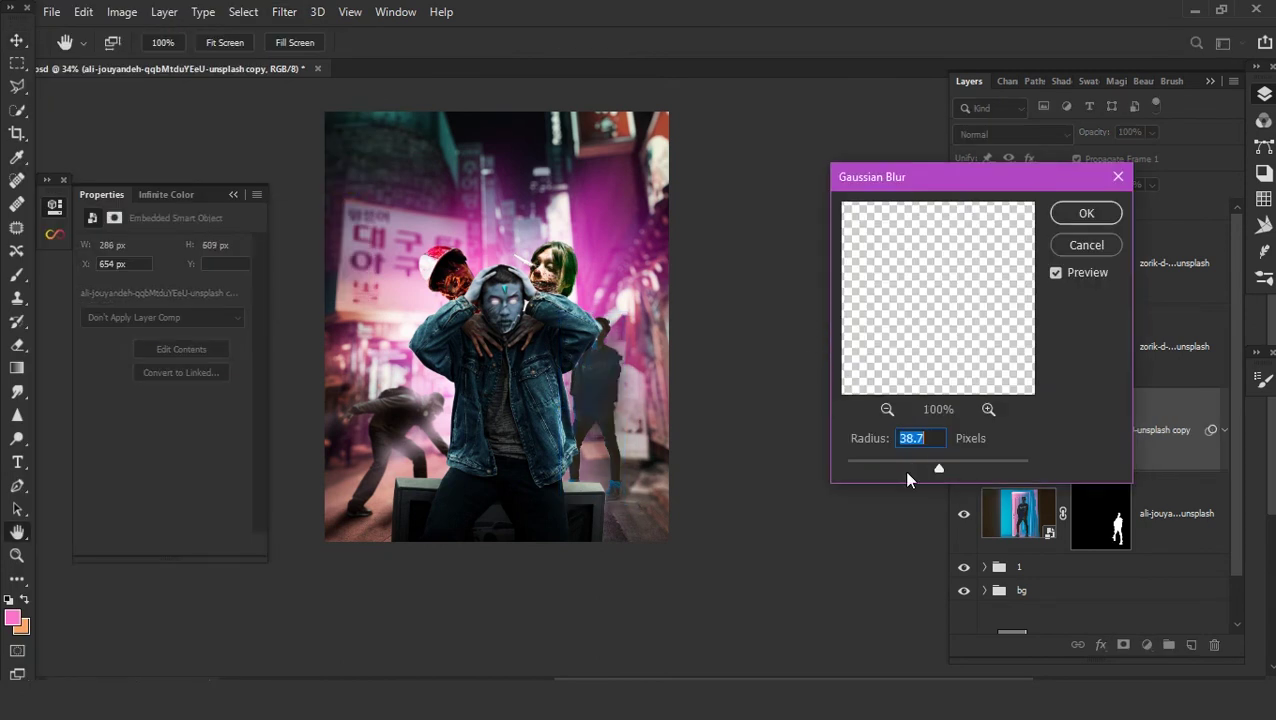
{"action": "left_click", "coordinate": [907, 479]}
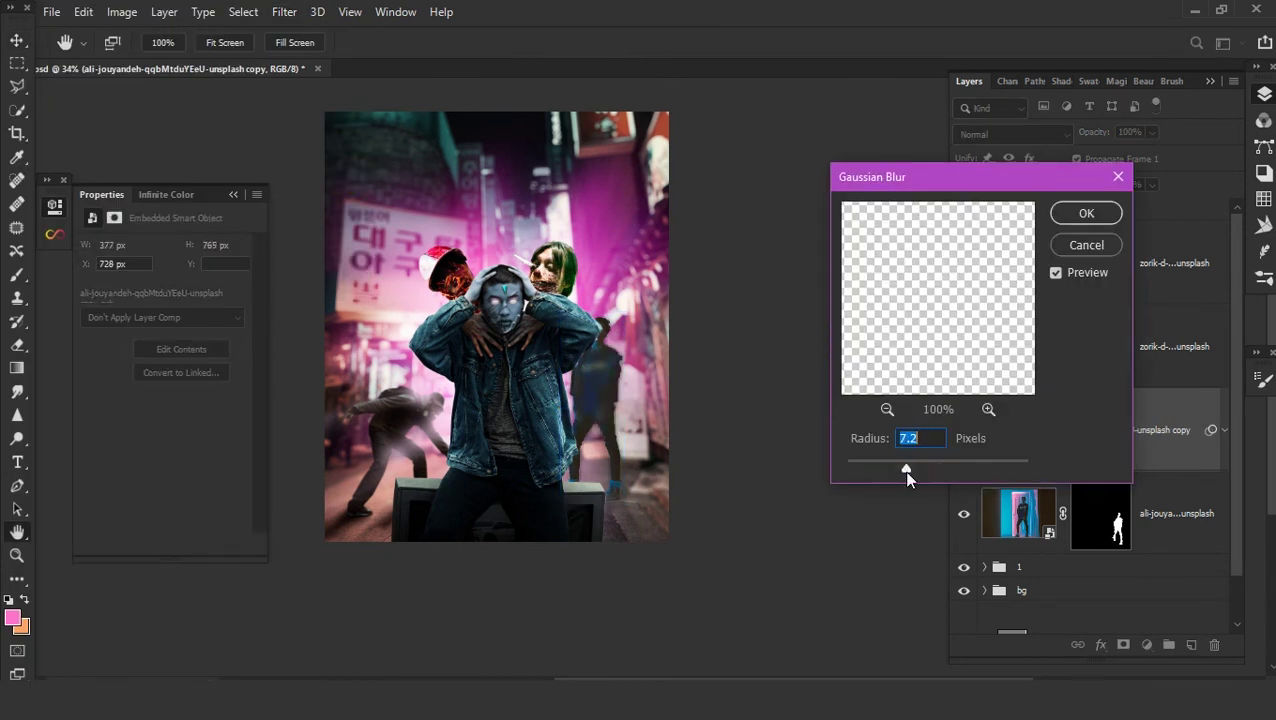
{"action": "left_click", "coordinate": [1070, 213]}
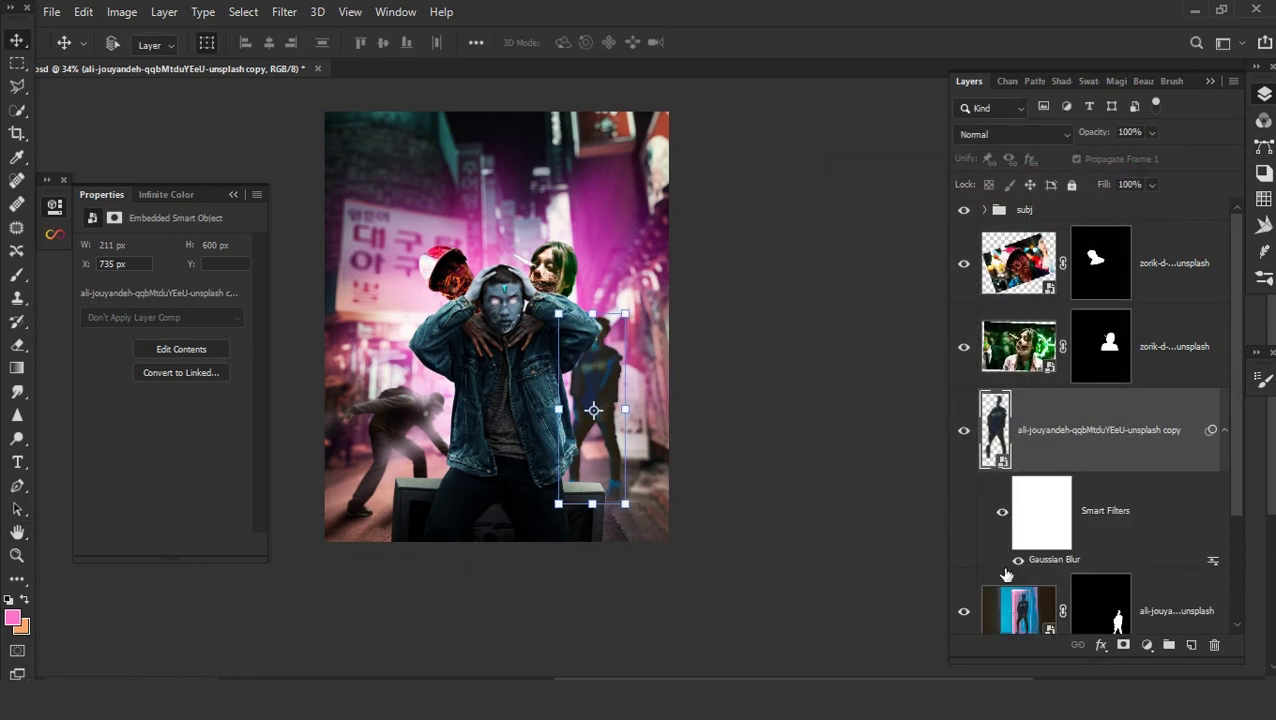
- Scale the blurred copy to 95% and nudge it slightly left and down
{"action": "scroll", "coordinate": [540, 465], "scroll_direction": "up", "scroll_amount": 5}
{"action": "scroll", "coordinate": [664, 400], "scroll_direction": "down", "scroll_amount": 3}
{"action": "scroll", "coordinate": [705, 460], "scroll_direction": "down", "scroll_amount": 1}
{"action": "key", "text": "ctrl+t"}
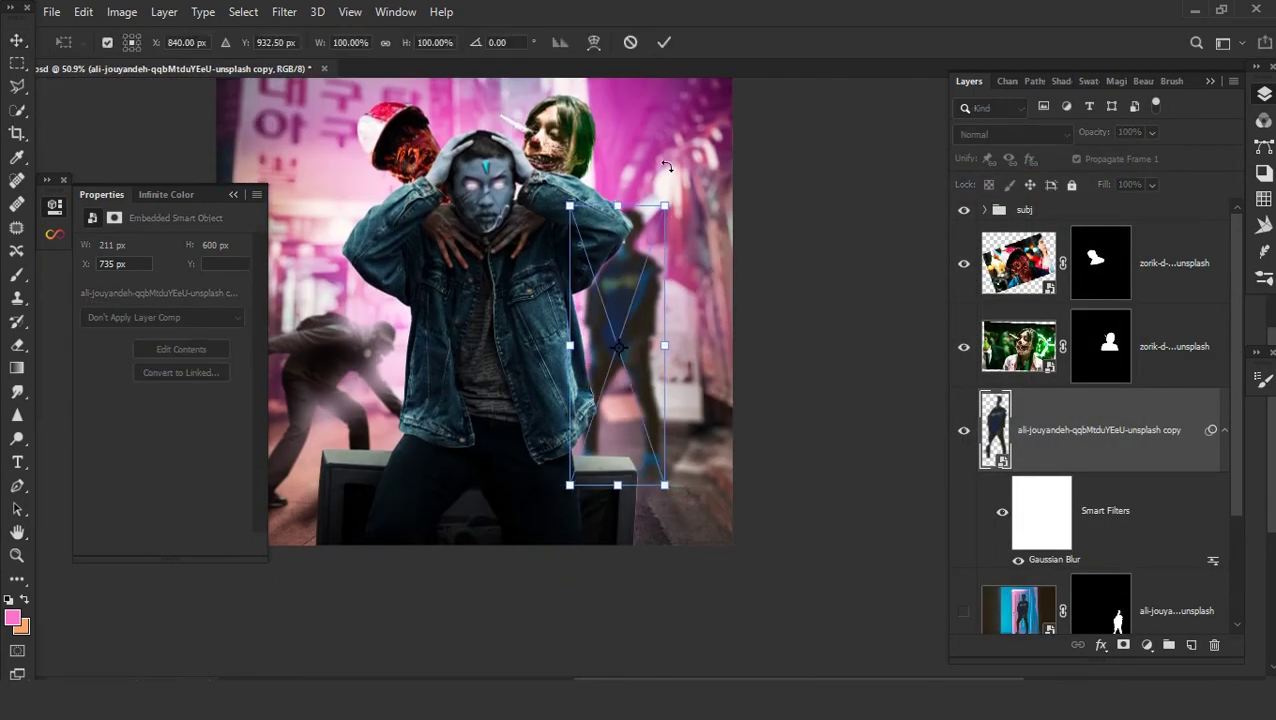
{"action": "left_click_drag", "start_coordinate": [665, 205], "coordinate": [660, 219]}
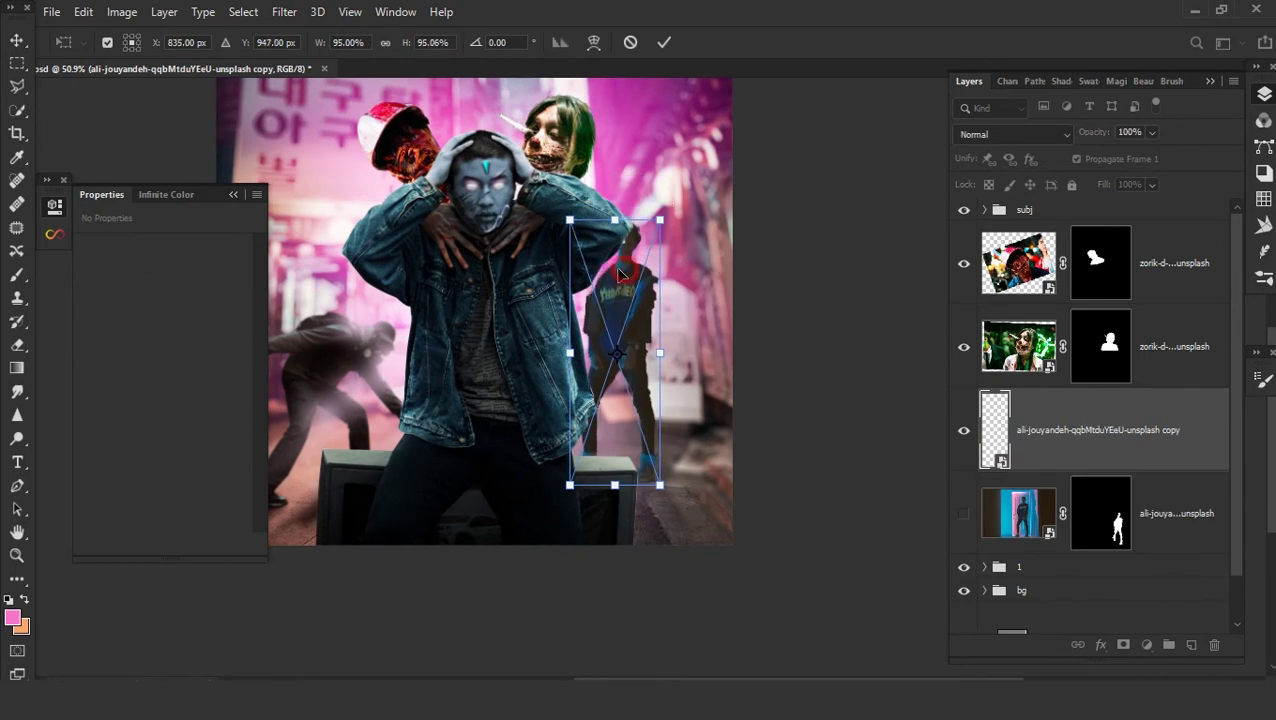
{"action": "left_click_drag", "start_coordinate": [618, 271], "coordinate": [619, 273]}
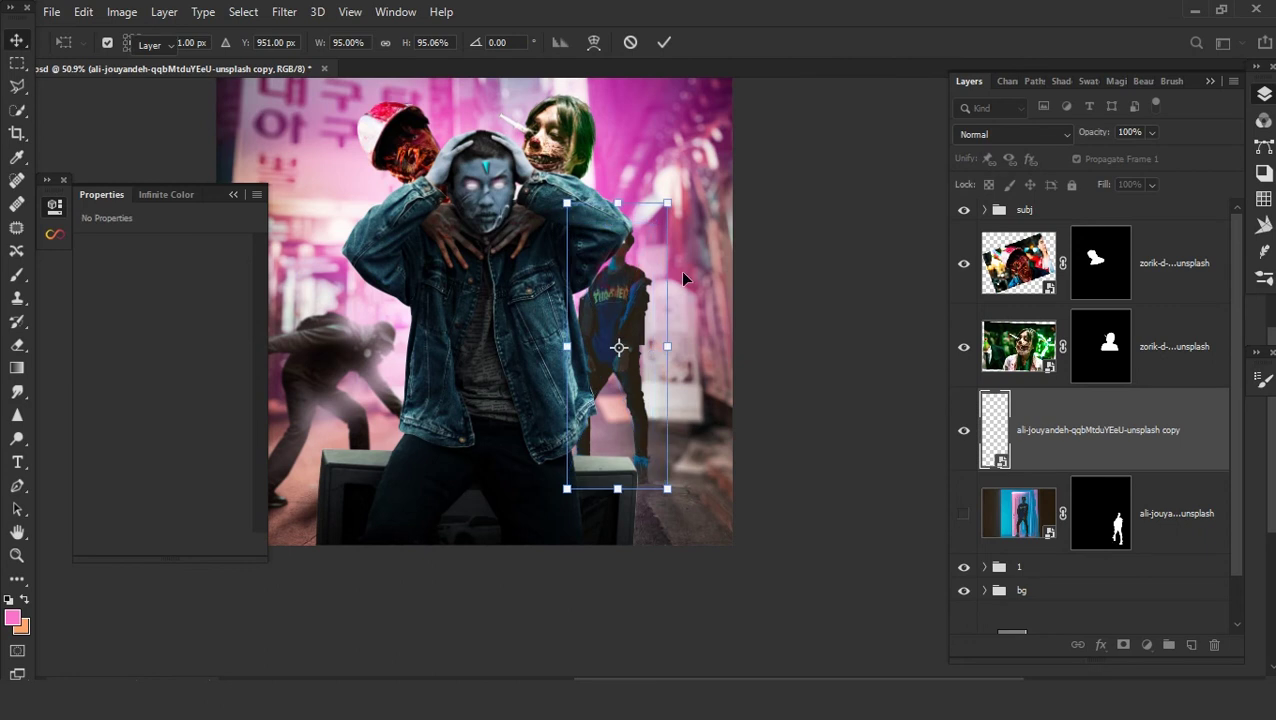
{"action": "key", "text": "Return"}
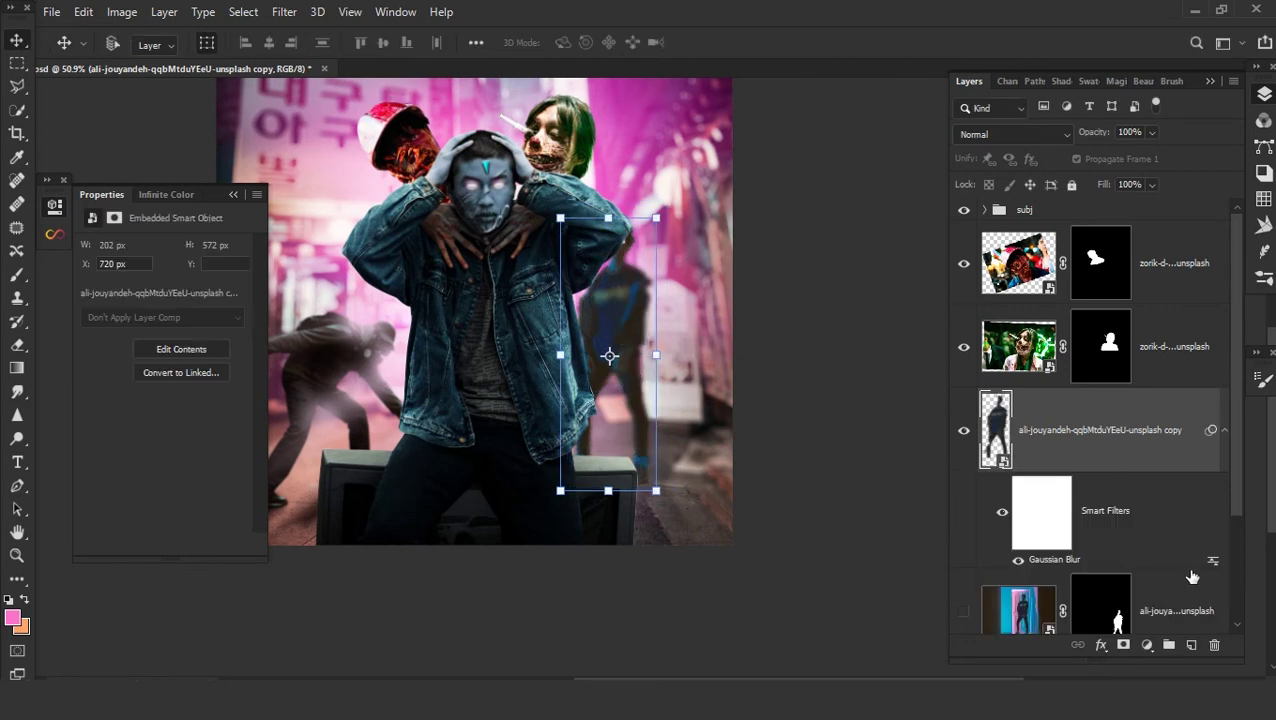
- Reduce the figure's Gaussian Blur radius to 1.4 pixels
{"action": "double_click", "coordinate": [1043, 563]}
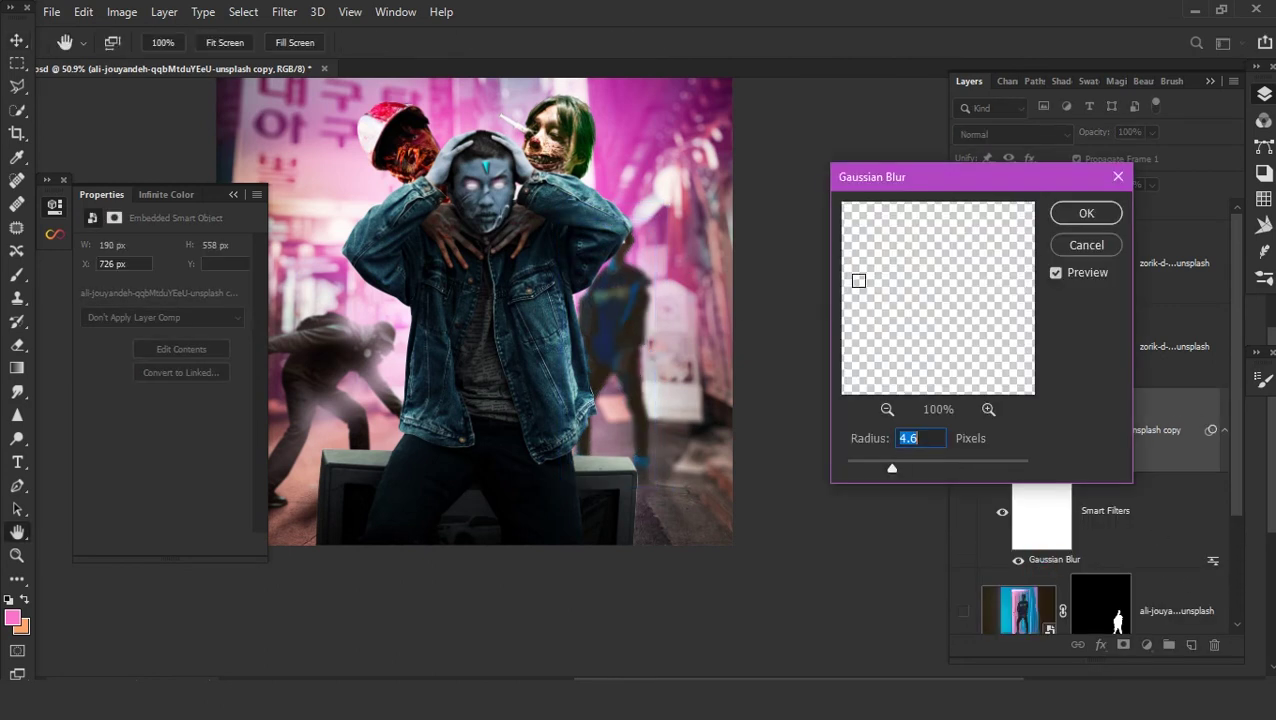
{"action": "left_click_drag", "start_coordinate": [878, 472], "coordinate": [857, 476]}
{"action": "left_click_drag", "start_coordinate": [851, 470], "coordinate": [858, 472]}
{"action": "left_click", "coordinate": [1088, 214]}
- Collapse the figure's smart filter list and reselect the copied standing figure layer
{"action": "key", "text": "v"}
{"action": "scroll", "coordinate": [638, 387], "scroll_direction": "up", "scroll_amount": 3}
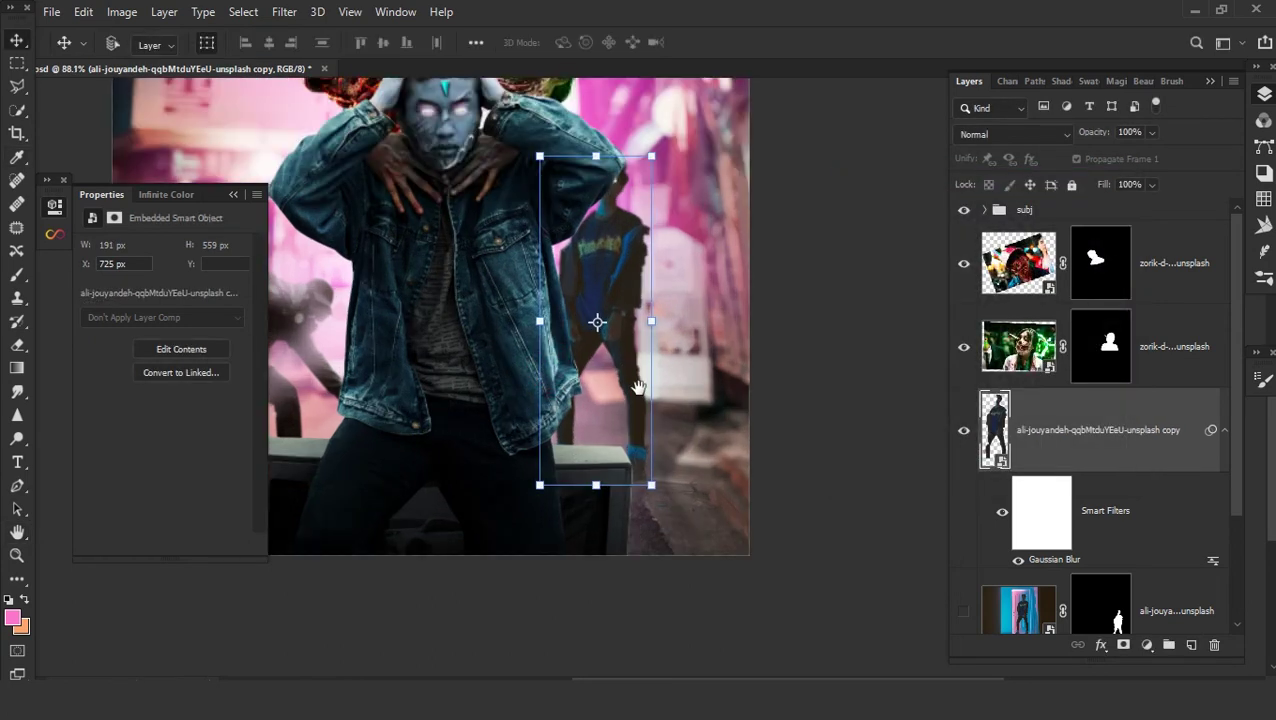
{"action": "left_click_drag", "start_coordinate": [638, 387], "coordinate": [706, 390]}
{"action": "scroll", "coordinate": [814, 370], "scroll_direction": "down", "scroll_amount": 3}
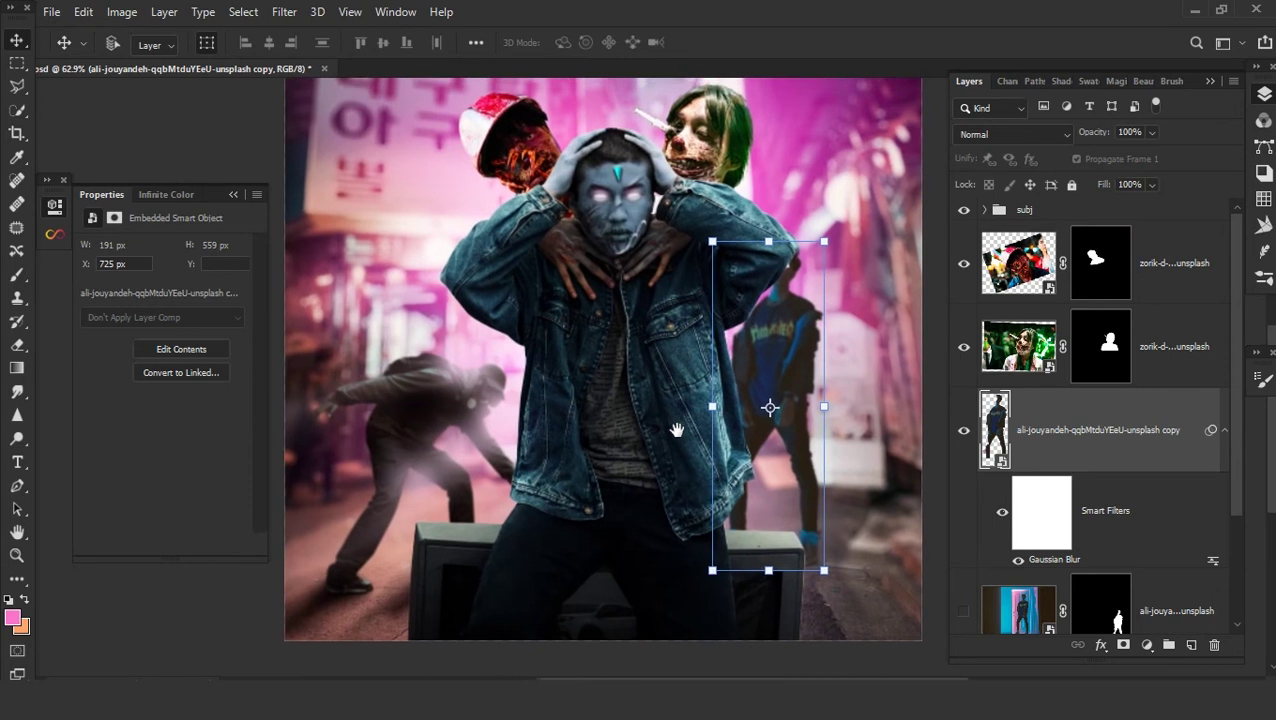
{"action": "left_click_drag", "start_coordinate": [677, 430], "coordinate": [665, 426]}
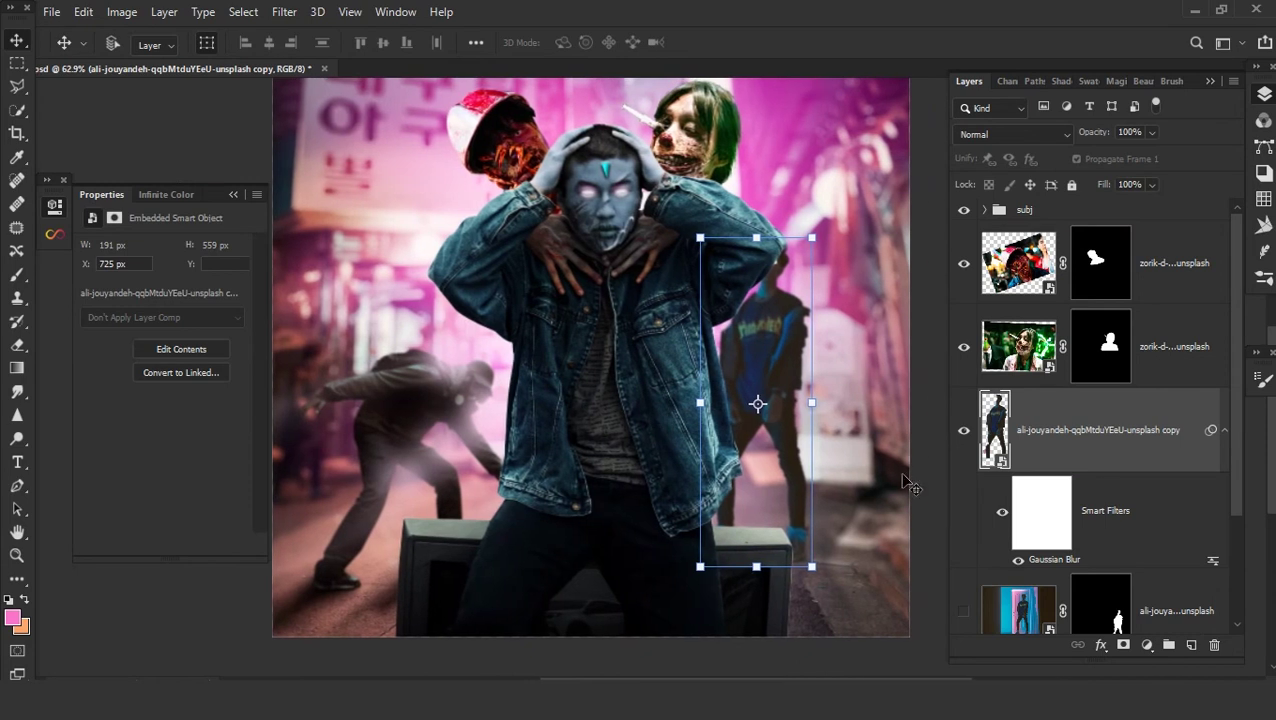
{"action": "left_click", "coordinate": [1224, 432]}
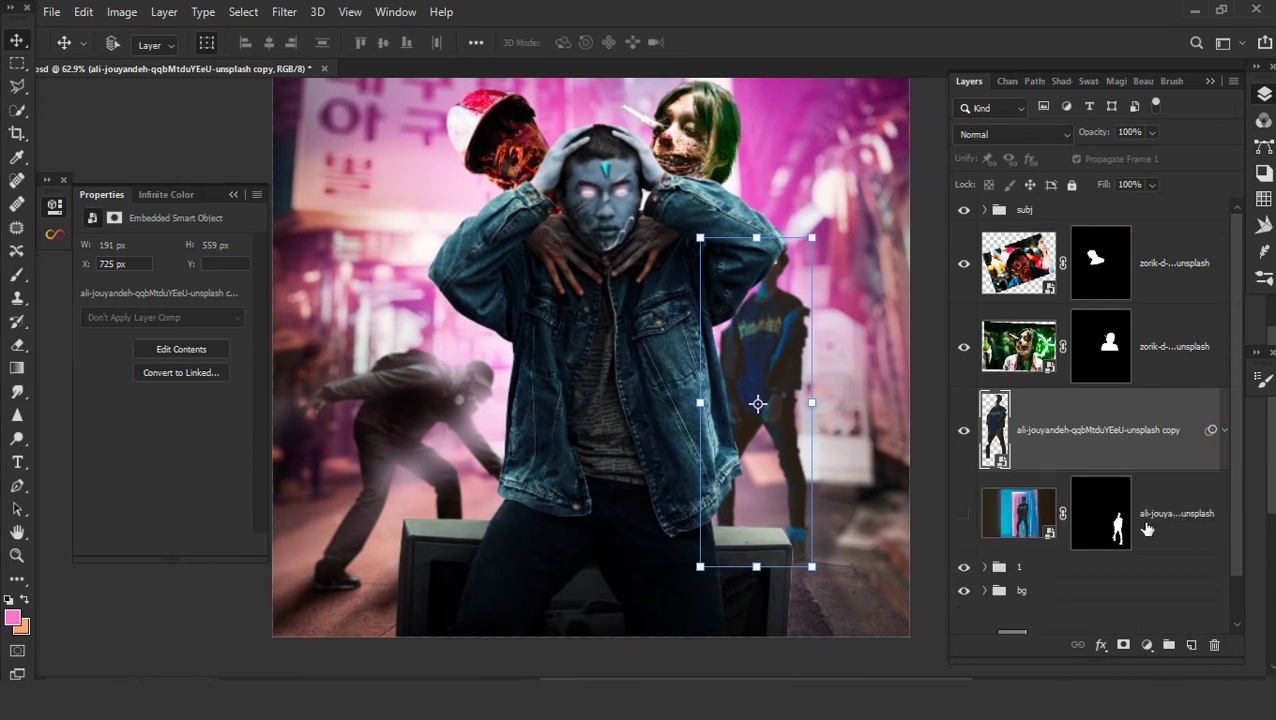
{"action": "left_click", "coordinate": [1121, 523]}
{"action": "left_click", "coordinate": [1060, 438]}
- Create Layer 13 and dab soft pink haze near the standing figure's shoulder
{"action": "left_click", "coordinate": [1191, 645]}
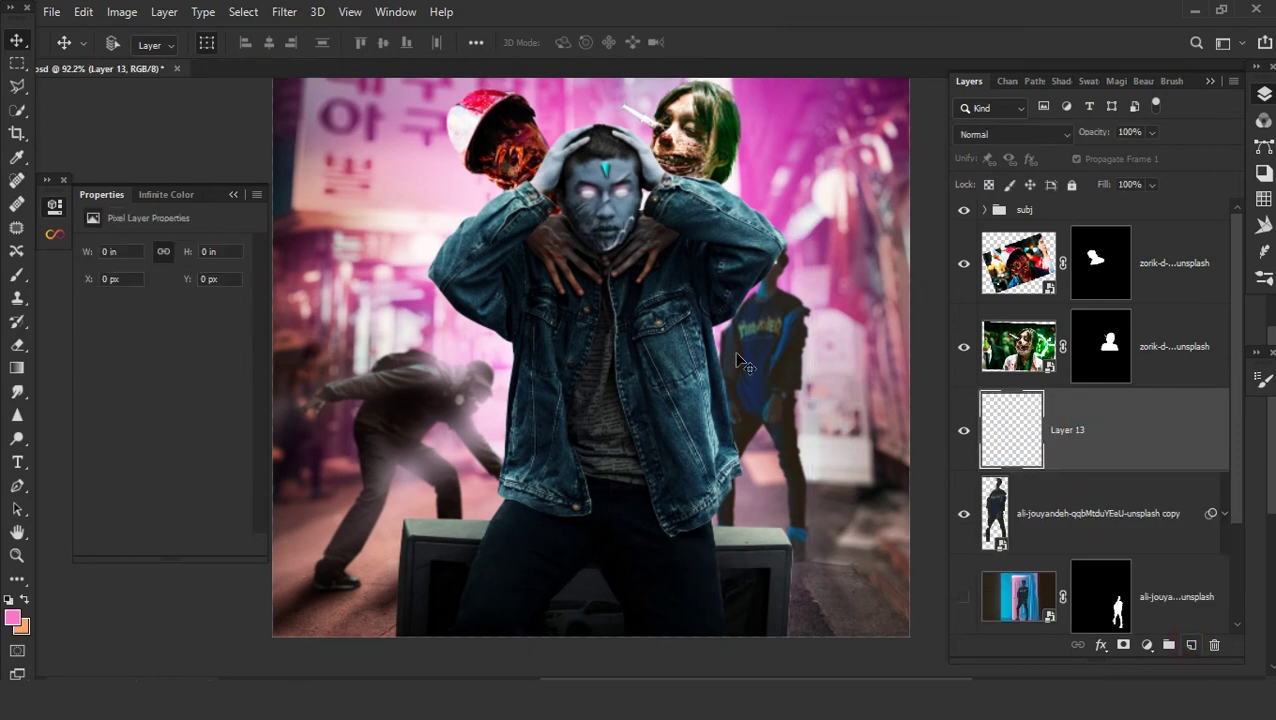
{"action": "scroll", "coordinate": [734, 351], "scroll_direction": "up", "scroll_amount": 2}
{"action": "key", "text": "b"}
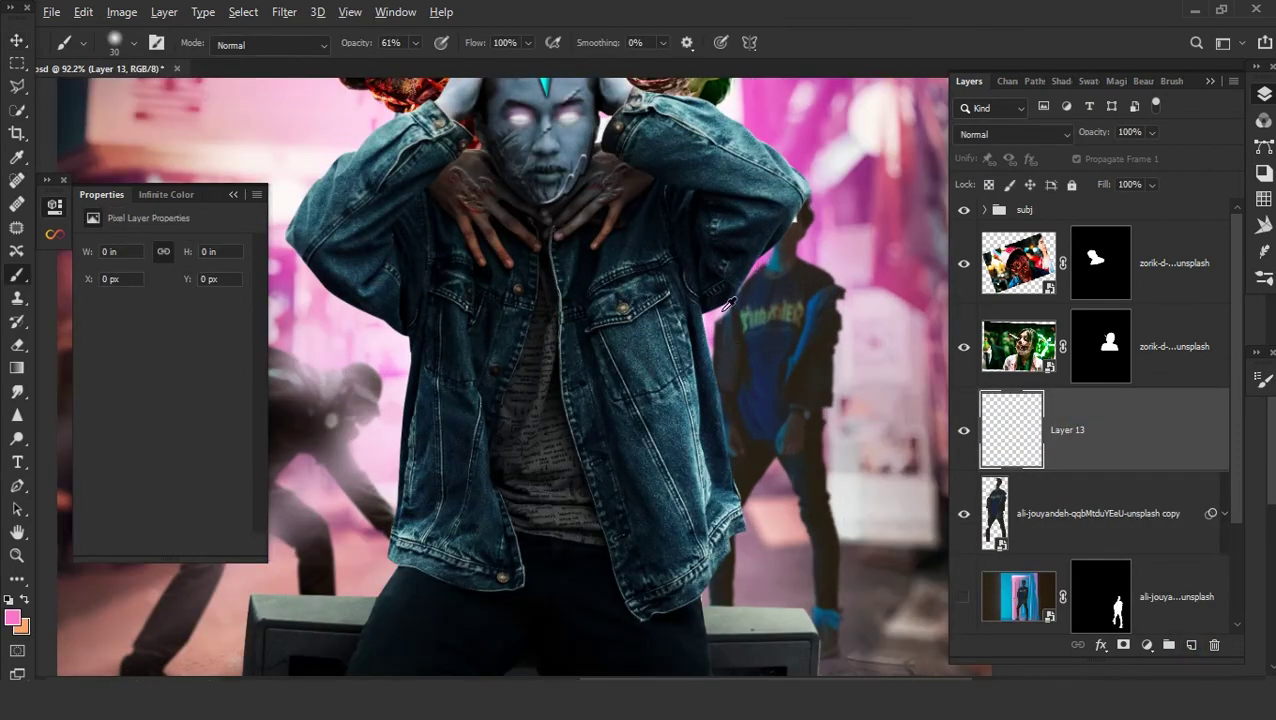
{"action": "right_click", "coordinate": [815, 311]}
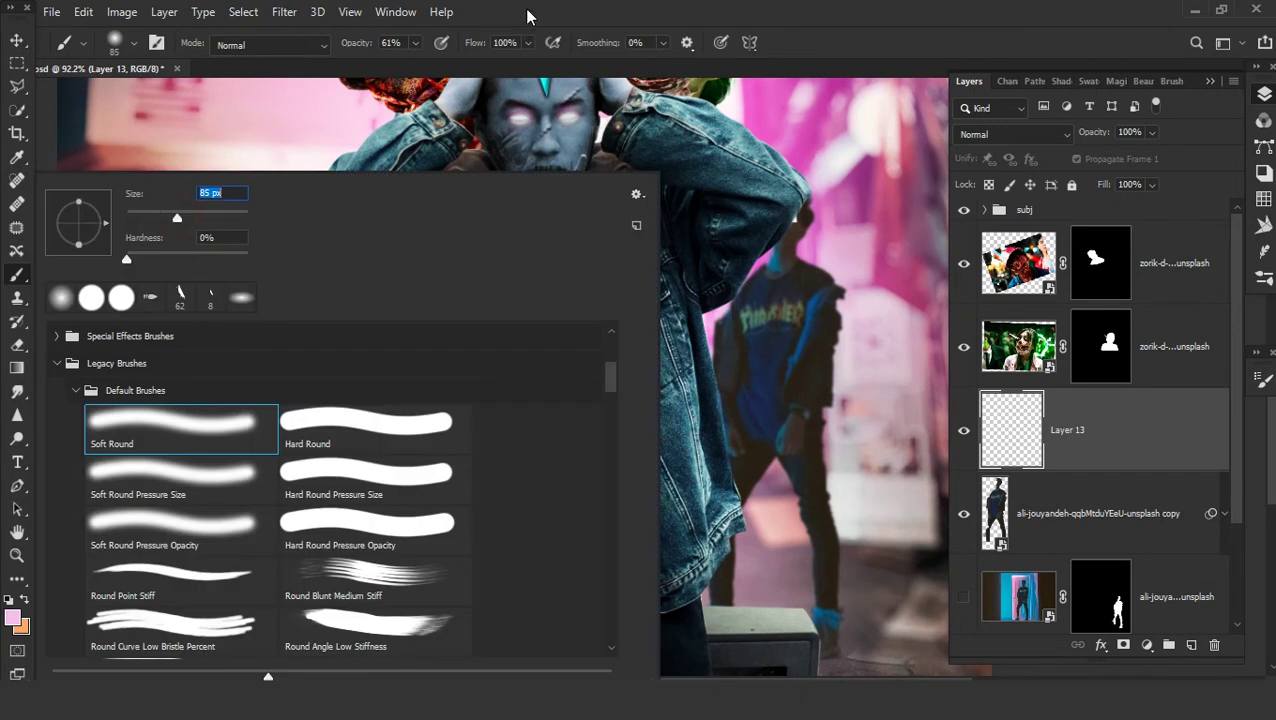
{"action": "key", "text": "Return"}
{"action": "scroll", "coordinate": [727, 270], "scroll_direction": "up", "scroll_amount": 3}
{"action": "left_click", "coordinate": [775, 262]}
{"action": "mouse_move", "coordinate": [847, 300]}
{"action": "left_mouse_down"}
{"action": "mouse_move", "coordinate": [724, 298]}
{"action": "mouse_move", "coordinate": [746, 228]}
{"action": "left_mouse_up"}
{"action": "left_click", "coordinate": [735, 239]}
- Spread soft pink haze over the standing figure's legs
{"action": "scroll", "coordinate": [749, 387], "scroll_direction": "down", "scroll_amount": 5}
{"action": "mouse_move", "coordinate": [606, 393]}
{"action": "left_mouse_down"}
{"action": "mouse_move", "coordinate": [621, 365]}
{"action": "mouse_move", "coordinate": [683, 456]}
{"action": "left_mouse_up"}
{"action": "scroll", "coordinate": [689, 345], "scroll_direction": "down", "scroll_amount": 2}
{"action": "left_click", "coordinate": [652, 312]}
{"action": "mouse_move", "coordinate": [652, 312]}
{"action": "left_mouse_down"}
{"action": "mouse_move", "coordinate": [652, 421]}
{"action": "mouse_move", "coordinate": [658, 356]}
{"action": "mouse_move", "coordinate": [672, 381]}
{"action": "left_mouse_up"}
{"action": "scroll", "coordinate": [652, 400], "scroll_direction": "down", "scroll_amount": 3}
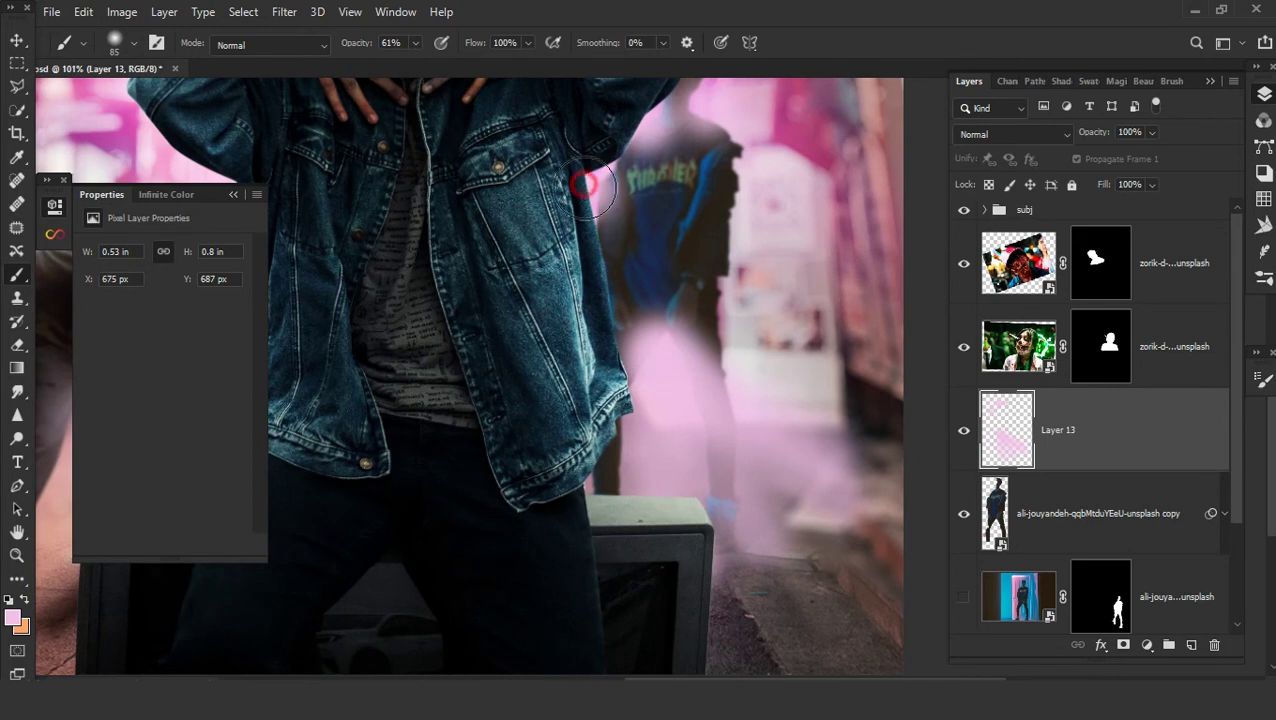
{"action": "scroll", "coordinate": [585, 185], "scroll_direction": "down", "scroll_amount": 2}
- Mask Layer 13 and brush black at 141 px to clear haze from his torso and beside the TV
{"action": "left_click", "coordinate": [1122, 650]}
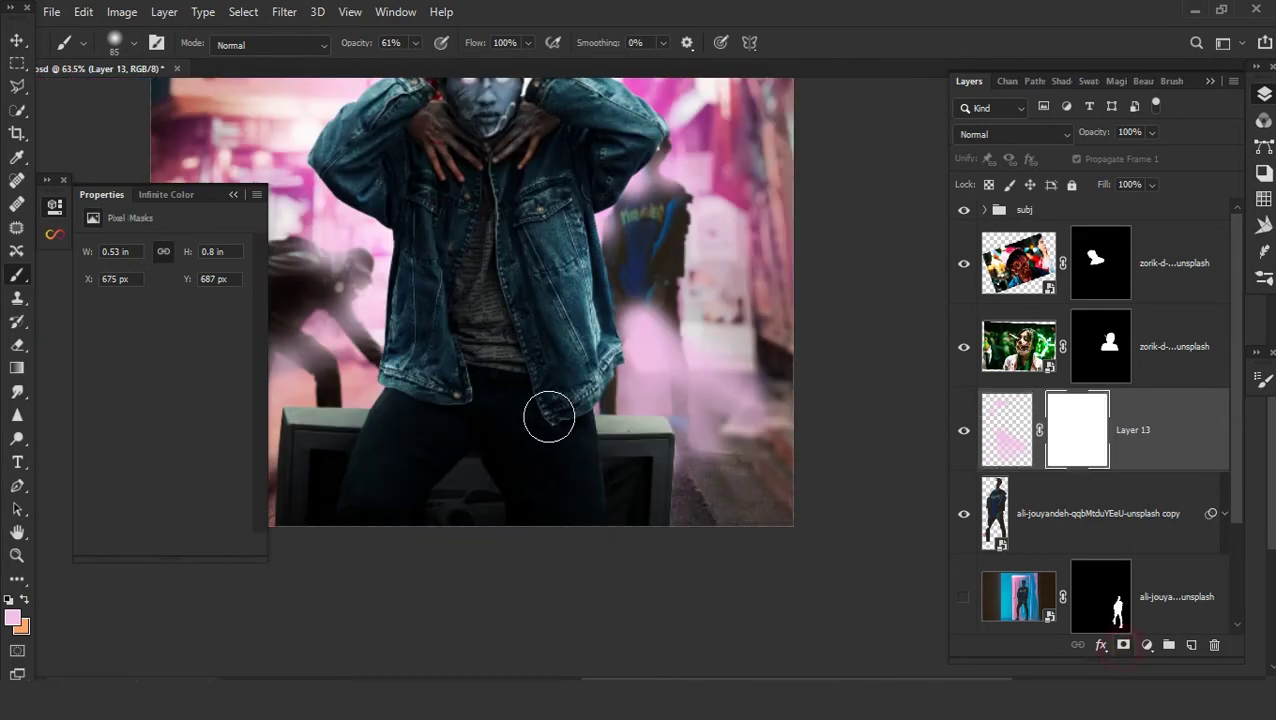
{"action": "scroll", "coordinate": [600, 420], "scroll_direction": "up", "scroll_amount": 2}
{"action": "right_click", "coordinate": [81, 234]}
{"action": "left_click_drag", "start_coordinate": [185, 214], "coordinate": [192, 214]}
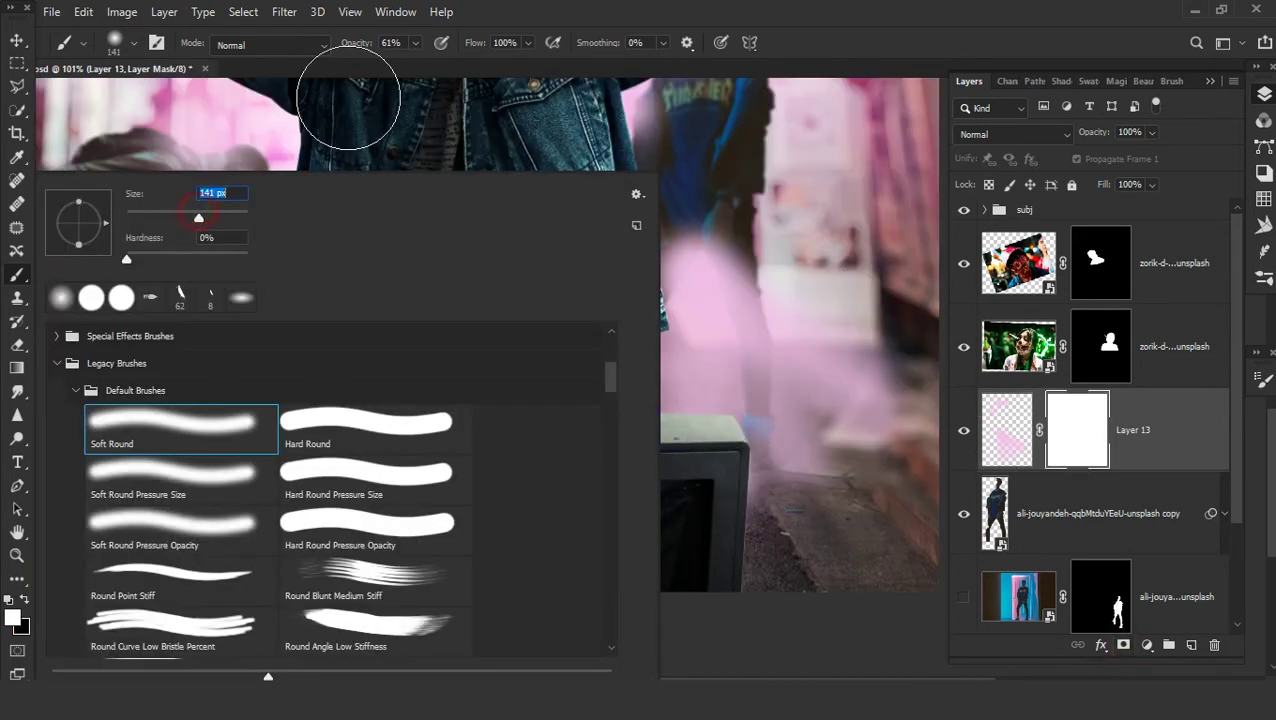
{"action": "left_click", "coordinate": [707, 476]}
{"action": "key", "text": "x"}
{"action": "mouse_move", "coordinate": [746, 504]}
{"action": "left_mouse_down"}
{"action": "mouse_move", "coordinate": [797, 370]}
{"action": "mouse_move", "coordinate": [840, 313]}
{"action": "mouse_move", "coordinate": [822, 434]}
{"action": "mouse_move", "coordinate": [632, 285]}
{"action": "mouse_move", "coordinate": [683, 214]}
{"action": "mouse_move", "coordinate": [777, 381]}
{"action": "mouse_move", "coordinate": [715, 385]}
{"action": "mouse_move", "coordinate": [681, 455]}
{"action": "mouse_move", "coordinate": [716, 580]}
{"action": "left_mouse_up"}
{"action": "mouse_move", "coordinate": [749, 218]}
{"action": "left_mouse_down"}
{"action": "mouse_move", "coordinate": [755, 199]}
{"action": "mouse_move", "coordinate": [720, 293]}
{"action": "mouse_move", "coordinate": [745, 430]}
{"action": "mouse_move", "coordinate": [830, 503]}
{"action": "left_mouse_up"}
{"action": "scroll", "coordinate": [830, 503], "scroll_direction": "down", "scroll_amount": 3}
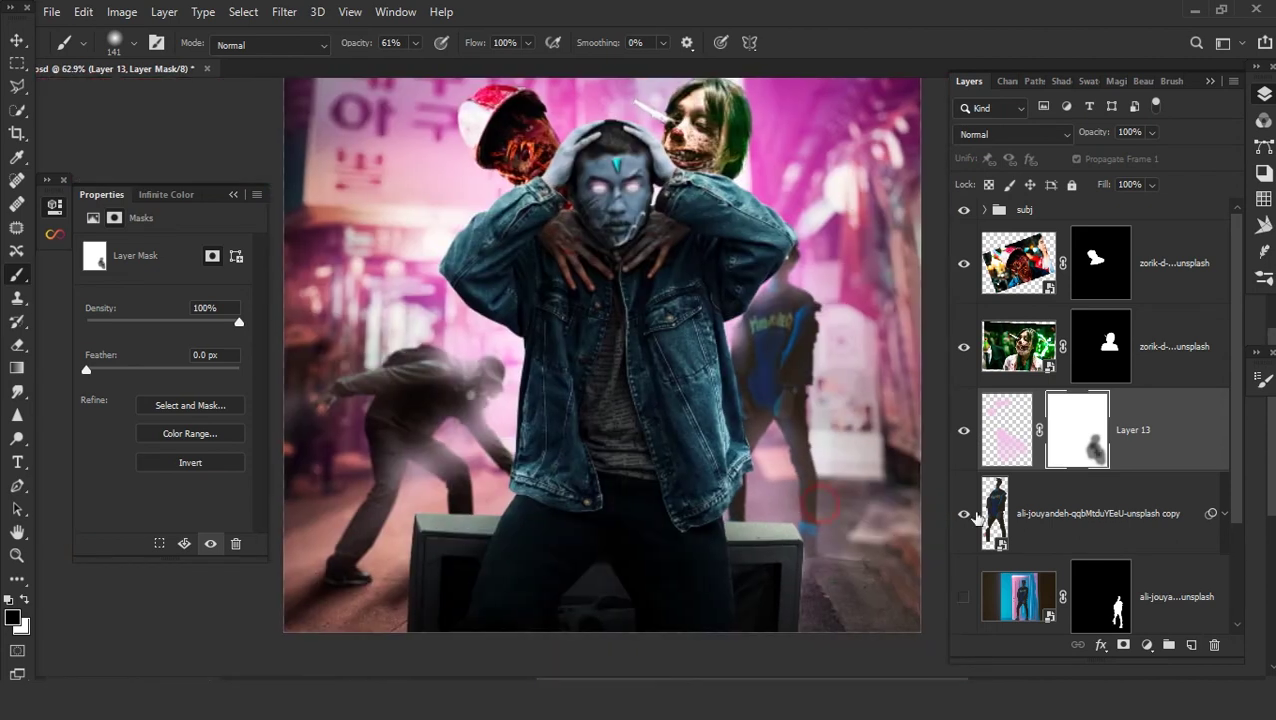
{"action": "scroll", "coordinate": [742, 450], "scroll_direction": "down", "scroll_amount": 1}
{"action": "scroll", "coordinate": [750, 456], "scroll_direction": "down", "scroll_amount": 1}
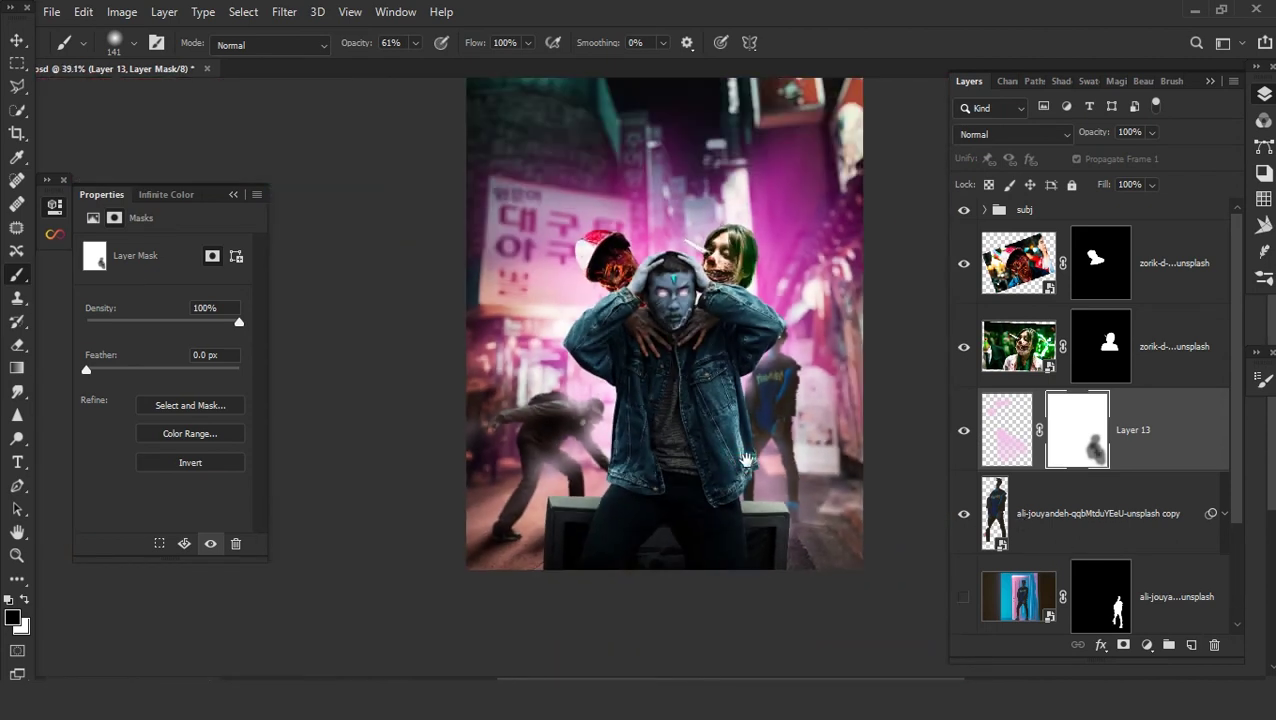
{"action": "left_click", "coordinate": [1108, 512]}
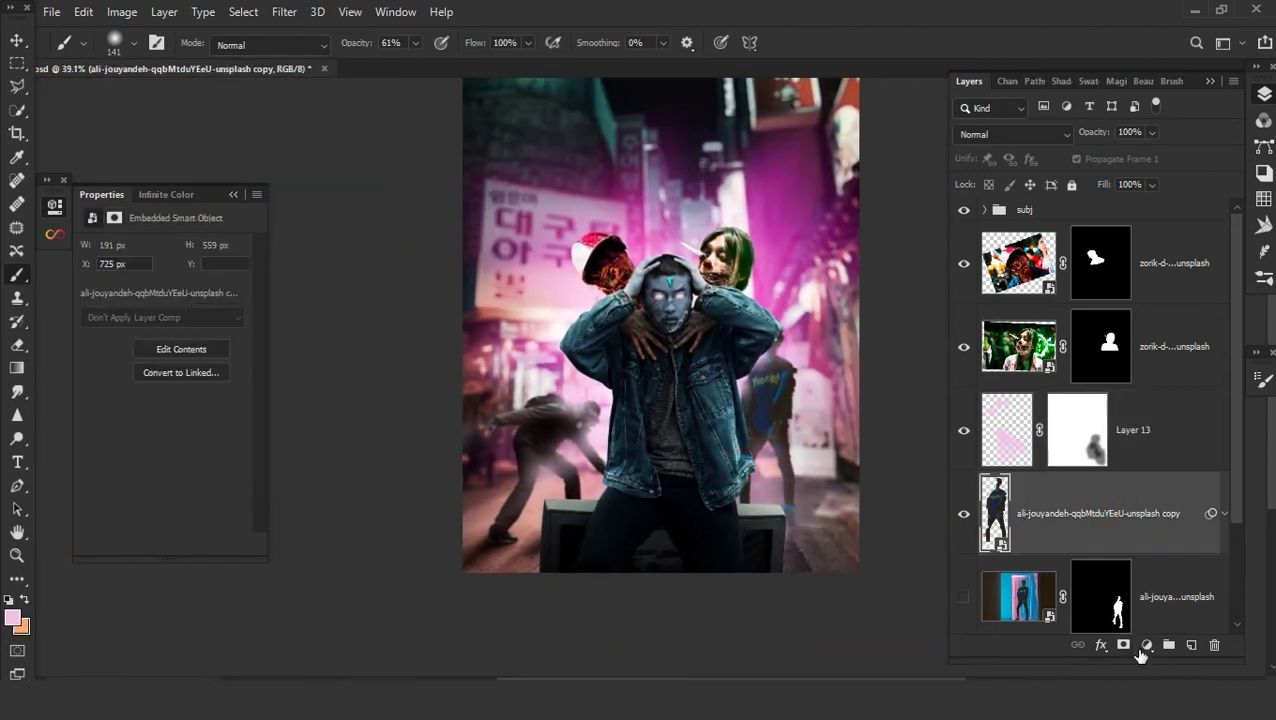
- Clip a Hue/Saturation 5 adjustment to the doorway-man copy with Saturation -21
{"action": "left_click", "coordinate": [1147, 645]}
{"action": "left_click", "coordinate": [1035, 476]}
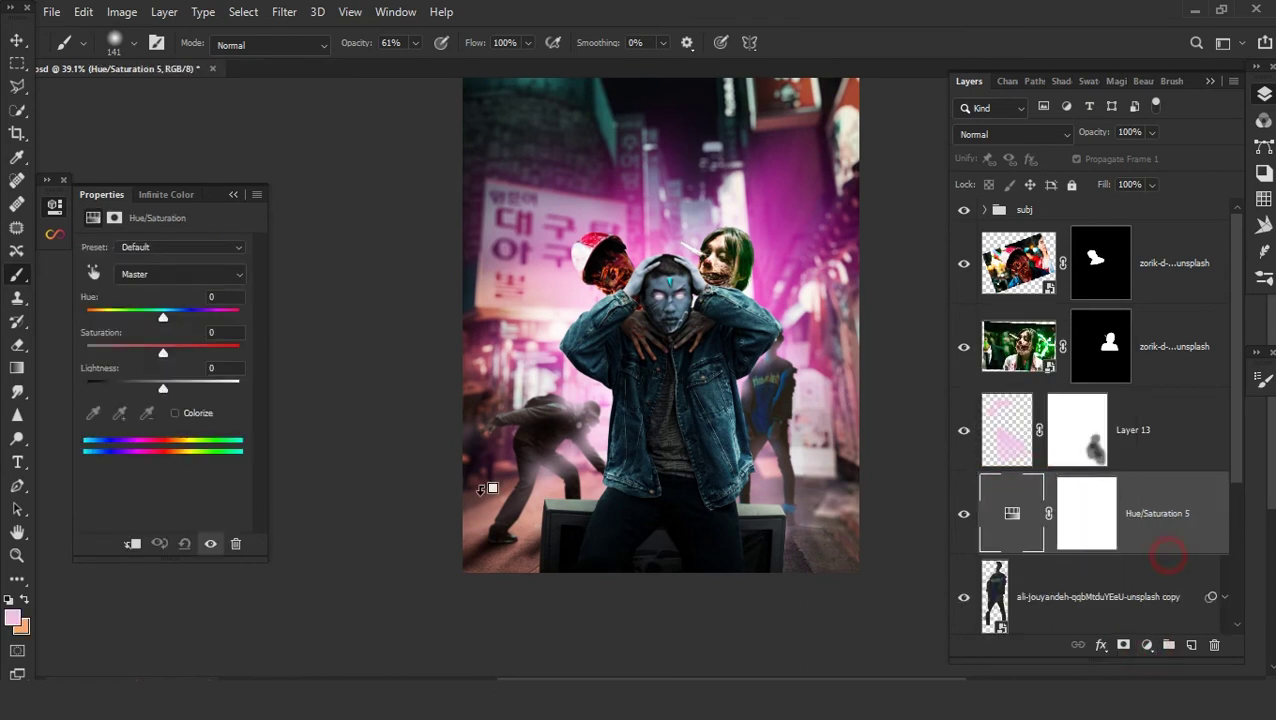
{"action": "left_click", "coordinate": [1168, 555], "text": "alt"}
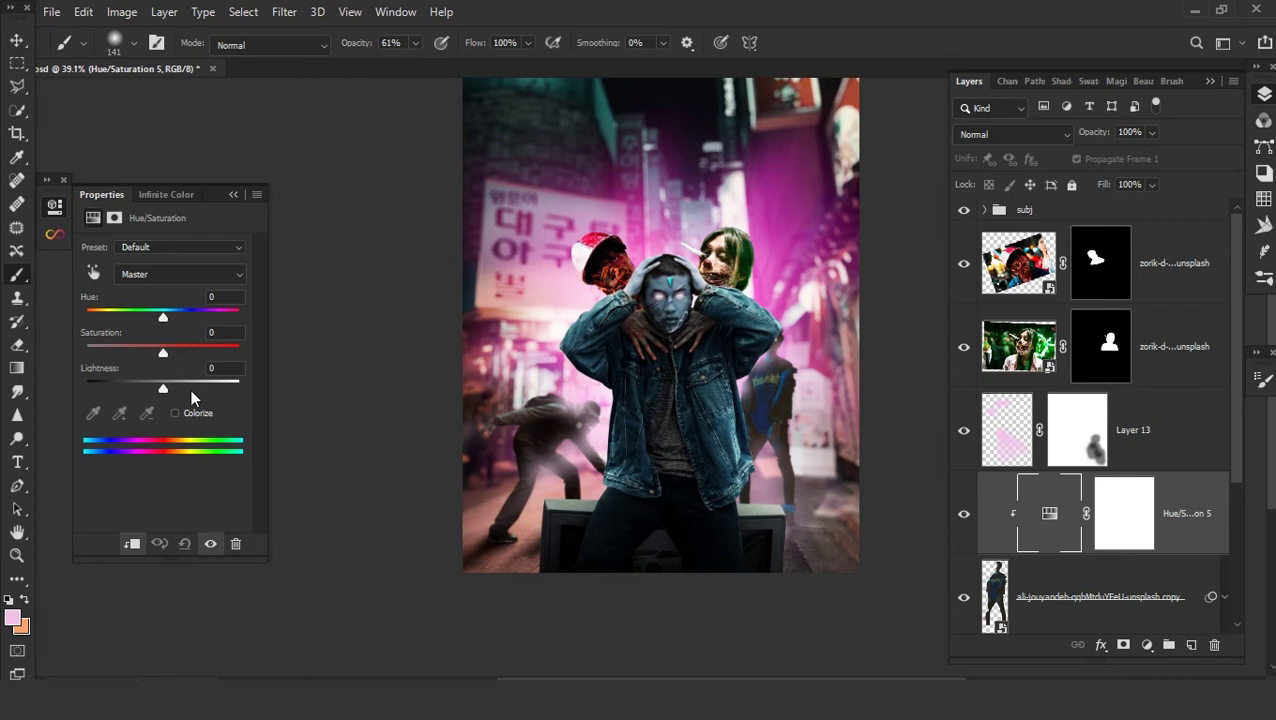
{"action": "left_click_drag", "start_coordinate": [163, 356], "coordinate": [151, 357]}
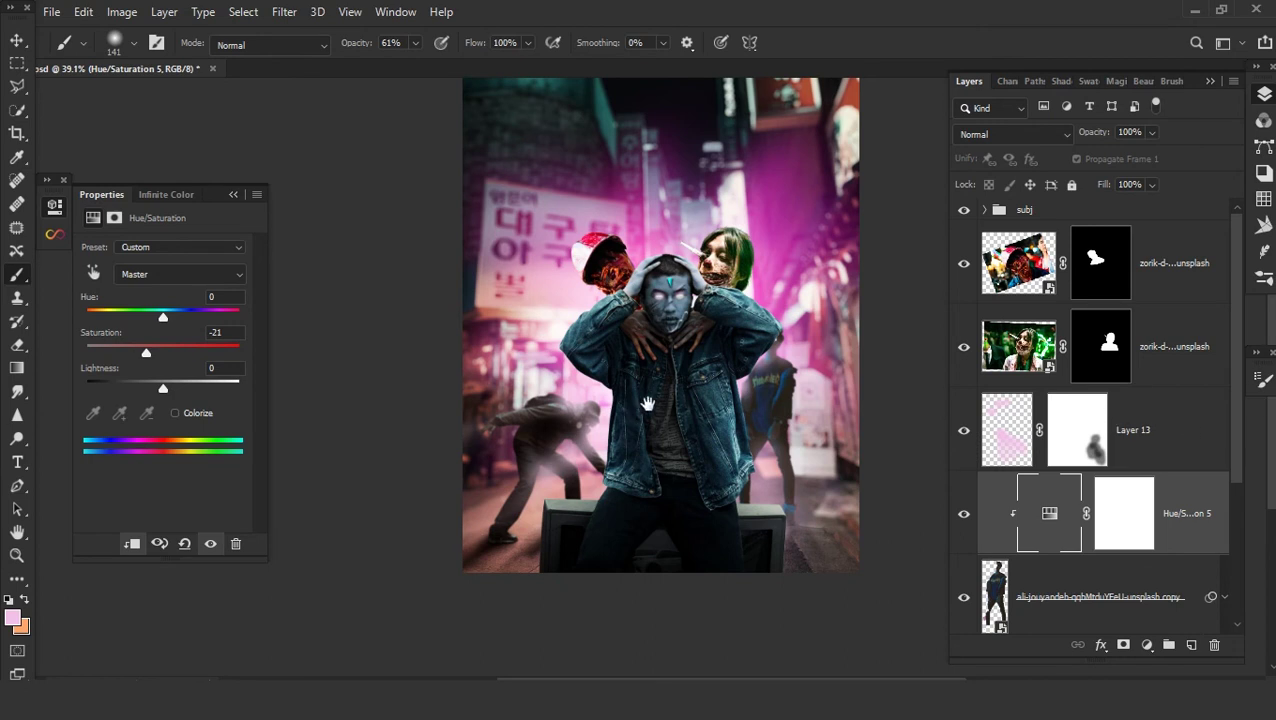
{"action": "scroll", "coordinate": [648, 403], "scroll_direction": "down", "scroll_amount": 2}
{"action": "left_click", "coordinate": [1135, 444]}
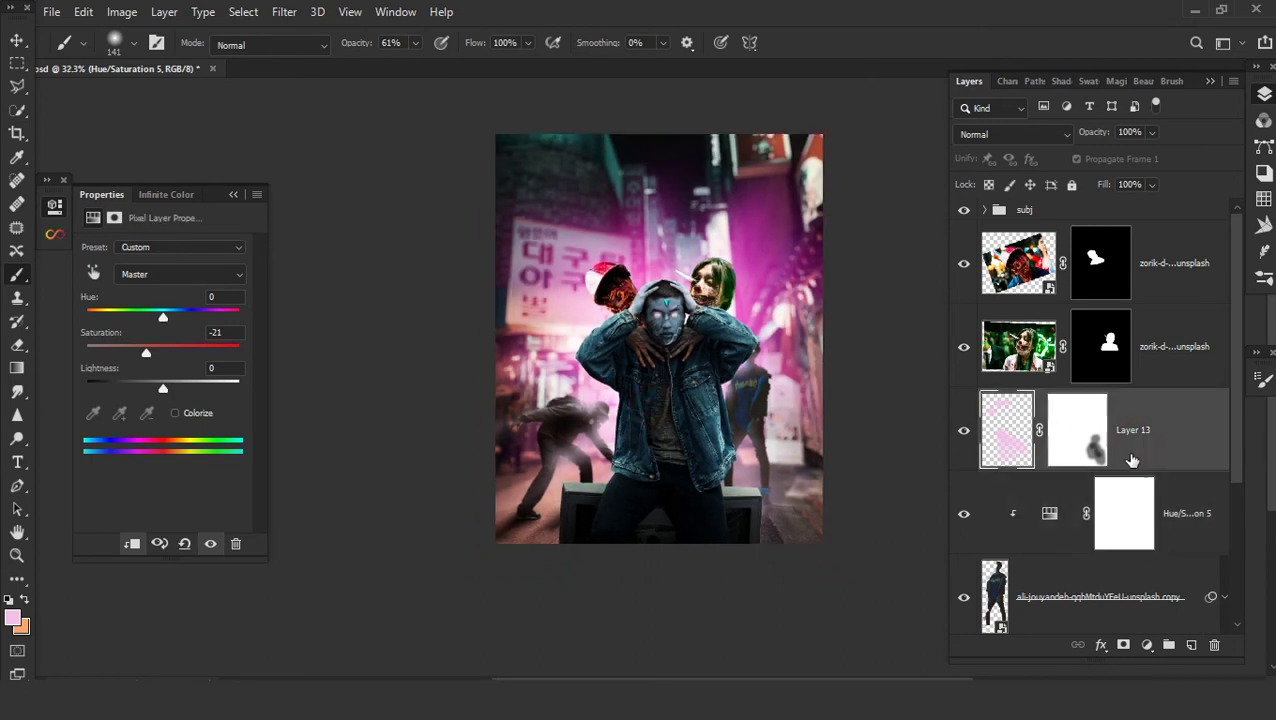
{"action": "key", "text": "ctrl+t"}
- Move the placed forest photo down and shrink it in Free Transform
{"action": "scroll", "coordinate": [713, 475], "scroll_direction": "up", "scroll_amount": 2}
{"action": "scroll", "coordinate": [713, 475], "scroll_direction": "up", "scroll_amount": 2}
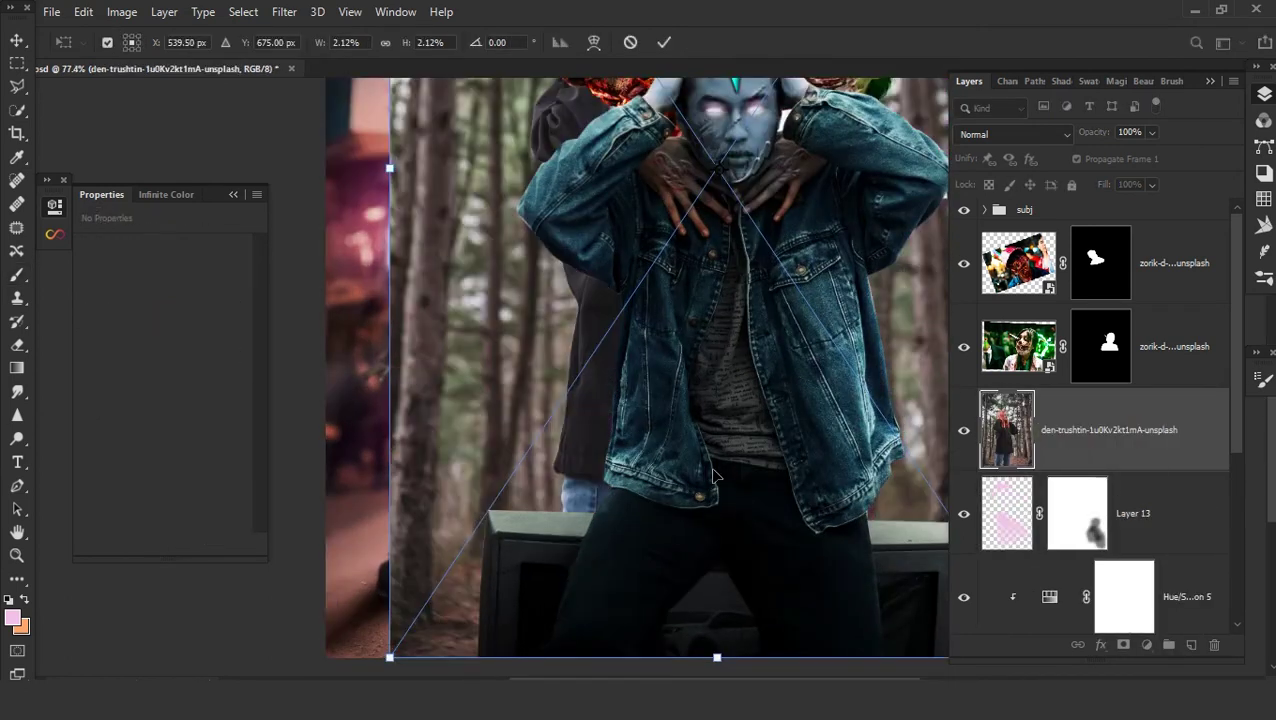
{"action": "scroll", "coordinate": [713, 475], "scroll_direction": "down", "scroll_amount": 1}
{"action": "left_click_drag", "start_coordinate": [709, 399], "coordinate": [708, 450]}
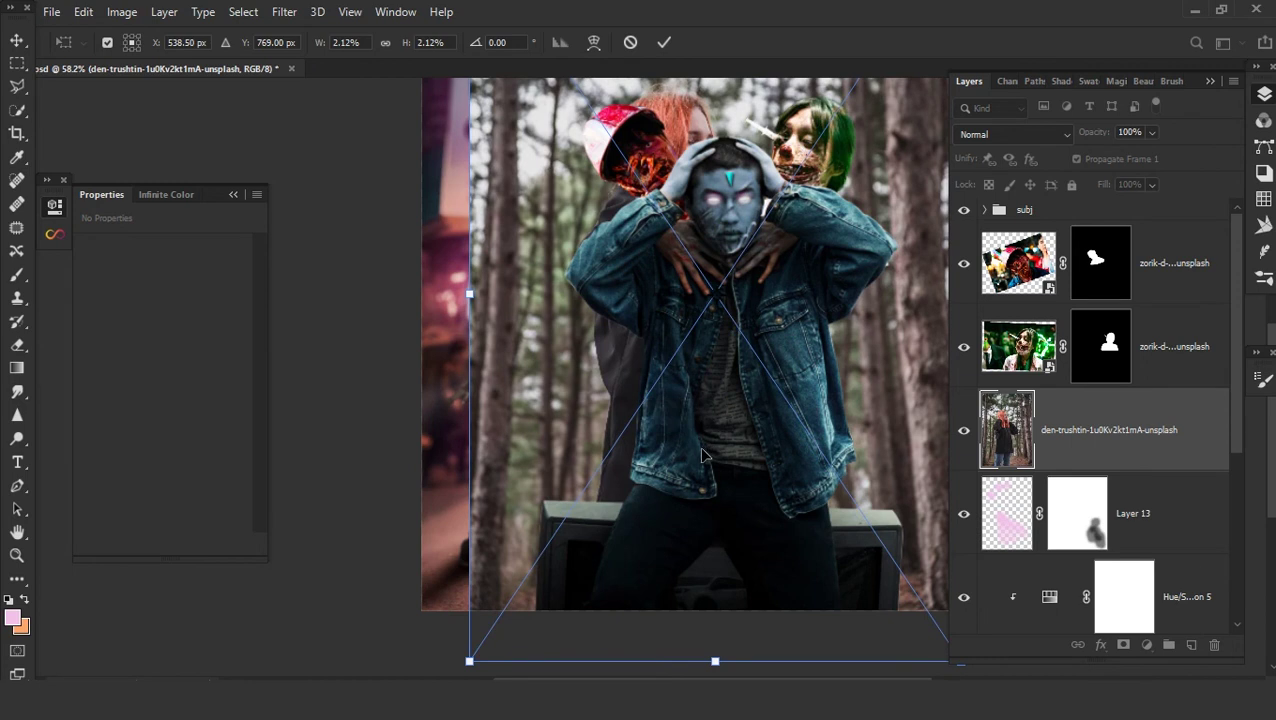
{"action": "scroll", "coordinate": [708, 450], "scroll_direction": "down", "scroll_amount": 1}
{"action": "left_click_drag", "start_coordinate": [876, 590], "coordinate": [815, 502]}
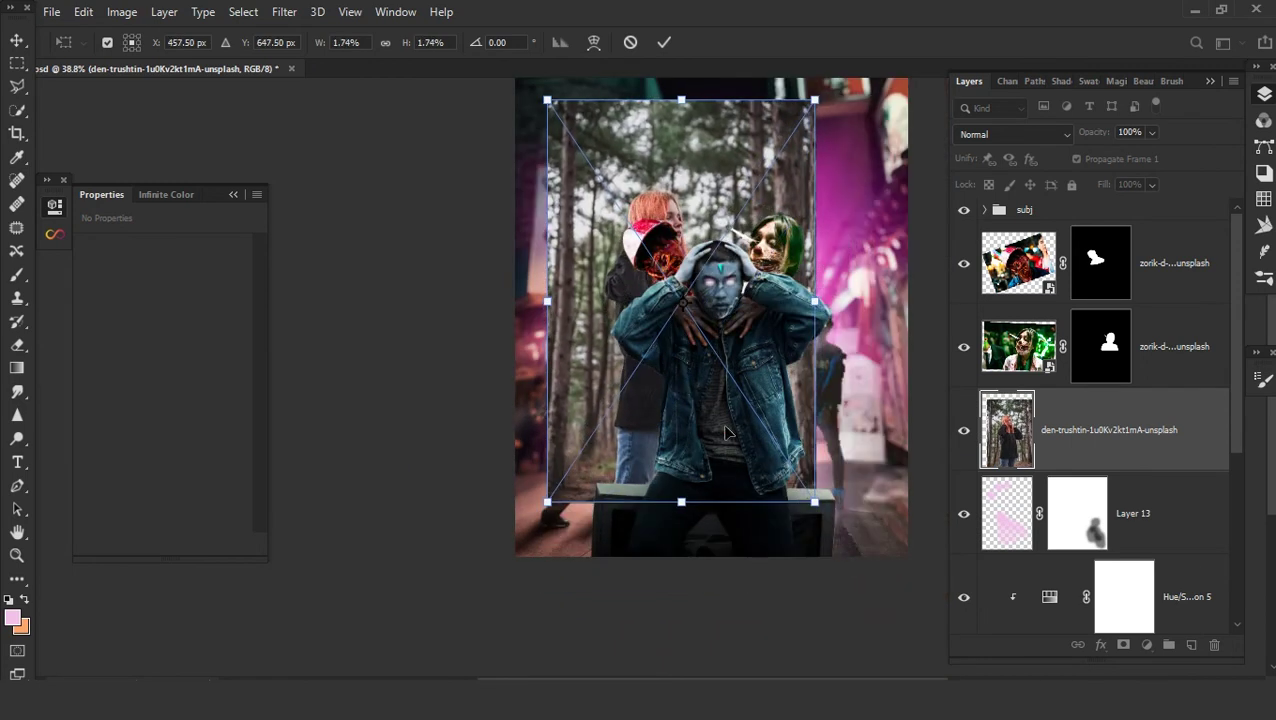
- Nudge the forest photo into position over the centre and commit the transform
{"action": "mouse_move", "coordinate": [724, 429]}
{"action": "left_mouse_down"}
{"action": "mouse_move", "coordinate": [737, 470]}
{"action": "mouse_move", "coordinate": [729, 448]}
{"action": "left_mouse_up"}
{"action": "scroll", "coordinate": [693, 415], "scroll_direction": "up", "scroll_amount": 1}
{"action": "left_click_drag", "start_coordinate": [687, 408], "coordinate": [699, 419]}
{"action": "key", "text": "b"}
{"action": "key", "text": "Return"}
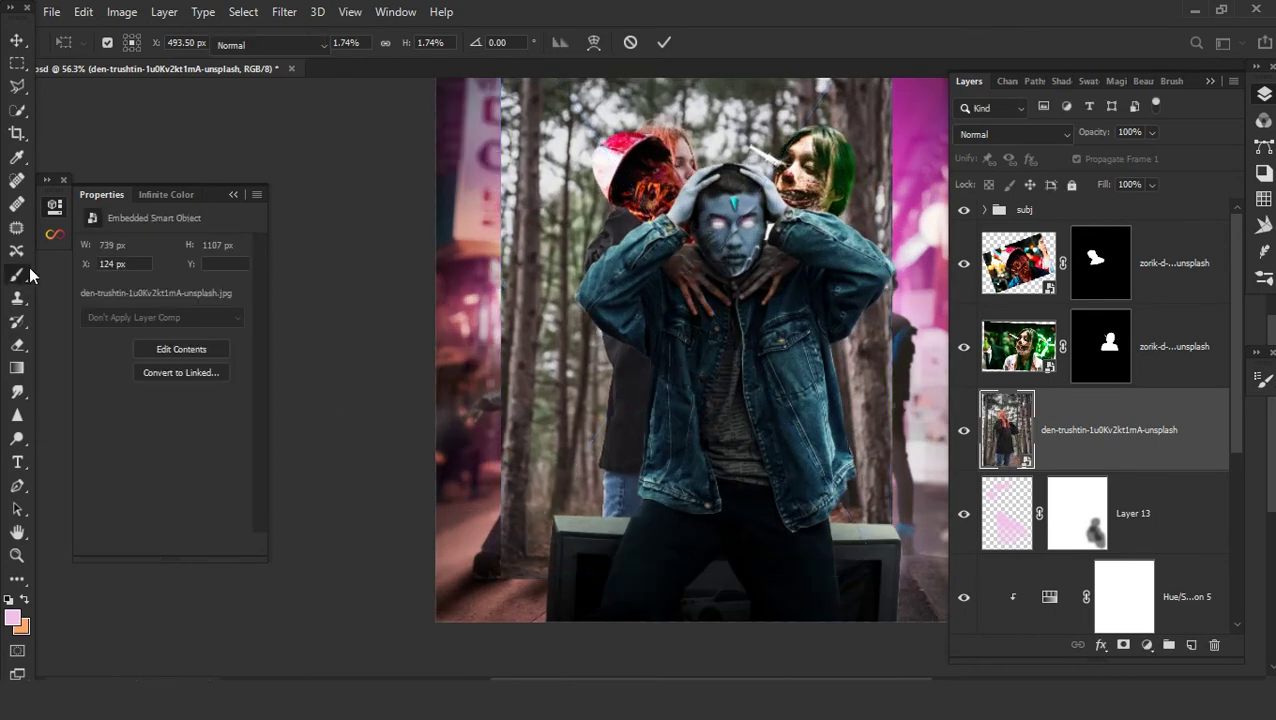
{"action": "left_click", "coordinate": [18, 89]}
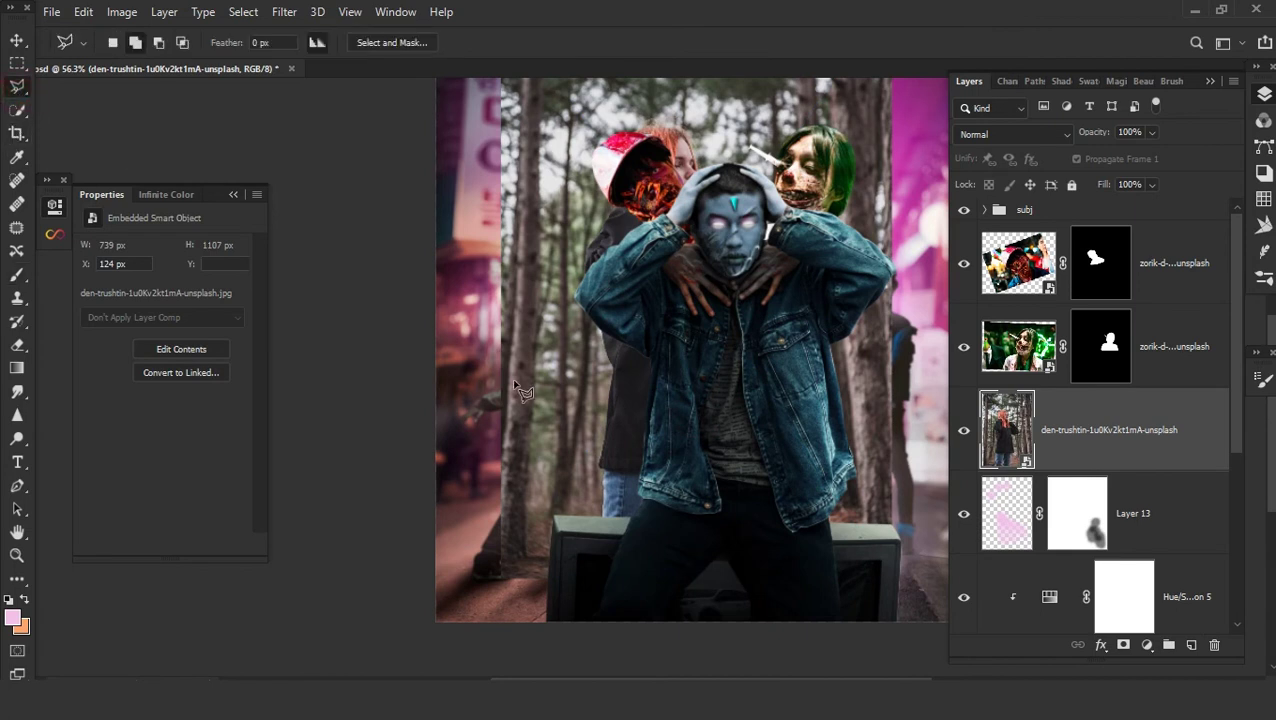
{"action": "scroll", "coordinate": [590, 527], "scroll_direction": "up", "scroll_amount": 1}
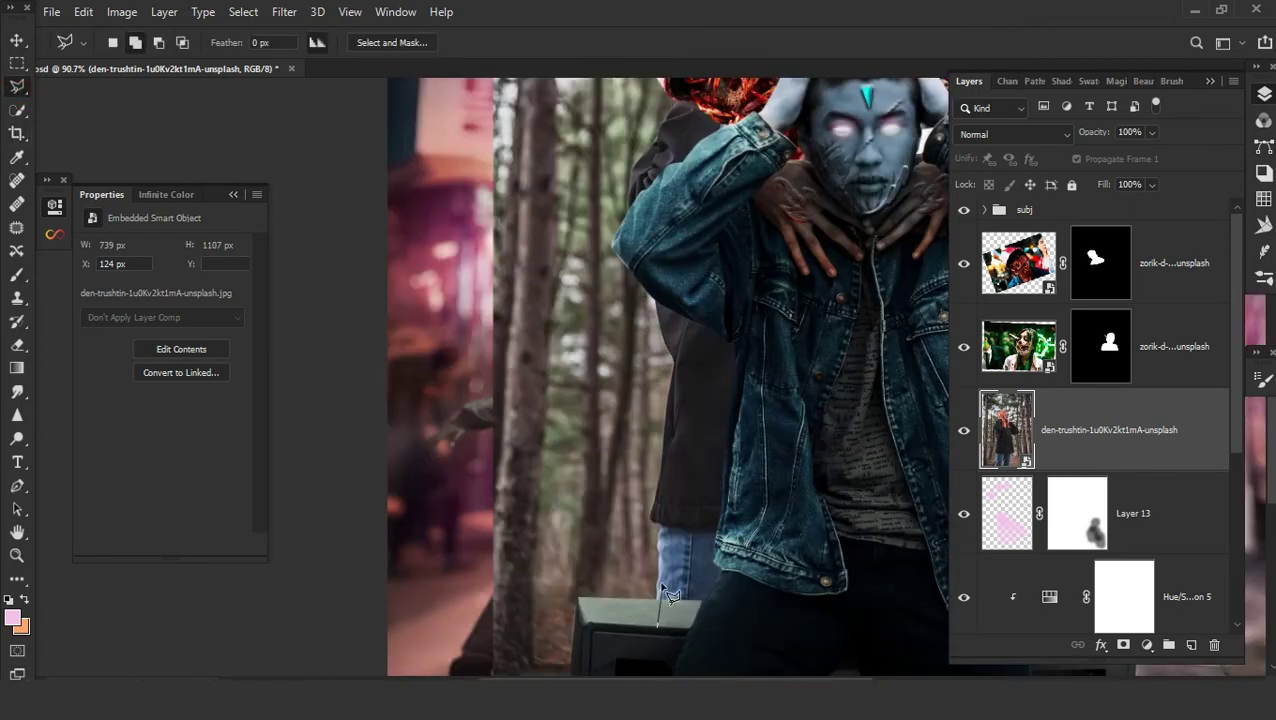
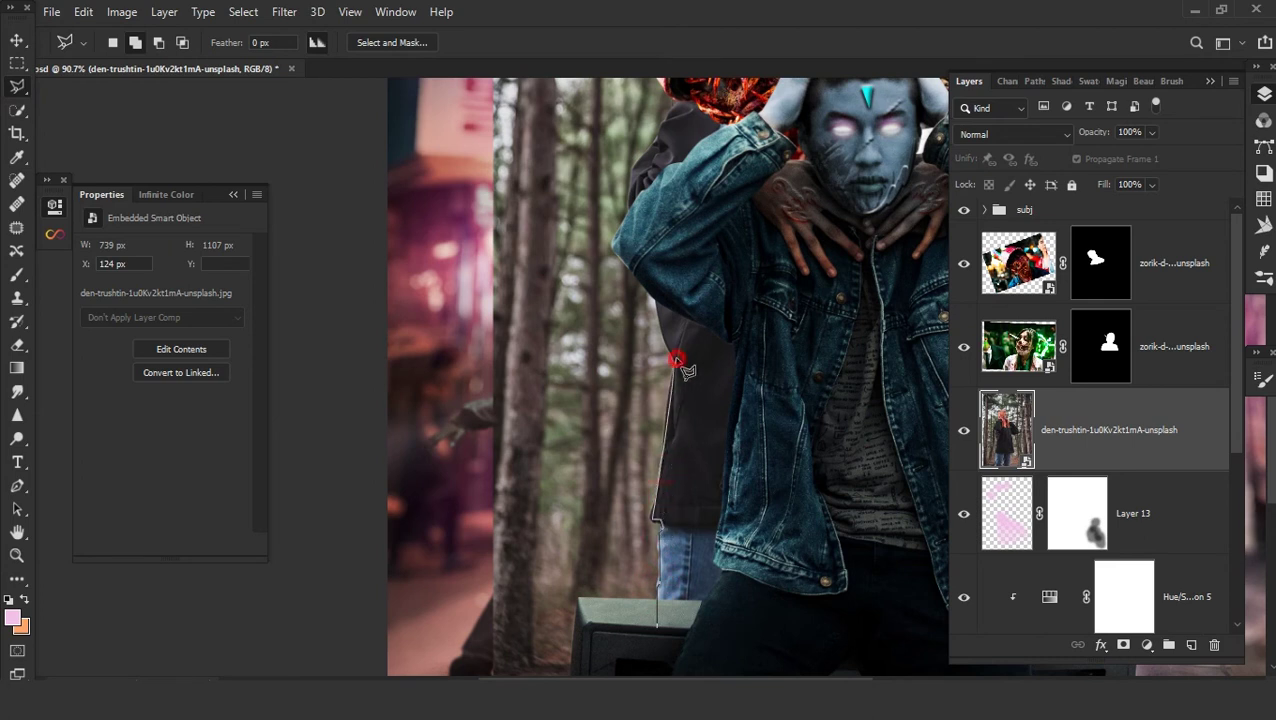
- Trace the dark-coated figure behind the man and mask the forest photo to it
{"action": "left_click_drag", "start_coordinate": [677, 330], "coordinate": [672, 472]}
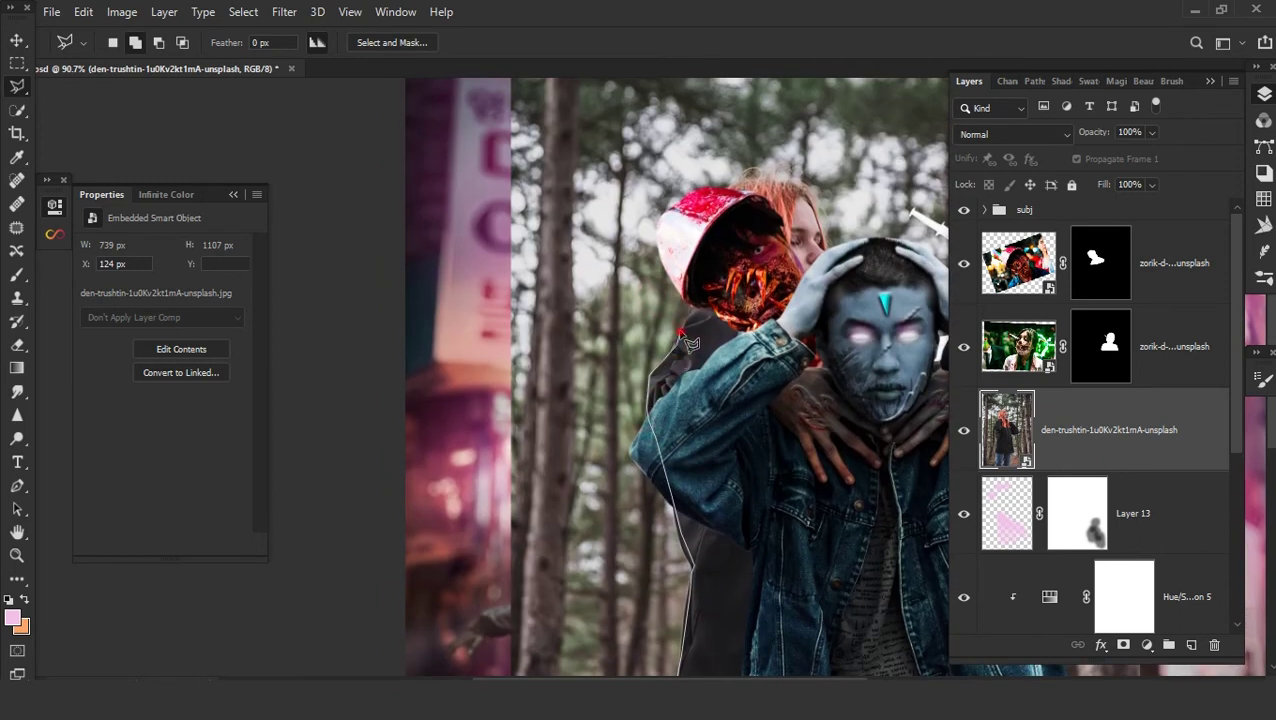
{"action": "left_click_drag", "start_coordinate": [900, 478], "coordinate": [730, 238]}
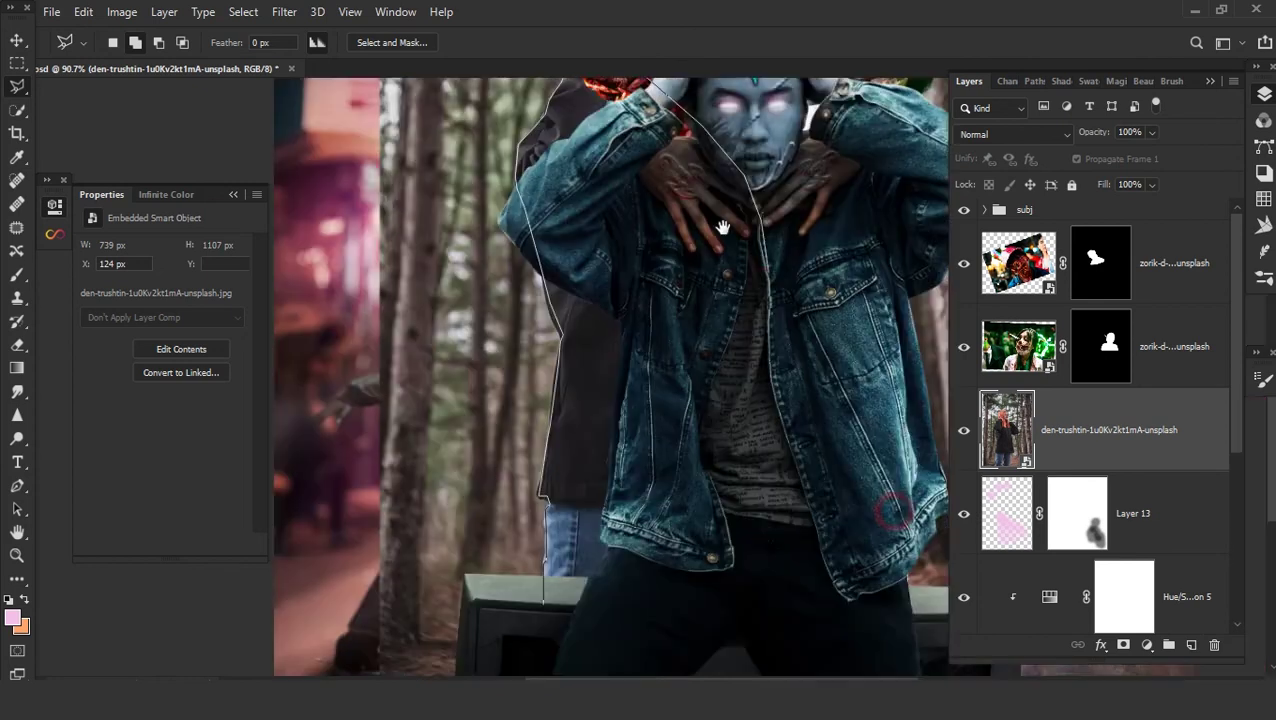
{"action": "left_click", "coordinate": [718, 466]}
{"action": "left_click", "coordinate": [680, 514]}
{"action": "left_click", "coordinate": [515, 582]}
{"action": "left_click", "coordinate": [503, 550]}
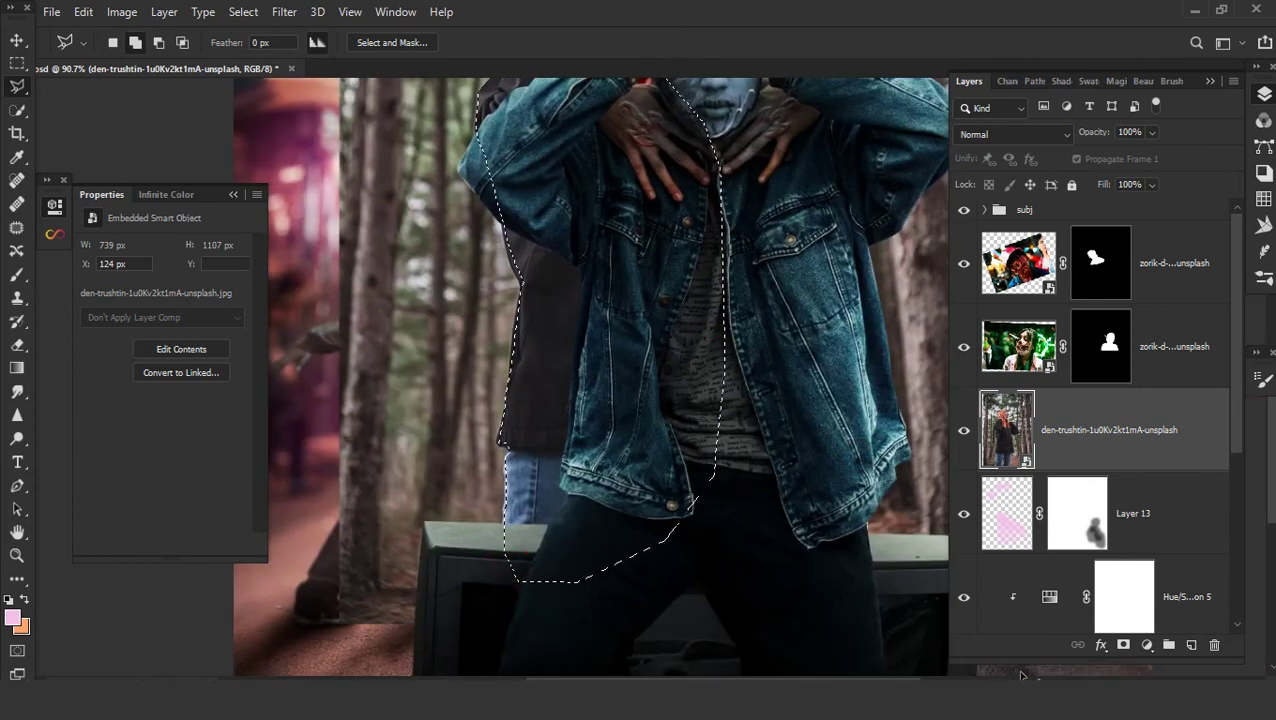
{"action": "left_click", "coordinate": [1123, 645]}
- Duplicate the masked den-trushtin body layer by Alt-dragging it
{"action": "scroll", "coordinate": [800, 460], "scroll_direction": "down", "scroll_amount": 3}
{"action": "scroll", "coordinate": [700, 420], "scroll_direction": "down", "scroll_amount": 1}
{"action": "scroll", "coordinate": [670, 360], "scroll_direction": "up", "scroll_amount": 2}
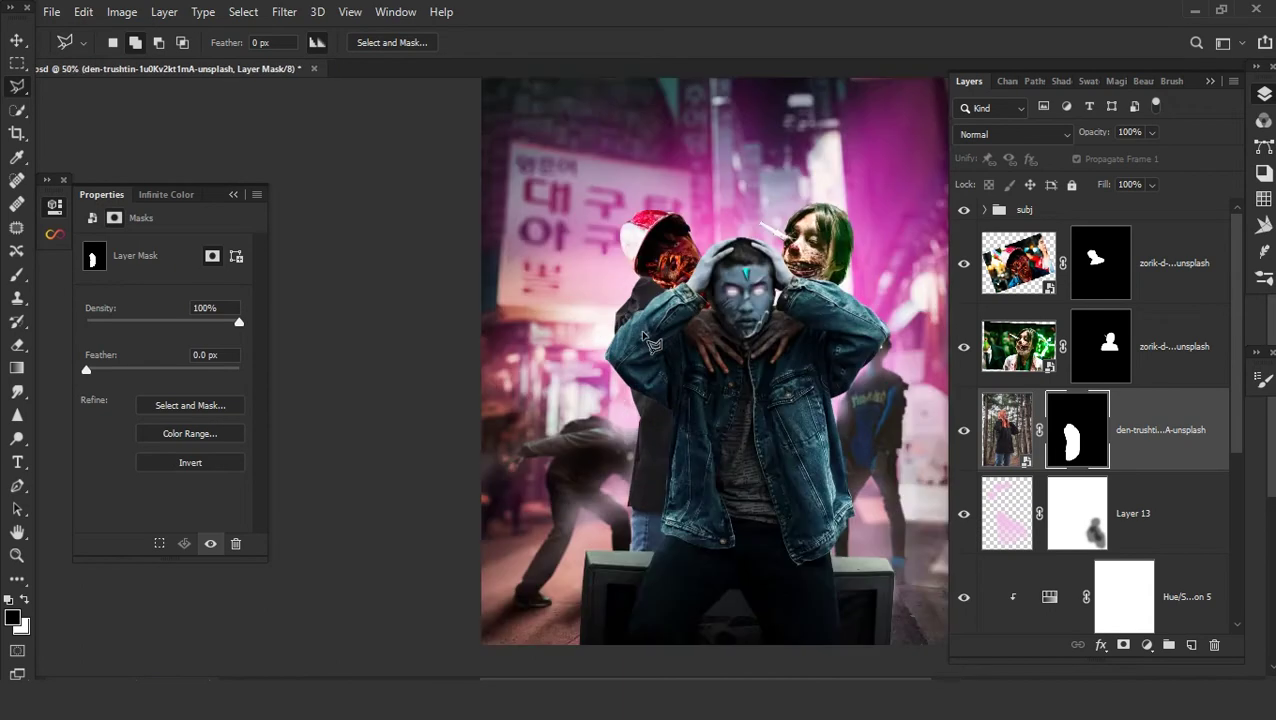
{"action": "scroll", "coordinate": [660, 340], "scroll_direction": "up", "scroll_amount": 1}
{"action": "left_click_drag", "start_coordinate": [662, 340], "coordinate": [664, 354]}
{"action": "scroll", "coordinate": [779, 362], "scroll_direction": "down", "scroll_amount": 1}
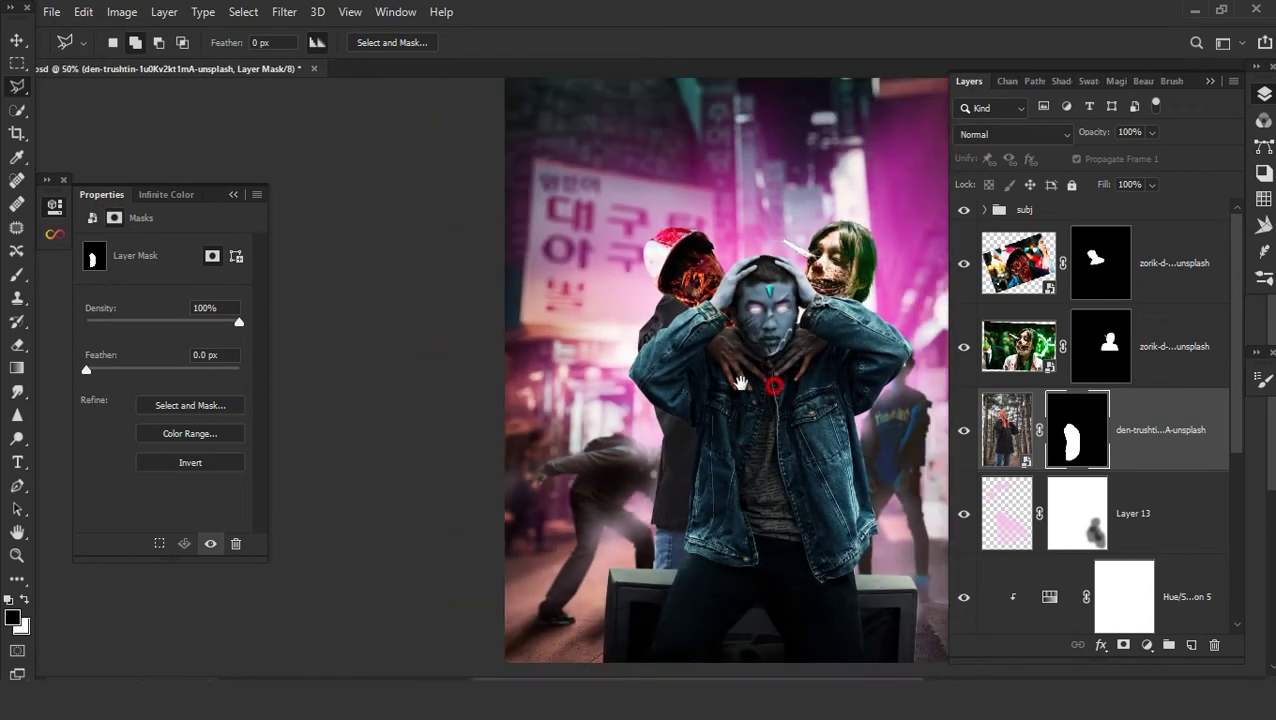
{"action": "left_click_drag", "start_coordinate": [1073, 440], "coordinate": [520, 418]}
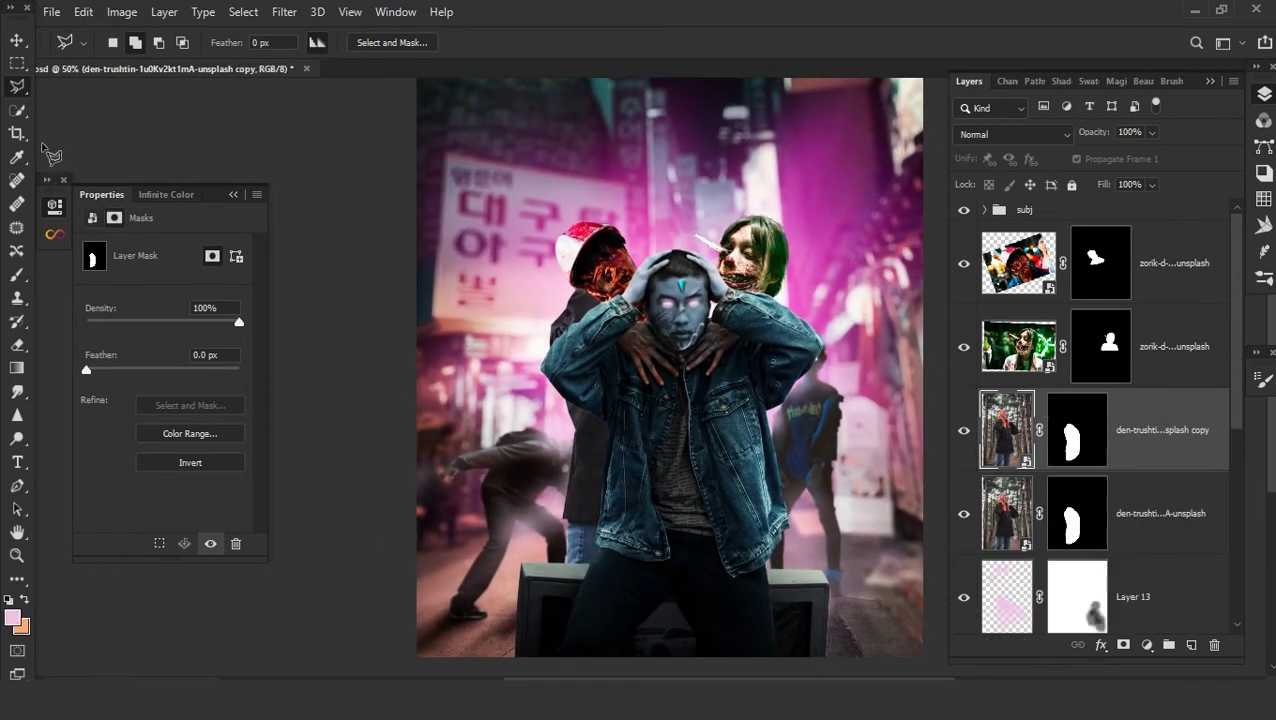
- Flip the den-trushtin copy horizontally, drag it right, then nudge it slightly up-left
{"action": "key", "text": "ctrl+t"}
{"action": "right_click", "coordinate": [572, 404]}
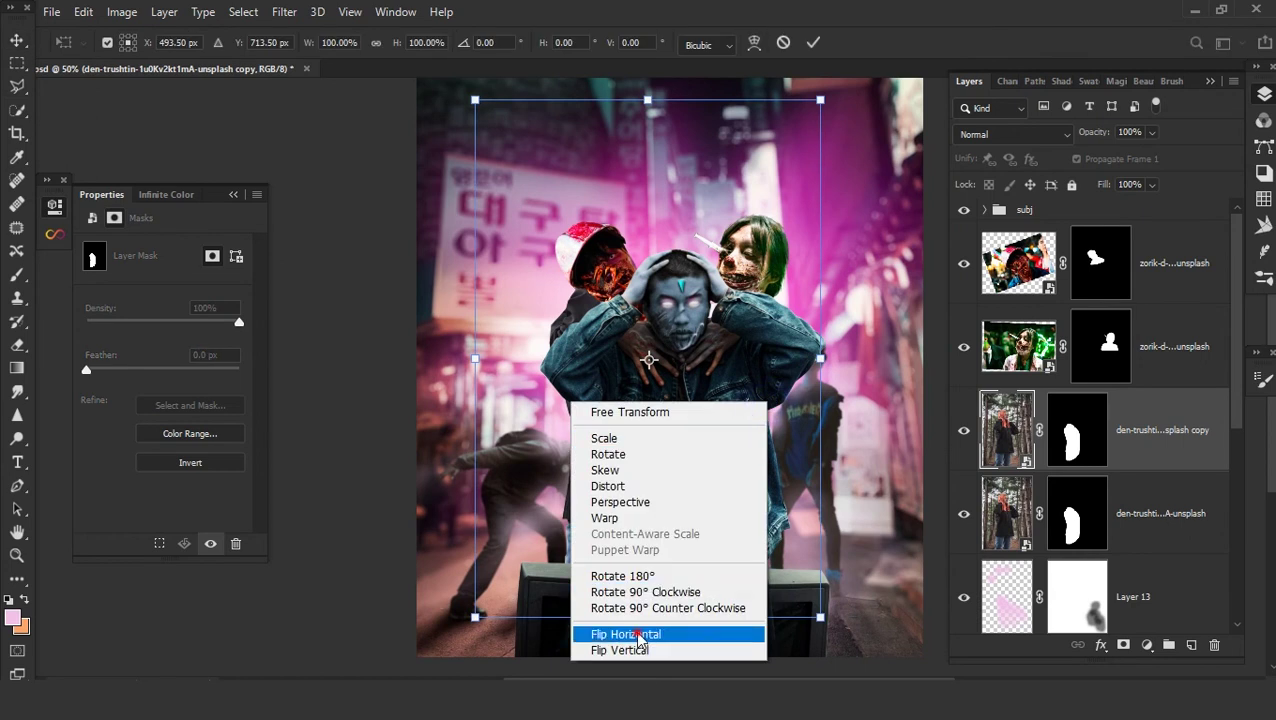
{"action": "left_click", "coordinate": [638, 634]}
{"action": "left_click_drag", "start_coordinate": [640, 476], "coordinate": [704, 472]}
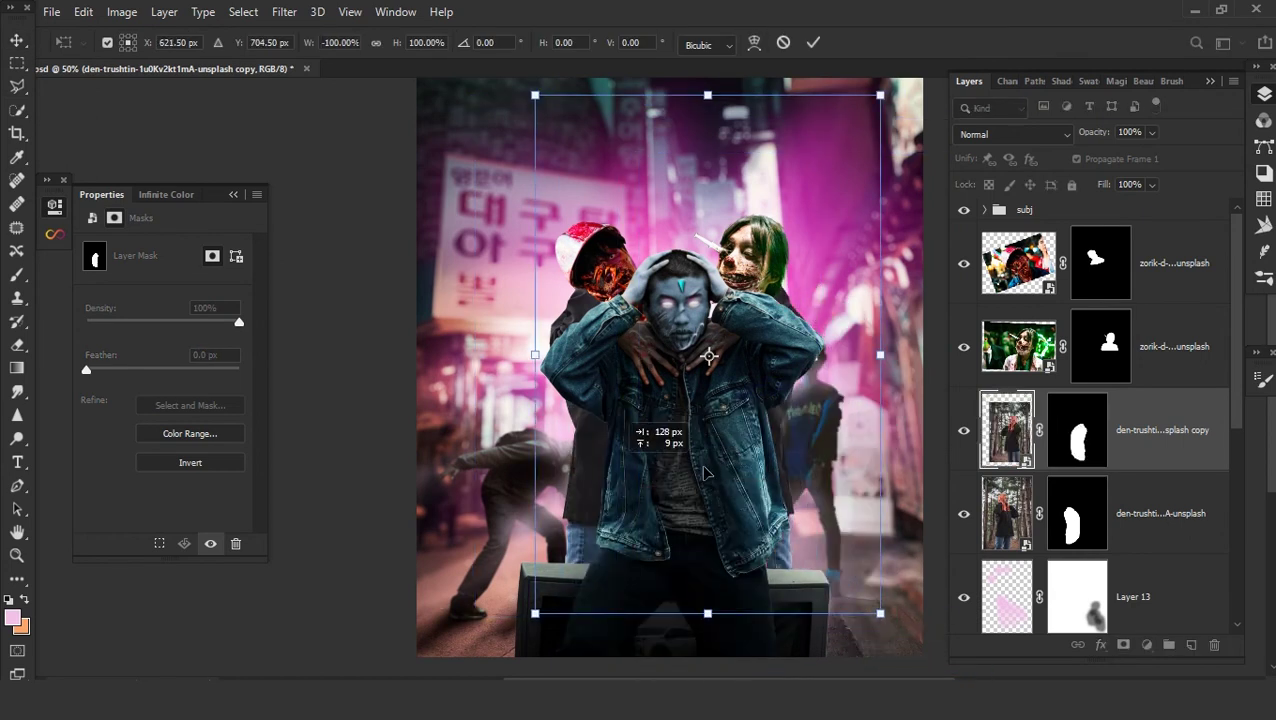
{"action": "left_click_drag", "start_coordinate": [704, 472], "coordinate": [693, 490]}
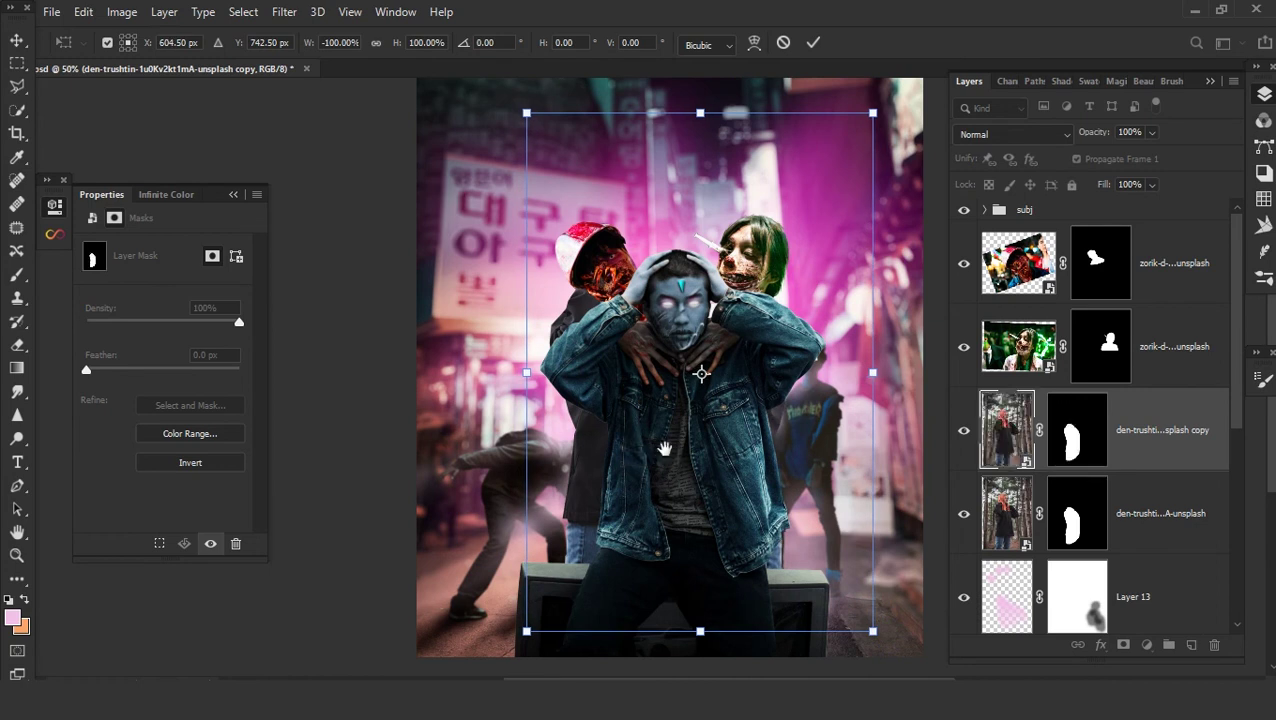
{"action": "scroll", "coordinate": [664, 449], "scroll_direction": "up", "scroll_amount": 1}
{"action": "scroll", "coordinate": [701, 469], "scroll_direction": "down", "scroll_amount": 2}
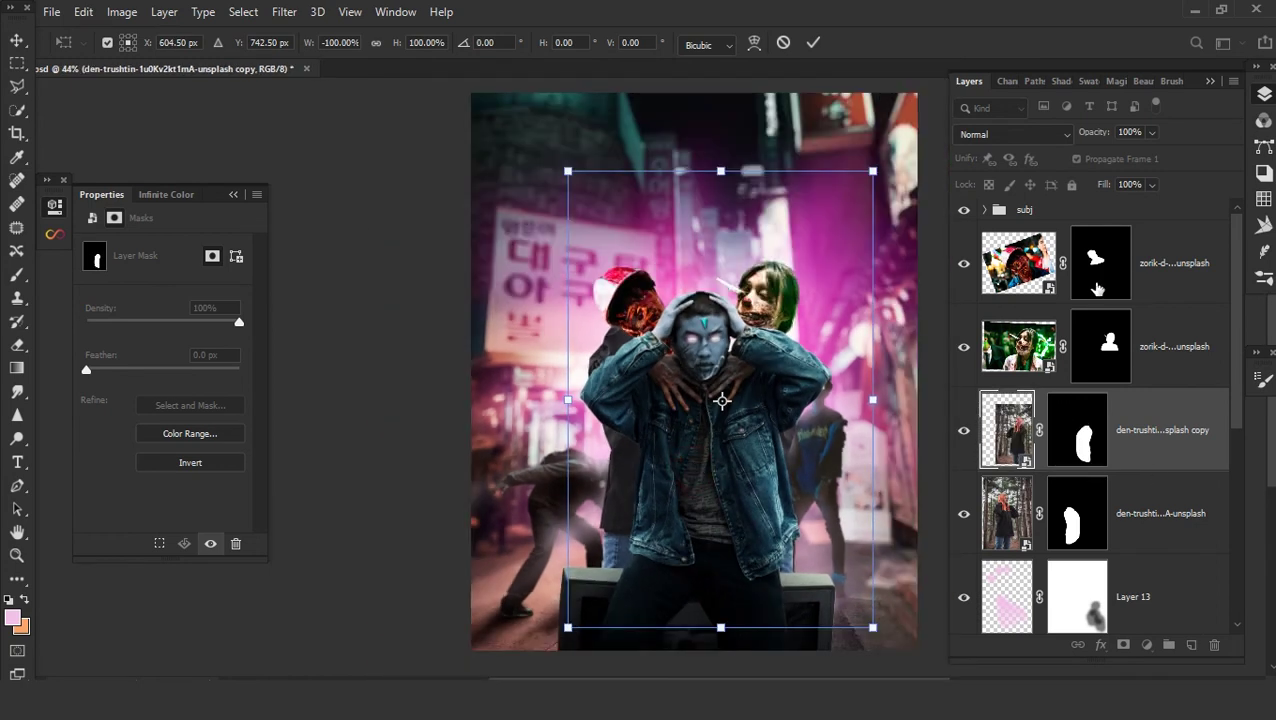
{"action": "left_click_drag", "start_coordinate": [718, 322], "coordinate": [672, 310]}
- Commit the flip, then move the red-capped zombie head up and left
{"action": "key", "text": "Return"}
{"action": "left_click", "coordinate": [690, 332], "text": "ctrl"}
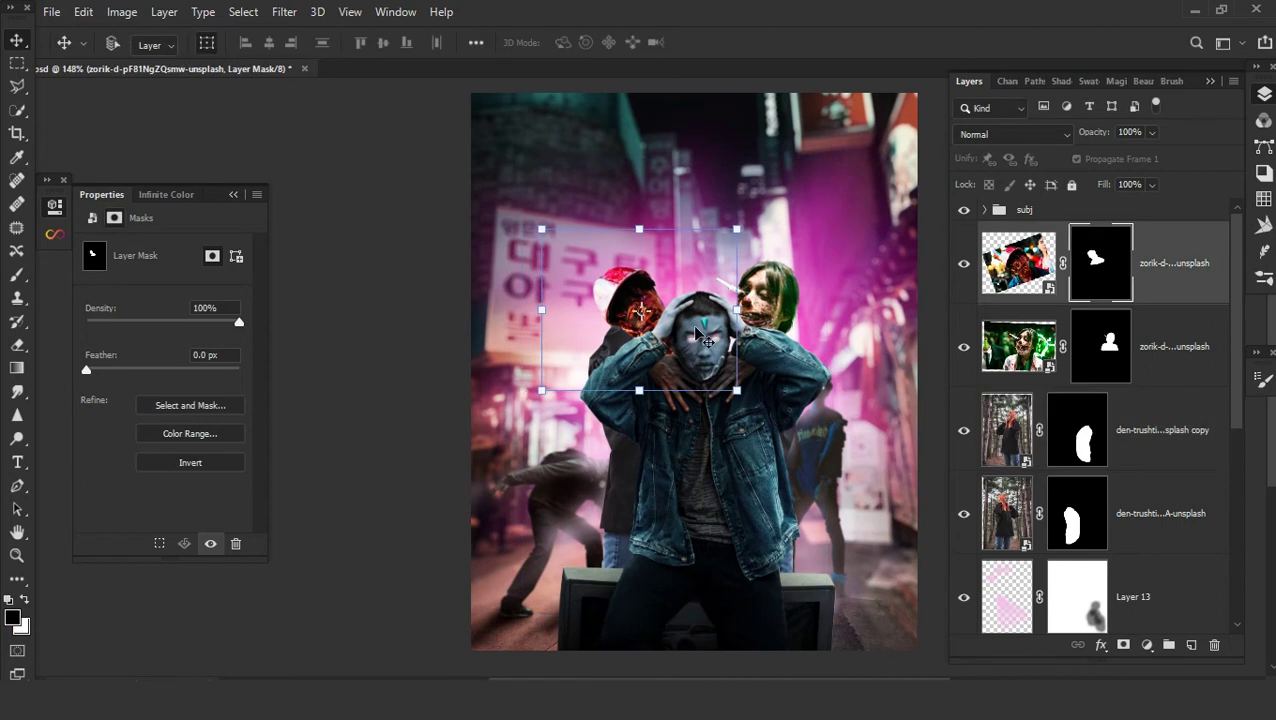
{"action": "scroll", "coordinate": [692, 330], "scroll_direction": "up", "scroll_amount": 5}
{"action": "left_click_drag", "start_coordinate": [687, 304], "coordinate": [633, 285]}
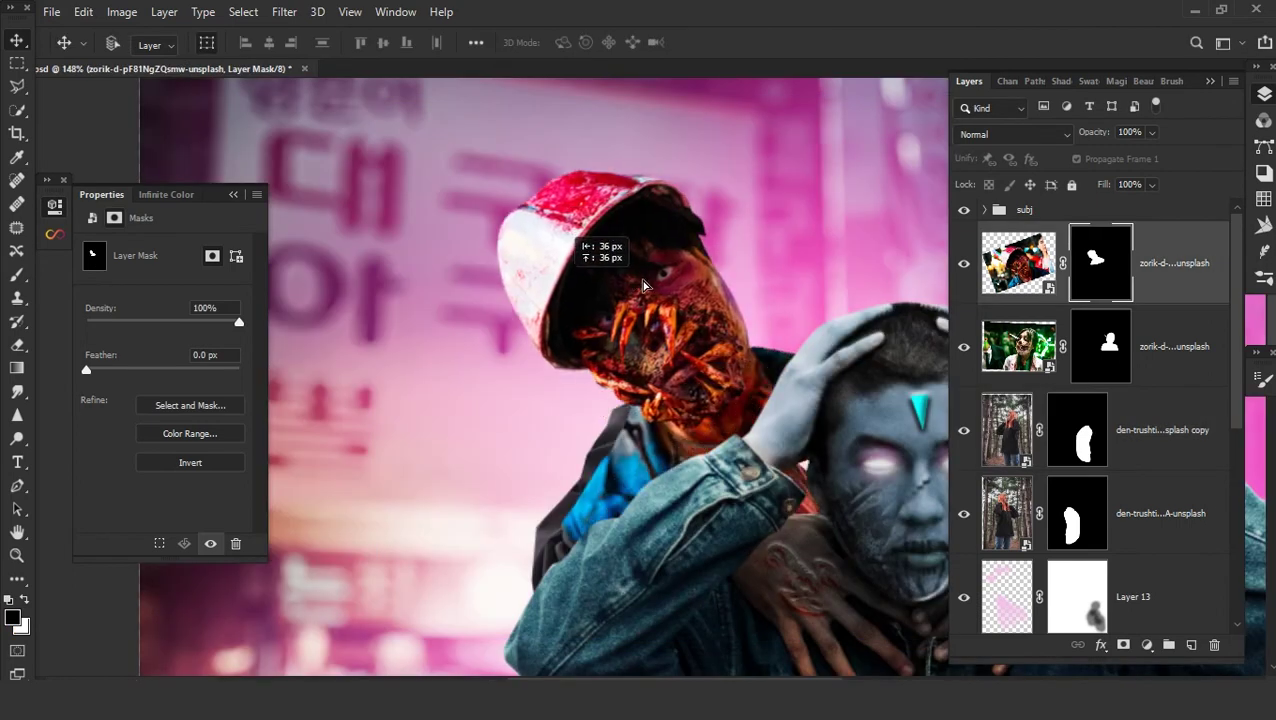
{"action": "scroll", "coordinate": [700, 275], "scroll_direction": "down", "scroll_amount": 2}
{"action": "left_click_drag", "start_coordinate": [697, 416], "coordinate": [691, 400]}
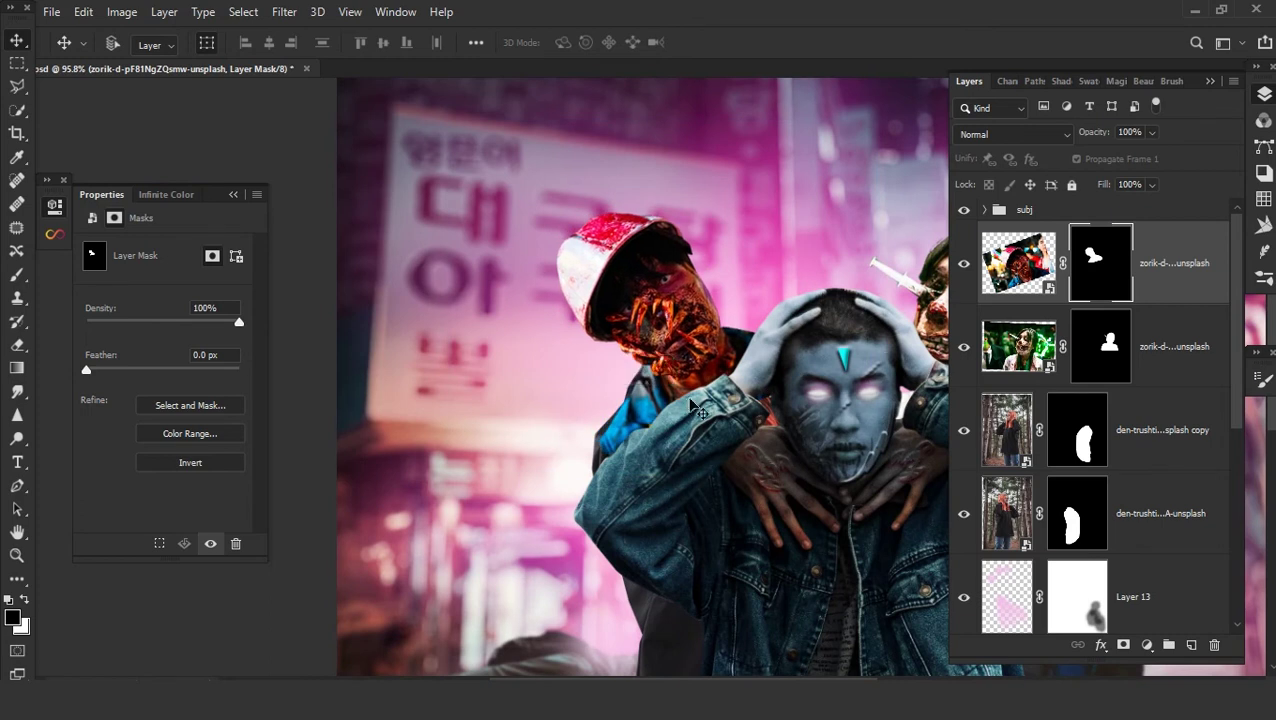
- Retarget the zombie head's mask and load a selection from the figure's outline
{"action": "key", "text": "ctrl+t"}
{"action": "left_click", "coordinate": [1018, 262]}
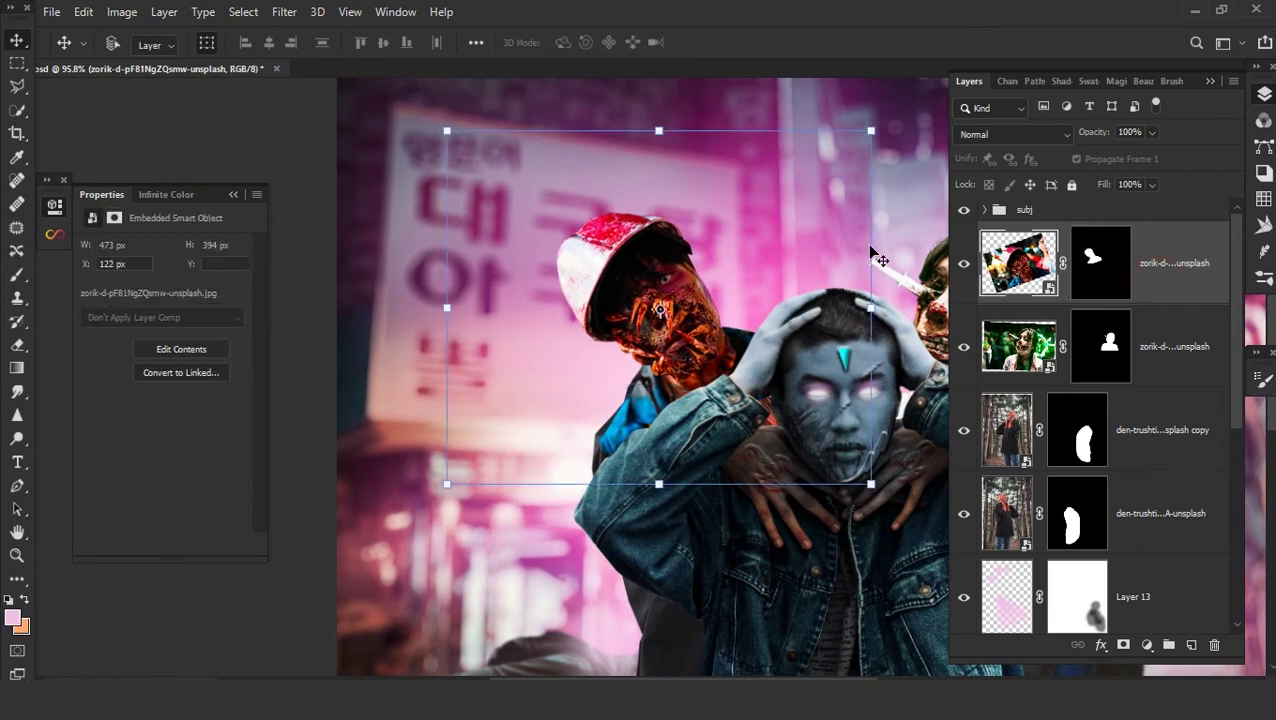
{"action": "scroll", "coordinate": [615, 455], "scroll_direction": "up", "scroll_amount": 5}
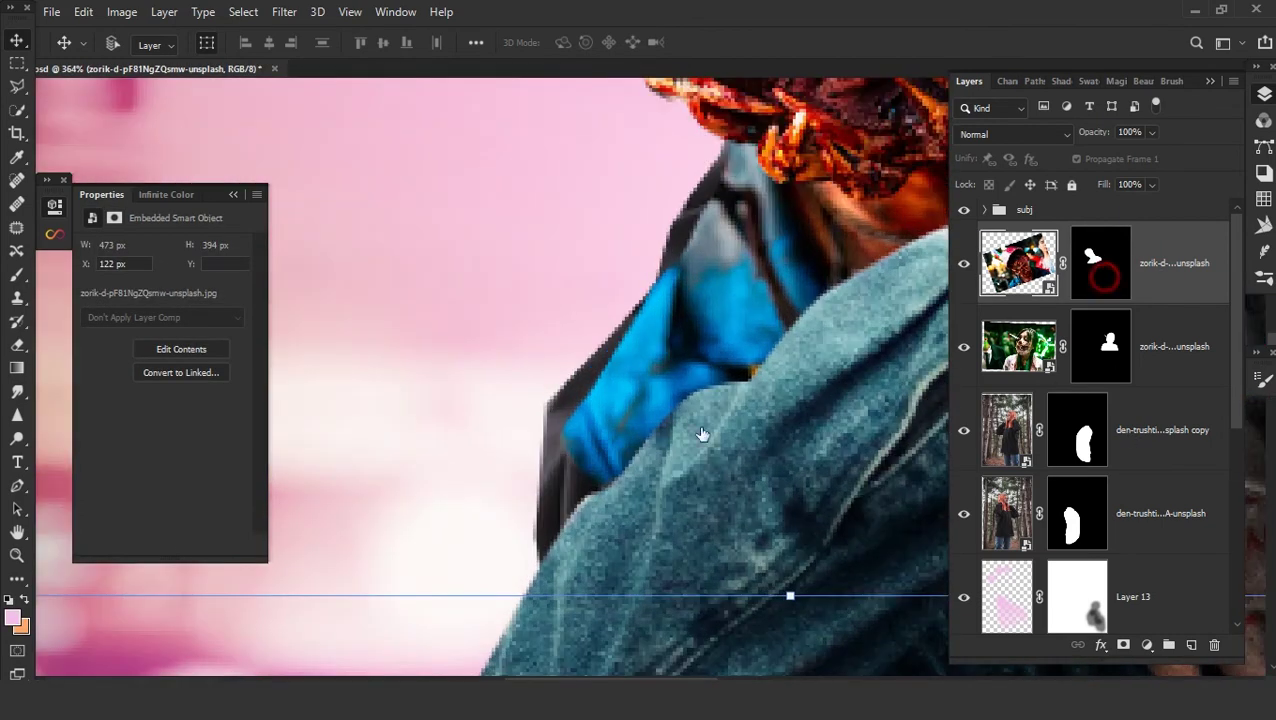
{"action": "key", "text": "ctrl+backslash"}
{"action": "left_click_drag", "start_coordinate": [1125, 527], "coordinate": [1088, 436]}
{"action": "left_click", "coordinate": [1090, 505], "text": "ctrl"}
- Paint the zombie mask black with a 35 px brush to hide its shoulder edge
{"action": "key", "text": "b"}
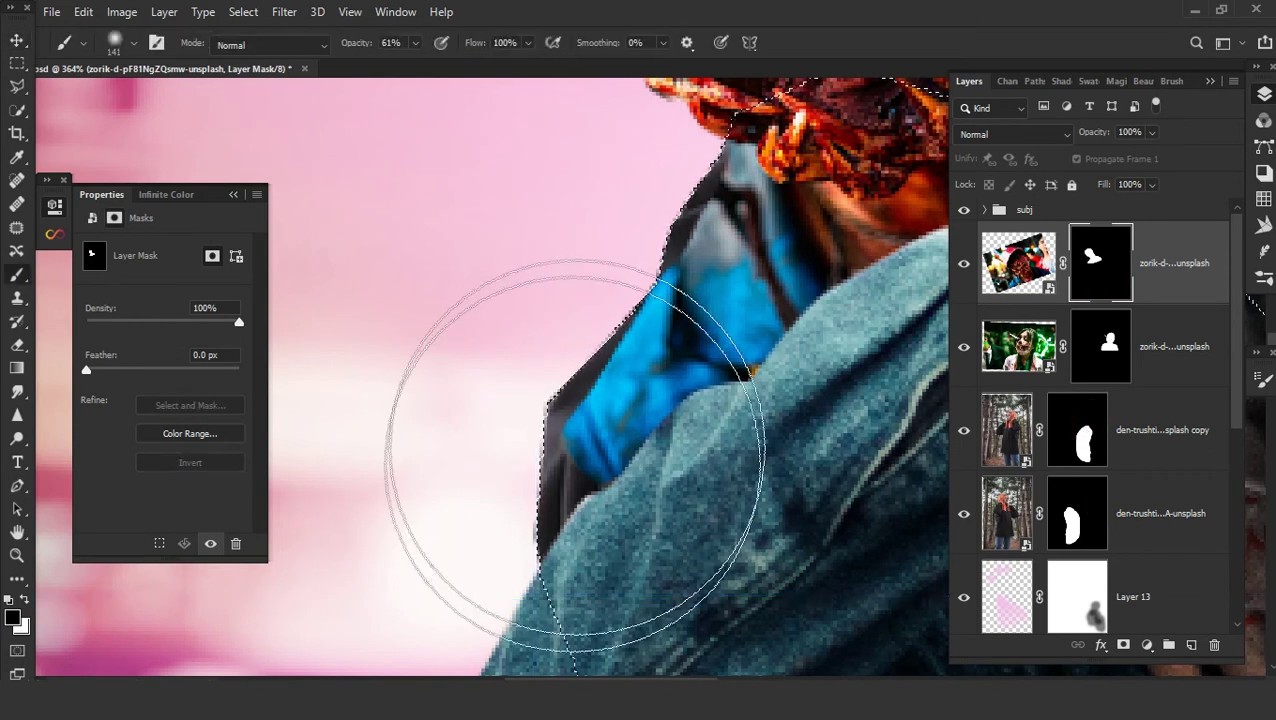
{"action": "right_click", "coordinate": [575, 455]}
{"action": "left_click_drag", "start_coordinate": [136, 226], "coordinate": [120, 226]}
{"action": "left_click", "coordinate": [551, 45]}
{"action": "mouse_move", "coordinate": [570, 480]}
{"action": "left_mouse_down"}
{"action": "mouse_move", "coordinate": [598, 441]}
{"action": "mouse_move", "coordinate": [561, 370]}
{"action": "left_mouse_up"}
{"action": "key", "text": "x"}
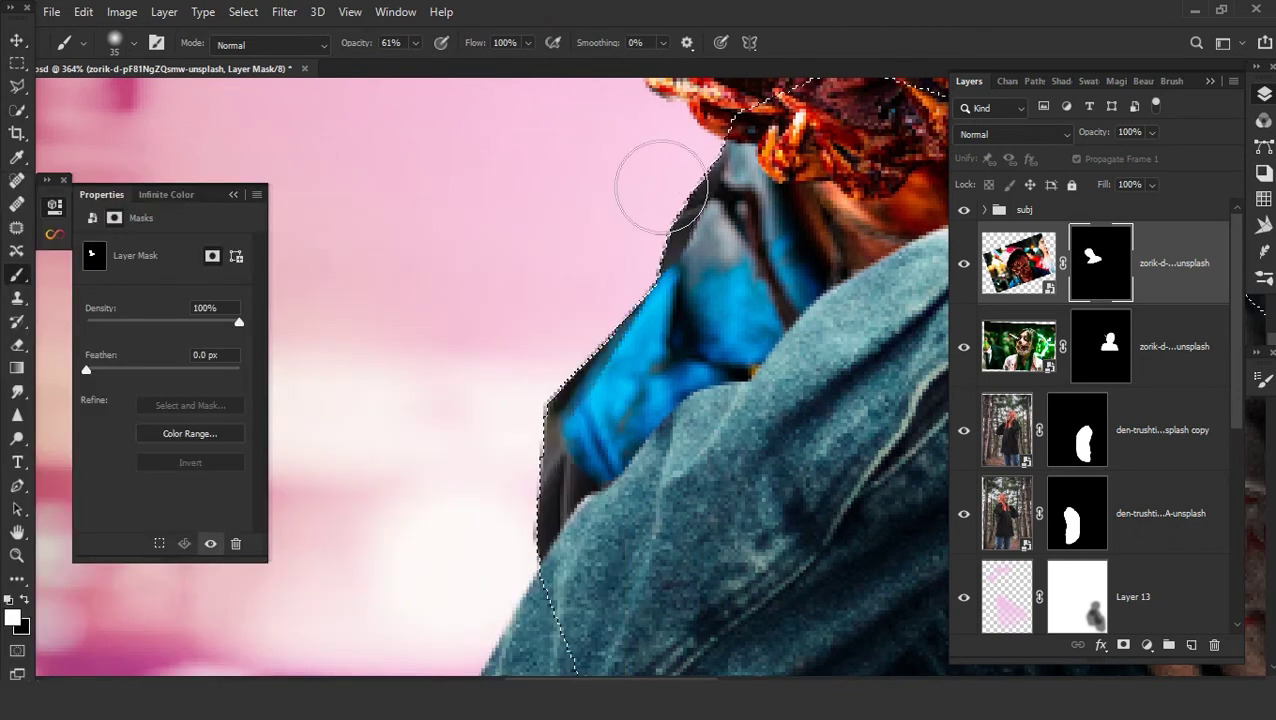
{"action": "key", "text": "x"}
{"action": "mouse_move", "coordinate": [564, 447]}
{"action": "left_mouse_down"}
{"action": "mouse_move", "coordinate": [507, 427]}
{"action": "mouse_move", "coordinate": [567, 512]}
{"action": "left_mouse_up"}
- Nudge the original den-trushtin body layer slightly right with the Move tool
{"action": "scroll", "coordinate": [567, 511], "scroll_direction": "down", "scroll_amount": 5}
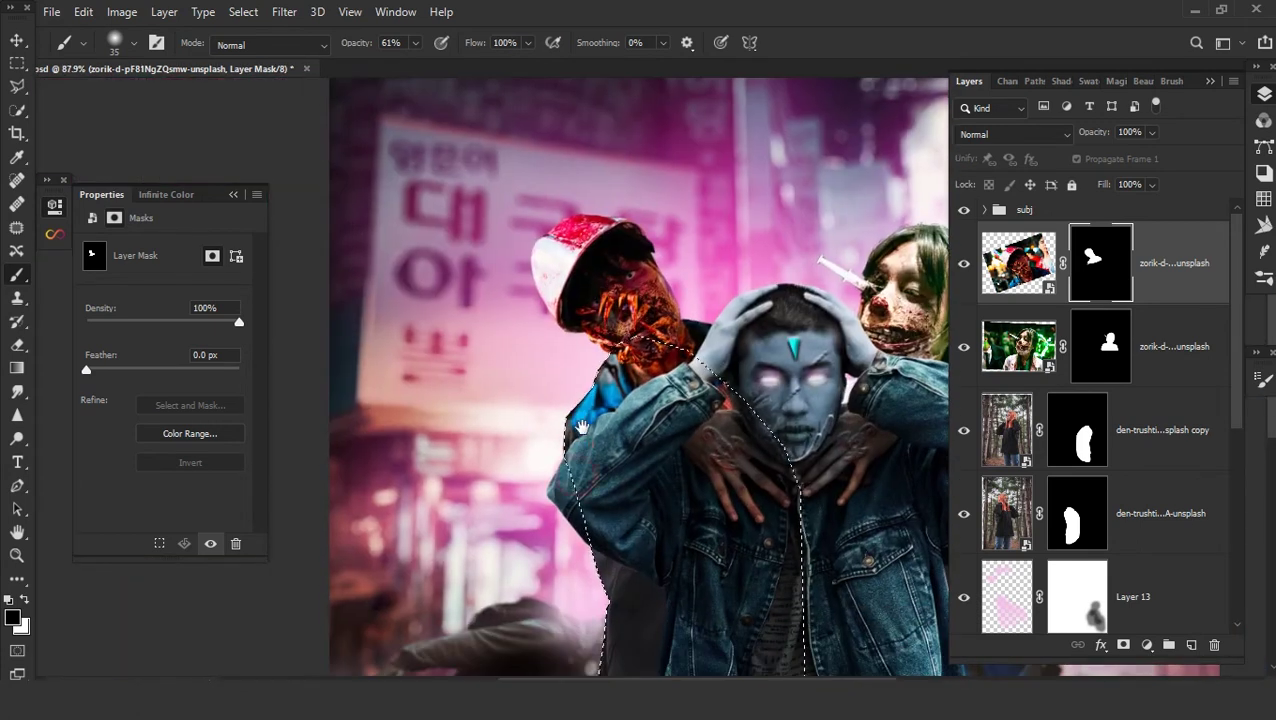
{"action": "scroll", "coordinate": [650, 491], "scroll_direction": "down", "scroll_amount": 2}
{"action": "scroll", "coordinate": [665, 495], "scroll_direction": "down", "scroll_amount": 1}
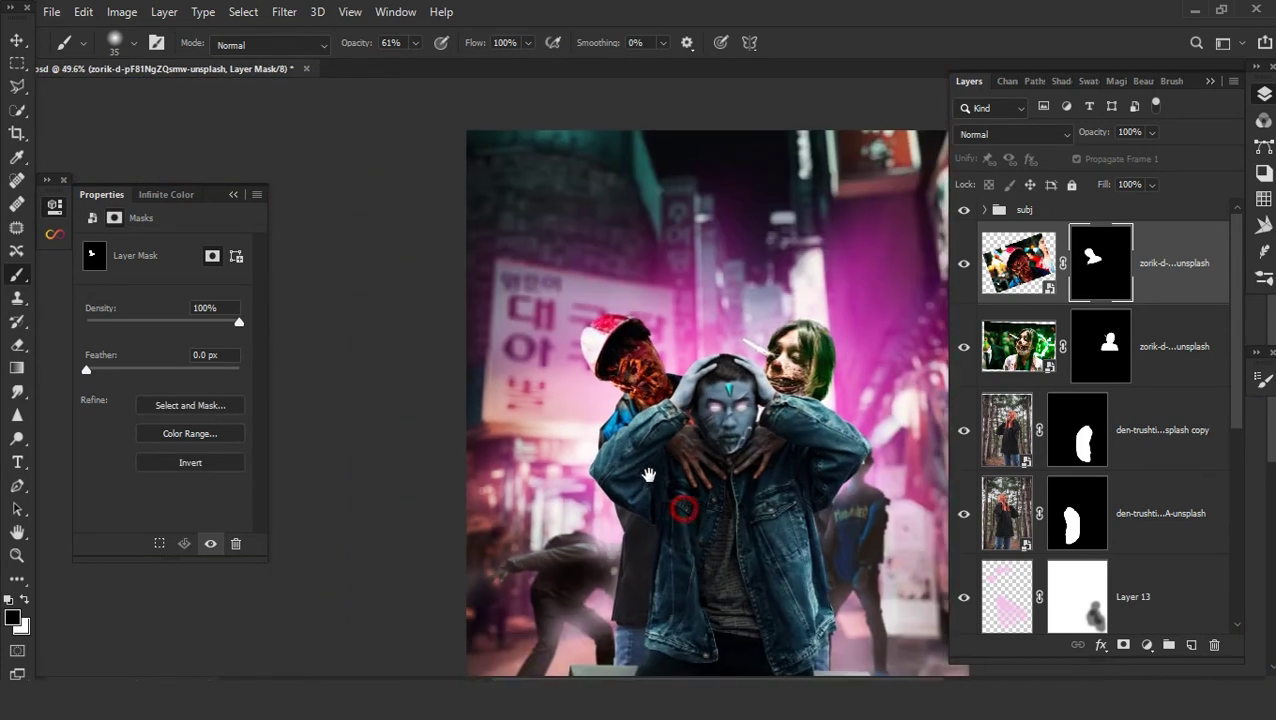
{"action": "scroll", "coordinate": [698, 484], "scroll_direction": "down", "scroll_amount": 1}
{"action": "scroll", "coordinate": [720, 464], "scroll_direction": "down", "scroll_amount": 1}
{"action": "scroll", "coordinate": [700, 490], "scroll_direction": "up", "scroll_amount": 1}
{"action": "scroll", "coordinate": [661, 535], "scroll_direction": "up", "scroll_amount": 1}
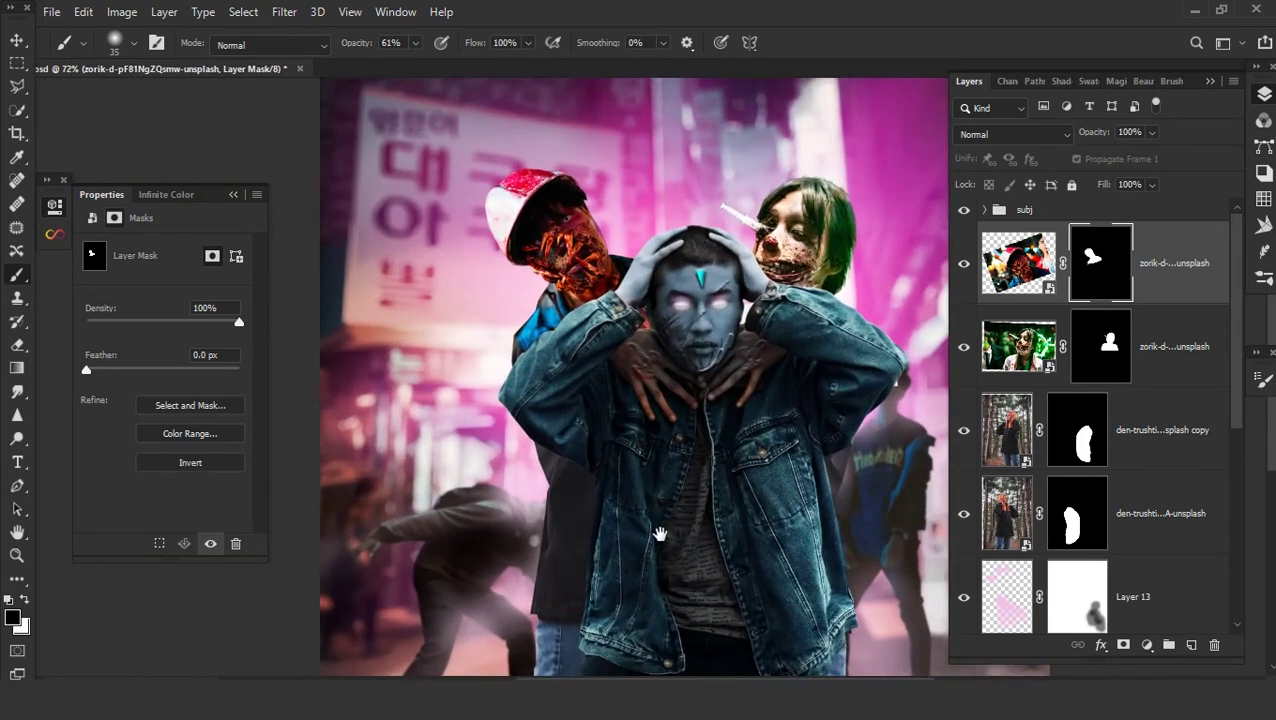
{"action": "scroll", "coordinate": [661, 535], "scroll_direction": "up", "scroll_amount": 1}
{"action": "scroll", "coordinate": [661, 535], "scroll_direction": "down", "scroll_amount": 2}
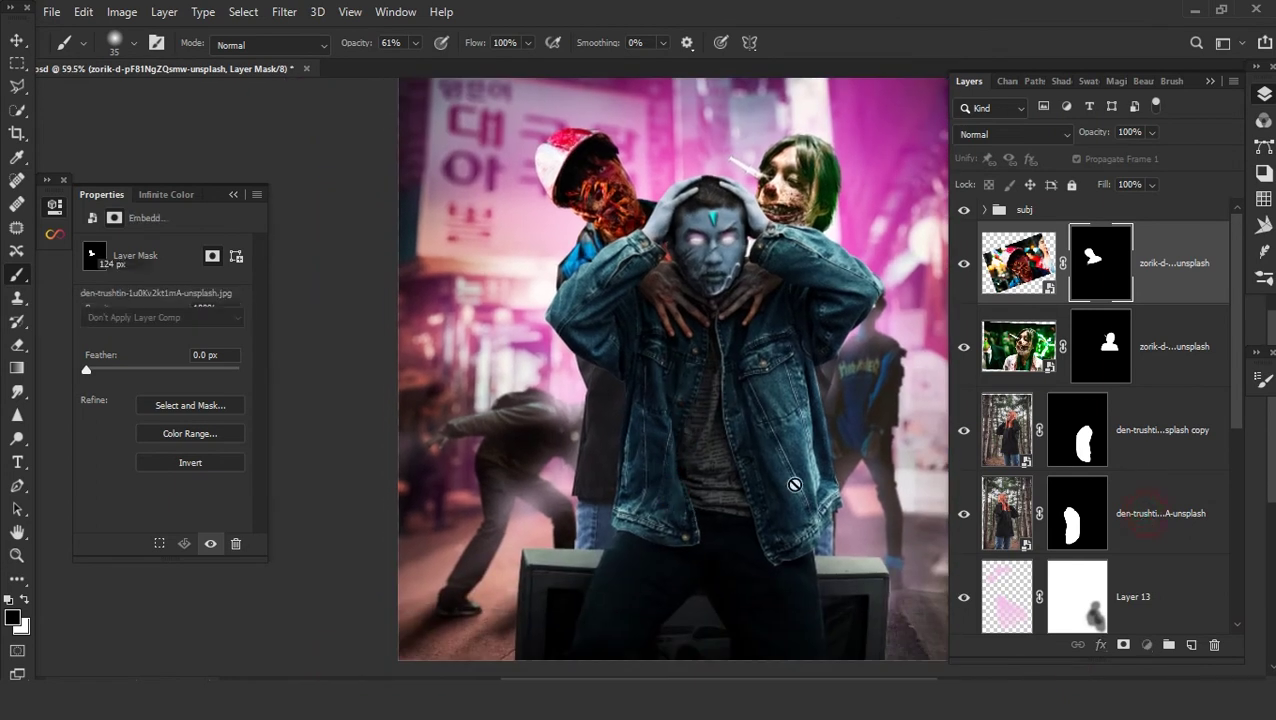
{"action": "left_click", "coordinate": [1006, 513]}
{"action": "key", "text": "v"}
{"action": "left_click_drag", "start_coordinate": [810, 427], "coordinate": [813, 433]}
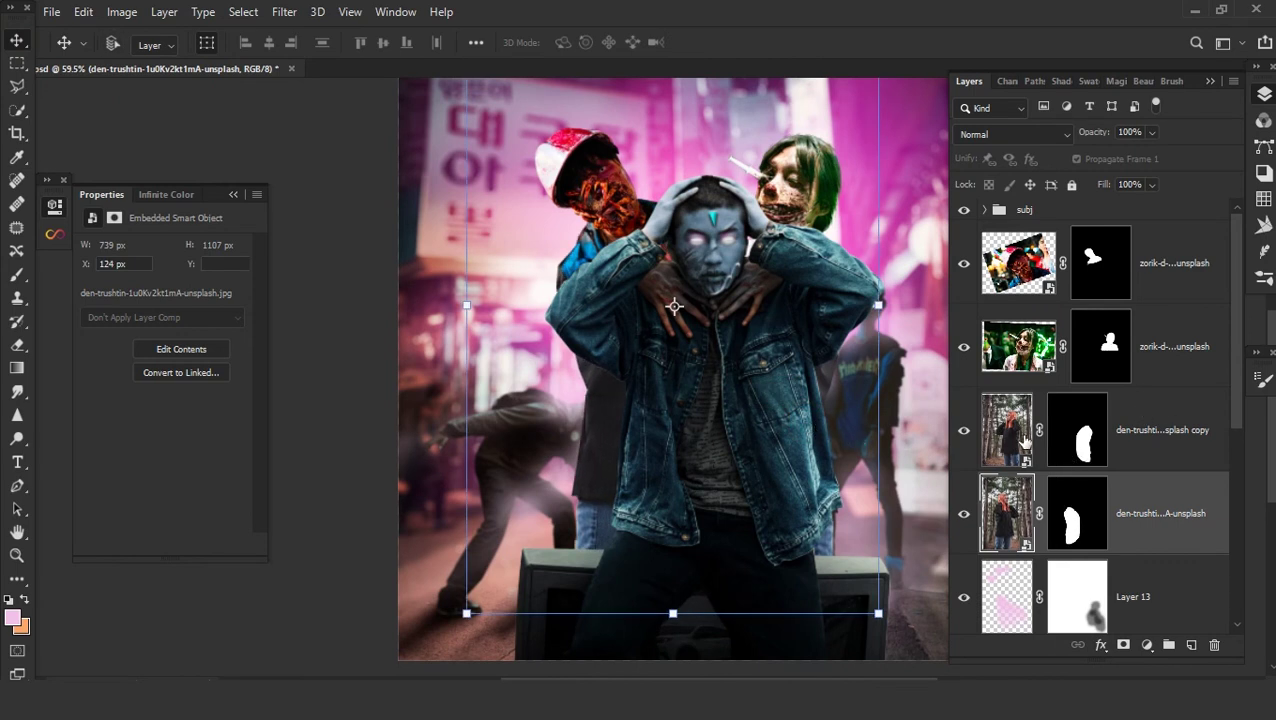
- Convert both the duplicated and original den-trushtin layers to smart objects
{"action": "left_click", "coordinate": [1120, 448]}
{"action": "right_click", "coordinate": [1144, 443]}
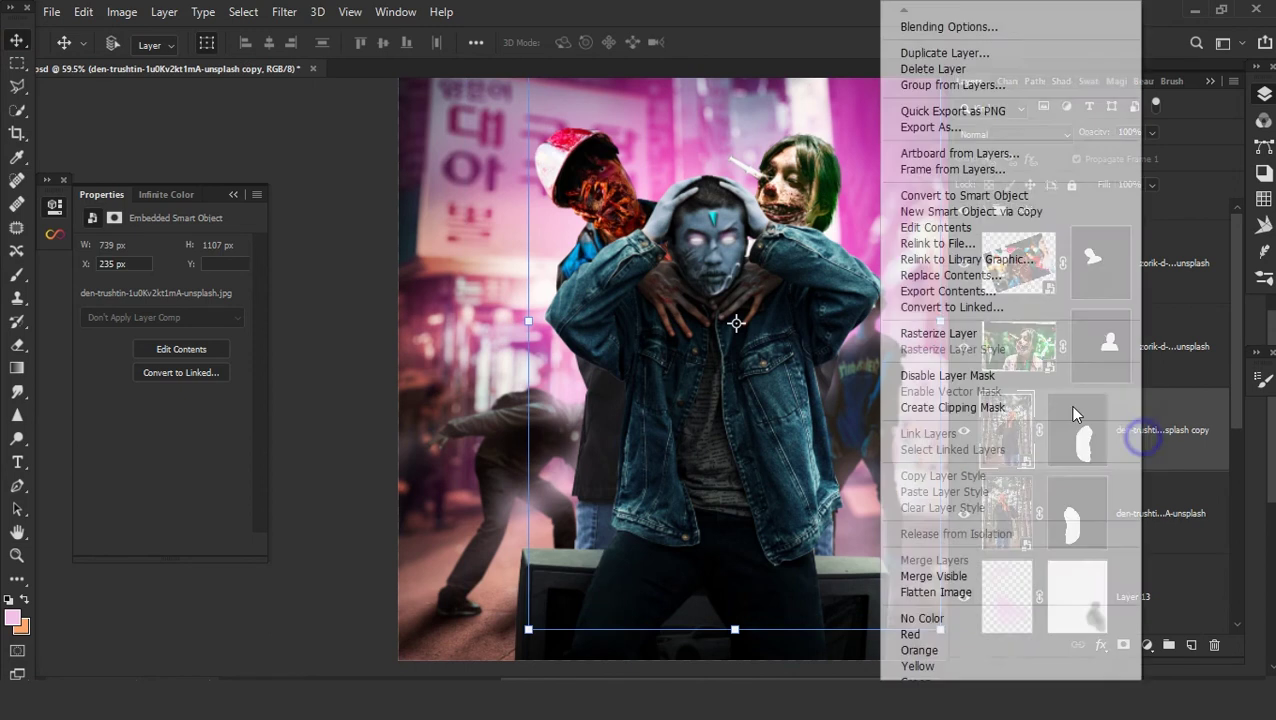
{"action": "left_click", "coordinate": [985, 196]}
{"action": "scroll", "coordinate": [557, 390], "scroll_direction": "up", "scroll_amount": 3}
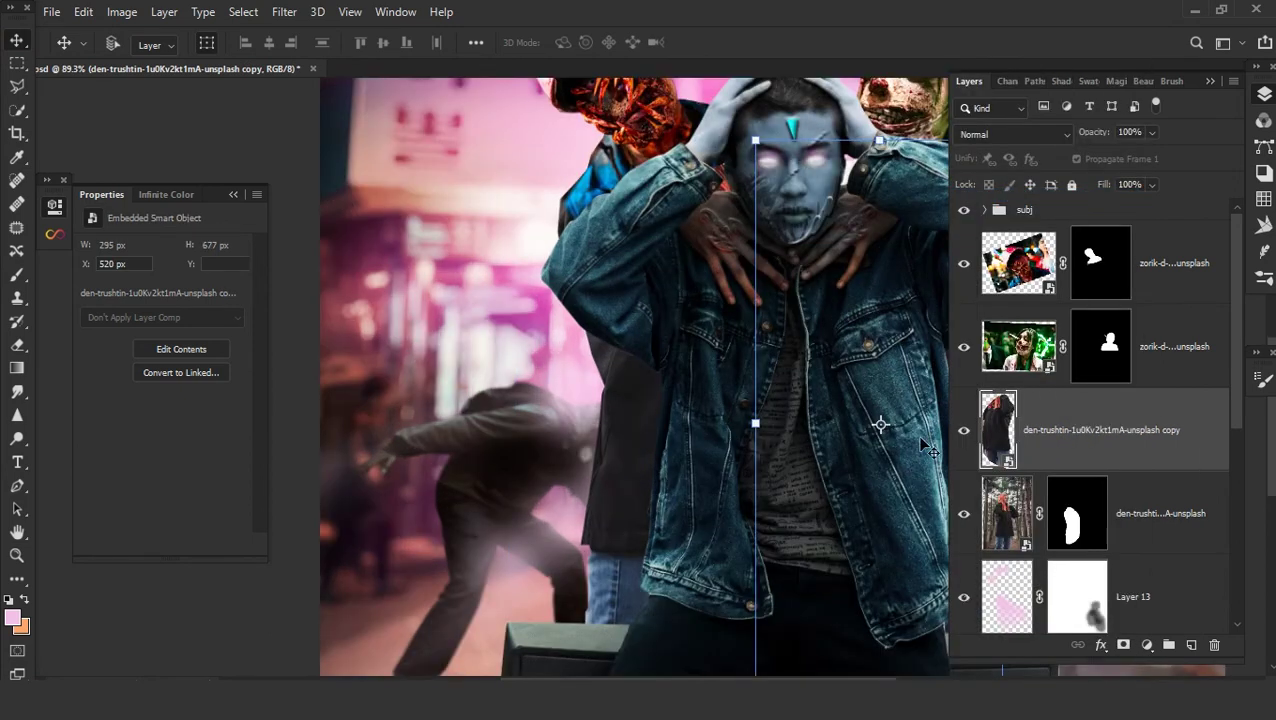
{"action": "right_click", "coordinate": [1138, 513]}
{"action": "left_click", "coordinate": [960, 196]}
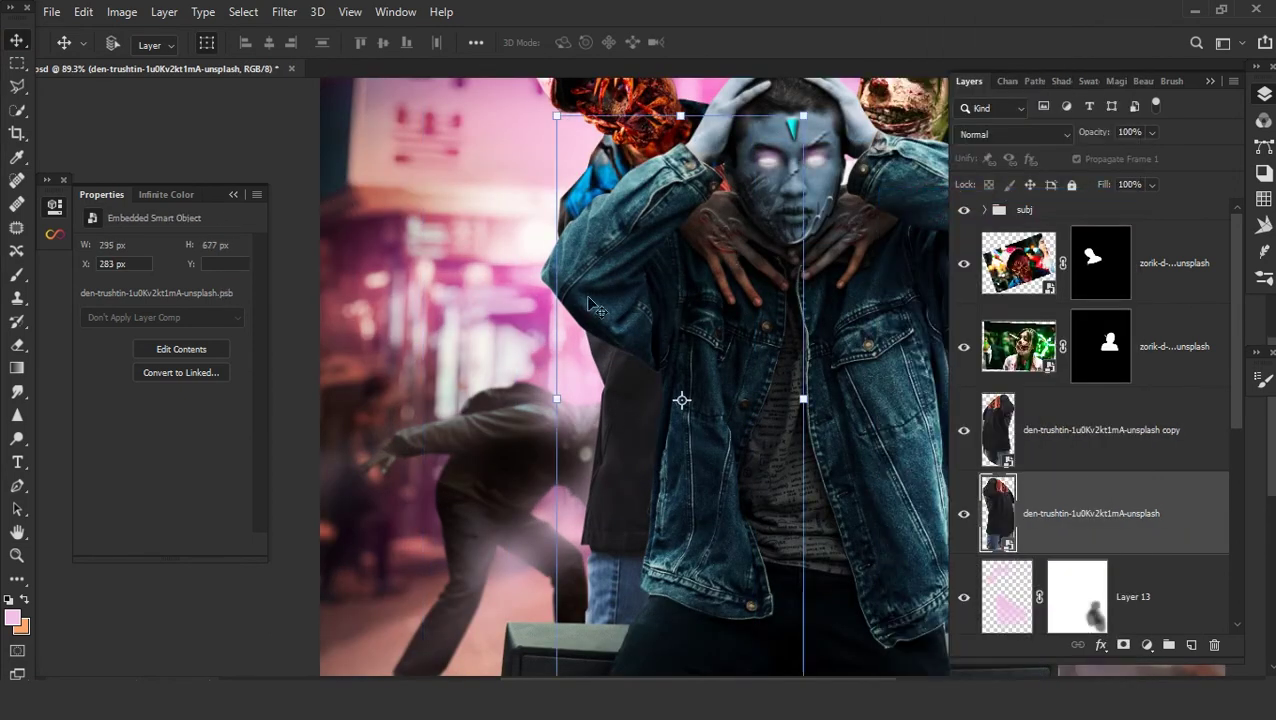
- Warp the original body, bending its lower-left, left edge and right side outward
{"action": "key", "text": "ctrl+t"}
{"action": "right_click", "coordinate": [421, 376]}
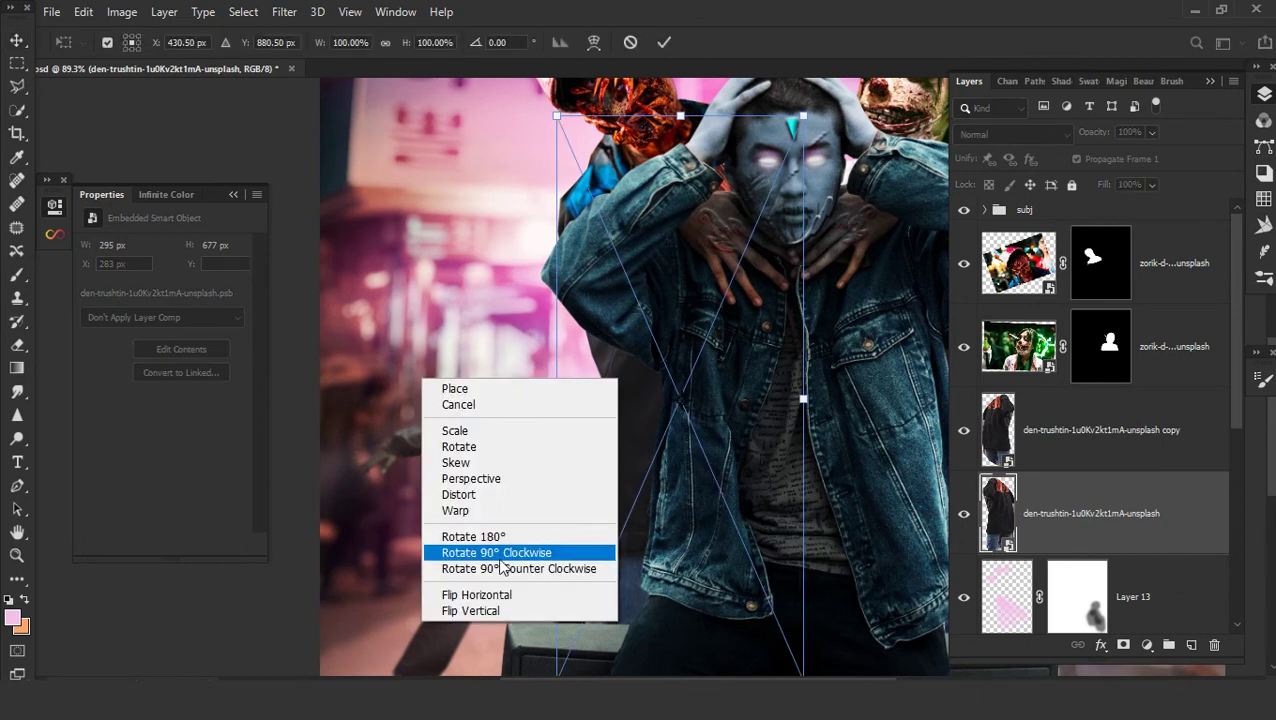
{"action": "left_click", "coordinate": [484, 513]}
{"action": "left_click_drag", "start_coordinate": [585, 596], "coordinate": [575, 606]}
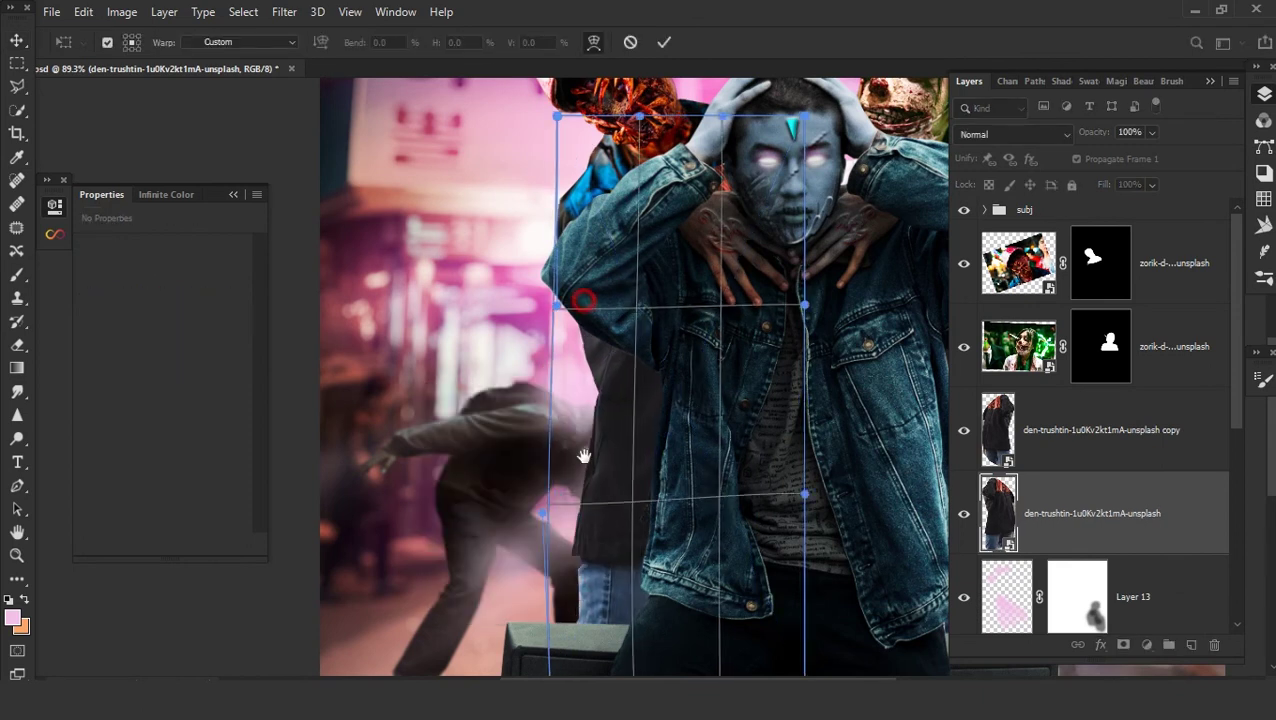
{"action": "scroll", "coordinate": [583, 371], "scroll_direction": "up", "scroll_amount": 5}
{"action": "left_click_drag", "start_coordinate": [558, 317], "coordinate": [554, 317]}
{"action": "scroll", "coordinate": [557, 322], "scroll_direction": "down", "scroll_amount": 3}
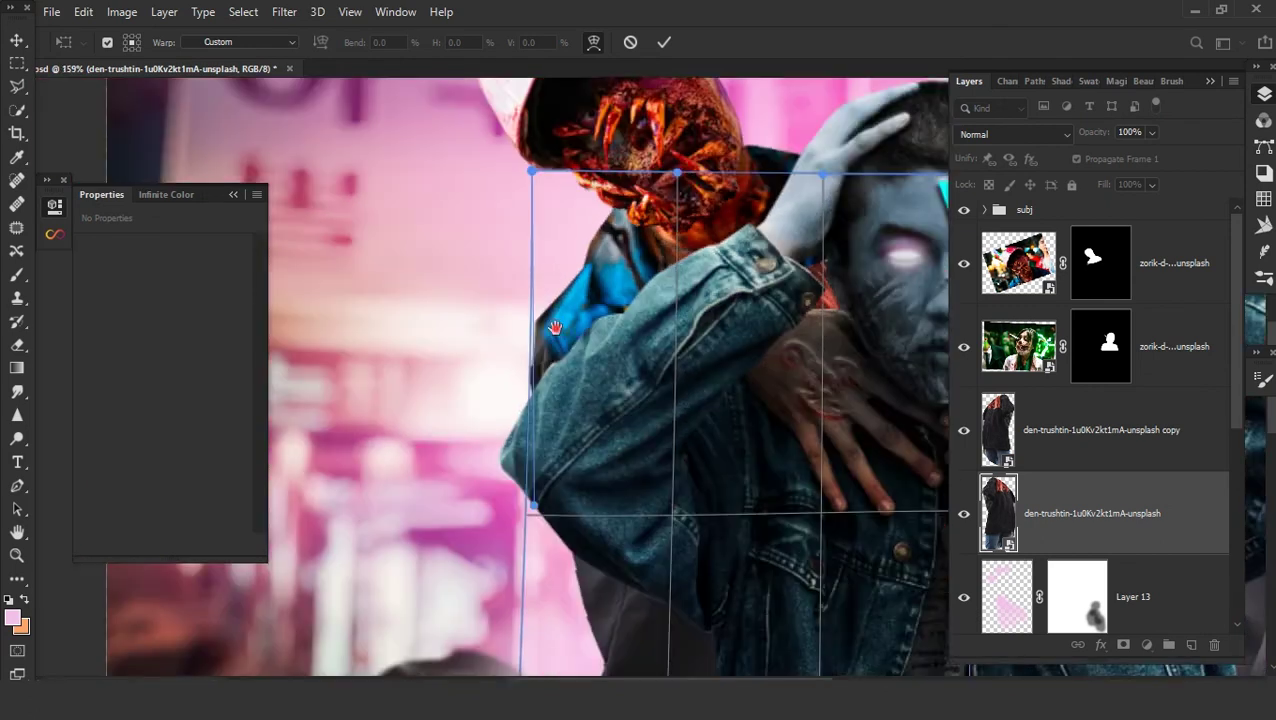
{"action": "scroll", "coordinate": [706, 484], "scroll_direction": "down", "scroll_amount": 2}
{"action": "mouse_move", "coordinate": [706, 521]}
{"action": "left_mouse_down"}
{"action": "mouse_move", "coordinate": [662, 364]}
{"action": "mouse_move", "coordinate": [644, 401]}
{"action": "left_mouse_up"}
{"action": "scroll", "coordinate": [700, 518], "scroll_direction": "down", "scroll_amount": 2}
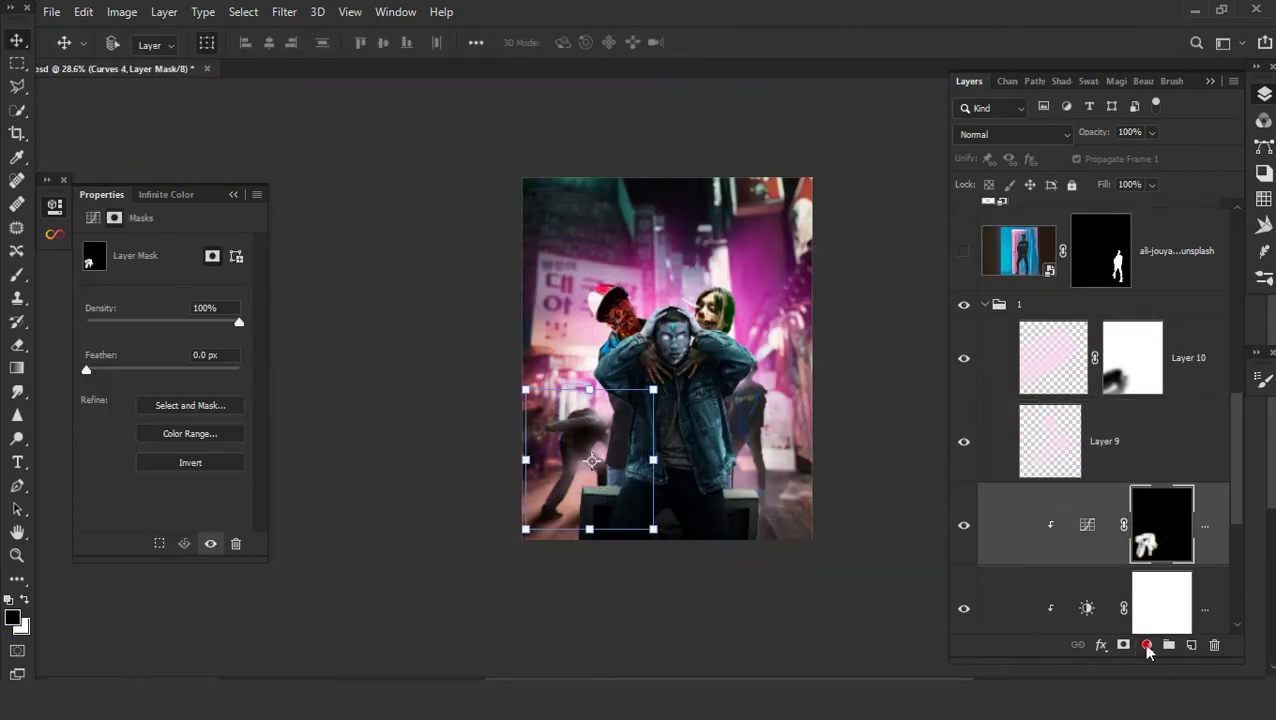
- Add a clipped Solid Color fill layer set to a light pink sampled from the image
{"action": "left_click", "coordinate": [1146, 645]}
{"action": "left_click", "coordinate": [1000, 326]}
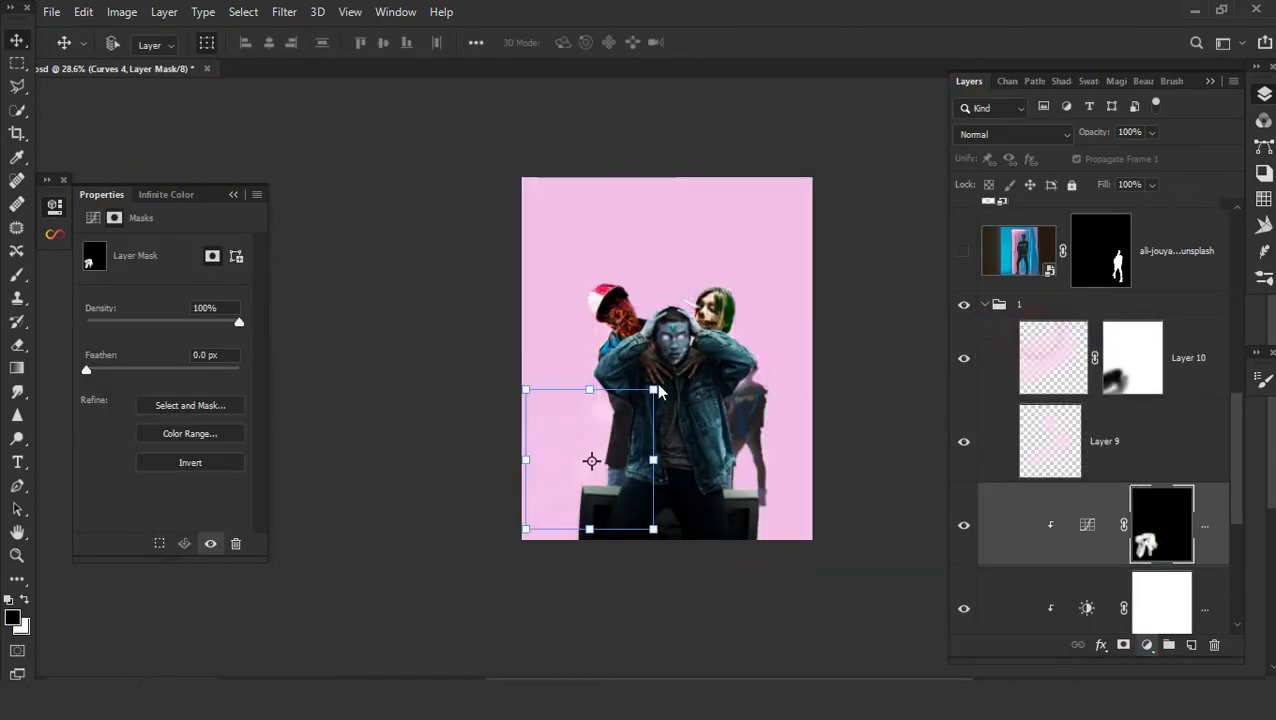
{"action": "left_click", "coordinate": [239, 327]}
{"action": "left_click", "coordinate": [444, 302]}
{"action": "left_click", "coordinate": [1043, 565], "text": "alt"}
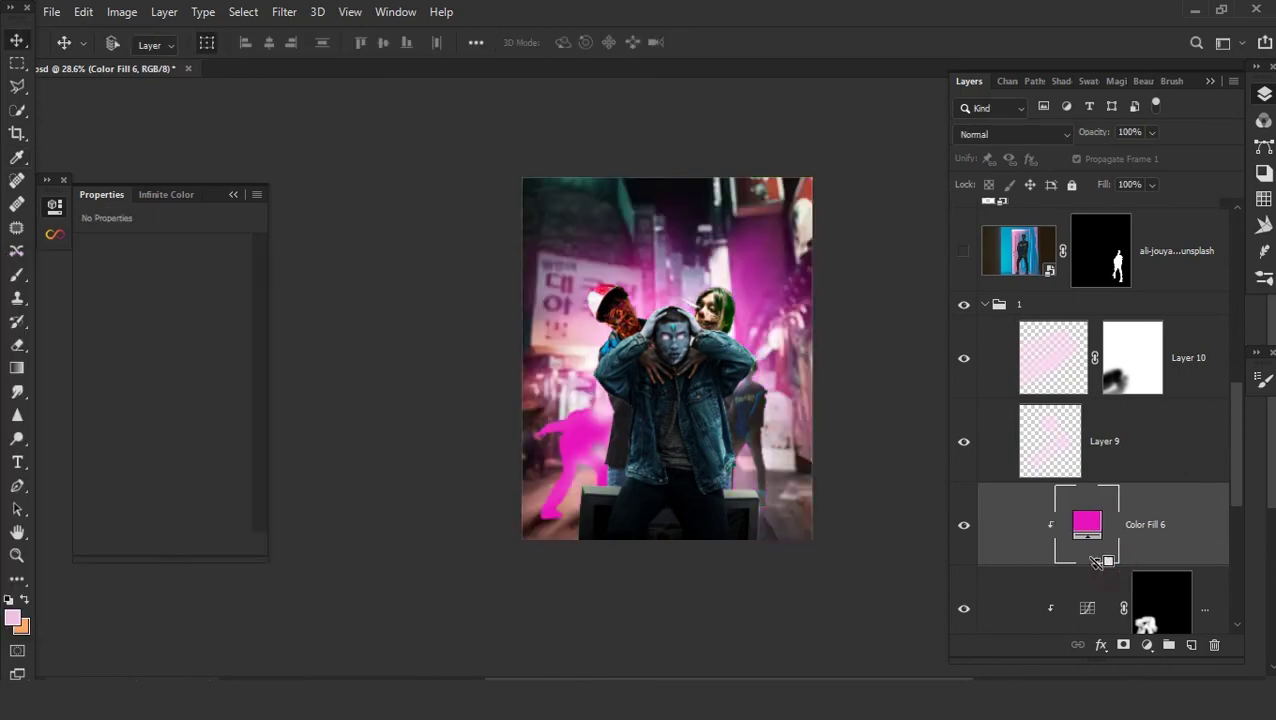
{"action": "double_click", "coordinate": [1087, 522]}
{"action": "left_click", "coordinate": [560, 272]}
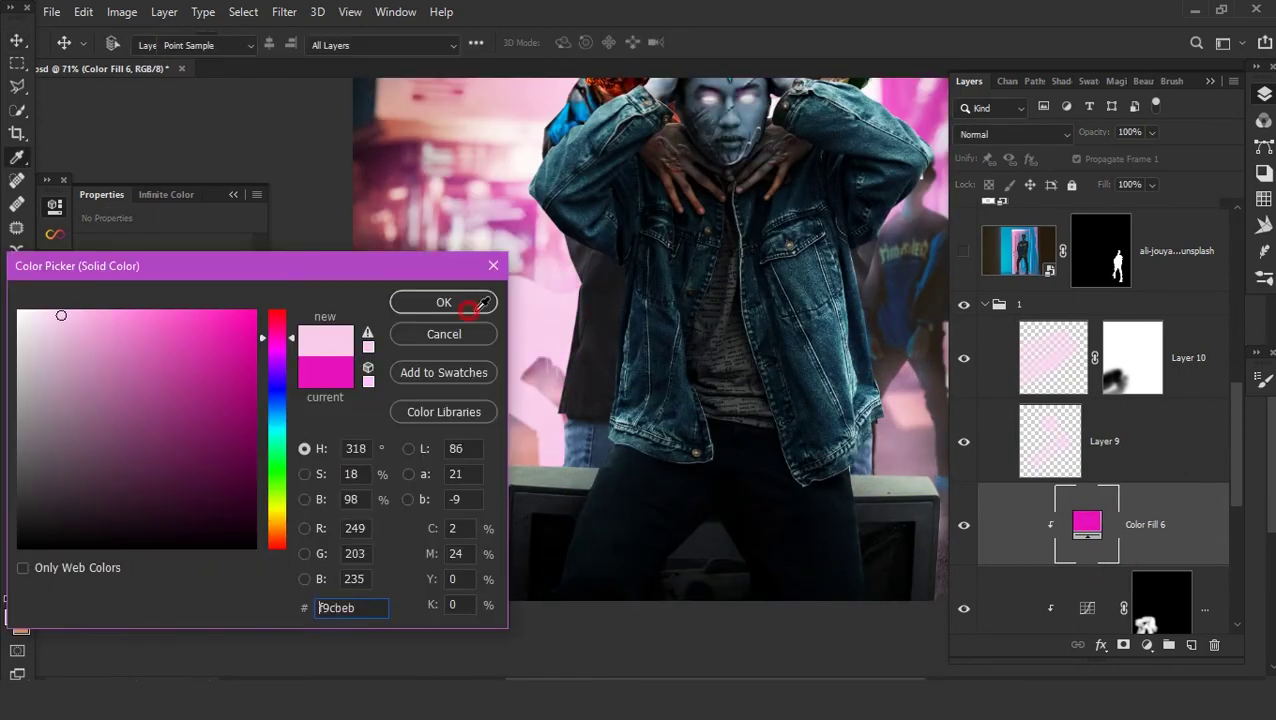
{"action": "left_click", "coordinate": [444, 302]}
- Invert the fill's mask and paint pink haze along the figure's leg and hood
{"action": "key", "text": "ctrl+i"}
{"action": "scroll", "coordinate": [456, 512], "scroll_direction": "up", "scroll_amount": 5}
{"action": "key", "text": "b"}
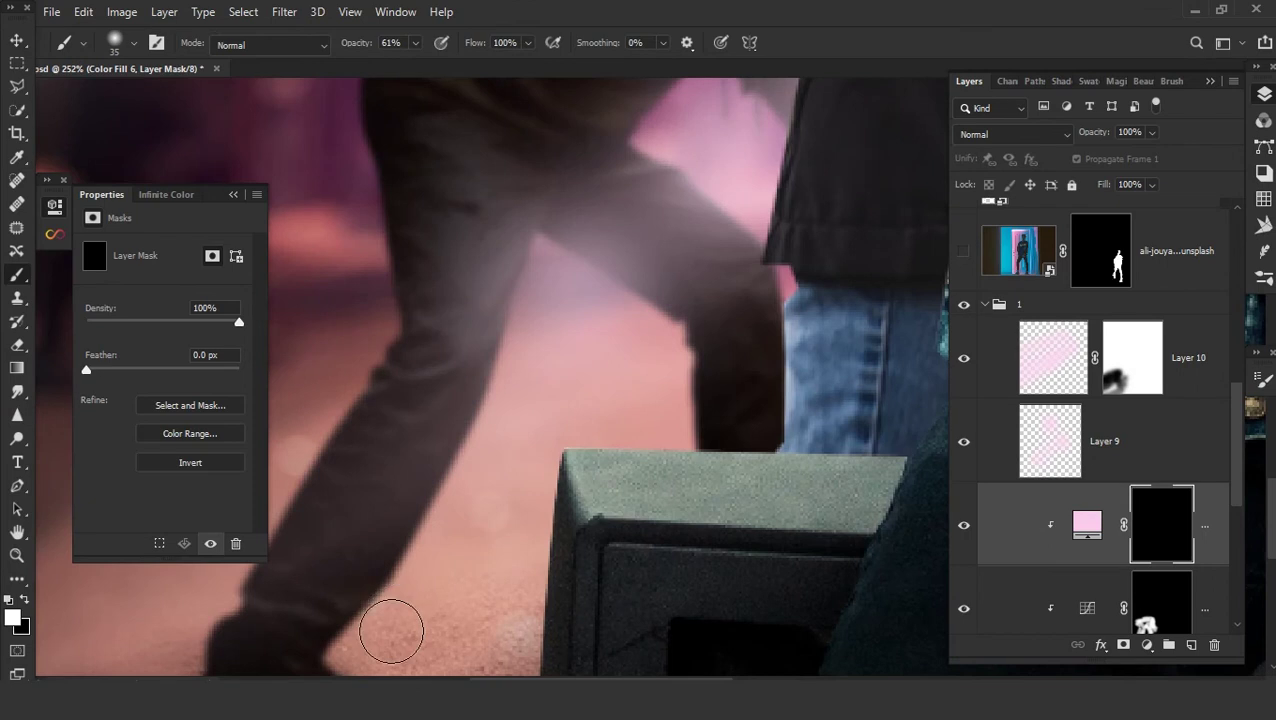
{"action": "left_click_drag", "start_coordinate": [391, 631], "coordinate": [541, 276]}
{"action": "scroll", "coordinate": [612, 350], "scroll_direction": "up", "scroll_amount": 3}
{"action": "scroll", "coordinate": [700, 480], "scroll_direction": "up", "scroll_amount": 2}
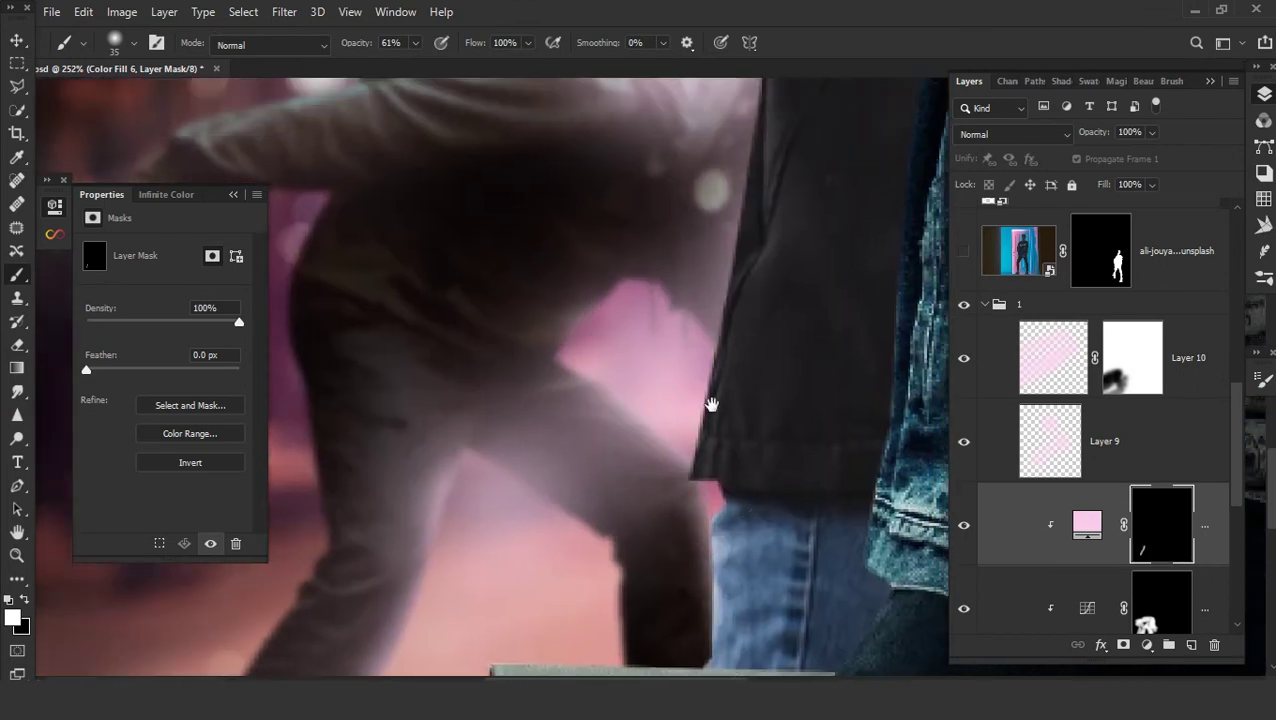
{"action": "scroll", "coordinate": [710, 404], "scroll_direction": "up", "scroll_amount": 3}
{"action": "left_click_drag", "start_coordinate": [663, 407], "coordinate": [379, 336]}
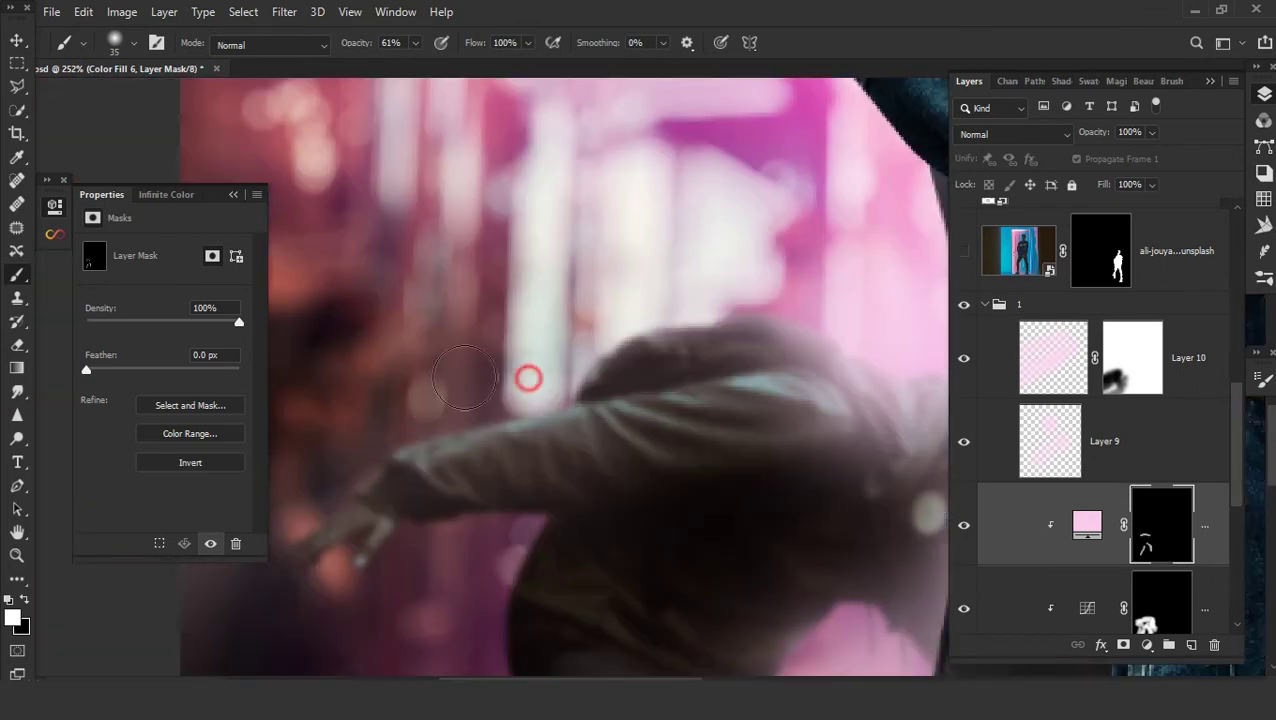
{"action": "left_click_drag", "start_coordinate": [464, 377], "coordinate": [551, 384]}
{"action": "scroll", "coordinate": [524, 389], "scroll_direction": "up", "scroll_amount": 2}
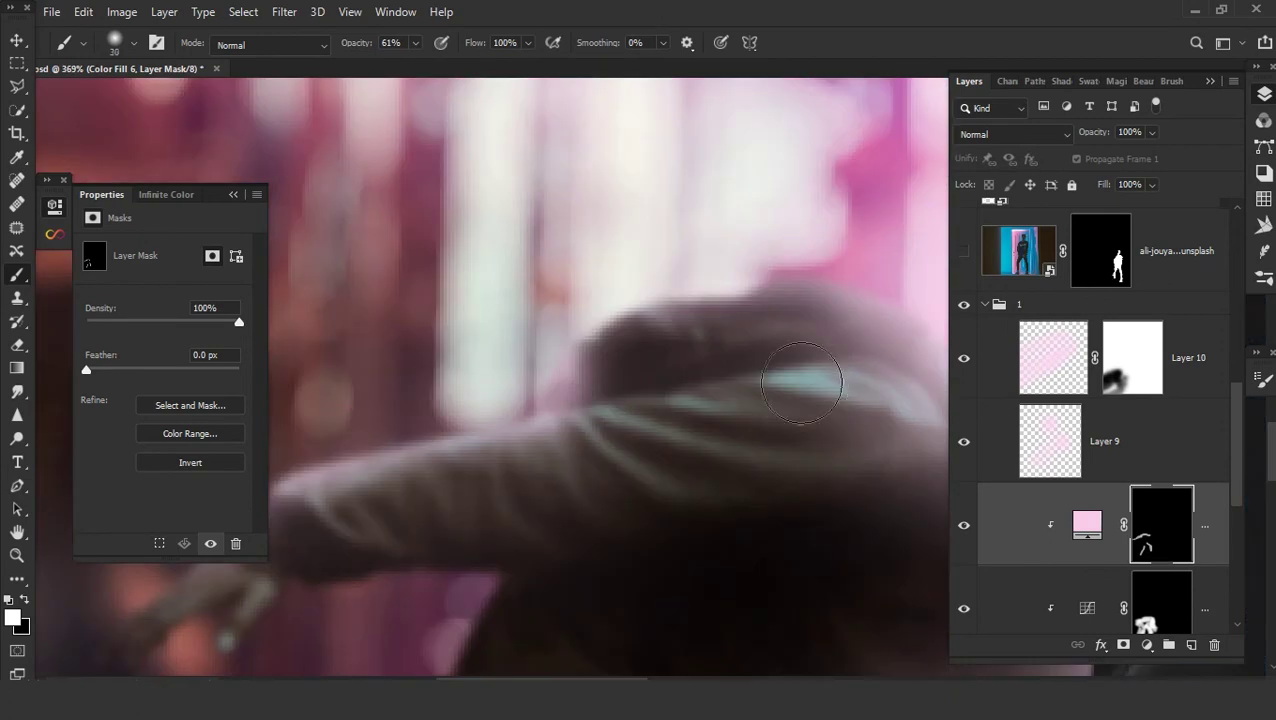
- Try thin pink edge strokes with a smaller brush, undoing the misplaced ones
{"action": "key", "text": "bracketleft"}
{"action": "key", "text": "bracketleft"}
{"action": "key", "text": "bracketleft"}
{"action": "left_click_drag", "start_coordinate": [801, 383], "coordinate": [883, 396]}
{"action": "key", "text": "ctrl+z"}
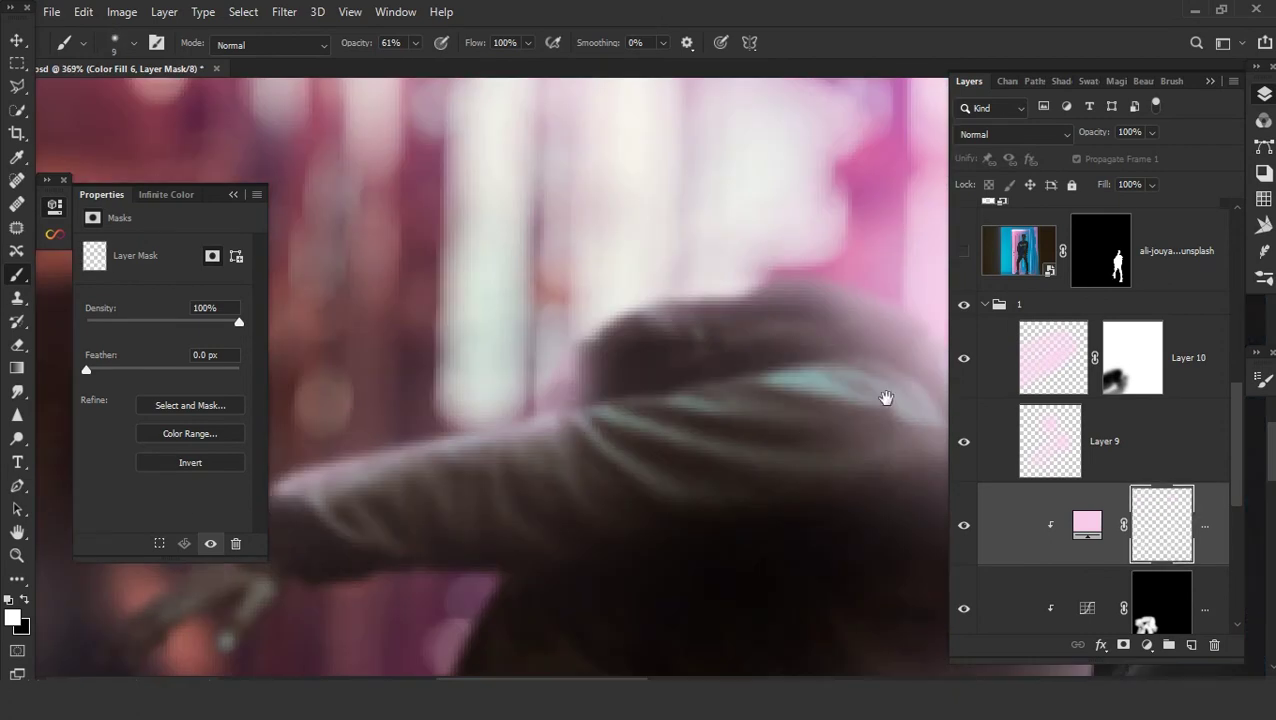
{"action": "left_click_drag", "start_coordinate": [772, 365], "coordinate": [380, 295]}
{"action": "key", "text": "ctrl+z"}
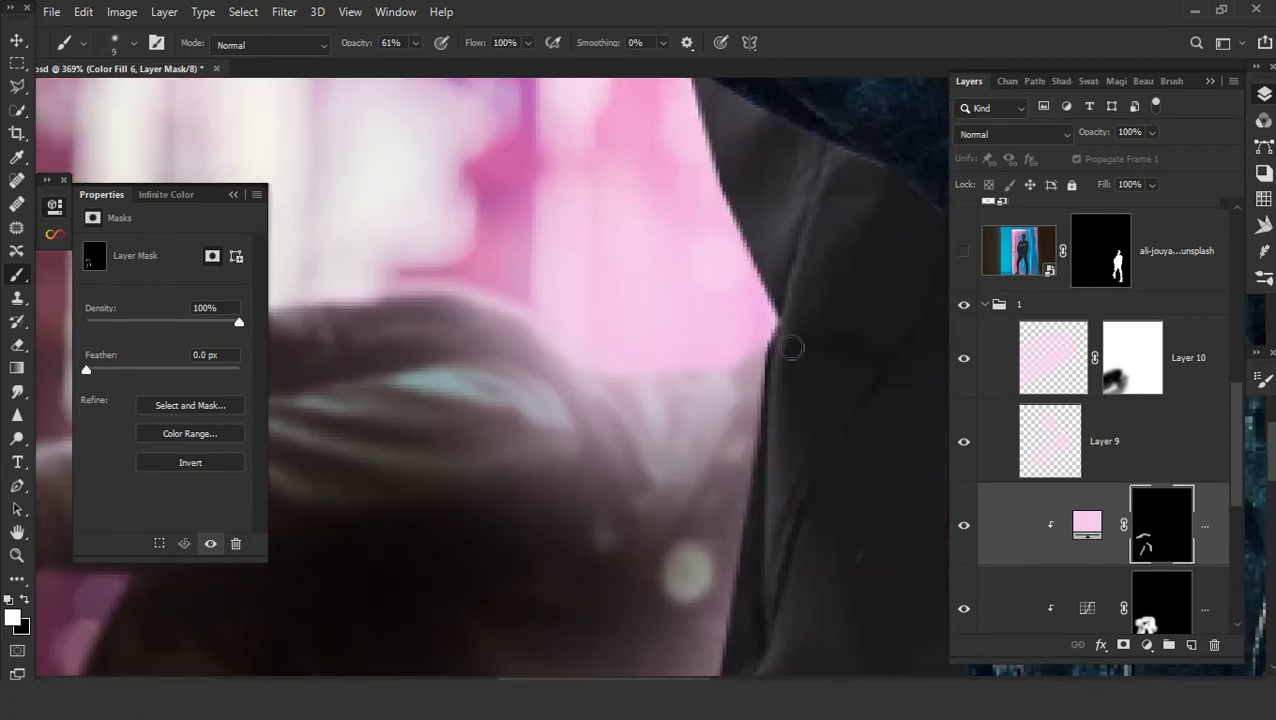
{"action": "scroll", "coordinate": [790, 347], "scroll_direction": "down", "scroll_amount": 5}
{"action": "scroll", "coordinate": [729, 396], "scroll_direction": "up", "scroll_amount": 6}
- Paint the pink rim glow along the arm's edges
{"action": "mouse_move", "coordinate": [543, 323]}
{"action": "left_mouse_down"}
{"action": "mouse_move", "coordinate": [473, 416]}
{"action": "mouse_move", "coordinate": [550, 481]}
{"action": "left_mouse_up"}
{"action": "scroll", "coordinate": [550, 481], "scroll_direction": "down", "scroll_amount": 3}
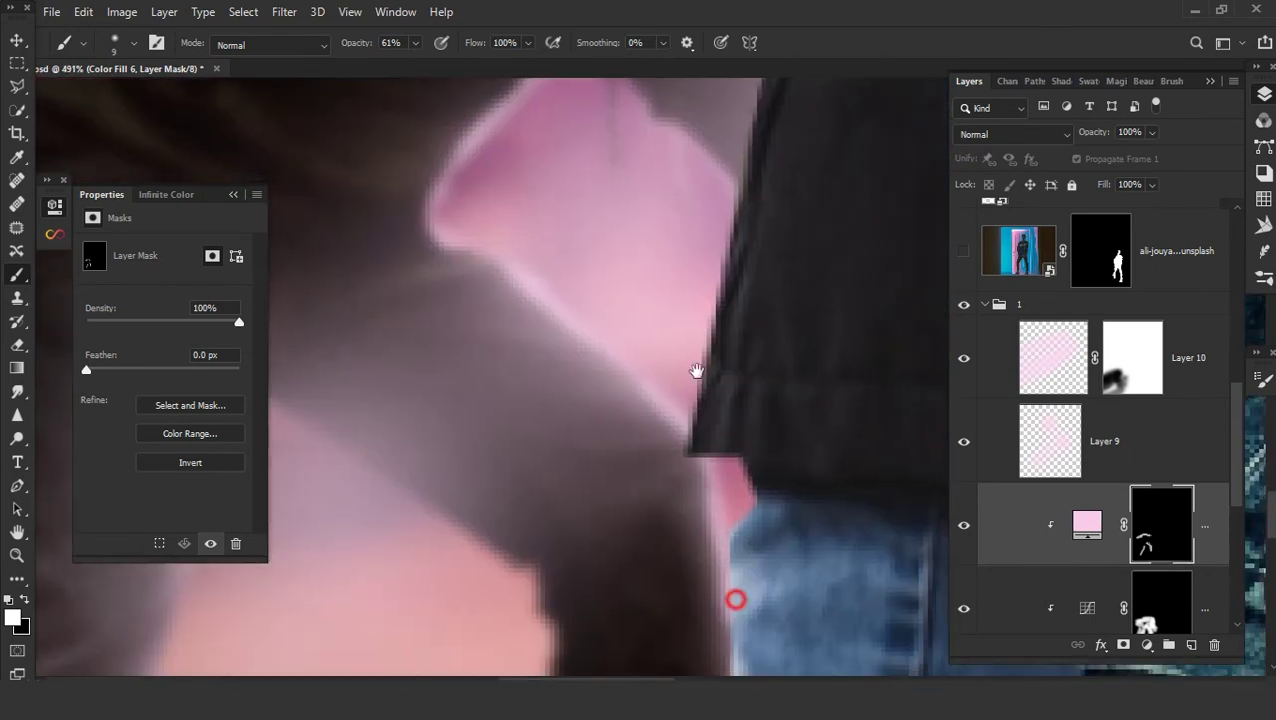
{"action": "scroll", "coordinate": [697, 371], "scroll_direction": "down", "scroll_amount": 3}
{"action": "scroll", "coordinate": [513, 470], "scroll_direction": "left", "scroll_amount": 2}
{"action": "scroll", "coordinate": [630, 588], "scroll_direction": "left", "scroll_amount": 1}
{"action": "mouse_move", "coordinate": [648, 452]}
{"action": "left_mouse_down"}
{"action": "mouse_move", "coordinate": [572, 322]}
{"action": "mouse_move", "coordinate": [849, 575]}
{"action": "left_mouse_up"}
{"action": "left_click_drag", "start_coordinate": [639, 429], "coordinate": [604, 487]}
{"action": "scroll", "coordinate": [604, 487], "scroll_direction": "down", "scroll_amount": 2}
{"action": "left_click_drag", "start_coordinate": [598, 373], "coordinate": [524, 561]}
{"action": "scroll", "coordinate": [587, 410], "scroll_direction": "down", "scroll_amount": 3}
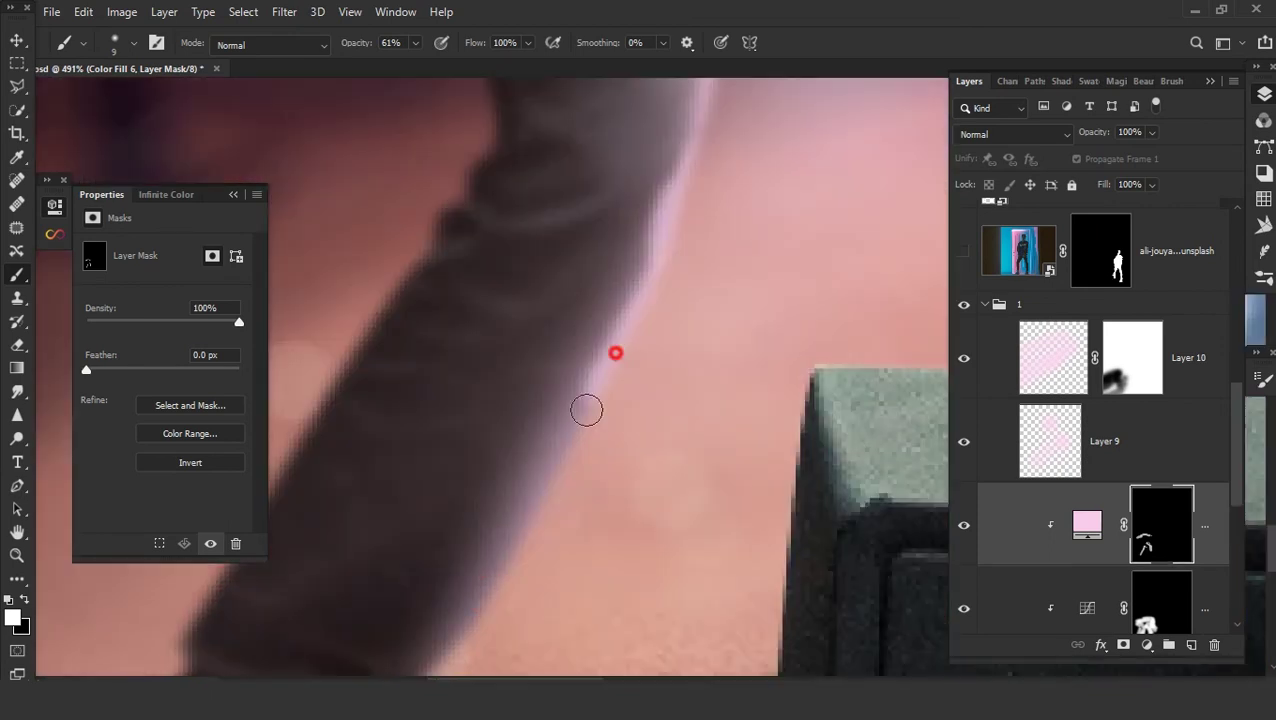
{"action": "left_click_drag", "start_coordinate": [587, 410], "coordinate": [545, 500]}
{"action": "scroll", "coordinate": [632, 390], "scroll_direction": "down", "scroll_amount": 3}
{"action": "left_click_drag", "start_coordinate": [632, 390], "coordinate": [491, 573]}
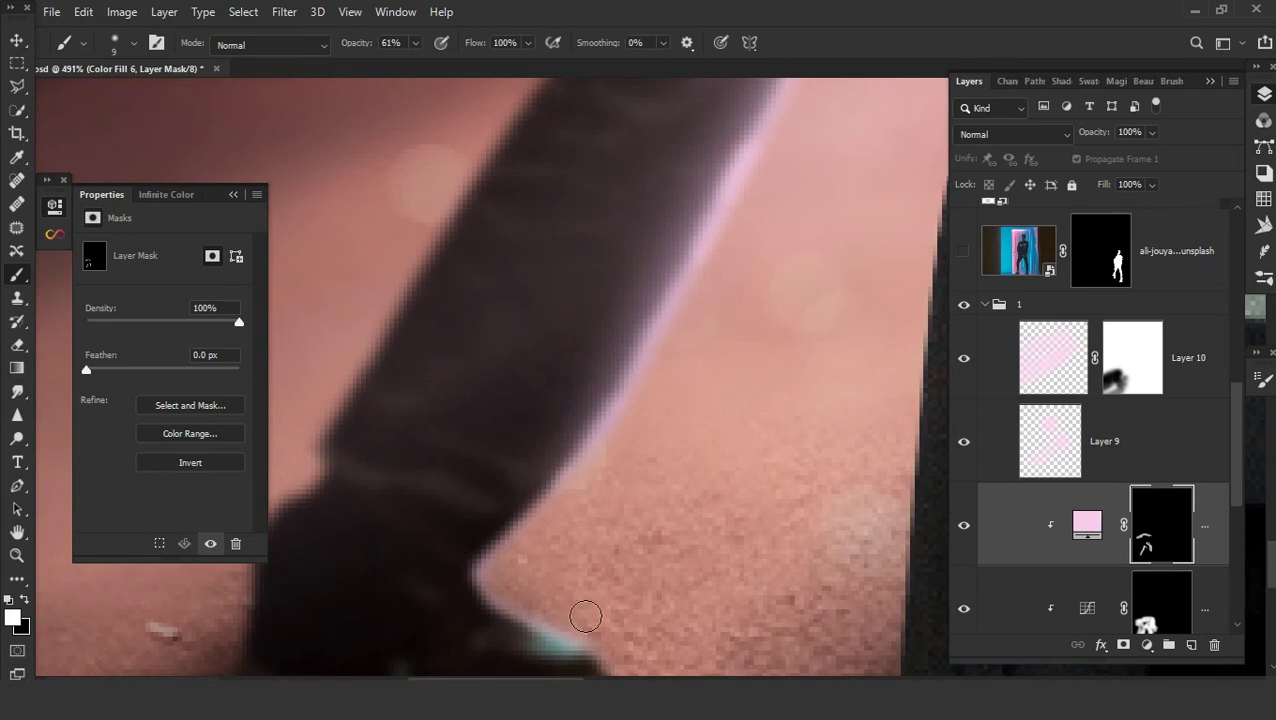
- Set the pink fill to Lighter Color, duplicate it, and feather the lower mask 4.3 px
{"action": "key", "text": "ctrl+0"}
{"action": "left_click", "coordinate": [1013, 134]}
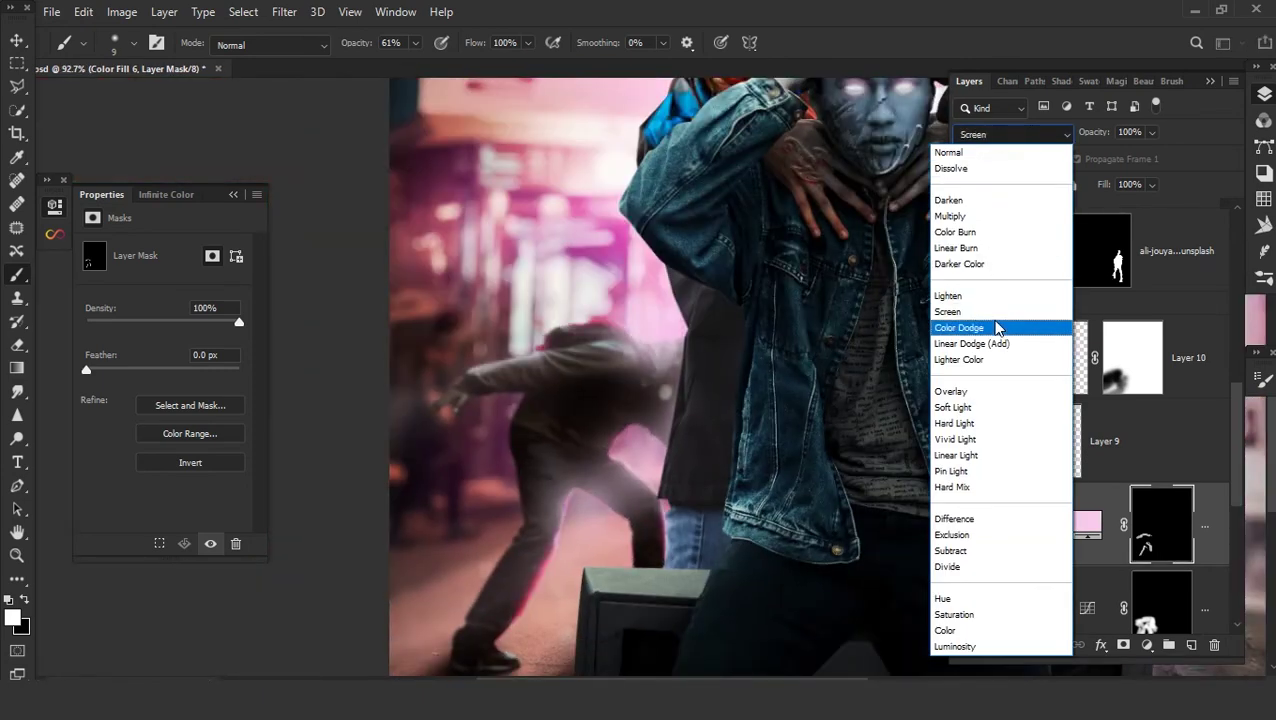
{"action": "left_click", "coordinate": [1001, 362]}
{"action": "key", "text": "ctrl+j"}
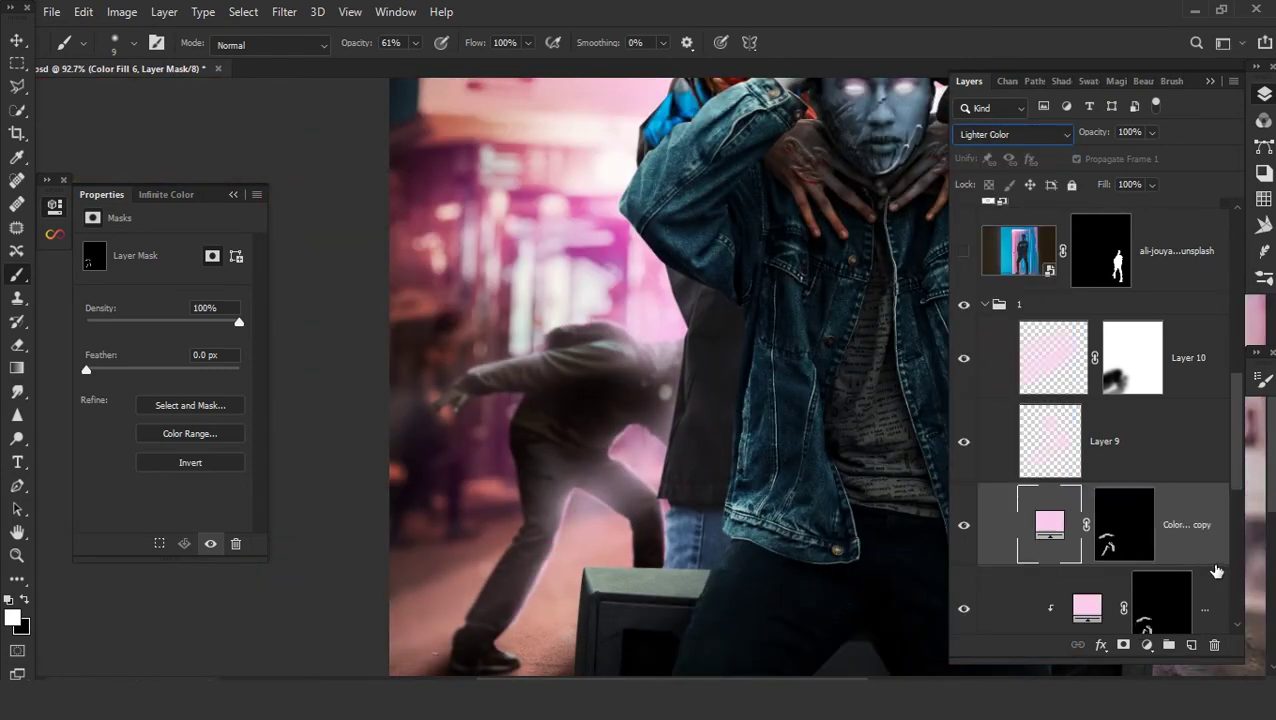
{"action": "left_click", "coordinate": [1158, 606]}
{"action": "left_click_drag", "start_coordinate": [86, 370], "coordinate": [122, 372]}
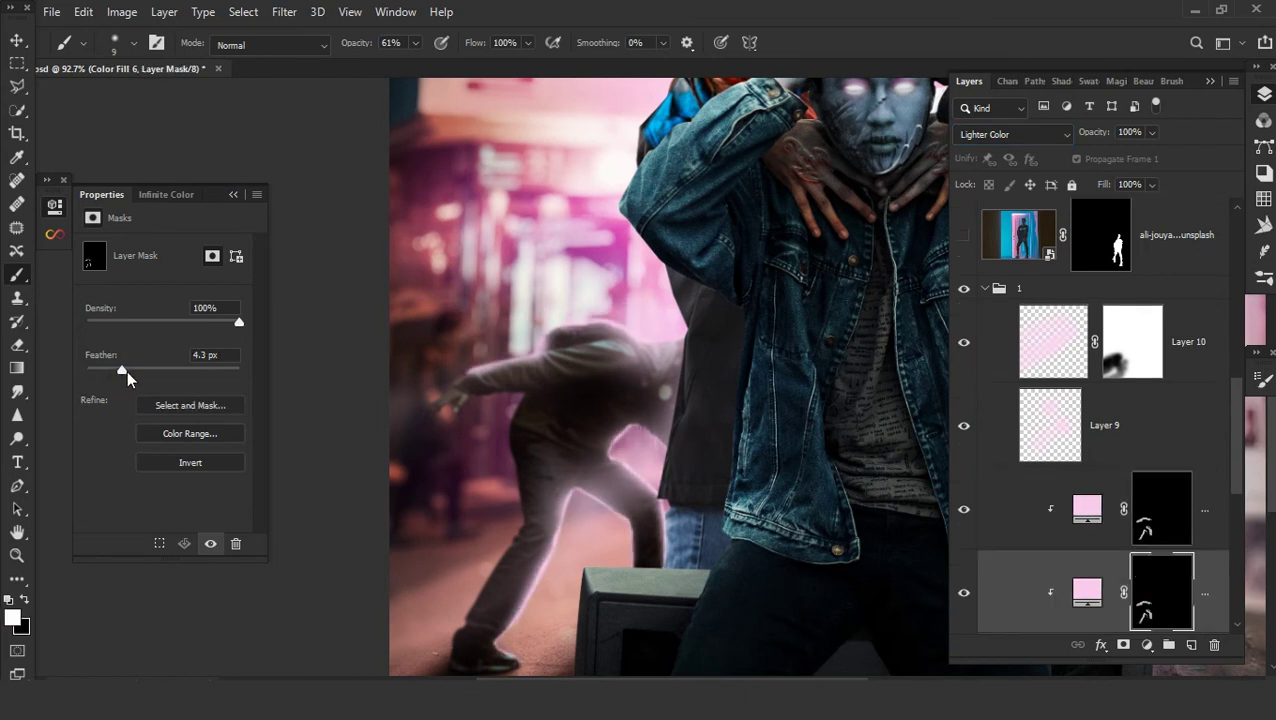
{"action": "left_click", "coordinate": [1087, 510]}
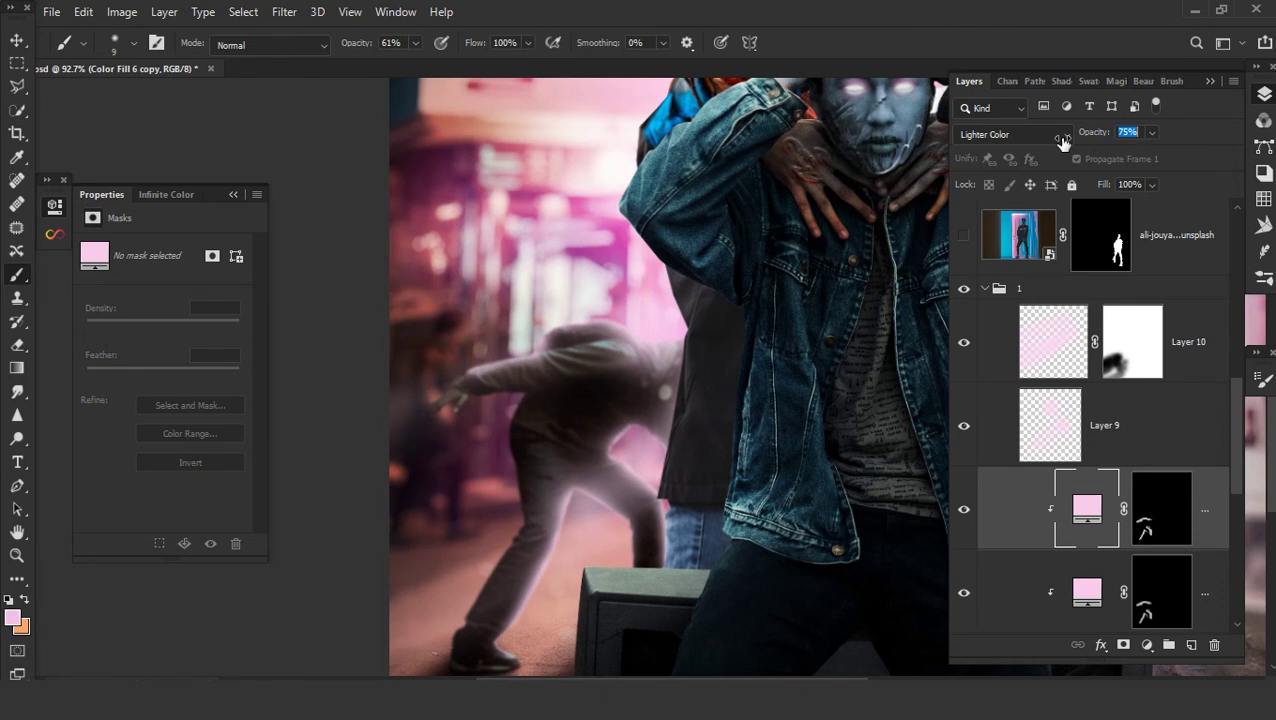
{"action": "left_click_drag", "start_coordinate": [880, 133], "coordinate": [675, 483]}
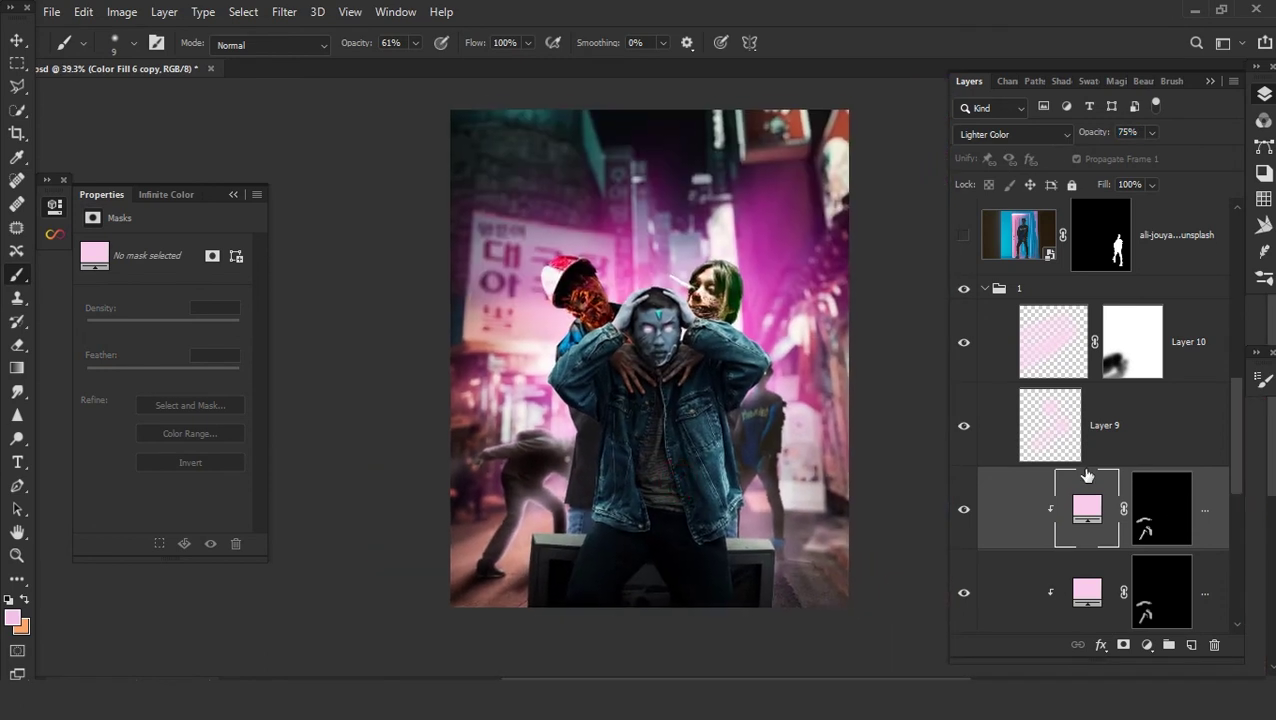
- Restack the group, clip the pink Color Fill 6 copy 2, and replace its mask with a hide-all mask
{"action": "scroll", "coordinate": [1087, 500], "scroll_direction": "up", "scroll_amount": 3}
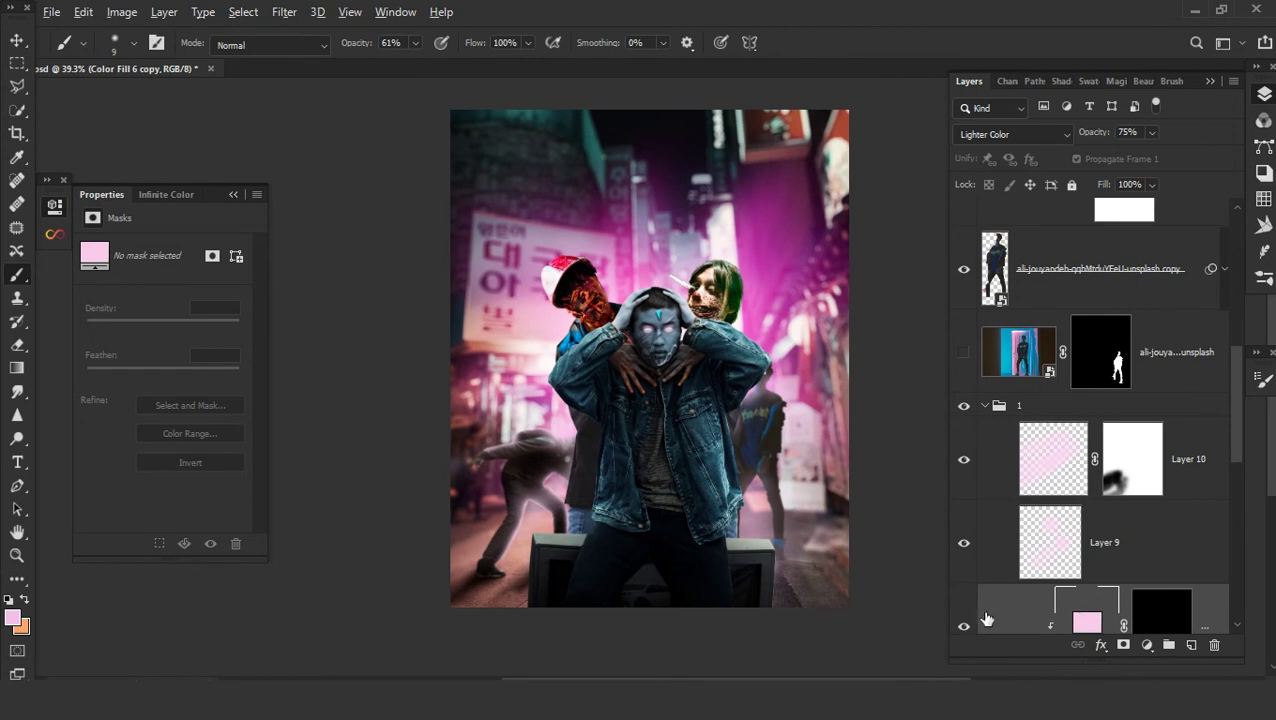
{"action": "left_click_drag", "start_coordinate": [1014, 543], "coordinate": [1107, 372]}
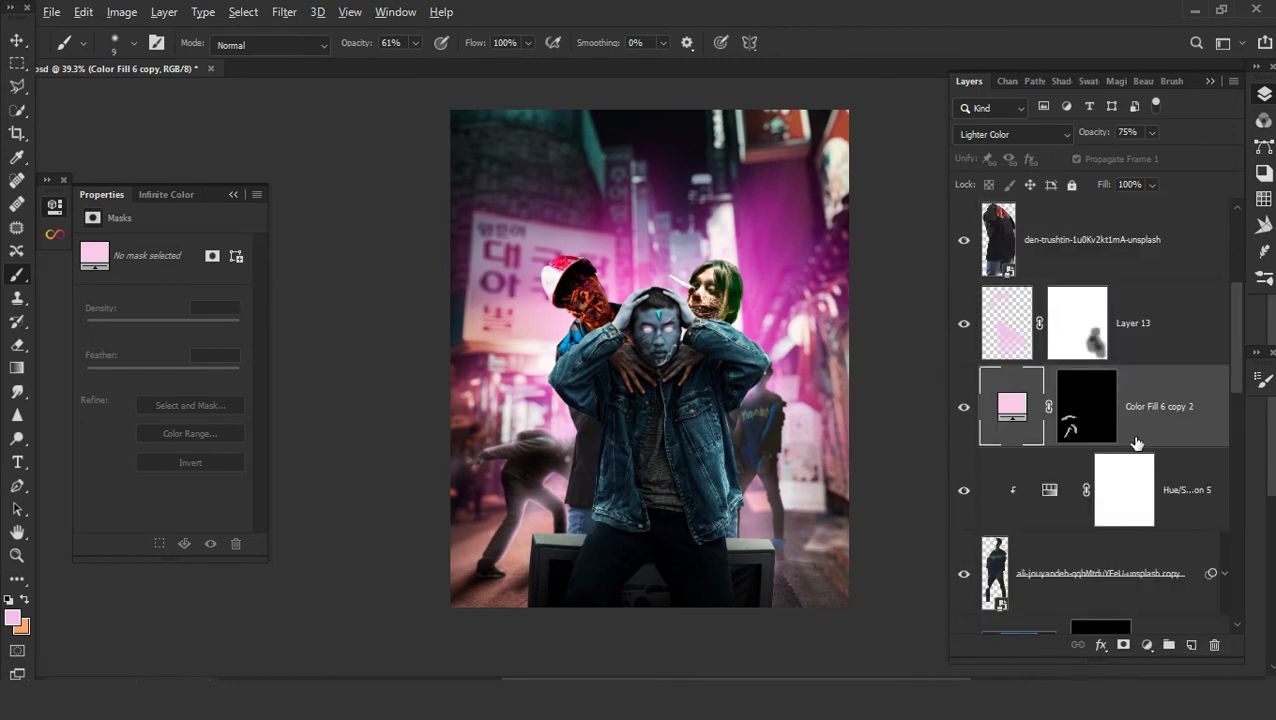
{"action": "left_click", "coordinate": [1188, 447], "text": "alt"}
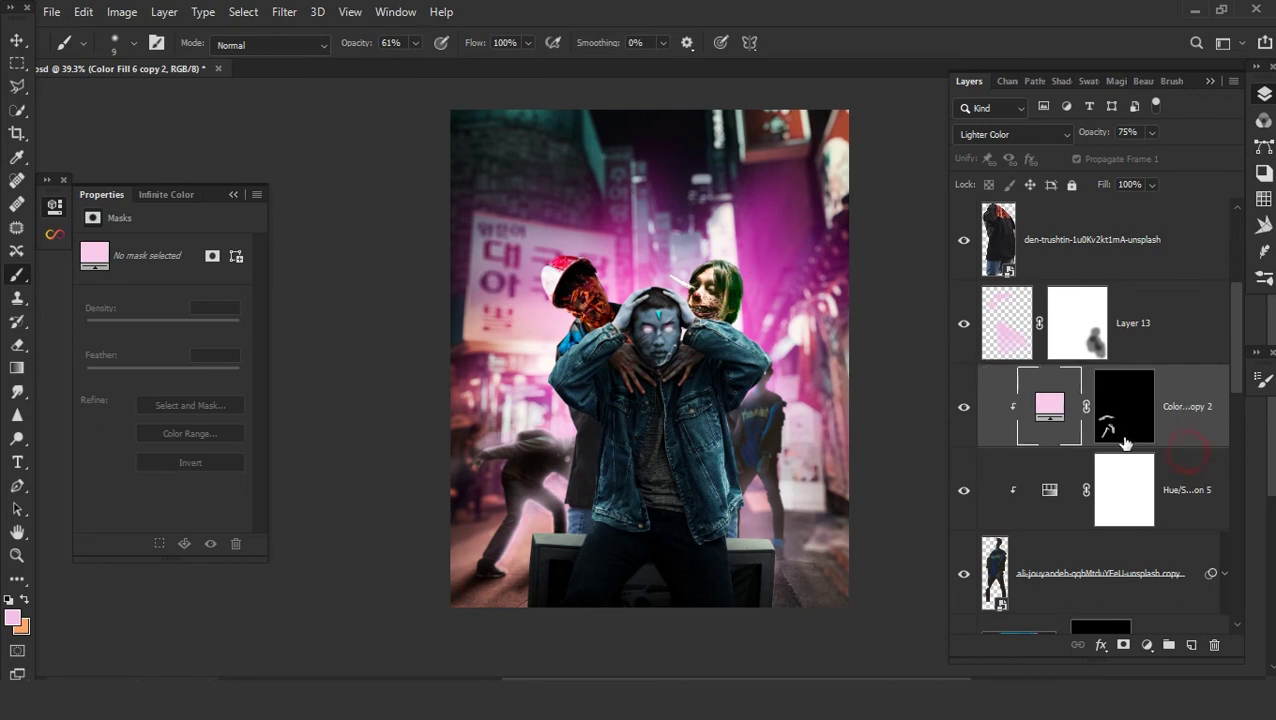
{"action": "right_click", "coordinate": [1118, 420]}
{"action": "left_click", "coordinate": [1052, 455]}
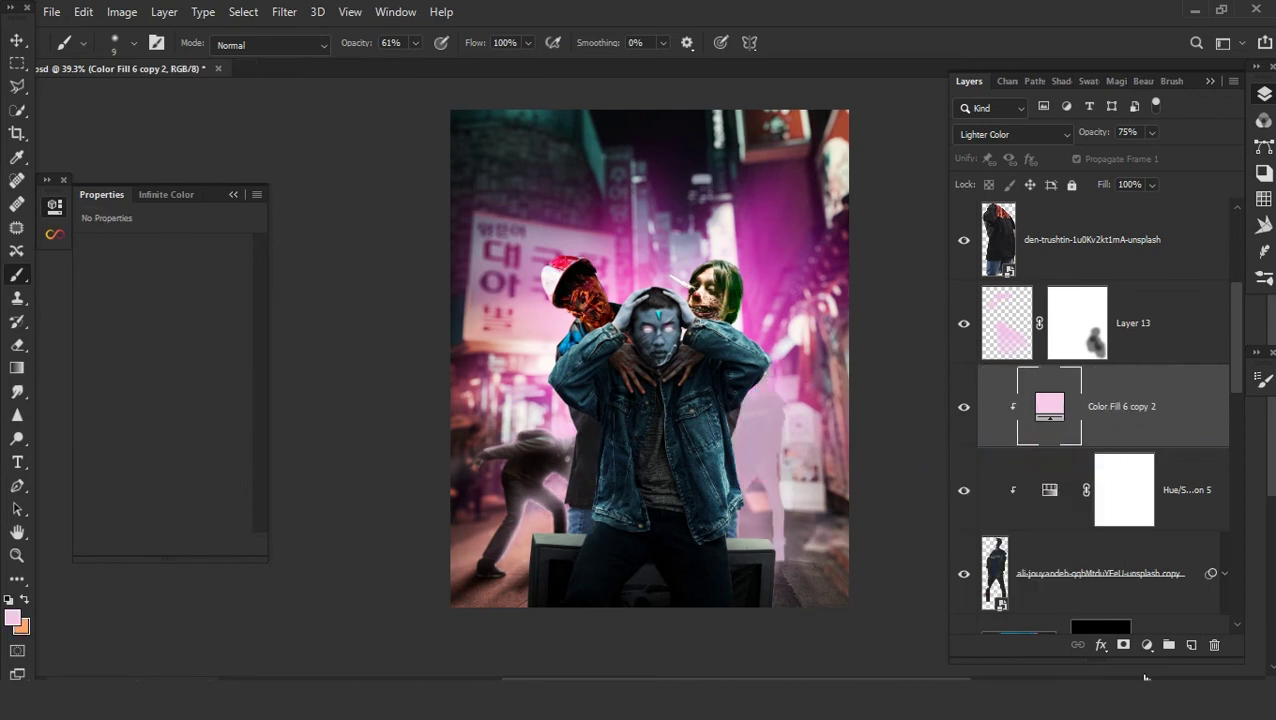
{"action": "left_click", "coordinate": [1123, 646], "text": "alt"}
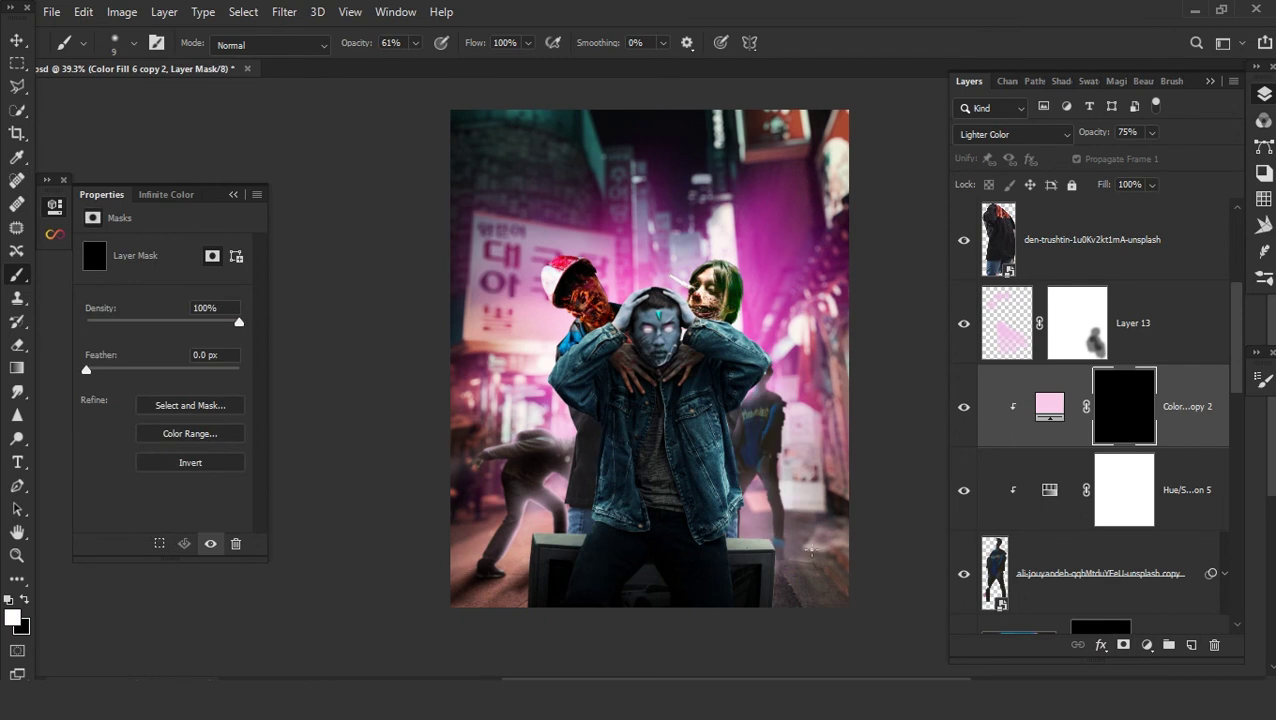
- Paint pink glow onto the mask along the background figure's edge beside the jacket
{"action": "scroll", "coordinate": [759, 550], "scroll_direction": "up", "scroll_amount": 3}
{"action": "scroll", "coordinate": [759, 550], "scroll_direction": "up", "scroll_amount": 2}
{"action": "scroll", "coordinate": [760, 540], "scroll_direction": "up", "scroll_amount": 2}
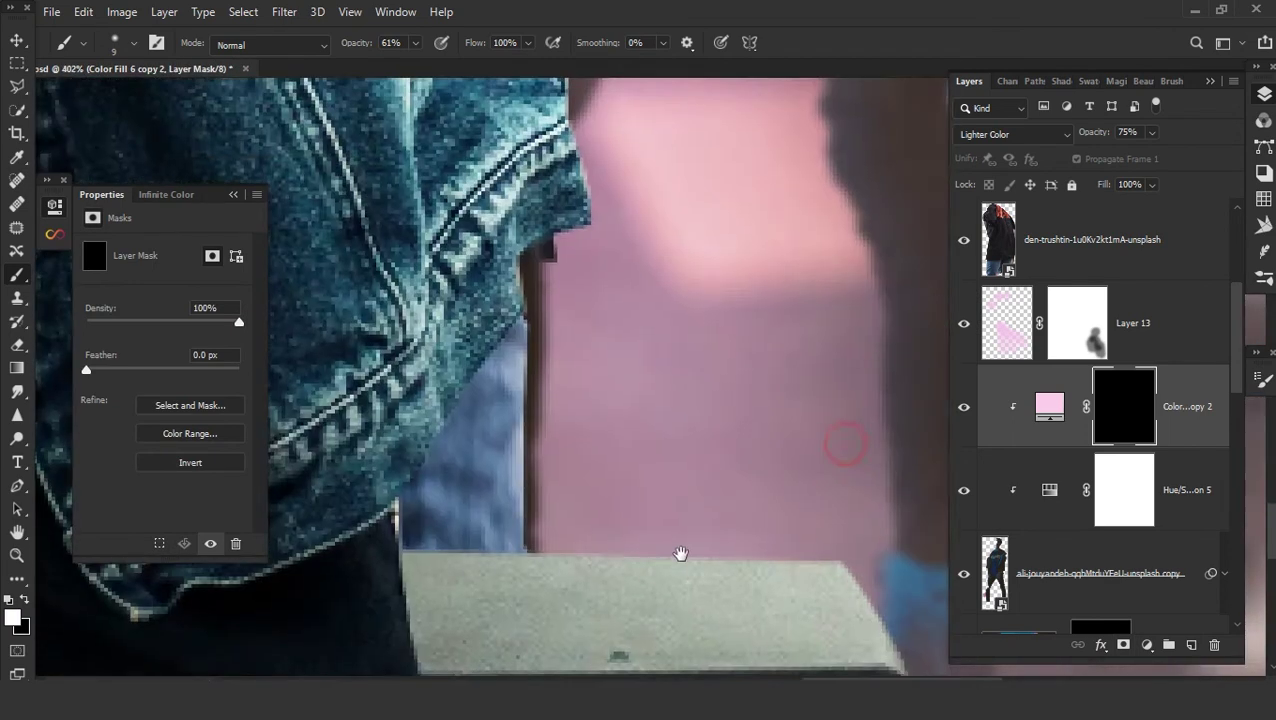
{"action": "scroll", "coordinate": [764, 486], "scroll_direction": "up", "scroll_amount": 1}
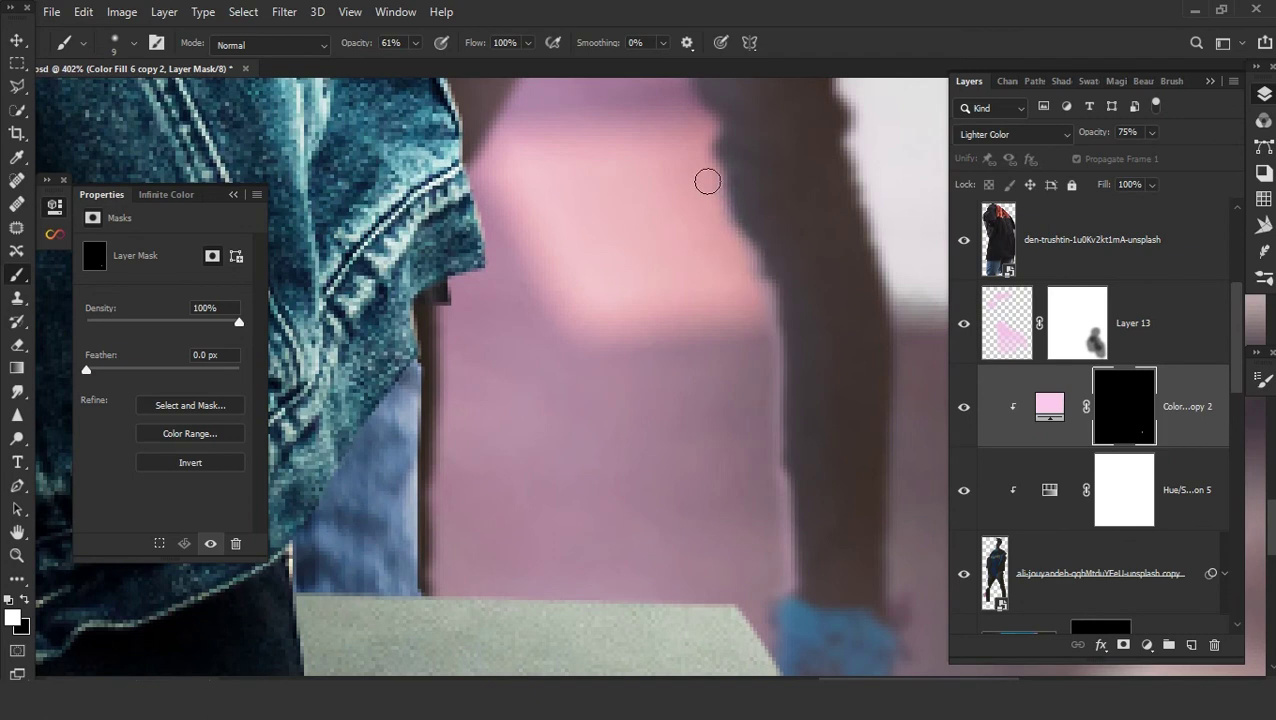
{"action": "left_click_drag", "start_coordinate": [707, 181], "coordinate": [780, 502]}
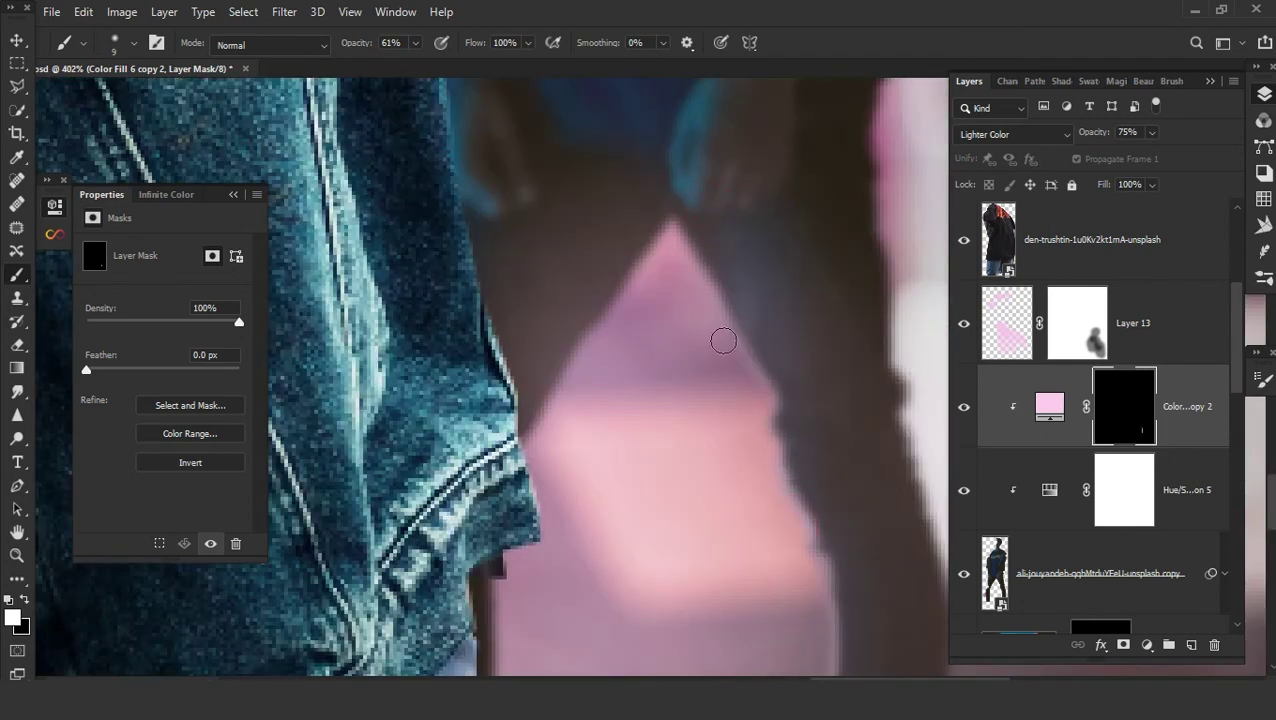
{"action": "left_click_drag", "start_coordinate": [646, 273], "coordinate": [563, 390]}
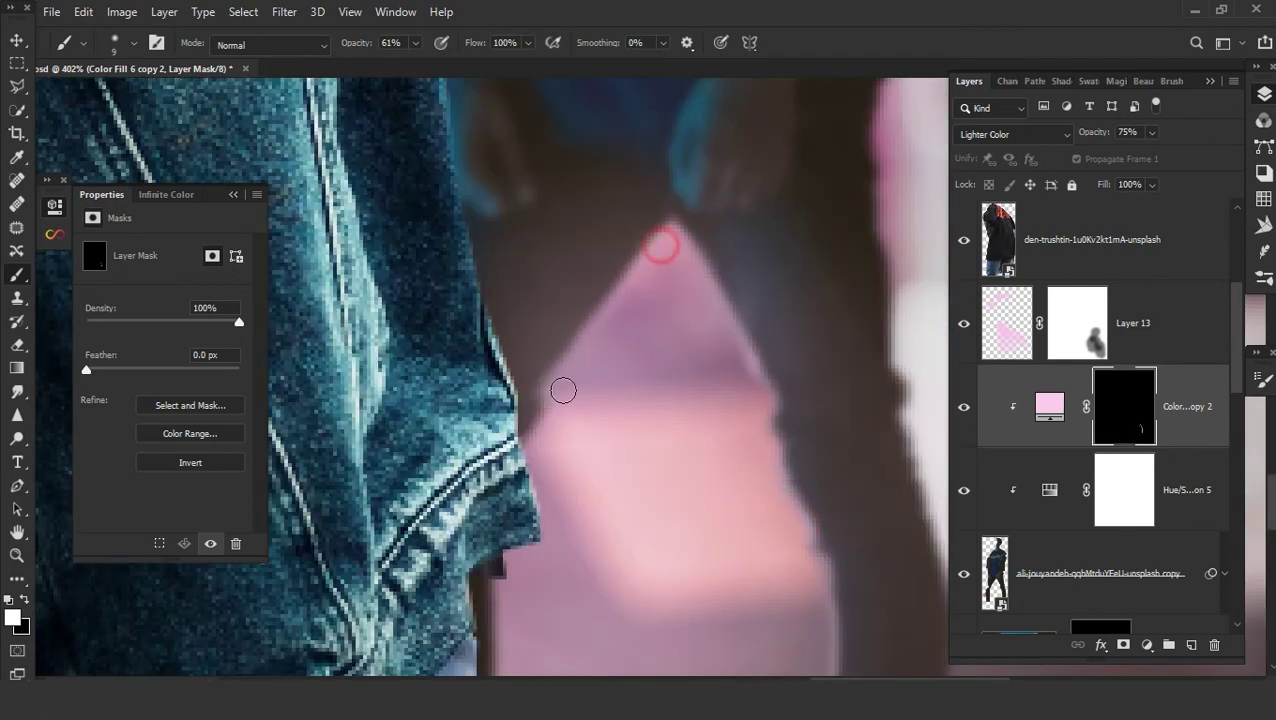
{"action": "scroll", "coordinate": [565, 382], "scroll_direction": "down", "scroll_amount": 3}
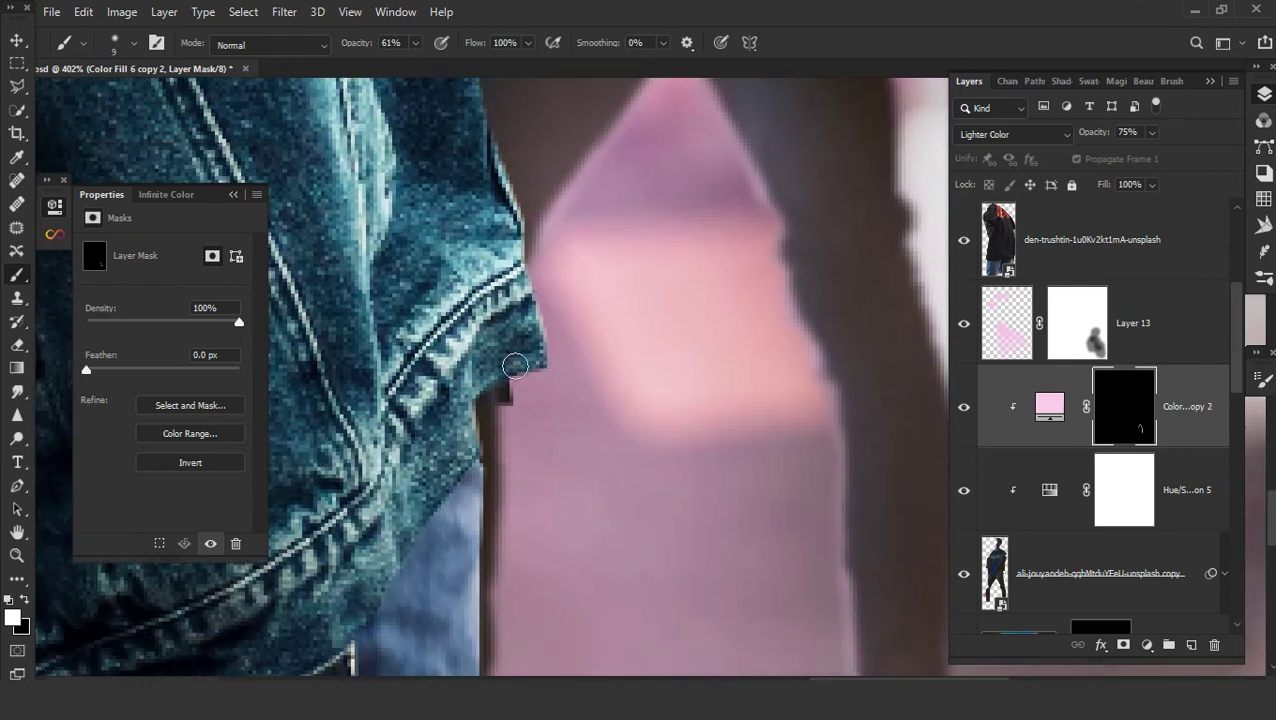
{"action": "scroll", "coordinate": [506, 472], "scroll_direction": "down", "scroll_amount": 2}
{"action": "scroll", "coordinate": [513, 400], "scroll_direction": "down", "scroll_amount": 2}
{"action": "left_click_drag", "start_coordinate": [513, 285], "coordinate": [507, 546]}
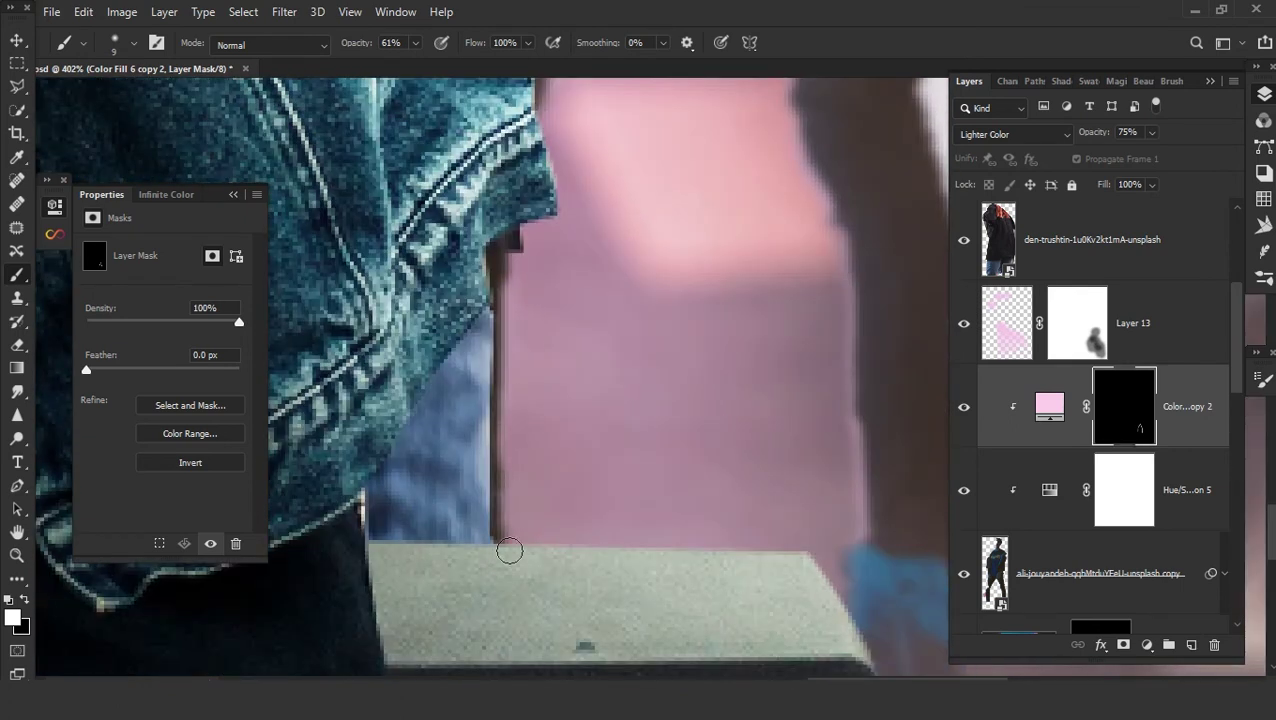
{"action": "scroll", "coordinate": [517, 568], "scroll_direction": "down", "scroll_amount": 3}
{"action": "scroll", "coordinate": [538, 359], "scroll_direction": "up", "scroll_amount": 3}
{"action": "scroll", "coordinate": [652, 362], "scroll_direction": "up", "scroll_amount": 3}
{"action": "scroll", "coordinate": [598, 248], "scroll_direction": "up", "scroll_amount": 5}
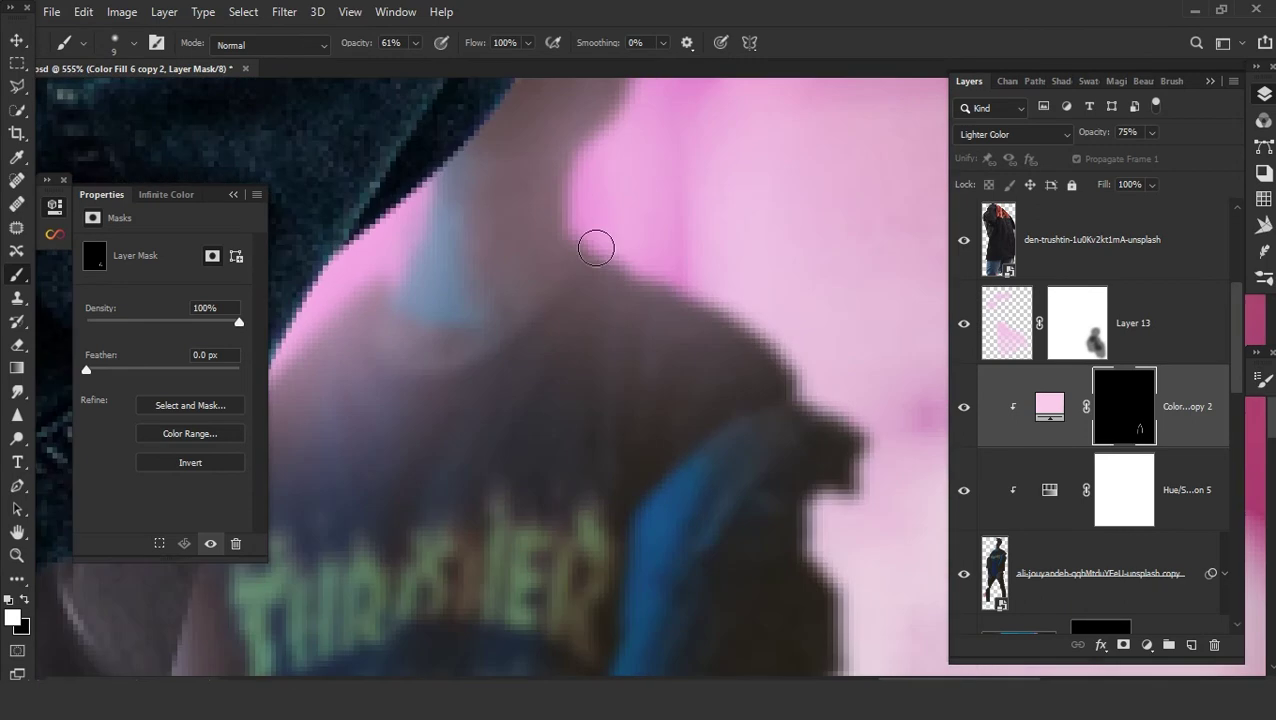
- Brush pink over the dark shoulder and neck edge until it blends into the background
{"action": "left_click_drag", "start_coordinate": [659, 273], "coordinate": [810, 370]}
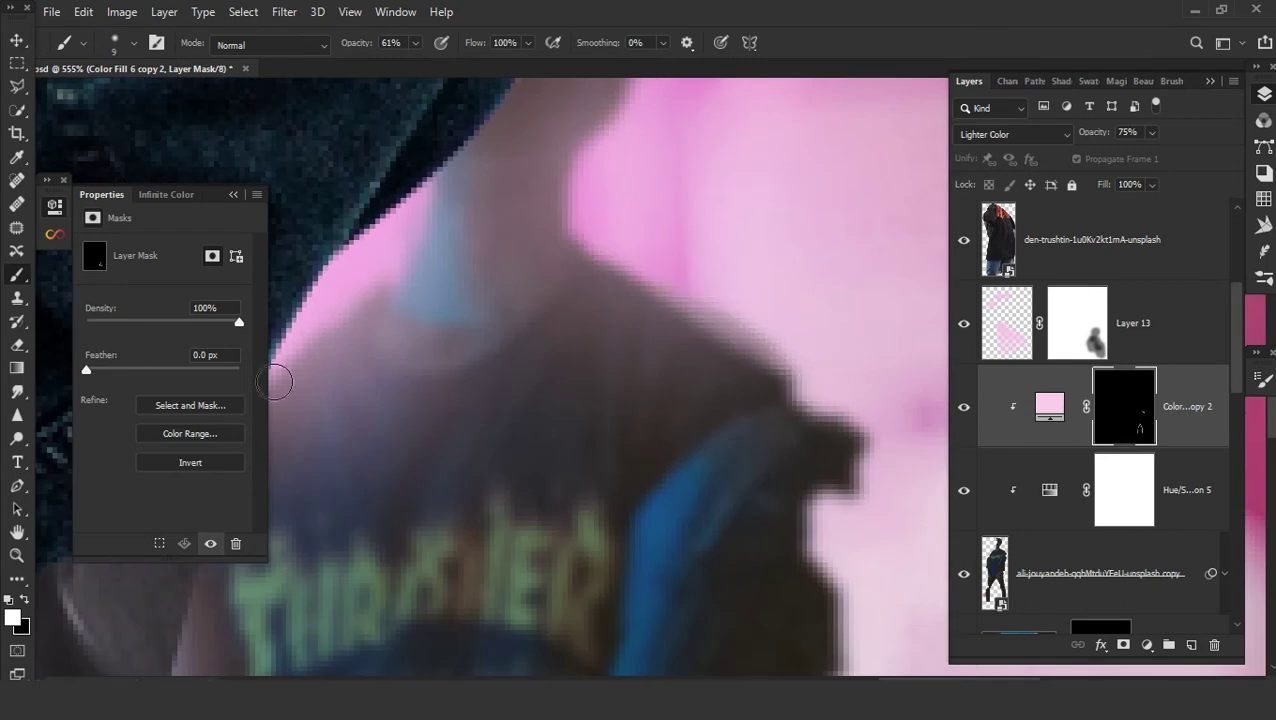
{"action": "scroll", "coordinate": [600, 195], "scroll_direction": "up", "scroll_amount": 1}
{"action": "scroll", "coordinate": [575, 436], "scroll_direction": "up", "scroll_amount": 1}
{"action": "left_click_drag", "start_coordinate": [484, 461], "coordinate": [573, 193]}
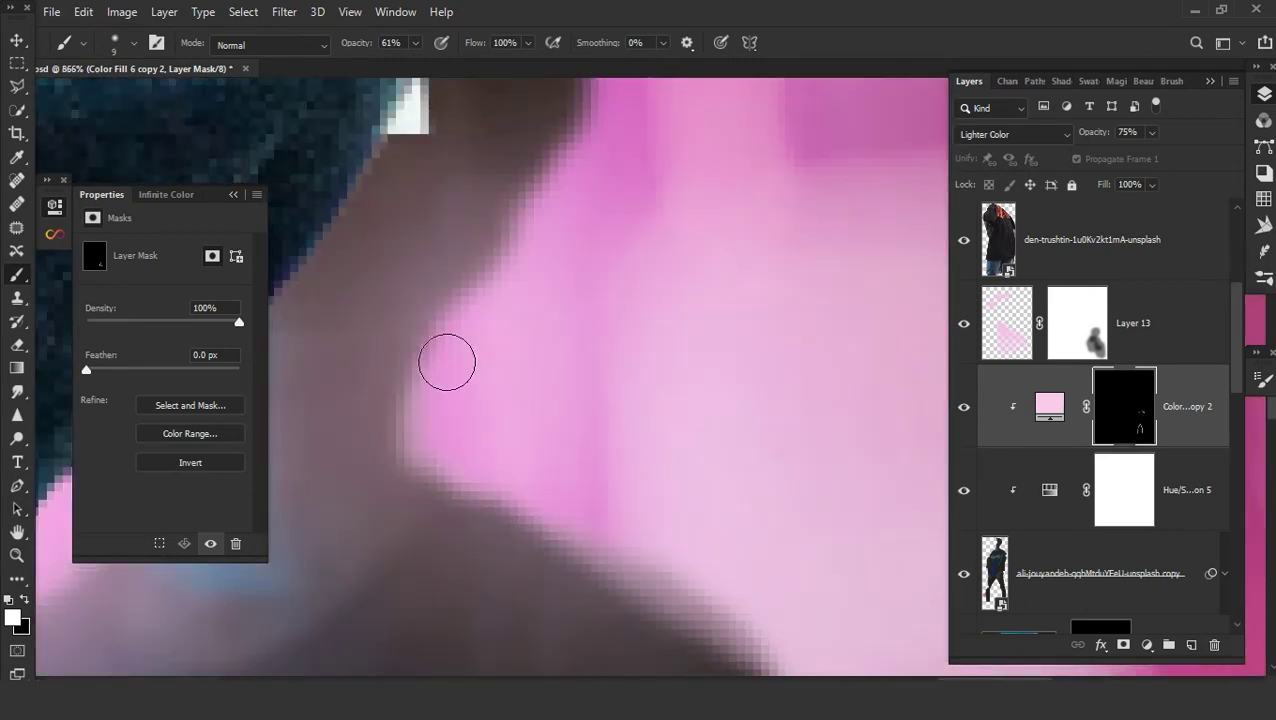
{"action": "scroll", "coordinate": [573, 193], "scroll_direction": "down", "scroll_amount": 2}
{"action": "scroll", "coordinate": [515, 410], "scroll_direction": "up", "scroll_amount": 3}
{"action": "left_click_drag", "start_coordinate": [513, 407], "coordinate": [555, 253]}
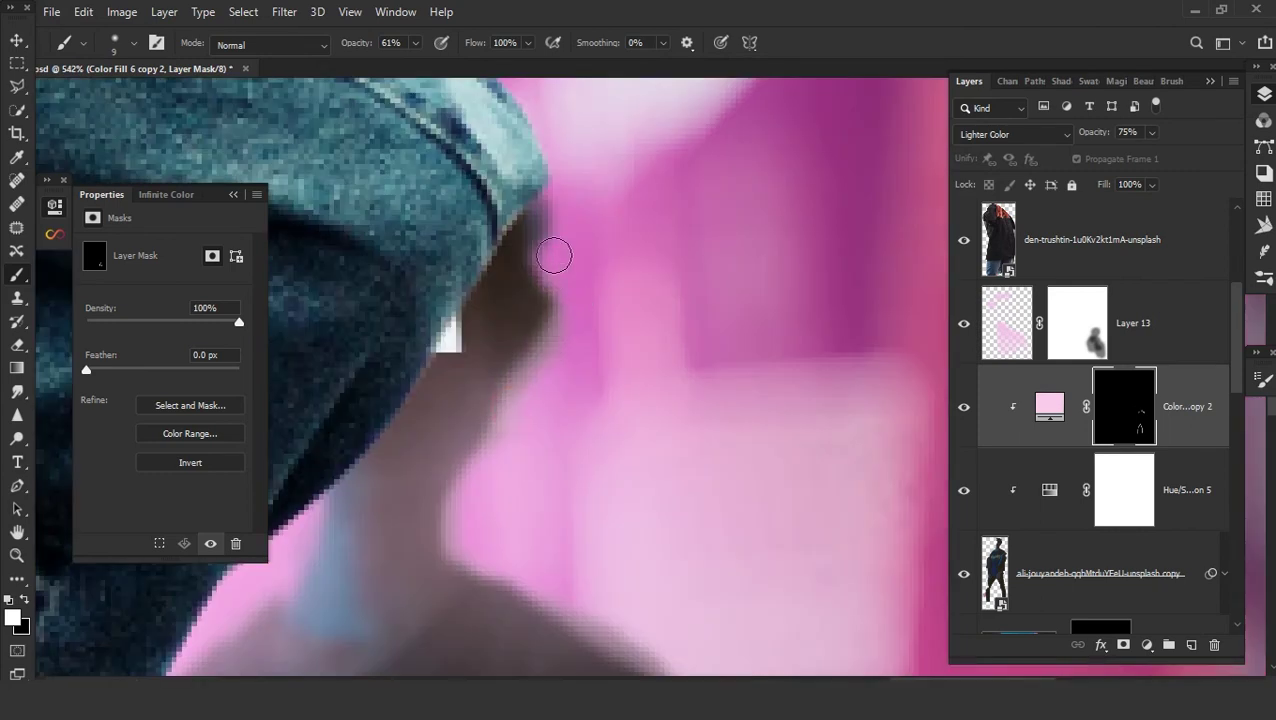
{"action": "scroll", "coordinate": [557, 370], "scroll_direction": "up", "scroll_amount": 3}
{"action": "left_click_drag", "start_coordinate": [559, 489], "coordinate": [545, 385]}
{"action": "scroll", "coordinate": [578, 600], "scroll_direction": "down", "scroll_amount": 2}
{"action": "scroll", "coordinate": [738, 370], "scroll_direction": "down", "scroll_amount": 2}
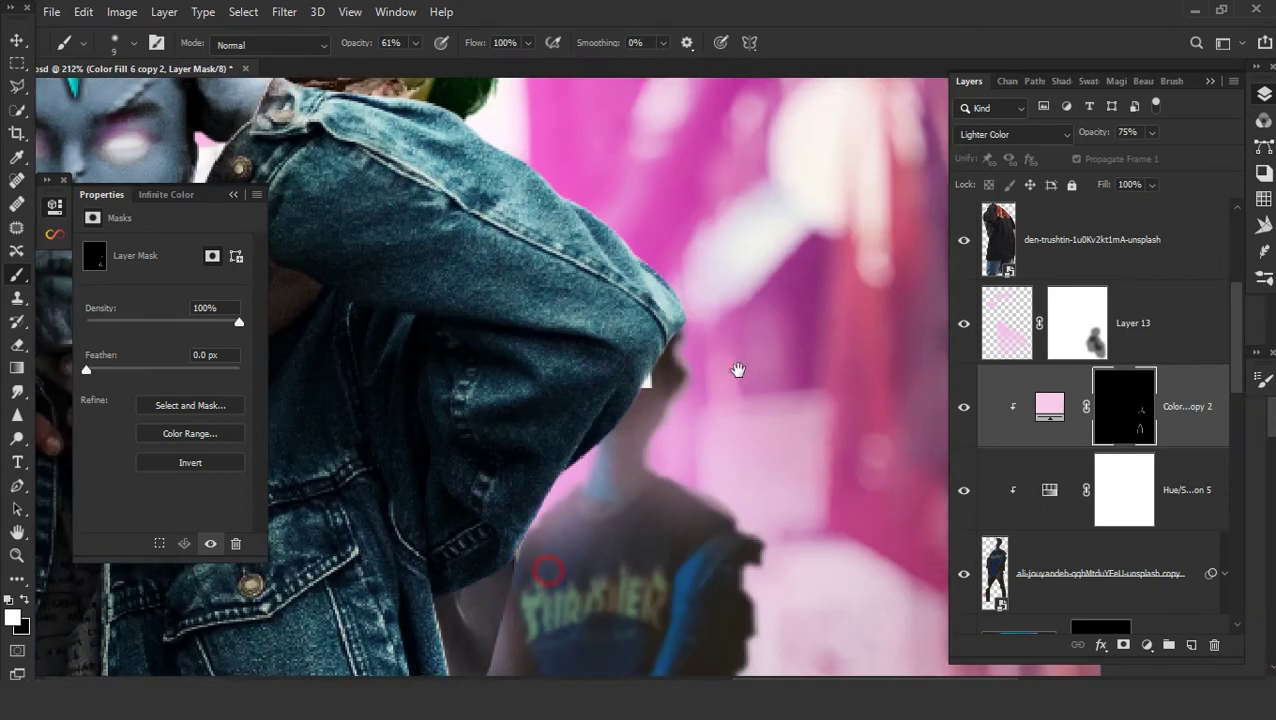
{"action": "scroll", "coordinate": [766, 562], "scroll_direction": "down", "scroll_amount": 1}
{"action": "scroll", "coordinate": [766, 562], "scroll_direction": "up", "scroll_amount": 2}
{"action": "scroll", "coordinate": [700, 520], "scroll_direction": "up", "scroll_amount": 3}
{"action": "left_click_drag", "start_coordinate": [675, 515], "coordinate": [684, 327]}
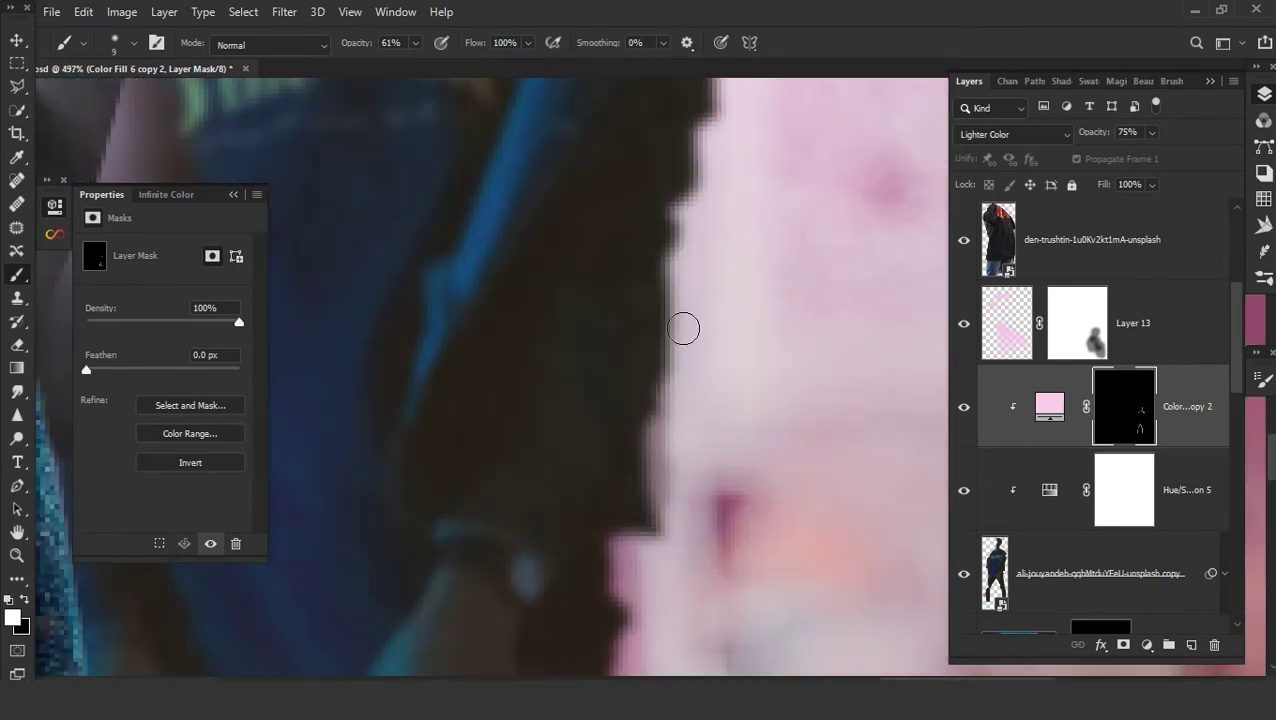
{"action": "scroll", "coordinate": [687, 434], "scroll_direction": "down", "scroll_amount": 1}
{"action": "scroll", "coordinate": [672, 461], "scroll_direction": "down", "scroll_amount": 3}
{"action": "scroll", "coordinate": [626, 441], "scroll_direction": "down", "scroll_amount": 2}
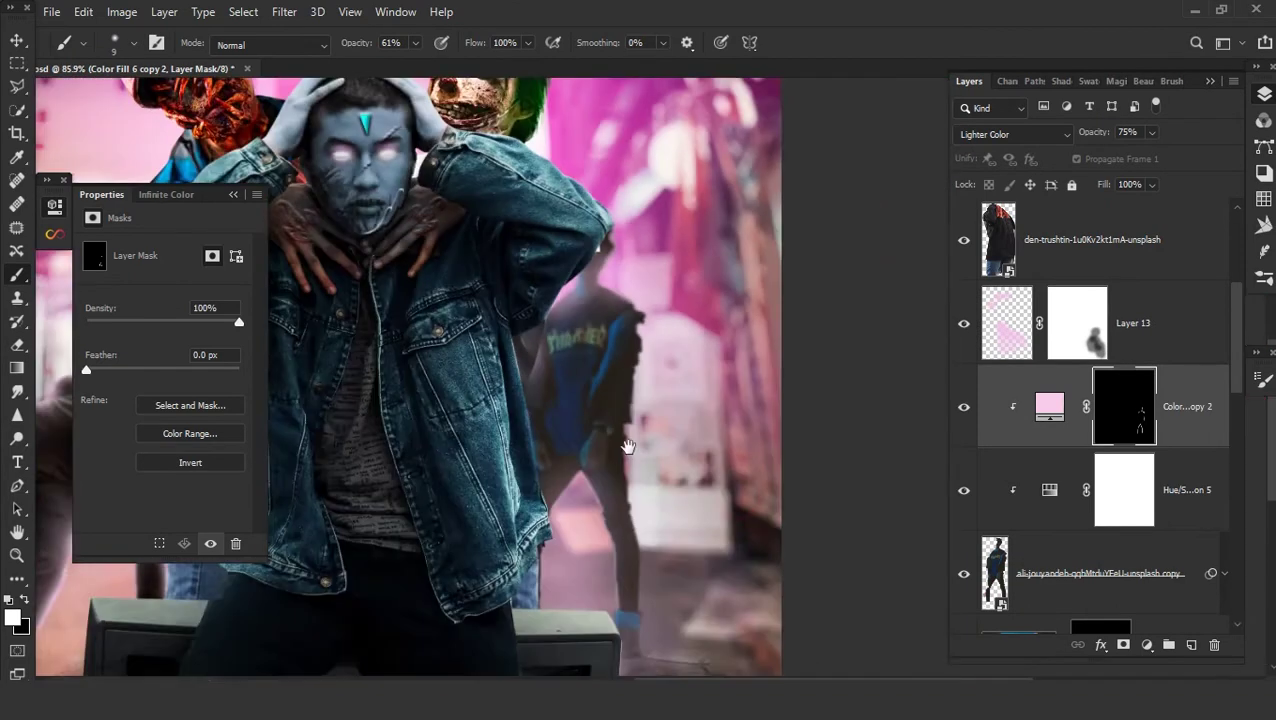
{"action": "scroll", "coordinate": [626, 441], "scroll_direction": "down", "scroll_amount": 2}
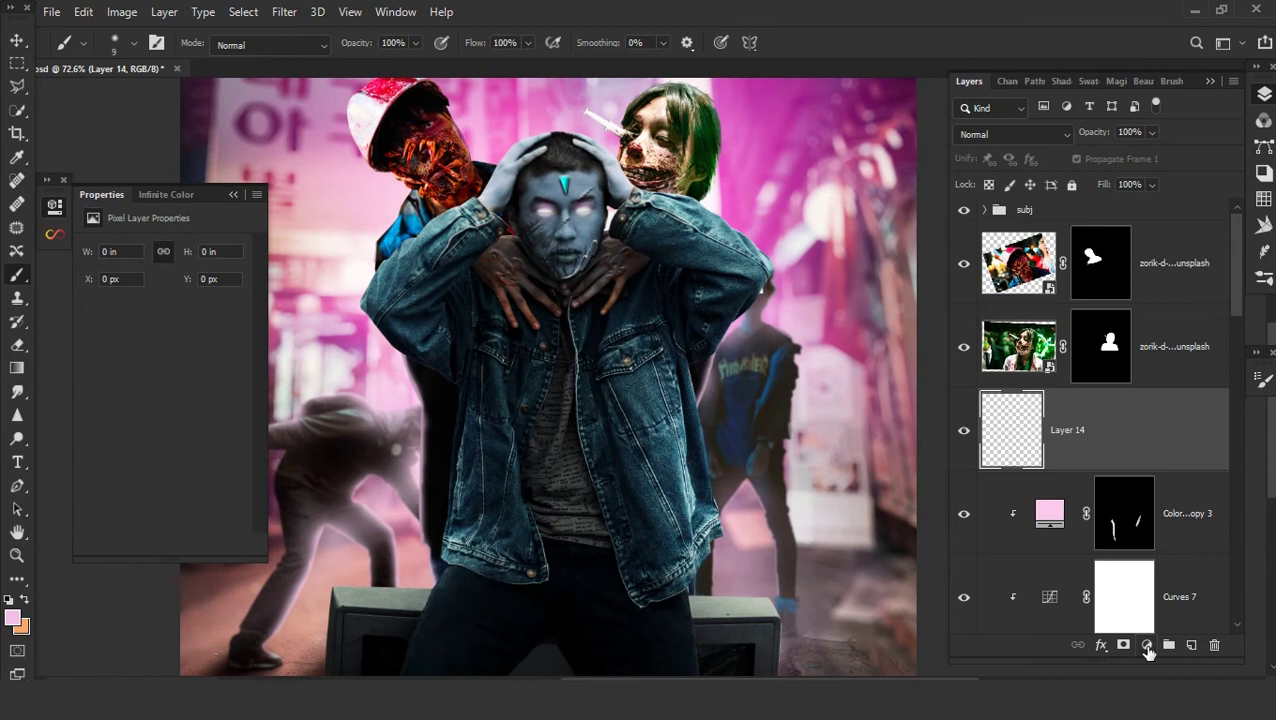
- Add a pink Solid Color fill layer in Soft Light mode with a hide-all mask
{"action": "left_click", "coordinate": [1147, 646]}
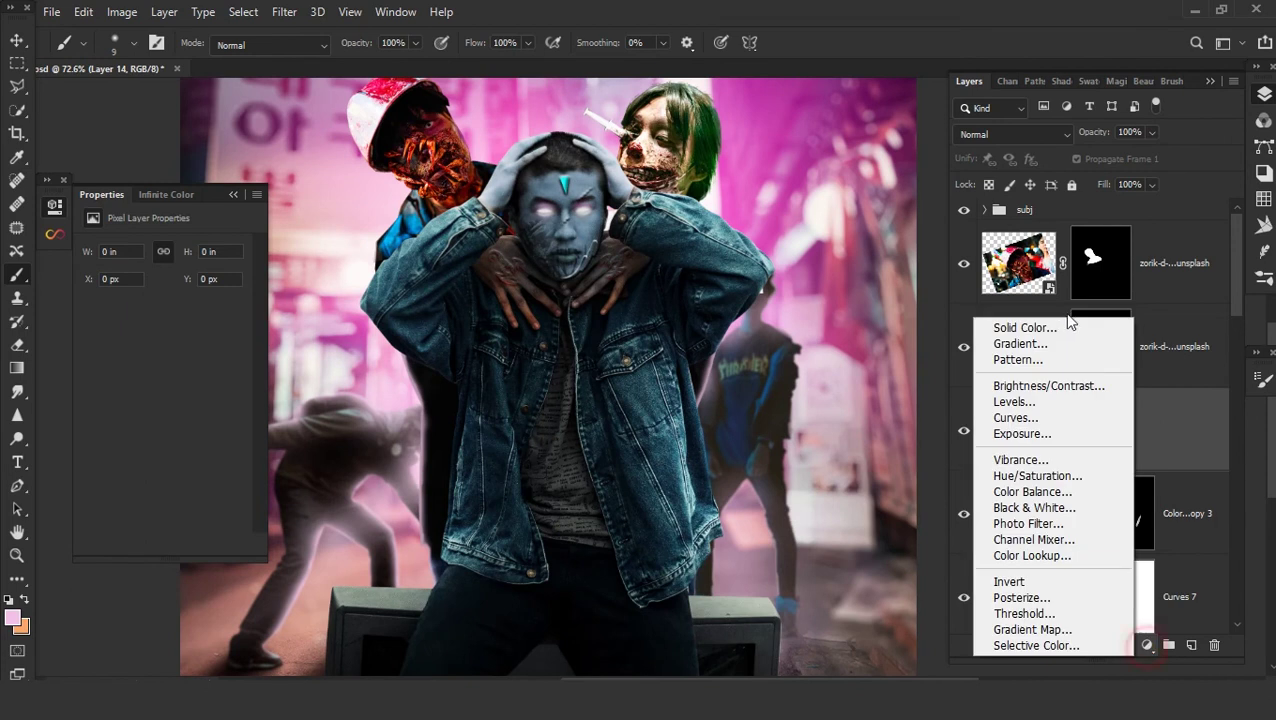
{"action": "left_click", "coordinate": [1062, 328]}
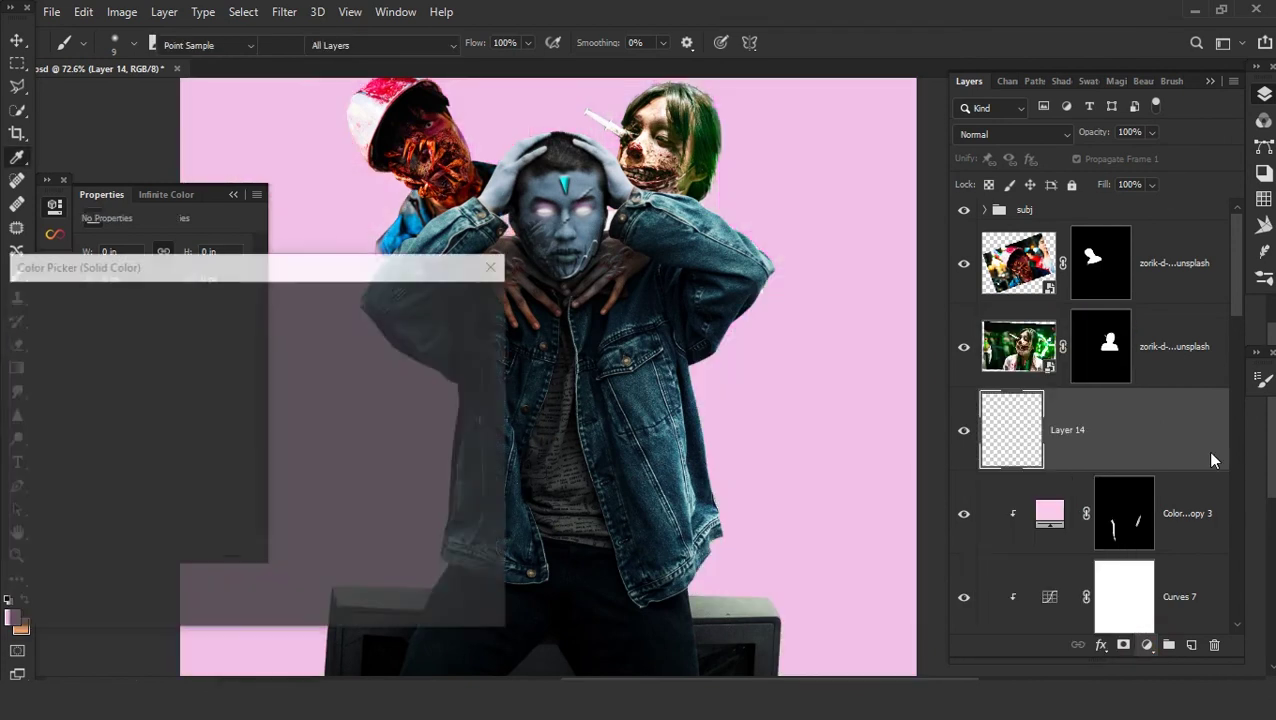
{"action": "key", "text": "Return"}
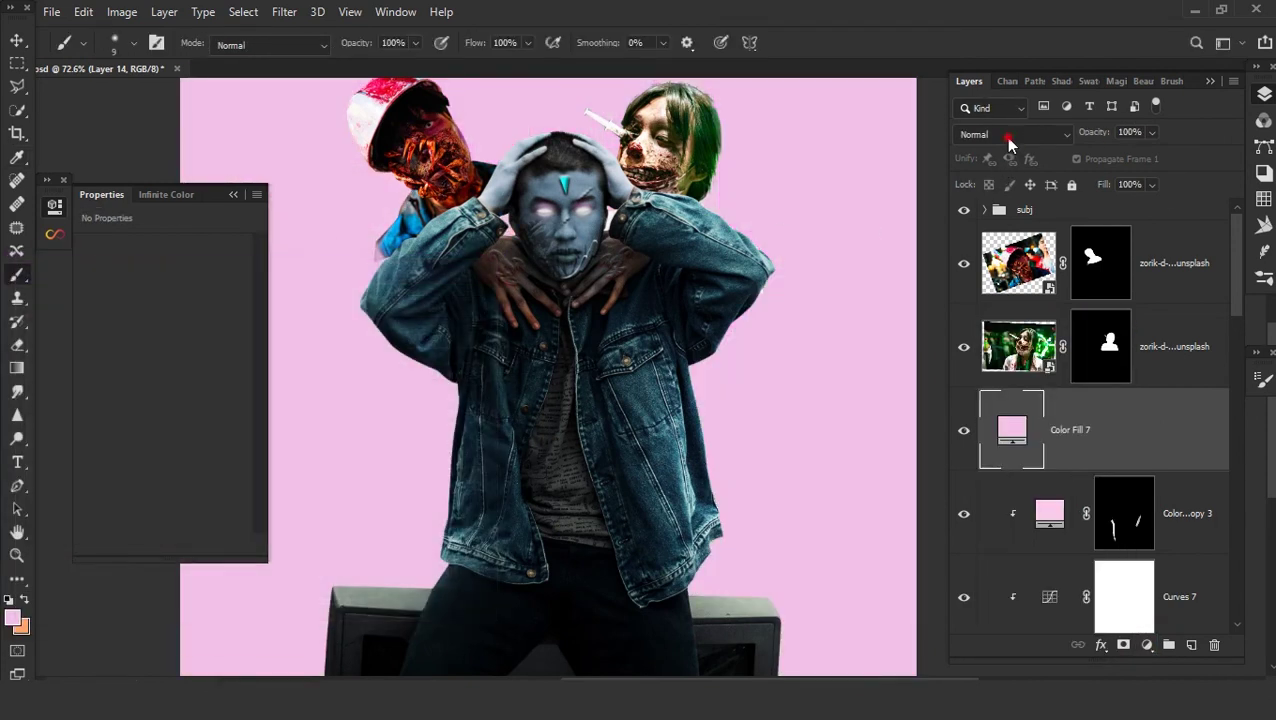
{"action": "left_click", "coordinate": [1010, 134]}
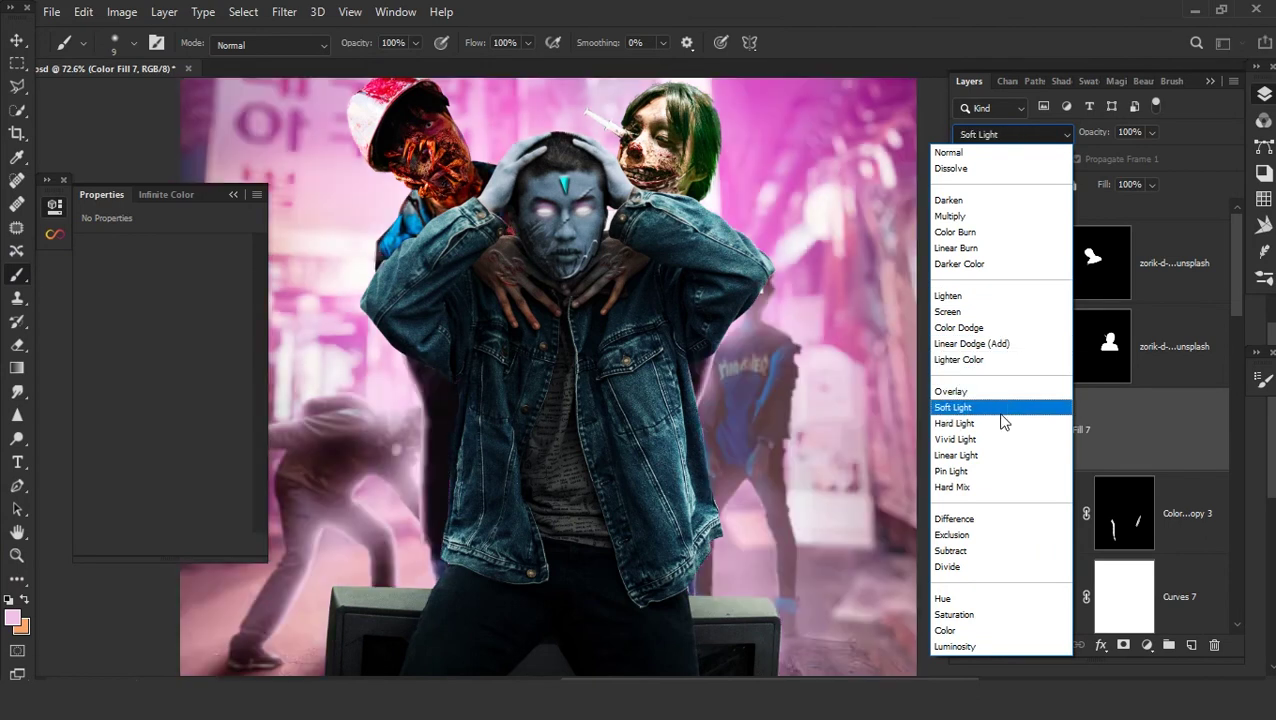
{"action": "left_click", "coordinate": [1001, 412]}
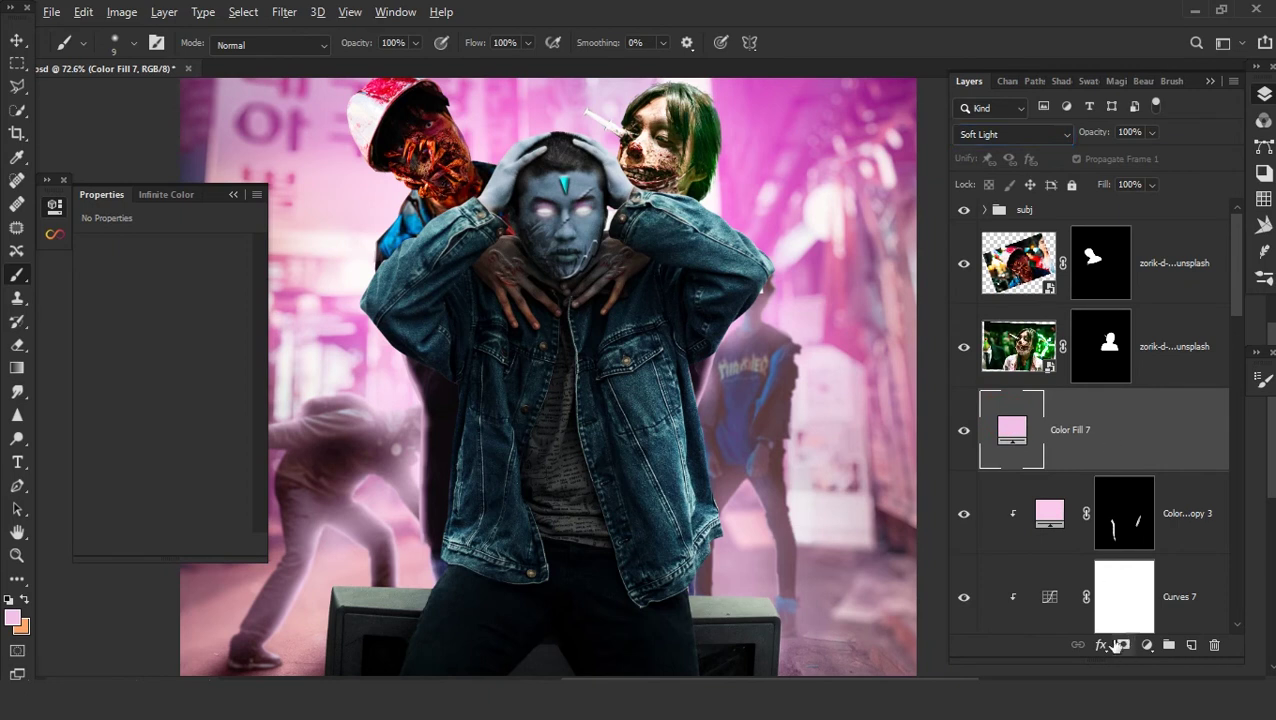
{"action": "left_click", "coordinate": [1122, 645], "text": "alt"}
- Enlarge the brush and paint pink glow over the background figures and around the man
{"action": "scroll", "coordinate": [665, 475], "scroll_direction": "down", "scroll_amount": 3}
{"action": "right_click", "coordinate": [645, 424]}
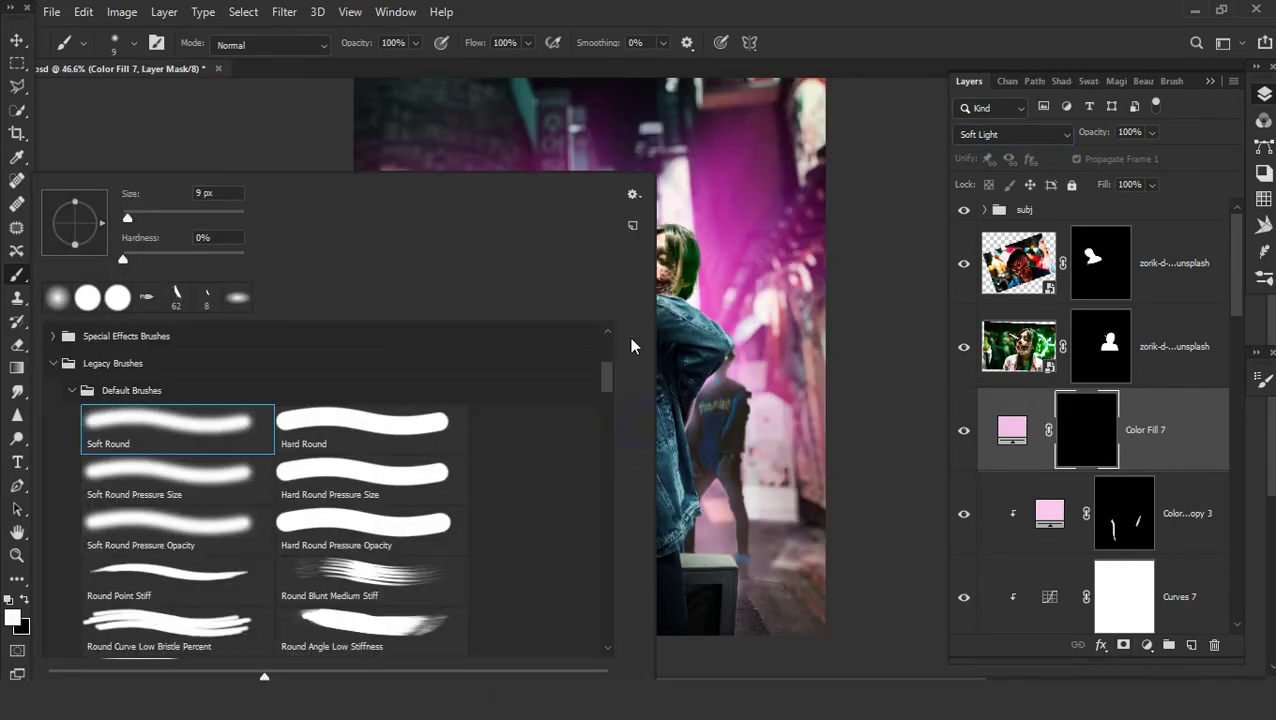
{"action": "left_click", "coordinate": [505, 22]}
{"action": "right_click", "coordinate": [590, 305]}
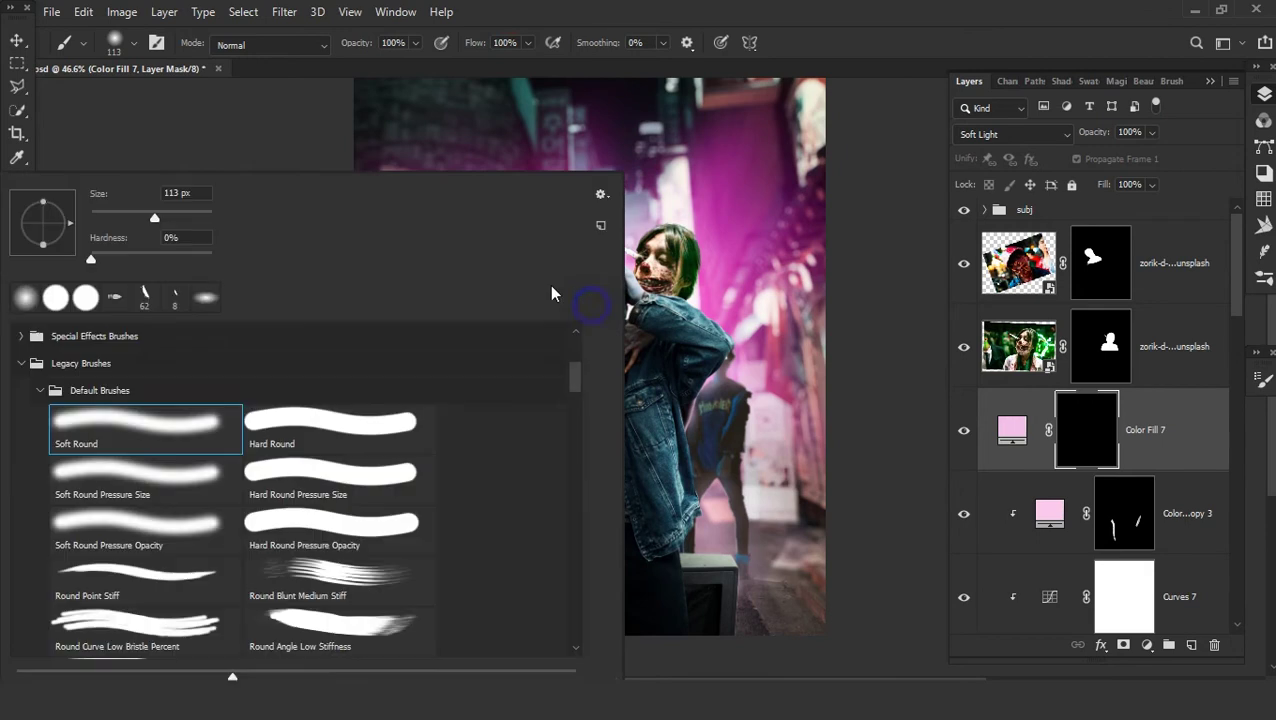
{"action": "left_click", "coordinate": [343, 46]}
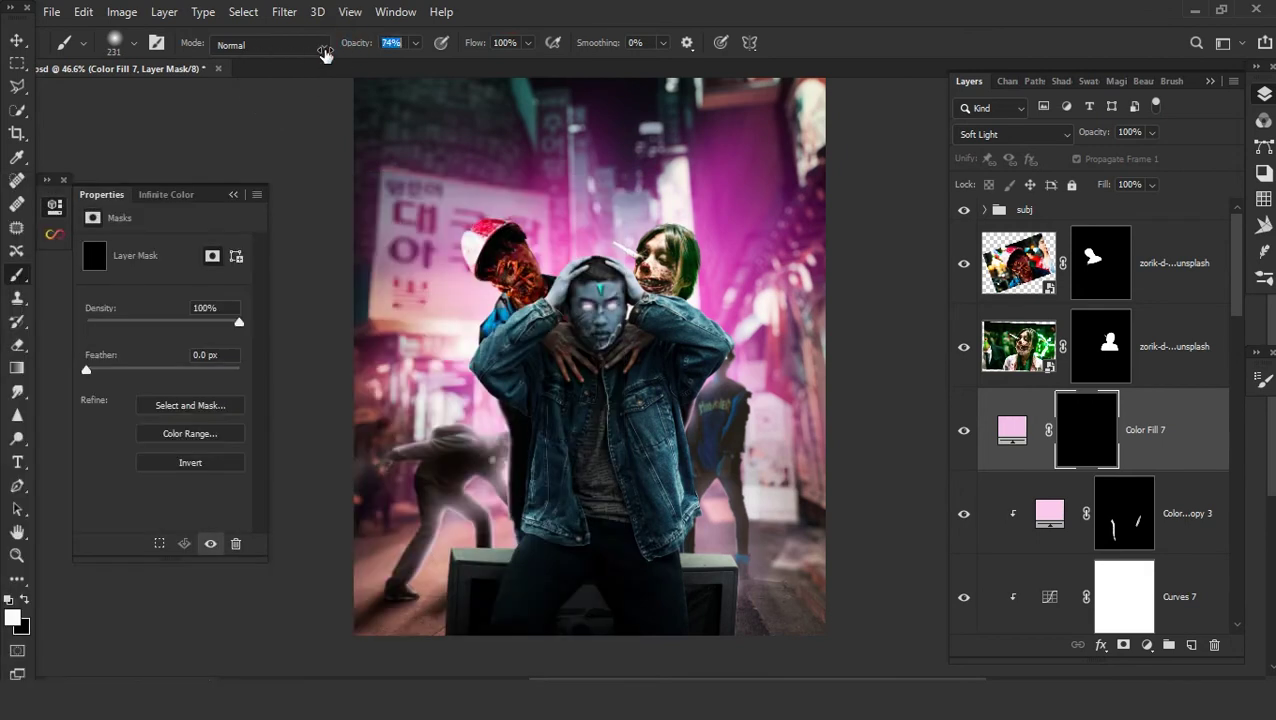
{"action": "scroll", "coordinate": [600, 340], "scroll_direction": "up", "scroll_amount": 1}
{"action": "scroll", "coordinate": [632, 347], "scroll_direction": "down", "scroll_amount": 2}
{"action": "scroll", "coordinate": [627, 275], "scroll_direction": "up", "scroll_amount": 3}
{"action": "mouse_move", "coordinate": [530, 341]}
{"action": "left_mouse_down"}
{"action": "mouse_move", "coordinate": [632, 265]}
{"action": "mouse_move", "coordinate": [541, 305]}
{"action": "mouse_move", "coordinate": [655, 262]}
{"action": "mouse_move", "coordinate": [755, 322]}
{"action": "left_mouse_up"}
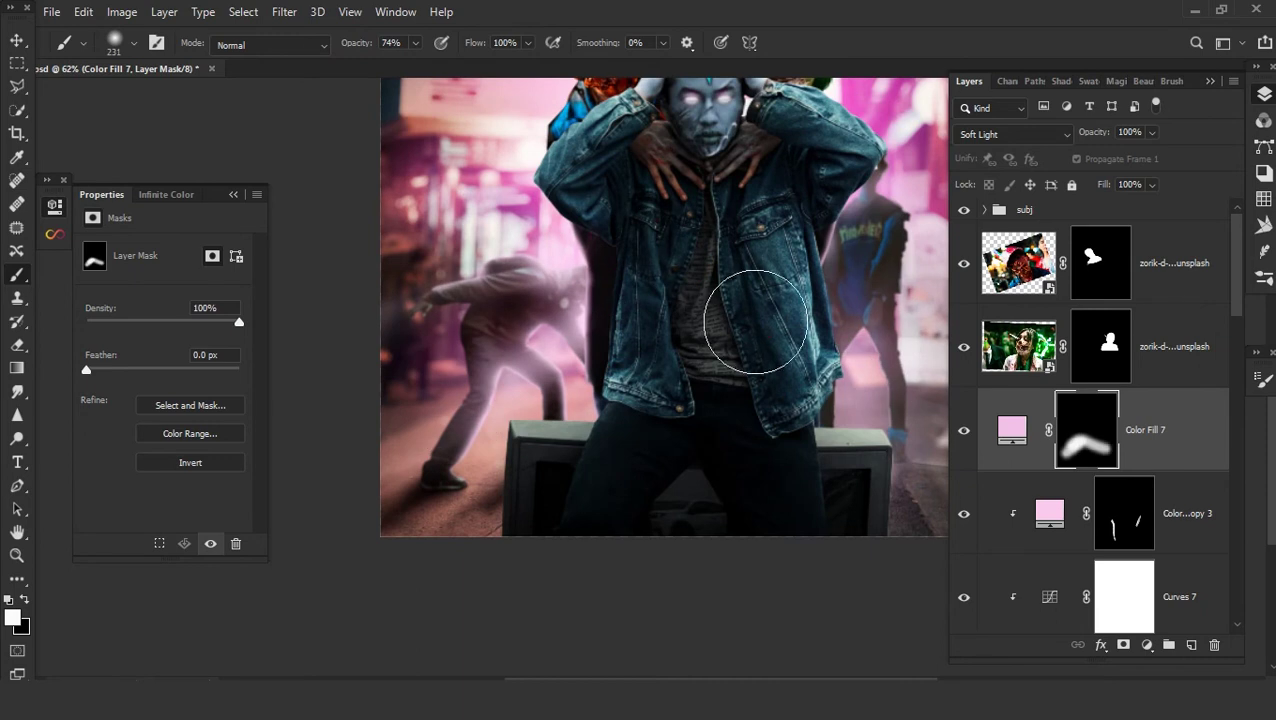
{"action": "left_click", "coordinate": [855, 390]}
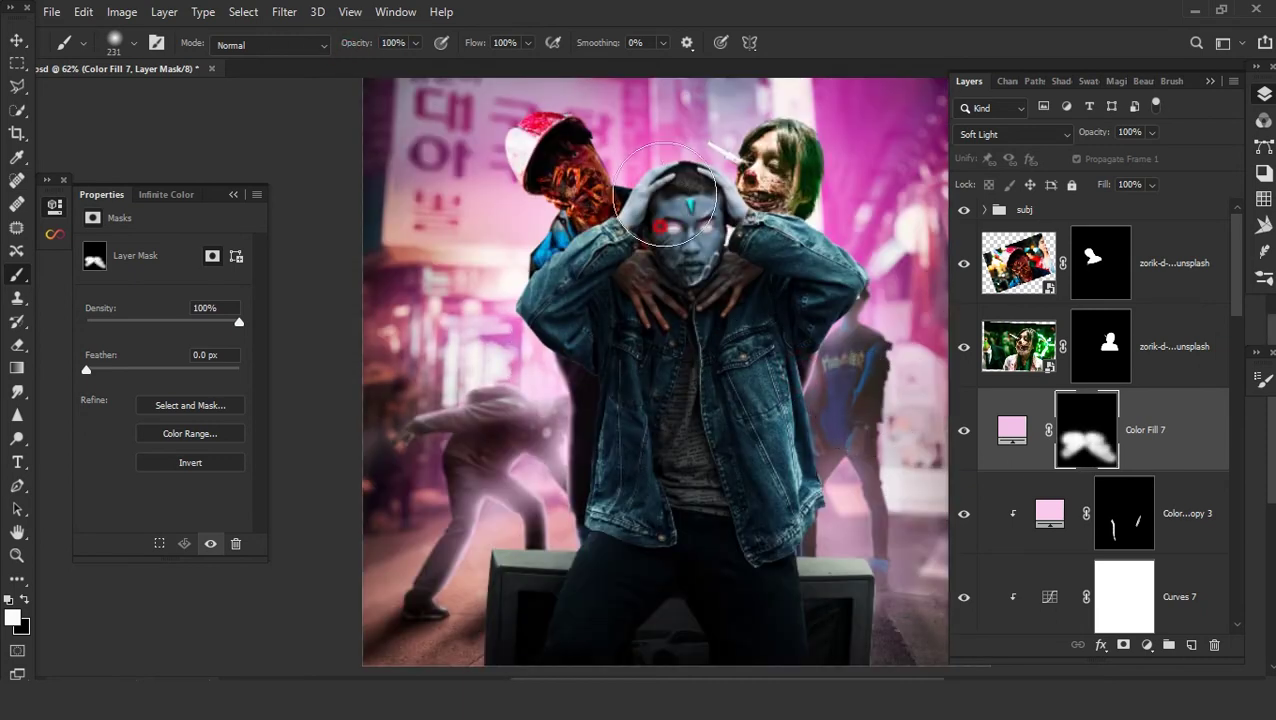
{"action": "mouse_move", "coordinate": [662, 195]}
{"action": "left_mouse_down"}
{"action": "mouse_move", "coordinate": [746, 276]}
{"action": "mouse_move", "coordinate": [679, 299]}
{"action": "left_mouse_up"}
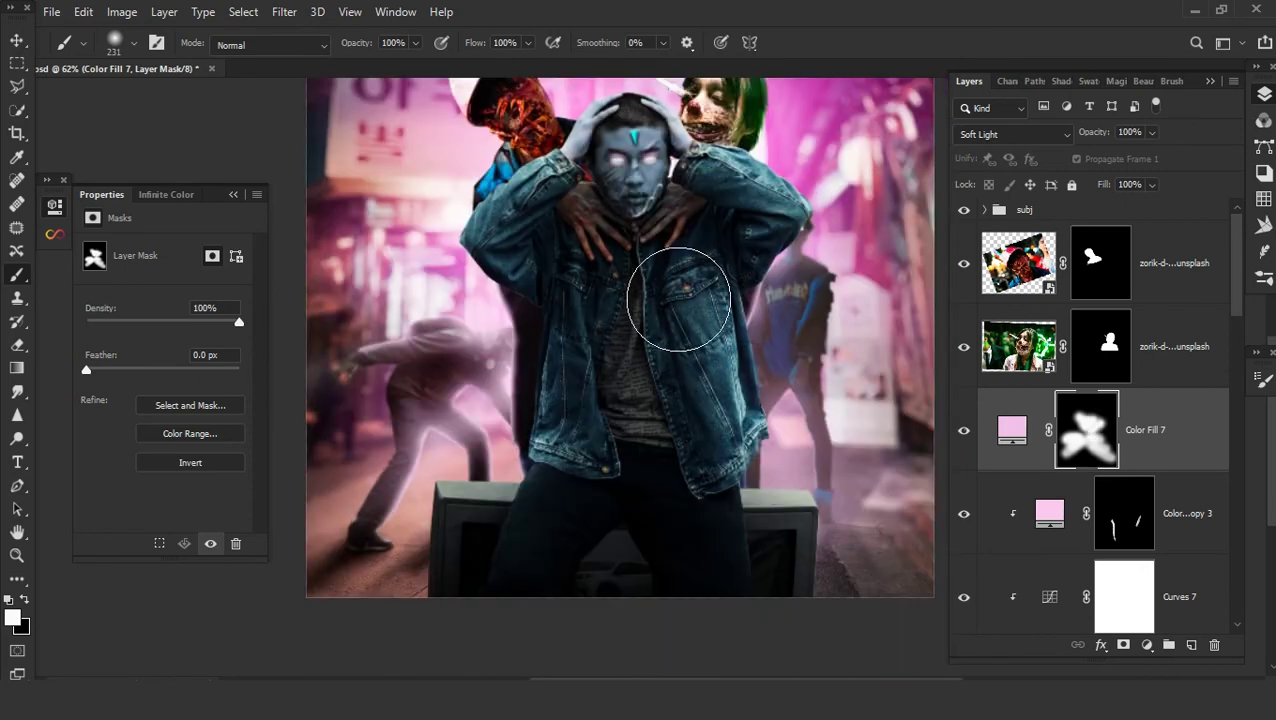
{"action": "left_click_drag", "start_coordinate": [501, 317], "coordinate": [409, 317]}
- Sweep more pink glow across the lower-right and lower background figures
{"action": "left_click_drag", "start_coordinate": [792, 447], "coordinate": [824, 457]}
{"action": "left_click_drag", "start_coordinate": [565, 406], "coordinate": [585, 531]}
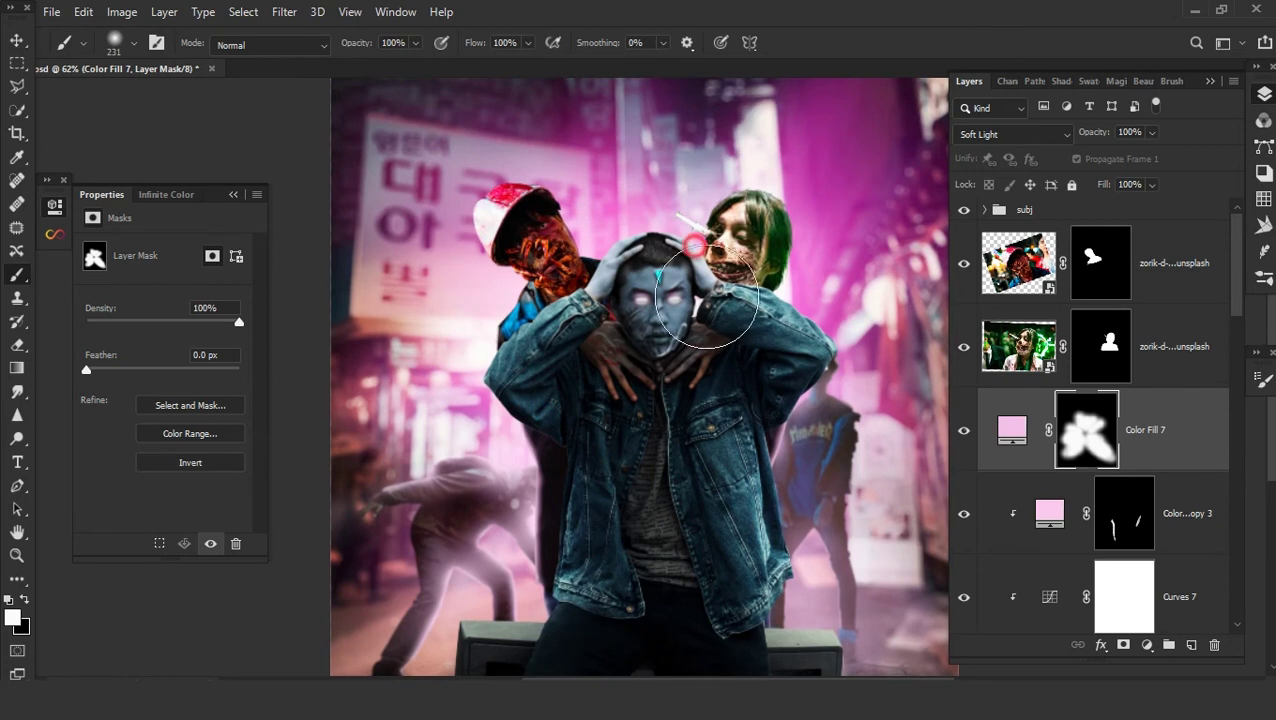
{"action": "scroll", "coordinate": [690, 500], "scroll_direction": "down", "scroll_amount": 2}
{"action": "scroll", "coordinate": [667, 483], "scroll_direction": "up", "scroll_amount": 1}
{"action": "scroll", "coordinate": [690, 488], "scroll_direction": "up", "scroll_amount": 1}
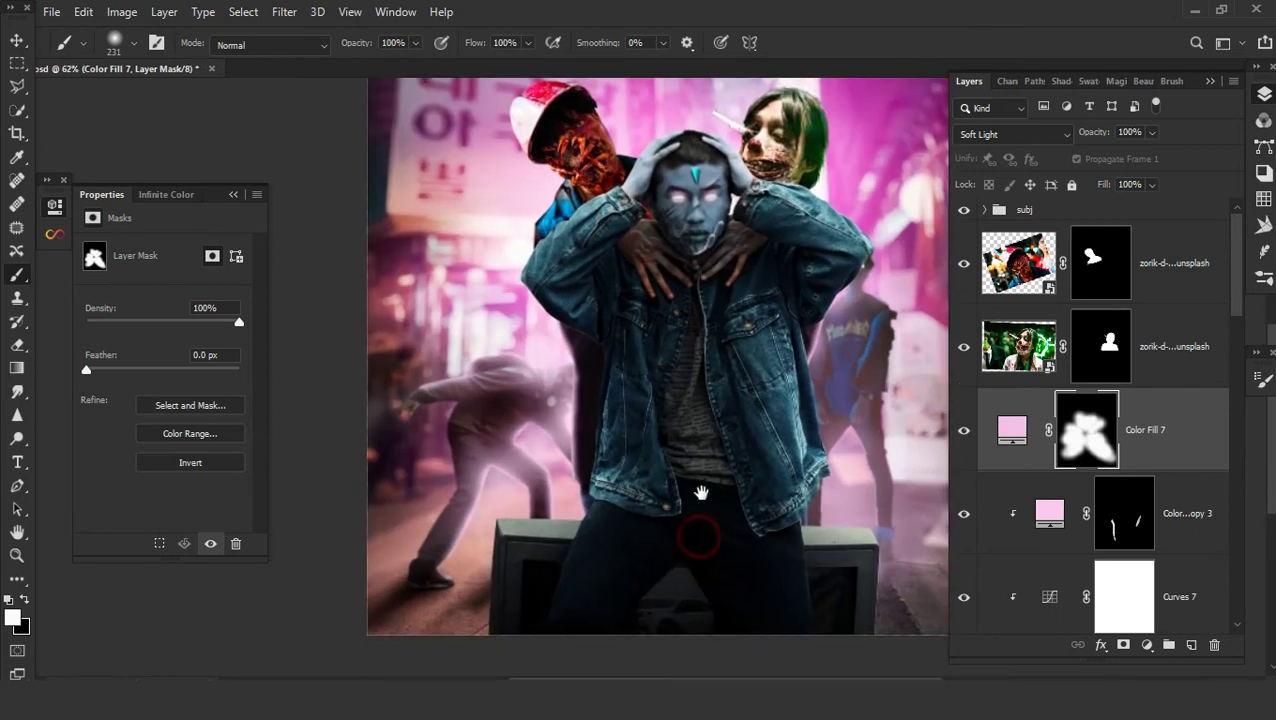
{"action": "scroll", "coordinate": [710, 480], "scroll_direction": "up", "scroll_amount": 1}
{"action": "left_click_drag", "start_coordinate": [440, 548], "coordinate": [850, 492]}
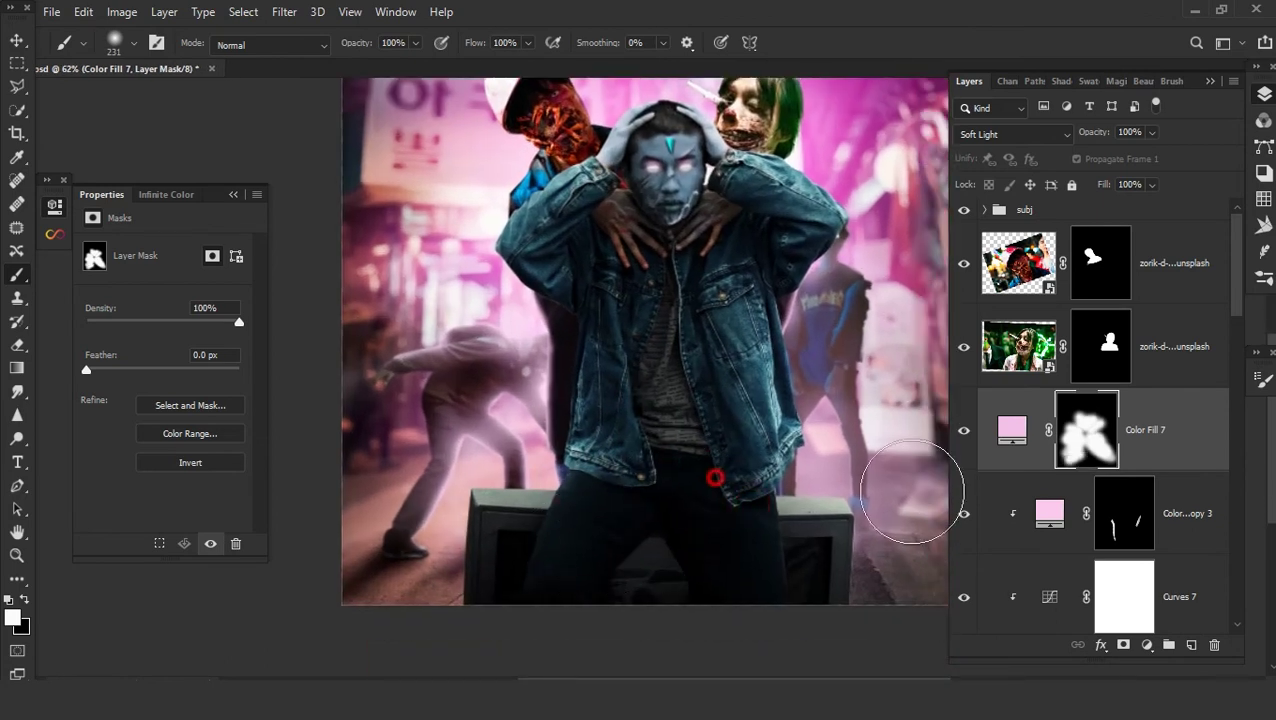
- Compare blend modes, keep the glow at Soft Light, and toggle it off and on to check
{"action": "left_click", "coordinate": [1010, 134]}
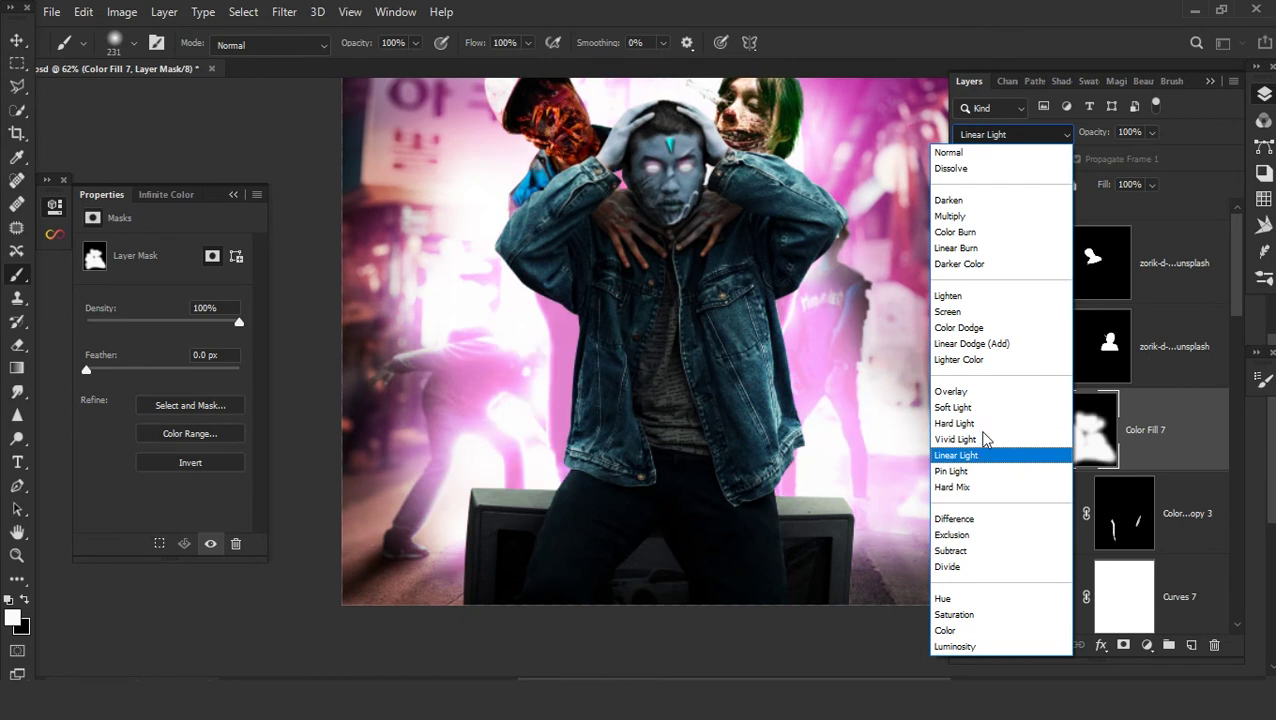
{"action": "left_click", "coordinate": [985, 408]}
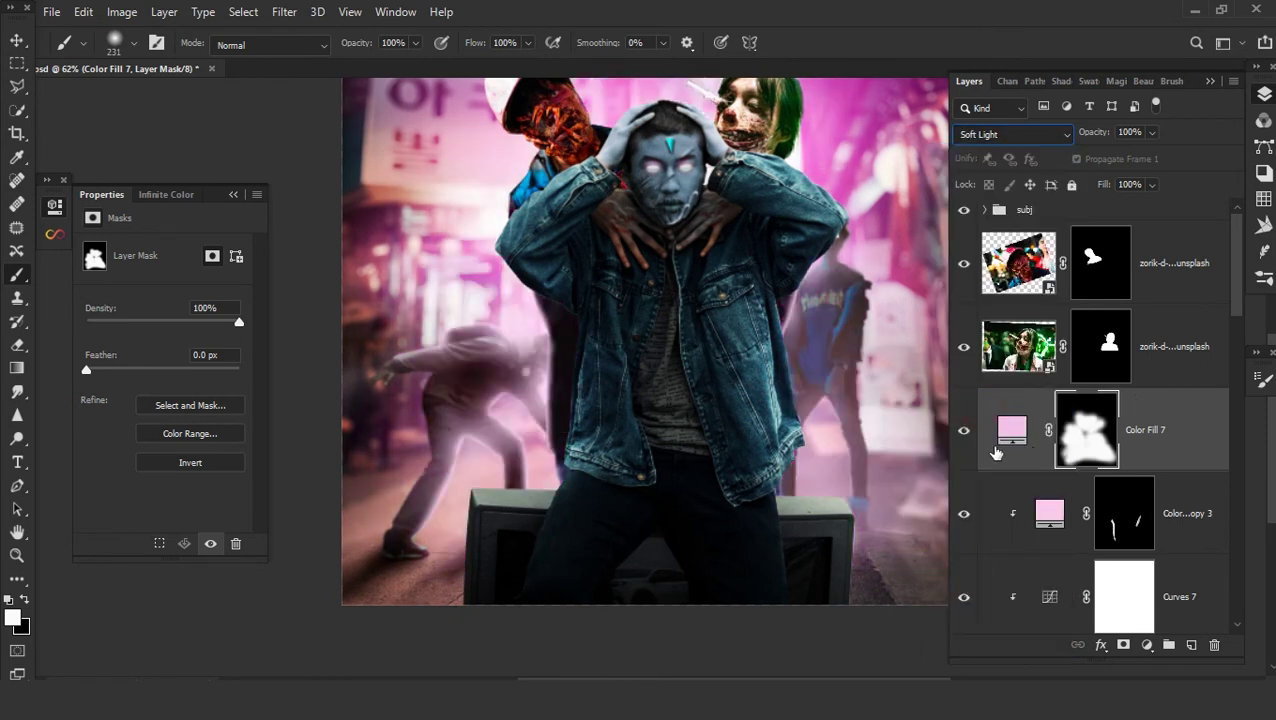
{"action": "left_click", "coordinate": [964, 430]}
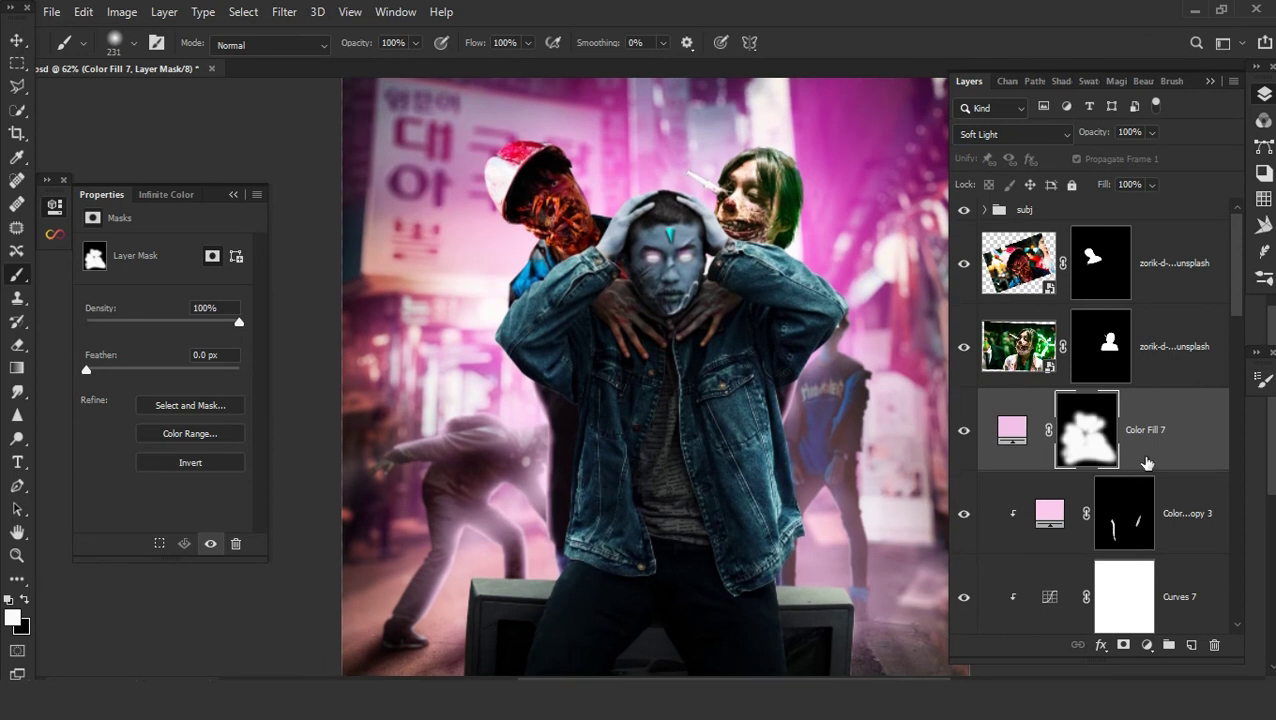
{"action": "scroll", "coordinate": [1127, 535], "scroll_direction": "down", "scroll_amount": 3}
{"action": "scroll", "coordinate": [1127, 535], "scroll_direction": "down", "scroll_amount": 1}
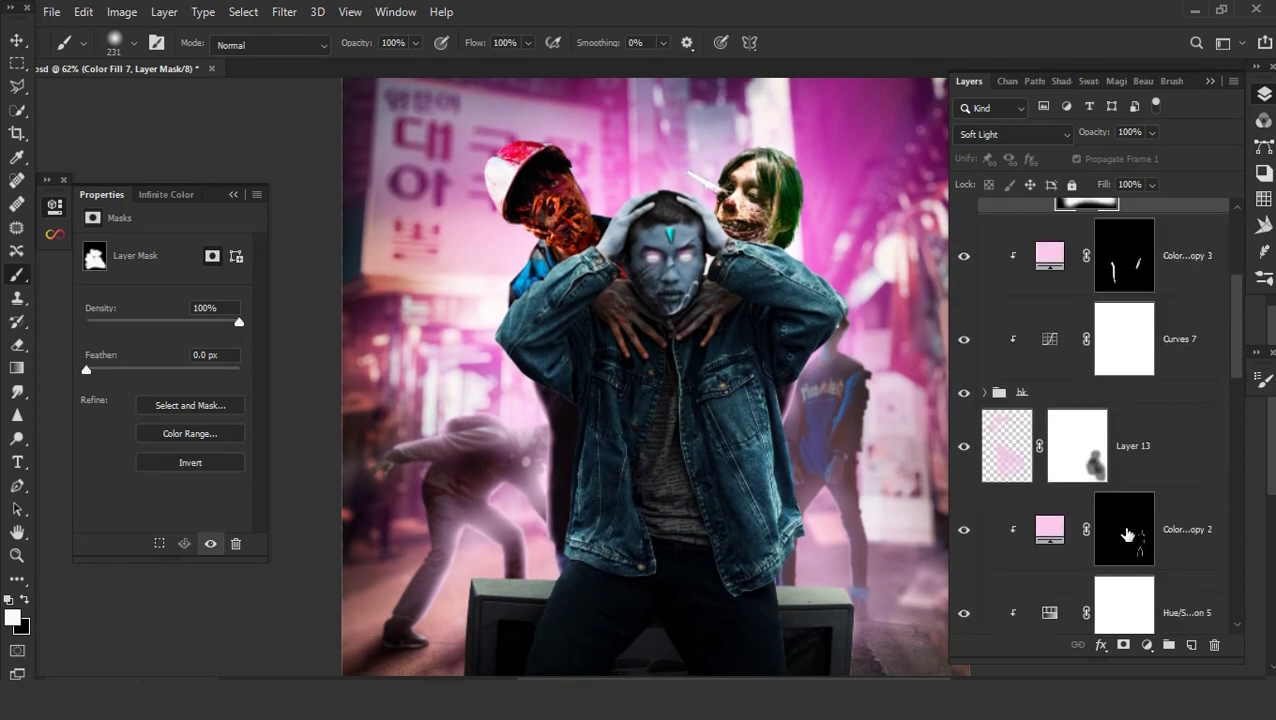
{"action": "scroll", "coordinate": [1127, 535], "scroll_direction": "down", "scroll_amount": 1}
{"action": "scroll", "coordinate": [1128, 533], "scroll_direction": "up", "scroll_amount": 2}
{"action": "scroll", "coordinate": [1130, 530], "scroll_direction": "up", "scroll_amount": 2}
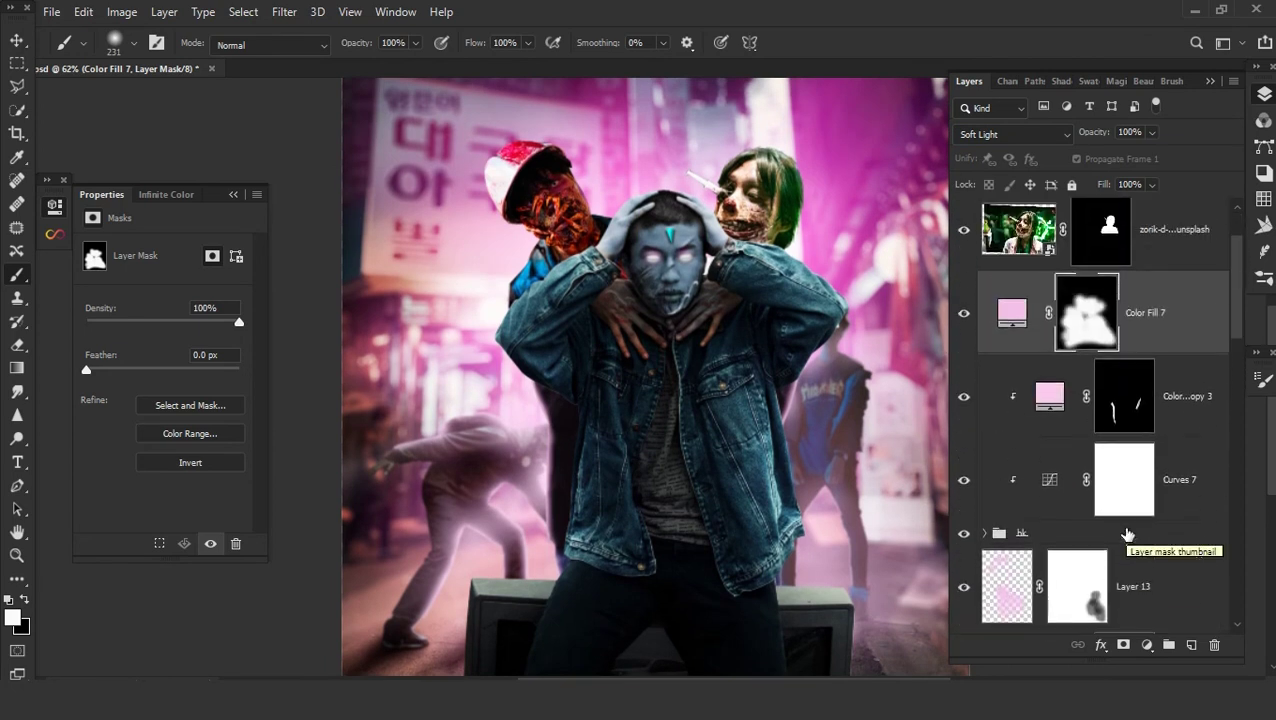
{"action": "scroll", "coordinate": [1091, 498], "scroll_direction": "up", "scroll_amount": 1}
{"action": "left_click", "coordinate": [1161, 378]}
- Clip a desaturating Hue/Saturation layer to each zombie, setting the capped zombie's copy to Hue -8, Saturation -51
{"action": "left_click", "coordinate": [1147, 645]}
{"action": "left_click", "coordinate": [1046, 475]}
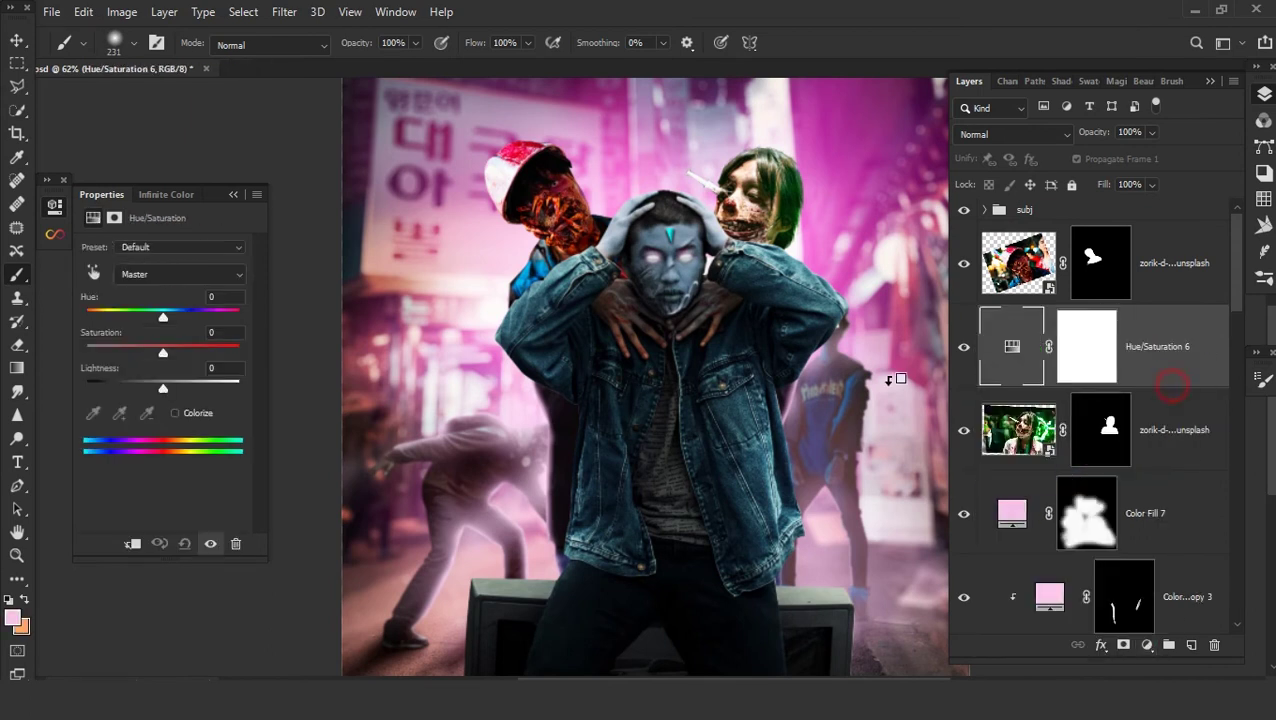
{"action": "left_click", "coordinate": [1172, 386], "text": "alt"}
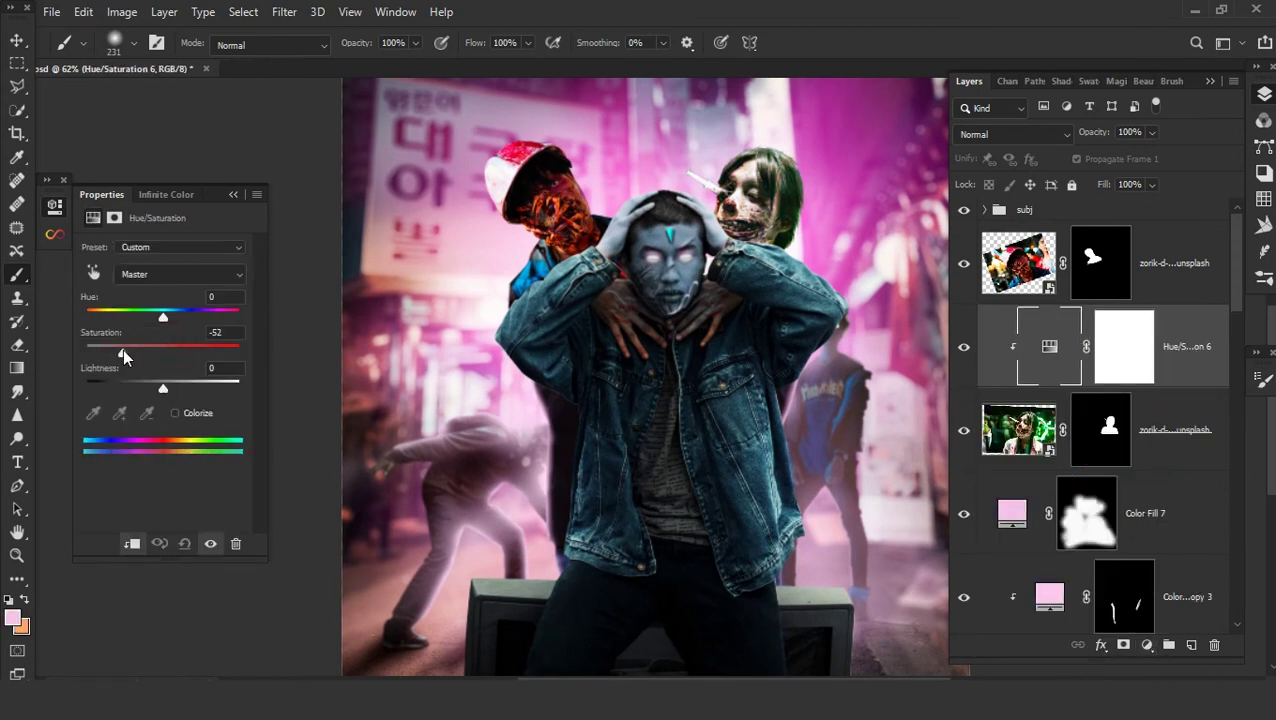
{"action": "left_click_drag", "start_coordinate": [1154, 366], "coordinate": [1180, 224]}
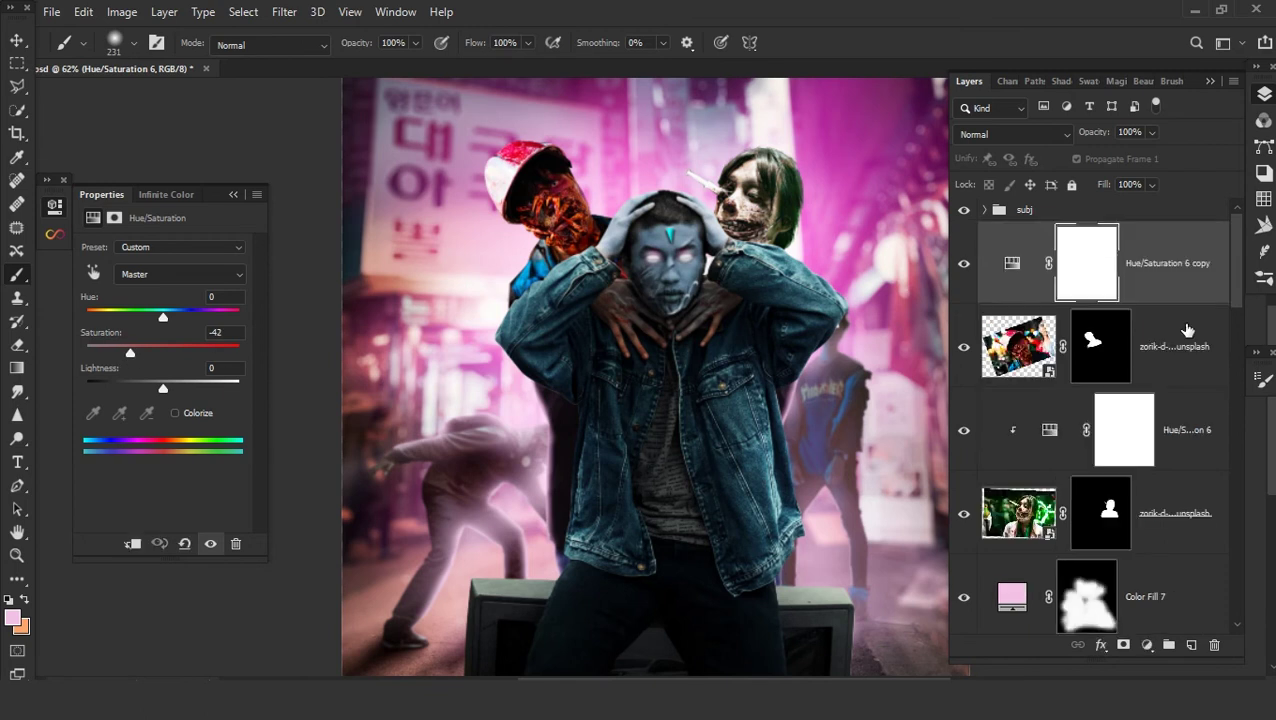
{"action": "left_click", "coordinate": [1182, 304], "text": "alt"}
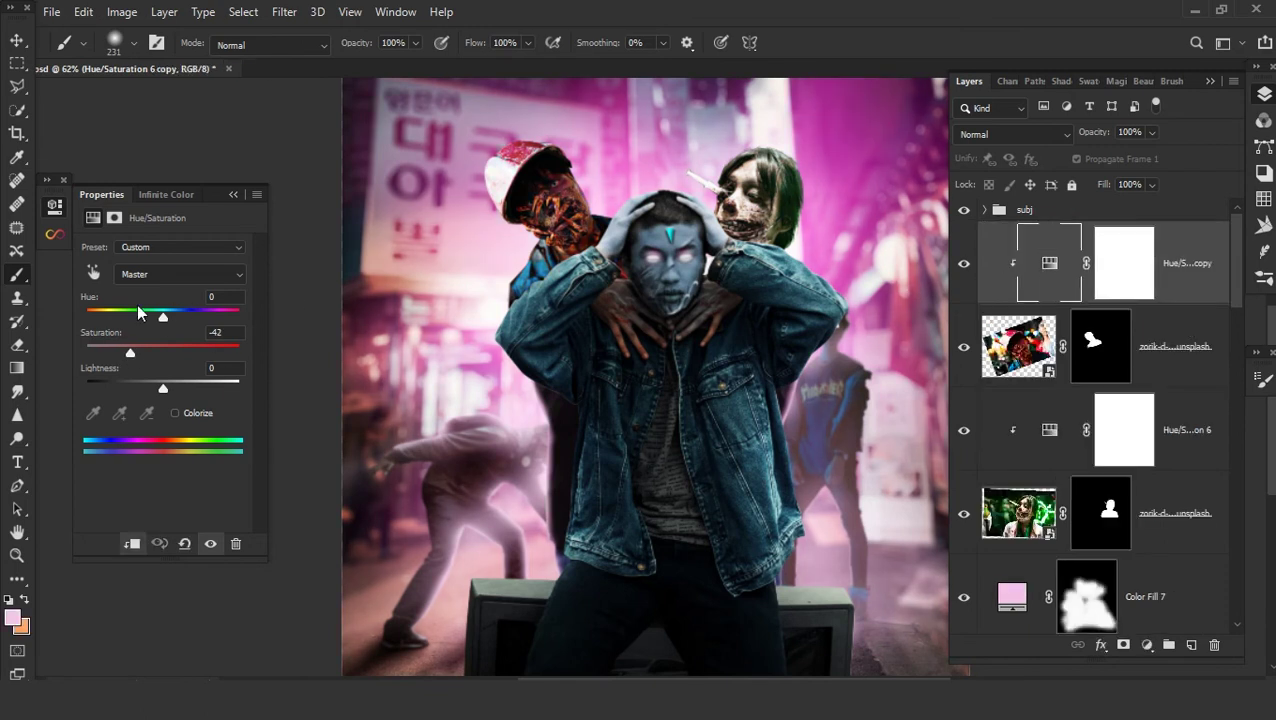
{"action": "mouse_move", "coordinate": [170, 320]}
{"action": "left_mouse_down"}
{"action": "mouse_move", "coordinate": [186, 320]}
{"action": "mouse_move", "coordinate": [62, 328]}
{"action": "left_mouse_up"}
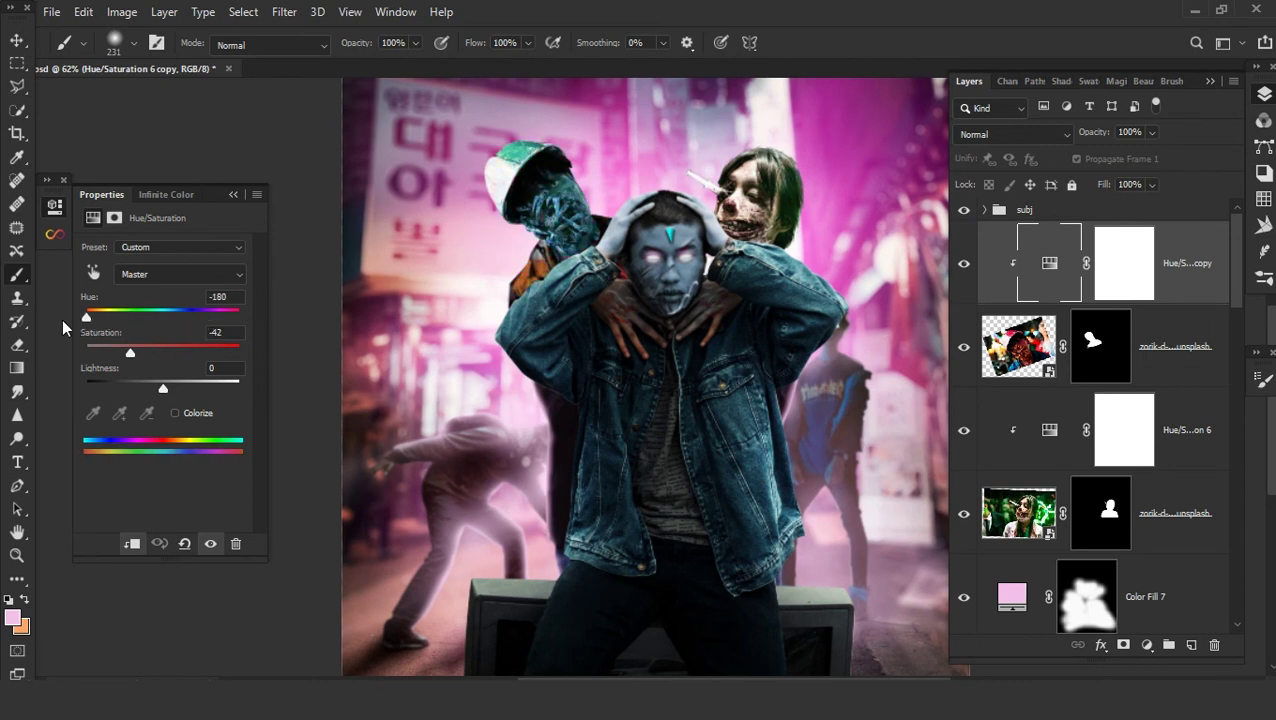
{"action": "left_click", "coordinate": [122, 318]}
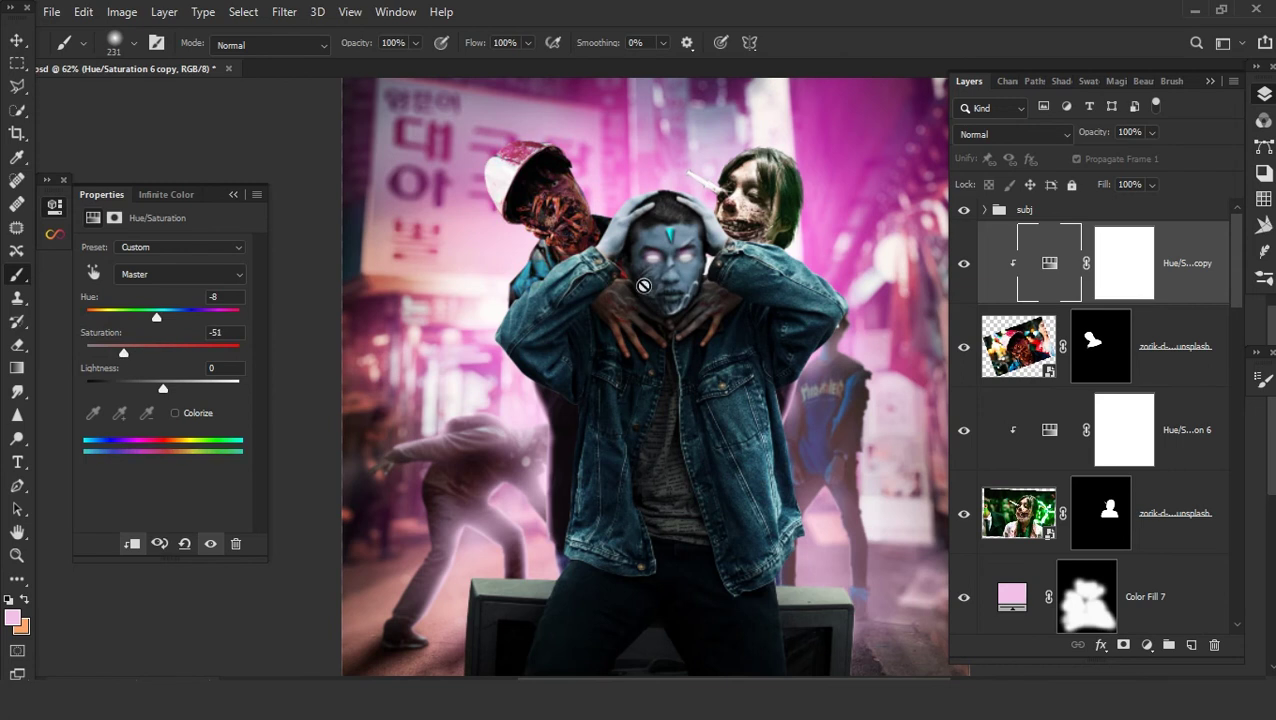
{"action": "scroll", "coordinate": [643, 286], "scroll_direction": "up", "scroll_amount": 5}
{"action": "scroll", "coordinate": [678, 362], "scroll_direction": "down", "scroll_amount": 3}
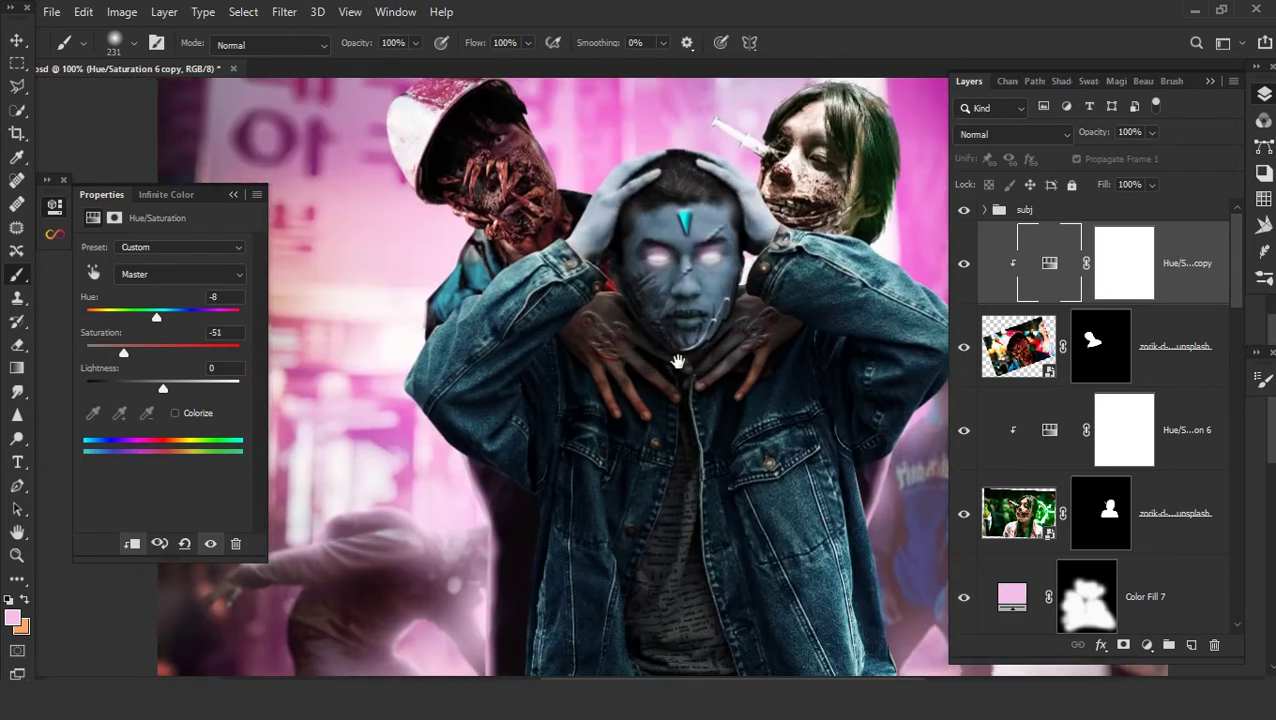
- Add a #f2c1e8 Solid Color fill above Hue/Saturation 6, clipped, with a black mask
{"action": "left_click", "coordinate": [1021, 608]}
{"action": "left_click", "coordinate": [1147, 645]}
{"action": "left_click", "coordinate": [1019, 328]}
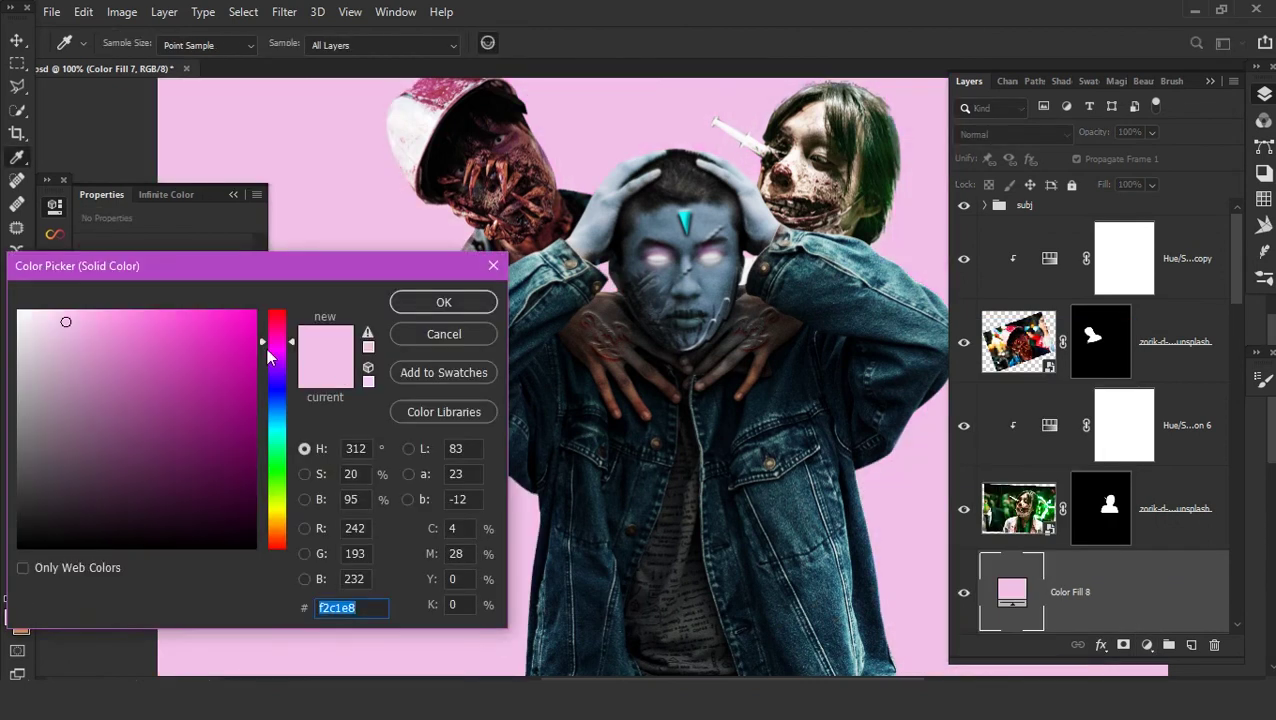
{"action": "left_click", "coordinate": [471, 310]}
{"action": "scroll", "coordinate": [1099, 484], "scroll_direction": "down", "scroll_amount": 1}
{"action": "left_click_drag", "start_coordinate": [1138, 547], "coordinate": [1199, 449]}
{"action": "left_click", "coordinate": [1185, 418], "text": "alt"}
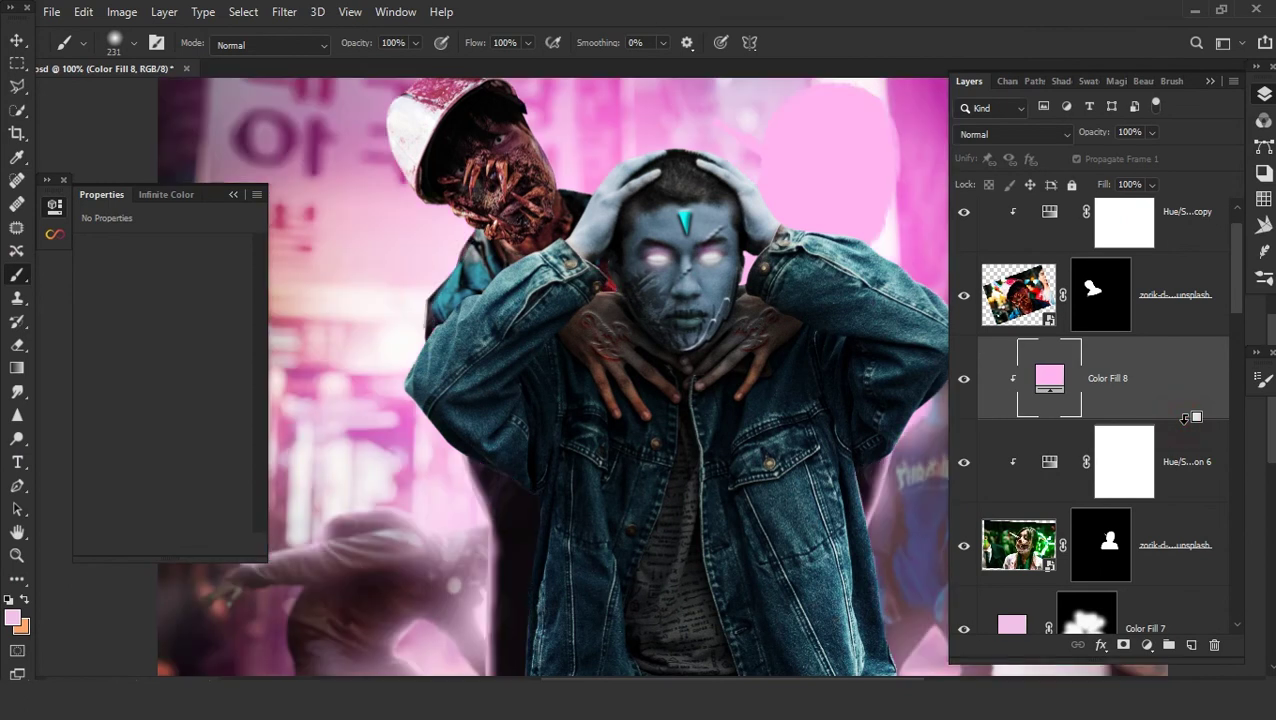
{"action": "left_click", "coordinate": [1123, 645], "text": "alt"}
- Check the brush presets and select the zombie's Hue/Saturation 6 layer
{"action": "scroll", "coordinate": [800, 230], "scroll_direction": "up", "scroll_amount": 2}
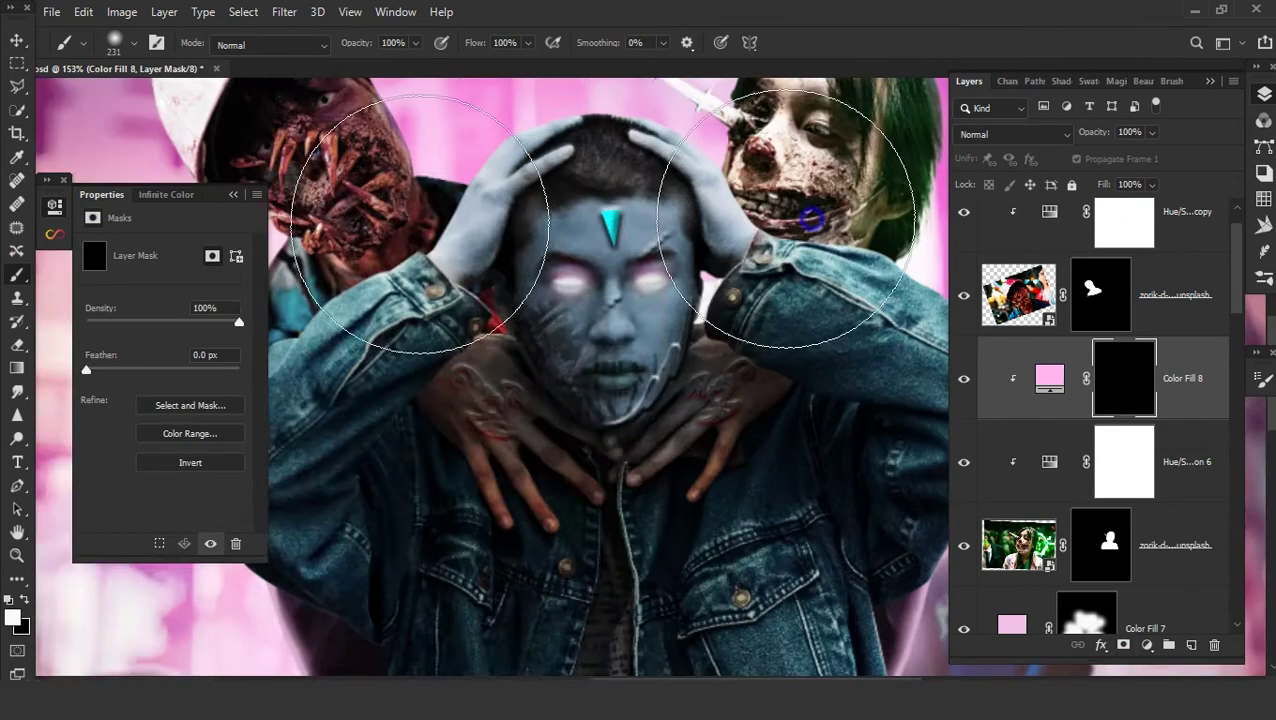
{"action": "right_click", "coordinate": [150, 224]}
{"action": "key", "text": "Escape"}
{"action": "scroll", "coordinate": [400, 200], "scroll_direction": "up", "scroll_amount": 3}
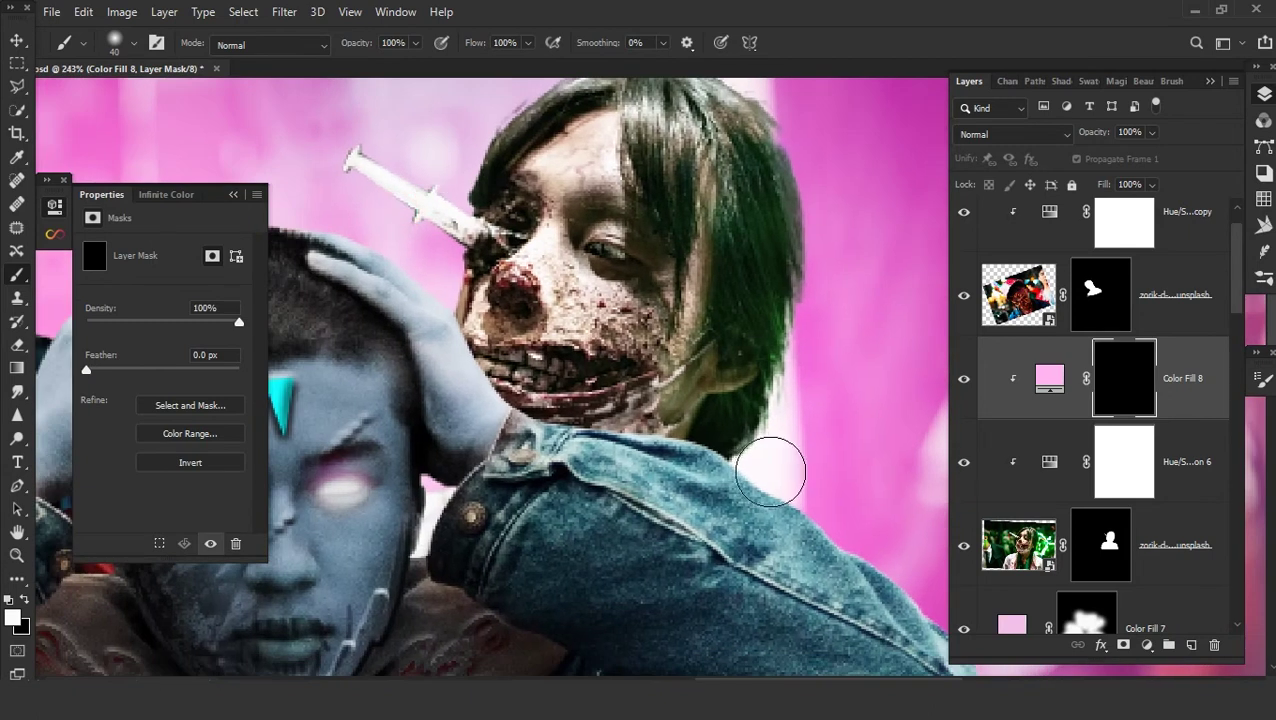
{"action": "left_click", "coordinate": [1124, 461]}
{"action": "left_click", "coordinate": [1147, 645]}
- Add a Brightness/Contrast adjustment with Brightness -113 and Contrast 6
{"action": "left_click", "coordinate": [1011, 390]}
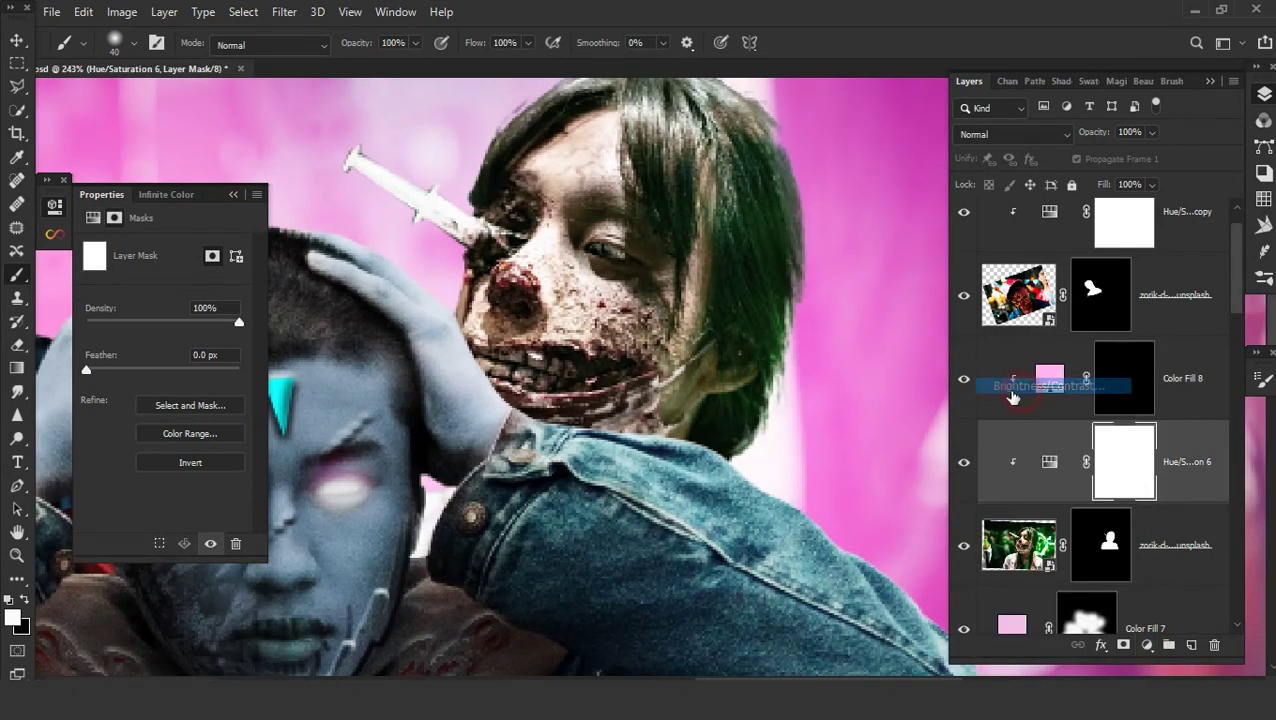
{"action": "left_click_drag", "start_coordinate": [92, 299], "coordinate": [105, 298]}
{"action": "mouse_move", "coordinate": [163, 333]}
{"action": "left_mouse_down"}
{"action": "mouse_move", "coordinate": [210, 333]}
{"action": "mouse_move", "coordinate": [166, 334]}
{"action": "left_mouse_up"}
- Paint pink glow along the zombie's hair on Color Fill 8's mask, blended as Linear Dodge (Add)
{"action": "left_click", "coordinate": [1104, 399]}
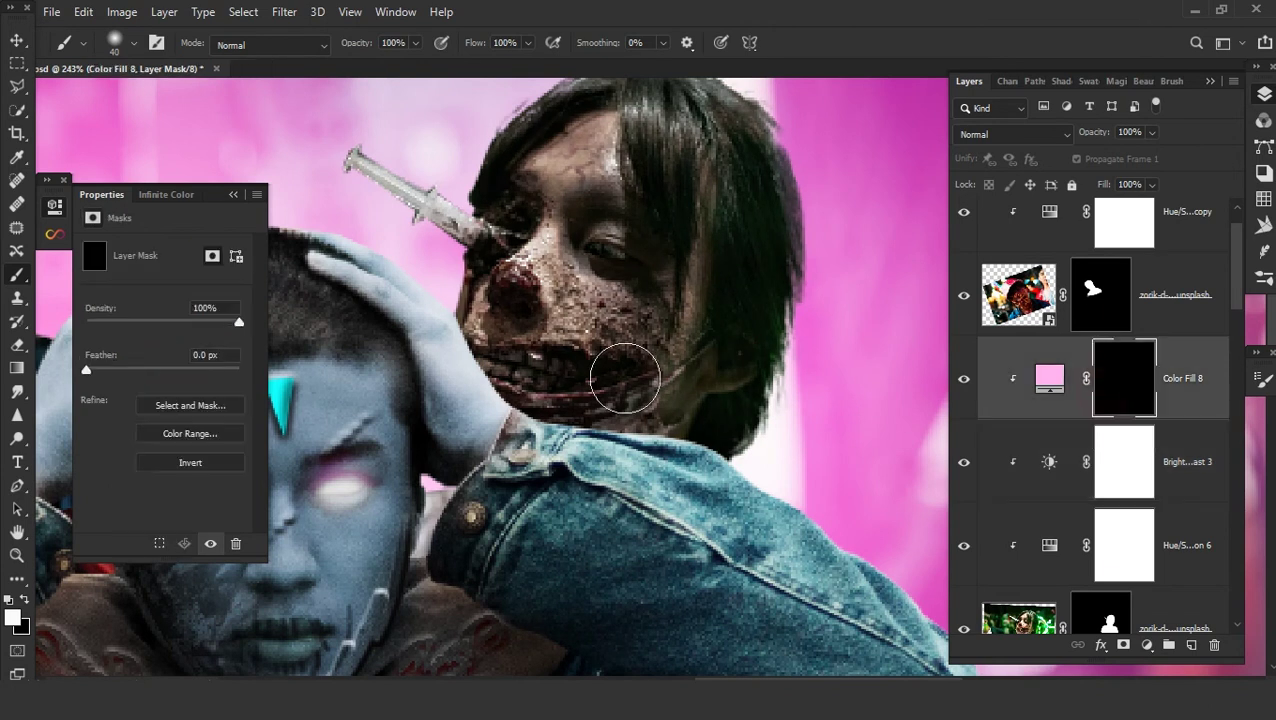
{"action": "scroll", "coordinate": [428, 233], "scroll_direction": "up", "scroll_amount": 3, "text": "alt"}
{"action": "right_click", "coordinate": [65, 110]}
{"action": "key", "text": "Return"}
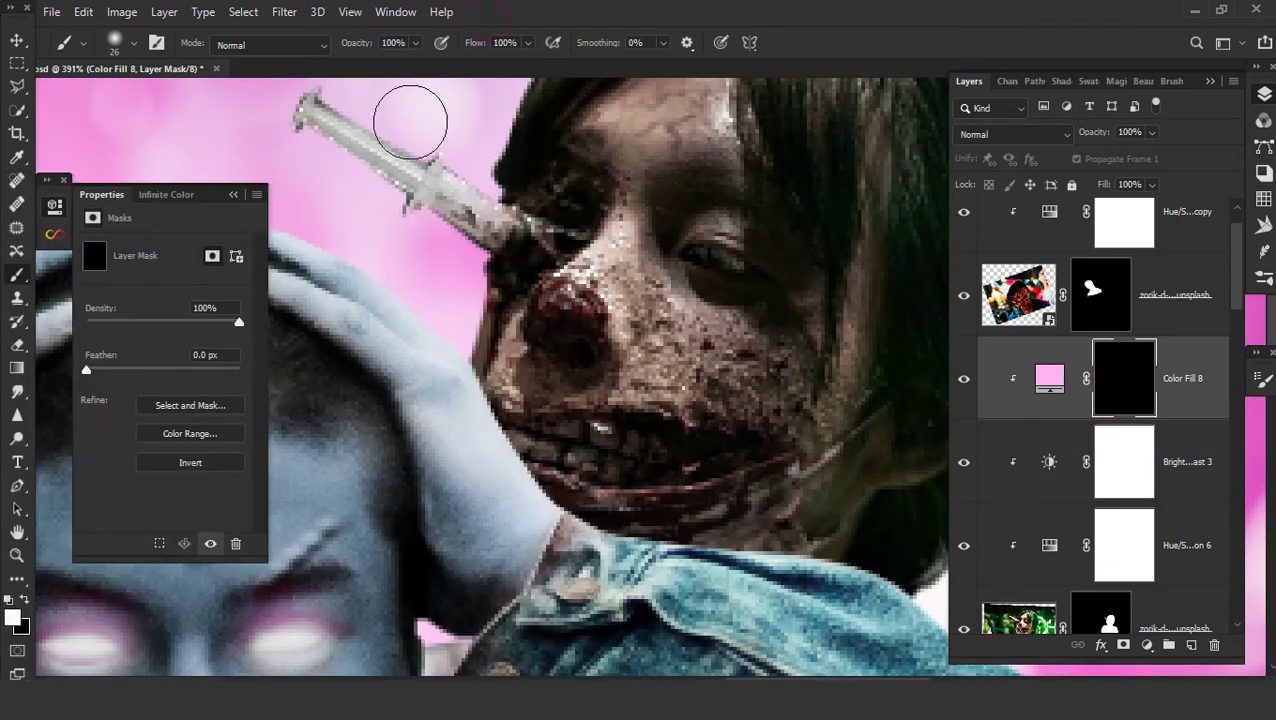
{"action": "left_click_drag", "start_coordinate": [414, 119], "coordinate": [498, 313]}
{"action": "mouse_move", "coordinate": [744, 135]}
{"action": "left_mouse_down"}
{"action": "mouse_move", "coordinate": [874, 122]}
{"action": "mouse_move", "coordinate": [578, 176]}
{"action": "mouse_move", "coordinate": [924, 351]}
{"action": "left_mouse_up"}
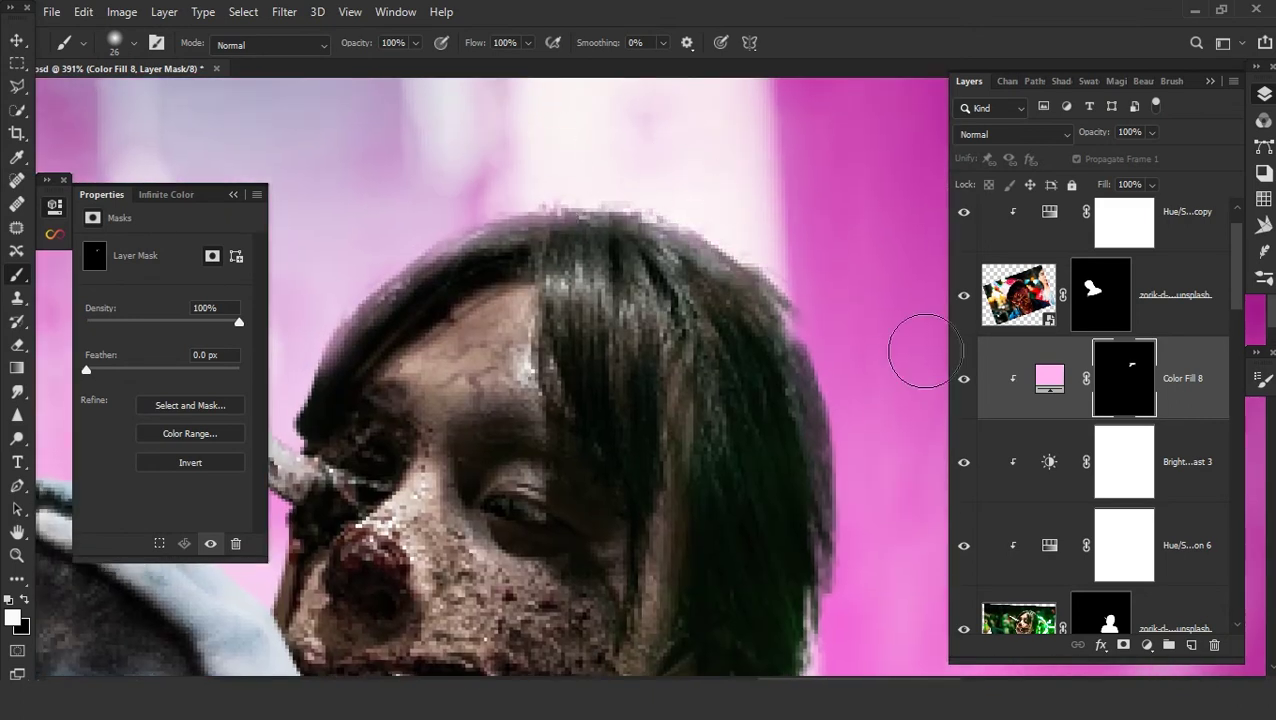
{"action": "left_click", "coordinate": [1012, 134]}
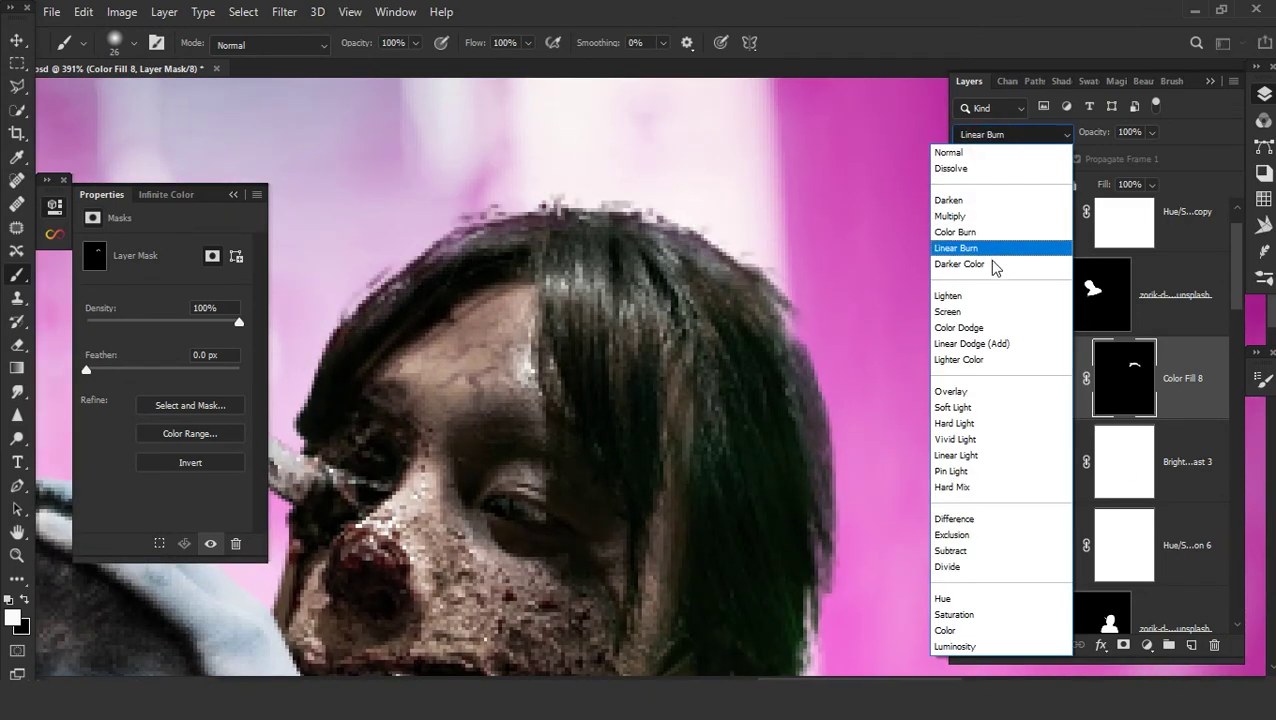
{"action": "left_click", "coordinate": [991, 342]}
{"action": "mouse_move", "coordinate": [902, 512]}
{"action": "left_mouse_down"}
{"action": "mouse_move", "coordinate": [769, 191]}
{"action": "mouse_move", "coordinate": [746, 447]}
{"action": "mouse_move", "coordinate": [720, 478]}
{"action": "mouse_move", "coordinate": [764, 251]}
{"action": "left_mouse_up"}
{"action": "scroll", "coordinate": [800, 260], "scroll_direction": "down", "scroll_amount": 3}
- Shrink the brush to 6 px and move the view along the hair edge down to the jaw
{"action": "scroll", "coordinate": [598, 490], "scroll_direction": "up", "scroll_amount": 3}
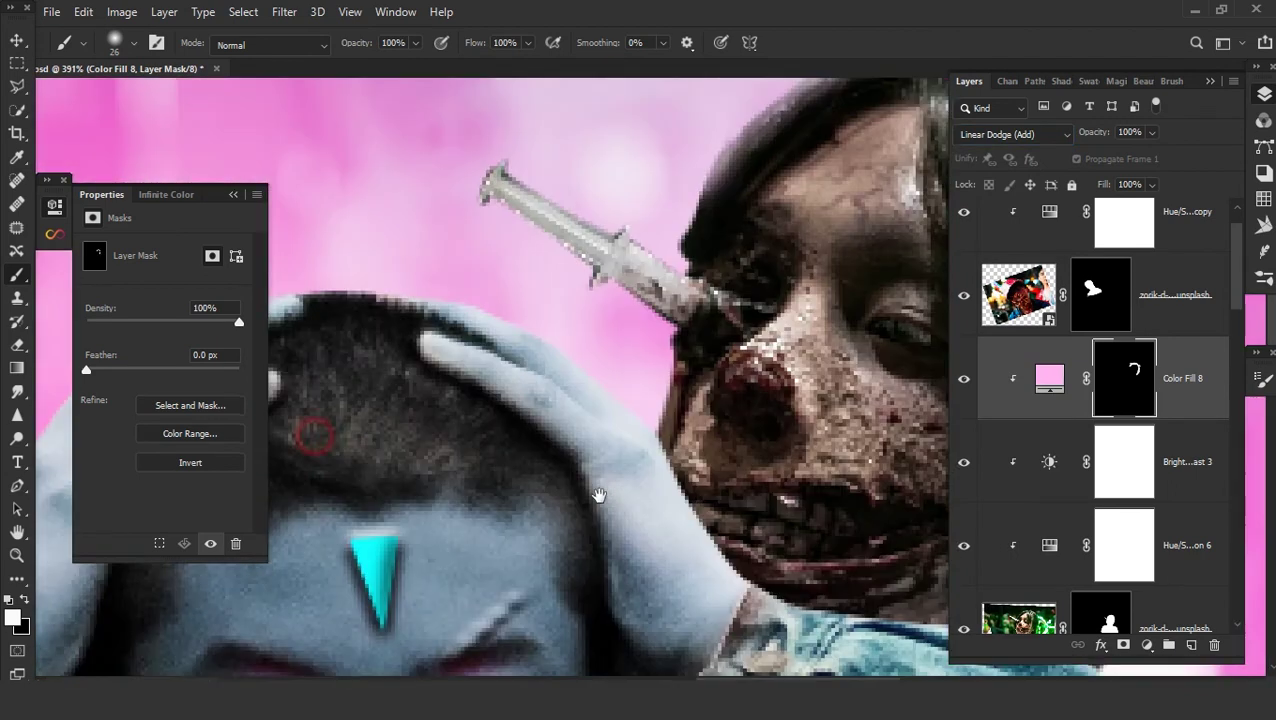
{"action": "scroll", "coordinate": [607, 464], "scroll_direction": "up", "scroll_amount": 3}
{"action": "scroll", "coordinate": [629, 356], "scroll_direction": "down", "scroll_amount": 3}
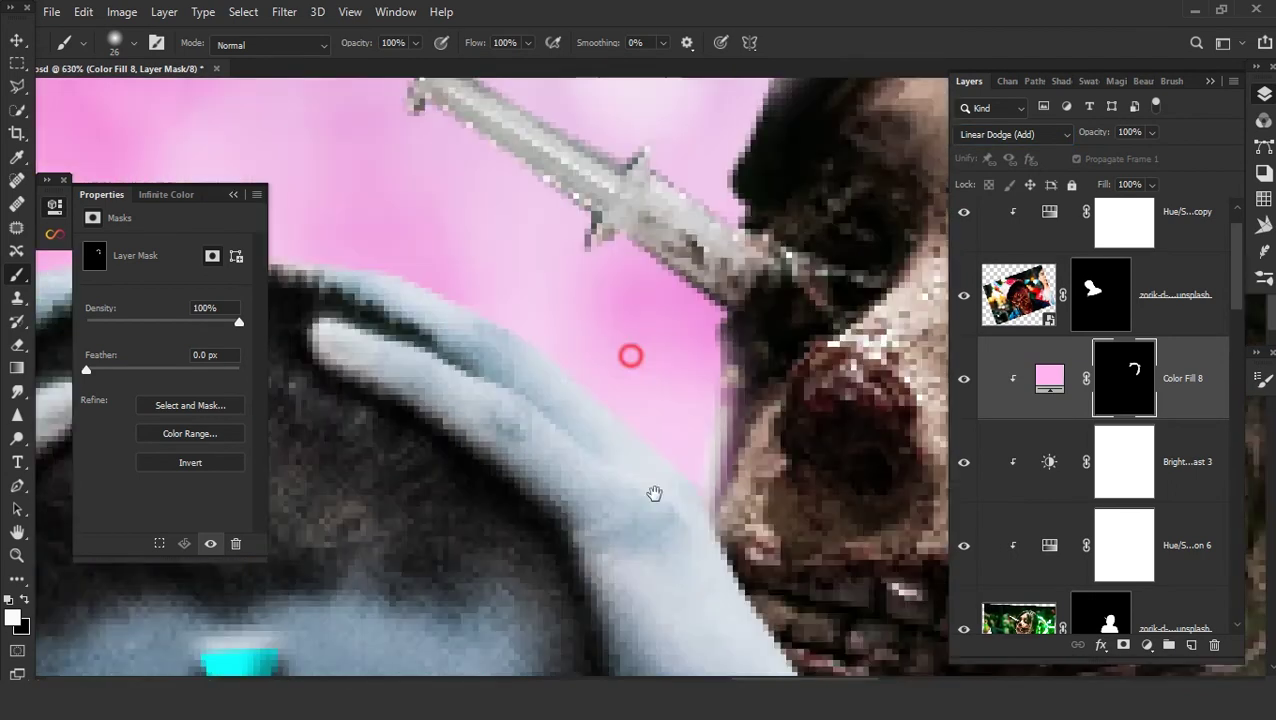
{"action": "scroll", "coordinate": [700, 320], "scroll_direction": "up", "scroll_amount": 3}
{"action": "right_click", "coordinate": [746, 290]}
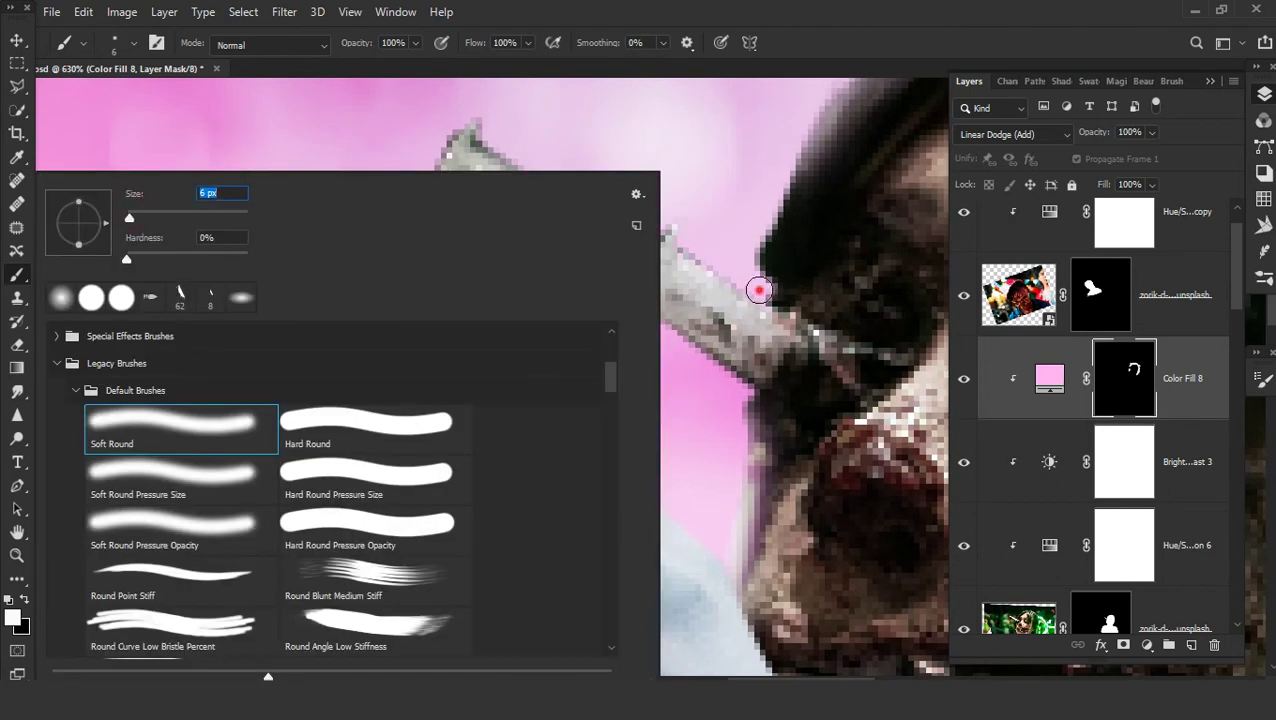
{"action": "key", "text": "Return"}
{"action": "scroll", "coordinate": [780, 200], "scroll_direction": "up", "scroll_amount": 3}
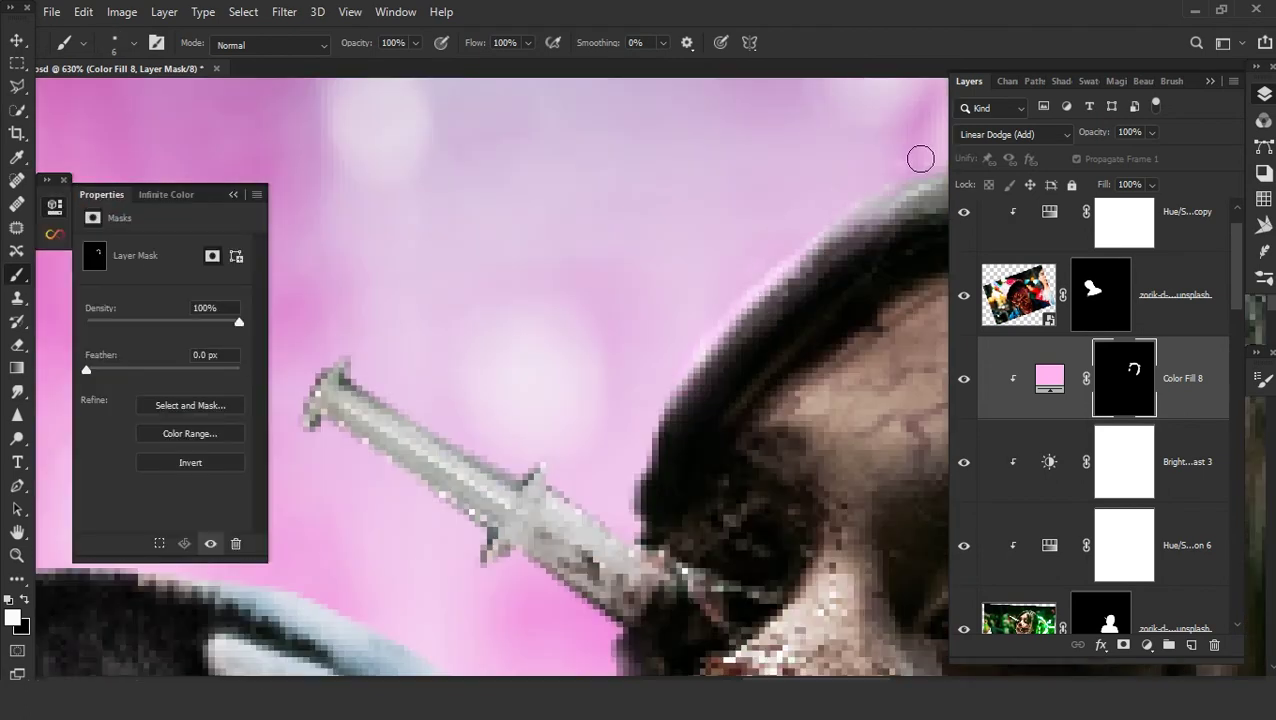
{"action": "left_click_drag", "start_coordinate": [920, 159], "coordinate": [622, 301]}
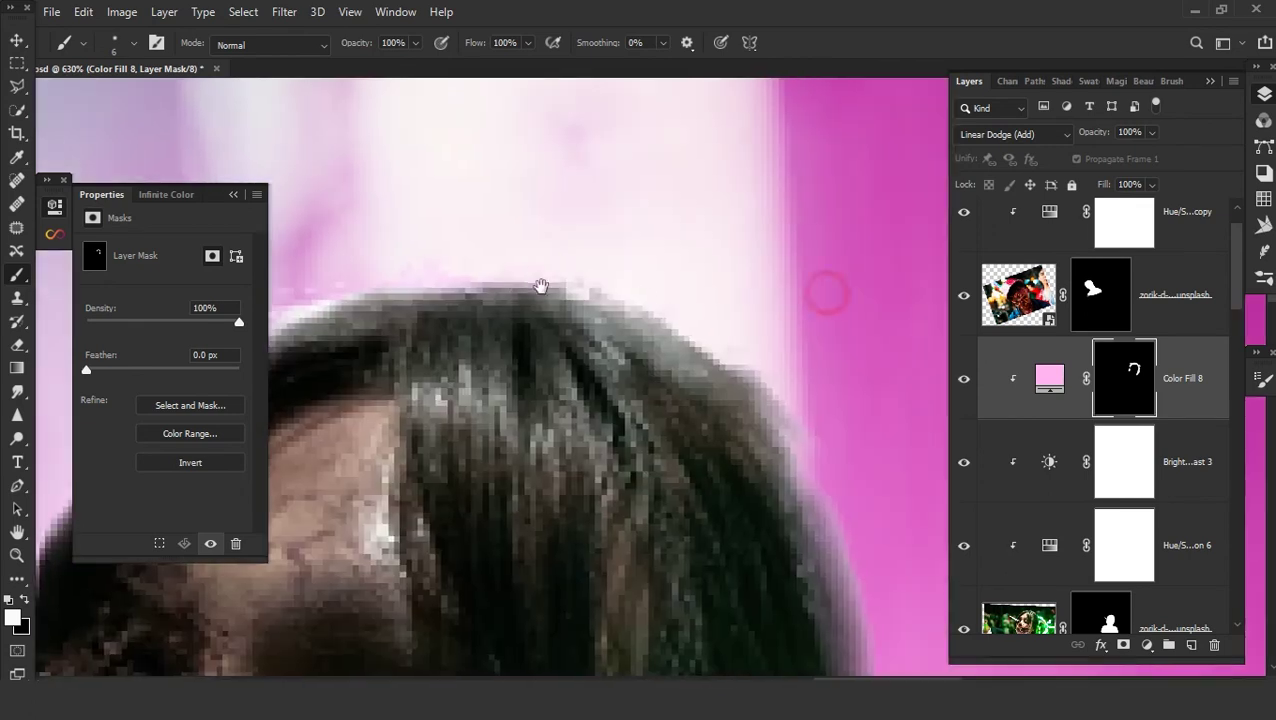
{"action": "scroll", "coordinate": [826, 293], "scroll_direction": "right", "scroll_amount": 3}
{"action": "left_click_drag", "start_coordinate": [866, 505], "coordinate": [760, 393]}
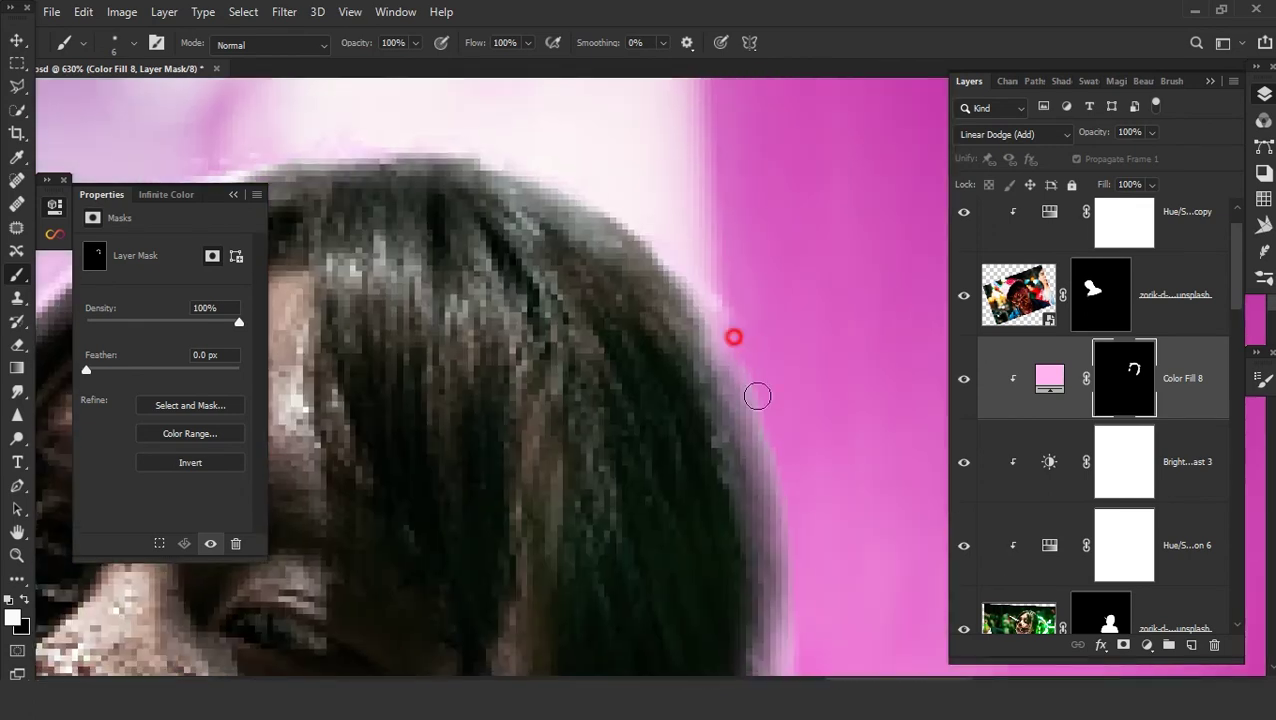
{"action": "left_click_drag", "start_coordinate": [795, 570], "coordinate": [718, 342]}
{"action": "left_click_drag", "start_coordinate": [698, 596], "coordinate": [698, 396]}
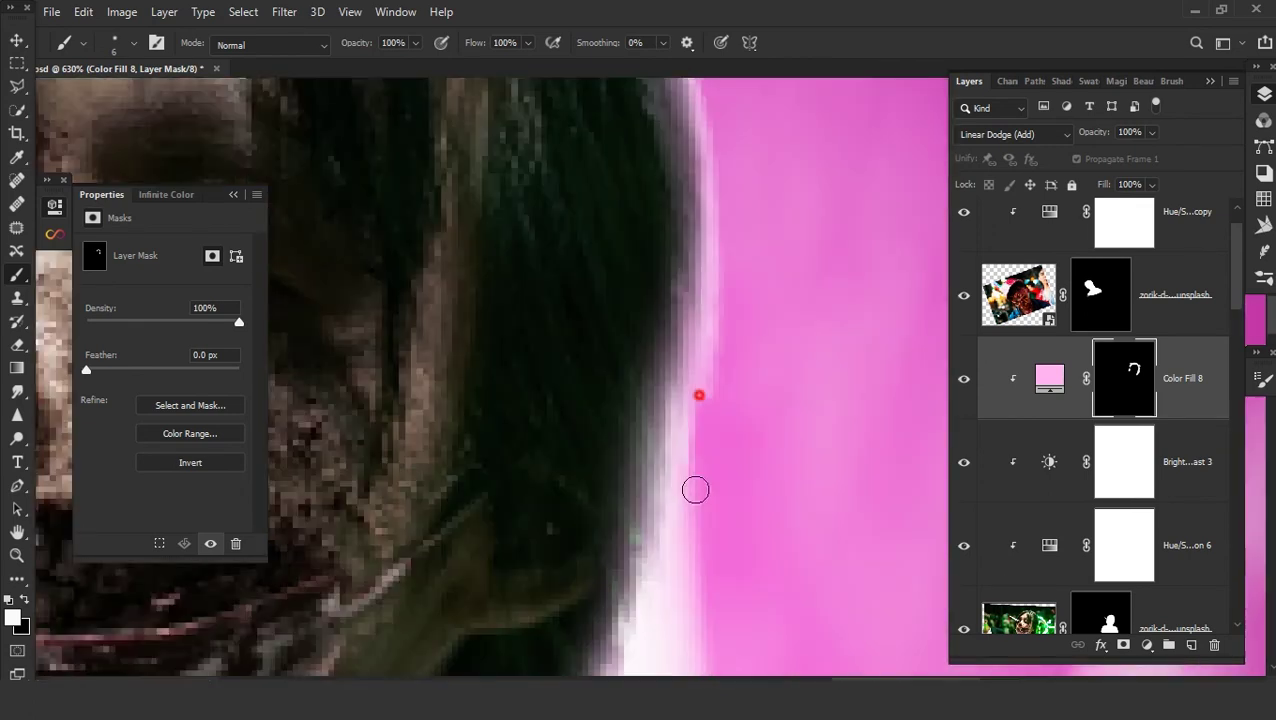
{"action": "left_click_drag", "start_coordinate": [698, 453], "coordinate": [681, 385]}
{"action": "scroll", "coordinate": [482, 597], "scroll_direction": "down", "scroll_amount": 5}
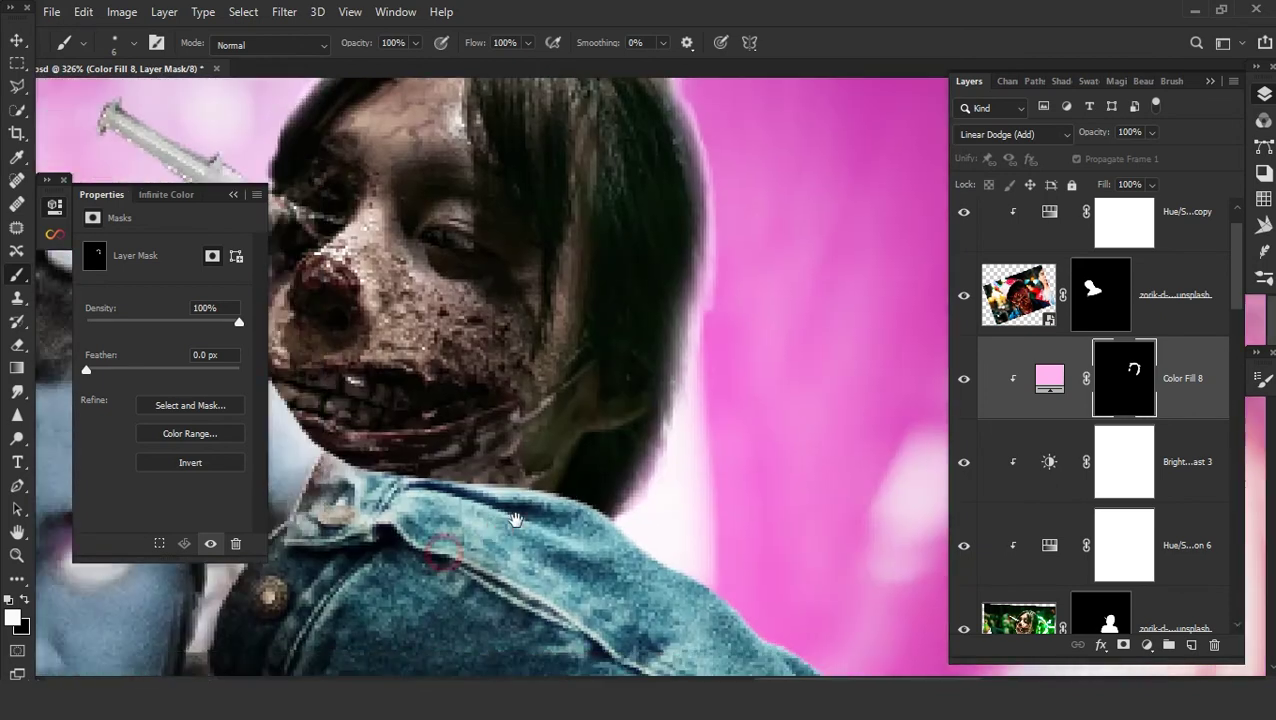
{"action": "scroll", "coordinate": [738, 340], "scroll_direction": "up", "scroll_amount": 5}
- Paint a thin pink glow line along the jaw, trim its top, and extend it down the shoulder
{"action": "left_click_drag", "start_coordinate": [788, 298], "coordinate": [553, 513]}
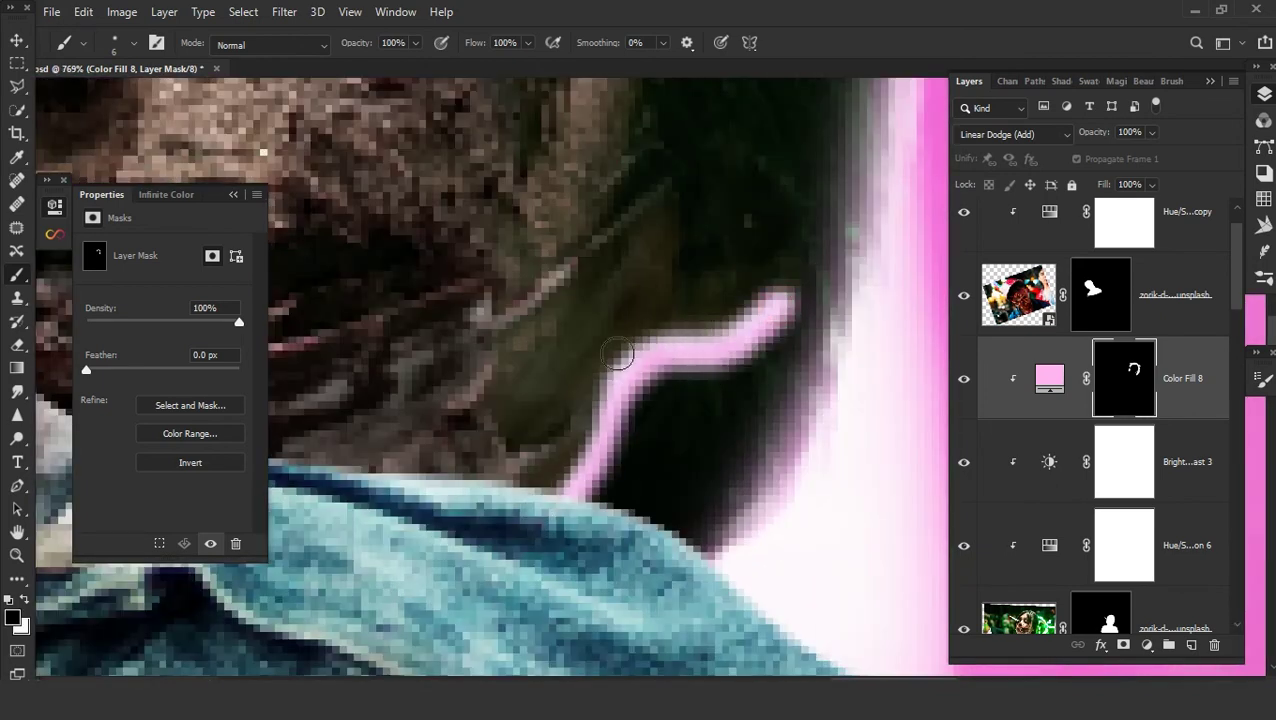
{"action": "left_click_drag", "start_coordinate": [775, 280], "coordinate": [733, 374]}
{"action": "mouse_move", "coordinate": [655, 401]}
{"action": "left_mouse_down"}
{"action": "mouse_move", "coordinate": [585, 480]}
{"action": "mouse_move", "coordinate": [703, 364]}
{"action": "mouse_move", "coordinate": [688, 379]}
{"action": "left_mouse_up"}
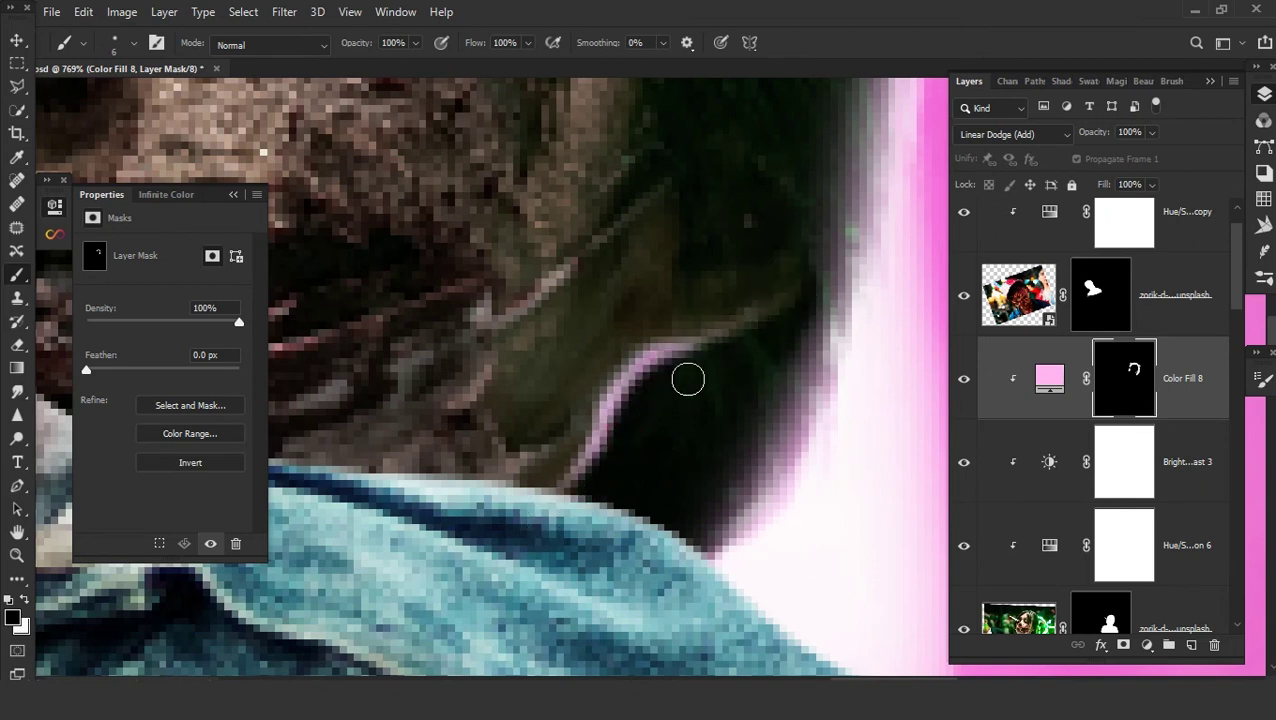
{"action": "scroll", "coordinate": [544, 508], "scroll_direction": "down", "scroll_amount": 5}
{"action": "scroll", "coordinate": [620, 480], "scroll_direction": "up", "scroll_amount": 2}
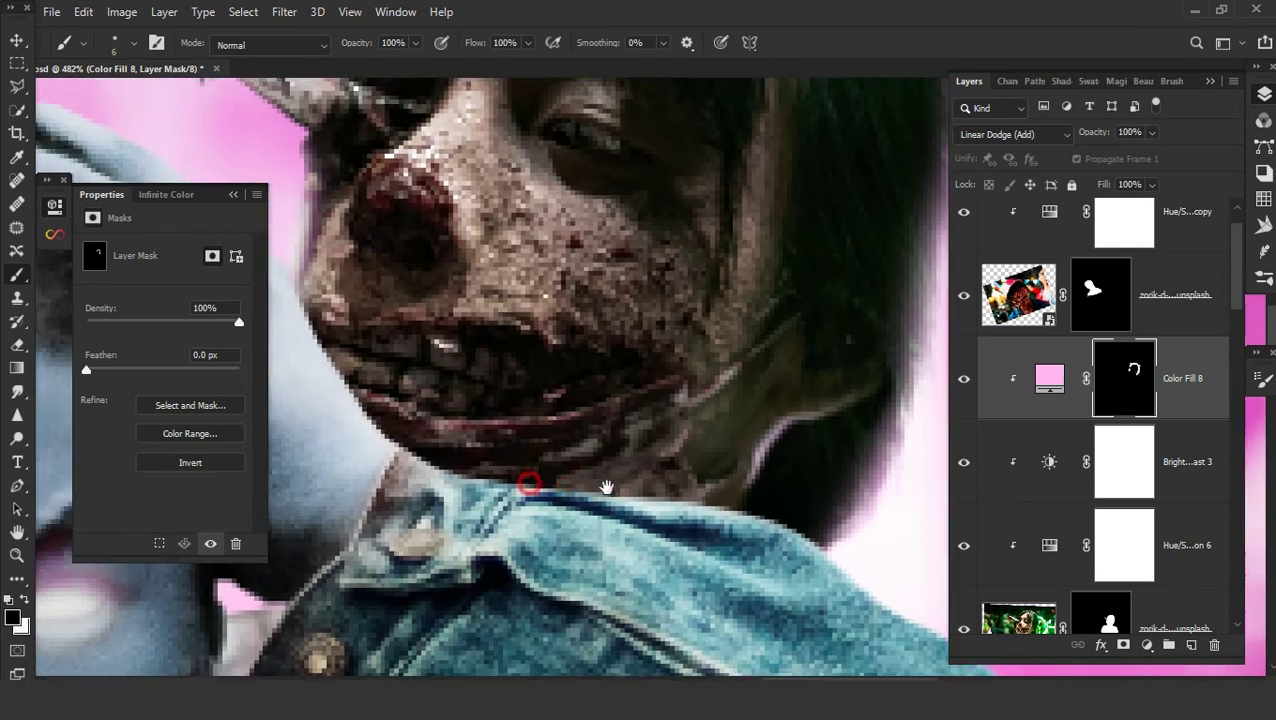
{"action": "scroll", "coordinate": [700, 495], "scroll_direction": "up", "scroll_amount": 3}
{"action": "mouse_move", "coordinate": [788, 509]}
{"action": "left_mouse_down"}
{"action": "mouse_move", "coordinate": [823, 470]}
{"action": "mouse_move", "coordinate": [843, 476]}
{"action": "left_mouse_up"}
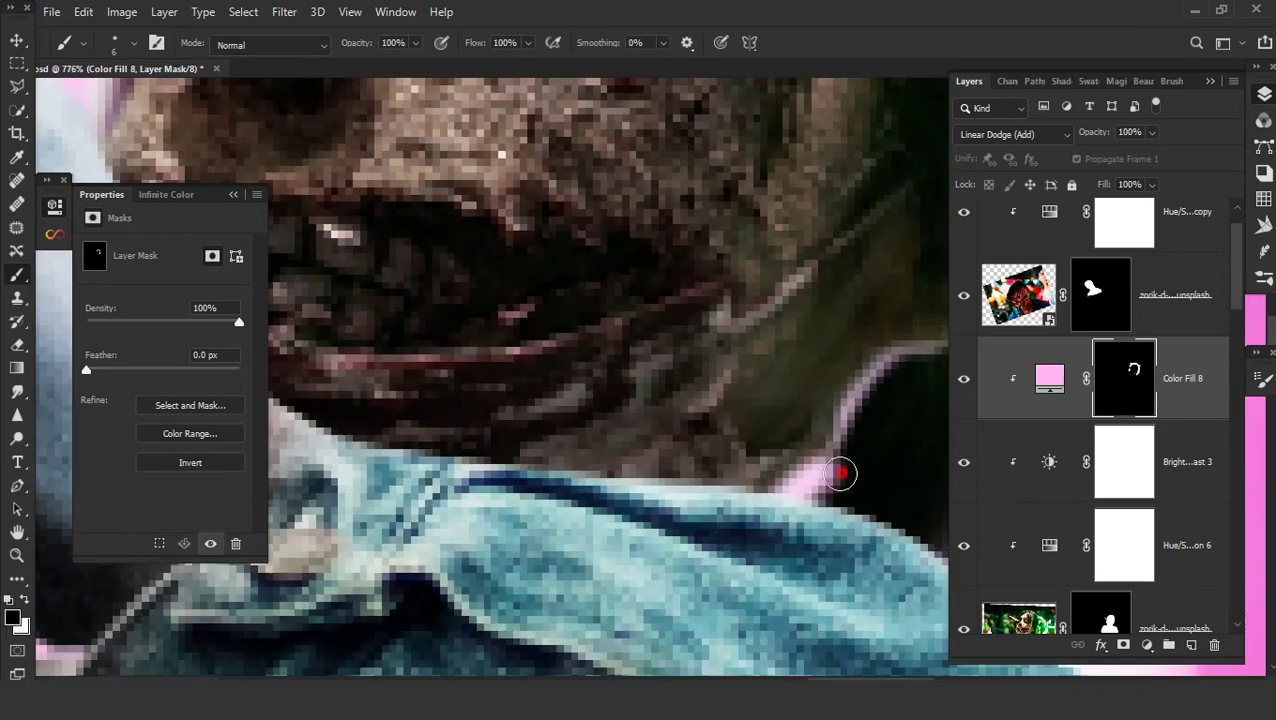
- Repaint the jaw-to-collar glow, painting out and redoing strokes until the rim sits cleanly
{"action": "left_click_drag", "start_coordinate": [588, 437], "coordinate": [564, 544]}
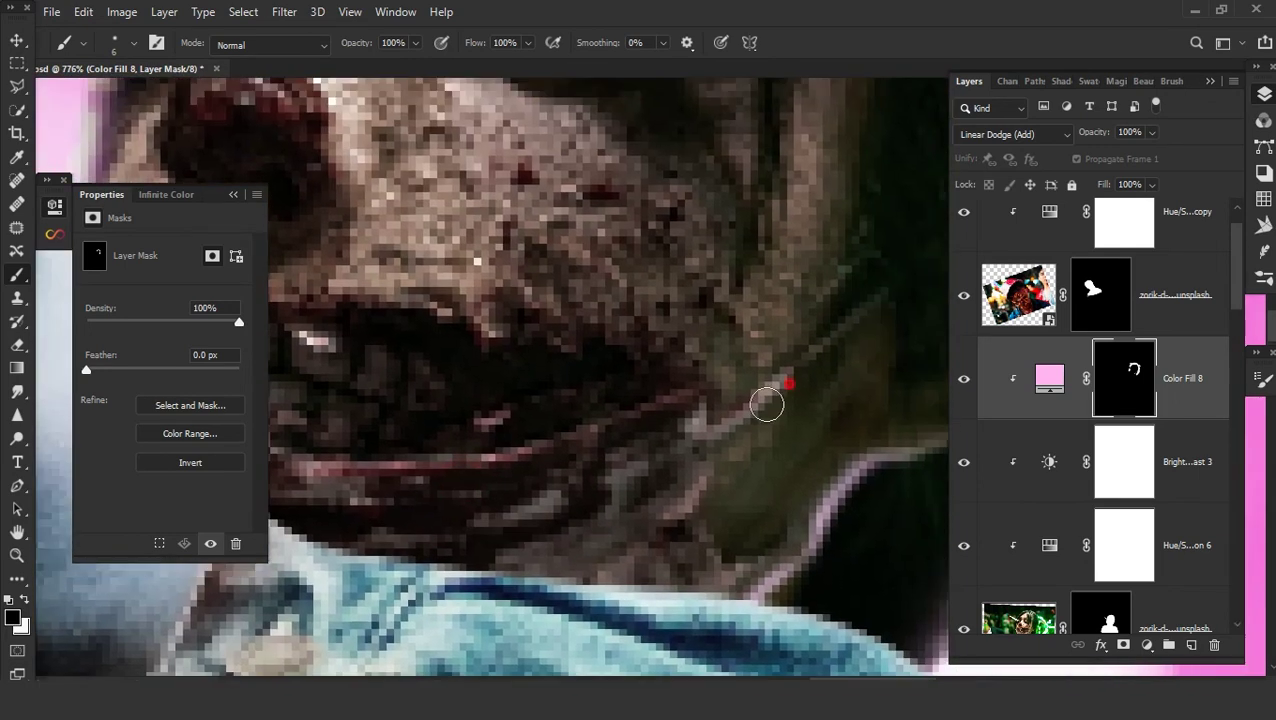
{"action": "left_click_drag", "start_coordinate": [769, 385], "coordinate": [481, 574]}
{"action": "left_click_drag", "start_coordinate": [709, 530], "coordinate": [635, 568]}
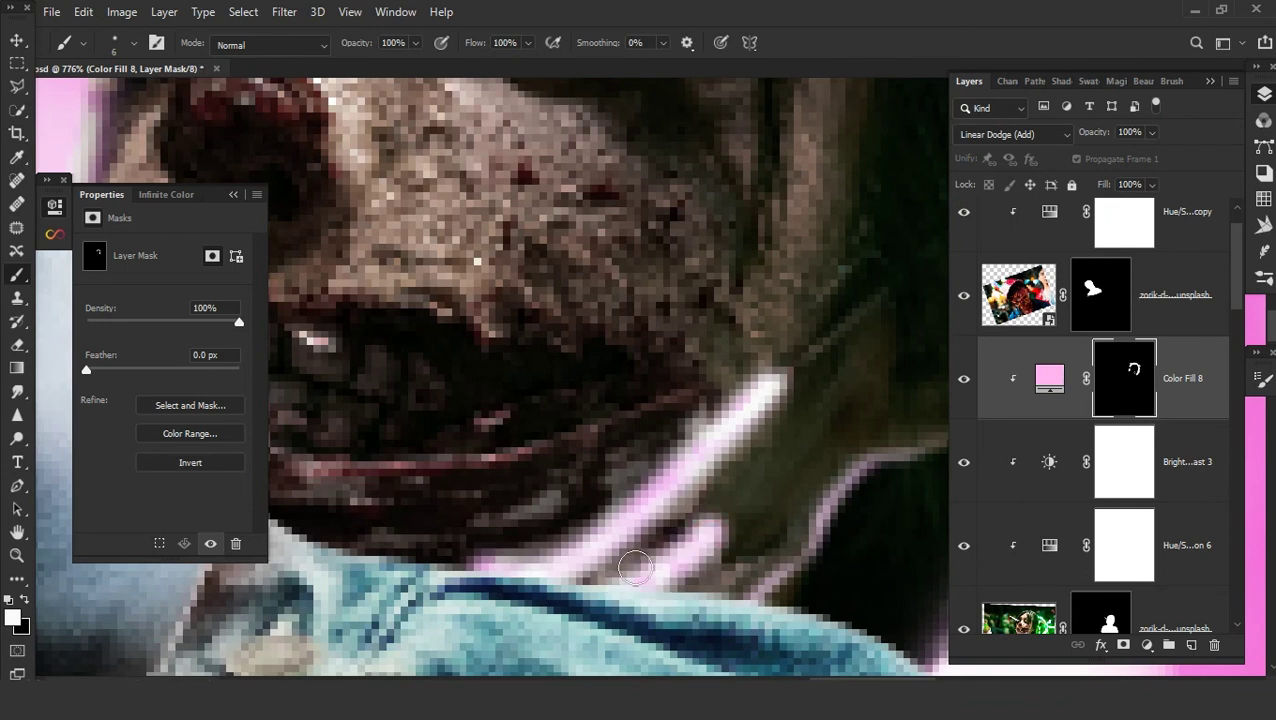
{"action": "left_click_drag", "start_coordinate": [787, 372], "coordinate": [462, 586]}
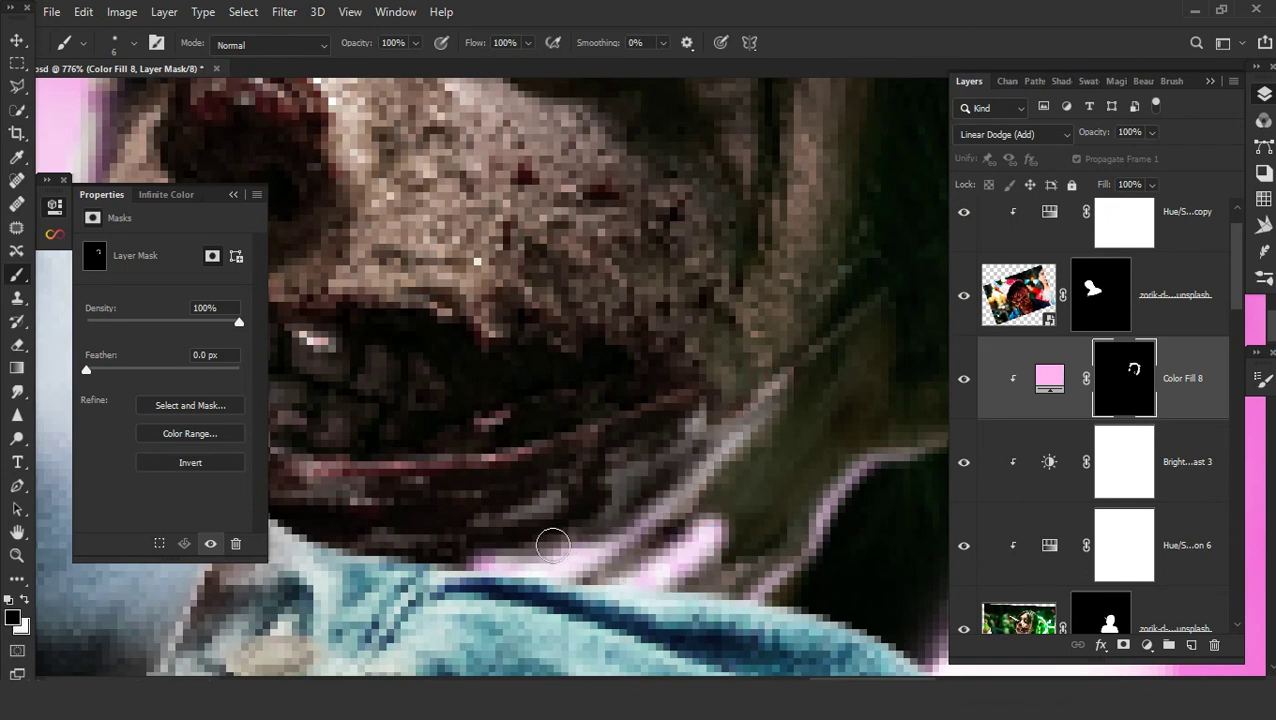
{"action": "left_click_drag", "start_coordinate": [713, 485], "coordinate": [600, 588]}
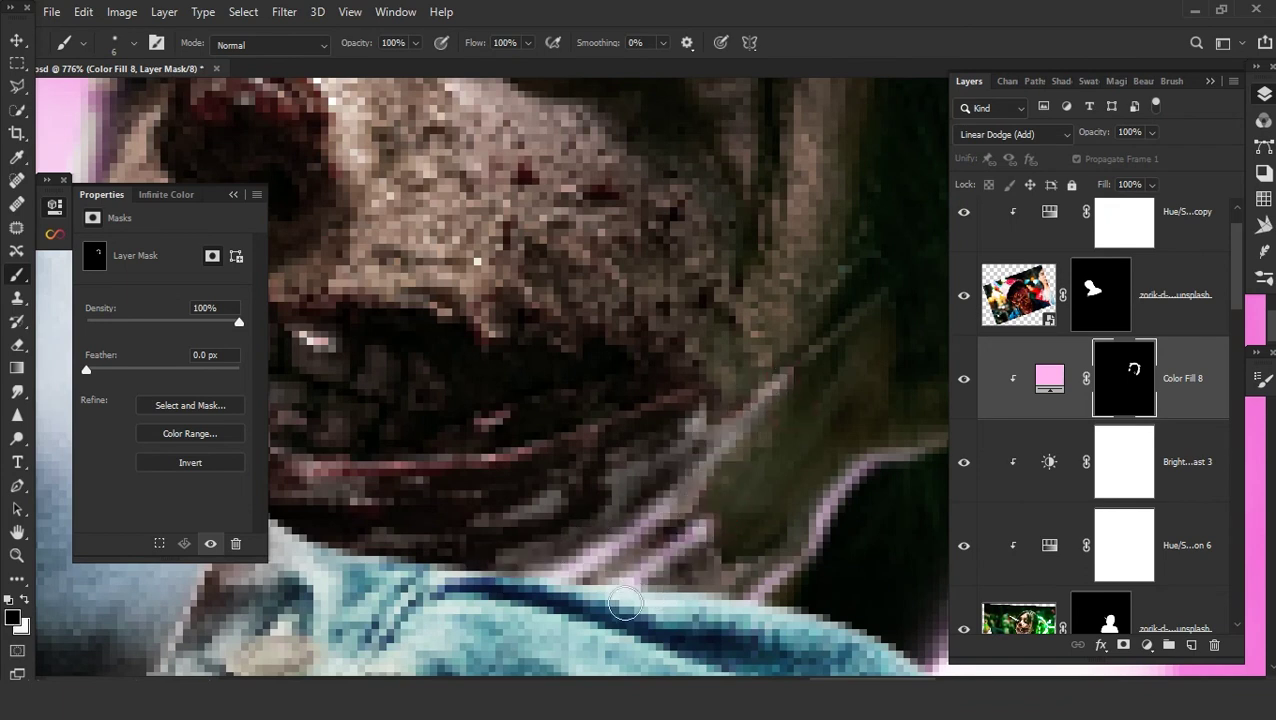
{"action": "left_click_drag", "start_coordinate": [786, 371], "coordinate": [661, 497]}
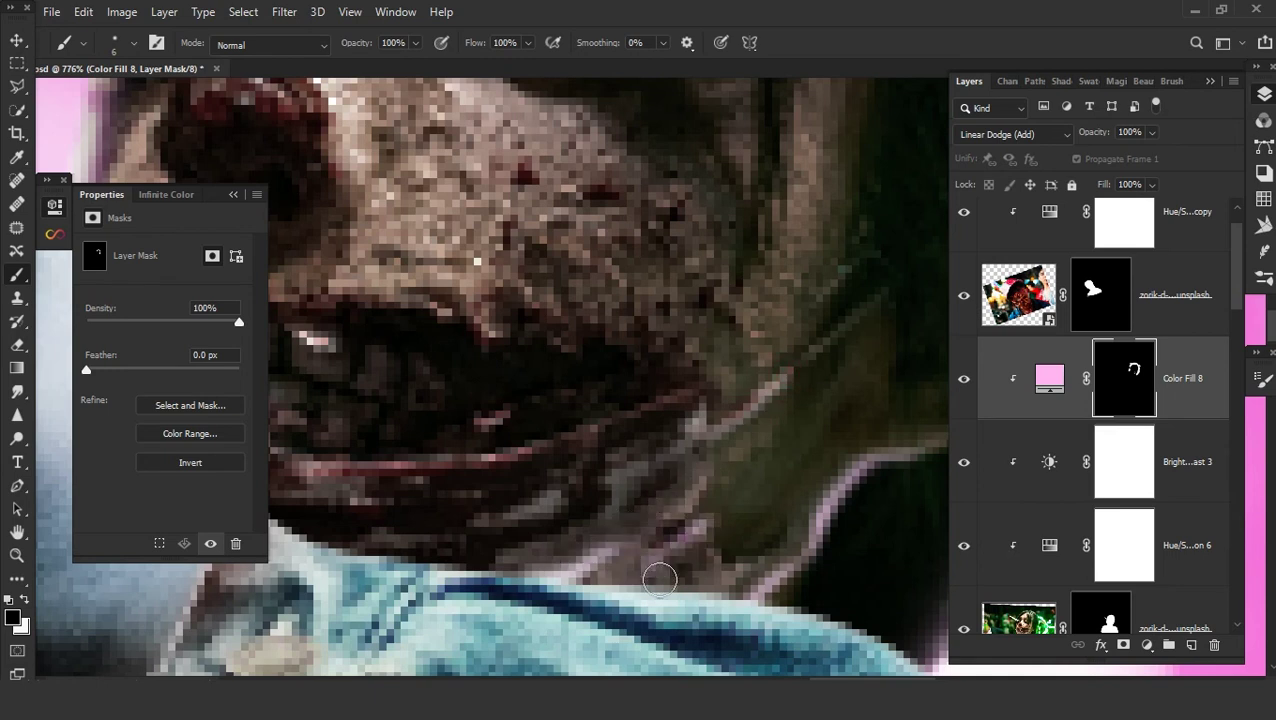
{"action": "scroll", "coordinate": [658, 572], "scroll_direction": "down", "scroll_amount": 3}
{"action": "scroll", "coordinate": [670, 419], "scroll_direction": "up", "scroll_amount": 2}
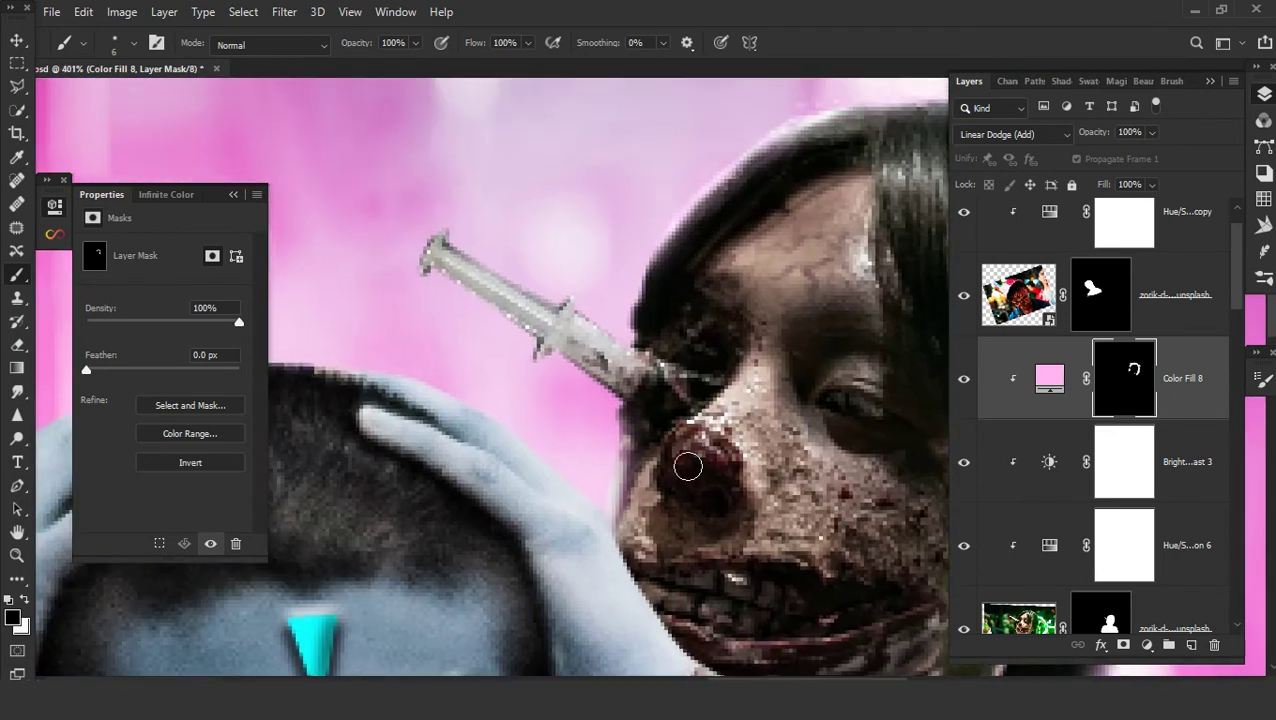
- Paint pink rim glow along the nose and nostril edge, masking out its top
{"action": "scroll", "coordinate": [689, 460], "scroll_direction": "up", "scroll_amount": 2}
{"action": "left_click_drag", "start_coordinate": [811, 250], "coordinate": [683, 402]}
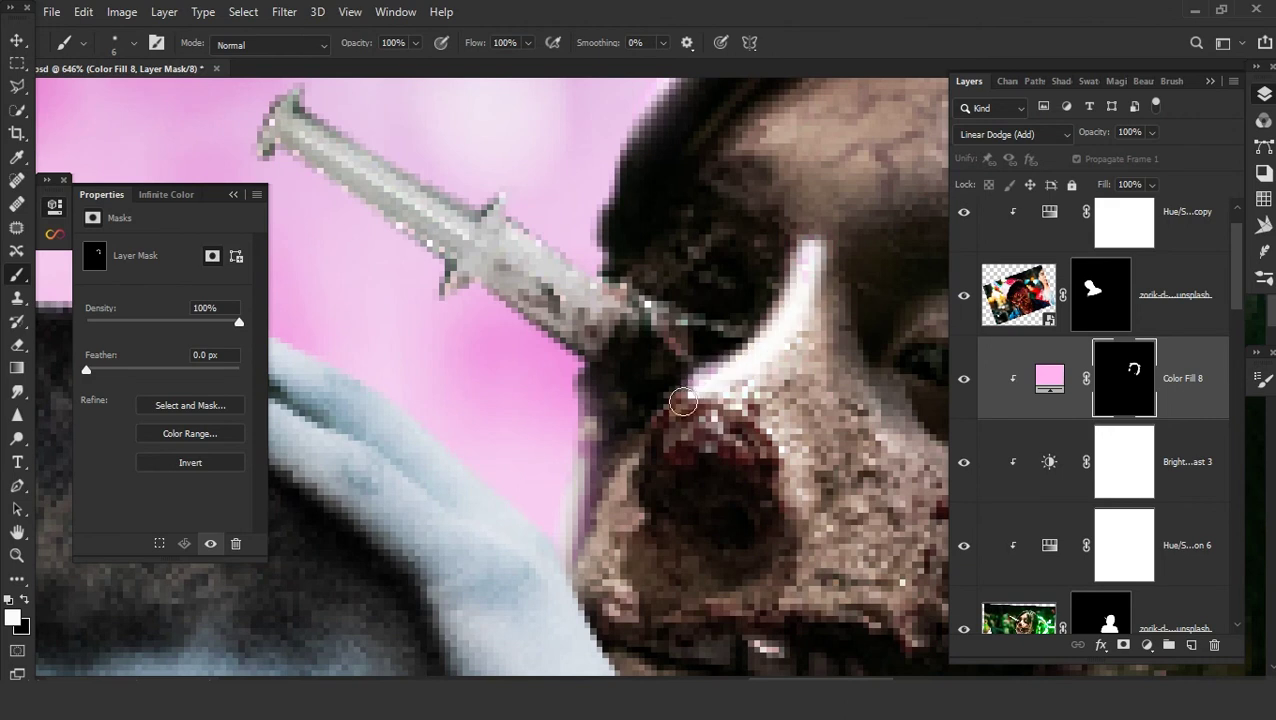
{"action": "key", "text": "x"}
{"action": "left_click_drag", "start_coordinate": [808, 250], "coordinate": [814, 295]}
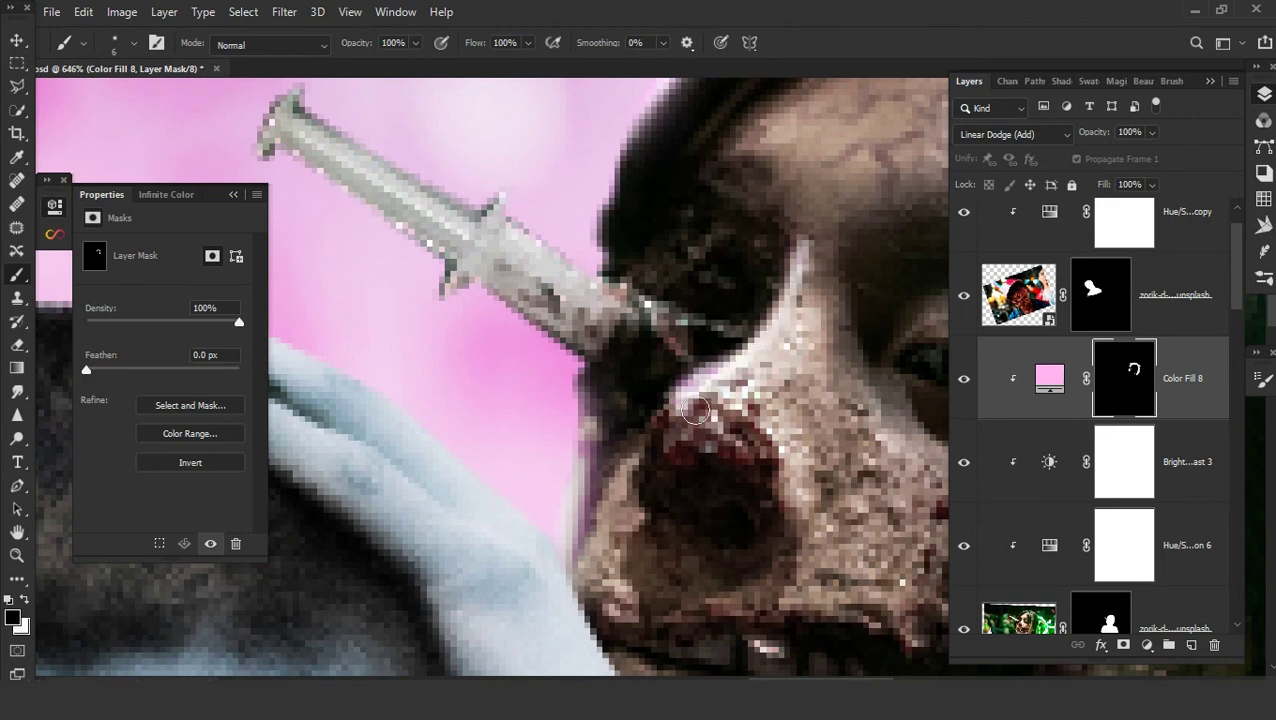
{"action": "key", "text": "x"}
{"action": "left_click_drag", "start_coordinate": [802, 511], "coordinate": [740, 415]}
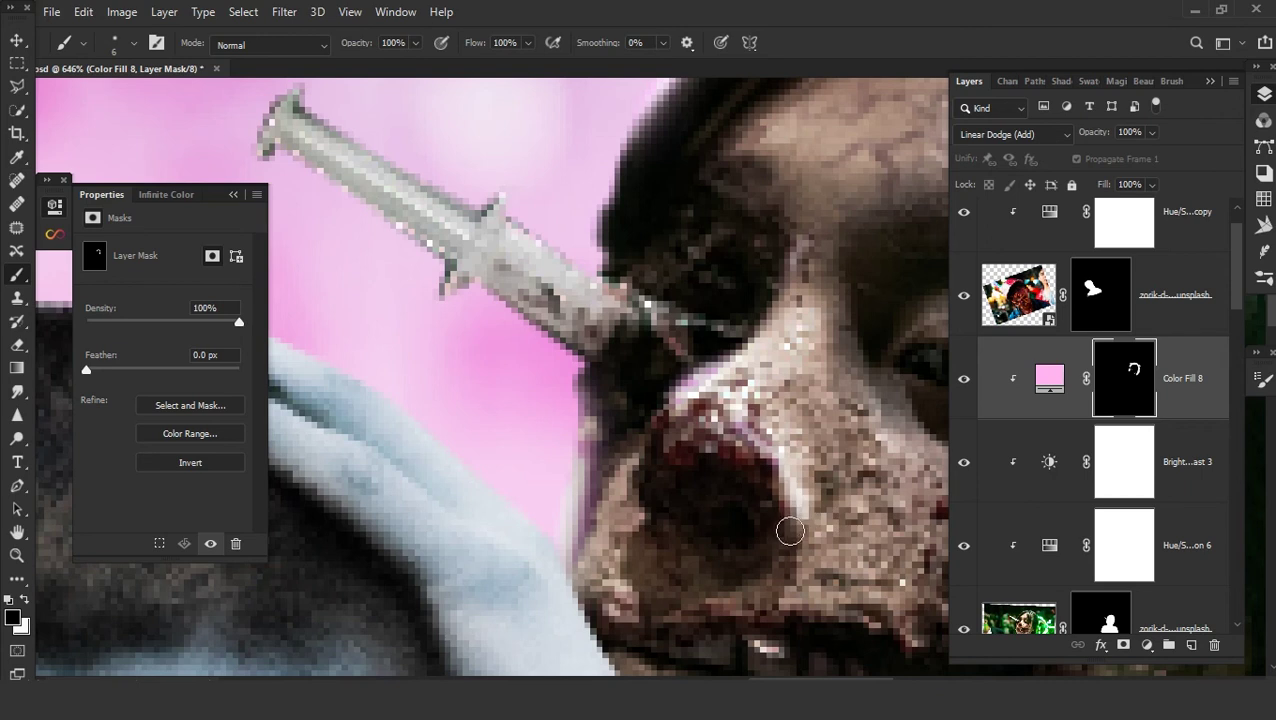
{"action": "scroll", "coordinate": [790, 531], "scroll_direction": "down", "scroll_amount": 3}
{"action": "scroll", "coordinate": [846, 156], "scroll_direction": "up", "scroll_amount": 1}
{"action": "scroll", "coordinate": [846, 156], "scroll_direction": "up", "scroll_amount": 4}
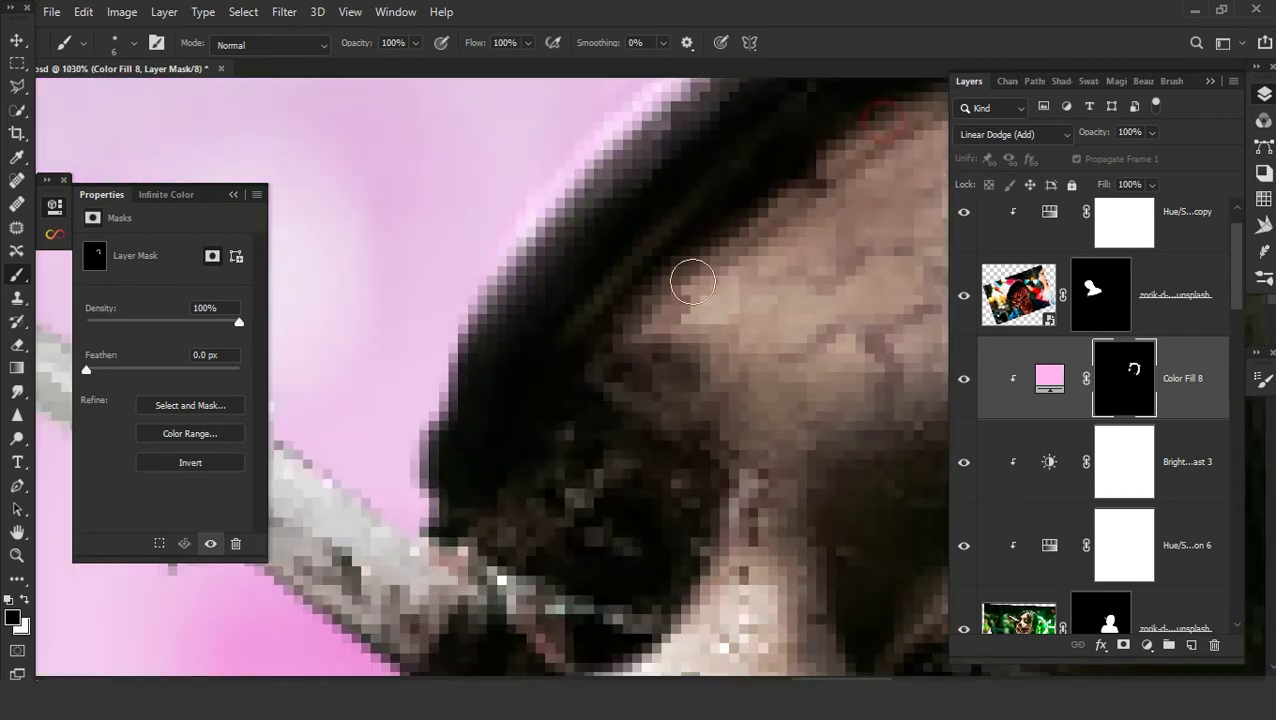
- Draw a straight pink rim line along the zombie's hair edge and trim the excess
{"action": "key", "text": "x"}
{"action": "left_click", "coordinate": [632, 326]}
{"action": "left_click", "coordinate": [849, 108], "text": "shift"}
{"action": "scroll", "coordinate": [849, 108], "scroll_direction": "down", "scroll_amount": 5}
{"action": "key", "text": "x"}
{"action": "left_click_drag", "start_coordinate": [740, 285], "coordinate": [817, 217]}
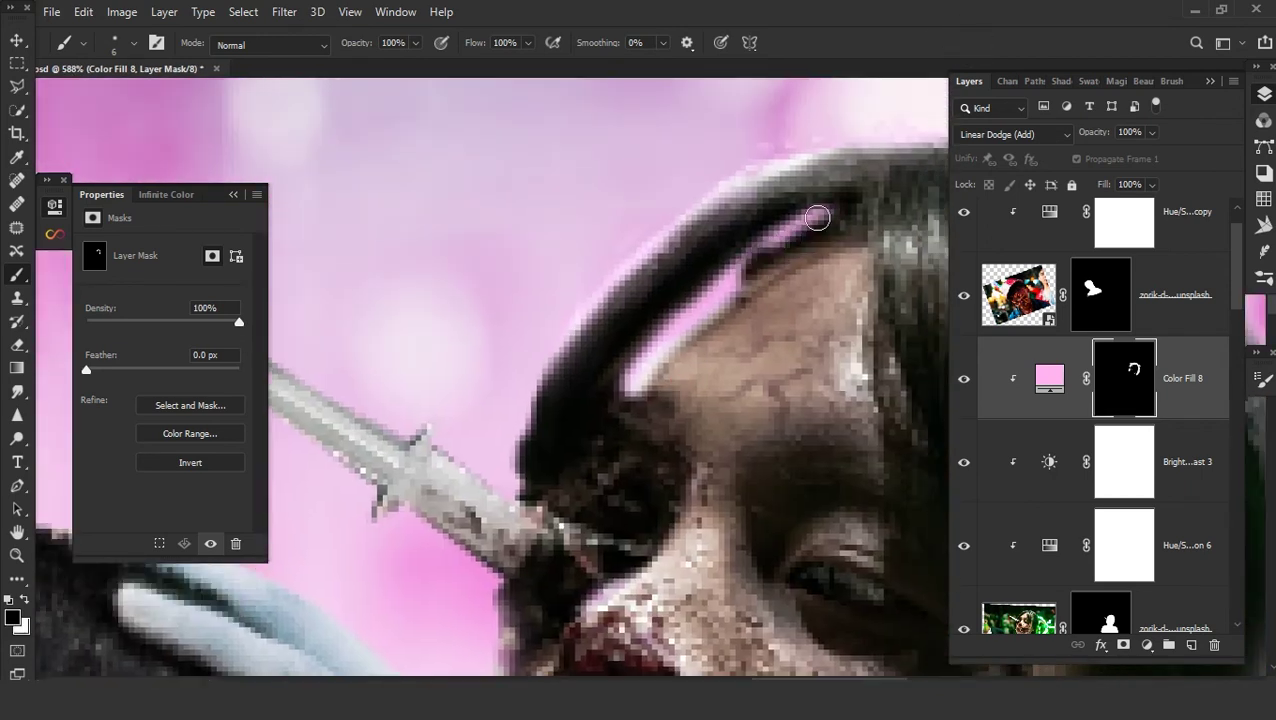
{"action": "left_click_drag", "start_coordinate": [761, 271], "coordinate": [668, 357]}
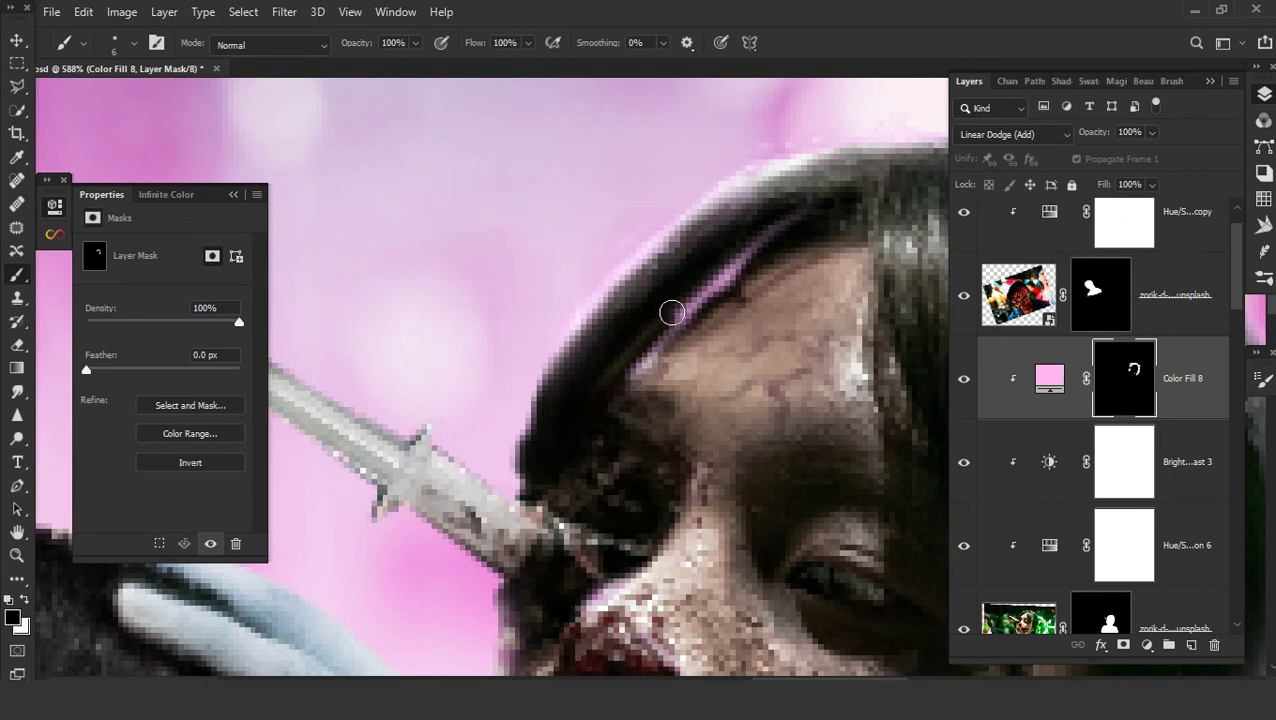
{"action": "scroll", "coordinate": [702, 377], "scroll_direction": "down", "scroll_amount": 3}
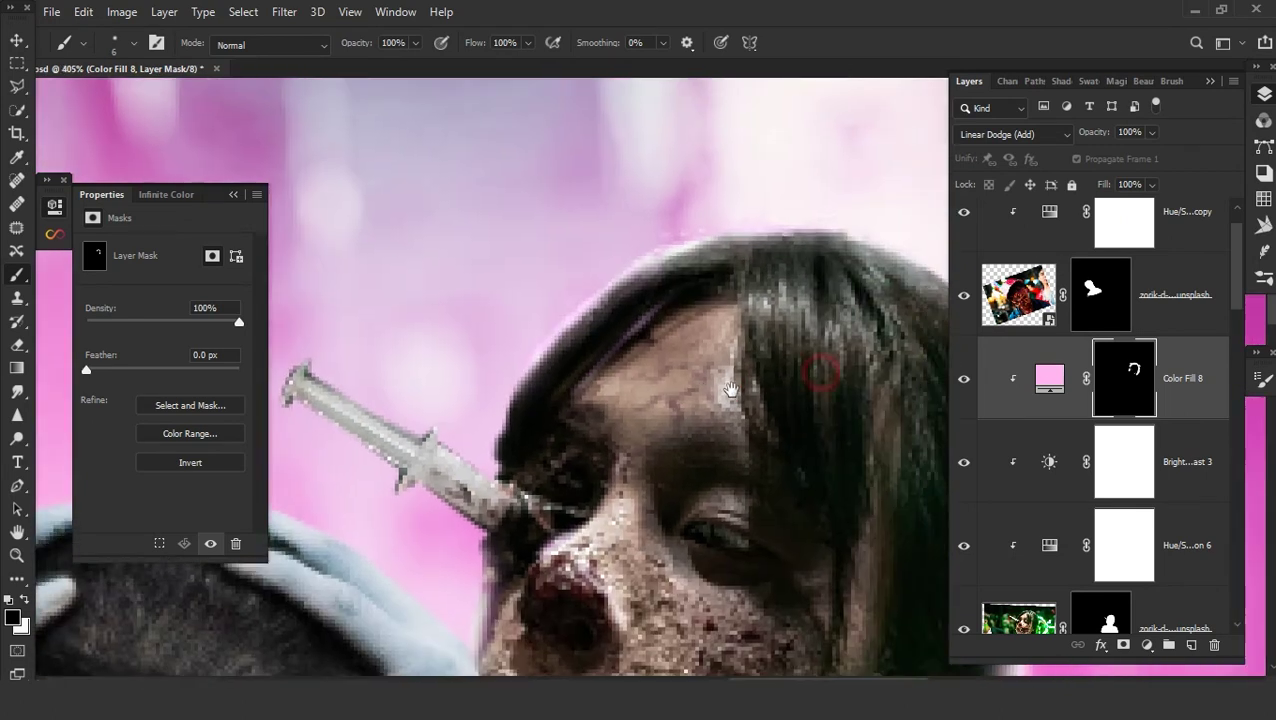
{"action": "scroll", "coordinate": [795, 283], "scroll_direction": "up", "scroll_amount": 1}
- Add a pink strip along the right hair edge, then thin and tone it down with black
{"action": "key", "text": "x"}
{"action": "left_click", "coordinate": [790, 268]}
{"action": "left_click", "coordinate": [906, 439], "text": "shift"}
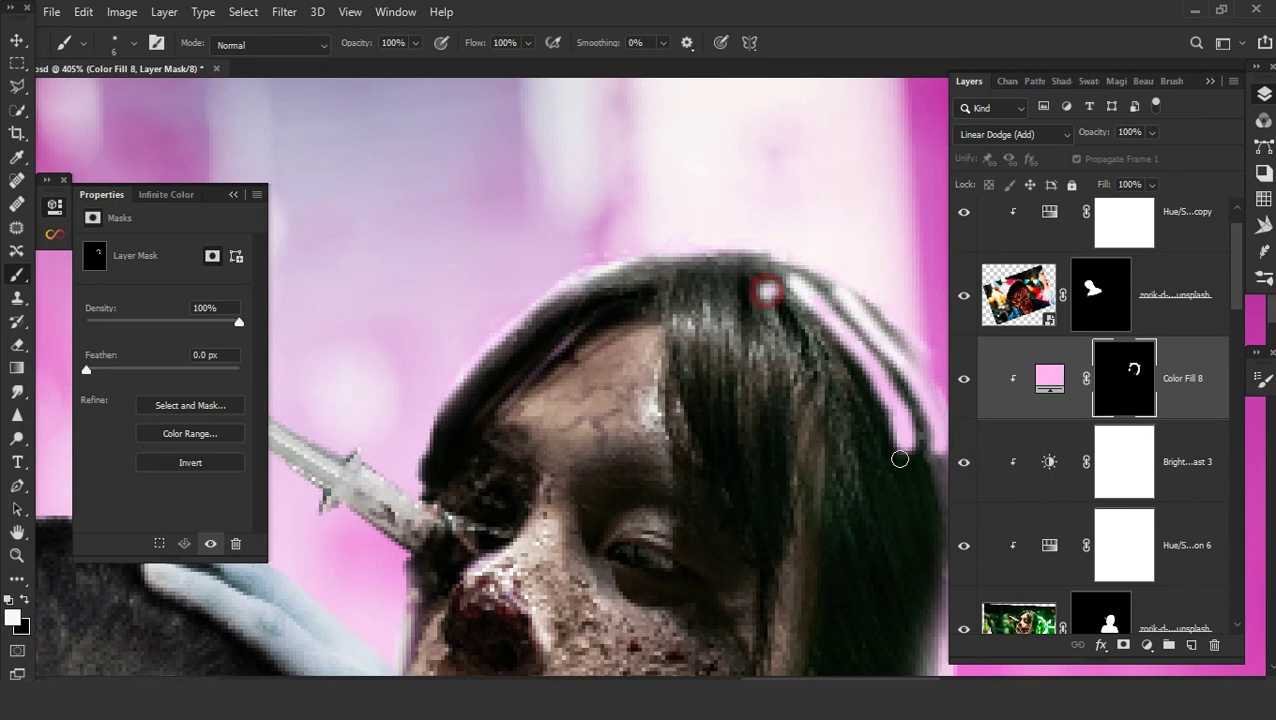
{"action": "key", "text": "x"}
{"action": "left_click_drag", "start_coordinate": [900, 459], "coordinate": [768, 304]}
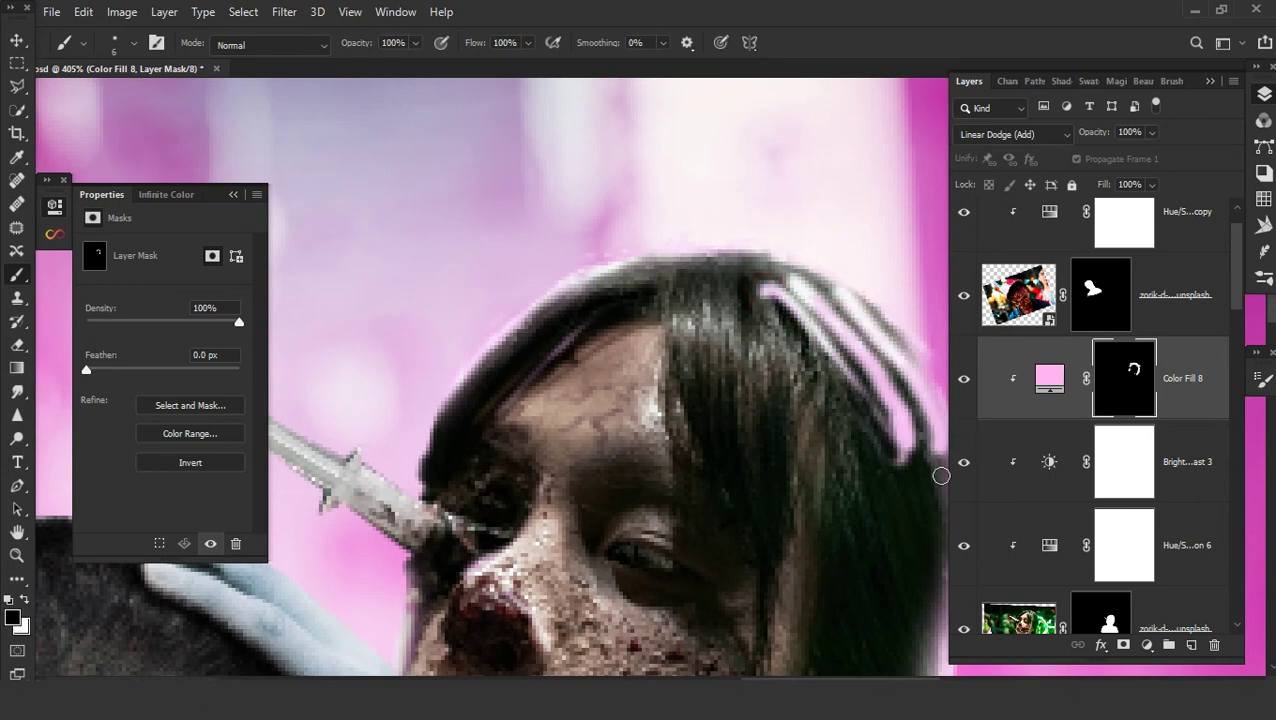
{"action": "scroll", "coordinate": [941, 476], "scroll_direction": "right", "scroll_amount": 2}
{"action": "left_click_drag", "start_coordinate": [866, 441], "coordinate": [745, 290]}
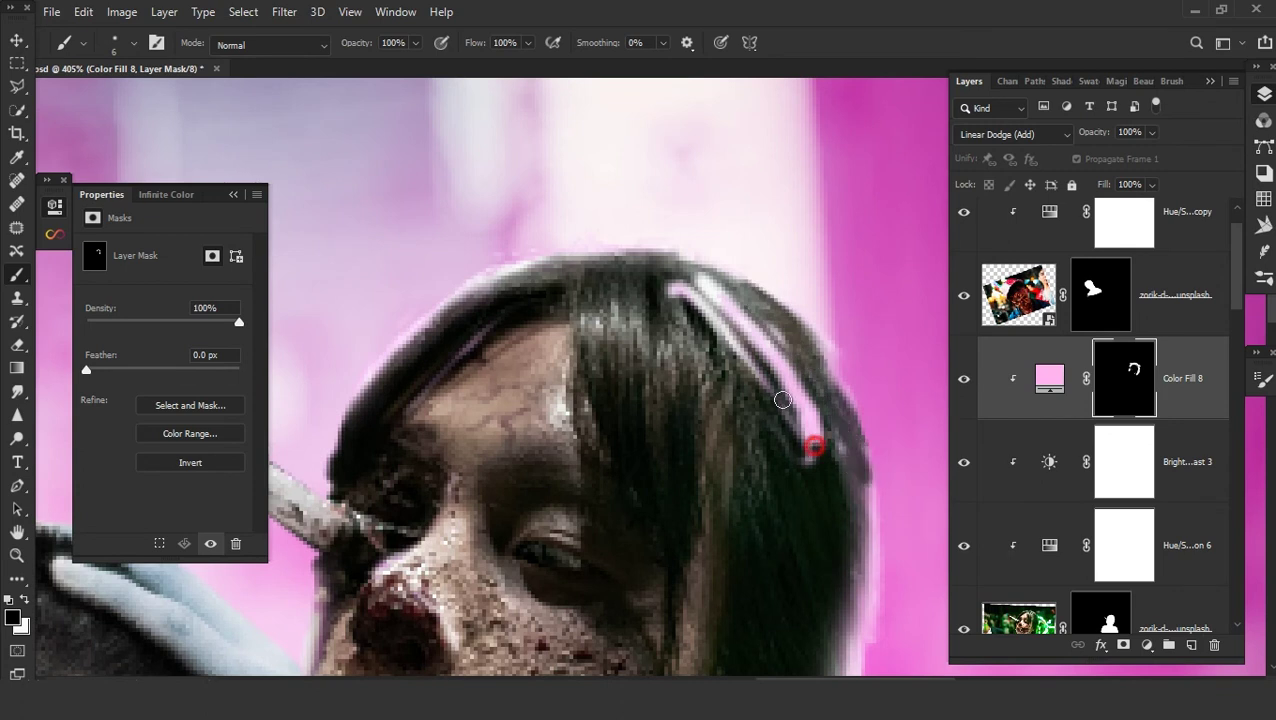
{"action": "left_click_drag", "start_coordinate": [782, 400], "coordinate": [697, 298]}
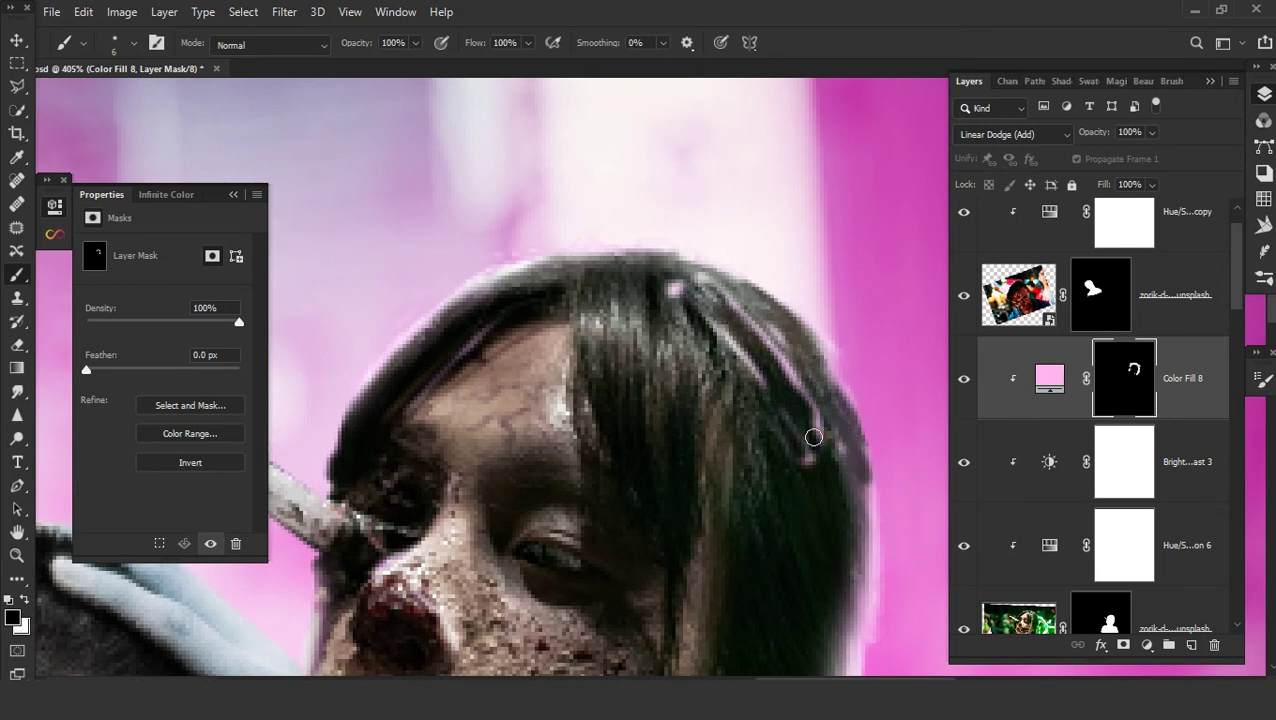
{"action": "scroll", "coordinate": [800, 480], "scroll_direction": "down", "scroll_amount": 5}
{"action": "scroll", "coordinate": [783, 520], "scroll_direction": "up", "scroll_amount": 2}
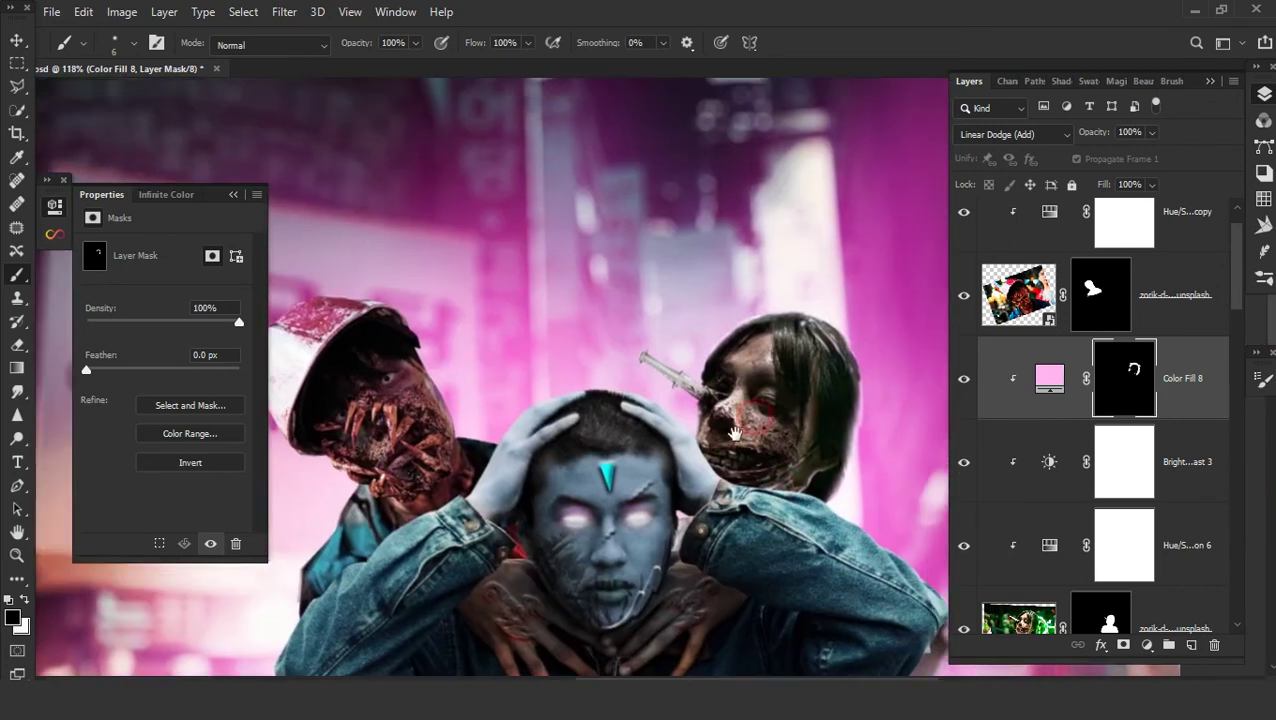
{"action": "scroll", "coordinate": [745, 400], "scroll_direction": "up", "scroll_amount": 3}
{"action": "scroll", "coordinate": [745, 400], "scroll_direction": "up", "scroll_amount": 2}
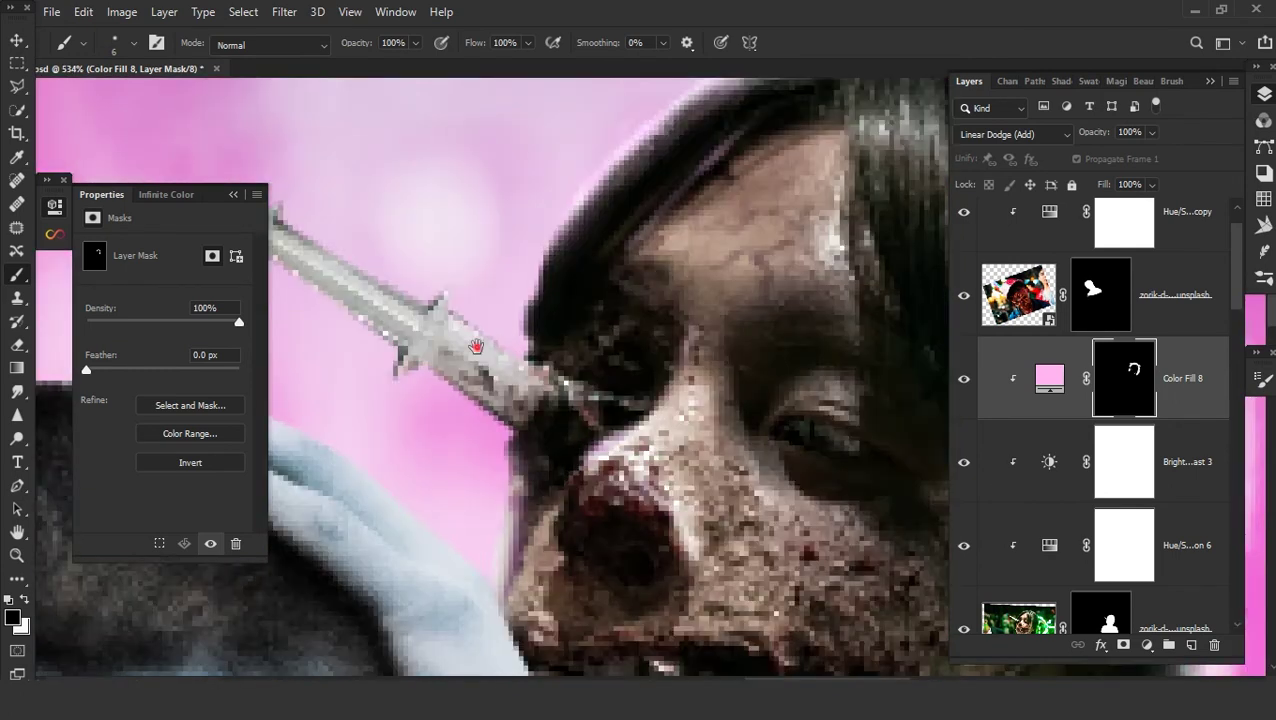
{"action": "scroll", "coordinate": [476, 346], "scroll_direction": "up", "scroll_amount": 2}
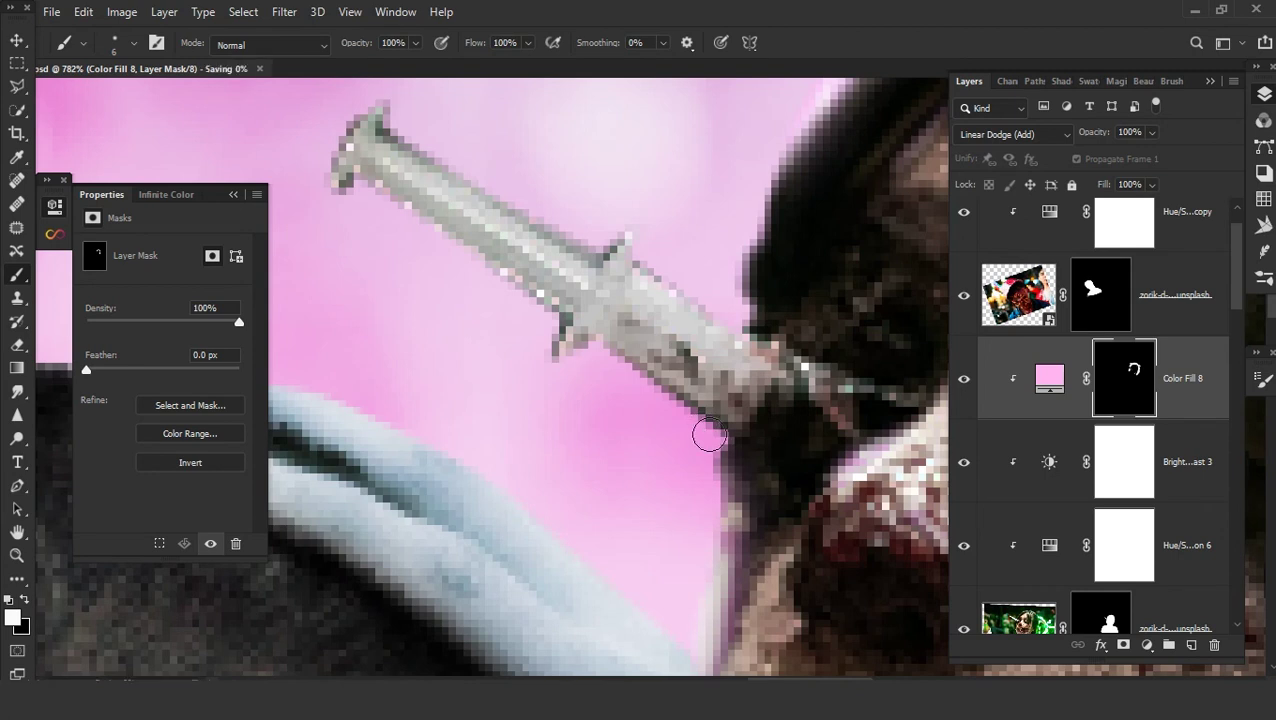
- Paint pink rim light on the hair beside the syringe
{"action": "left_click_drag", "start_coordinate": [729, 438], "coordinate": [675, 416]}
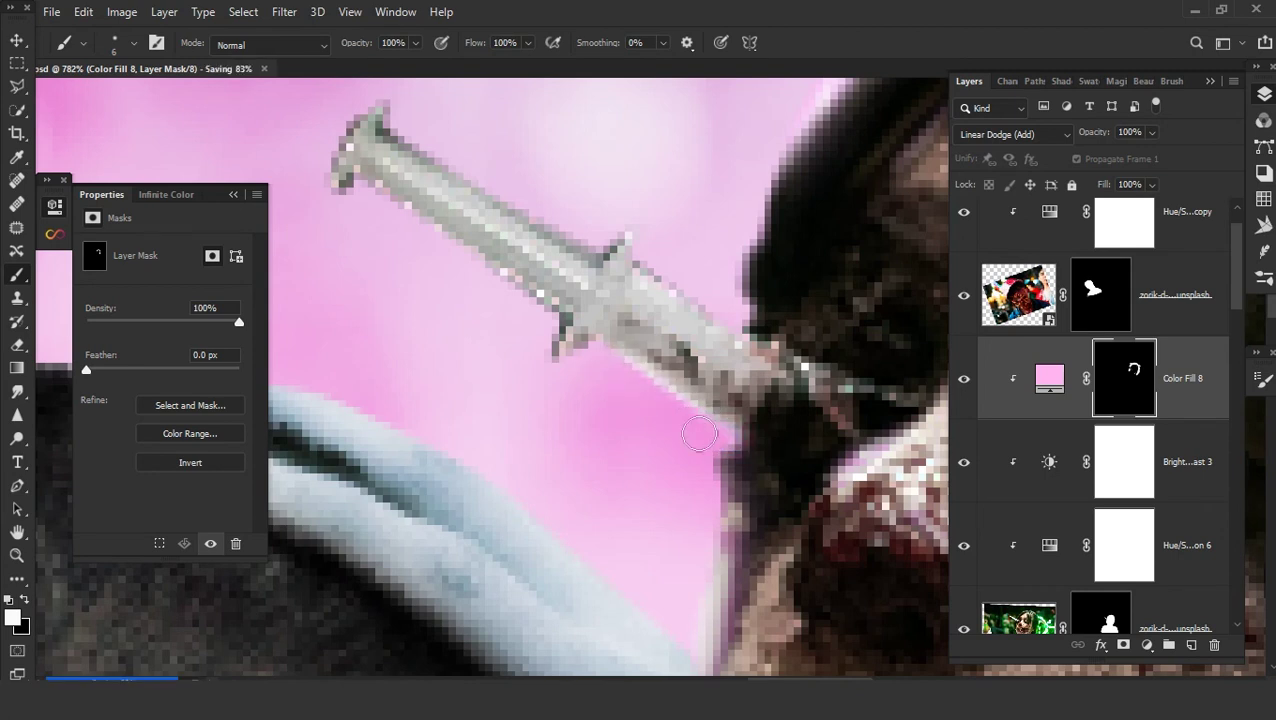
{"action": "left_click_drag", "start_coordinate": [579, 342], "coordinate": [684, 459]}
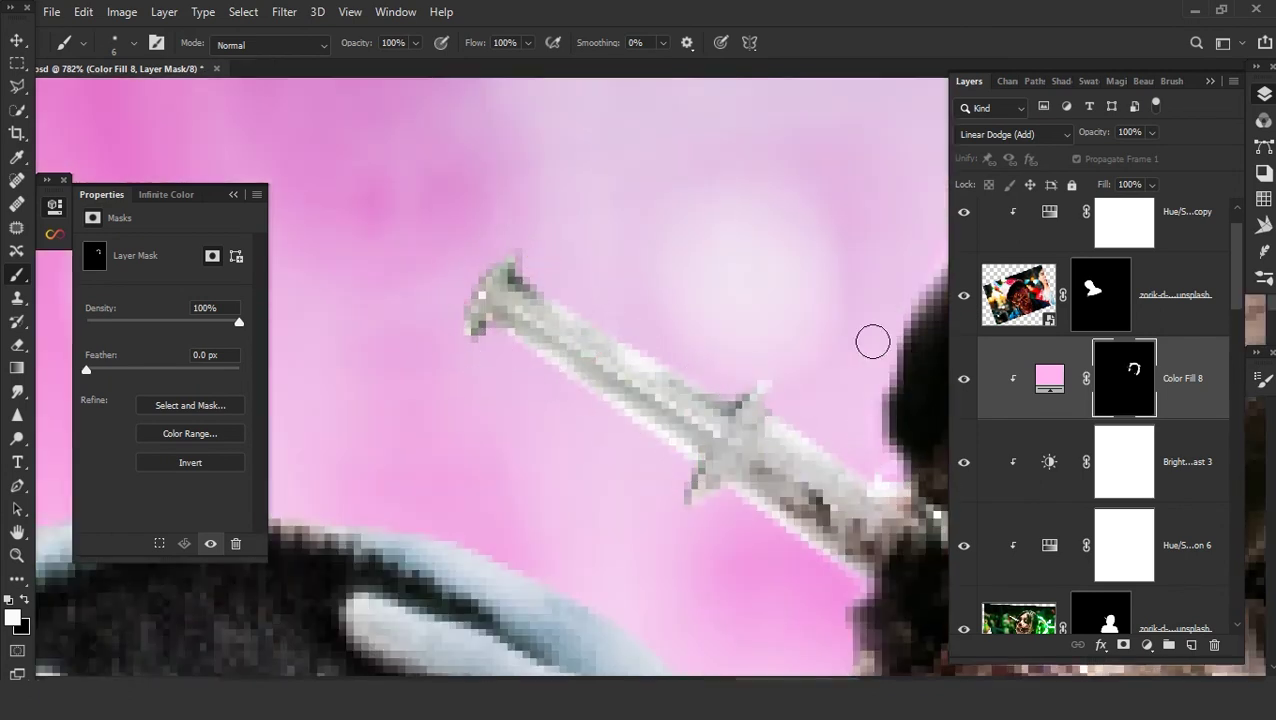
{"action": "left_click_drag", "start_coordinate": [872, 342], "coordinate": [535, 432]}
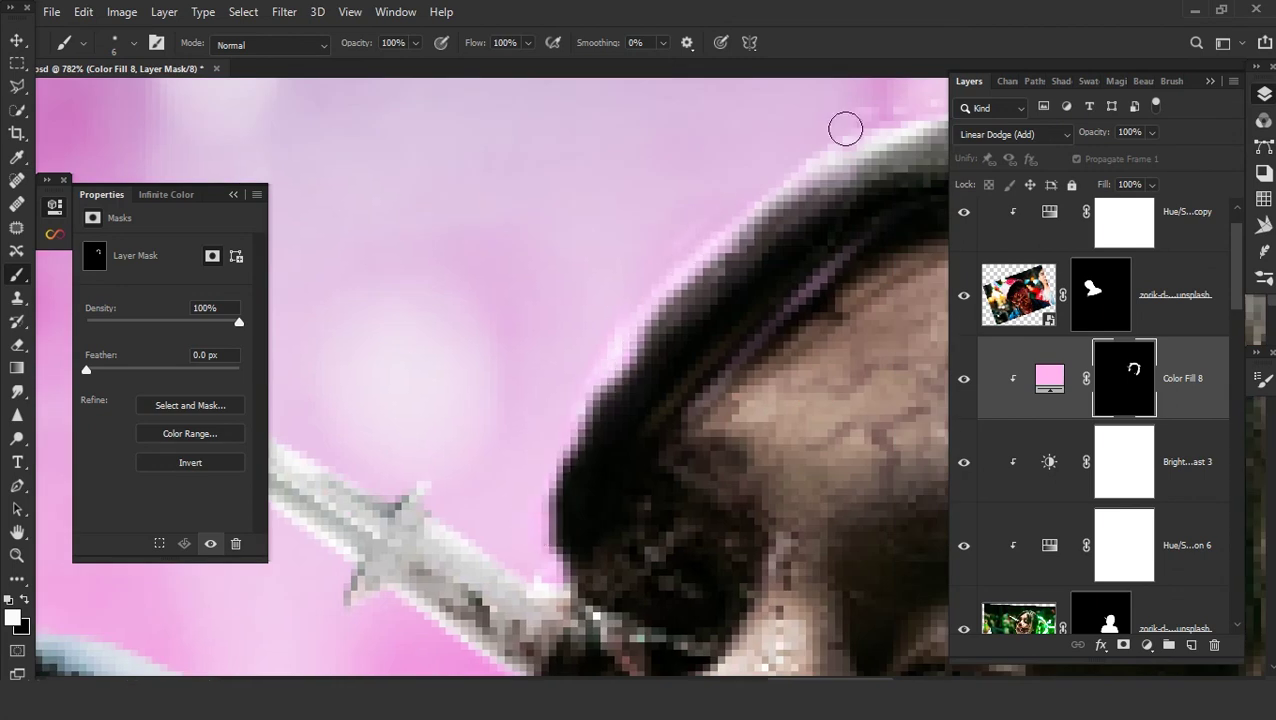
{"action": "scroll", "coordinate": [689, 435], "scroll_direction": "down", "scroll_amount": 3}
{"action": "scroll", "coordinate": [617, 492], "scroll_direction": "down", "scroll_amount": 3}
{"action": "scroll", "coordinate": [617, 492], "scroll_direction": "down", "scroll_amount": 3}
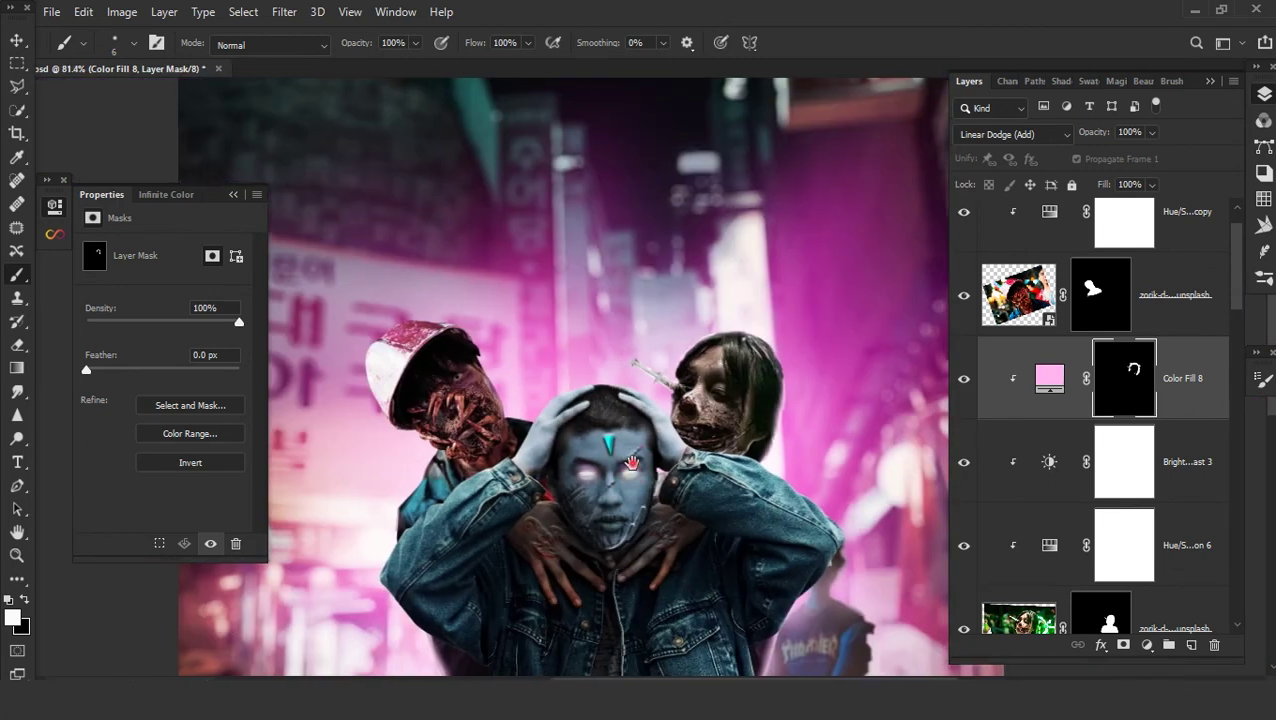
- Add a new layer and a new Solid Color fill layer (Color Fill 9, #f2c1e8)
{"action": "left_click", "coordinate": [1188, 646]}
{"action": "left_click", "coordinate": [1147, 645]}
{"action": "left_click", "coordinate": [985, 325]}
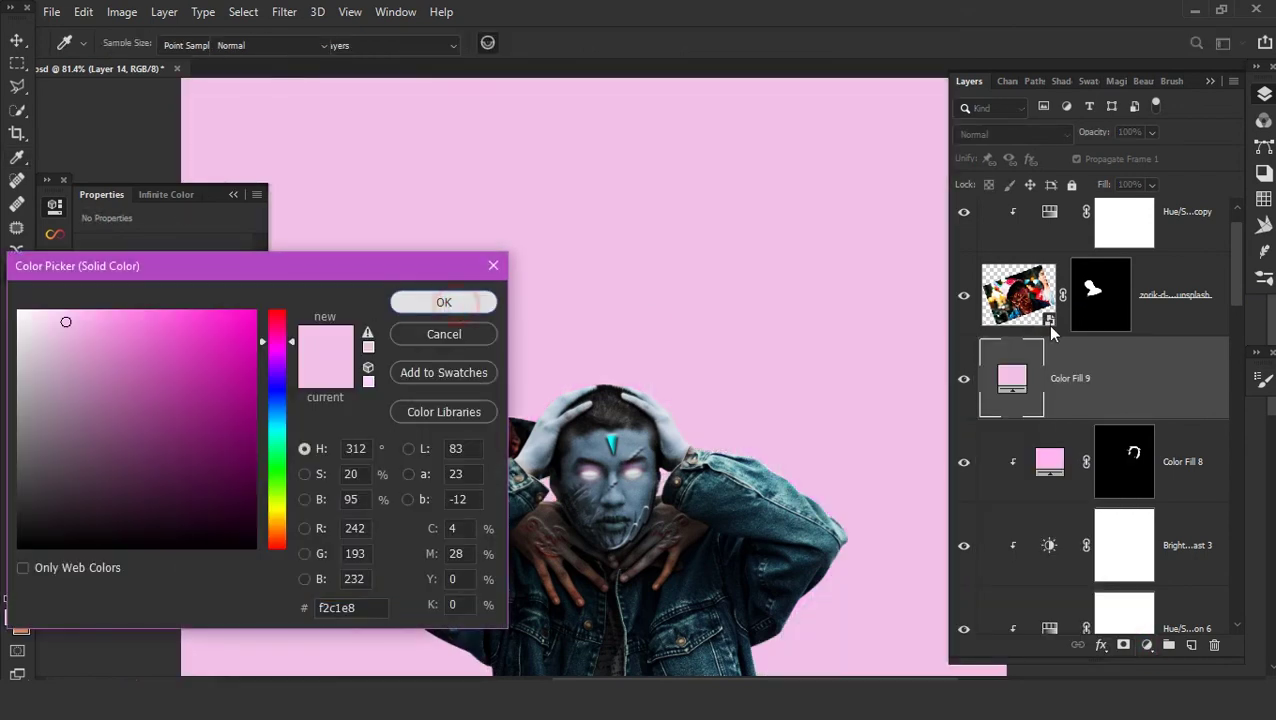
- Set the pink fill to Screen blending and pick a soft round brush at 70% opacity
{"action": "key", "text": "Return"}
{"action": "left_click", "coordinate": [1010, 134]}
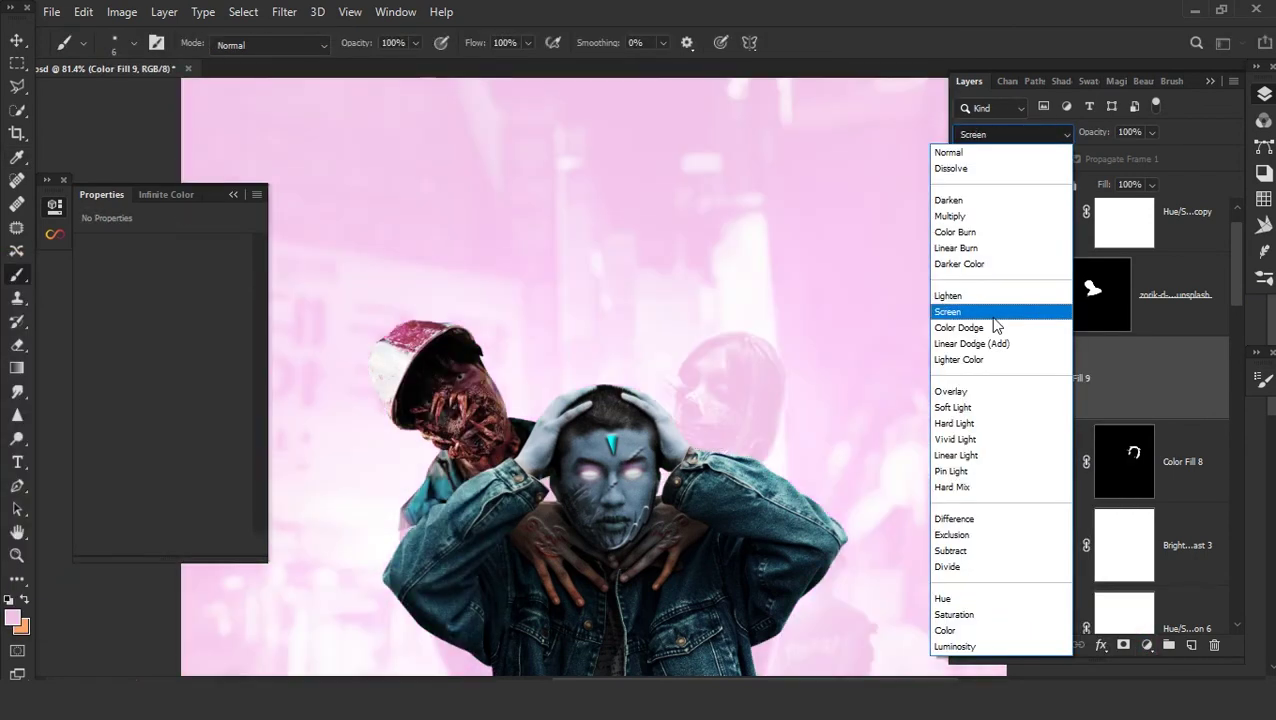
{"action": "left_click", "coordinate": [995, 312]}
{"action": "right_click", "coordinate": [216, 234]}
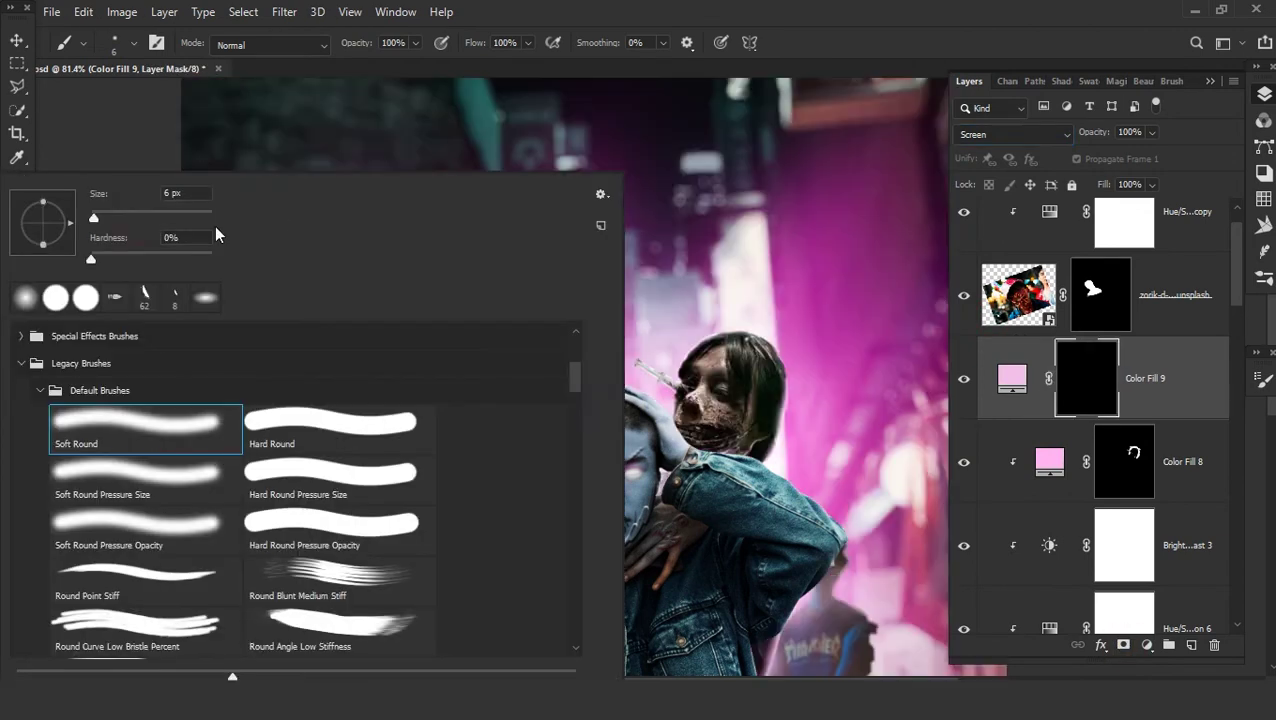
{"action": "left_click", "coordinate": [833, 22]}
{"action": "left_click_drag", "start_coordinate": [352, 51], "coordinate": [322, 51]}
{"action": "right_click", "coordinate": [322, 262]}
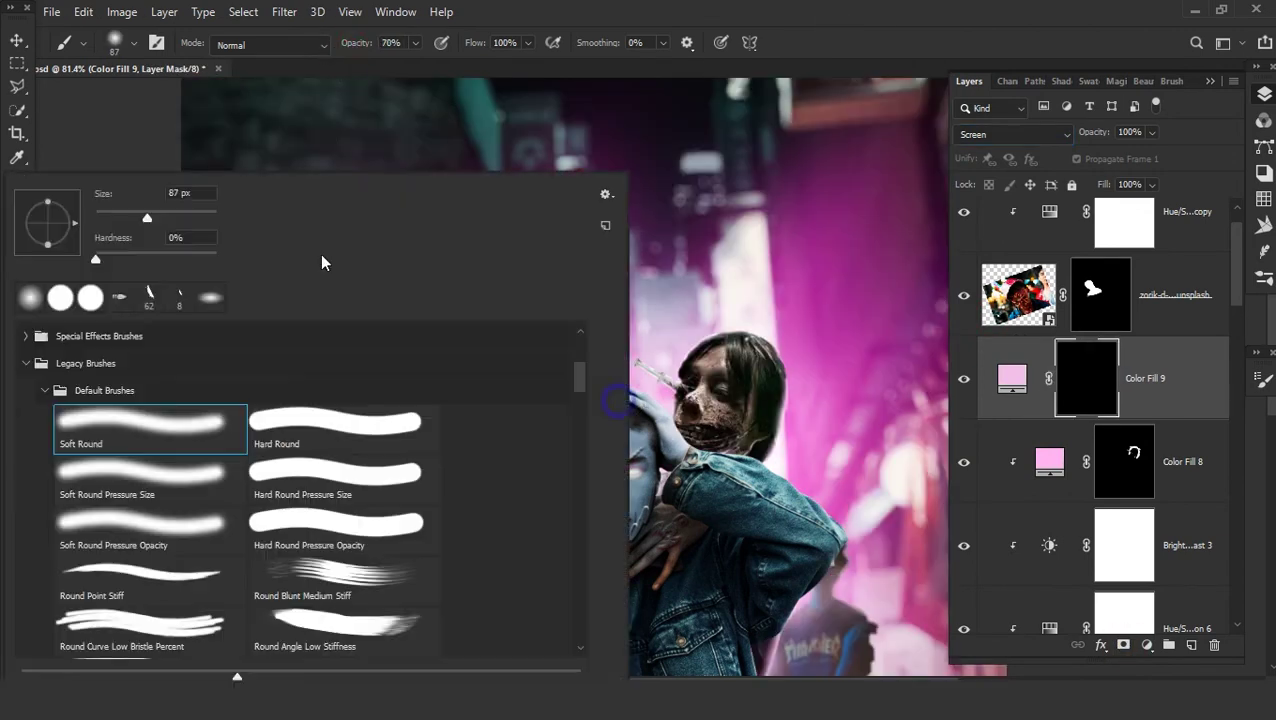
{"action": "scroll", "coordinate": [670, 400], "scroll_direction": "up", "scroll_amount": 3}
- Paint soft pink glow around and behind the zombie's head
{"action": "left_click_drag", "start_coordinate": [610, 340], "coordinate": [684, 384]}
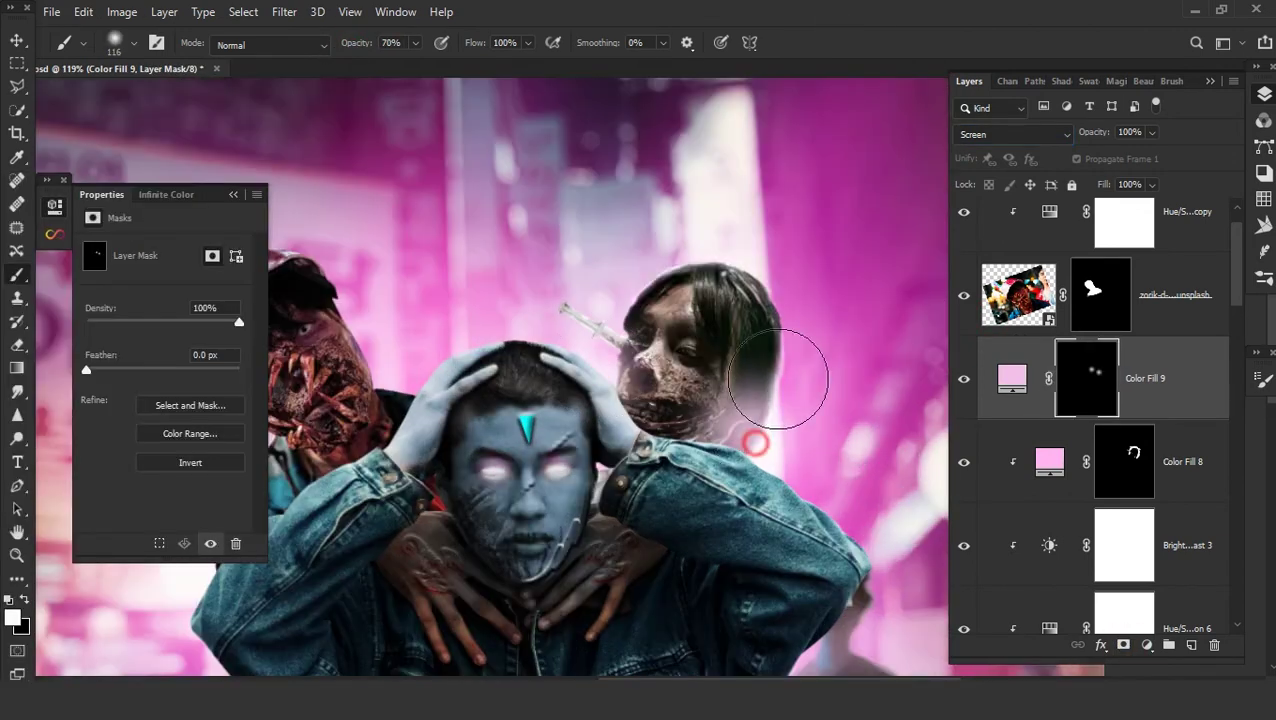
{"action": "left_click_drag", "start_coordinate": [740, 420], "coordinate": [790, 360]}
{"action": "mouse_move", "coordinate": [700, 270]}
{"action": "left_mouse_down"}
{"action": "mouse_move", "coordinate": [604, 293]}
{"action": "mouse_move", "coordinate": [826, 370]}
{"action": "mouse_move", "coordinate": [800, 490]}
{"action": "left_mouse_up"}
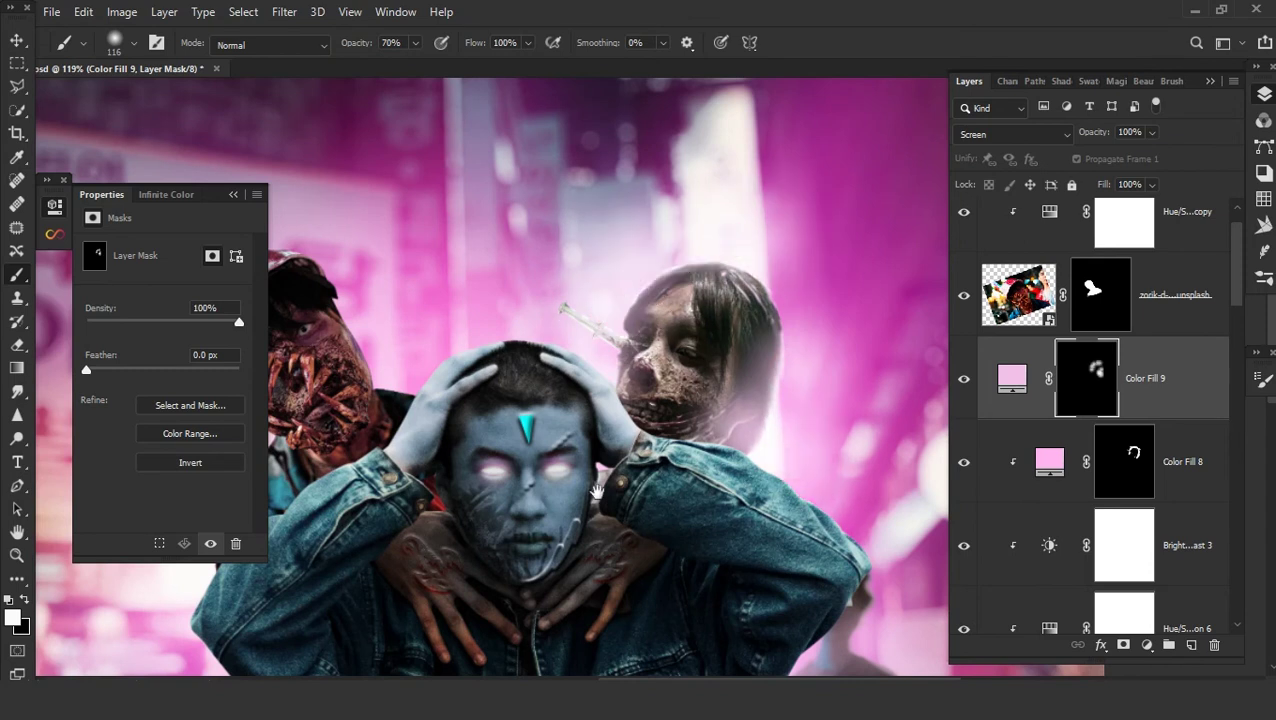
{"action": "left_click_drag", "start_coordinate": [595, 491], "coordinate": [835, 461]}
{"action": "scroll", "coordinate": [615, 300], "scroll_direction": "up", "scroll_amount": 2}
{"action": "scroll", "coordinate": [615, 300], "scroll_direction": "up", "scroll_amount": 2}
- Duplicate the glow layer, move the copy to the top, and give it a fresh hide-all mask
{"action": "left_click_drag", "start_coordinate": [670, 356], "coordinate": [580, 300]}
{"action": "mouse_move", "coordinate": [1145, 378]}
{"action": "left_mouse_down"}
{"action": "mouse_move", "coordinate": [1147, 207]}
{"action": "mouse_move", "coordinate": [1145, 228]}
{"action": "left_mouse_up"}
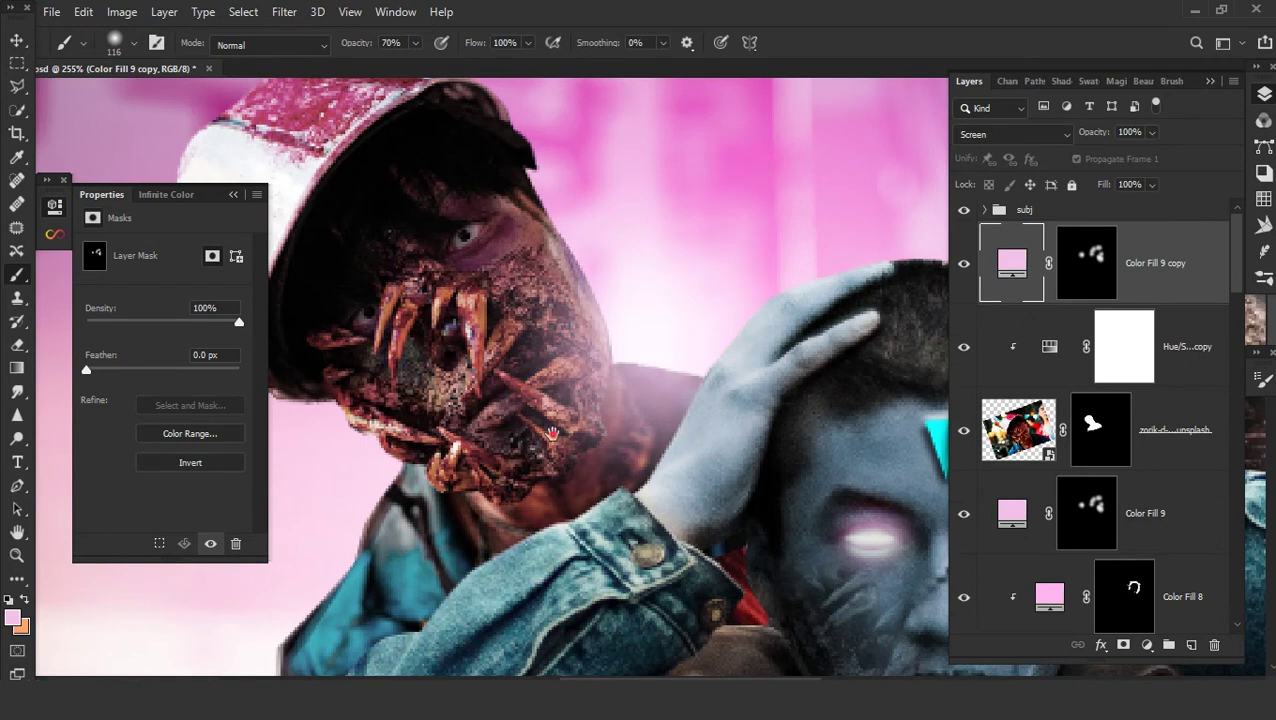
{"action": "left_click_drag", "start_coordinate": [333, 435], "coordinate": [643, 405]}
{"action": "scroll", "coordinate": [643, 405], "scroll_direction": "down", "scroll_amount": 2}
{"action": "right_click", "coordinate": [1087, 263]}
{"action": "left_click", "coordinate": [940, 299]}
{"action": "left_click", "coordinate": [1123, 645], "text": "alt"}
- Paint soft pink glow spots around the hat zombie's head on the copy
{"action": "scroll", "coordinate": [746, 440], "scroll_direction": "up", "scroll_amount": 2}
{"action": "left_click", "coordinate": [560, 415]}
{"action": "scroll", "coordinate": [600, 410], "scroll_direction": "down", "scroll_amount": 2}
{"action": "left_click", "coordinate": [740, 395]}
{"action": "left_click", "coordinate": [737, 338]}
{"action": "scroll", "coordinate": [840, 433], "scroll_direction": "down", "scroll_amount": 2}
{"action": "left_click_drag", "start_coordinate": [900, 440], "coordinate": [710, 450]}
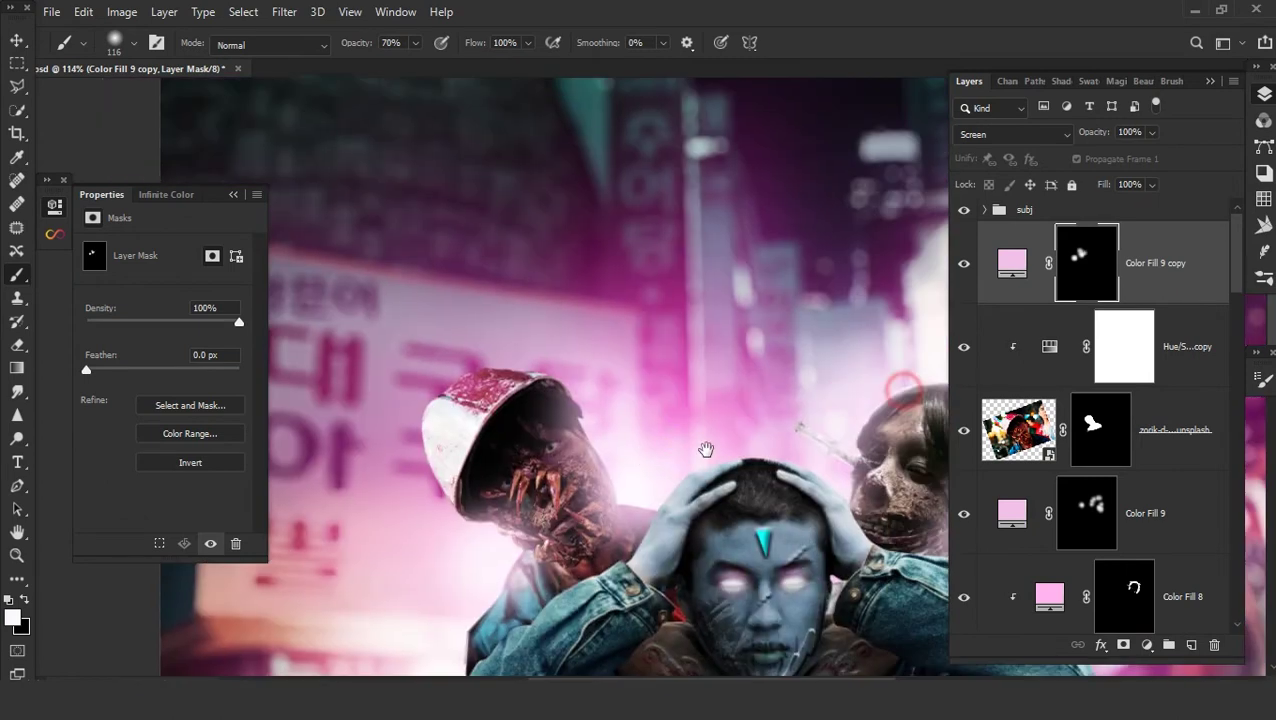
{"action": "scroll", "coordinate": [730, 528], "scroll_direction": "down", "scroll_amount": 2}
{"action": "scroll", "coordinate": [649, 370], "scroll_direction": "up", "scroll_amount": 2}
{"action": "left_click", "coordinate": [649, 370]}
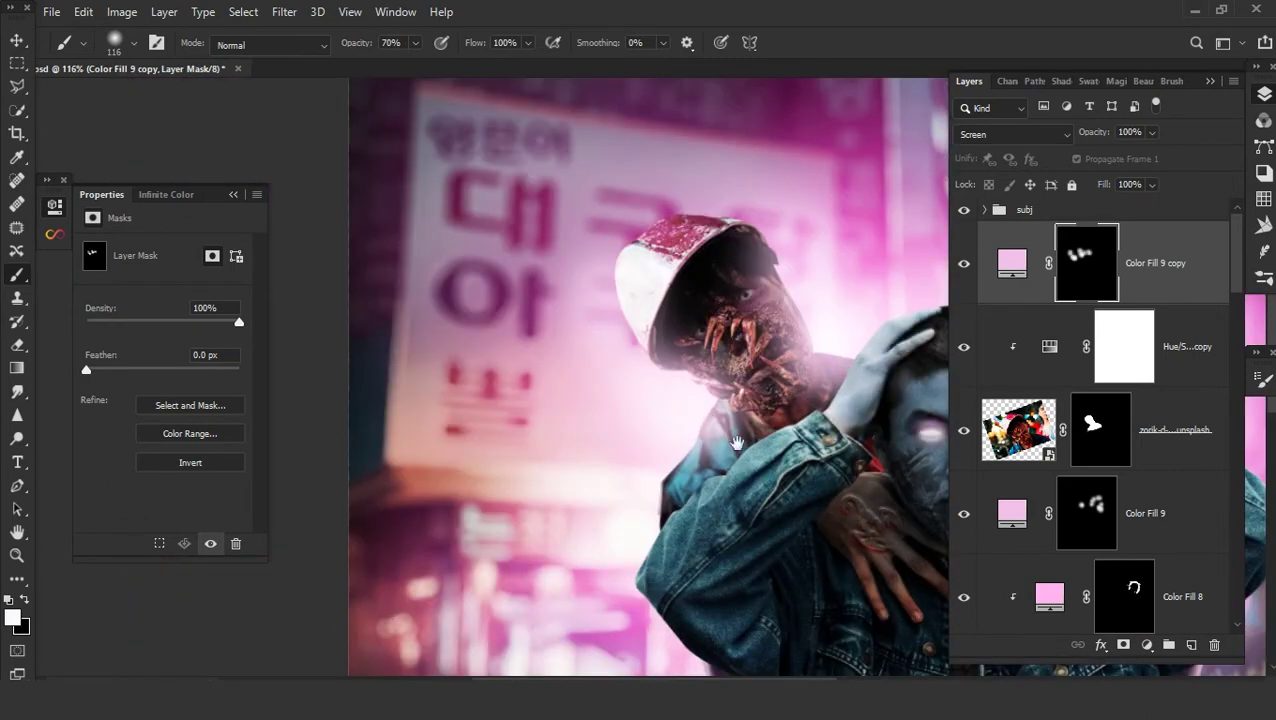
{"action": "scroll", "coordinate": [649, 370], "scroll_direction": "down", "scroll_amount": 2}
- Set the glow copy to 85% opacity and duplicate the Color Fill 8 rim-light layer
{"action": "left_click_drag", "start_coordinate": [1080, 137], "coordinate": [1089, 137]}
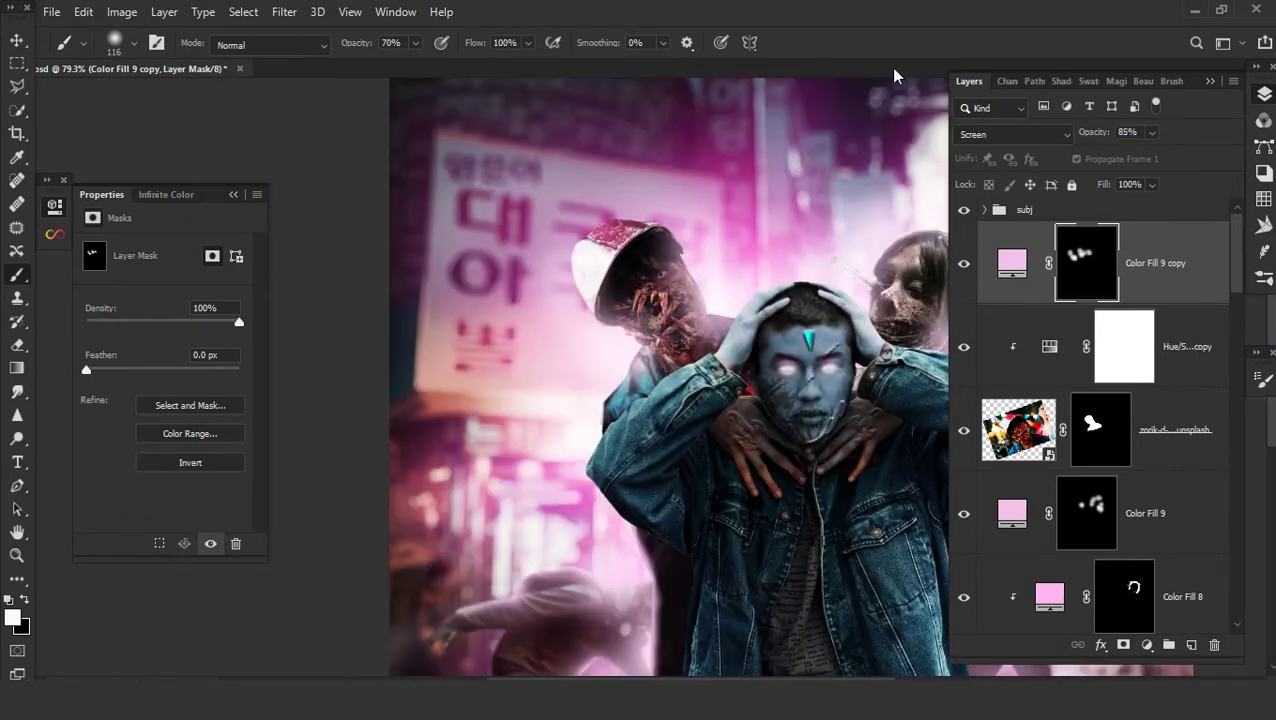
{"action": "scroll", "coordinate": [683, 478], "scroll_direction": "down", "scroll_amount": 3}
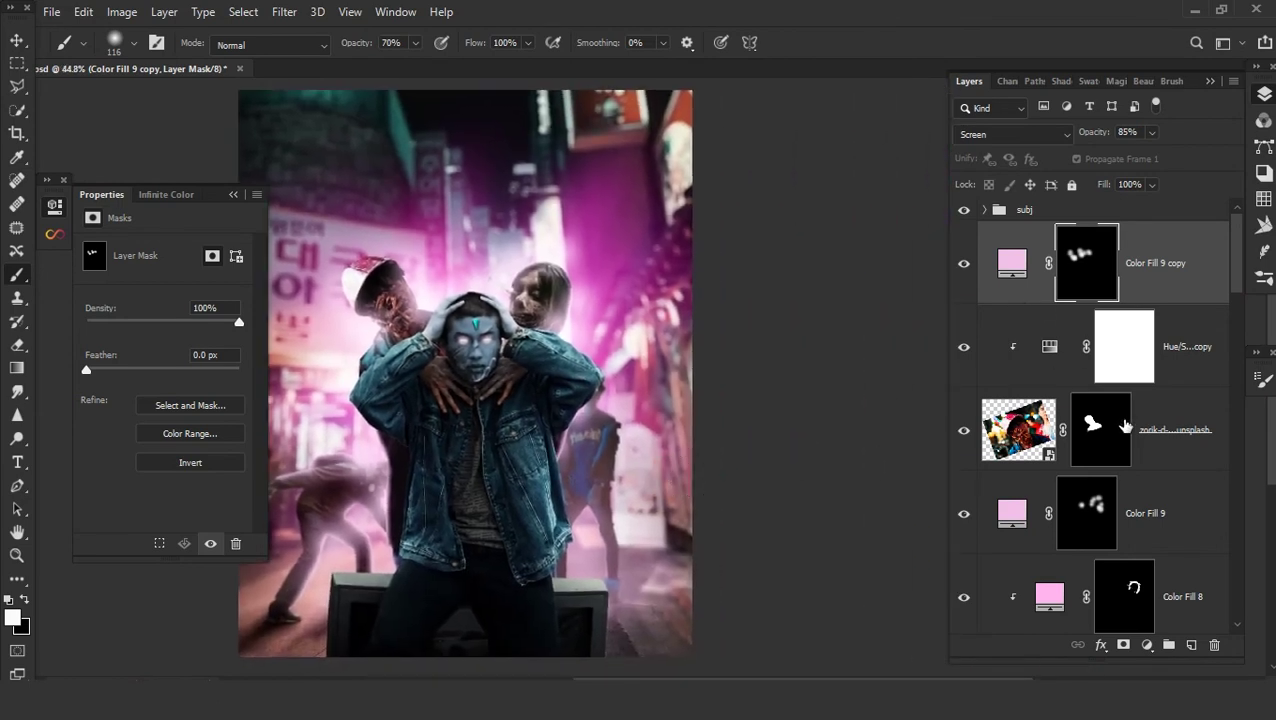
{"action": "left_click", "coordinate": [1190, 360]}
{"action": "mouse_move", "coordinate": [1175, 595]}
{"action": "left_mouse_down"}
{"action": "mouse_move", "coordinate": [1170, 320]}
{"action": "mouse_move", "coordinate": [1155, 383]}
{"action": "left_mouse_up"}
- Replace the Color Fill 8 copy's mask with a hide-all mask and check the soft brush
{"action": "right_click", "coordinate": [1110, 352]}
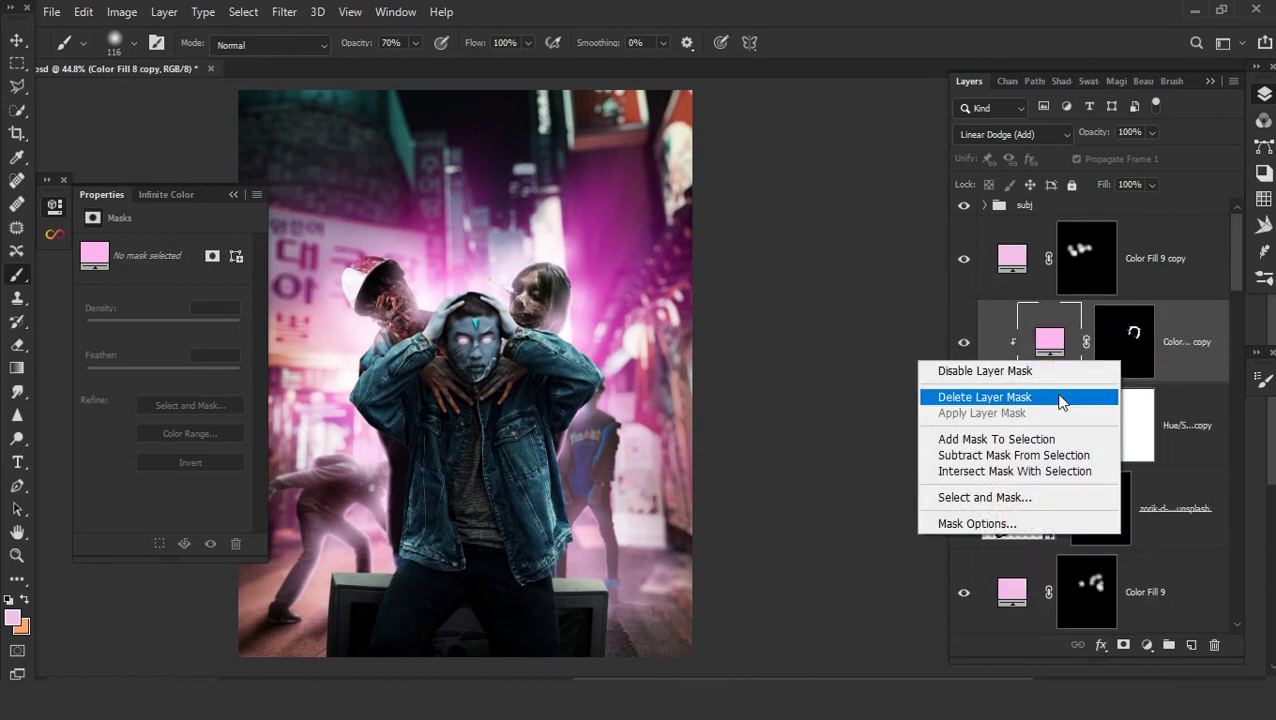
{"action": "left_click", "coordinate": [1060, 396]}
{"action": "left_click", "coordinate": [1123, 646], "text": "alt"}
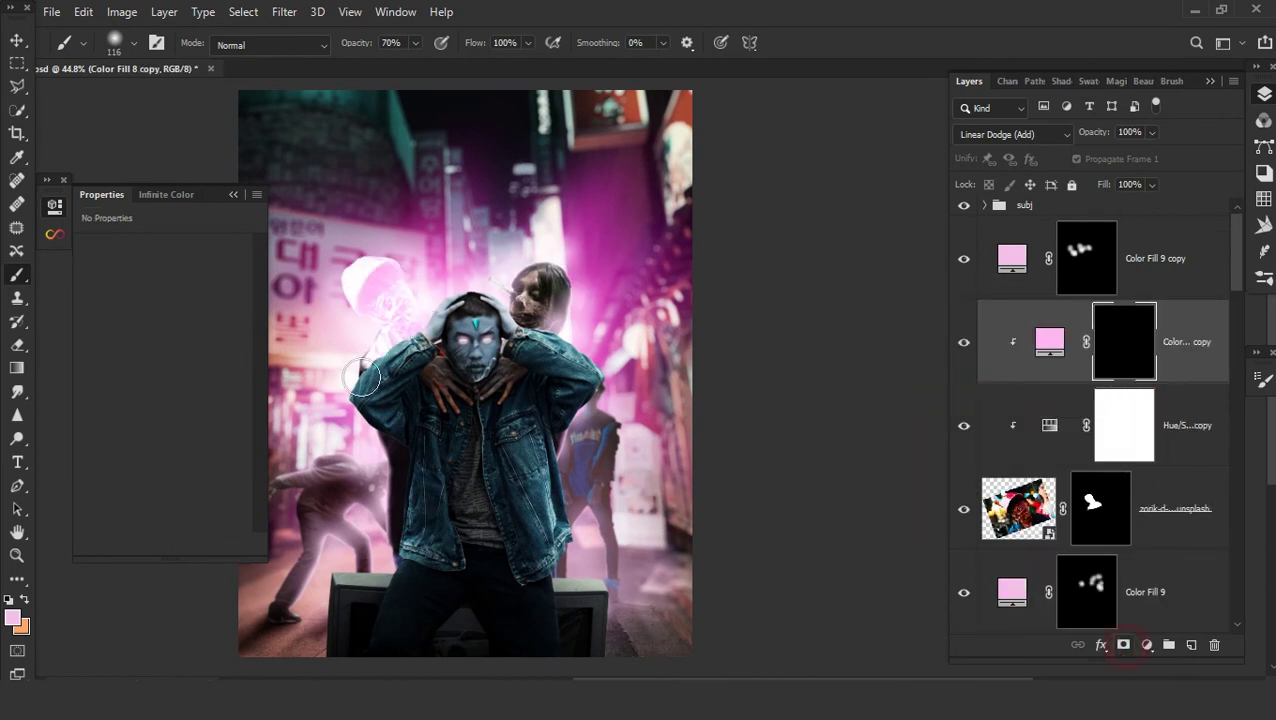
{"action": "scroll", "coordinate": [405, 290], "scroll_direction": "up", "scroll_amount": 5}
{"action": "right_click", "coordinate": [500, 262]}
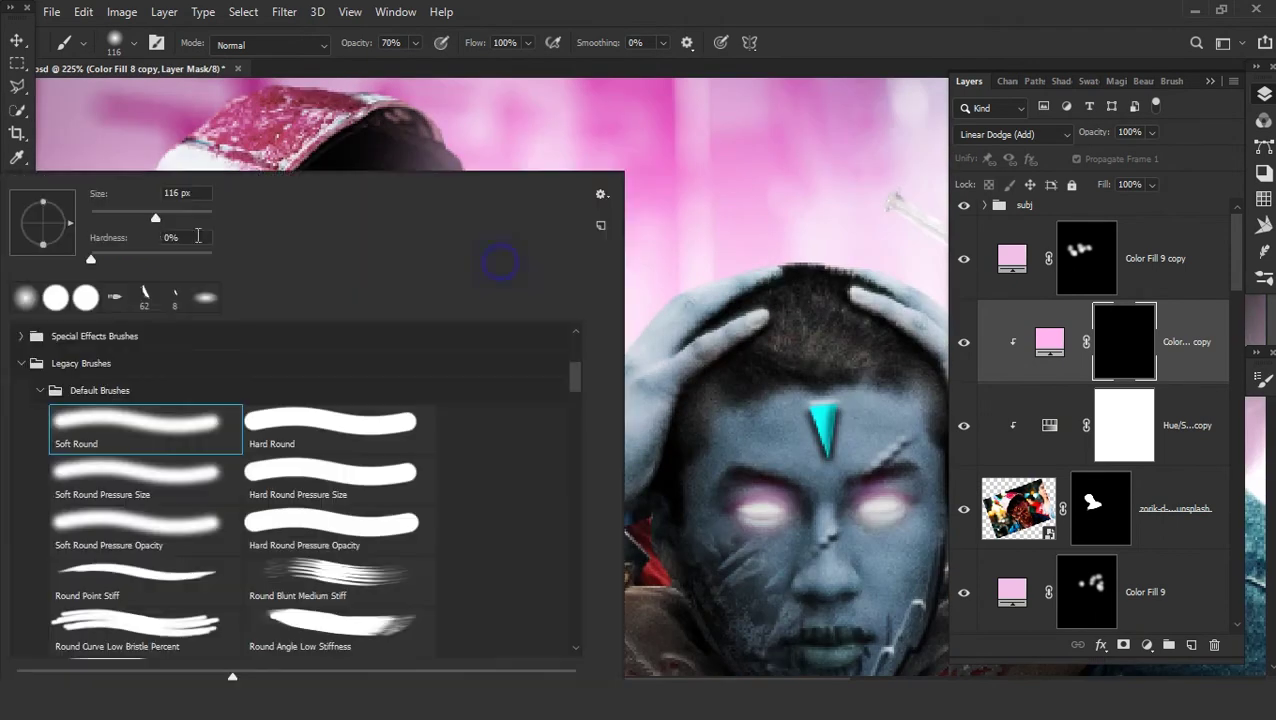
{"action": "key", "text": "Escape"}
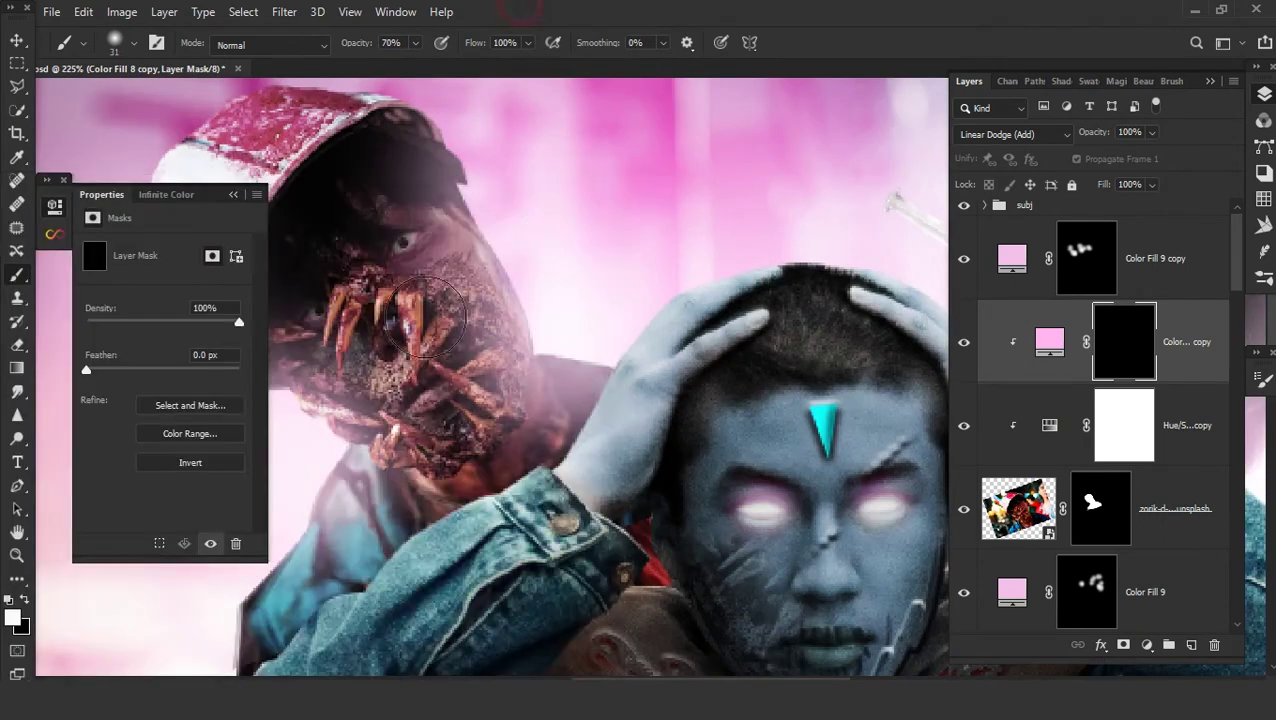
{"action": "scroll", "coordinate": [500, 320], "scroll_direction": "up", "scroll_amount": 4}
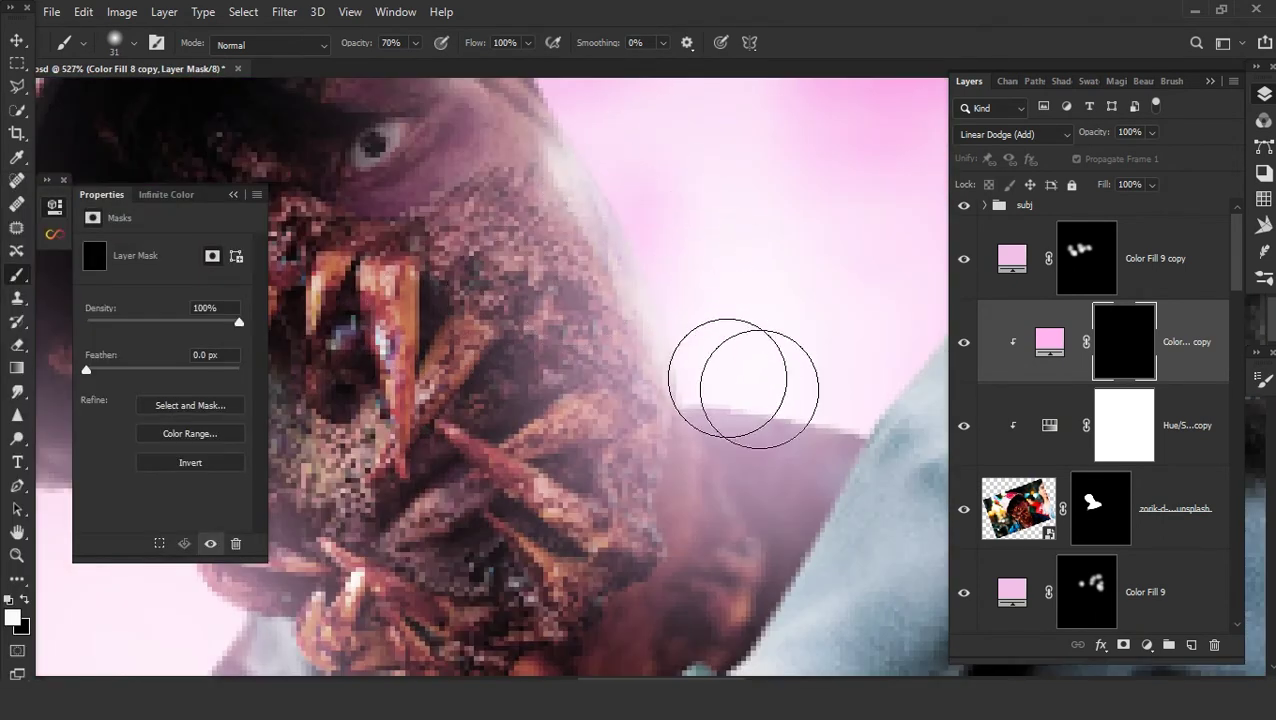
- Paint pink glow along the left zombie's hat brim and jaw edge
{"action": "mouse_move", "coordinate": [672, 319]}
{"action": "left_mouse_down"}
{"action": "mouse_move", "coordinate": [756, 436]}
{"action": "mouse_move", "coordinate": [658, 228]}
{"action": "mouse_move", "coordinate": [759, 486]}
{"action": "left_mouse_up"}
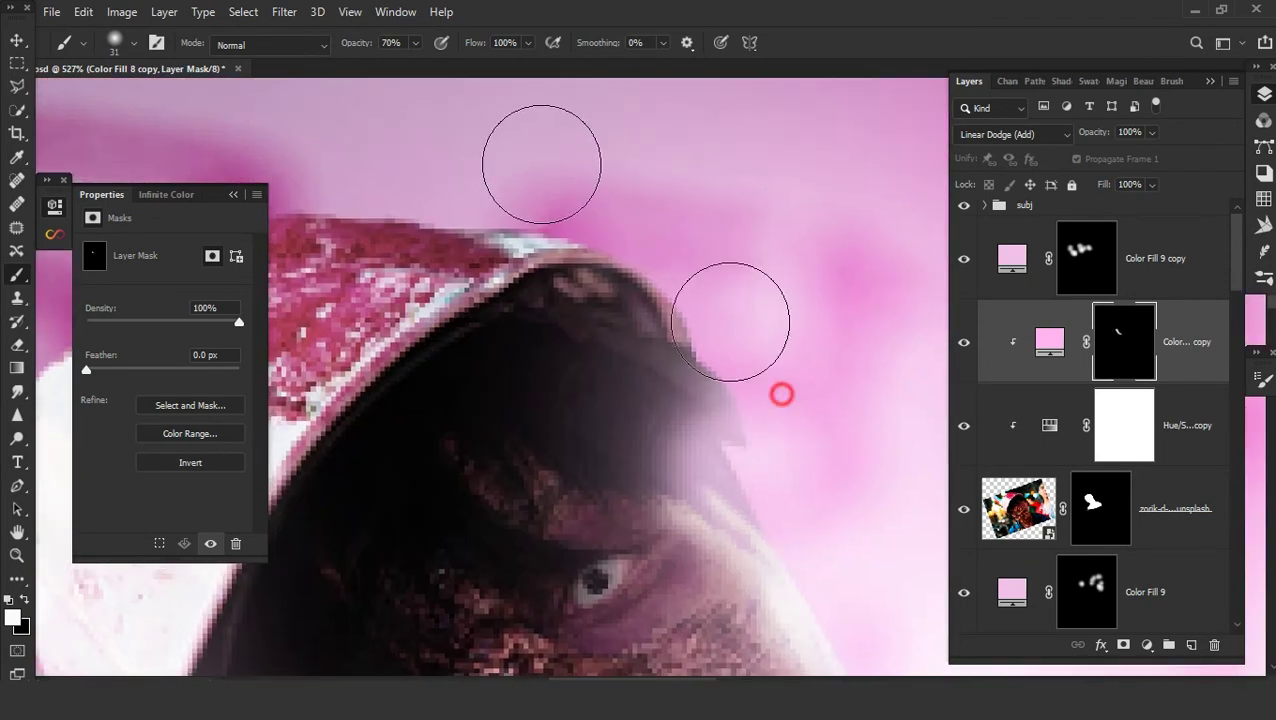
{"action": "left_click_drag", "start_coordinate": [572, 207], "coordinate": [940, 340]}
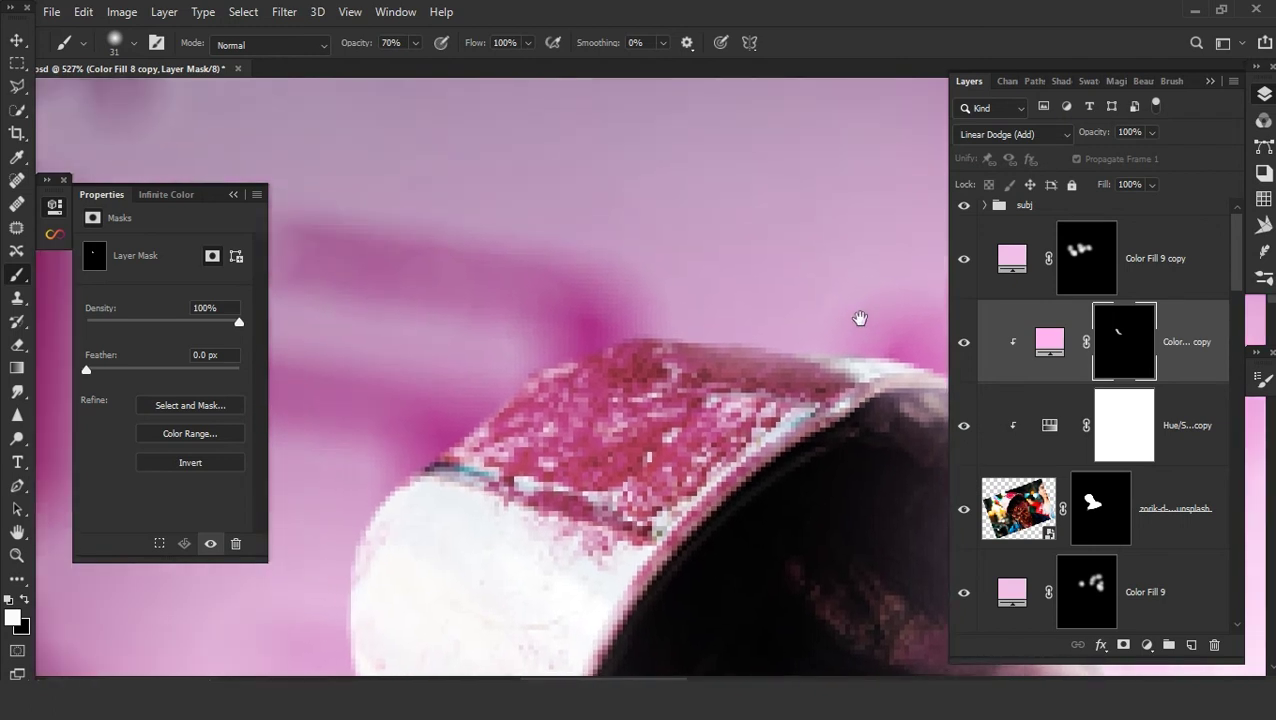
{"action": "mouse_move", "coordinate": [744, 321]}
{"action": "left_mouse_down"}
{"action": "mouse_move", "coordinate": [854, 345]}
{"action": "mouse_move", "coordinate": [778, 384]}
{"action": "left_mouse_up"}
{"action": "left_click_drag", "start_coordinate": [783, 480], "coordinate": [580, 172]}
{"action": "scroll", "coordinate": [584, 427], "scroll_direction": "down", "scroll_amount": 3}
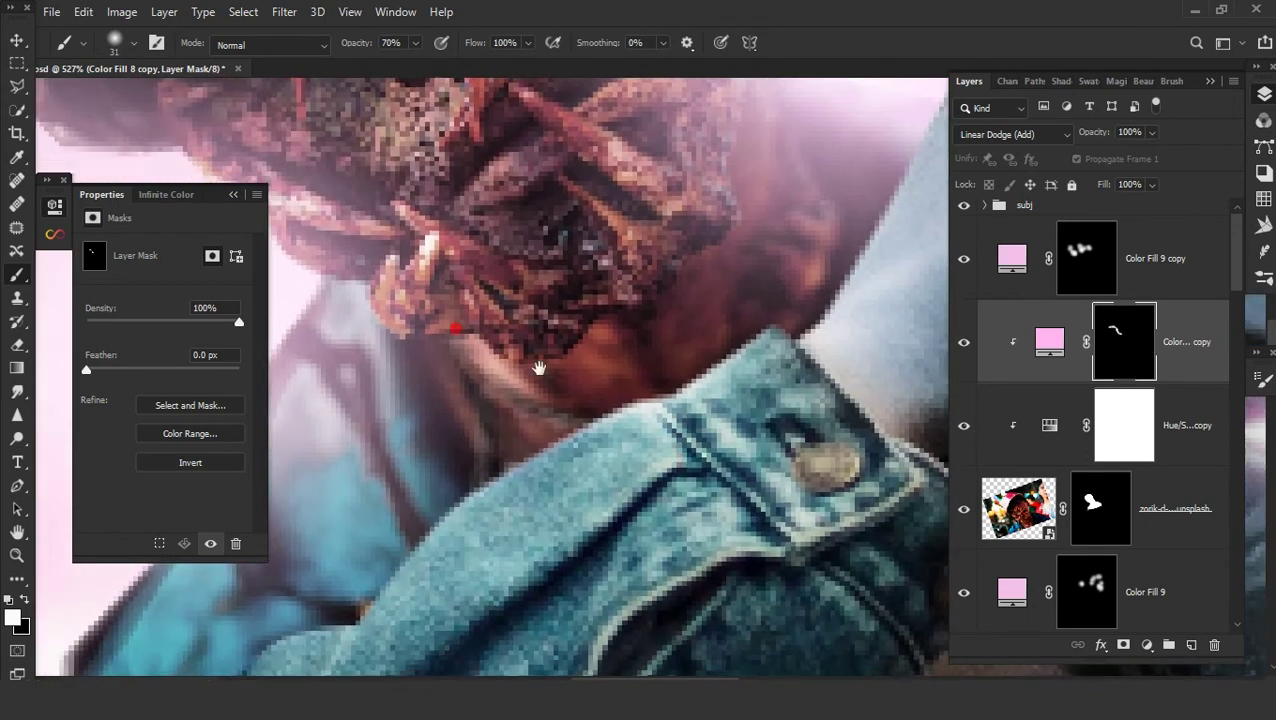
{"action": "left_click_drag", "start_coordinate": [638, 484], "coordinate": [524, 452]}
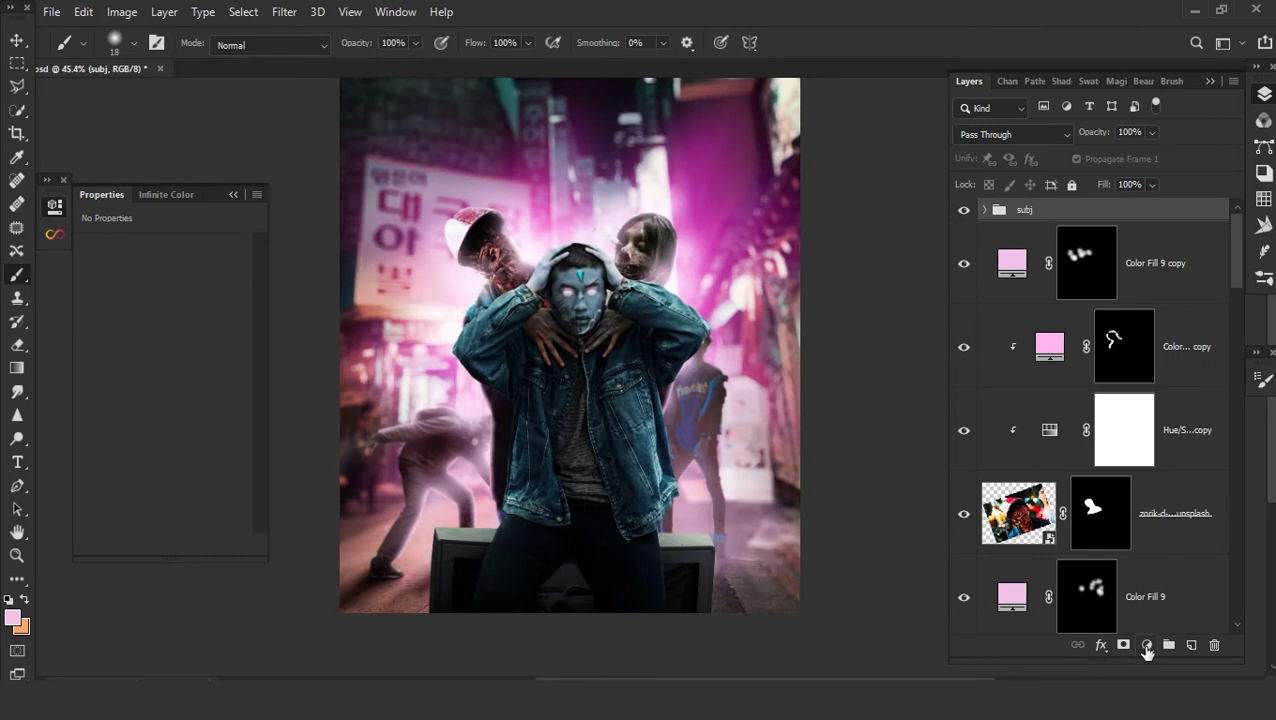
{"action": "left_click", "coordinate": [1147, 645]}
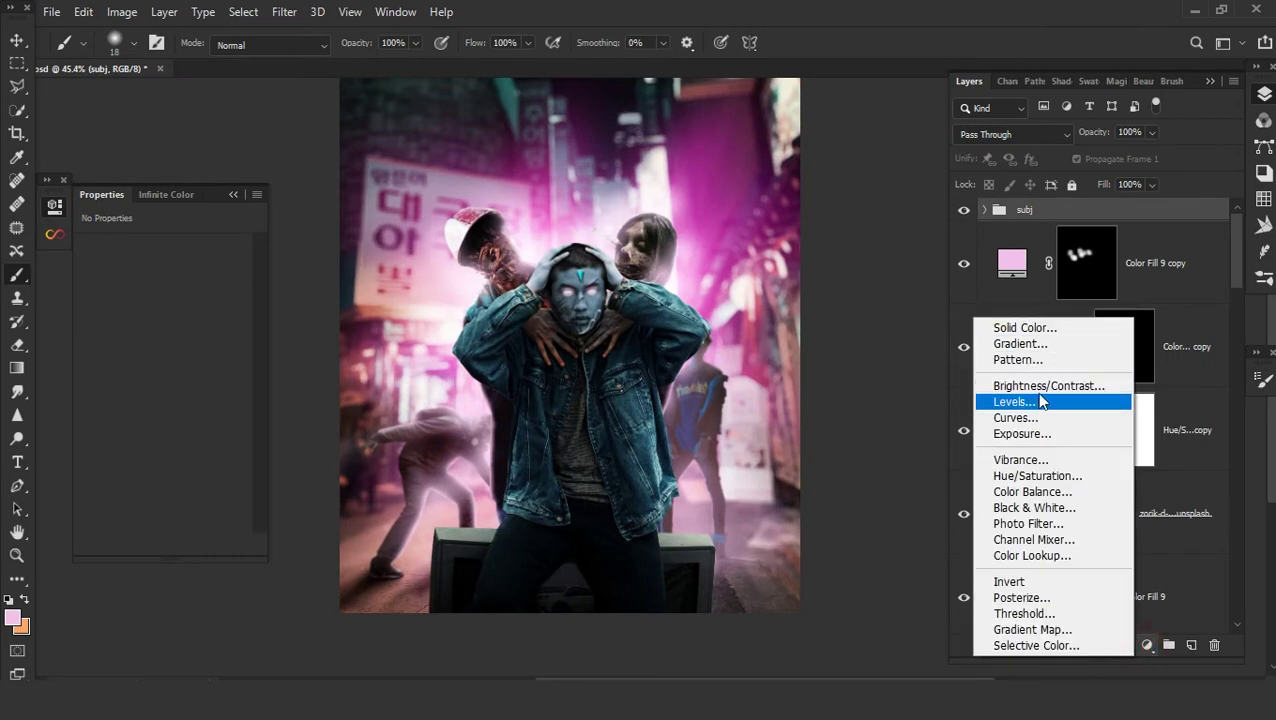
- Add a #f2c1e8 Solid Color fill clipped to the man, in Screen mode with a black mask
{"action": "left_click", "coordinate": [1022, 327]}
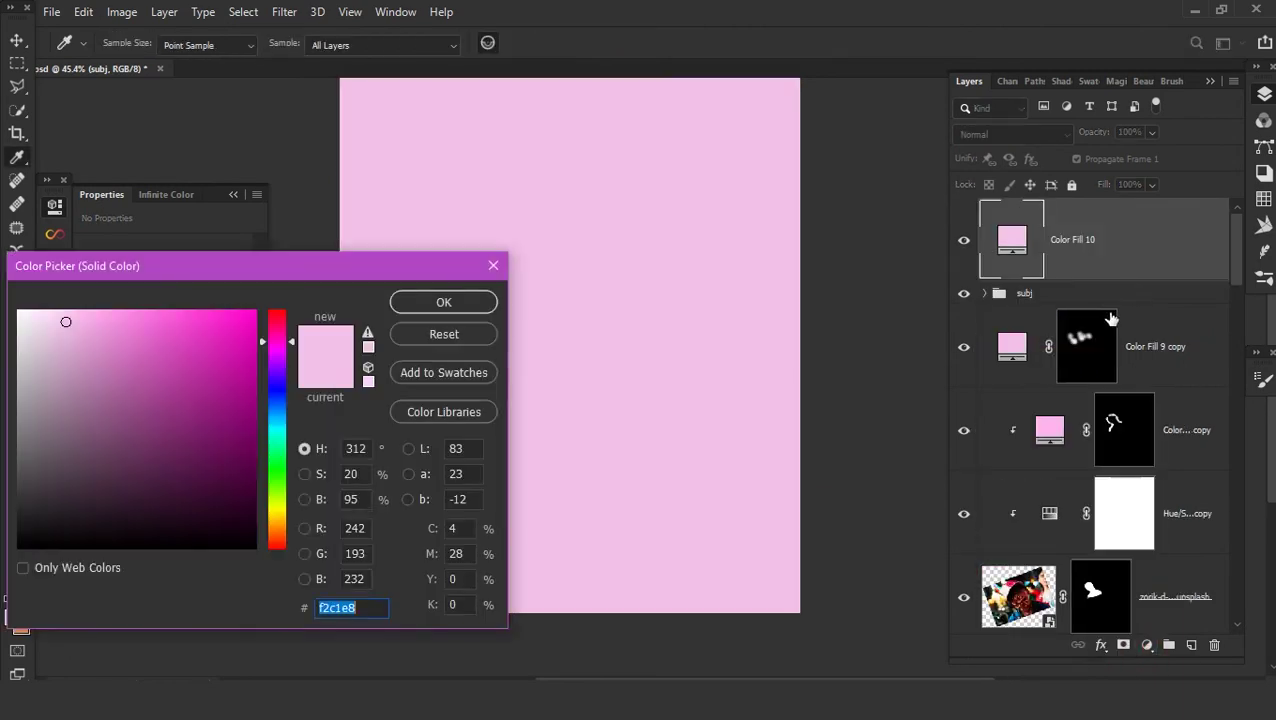
{"action": "key", "text": "Return"}
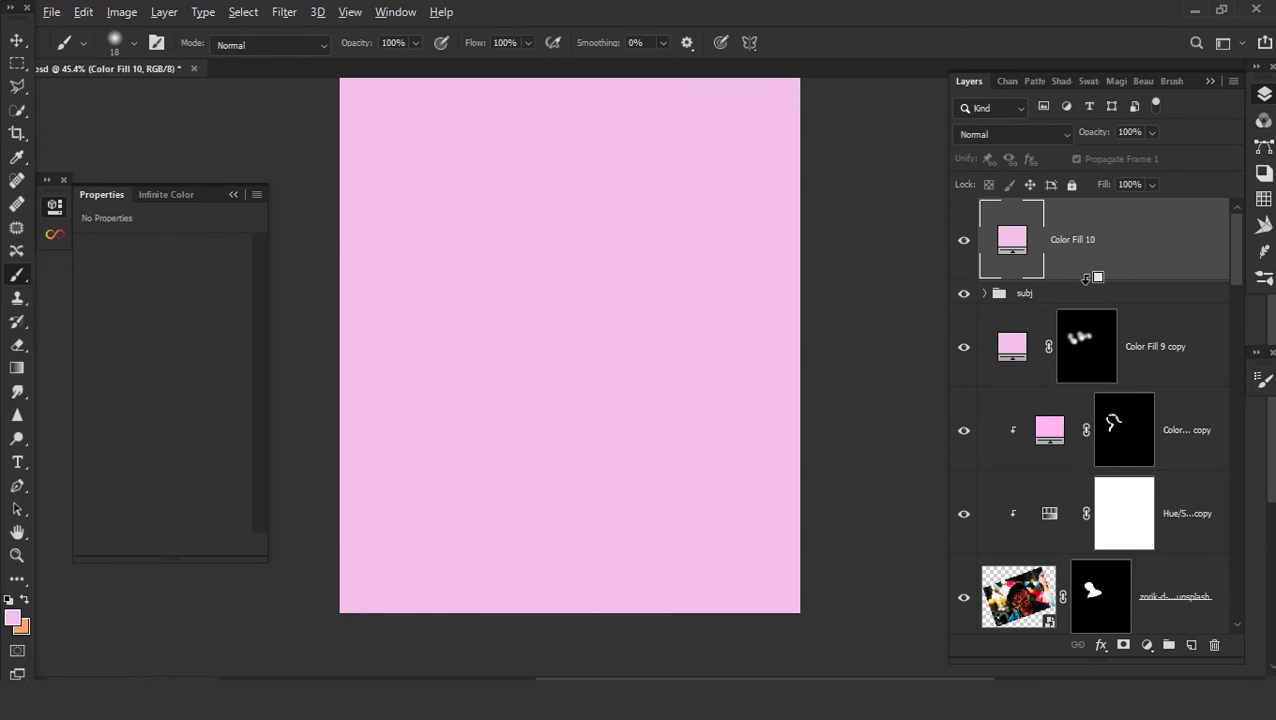
{"action": "key", "text": "ctrl+i"}
{"action": "left_click", "coordinate": [1012, 134]}
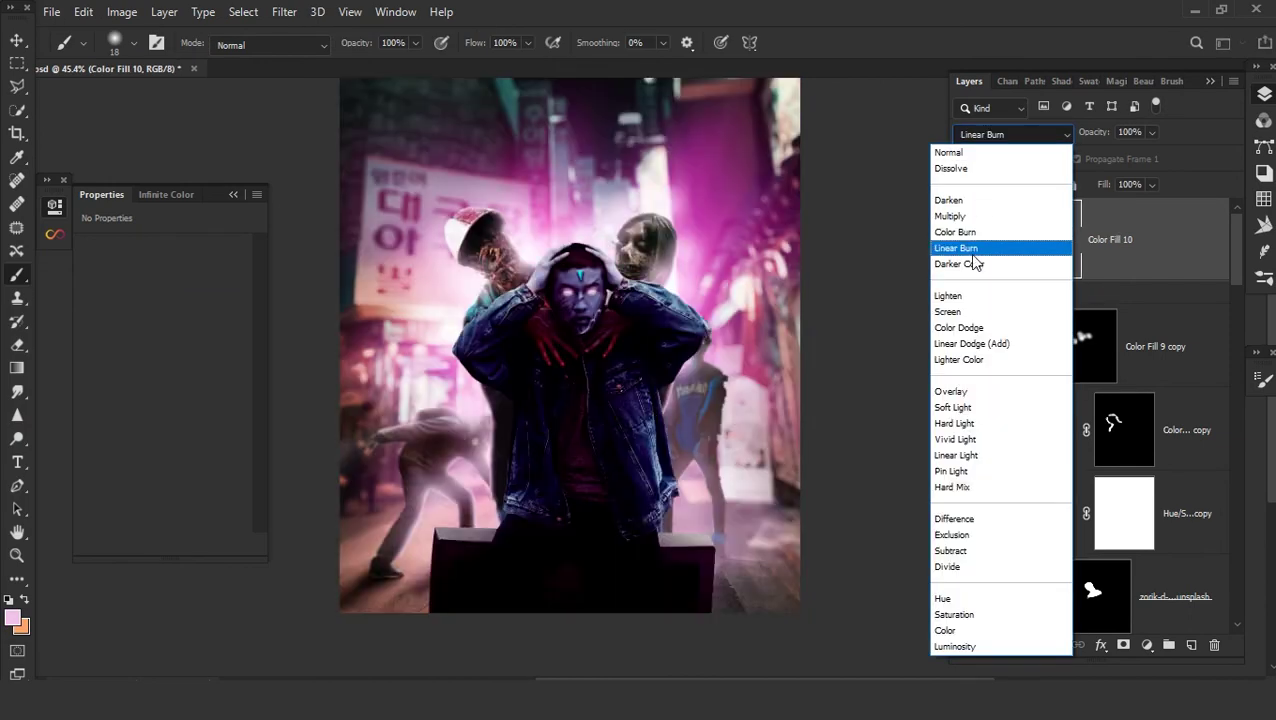
{"action": "left_click", "coordinate": [971, 311]}
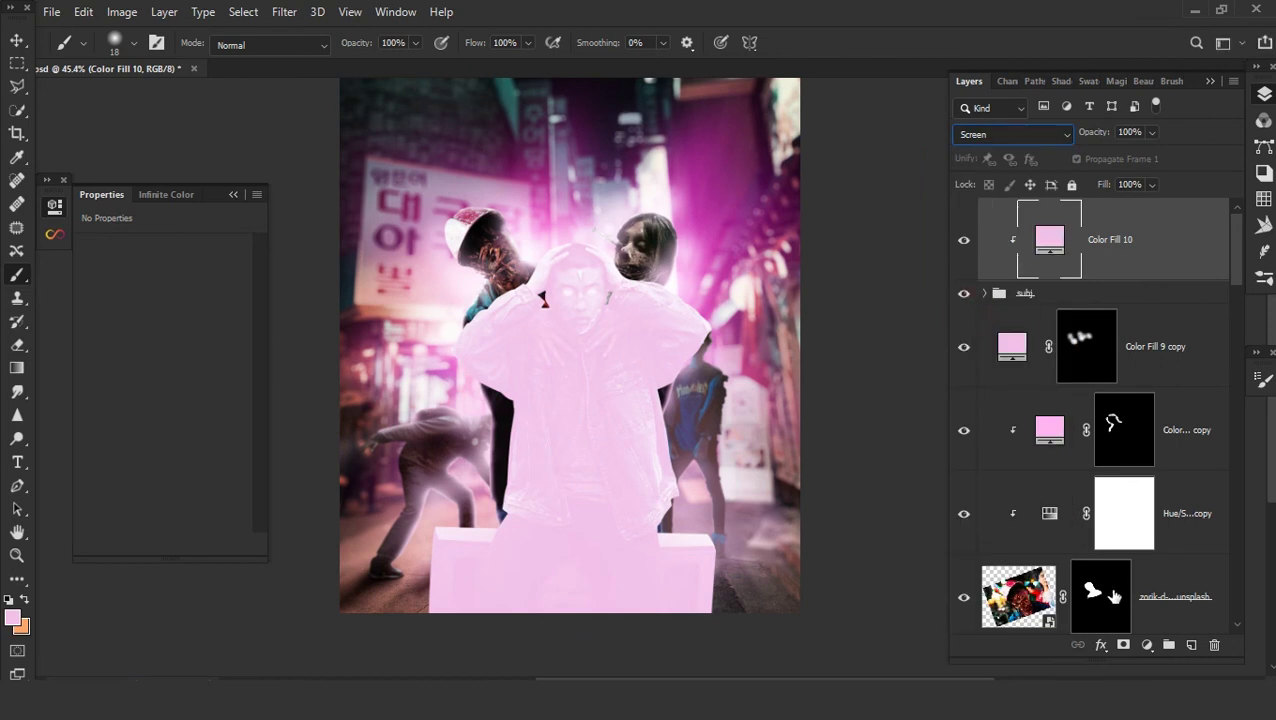
{"action": "key", "text": "d"}
- Set an 84 px brush and paint pink glow along the box's right edge
{"action": "scroll", "coordinate": [764, 515], "scroll_direction": "up", "scroll_amount": 5}
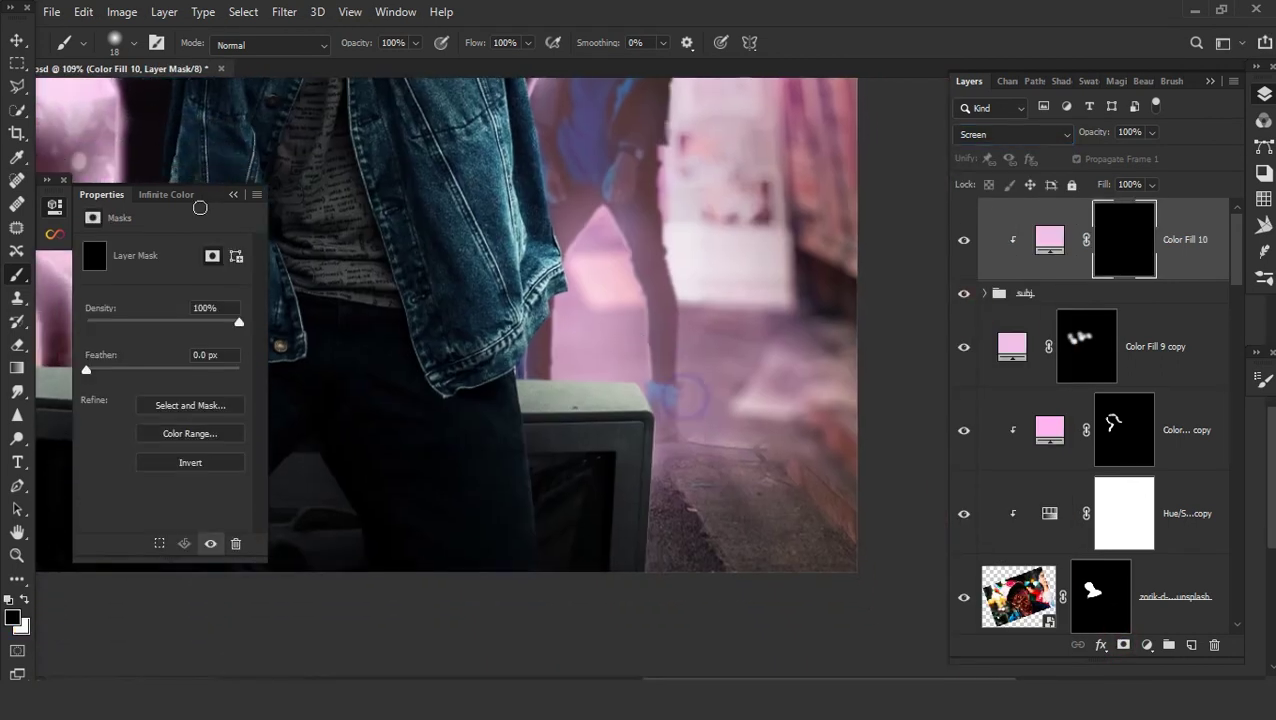
{"action": "right_click", "coordinate": [52, 182]}
{"action": "left_click_drag", "start_coordinate": [140, 216], "coordinate": [177, 220]}
{"action": "key", "text": "Return"}
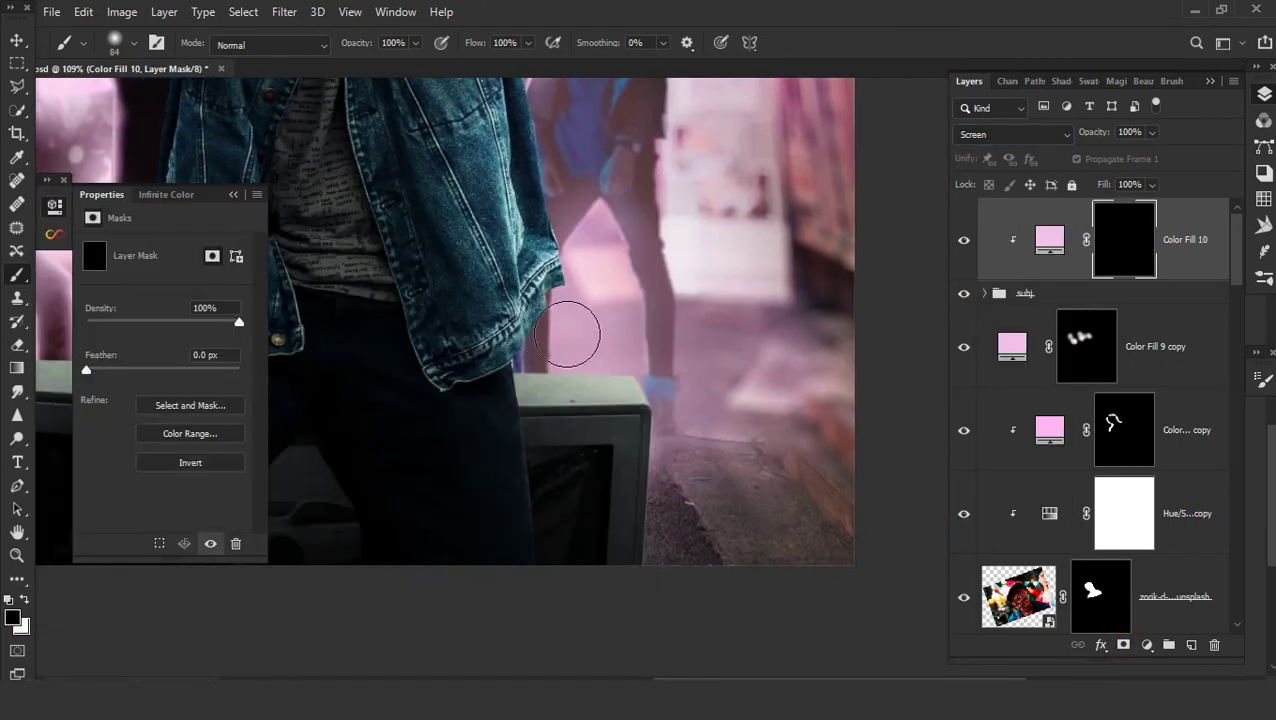
{"action": "scroll", "coordinate": [686, 388], "scroll_direction": "up", "scroll_amount": 4}
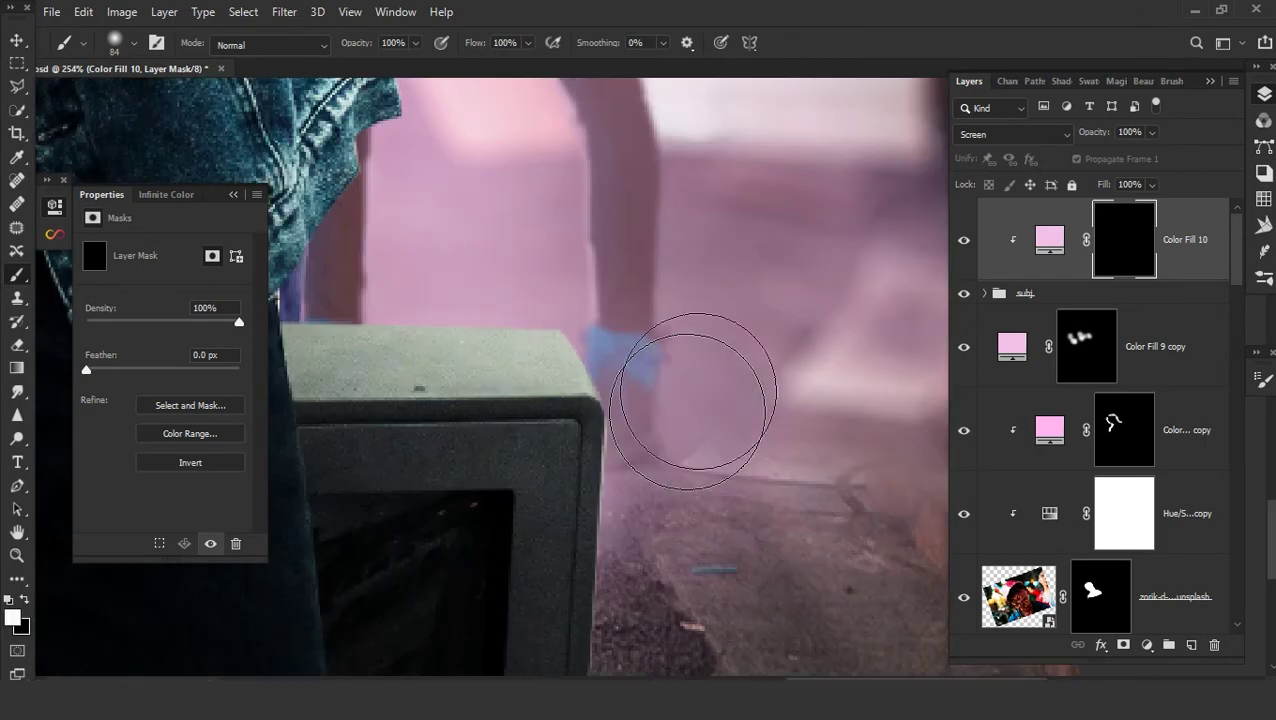
{"action": "mouse_move", "coordinate": [547, 274]}
{"action": "left_mouse_down"}
{"action": "mouse_move", "coordinate": [678, 513]}
{"action": "mouse_move", "coordinate": [682, 616]}
{"action": "left_mouse_up"}
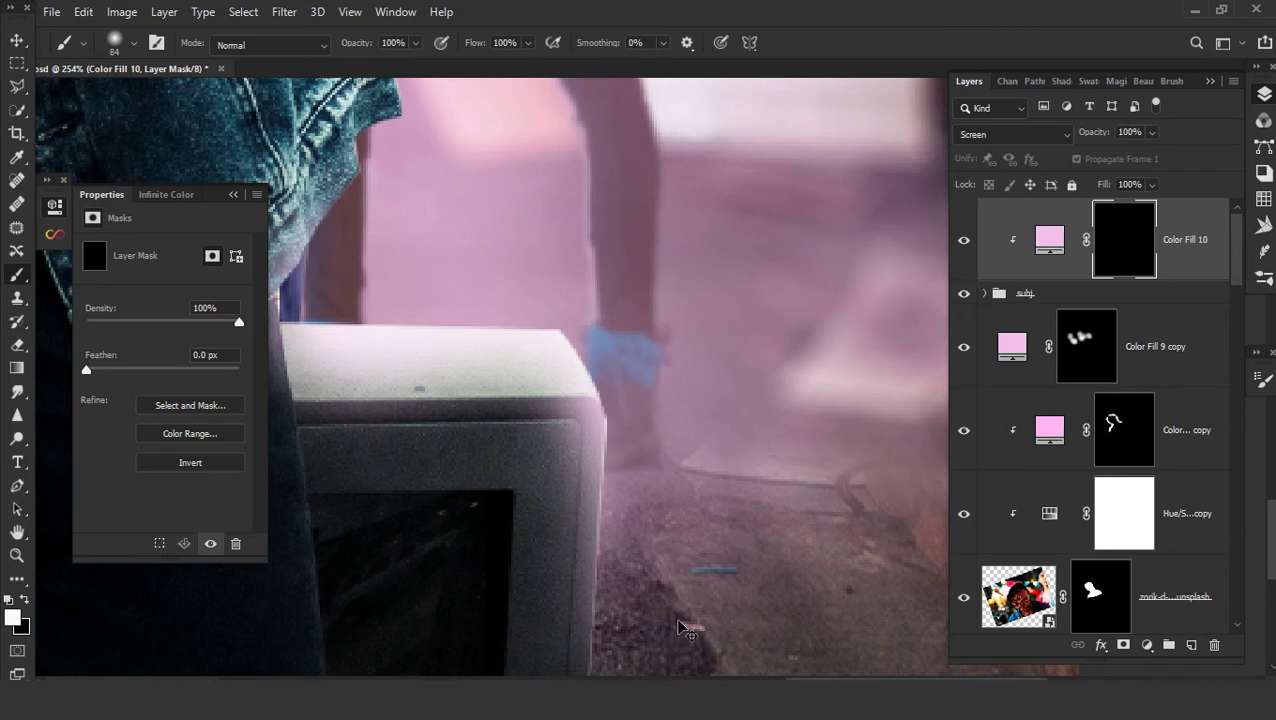
{"action": "key", "text": "ctrl+z"}
{"action": "scroll", "coordinate": [678, 401], "scroll_direction": "down", "scroll_amount": 3}
{"action": "left_click_drag", "start_coordinate": [678, 401], "coordinate": [670, 561]}
{"action": "scroll", "coordinate": [888, 328], "scroll_direction": "down", "scroll_amount": 3}
- Paint pink glow along the man's leg, side and jacket shoulder
{"action": "left_click_drag", "start_coordinate": [635, 348], "coordinate": [1100, 430]}
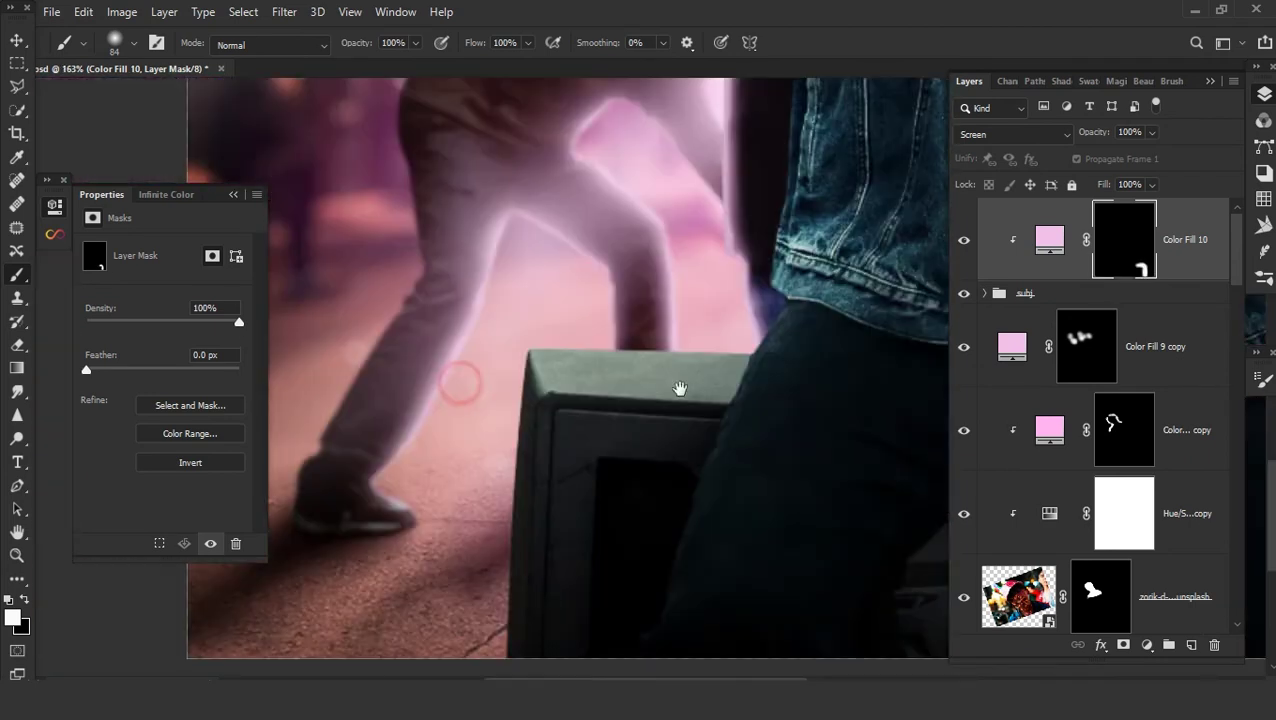
{"action": "left_click_drag", "start_coordinate": [812, 222], "coordinate": [600, 250]}
{"action": "left_click_drag", "start_coordinate": [600, 370], "coordinate": [665, 352]}
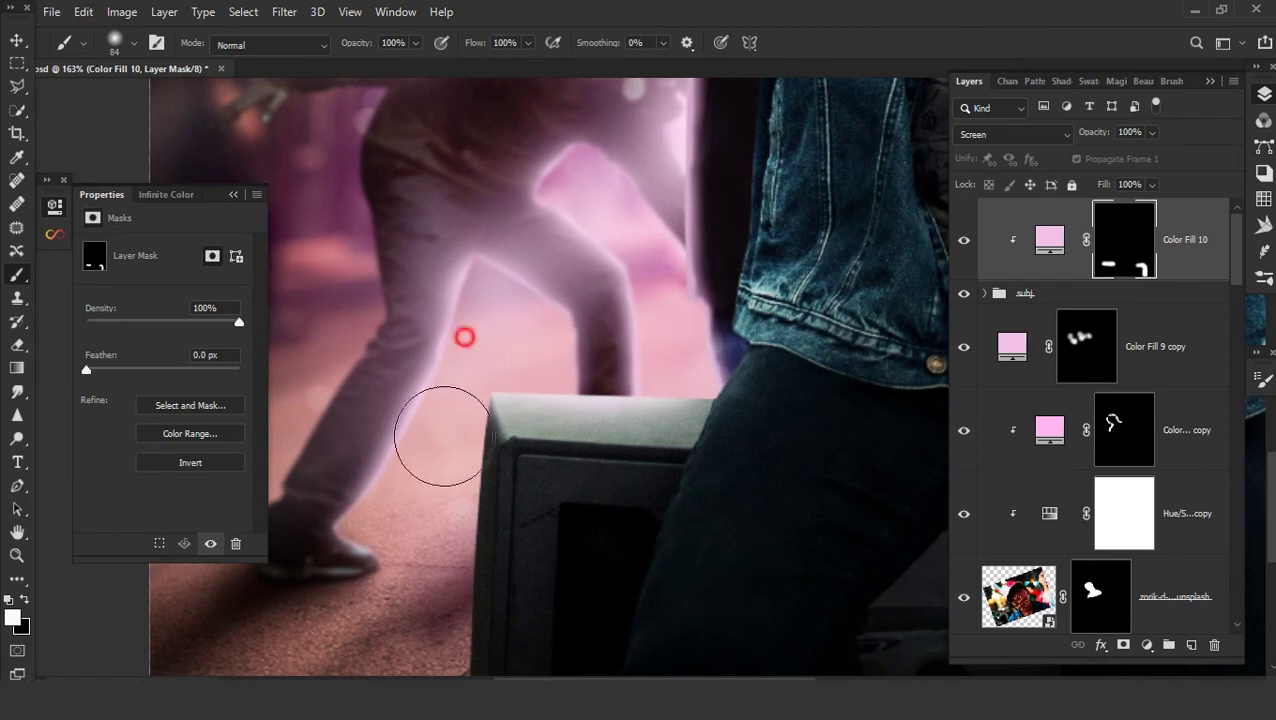
{"action": "scroll", "coordinate": [464, 337], "scroll_direction": "down", "scroll_amount": 2}
{"action": "scroll", "coordinate": [501, 387], "scroll_direction": "up", "scroll_amount": 3}
{"action": "left_click_drag", "start_coordinate": [609, 518], "coordinate": [632, 170]}
{"action": "scroll", "coordinate": [632, 170], "scroll_direction": "up", "scroll_amount": 1}
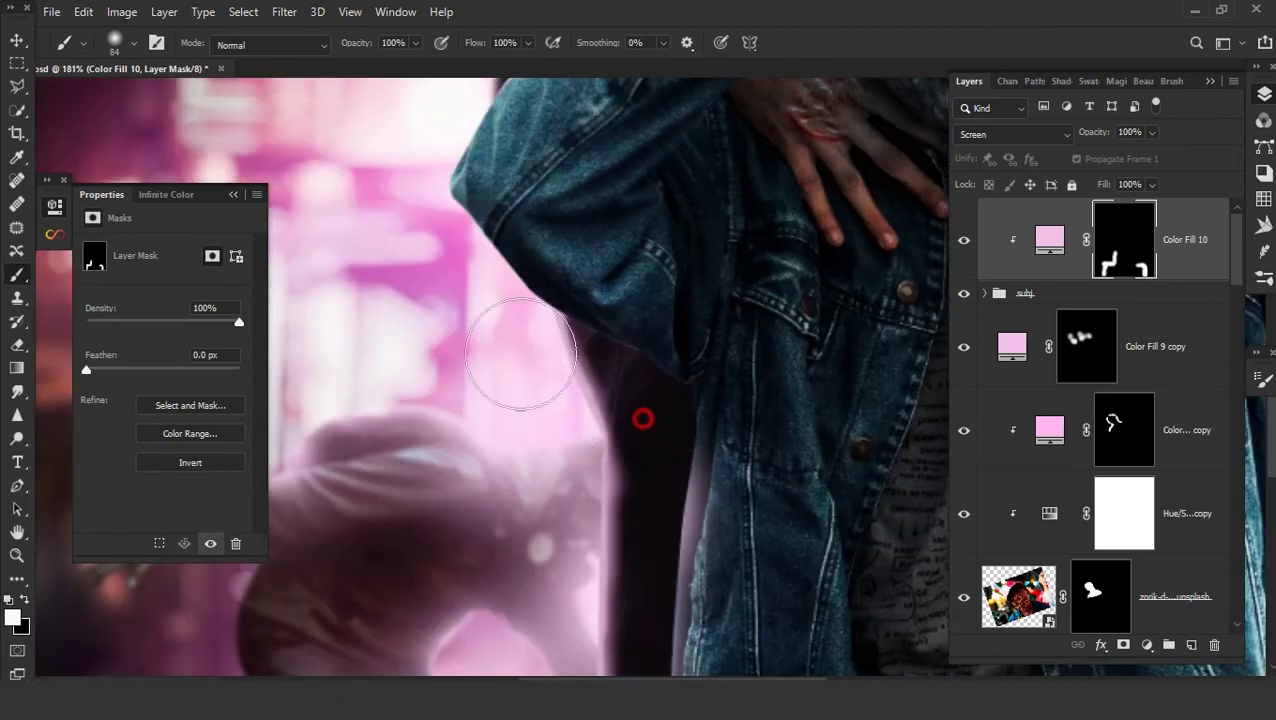
{"action": "left_click_drag", "start_coordinate": [520, 352], "coordinate": [560, 250]}
- Pan to the man's head and add another pink Solid Color fill layer (Color Fill 11)
{"action": "scroll", "coordinate": [387, 270], "scroll_direction": "up", "scroll_amount": 1}
{"action": "scroll", "coordinate": [507, 222], "scroll_direction": "down", "scroll_amount": 3}
{"action": "scroll", "coordinate": [456, 225], "scroll_direction": "up", "scroll_amount": 3}
{"action": "scroll", "coordinate": [456, 234], "scroll_direction": "up", "scroll_amount": 1}
{"action": "scroll", "coordinate": [518, 265], "scroll_direction": "down", "scroll_amount": 1}
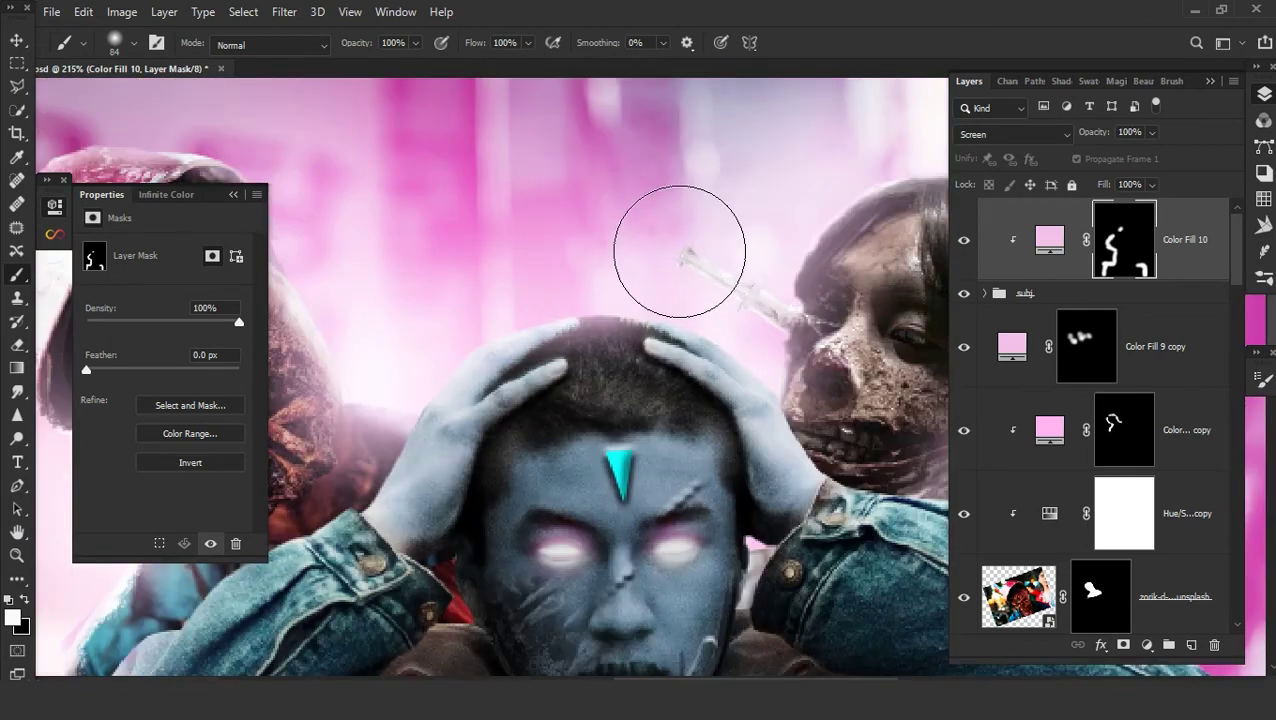
{"action": "scroll", "coordinate": [680, 252], "scroll_direction": "down", "scroll_amount": 1}
{"action": "scroll", "coordinate": [413, 262], "scroll_direction": "up", "scroll_amount": 1}
{"action": "mouse_move", "coordinate": [505, 490]}
{"action": "left_mouse_down"}
{"action": "mouse_move", "coordinate": [375, 255]}
{"action": "mouse_move", "coordinate": [513, 228]}
{"action": "mouse_move", "coordinate": [678, 270]}
{"action": "mouse_move", "coordinate": [515, 532]}
{"action": "left_mouse_up"}
{"action": "scroll", "coordinate": [400, 250], "scroll_direction": "right", "scroll_amount": 5}
{"action": "scroll", "coordinate": [513, 228], "scroll_direction": "right", "scroll_amount": 5}
{"action": "scroll", "coordinate": [678, 270], "scroll_direction": "right", "scroll_amount": 5}
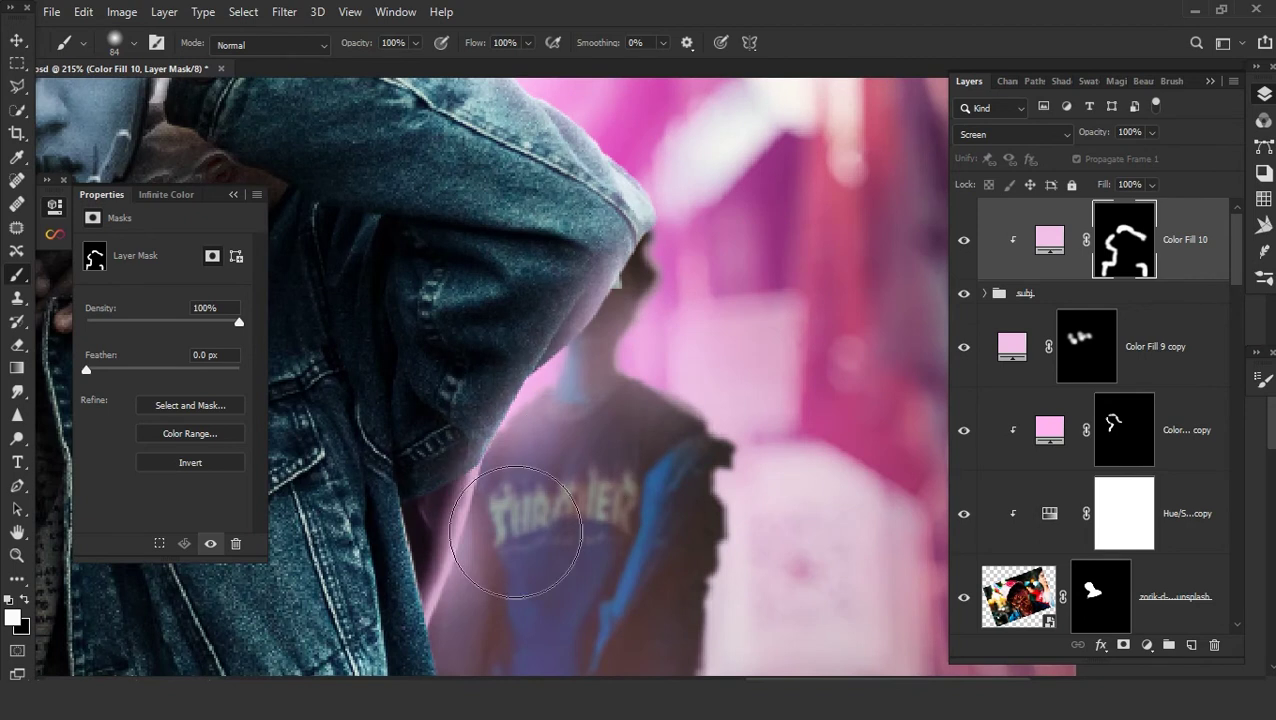
{"action": "scroll", "coordinate": [515, 532], "scroll_direction": "down", "scroll_amount": 5}
{"action": "left_click", "coordinate": [1147, 645]}
{"action": "left_click", "coordinate": [1030, 322]}
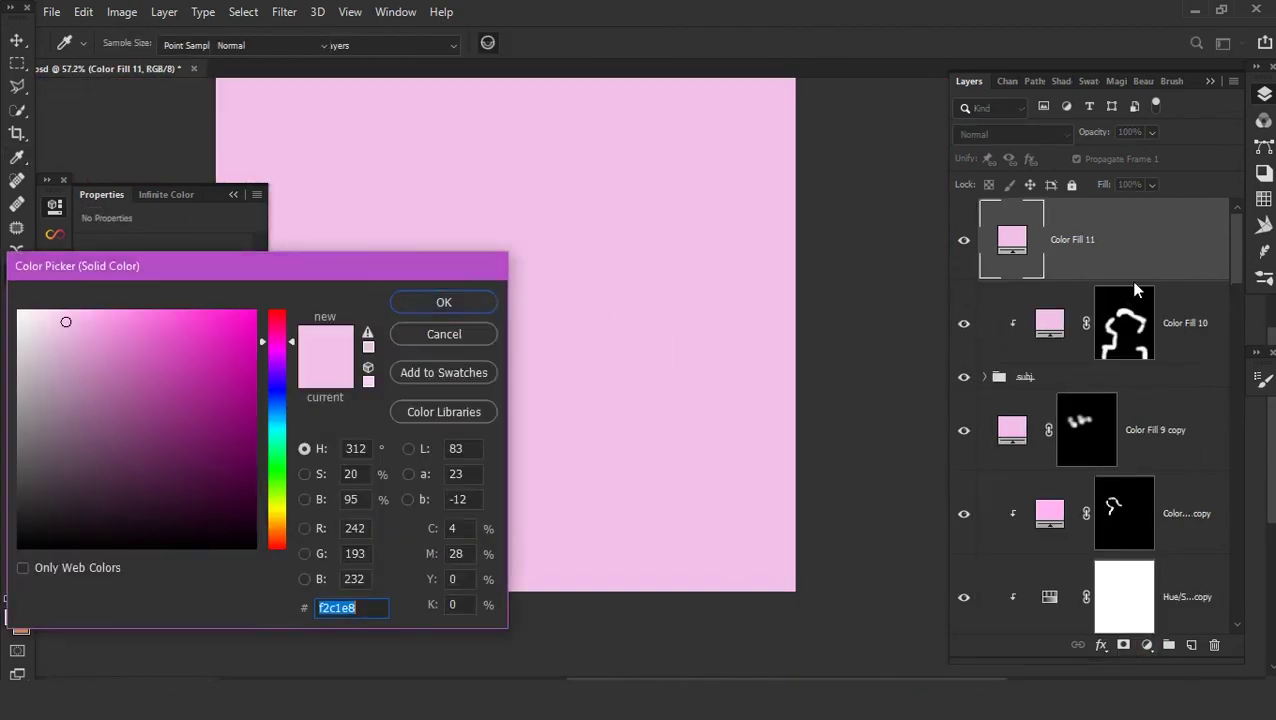
- Clip Color Fill 11, fill it with a pink sampled from the scene, and blend it as Linear Dodge (Add)
{"action": "key", "text": "Return"}
{"action": "key", "text": "ctrl+alt+g"}
{"action": "double_click", "coordinate": [1031, 242]}
{"action": "left_click", "coordinate": [667, 428]}
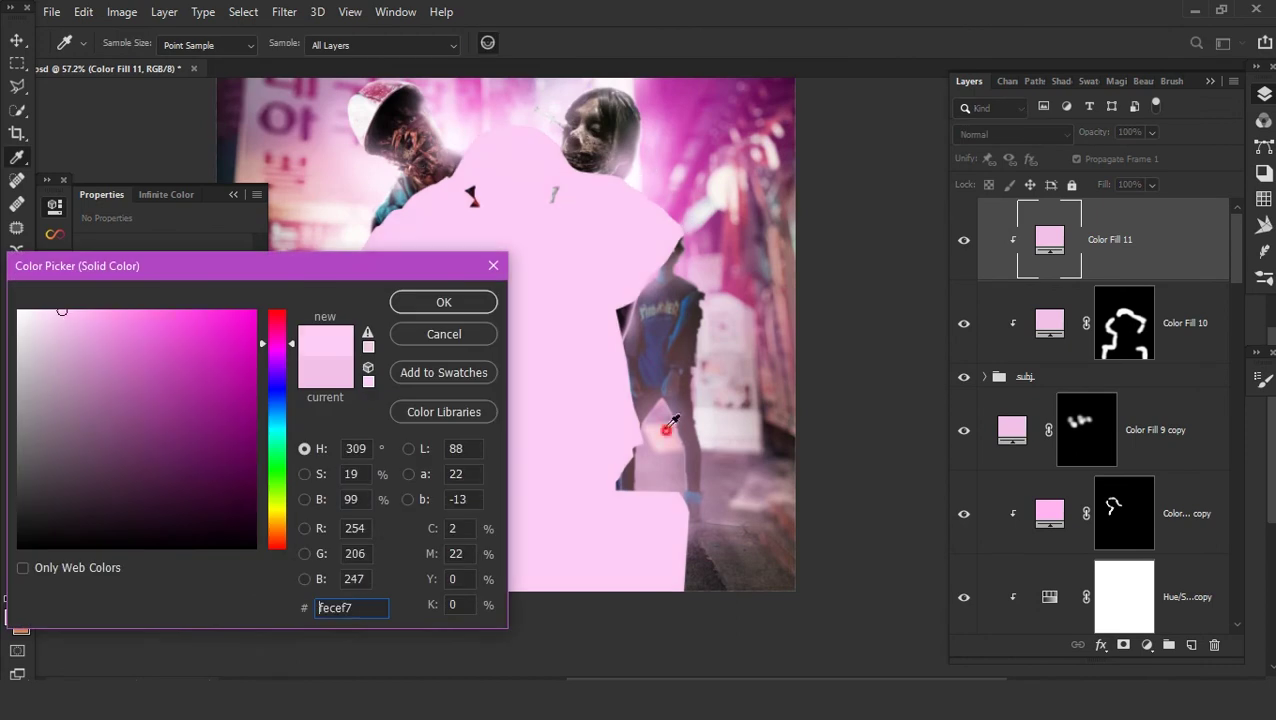
{"action": "left_click_drag", "start_coordinate": [667, 428], "coordinate": [661, 406]}
{"action": "key", "text": "Return"}
{"action": "left_click", "coordinate": [1005, 134]}
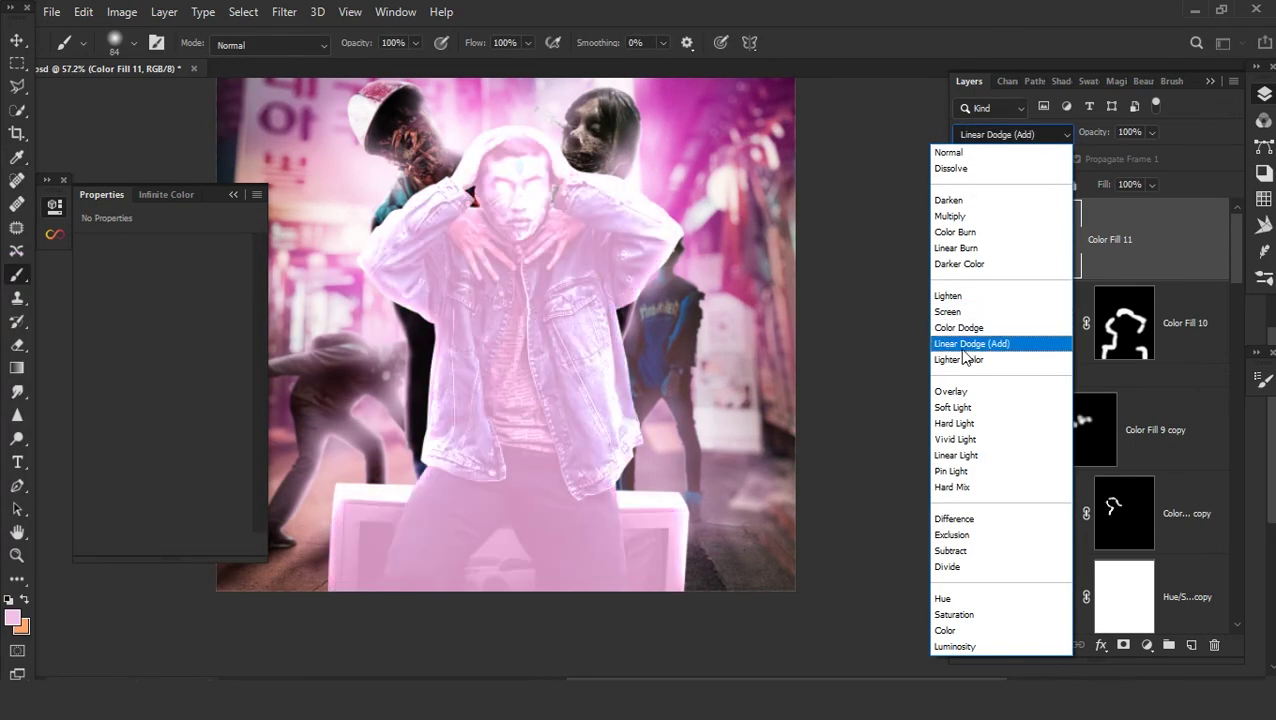
{"action": "left_click", "coordinate": [960, 343]}
- Choose a thin hard brush and paint pink edge highlights down the jacket
{"action": "right_click", "coordinate": [630, 417]}
{"action": "left_click", "coordinate": [118, 300]}
{"action": "key", "text": "Return"}
{"action": "scroll", "coordinate": [522, 215], "scroll_direction": "up", "scroll_amount": 6}
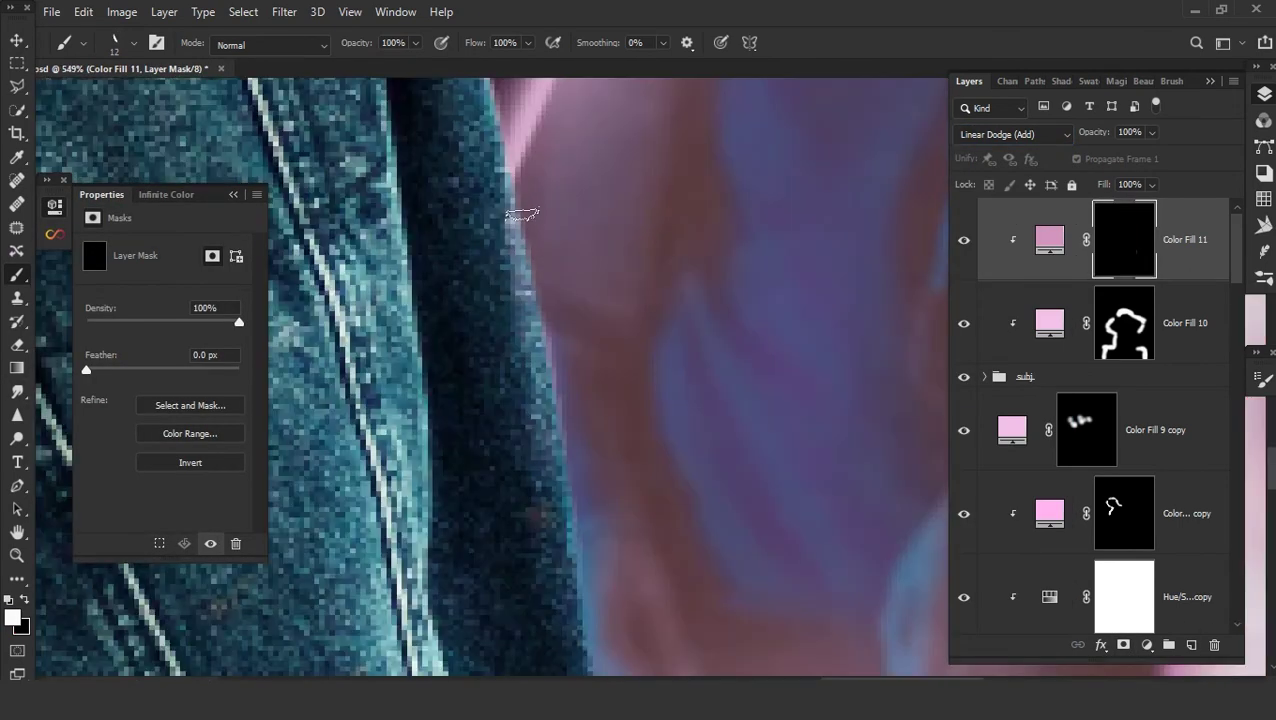
{"action": "left_click_drag", "start_coordinate": [522, 215], "coordinate": [590, 598]}
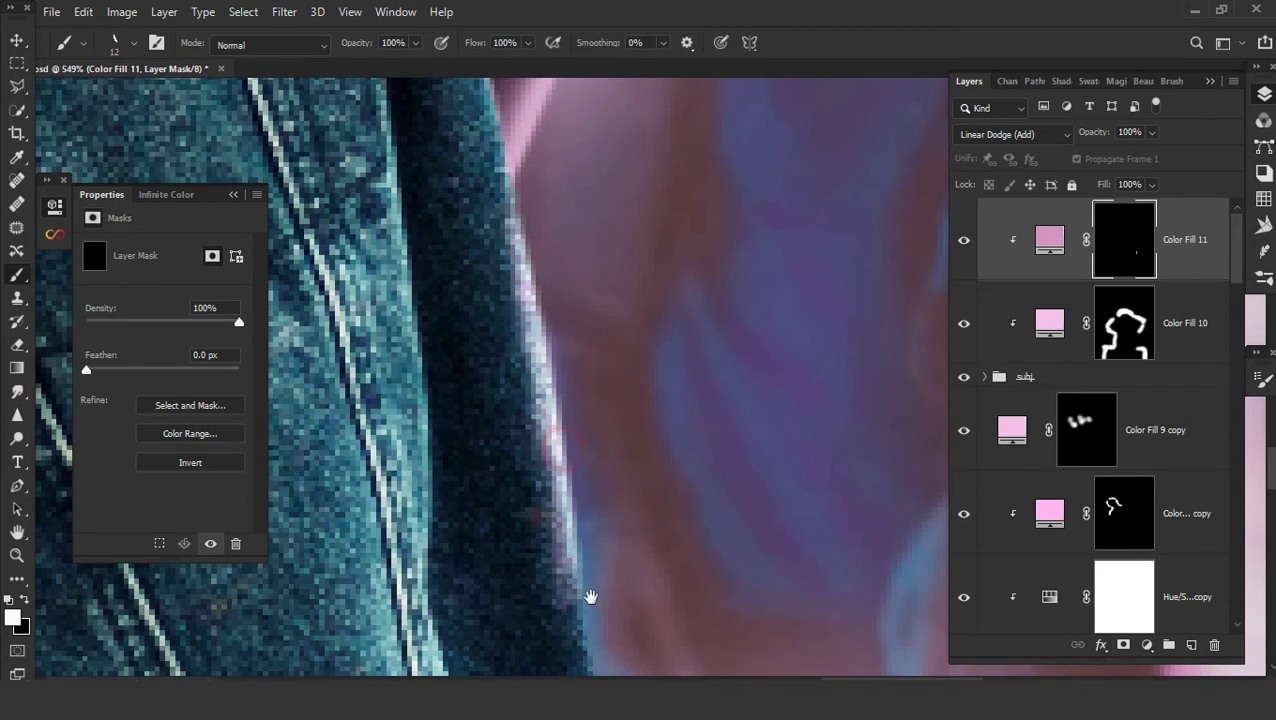
{"action": "mouse_move", "coordinate": [545, 405]}
{"action": "left_mouse_down"}
{"action": "mouse_move", "coordinate": [627, 657]}
{"action": "mouse_move", "coordinate": [476, 336]}
{"action": "mouse_move", "coordinate": [524, 549]}
{"action": "left_mouse_up"}
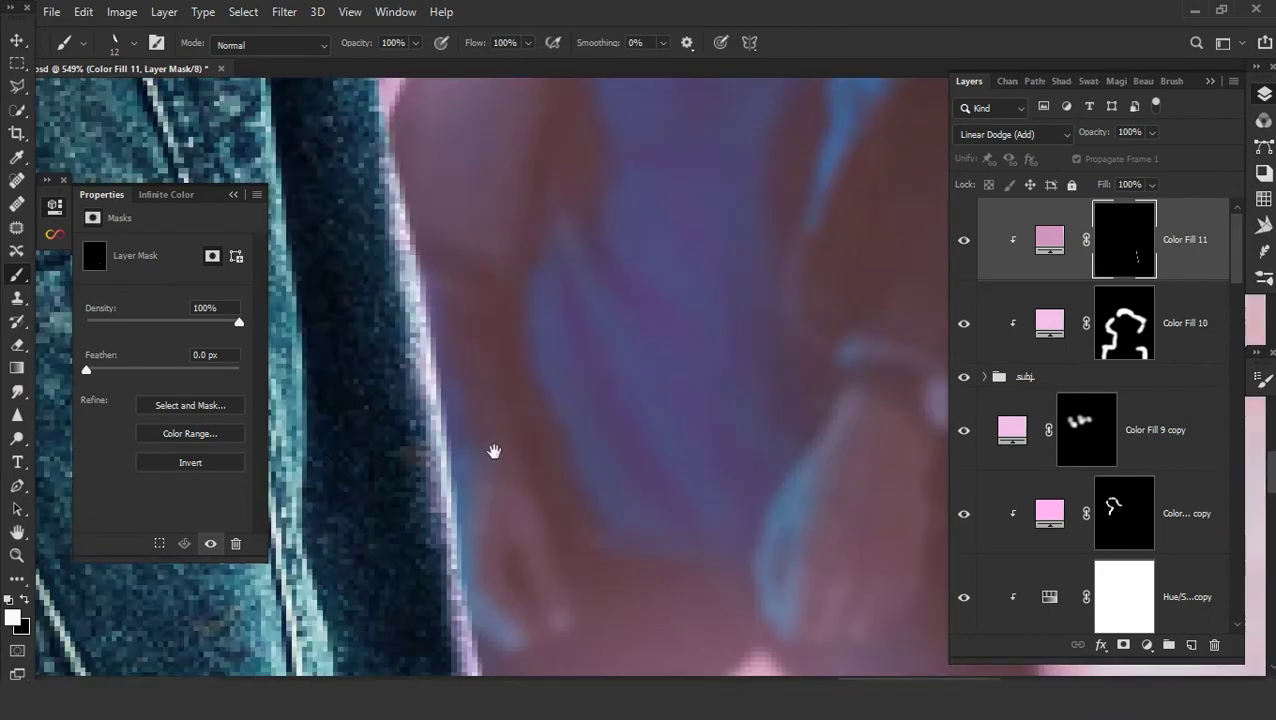
{"action": "left_click_drag", "start_coordinate": [550, 498], "coordinate": [570, 532]}
{"action": "mouse_move", "coordinate": [440, 478]}
{"action": "left_mouse_down"}
{"action": "mouse_move", "coordinate": [447, 307]}
{"action": "mouse_move", "coordinate": [493, 527]}
{"action": "mouse_move", "coordinate": [490, 650]}
{"action": "left_mouse_up"}
- Paint thin pink highlights tracing the denim collar edge
{"action": "scroll", "coordinate": [473, 464], "scroll_direction": "down", "scroll_amount": 3}
{"action": "scroll", "coordinate": [577, 407], "scroll_direction": "up", "scroll_amount": 3}
{"action": "scroll", "coordinate": [576, 407], "scroll_direction": "up", "scroll_amount": 3}
{"action": "mouse_move", "coordinate": [615, 292]}
{"action": "left_mouse_down"}
{"action": "mouse_move", "coordinate": [526, 356]}
{"action": "mouse_move", "coordinate": [330, 445]}
{"action": "left_mouse_up"}
{"action": "scroll", "coordinate": [555, 265], "scroll_direction": "up", "scroll_amount": 3}
{"action": "scroll", "coordinate": [555, 265], "scroll_direction": "down", "scroll_amount": 3}
{"action": "left_click_drag", "start_coordinate": [500, 380], "coordinate": [378, 566]}
{"action": "scroll", "coordinate": [378, 566], "scroll_direction": "down", "scroll_amount": 3}
{"action": "scroll", "coordinate": [427, 464], "scroll_direction": "up", "scroll_amount": 3}
{"action": "left_click_drag", "start_coordinate": [584, 305], "coordinate": [470, 451]}
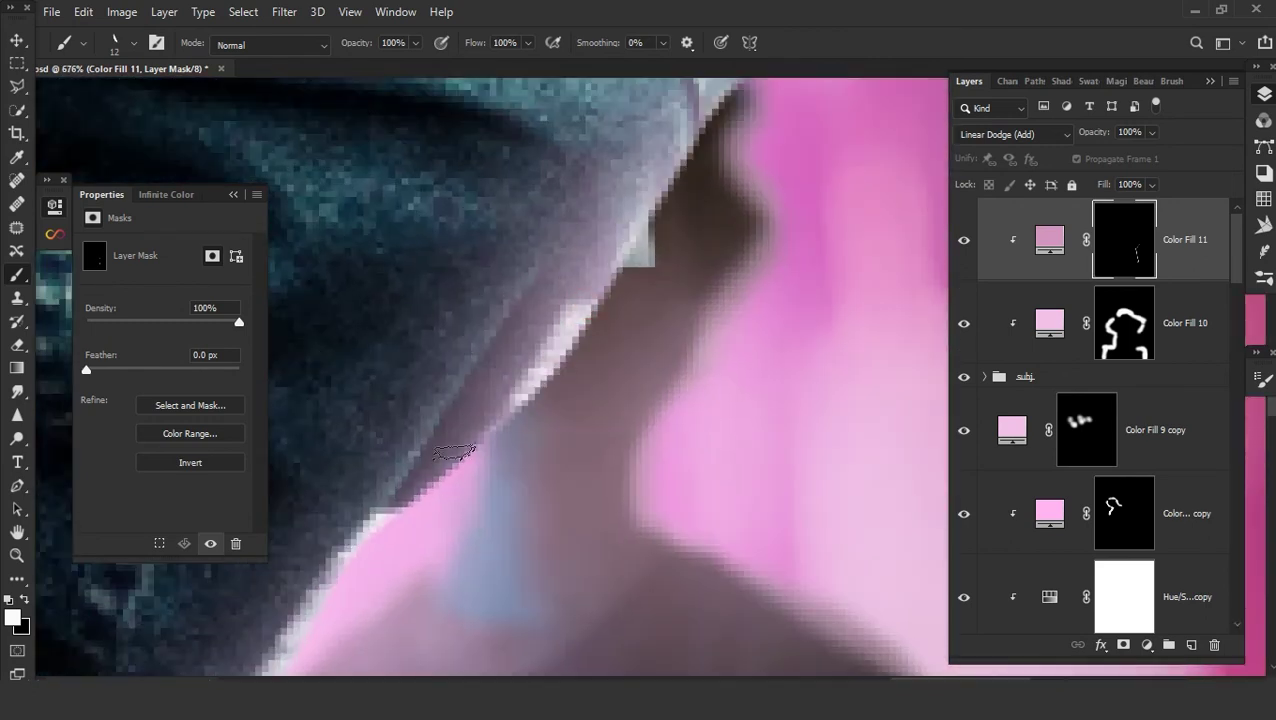
{"action": "scroll", "coordinate": [470, 451], "scroll_direction": "down", "scroll_amount": 2}
{"action": "scroll", "coordinate": [483, 437], "scroll_direction": "down", "scroll_amount": 1}
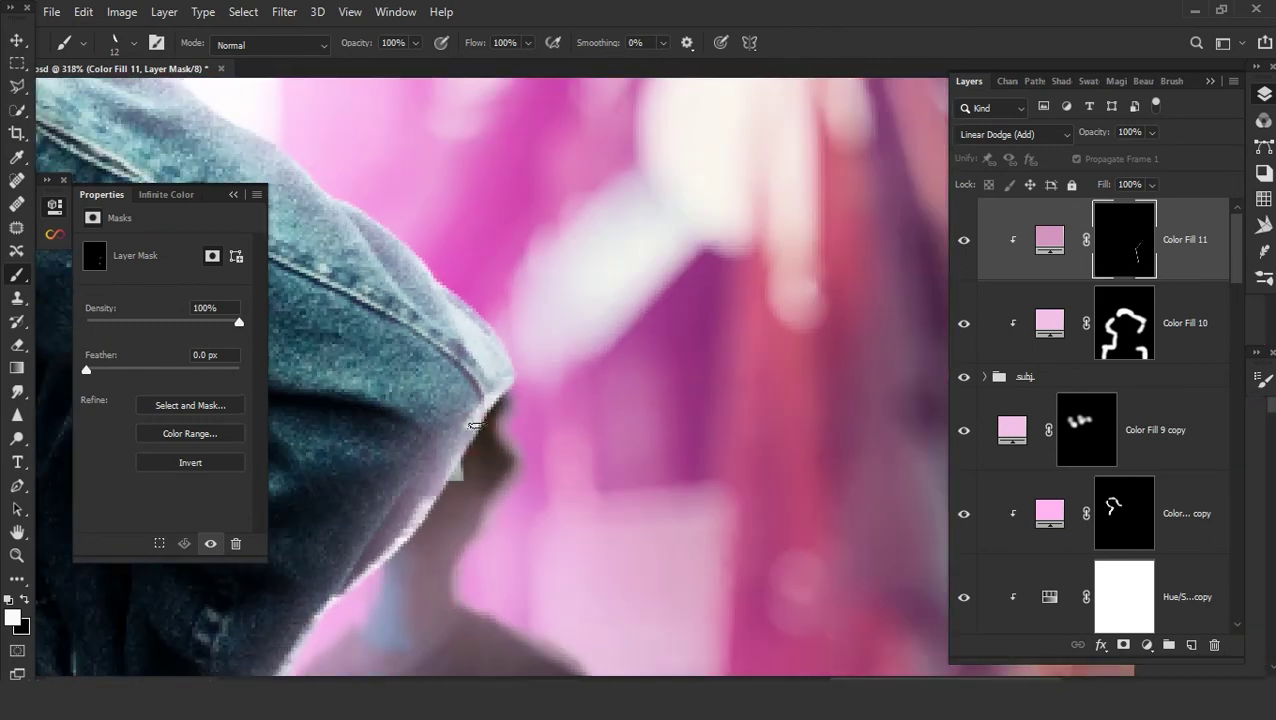
{"action": "scroll", "coordinate": [488, 505], "scroll_direction": "down", "scroll_amount": 1}
{"action": "scroll", "coordinate": [965, 430], "scroll_direction": "down", "scroll_amount": 5}
- Return to Color Fill 11's mask and paint pink rim glow along the collar edge
{"action": "left_click", "coordinate": [1170, 346]}
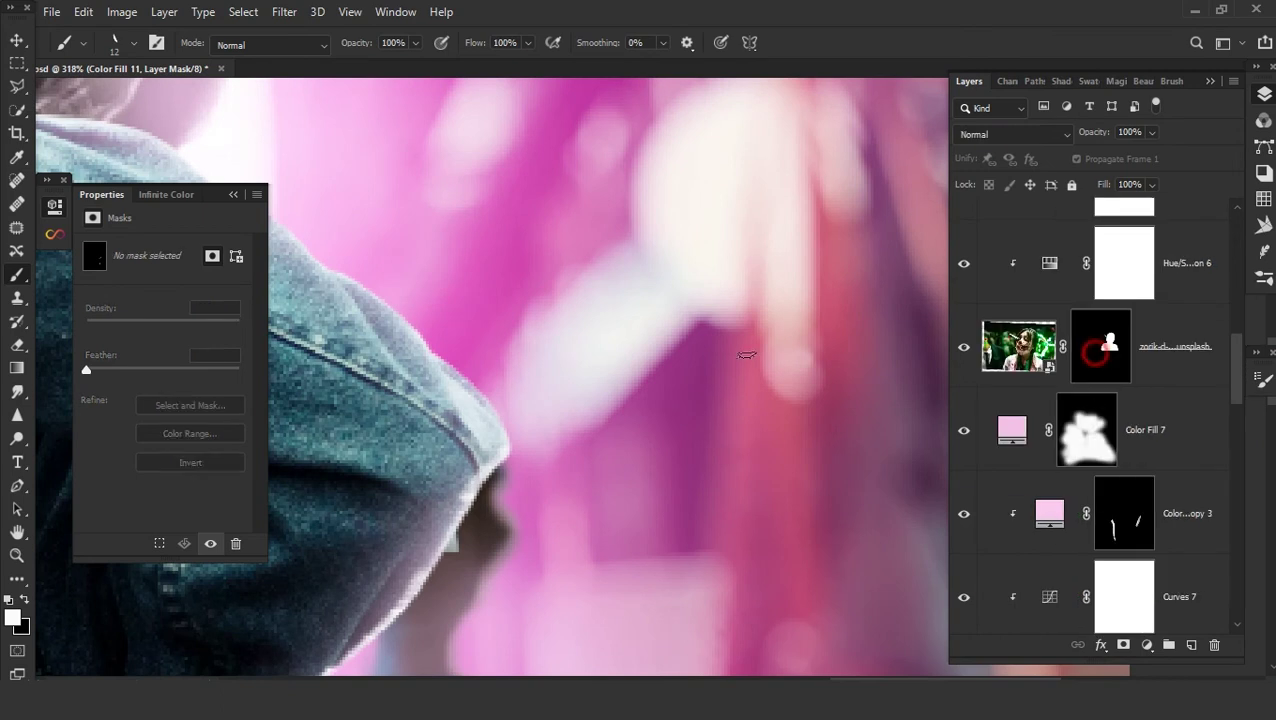
{"action": "scroll", "coordinate": [564, 300], "scroll_direction": "up", "scroll_amount": 3}
{"action": "scroll", "coordinate": [569, 398], "scroll_direction": "up", "scroll_amount": 1}
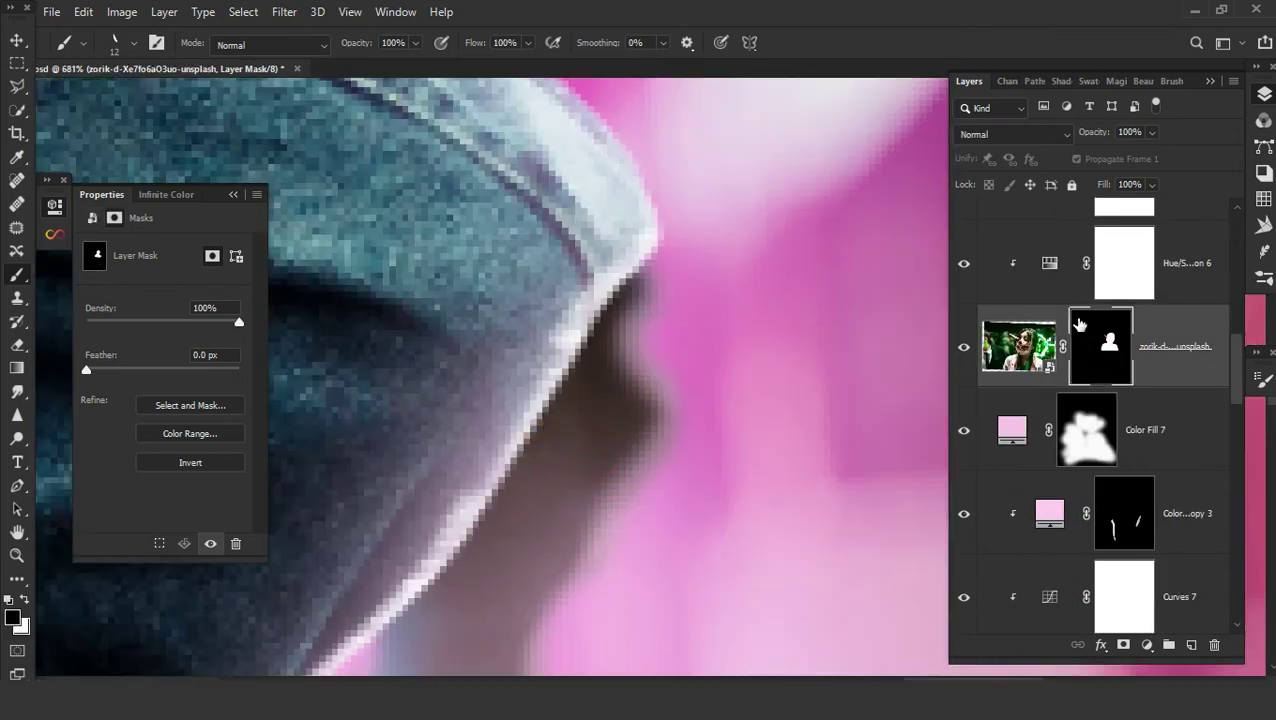
{"action": "key", "text": "alt+period"}
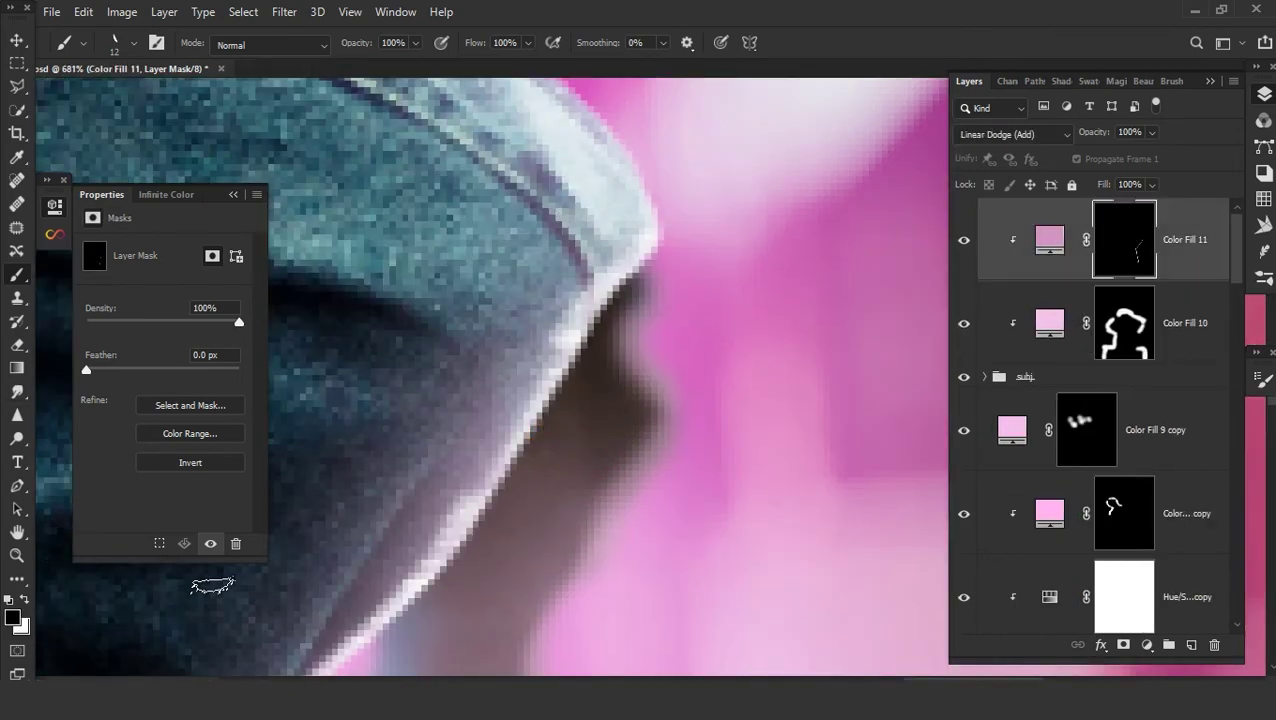
{"action": "scroll", "coordinate": [665, 400], "scroll_direction": "up", "scroll_amount": 4}
{"action": "scroll", "coordinate": [621, 433], "scroll_direction": "up", "scroll_amount": 1}
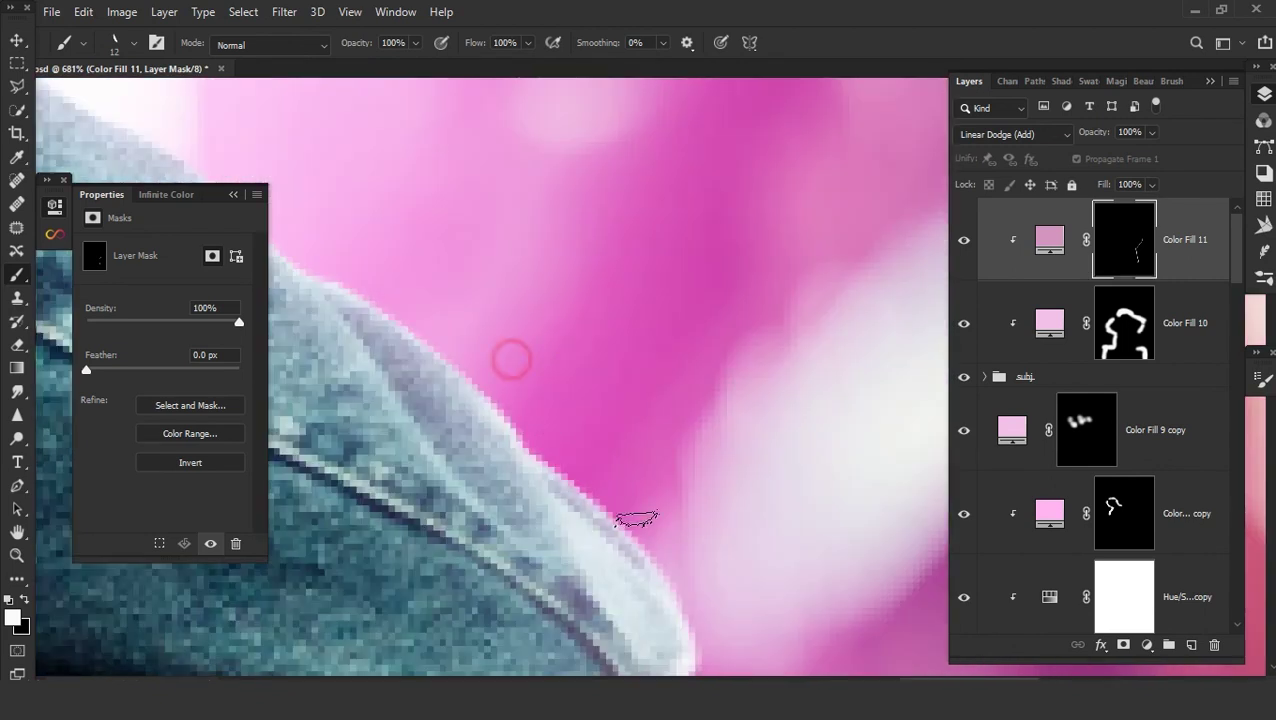
{"action": "left_click_drag", "start_coordinate": [511, 359], "coordinate": [379, 256]}
{"action": "scroll", "coordinate": [396, 336], "scroll_direction": "down", "scroll_amount": 2}
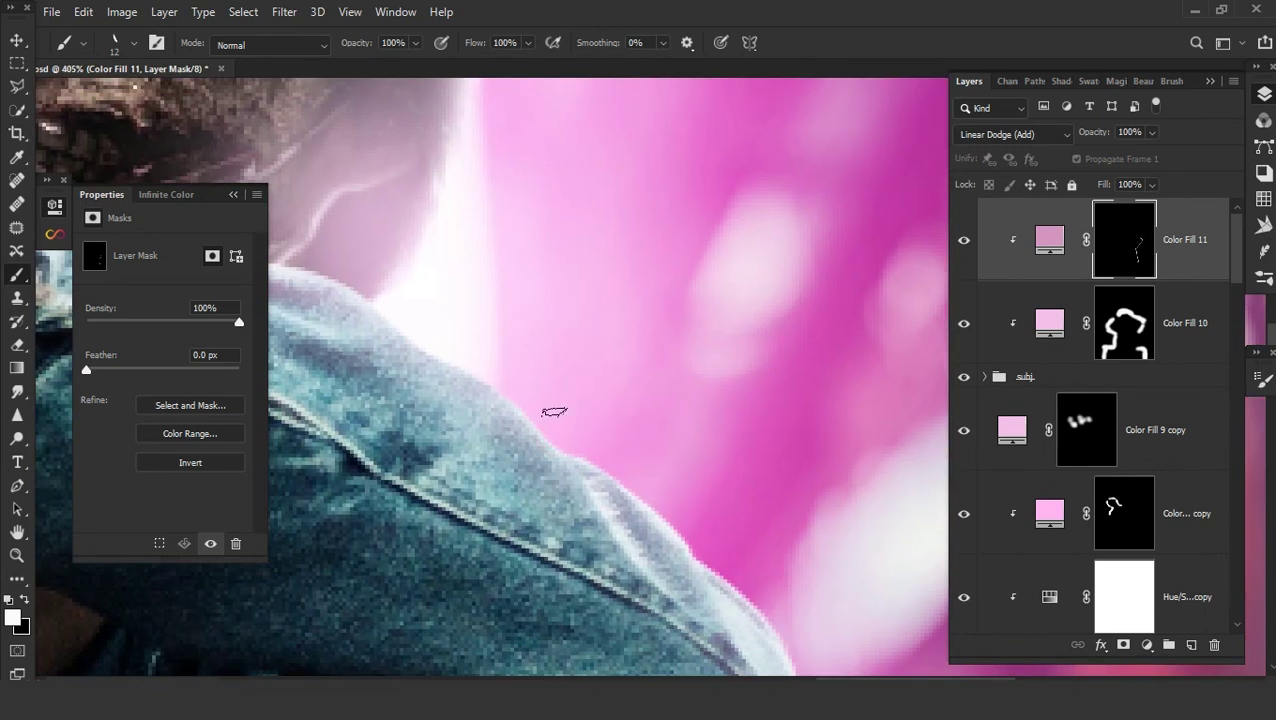
{"action": "left_click_drag", "start_coordinate": [510, 407], "coordinate": [633, 498]}
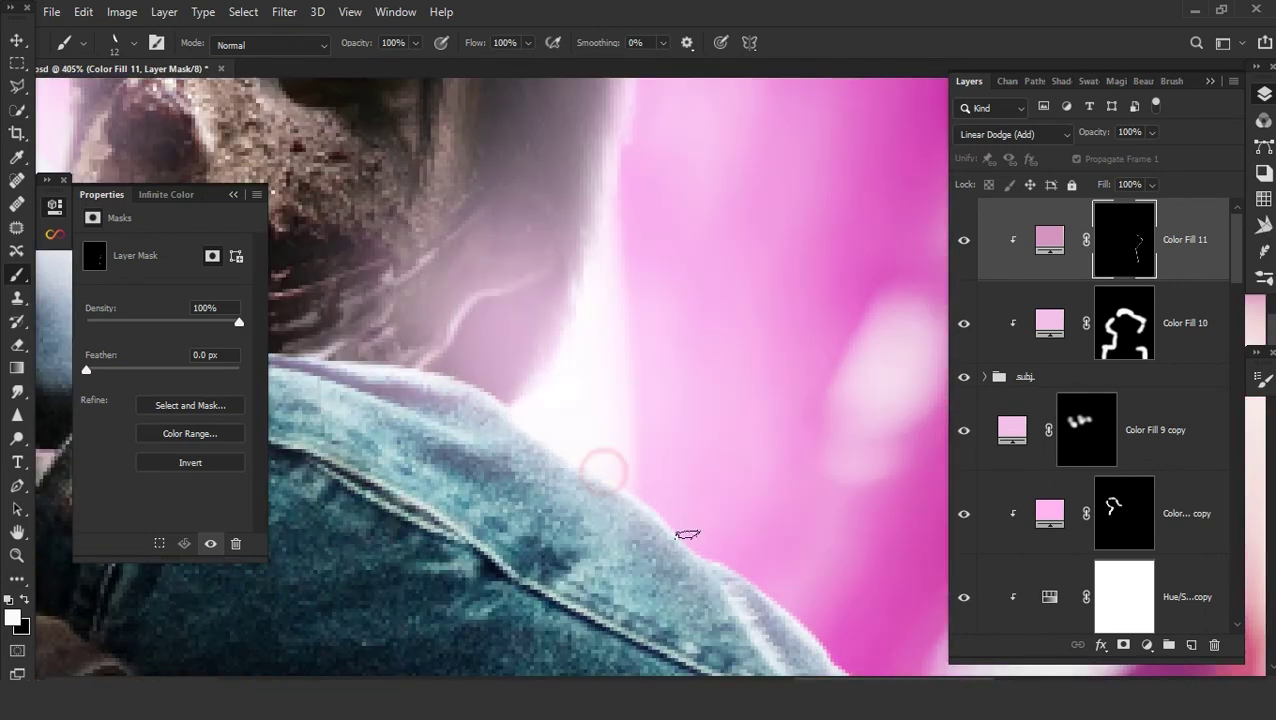
- Paint pink rim glow along the jacket sleeve edge near the hands
{"action": "scroll", "coordinate": [700, 530], "scroll_direction": "down", "scroll_amount": 3}
{"action": "scroll", "coordinate": [560, 364], "scroll_direction": "right", "scroll_amount": 1}
{"action": "scroll", "coordinate": [660, 540], "scroll_direction": "down", "scroll_amount": 3}
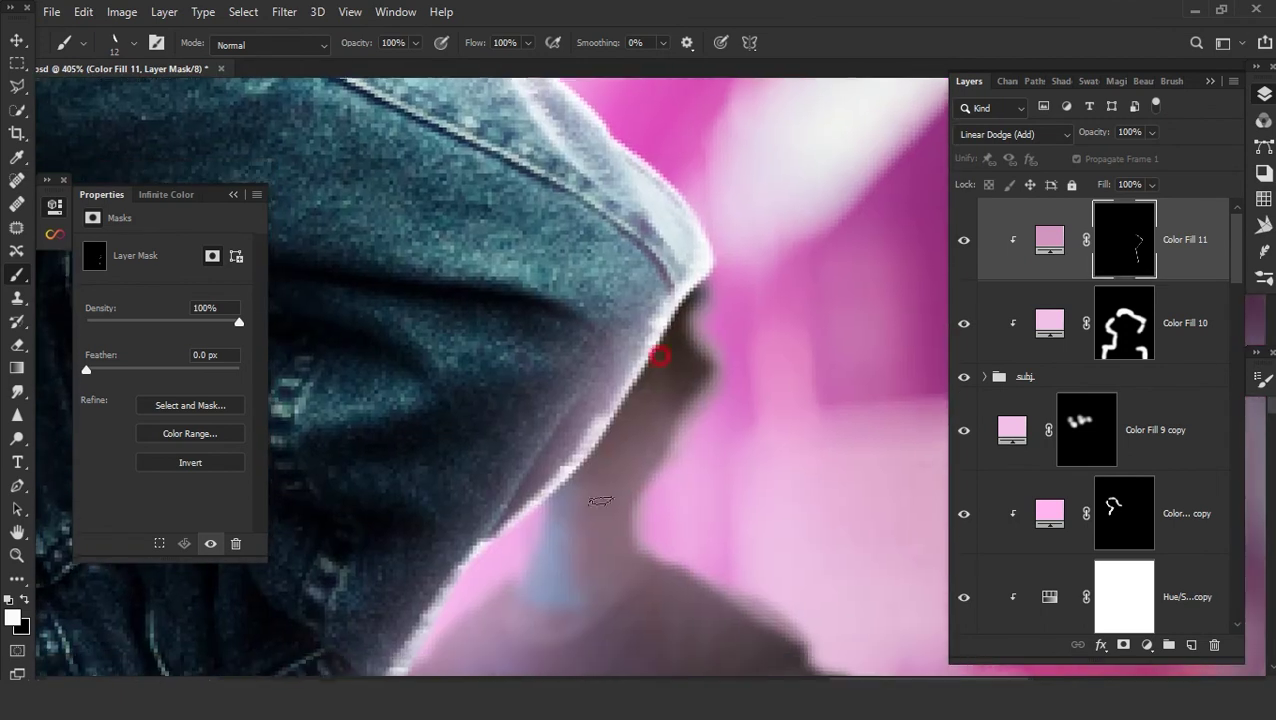
{"action": "scroll", "coordinate": [500, 500], "scroll_direction": "down", "scroll_amount": 3}
{"action": "scroll", "coordinate": [526, 444], "scroll_direction": "down", "scroll_amount": 2}
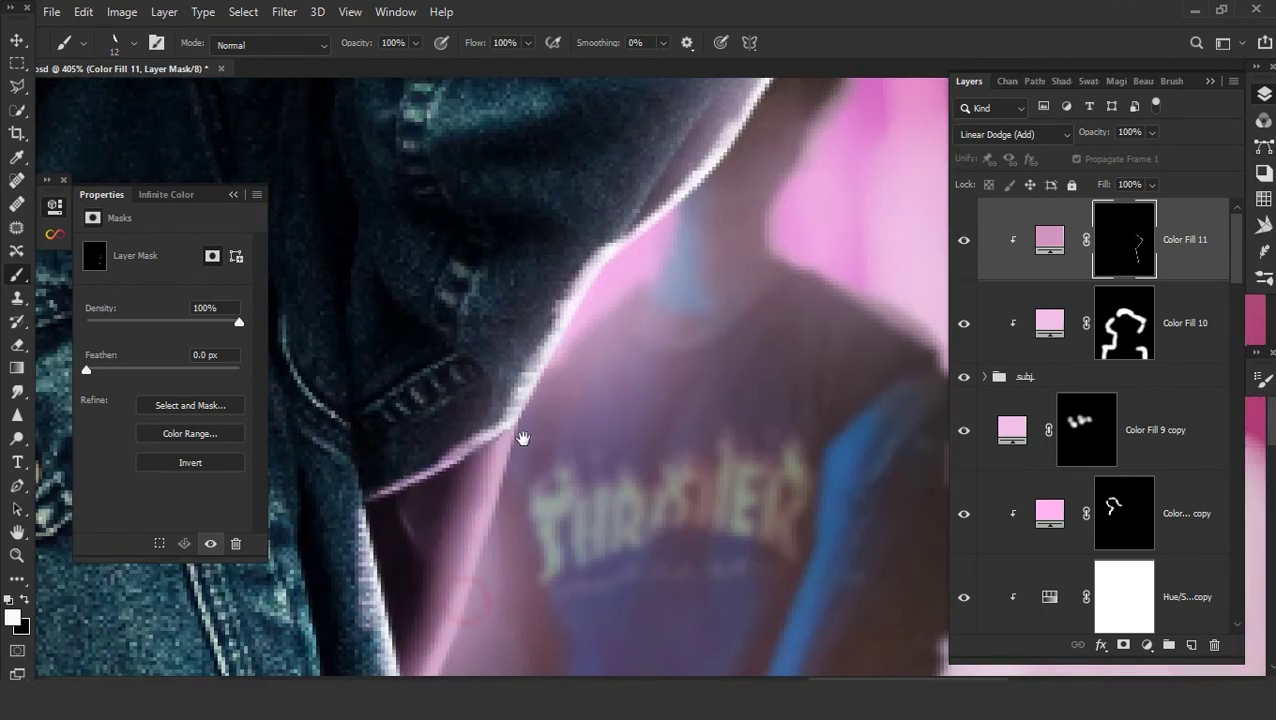
{"action": "scroll", "coordinate": [465, 472], "scroll_direction": "down", "scroll_amount": 5}
{"action": "scroll", "coordinate": [460, 560], "scroll_direction": "up", "scroll_amount": 2}
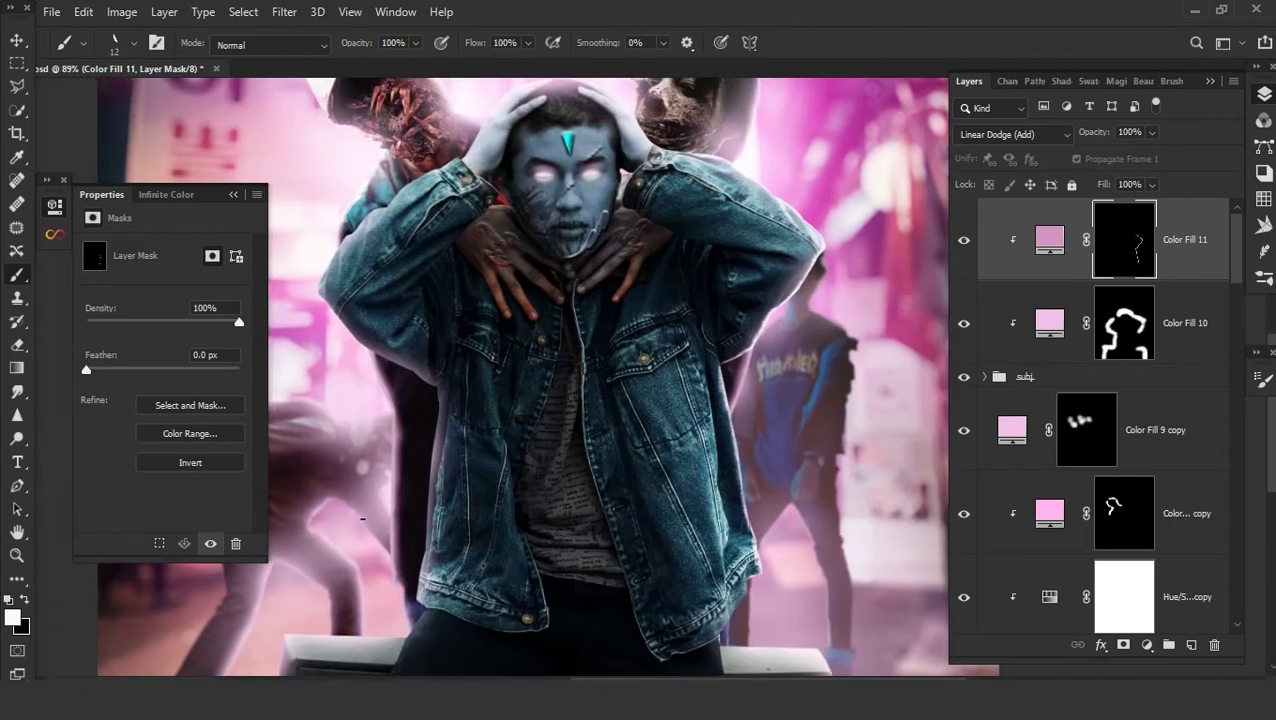
{"action": "scroll", "coordinate": [457, 651], "scroll_direction": "up", "scroll_amount": 3}
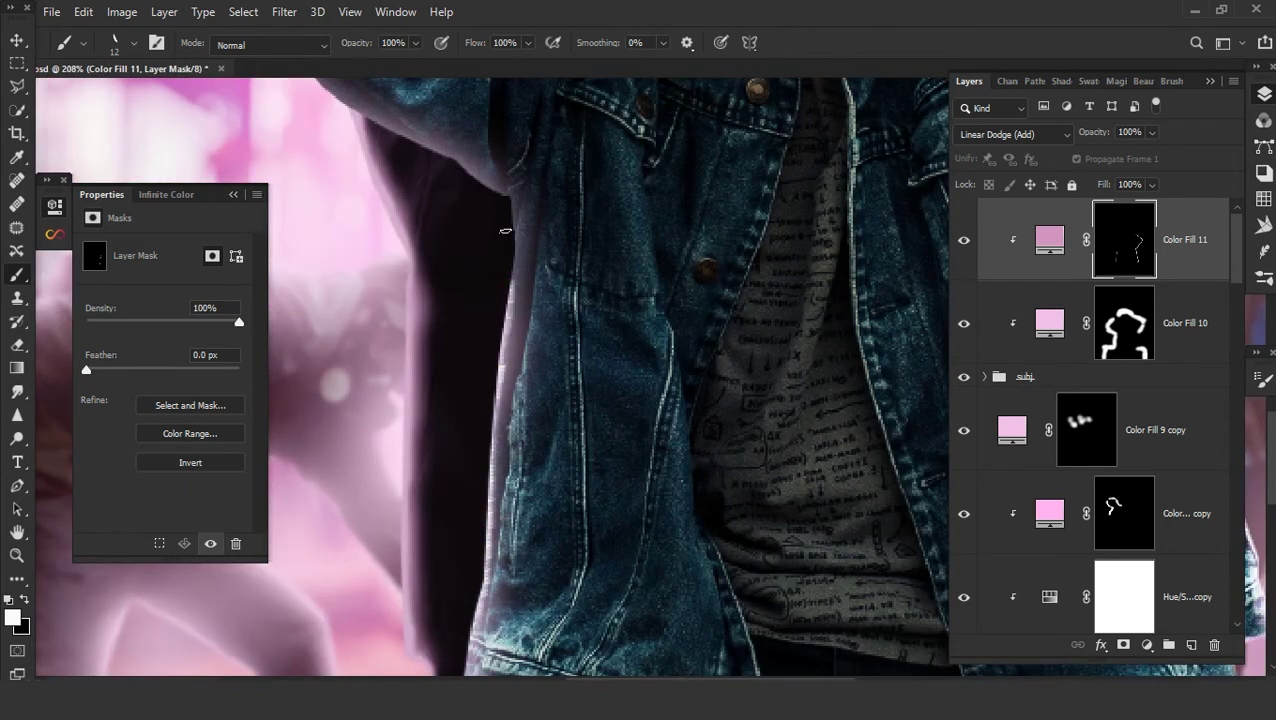
{"action": "left_click_drag", "start_coordinate": [512, 230], "coordinate": [514, 390]}
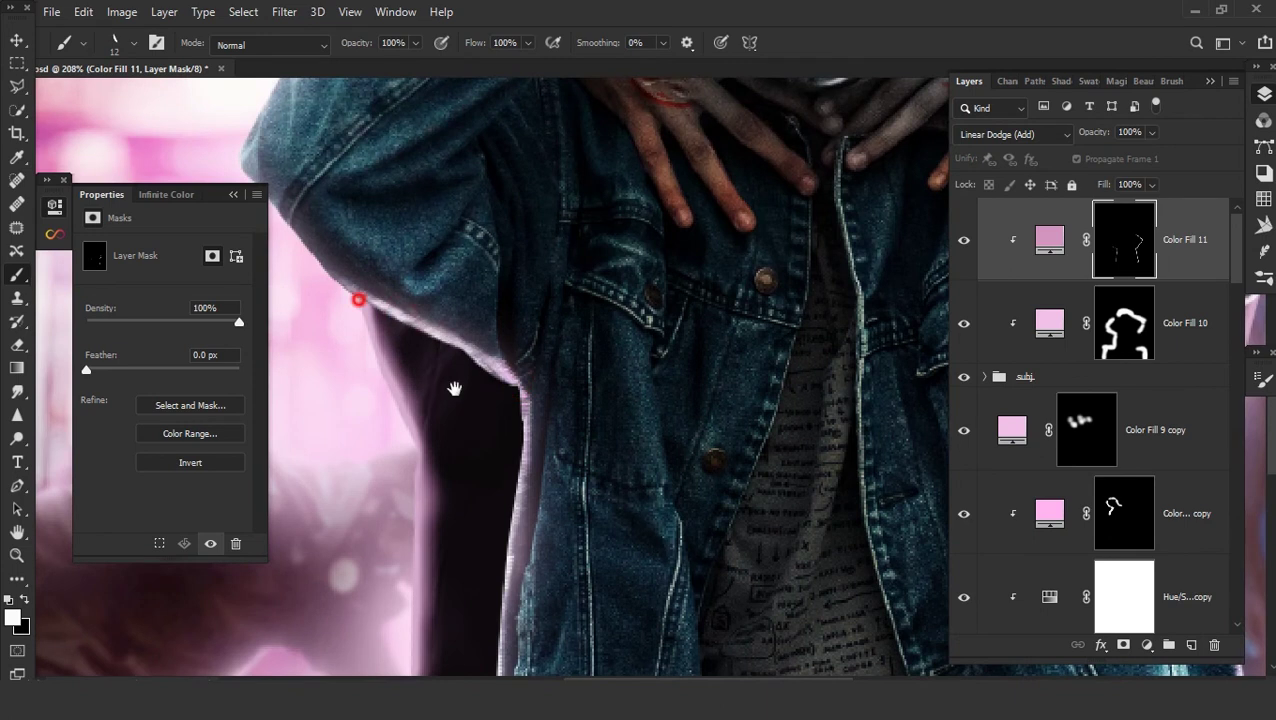
{"action": "left_click_drag", "start_coordinate": [305, 251], "coordinate": [437, 374]}
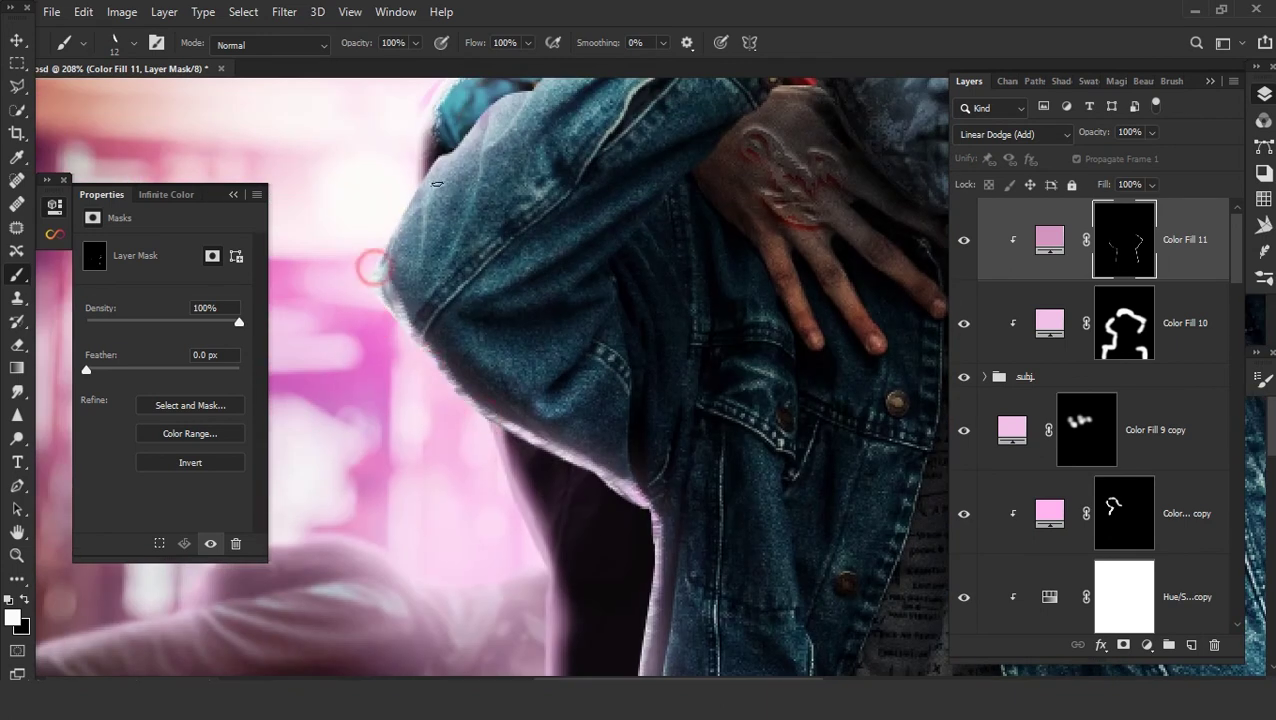
- Paint pink rim glow along the shoulder edge, then fit the whole composition on screen
{"action": "left_click_drag", "start_coordinate": [437, 184], "coordinate": [440, 316]}
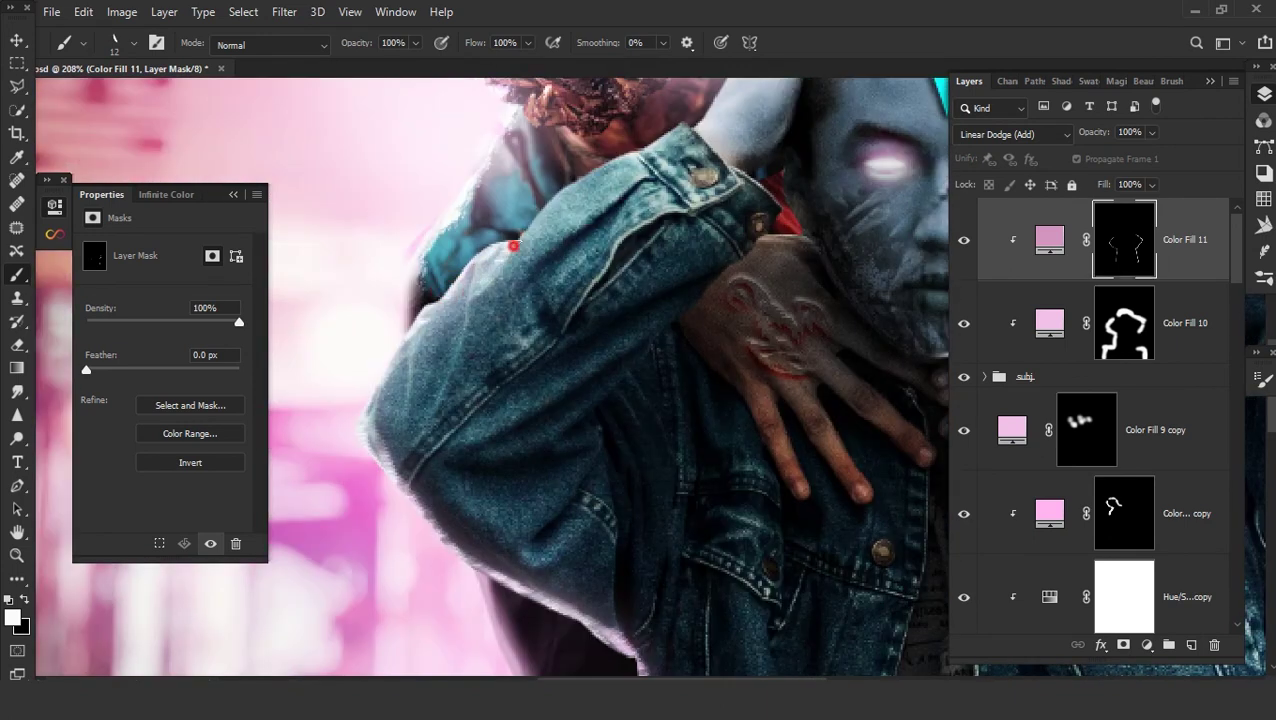
{"action": "left_click_drag", "start_coordinate": [664, 151], "coordinate": [544, 361]}
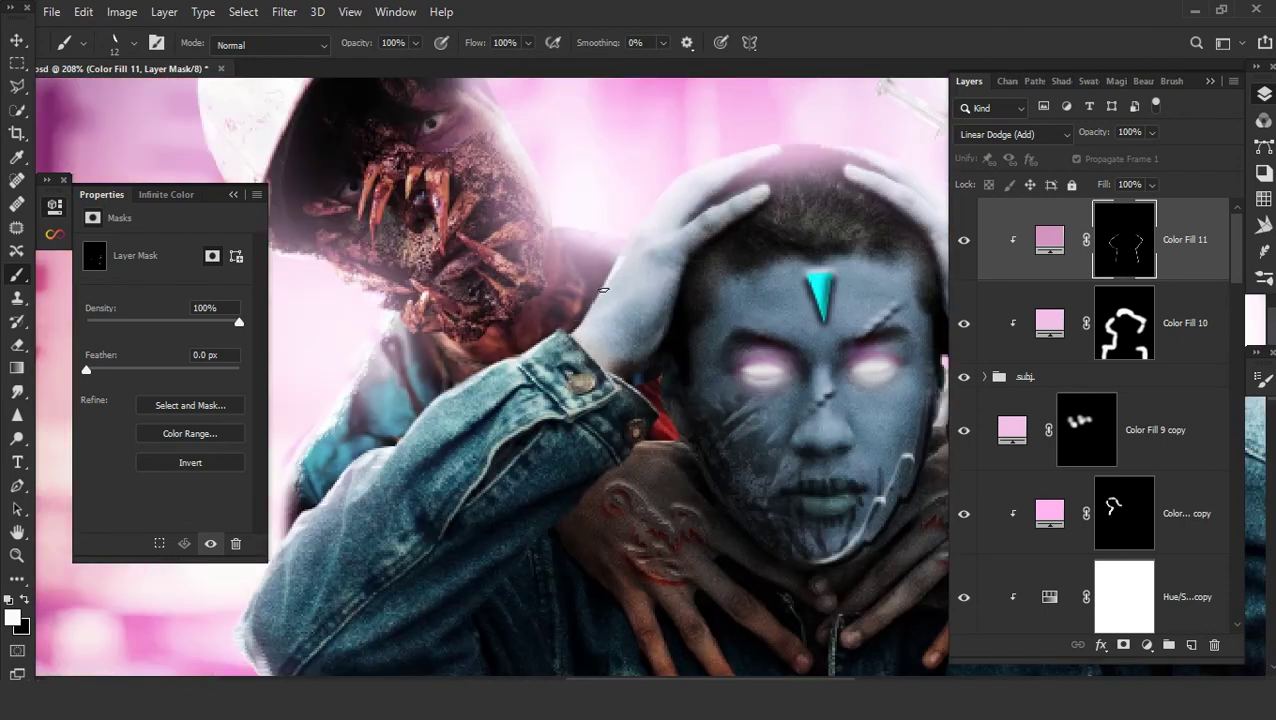
{"action": "scroll", "coordinate": [626, 243], "scroll_direction": "up", "scroll_amount": 2}
{"action": "scroll", "coordinate": [617, 329], "scroll_direction": "up", "scroll_amount": 2}
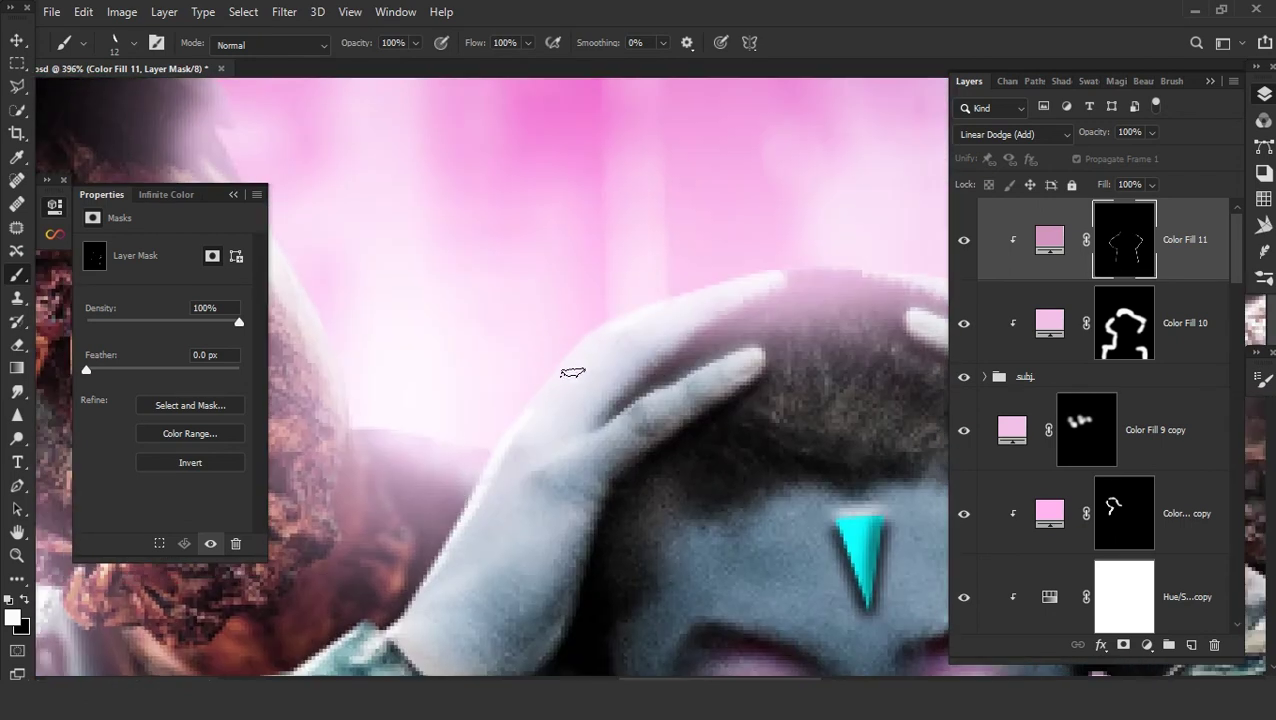
{"action": "scroll", "coordinate": [572, 372], "scroll_direction": "down", "scroll_amount": 2}
{"action": "scroll", "coordinate": [700, 375], "scroll_direction": "down", "scroll_amount": 1}
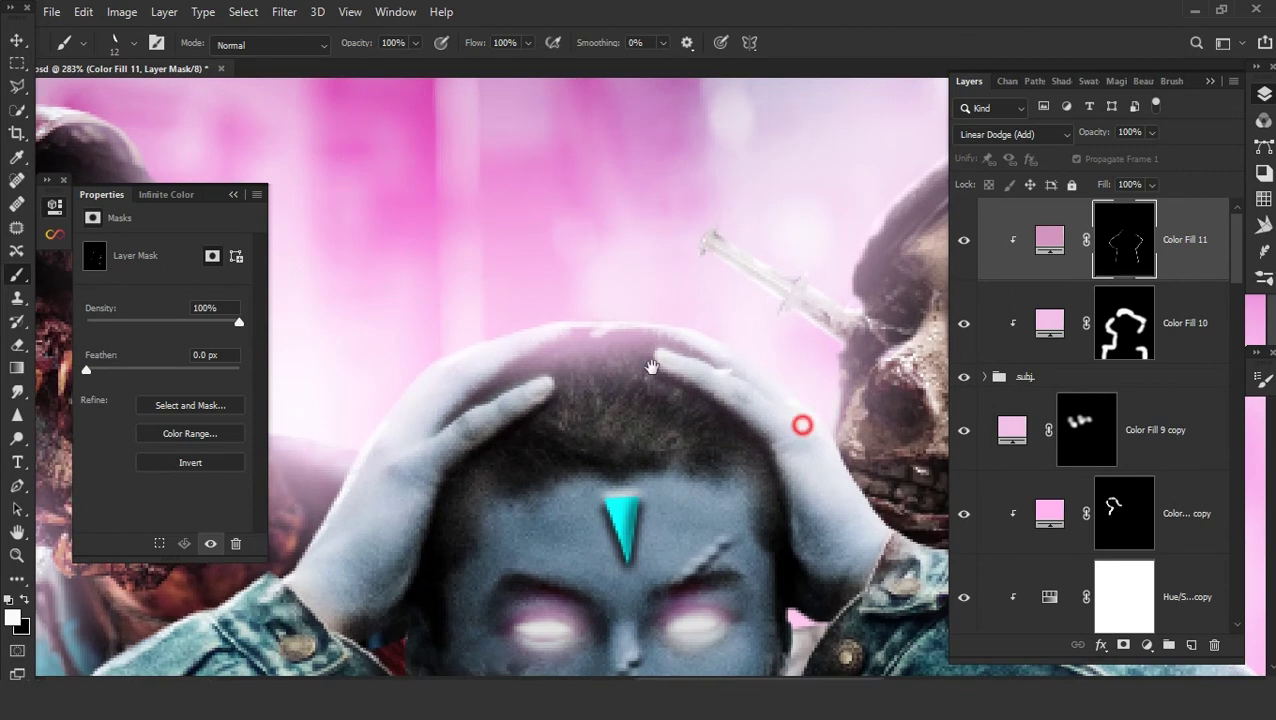
{"action": "scroll", "coordinate": [750, 410], "scroll_direction": "right", "scroll_amount": 2}
{"action": "key", "text": "ctrl+0"}
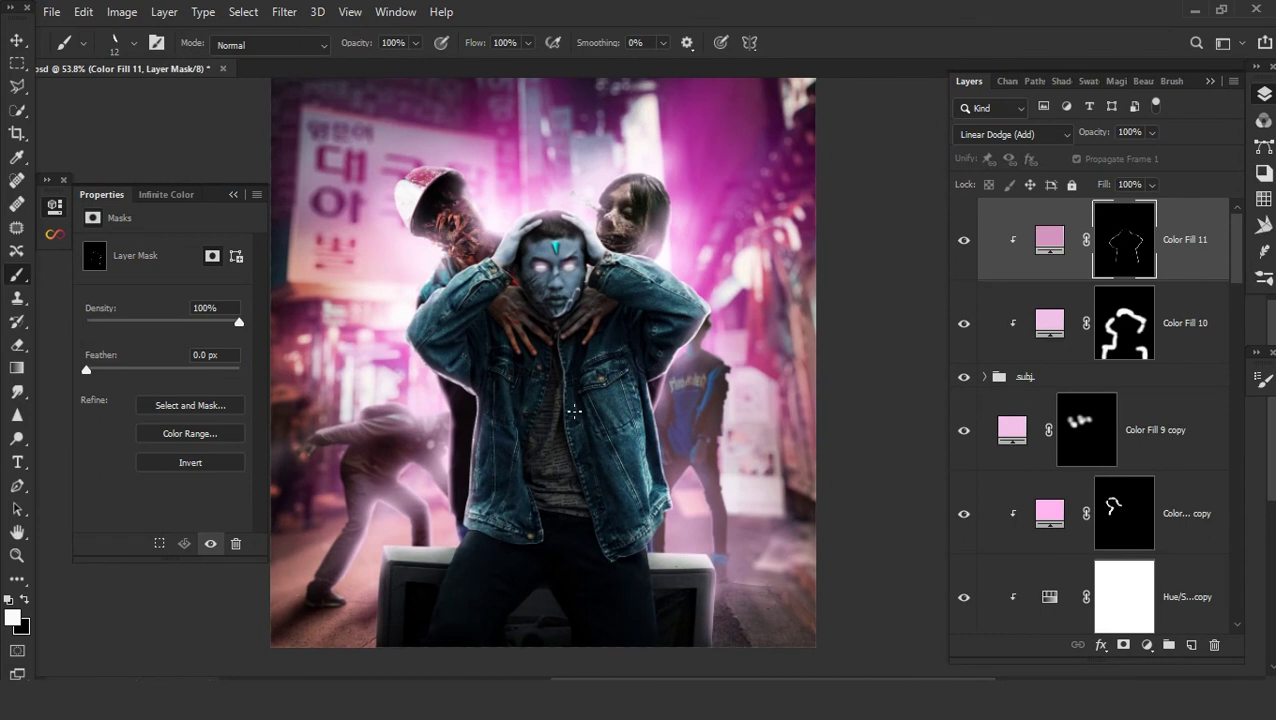
- In the subj group, add a red Solid Color fill (#fa073a) above Layer 11
{"action": "scroll", "coordinate": [1100, 450], "scroll_direction": "down", "scroll_amount": 5}
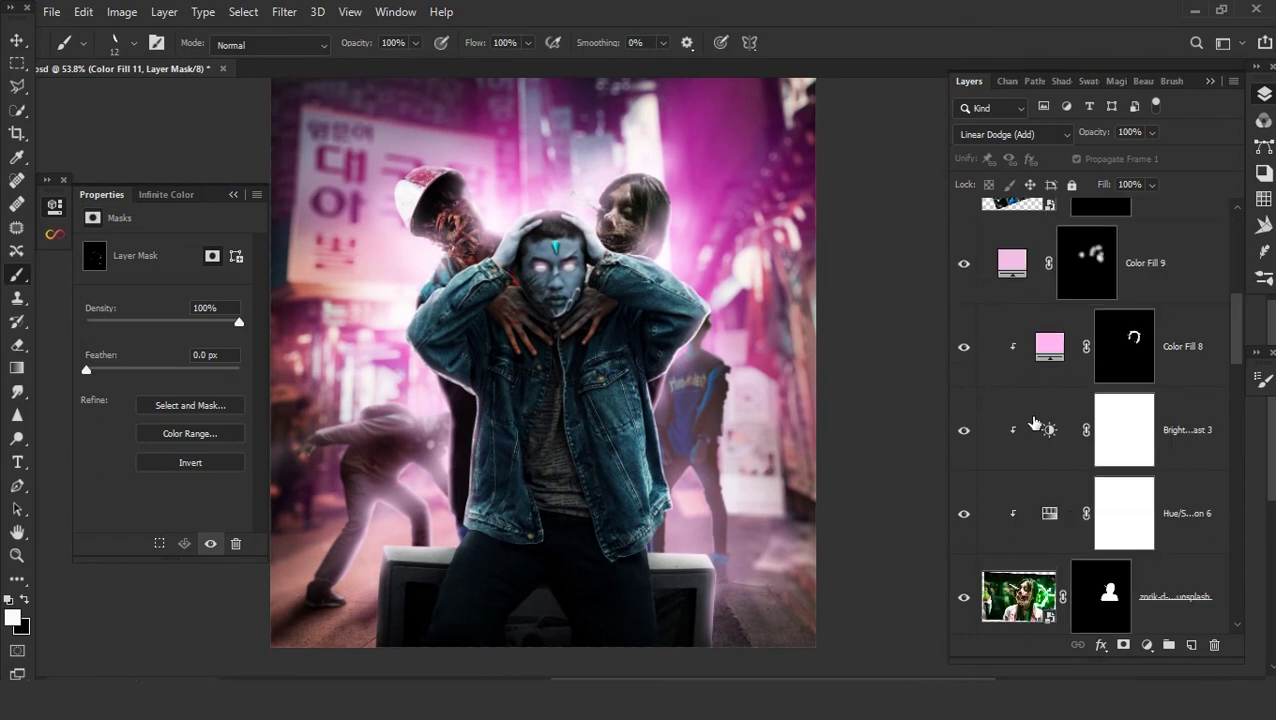
{"action": "scroll", "coordinate": [1100, 532], "scroll_direction": "up", "scroll_amount": 5}
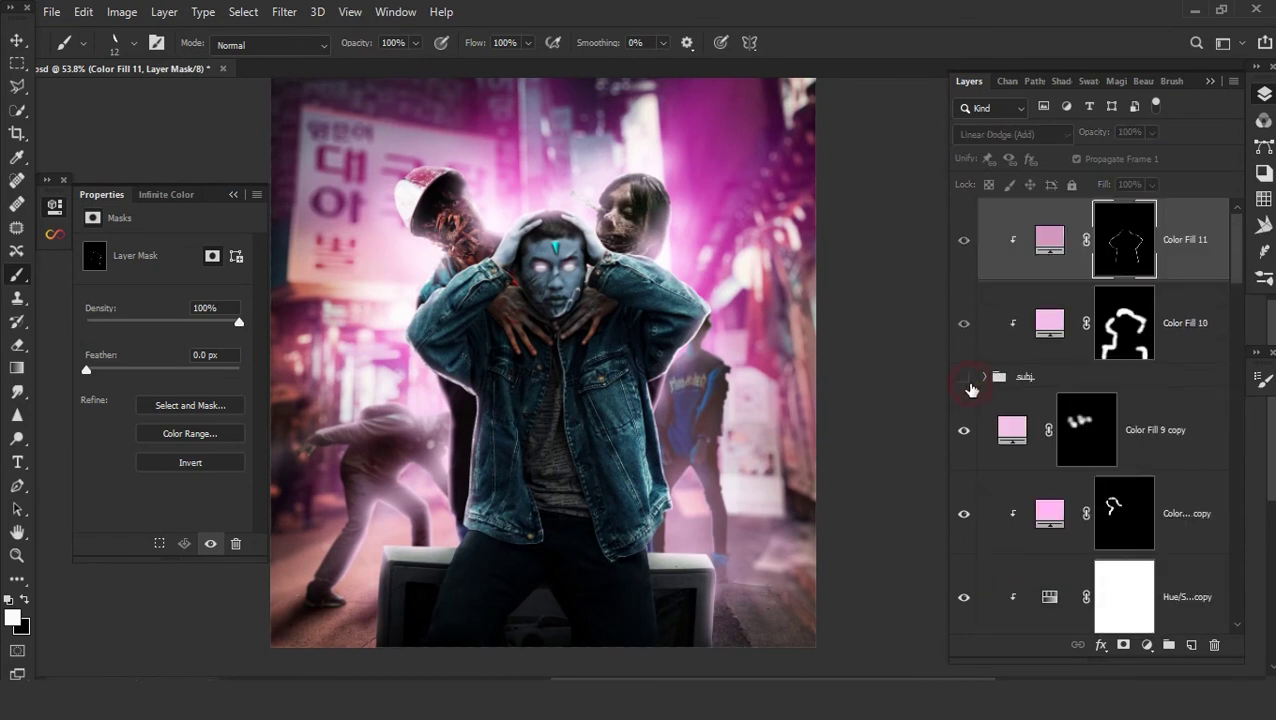
{"action": "left_click", "coordinate": [984, 377]}
{"action": "left_click", "coordinate": [1070, 430]}
{"action": "scroll", "coordinate": [1012, 427], "scroll_direction": "down", "scroll_amount": 1}
{"action": "left_click", "coordinate": [966, 437]}
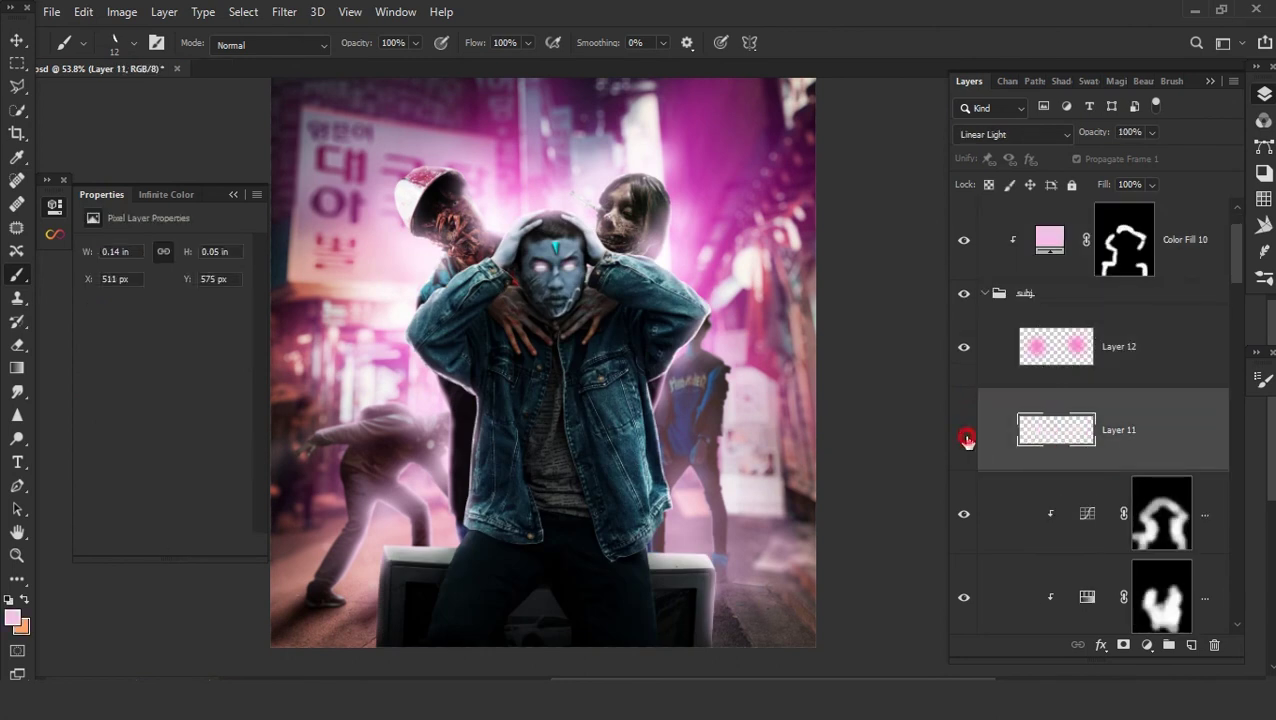
{"action": "left_click", "coordinate": [1147, 645]}
{"action": "left_click", "coordinate": [1011, 336]}
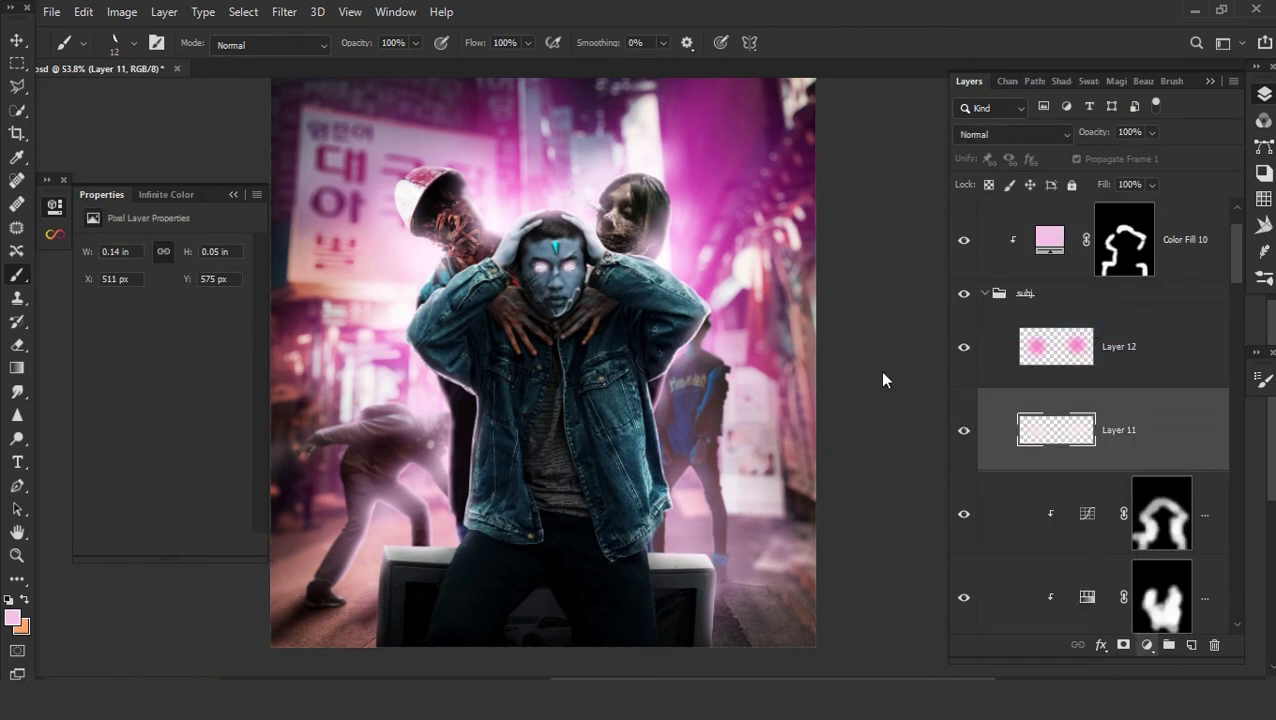
{"action": "type", "text": "571049ff0f3e"}
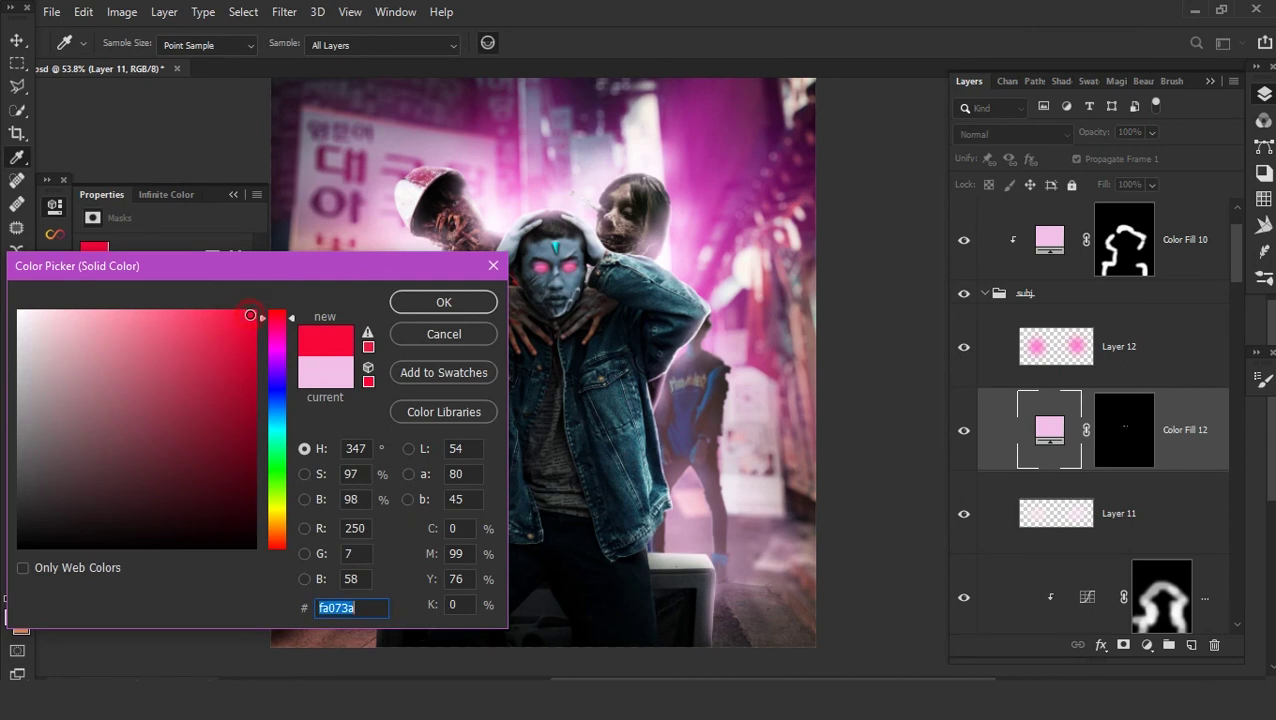
{"action": "key", "text": "Return"}
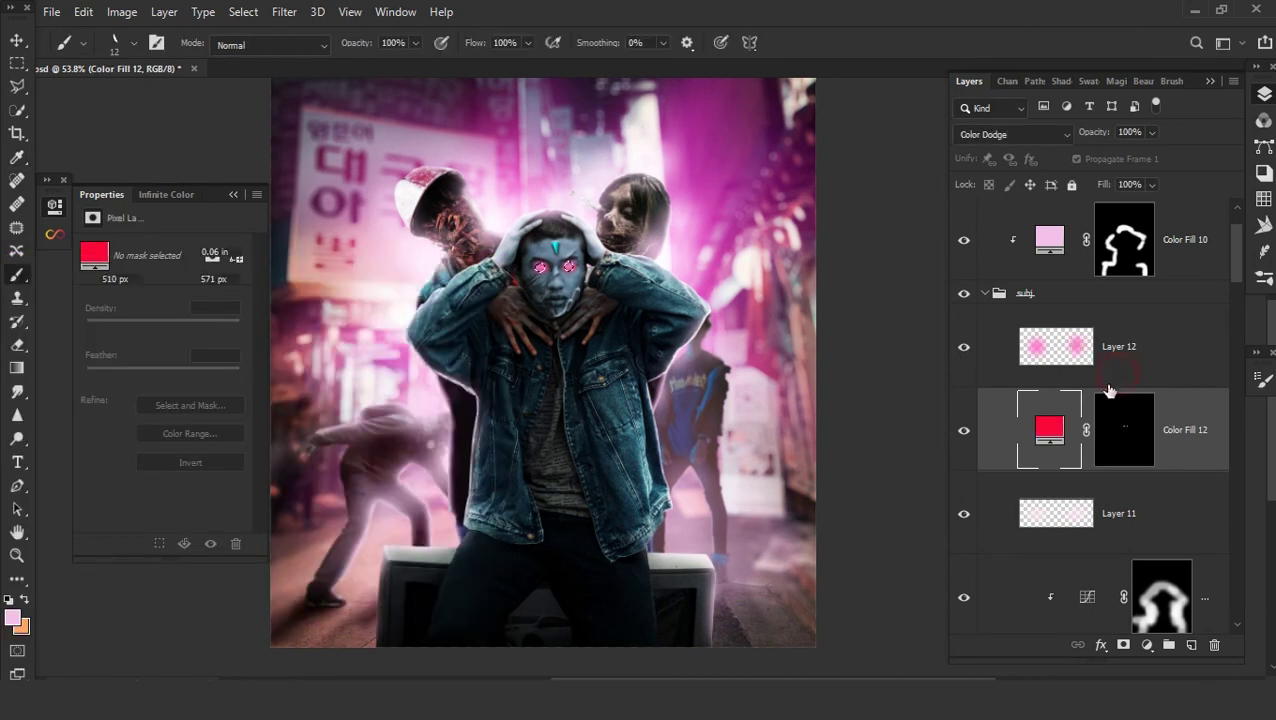
- Hide Layers 11 and 12 and add a deep pink #d50667 Solid Color fill
{"action": "left_click_drag", "start_coordinate": [1108, 390], "coordinate": [1122, 513]}
{"action": "left_click", "coordinate": [1147, 645]}
{"action": "left_click", "coordinate": [1011, 328]}
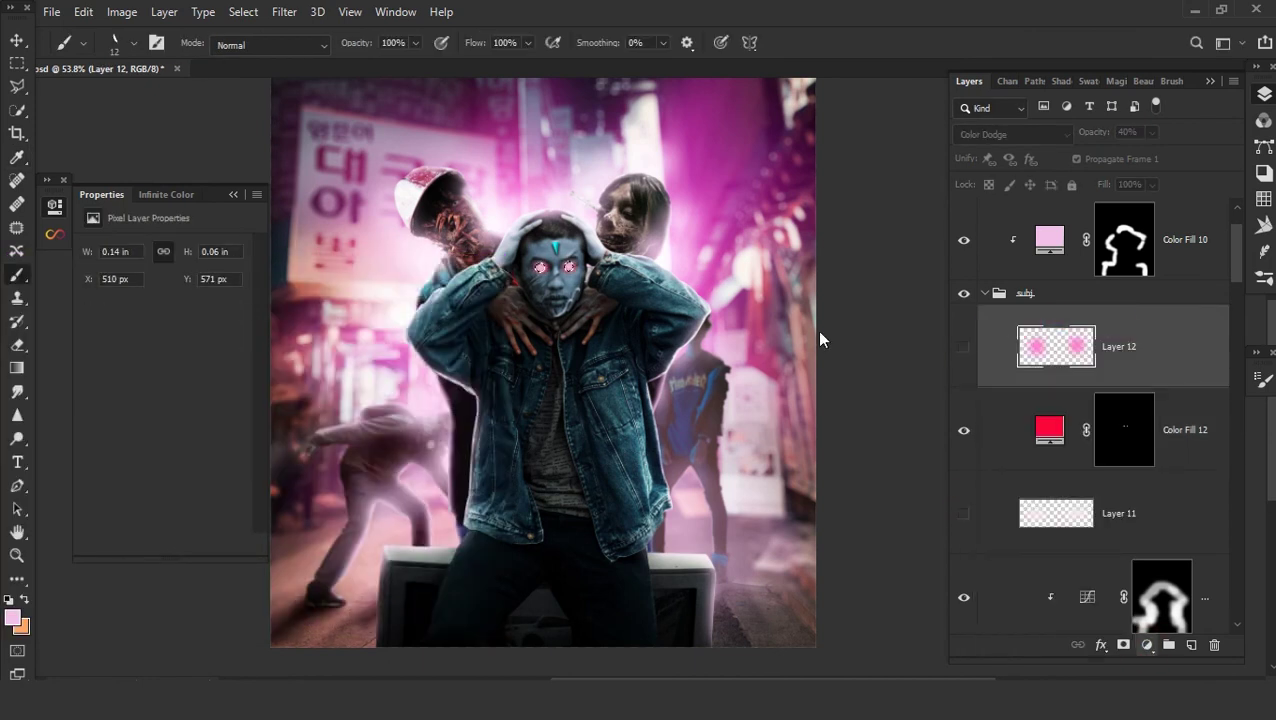
{"action": "type", "text": "d50667"}
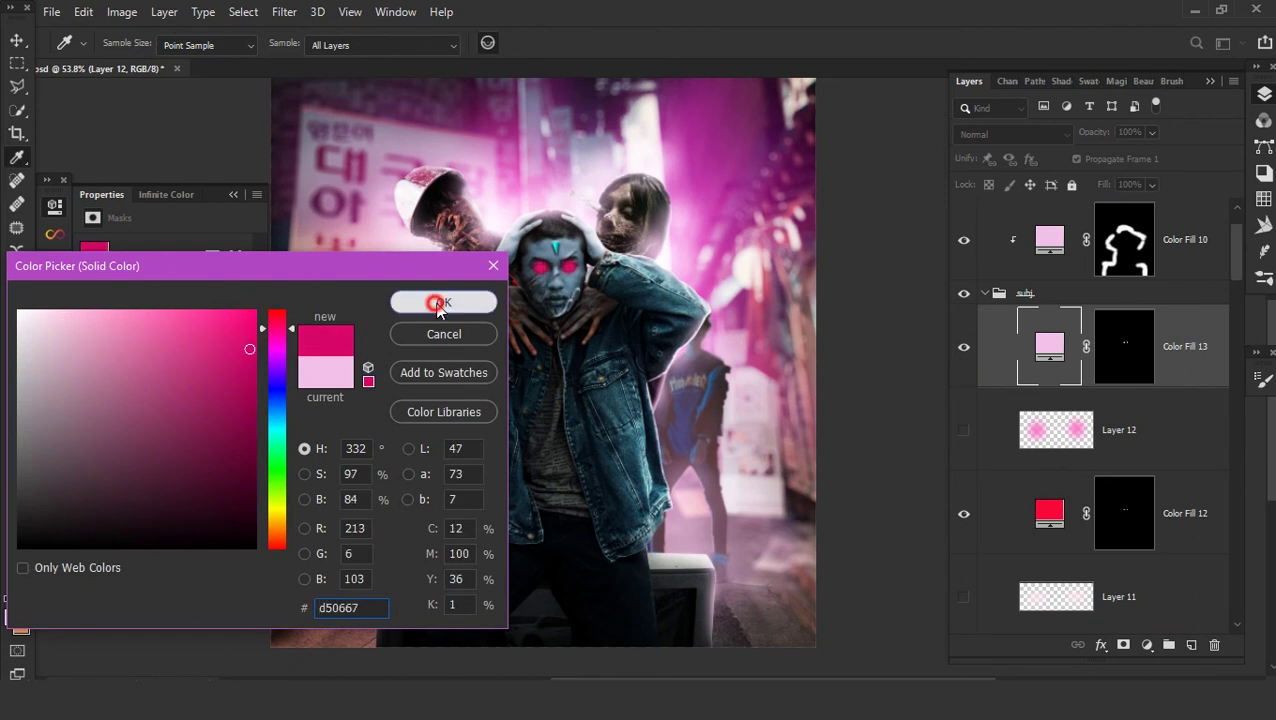
{"action": "left_click", "coordinate": [436, 301]}
- Set Color Fill 12 to Vivid Light and Color Fill 13 to Linear Dodge (Add)
{"action": "left_click", "coordinate": [1162, 515]}
{"action": "left_click", "coordinate": [1012, 134]}
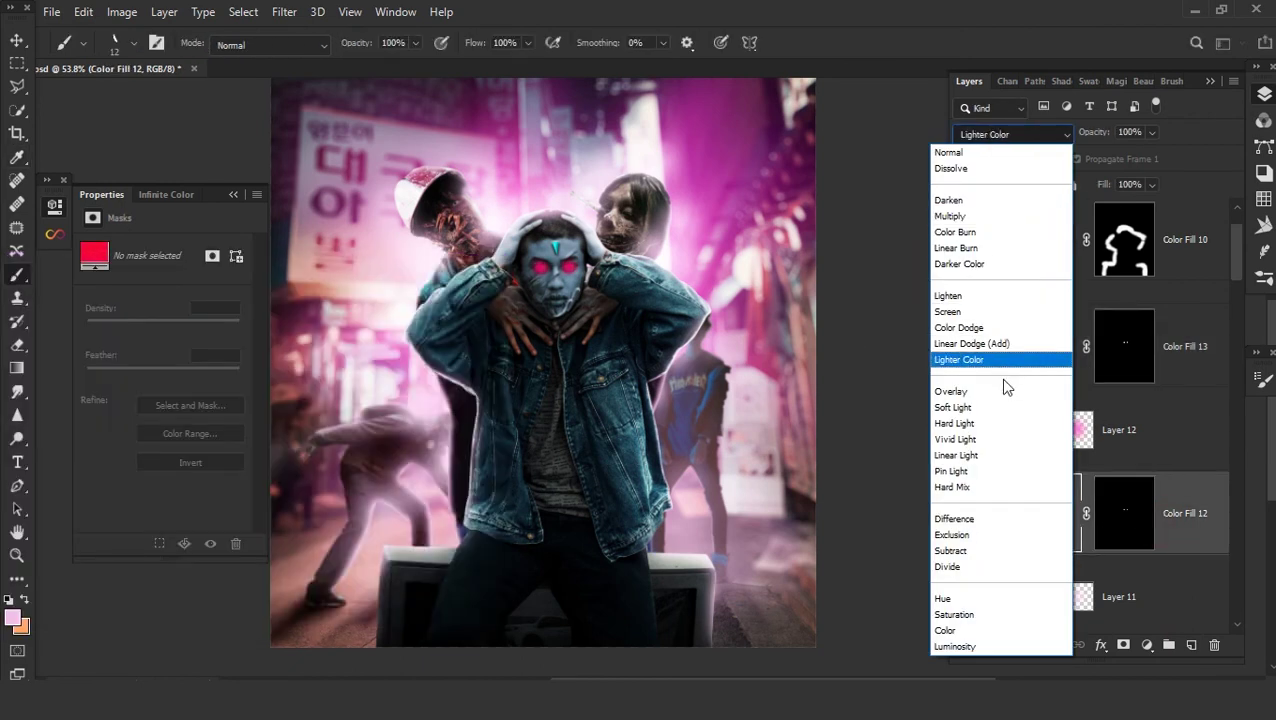
{"action": "left_click", "coordinate": [985, 439]}
{"action": "left_click", "coordinate": [1150, 370]}
{"action": "left_click", "coordinate": [1012, 134]}
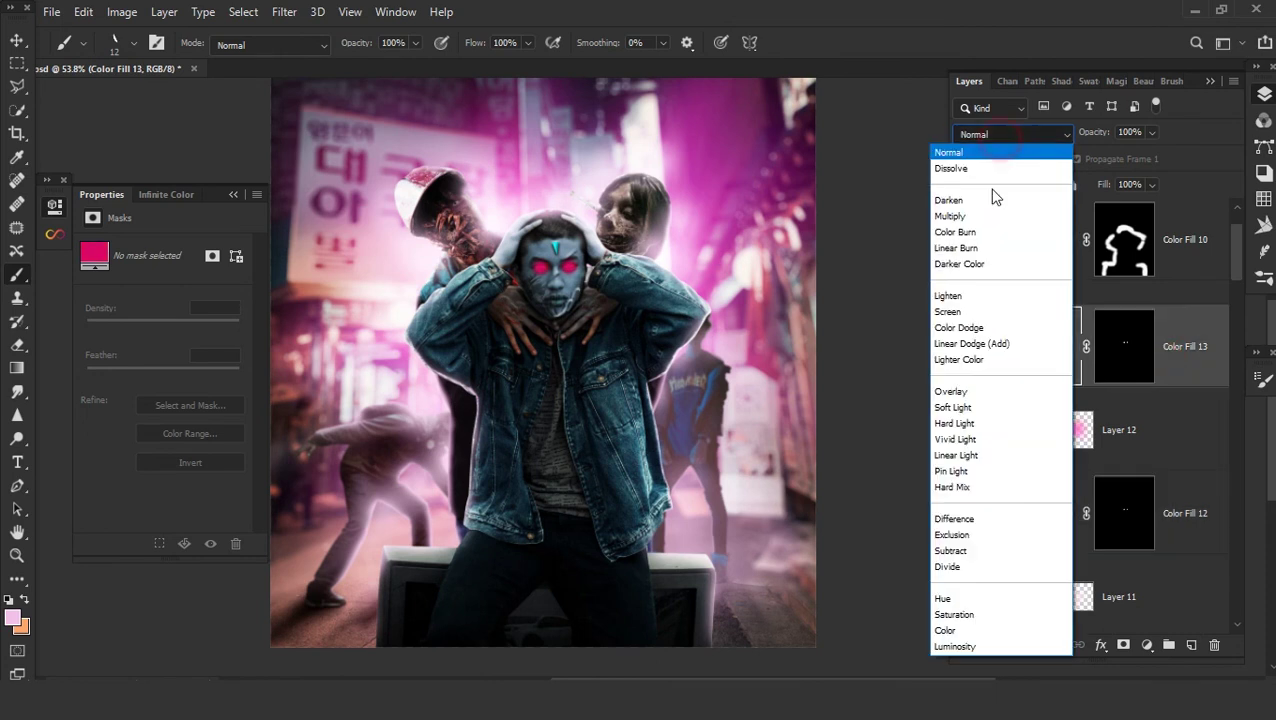
{"action": "left_click", "coordinate": [970, 343]}
{"action": "scroll", "coordinate": [611, 348], "scroll_direction": "up", "scroll_amount": 3}
{"action": "scroll", "coordinate": [611, 348], "scroll_direction": "up", "scroll_amount": 2}
- Switch Color Fill 12's blend mode to Lighten and reselect Color Fill 13
{"action": "left_click", "coordinate": [1124, 513]}
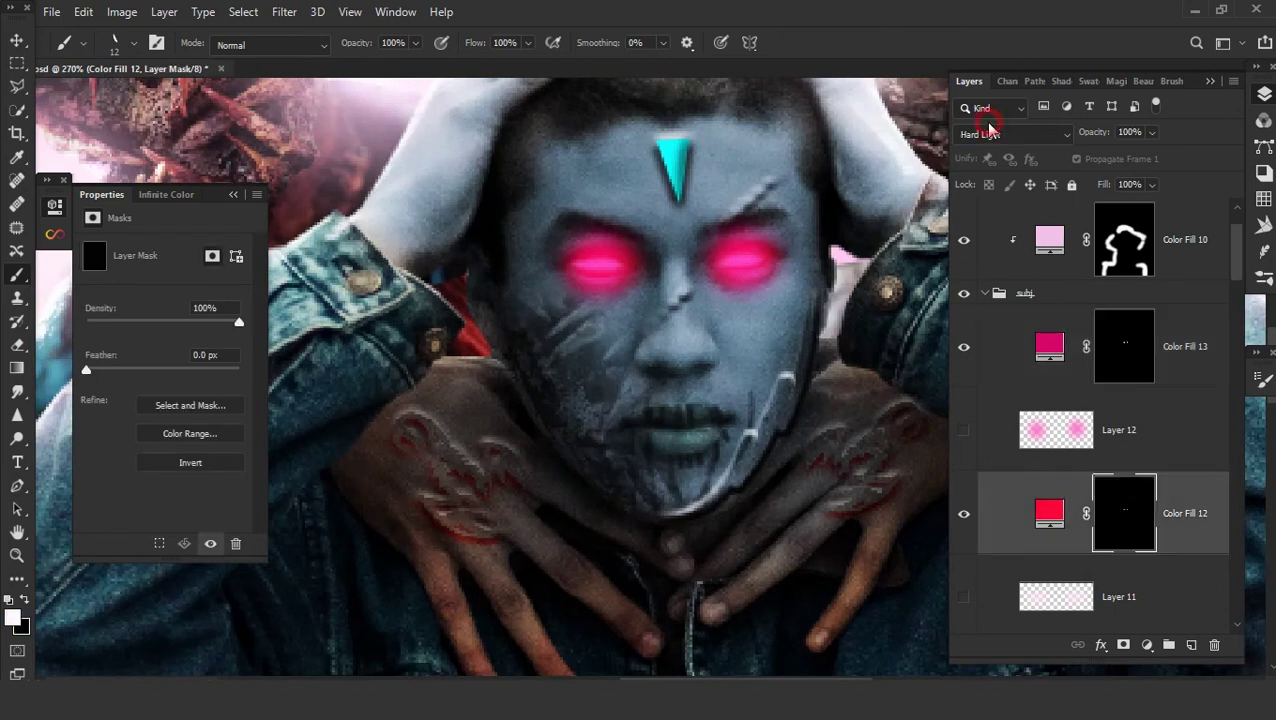
{"action": "left_click", "coordinate": [1012, 134]}
{"action": "left_click", "coordinate": [985, 296]}
{"action": "scroll", "coordinate": [680, 319], "scroll_direction": "down", "scroll_amount": 3}
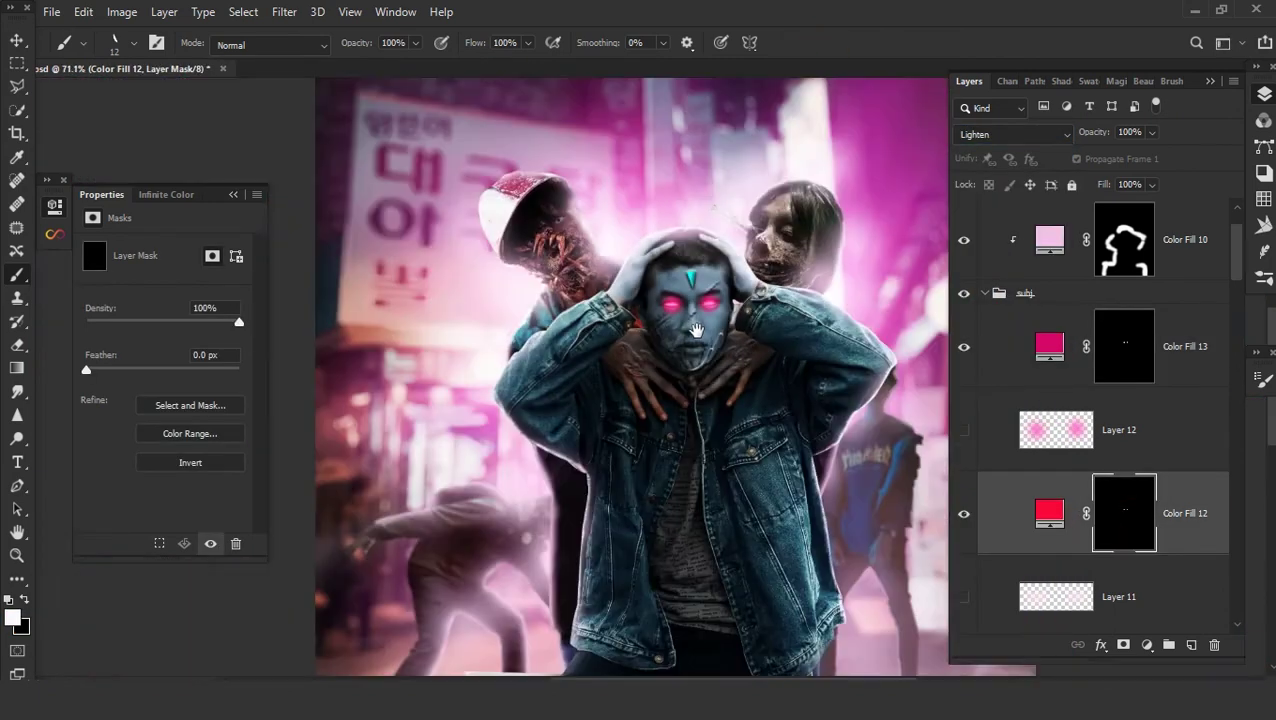
{"action": "scroll", "coordinate": [680, 319], "scroll_direction": "down", "scroll_amount": 2}
{"action": "left_click", "coordinate": [1070, 370]}
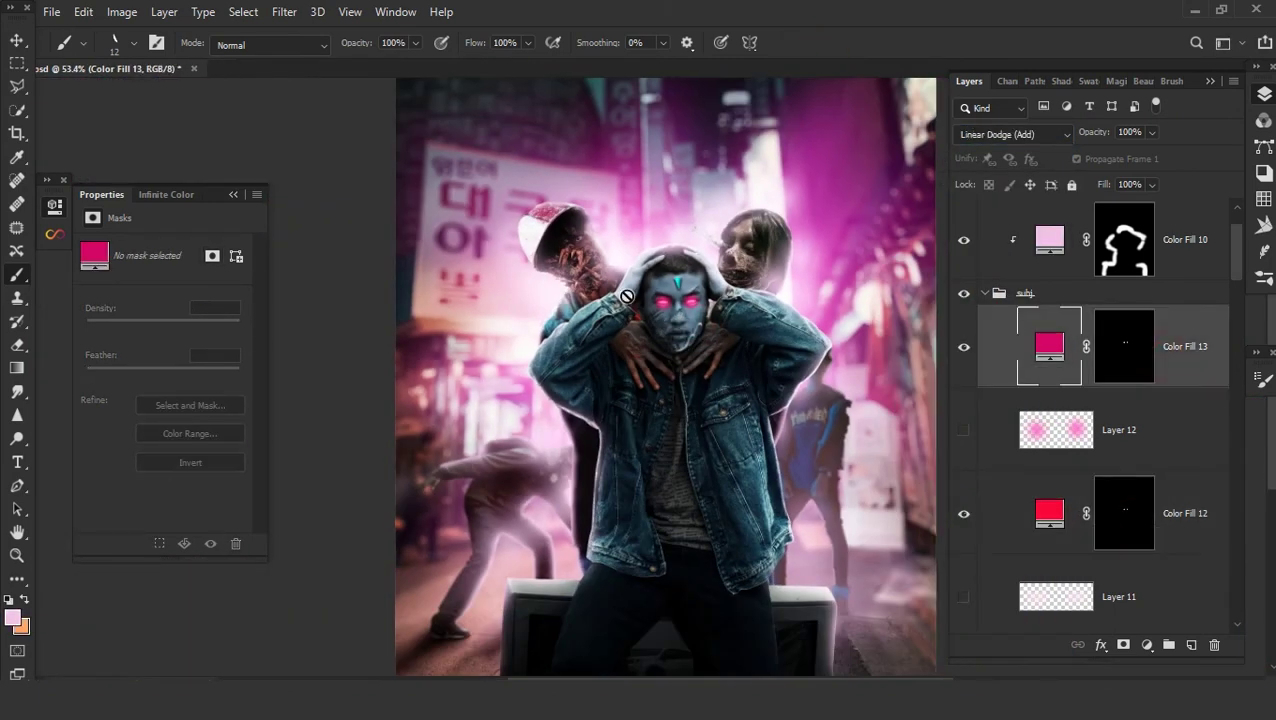
{"action": "scroll", "coordinate": [679, 308], "scroll_direction": "up", "scroll_amount": 2}
- Paint a cyan glow on the forehead gem on a new layer blended as Overlay
{"action": "scroll", "coordinate": [665, 260], "scroll_direction": "up", "scroll_amount": 4}
{"action": "key", "text": "ctrl+shift+alt+n"}
{"action": "left_click", "coordinate": [668, 215], "text": "alt"}
{"action": "right_click", "coordinate": [665, 205]}
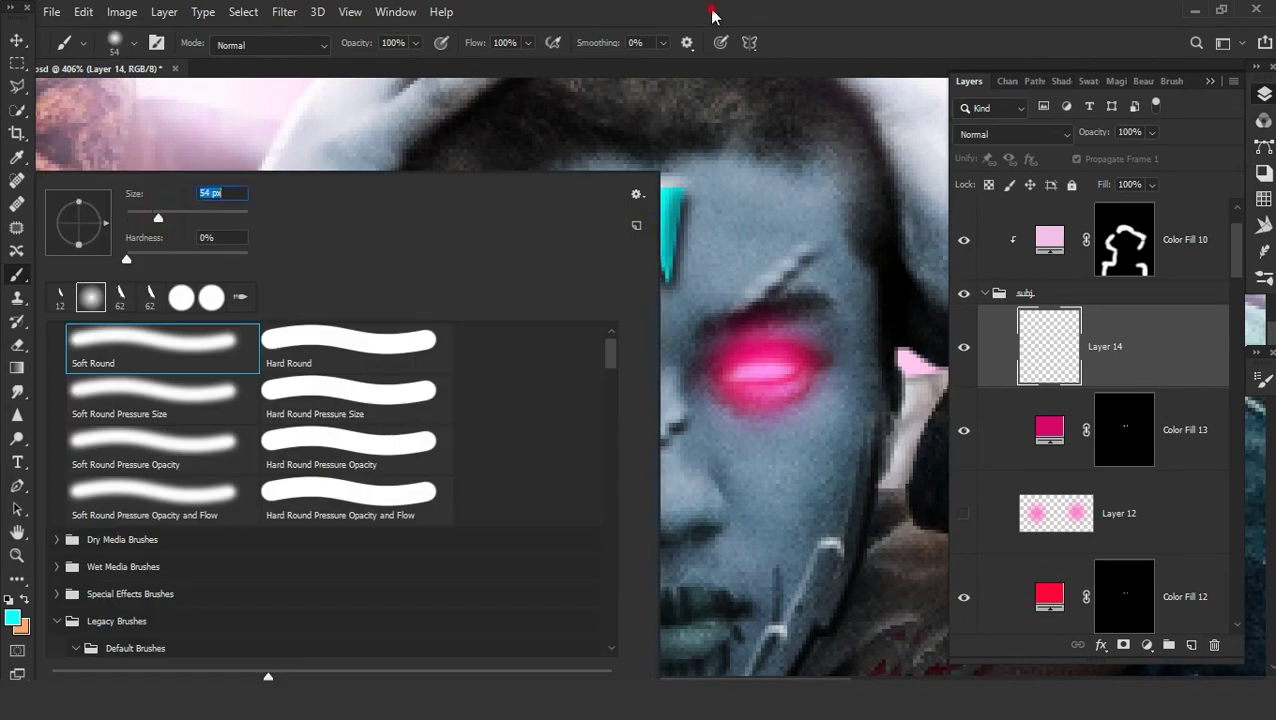
{"action": "key", "text": "Return"}
{"action": "left_click", "coordinate": [655, 214]}
{"action": "left_click", "coordinate": [1012, 134]}
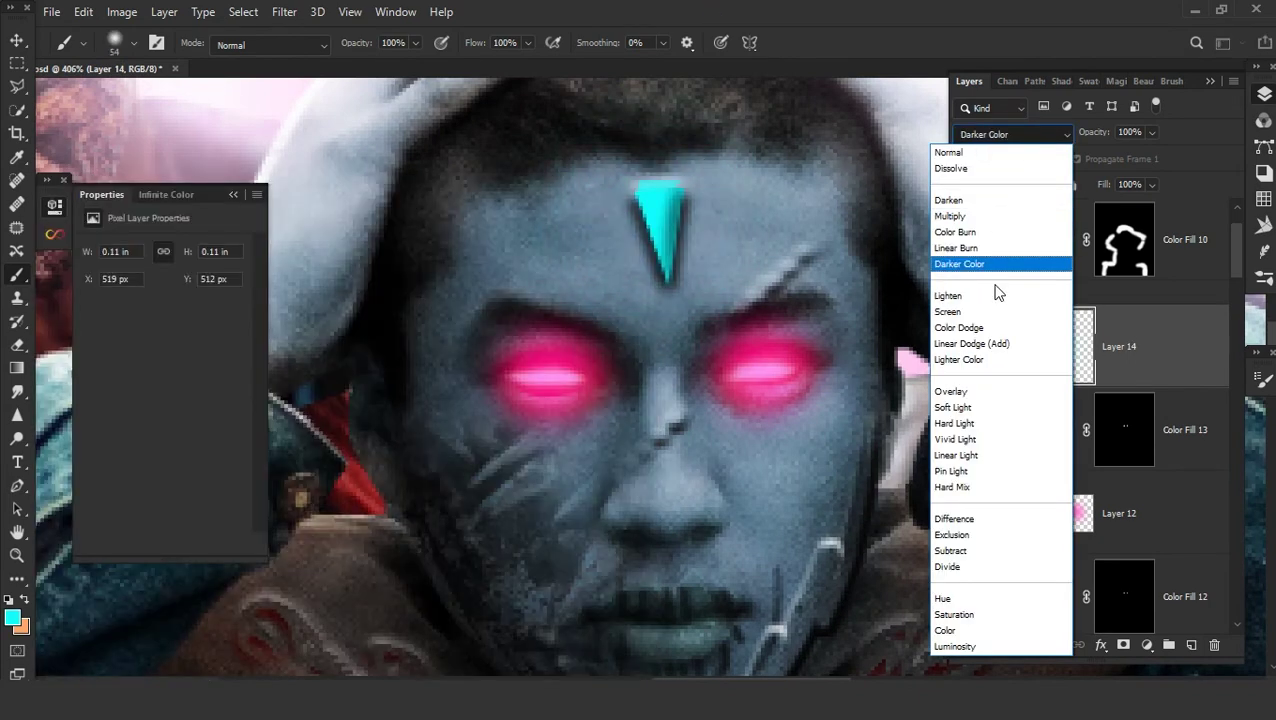
{"action": "left_click", "coordinate": [990, 397]}
- Paint another cyan forehead glow on a new layer set to Linear Dodge (Add) at 32% opacity
{"action": "left_click", "coordinate": [1191, 645]}
{"action": "left_click", "coordinate": [662, 232]}
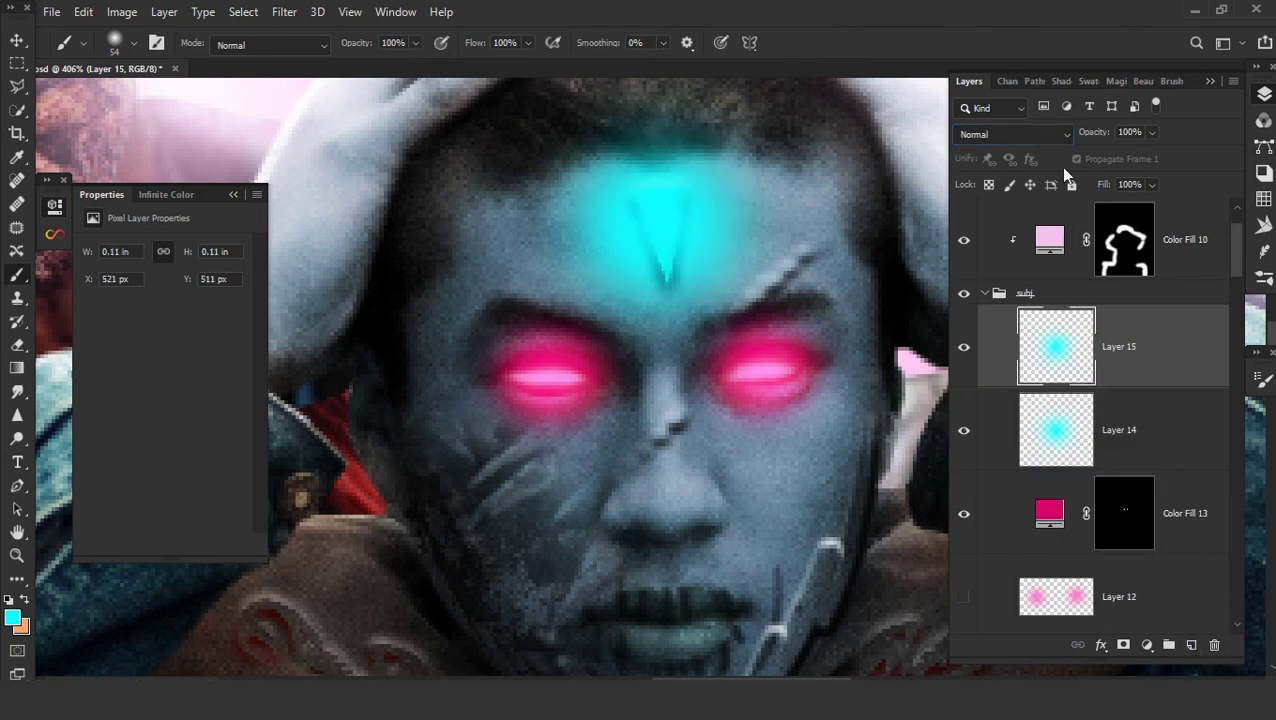
{"action": "left_click", "coordinate": [1012, 134]}
{"action": "left_click", "coordinate": [990, 645]}
{"action": "left_click", "coordinate": [1010, 134]}
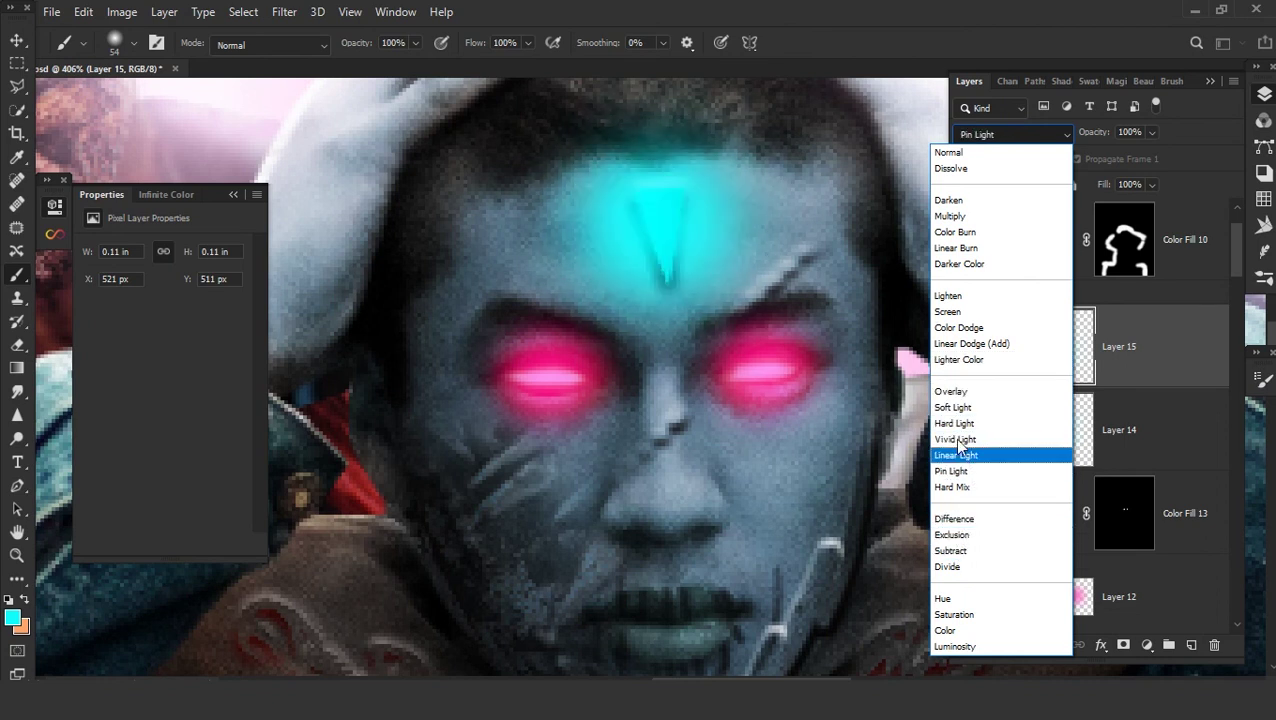
{"action": "left_click", "coordinate": [970, 343]}
{"action": "left_click_drag", "start_coordinate": [1105, 167], "coordinate": [1090, 158]}
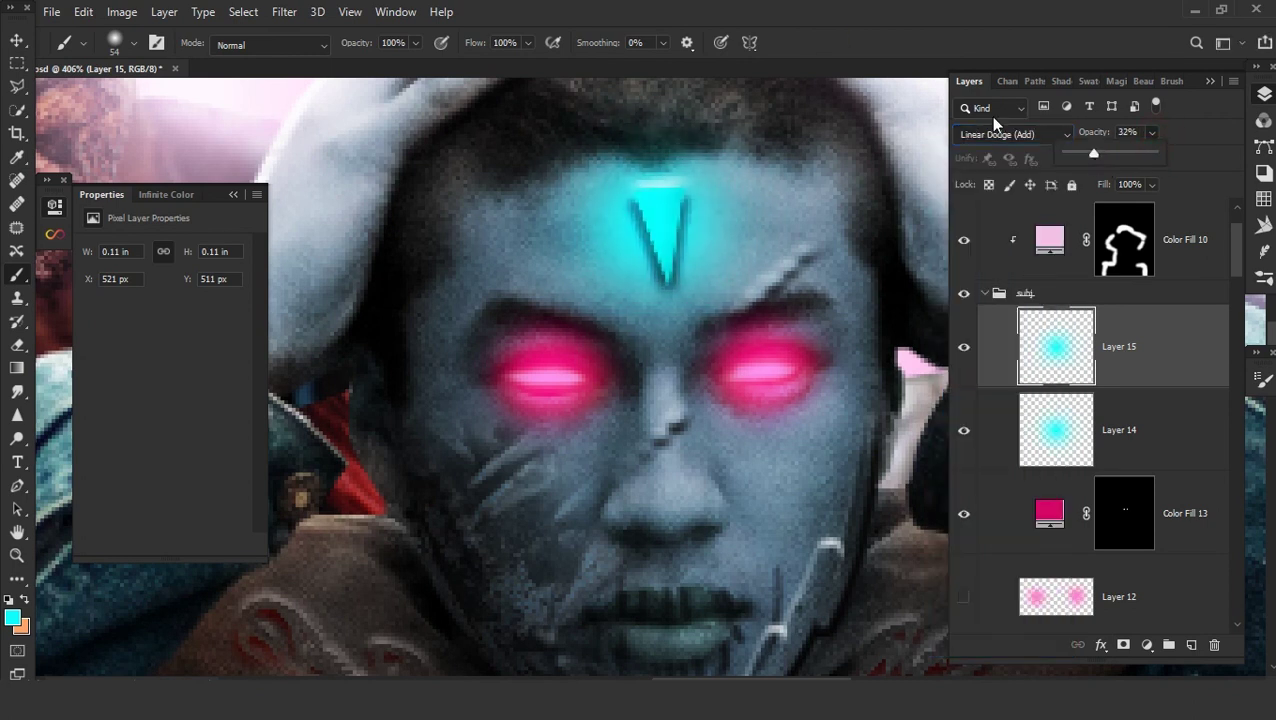
{"action": "key", "text": "ctrl+0"}
{"action": "left_click", "coordinate": [1013, 134]}
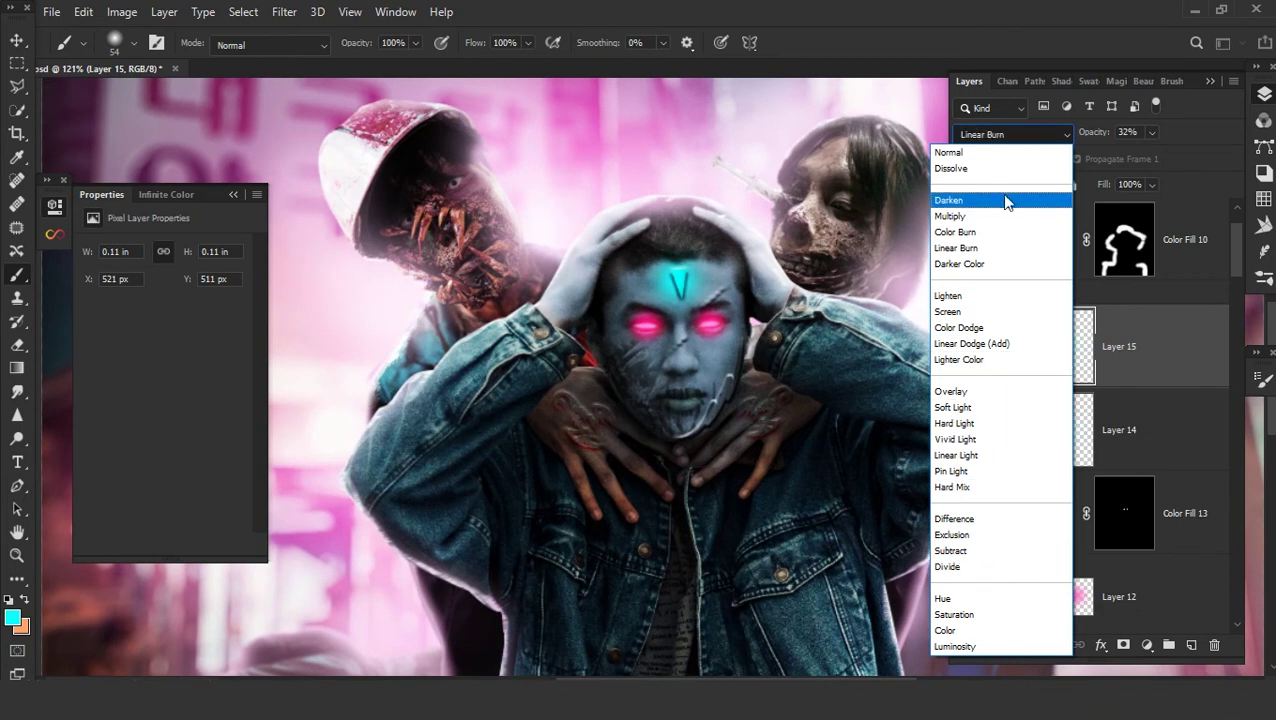
{"action": "left_click", "coordinate": [1158, 367]}
- Add a white Solid Color fill in Linear Dodge (Add) and delete the extra forehead glow layer
{"action": "left_click", "coordinate": [1147, 645]}
{"action": "left_click", "coordinate": [935, 322]}
{"action": "left_click_drag", "start_coordinate": [245, 413], "coordinate": [16, 270]}
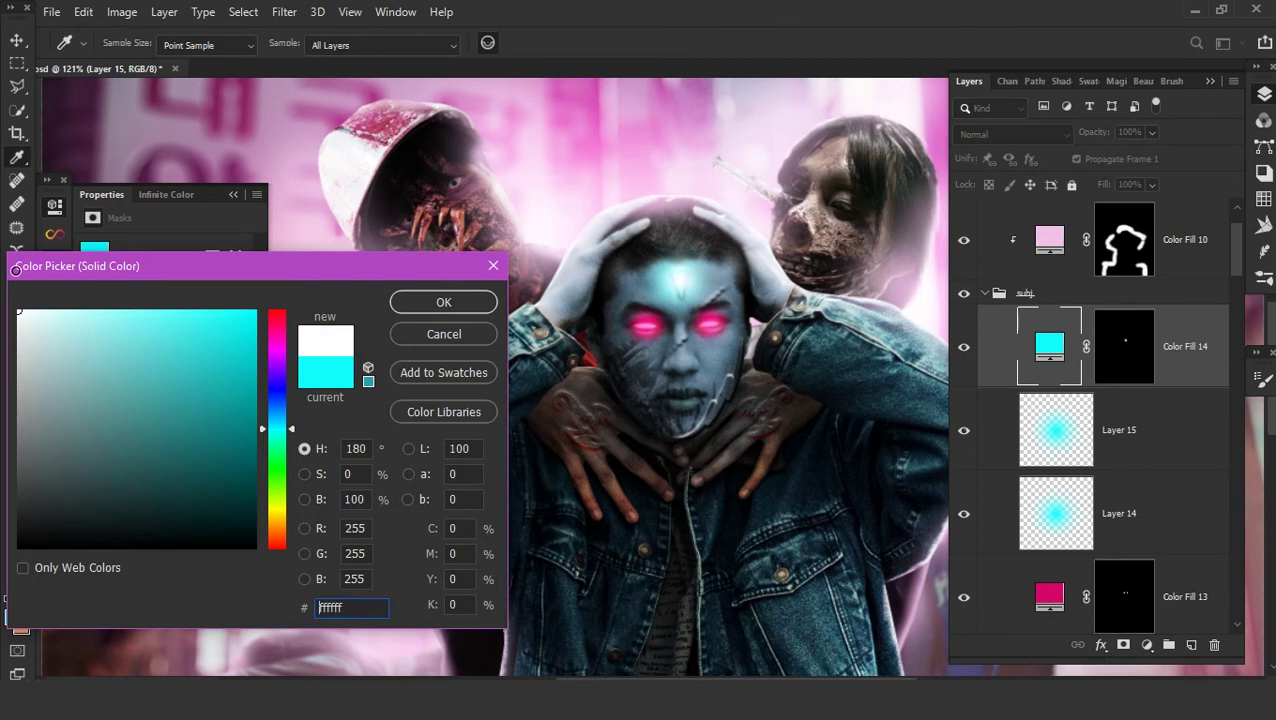
{"action": "left_click", "coordinate": [443, 302]}
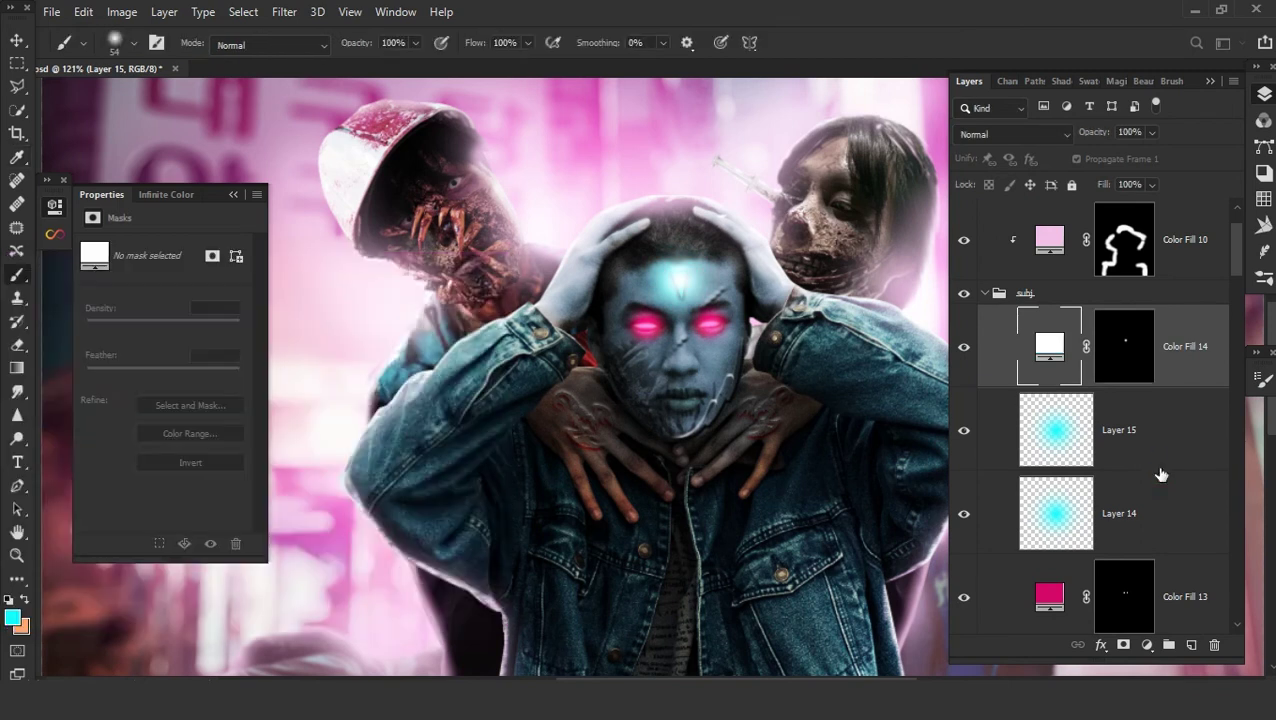
{"action": "left_click_drag", "start_coordinate": [1159, 462], "coordinate": [1214, 645]}
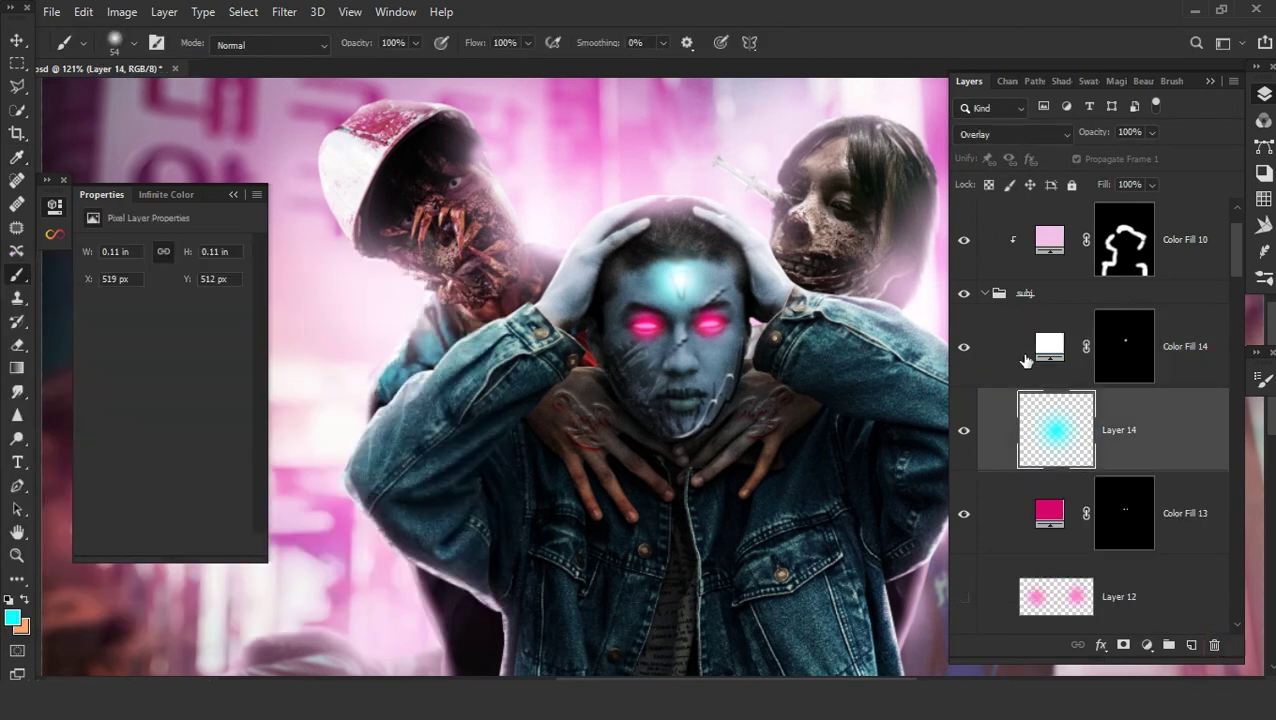
{"action": "key", "text": "alt+bracketright"}
{"action": "left_click", "coordinate": [980, 133]}
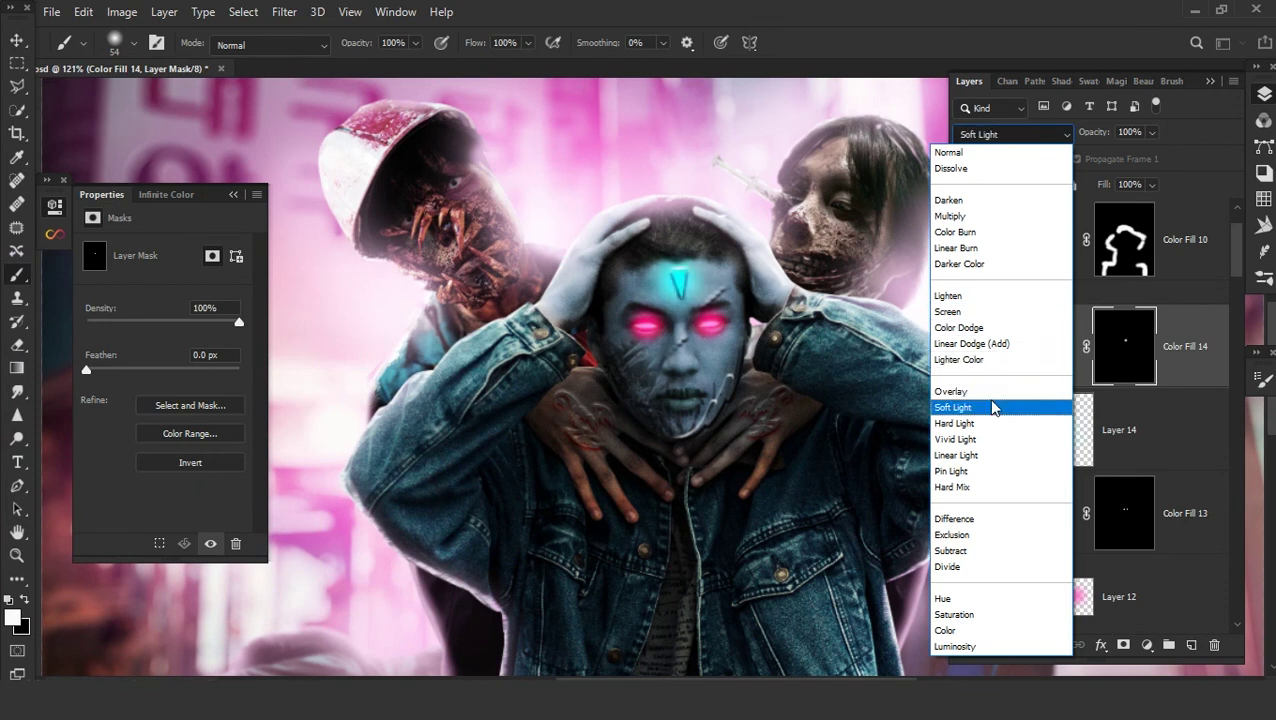
{"action": "left_click", "coordinate": [990, 343]}
- Keep Layer 14 in Overlay blending and collapse the subj group
{"action": "left_click", "coordinate": [1139, 445]}
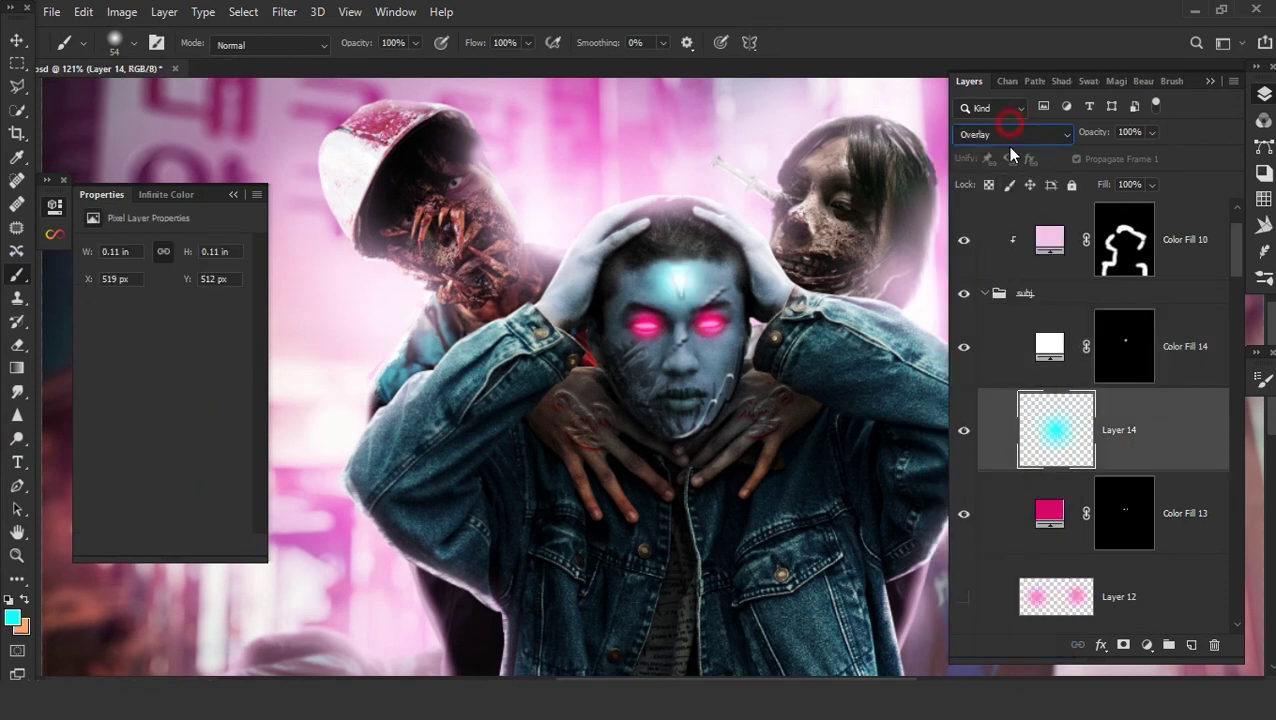
{"action": "left_click", "coordinate": [1010, 134]}
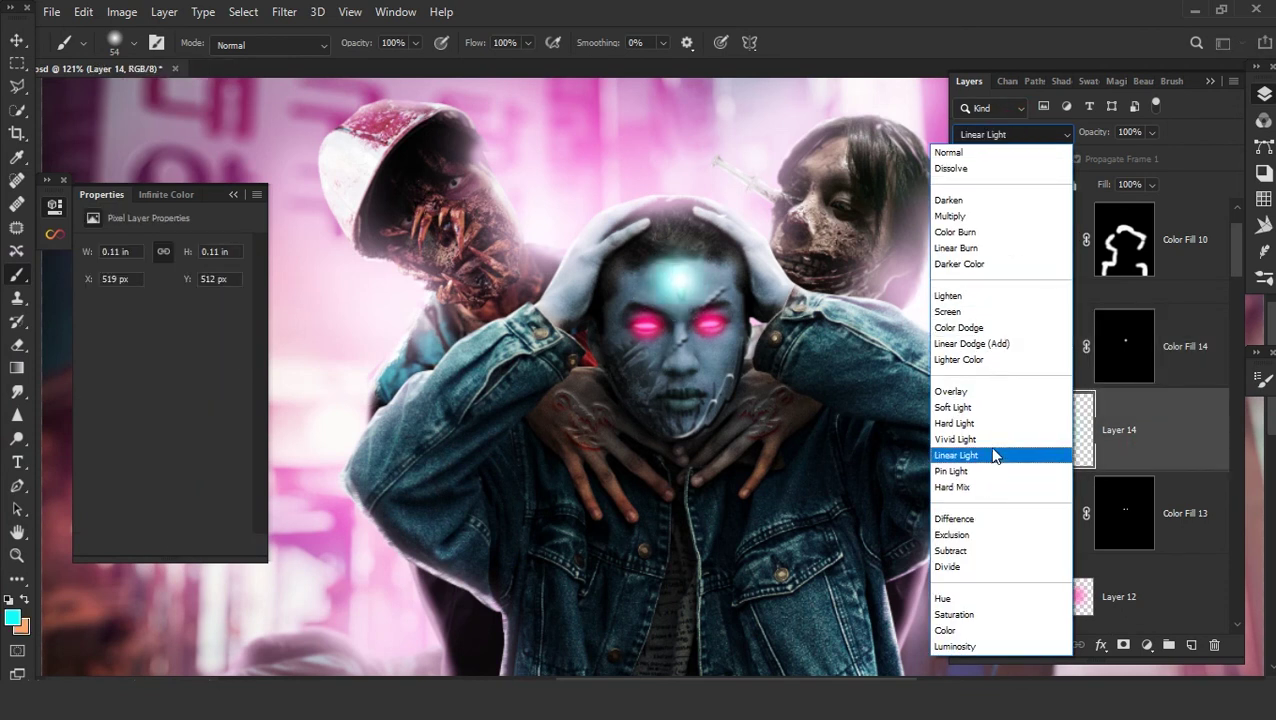
{"action": "left_click", "coordinate": [991, 393]}
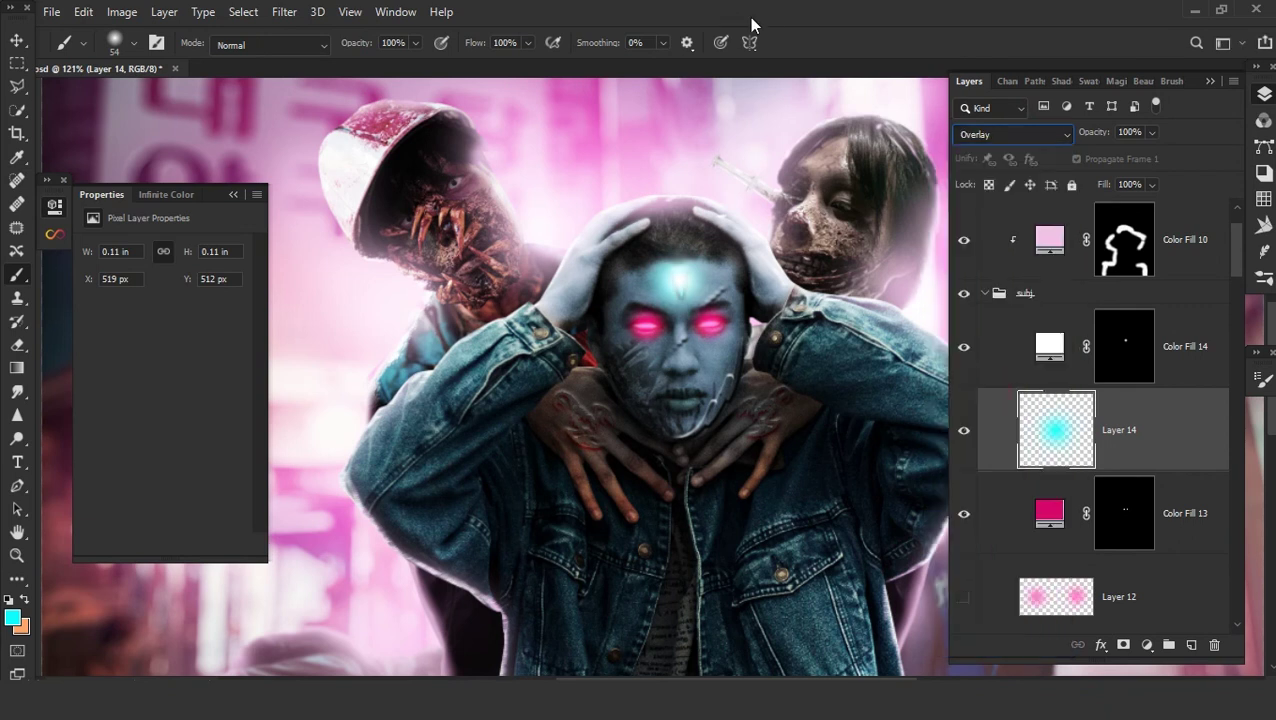
{"action": "scroll", "coordinate": [1112, 442], "scroll_direction": "up", "scroll_amount": 1}
{"action": "left_click", "coordinate": [984, 377]}
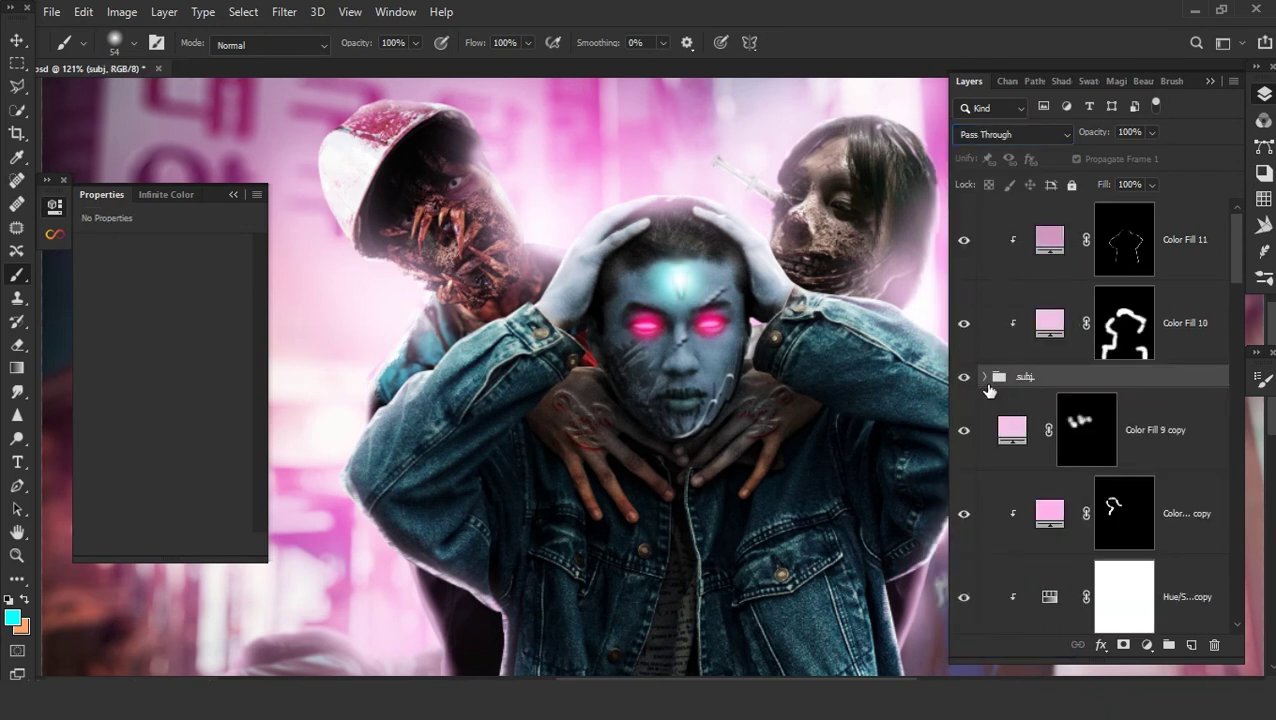
- Paint the hooded zombie's eye shape in cyan on a new empty layer
{"action": "scroll", "coordinate": [1126, 462], "scroll_direction": "down", "scroll_amount": 3}
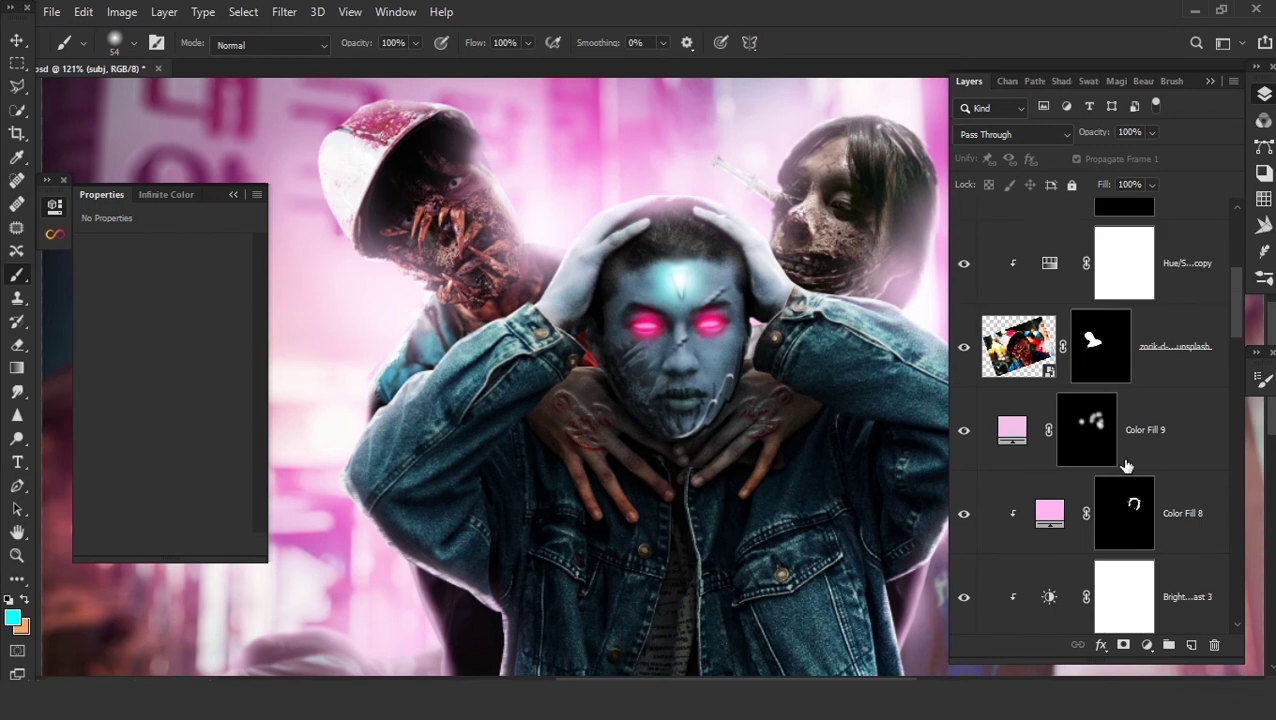
{"action": "left_click", "coordinate": [1185, 265]}
{"action": "left_click", "coordinate": [1191, 645]}
{"action": "scroll", "coordinate": [417, 170], "scroll_direction": "up", "scroll_amount": 5}
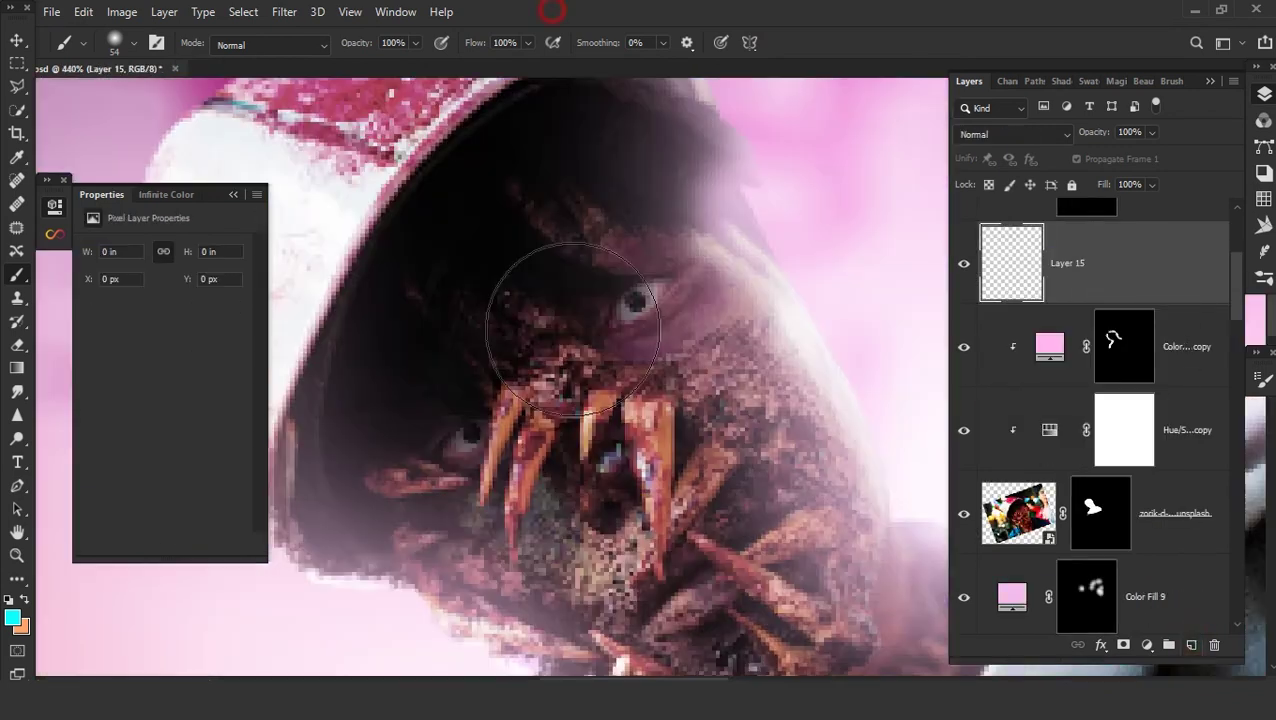
{"action": "right_click", "coordinate": [56, 255]}
{"action": "scroll", "coordinate": [612, 313], "scroll_direction": "up", "scroll_amount": 3}
{"action": "scroll", "coordinate": [698, 307], "scroll_direction": "up", "scroll_amount": 2}
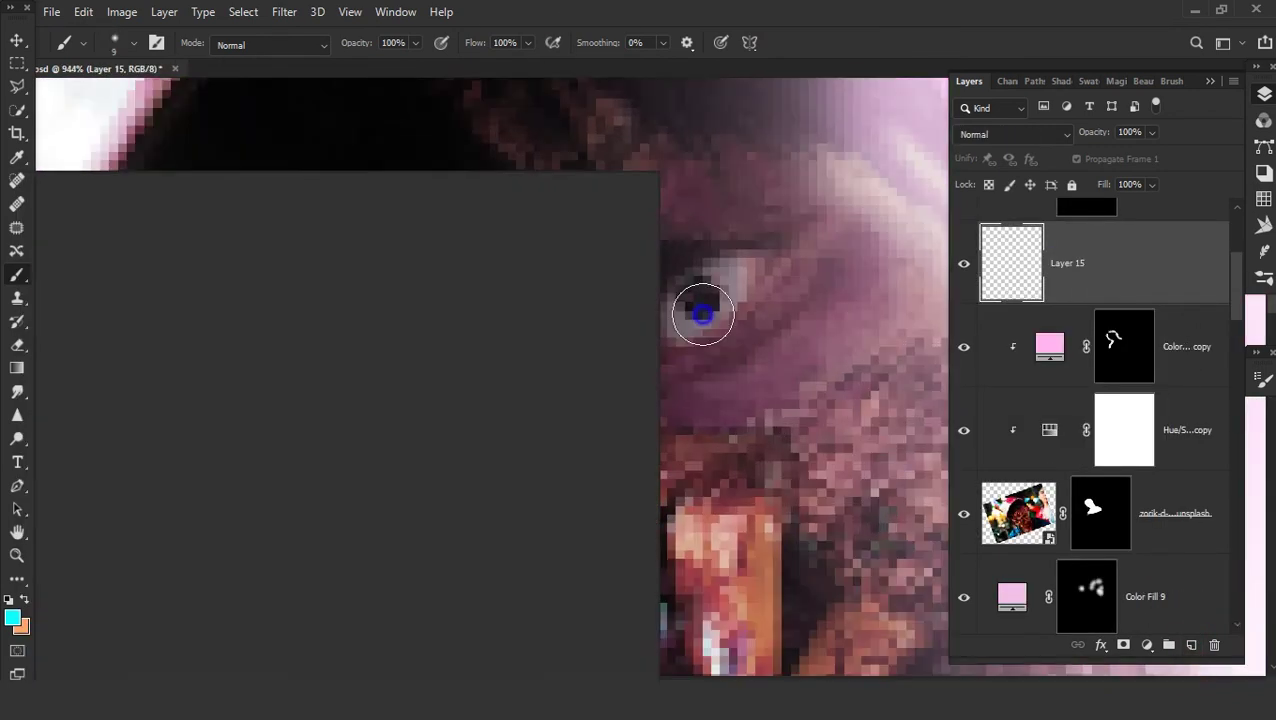
{"action": "right_click", "coordinate": [698, 307]}
{"action": "key", "text": "Escape"}
{"action": "scroll", "coordinate": [703, 221], "scroll_direction": "up", "scroll_amount": 3}
{"action": "mouse_move", "coordinate": [703, 221]}
{"action": "left_mouse_down"}
{"action": "mouse_move", "coordinate": [712, 200]}
{"action": "mouse_move", "coordinate": [597, 290]}
{"action": "mouse_move", "coordinate": [722, 170]}
{"action": "mouse_move", "coordinate": [646, 288]}
{"action": "left_mouse_up"}
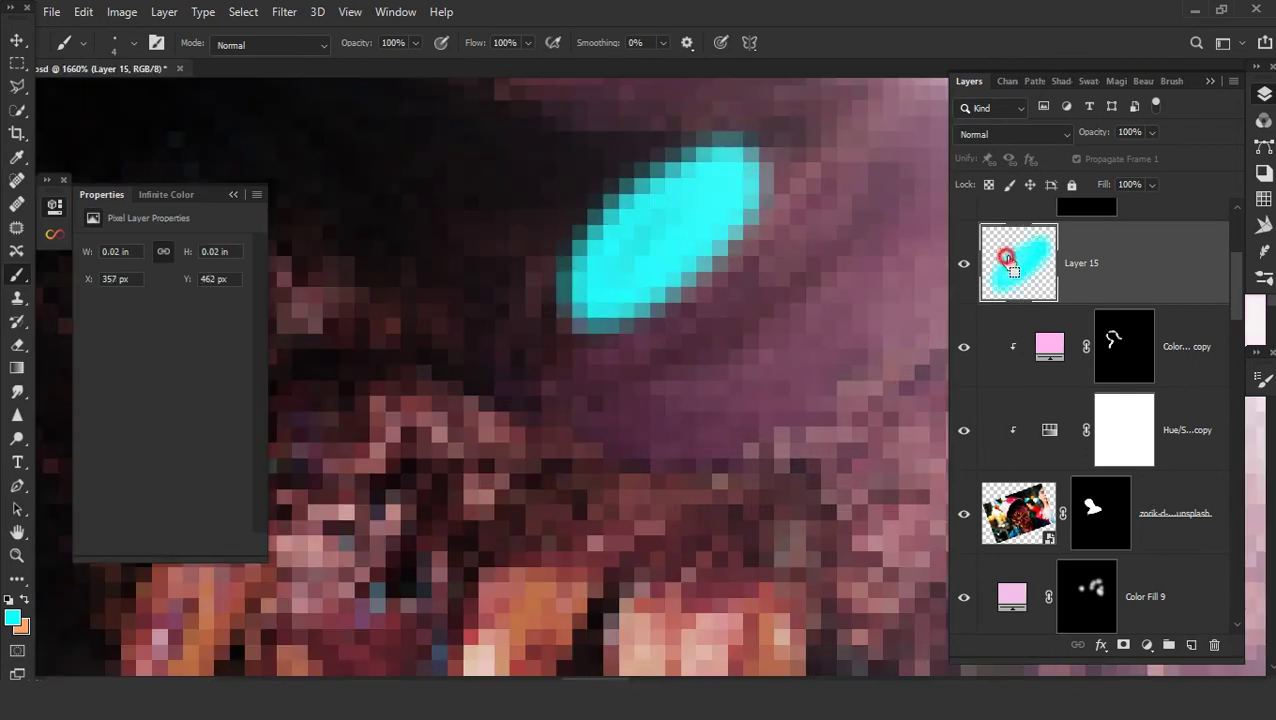
- Fill the painted eye shape with a slightly dark green Solid Color fill layer
{"action": "left_click", "coordinate": [1214, 645]}
{"action": "left_click", "coordinate": [1147, 645]}
{"action": "left_click", "coordinate": [1050, 329]}
{"action": "left_click", "coordinate": [283, 464]}
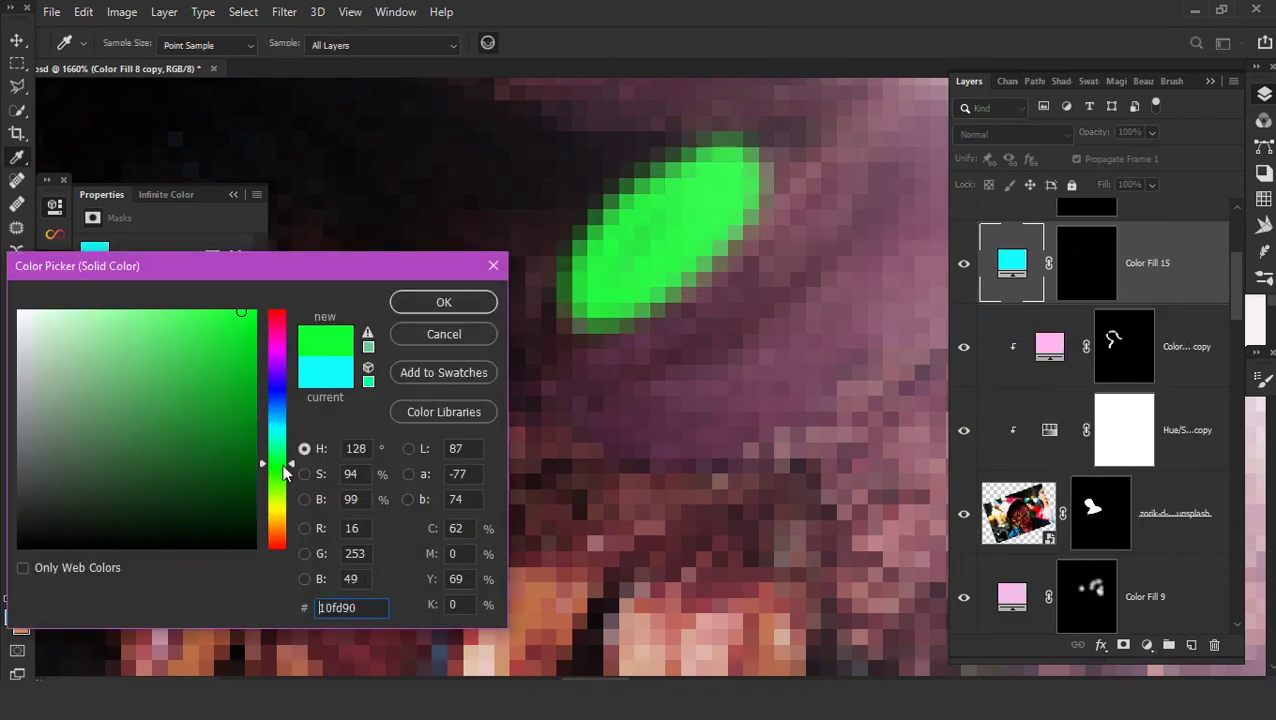
{"action": "left_click", "coordinate": [228, 342]}
{"action": "left_click", "coordinate": [443, 304]}
{"action": "scroll", "coordinate": [563, 427], "scroll_direction": "down", "scroll_amount": 5}
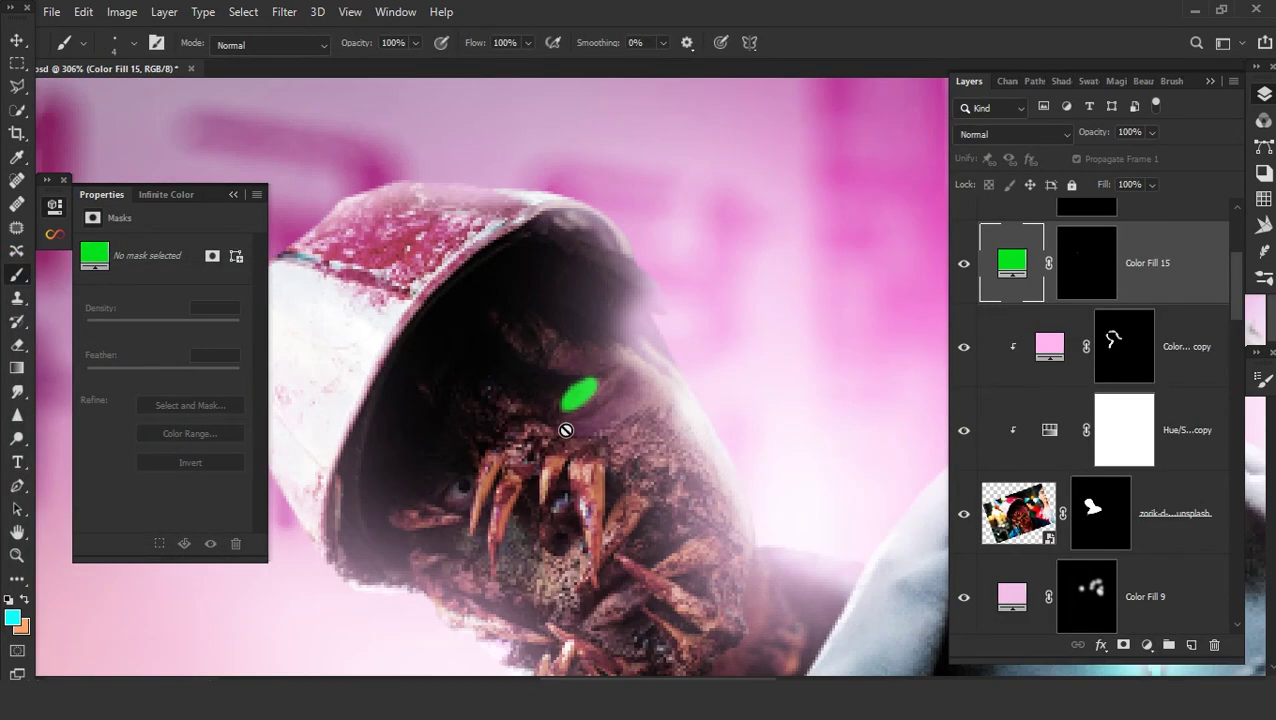
- Duplicate the green eye fill in Screen mode, feather its mask to 5.7 px, and add an empty layer
{"action": "key", "text": "ctrl+j"}
{"action": "key", "text": "b"}
{"action": "left_click", "coordinate": [1120, 364]}
{"action": "left_click", "coordinate": [1005, 135]}
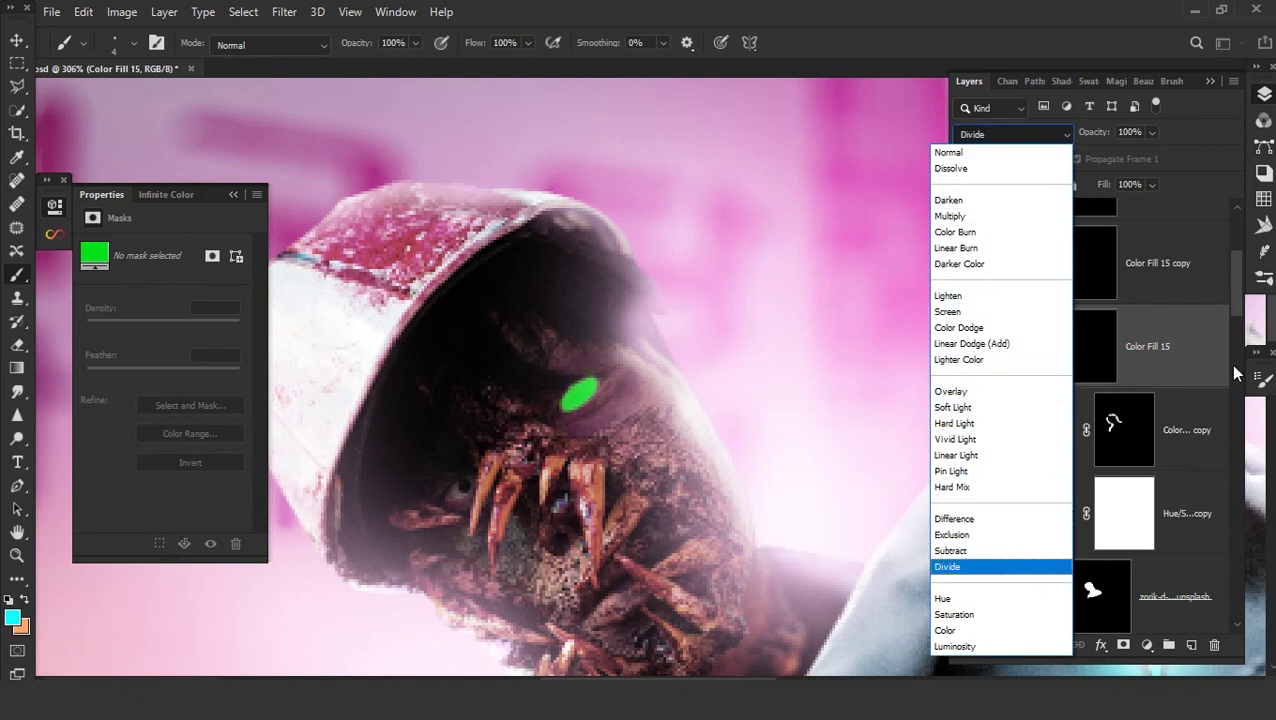
{"action": "left_click", "coordinate": [1168, 259]}
{"action": "left_click", "coordinate": [1090, 366]}
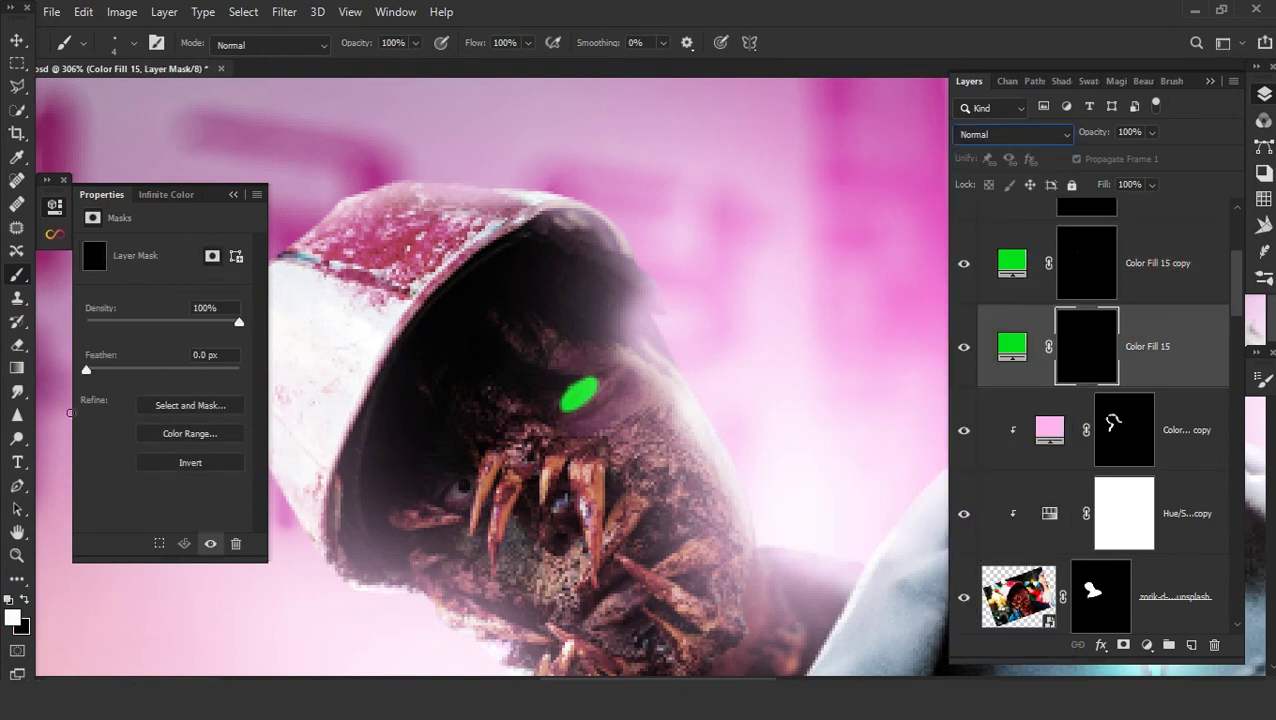
{"action": "left_click_drag", "start_coordinate": [117, 372], "coordinate": [130, 372]}
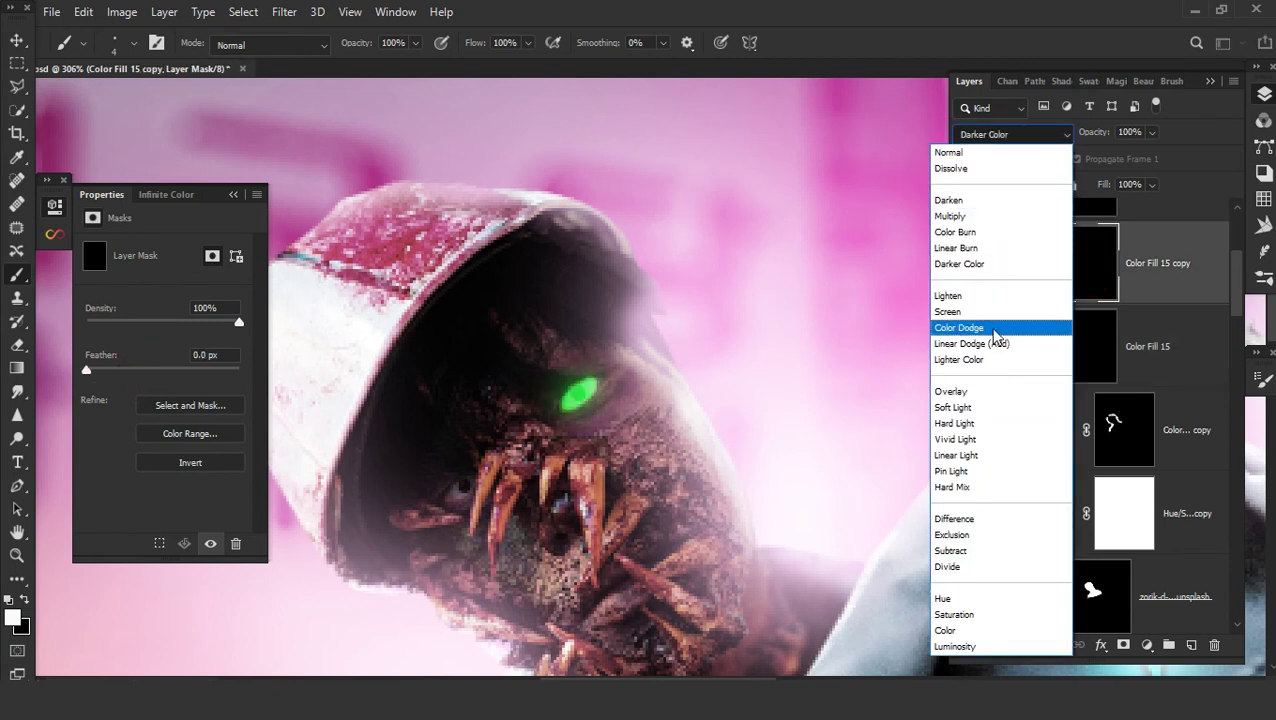
{"action": "left_click", "coordinate": [993, 314]}
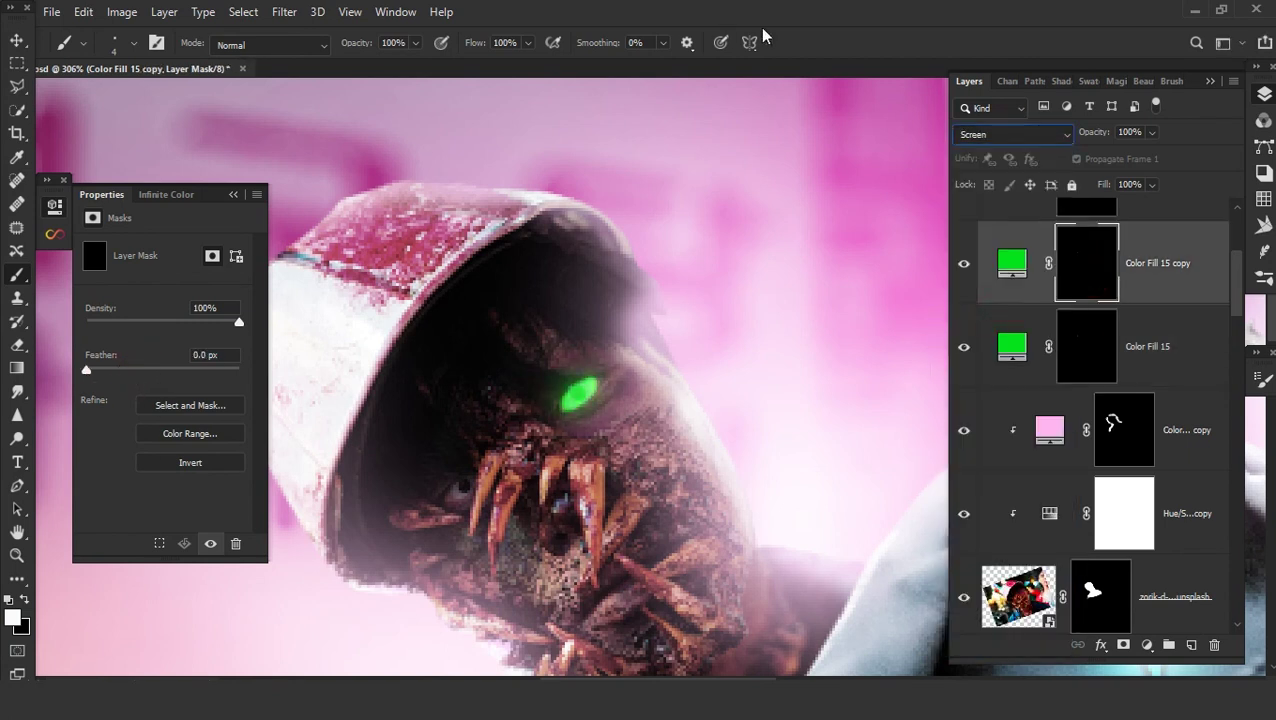
{"action": "left_click", "coordinate": [1191, 646]}
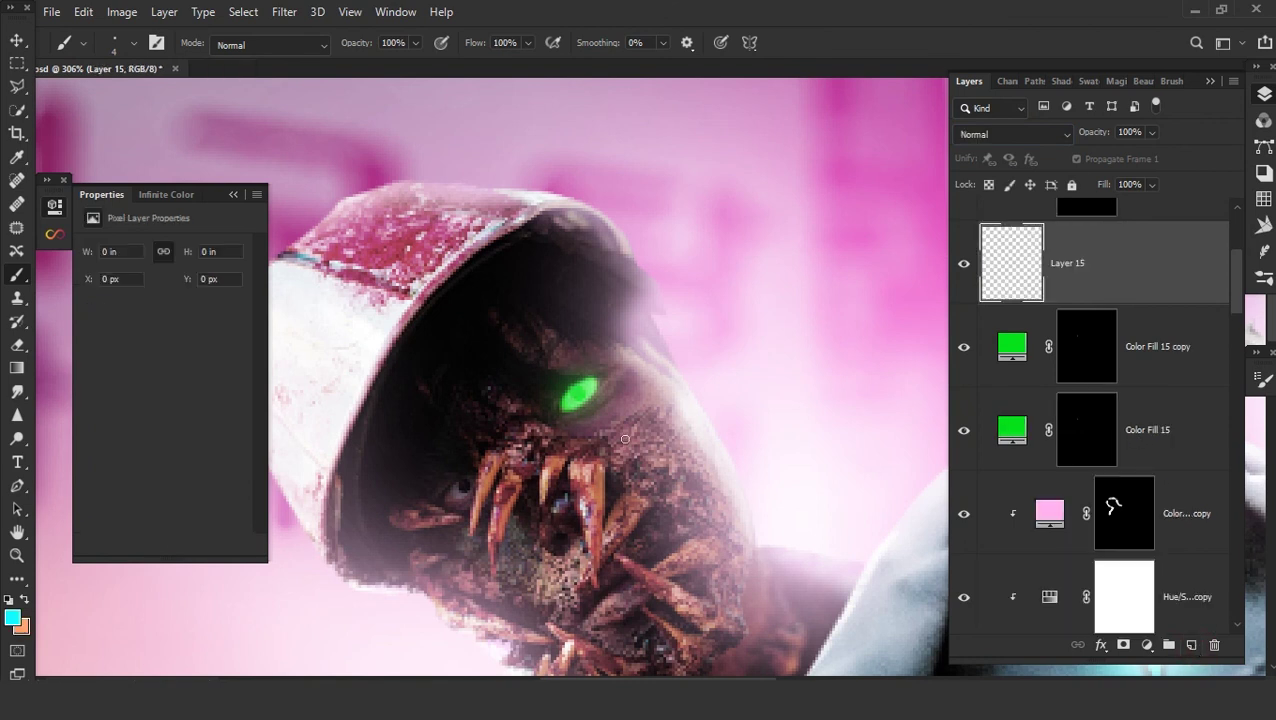
- With a 12 px brush in the eye's green, paint glow strokes along the zombie's claws
{"action": "right_click", "coordinate": [625, 438]}
{"action": "left_click", "coordinate": [63, 297]}
{"action": "key", "text": "Return"}
{"action": "left_click", "coordinate": [580, 398], "text": "alt"}
{"action": "scroll", "coordinate": [615, 402], "scroll_direction": "up", "scroll_amount": 4}
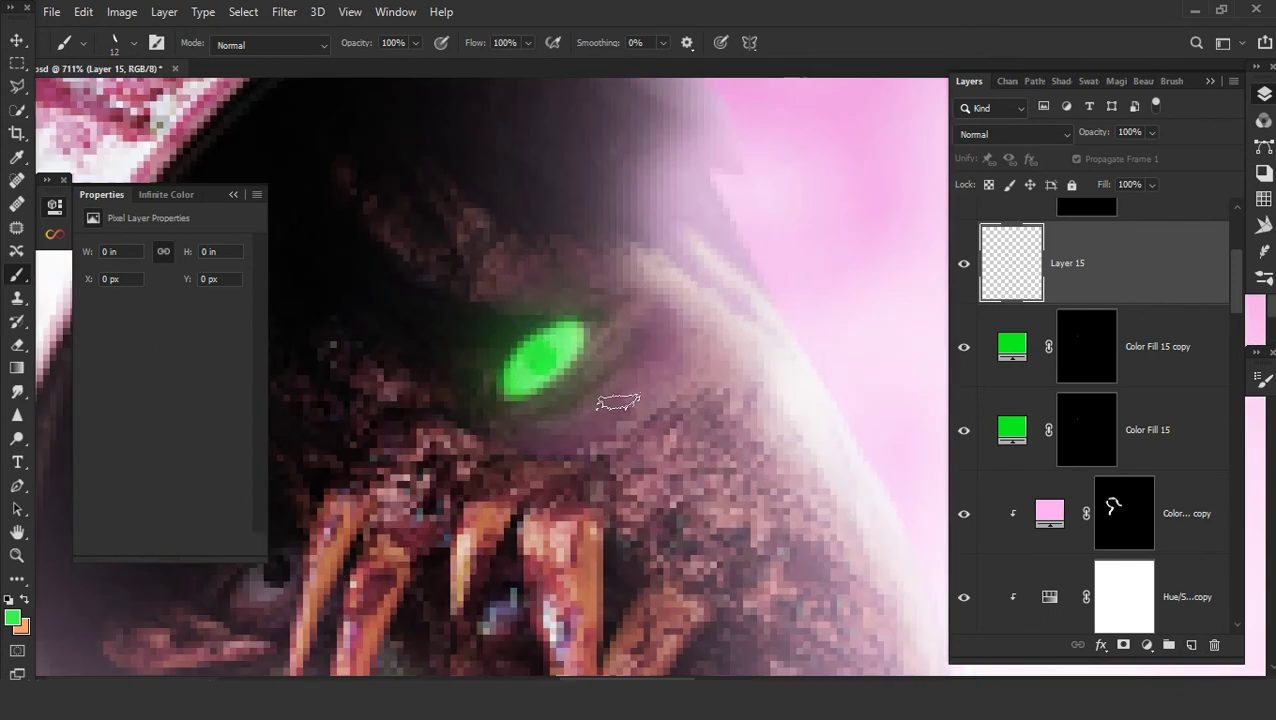
{"action": "left_click_drag", "start_coordinate": [600, 428], "coordinate": [605, 338]}
{"action": "left_click_drag", "start_coordinate": [465, 348], "coordinate": [340, 465]}
{"action": "left_click_drag", "start_coordinate": [468, 410], "coordinate": [368, 488]}
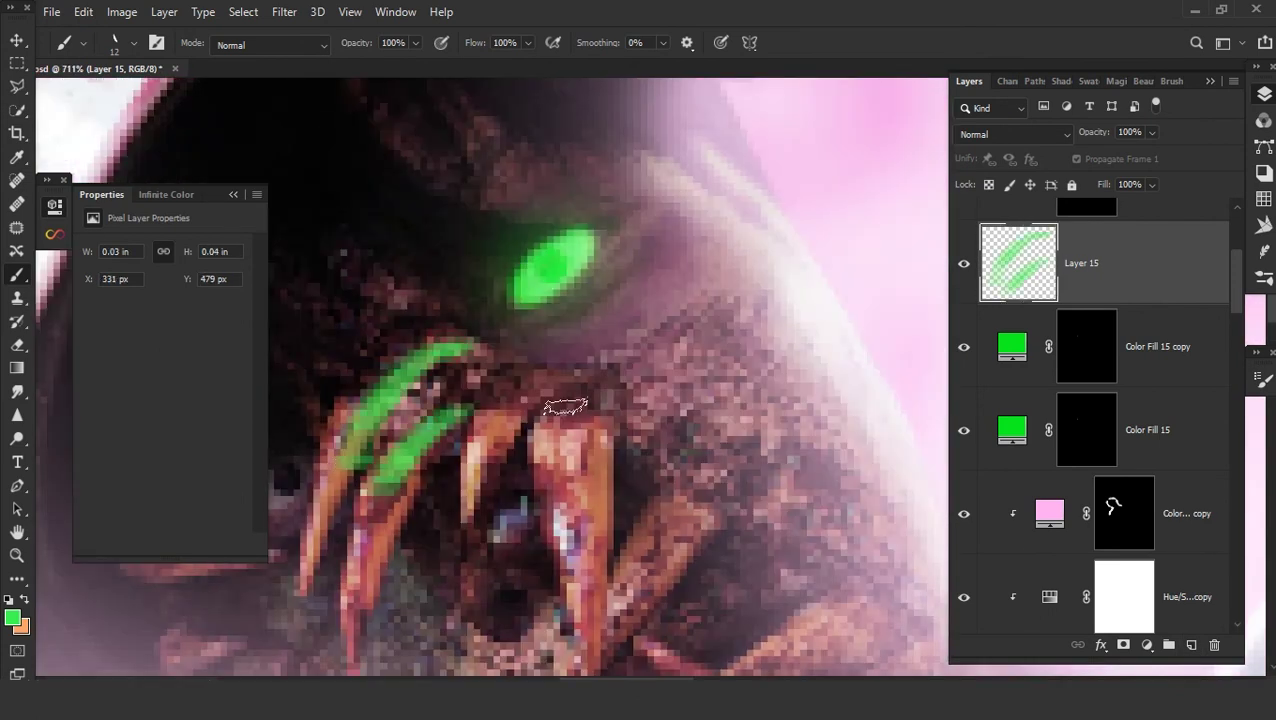
{"action": "left_click_drag", "start_coordinate": [532, 415], "coordinate": [482, 442]}
{"action": "left_click_drag", "start_coordinate": [607, 410], "coordinate": [597, 576]}
{"action": "left_click_drag", "start_coordinate": [627, 356], "coordinate": [624, 545]}
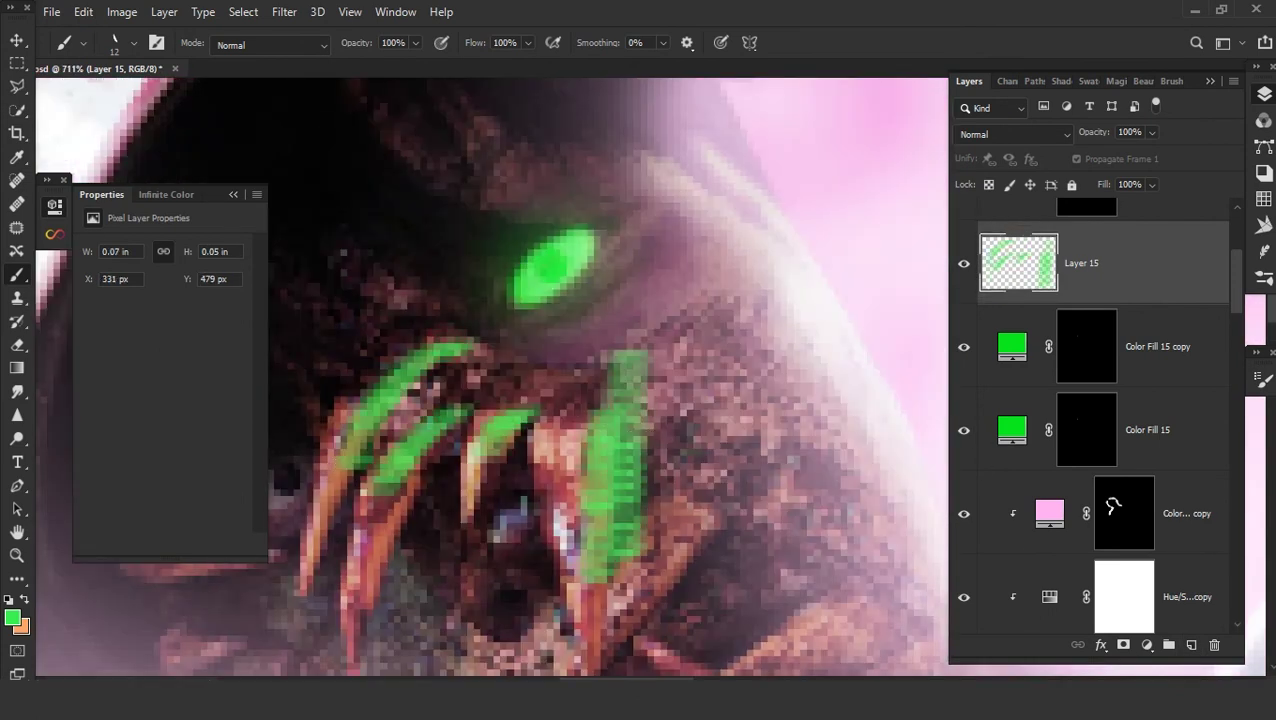
- Mask Layer 15 to hide the claw glow, then repaint green along the left claws and above the eye
{"action": "left_click", "coordinate": [1123, 645]}
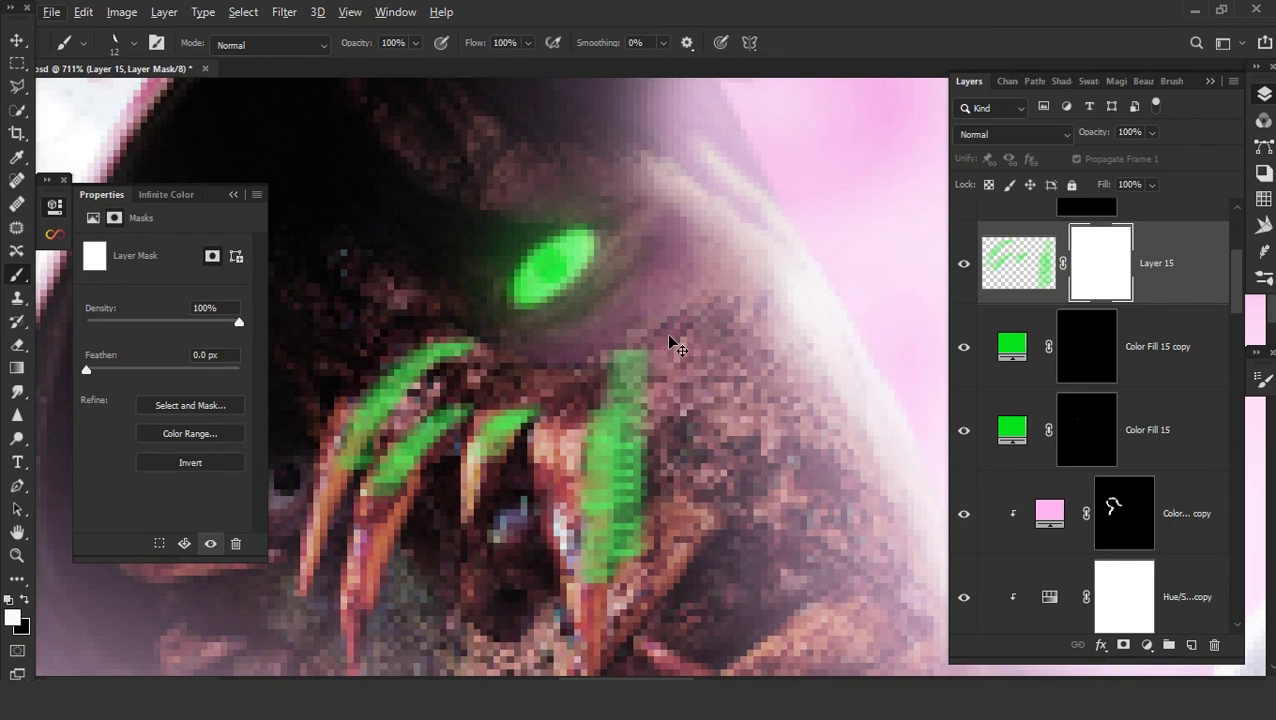
{"action": "key", "text": "x"}
{"action": "left_click_drag", "start_coordinate": [640, 352], "coordinate": [640, 500]}
{"action": "left_click_drag", "start_coordinate": [626, 356], "coordinate": [628, 560]}
{"action": "left_click_drag", "start_coordinate": [615, 400], "coordinate": [618, 560]}
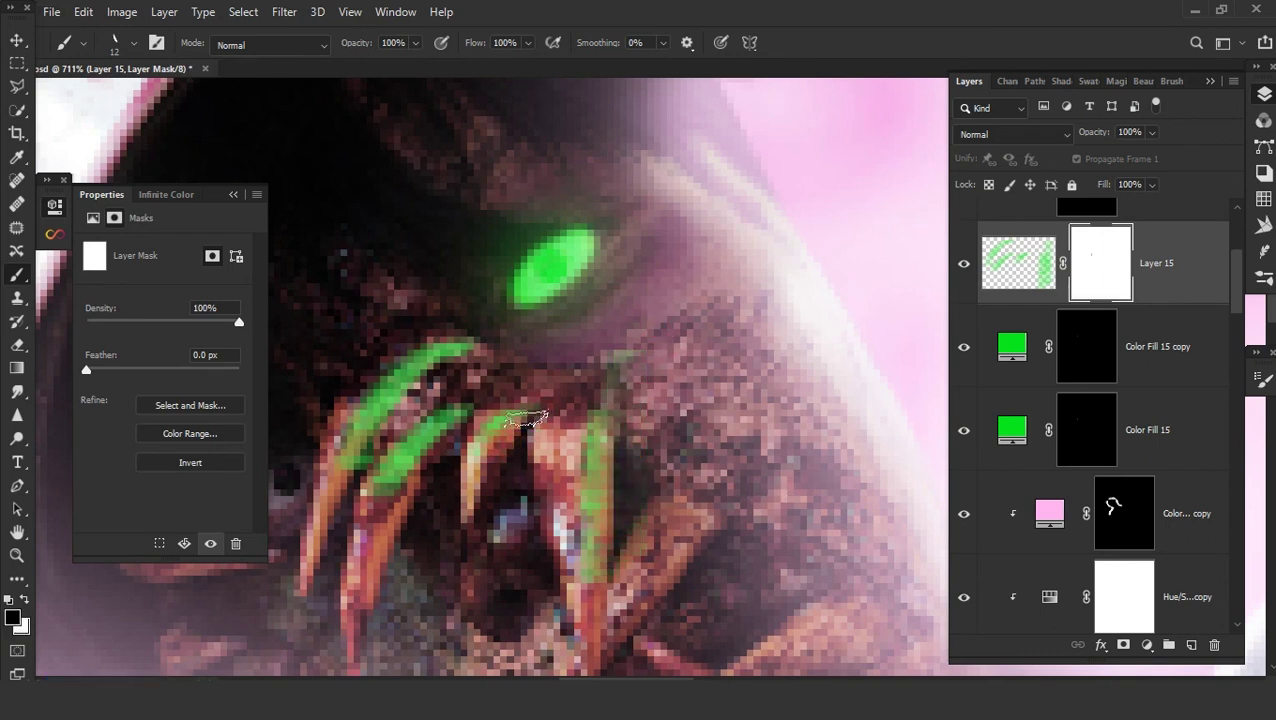
{"action": "left_click_drag", "start_coordinate": [466, 415], "coordinate": [380, 478]}
{"action": "left_click_drag", "start_coordinate": [465, 350], "coordinate": [336, 432]}
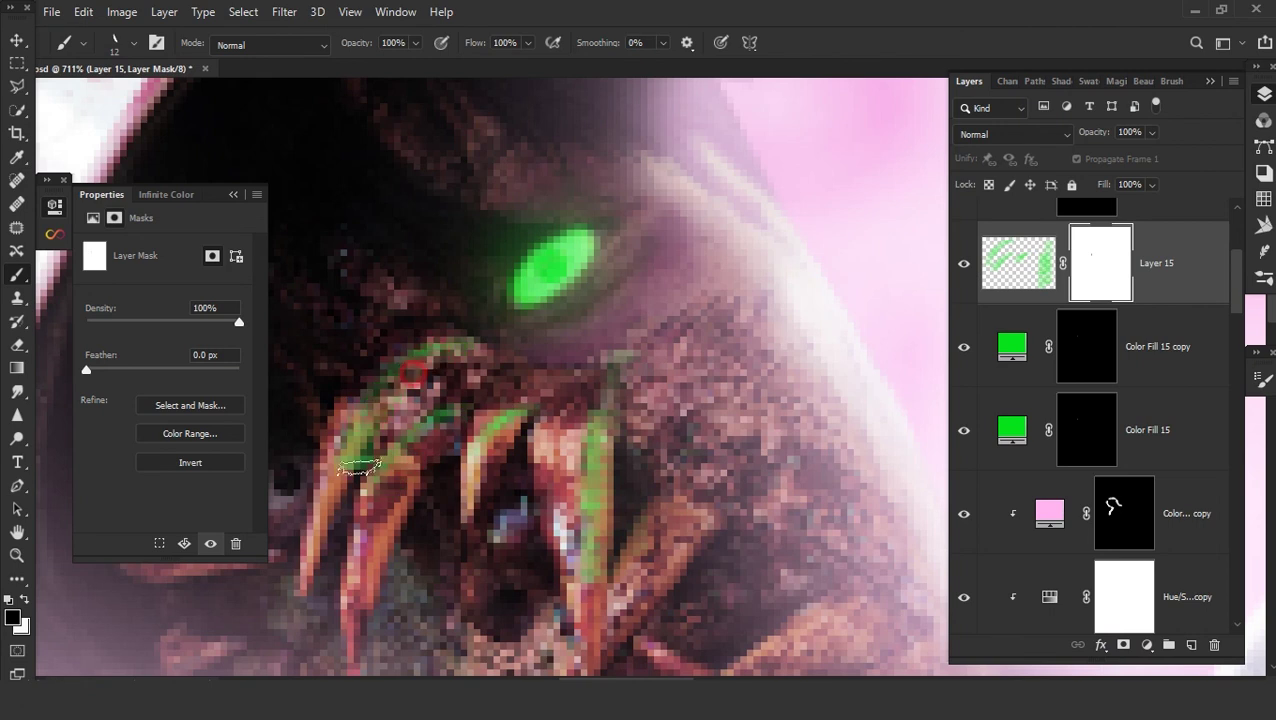
{"action": "left_click", "coordinate": [1008, 276]}
{"action": "left_click_drag", "start_coordinate": [380, 500], "coordinate": [335, 620]}
{"action": "left_click_drag", "start_coordinate": [390, 405], "coordinate": [290, 600]}
{"action": "left_click_drag", "start_coordinate": [506, 288], "coordinate": [566, 463]}
{"action": "left_click_drag", "start_coordinate": [580, 415], "coordinate": [345, 262]}
{"action": "left_click_drag", "start_coordinate": [482, 413], "coordinate": [342, 327]}
- Add green streaks at the top right, then mask away stray strokes near the claws and eye
{"action": "mouse_move", "coordinate": [663, 285]}
{"action": "left_mouse_down"}
{"action": "mouse_move", "coordinate": [763, 250]}
{"action": "mouse_move", "coordinate": [648, 128]}
{"action": "left_mouse_up"}
{"action": "left_click_drag", "start_coordinate": [860, 213], "coordinate": [716, 125]}
{"action": "left_click", "coordinate": [1087, 263]}
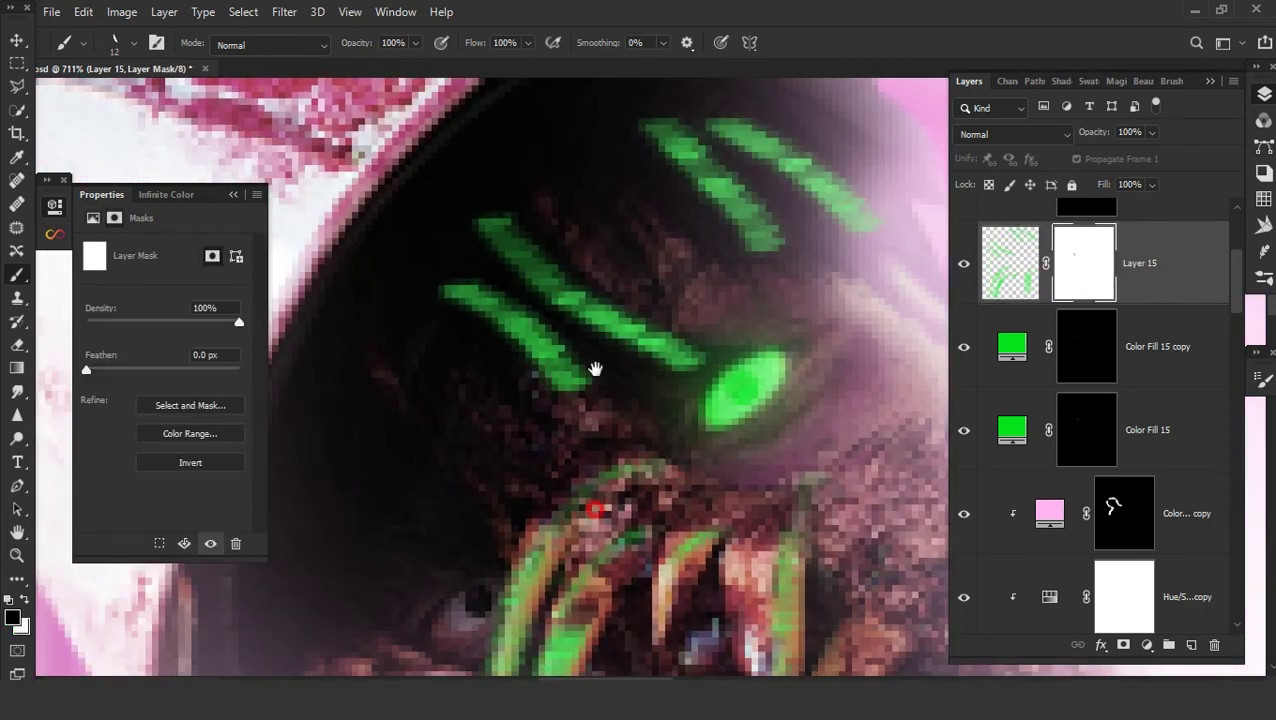
{"action": "left_click_drag", "start_coordinate": [595, 369], "coordinate": [596, 197]}
{"action": "left_click_drag", "start_coordinate": [530, 430], "coordinate": [460, 575]}
{"action": "left_click_drag", "start_coordinate": [545, 490], "coordinate": [455, 610]}
{"action": "left_click_drag", "start_coordinate": [540, 400], "coordinate": [492, 566]}
{"action": "left_click_drag", "start_coordinate": [555, 380], "coordinate": [430, 270]}
{"action": "mouse_move", "coordinate": [540, 235]}
{"action": "left_mouse_down"}
{"action": "mouse_move", "coordinate": [476, 185]}
{"action": "mouse_move", "coordinate": [561, 319]}
{"action": "mouse_move", "coordinate": [629, 308]}
{"action": "mouse_move", "coordinate": [822, 360]}
{"action": "mouse_move", "coordinate": [797, 322]}
{"action": "mouse_move", "coordinate": [686, 421]}
{"action": "left_mouse_up"}
{"action": "scroll", "coordinate": [683, 308], "scroll_direction": "up", "scroll_amount": 2}
{"action": "key", "text": "ctrl+2"}
{"action": "left_click_drag", "start_coordinate": [320, 580], "coordinate": [505, 293]}
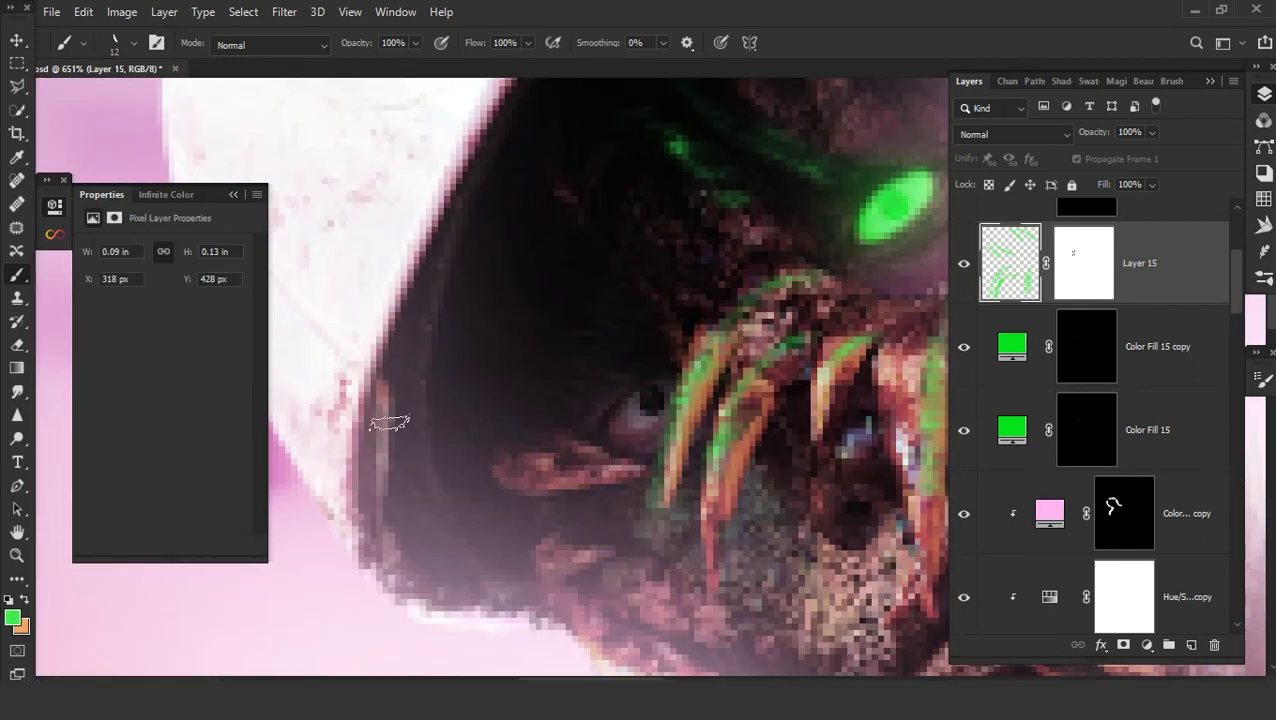
{"action": "scroll", "coordinate": [389, 423], "scroll_direction": "up", "scroll_amount": 3}
{"action": "mouse_move", "coordinate": [769, 171]}
{"action": "left_mouse_down"}
{"action": "mouse_move", "coordinate": [617, 211]}
{"action": "mouse_move", "coordinate": [700, 65]}
{"action": "left_mouse_up"}
- Zoom out to the whole zombie and set Layer 15 to Pin Light blending
{"action": "left_click", "coordinate": [1089, 262]}
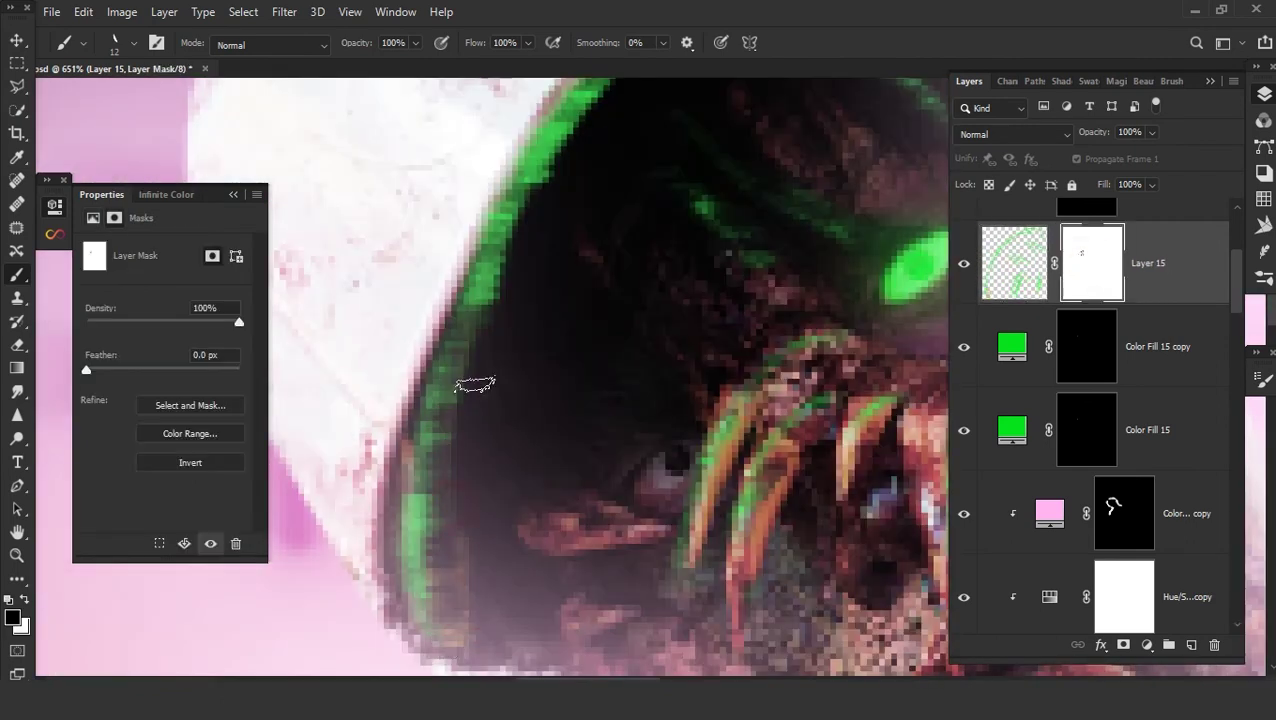
{"action": "scroll", "coordinate": [541, 214], "scroll_direction": "up", "scroll_amount": 5}
{"action": "scroll", "coordinate": [723, 216], "scroll_direction": "up", "scroll_amount": 3}
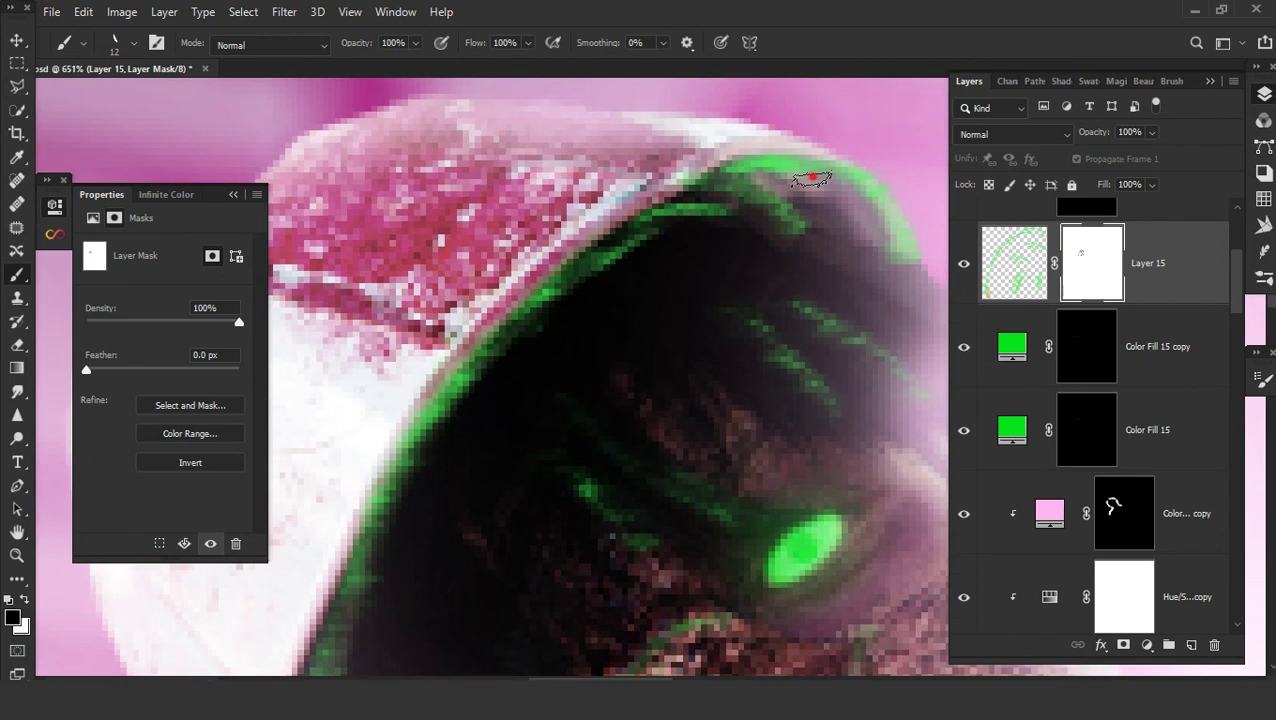
{"action": "key", "text": "ctrl+0"}
{"action": "left_click", "coordinate": [1012, 134]}
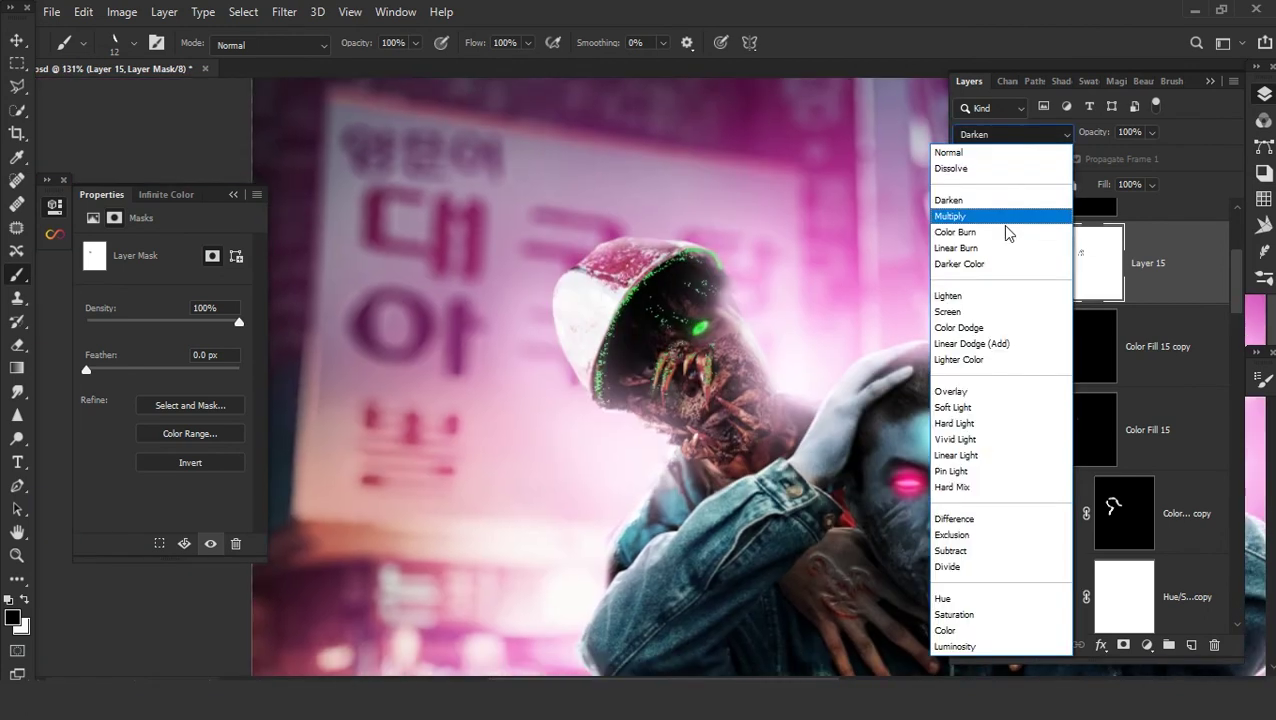
{"action": "left_click", "coordinate": [958, 471]}
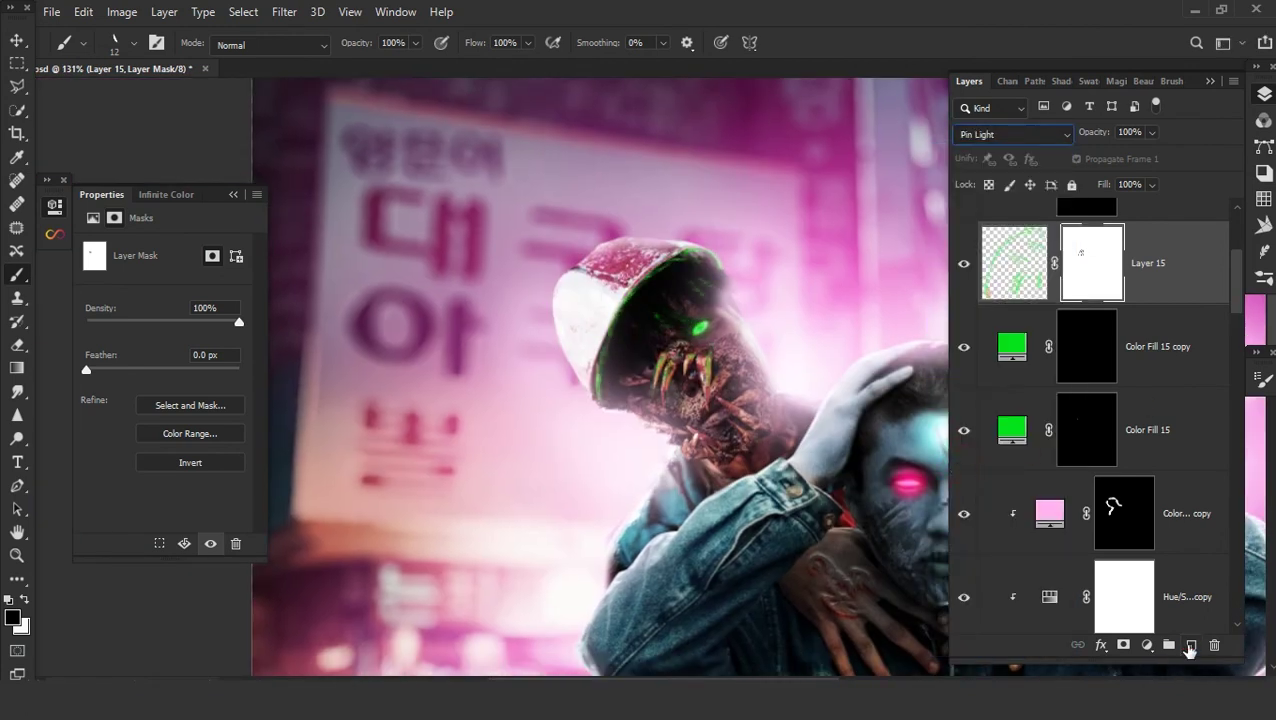
- Paint a soft green glow over the left zombie's eye on a new layer, Linear Dodge (Add) at 54%
{"action": "left_click", "coordinate": [1190, 645]}
{"action": "right_click", "coordinate": [501, 336]}
{"action": "left_click", "coordinate": [684, 457]}
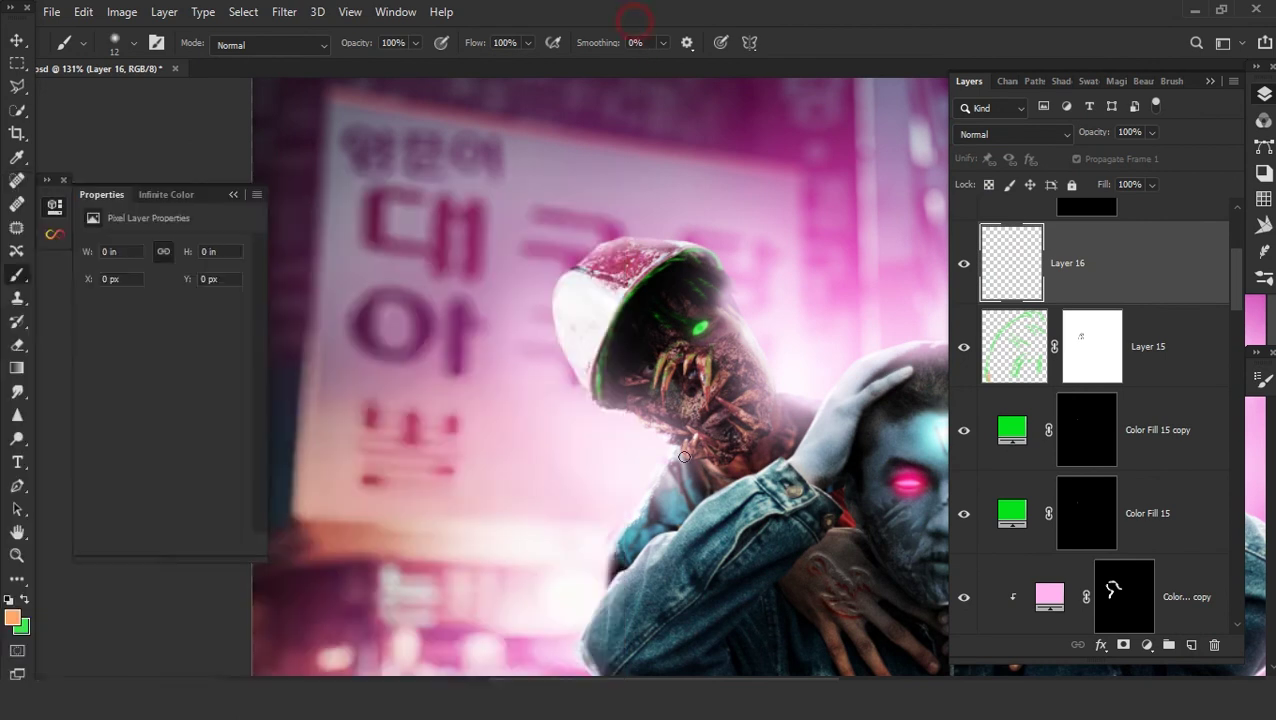
{"action": "scroll", "coordinate": [707, 394], "scroll_direction": "up", "scroll_amount": 3}
{"action": "left_click", "coordinate": [693, 238], "text": "alt"}
{"action": "left_click", "coordinate": [990, 134]}
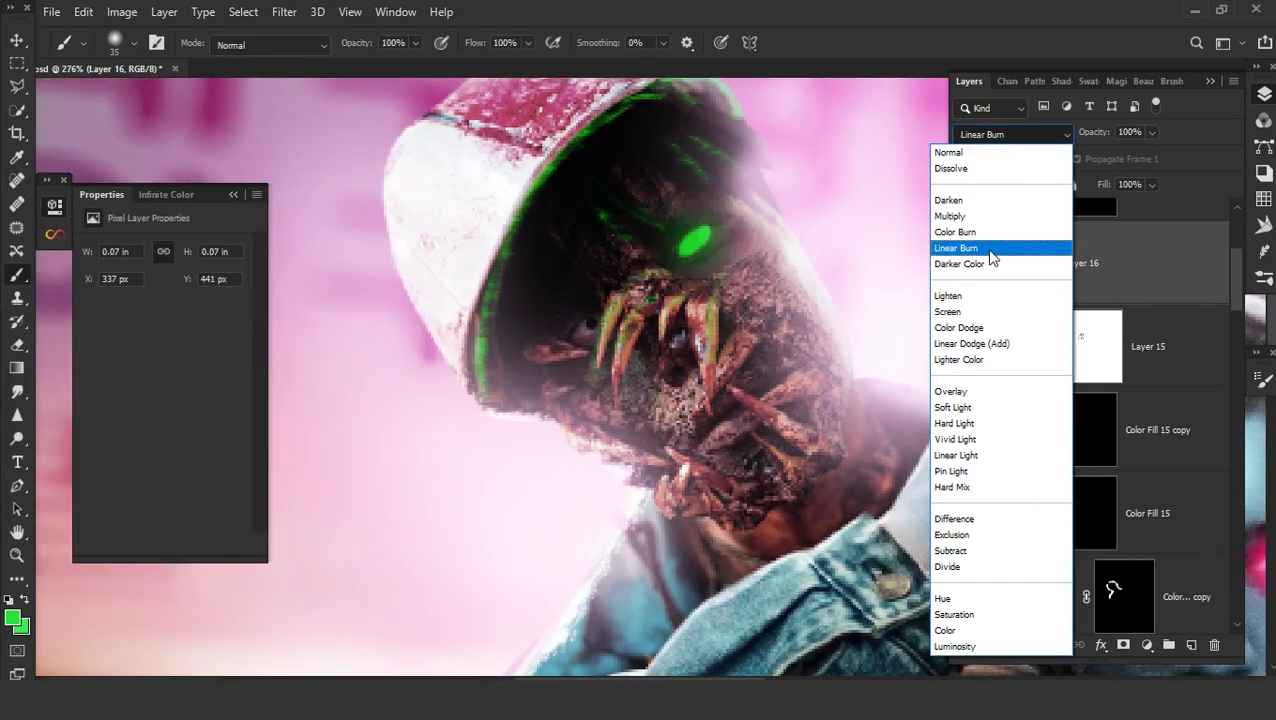
{"action": "left_click", "coordinate": [995, 343]}
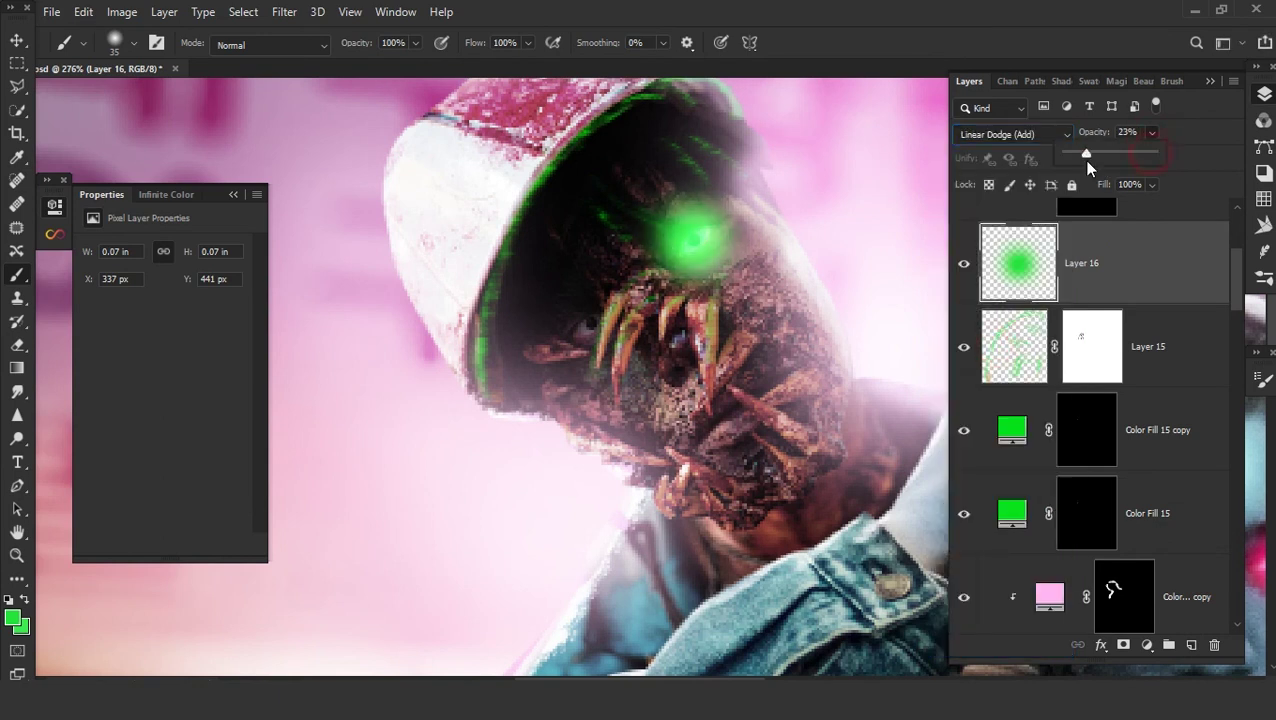
{"action": "left_click_drag", "start_coordinate": [1088, 160], "coordinate": [1111, 160]}
{"action": "left_click", "coordinate": [925, 30]}
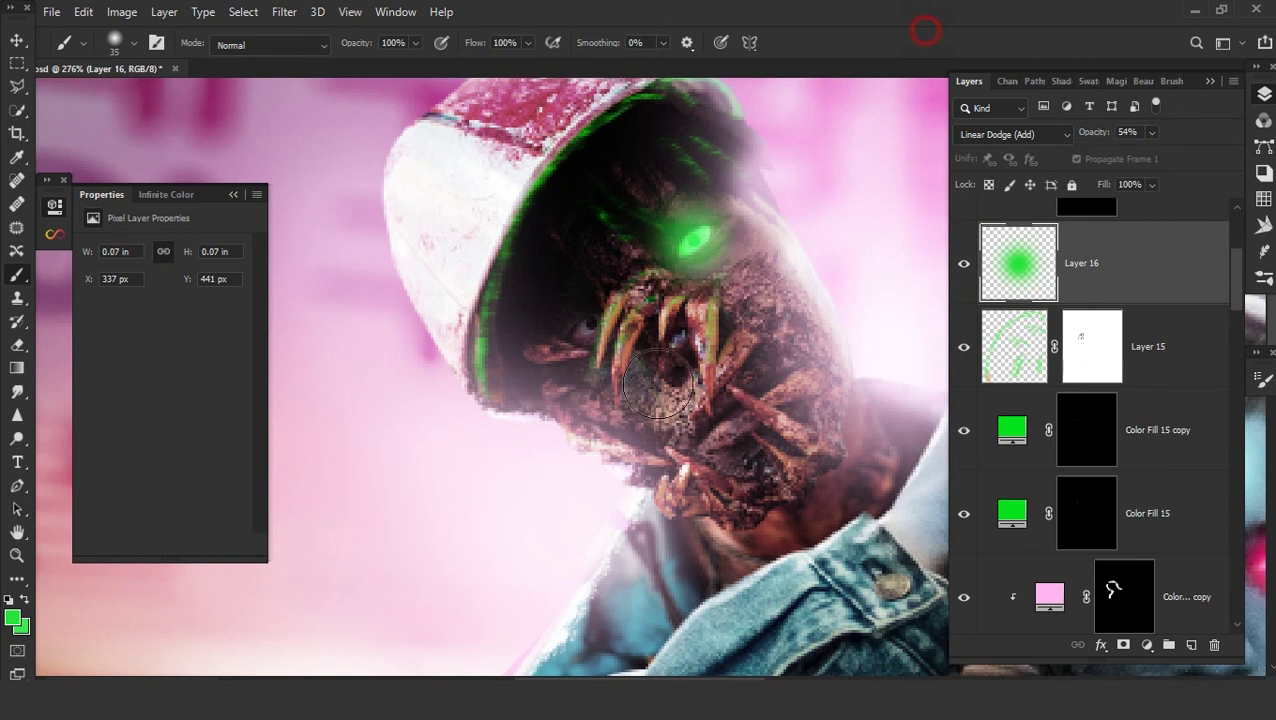
{"action": "scroll", "coordinate": [658, 383], "scroll_direction": "down", "scroll_amount": 5}
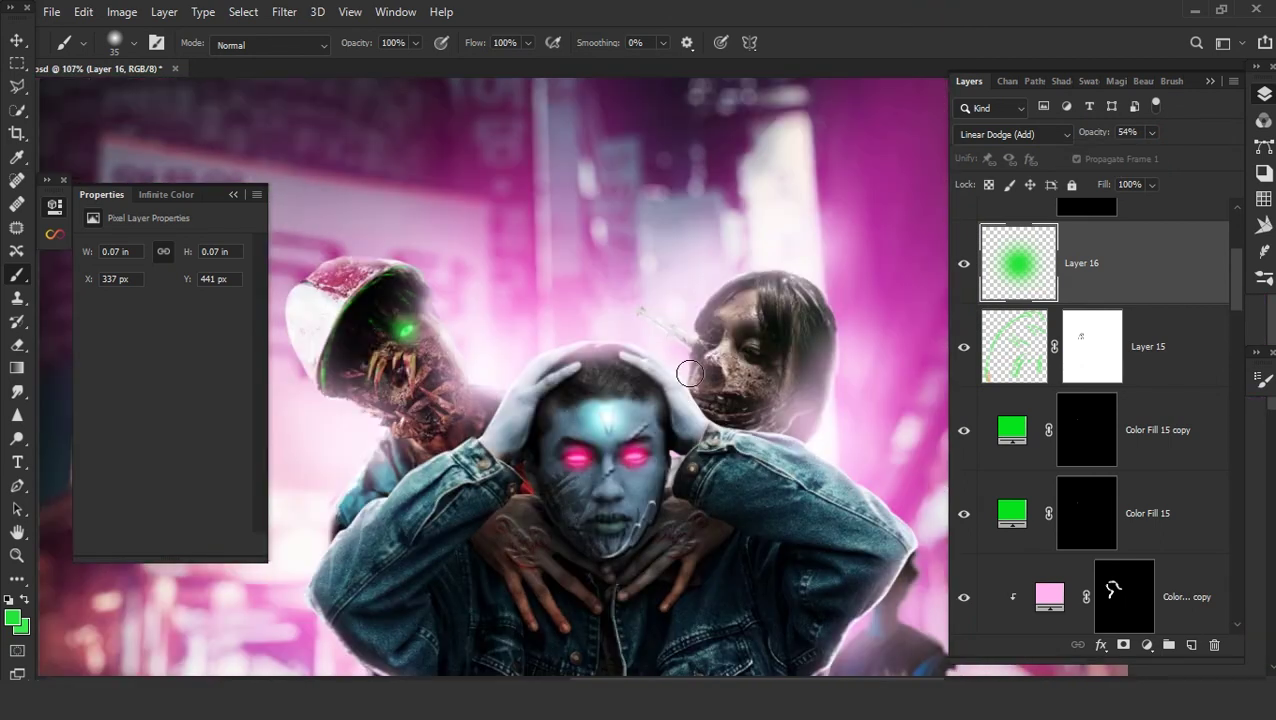
- Move a copy of the glow onto the right zombie's eye, set to Overlay at 100% opacity
{"action": "key", "text": "ctrl+j"}
{"action": "key", "text": "v"}
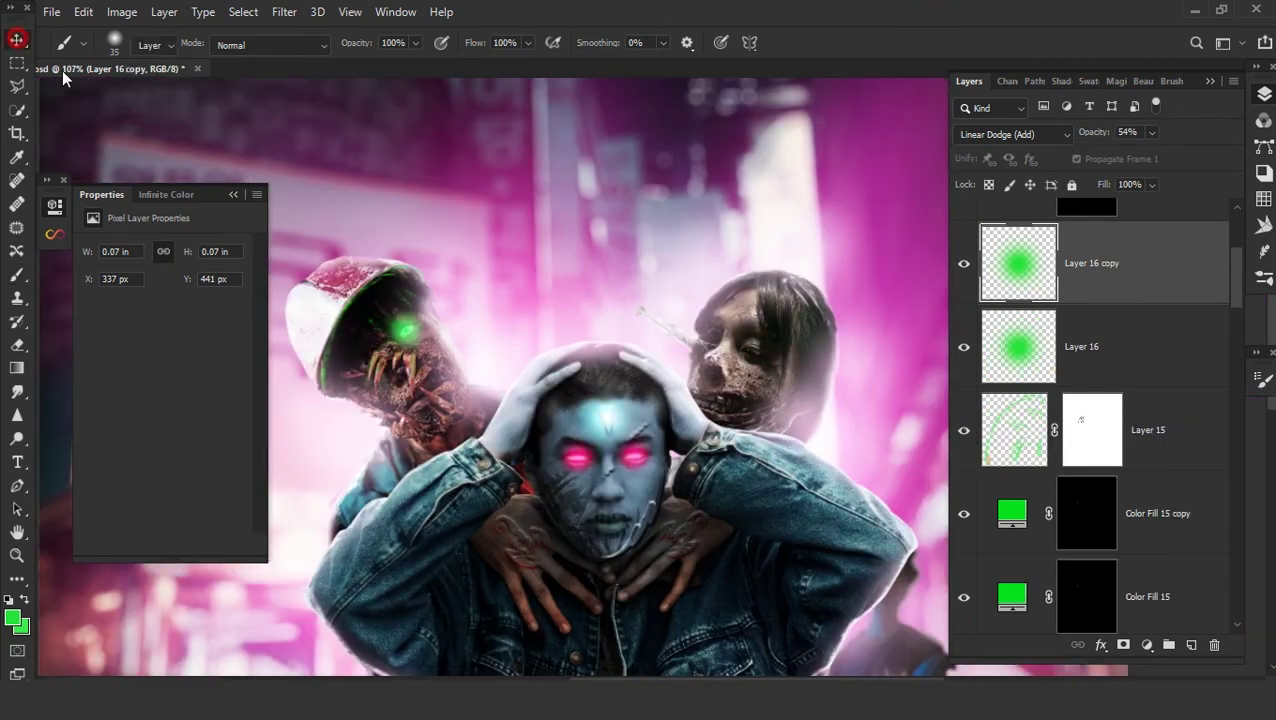
{"action": "scroll", "coordinate": [375, 325], "scroll_direction": "up", "scroll_amount": 3}
{"action": "mouse_move", "coordinate": [375, 325]}
{"action": "left_mouse_down"}
{"action": "mouse_move", "coordinate": [920, 367]}
{"action": "mouse_move", "coordinate": [700, 457]}
{"action": "mouse_move", "coordinate": [712, 426]}
{"action": "mouse_move", "coordinate": [742, 440]}
{"action": "mouse_move", "coordinate": [726, 440]}
{"action": "left_mouse_up"}
{"action": "scroll", "coordinate": [700, 420], "scroll_direction": "up", "scroll_amount": 5}
{"action": "key", "text": "Return"}
{"action": "left_click", "coordinate": [1028, 138]}
{"action": "left_click", "coordinate": [1112, 145]}
{"action": "left_click_drag", "start_coordinate": [1241, 140], "coordinate": [1214, 143]}
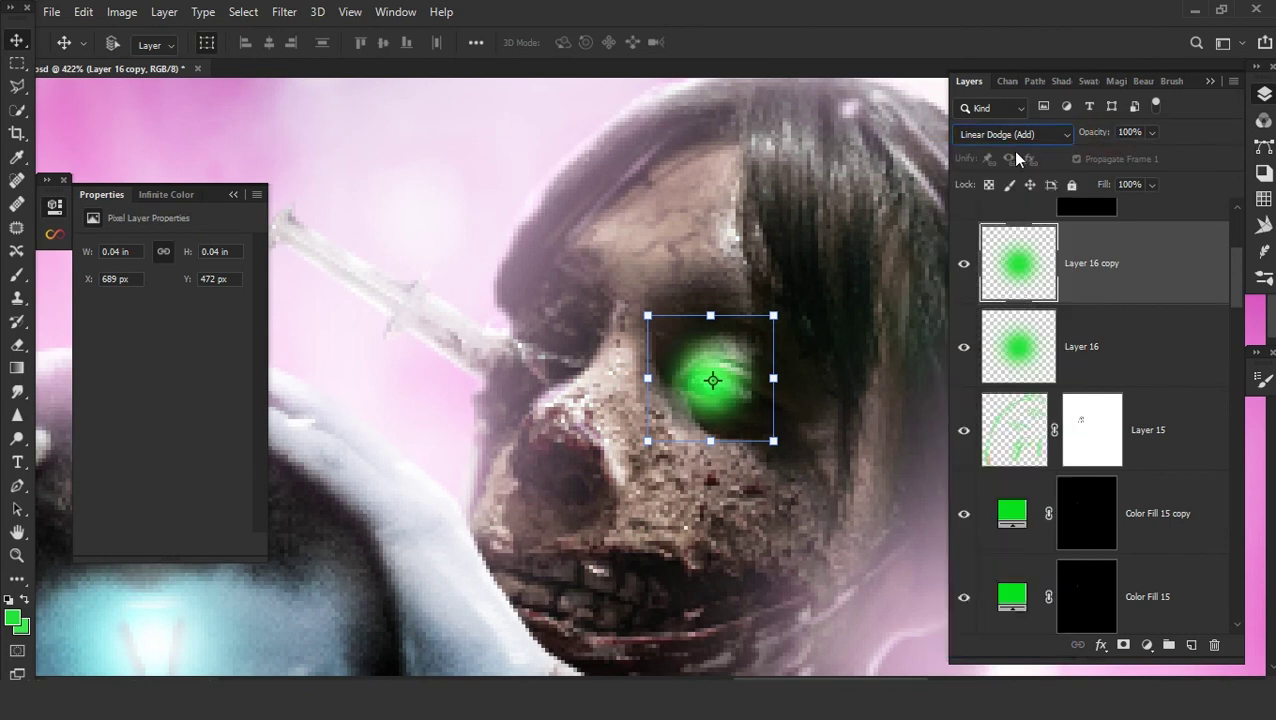
{"action": "left_click", "coordinate": [1012, 134]}
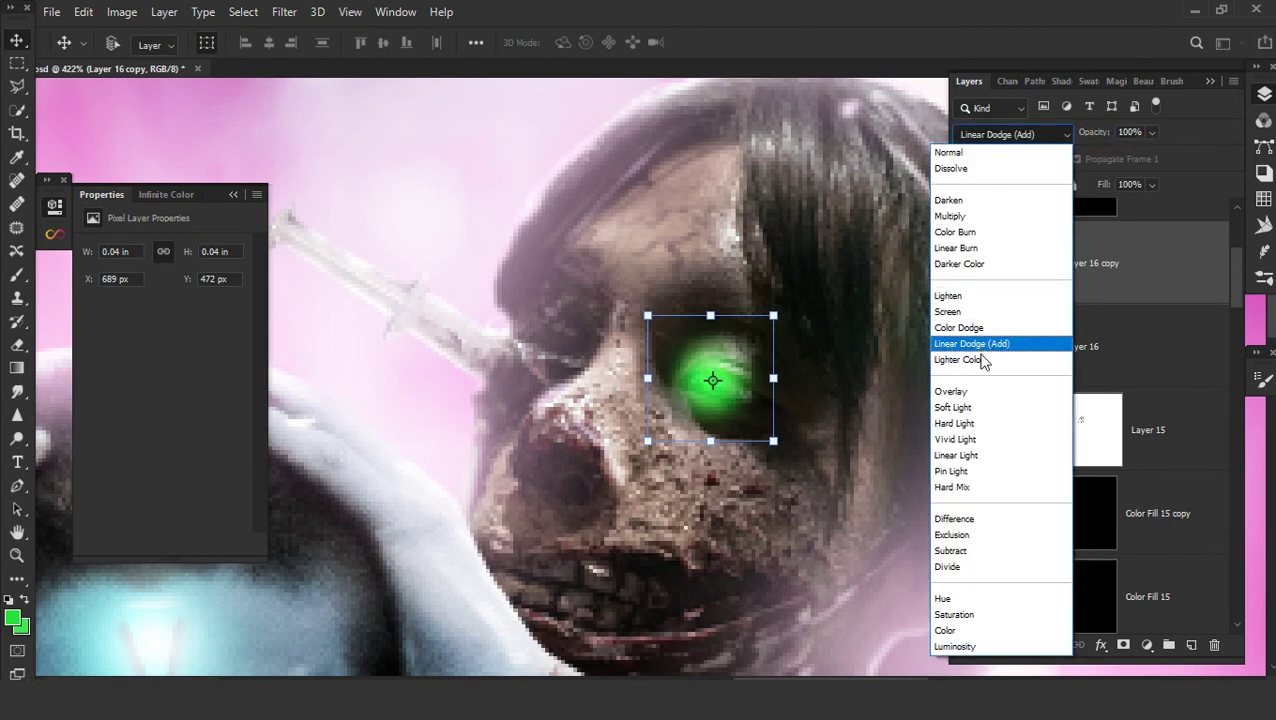
{"action": "left_click", "coordinate": [979, 394]}
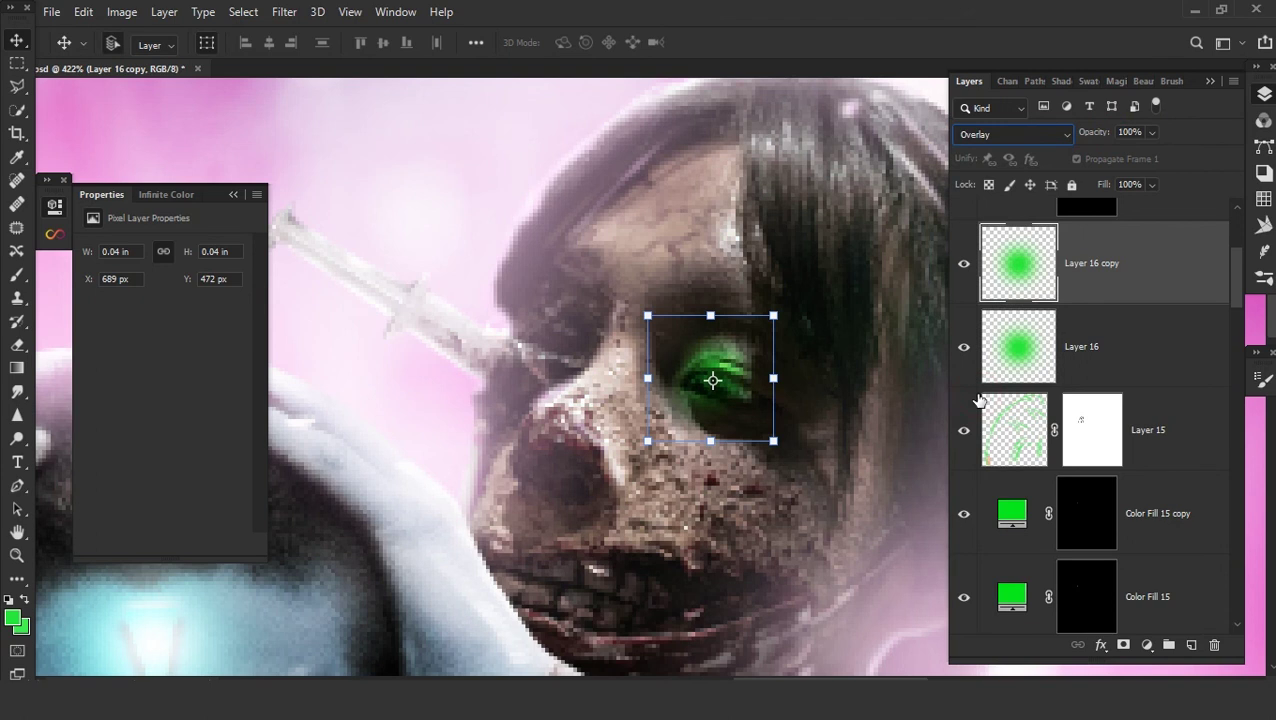
- Add an enlarged Color Dodge glow copy over the right zombie's eye, plus an empty layer above
{"action": "key", "text": "ctrl+j"}
{"action": "left_click", "coordinate": [1034, 140]}
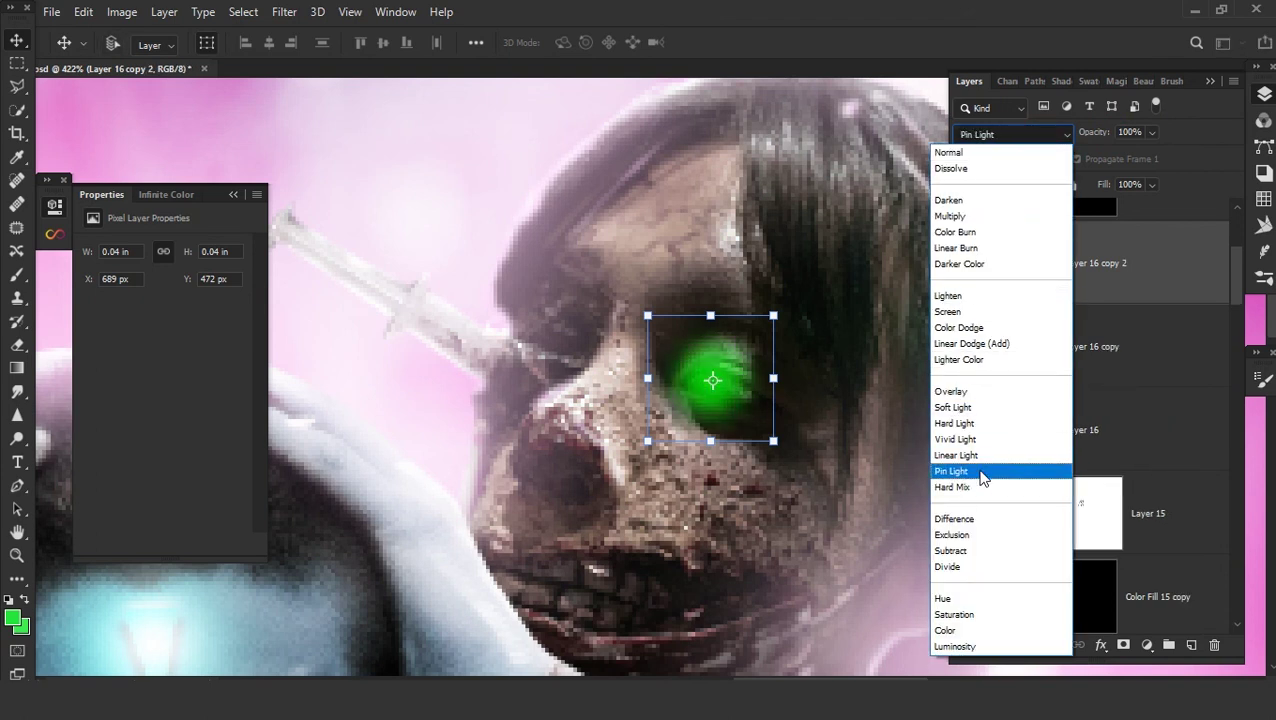
{"action": "left_click", "coordinate": [970, 340]}
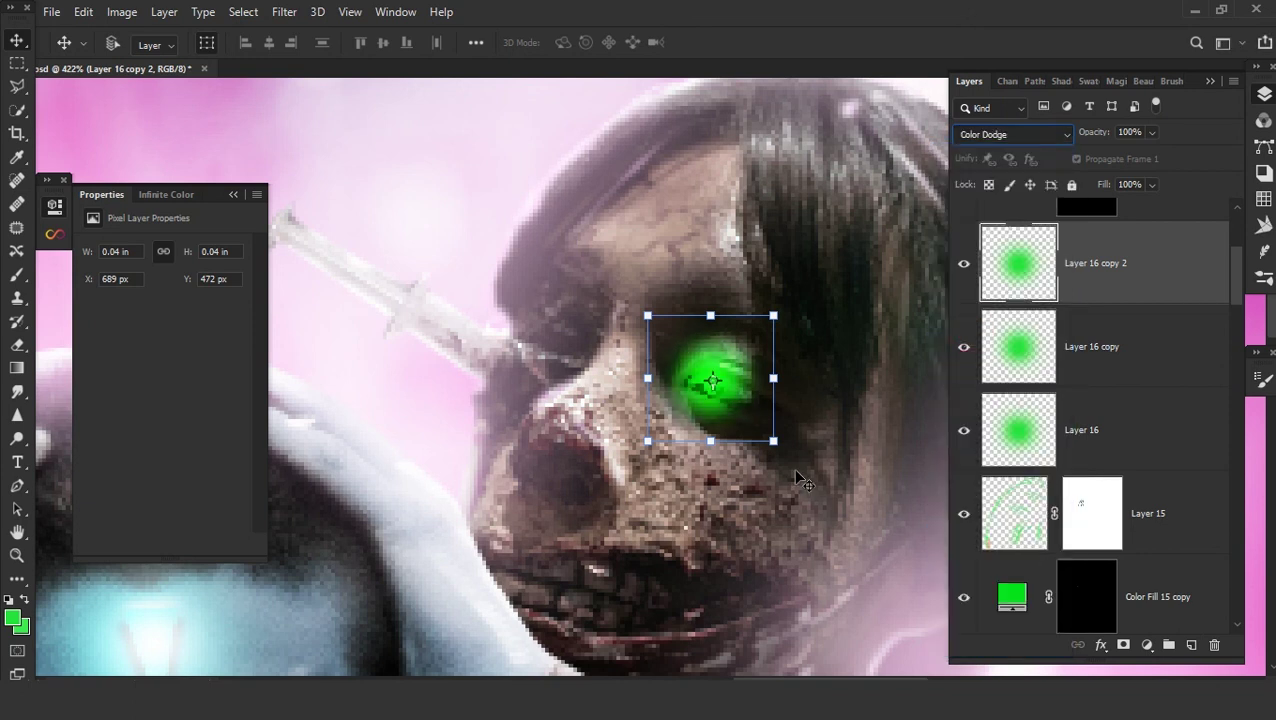
{"action": "left_click_drag", "start_coordinate": [773, 440], "coordinate": [828, 495]}
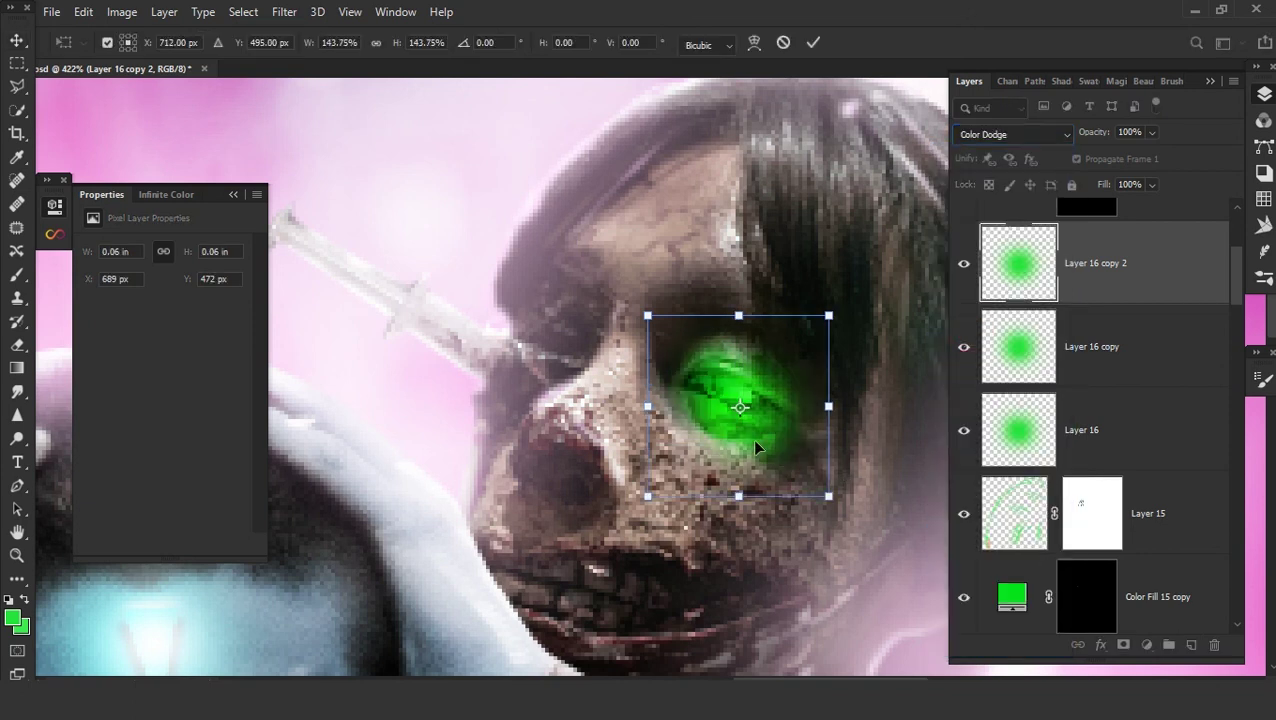
{"action": "key", "text": "Return"}
{"action": "scroll", "coordinate": [755, 448], "scroll_direction": "down", "scroll_amount": 5, "text": "alt"}
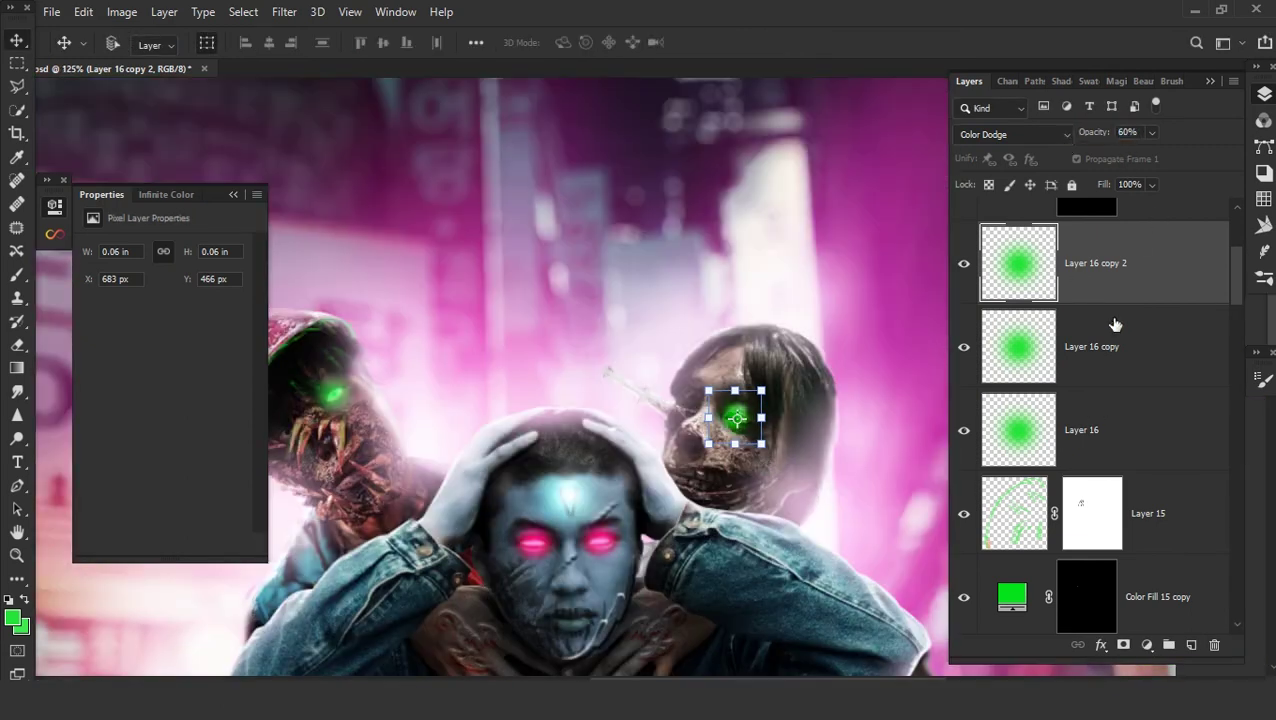
{"action": "left_click", "coordinate": [1191, 645]}
- Set Layer 17 to Overlay and switch to the Brush at 5% opacity
{"action": "left_click", "coordinate": [1030, 134]}
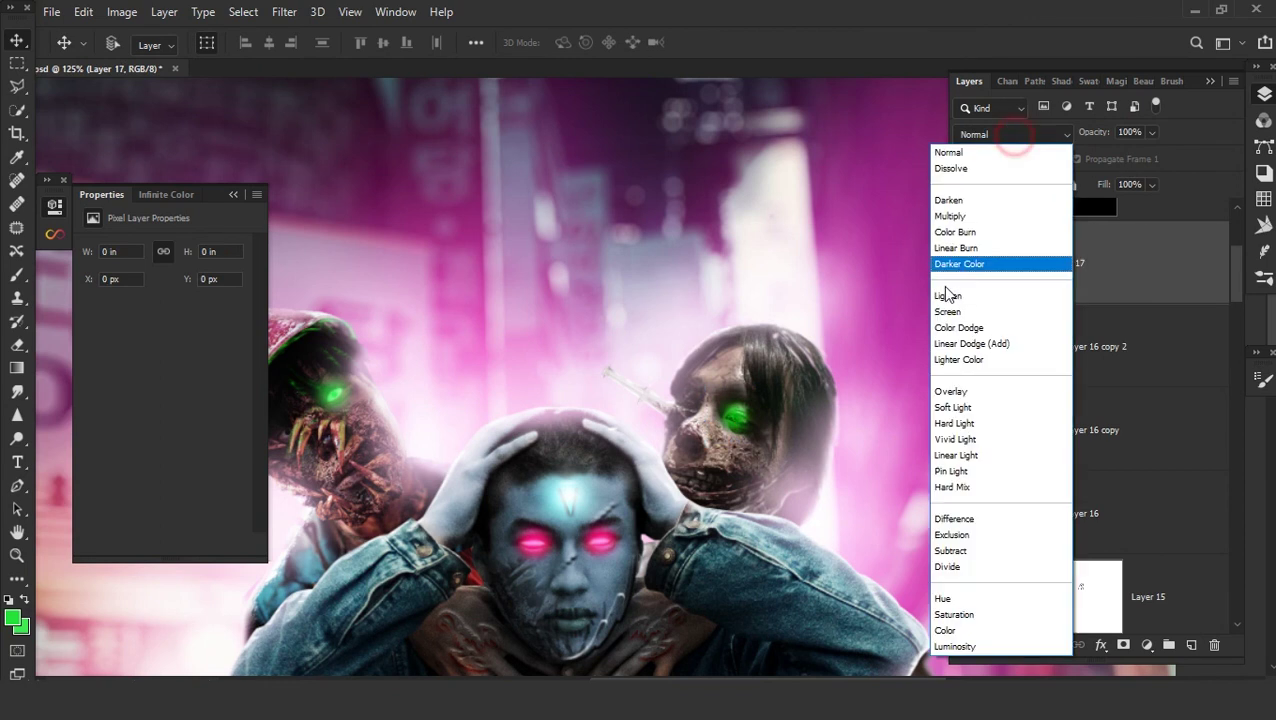
{"action": "left_click", "coordinate": [958, 395]}
{"action": "scroll", "coordinate": [462, 392], "scroll_direction": "up", "scroll_amount": 3, "text": "alt"}
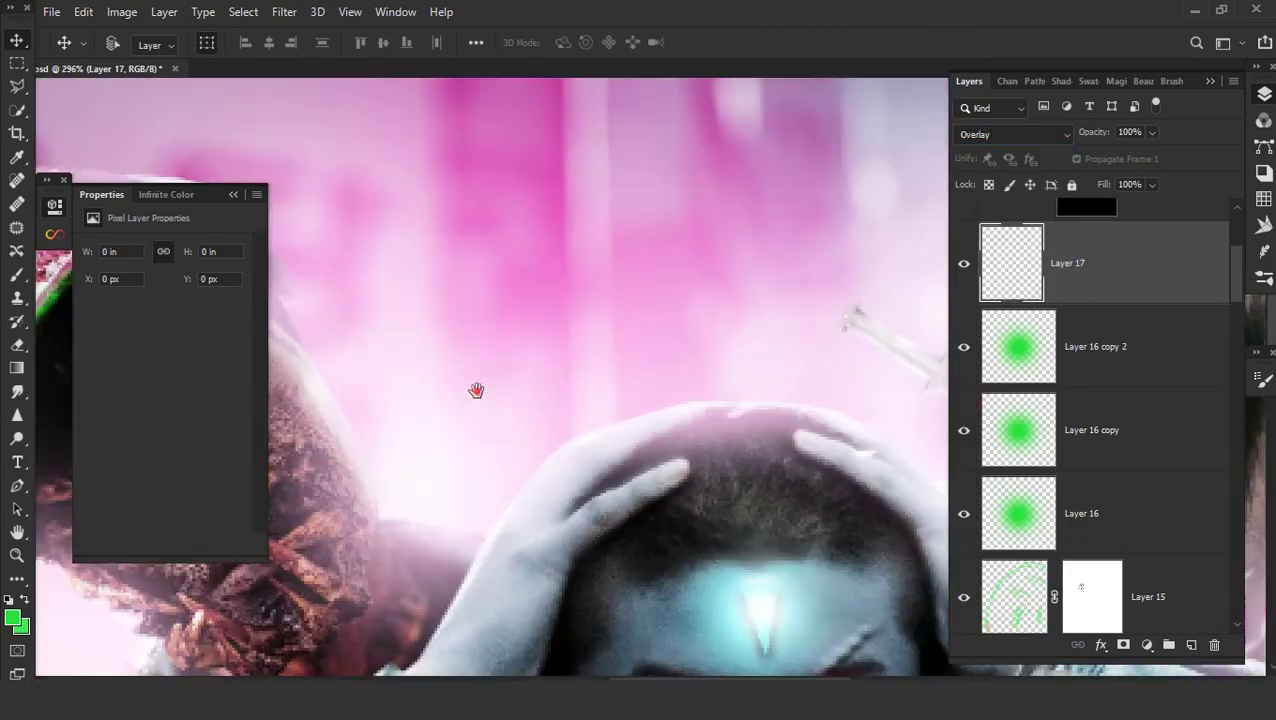
{"action": "scroll", "coordinate": [670, 356], "scroll_direction": "up", "scroll_amount": 2, "text": "alt"}
{"action": "key", "text": "b"}
{"action": "scroll", "coordinate": [533, 407], "scroll_direction": "up", "scroll_amount": 2, "text": "alt"}
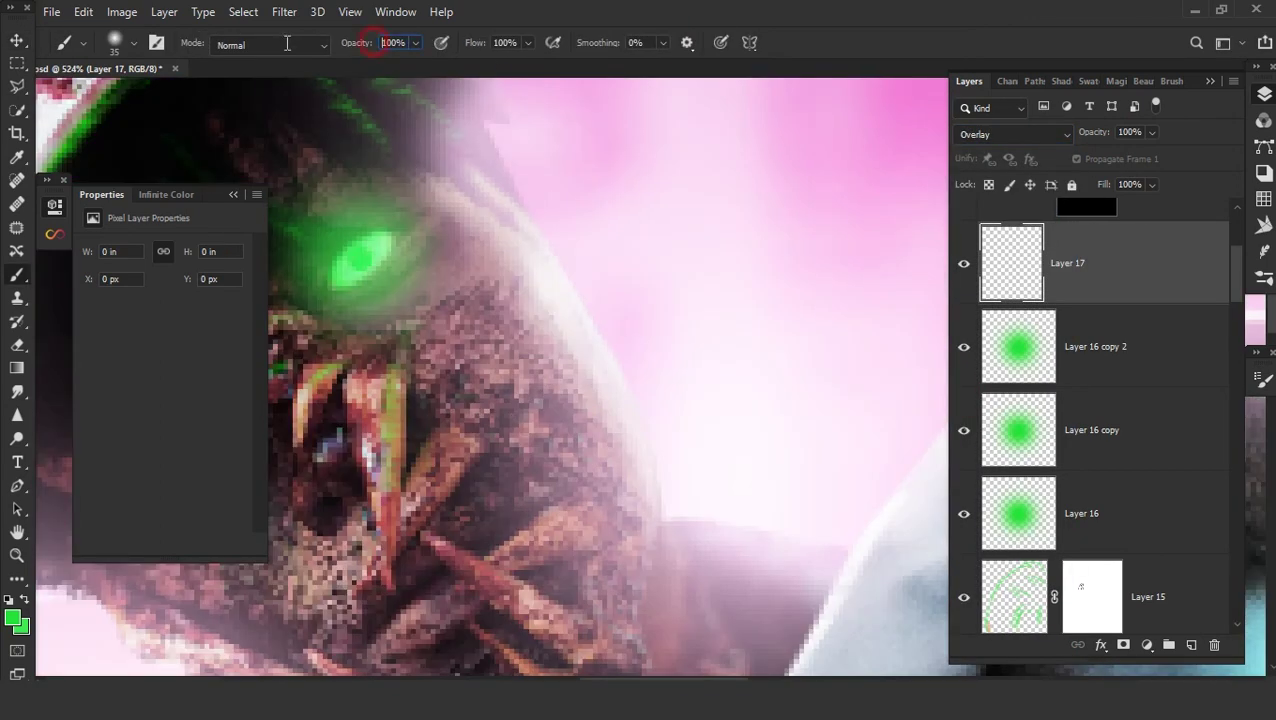
{"action": "type", "text": "5"}
- Build up faint green over the left zombie's face, then the right zombie's face, and zoom out
{"action": "left_click", "coordinate": [485, 356]}
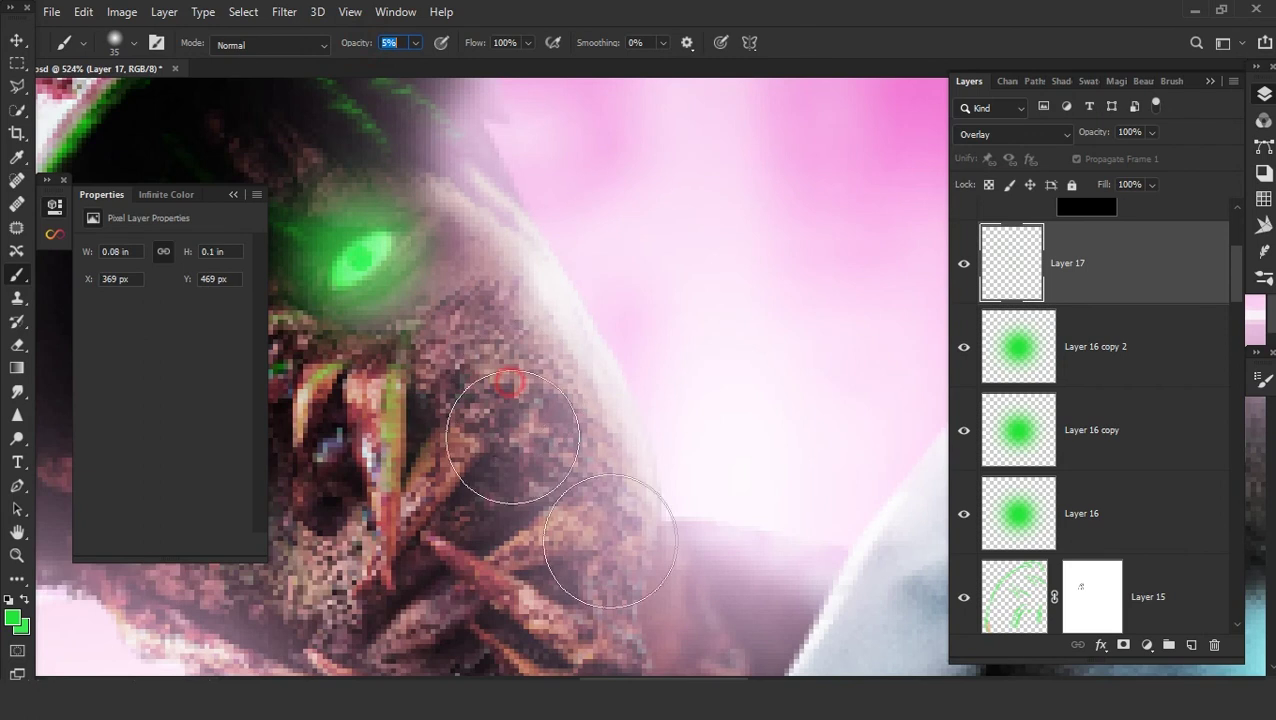
{"action": "scroll", "coordinate": [580, 374], "scroll_direction": "down", "scroll_amount": 2, "text": "alt"}
{"action": "mouse_move", "coordinate": [580, 374]}
{"action": "left_mouse_down"}
{"action": "mouse_move", "coordinate": [567, 322]}
{"action": "mouse_move", "coordinate": [584, 296]}
{"action": "mouse_move", "coordinate": [601, 472]}
{"action": "mouse_move", "coordinate": [560, 526]}
{"action": "left_mouse_up"}
{"action": "mouse_move", "coordinate": [530, 421]}
{"action": "left_mouse_down"}
{"action": "mouse_move", "coordinate": [413, 270]}
{"action": "mouse_move", "coordinate": [367, 152]}
{"action": "mouse_move", "coordinate": [590, 308]}
{"action": "left_mouse_up"}
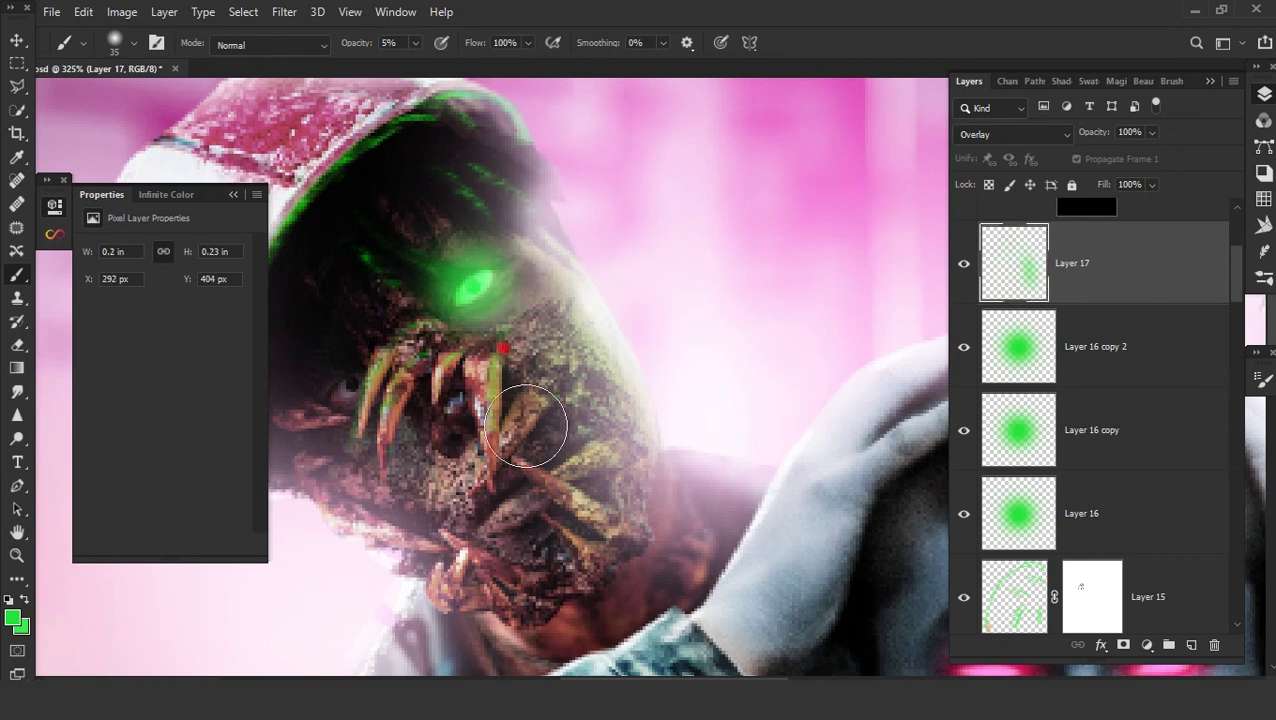
{"action": "mouse_move", "coordinate": [306, 397]}
{"action": "left_mouse_down"}
{"action": "mouse_move", "coordinate": [412, 385]}
{"action": "mouse_move", "coordinate": [475, 309]}
{"action": "mouse_move", "coordinate": [576, 462]}
{"action": "mouse_move", "coordinate": [555, 270]}
{"action": "mouse_move", "coordinate": [630, 471]}
{"action": "left_mouse_up"}
{"action": "scroll", "coordinate": [455, 390], "scroll_direction": "down", "scroll_amount": 3}
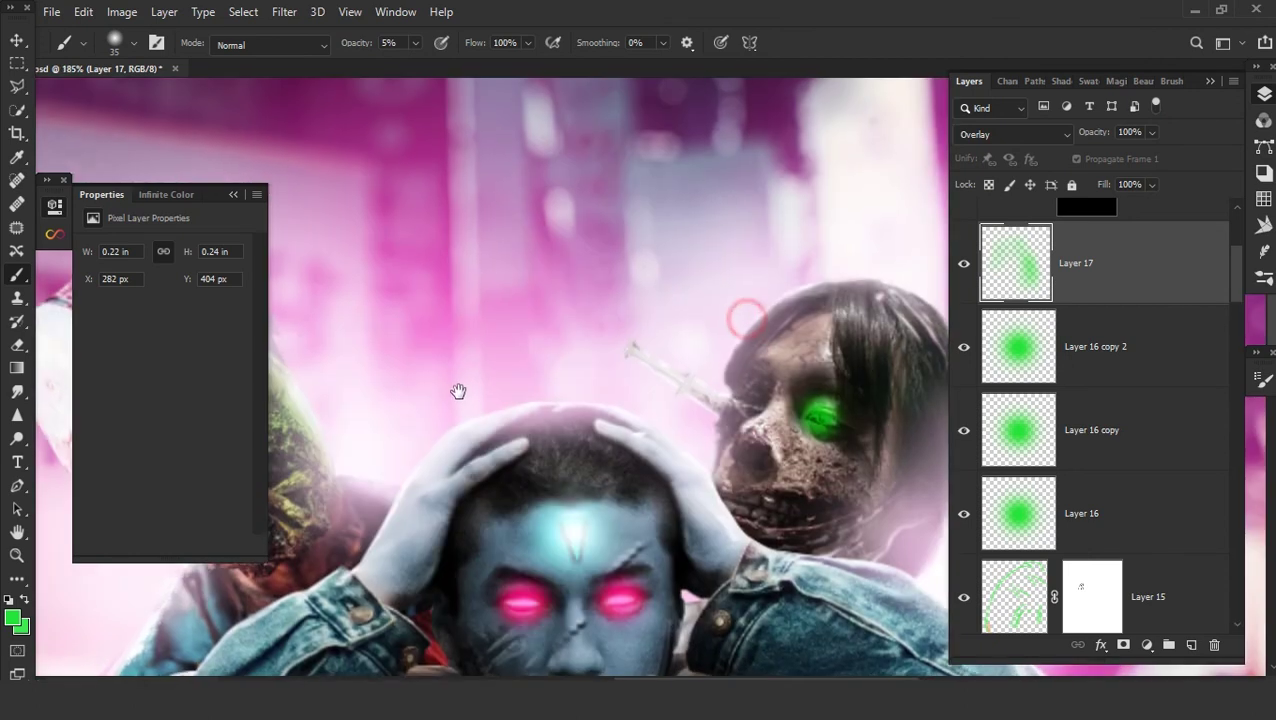
{"action": "mouse_move", "coordinate": [787, 431]}
{"action": "left_mouse_down"}
{"action": "mouse_move", "coordinate": [846, 390]}
{"action": "mouse_move", "coordinate": [810, 333]}
{"action": "left_mouse_up"}
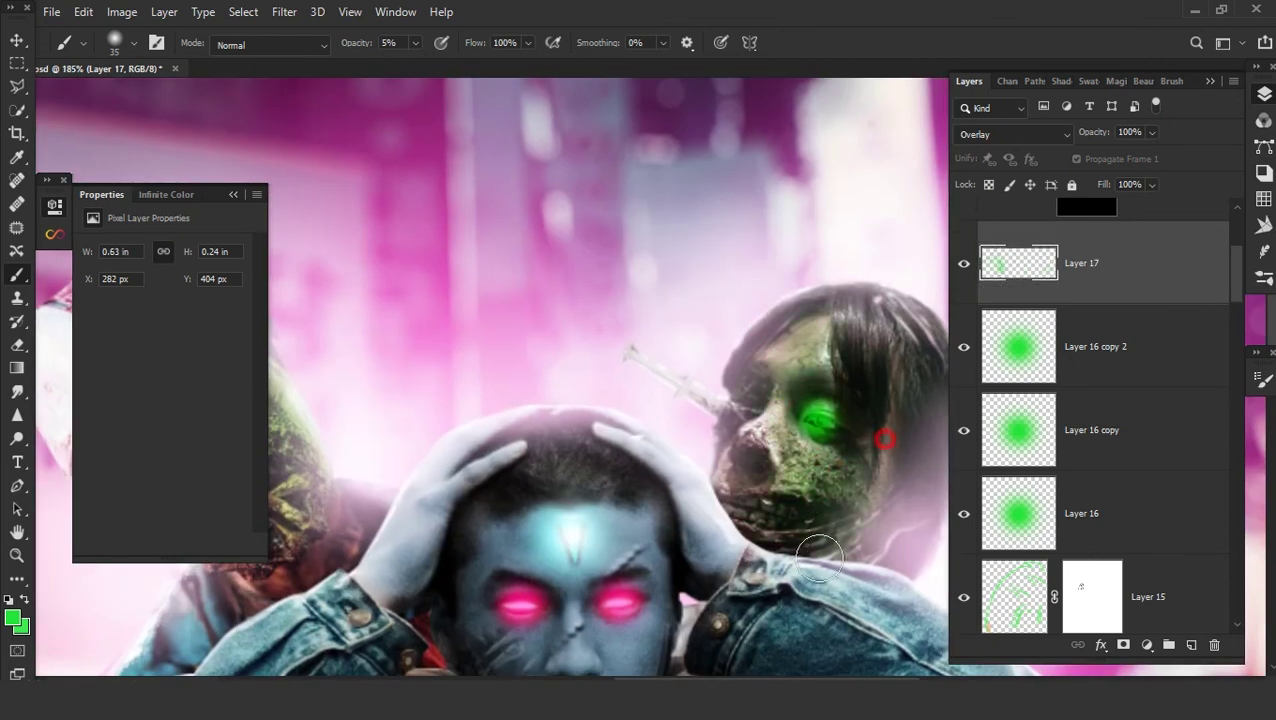
{"action": "key", "text": "ctrl+0"}
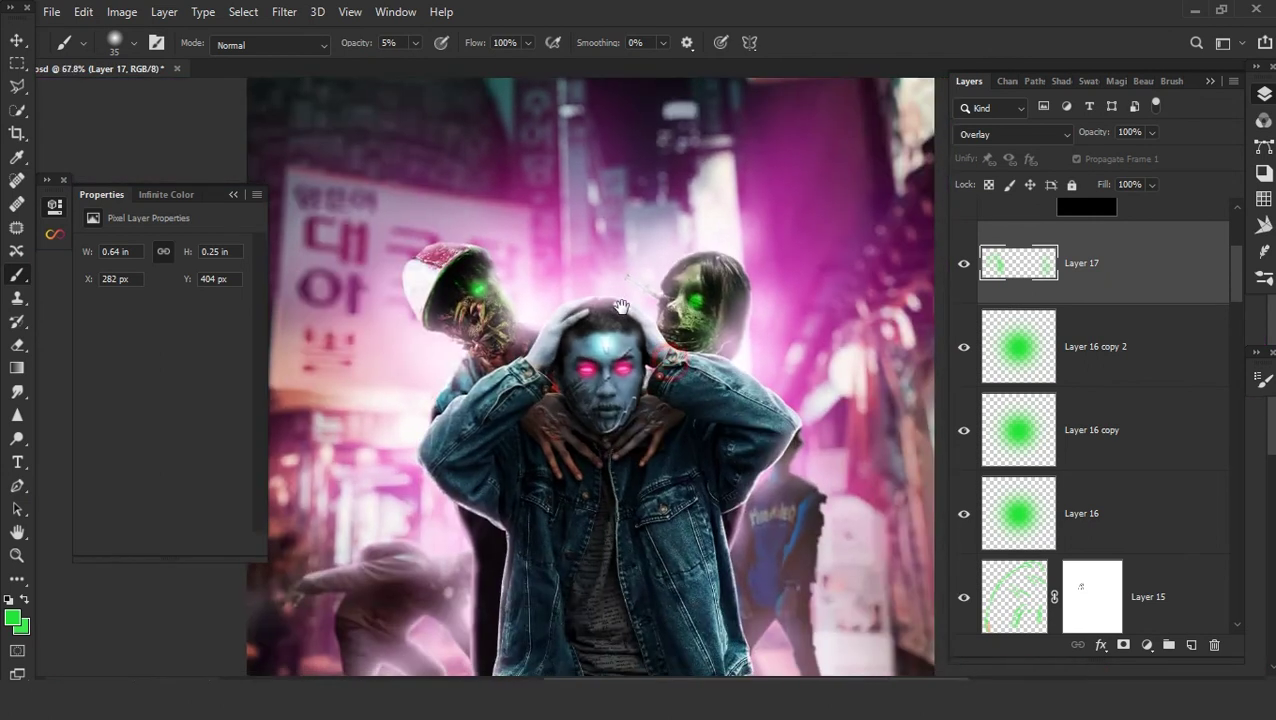
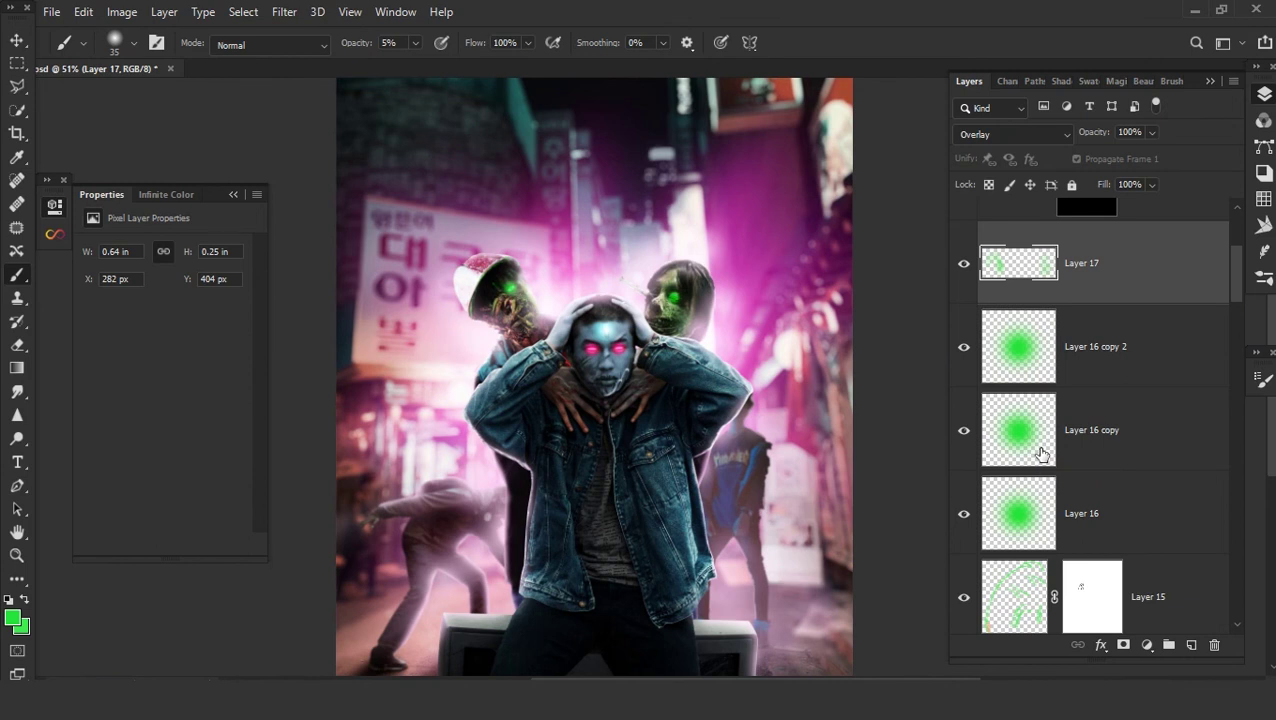
- Add a clipped Layer 18 above Color Fill 10 and paint green light across the man's shoulder
{"action": "scroll", "coordinate": [700, 455], "scroll_direction": "down", "scroll_amount": 5}
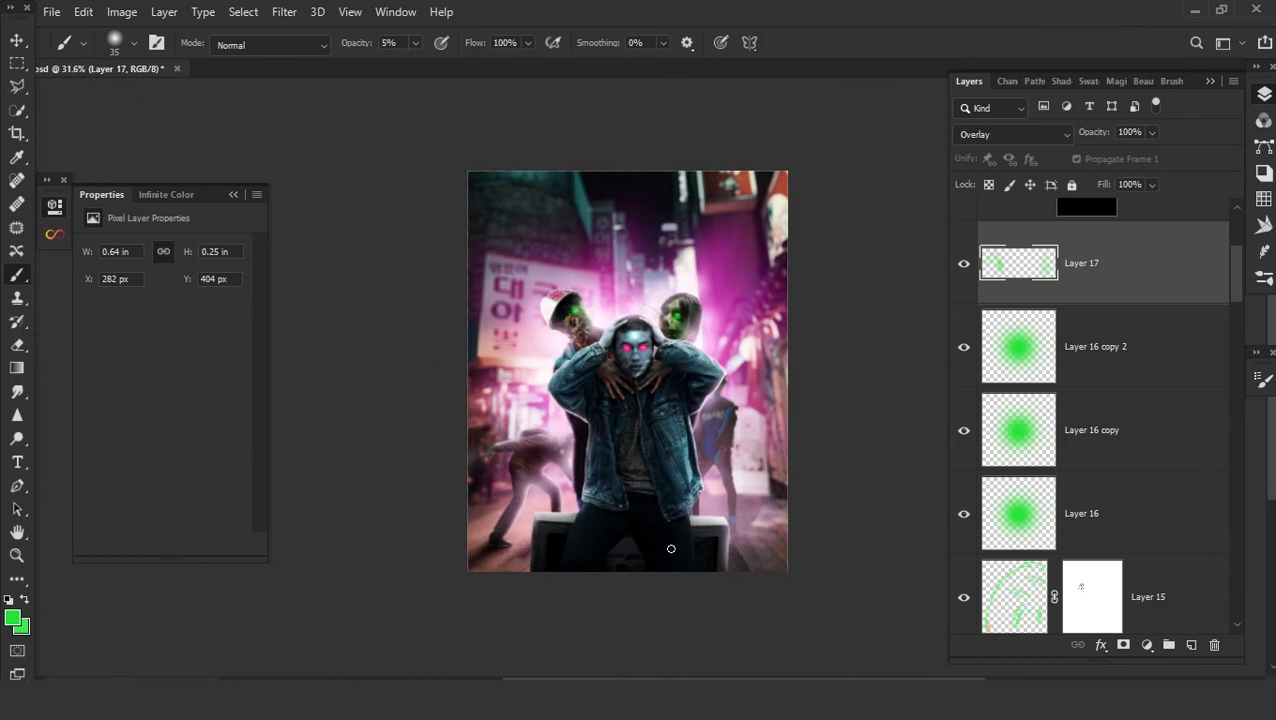
{"action": "scroll", "coordinate": [612, 521], "scroll_direction": "up", "scroll_amount": 2}
{"action": "scroll", "coordinate": [641, 516], "scroll_direction": "up", "scroll_amount": 1}
{"action": "scroll", "coordinate": [638, 535], "scroll_direction": "down", "scroll_amount": 1}
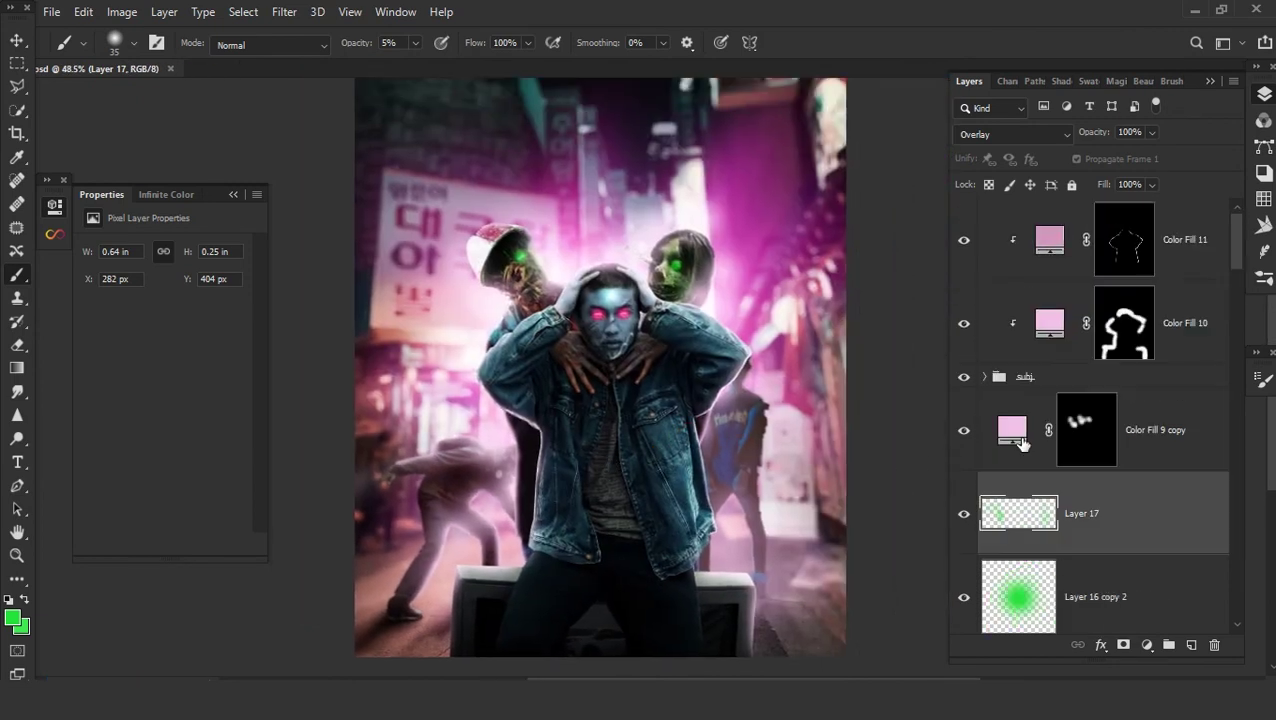
{"action": "scroll", "coordinate": [911, 431], "scroll_direction": "down", "scroll_amount": 1}
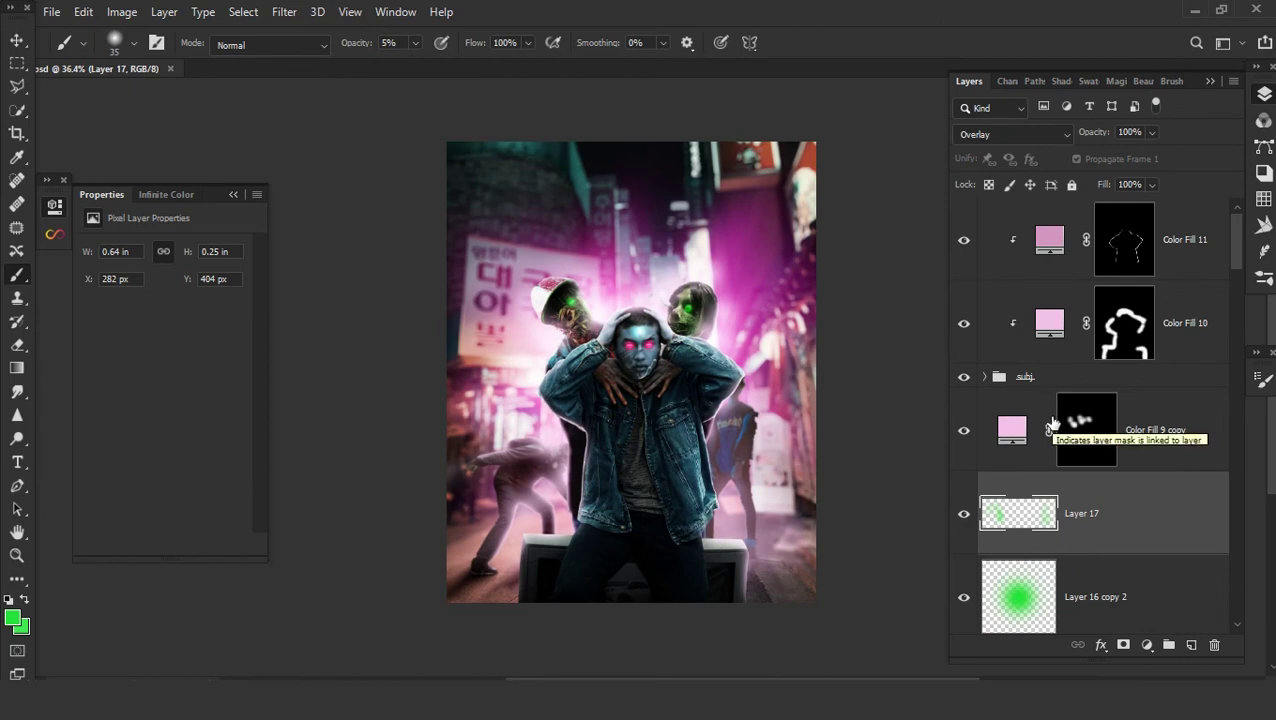
{"action": "left_click", "coordinate": [1179, 338]}
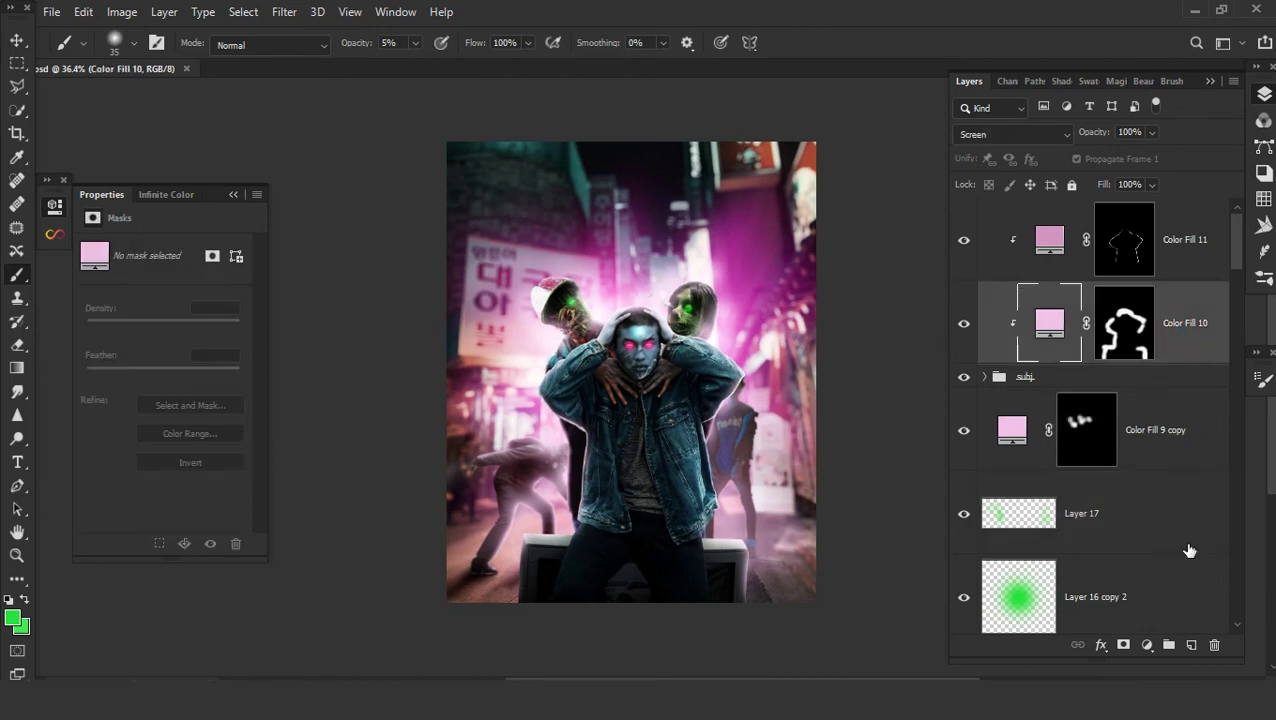
{"action": "left_click", "coordinate": [1192, 645]}
{"action": "scroll", "coordinate": [630, 350], "scroll_direction": "up", "scroll_amount": 3}
{"action": "scroll", "coordinate": [630, 350], "scroll_direction": "up", "scroll_amount": 3}
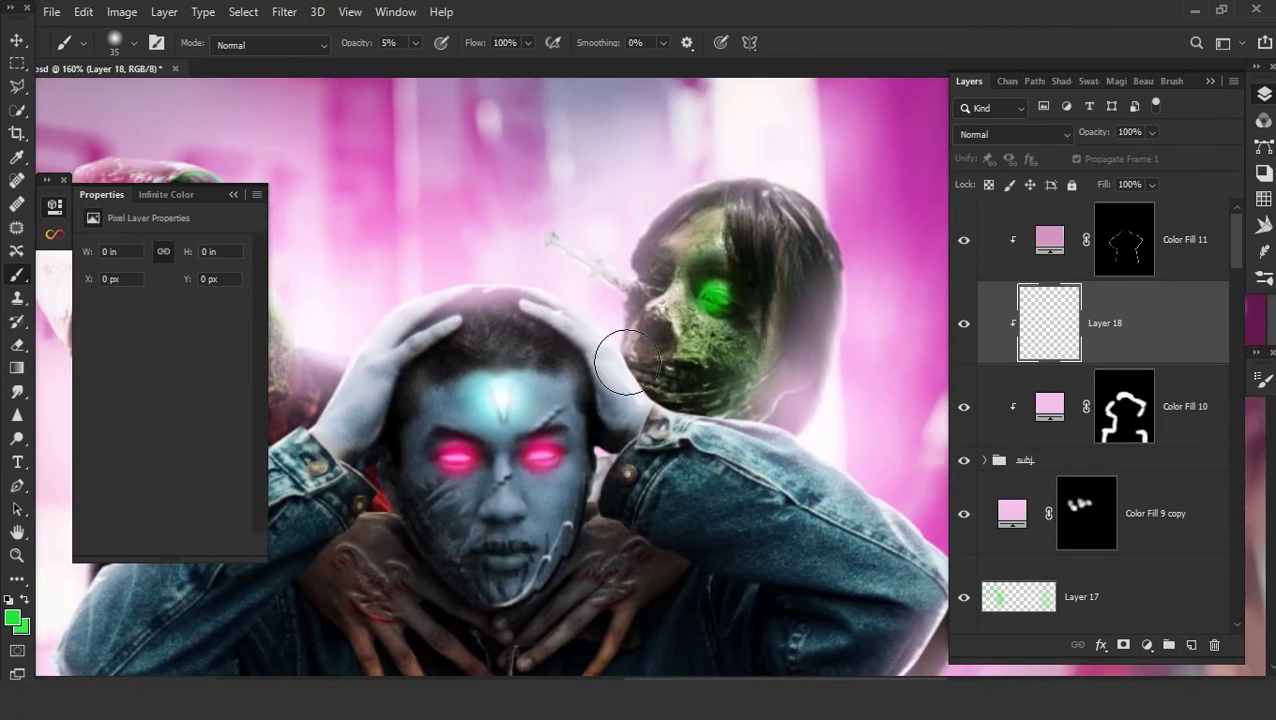
{"action": "scroll", "coordinate": [635, 350], "scroll_direction": "up", "scroll_amount": 2}
{"action": "left_click_drag", "start_coordinate": [635, 350], "coordinate": [645, 385]}
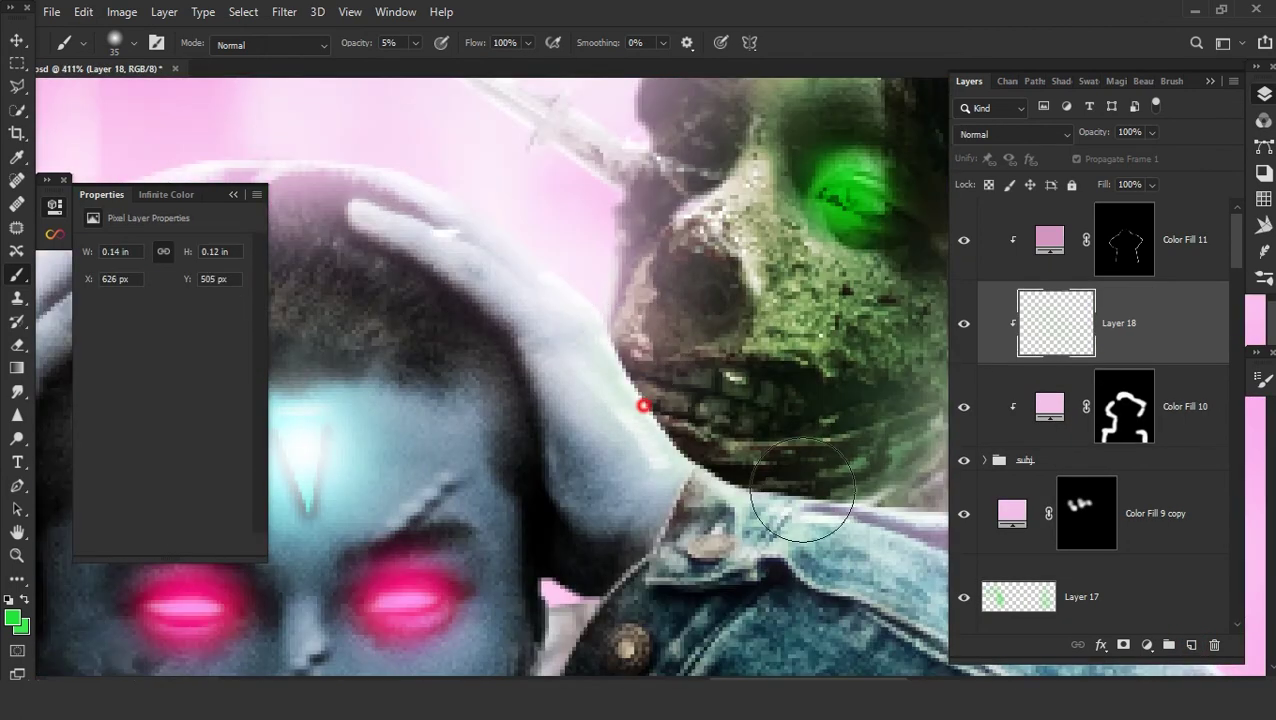
{"action": "left_click_drag", "start_coordinate": [640, 400], "coordinate": [900, 530]}
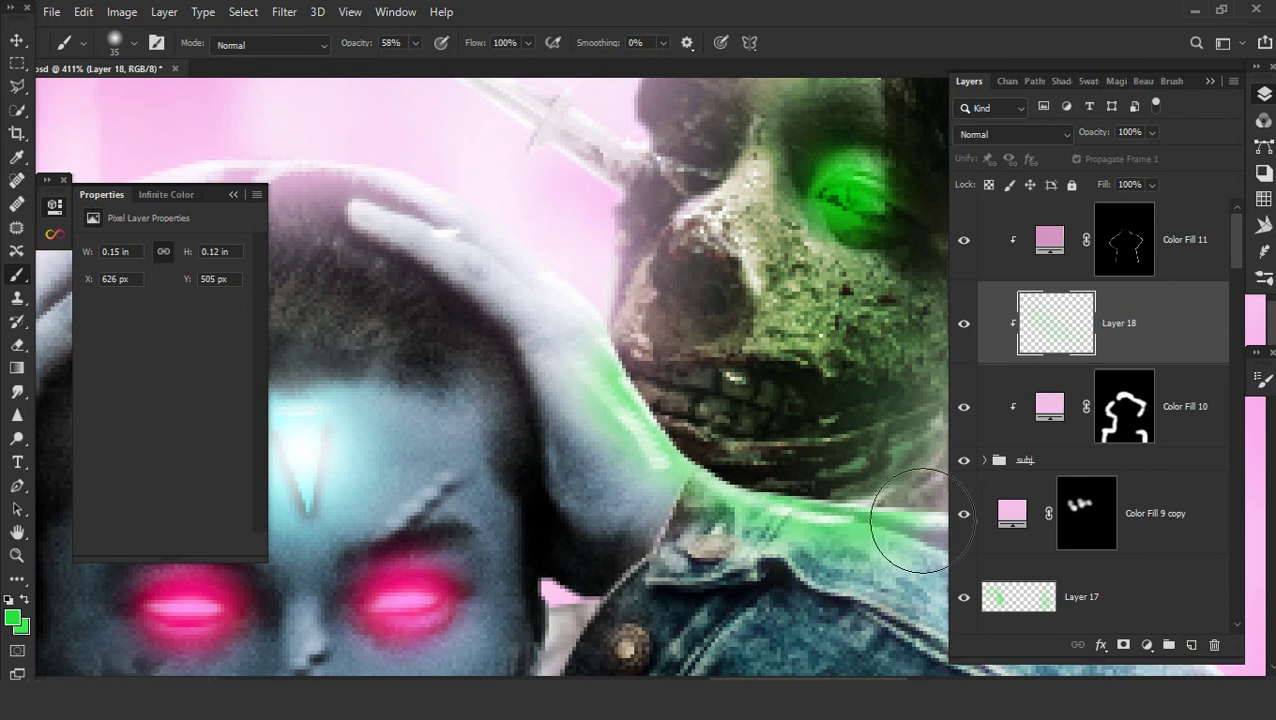
- Try Hard Light, then Vivid Light, as Layer 18's blend mode
{"action": "left_click", "coordinate": [1012, 134]}
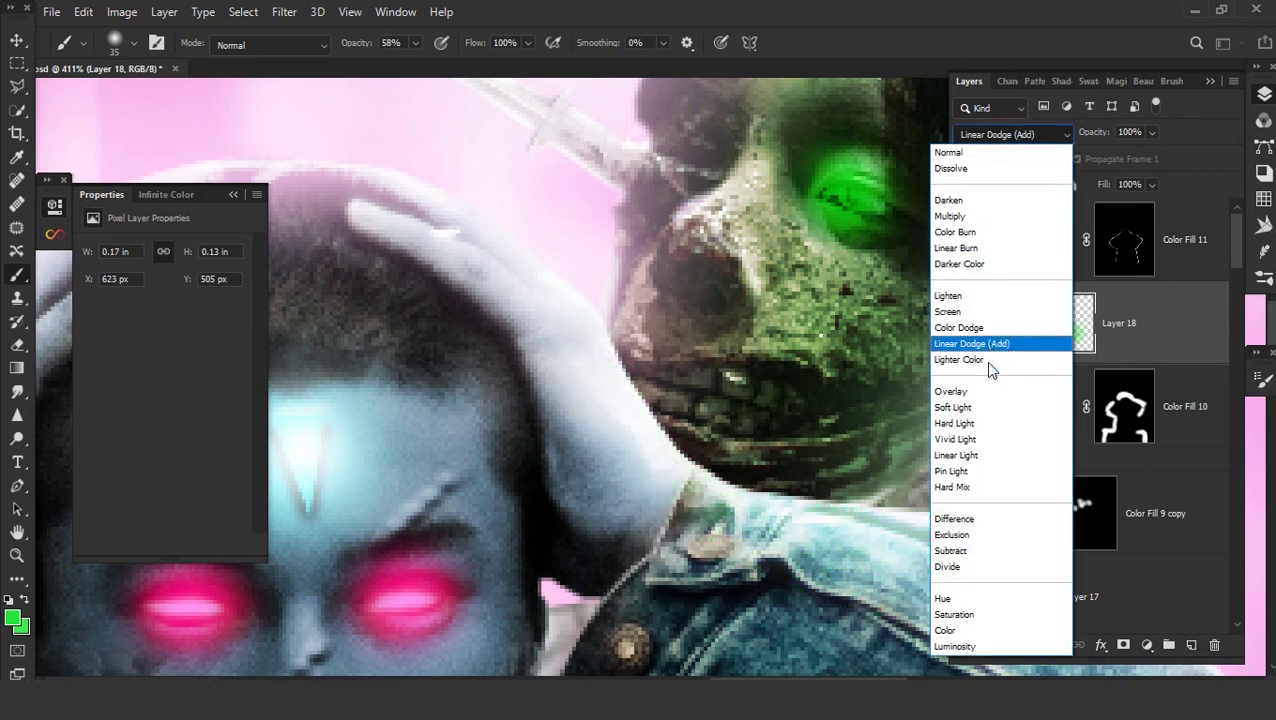
{"action": "left_click", "coordinate": [985, 423]}
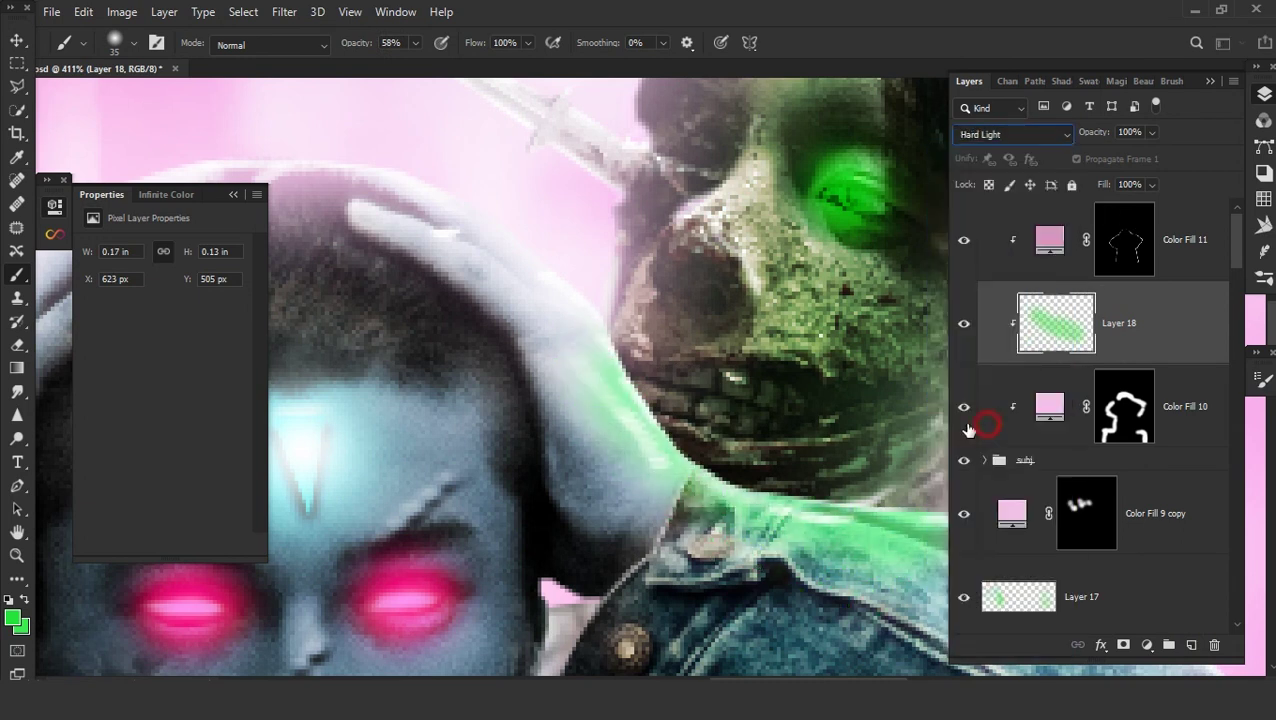
{"action": "scroll", "coordinate": [607, 351], "scroll_direction": "down", "scroll_amount": 3}
{"action": "left_click", "coordinate": [1010, 134]}
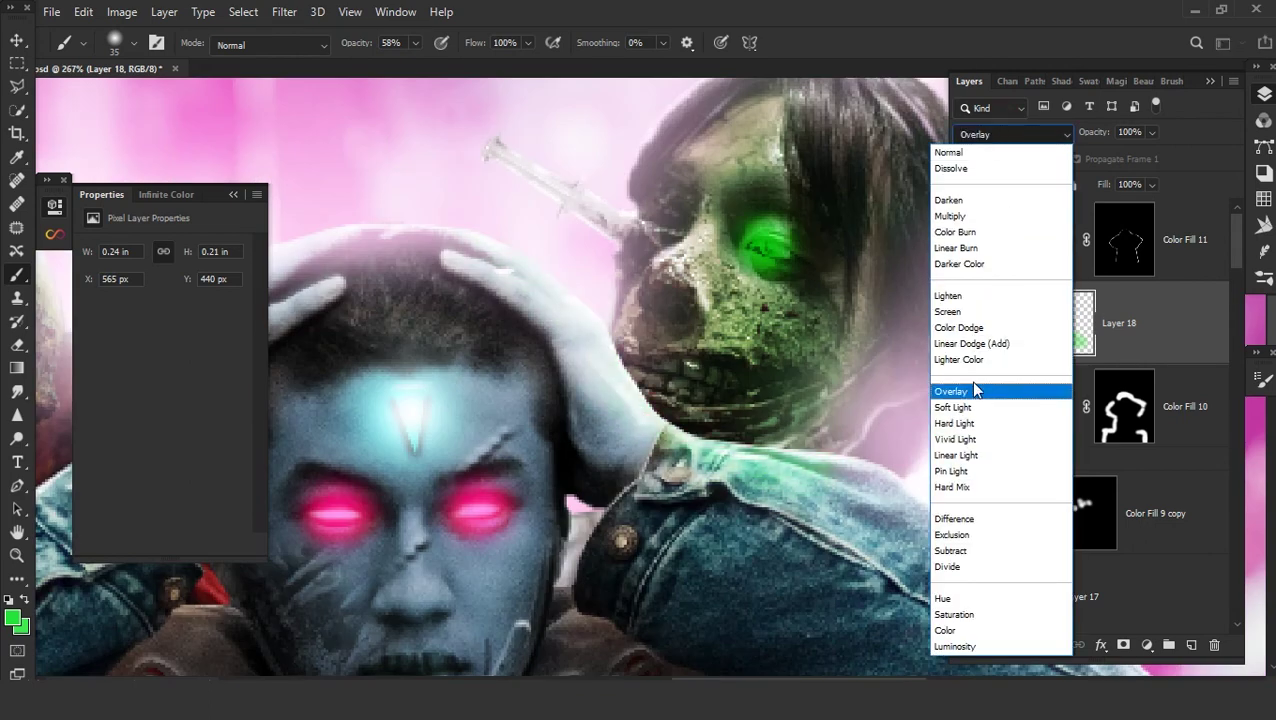
{"action": "left_click", "coordinate": [972, 440]}
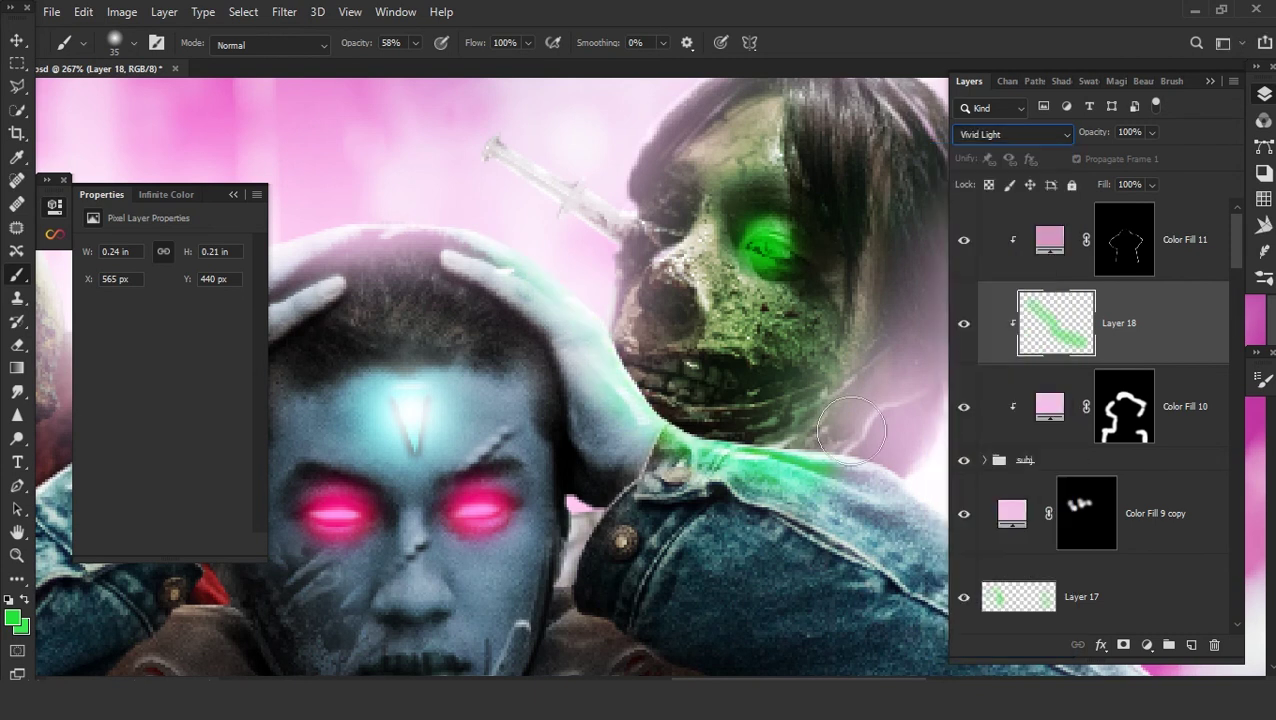
{"action": "scroll", "coordinate": [812, 362], "scroll_direction": "left", "scroll_amount": 2}
{"action": "scroll", "coordinate": [650, 350], "scroll_direction": "left", "scroll_amount": 2}
{"action": "scroll", "coordinate": [476, 345], "scroll_direction": "left", "scroll_amount": 2}
- Paint green along the hand's edge and set Layer 18 to Color blending
{"action": "left_click_drag", "start_coordinate": [458, 373], "coordinate": [440, 388]}
{"action": "scroll", "coordinate": [583, 385], "scroll_direction": "down", "scroll_amount": 3}
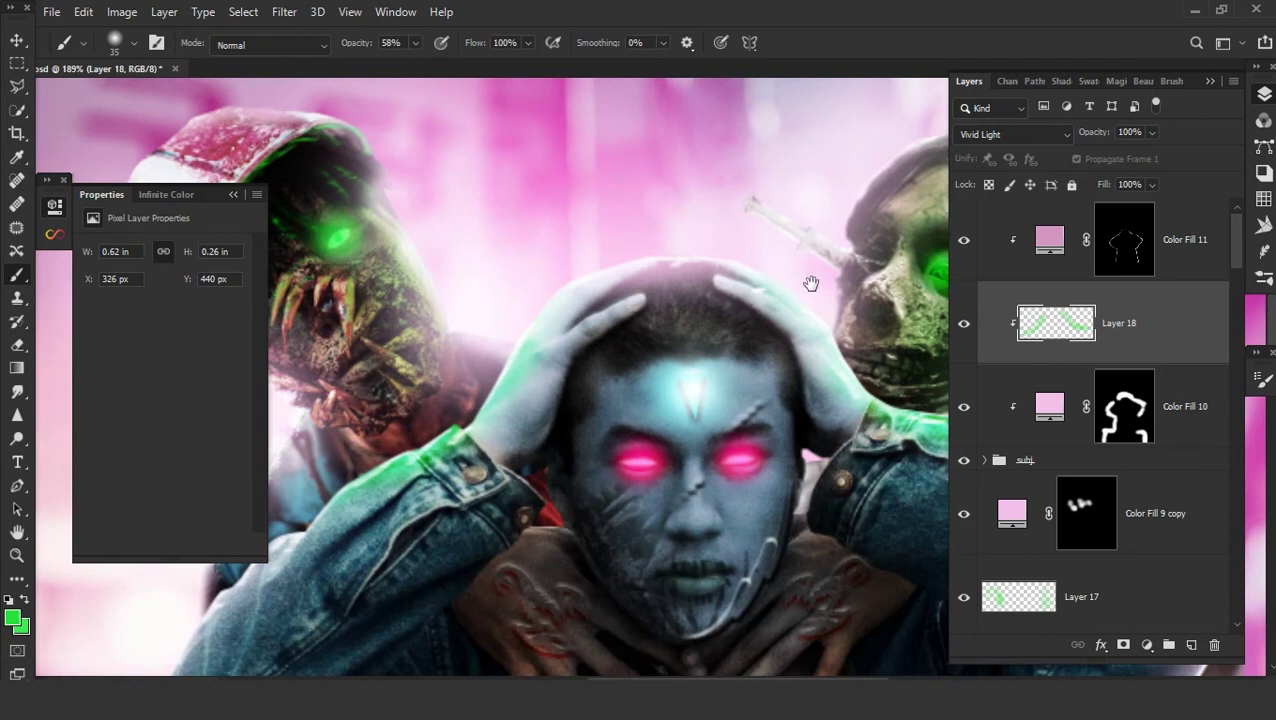
{"action": "left_click", "coordinate": [1006, 134]}
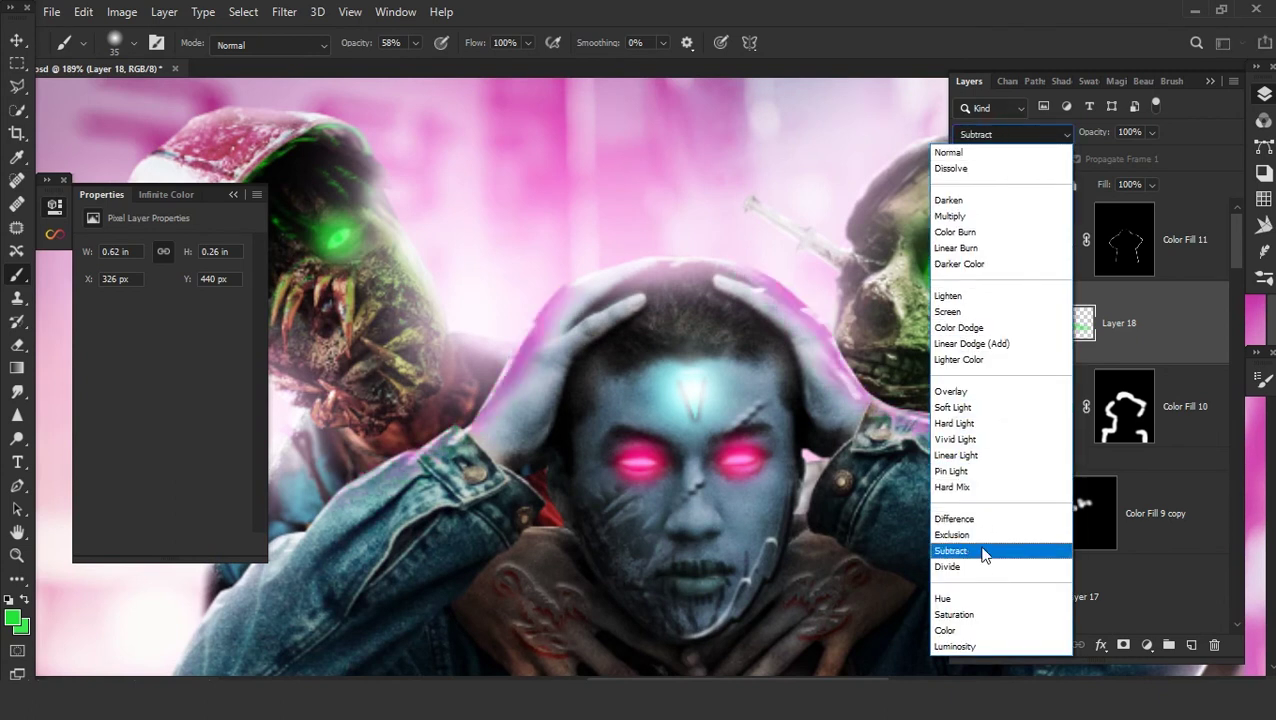
{"action": "left_click", "coordinate": [973, 637]}
{"action": "scroll", "coordinate": [656, 397], "scroll_direction": "down", "scroll_amount": 2}
{"action": "scroll", "coordinate": [656, 397], "scroll_direction": "down", "scroll_amount": 2}
{"action": "scroll", "coordinate": [656, 397], "scroll_direction": "up", "scroll_amount": 3}
{"action": "scroll", "coordinate": [656, 397], "scroll_direction": "up", "scroll_amount": 4}
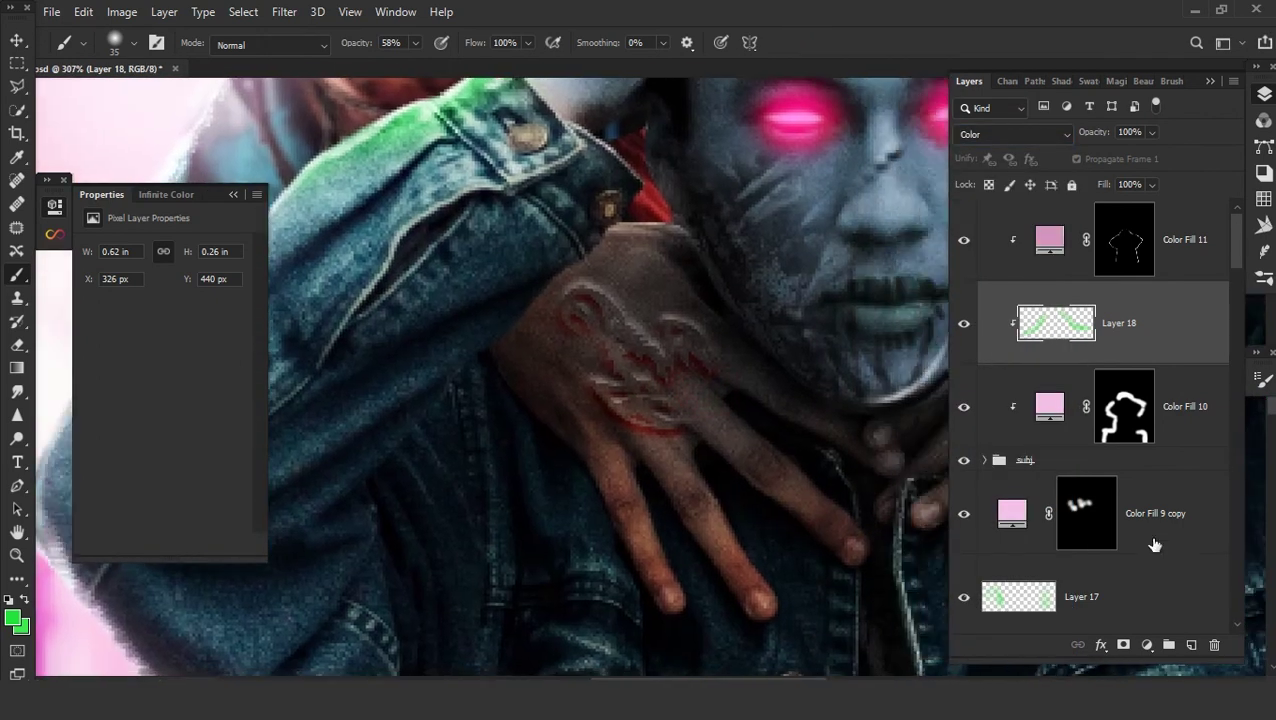
{"action": "scroll", "coordinate": [1192, 609], "scroll_direction": "down", "scroll_amount": 1}
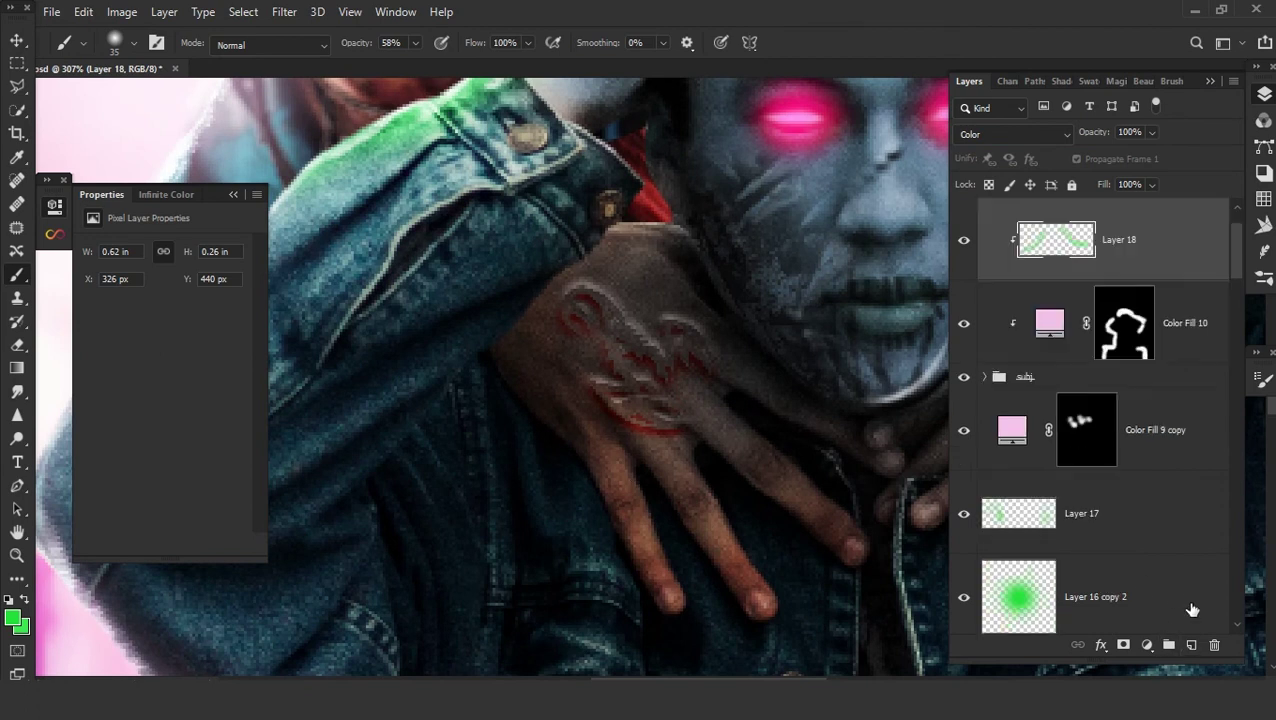
- Paint green on a new Layer 19, move it to the top, and blend it in Overlay
{"action": "left_click", "coordinate": [1143, 416]}
{"action": "left_click", "coordinate": [1191, 645]}
{"action": "scroll", "coordinate": [583, 328], "scroll_direction": "up", "scroll_amount": 2}
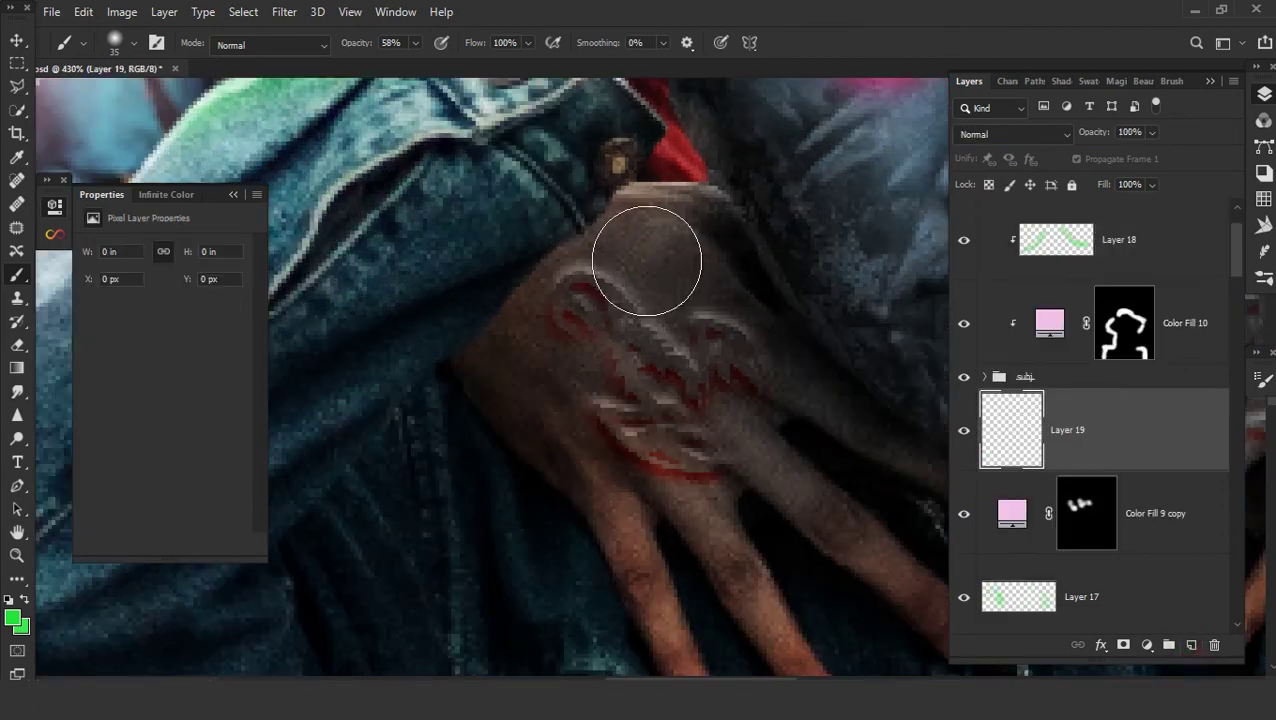
{"action": "mouse_move", "coordinate": [751, 337]}
{"action": "left_mouse_down"}
{"action": "mouse_move", "coordinate": [661, 265]}
{"action": "mouse_move", "coordinate": [838, 362]}
{"action": "left_mouse_up"}
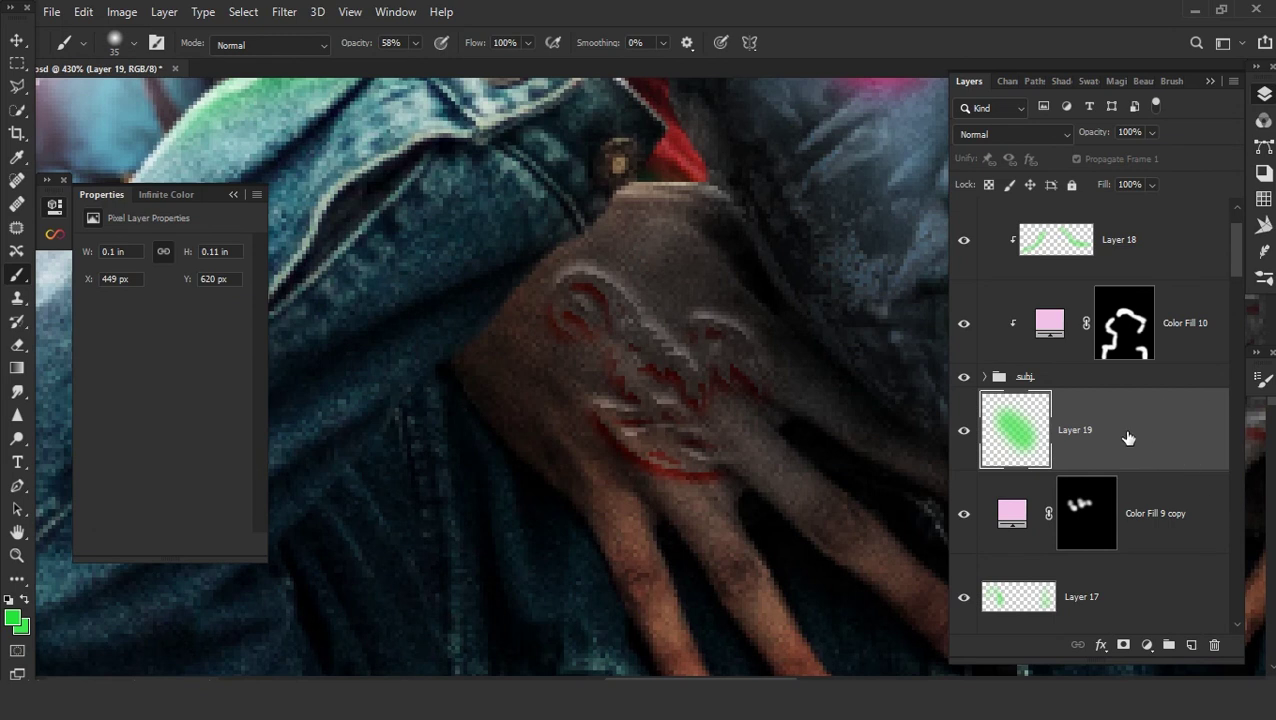
{"action": "mouse_move", "coordinate": [1120, 443]}
{"action": "left_mouse_down"}
{"action": "mouse_move", "coordinate": [1101, 63]}
{"action": "mouse_move", "coordinate": [1102, 216]}
{"action": "left_mouse_up"}
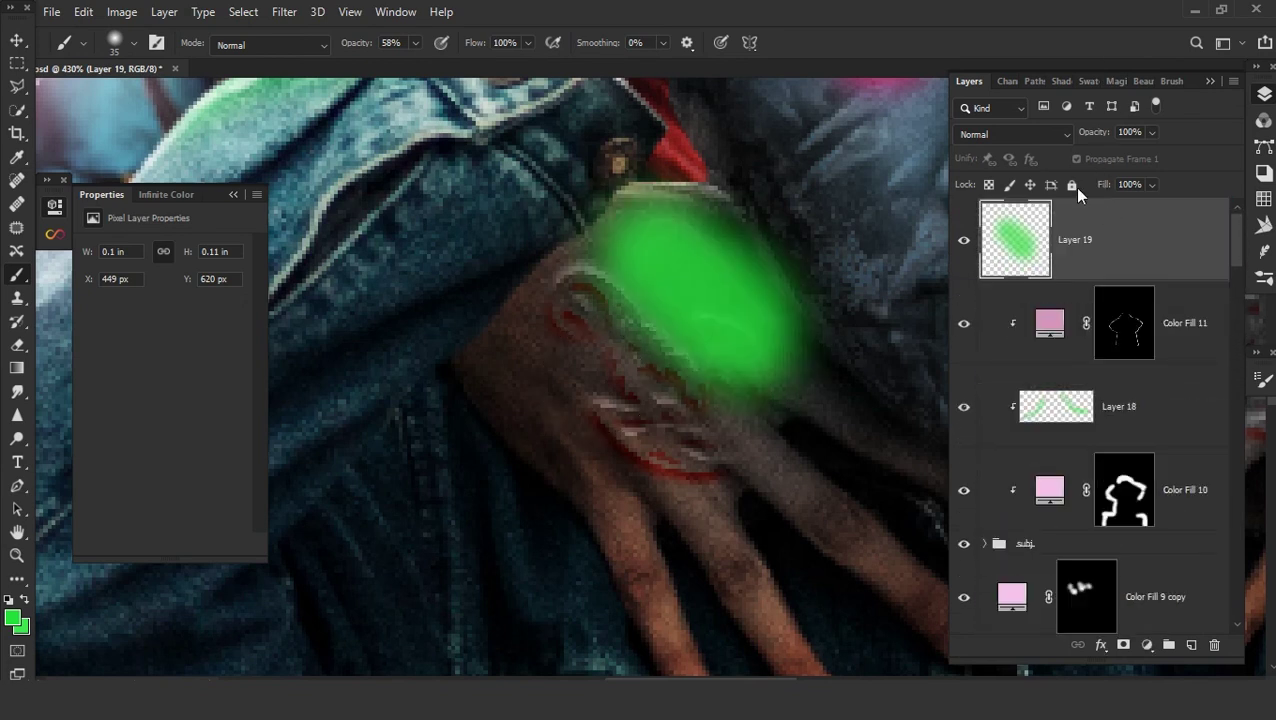
{"action": "left_click", "coordinate": [1012, 134]}
{"action": "left_click", "coordinate": [1000, 390]}
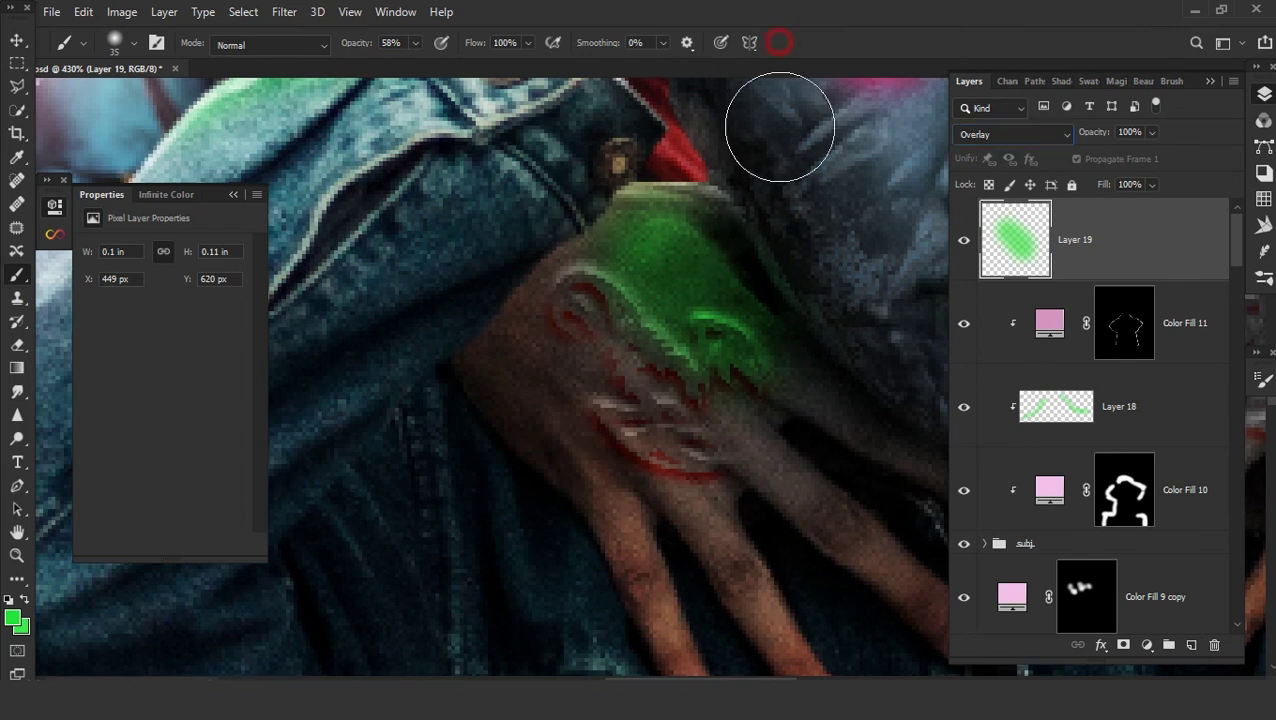
- With a smaller brush, paint green along the cuff, fingers and the other zombie hand
{"action": "key", "text": "bracketleft"}
{"action": "key", "text": "bracketleft"}
{"action": "key", "text": "bracketleft"}
{"action": "scroll", "coordinate": [670, 216], "scroll_direction": "up", "scroll_amount": 2}
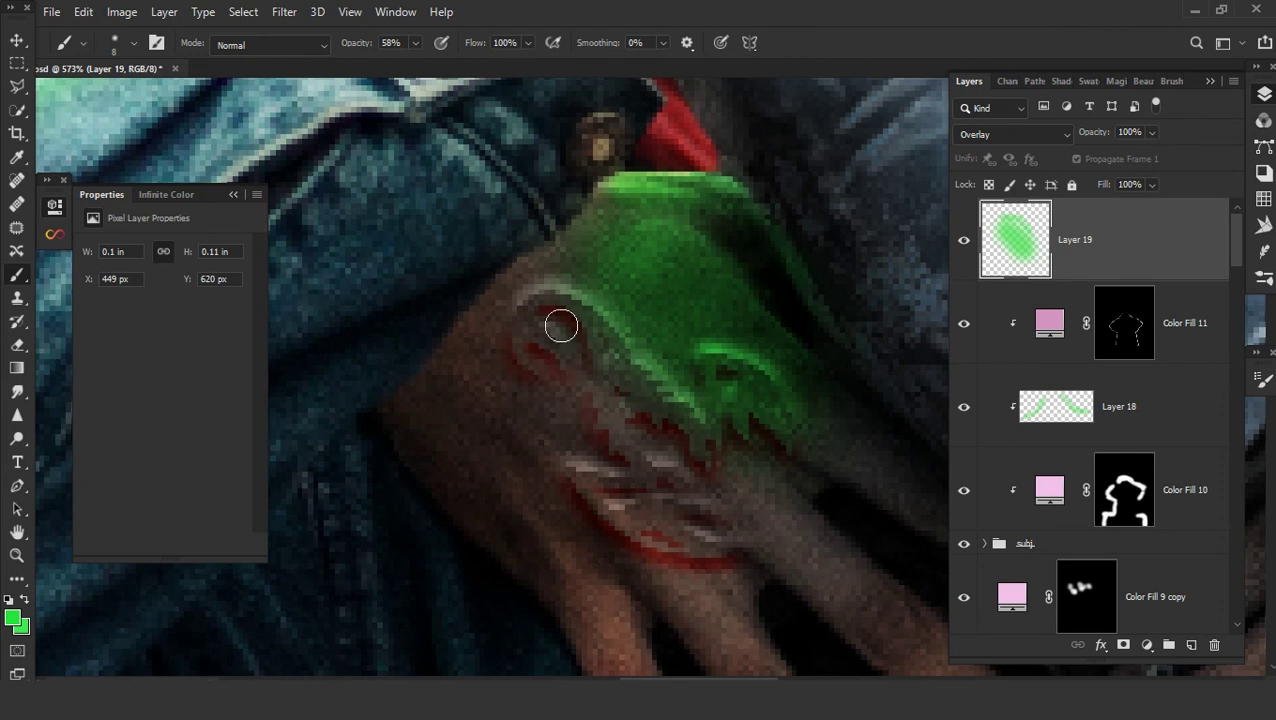
{"action": "left_click_drag", "start_coordinate": [808, 446], "coordinate": [695, 397]}
{"action": "mouse_move", "coordinate": [856, 468]}
{"action": "left_mouse_down"}
{"action": "mouse_move", "coordinate": [766, 441]}
{"action": "mouse_move", "coordinate": [812, 568]}
{"action": "left_mouse_up"}
{"action": "left_click_drag", "start_coordinate": [477, 467], "coordinate": [625, 590]}
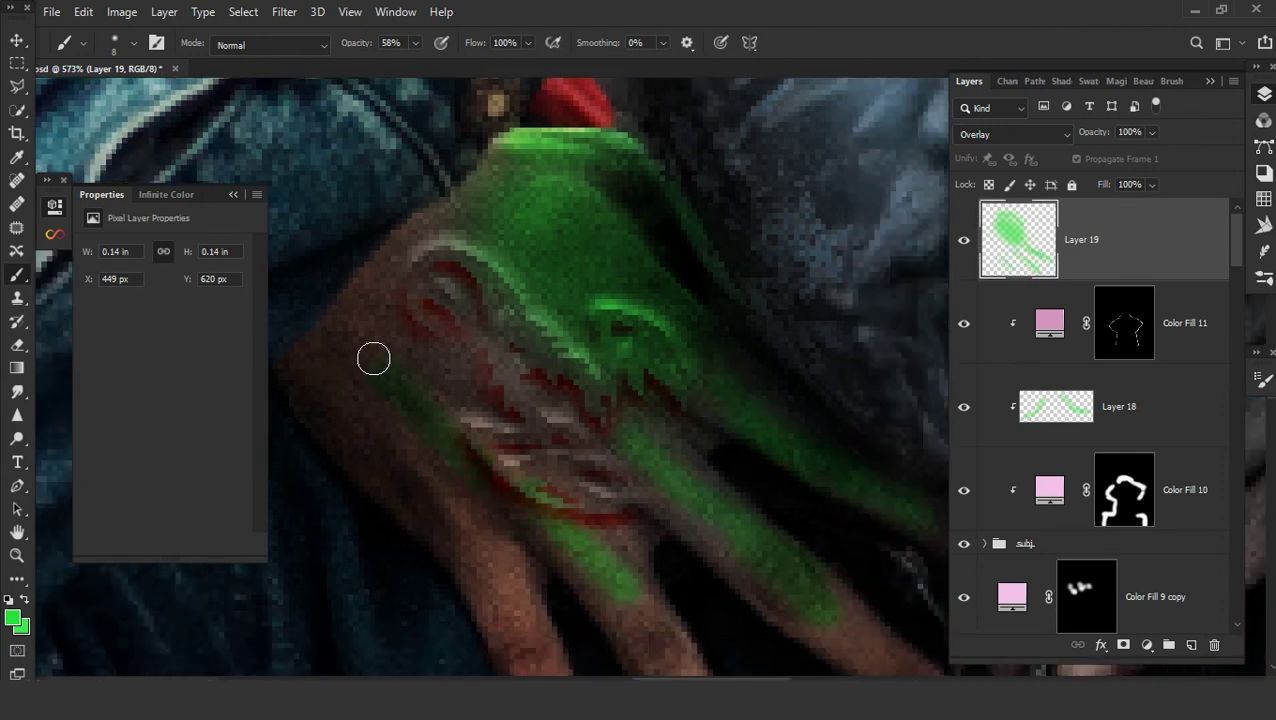
{"action": "left_click_drag", "start_coordinate": [368, 346], "coordinate": [379, 300]}
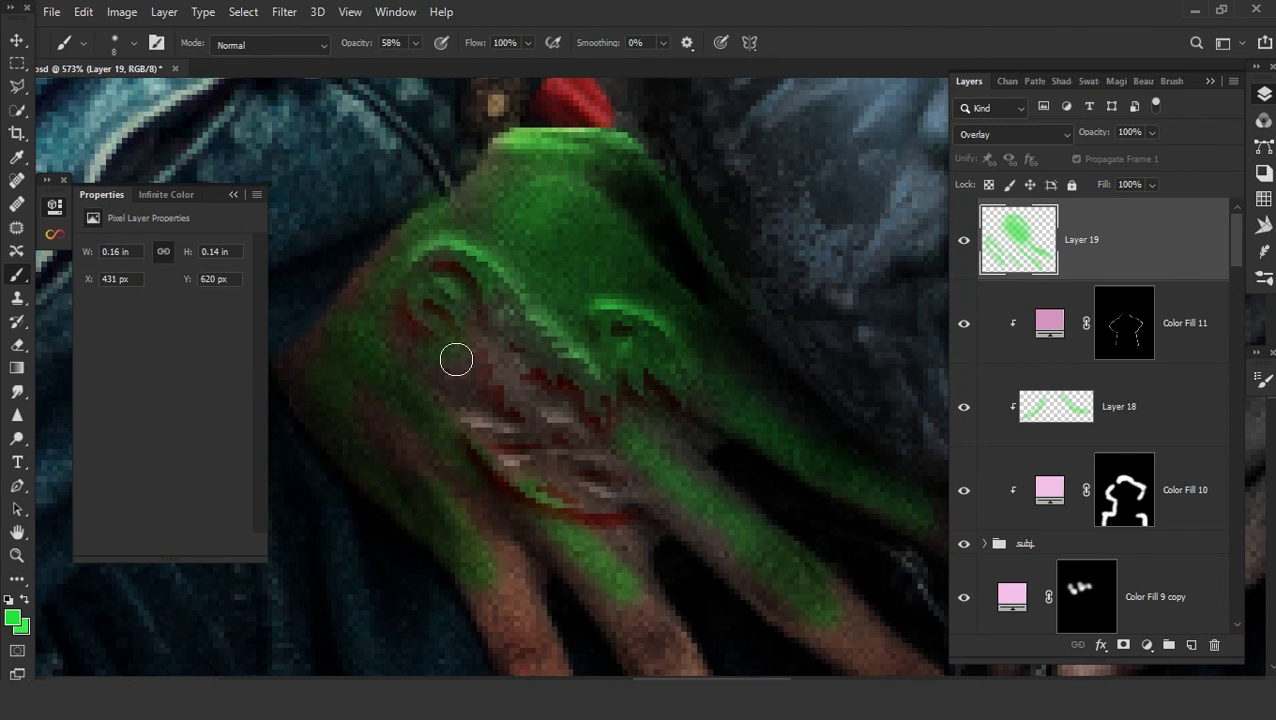
{"action": "scroll", "coordinate": [860, 603], "scroll_direction": "down", "scroll_amount": 2}
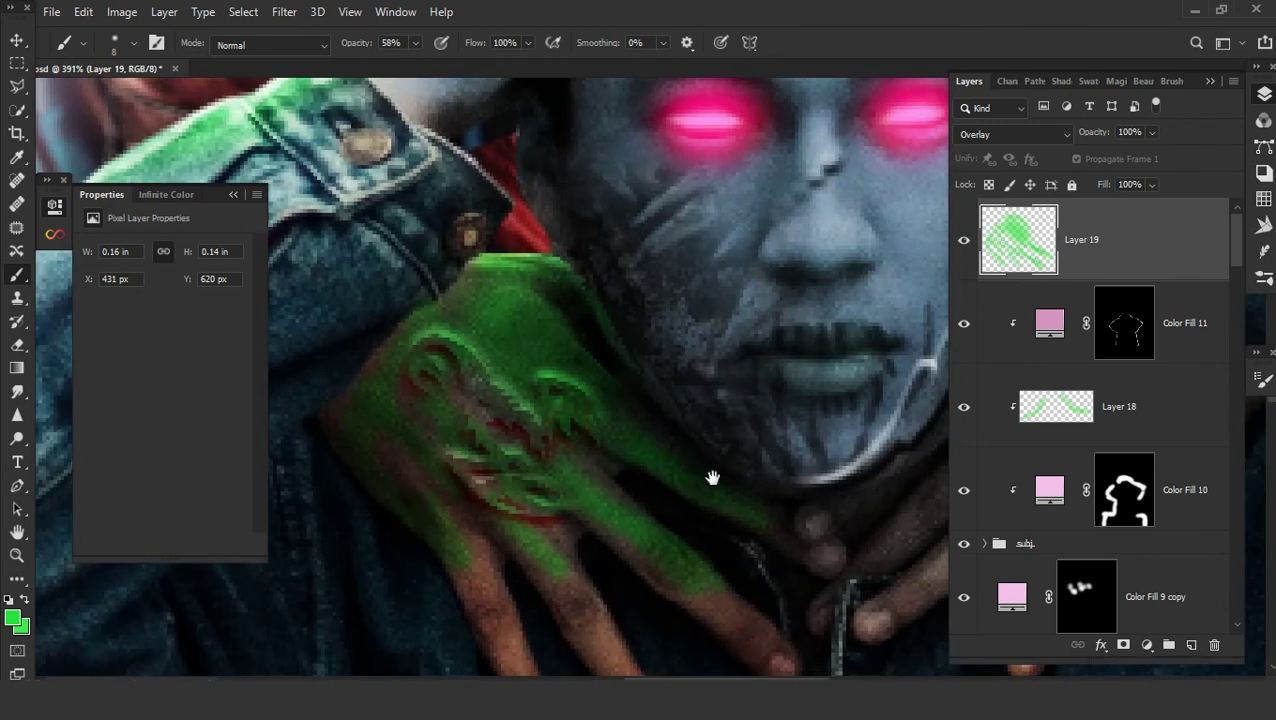
{"action": "left_click_drag", "start_coordinate": [712, 477], "coordinate": [607, 336]}
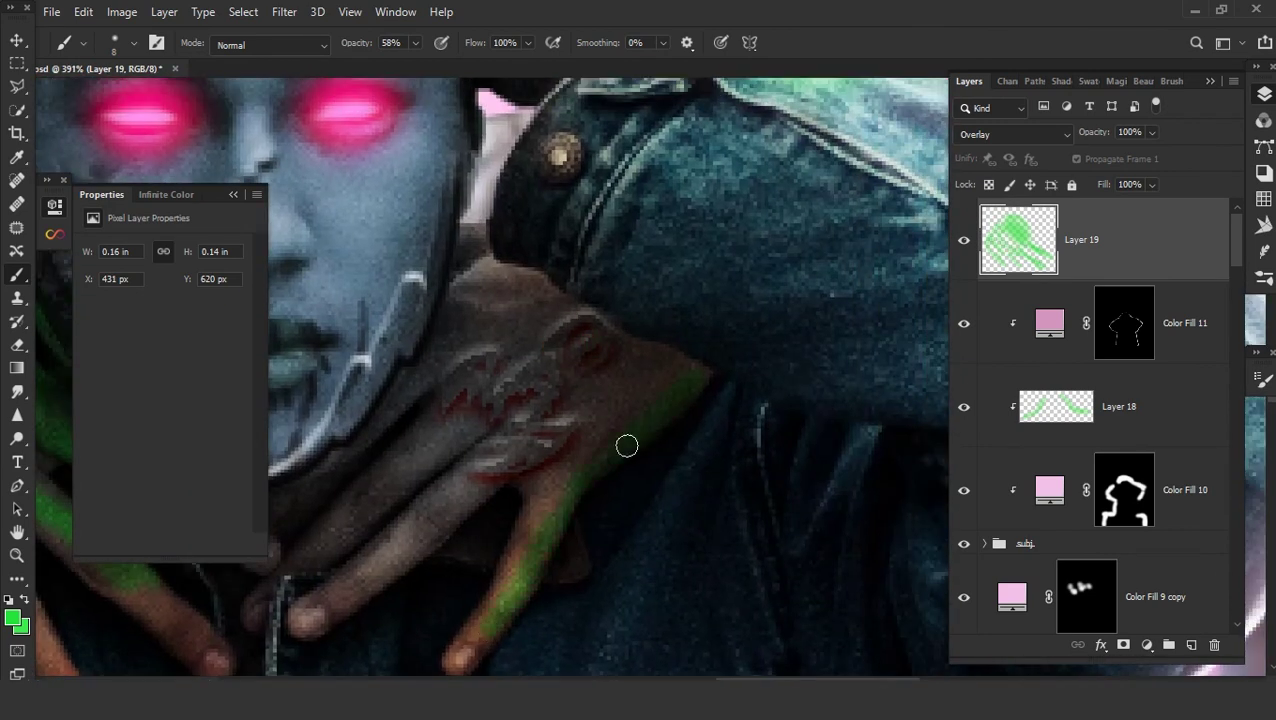
{"action": "left_click_drag", "start_coordinate": [626, 445], "coordinate": [612, 350]}
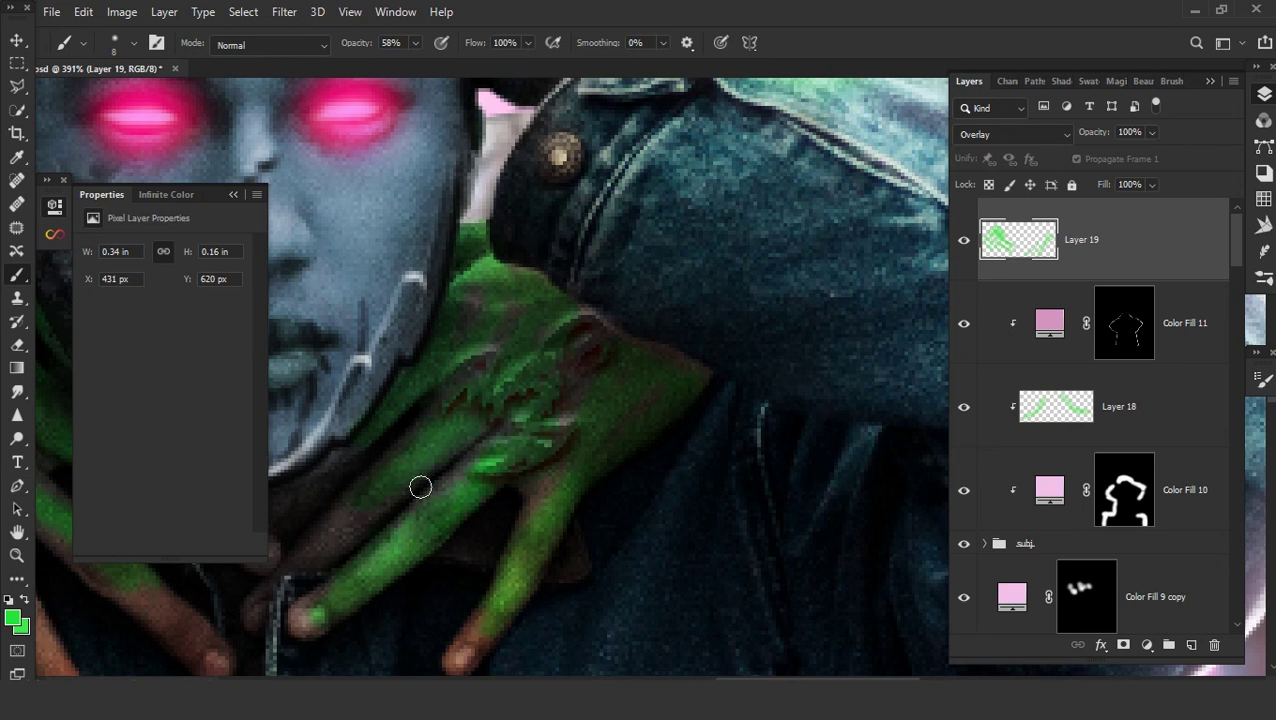
- Softly paint green around the neck and hands at 18% brush opacity, keeping Overlay, then fit the view
{"action": "left_click_drag", "start_coordinate": [490, 221], "coordinate": [462, 308]}
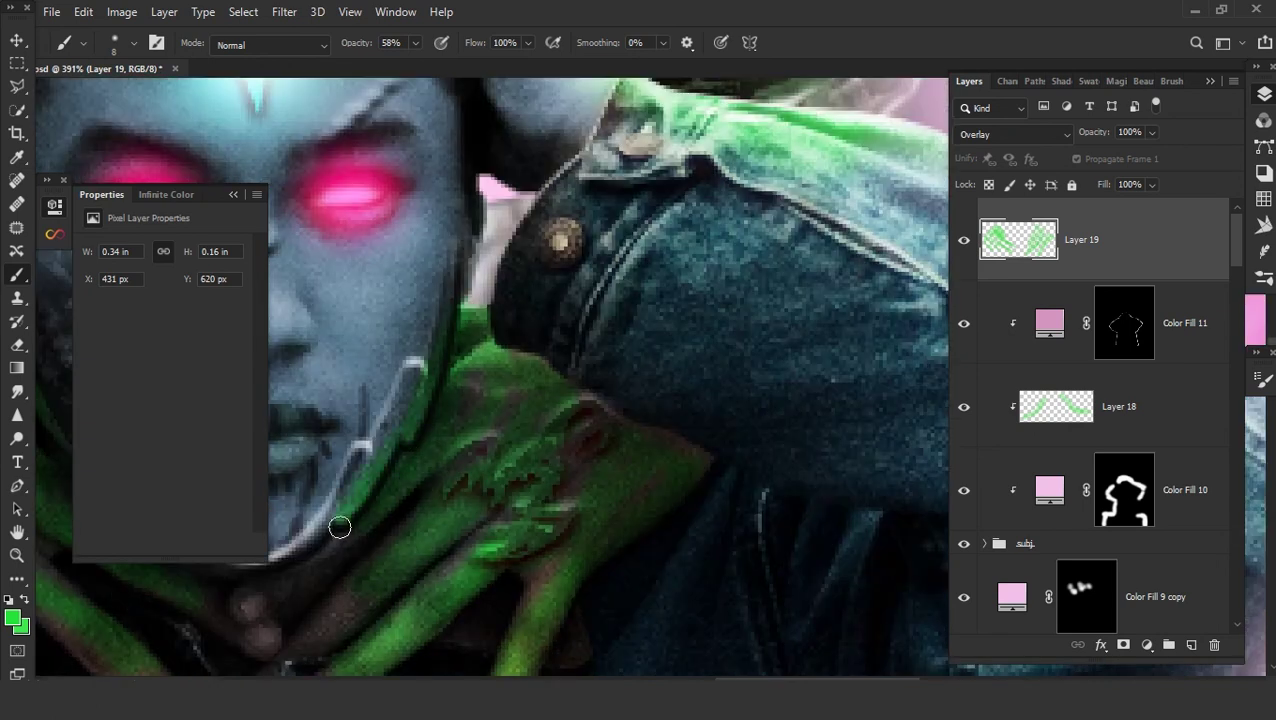
{"action": "scroll", "coordinate": [430, 497], "scroll_direction": "up", "scroll_amount": 3}
{"action": "right_click", "coordinate": [515, 344]}
{"action": "type", "text": "5418"}
{"action": "key", "text": "Return"}
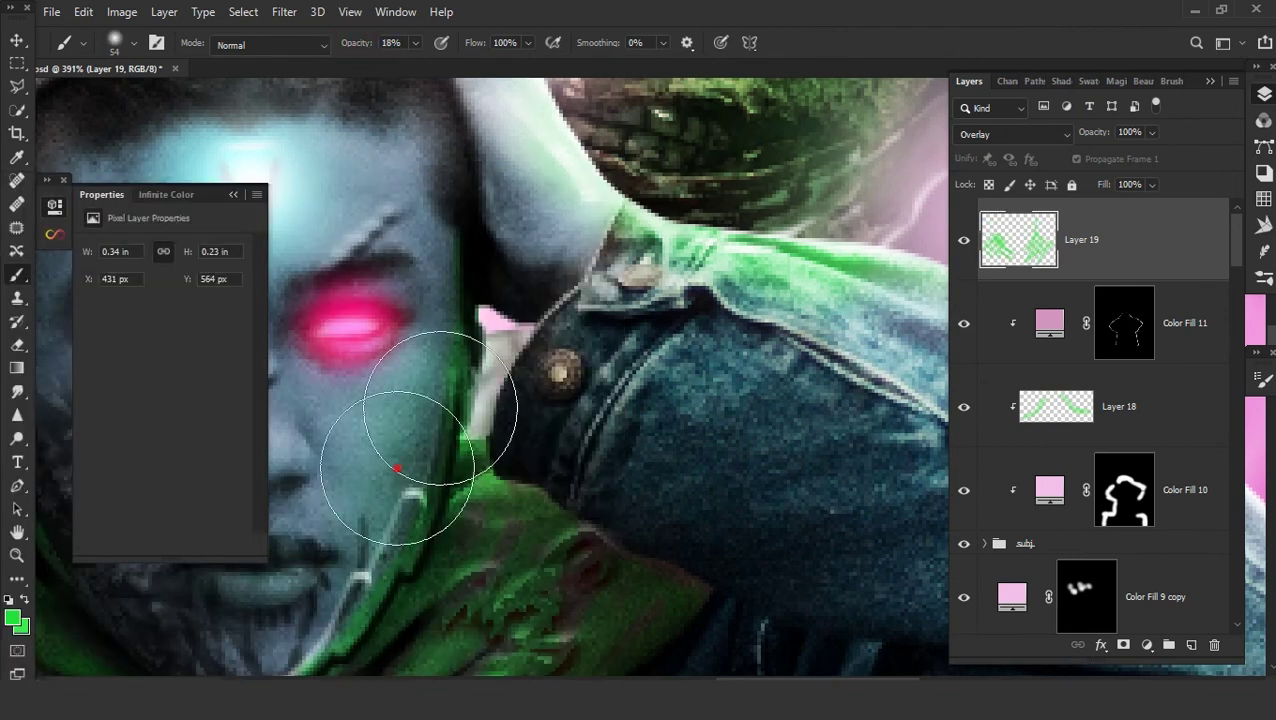
{"action": "scroll", "coordinate": [560, 450], "scroll_direction": "down", "scroll_amount": 3}
{"action": "scroll", "coordinate": [598, 463], "scroll_direction": "down", "scroll_amount": 3}
{"action": "mouse_move", "coordinate": [530, 515]}
{"action": "left_mouse_down"}
{"action": "mouse_move", "coordinate": [365, 436]}
{"action": "mouse_move", "coordinate": [564, 498]}
{"action": "left_mouse_up"}
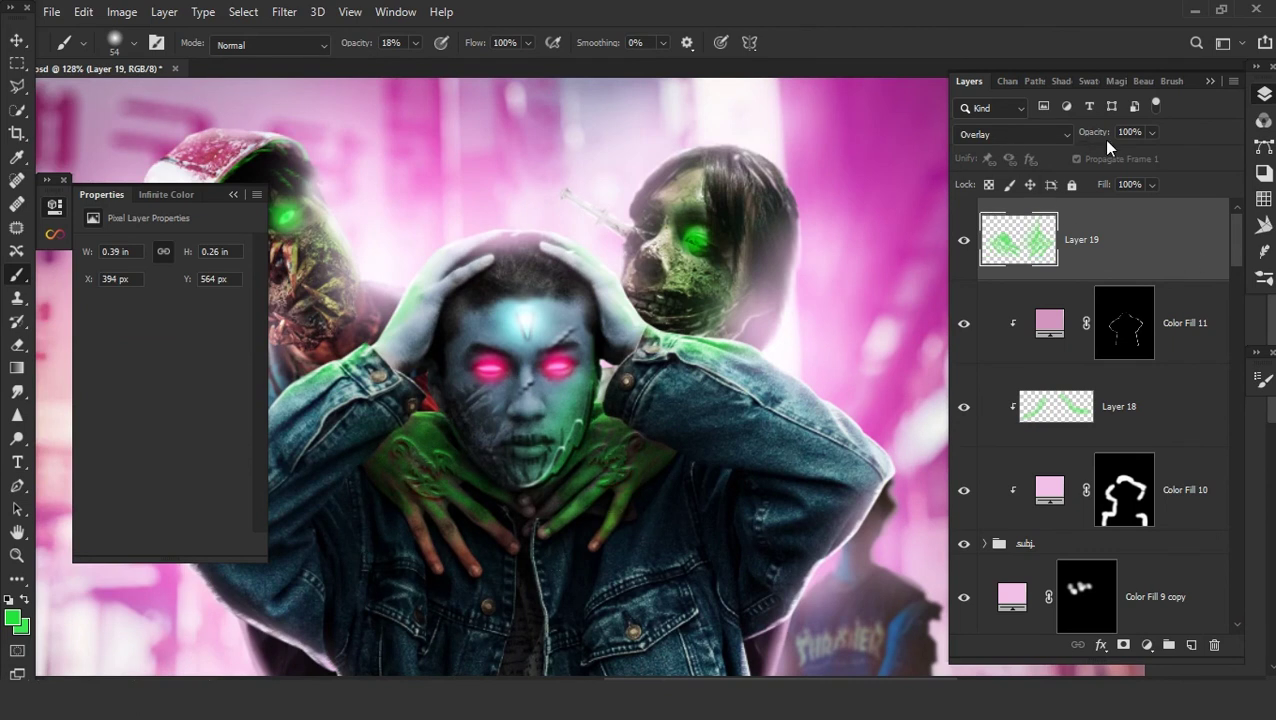
{"action": "left_click", "coordinate": [1030, 134]}
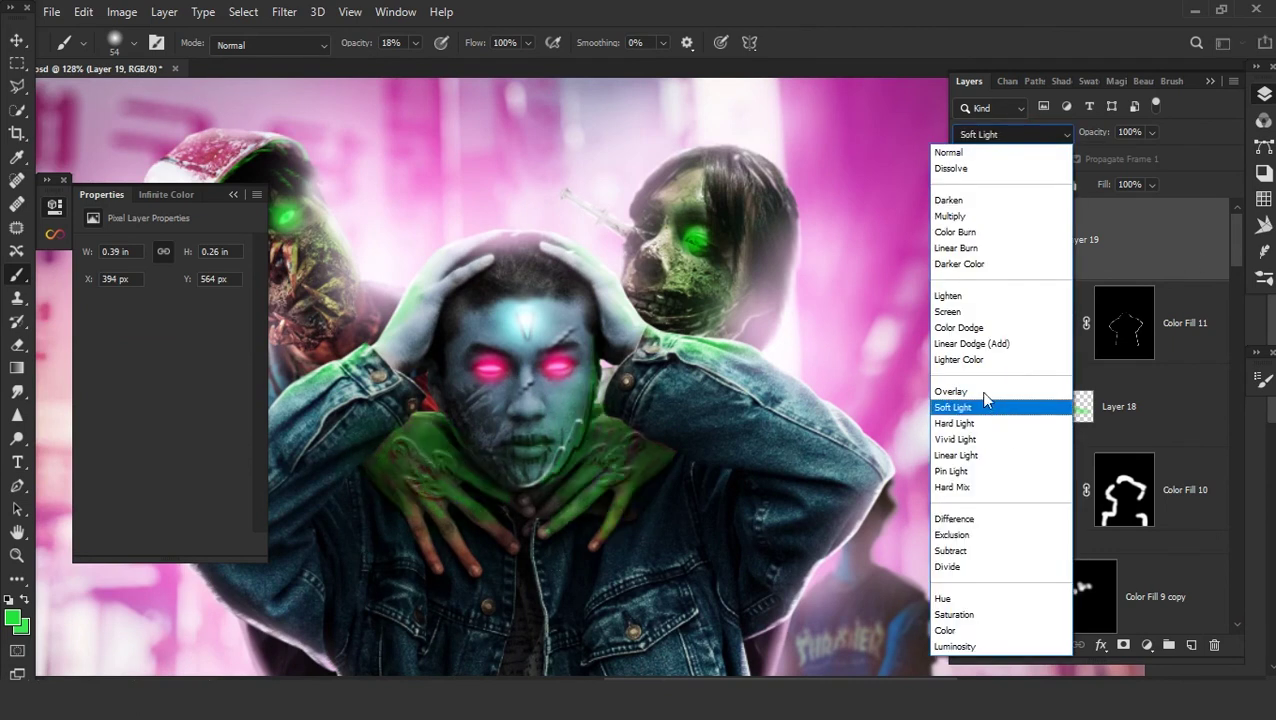
{"action": "left_click", "coordinate": [980, 391]}
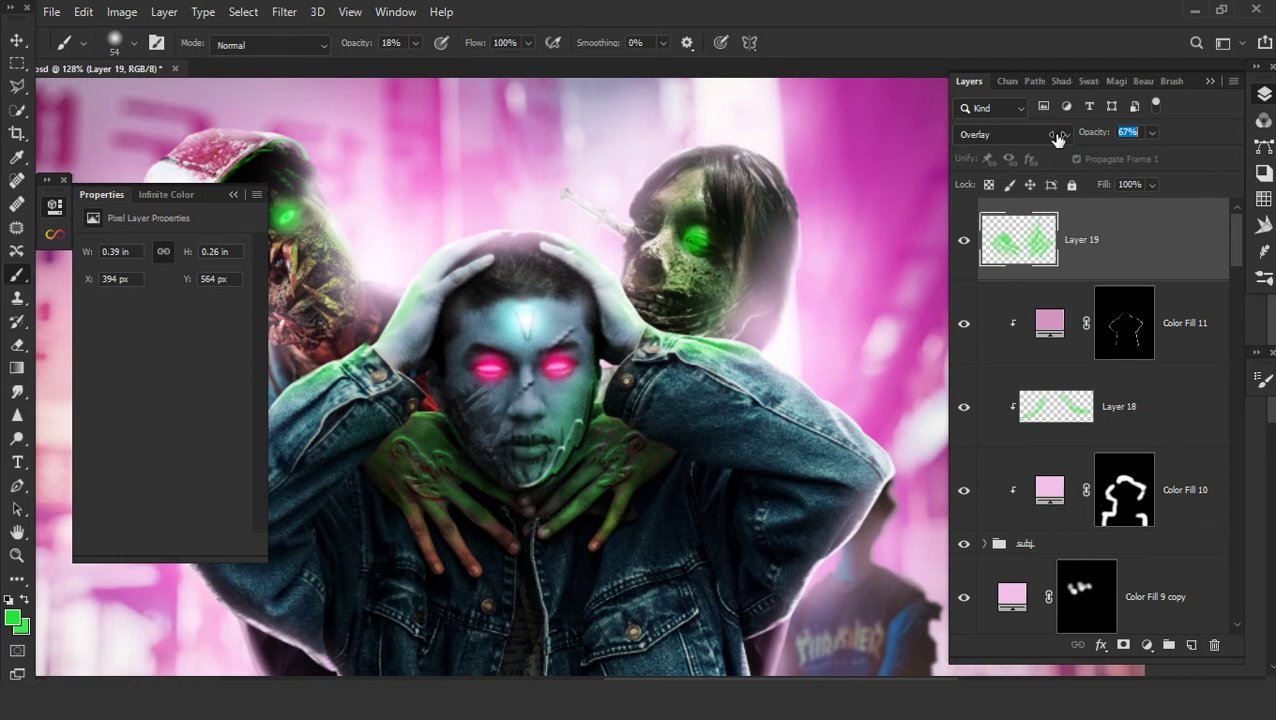
{"action": "key", "text": "ctrl+0"}
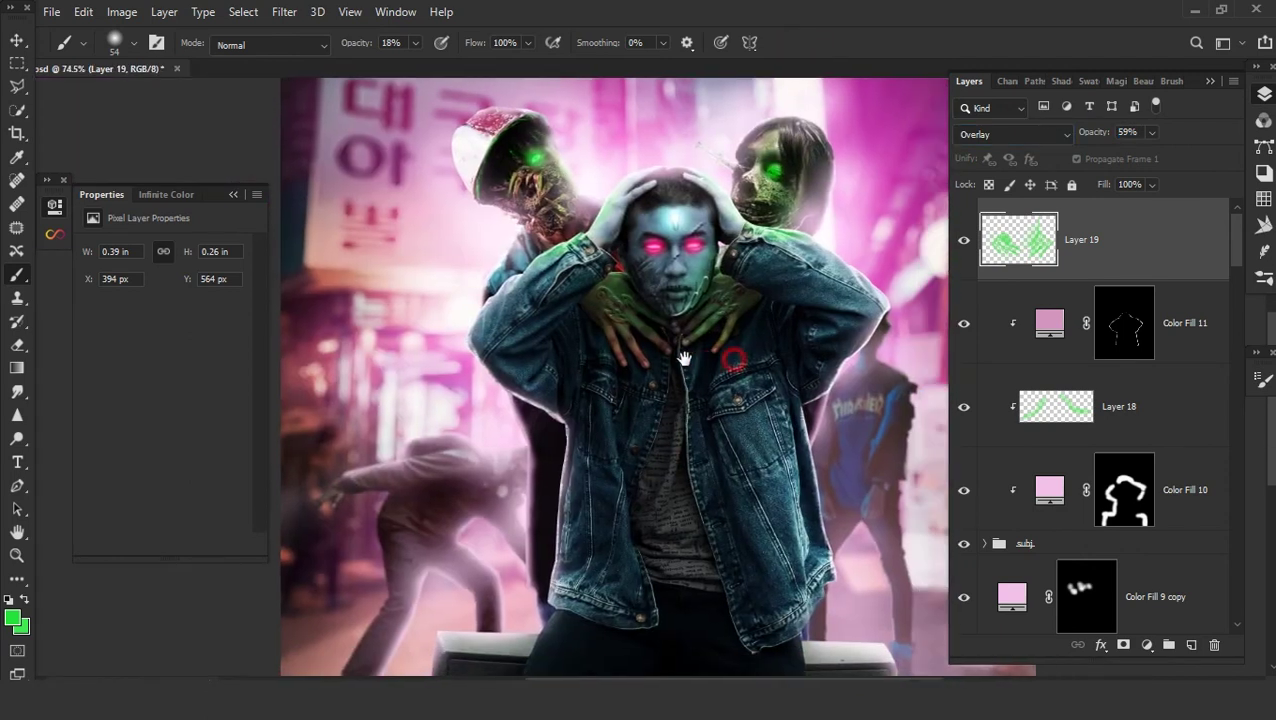
{"action": "scroll", "coordinate": [632, 518], "scroll_direction": "down", "scroll_amount": 3}
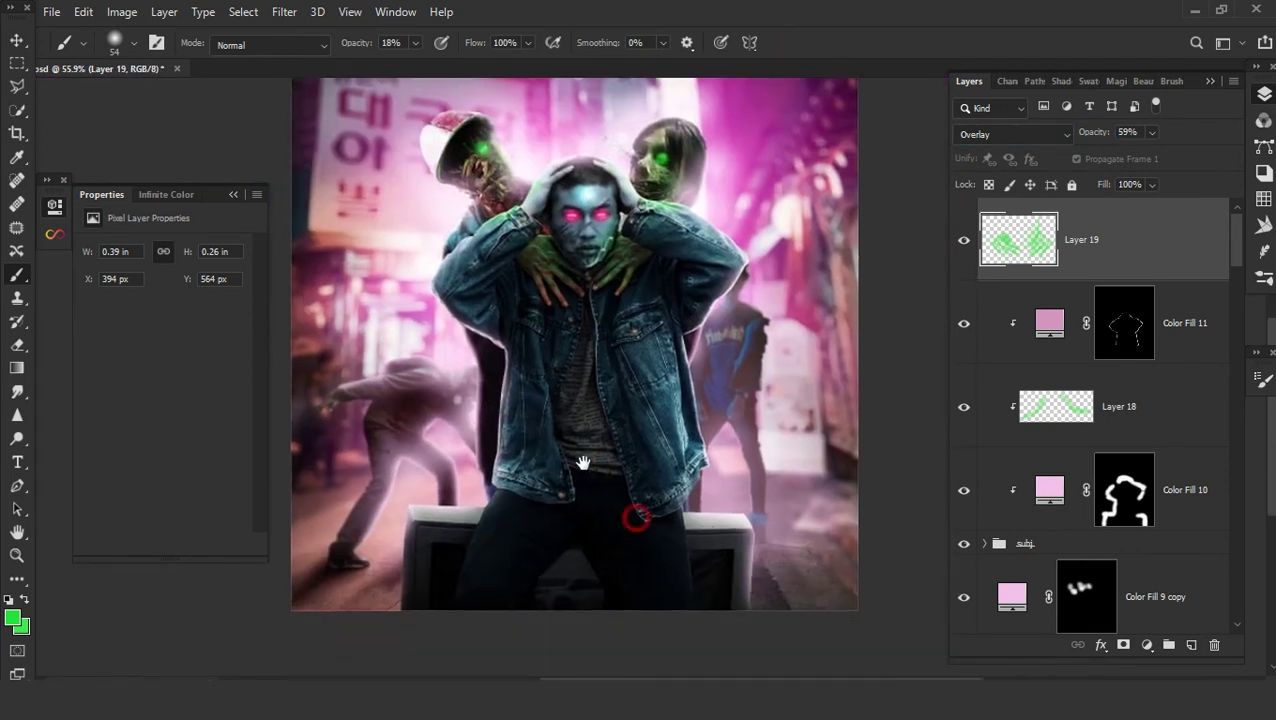
- On Color Fill 11's mask, paint glow along the leg edge with a 12 px brush at 100%
{"action": "key", "text": "alt+shift+a"}
{"action": "left_click", "coordinate": [1148, 341]}
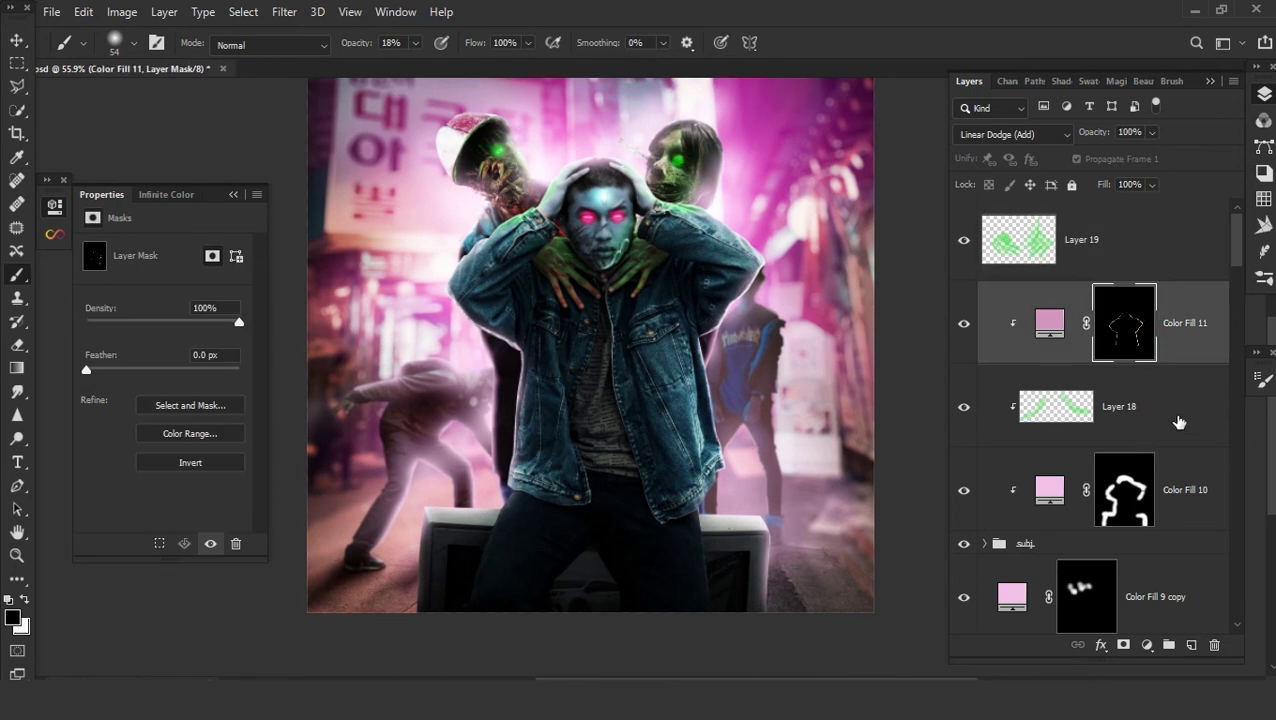
{"action": "right_click", "coordinate": [666, 620]}
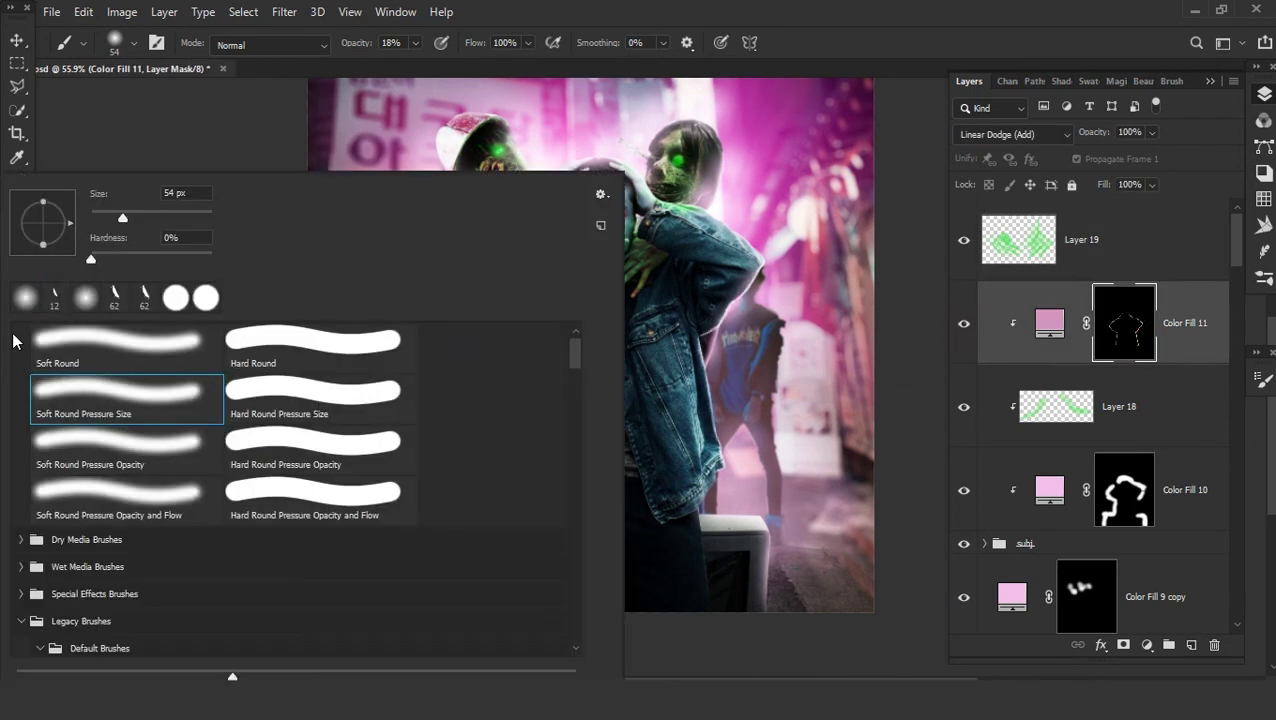
{"action": "double_click", "coordinate": [55, 297]}
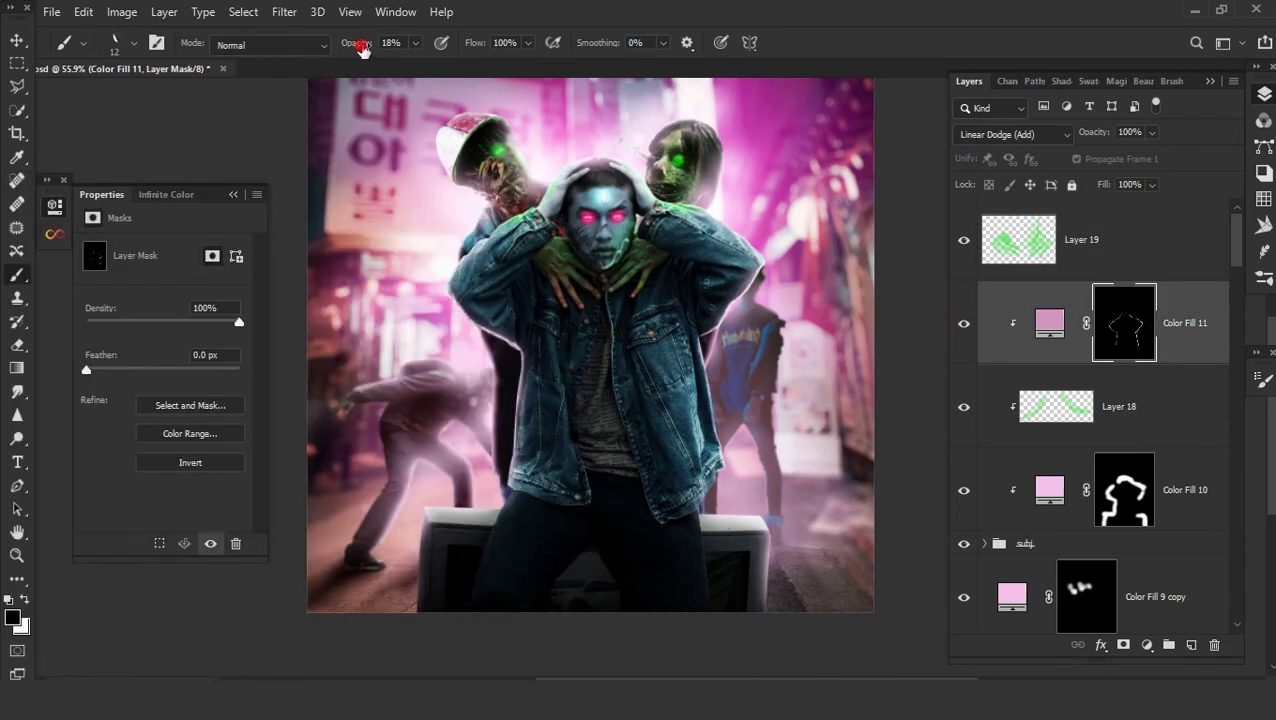
{"action": "left_click_drag", "start_coordinate": [362, 50], "coordinate": [444, 50]}
{"action": "scroll", "coordinate": [520, 505], "scroll_direction": "up", "scroll_amount": 5}
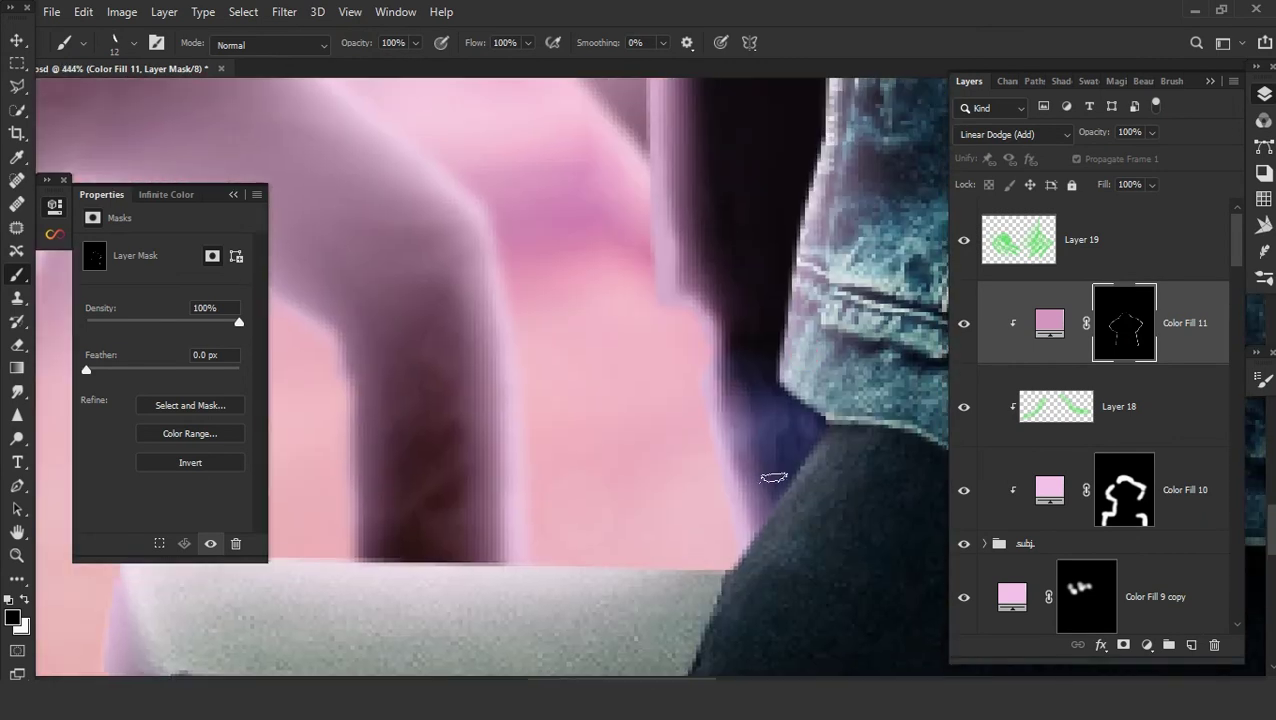
{"action": "left_click", "coordinate": [818, 421], "text": "shift"}
{"action": "left_click_drag", "start_coordinate": [778, 490], "coordinate": [782, 486]}
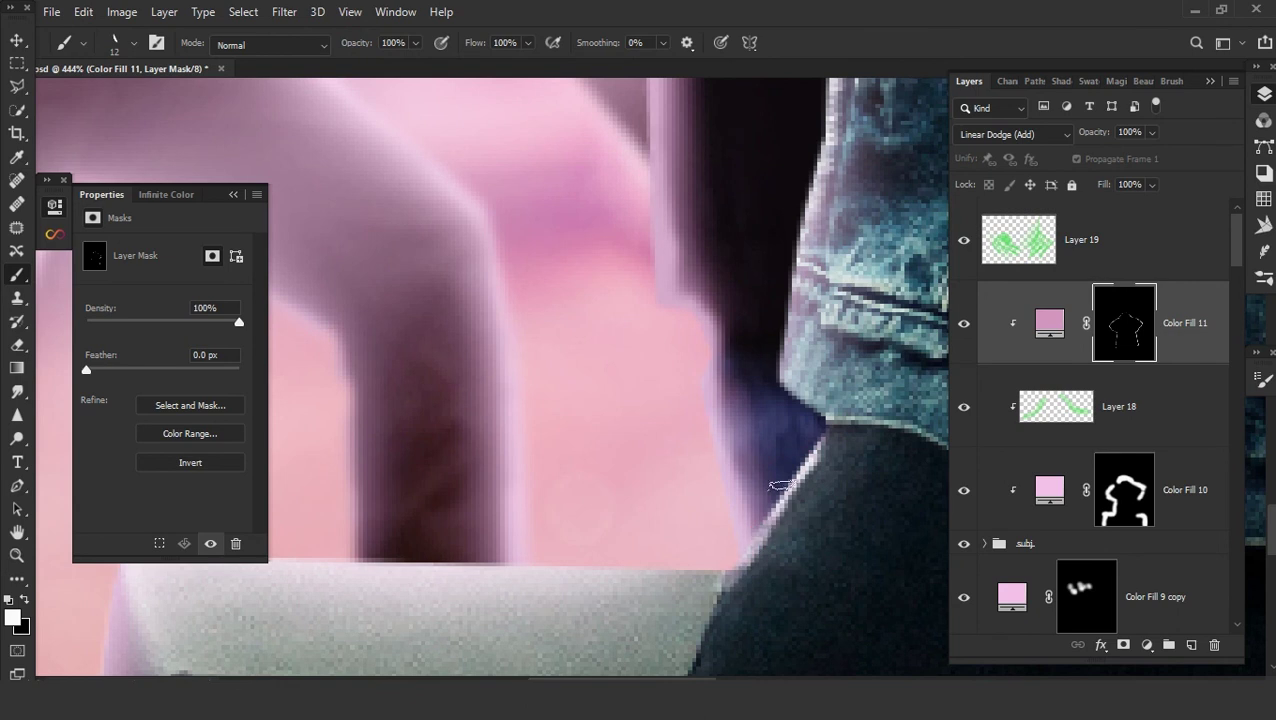
- Paint glow down the box's left edge, then duplicate the Color Fill 11 layer
{"action": "mouse_move", "coordinate": [718, 530]}
{"action": "left_mouse_down"}
{"action": "mouse_move", "coordinate": [820, 416]}
{"action": "mouse_move", "coordinate": [567, 436]}
{"action": "mouse_move", "coordinate": [786, 507]}
{"action": "mouse_move", "coordinate": [464, 504]}
{"action": "mouse_move", "coordinate": [566, 398]}
{"action": "mouse_move", "coordinate": [548, 600]}
{"action": "mouse_move", "coordinate": [570, 364]}
{"action": "left_mouse_up"}
{"action": "left_click_drag", "start_coordinate": [572, 310], "coordinate": [565, 527]}
{"action": "scroll", "coordinate": [565, 527], "scroll_direction": "down", "scroll_amount": 3}
{"action": "left_click_drag", "start_coordinate": [570, 455], "coordinate": [565, 675]}
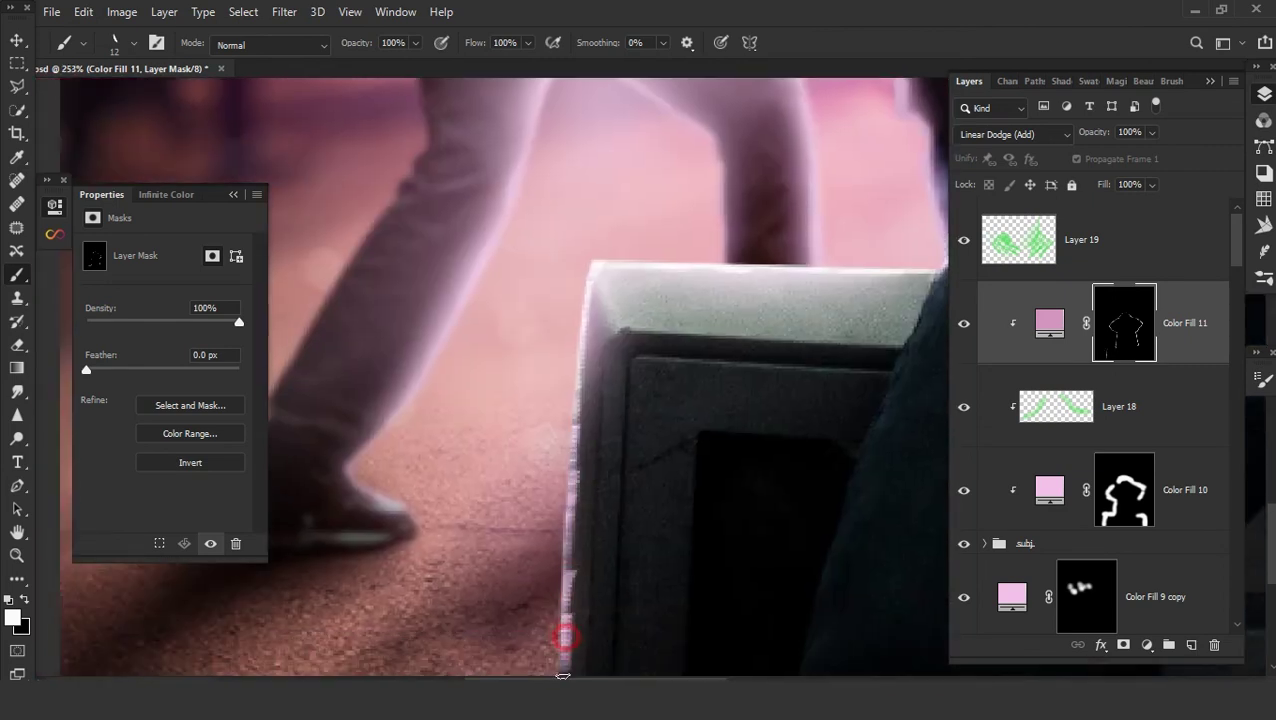
{"action": "scroll", "coordinate": [585, 500], "scroll_direction": "down", "scroll_amount": 2}
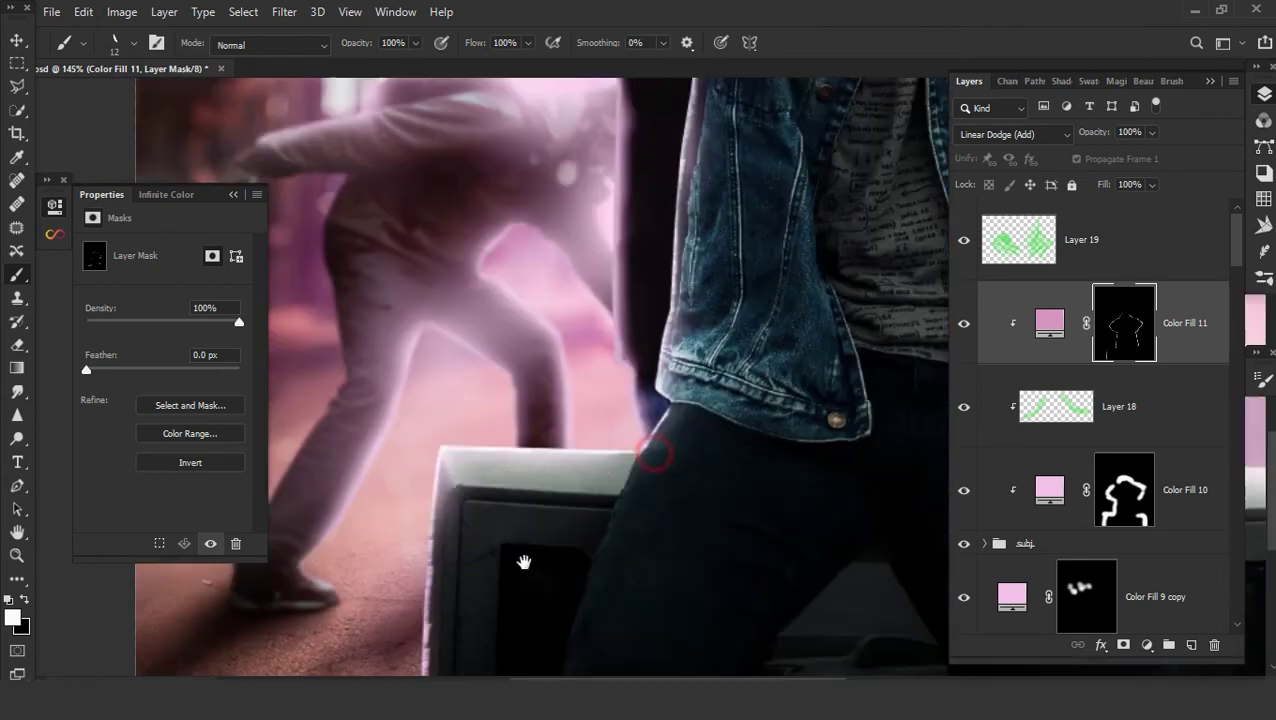
{"action": "scroll", "coordinate": [578, 507], "scroll_direction": "up", "scroll_amount": 5}
{"action": "scroll", "coordinate": [698, 628], "scroll_direction": "up", "scroll_amount": 2}
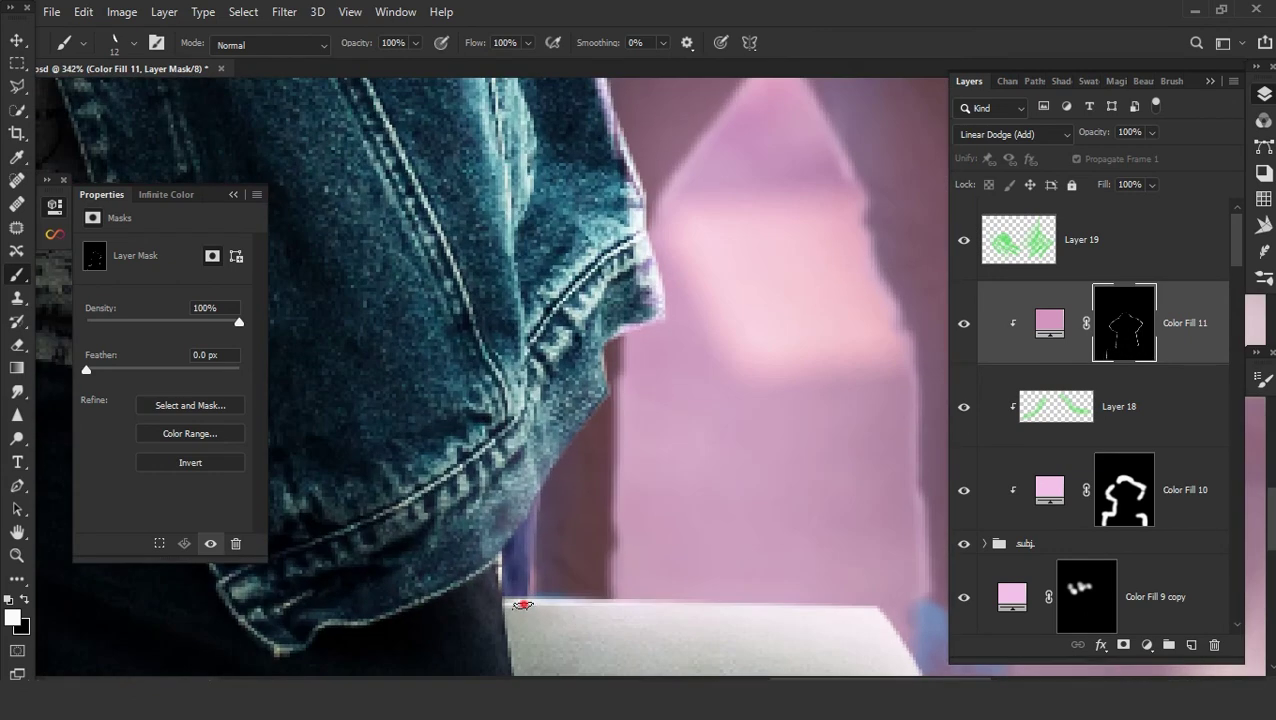
{"action": "scroll", "coordinate": [790, 600], "scroll_direction": "up", "scroll_amount": 2}
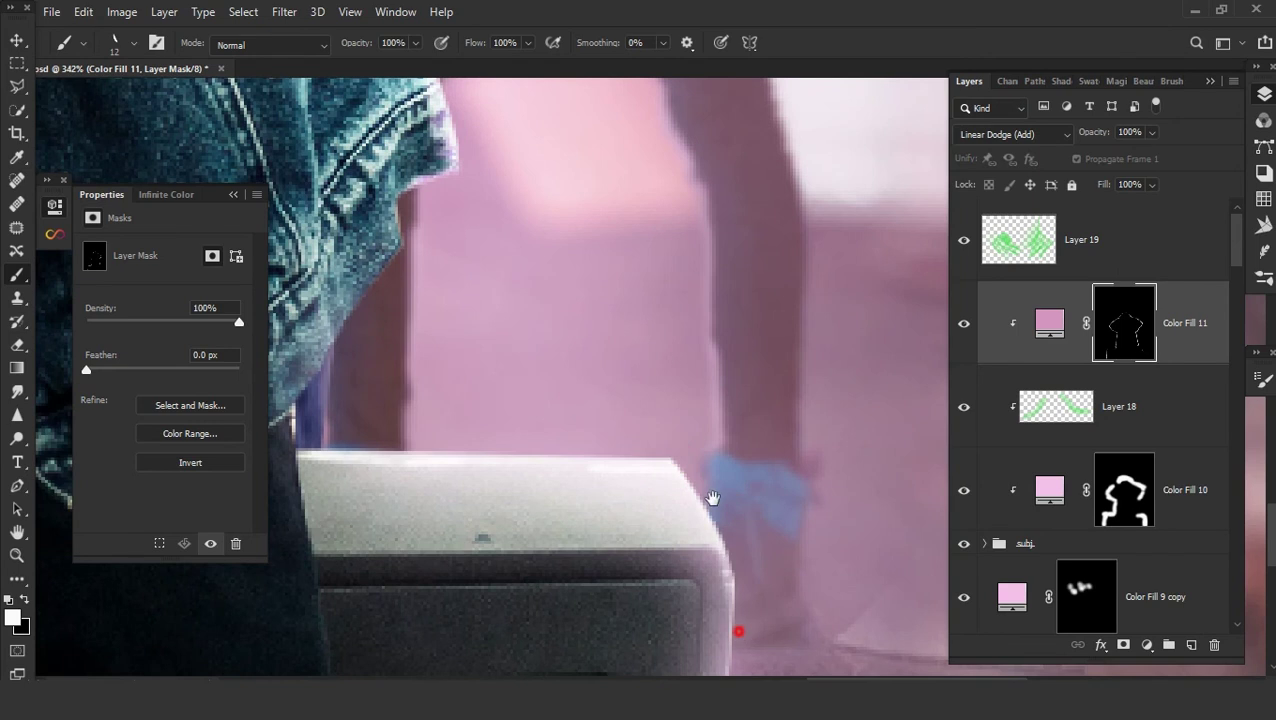
{"action": "scroll", "coordinate": [710, 480], "scroll_direction": "down", "scroll_amount": 3}
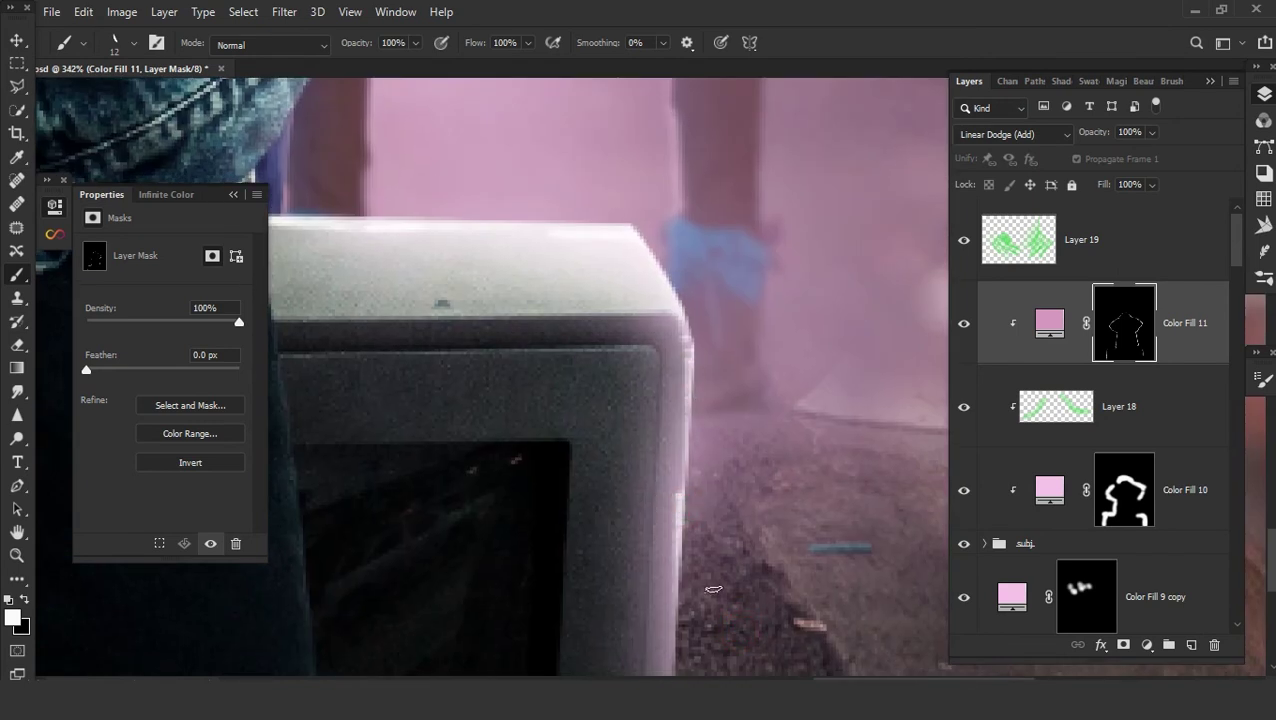
{"action": "scroll", "coordinate": [714, 600], "scroll_direction": "down", "scroll_amount": 4}
{"action": "key", "text": "ctrl+j"}
{"action": "key", "text": "ctrl+alt+g"}
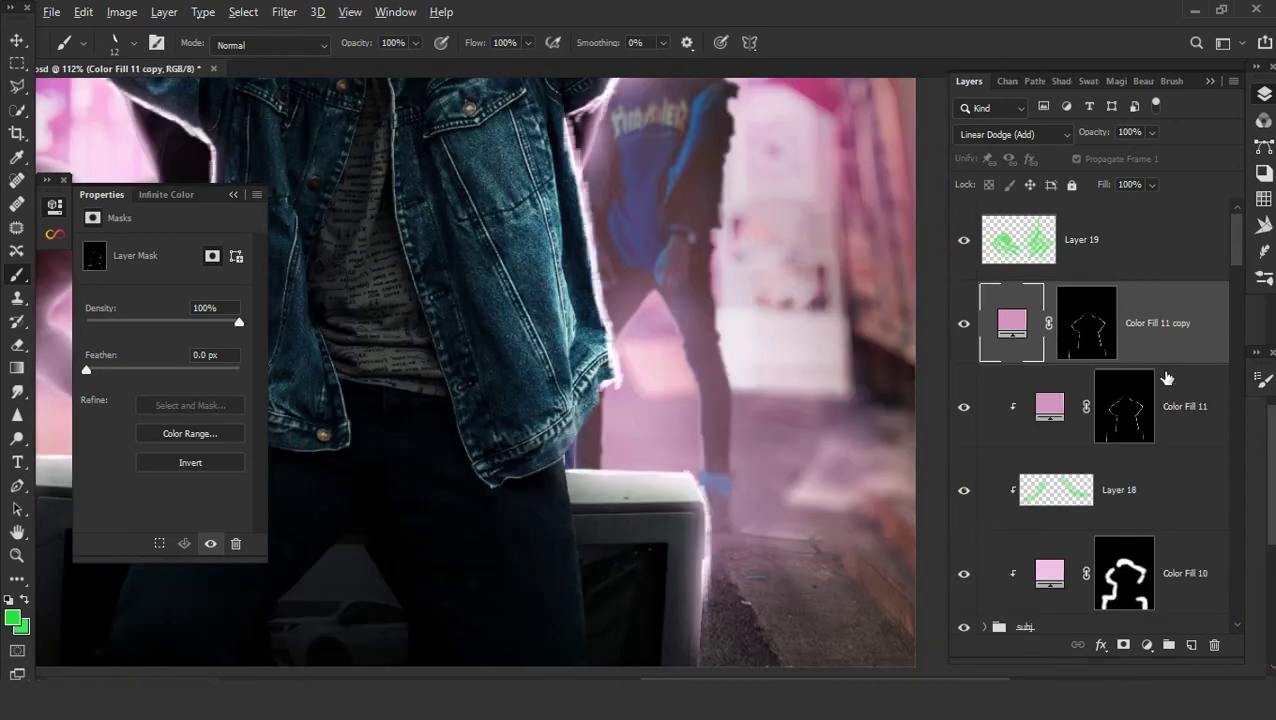
- Clip Color Fill 11 copy to the layer below and feather the masks by 2.0 px
{"action": "left_click", "coordinate": [1166, 365], "text": "alt"}
{"action": "left_click", "coordinate": [1140, 412]}
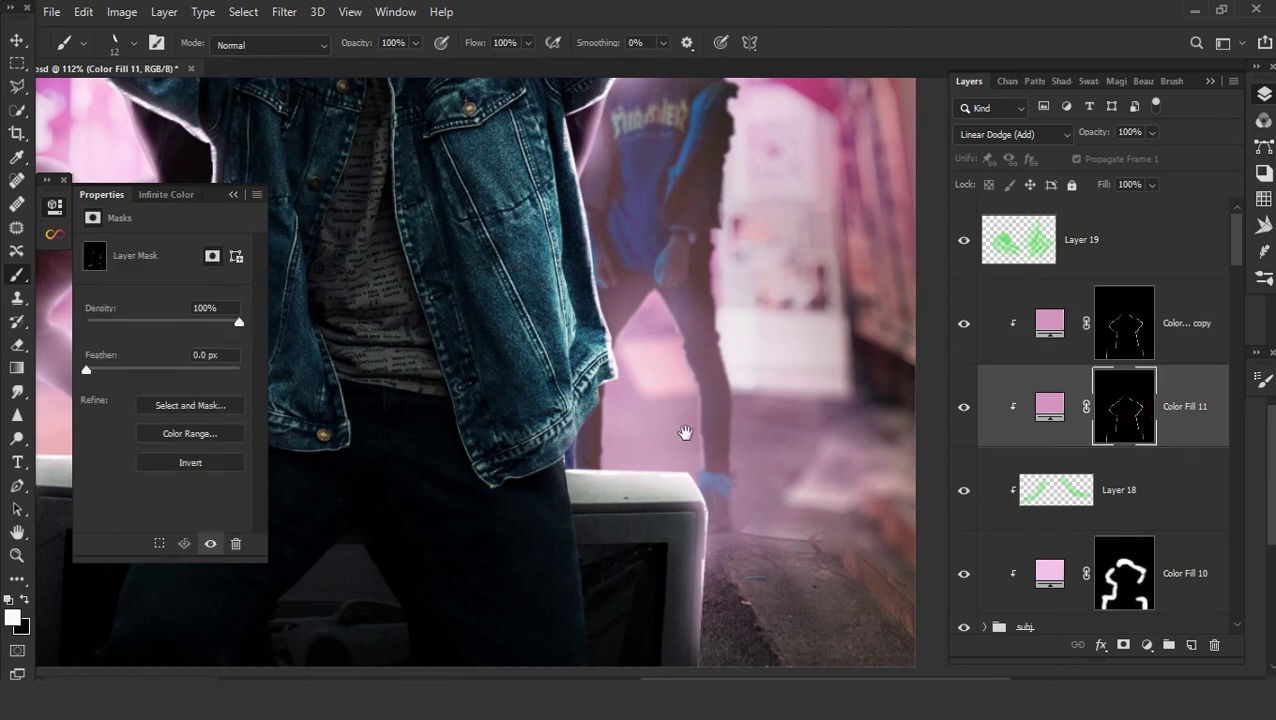
{"action": "key", "text": "ctrl+0"}
{"action": "mouse_move", "coordinate": [116, 372]}
{"action": "left_mouse_down"}
{"action": "mouse_move", "coordinate": [169, 370]}
{"action": "mouse_move", "coordinate": [89, 371]}
{"action": "mouse_move", "coordinate": [118, 368]}
{"action": "mouse_move", "coordinate": [104, 375]}
{"action": "left_mouse_up"}
{"action": "key", "text": "alt+bracketright"}
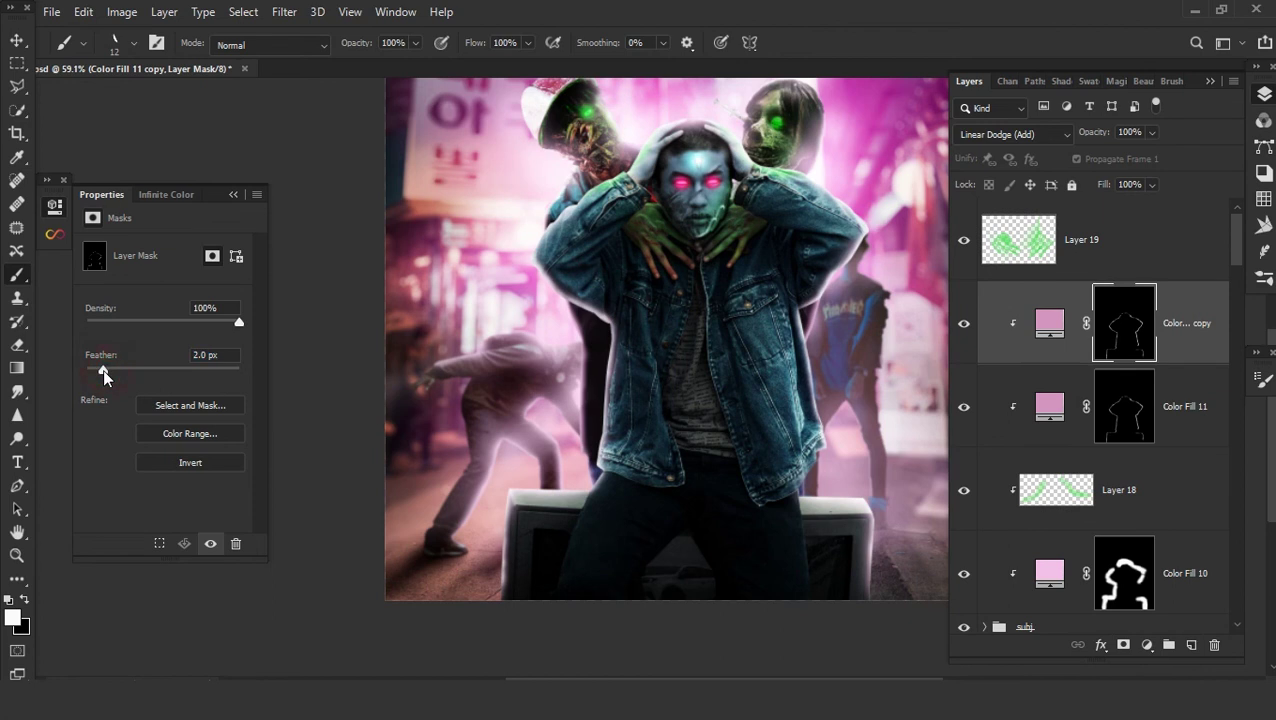
{"action": "scroll", "coordinate": [641, 555], "scroll_direction": "down", "scroll_amount": 1}
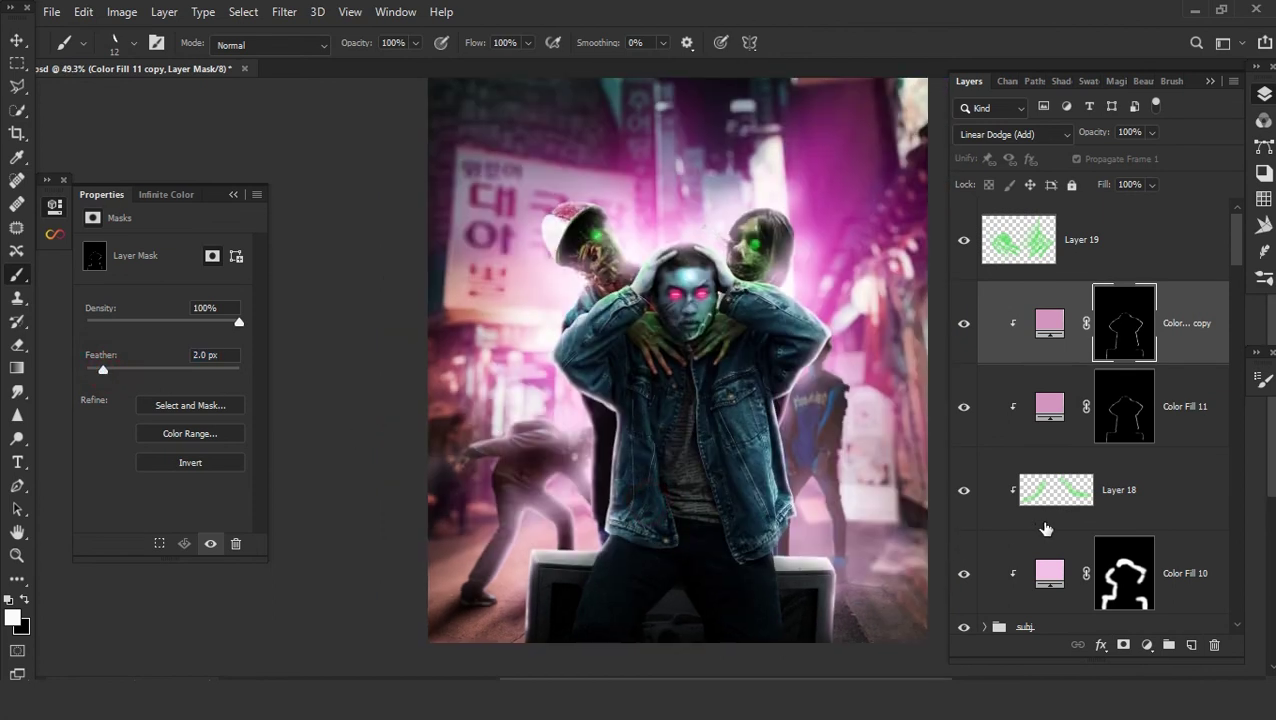
{"action": "scroll", "coordinate": [660, 465], "scroll_direction": "down", "scroll_amount": 1}
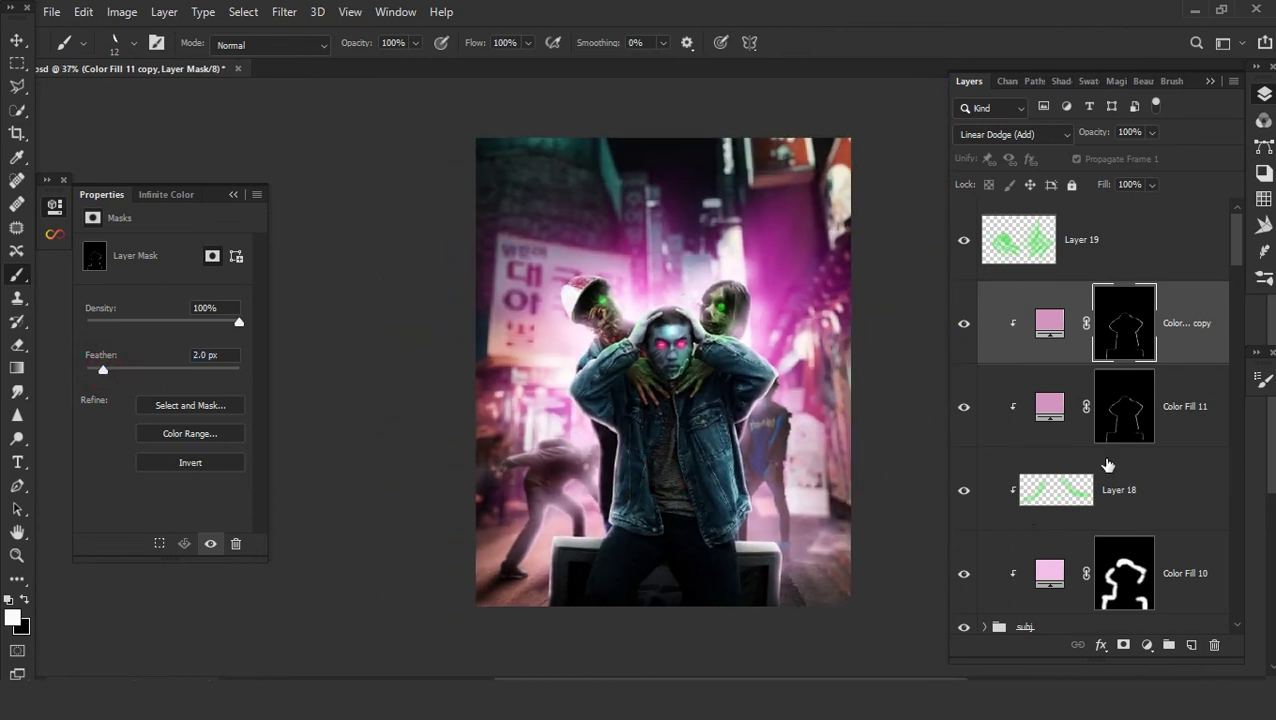
- Add Layer 20 above Layer 19 and fill it with the merged composite via Apply Image
{"action": "left_click", "coordinate": [978, 254]}
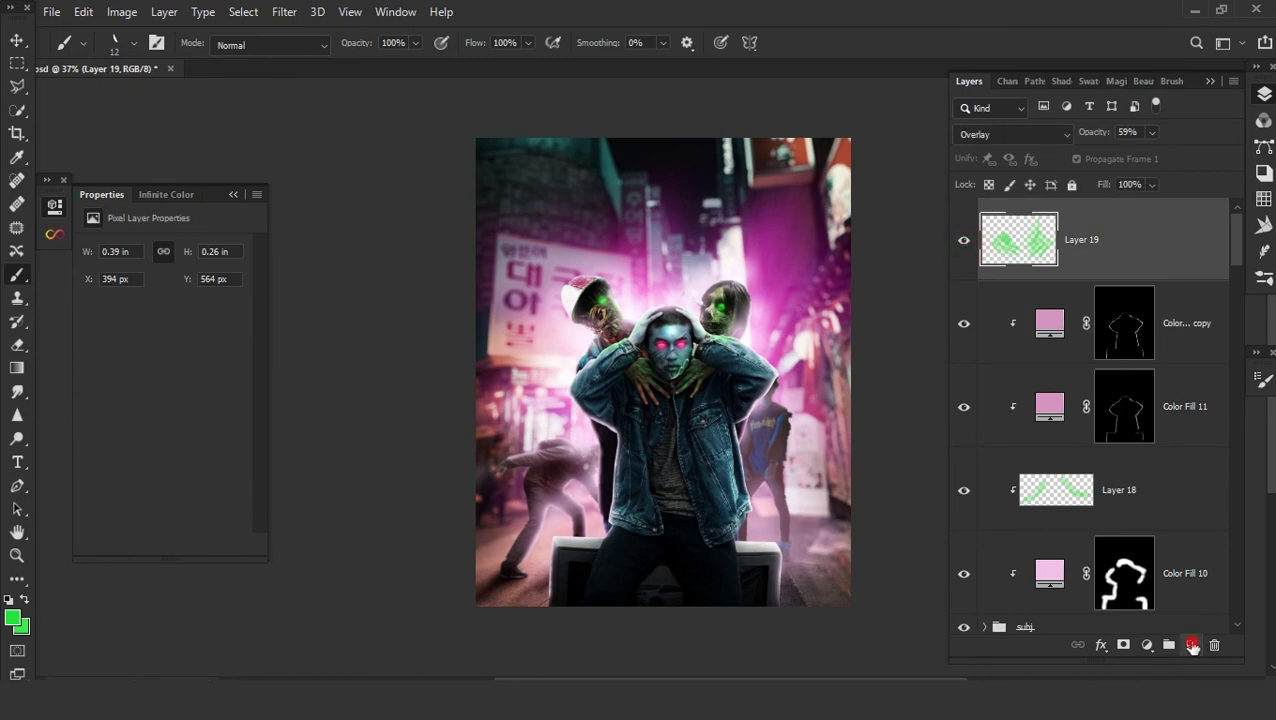
{"action": "left_click", "coordinate": [1191, 645]}
{"action": "left_click", "coordinate": [136, 12]}
{"action": "left_click", "coordinate": [45, 287]}
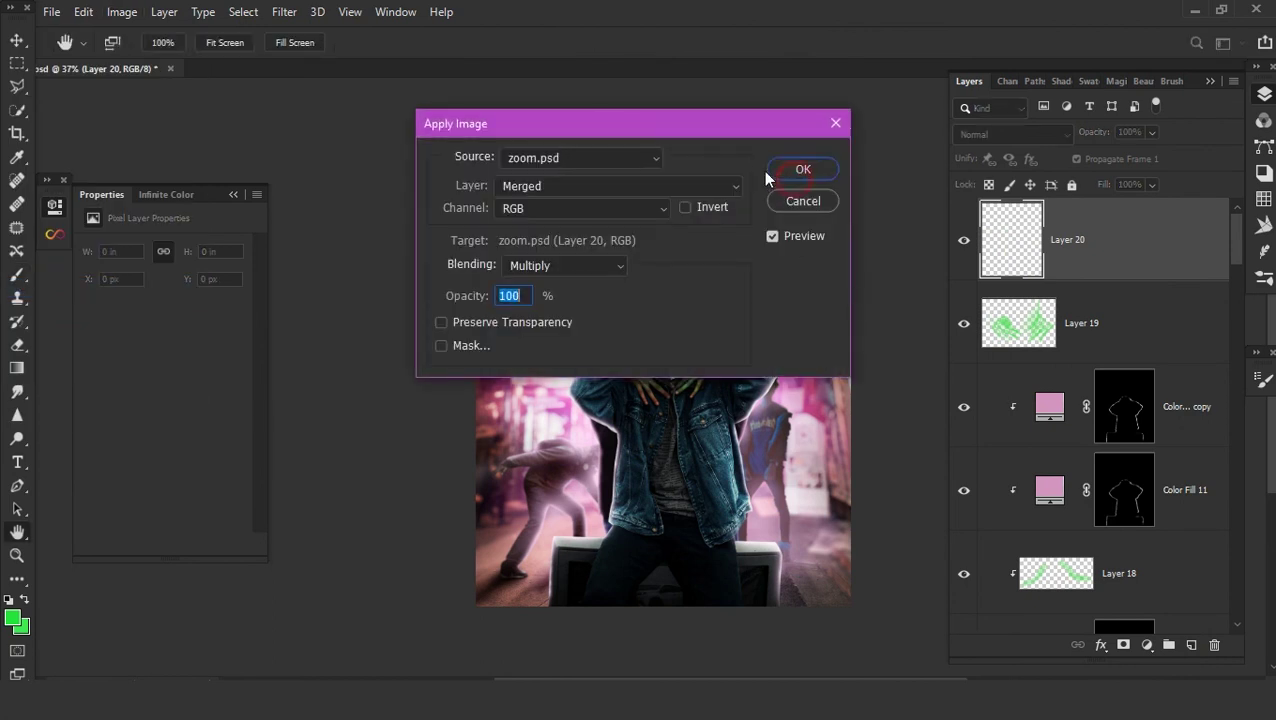
{"action": "left_click", "coordinate": [790, 170]}
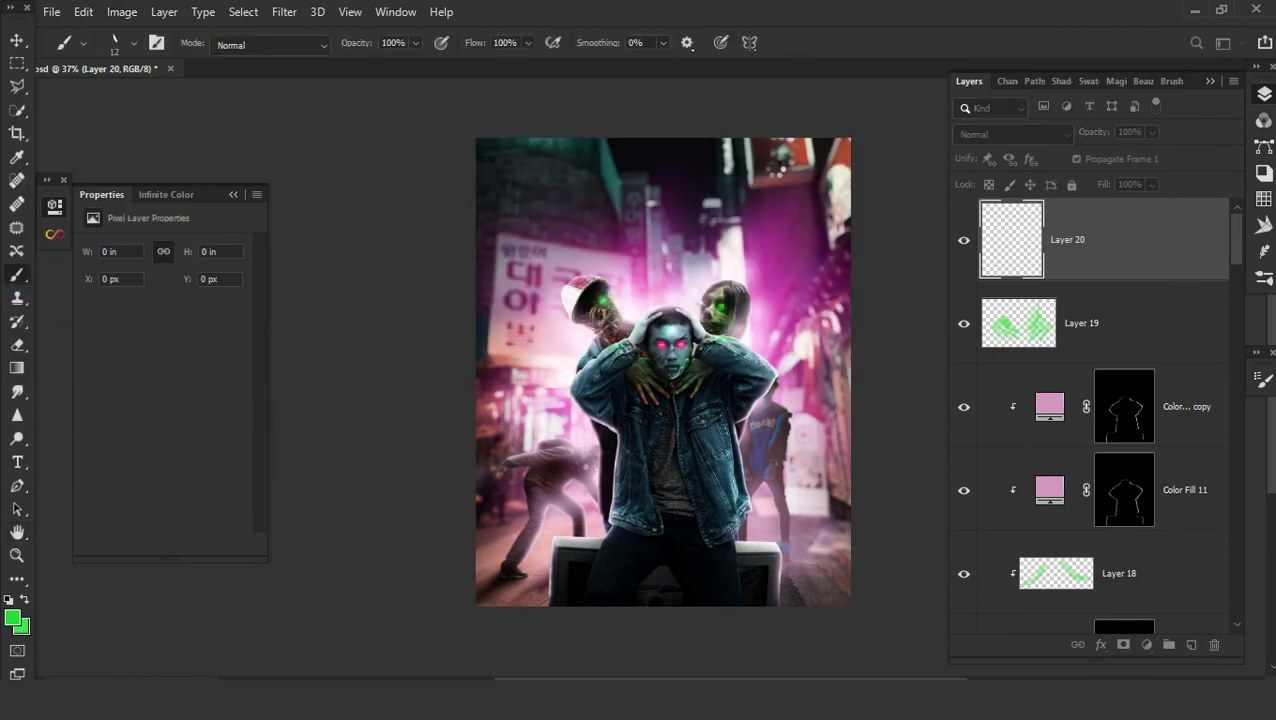
{"action": "left_click", "coordinate": [286, 12]}
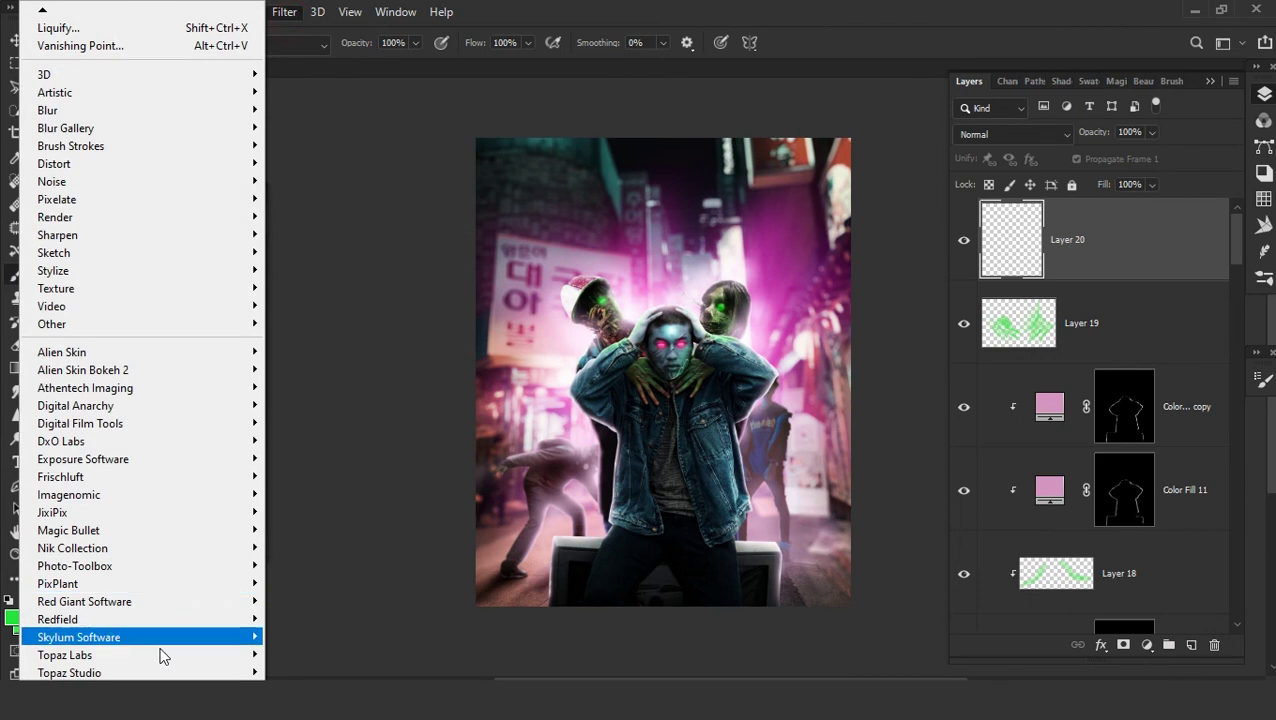
- Apply Topaz Adjust 5's Heavy Pop Grunge preset to Layer 20 and return to Photoshop
{"action": "mouse_move", "coordinate": [65, 655]}
{"action": "left_click", "coordinate": [341, 352]}
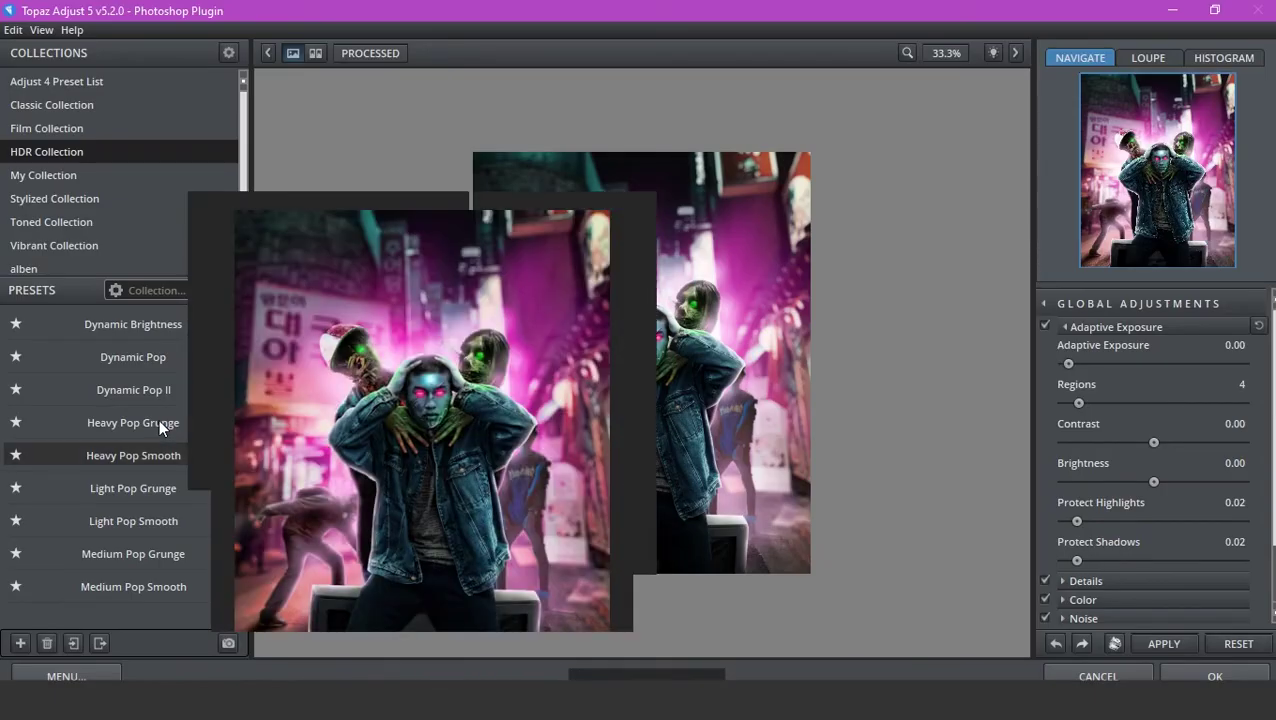
{"action": "left_click", "coordinate": [160, 424]}
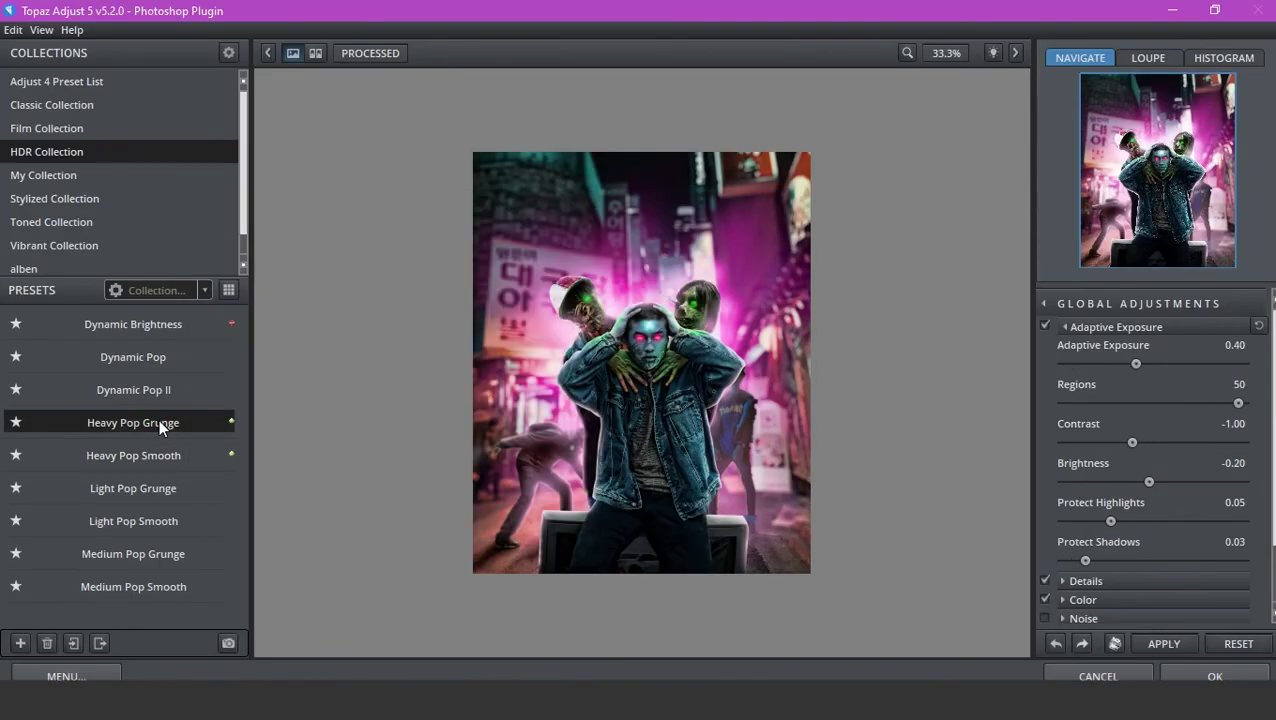
{"action": "left_click", "coordinate": [1210, 674]}
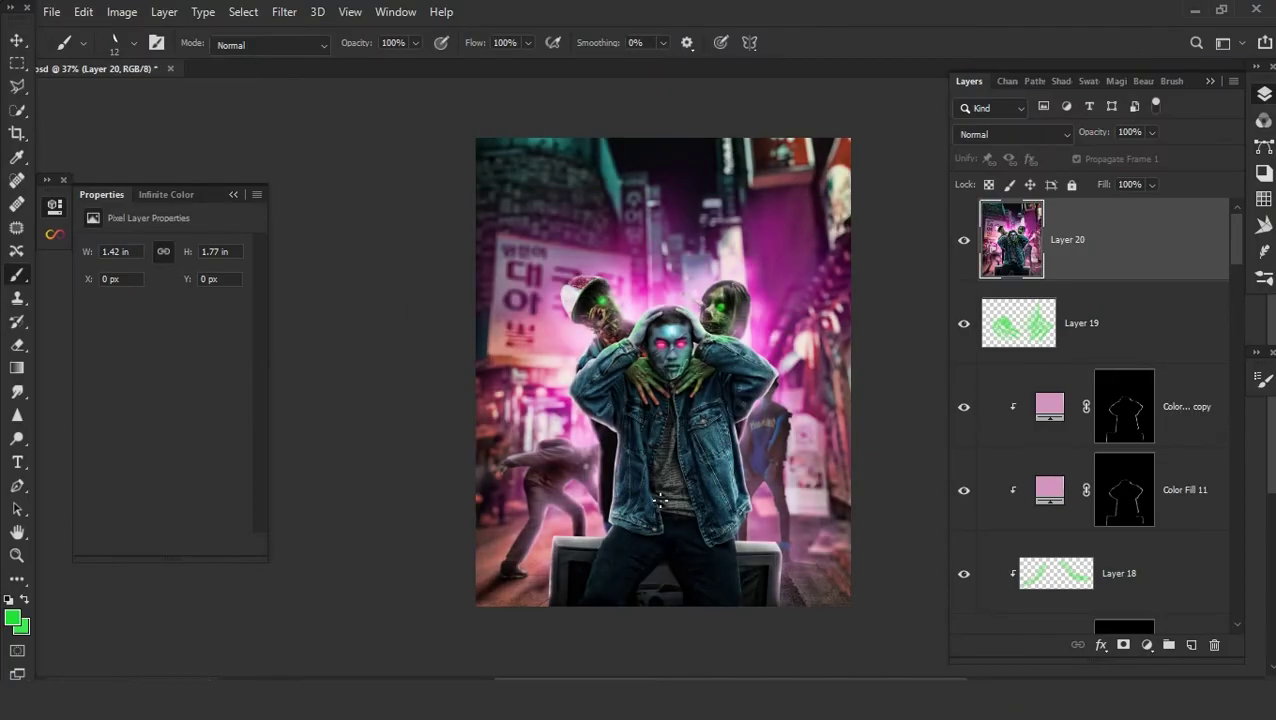
- Add a black mask to Layer 20 and choose a 68 px Soft Round Pressure Size brush
{"action": "scroll", "coordinate": [660, 498], "scroll_direction": "up", "scroll_amount": 3}
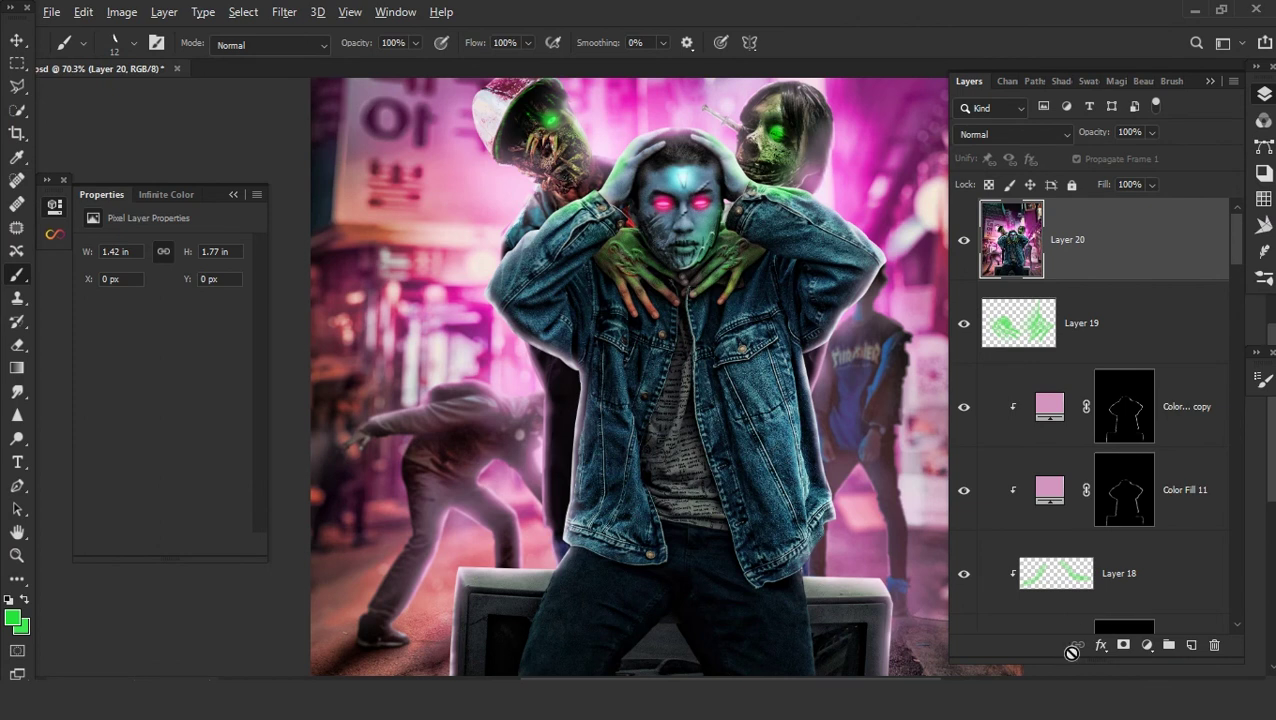
{"action": "left_click", "coordinate": [1124, 646], "text": "alt"}
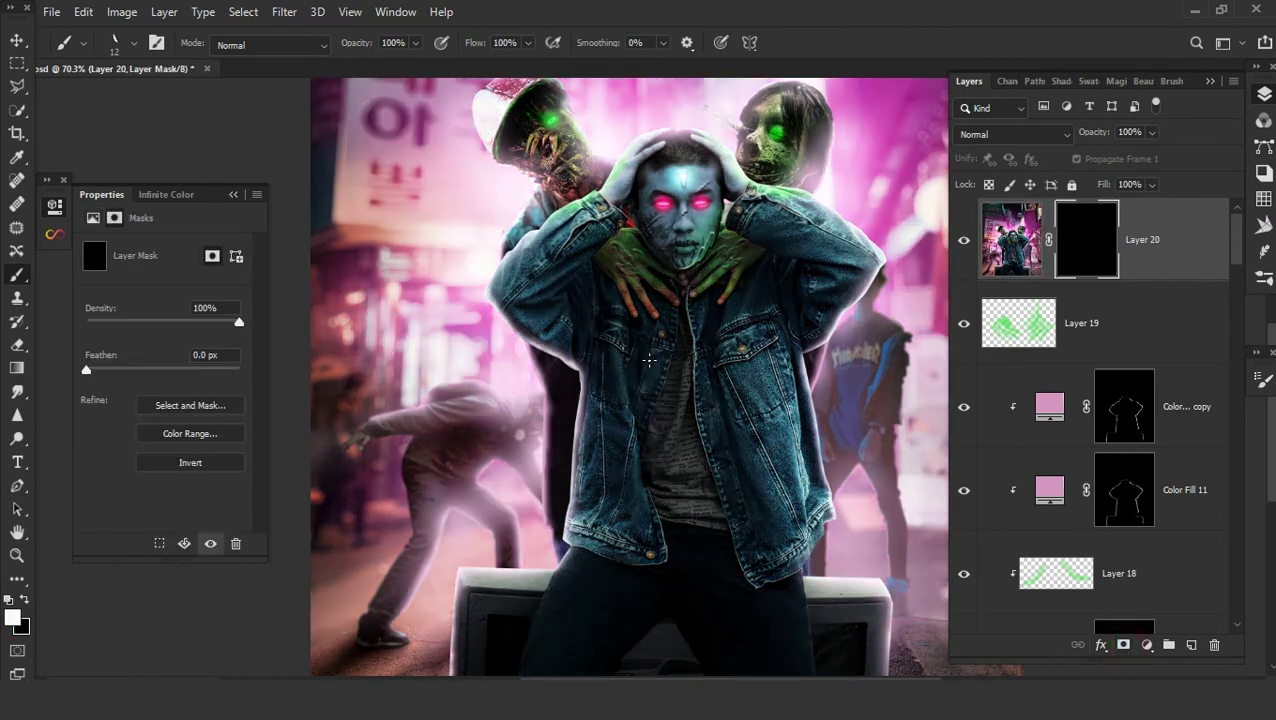
{"action": "right_click", "coordinate": [676, 362]}
{"action": "left_click", "coordinate": [128, 335]}
{"action": "left_click", "coordinate": [471, 19]}
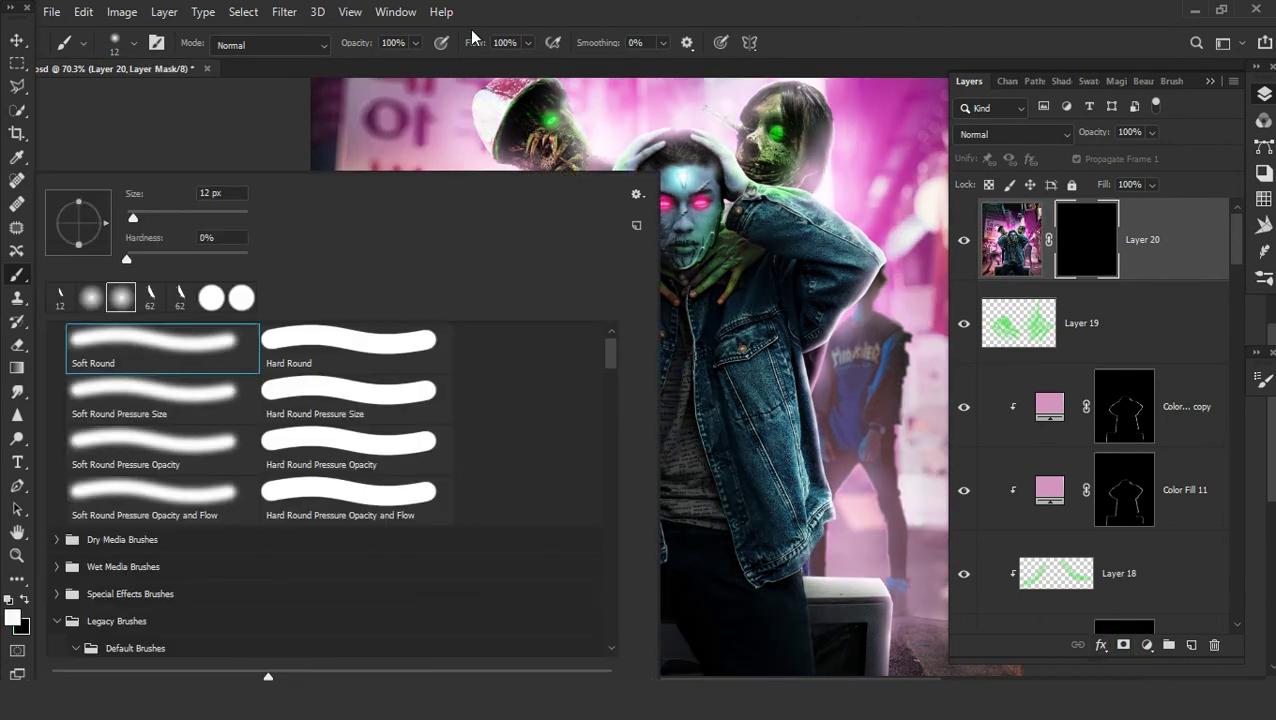
{"action": "right_click", "coordinate": [678, 353]}
{"action": "left_click", "coordinate": [92, 298]}
{"action": "left_click_drag", "start_coordinate": [133, 217], "coordinate": [167, 217]}
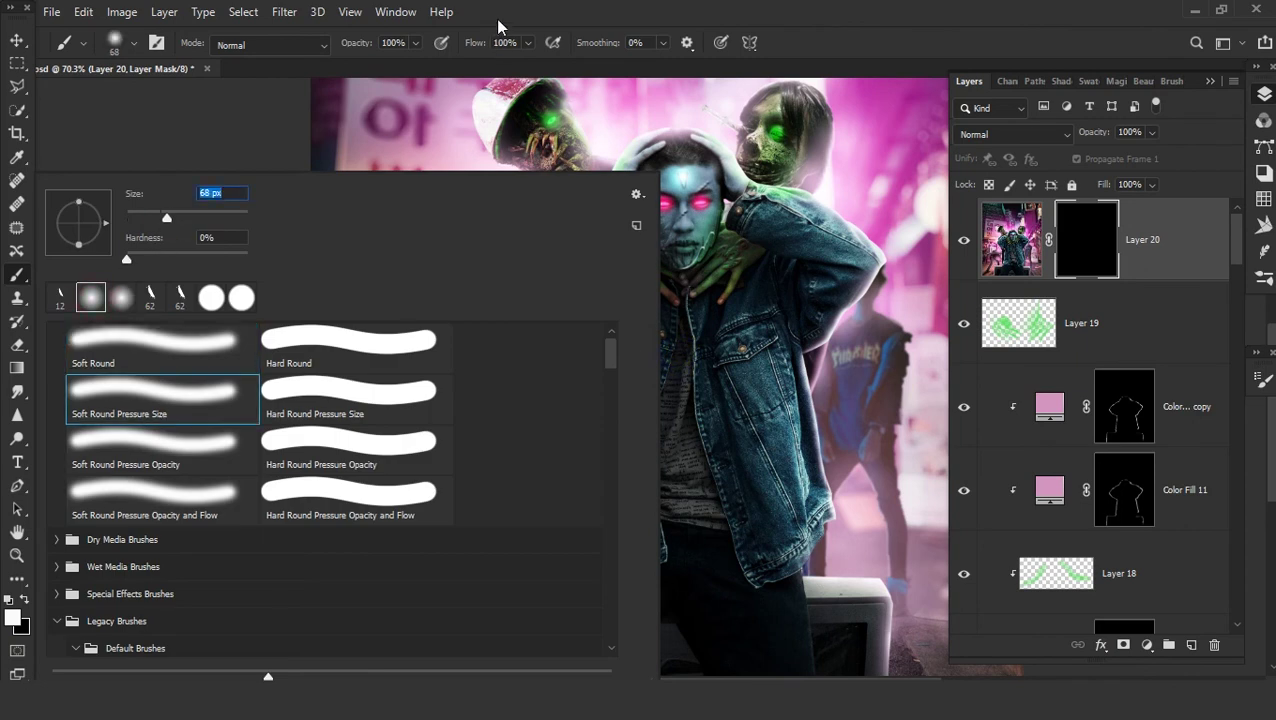
{"action": "left_click", "coordinate": [497, 19]}
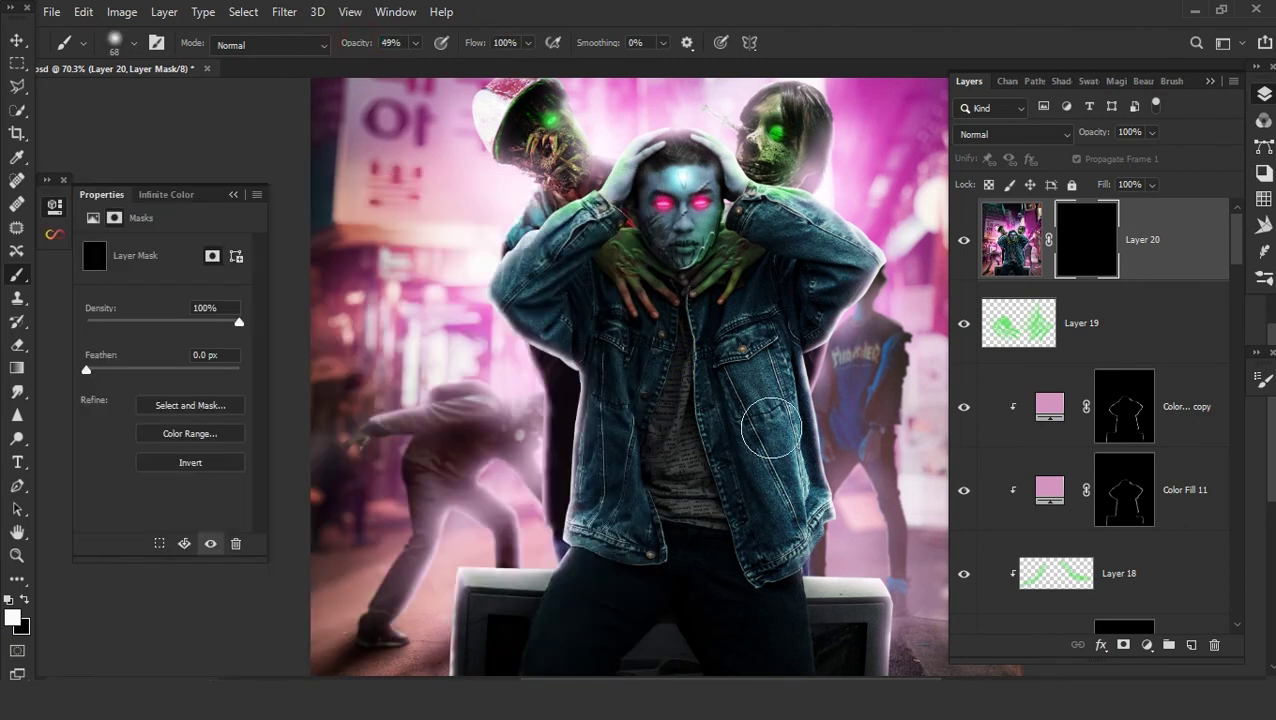
- Enlarge the brush to about 106 px and reveal the grunge over the jacket and zombie arms
{"action": "scroll", "coordinate": [763, 421], "scroll_direction": "up", "scroll_amount": 3, "text": "alt"}
{"action": "right_click", "coordinate": [763, 421]}
{"action": "left_click_drag", "start_coordinate": [183, 216], "coordinate": [190, 216]}
{"action": "left_click", "coordinate": [510, 38]}
{"action": "scroll", "coordinate": [598, 421], "scroll_direction": "down", "scroll_amount": 2}
{"action": "scroll", "coordinate": [603, 425], "scroll_direction": "down", "scroll_amount": 1}
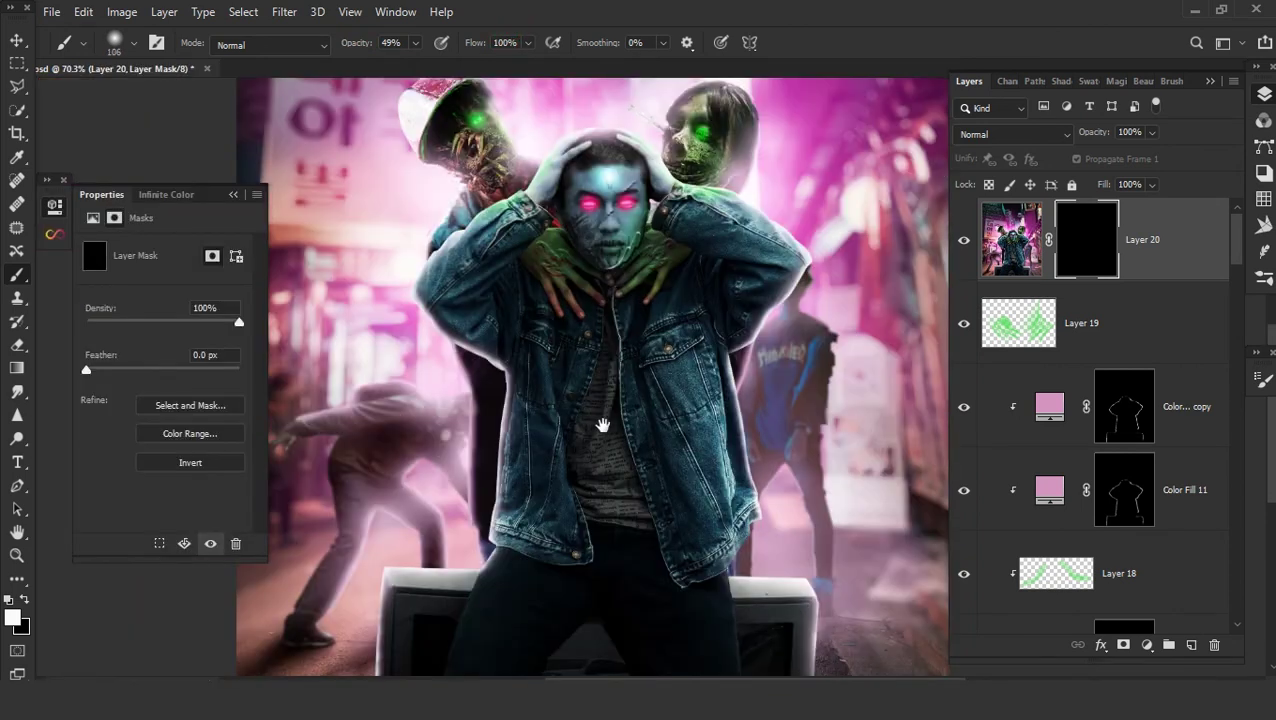
{"action": "scroll", "coordinate": [603, 425], "scroll_direction": "up", "scroll_amount": 2, "text": "alt"}
{"action": "scroll", "coordinate": [505, 215], "scroll_direction": "up", "scroll_amount": 1}
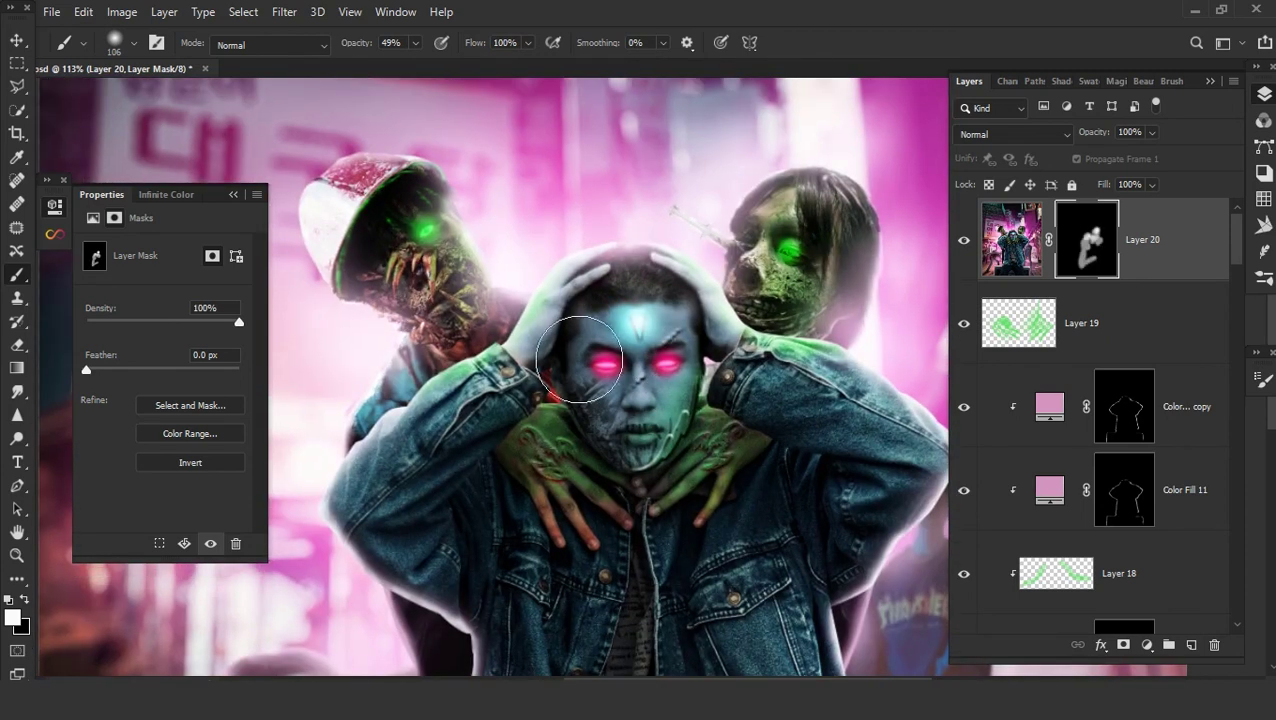
{"action": "mouse_move", "coordinate": [579, 358]}
{"action": "left_mouse_down"}
{"action": "mouse_move", "coordinate": [365, 214]}
{"action": "mouse_move", "coordinate": [500, 310]}
{"action": "mouse_move", "coordinate": [467, 538]}
{"action": "left_mouse_up"}
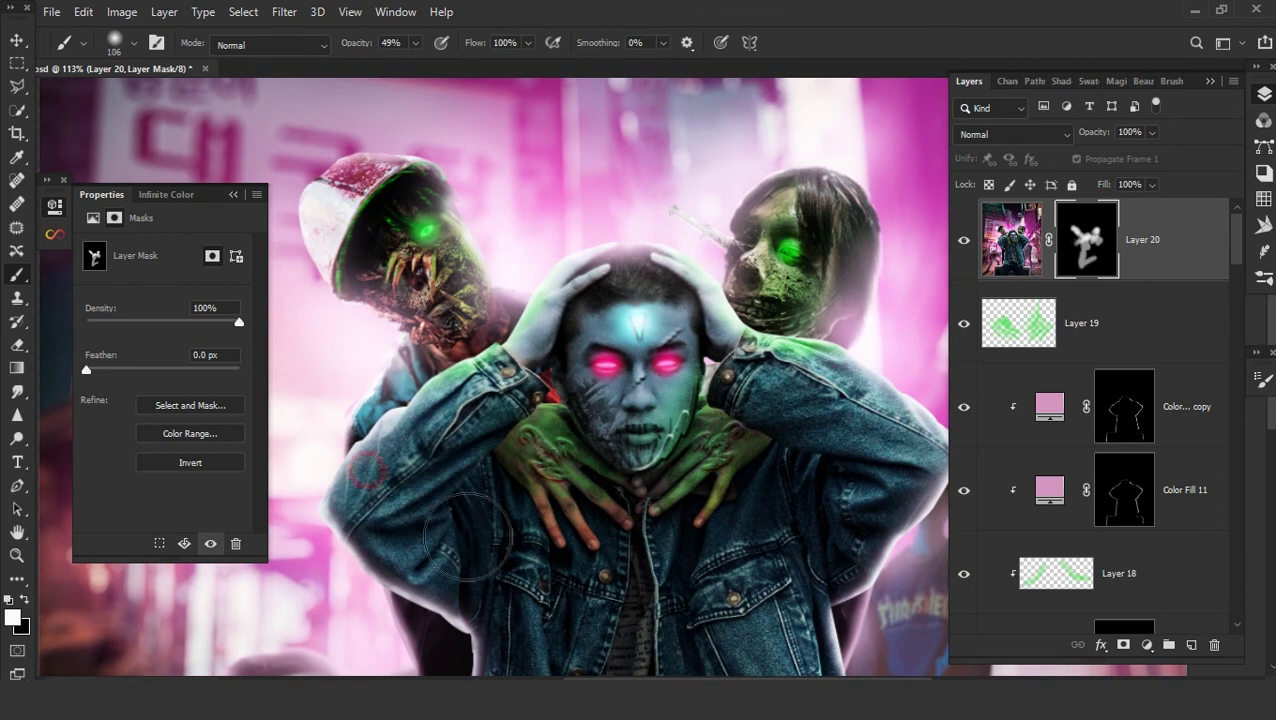
- Pan across the jacket and jeans, then fit the whole image on screen
{"action": "scroll", "coordinate": [600, 600], "scroll_direction": "down", "scroll_amount": 5}
{"action": "scroll", "coordinate": [600, 600], "scroll_direction": "right", "scroll_amount": 3}
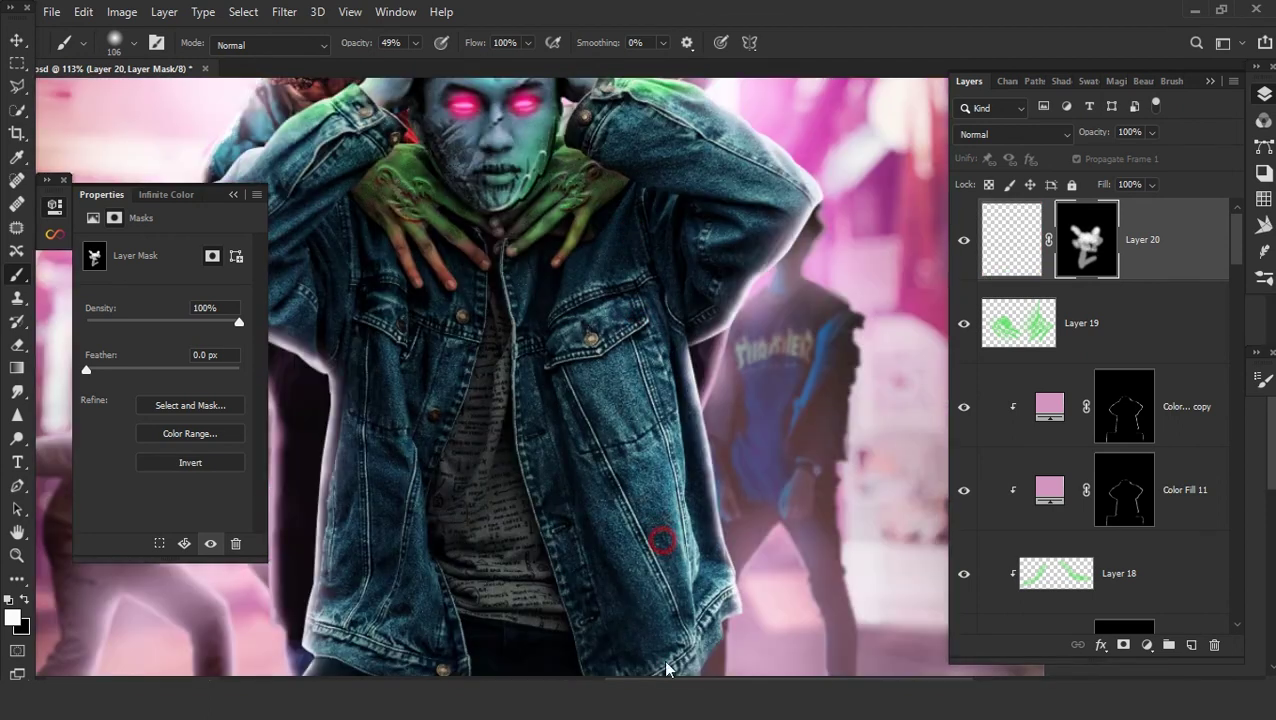
{"action": "scroll", "coordinate": [436, 607], "scroll_direction": "down", "scroll_amount": 5}
{"action": "scroll", "coordinate": [490, 425], "scroll_direction": "down", "scroll_amount": 4}
{"action": "scroll", "coordinate": [490, 425], "scroll_direction": "left", "scroll_amount": 3}
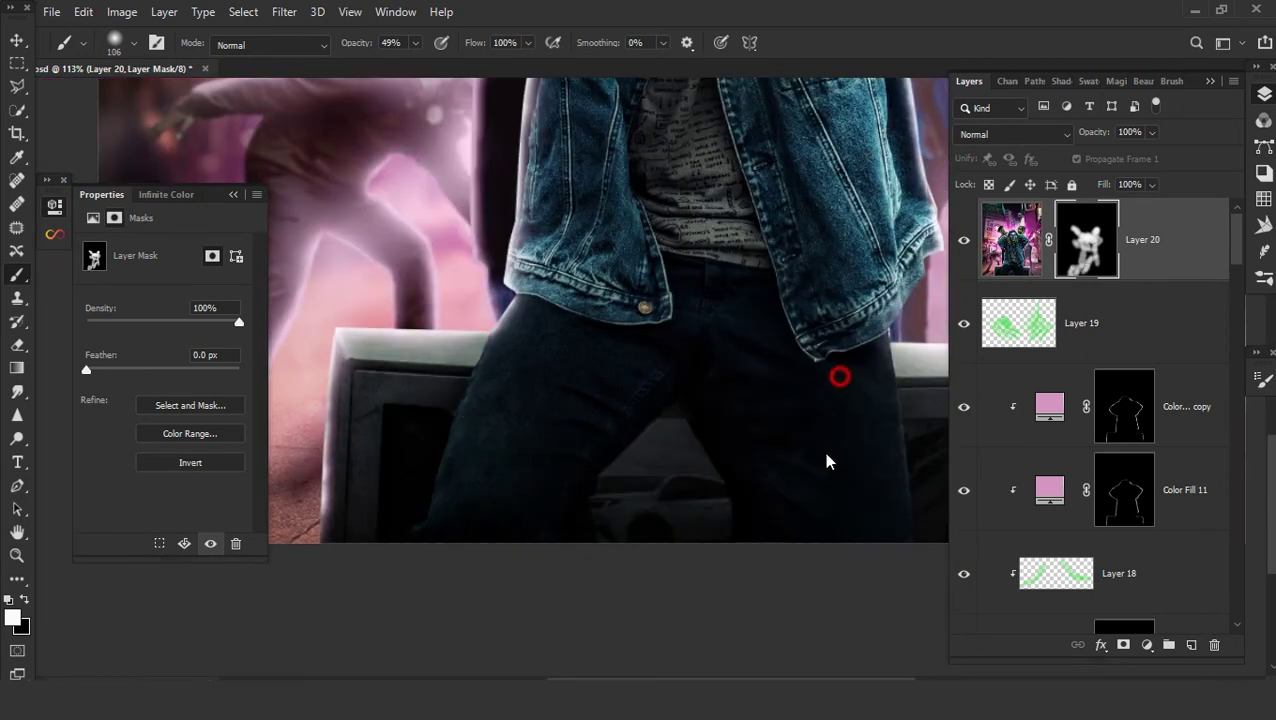
{"action": "scroll", "coordinate": [600, 500], "scroll_direction": "up", "scroll_amount": 3}
{"action": "scroll", "coordinate": [600, 500], "scroll_direction": "right", "scroll_amount": 3}
{"action": "scroll", "coordinate": [520, 540], "scroll_direction": "up", "scroll_amount": 5}
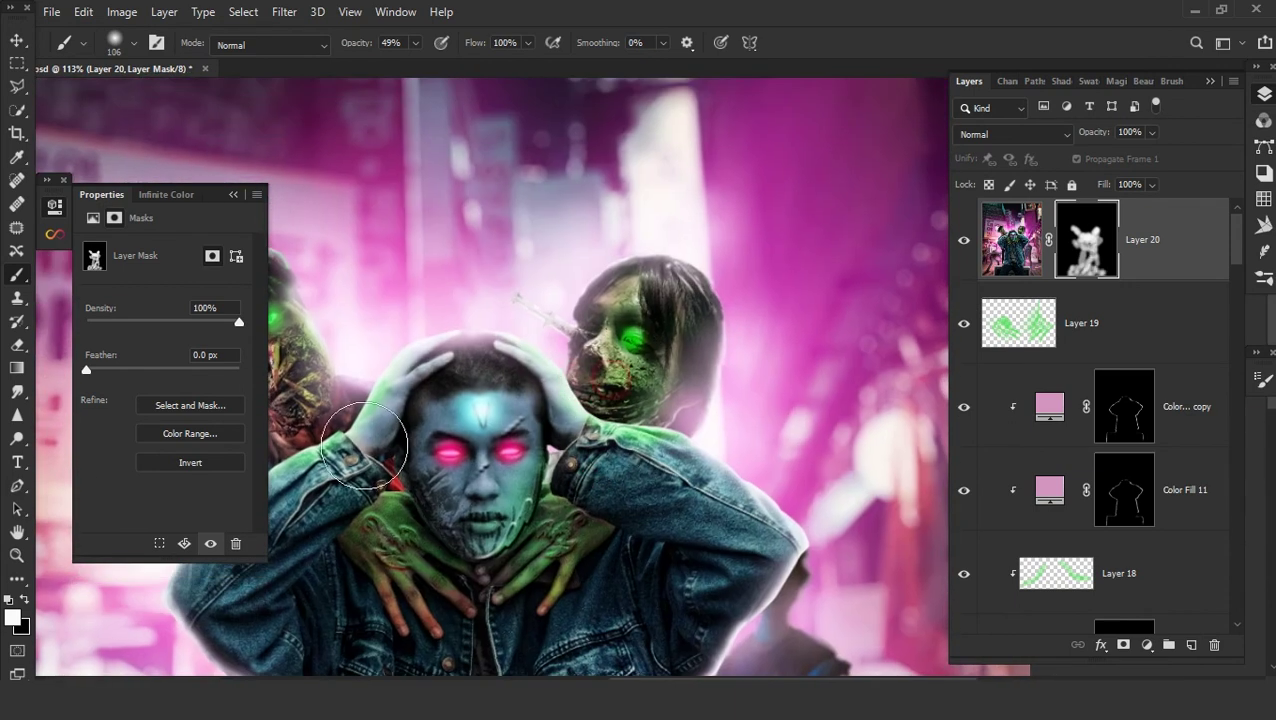
{"action": "scroll", "coordinate": [364, 446], "scroll_direction": "down", "scroll_amount": 3}
{"action": "scroll", "coordinate": [364, 446], "scroll_direction": "down", "scroll_amount": 1}
{"action": "left_click_drag", "start_coordinate": [512, 553], "coordinate": [627, 363]}
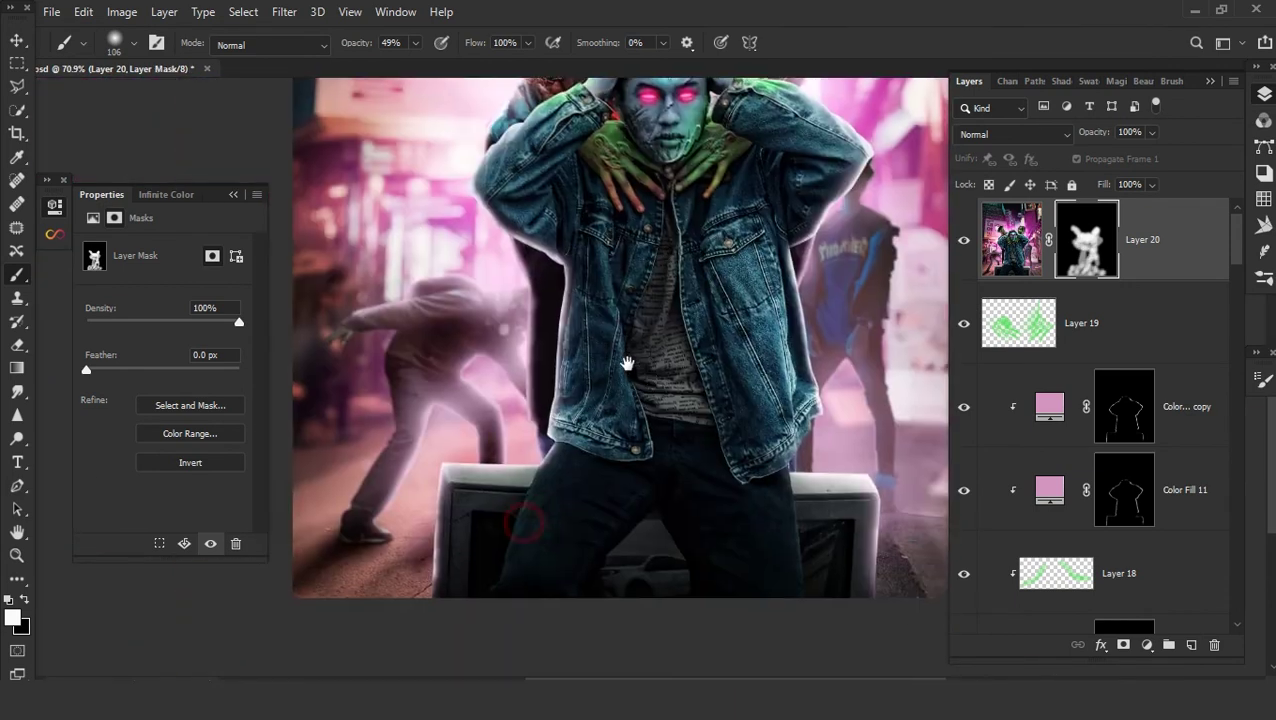
{"action": "key", "text": "ctrl+0"}
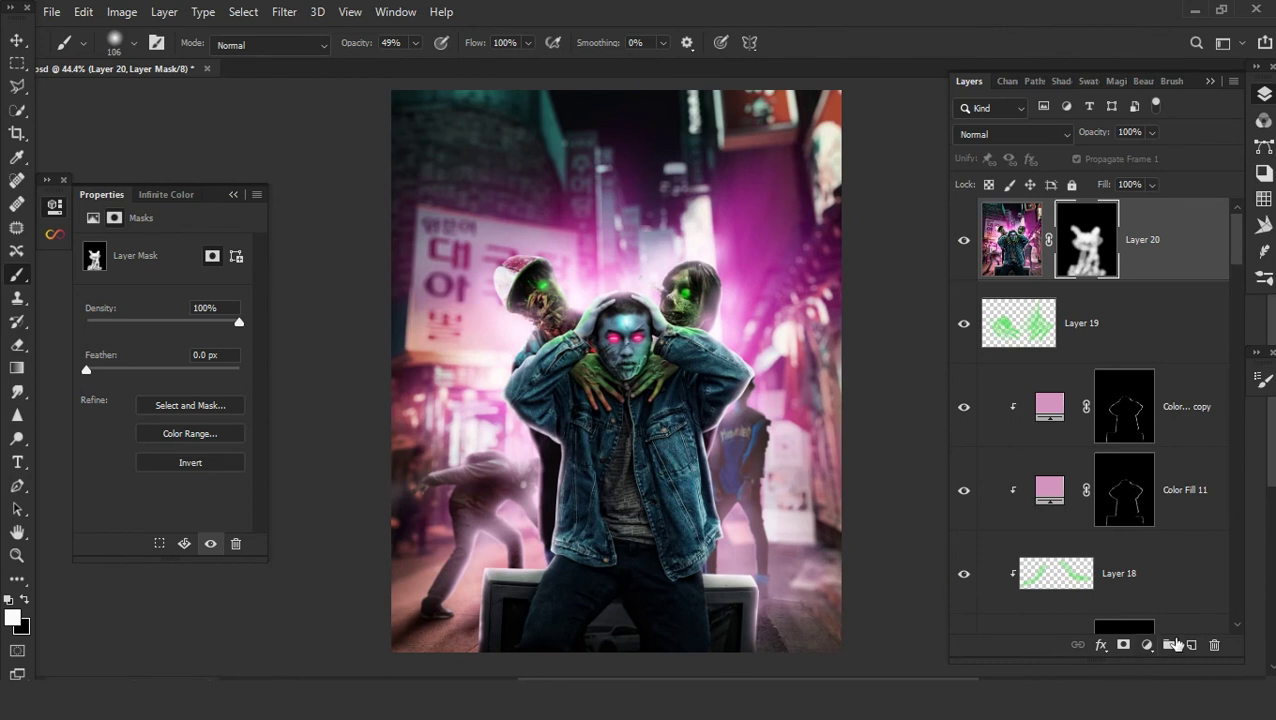
- Draw a green gradient glow along the bottom on a new Linear Light layer, rotated ~11° and enlarged to ~130%
{"action": "left_click", "coordinate": [1192, 644]}
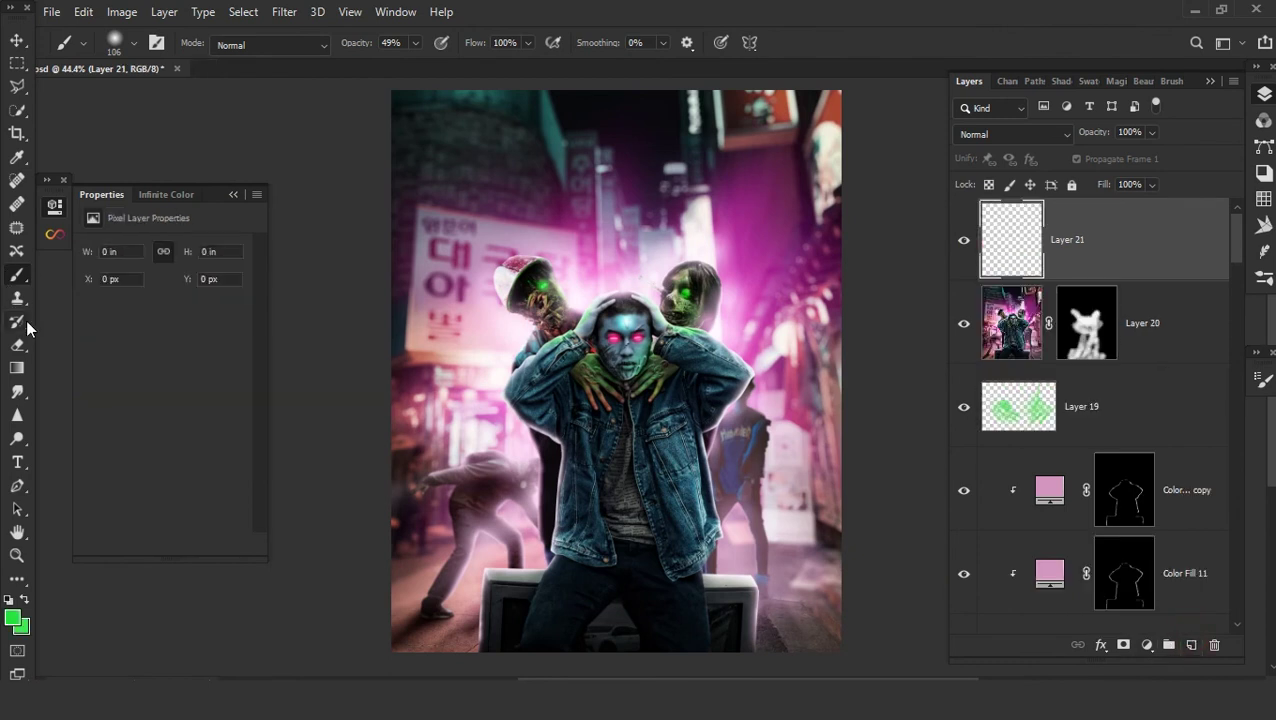
{"action": "left_click", "coordinate": [17, 368]}
{"action": "left_click_drag", "start_coordinate": [655, 423], "coordinate": [678, 305]}
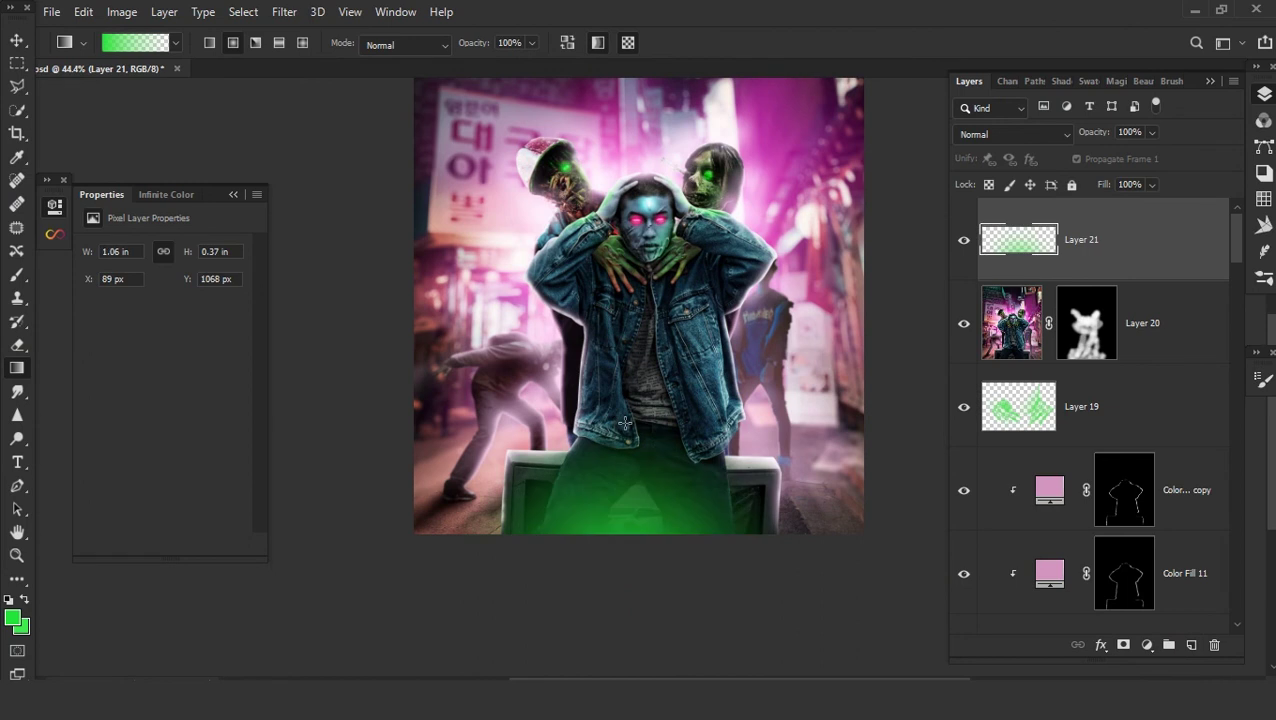
{"action": "left_click", "coordinate": [1010, 140]}
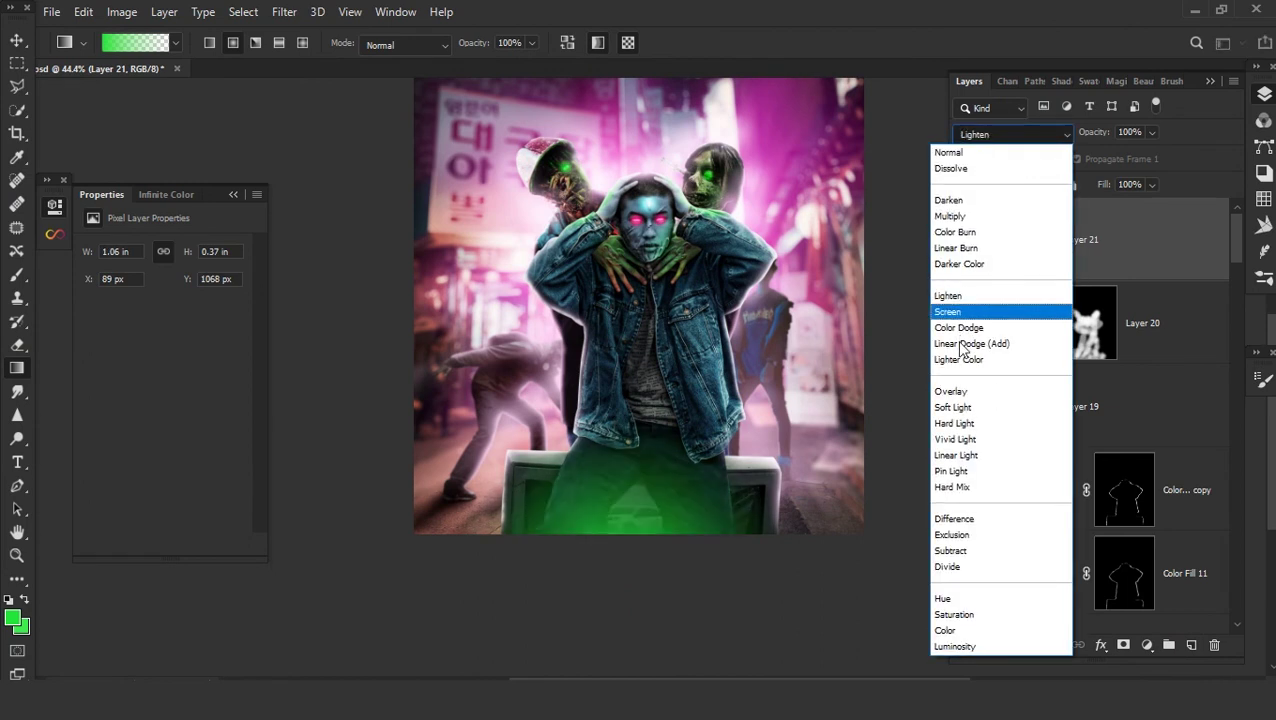
{"action": "left_click", "coordinate": [957, 459]}
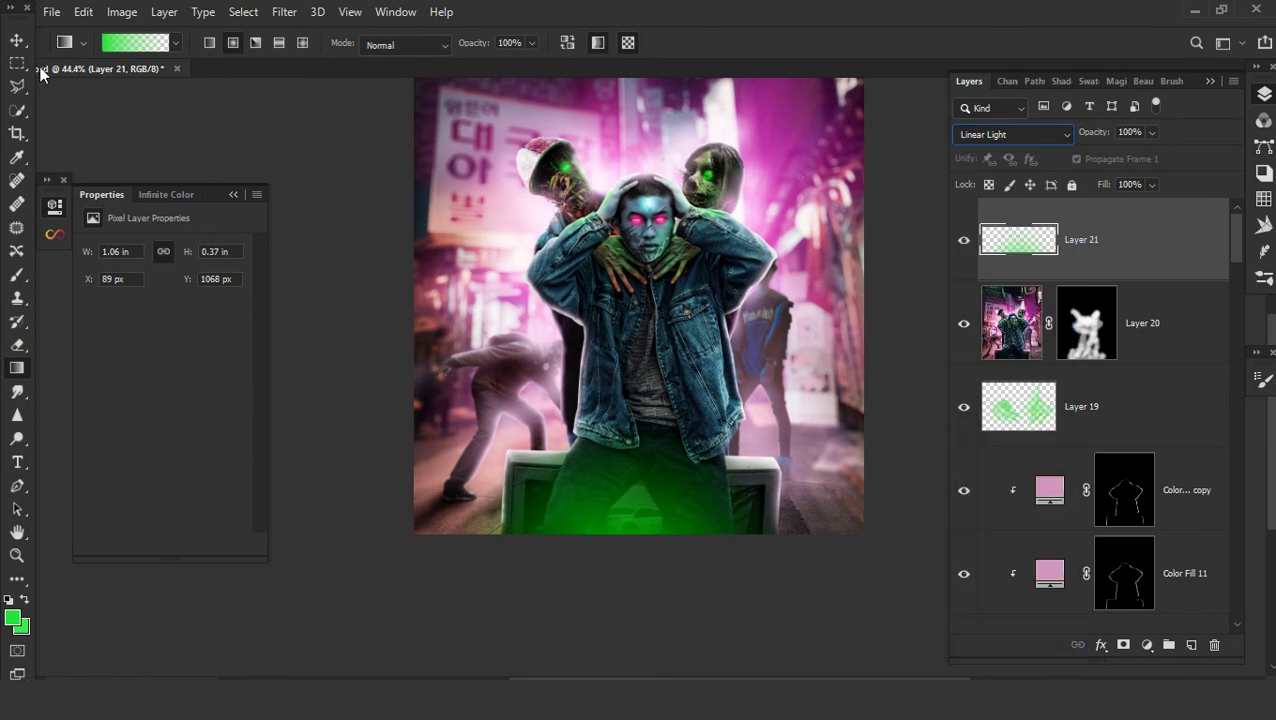
{"action": "key", "text": "v"}
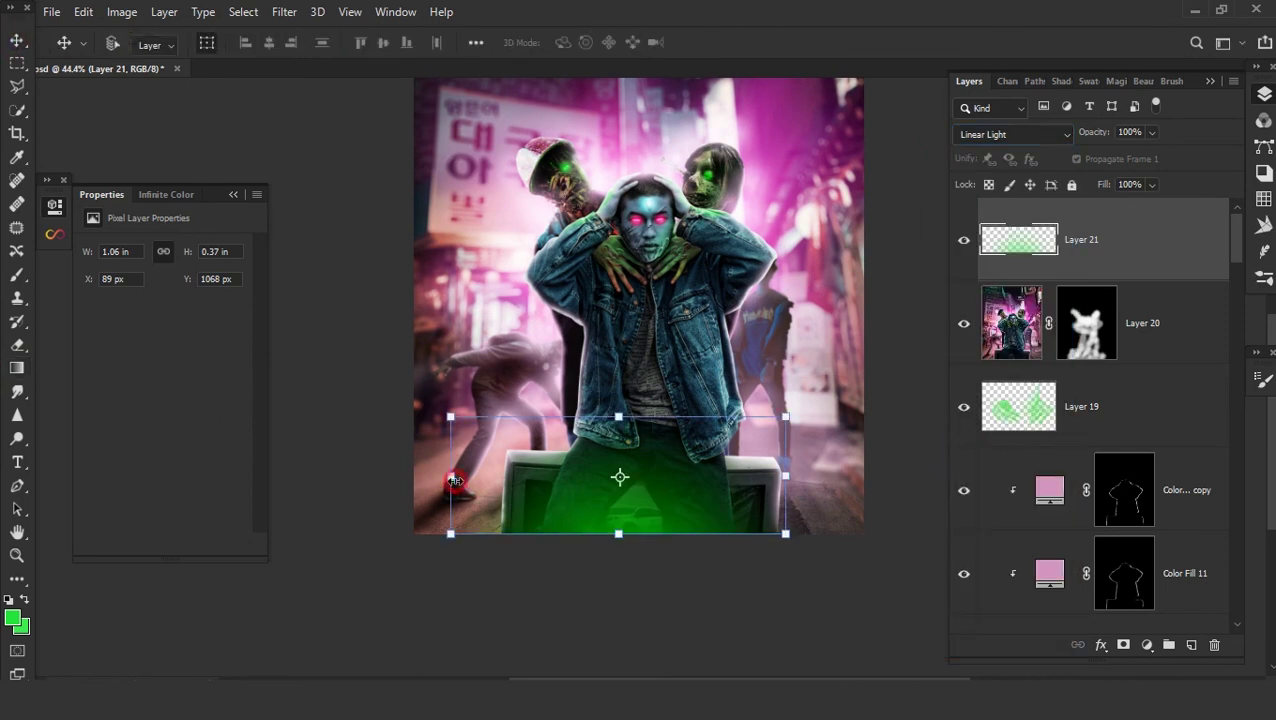
{"action": "left_click_drag", "start_coordinate": [808, 522], "coordinate": [800, 565]}
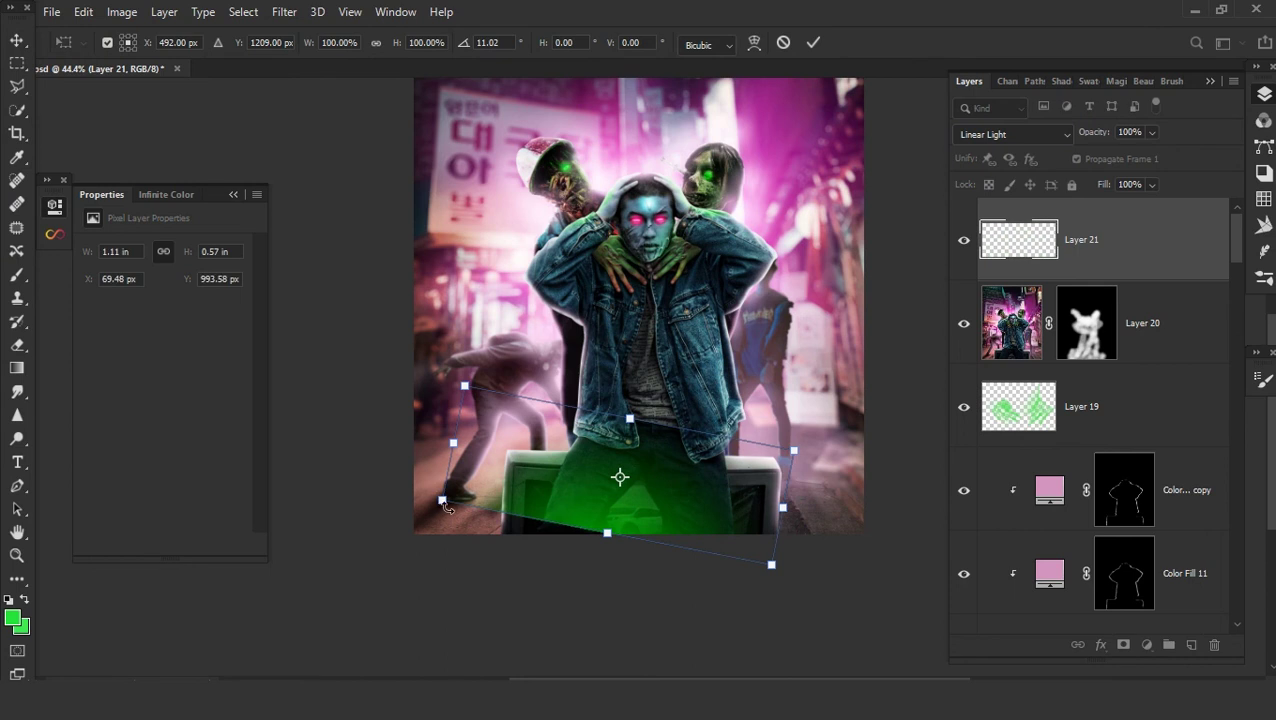
{"action": "left_click_drag", "start_coordinate": [442, 500], "coordinate": [336, 536]}
{"action": "mouse_move", "coordinate": [494, 493]}
{"action": "left_mouse_down"}
{"action": "mouse_move", "coordinate": [440, 554]}
{"action": "mouse_move", "coordinate": [449, 537]}
{"action": "left_mouse_up"}
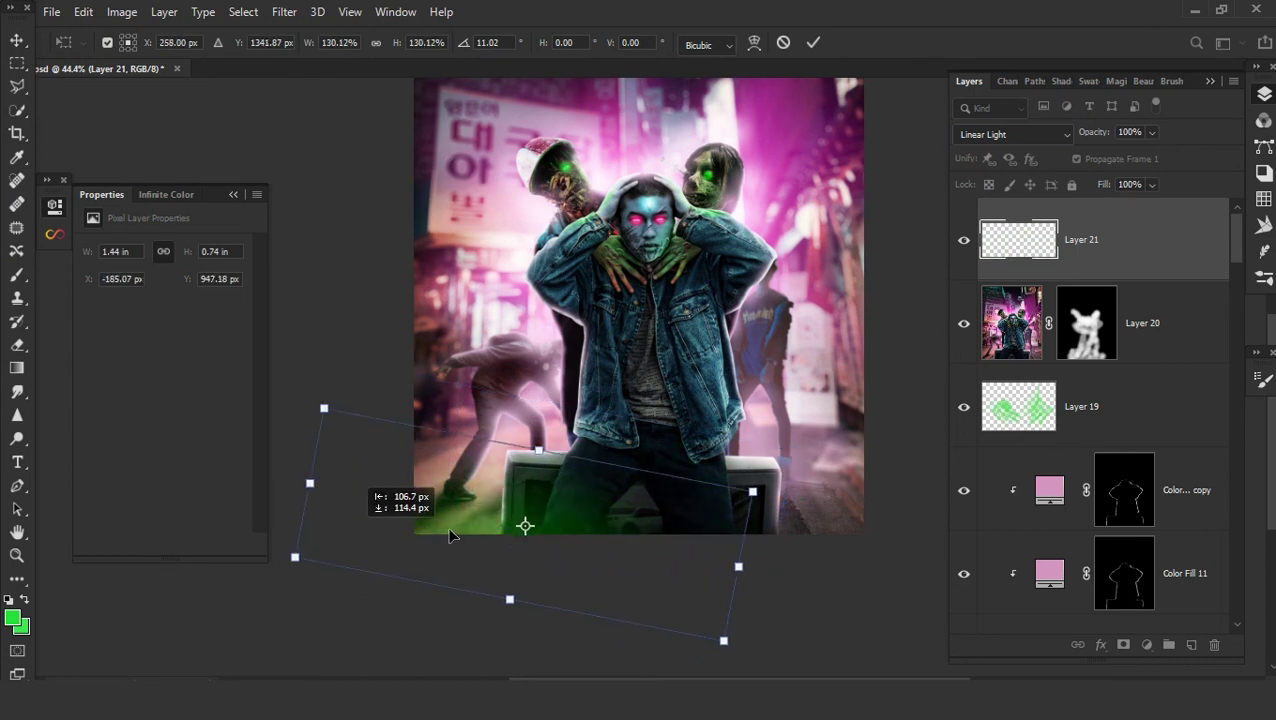
{"action": "key", "text": "Return"}
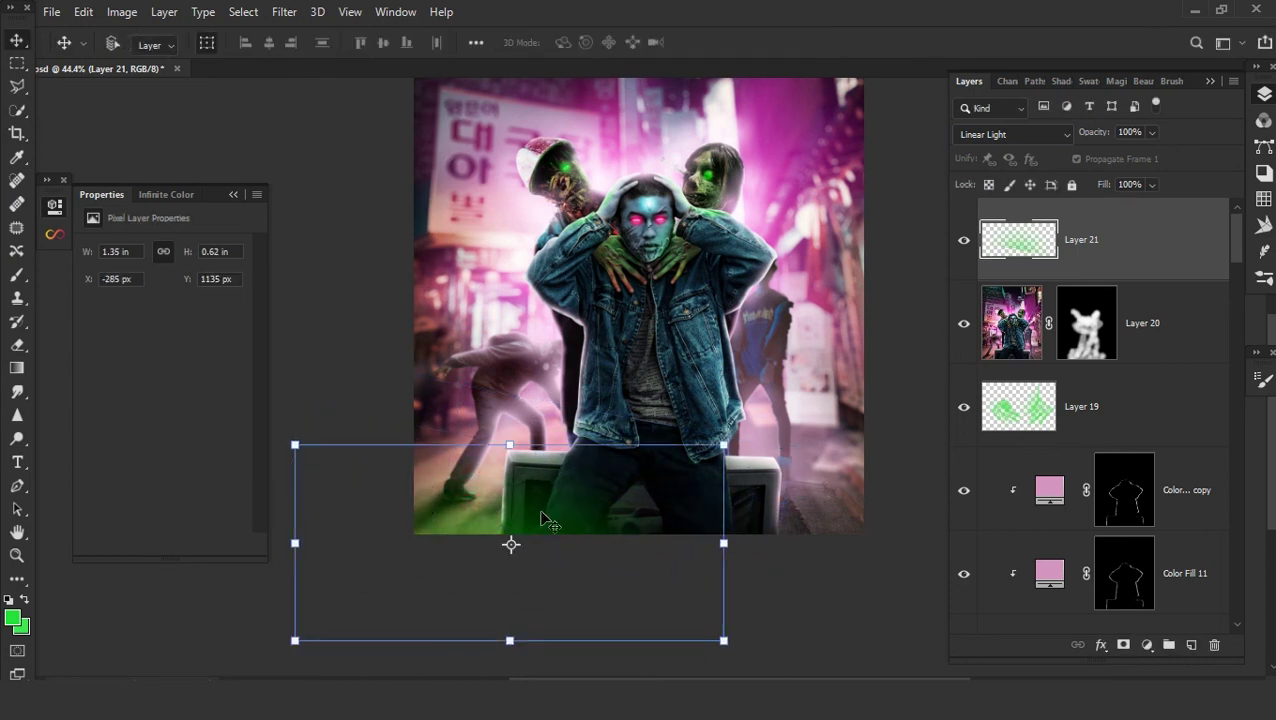
- Duplicate the glow, rotate the copy about -21°, set it to Divide and enlarge it to ~142%
{"action": "left_click_drag", "start_coordinate": [545, 520], "coordinate": [732, 512], "text": "alt"}
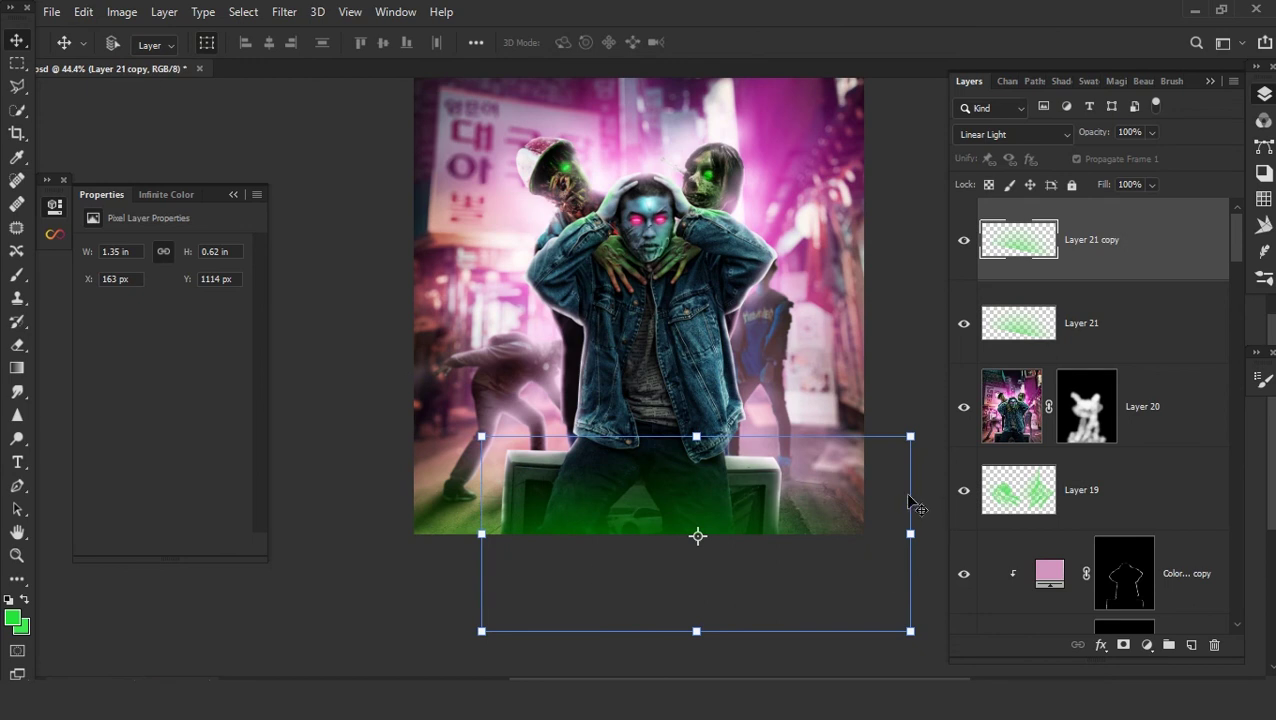
{"action": "key", "text": "ctrl+t"}
{"action": "left_click_drag", "start_coordinate": [918, 485], "coordinate": [856, 388]}
{"action": "left_click_drag", "start_coordinate": [601, 488], "coordinate": [850, 537]}
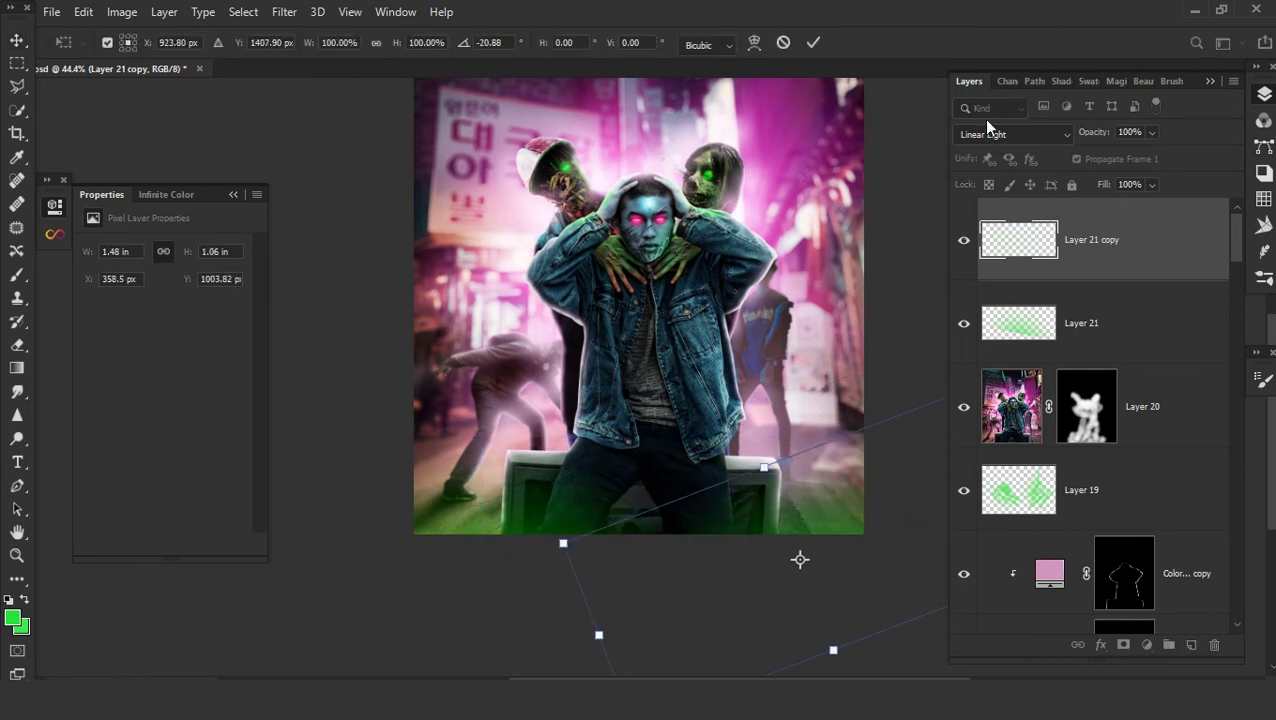
{"action": "left_click", "coordinate": [812, 43]}
{"action": "left_click", "coordinate": [990, 134]}
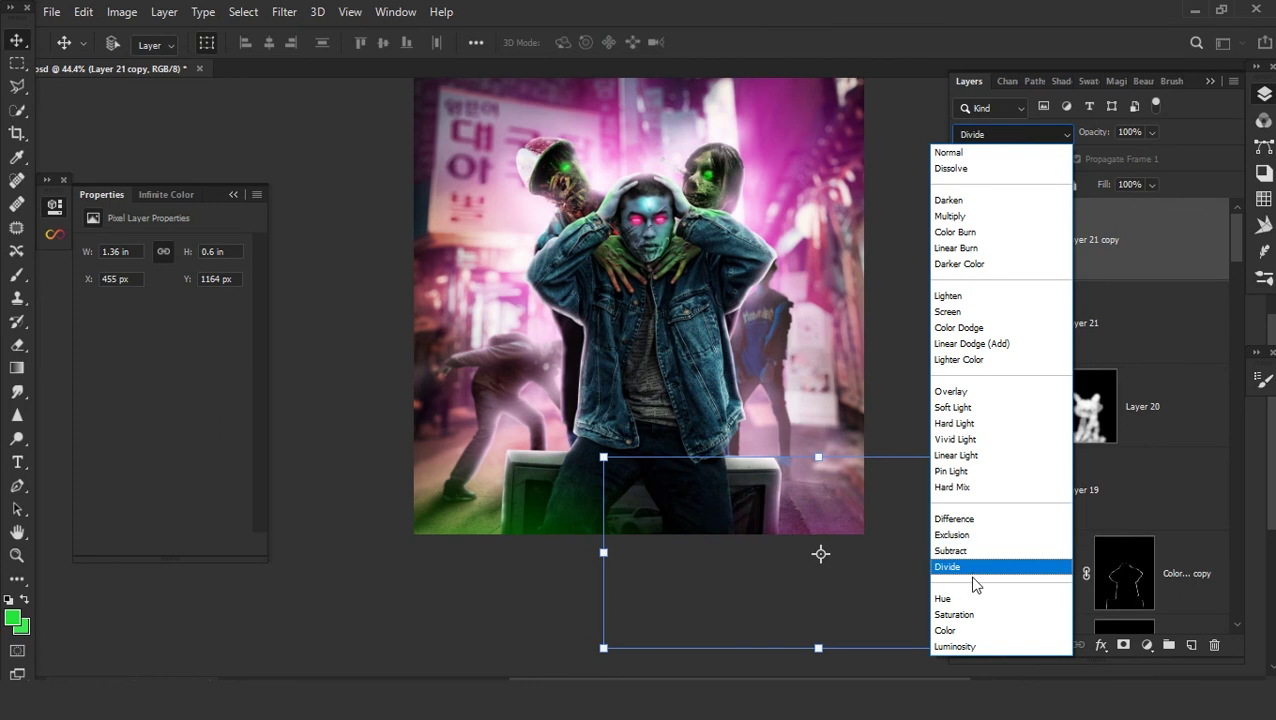
{"action": "left_click", "coordinate": [975, 566]}
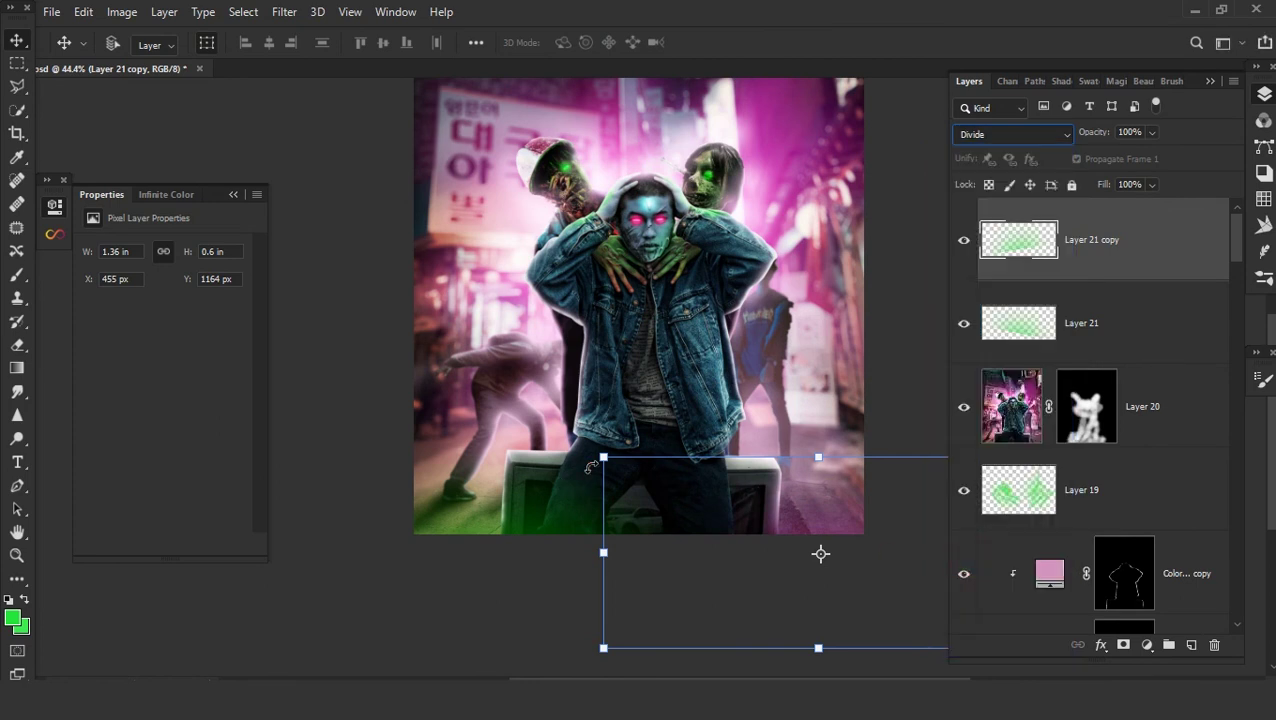
{"action": "left_click", "coordinate": [602, 459]}
{"action": "left_click_drag", "start_coordinate": [601, 459], "coordinate": [421, 379]}
{"action": "left_click_drag", "start_coordinate": [758, 501], "coordinate": [866, 544]}
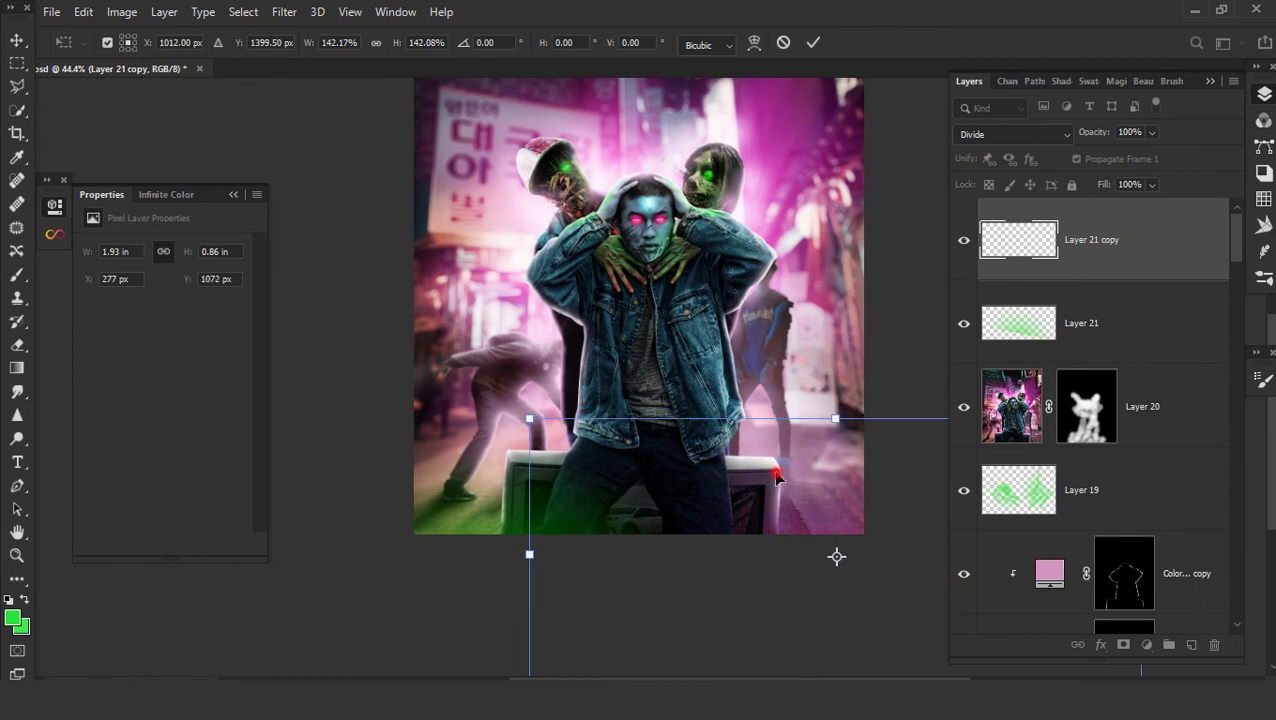
{"action": "key", "text": "Return"}
{"action": "scroll", "coordinate": [698, 458], "scroll_direction": "up", "scroll_amount": 3}
{"action": "left_click_drag", "start_coordinate": [652, 413], "coordinate": [718, 416]}
{"action": "scroll", "coordinate": [718, 416], "scroll_direction": "down", "scroll_amount": 2}
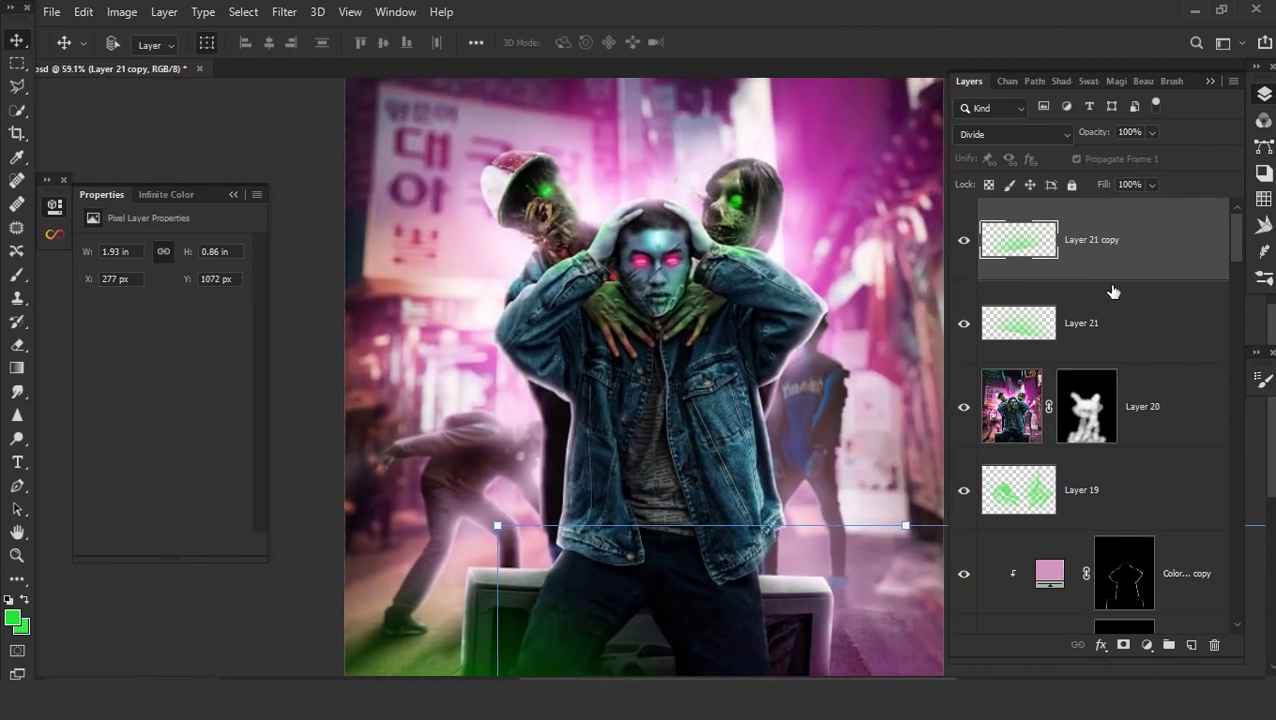
- Stamp the merged composite onto a new top layer with Apply Image
{"action": "left_click", "coordinate": [1190, 646]}
{"action": "left_click", "coordinate": [121, 11]}
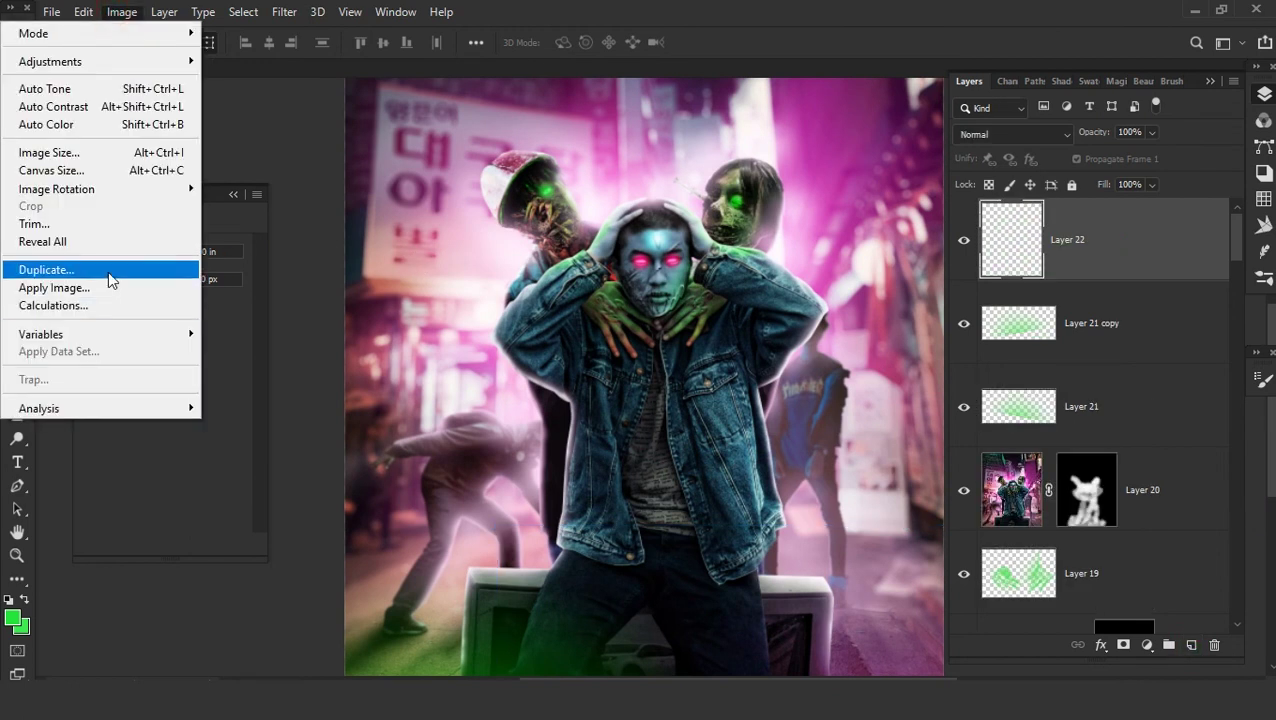
{"action": "left_click", "coordinate": [133, 287]}
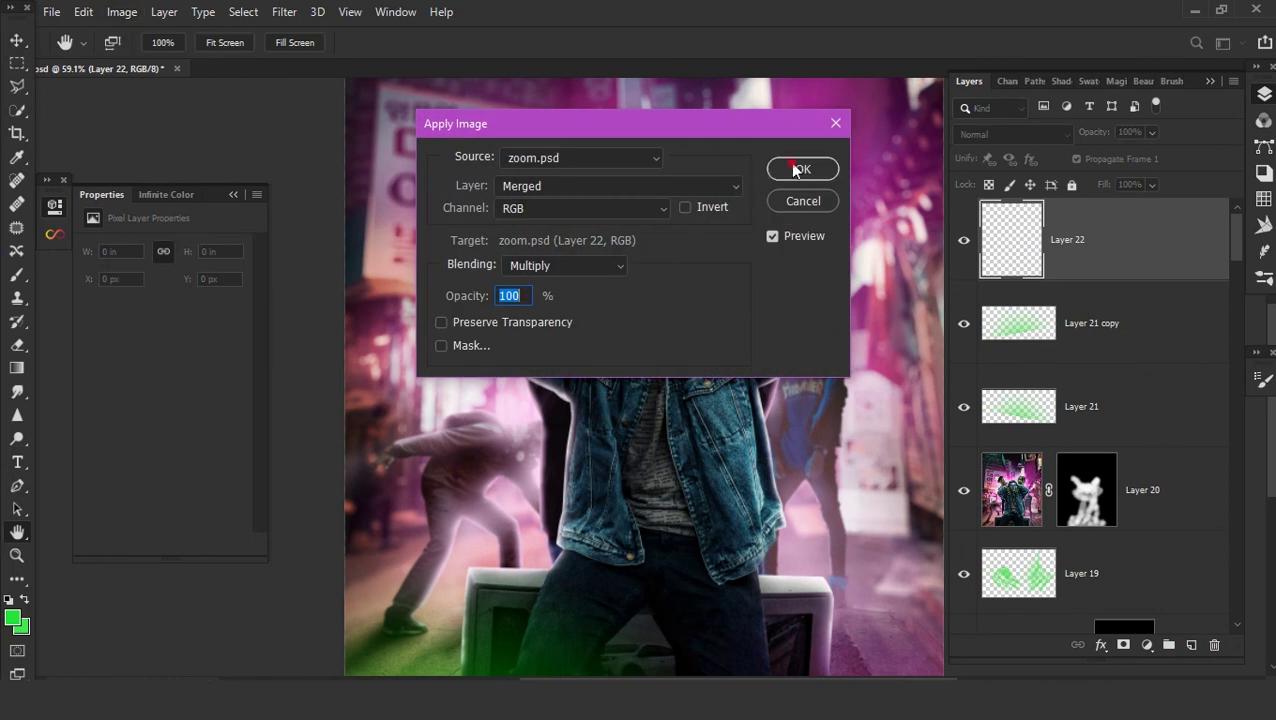
{"action": "left_click", "coordinate": [789, 162]}
- Launch Topaz Adjust 5 on the merged layer from the Filter menu
{"action": "left_click", "coordinate": [284, 11]}
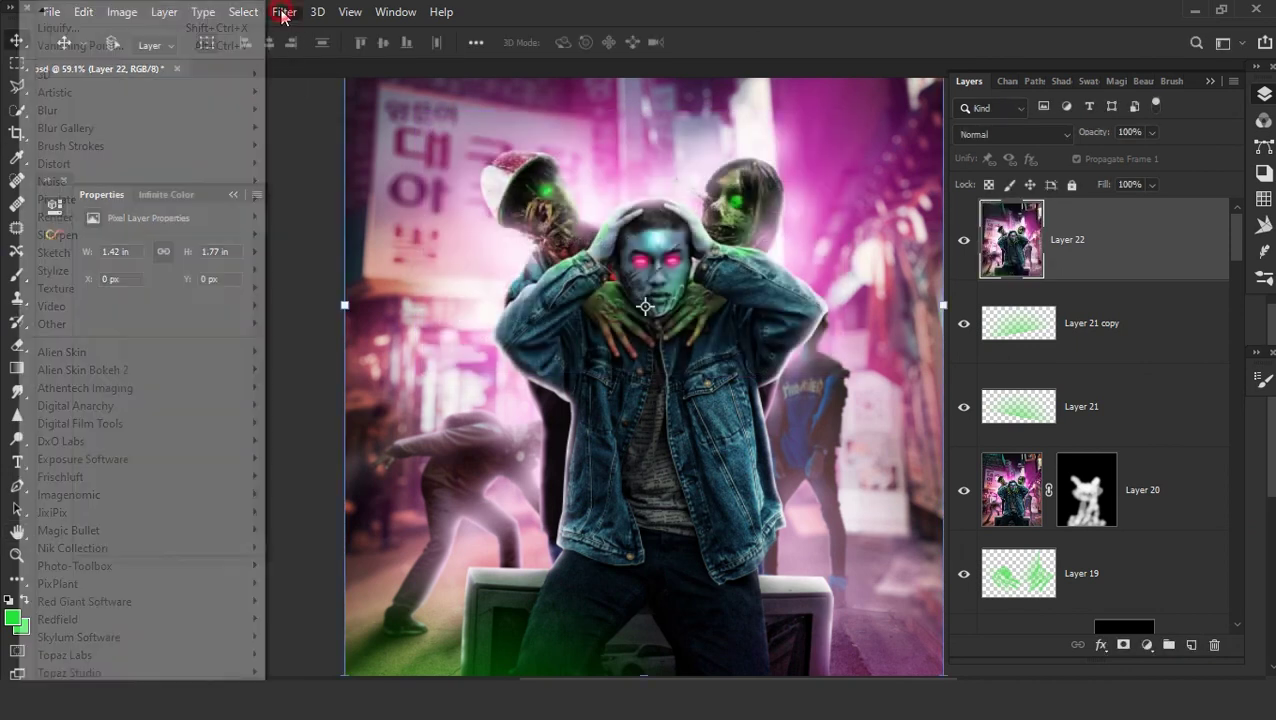
{"action": "left_click", "coordinate": [541, 12]}
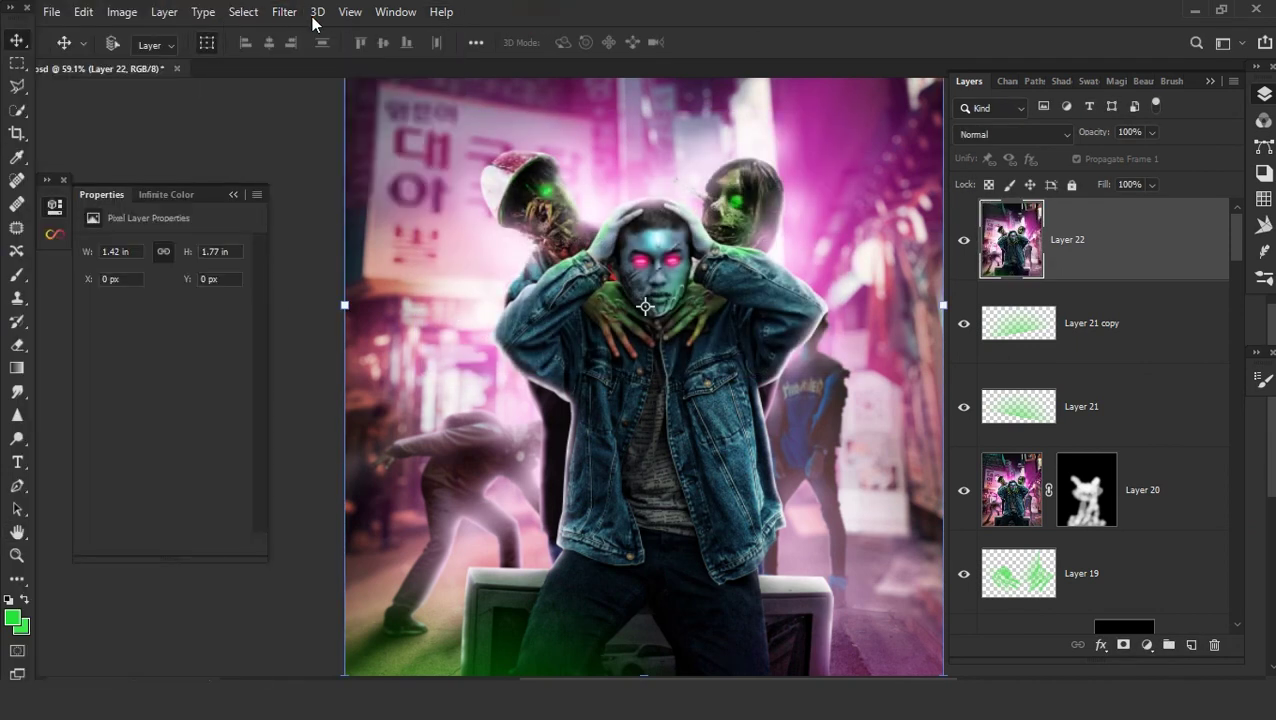
{"action": "left_click", "coordinate": [286, 14]}
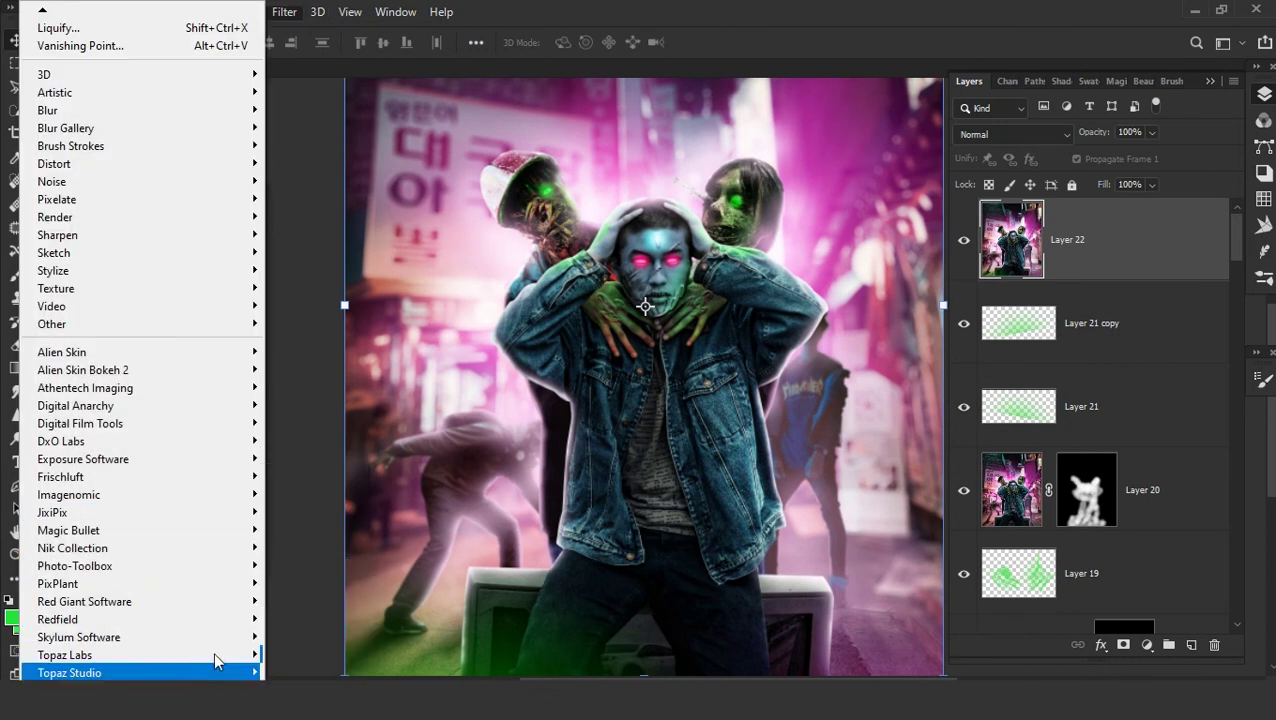
{"action": "mouse_move", "coordinate": [65, 655]}
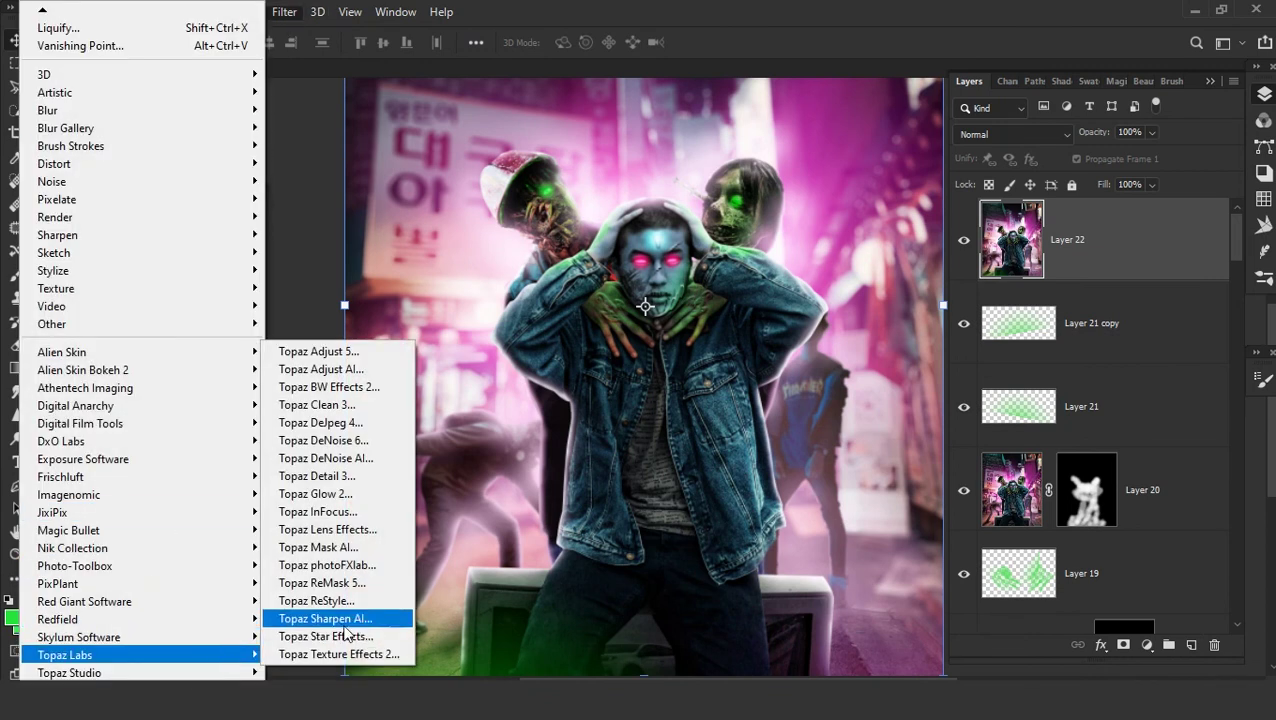
{"action": "left_click", "coordinate": [358, 351]}
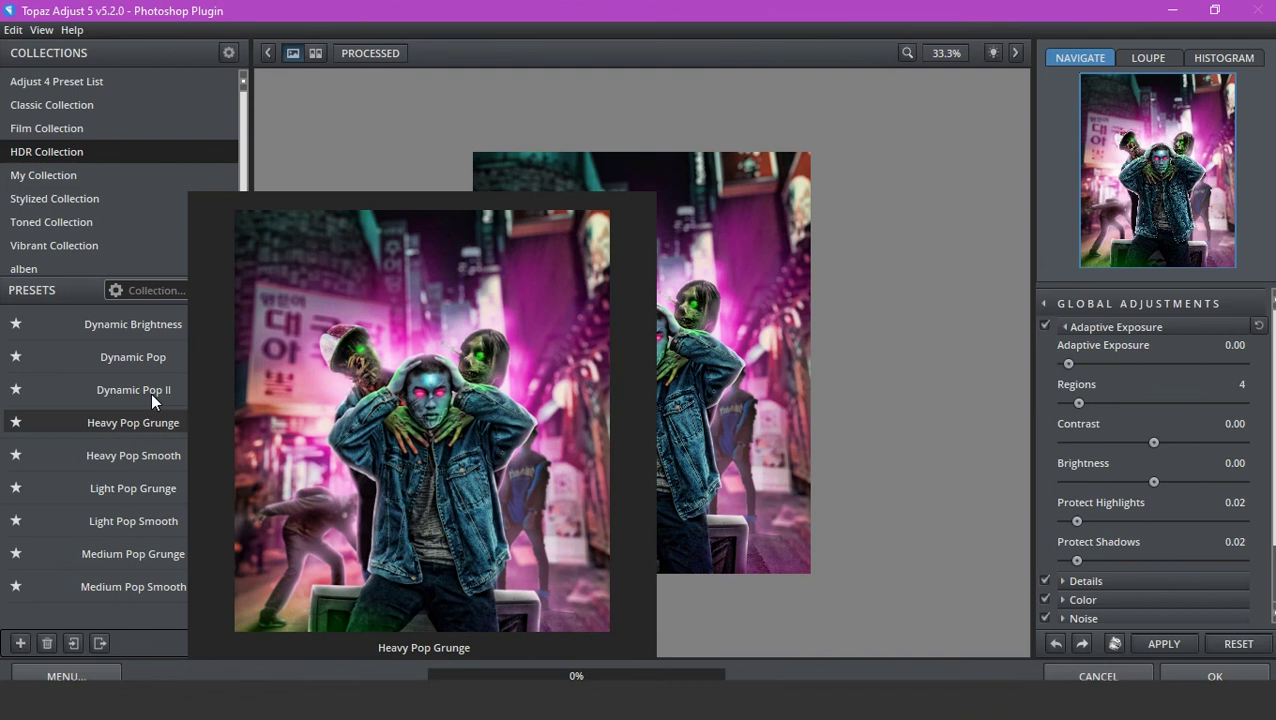
- Apply Topaz's Dynamic Pop II preset with brightness lowered to -1.07 and accept it
{"action": "left_click", "coordinate": [151, 390]}
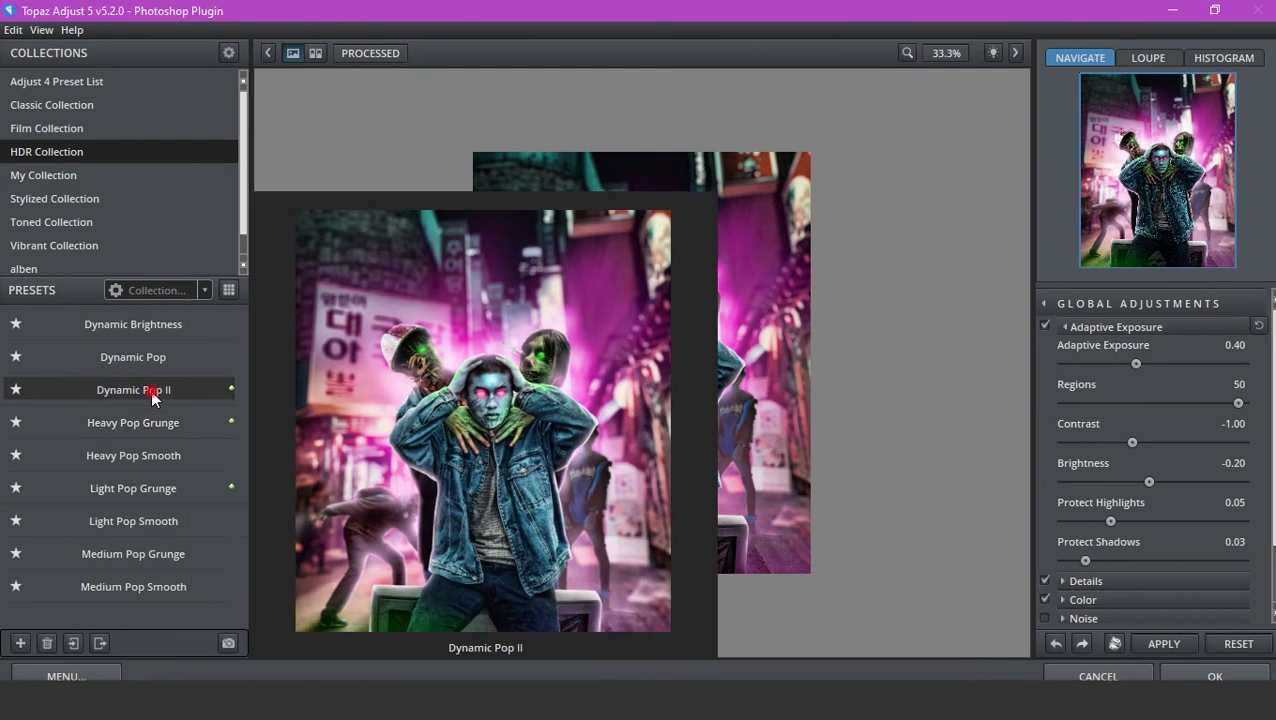
{"action": "mouse_move", "coordinate": [1147, 482]}
{"action": "left_mouse_down"}
{"action": "mouse_move", "coordinate": [1118, 495]}
{"action": "mouse_move", "coordinate": [1130, 500]}
{"action": "left_mouse_up"}
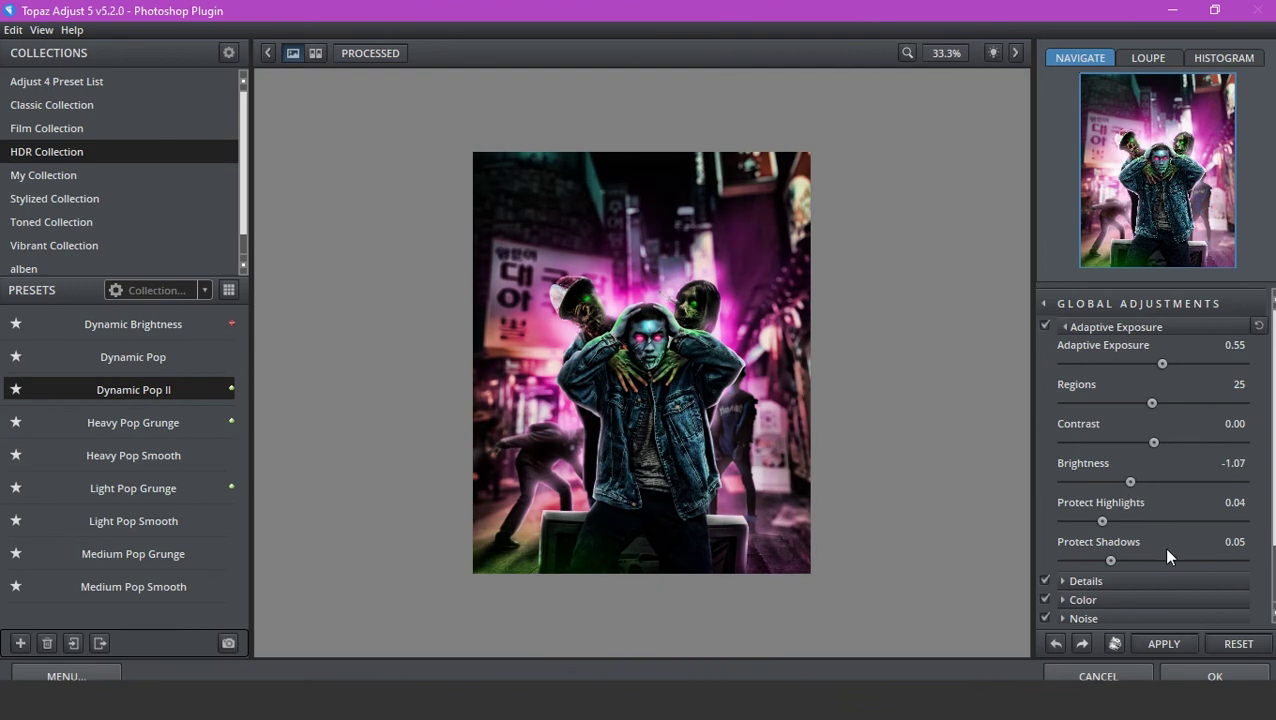
{"action": "left_click", "coordinate": [1180, 678]}
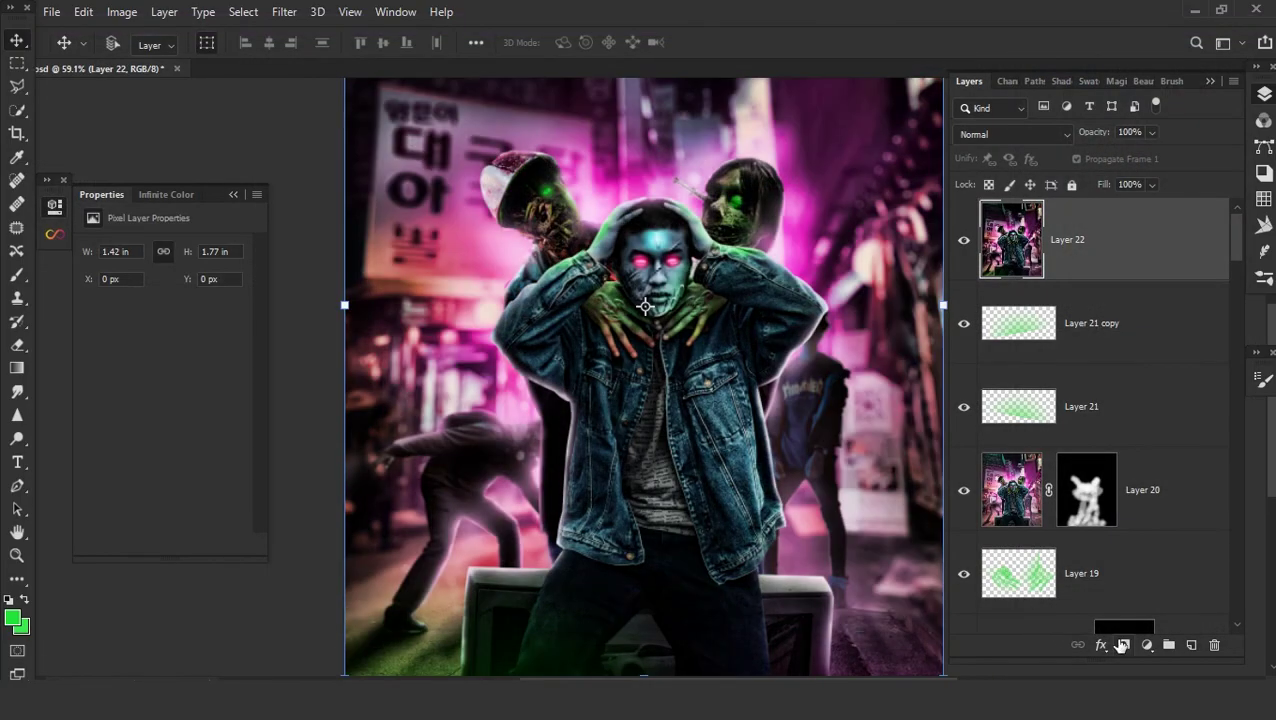
- Add a black mask to Layer 22 and paint white to reveal the green hands
{"action": "left_click", "coordinate": [1122, 646], "text": "alt"}
{"action": "key", "text": "ctrl+1"}
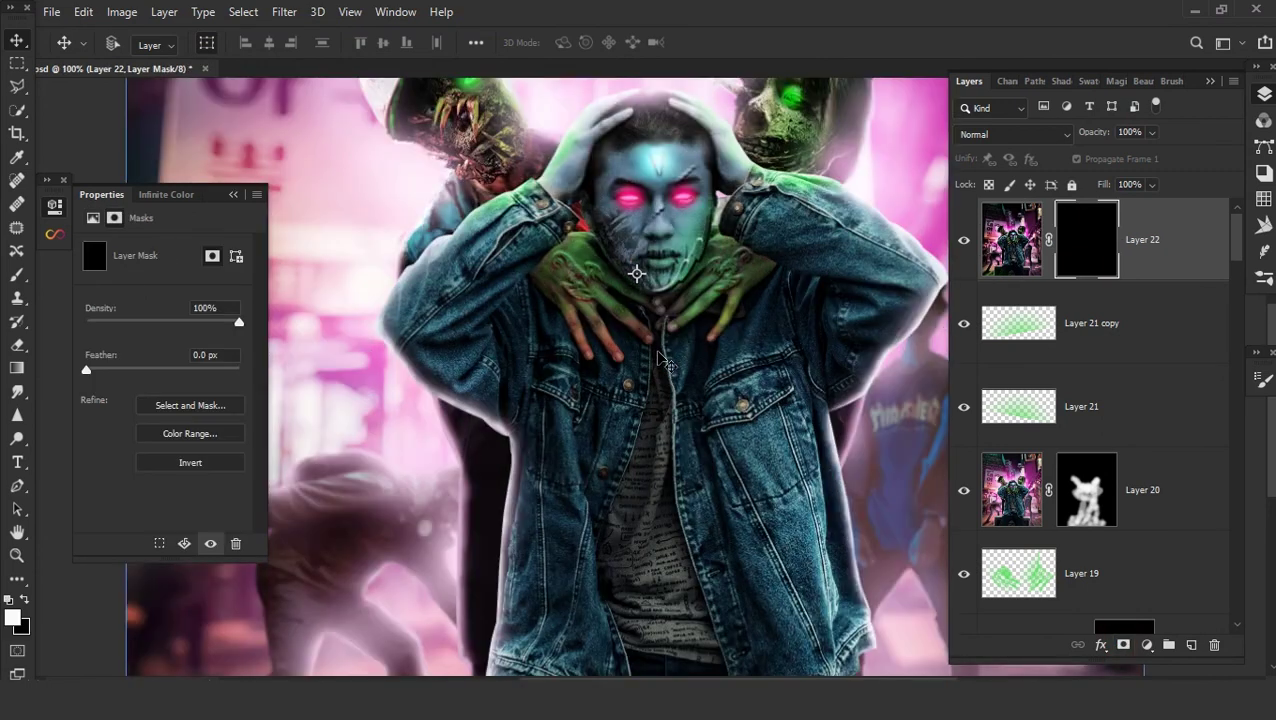
{"action": "key", "text": "b"}
{"action": "right_click", "coordinate": [753, 383]}
{"action": "key", "text": "Escape"}
{"action": "scroll", "coordinate": [864, 455], "scroll_direction": "right", "scroll_amount": 3}
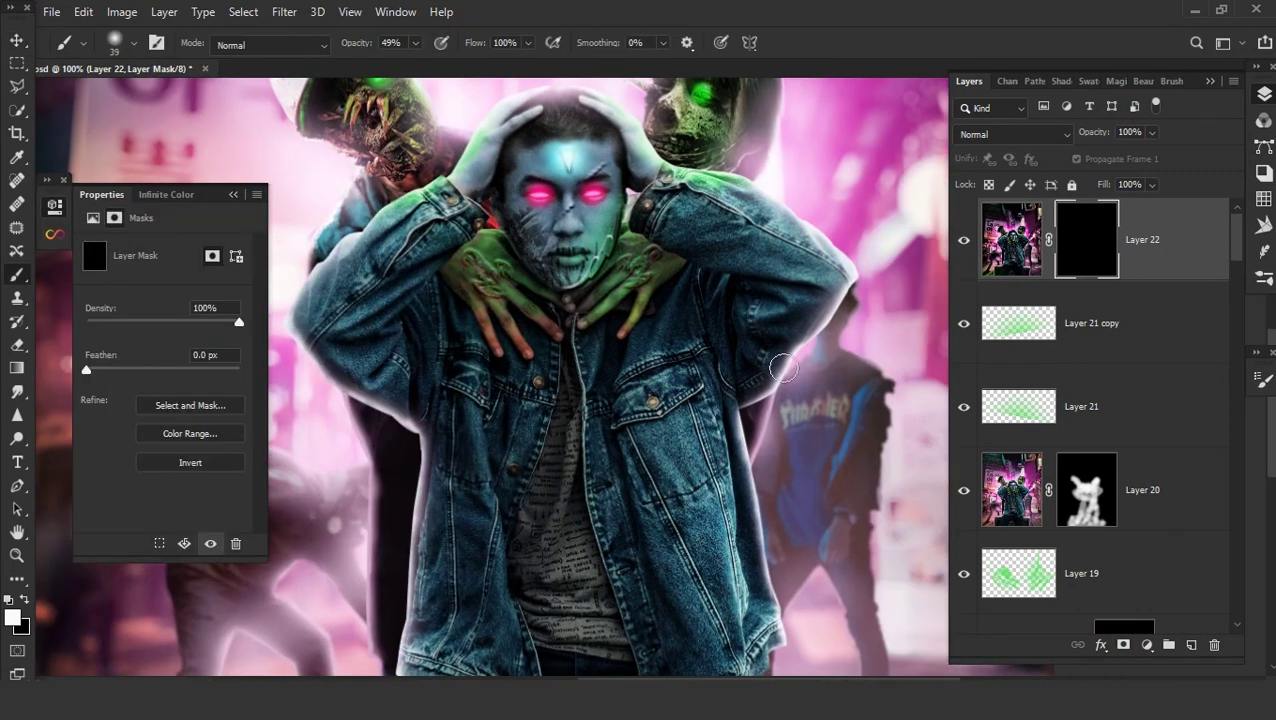
{"action": "mouse_move", "coordinate": [780, 365]}
{"action": "left_mouse_down"}
{"action": "mouse_move", "coordinate": [727, 279]}
{"action": "mouse_move", "coordinate": [800, 285]}
{"action": "left_mouse_up"}
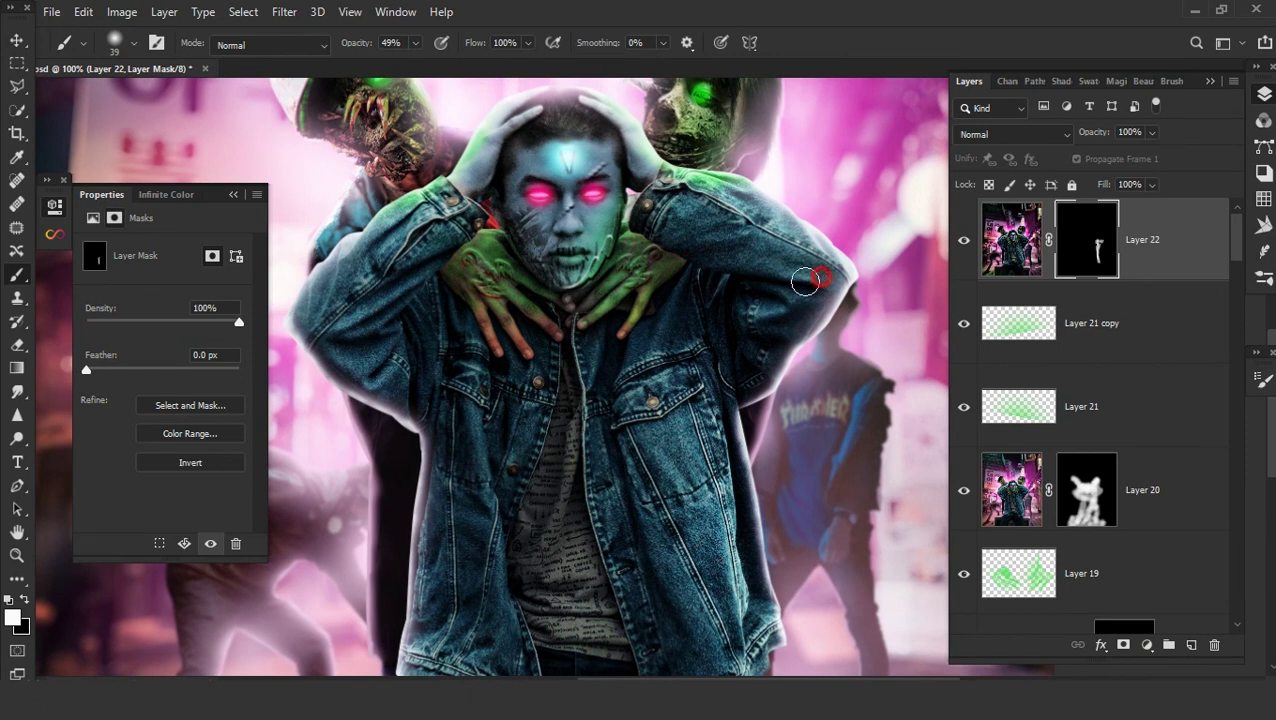
{"action": "mouse_move", "coordinate": [460, 265]}
{"action": "left_mouse_down"}
{"action": "mouse_move", "coordinate": [495, 295]}
{"action": "mouse_move", "coordinate": [398, 343]}
{"action": "left_mouse_up"}
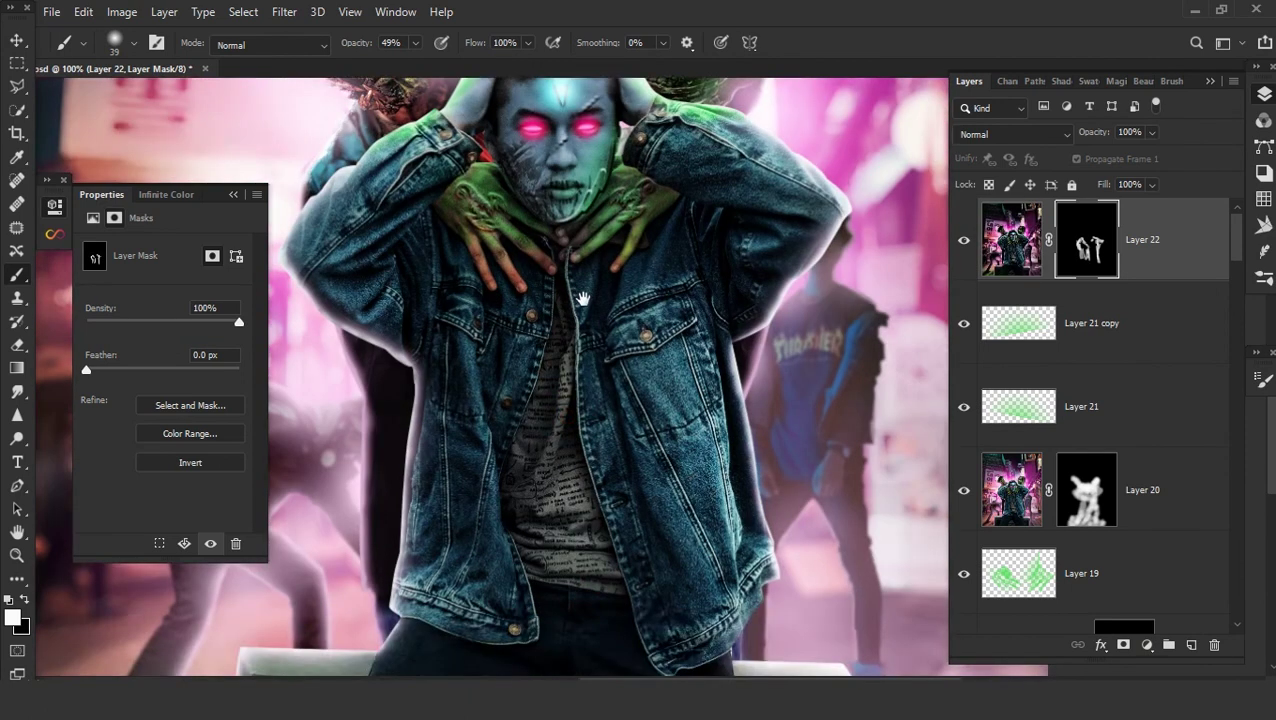
- Paint the mask to reveal the man's face and jacket
{"action": "scroll", "coordinate": [570, 300], "scroll_direction": "up", "scroll_amount": 5}
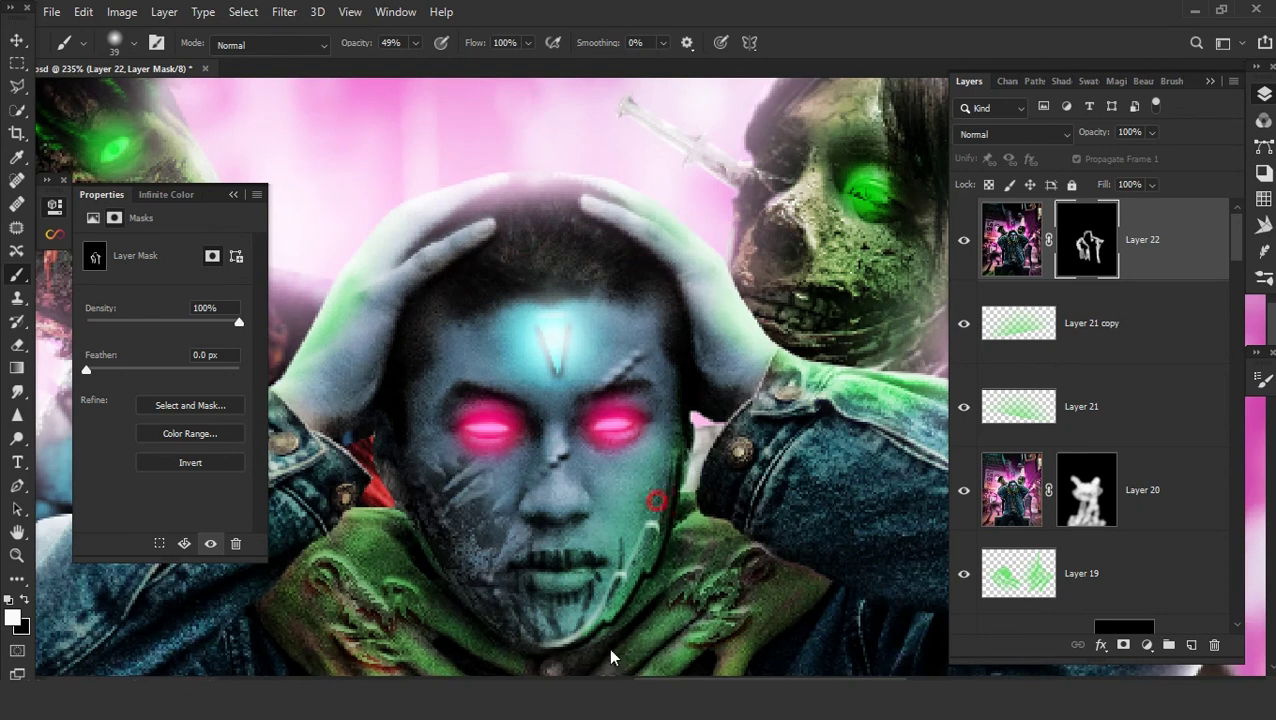
{"action": "left_click_drag", "start_coordinate": [549, 348], "coordinate": [580, 368]}
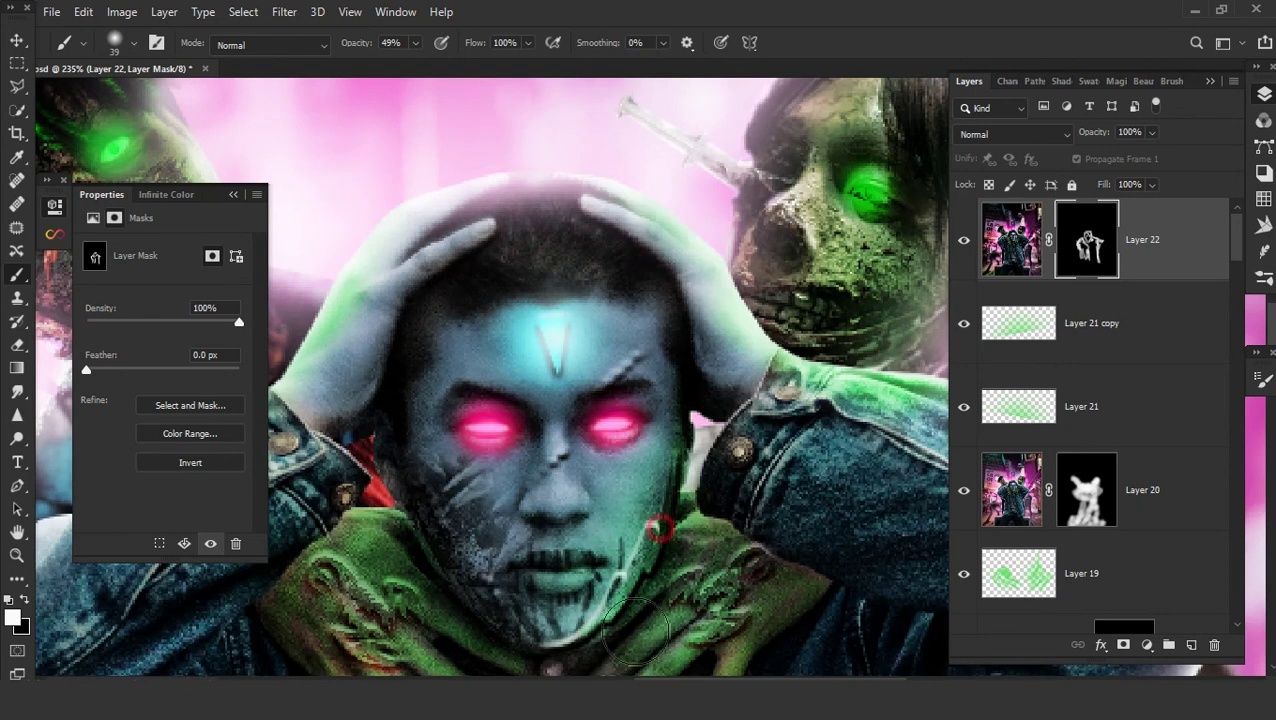
{"action": "scroll", "coordinate": [585, 420], "scroll_direction": "down", "scroll_amount": 3}
{"action": "left_click_drag", "start_coordinate": [590, 455], "coordinate": [520, 385]}
{"action": "scroll", "coordinate": [630, 520], "scroll_direction": "down", "scroll_amount": 3}
{"action": "left_click_drag", "start_coordinate": [637, 520], "coordinate": [636, 332]}
{"action": "scroll", "coordinate": [636, 332], "scroll_direction": "up", "scroll_amount": 3}
{"action": "key", "text": "ctrl+shift+alt+e"}
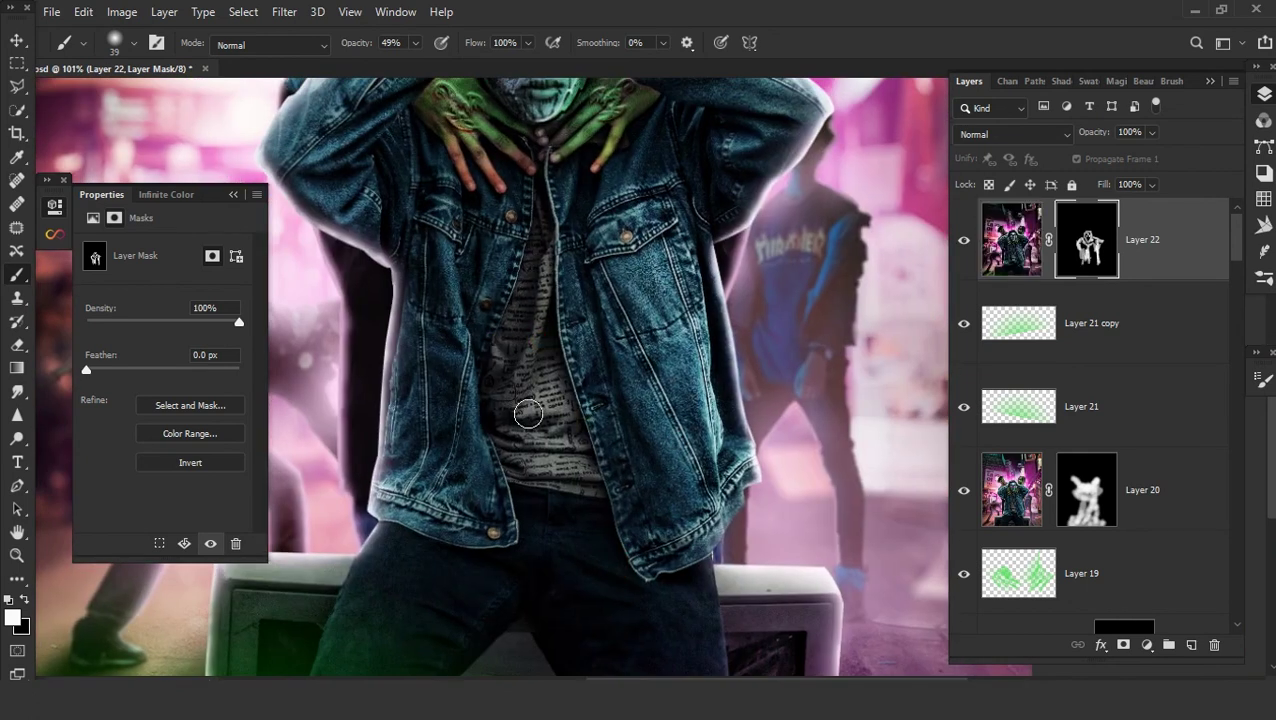
- At 70% brush opacity, reveal the jeans and both zombie heads through the mask
{"action": "key", "text": "7"}
{"action": "scroll", "coordinate": [404, 595], "scroll_direction": "down", "scroll_amount": 2}
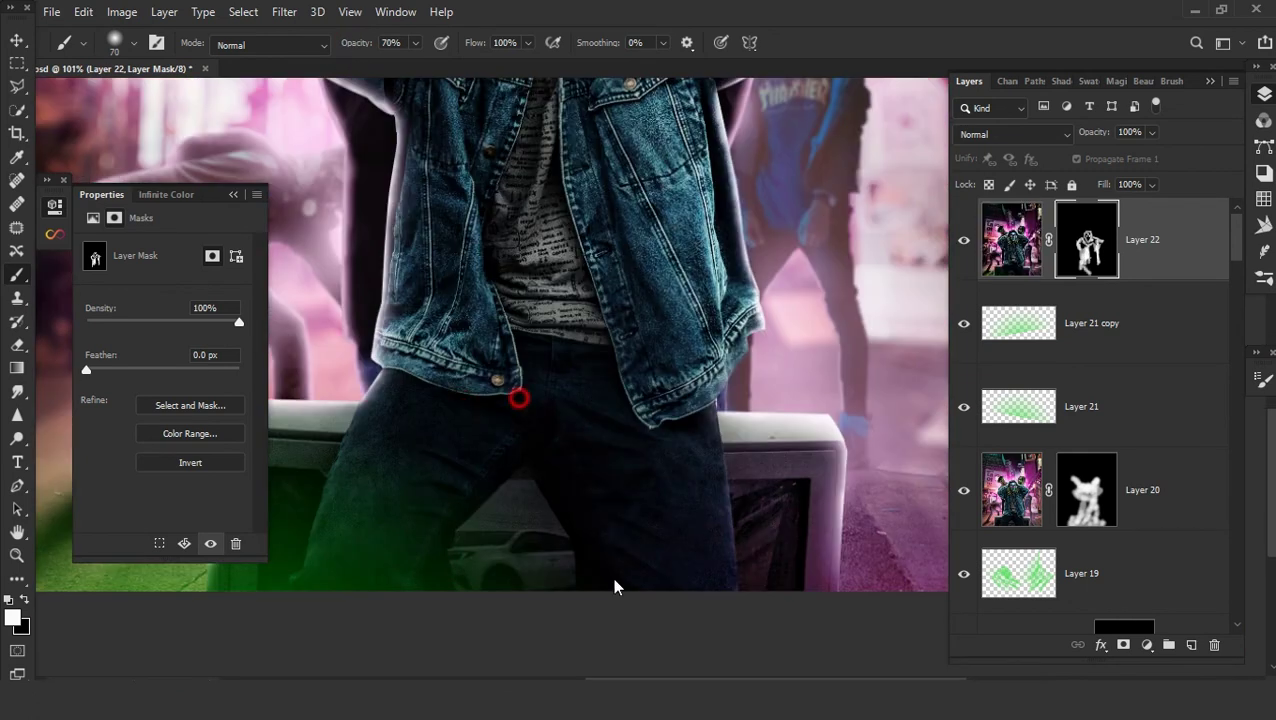
{"action": "left_click_drag", "start_coordinate": [797, 601], "coordinate": [797, 478]}
{"action": "scroll", "coordinate": [470, 540], "scroll_direction": "left", "scroll_amount": 3}
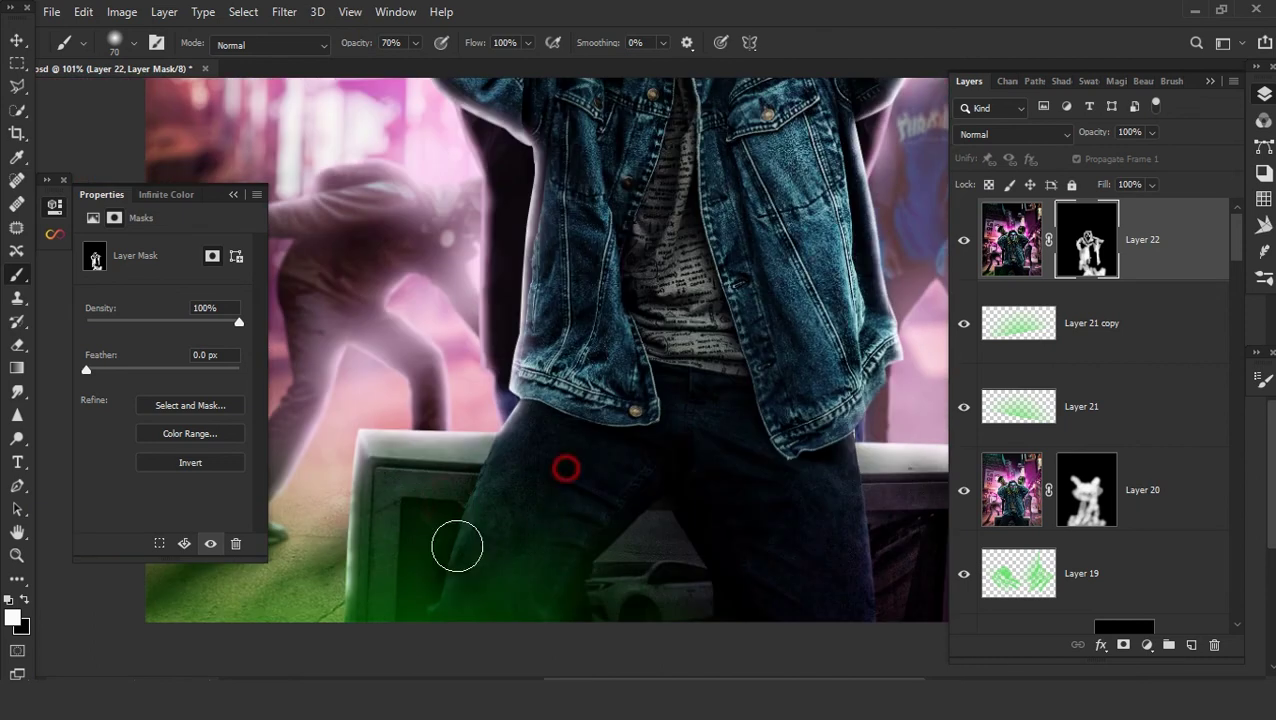
{"action": "scroll", "coordinate": [493, 555], "scroll_direction": "up", "scroll_amount": 3}
{"action": "scroll", "coordinate": [493, 555], "scroll_direction": "right", "scroll_amount": 5}
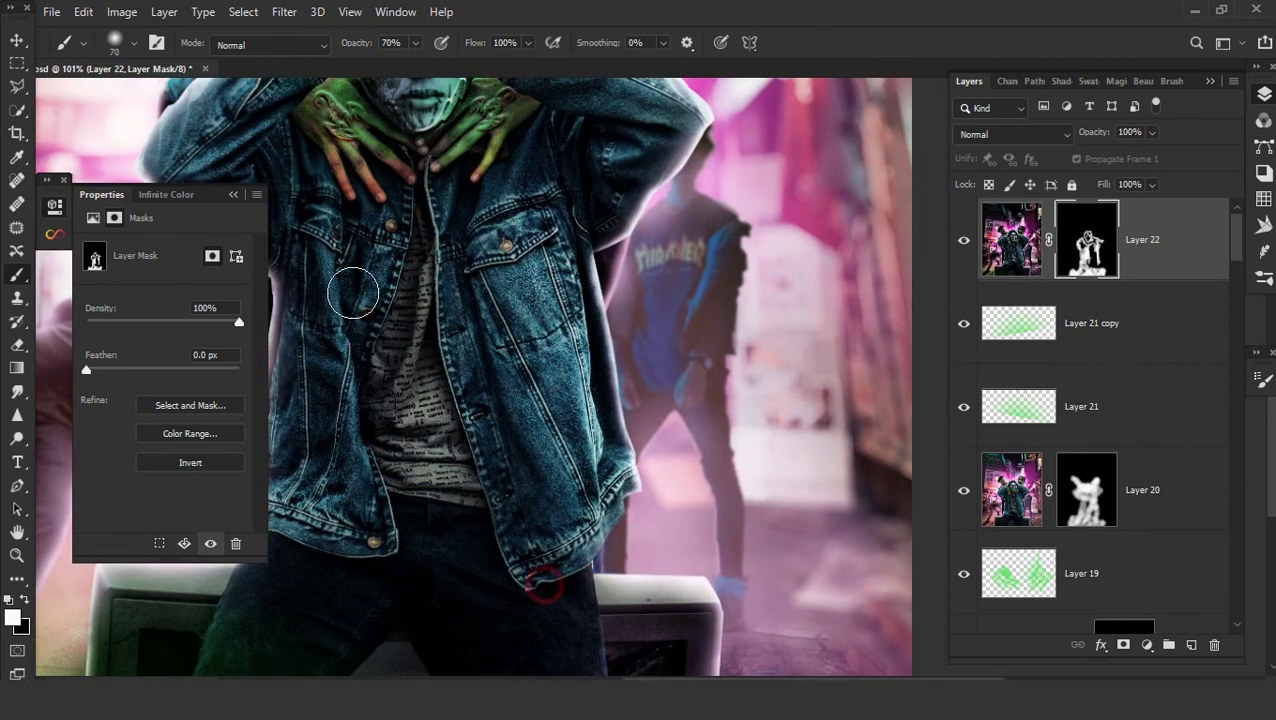
{"action": "scroll", "coordinate": [348, 293], "scroll_direction": "down", "scroll_amount": 3, "text": "alt"}
{"action": "left_click_drag", "start_coordinate": [670, 160], "coordinate": [690, 205]}
{"action": "mouse_move", "coordinate": [489, 200]}
{"action": "left_mouse_down"}
{"action": "mouse_move", "coordinate": [453, 148]}
{"action": "mouse_move", "coordinate": [465, 310]}
{"action": "left_mouse_up"}
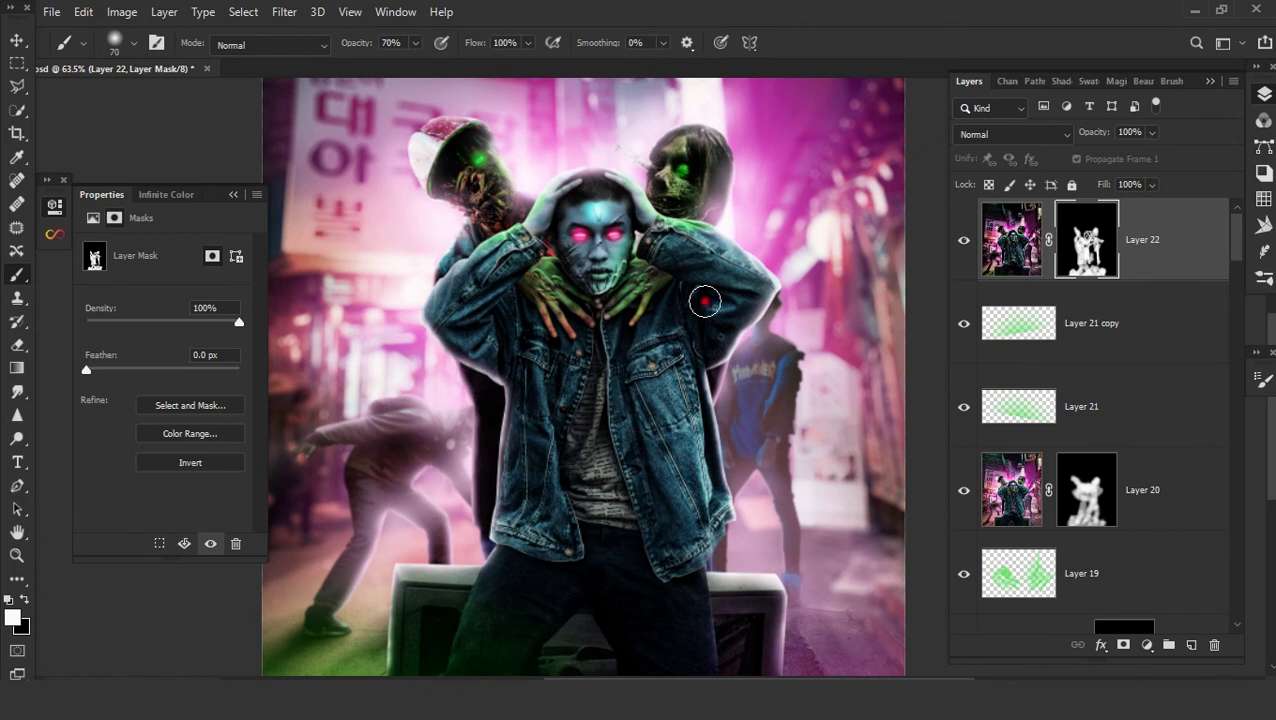
{"action": "scroll", "coordinate": [590, 505], "scroll_direction": "down", "scroll_amount": 1, "text": "alt"}
{"action": "scroll", "coordinate": [575, 415], "scroll_direction": "down", "scroll_amount": 1, "text": "alt"}
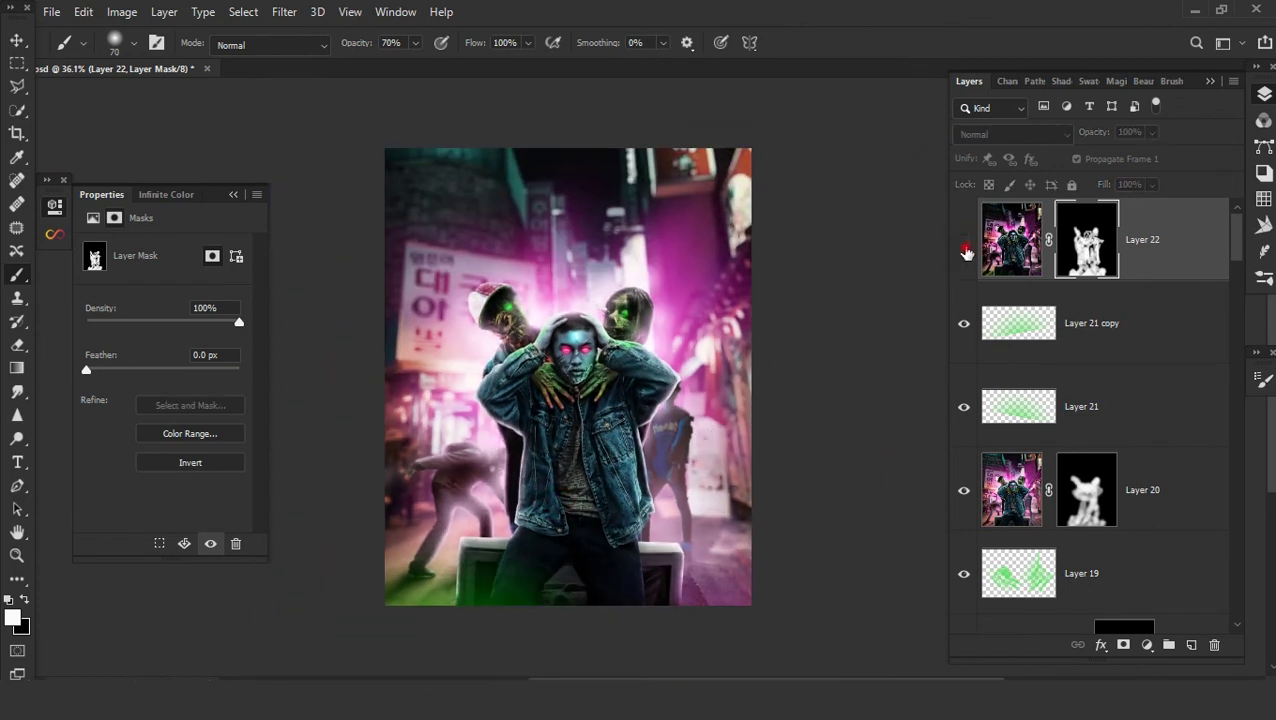
- Stamp the merged composite onto a new Layer 23 with Apply Image
{"action": "left_click", "coordinate": [1192, 645]}
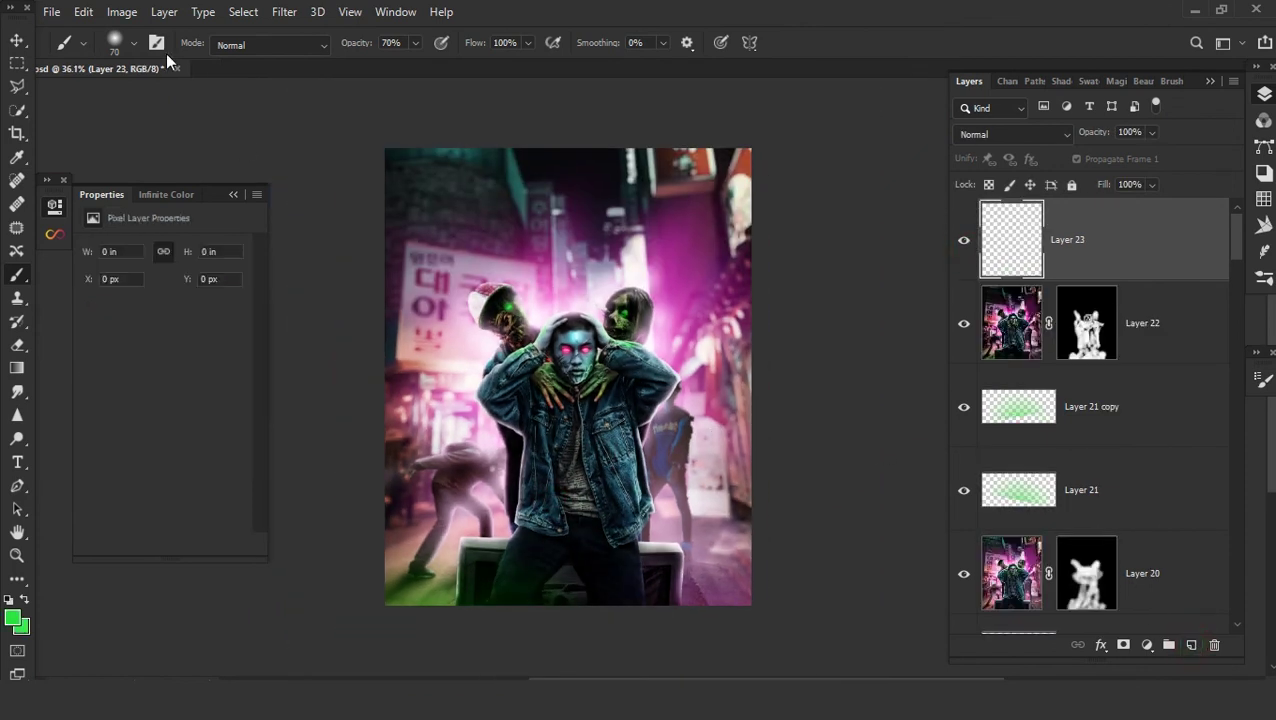
{"action": "left_click", "coordinate": [121, 11]}
{"action": "left_click", "coordinate": [60, 287]}
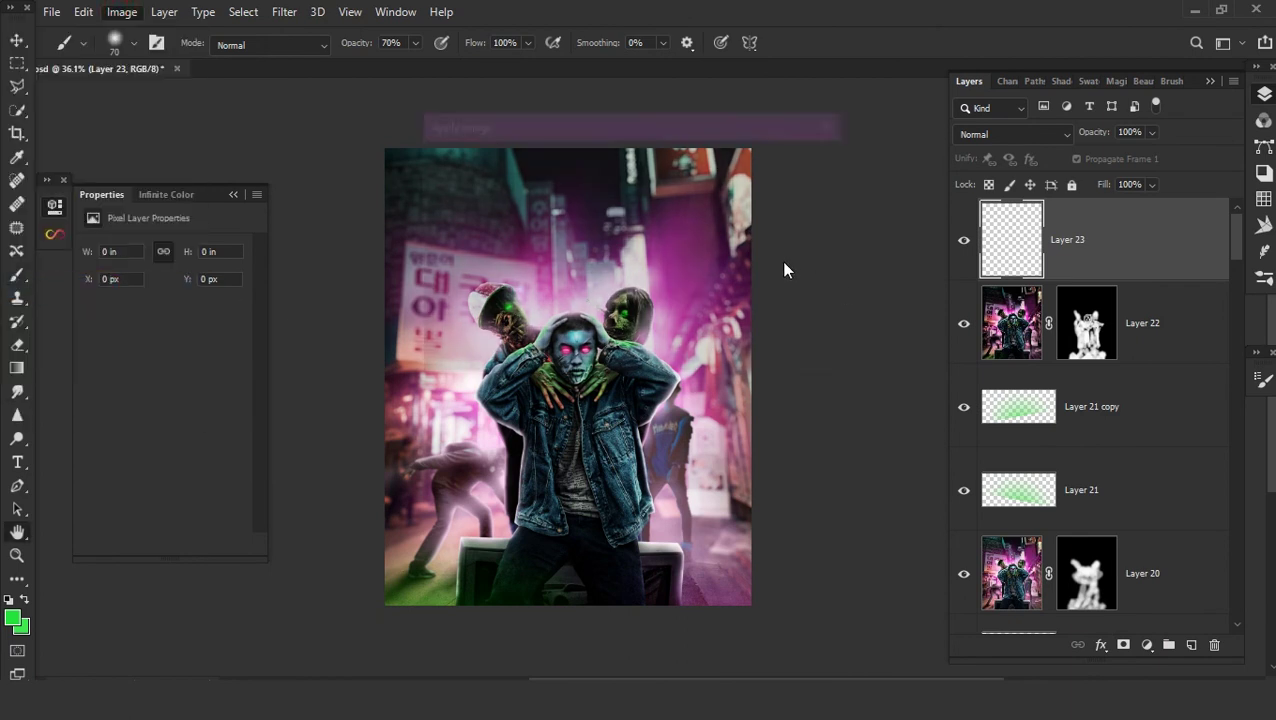
{"action": "left_click", "coordinate": [780, 172]}
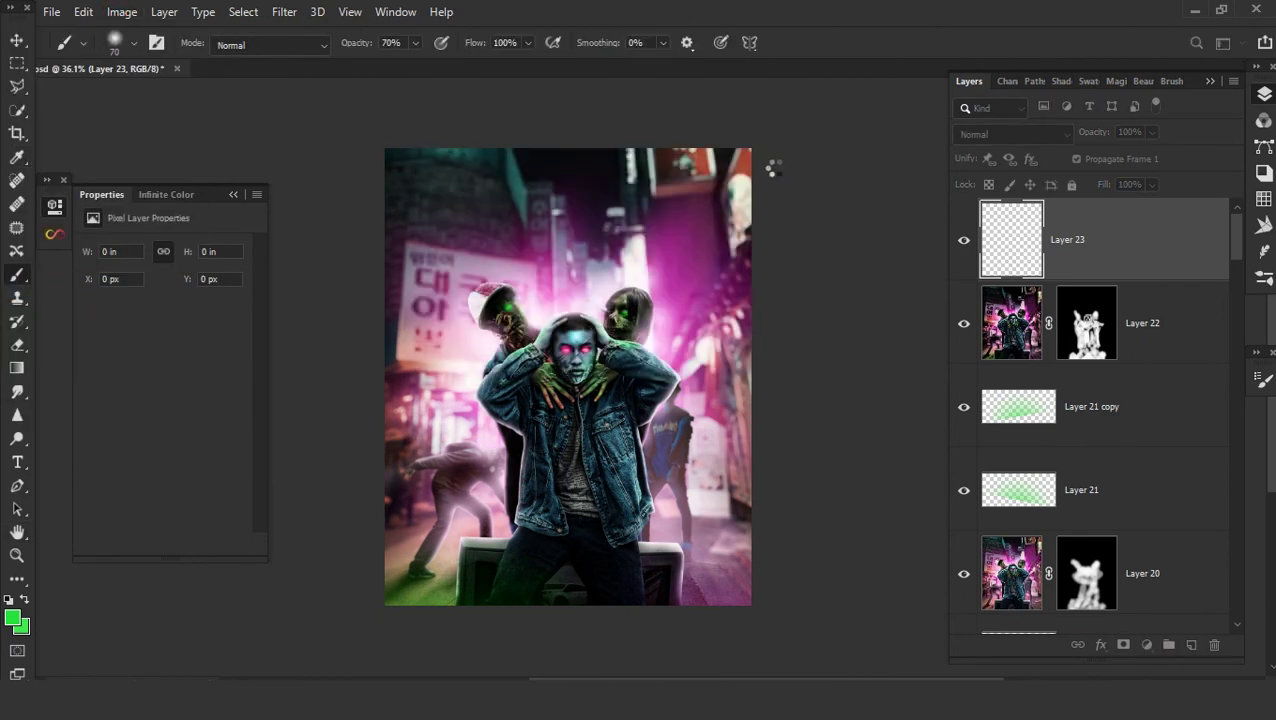
- Open Layer 23 in the Exposure X5 plug-in
{"action": "left_click", "coordinate": [285, 12]}
{"action": "left_click", "coordinate": [285, 12]}
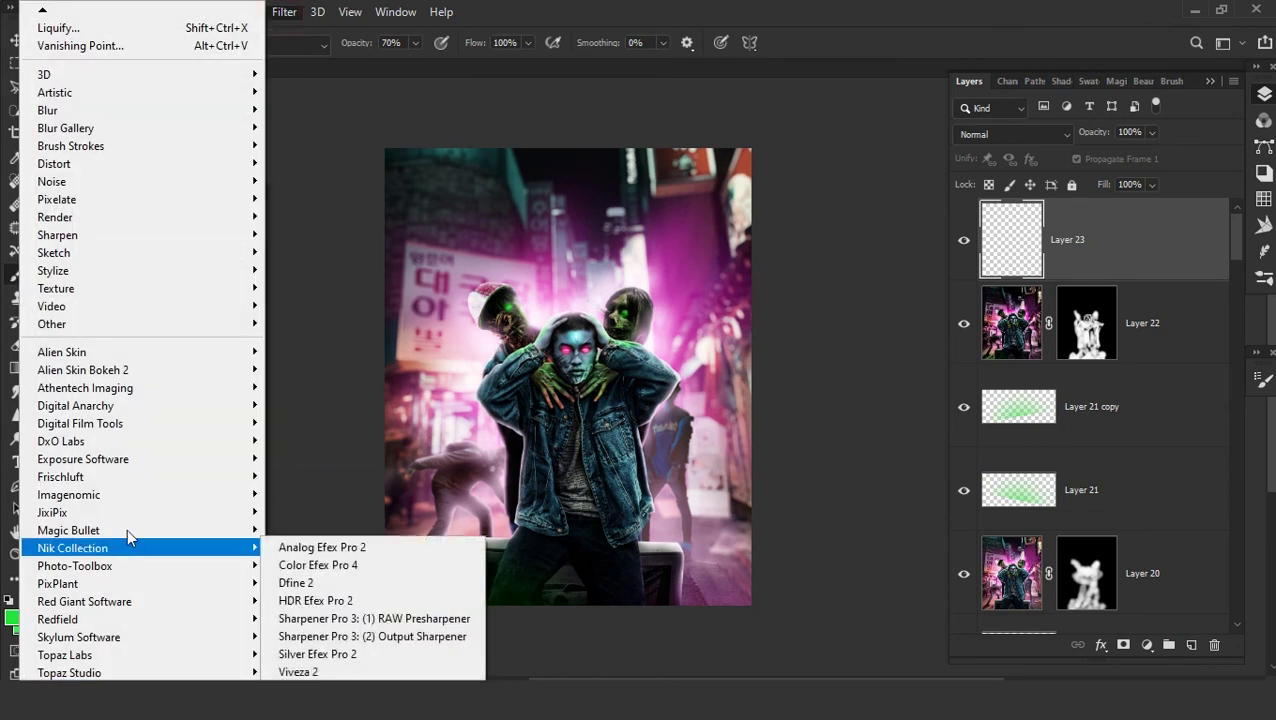
{"action": "mouse_move", "coordinate": [83, 459]}
{"action": "left_click", "coordinate": [336, 458]}
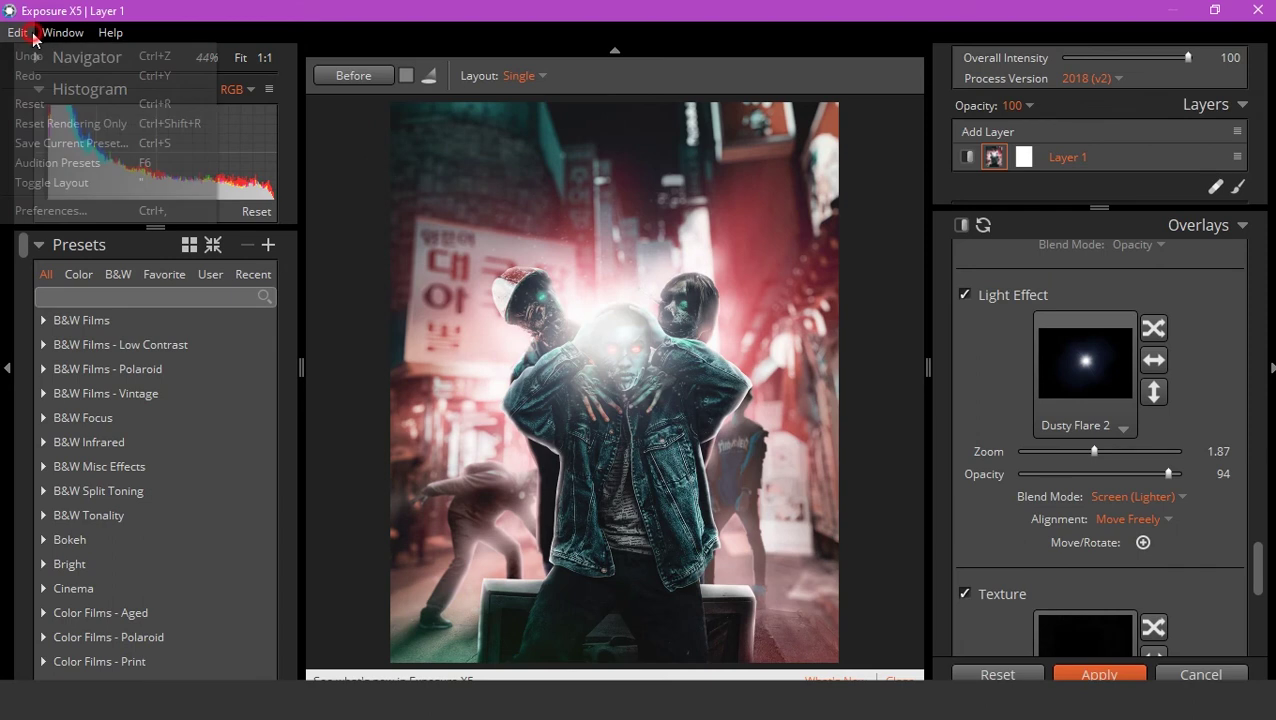
{"action": "left_click", "coordinate": [18, 32]}
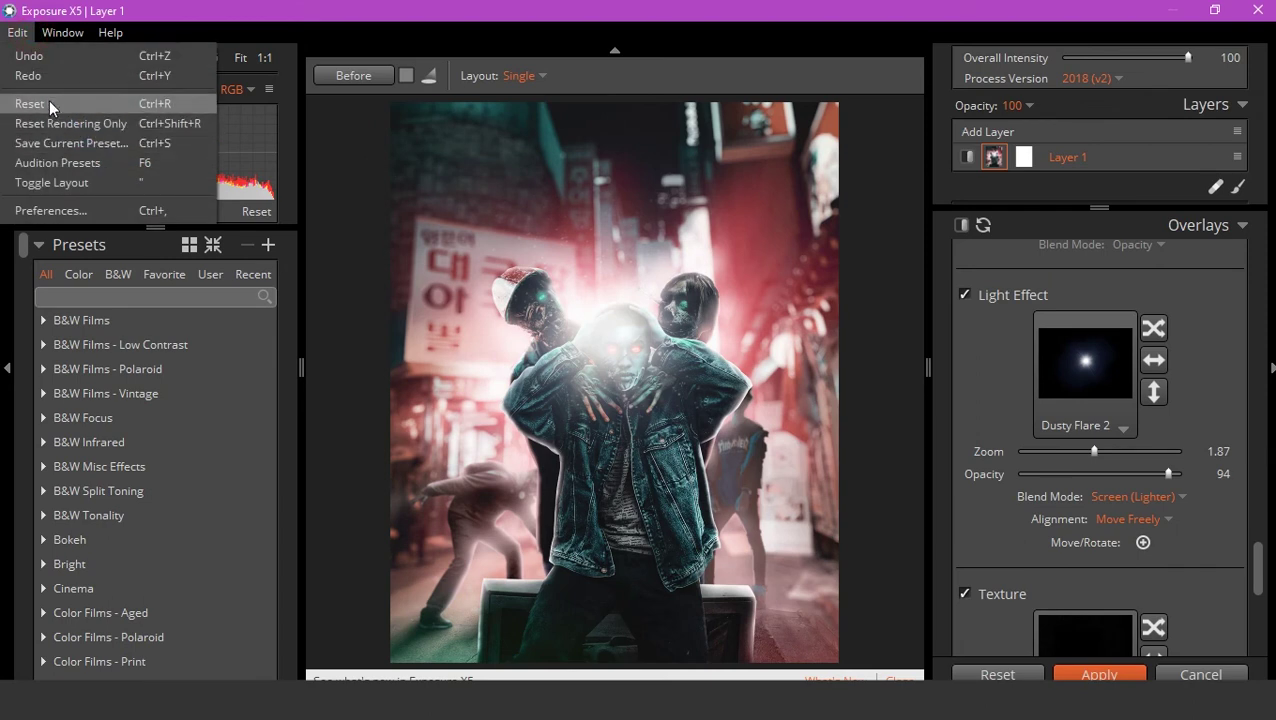
- Reset earlier Exposure settings and import the custom .cube LUT from the LUTS 2019 folder
{"action": "left_click", "coordinate": [49, 104]}
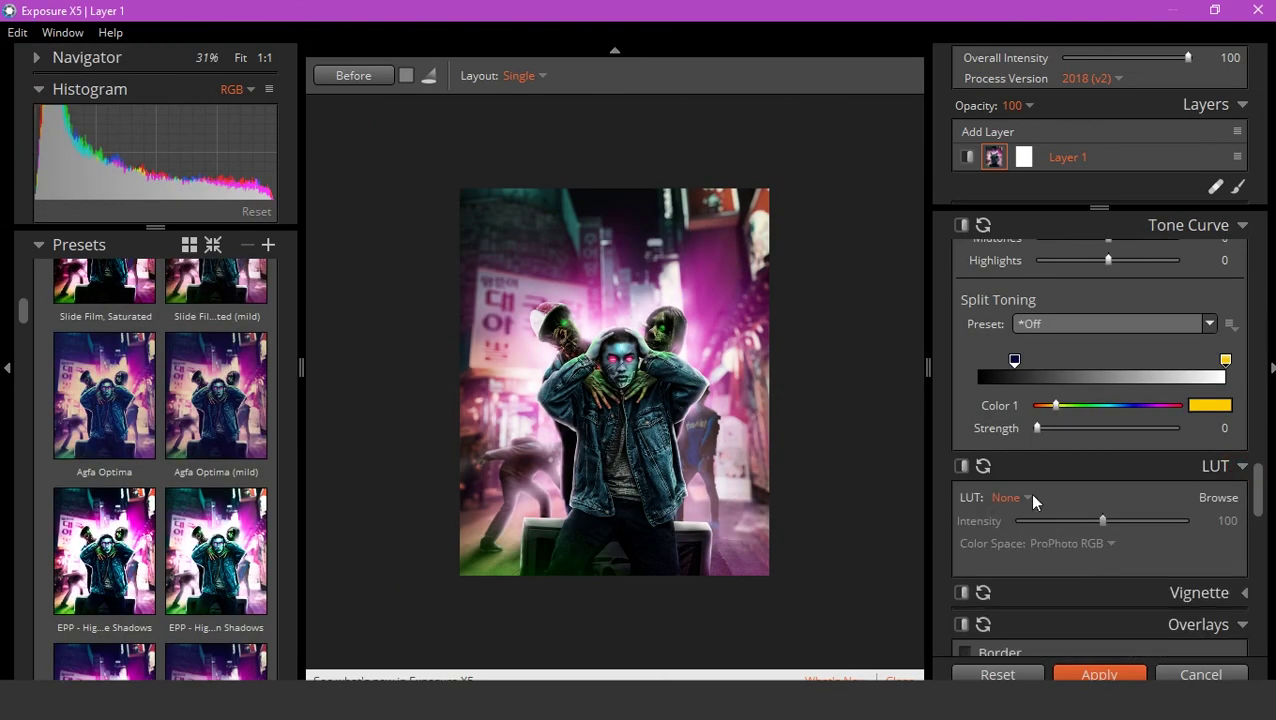
{"action": "left_click", "coordinate": [1010, 497]}
{"action": "left_click", "coordinate": [1050, 357]}
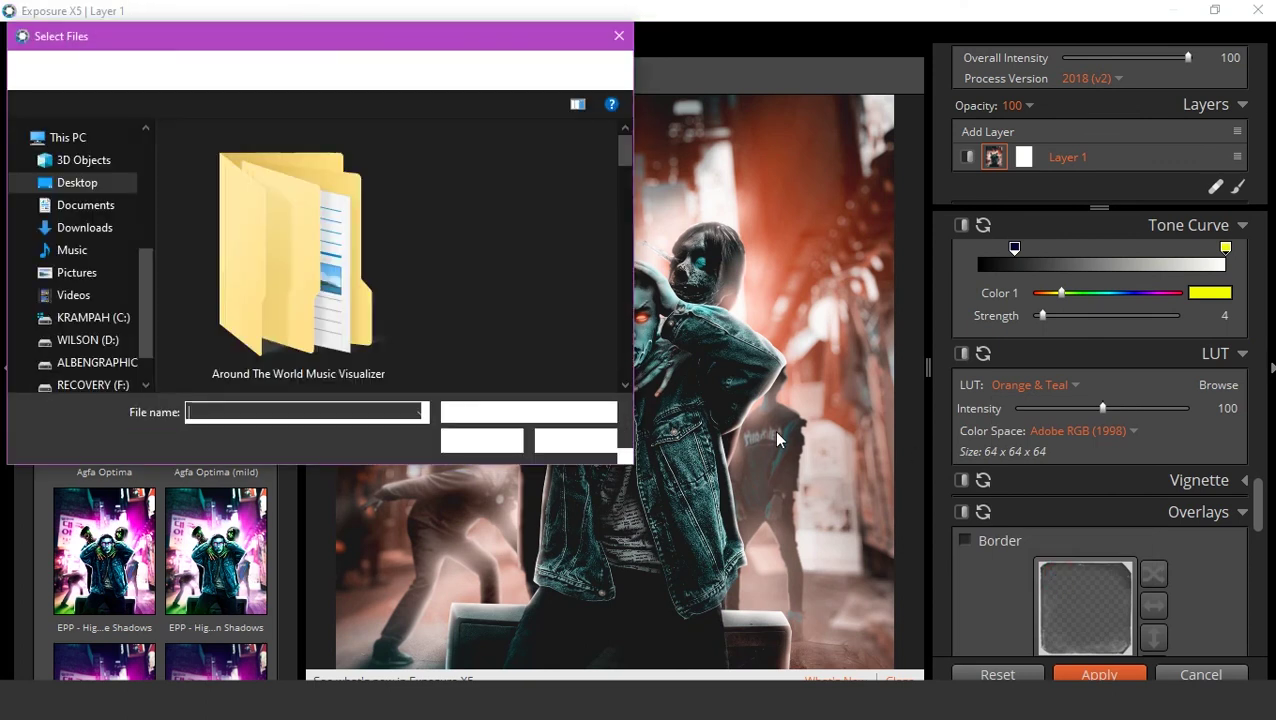
{"action": "scroll", "coordinate": [321, 244], "scroll_direction": "down", "scroll_amount": 1}
{"action": "scroll", "coordinate": [315, 290], "scroll_direction": "down", "scroll_amount": 1}
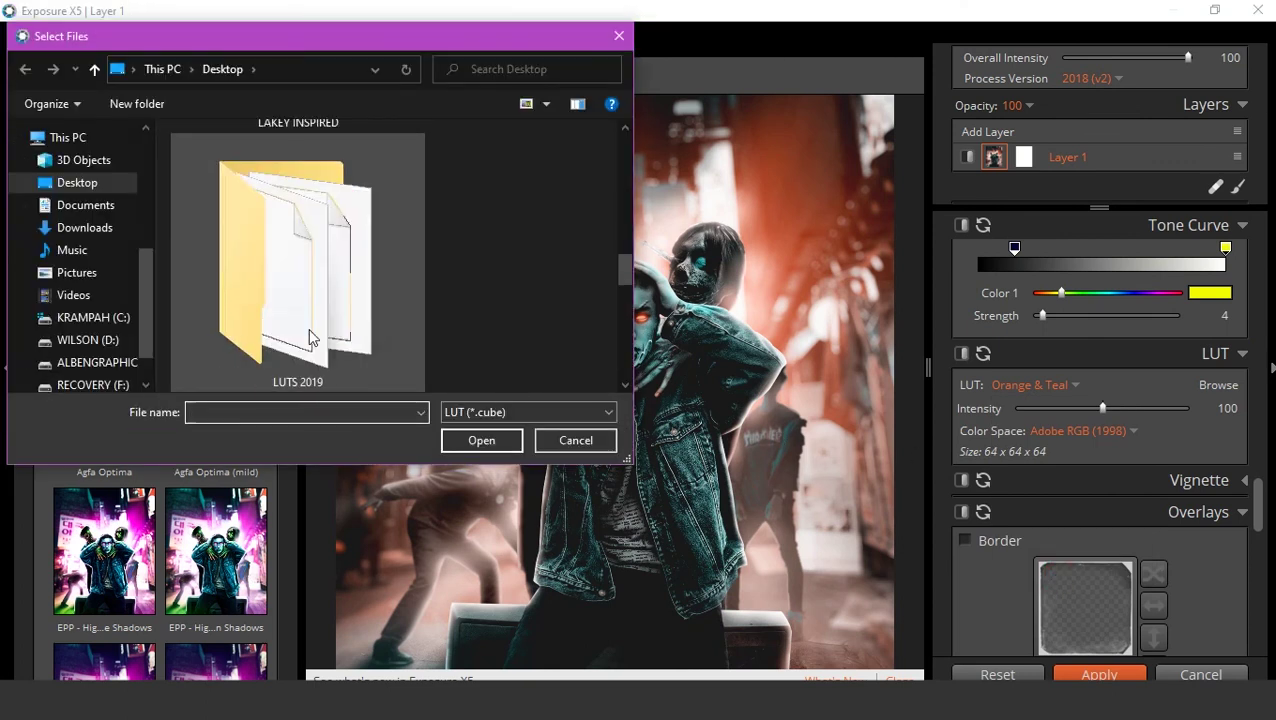
{"action": "scroll", "coordinate": [308, 325], "scroll_direction": "down", "scroll_amount": 1}
{"action": "scroll", "coordinate": [308, 325], "scroll_direction": "down", "scroll_amount": 1}
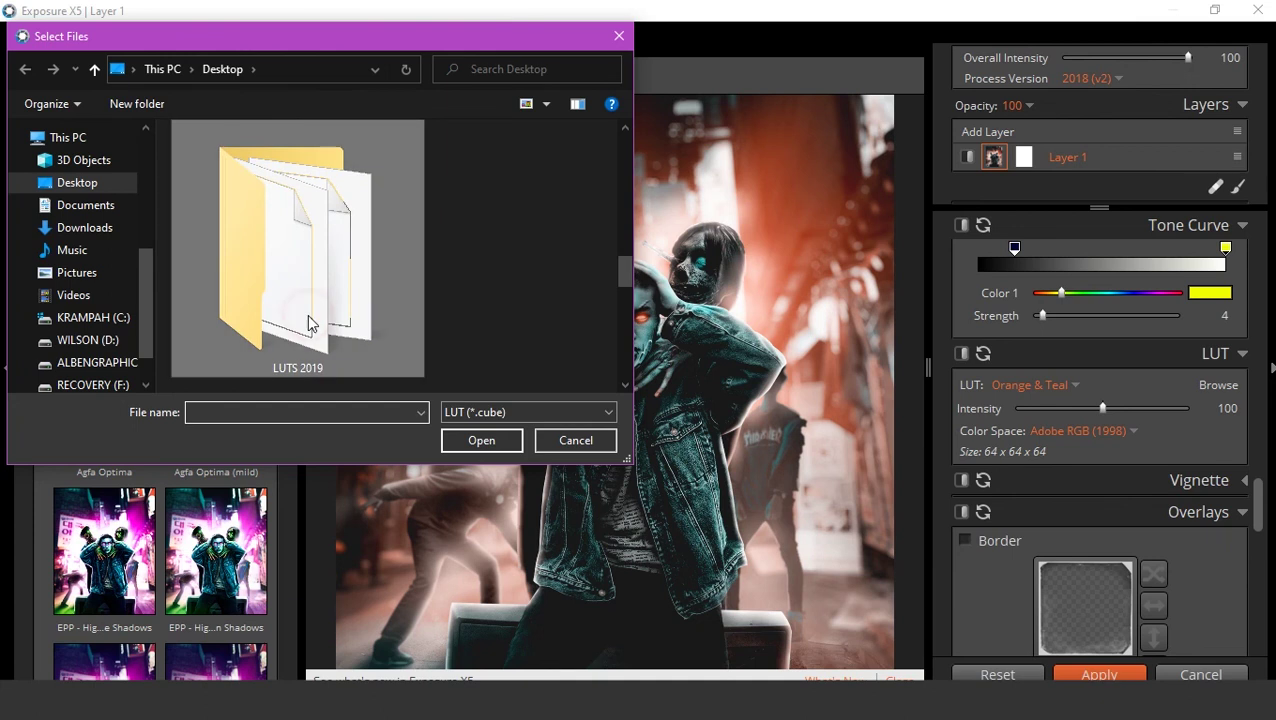
{"action": "double_click", "coordinate": [308, 325]}
{"action": "double_click", "coordinate": [260, 366]}
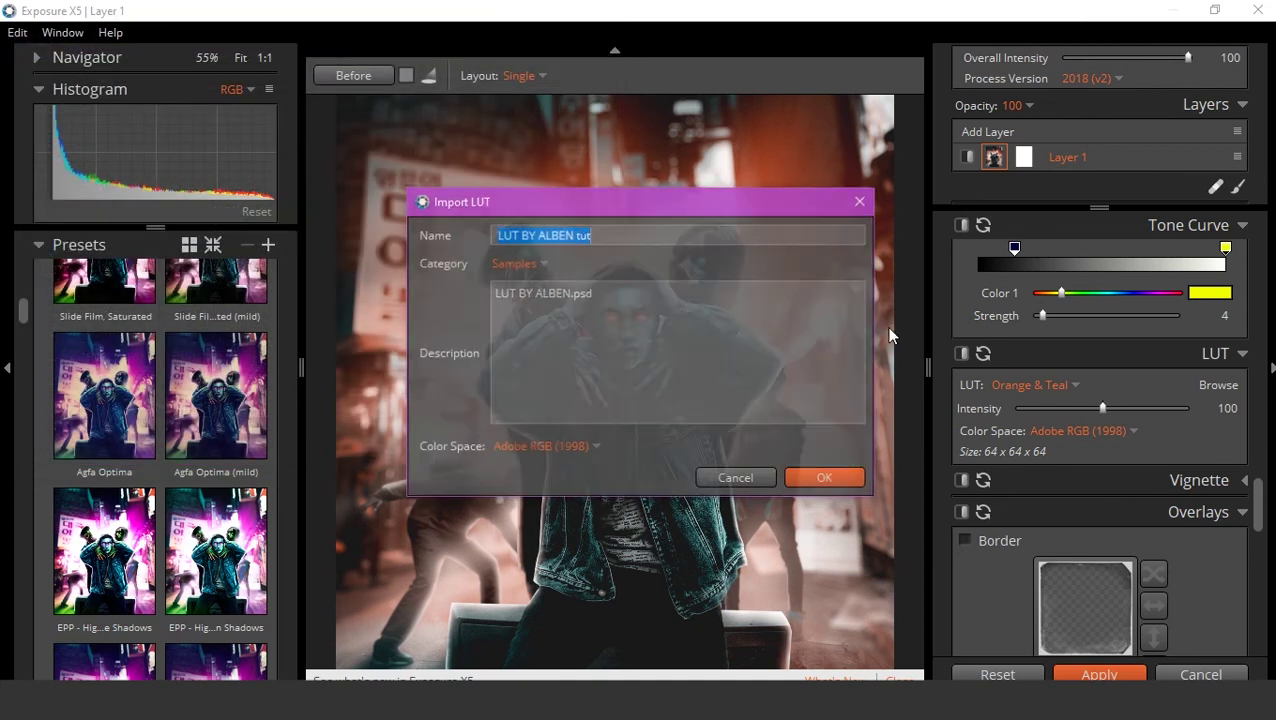
{"action": "left_click", "coordinate": [825, 478]}
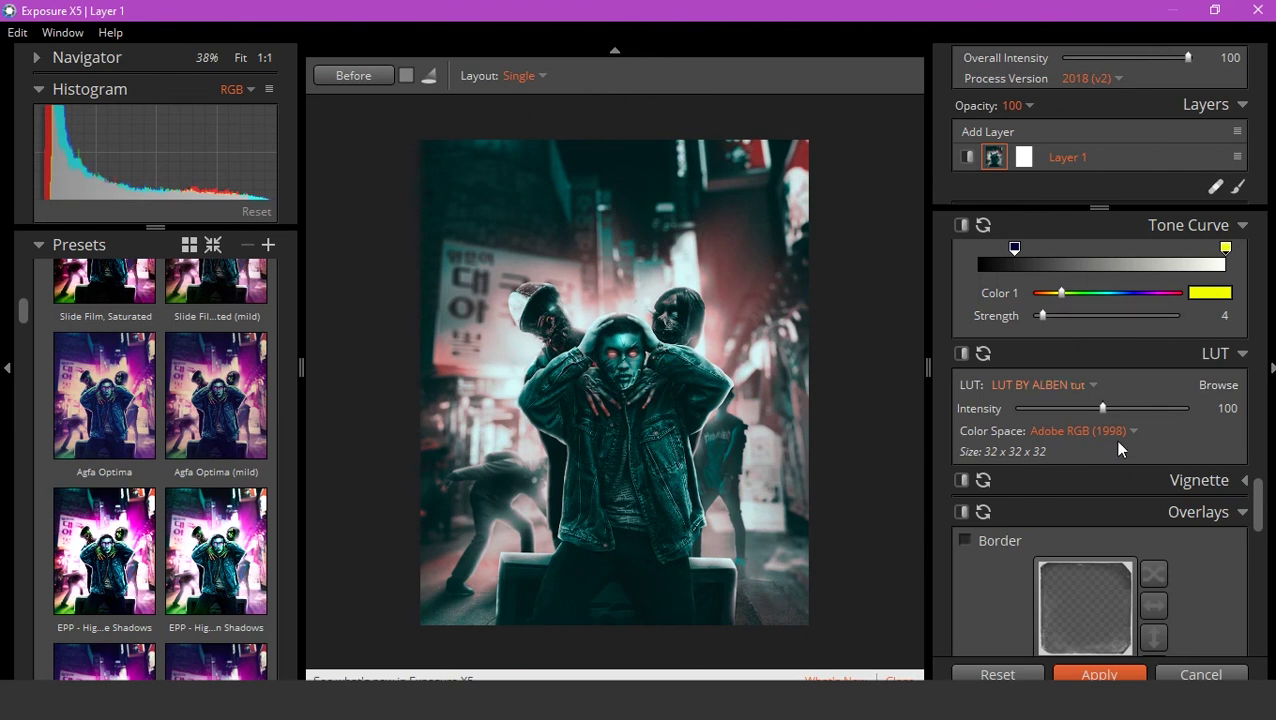
- Set the custom LUT's intensity to 74
{"action": "mouse_move", "coordinate": [1102, 408]}
{"action": "left_mouse_down"}
{"action": "mouse_move", "coordinate": [1182, 409]}
{"action": "mouse_move", "coordinate": [968, 411]}
{"action": "mouse_move", "coordinate": [1091, 408]}
{"action": "mouse_move", "coordinate": [1077, 408]}
{"action": "left_mouse_up"}
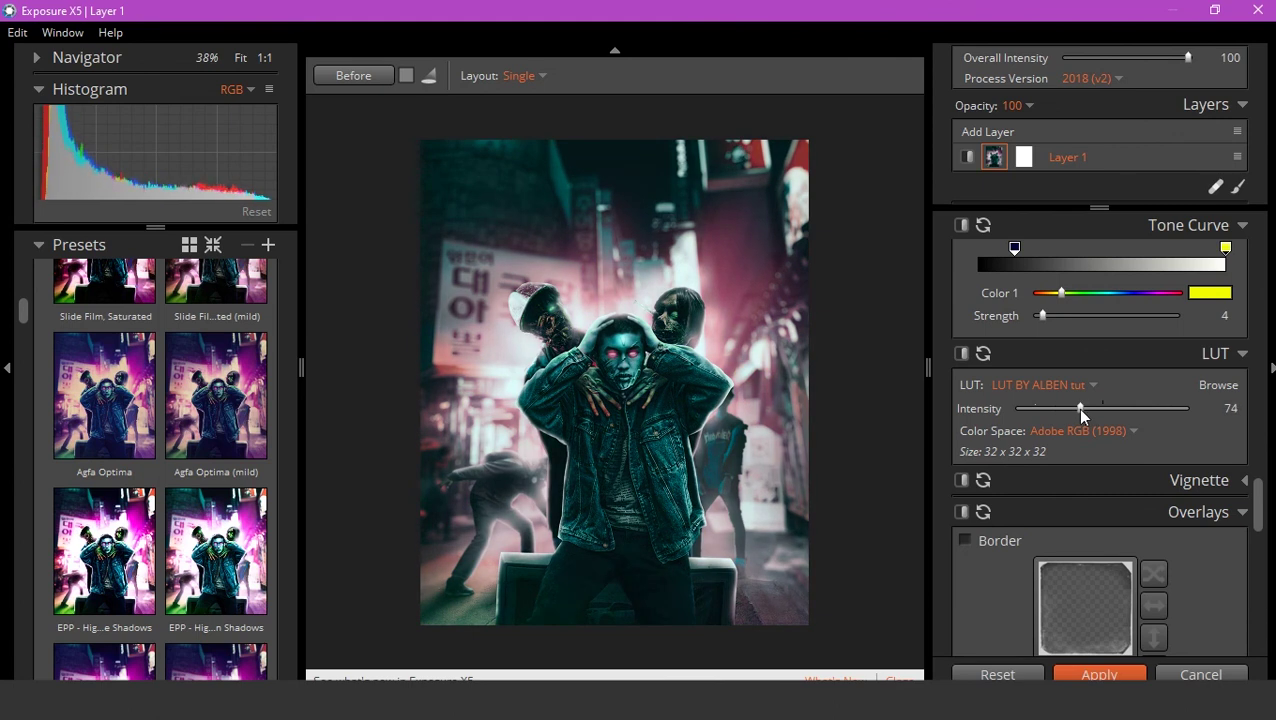
{"action": "scroll", "coordinate": [1100, 390], "scroll_direction": "up", "scroll_amount": 3}
{"action": "scroll", "coordinate": [1122, 359], "scroll_direction": "up", "scroll_amount": 3}
- Adjust the HSL hue sliders, shifting red hues to -68
{"action": "scroll", "coordinate": [1120, 380], "scroll_direction": "up", "scroll_amount": 2}
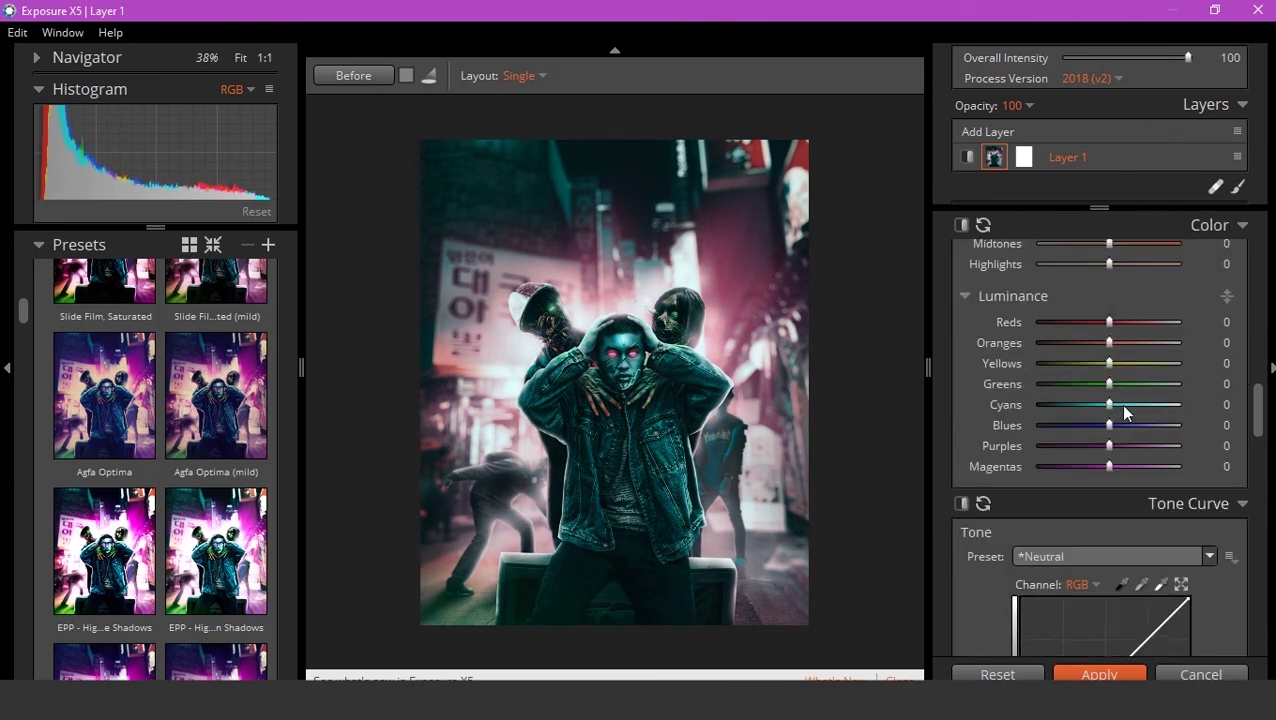
{"action": "scroll", "coordinate": [1116, 375], "scroll_direction": "up", "scroll_amount": 3}
{"action": "scroll", "coordinate": [1116, 375], "scroll_direction": "up", "scroll_amount": 3}
{"action": "mouse_move", "coordinate": [1069, 354]}
{"action": "left_mouse_down"}
{"action": "mouse_move", "coordinate": [1171, 354]}
{"action": "mouse_move", "coordinate": [1063, 354]}
{"action": "left_mouse_up"}
{"action": "scroll", "coordinate": [708, 474], "scroll_direction": "up", "scroll_amount": 2}
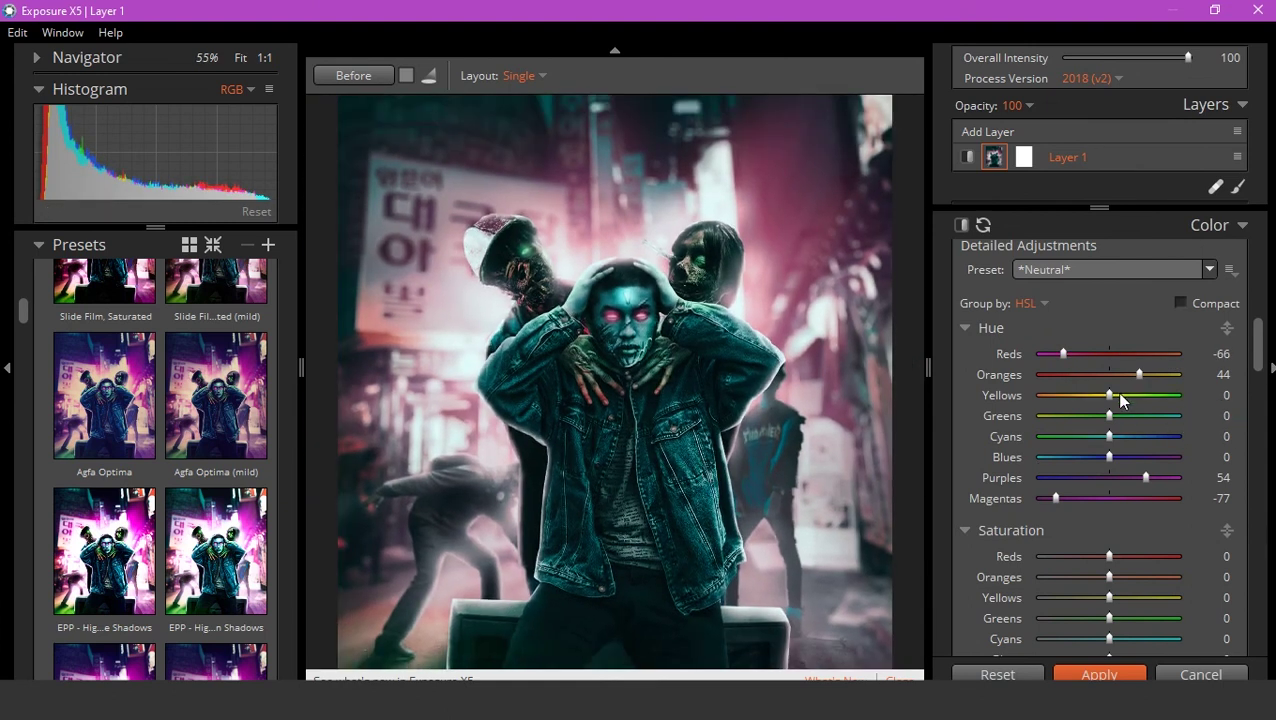
{"action": "left_click_drag", "start_coordinate": [1052, 618], "coordinate": [1170, 618]}
{"action": "scroll", "coordinate": [1158, 556], "scroll_direction": "down", "scroll_amount": 1}
{"action": "scroll", "coordinate": [1120, 569], "scroll_direction": "down", "scroll_amount": 1}
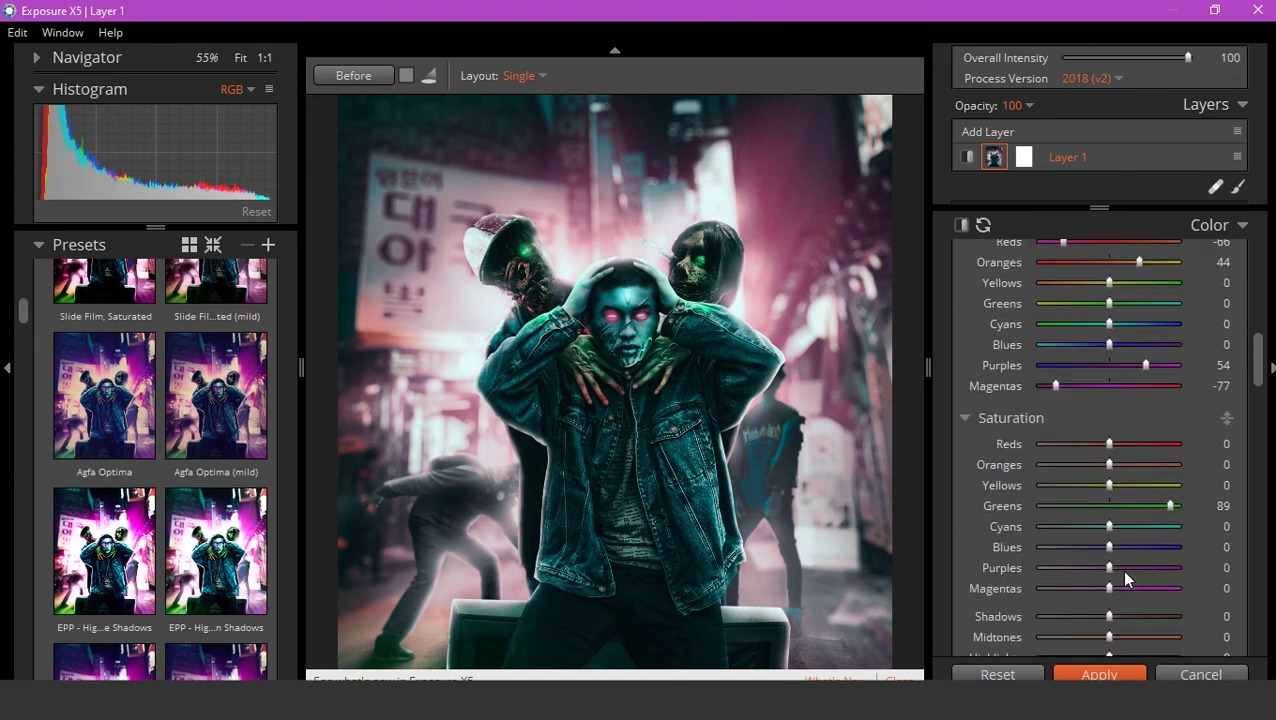
- Tune magenta, green and red (30) saturation, and shift magenta, purple and green hues
{"action": "mouse_move", "coordinate": [1109, 588]}
{"action": "left_mouse_down"}
{"action": "mouse_move", "coordinate": [1026, 588]}
{"action": "mouse_move", "coordinate": [1150, 588]}
{"action": "left_mouse_up"}
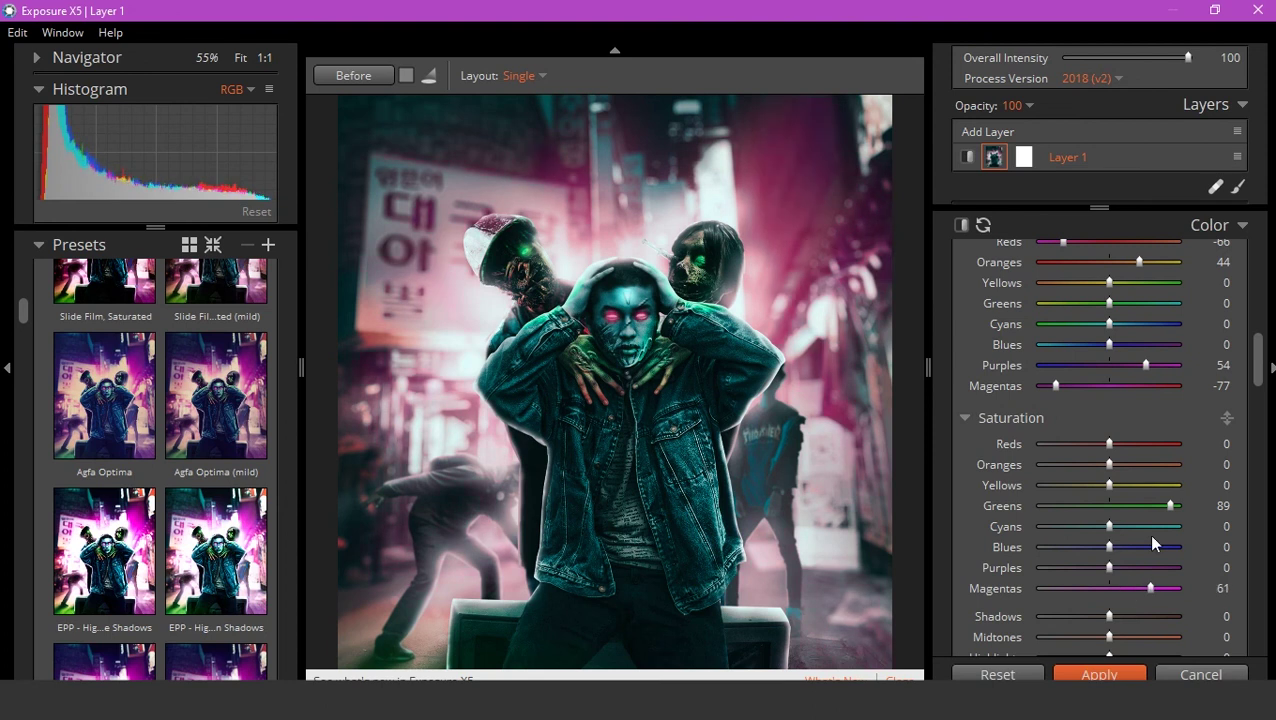
{"action": "mouse_move", "coordinate": [1152, 543]}
{"action": "left_mouse_down"}
{"action": "mouse_move", "coordinate": [1038, 539]}
{"action": "mouse_move", "coordinate": [1079, 539]}
{"action": "left_mouse_up"}
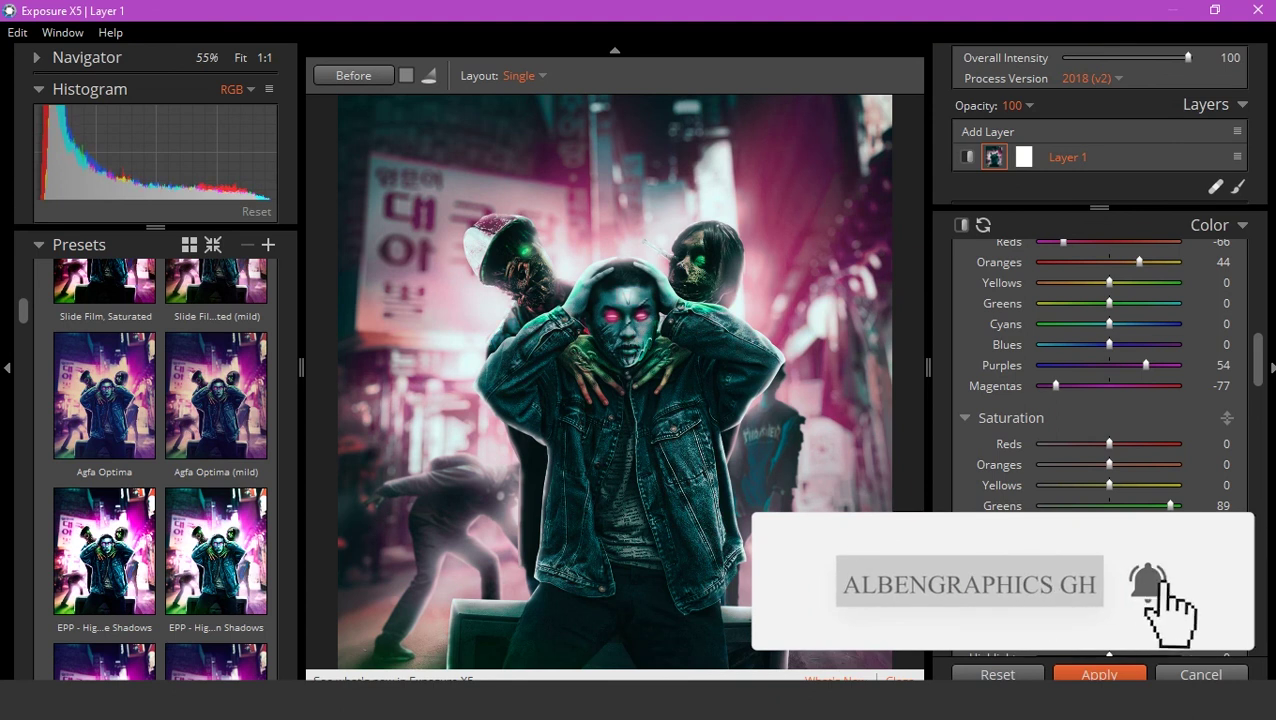
{"action": "mouse_move", "coordinate": [1170, 505]}
{"action": "left_mouse_down"}
{"action": "mouse_move", "coordinate": [1075, 505]}
{"action": "mouse_move", "coordinate": [1136, 510]}
{"action": "left_mouse_up"}
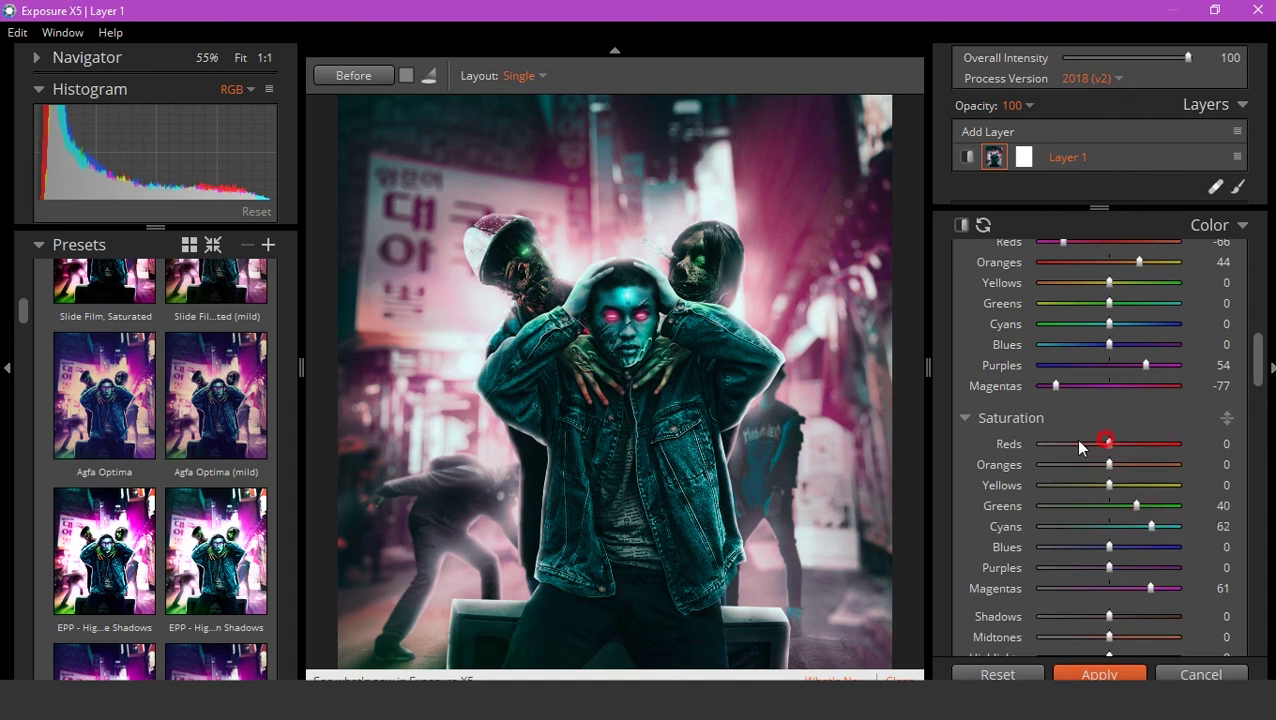
{"action": "left_click_drag", "start_coordinate": [1120, 443], "coordinate": [1131, 443]}
{"action": "left_click_drag", "start_coordinate": [1050, 385], "coordinate": [1218, 392]}
{"action": "mouse_move", "coordinate": [1053, 368]}
{"action": "left_mouse_down"}
{"action": "mouse_move", "coordinate": [1035, 376]}
{"action": "mouse_move", "coordinate": [1130, 368]}
{"action": "mouse_move", "coordinate": [1068, 374]}
{"action": "mouse_move", "coordinate": [1101, 344]}
{"action": "mouse_move", "coordinate": [1192, 349]}
{"action": "left_mouse_up"}
{"action": "mouse_move", "coordinate": [1109, 303]}
{"action": "left_mouse_down"}
{"action": "mouse_move", "coordinate": [1068, 303]}
{"action": "mouse_move", "coordinate": [1146, 300]}
{"action": "left_mouse_up"}
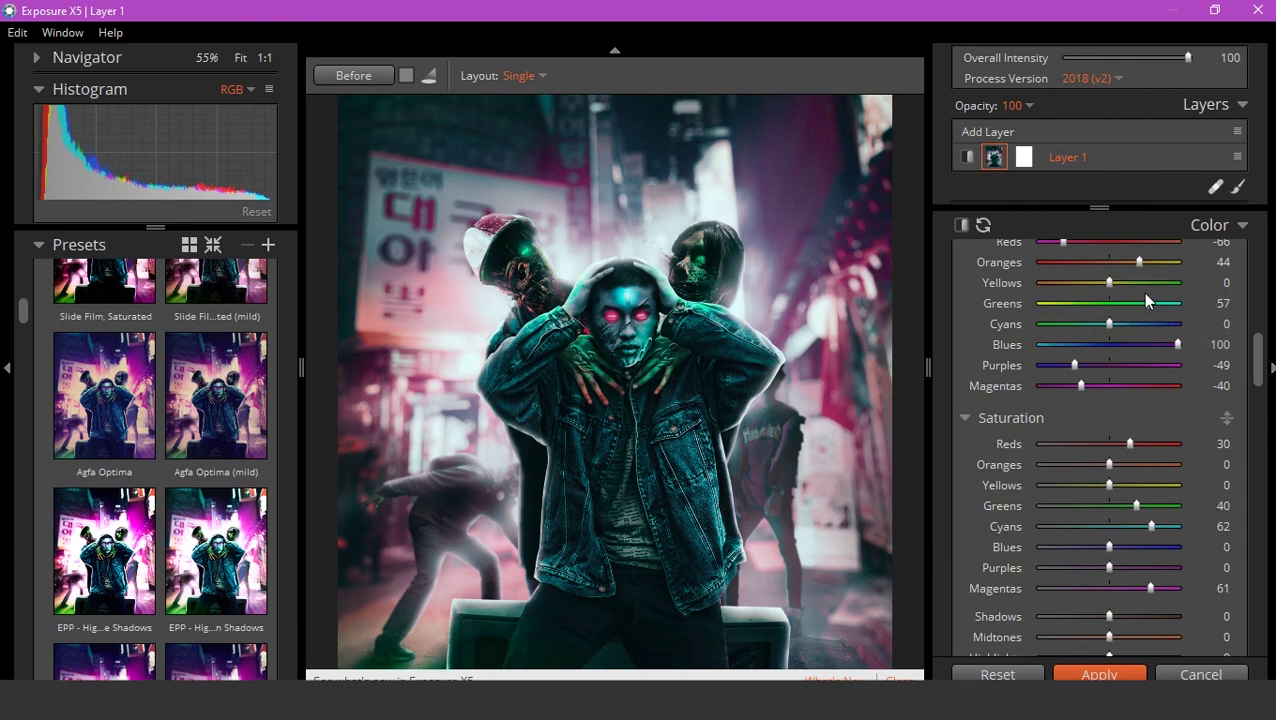
{"action": "double_click", "coordinate": [1140, 287]}
{"action": "mouse_move", "coordinate": [1041, 254]}
{"action": "left_mouse_down"}
{"action": "mouse_move", "coordinate": [1190, 253]}
{"action": "mouse_move", "coordinate": [1087, 253]}
{"action": "left_mouse_up"}
- Apply a magenta Color Filter with Cool/Warm -61 and density 25
{"action": "scroll", "coordinate": [1146, 356], "scroll_direction": "up", "scroll_amount": 2}
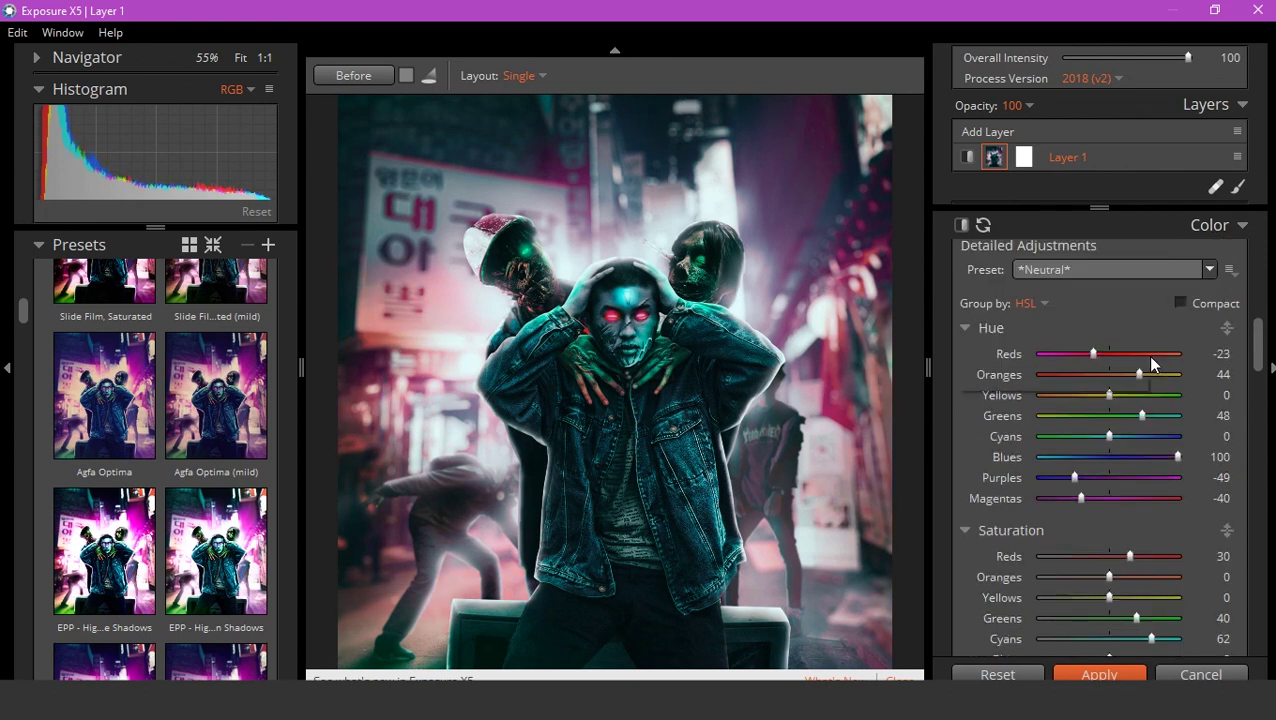
{"action": "left_click", "coordinate": [1144, 279]}
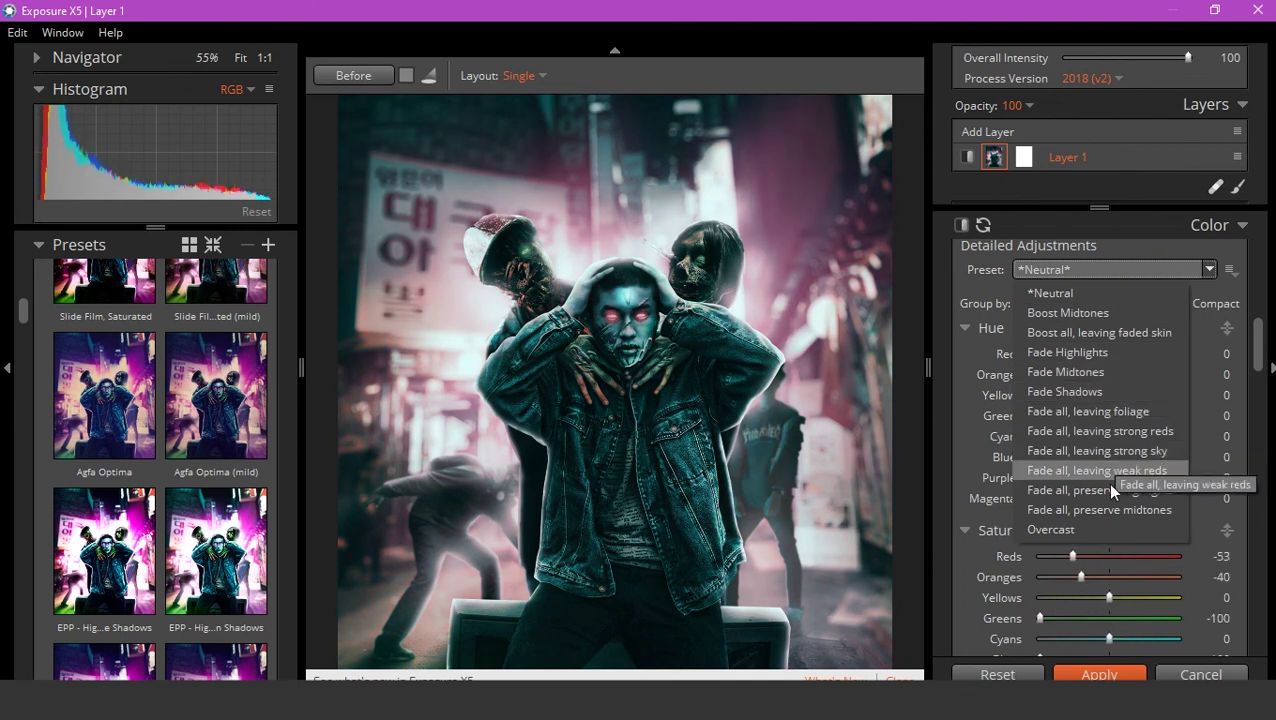
{"action": "left_click", "coordinate": [1083, 250]}
{"action": "scroll", "coordinate": [1097, 423], "scroll_direction": "up", "scroll_amount": 1}
{"action": "left_click_drag", "start_coordinate": [1088, 358], "coordinate": [1068, 353]}
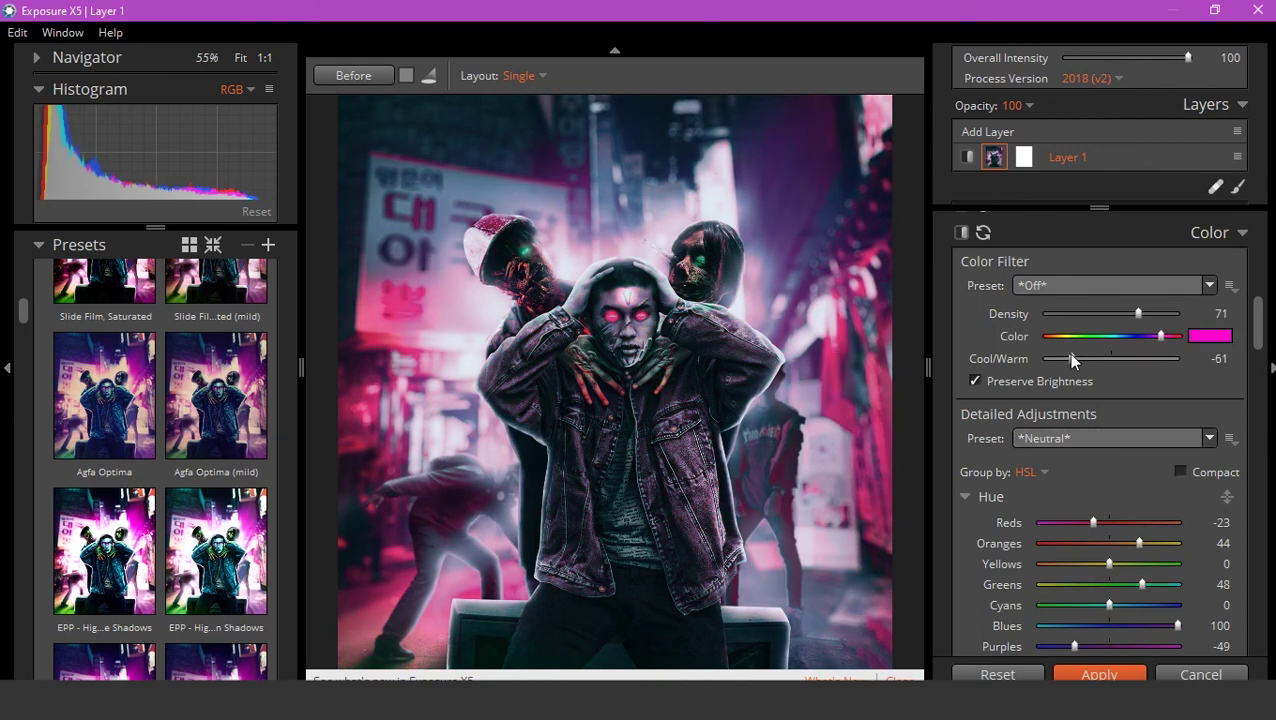
{"action": "left_click_drag", "start_coordinate": [1138, 313], "coordinate": [1078, 313]}
{"action": "scroll", "coordinate": [820, 370], "scroll_direction": "down", "scroll_amount": 2}
{"action": "scroll", "coordinate": [760, 400], "scroll_direction": "up", "scroll_amount": 3}
{"action": "scroll", "coordinate": [700, 430], "scroll_direction": "down", "scroll_amount": 3}
{"action": "scroll", "coordinate": [652, 457], "scroll_direction": "up", "scroll_amount": 1}
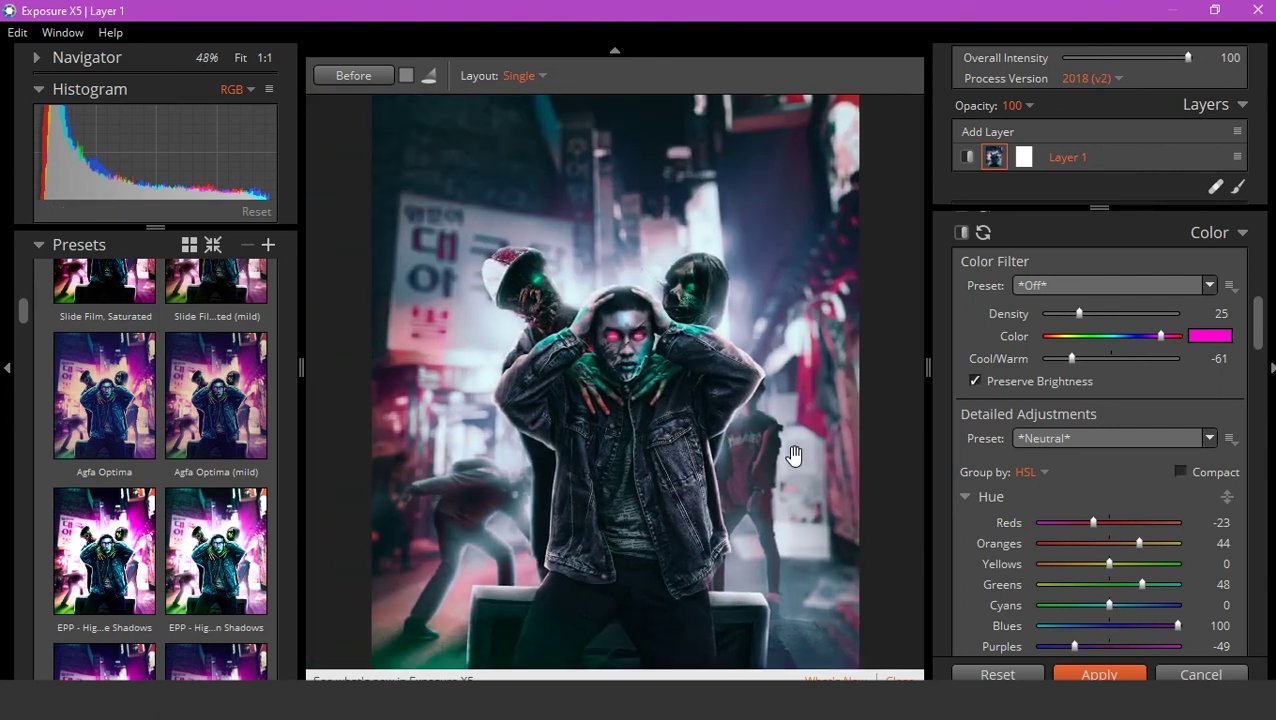
{"action": "scroll", "coordinate": [700, 440], "scroll_direction": "up", "scroll_amount": 2}
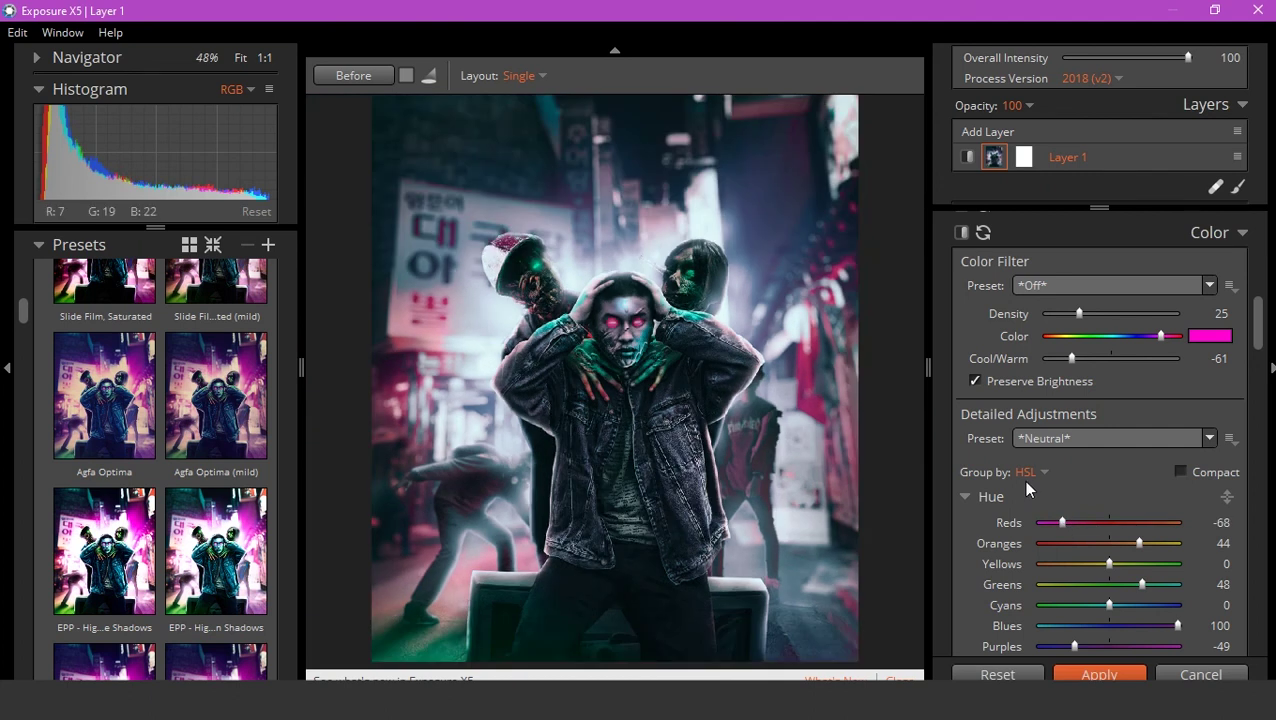
{"action": "scroll", "coordinate": [1073, 376], "scroll_direction": "up", "scroll_amount": 5}
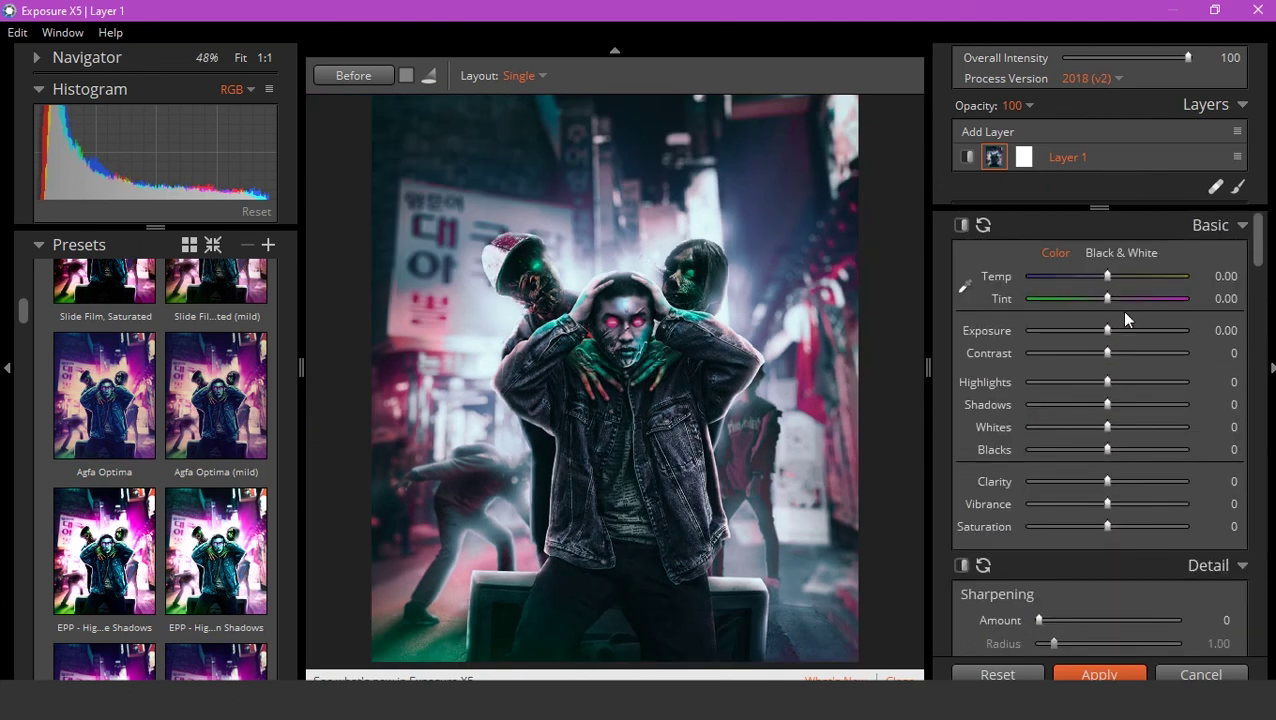
- Reset Tint; set Contrast 8, Shadows -36, Whites -7, Blacks 25, Clarity 11, Vibrance 14, Saturation 6
{"action": "left_click_drag", "start_coordinate": [1141, 302], "coordinate": [1108, 306]}
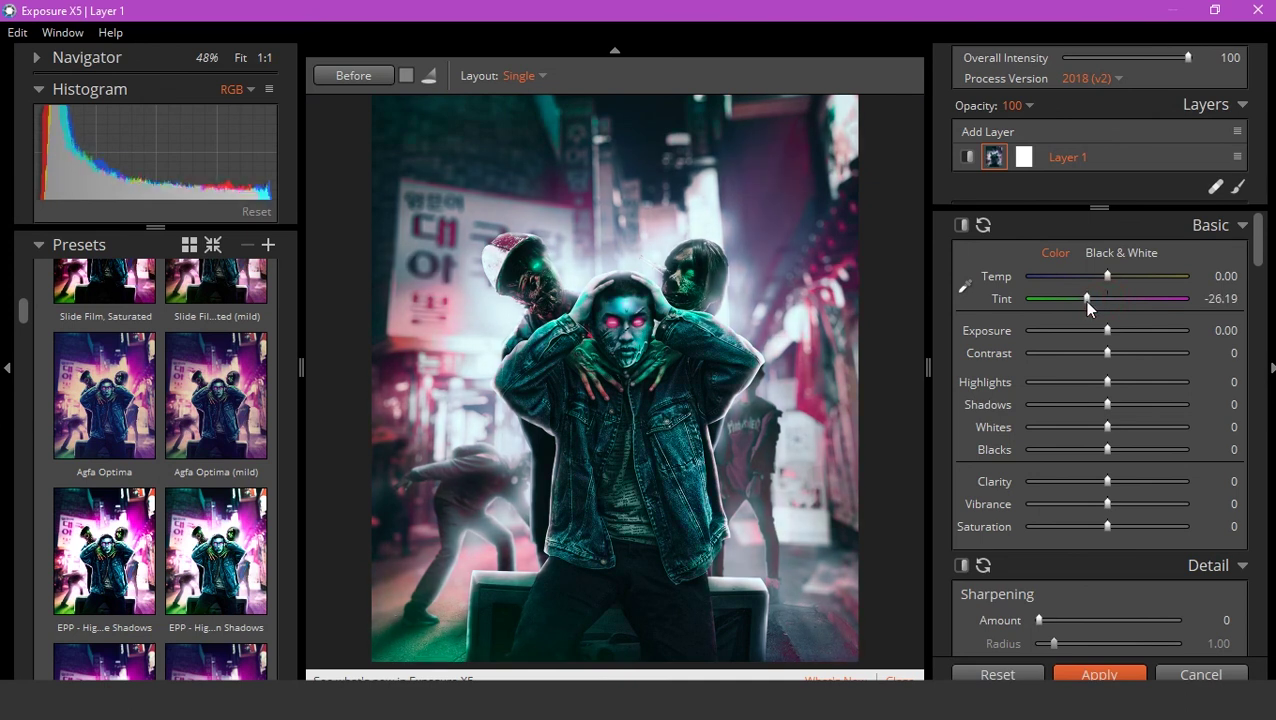
{"action": "double_click", "coordinate": [1088, 300]}
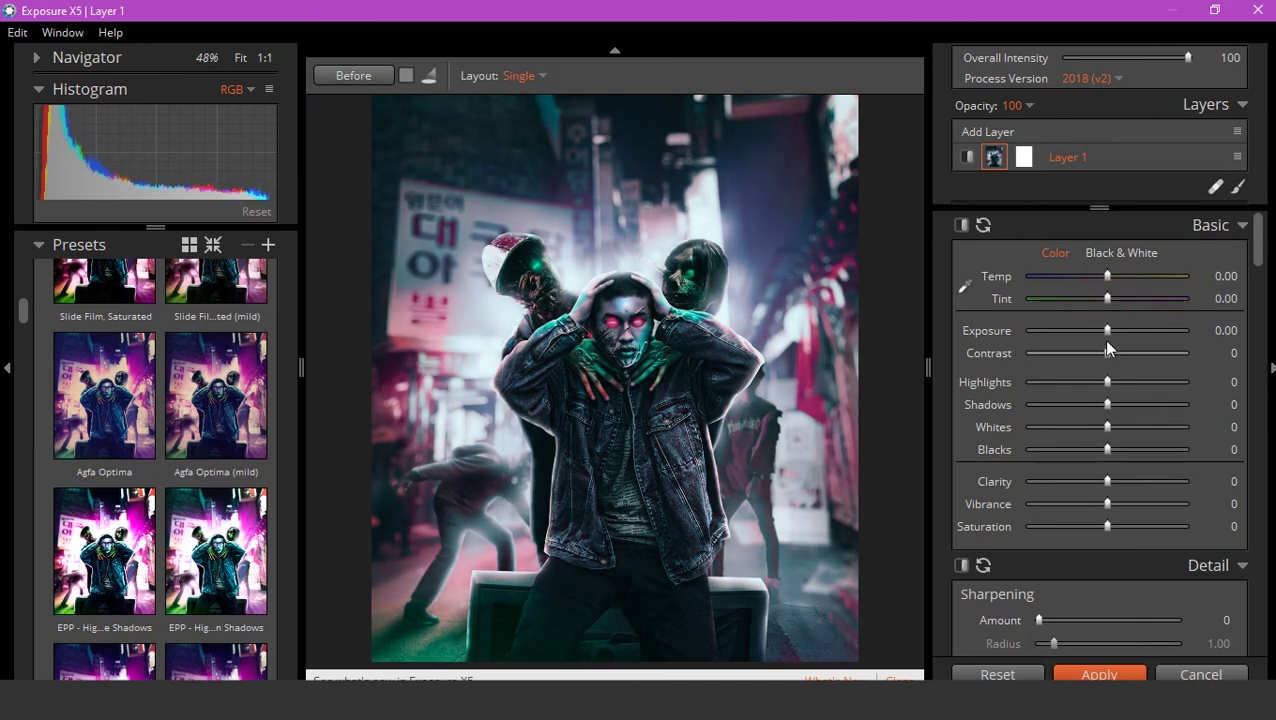
{"action": "mouse_move", "coordinate": [1107, 357]}
{"action": "left_mouse_down"}
{"action": "mouse_move", "coordinate": [1075, 357]}
{"action": "mouse_move", "coordinate": [1116, 357]}
{"action": "mouse_move", "coordinate": [1125, 390]}
{"action": "mouse_move", "coordinate": [1061, 405]}
{"action": "mouse_move", "coordinate": [1127, 449]}
{"action": "left_mouse_up"}
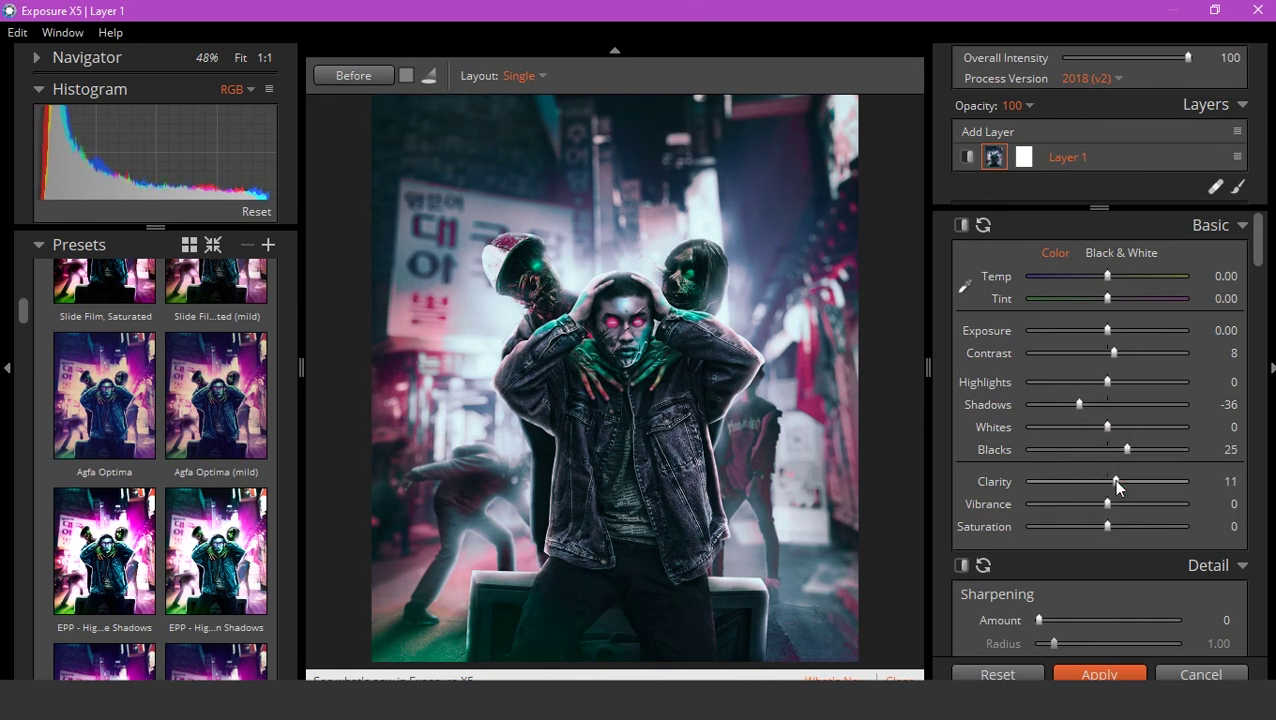
{"action": "mouse_move", "coordinate": [1107, 526]}
{"action": "left_mouse_down"}
{"action": "mouse_move", "coordinate": [1068, 526]}
{"action": "mouse_move", "coordinate": [1116, 528]}
{"action": "mouse_move", "coordinate": [1115, 504]}
{"action": "left_mouse_up"}
{"action": "mouse_move", "coordinate": [1108, 427]}
{"action": "left_mouse_down"}
{"action": "mouse_move", "coordinate": [1127, 427]}
{"action": "mouse_move", "coordinate": [1101, 427]}
{"action": "left_mouse_up"}
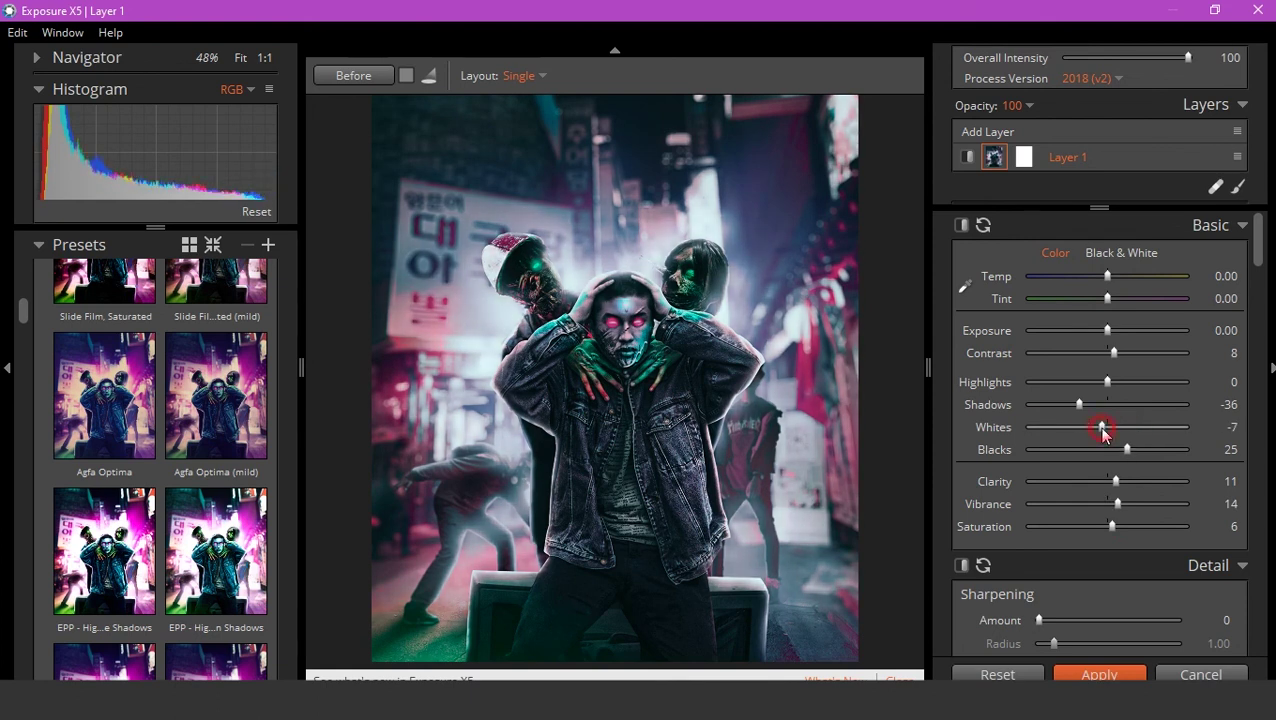
{"action": "scroll", "coordinate": [1183, 500], "scroll_direction": "down", "scroll_amount": 2}
{"action": "scroll", "coordinate": [1183, 495], "scroll_direction": "down", "scroll_amount": 3}
{"action": "scroll", "coordinate": [1183, 495], "scroll_direction": "down", "scroll_amount": 1}
- Shift red hues back toward -15 and apply the Fade Shadows HSL preset
{"action": "scroll", "coordinate": [1183, 495], "scroll_direction": "down", "scroll_amount": 5}
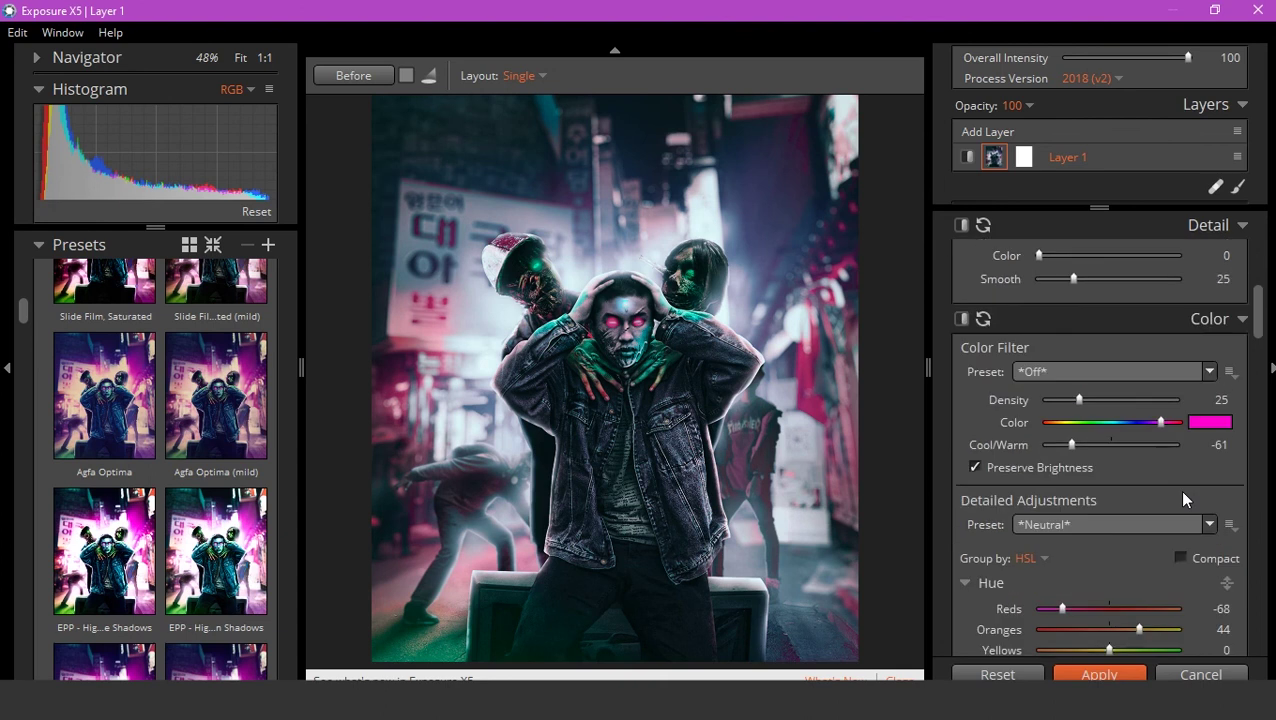
{"action": "scroll", "coordinate": [1183, 495], "scroll_direction": "down", "scroll_amount": 2}
{"action": "left_click_drag", "start_coordinate": [1062, 496], "coordinate": [1098, 496]}
{"action": "left_click", "coordinate": [1096, 416]}
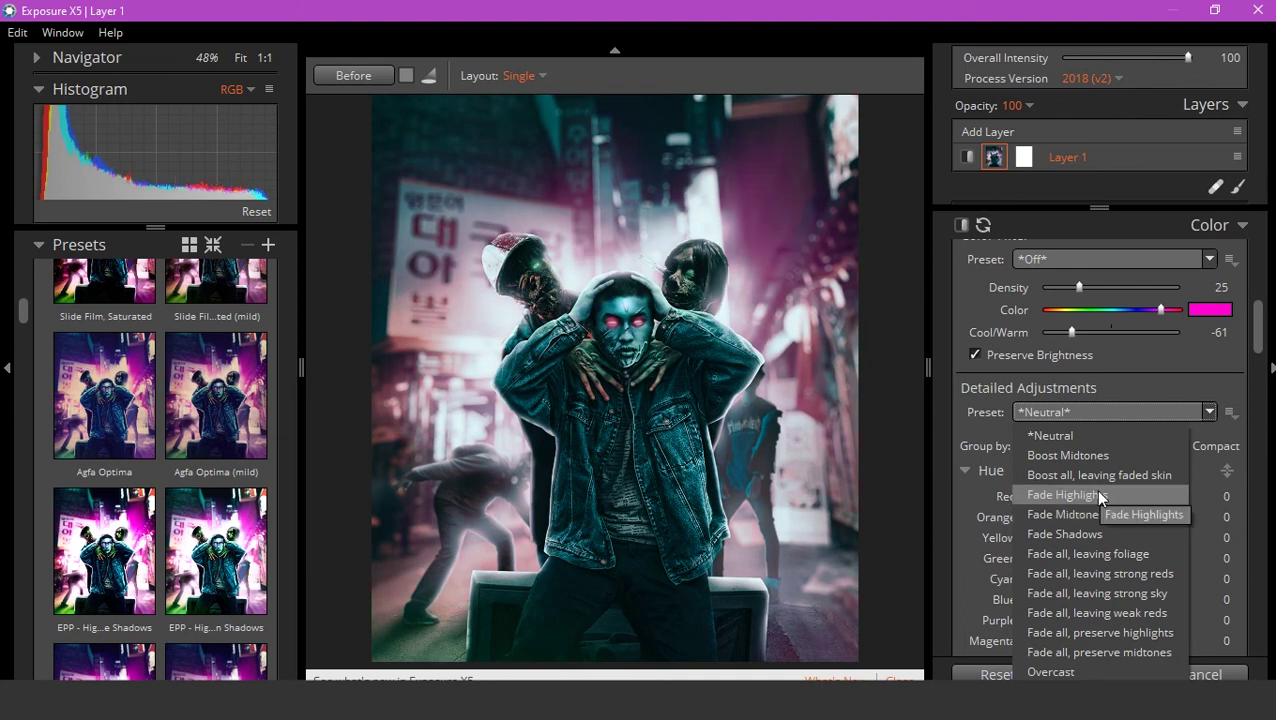
{"action": "left_click", "coordinate": [1095, 533]}
- Raise Purples and Magentas saturation to 21 and 26, luminance to 15 and 53
{"action": "scroll", "coordinate": [1120, 408], "scroll_direction": "down", "scroll_amount": 3}
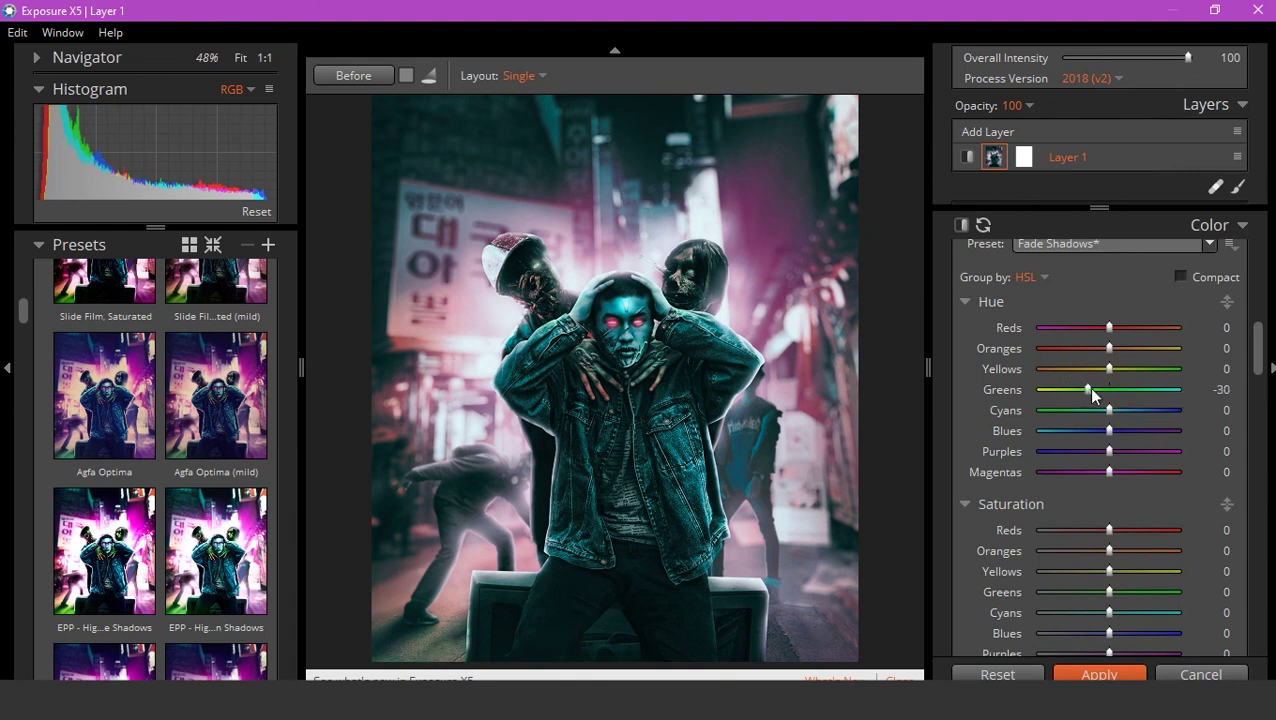
{"action": "scroll", "coordinate": [1140, 480], "scroll_direction": "down", "scroll_amount": 3}
{"action": "mouse_move", "coordinate": [1109, 449]}
{"action": "left_mouse_down"}
{"action": "mouse_move", "coordinate": [1163, 450]}
{"action": "mouse_move", "coordinate": [1127, 449]}
{"action": "mouse_move", "coordinate": [1123, 429]}
{"action": "left_mouse_up"}
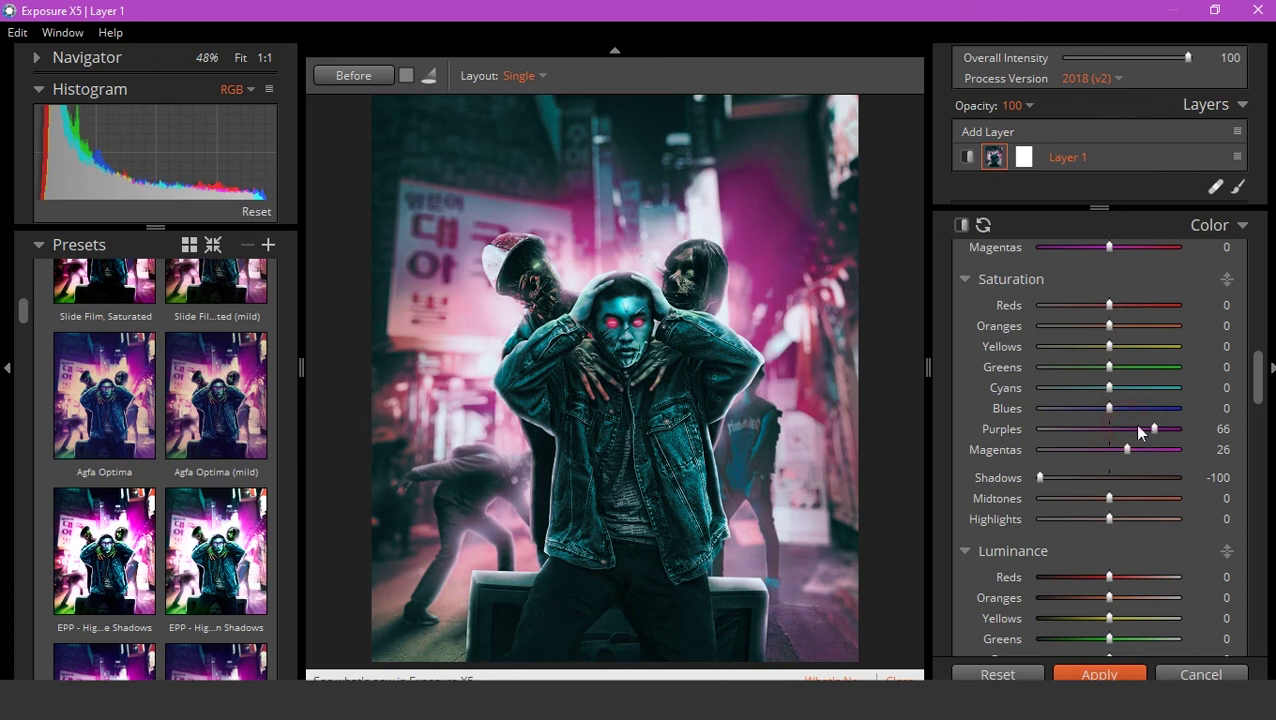
{"action": "scroll", "coordinate": [1128, 569], "scroll_direction": "down", "scroll_amount": 3}
{"action": "mouse_move", "coordinate": [1109, 552]}
{"action": "left_mouse_down"}
{"action": "mouse_move", "coordinate": [1165, 556]}
{"action": "mouse_move", "coordinate": [1035, 528]}
{"action": "mouse_move", "coordinate": [1135, 532]}
{"action": "mouse_move", "coordinate": [1118, 532]}
{"action": "left_mouse_up"}
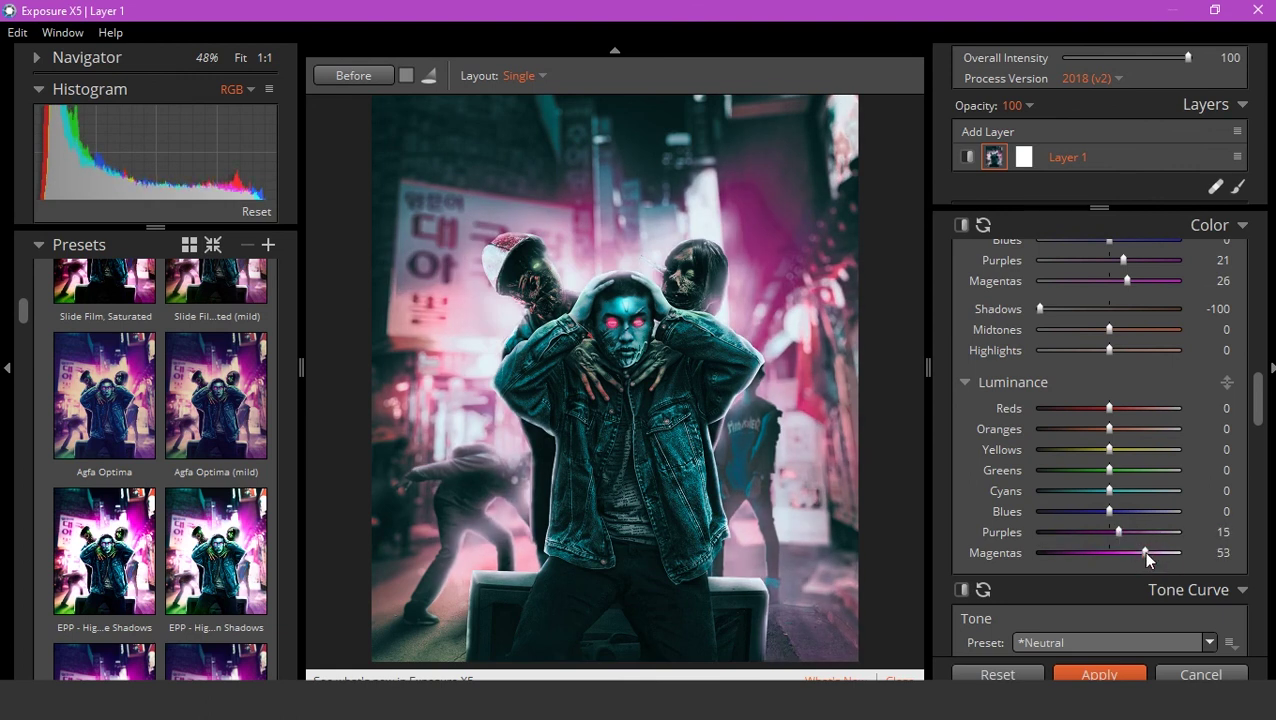
{"action": "scroll", "coordinate": [1195, 548], "scroll_direction": "down", "scroll_amount": 3}
- Lower the LUT Intensity to 83
{"action": "scroll", "coordinate": [1195, 548], "scroll_direction": "down", "scroll_amount": 3}
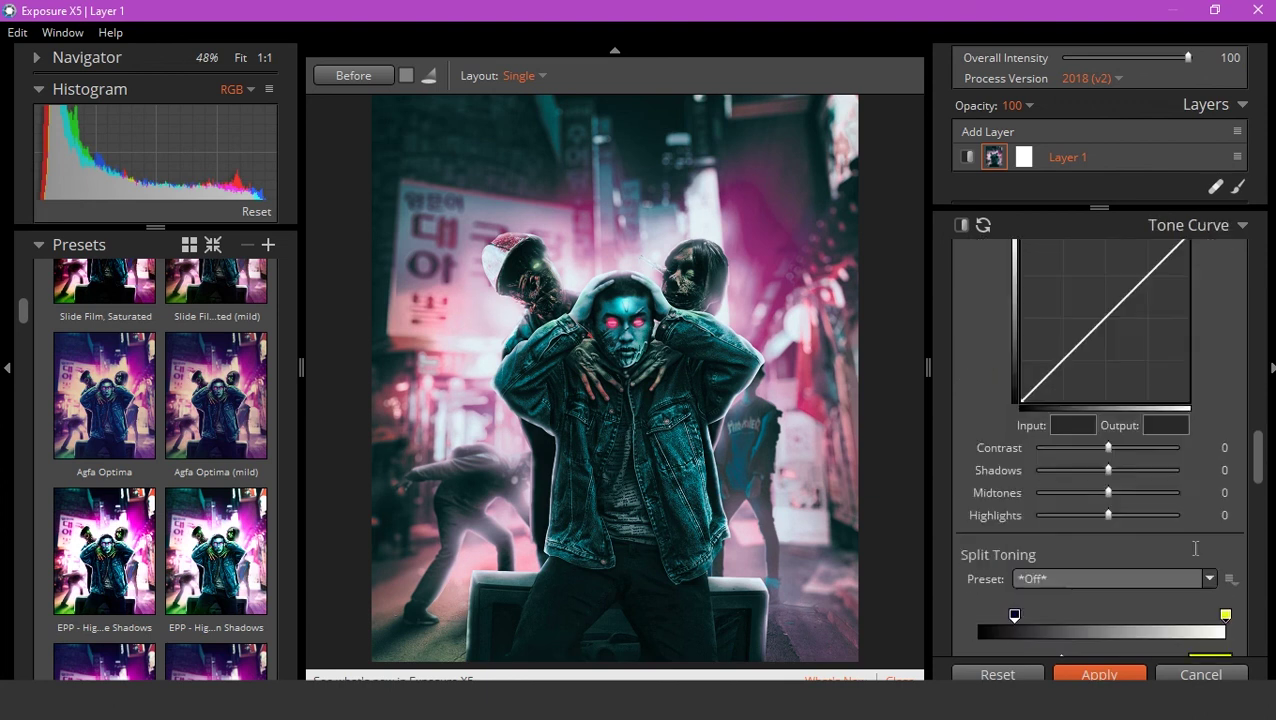
{"action": "scroll", "coordinate": [1195, 548], "scroll_direction": "down", "scroll_amount": 3}
{"action": "scroll", "coordinate": [1195, 548], "scroll_direction": "down", "scroll_amount": 1}
{"action": "scroll", "coordinate": [1150, 500], "scroll_direction": "up", "scroll_amount": 1}
{"action": "scroll", "coordinate": [1110, 450], "scroll_direction": "down", "scroll_amount": 2}
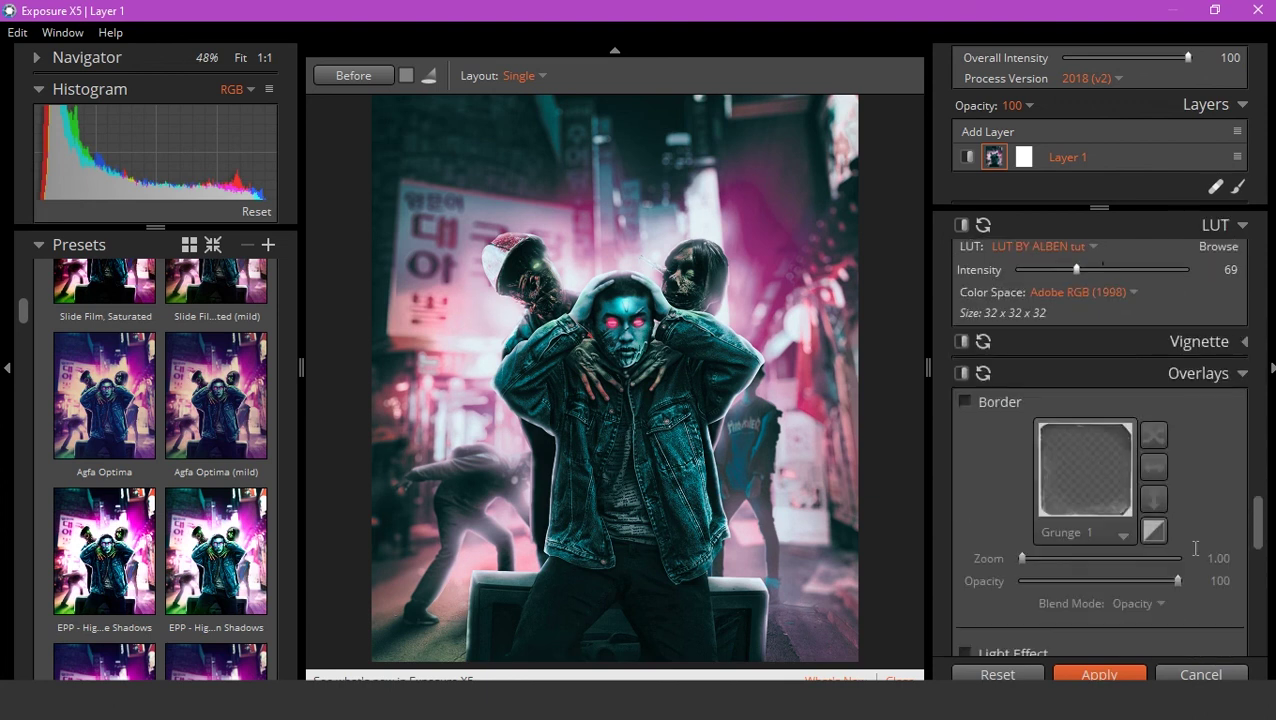
{"action": "scroll", "coordinate": [1072, 398], "scroll_direction": "up", "scroll_amount": 1}
{"action": "left_click_drag", "start_coordinate": [1122, 382], "coordinate": [1088, 385]}
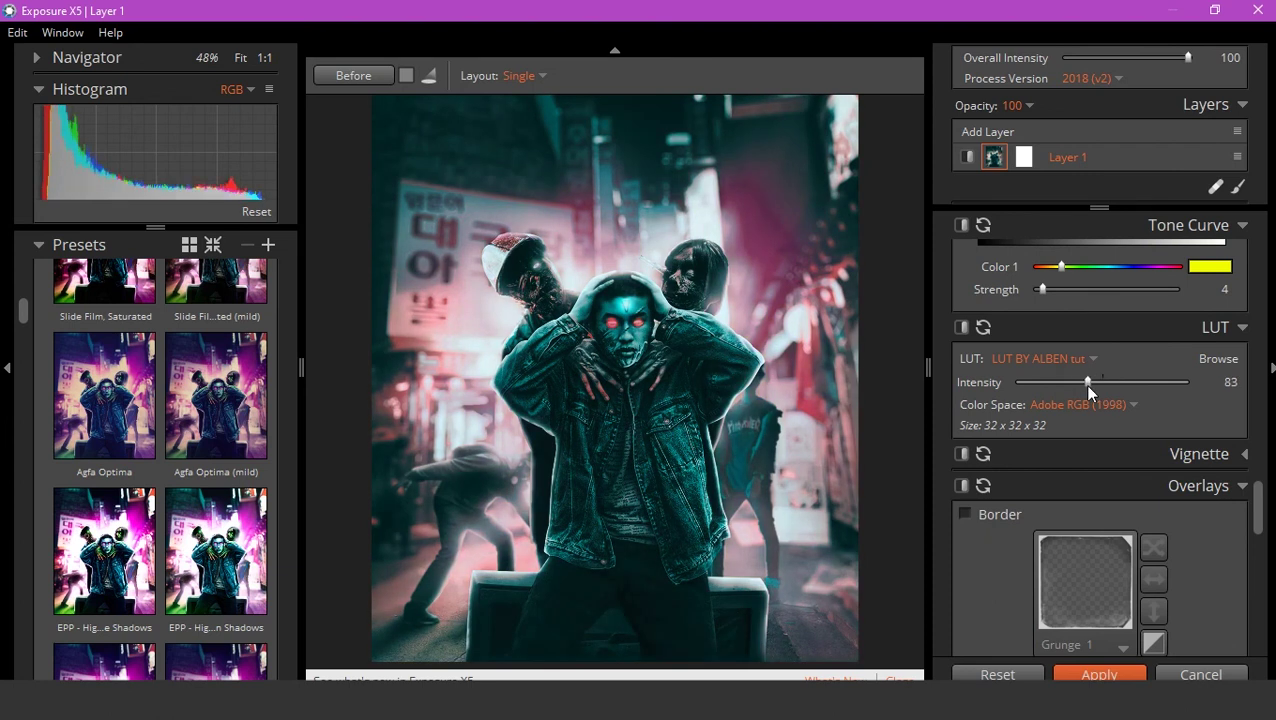
- Enable the Cloudy Smoke light effect overlay and move it down to the man's lower torso
{"action": "scroll", "coordinate": [1168, 490], "scroll_direction": "down", "scroll_amount": 2}
{"action": "scroll", "coordinate": [1170, 420], "scroll_direction": "down", "scroll_amount": 2}
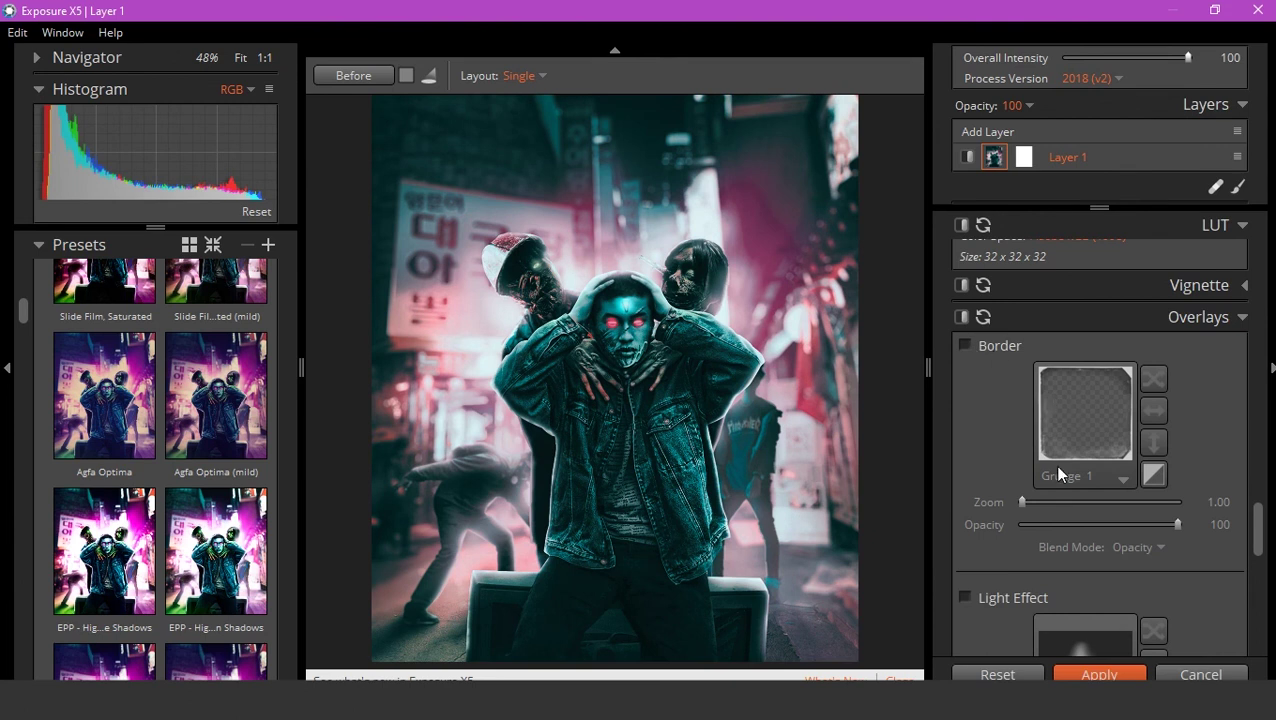
{"action": "scroll", "coordinate": [1062, 474], "scroll_direction": "down", "scroll_amount": 2}
{"action": "left_click", "coordinate": [966, 373]}
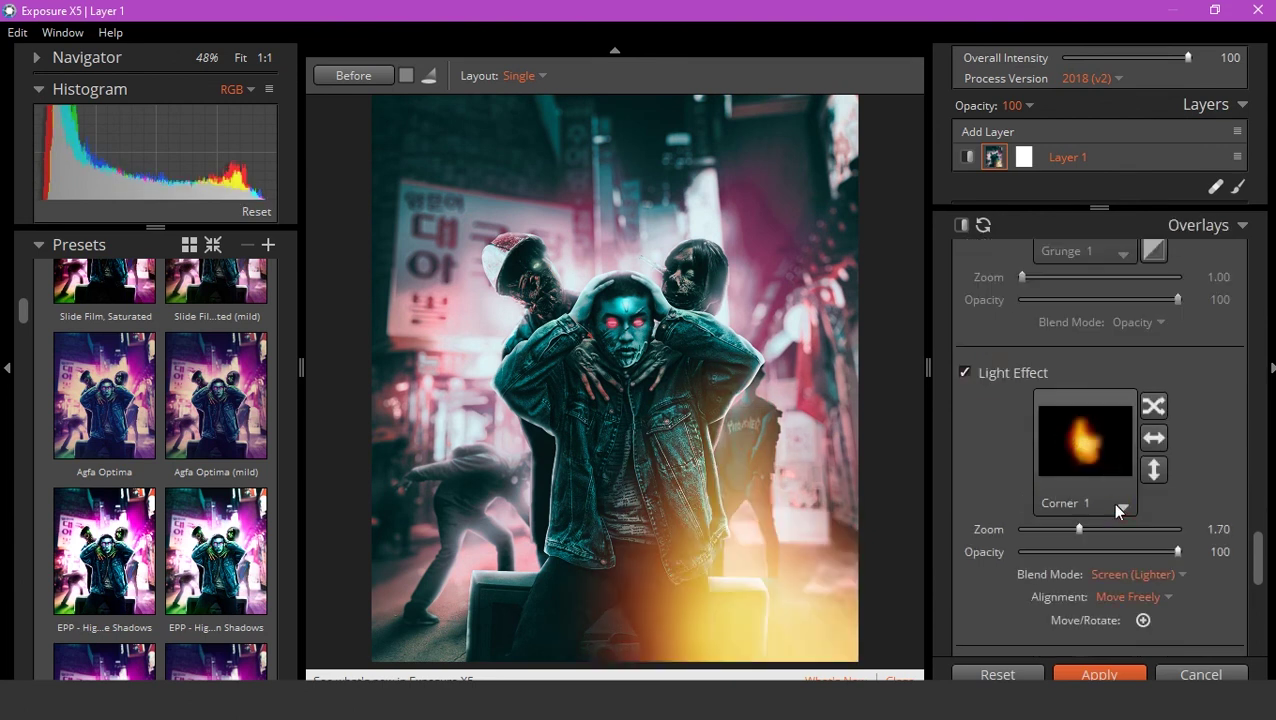
{"action": "left_click", "coordinate": [1068, 480]}
{"action": "left_click", "coordinate": [835, 440]}
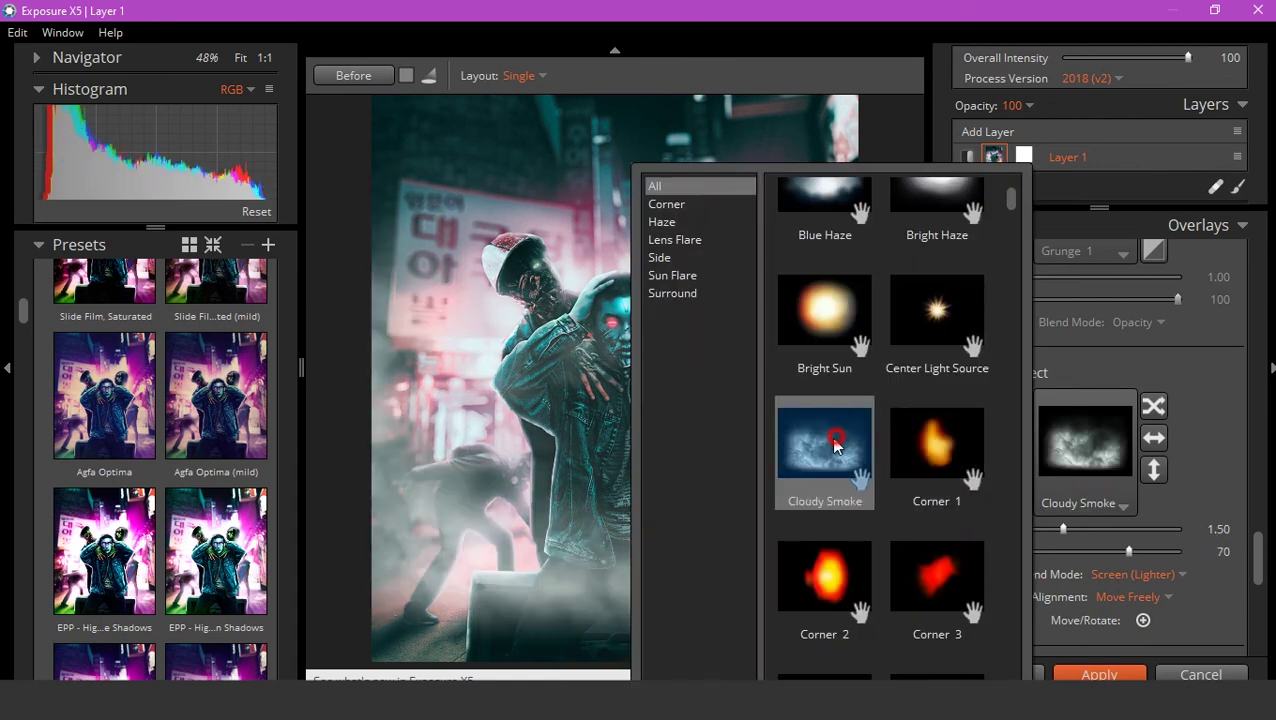
{"action": "left_click_drag", "start_coordinate": [600, 378], "coordinate": [606, 588]}
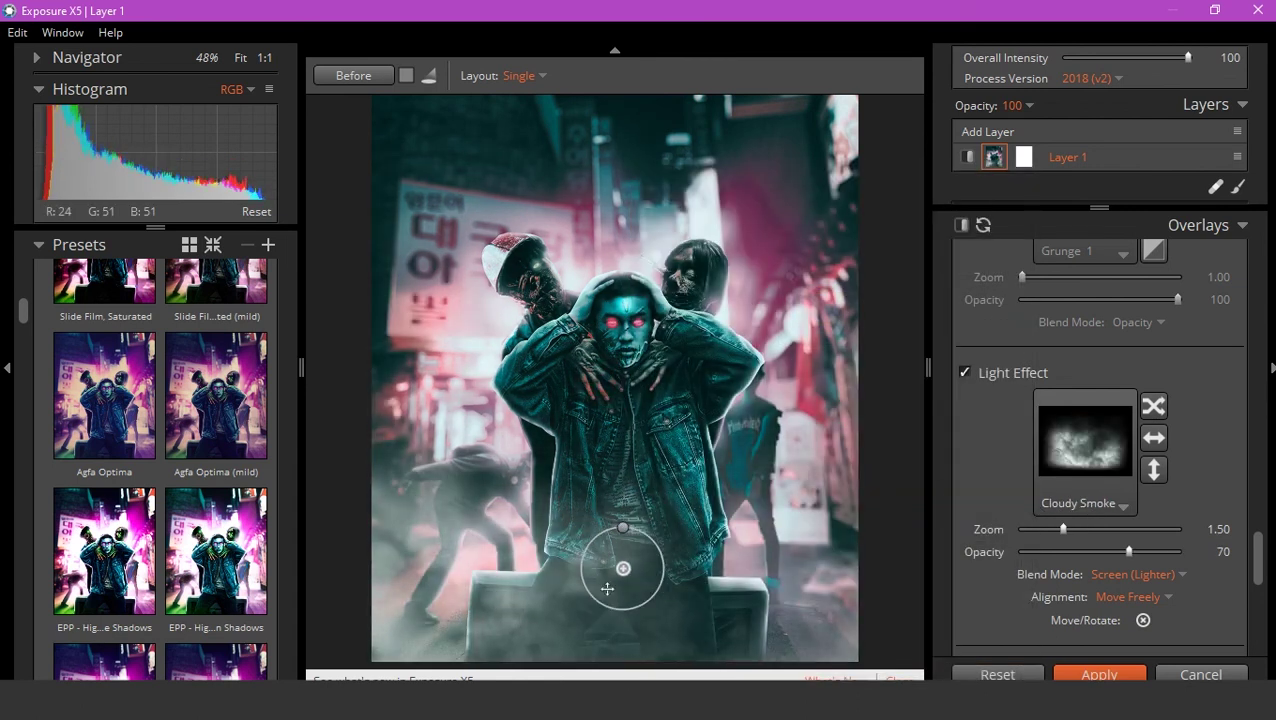
- Set the smoke overlay Zoom to 1.21 and fade its Opacity to 42
{"action": "left_click_drag", "start_coordinate": [1063, 529], "coordinate": [1026, 529]}
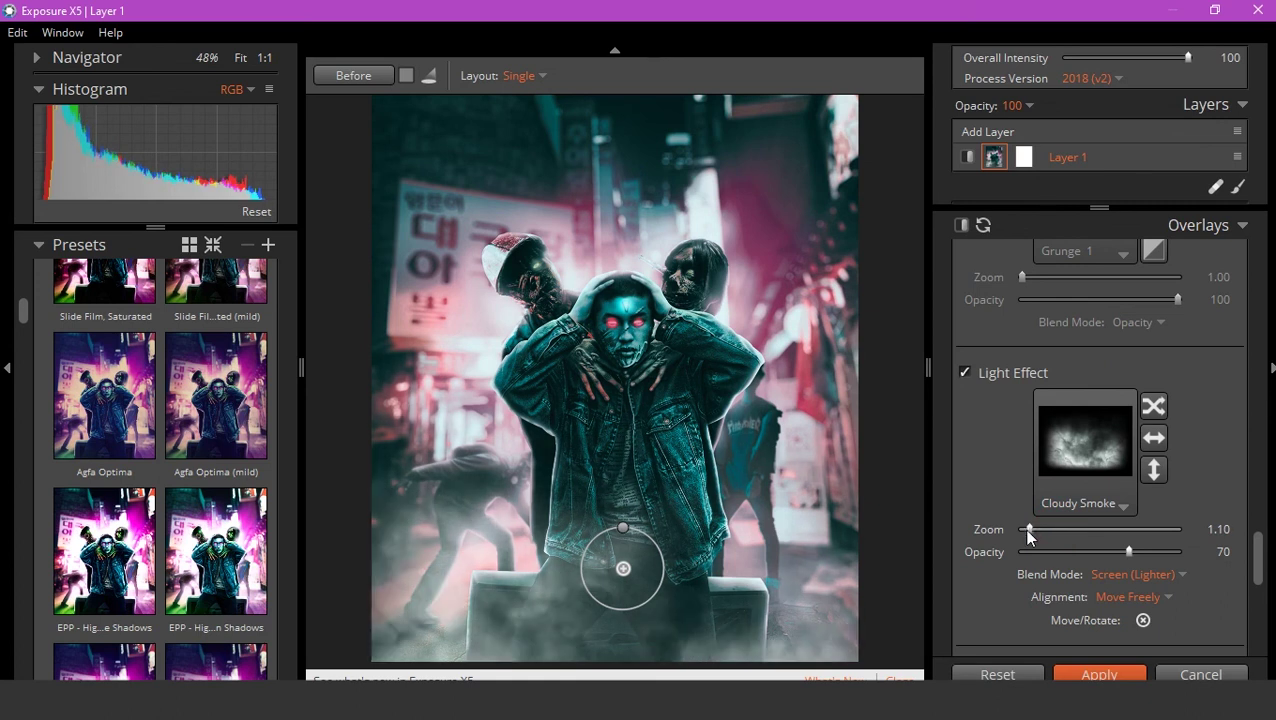
{"action": "left_click", "coordinate": [1084, 530]}
{"action": "left_click_drag", "start_coordinate": [1127, 551], "coordinate": [1082, 551]}
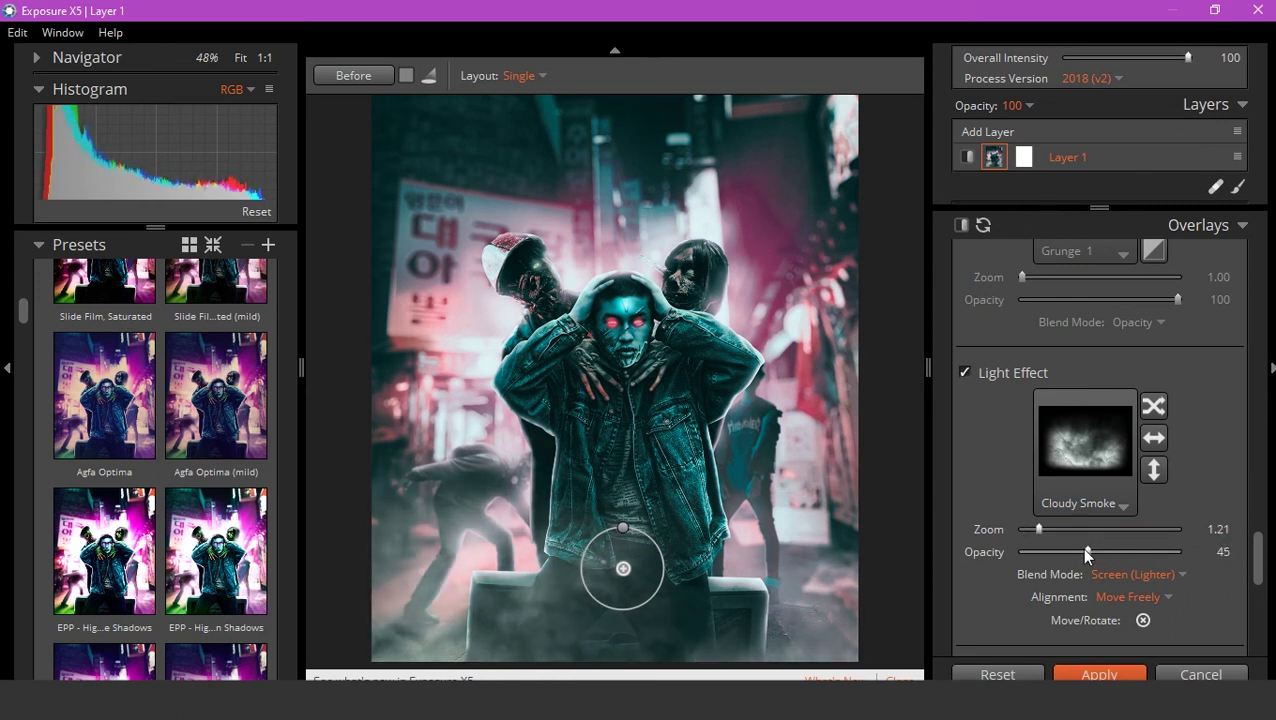
- Apply the grade and send the image back to Photoshop
{"action": "scroll", "coordinate": [640, 375], "scroll_direction": "up", "scroll_amount": 2}
{"action": "scroll", "coordinate": [645, 378], "scroll_direction": "up", "scroll_amount": 2}
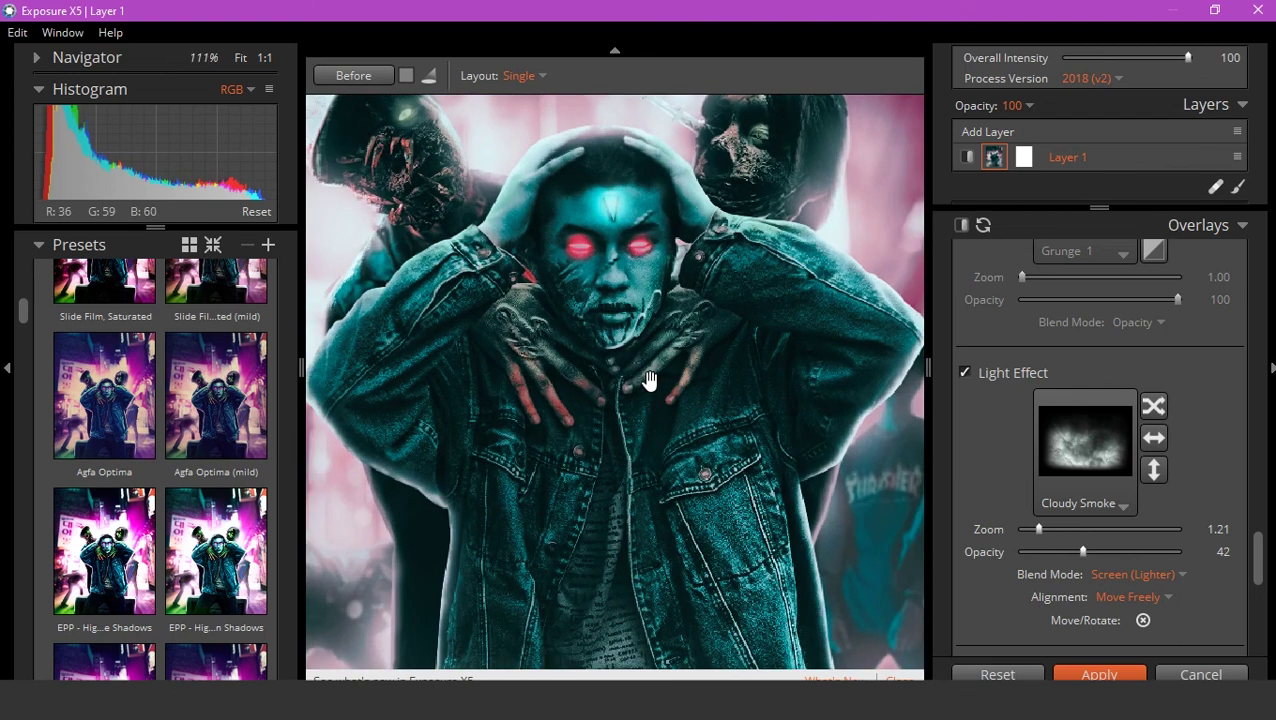
{"action": "scroll", "coordinate": [648, 380], "scroll_direction": "down", "scroll_amount": 2}
{"action": "scroll", "coordinate": [648, 380], "scroll_direction": "down", "scroll_amount": 1}
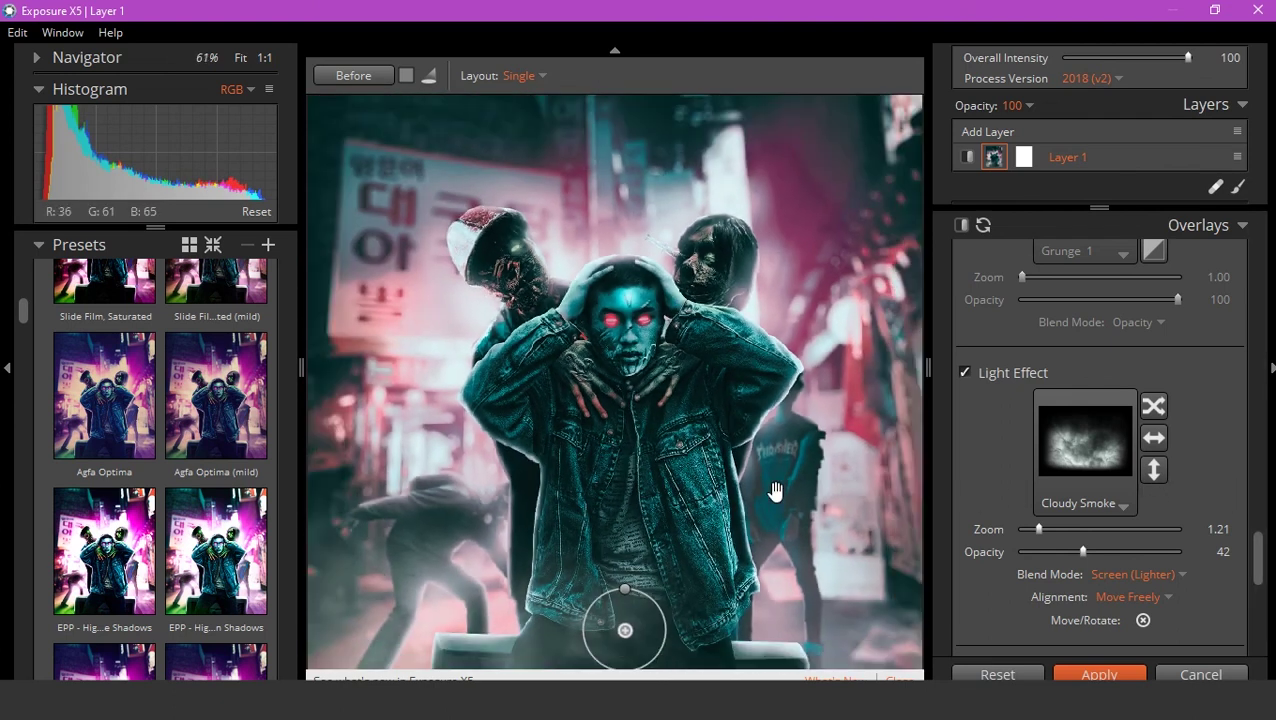
{"action": "scroll", "coordinate": [1212, 476], "scroll_direction": "down", "scroll_amount": 1}
{"action": "scroll", "coordinate": [1212, 472], "scroll_direction": "down", "scroll_amount": 3}
{"action": "scroll", "coordinate": [1217, 481], "scroll_direction": "down", "scroll_amount": 1}
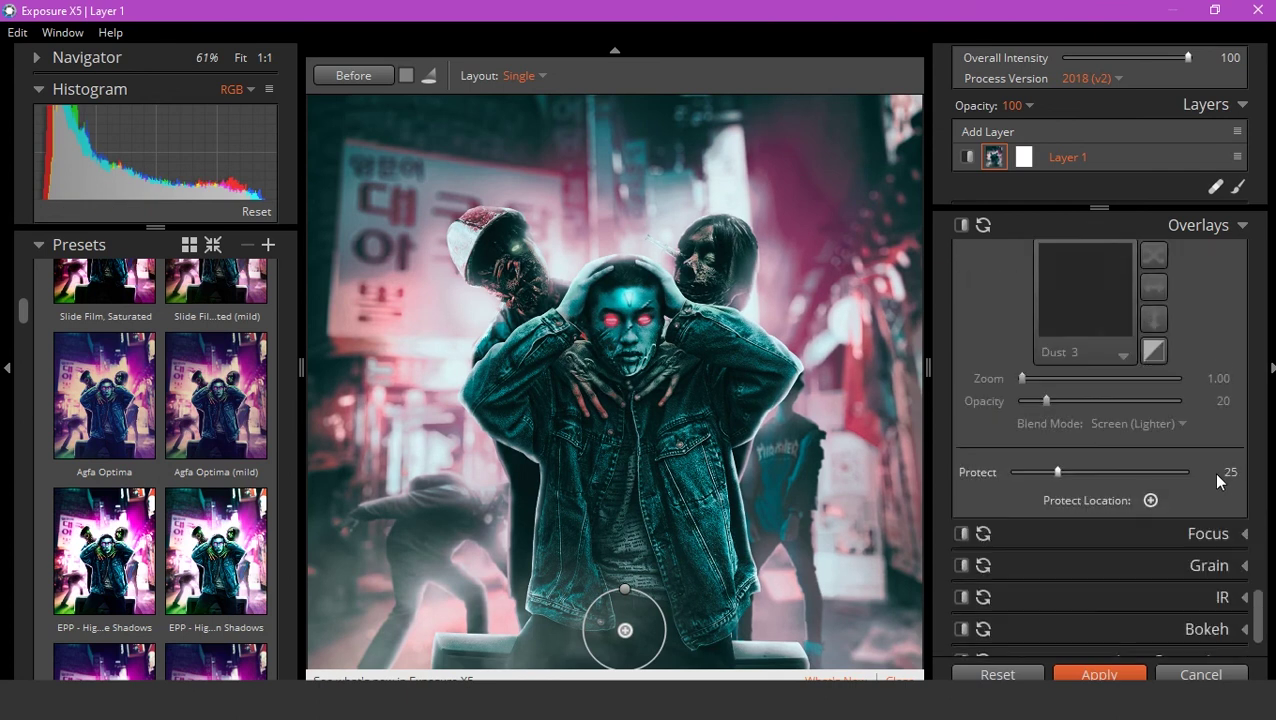
{"action": "scroll", "coordinate": [1217, 481], "scroll_direction": "down", "scroll_amount": 1}
{"action": "scroll", "coordinate": [1217, 481], "scroll_direction": "down", "scroll_amount": 1}
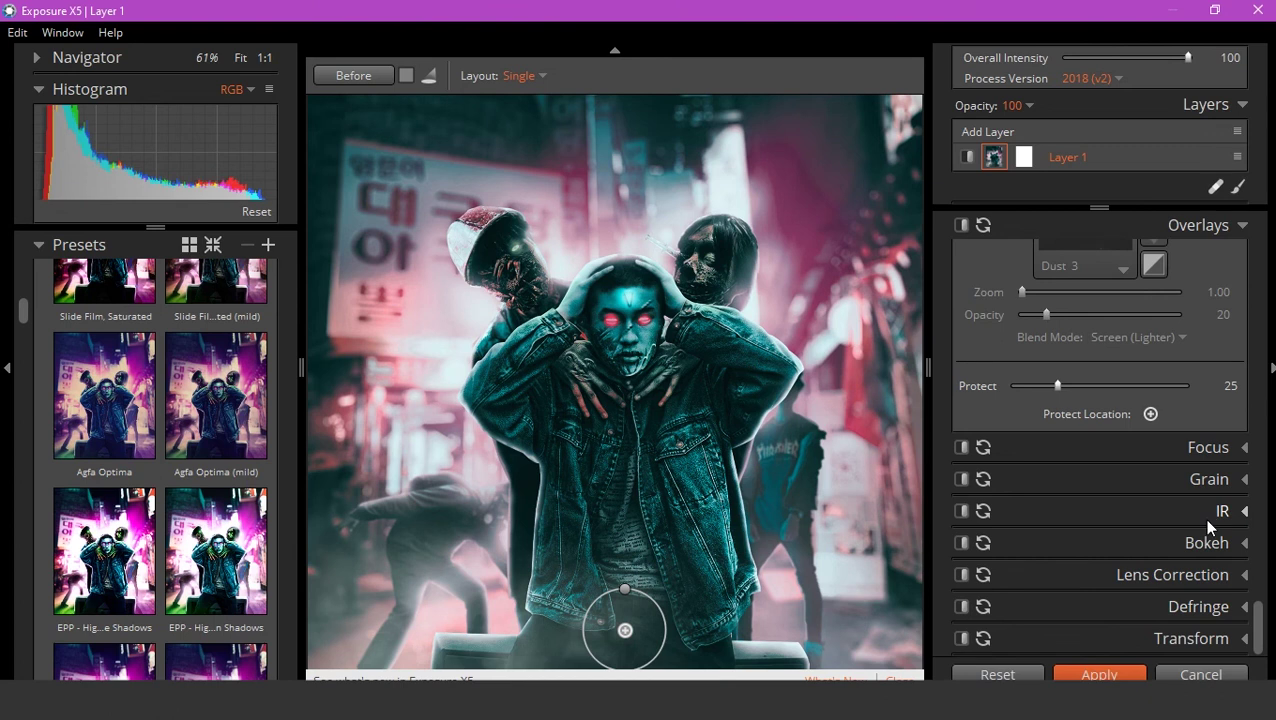
{"action": "left_click", "coordinate": [1099, 675]}
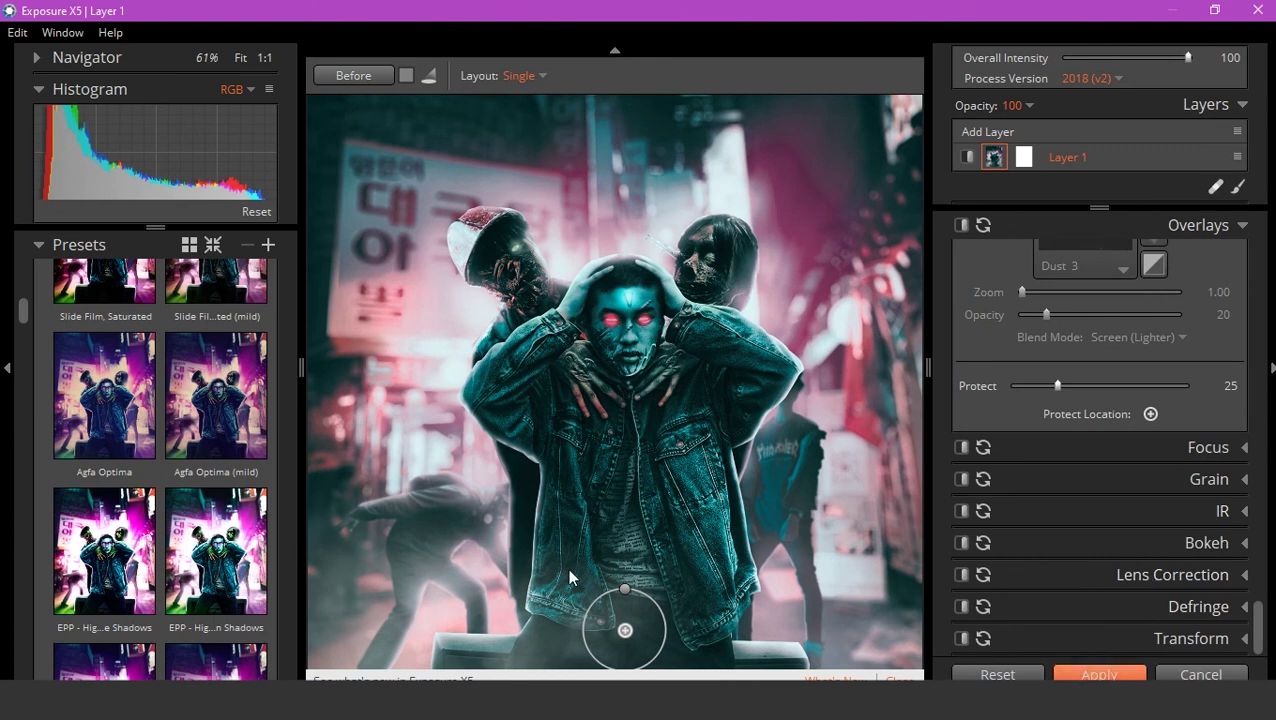